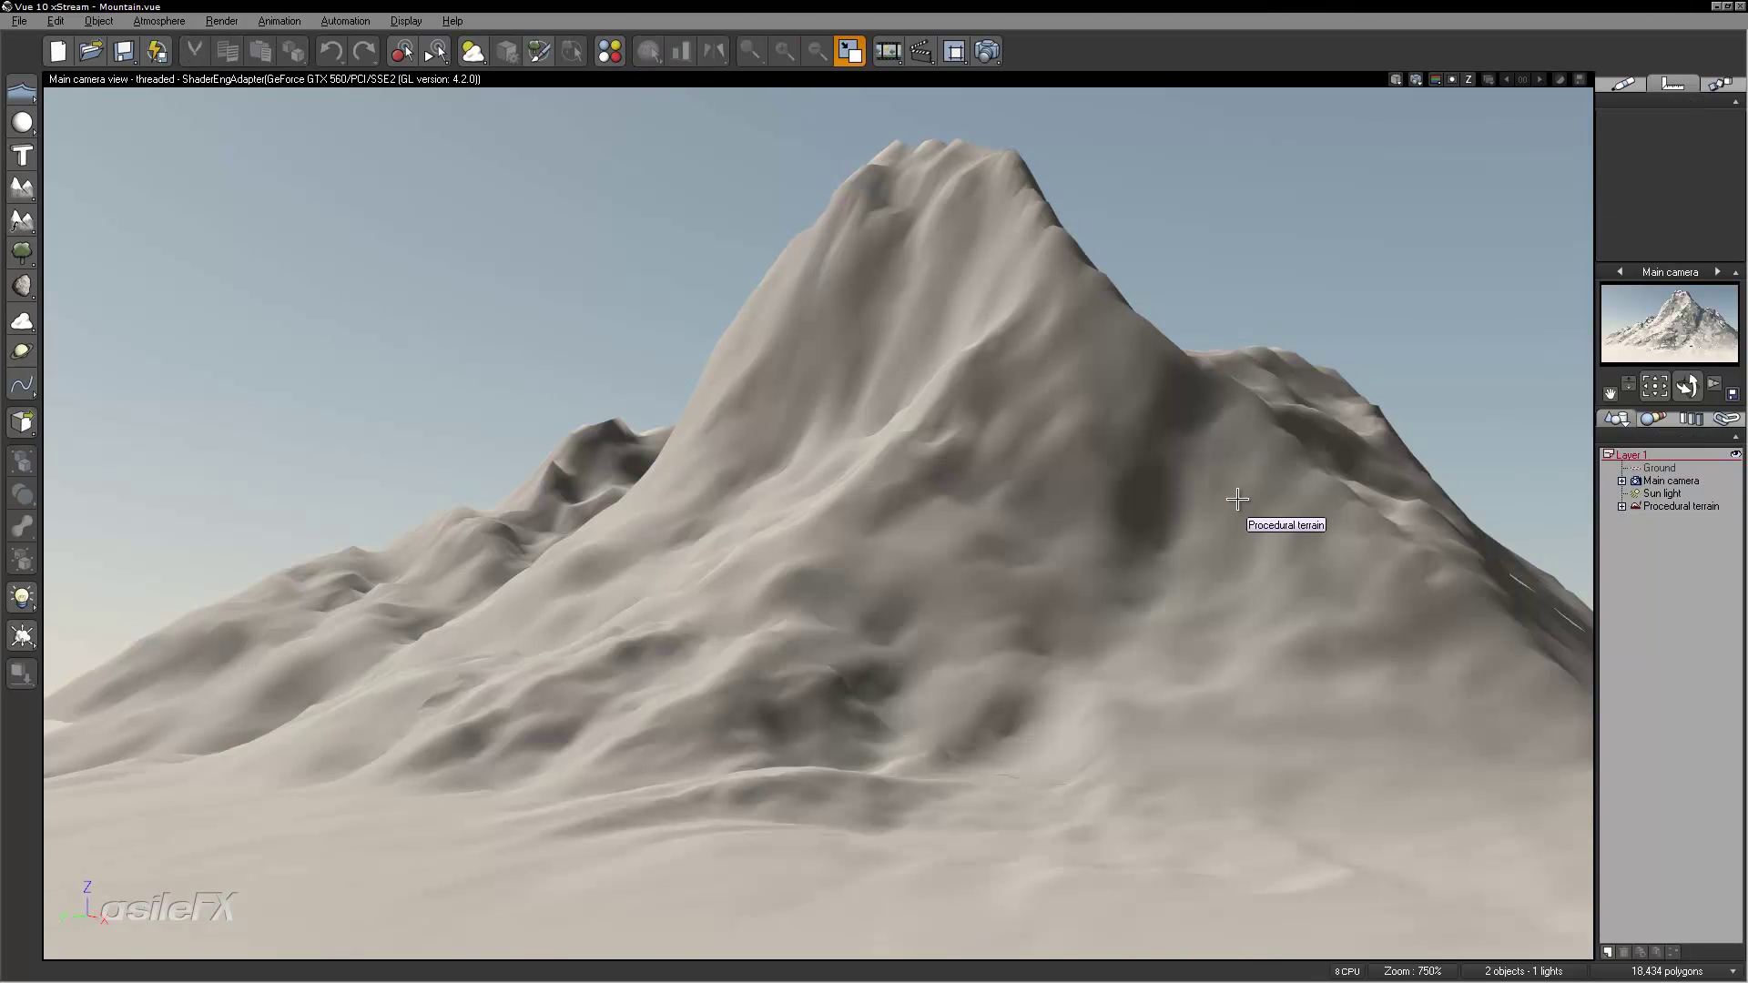
Step: Open the procedural terrain in the Terrain Editor and inspect the mountain's shape from several angles
left_click(1300, 407)
double_click(1300, 401)
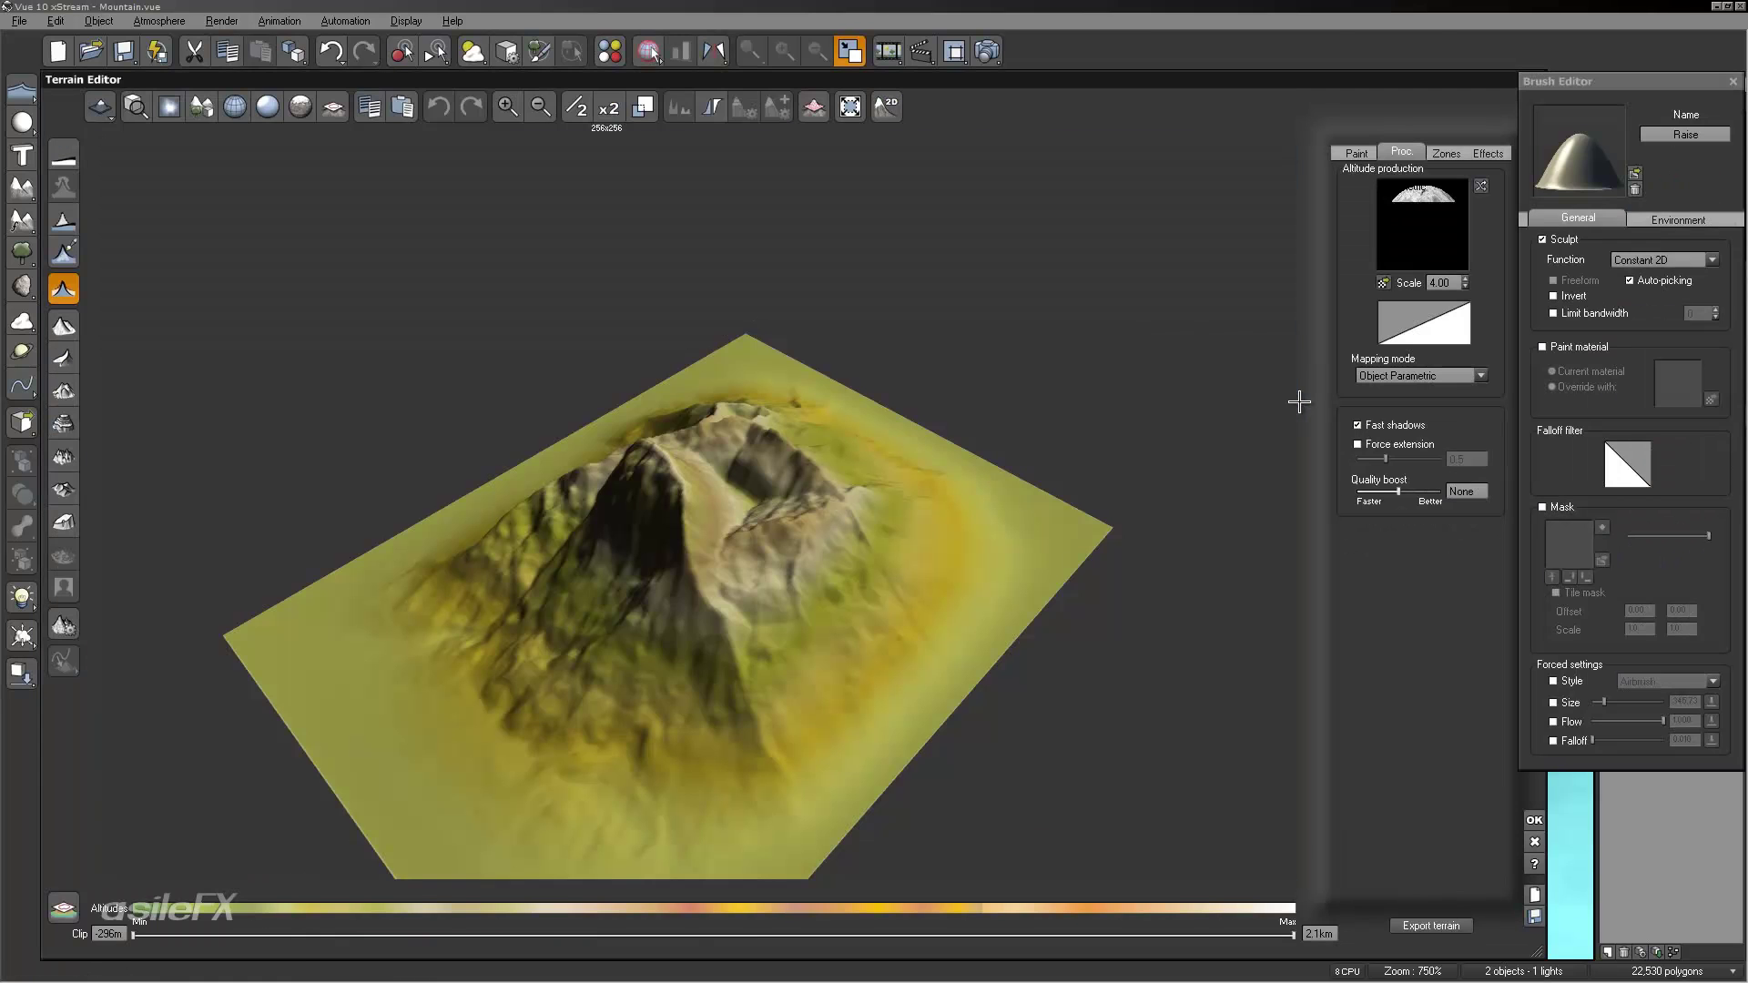
left_click(826, 645)
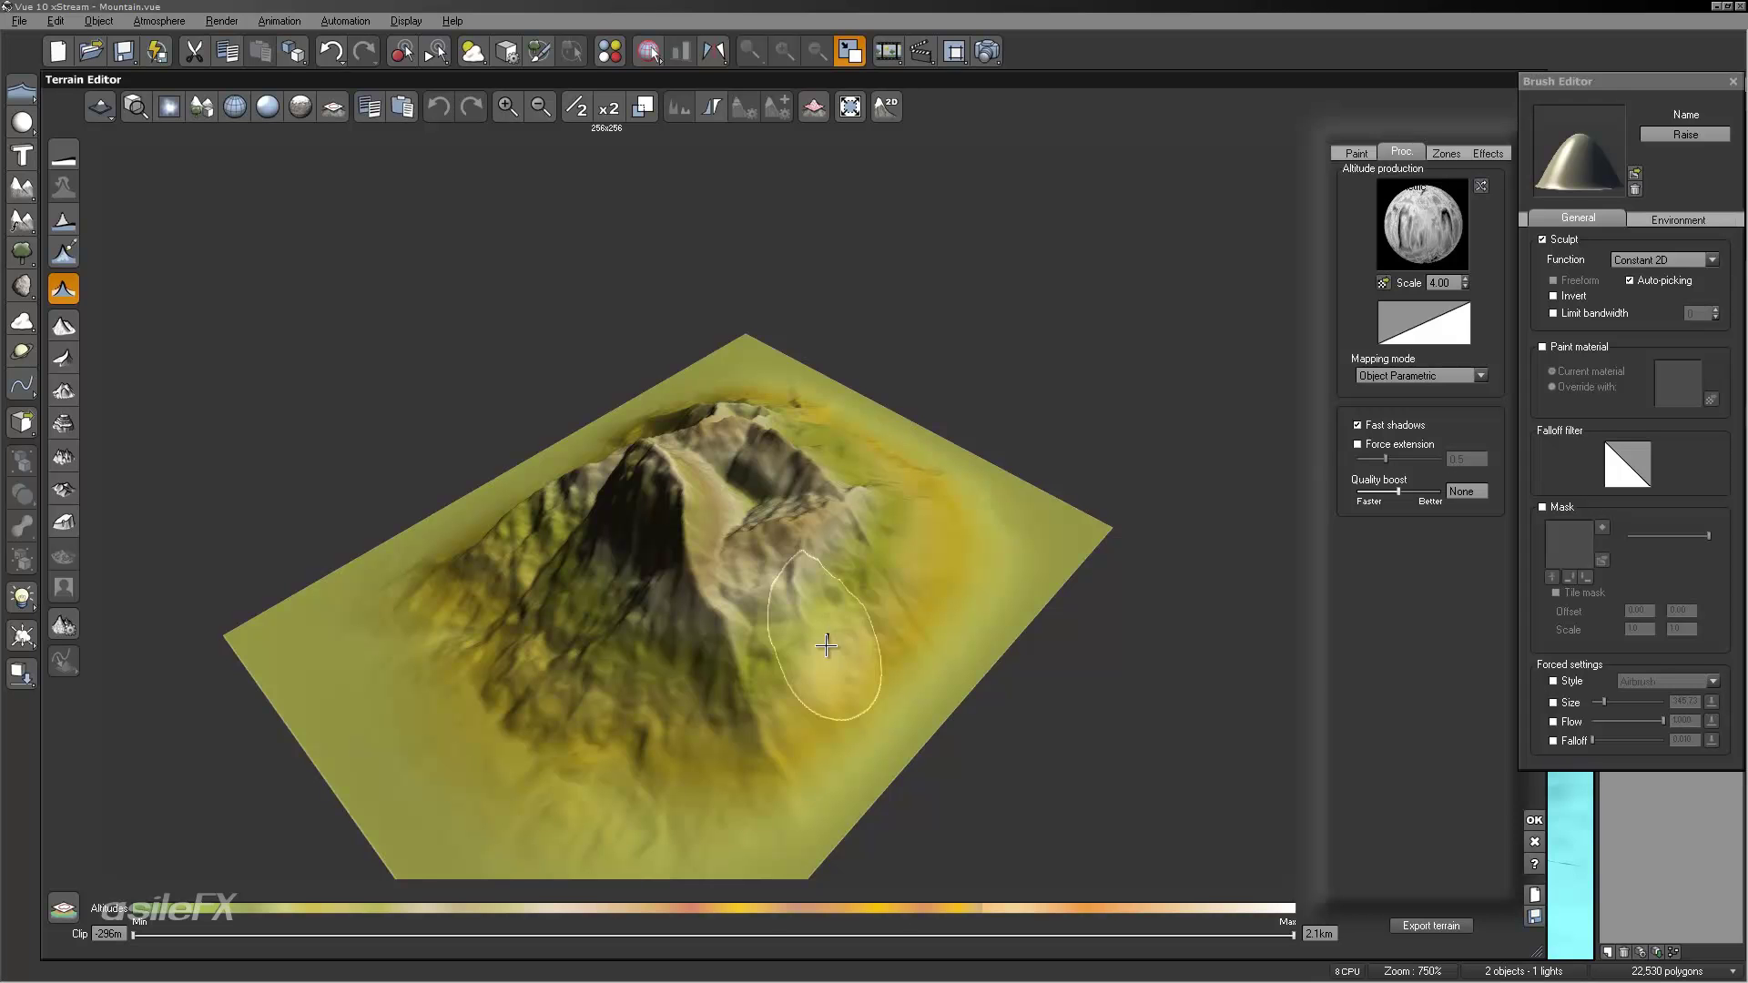
right_click_drag(574, 570, 851, 468)
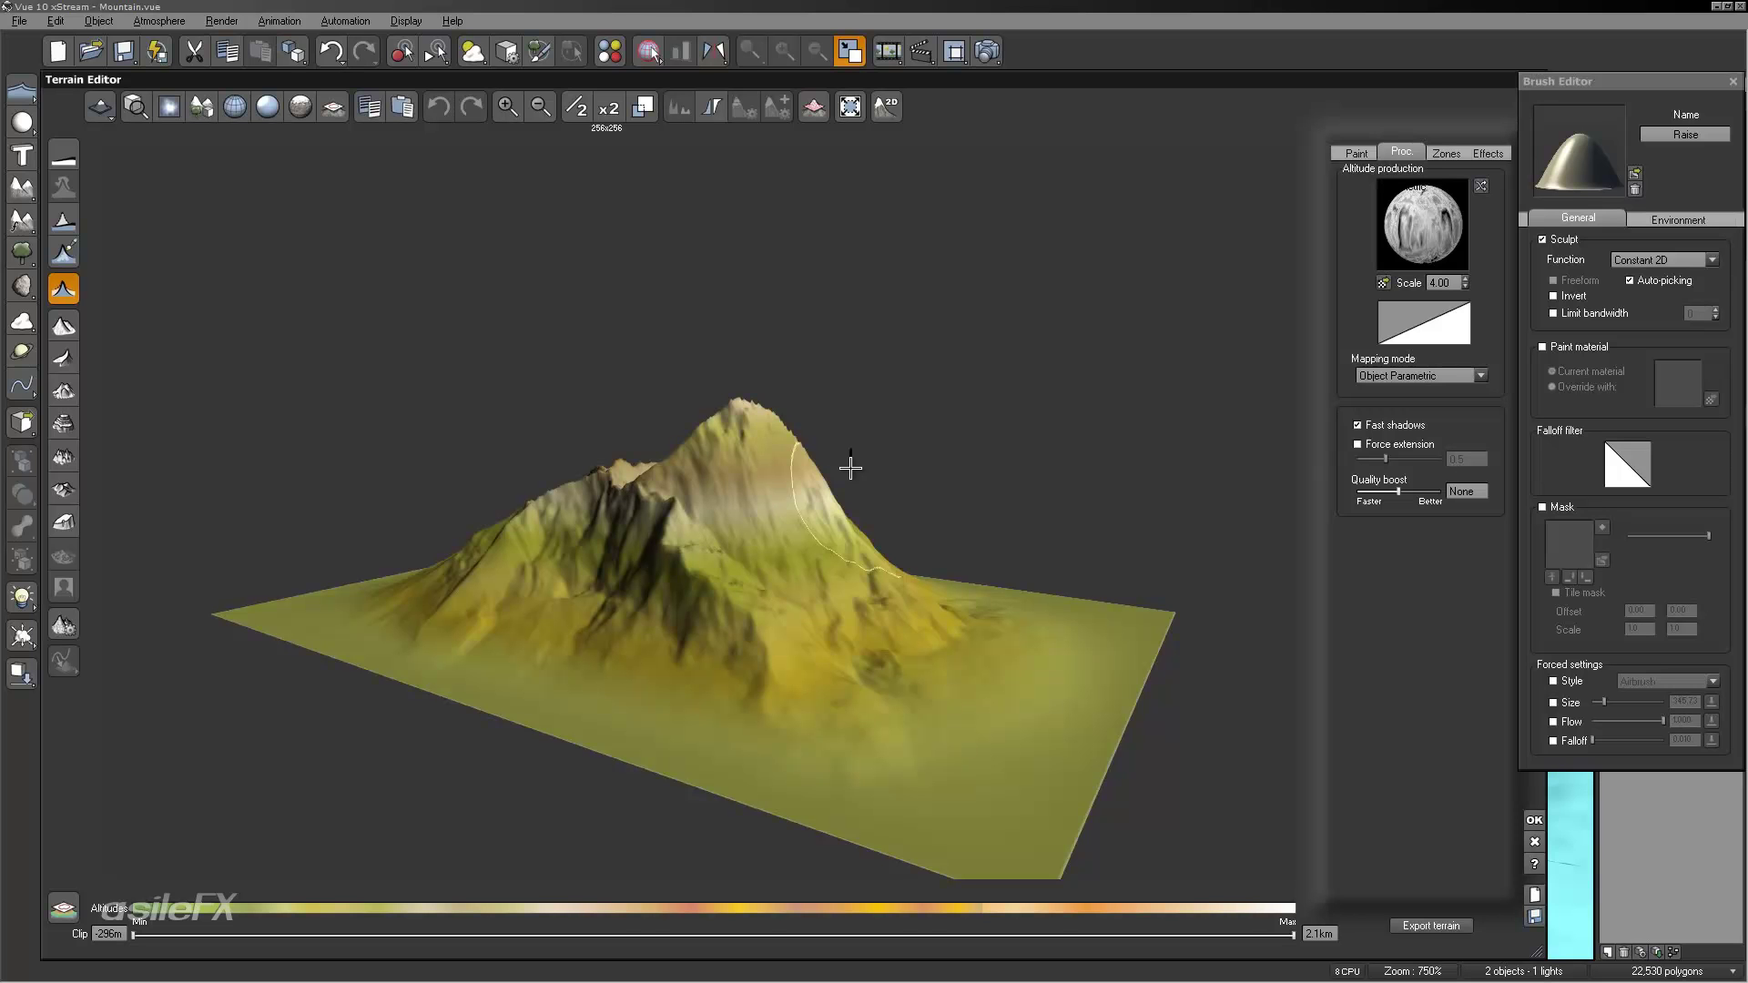
right_click_drag(846, 500, 916, 638)
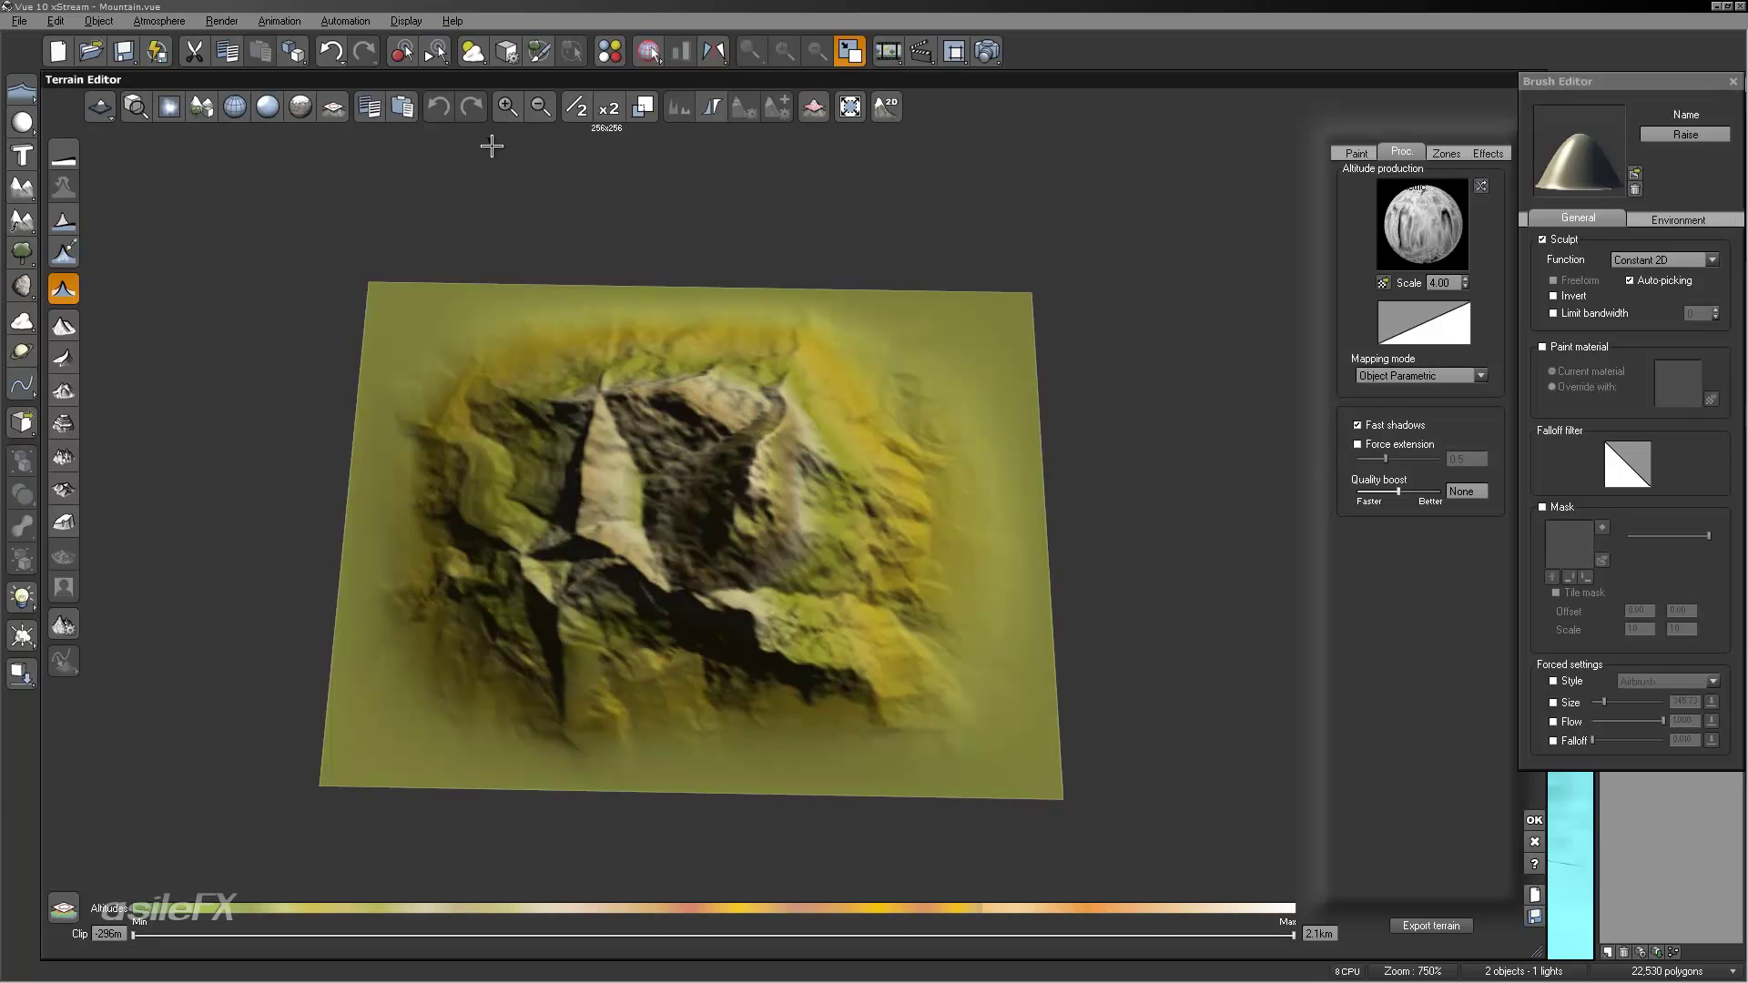
scroll(637, 359, "up", 3)
mouse_move(801, 507)
right_mouse_down()
mouse_move(684, 332)
mouse_move(765, 304)
mouse_move(855, 191)
right_mouse_up()
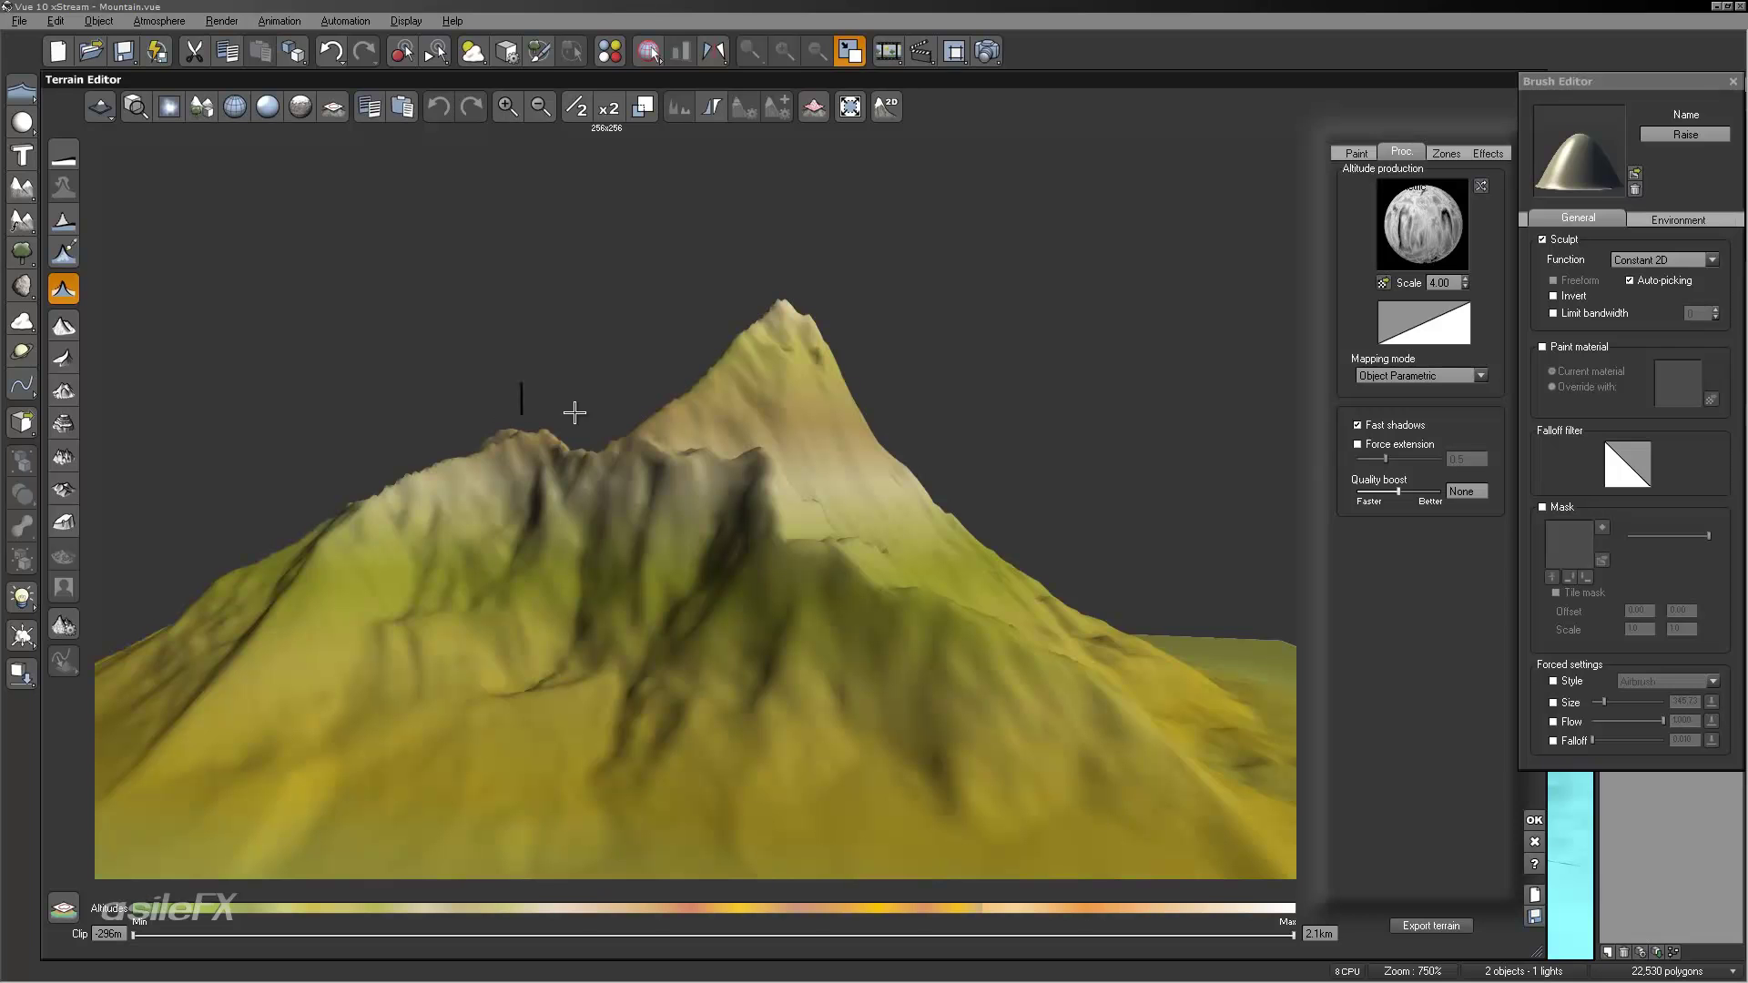
right_click_drag(656, 390, 725, 448)
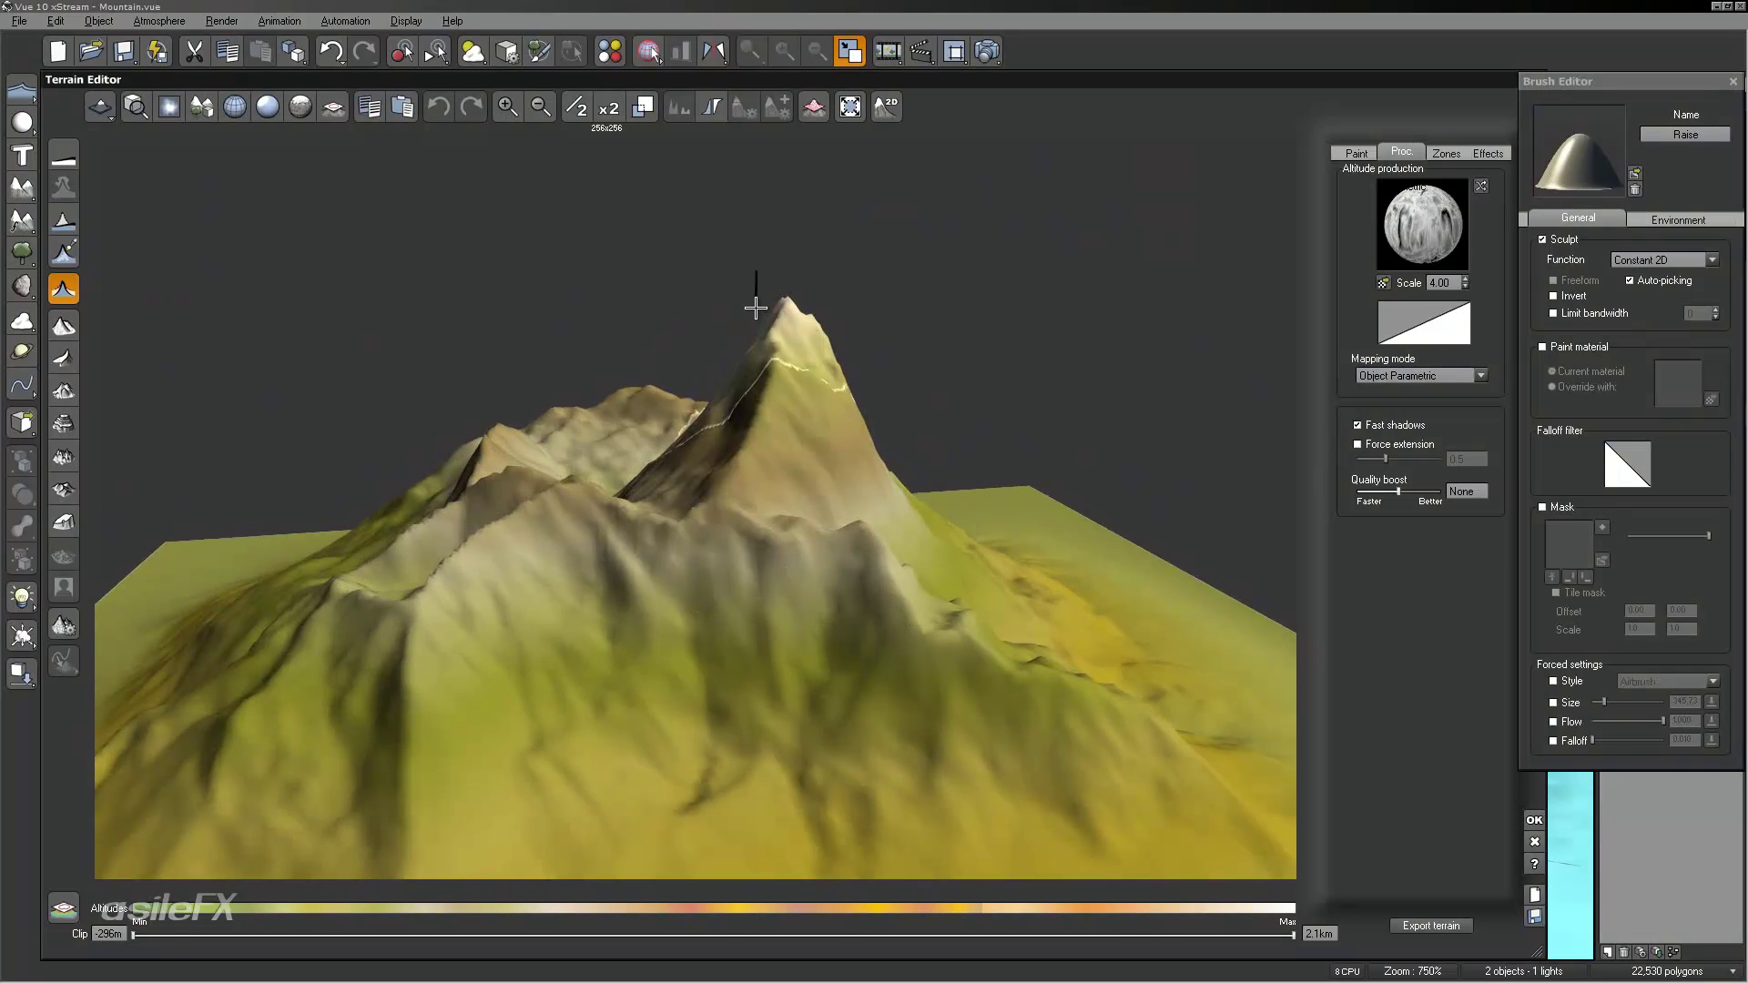
right_click_drag(761, 292, 734, 482)
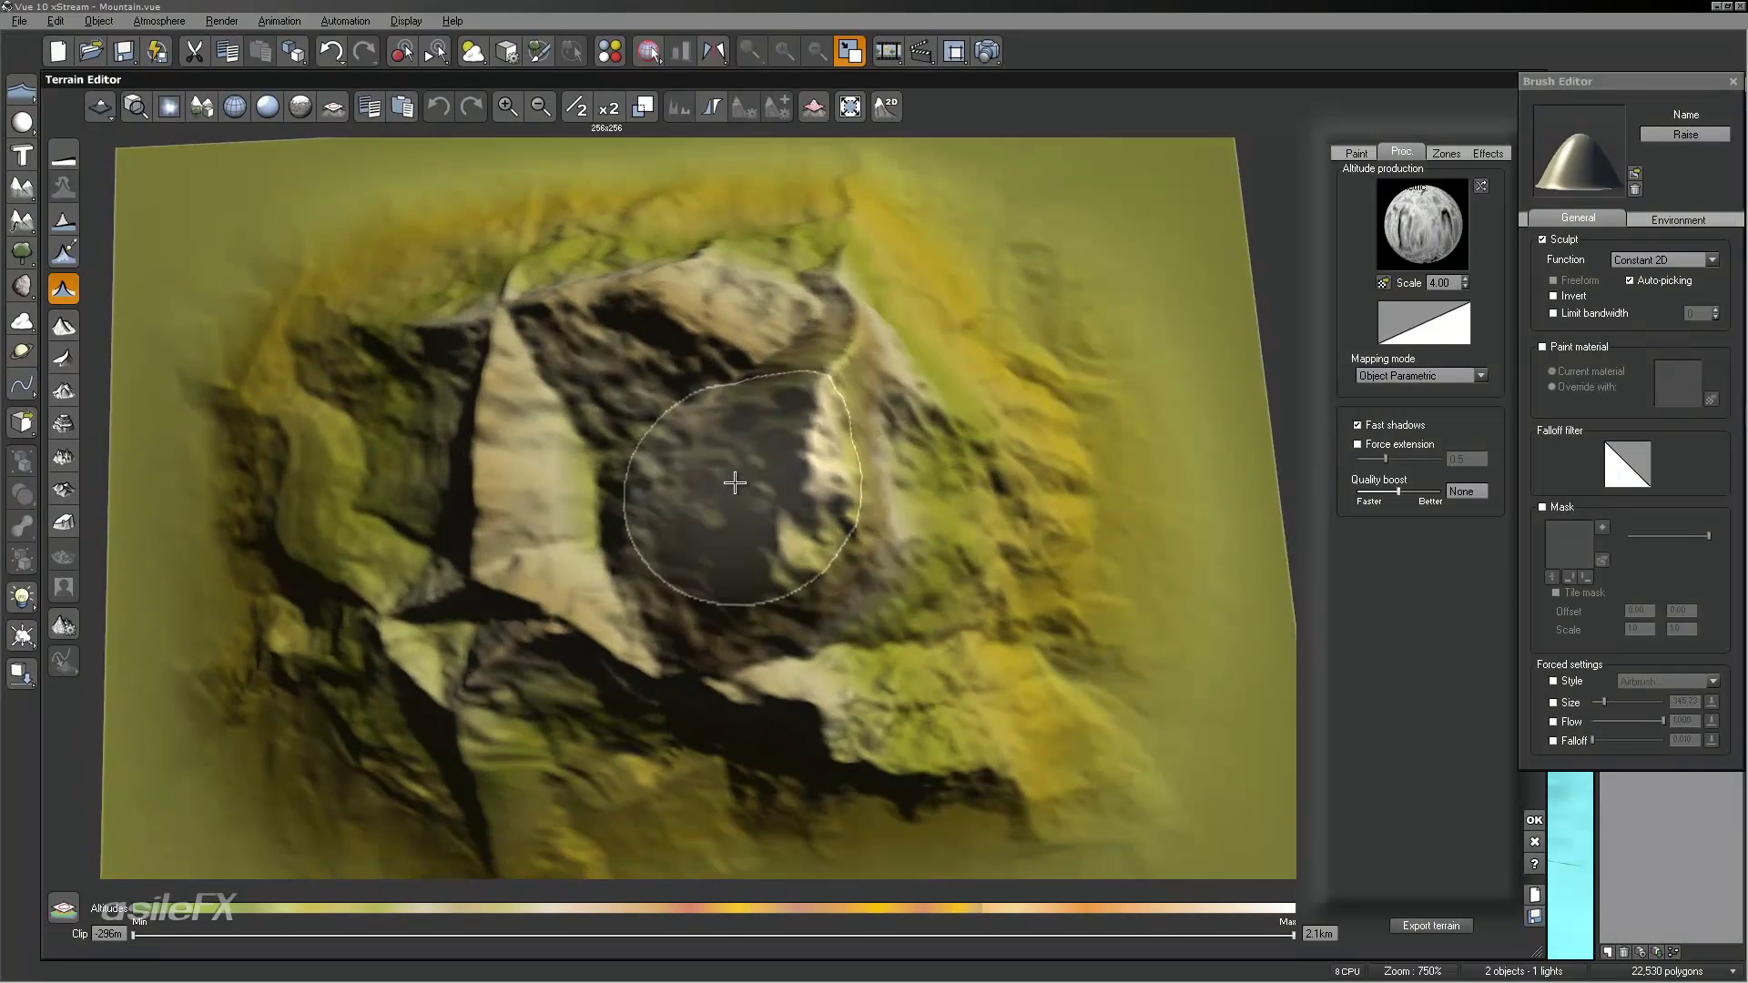
left_click(735, 482)
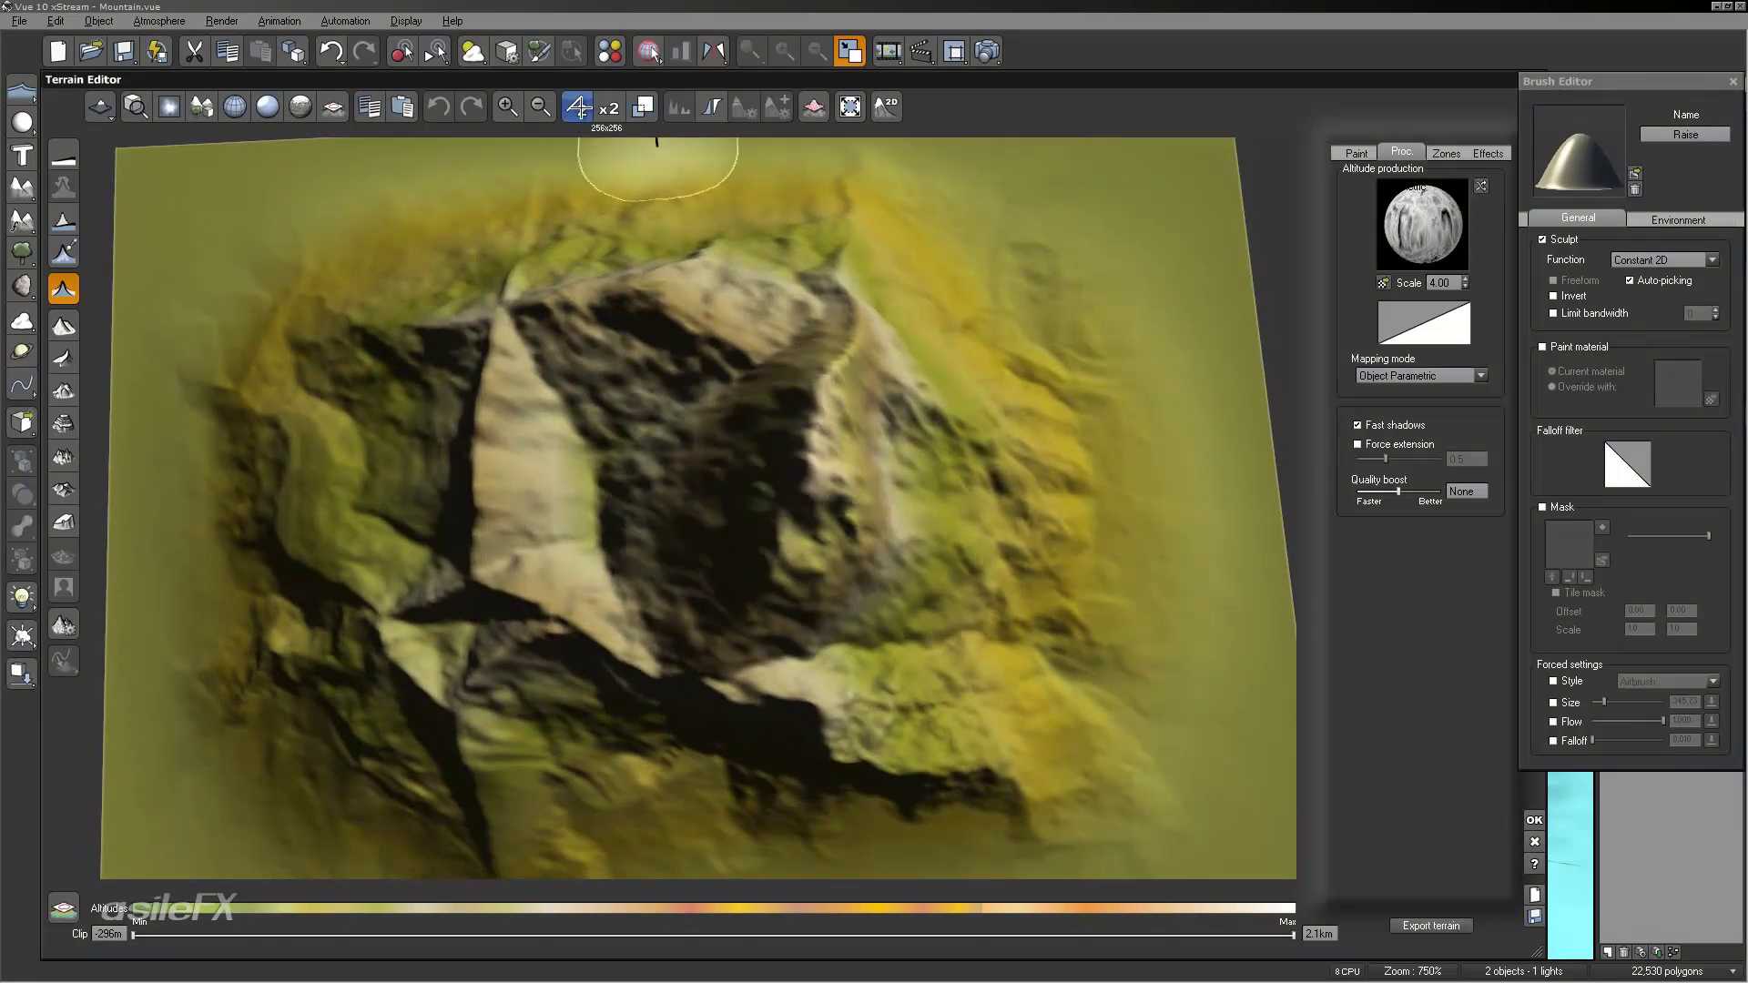
Step: Resize the terrain to 512 x 256
left_click(643, 108)
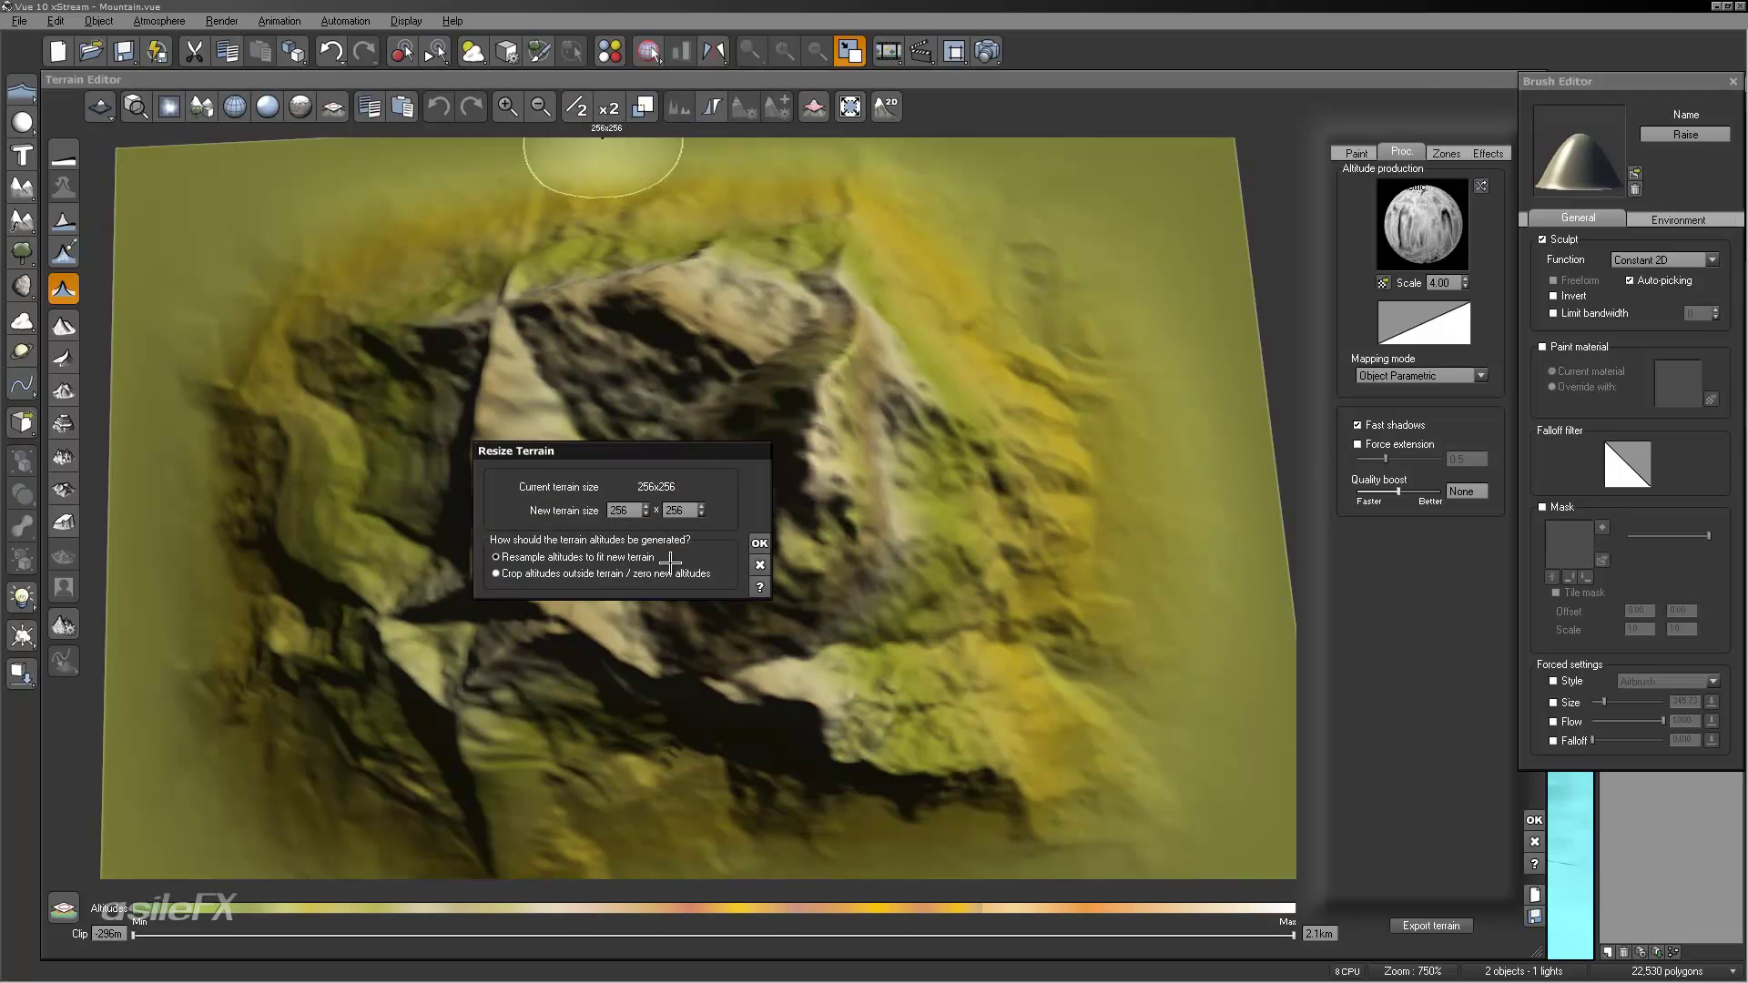
left_click(625, 510)
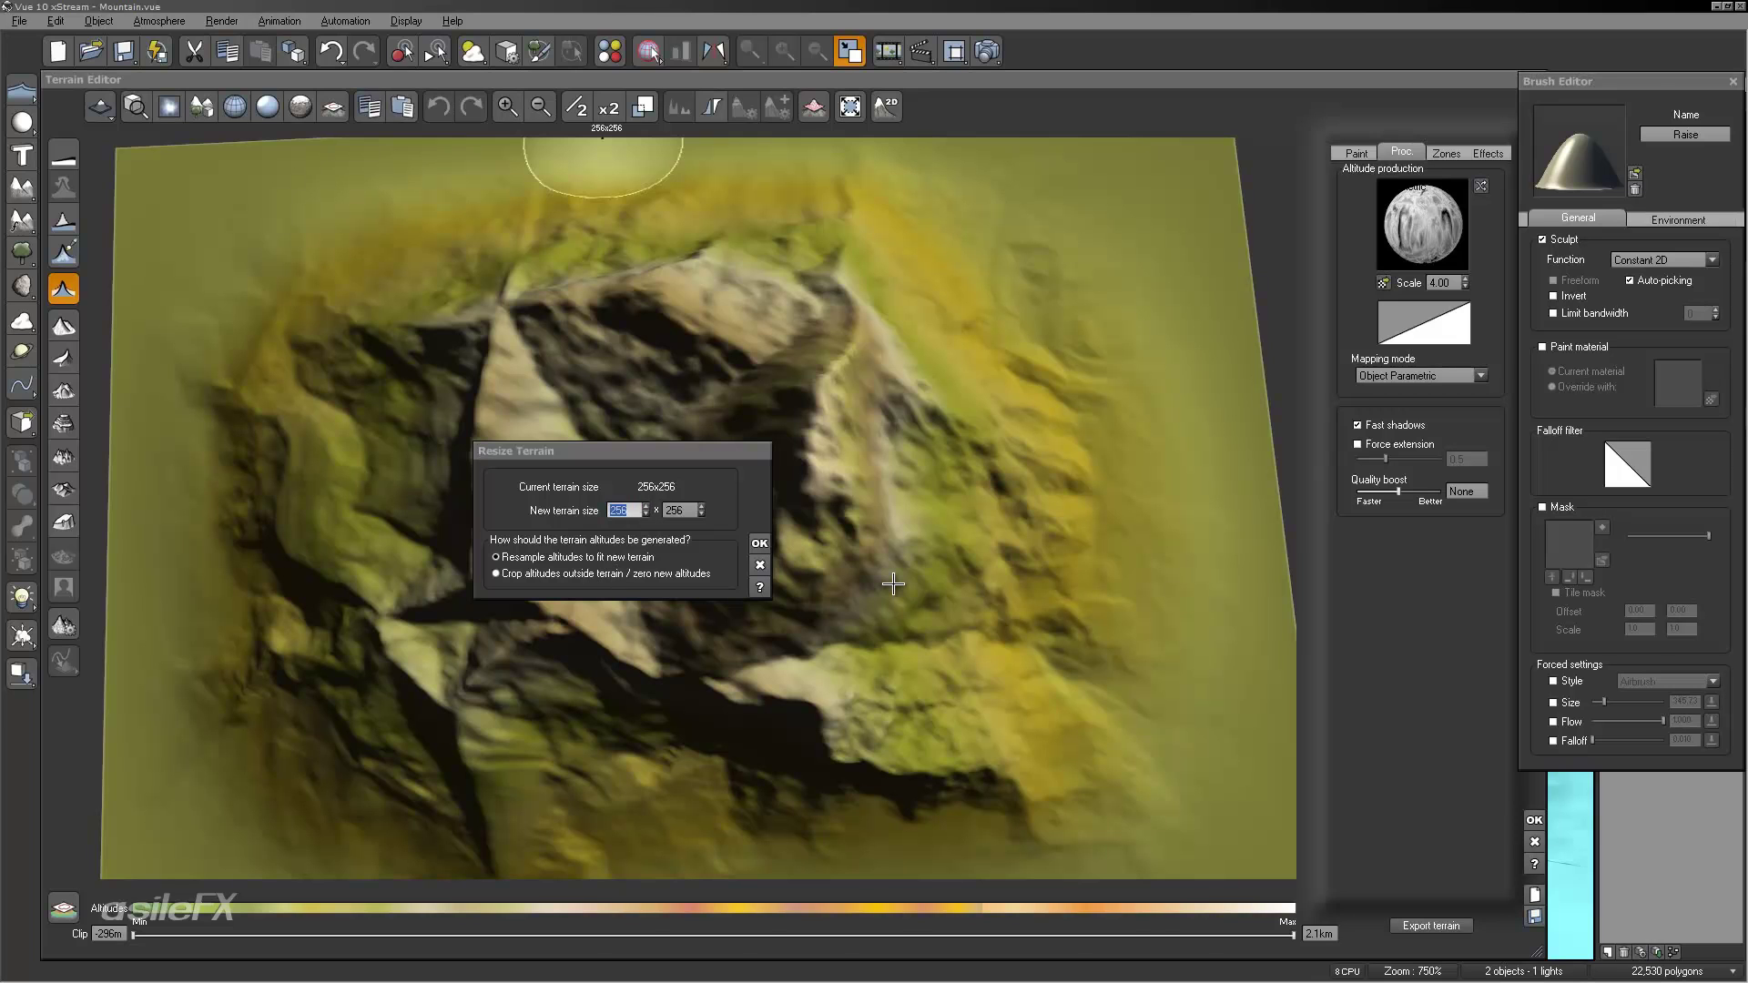
type("512")
double_click(678, 510)
left_click(762, 542)
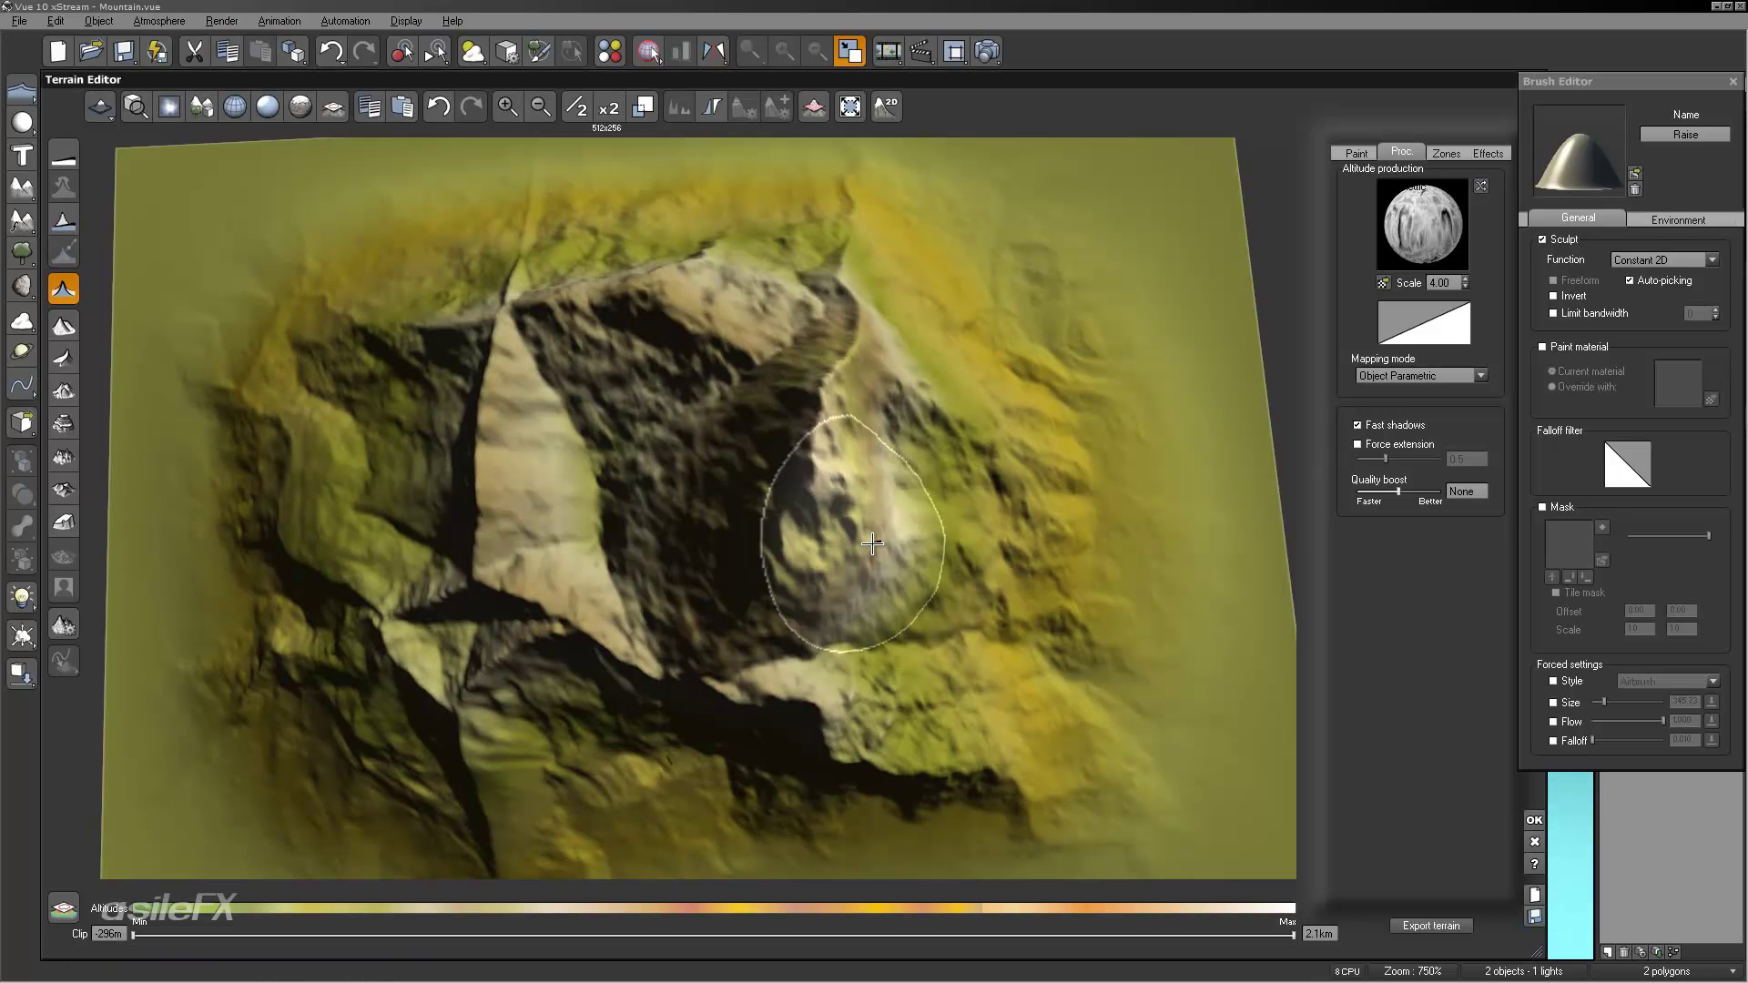
Step: Examine the mesh density of the mountain ridges in wireframe display, then return to the shaded display
right_click_drag(989, 669, 989, 515)
left_click(234, 107)
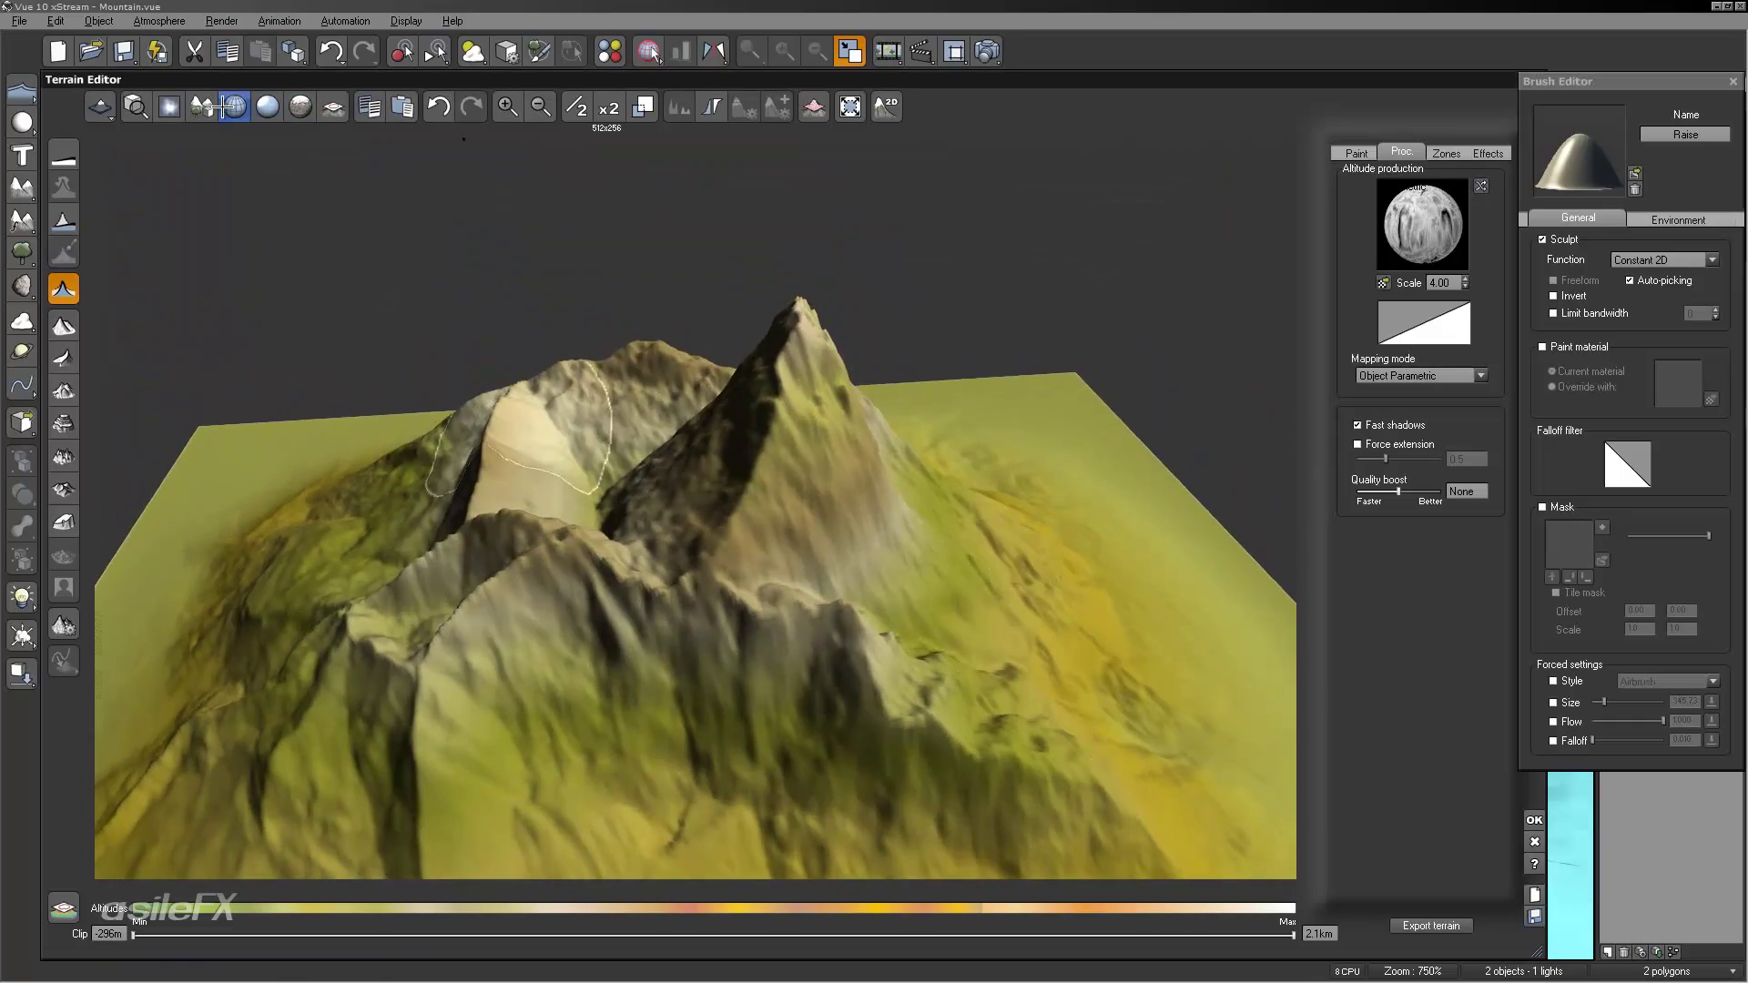
scroll(760, 476, "up", 4)
right_click_drag(761, 477, 988, 409)
scroll(823, 603, "up", 3)
scroll(824, 603, "up", 2)
scroll(988, 409, "down", 3)
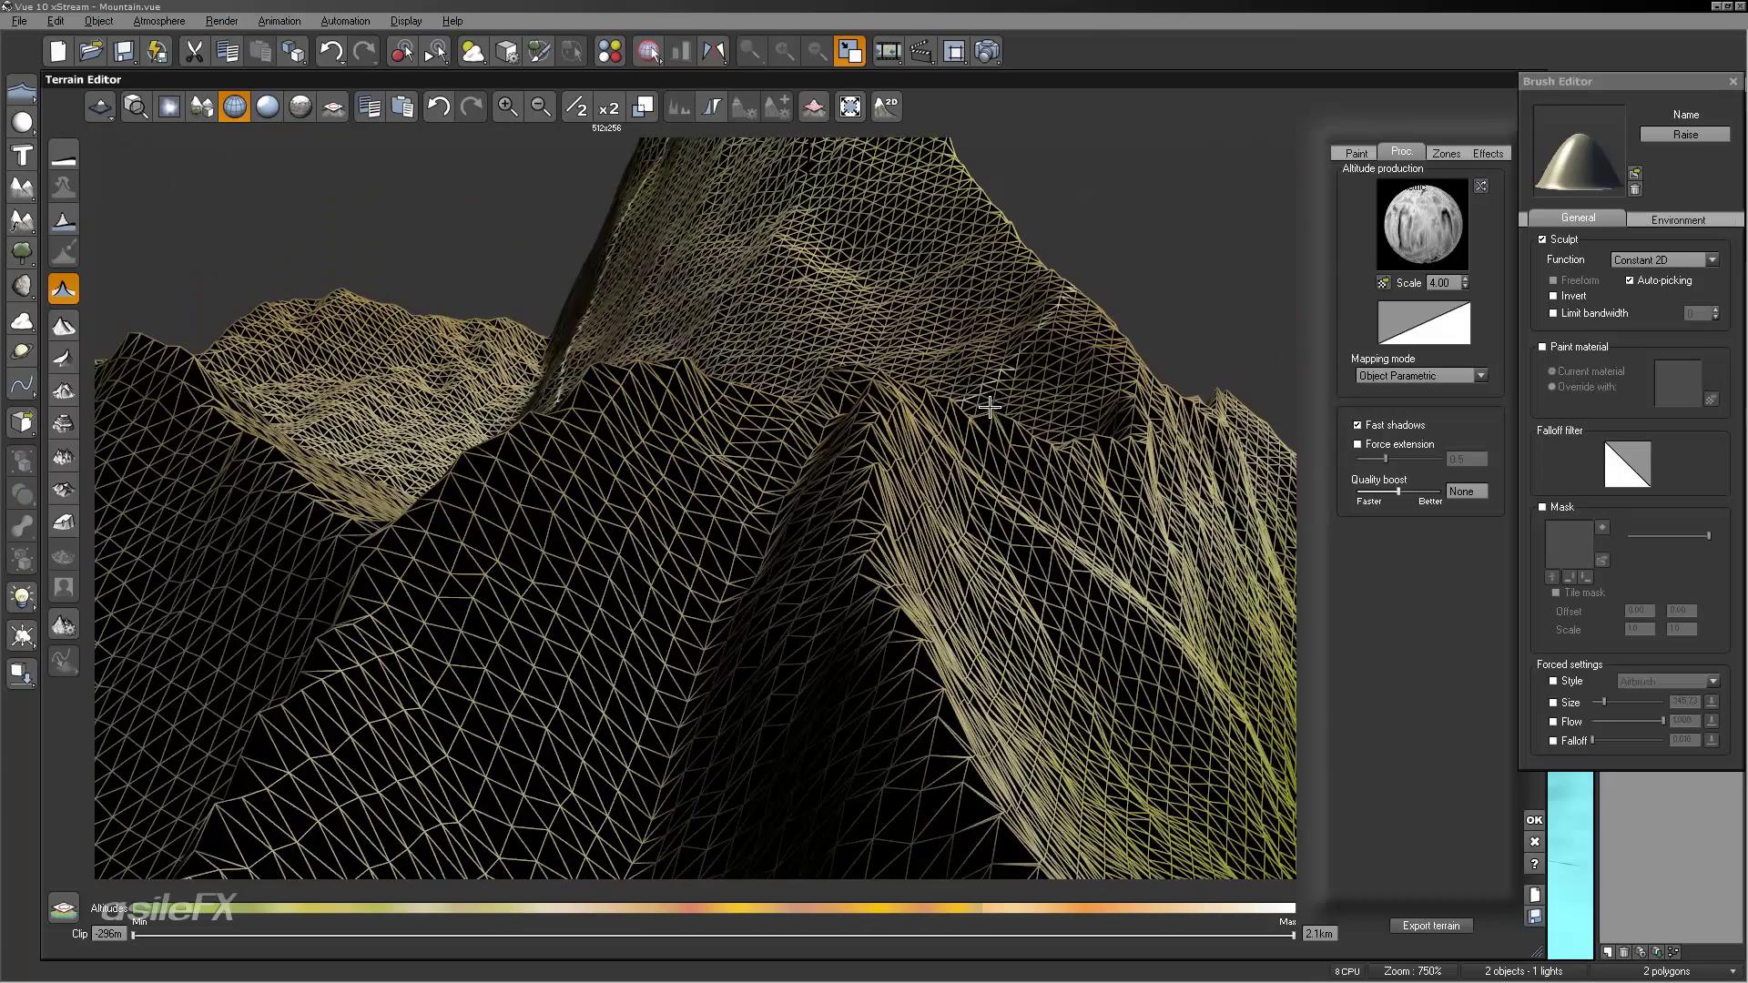
left_click(234, 106)
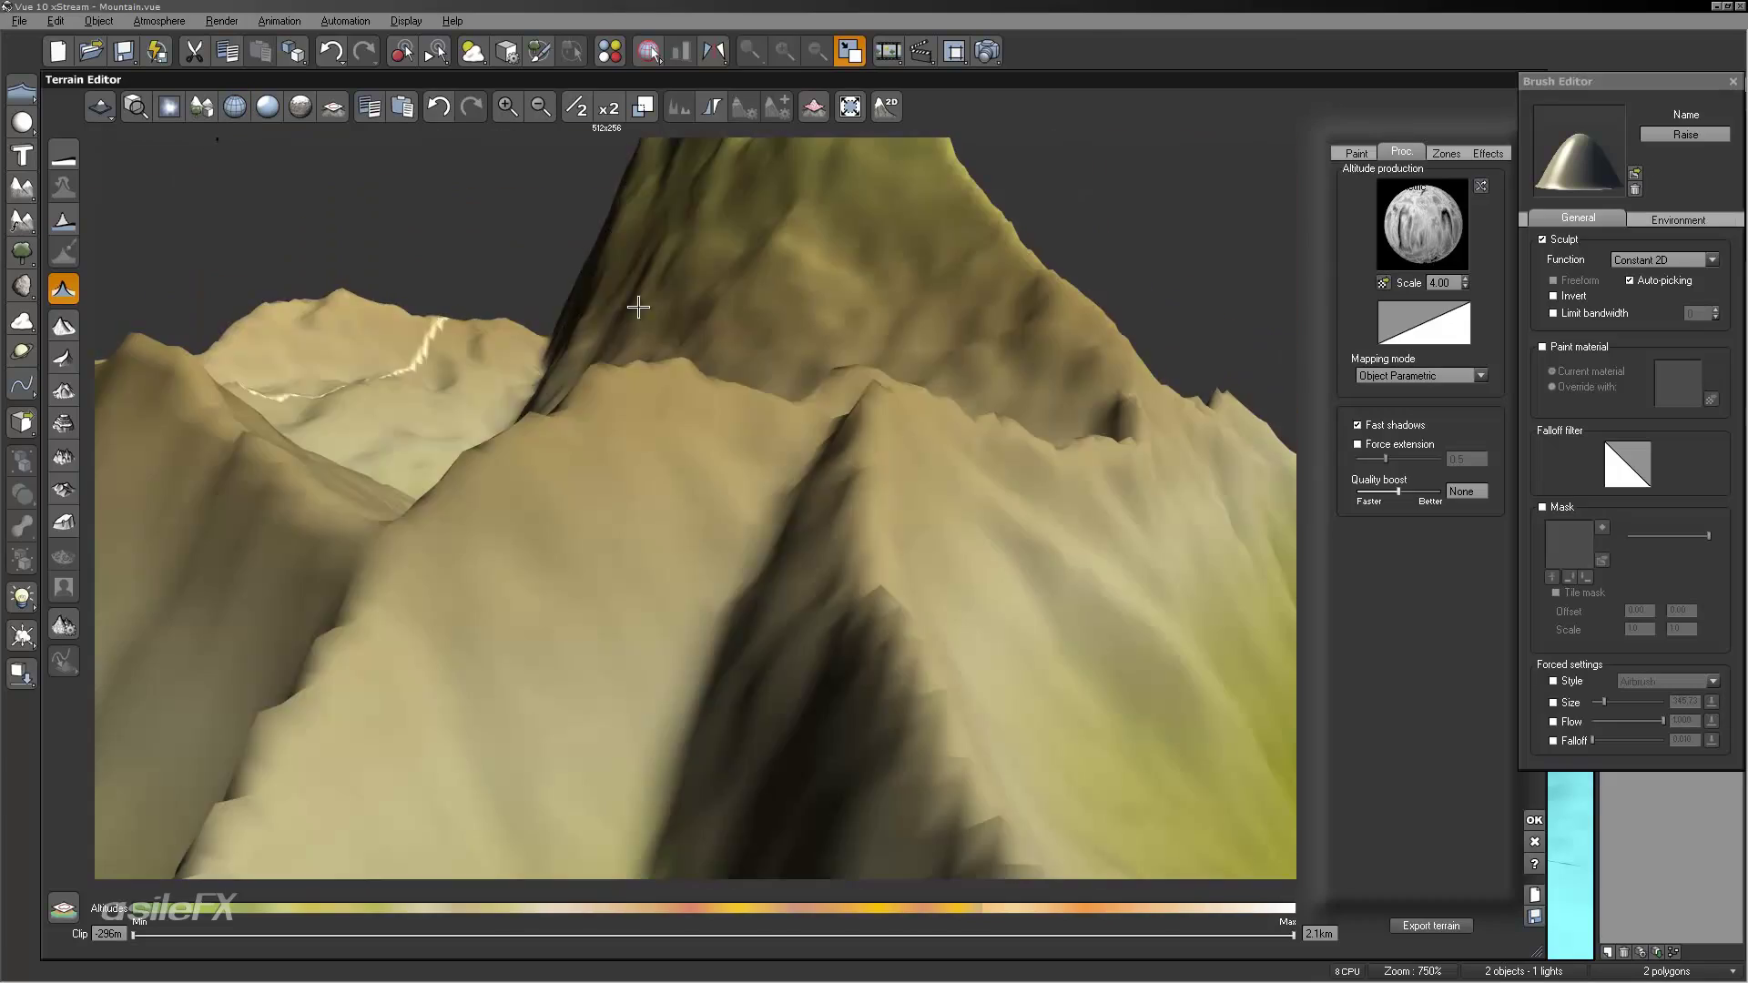
scroll(932, 514, "down", 8)
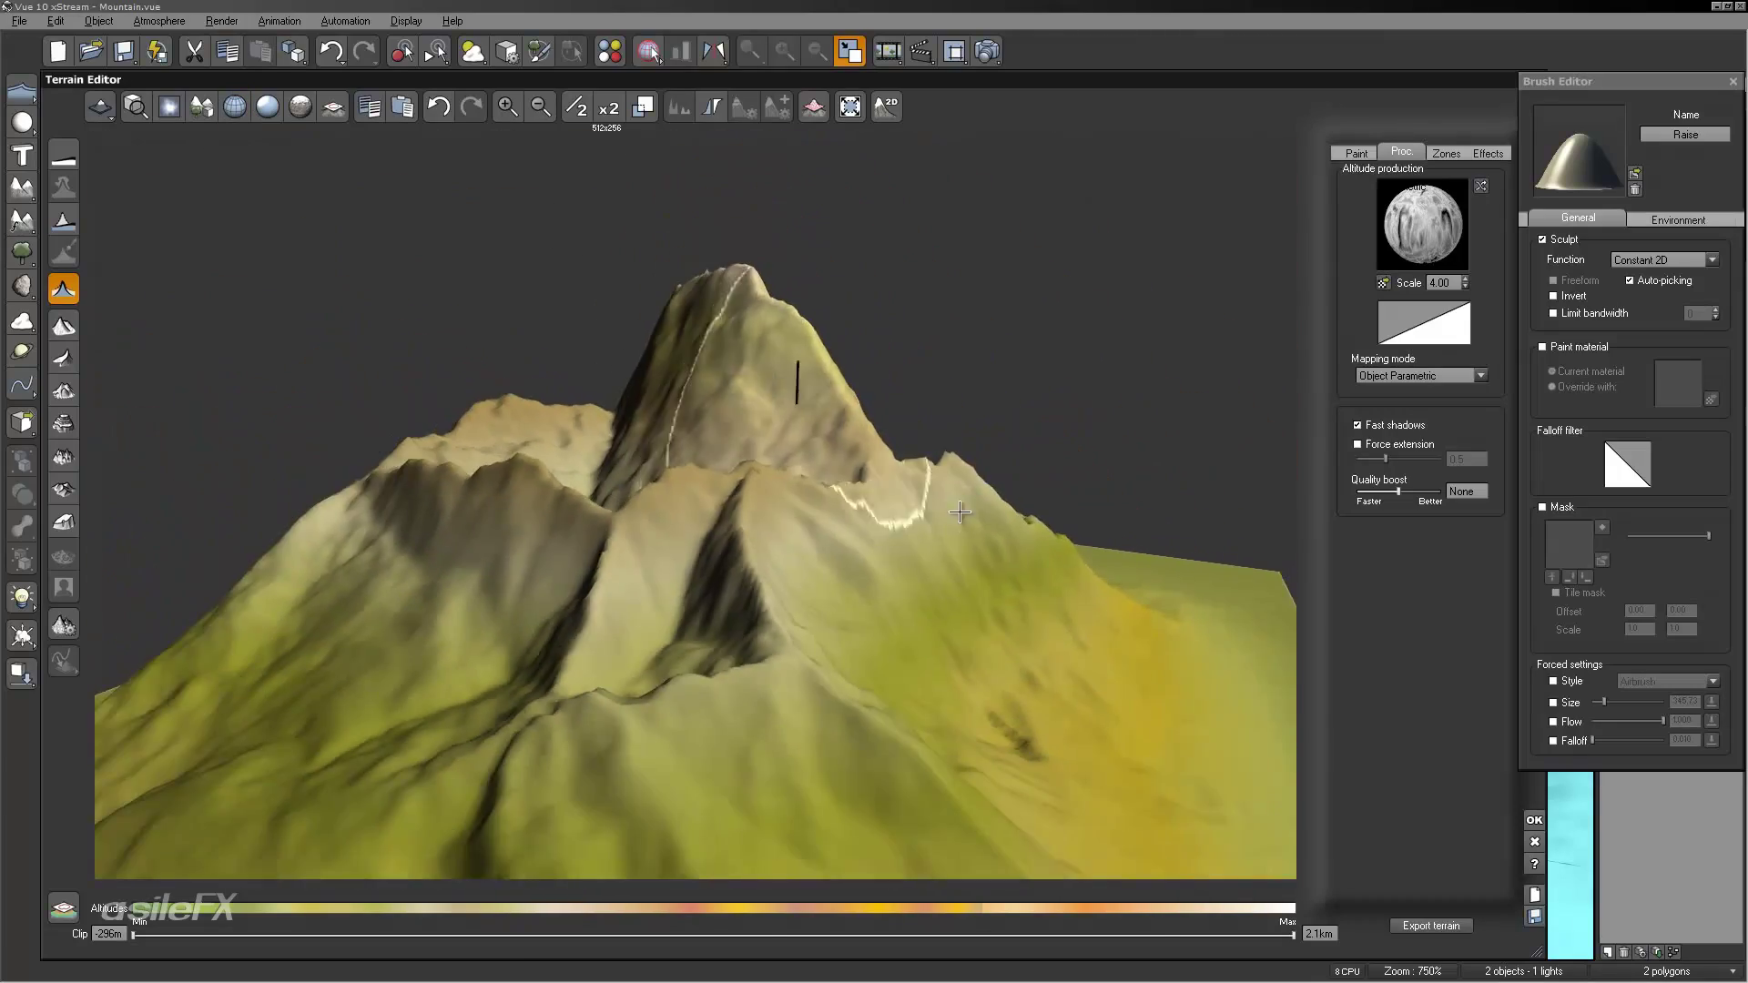
Step: Double the terrain resolution to 1024 x 512 and check the size in the Resize Terrain dialog
right_click_drag(720, 487, 647, 173)
left_click(608, 108)
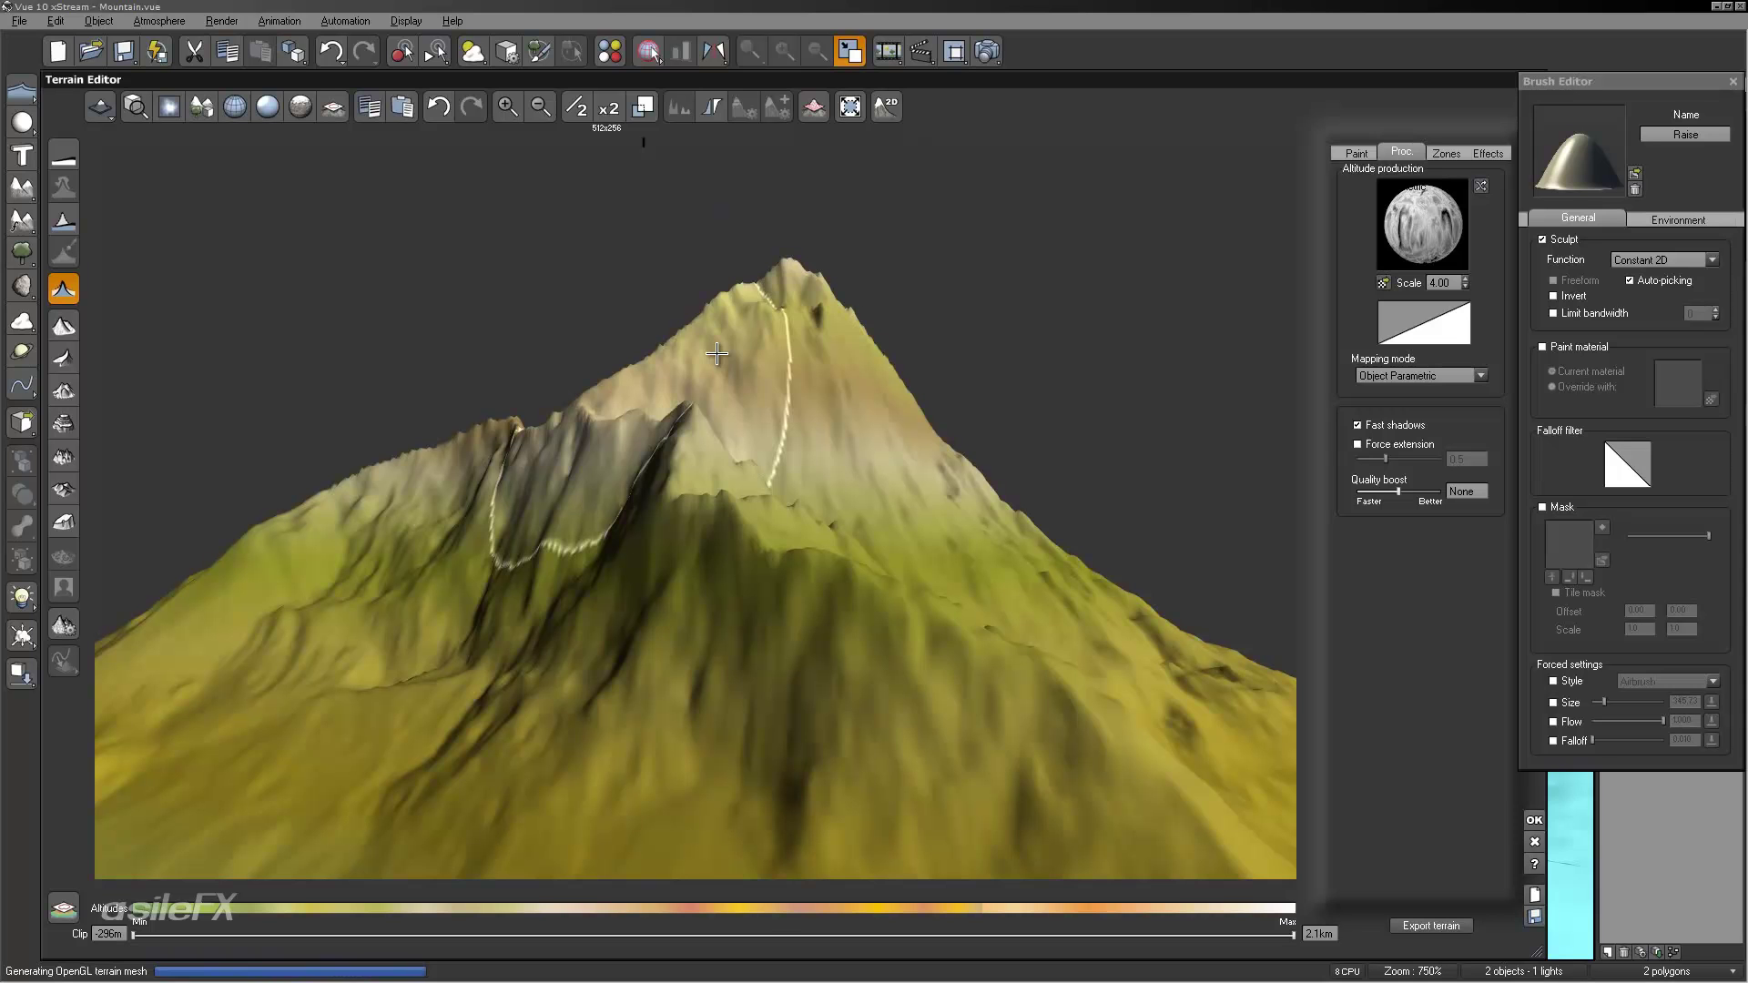
right_click_drag(715, 355, 835, 394)
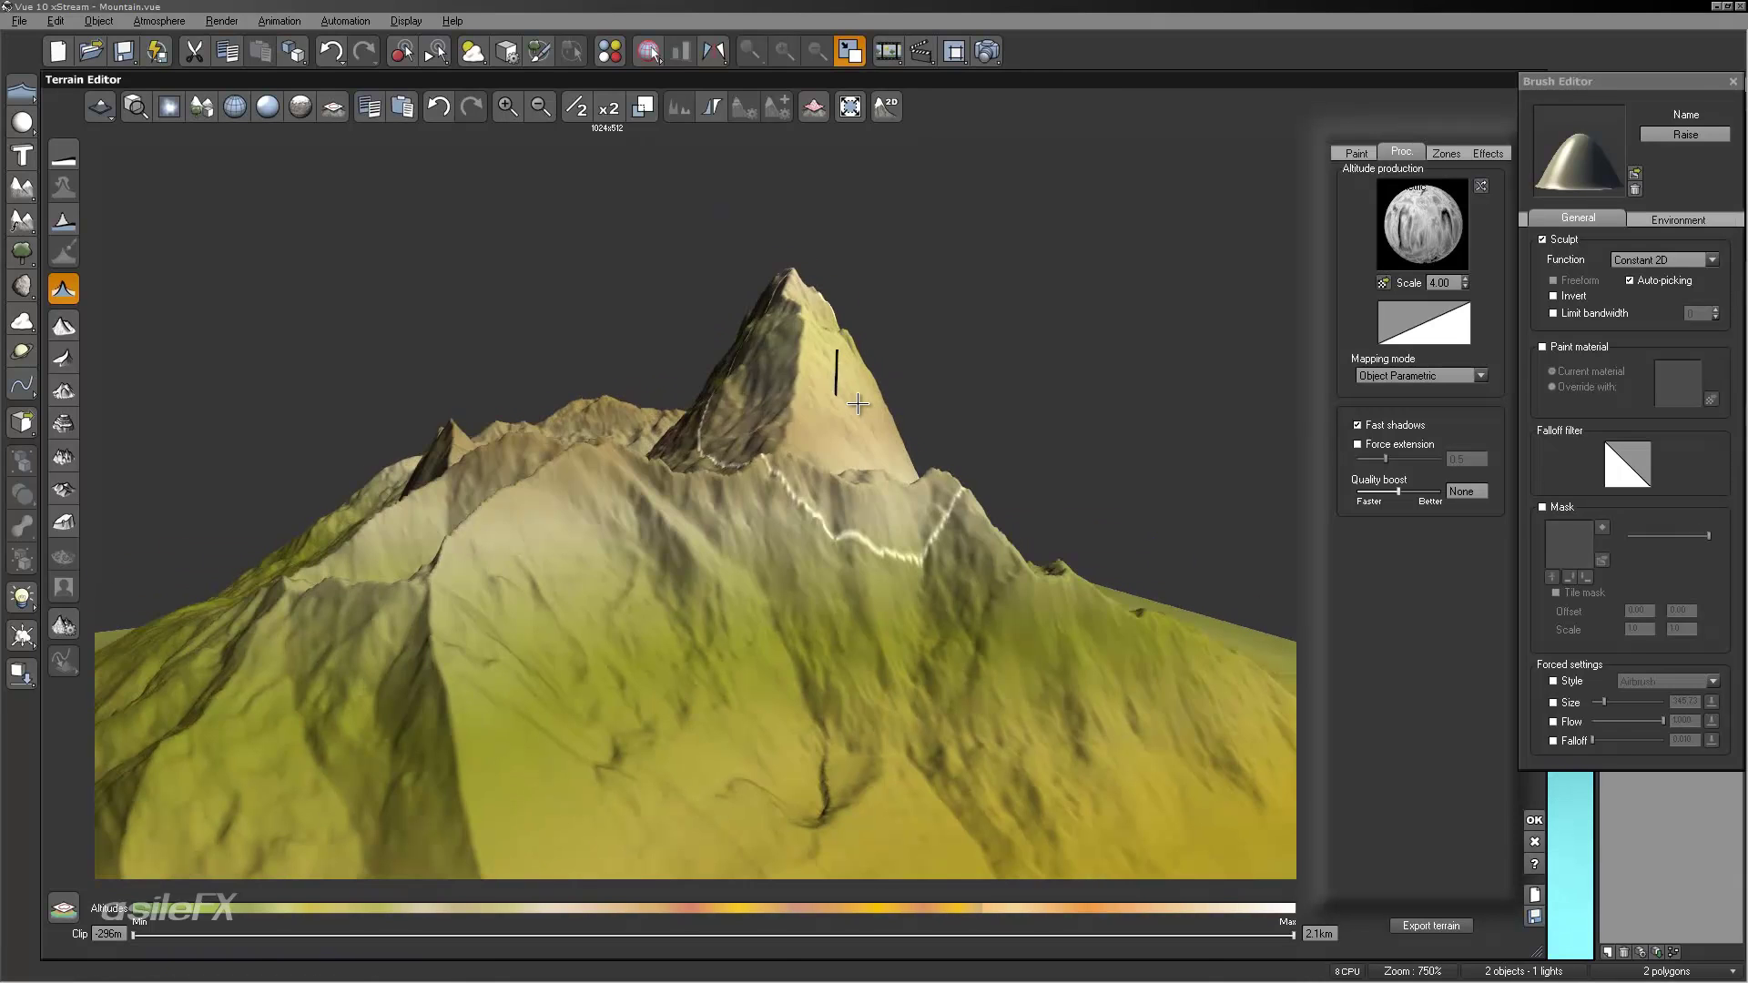
left_click(643, 108)
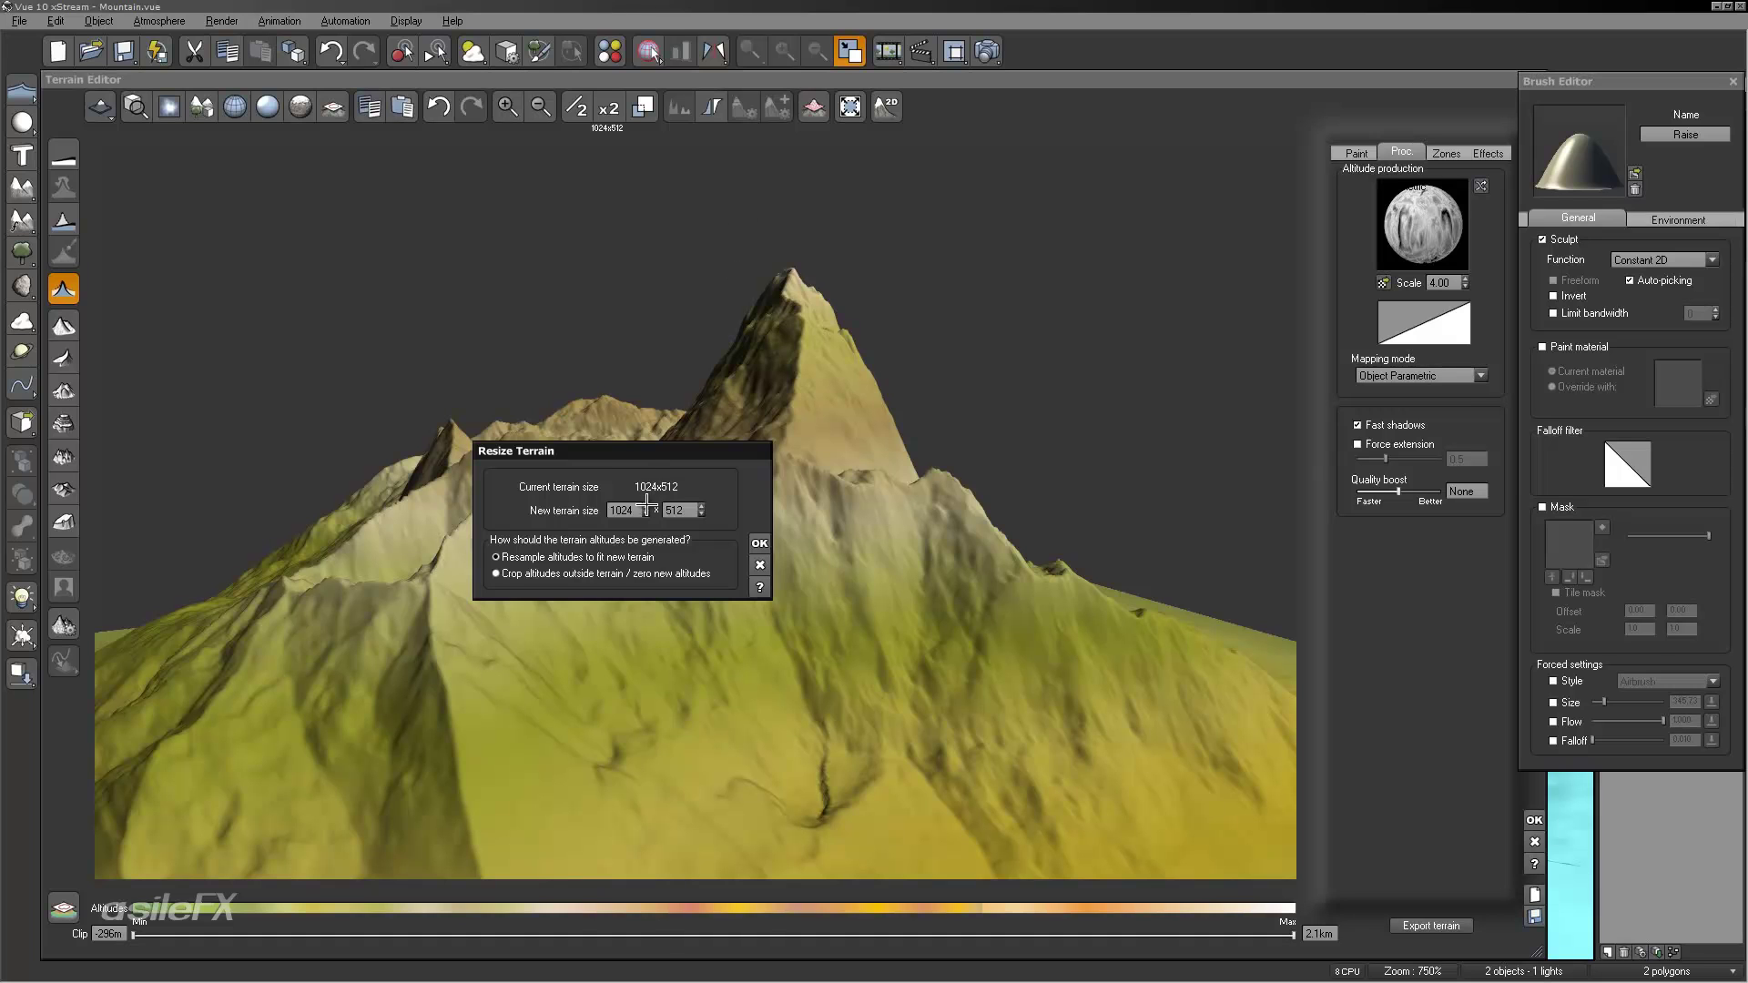
left_click(758, 564)
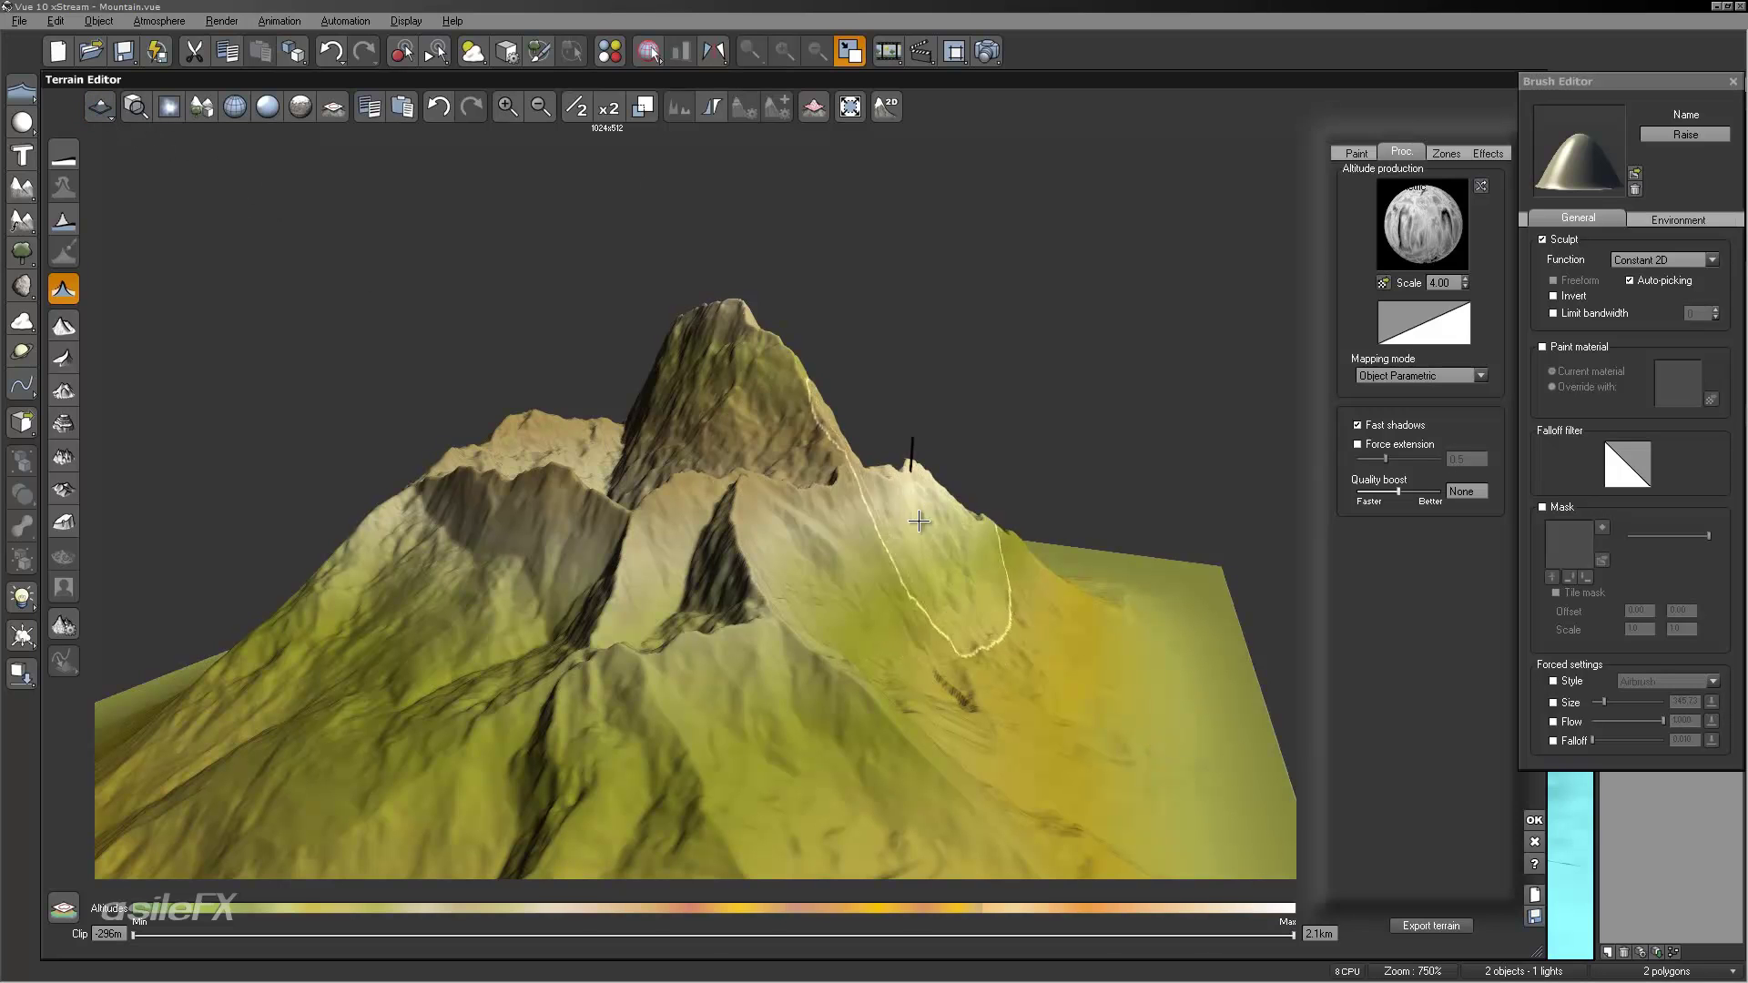
Step: Convert the procedural terrain to a standard terrain and accept the changes to return to the scene
right_click_drag(1007, 480, 945, 561)
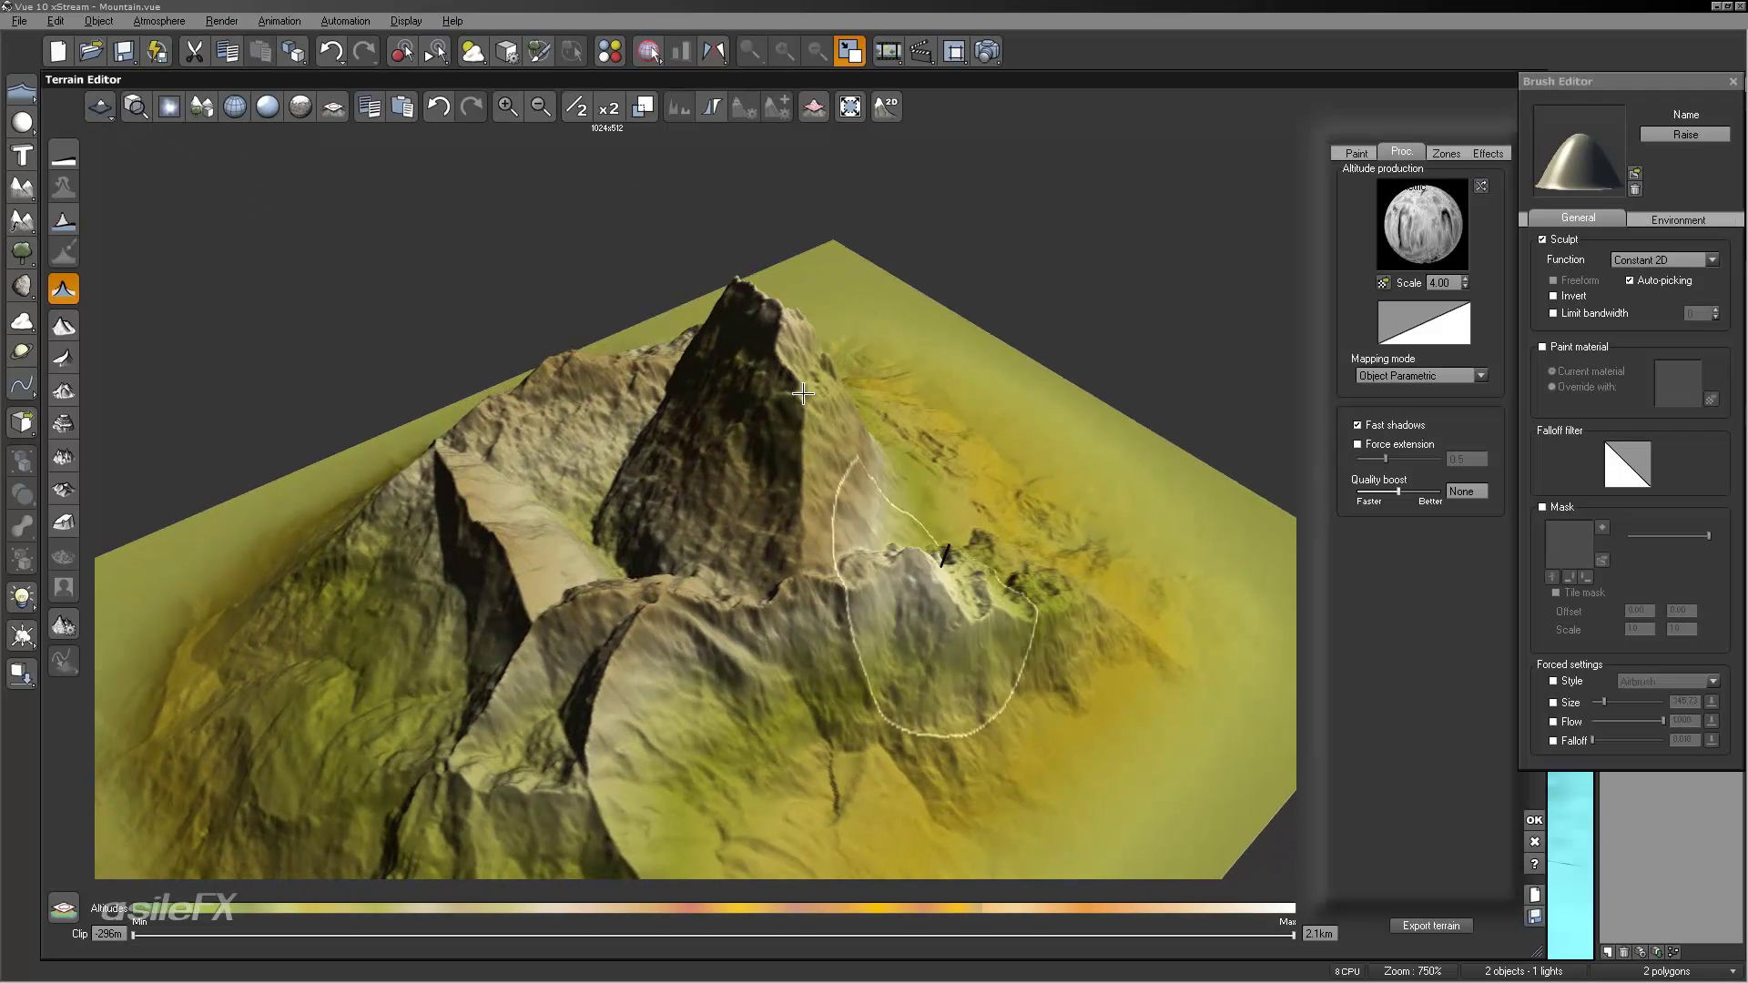
left_click(101, 107)
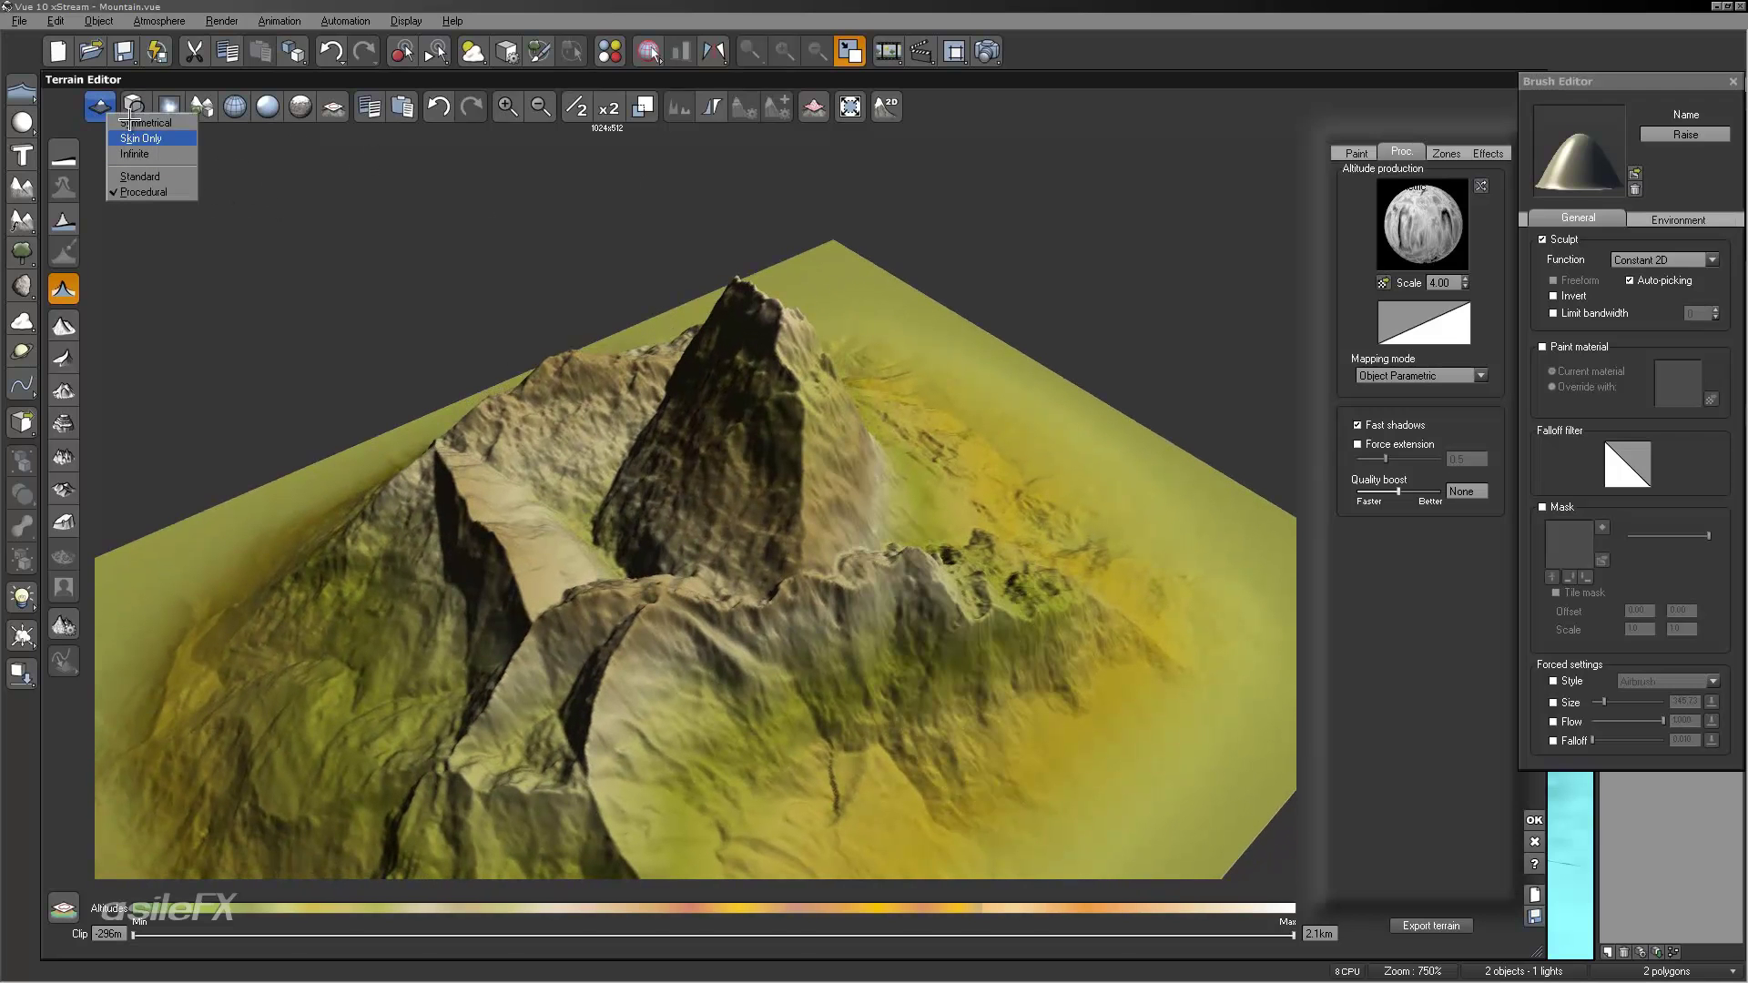
left_click(153, 178)
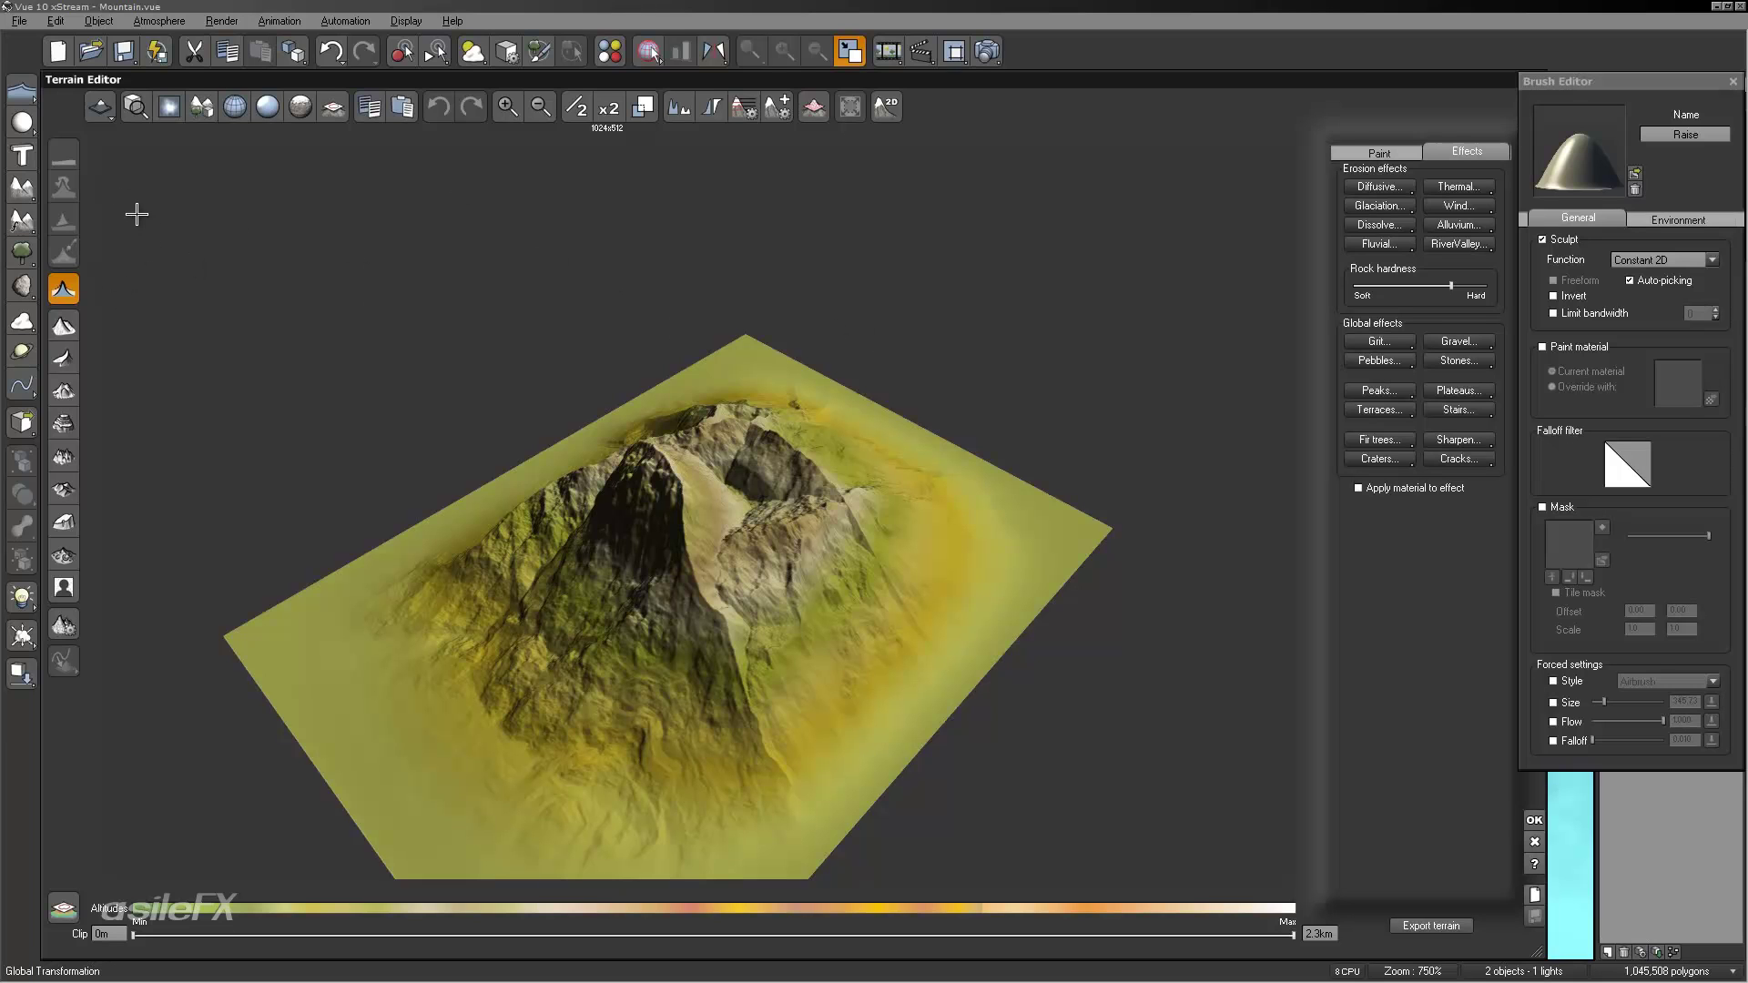
mouse_move(798, 572)
right_mouse_down()
mouse_move(882, 474)
mouse_move(898, 551)
mouse_move(827, 558)
mouse_move(897, 712)
mouse_move(1151, 692)
mouse_move(1451, 839)
right_mouse_up()
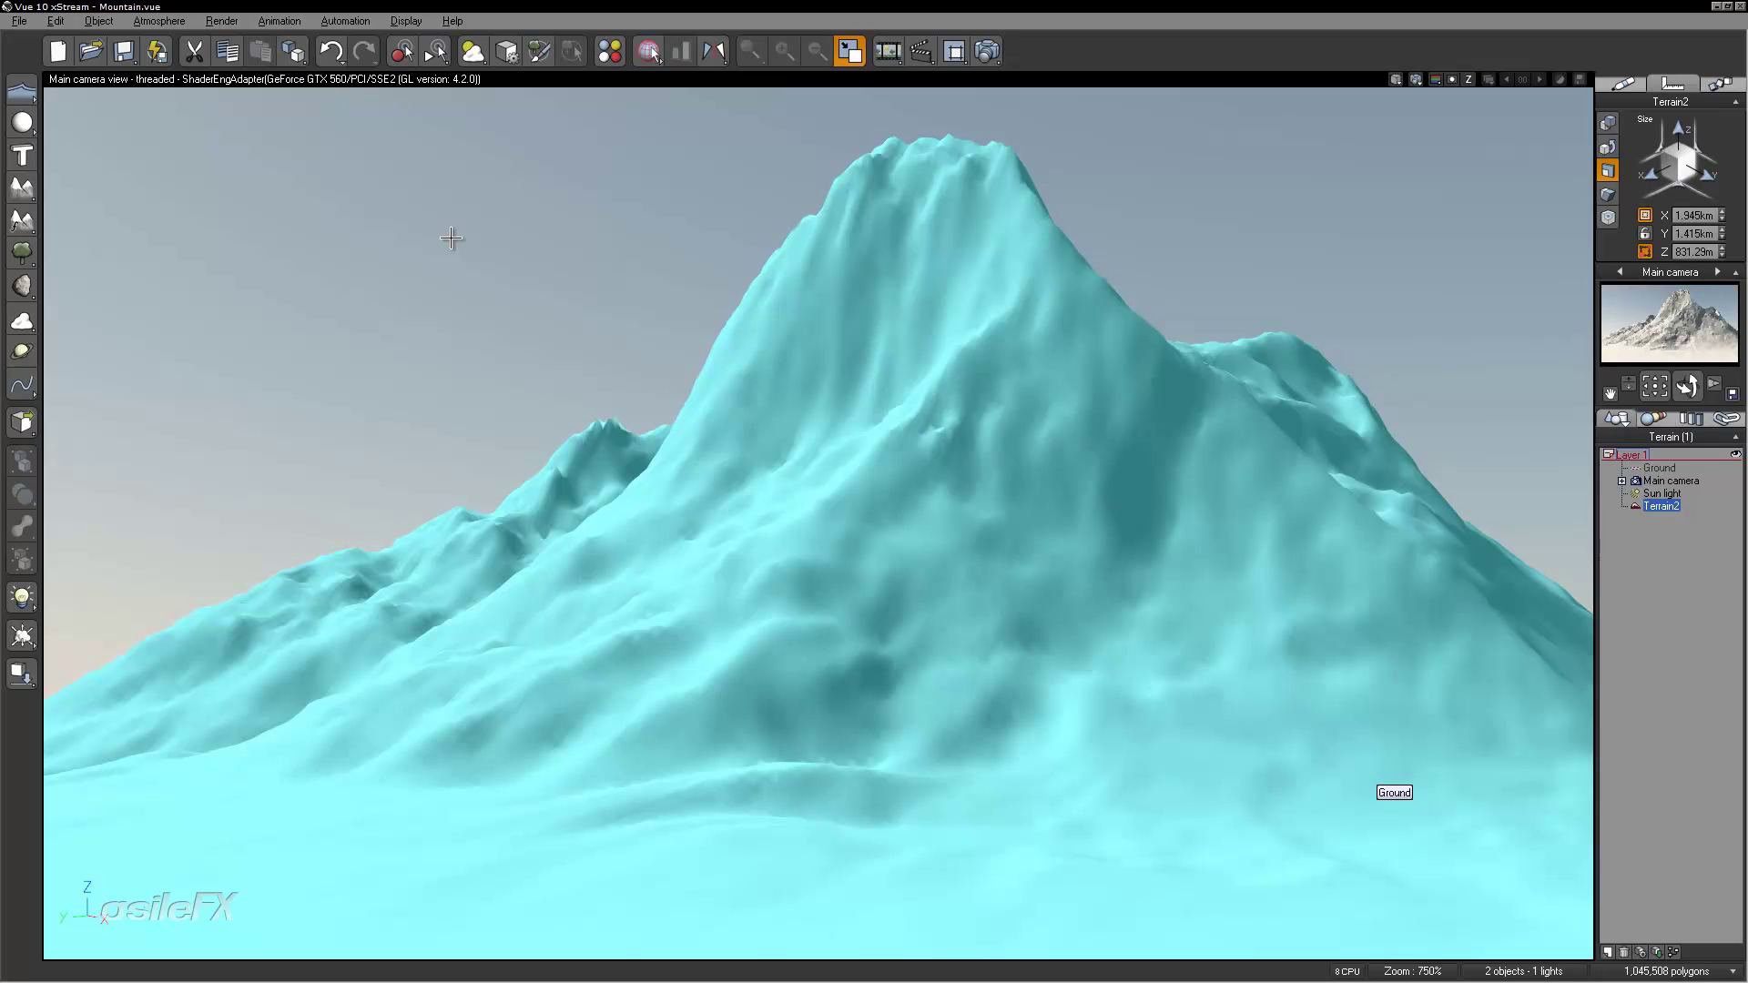
Step: Save the scene as a new Vue file named Mountain_standardterrain in the Mountain folder
key("ctrl+shift+s")
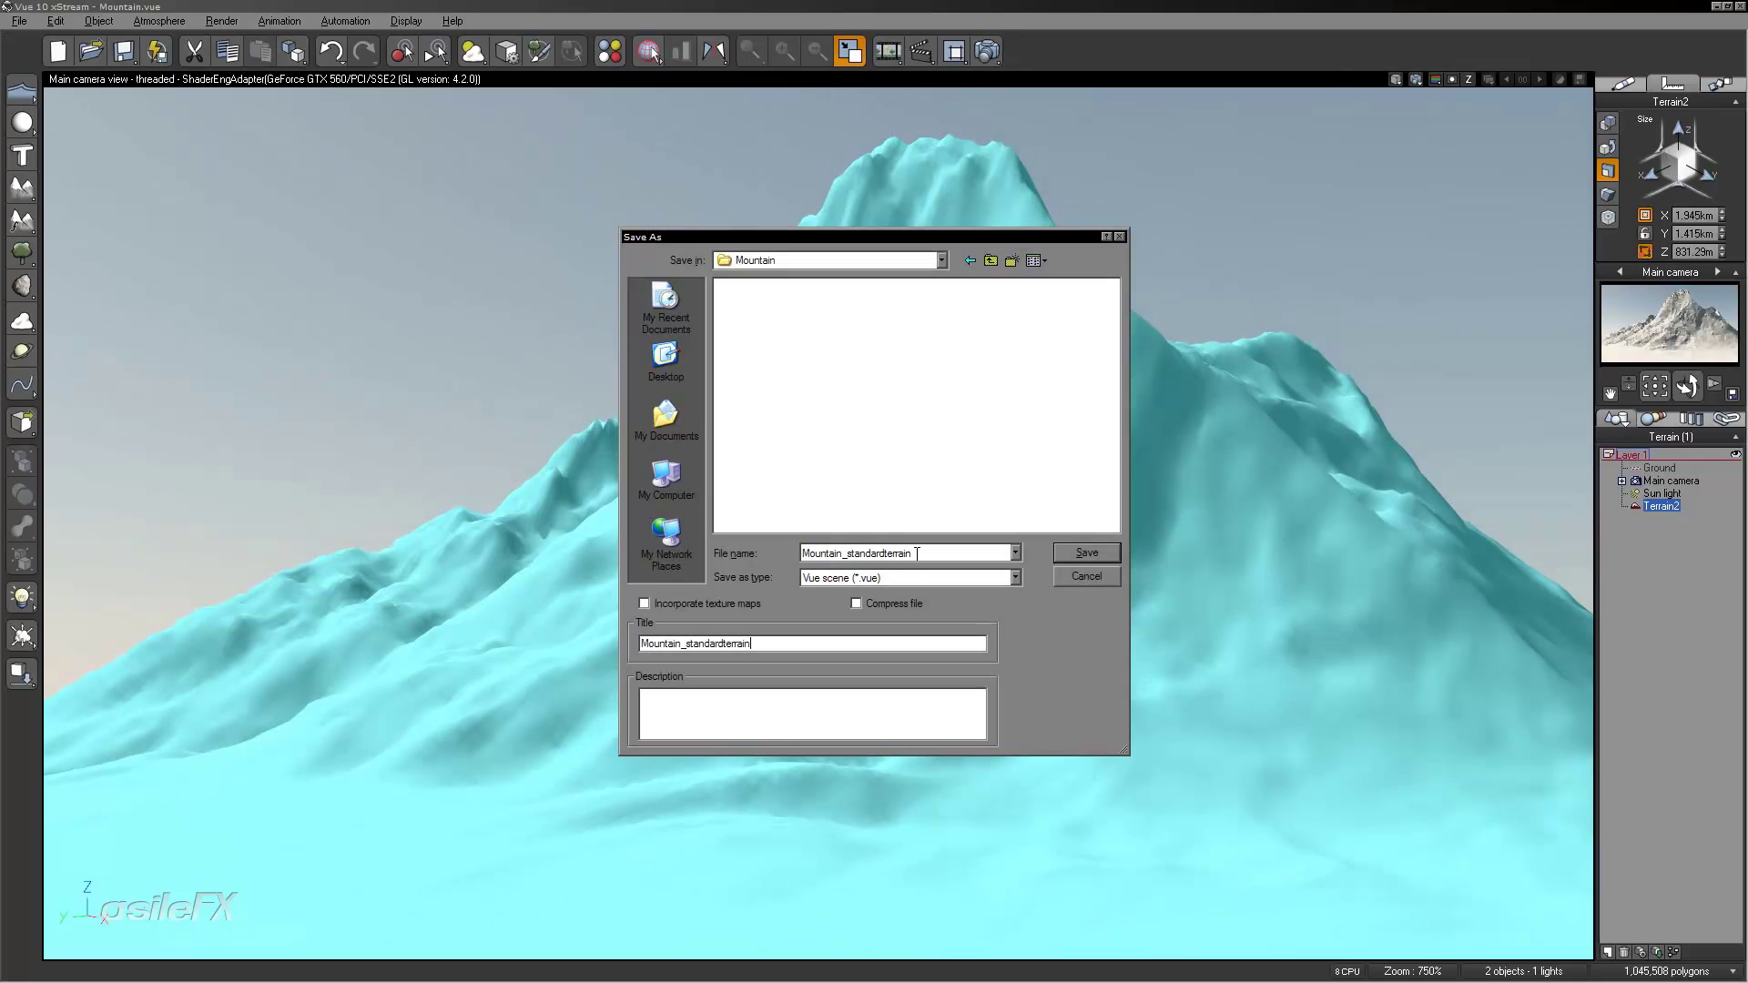
left_click(981, 636)
left_click(1090, 552)
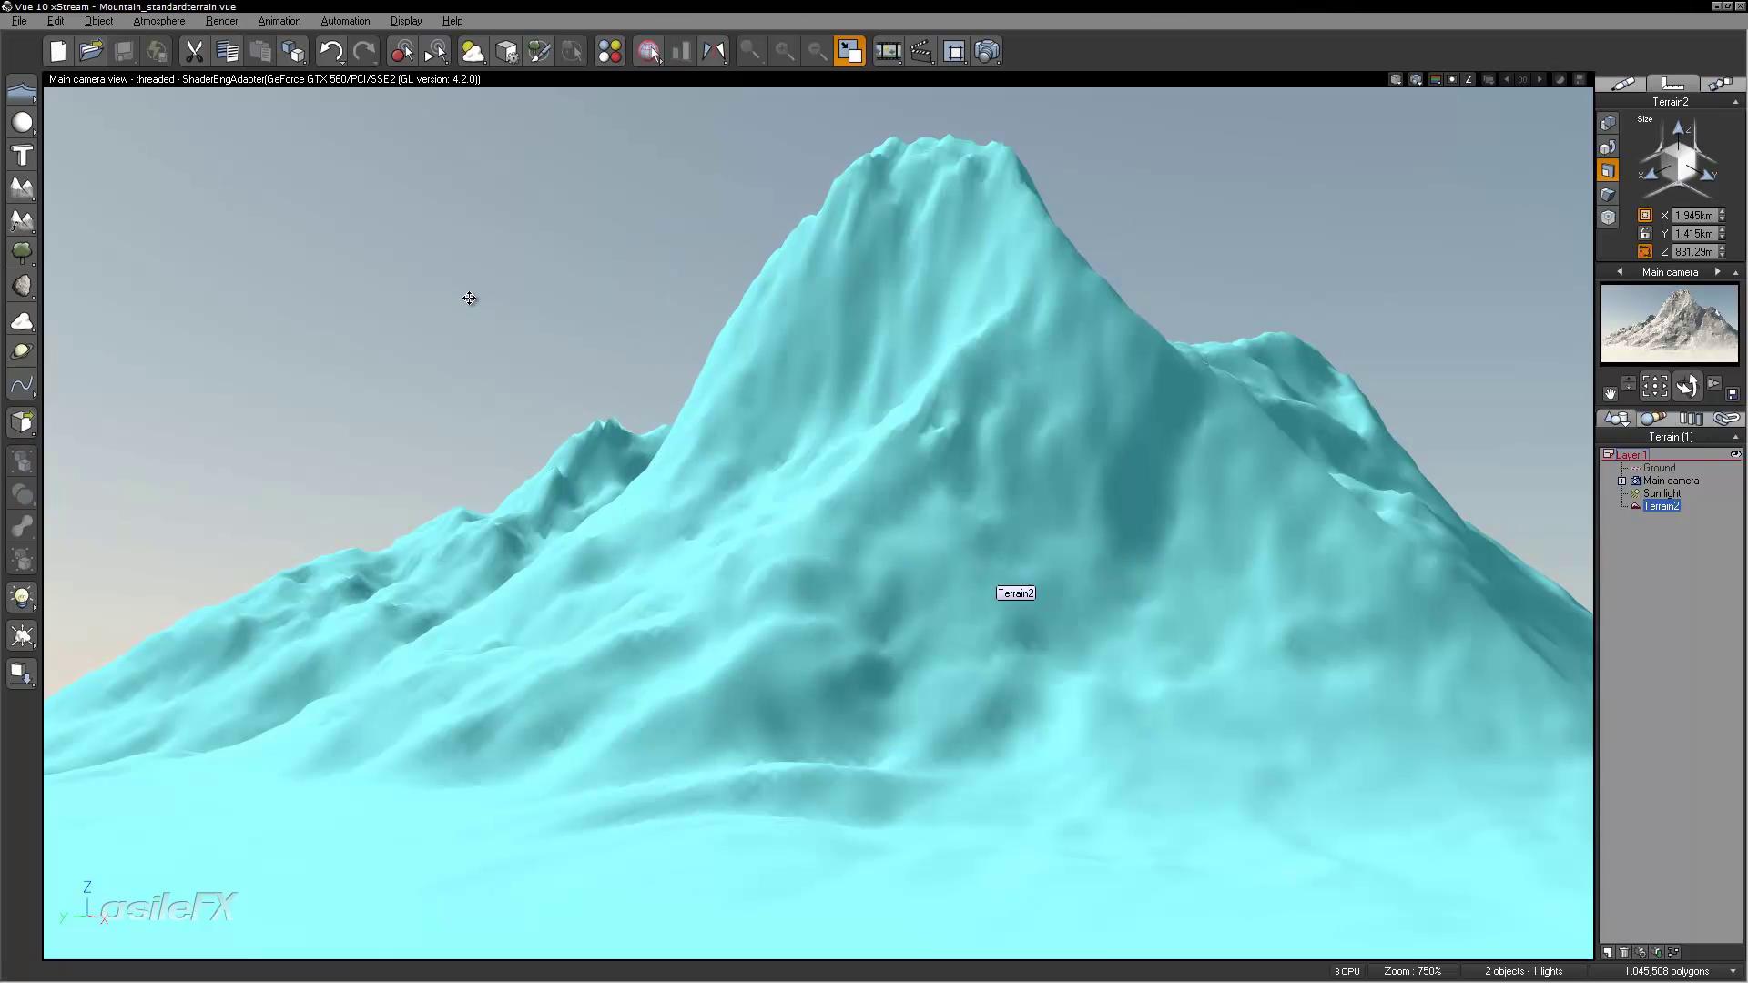
Step: Review the general preferences in the program options, including the saving and undo settings
left_click(18, 20)
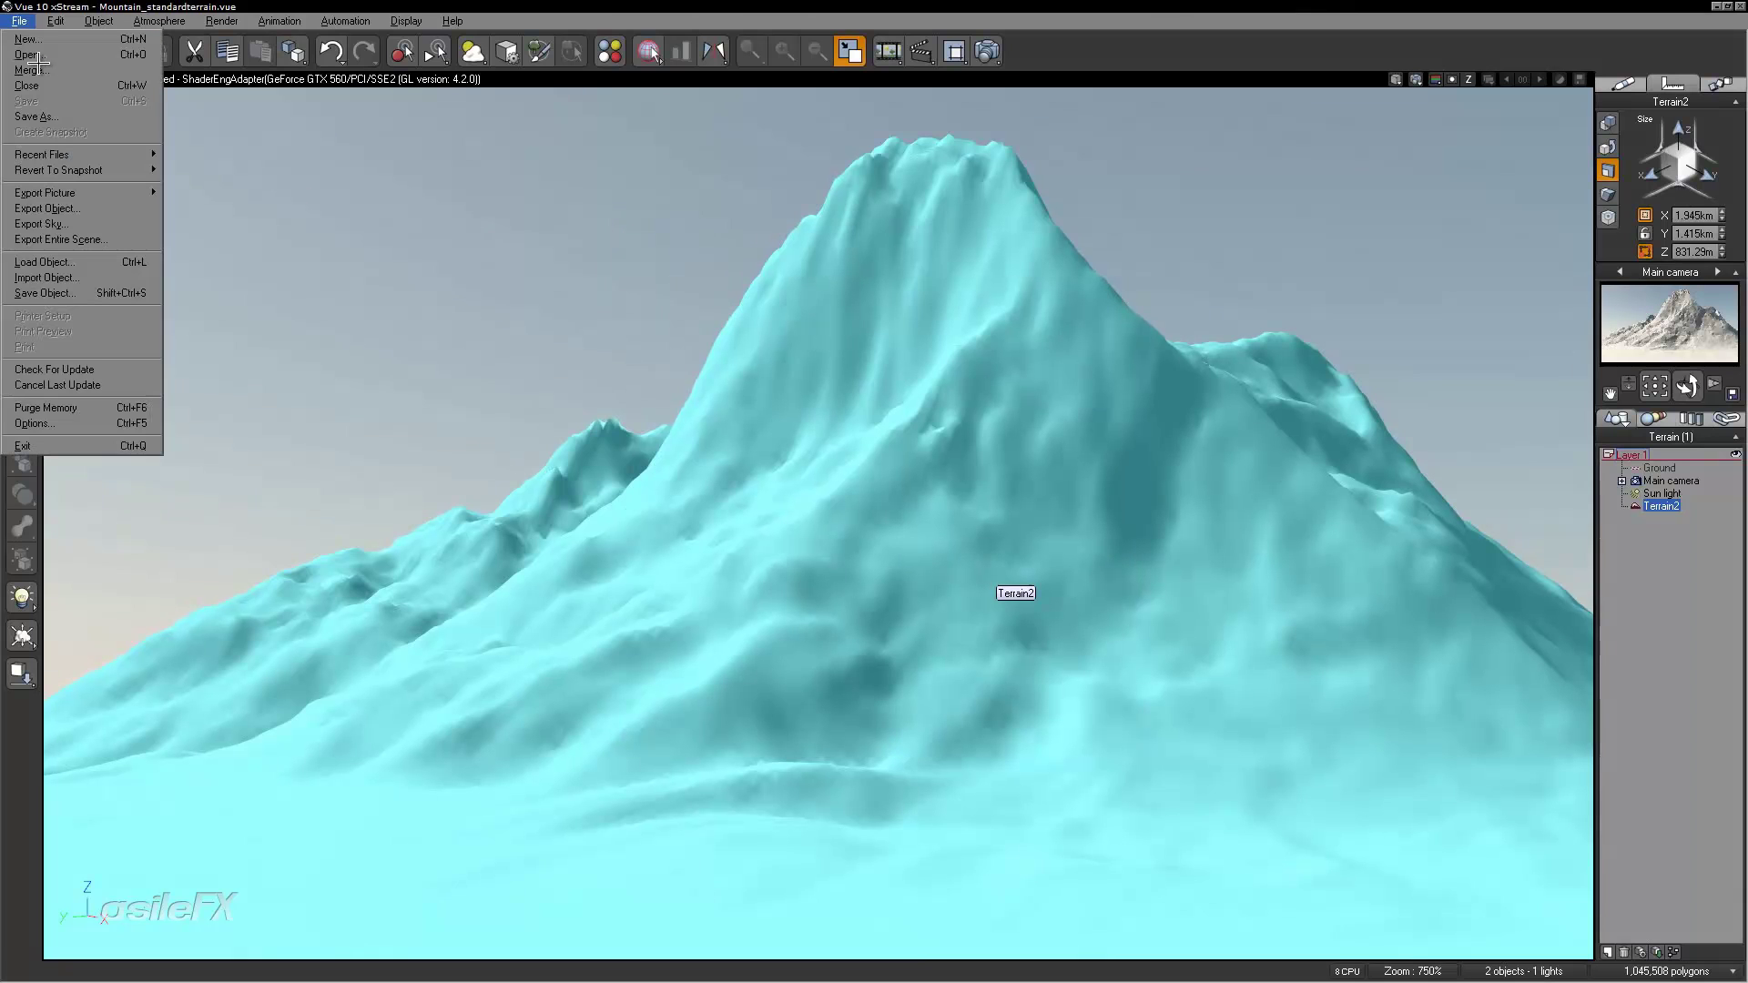
left_click(118, 423)
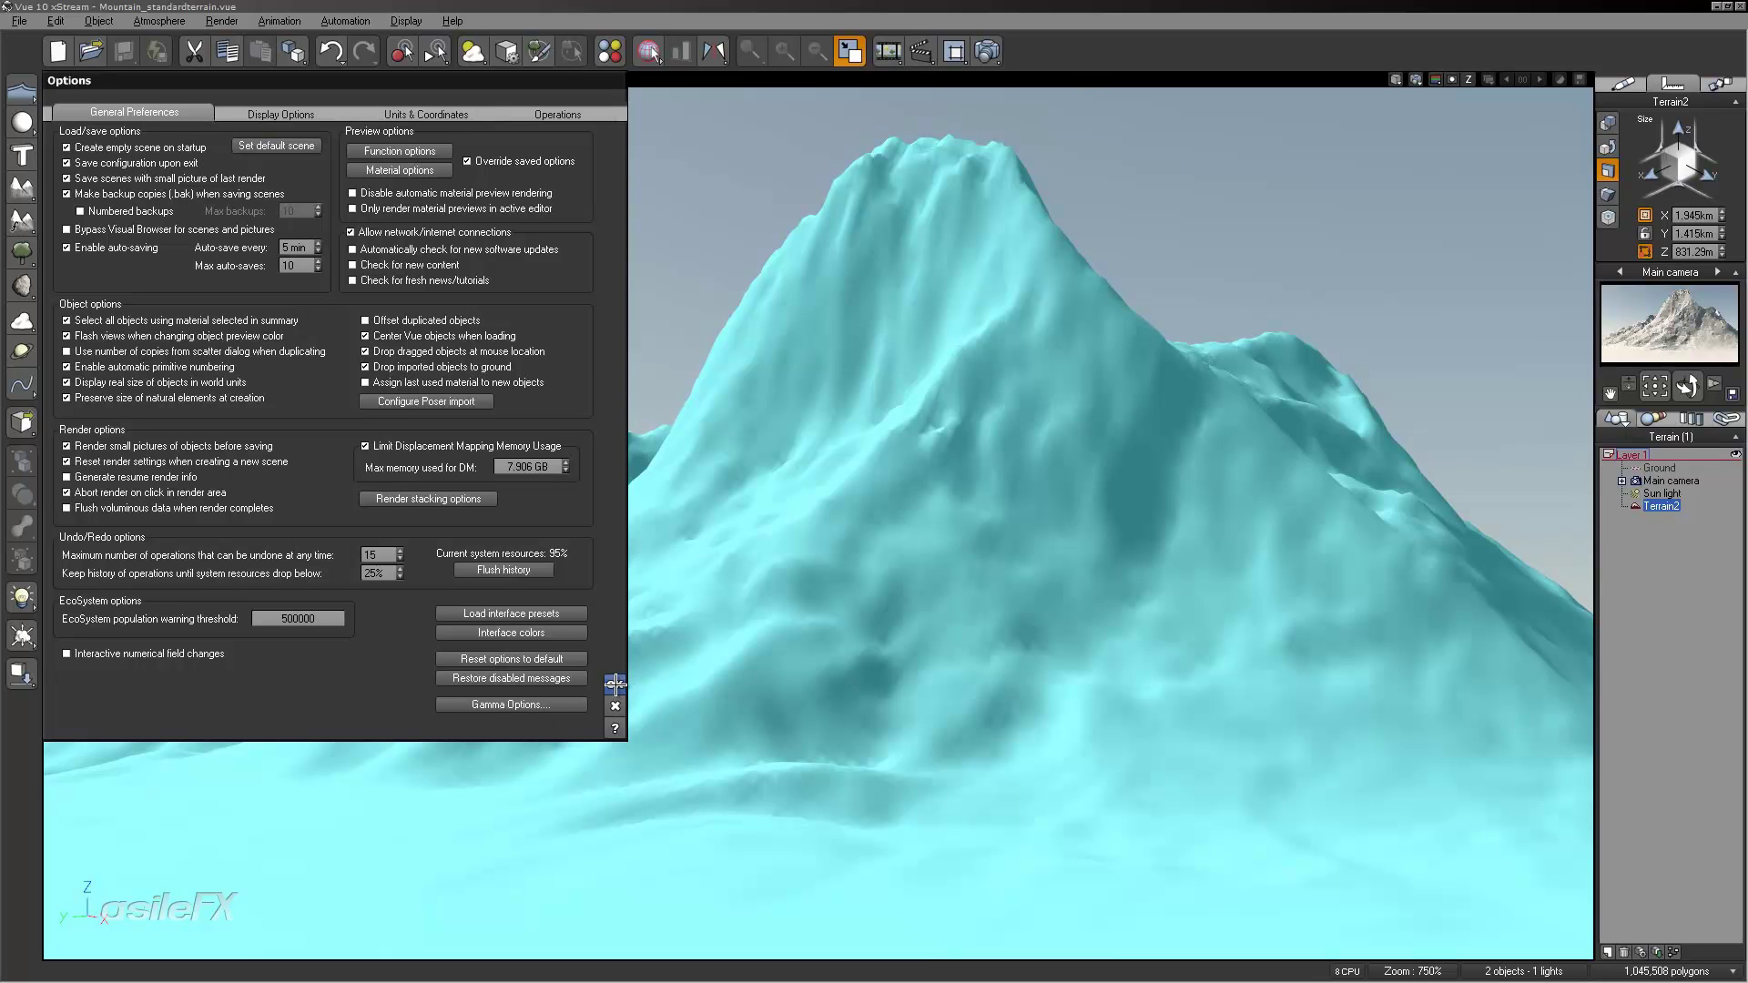
left_click(615, 684)
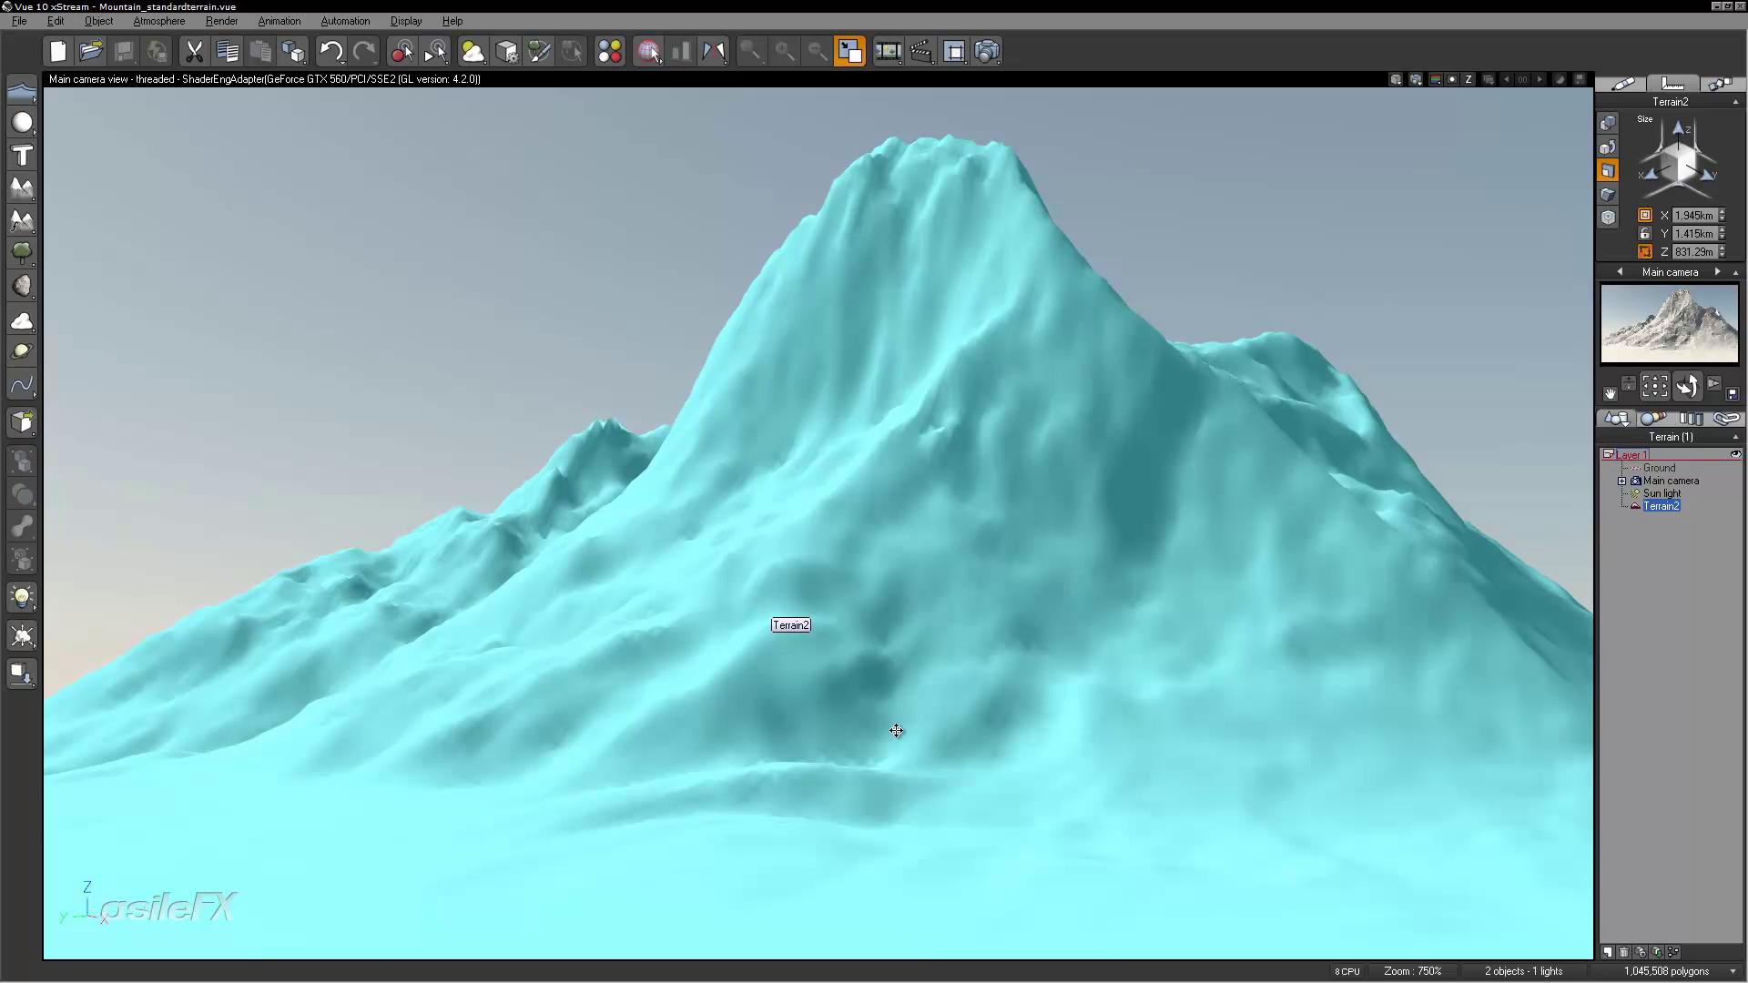
Step: Reopen the converted standard terrain in the Terrain Editor and view the mountain from several sides
left_click(1177, 586)
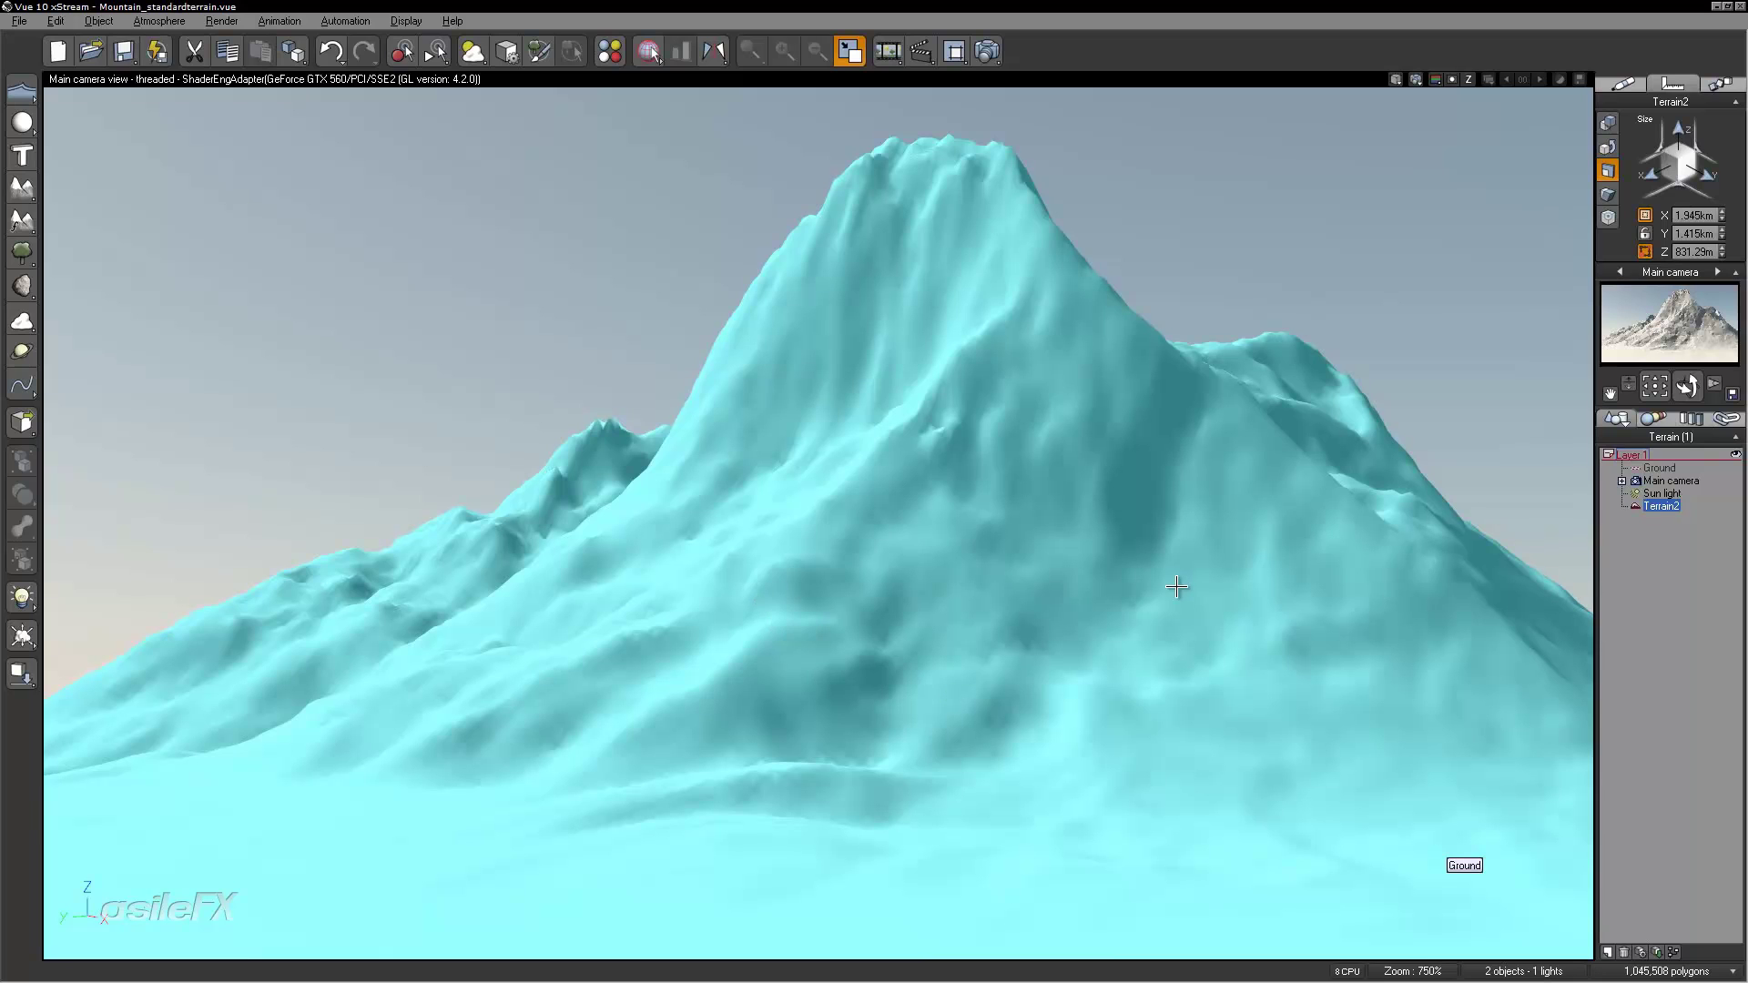
double_click(983, 542)
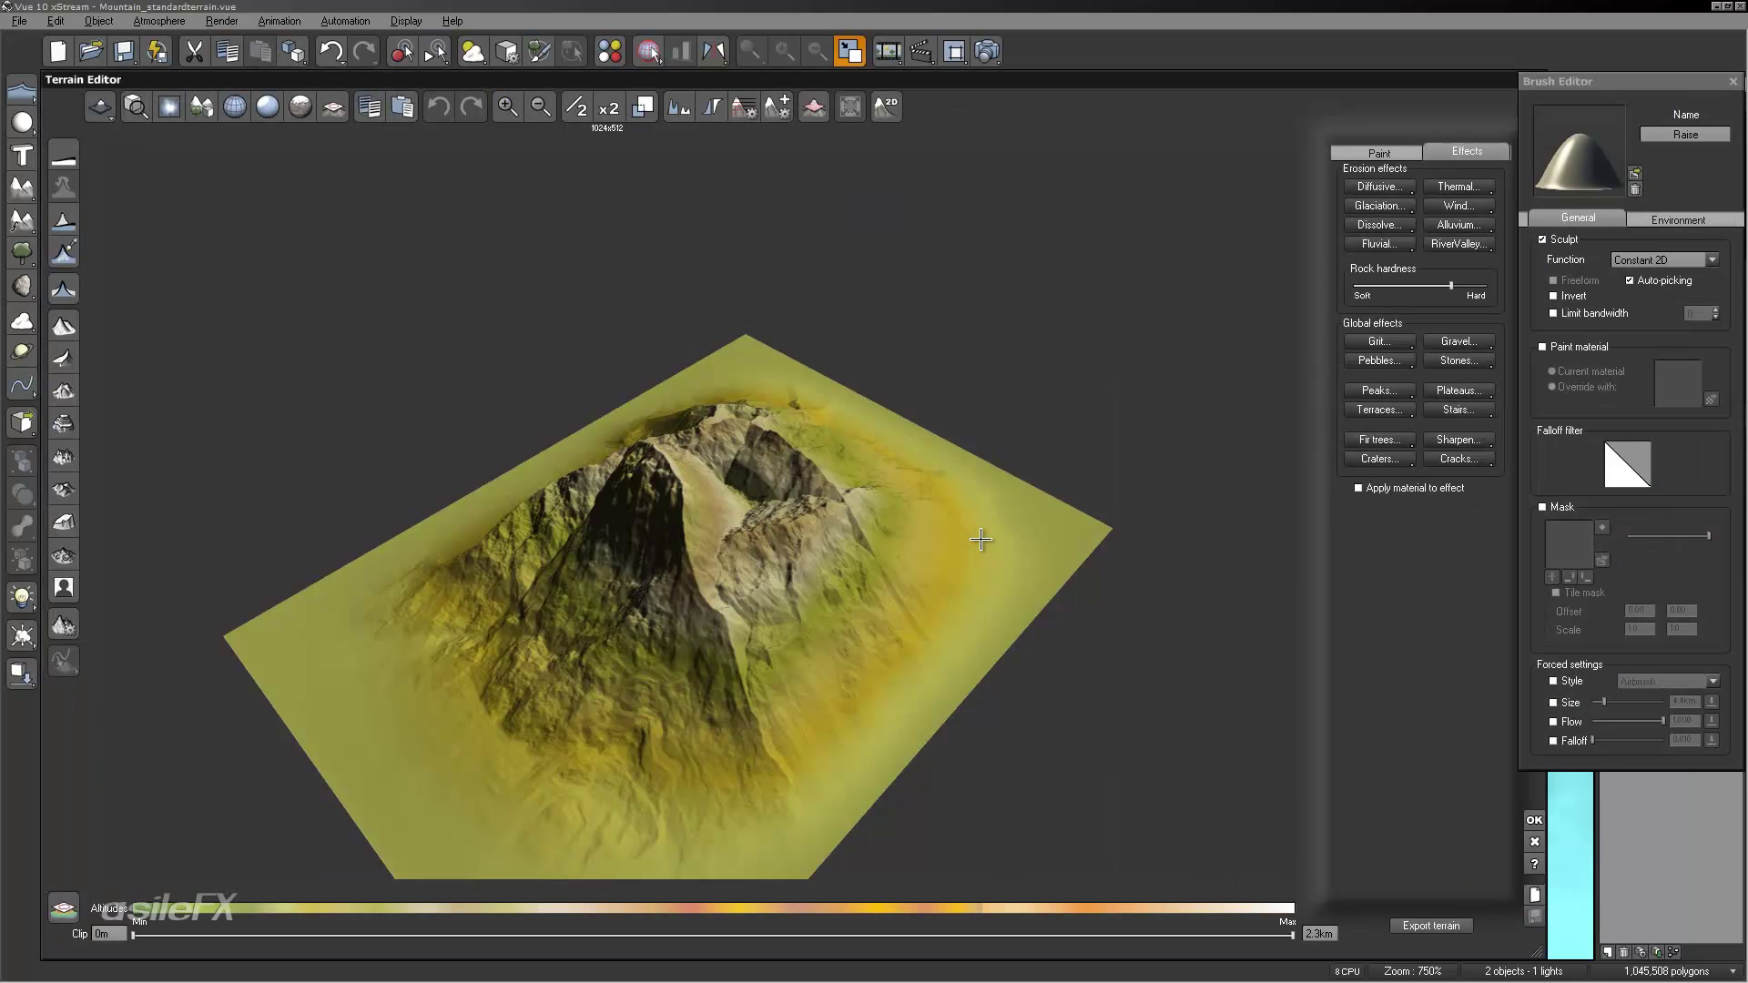
right_click_drag(868, 519, 823, 526)
scroll(856, 556, "up", 2)
mouse_move(819, 637)
right_mouse_down()
mouse_move(1048, 635)
mouse_move(1024, 631)
right_mouse_up()
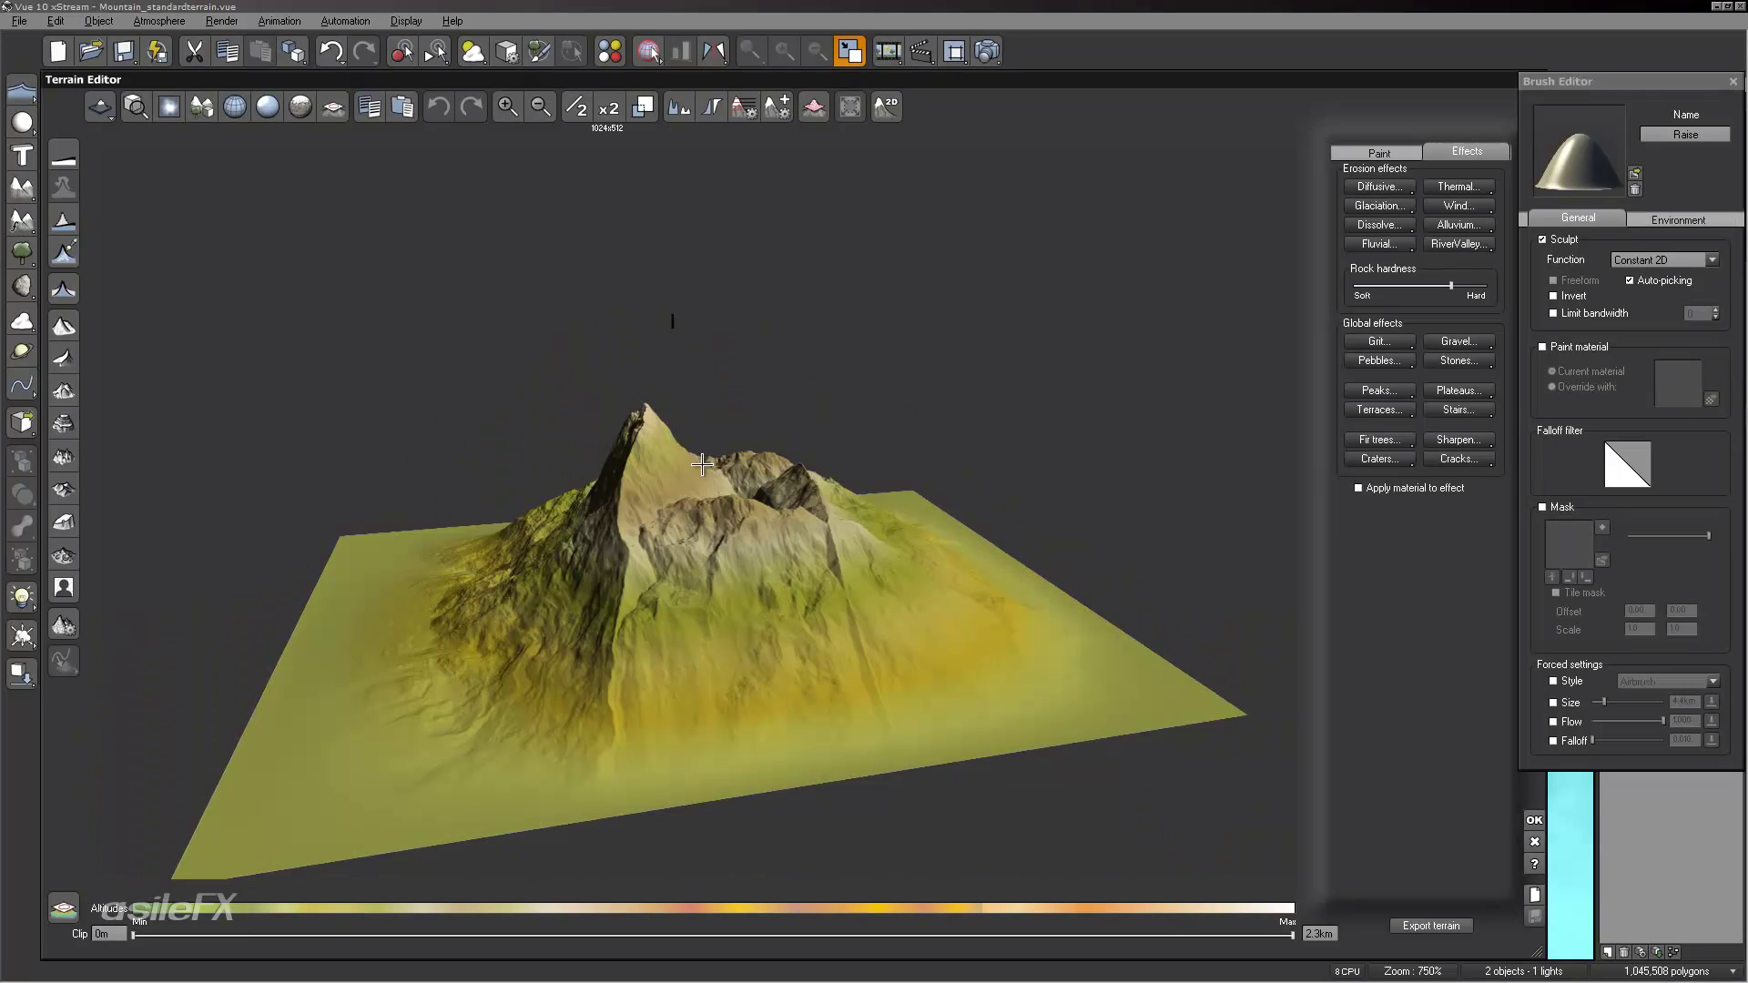
right_click_drag(777, 573, 863, 639)
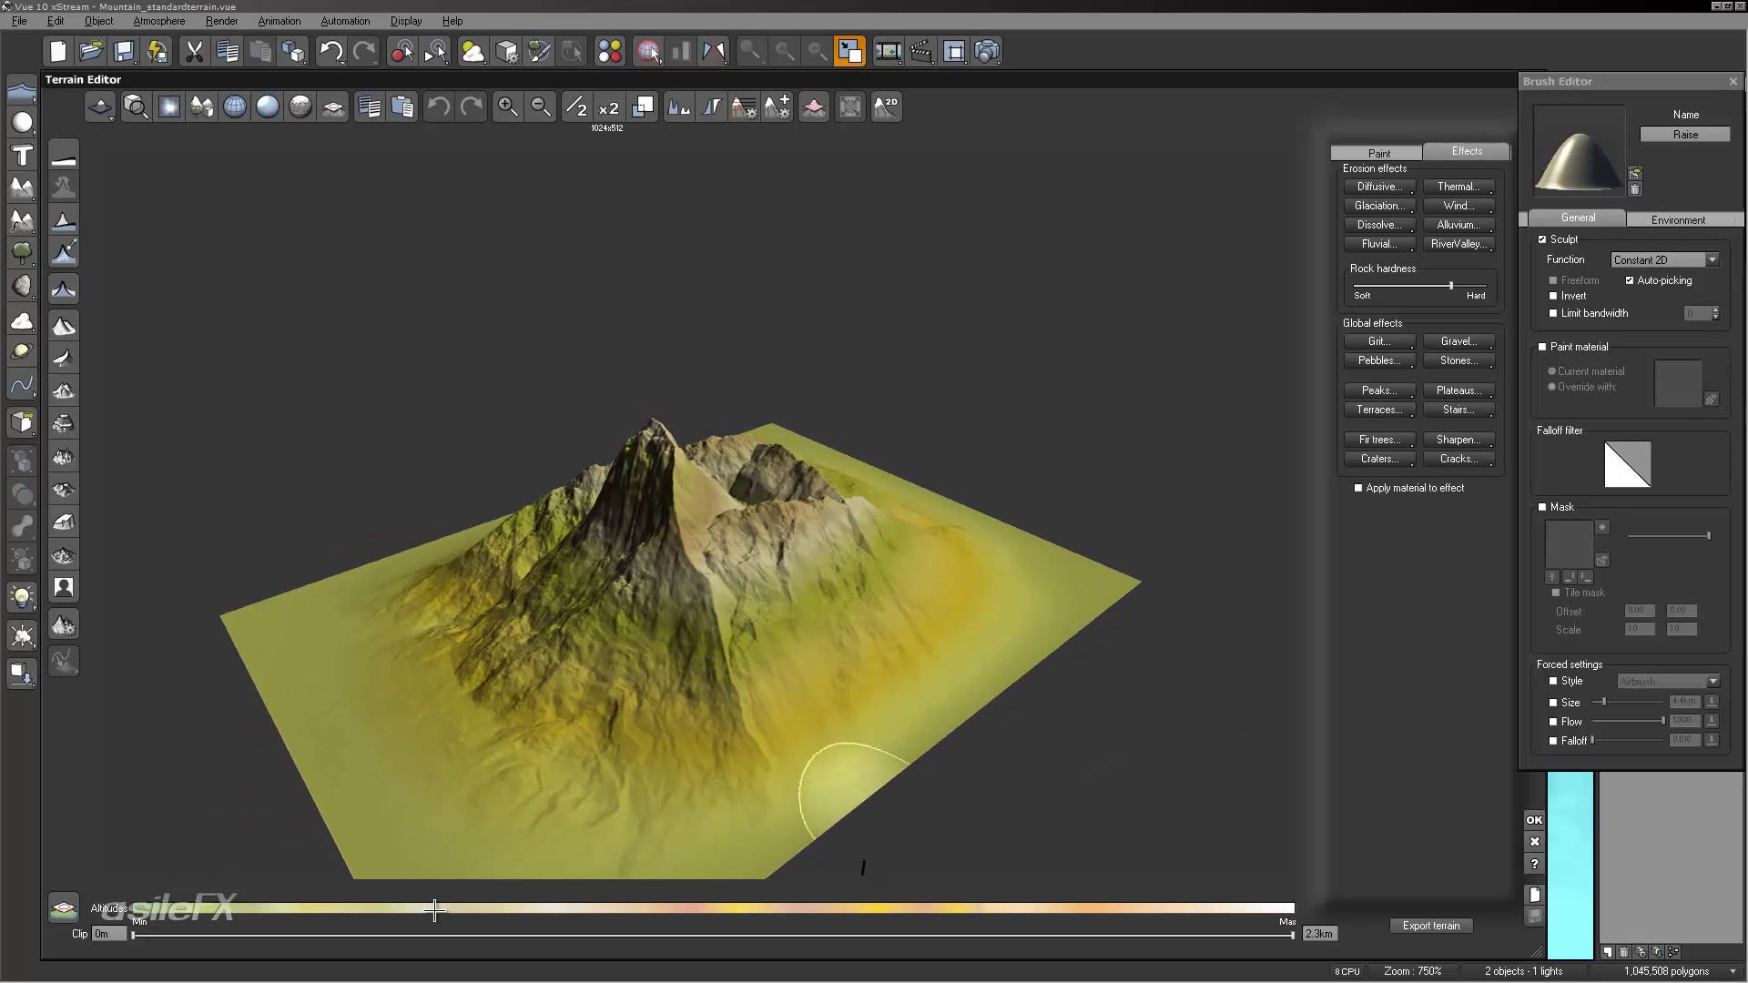
Step: Inspect the key colors of the Terrain Altitudes Color Map and close it without changes
right_click(435, 910)
left_click(478, 778)
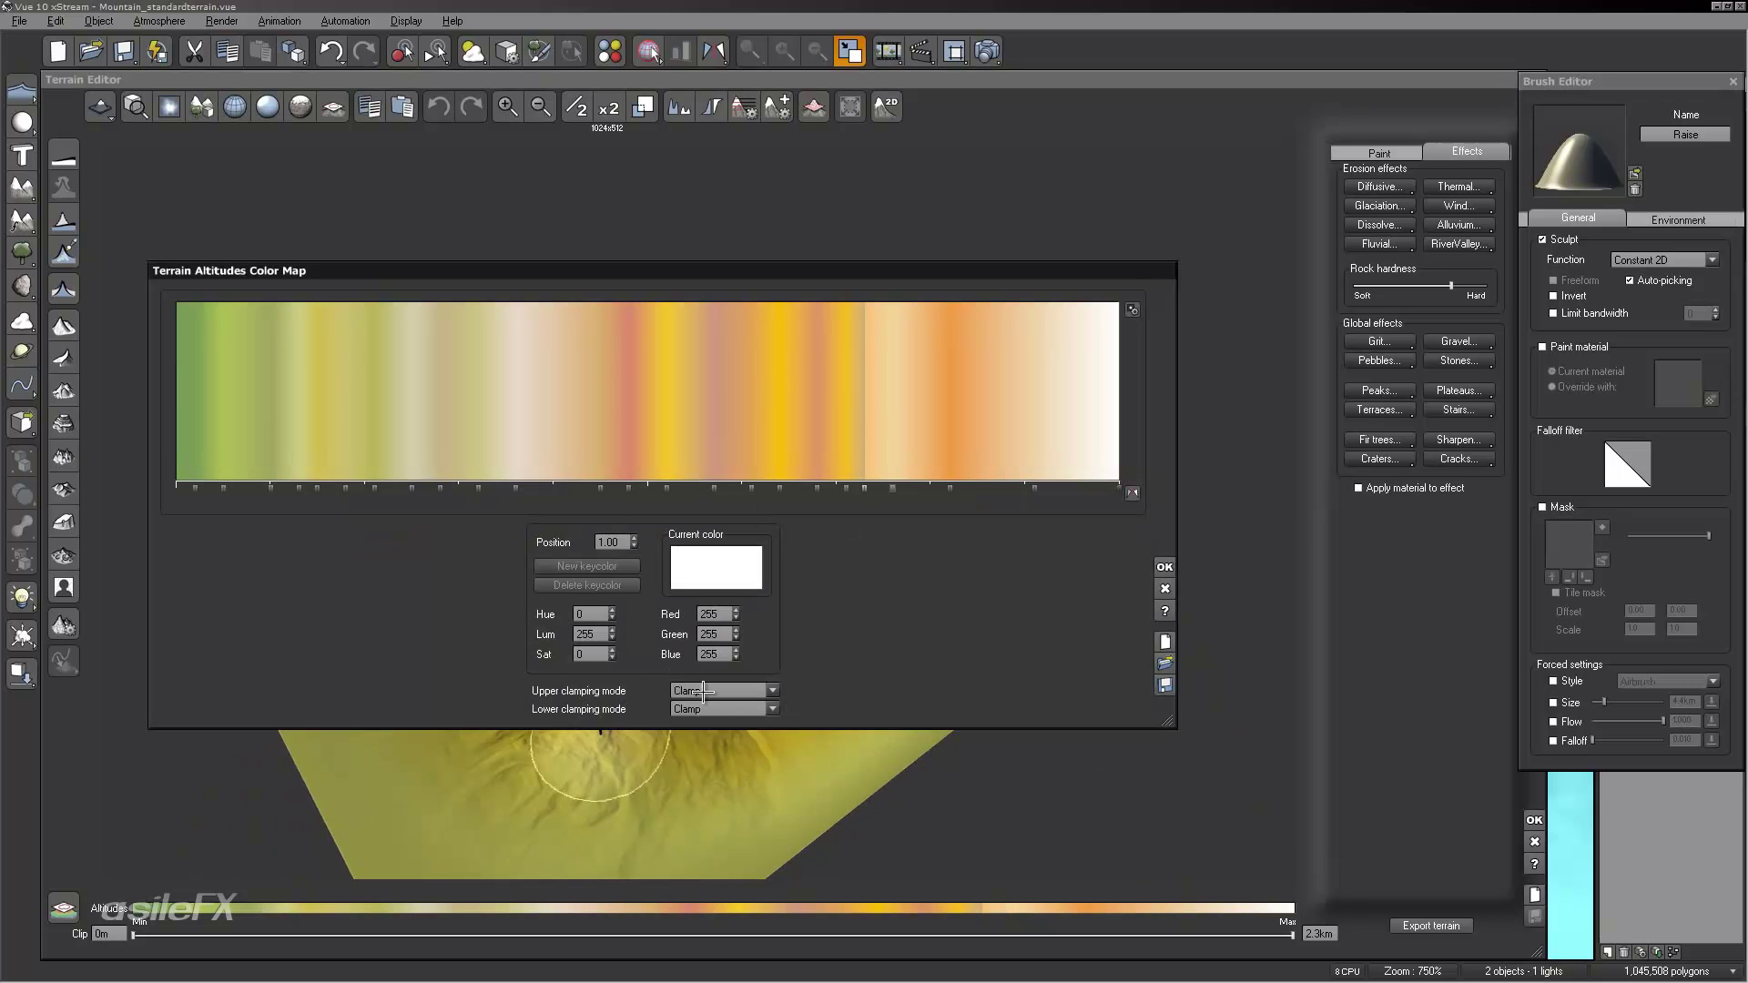
left_click(1164, 589)
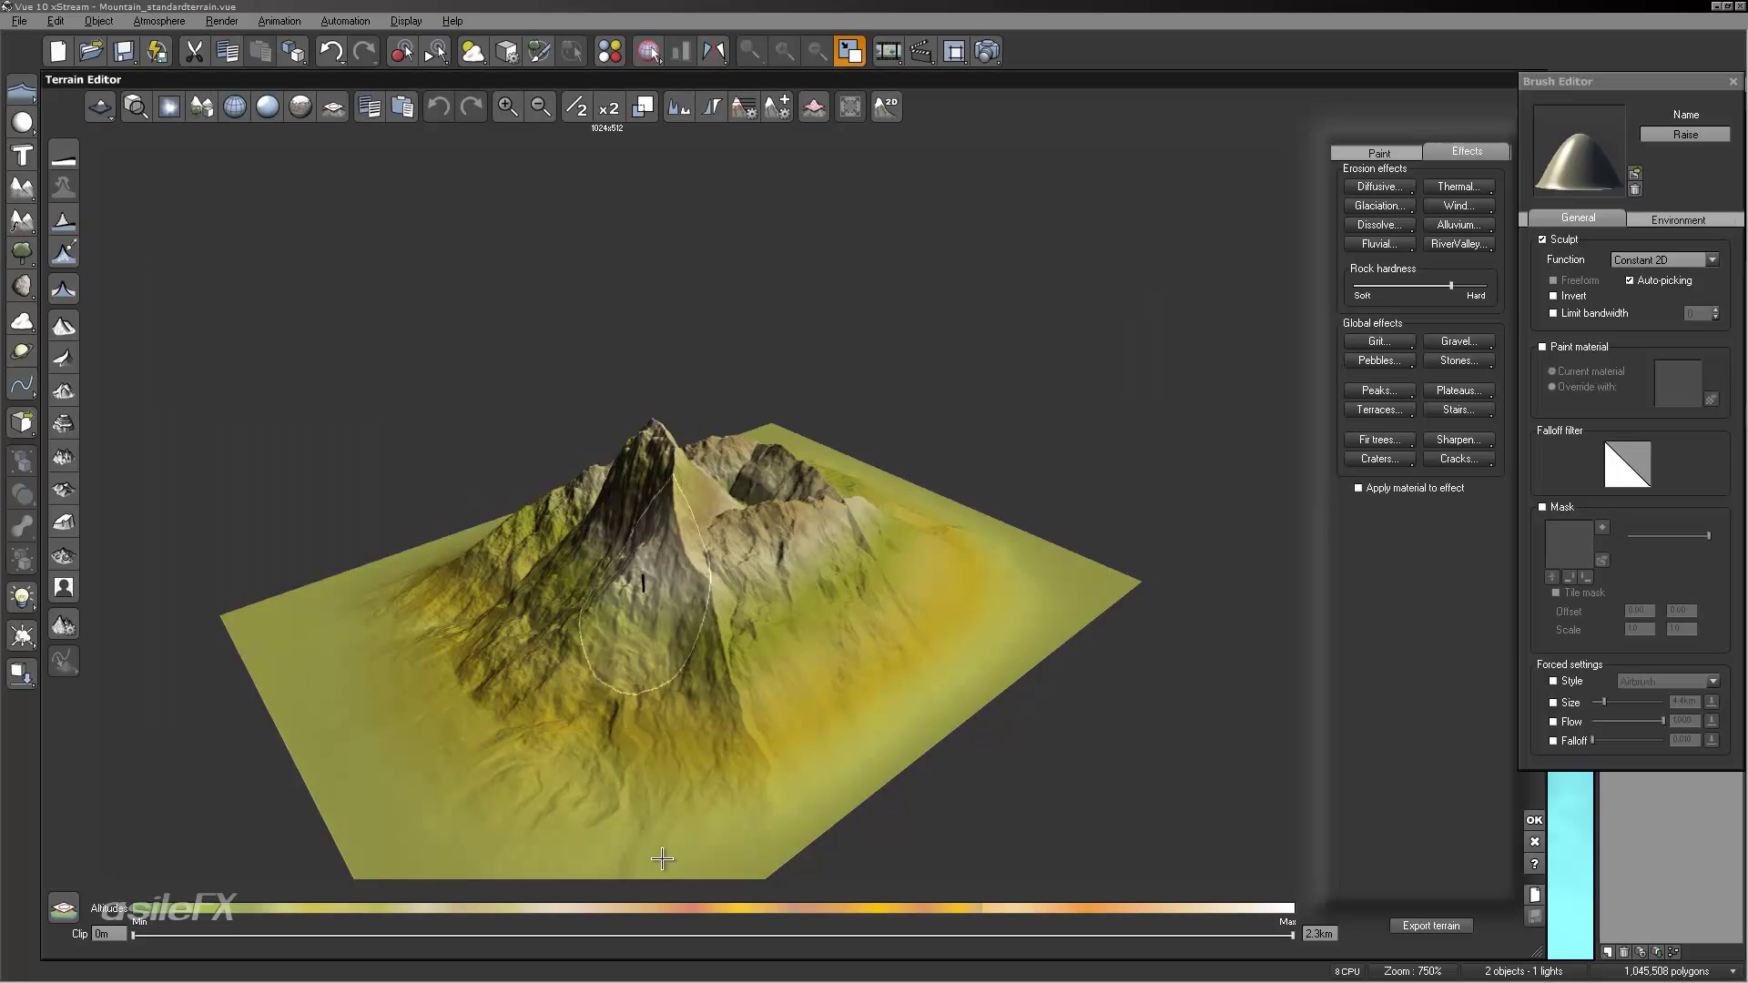
Step: Browse the color map collections and load the Green-Brown-White map from Terrain Editor Maps as the terrain's altitude colors
left_click(705, 908)
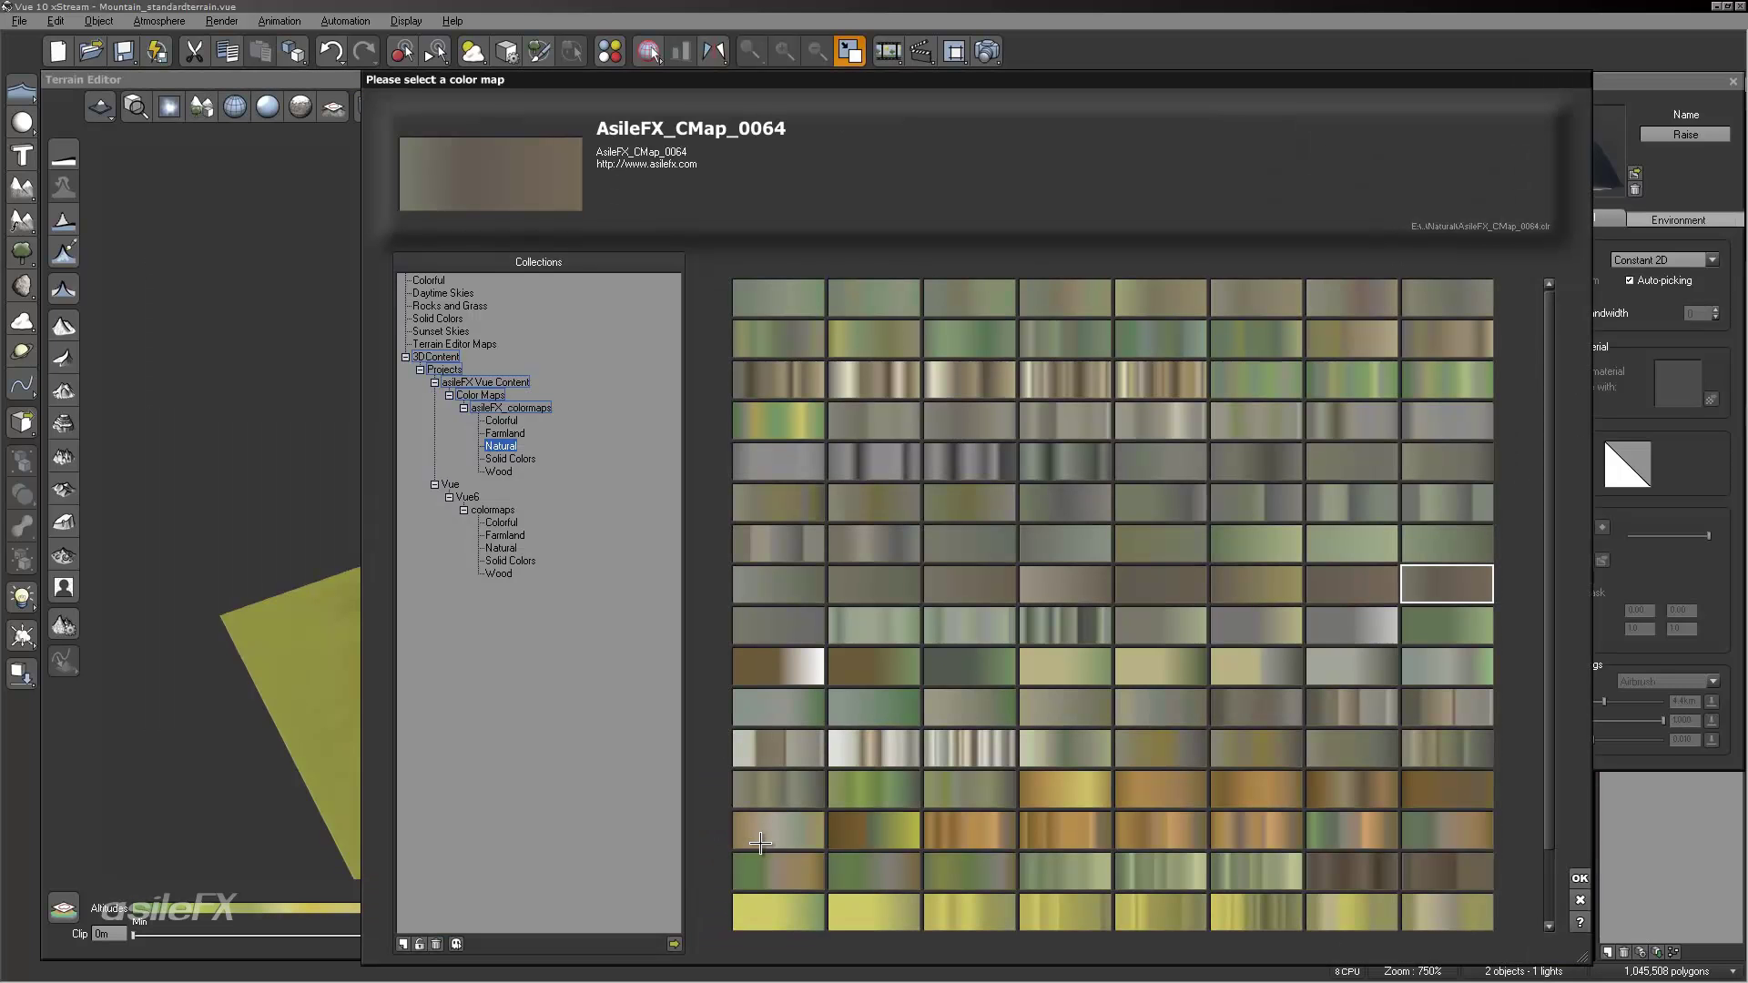
left_click(429, 282)
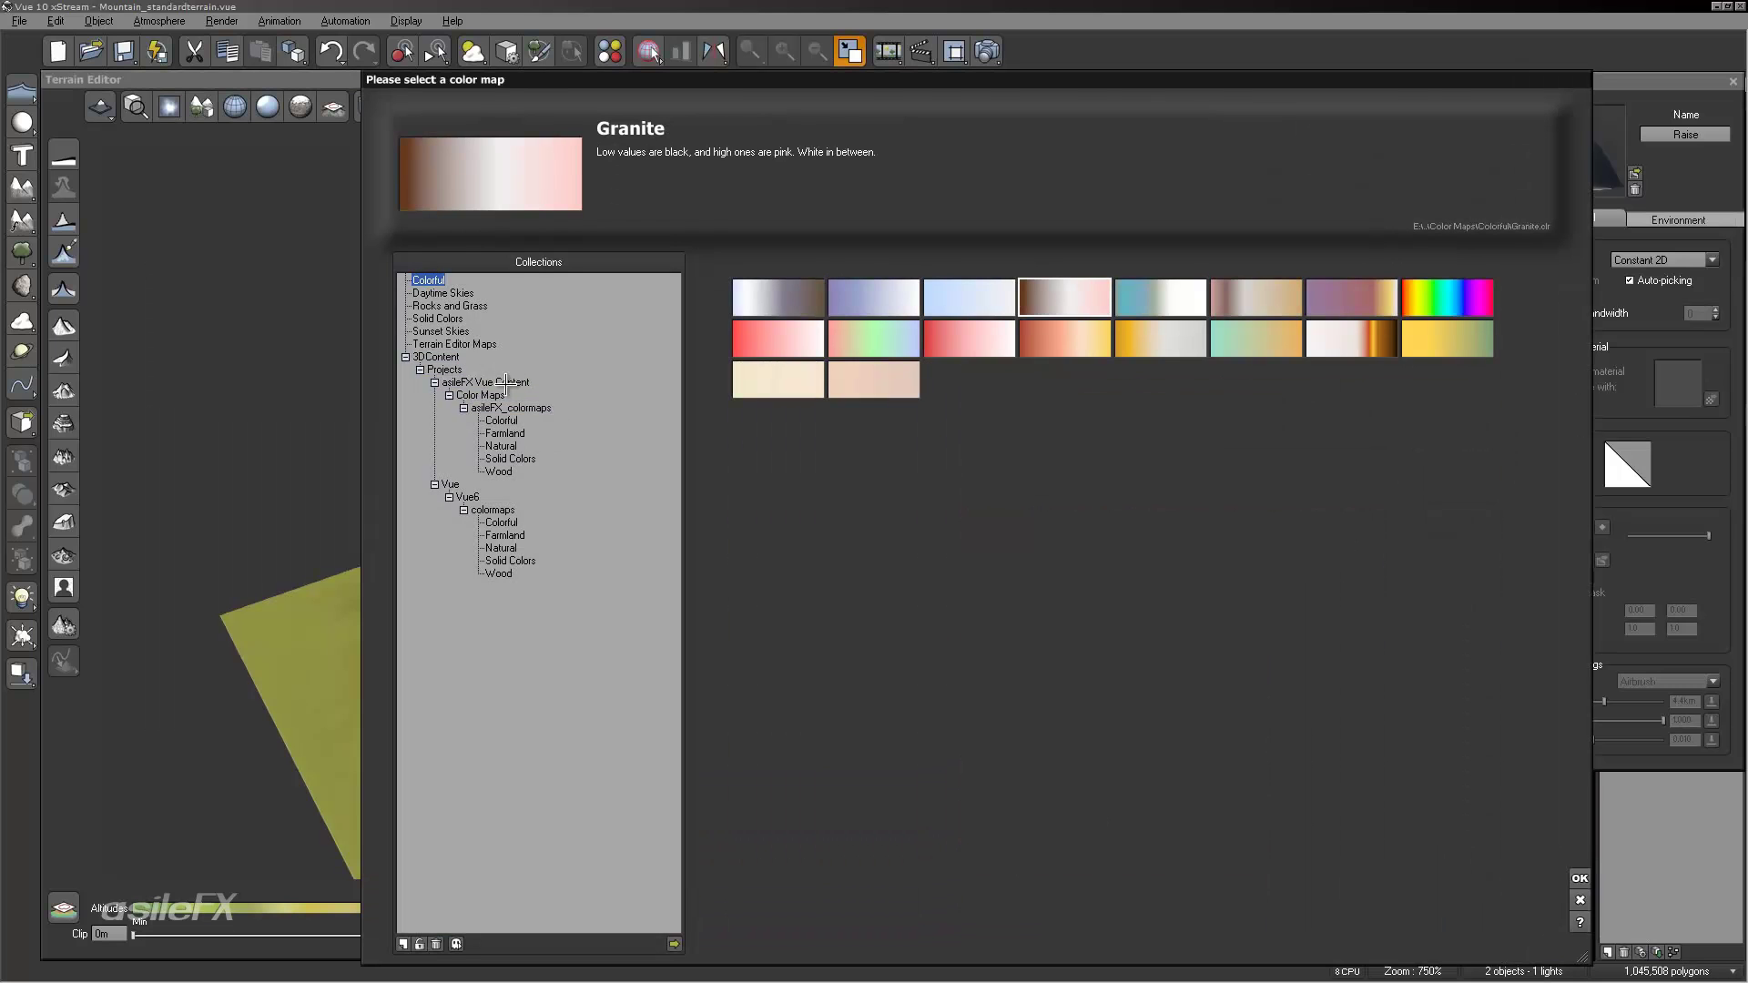
left_click(453, 306)
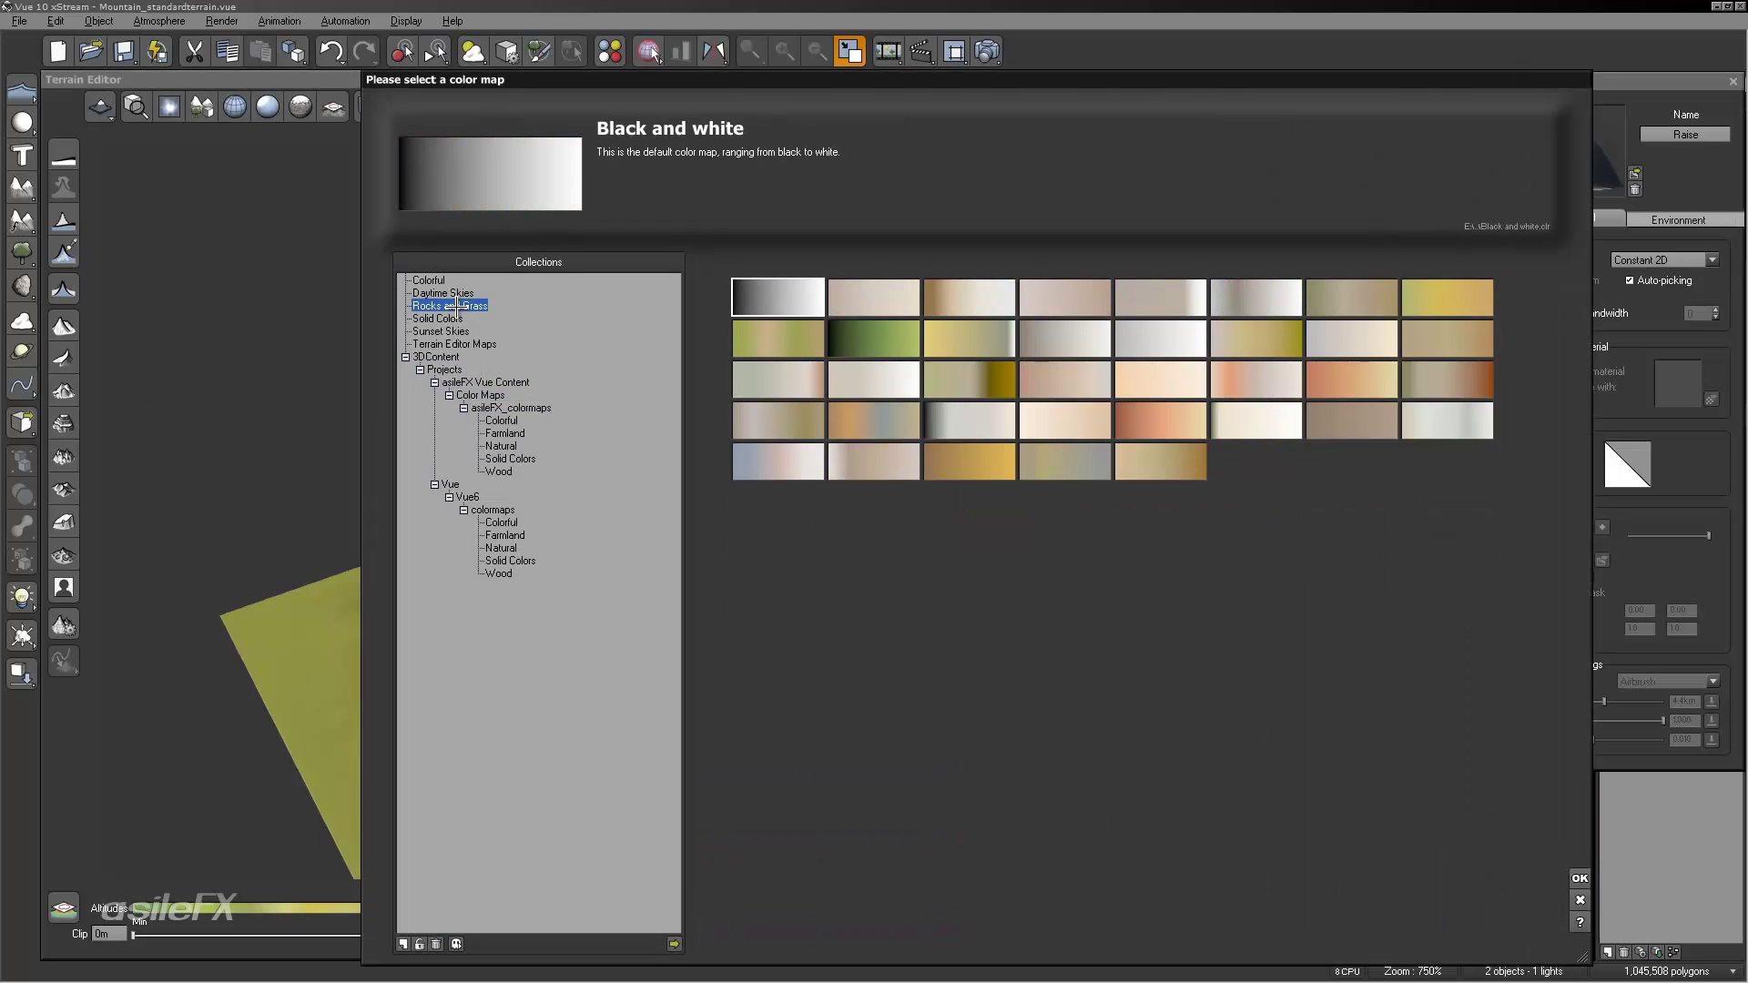
left_click(501, 421)
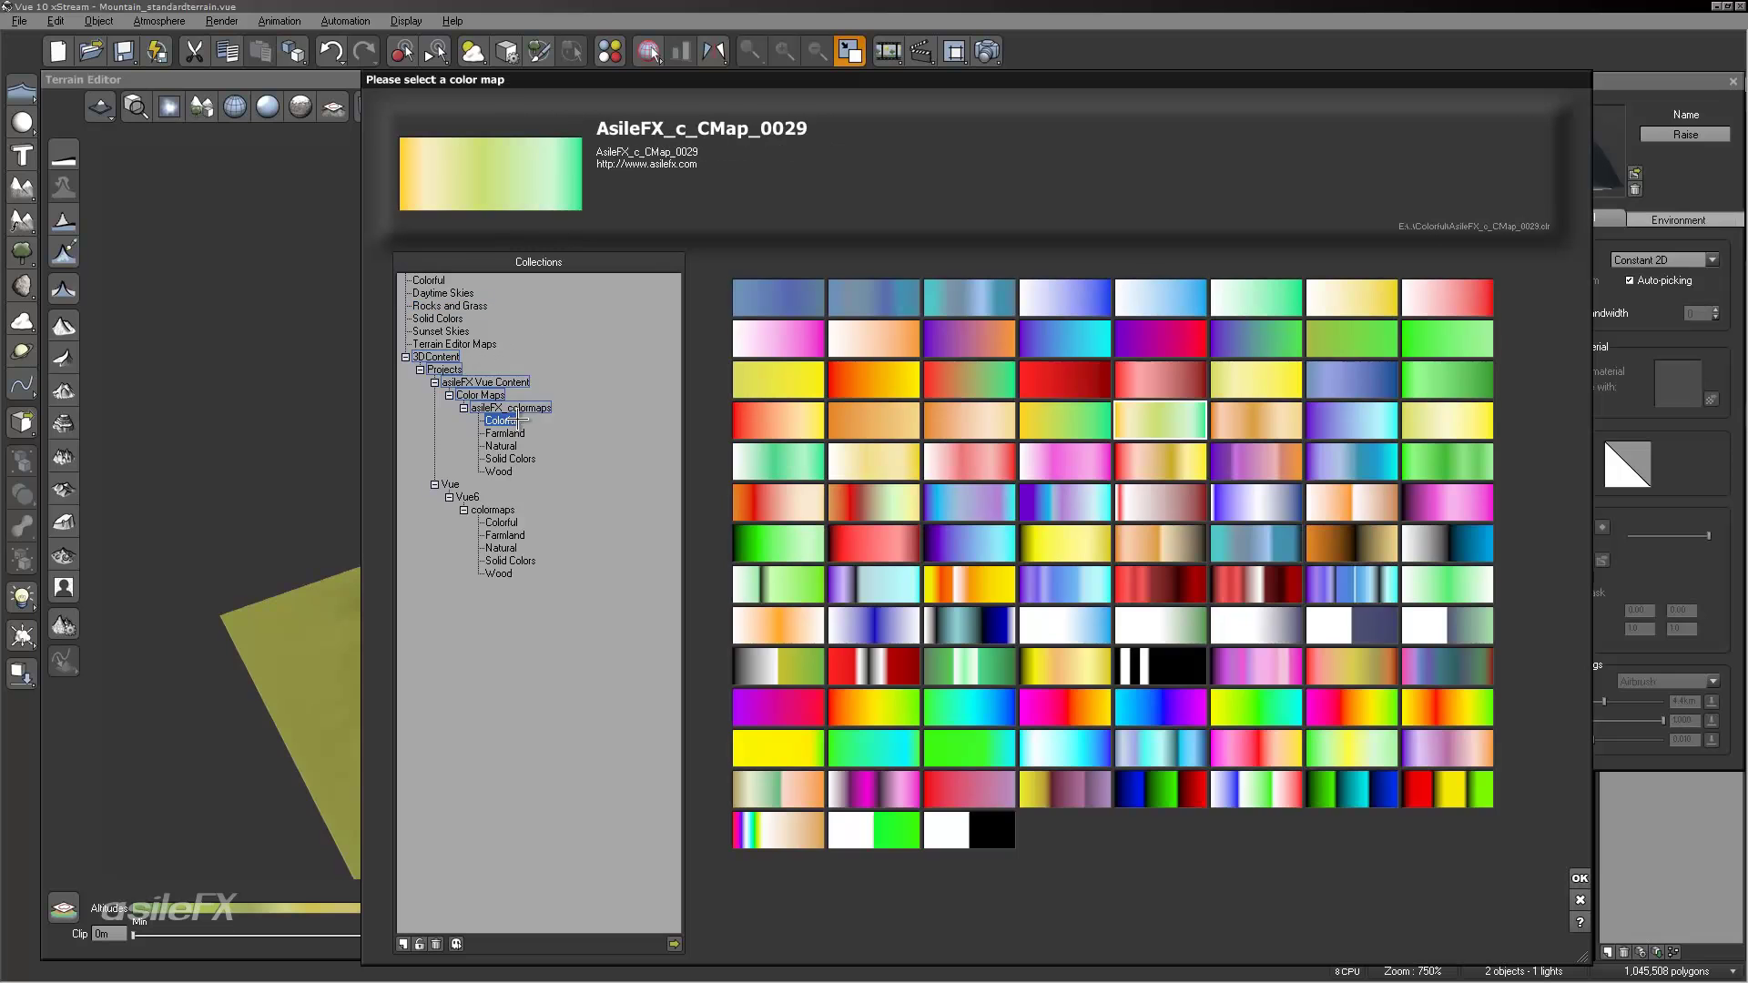
left_click(474, 343)
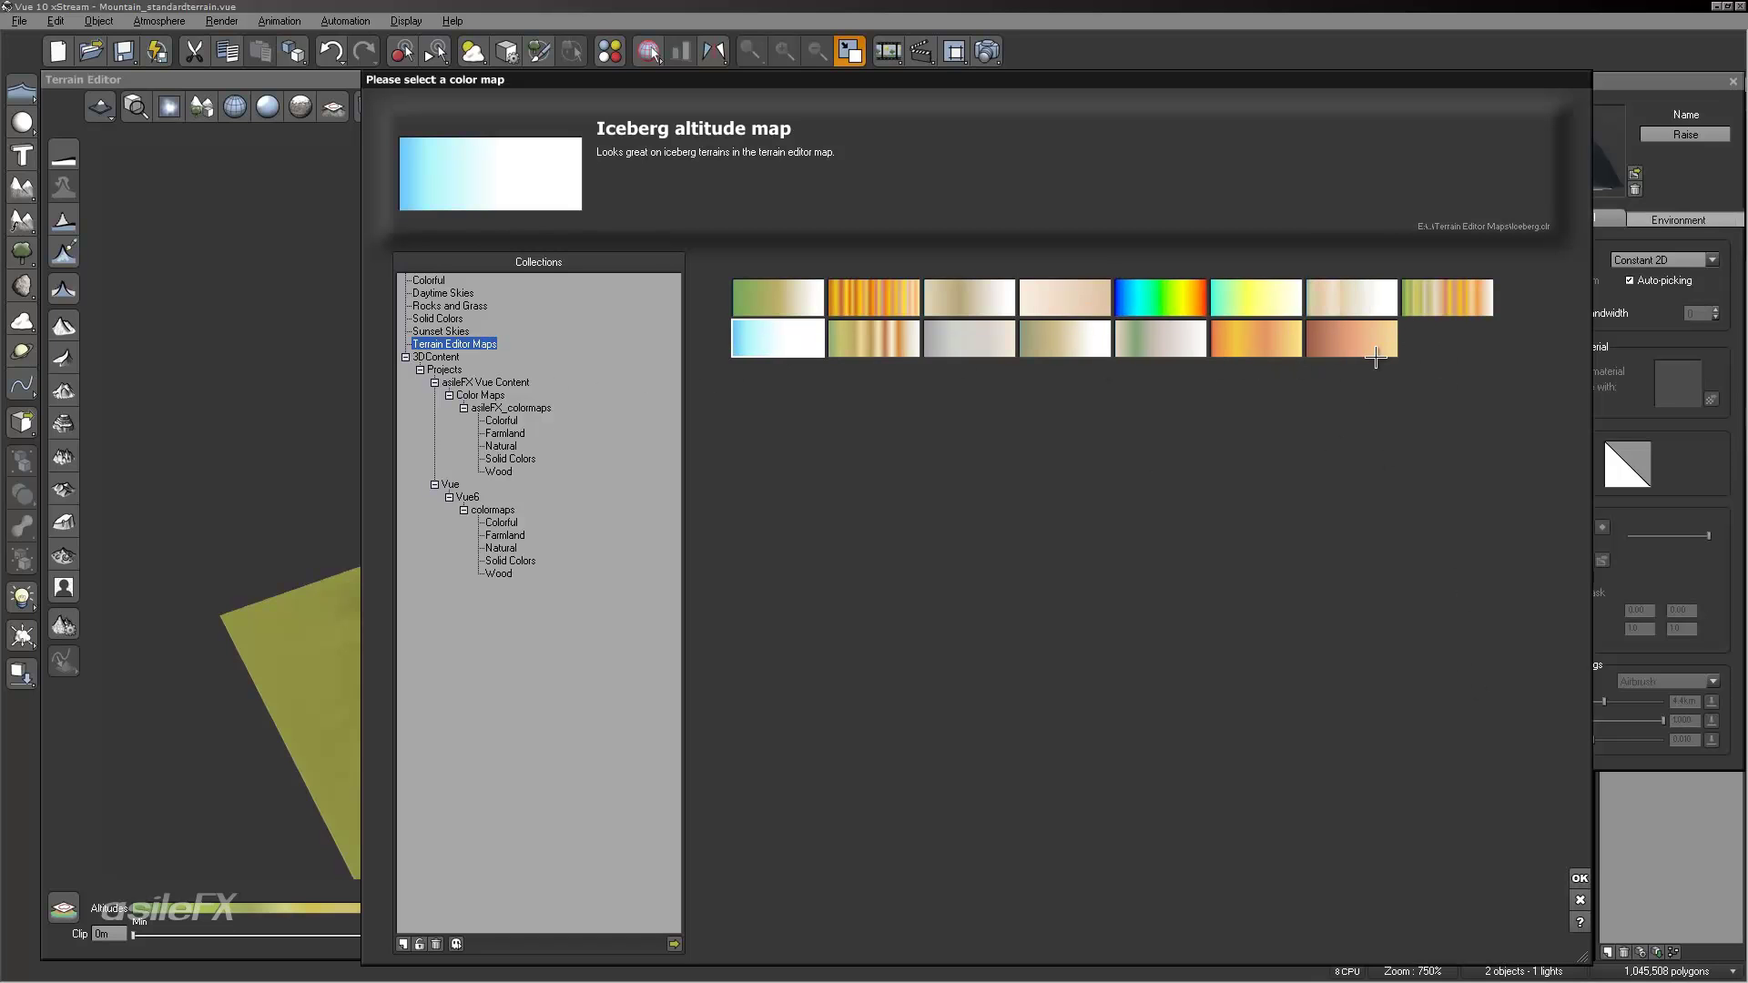
left_click(1479, 300)
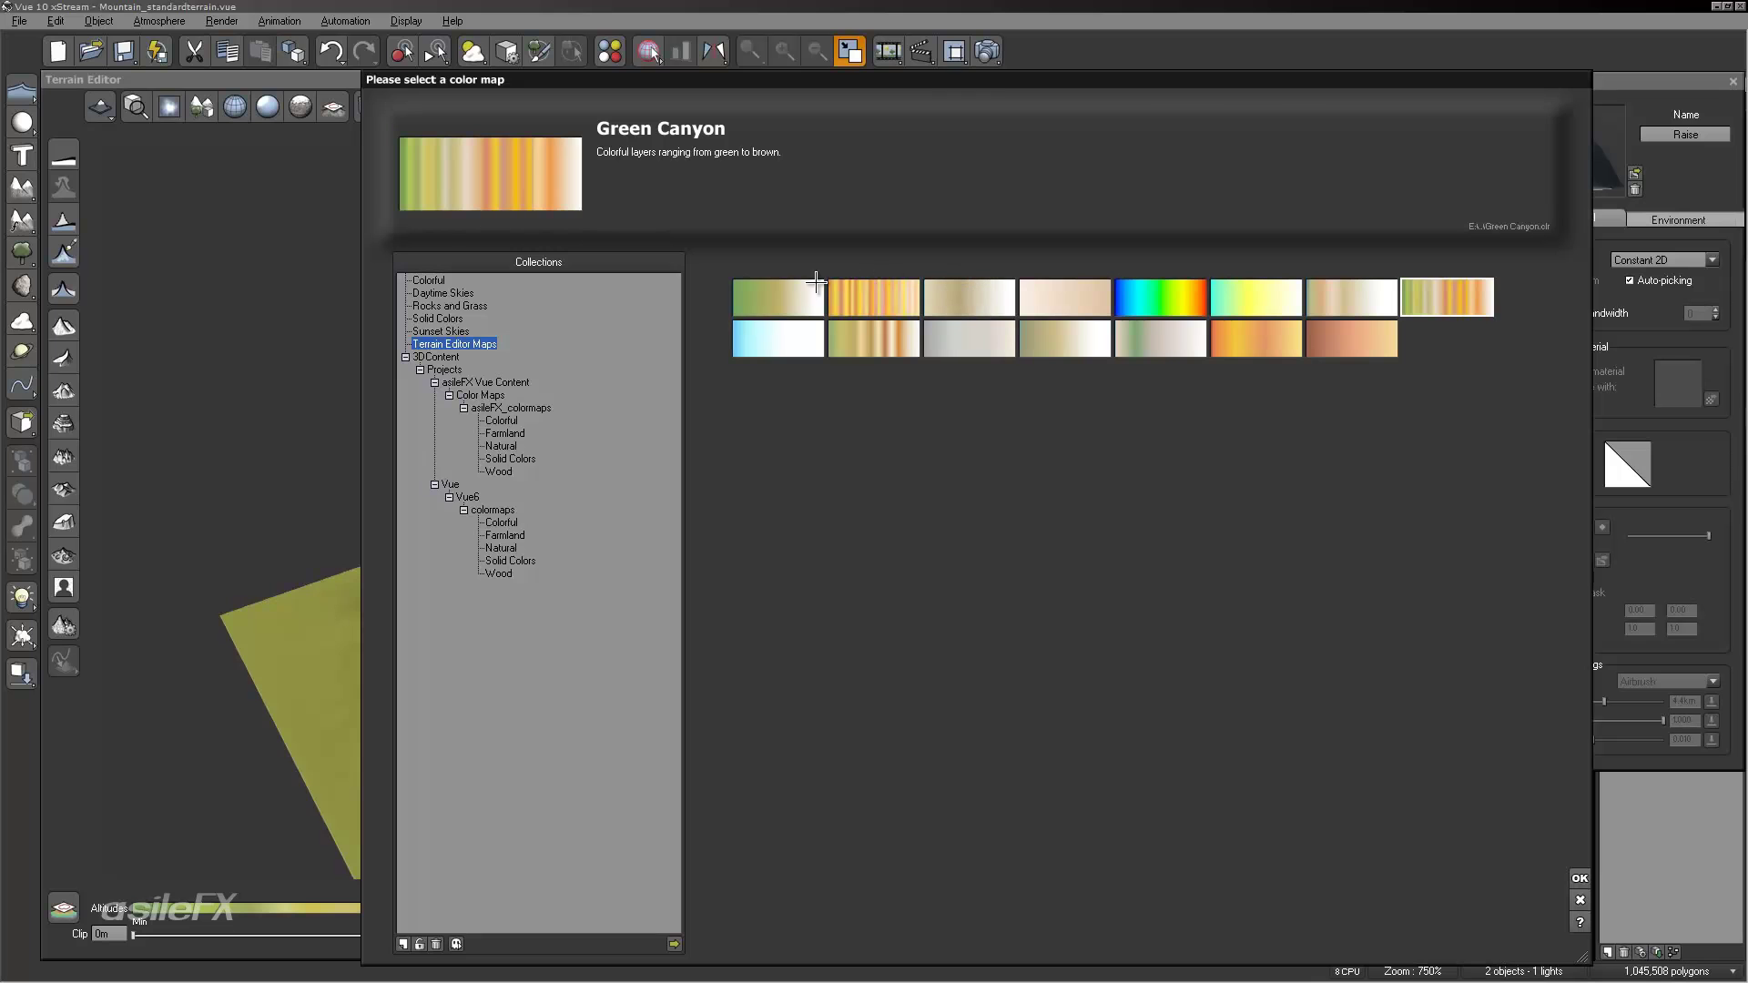
left_click(783, 297)
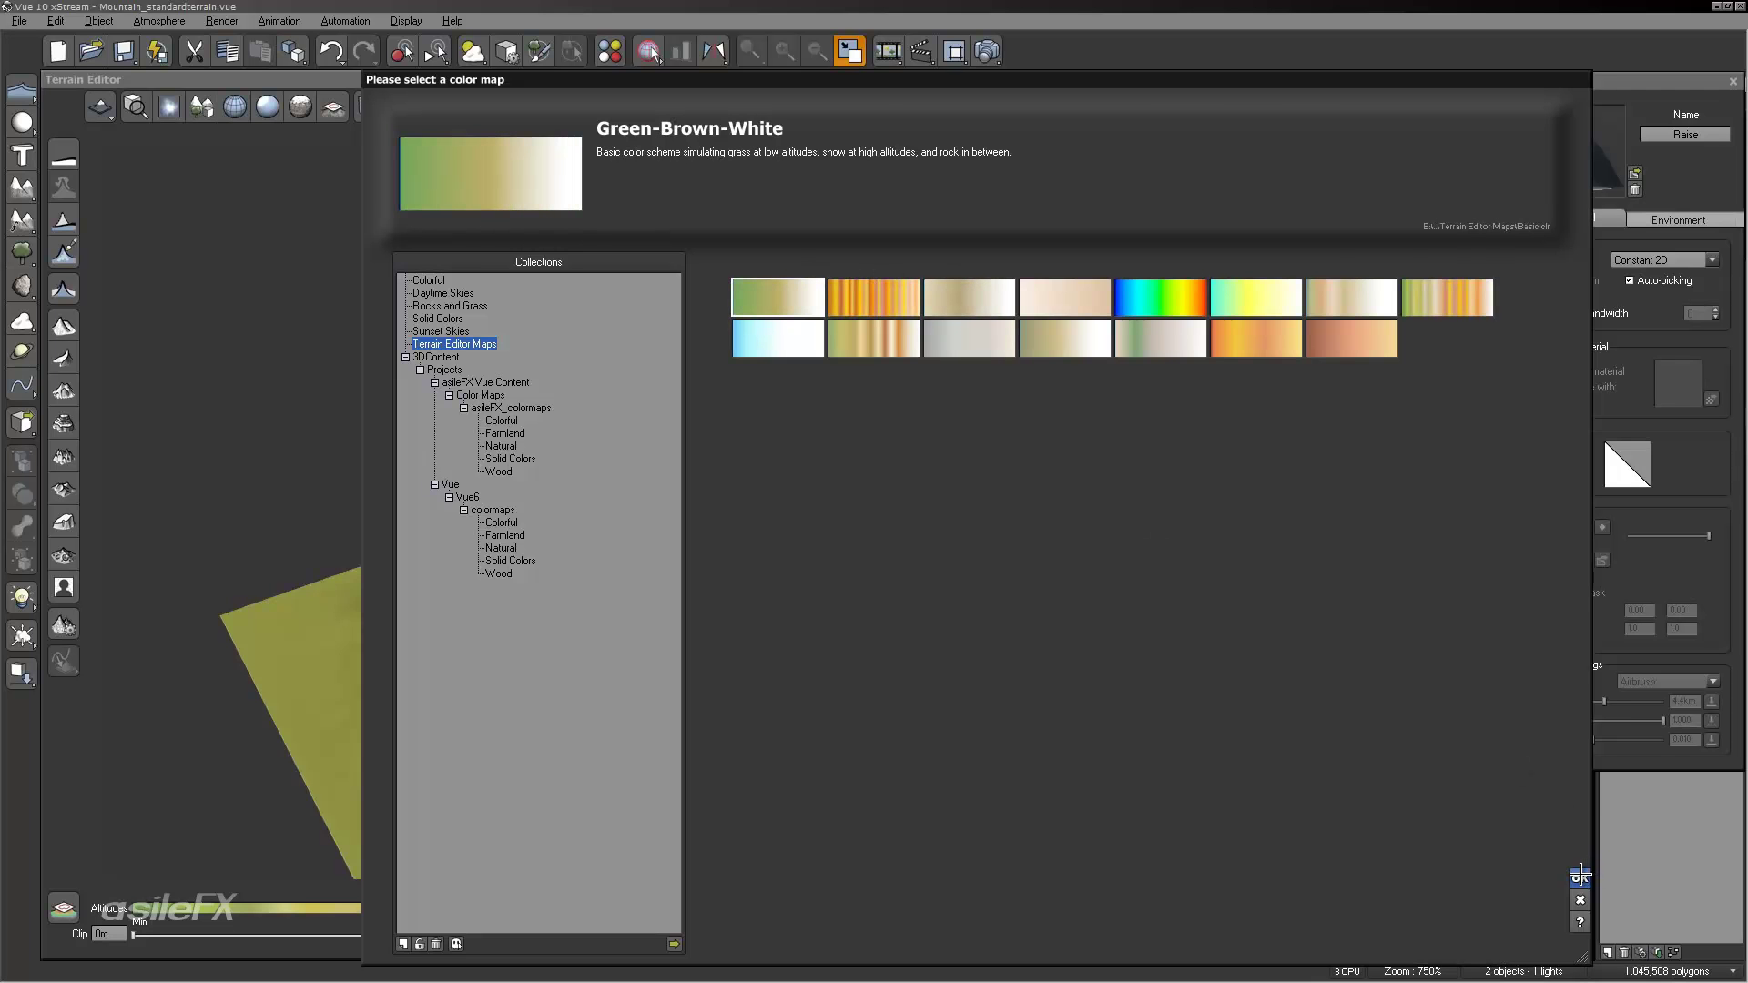
left_click(1580, 876)
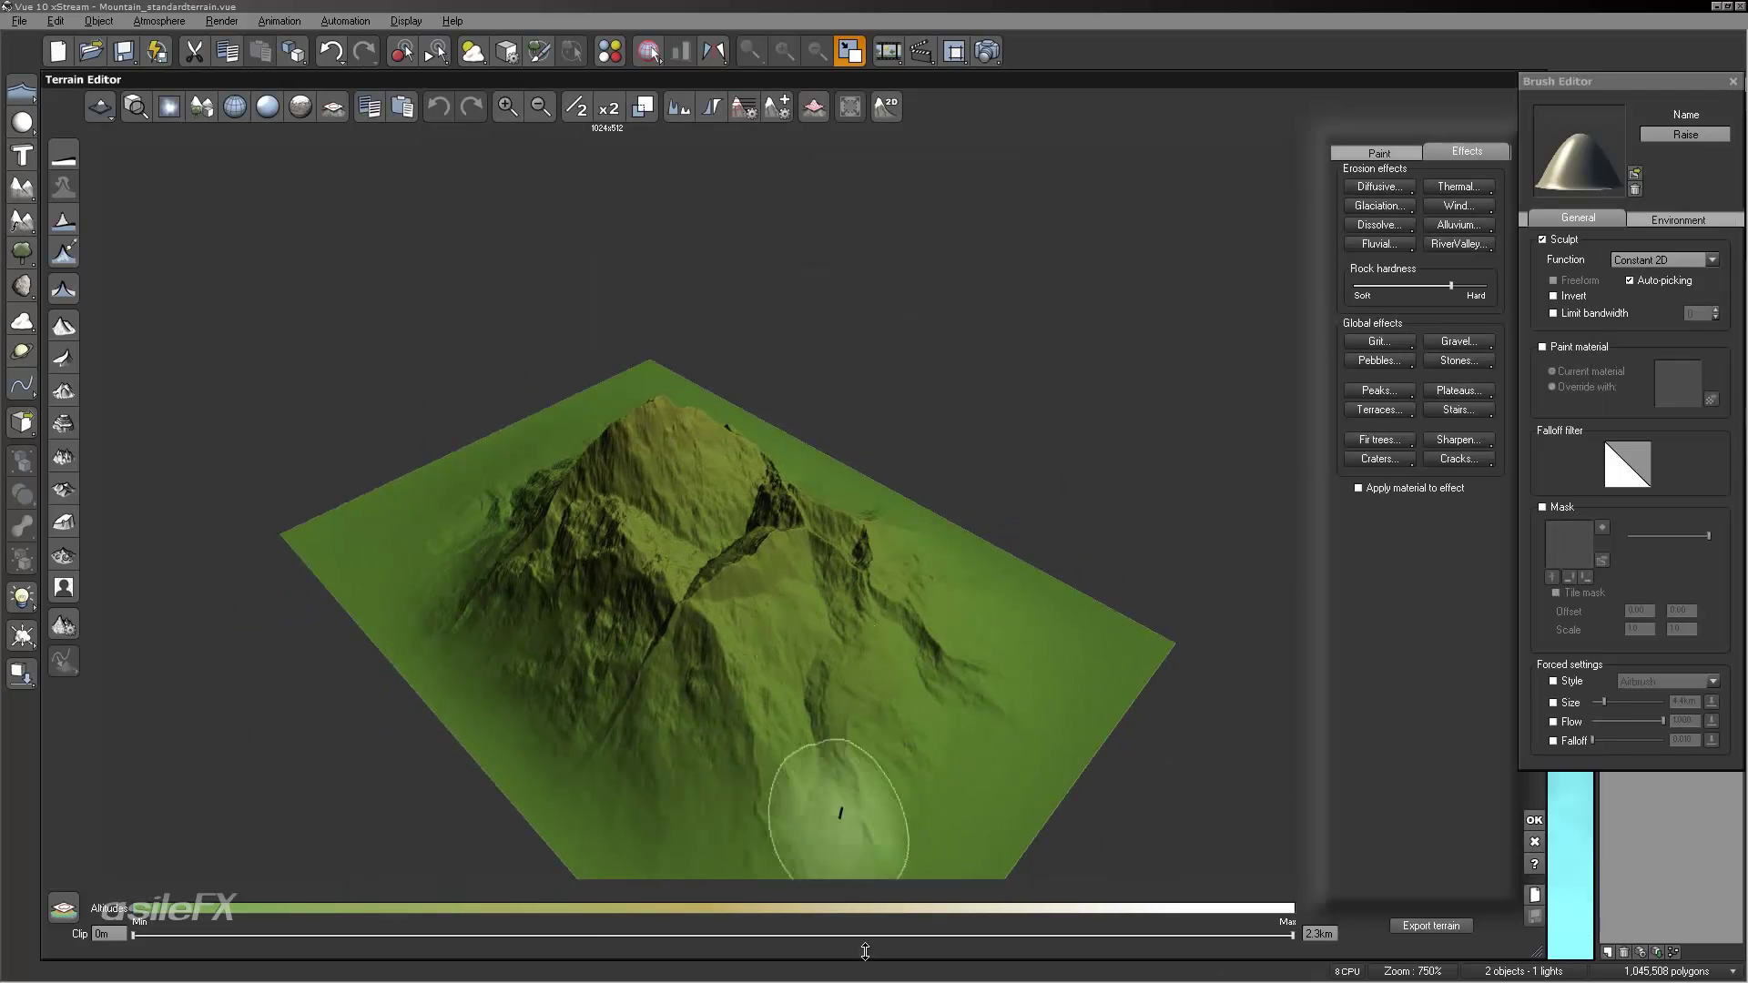
right_click_drag(1053, 746, 1119, 737)
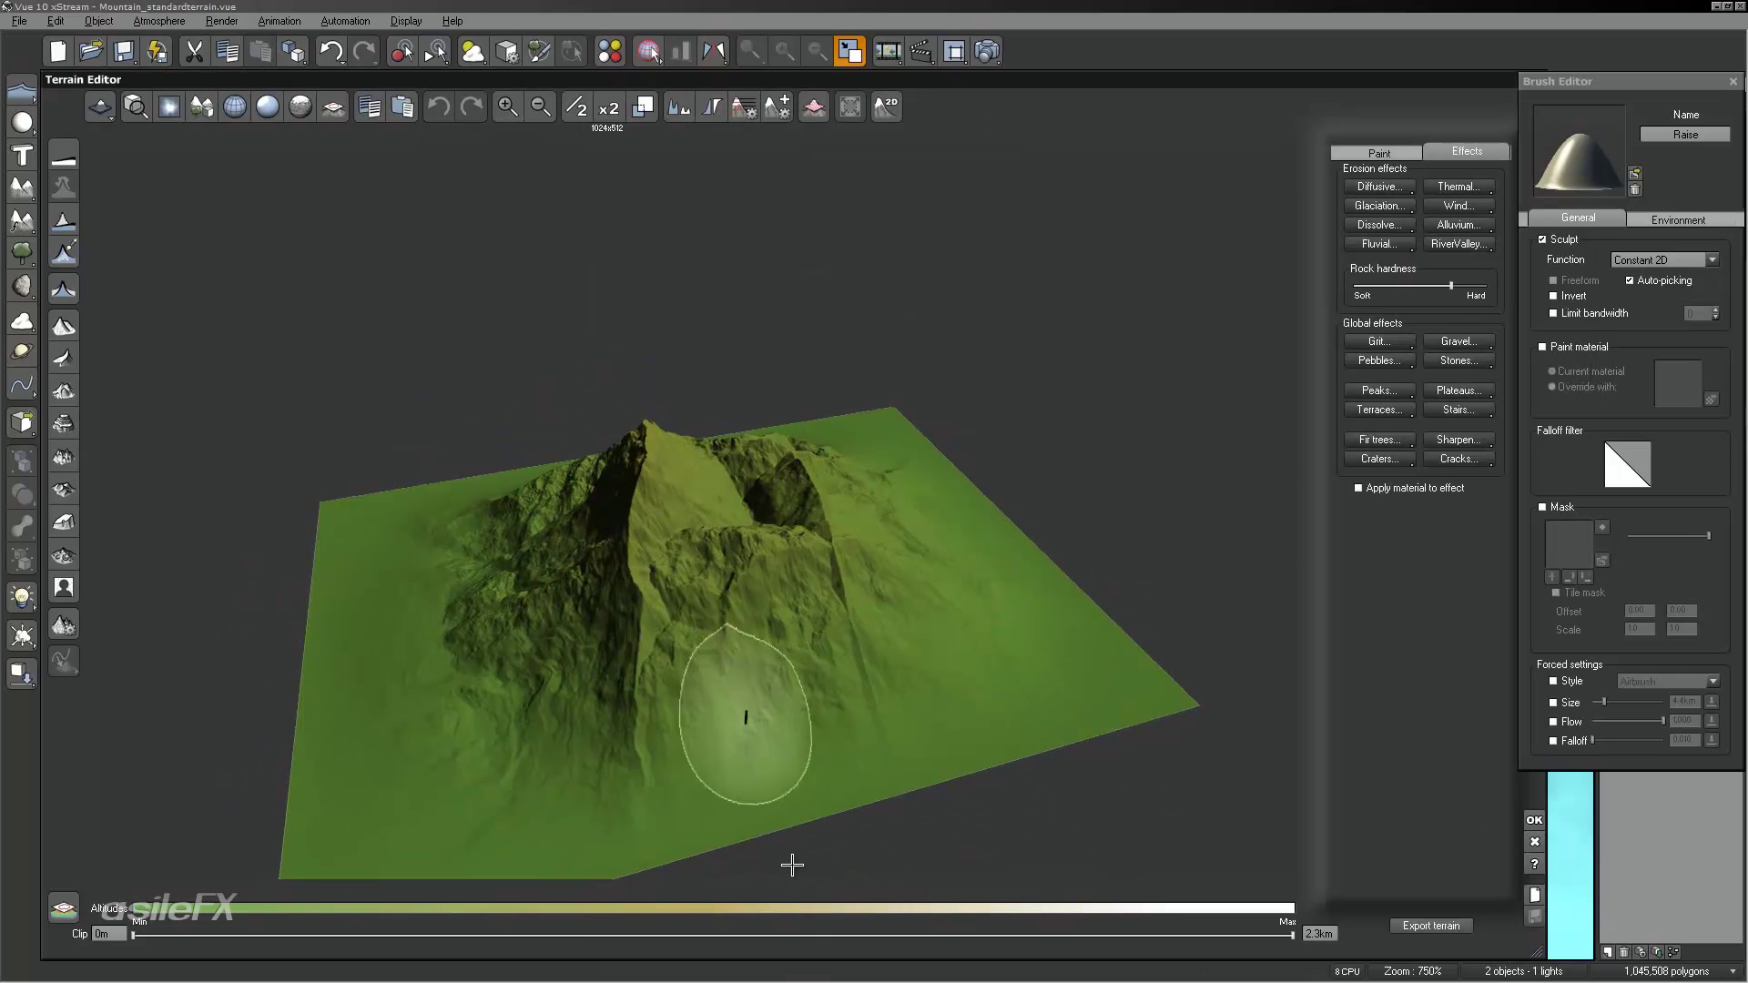
Step: Open the Terrain Altitudes Color Map for editing and shift the brown key color to about position -0.49
right_click(1029, 909)
left_click(1065, 777)
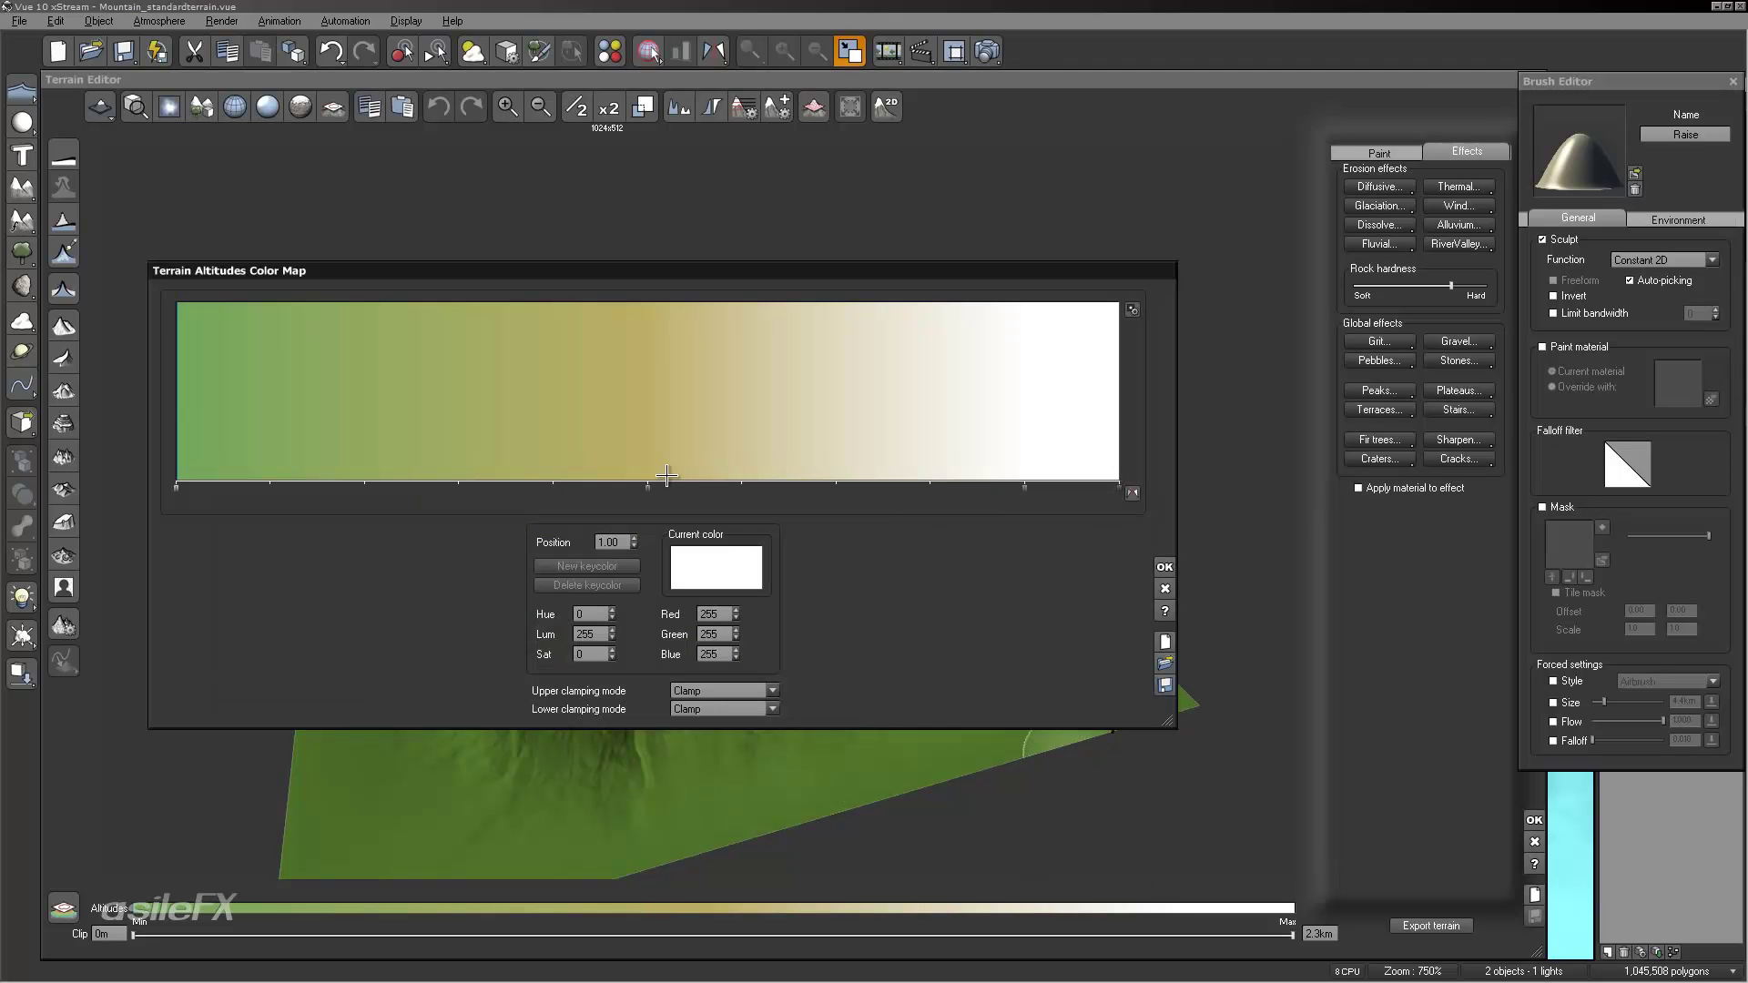
mouse_move(648, 486)
left_mouse_down()
mouse_move(264, 486)
mouse_move(285, 487)
left_mouse_up()
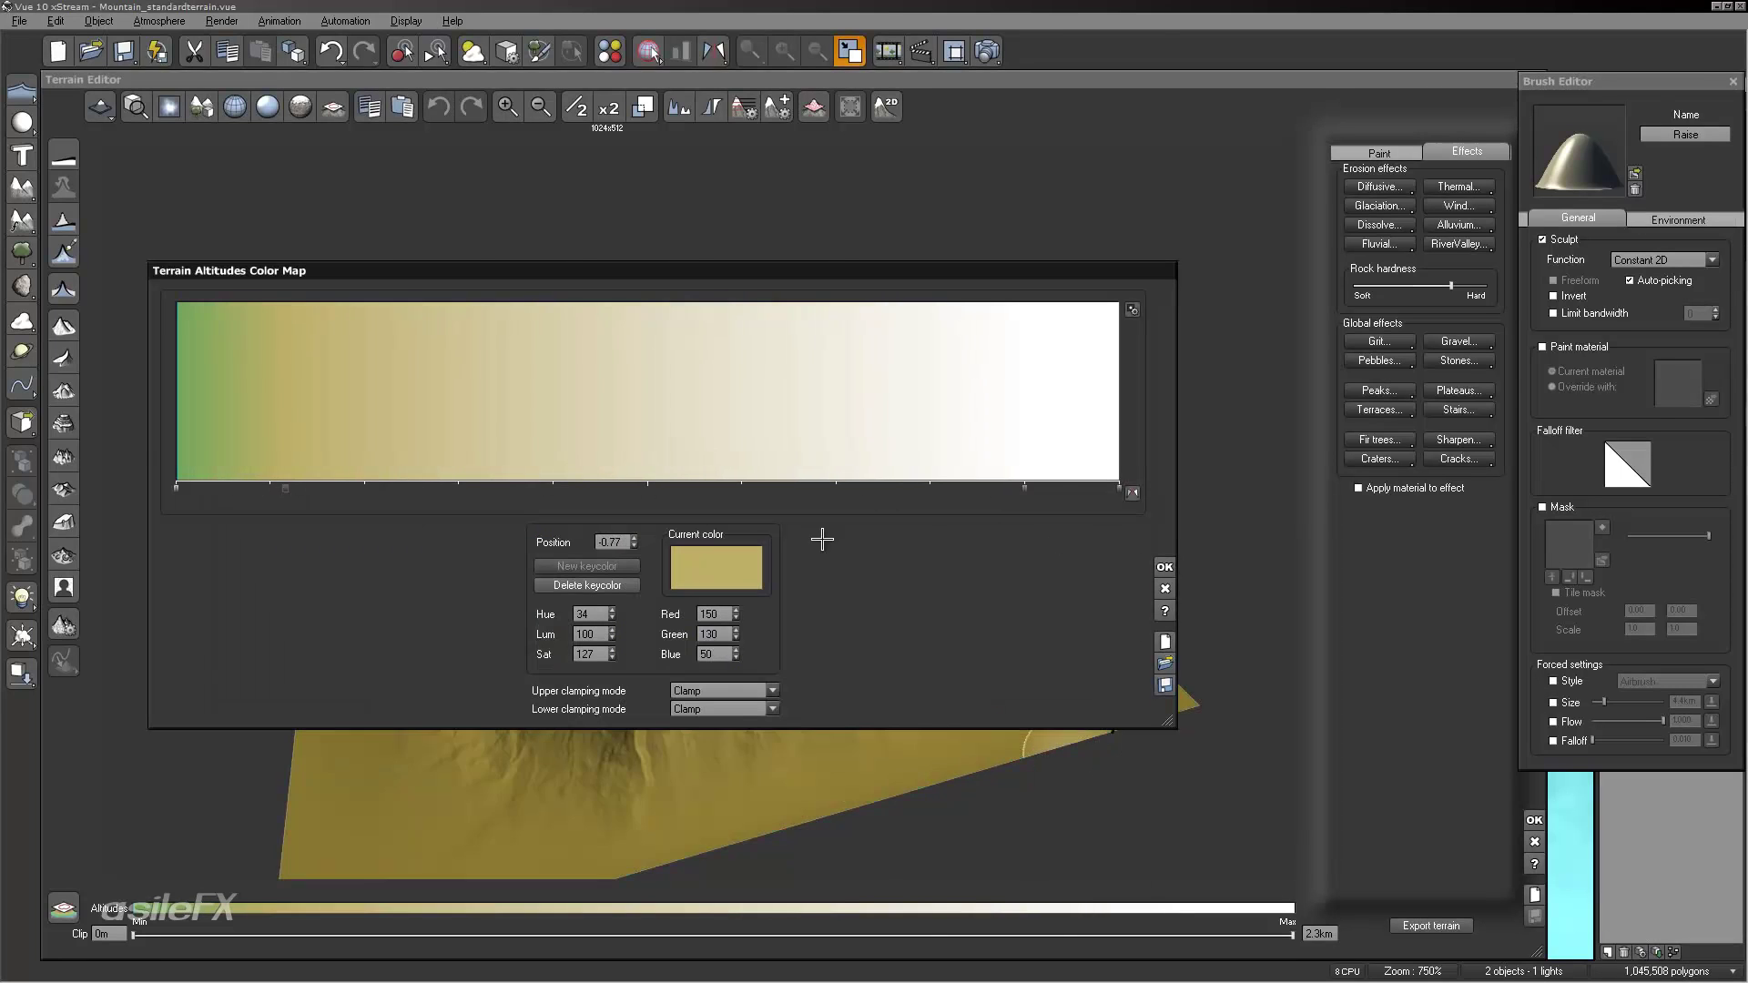
left_click_drag(889, 276, 1437, 53)
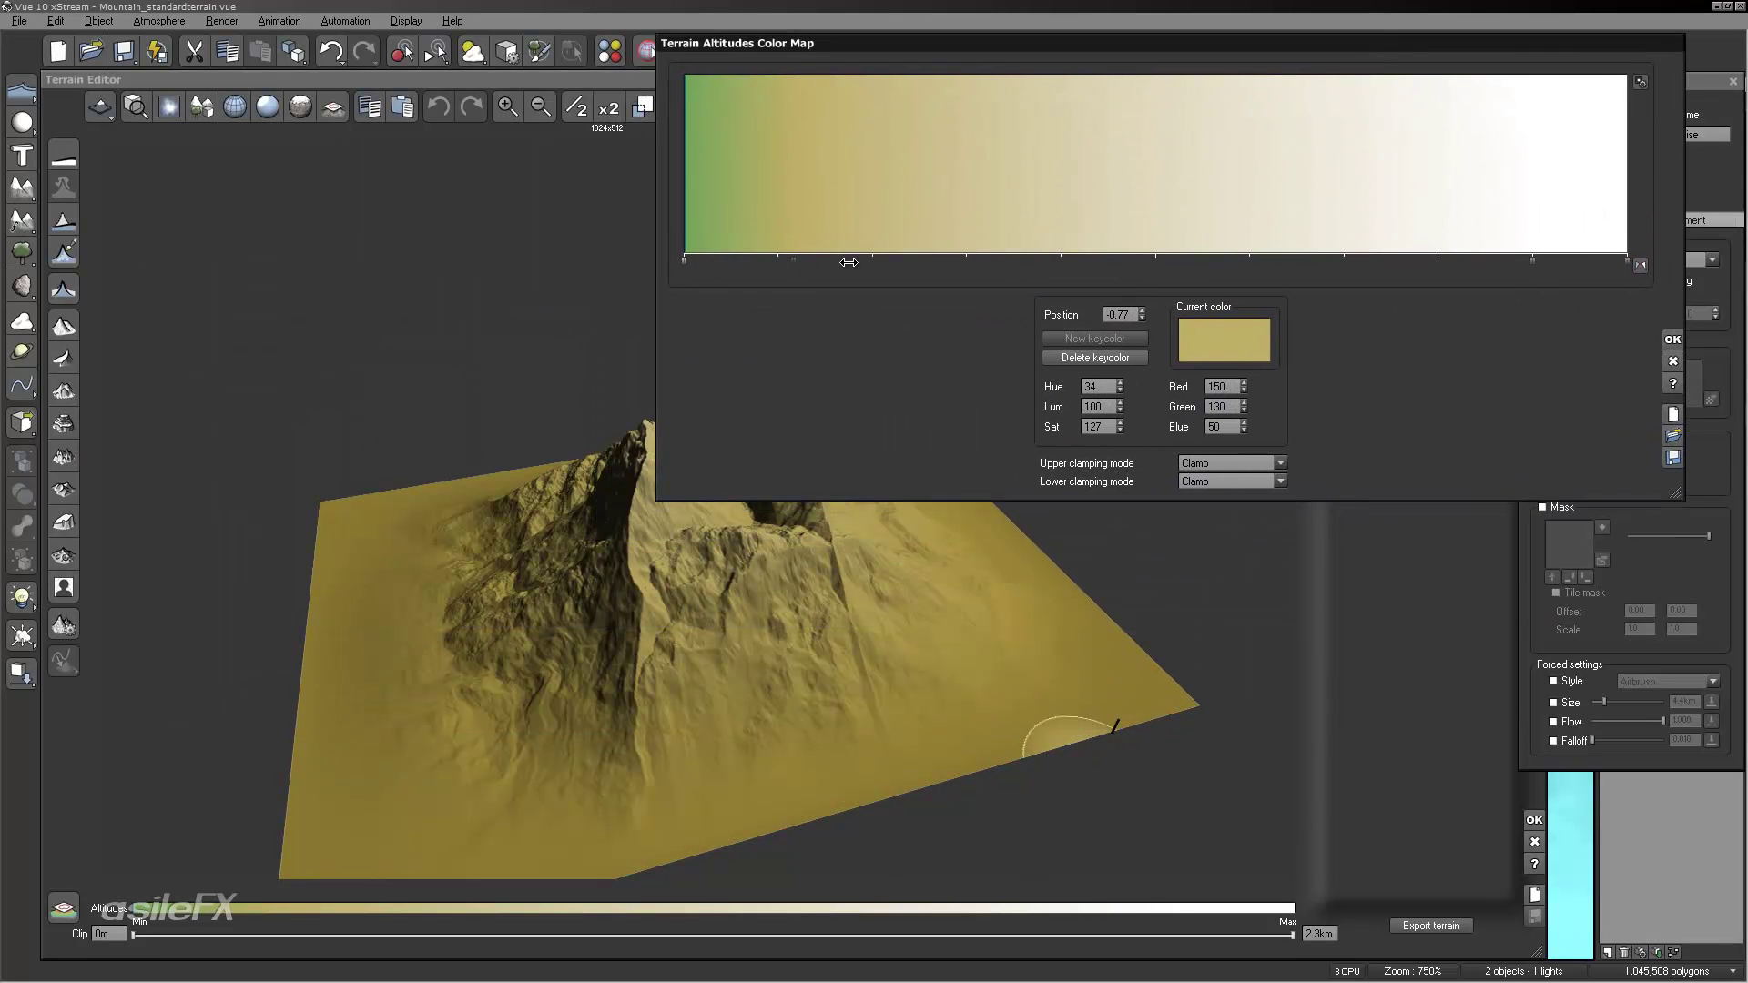
left_click(686, 263)
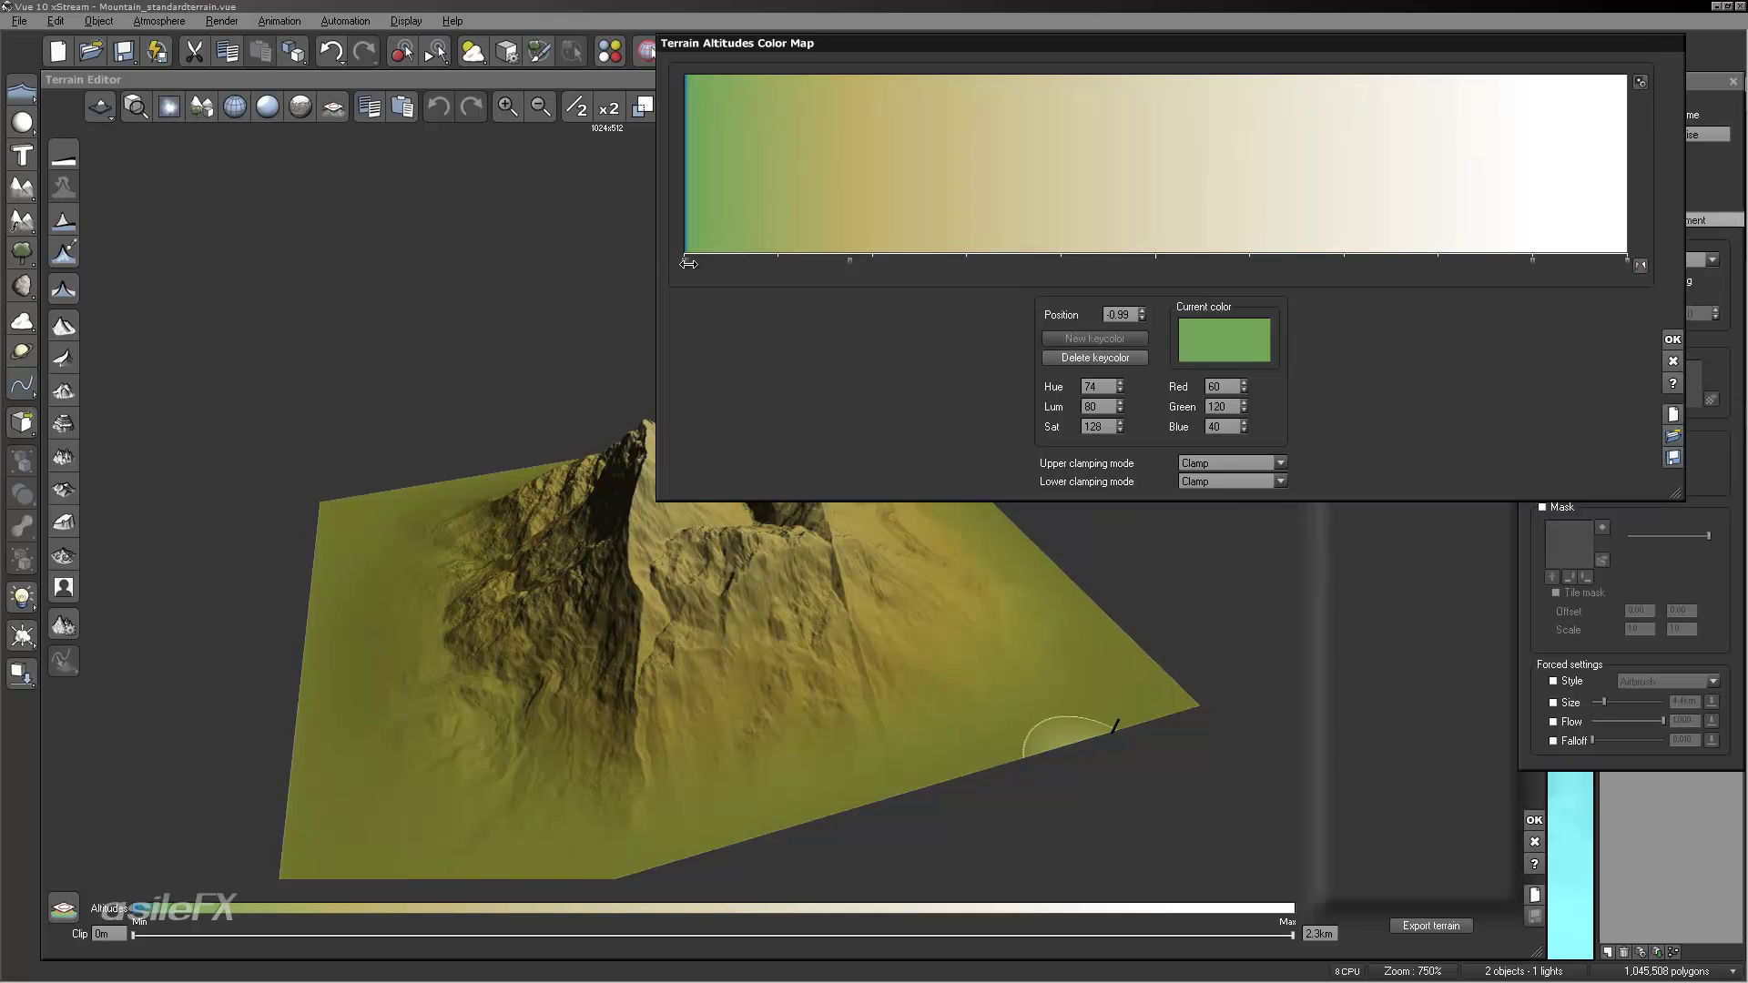
mouse_move(849, 261)
left_mouse_down()
mouse_move(1045, 265)
mouse_move(926, 263)
left_mouse_up()
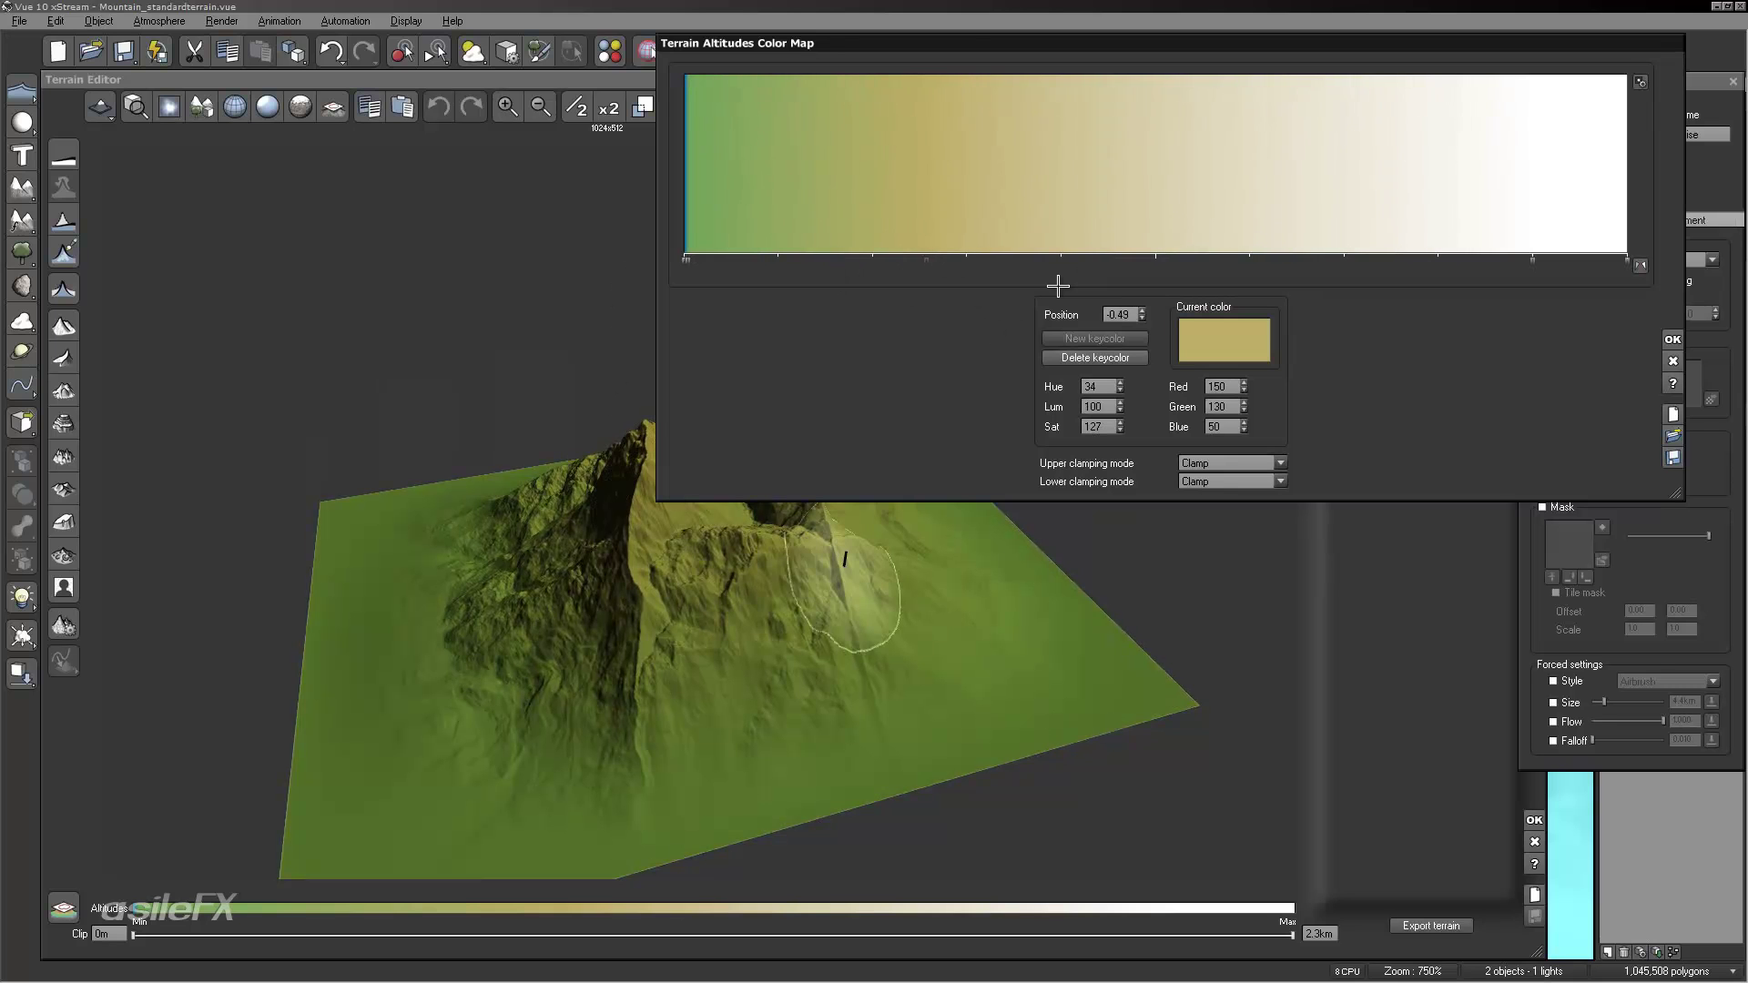
Step: Reposition the altitude key colors to about -0.35 for white, -0.67 for brown and -0.98 for green, and accept the color map
left_click_drag(1533, 261, 1121, 259)
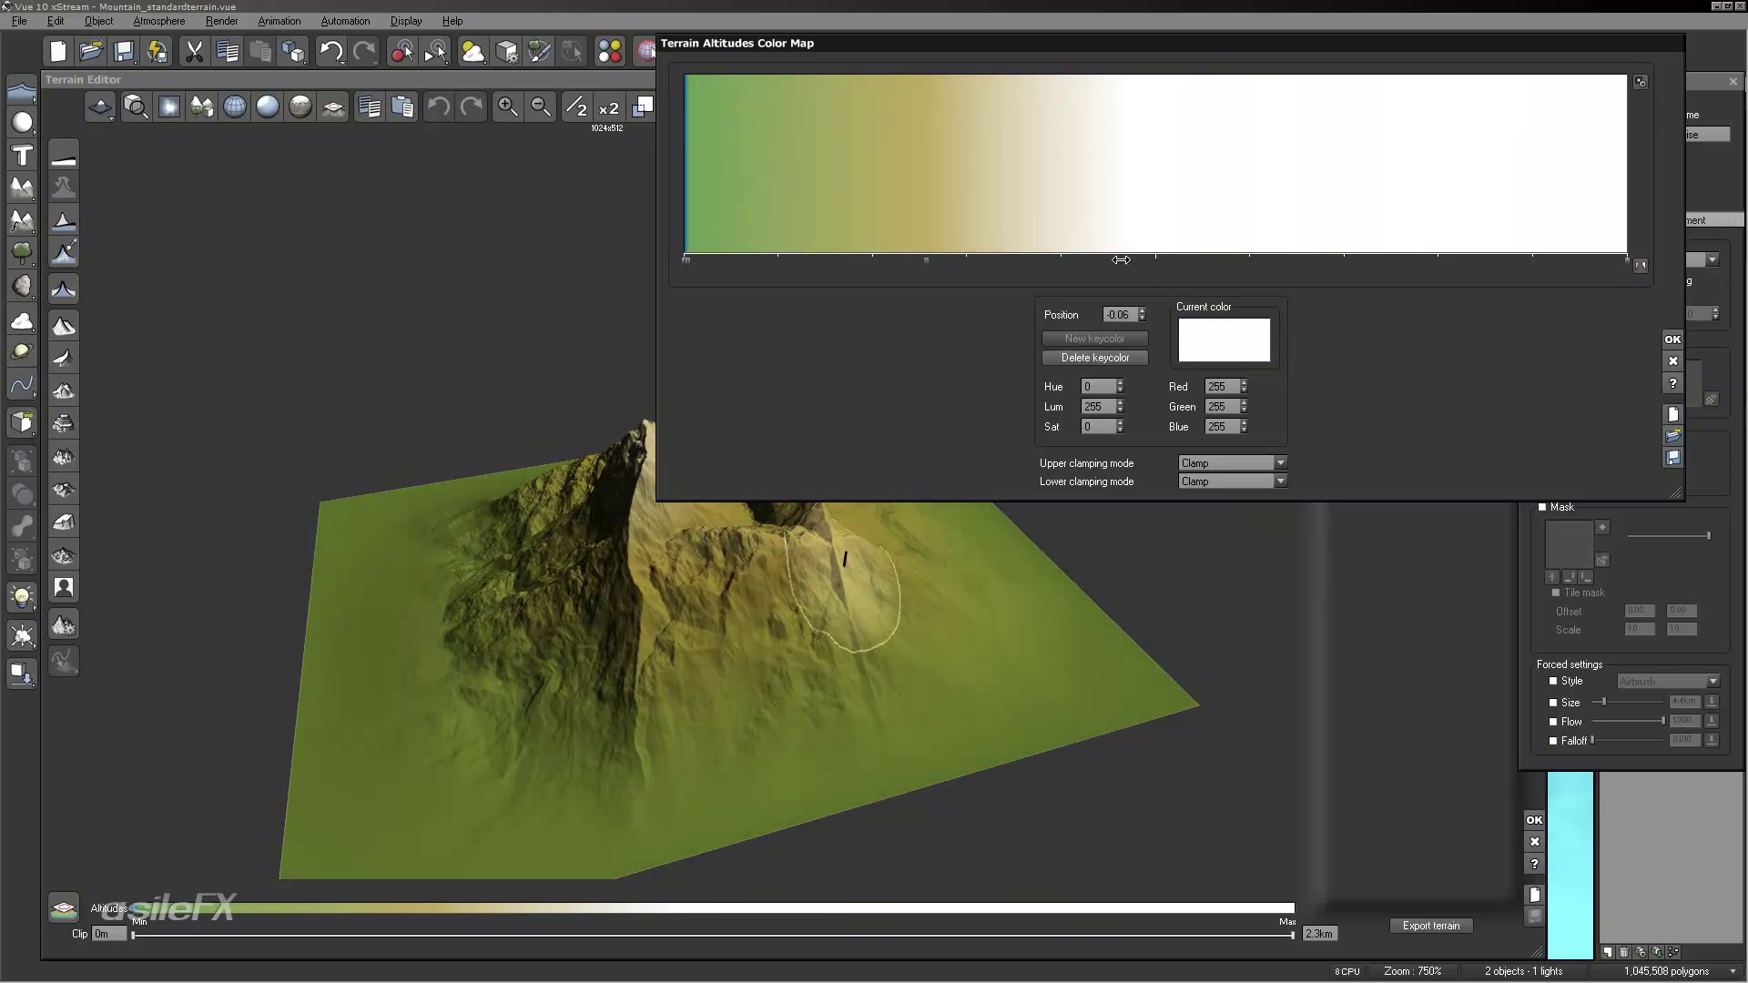
mouse_move(926, 263)
left_mouse_down()
mouse_move(756, 260)
mouse_move(783, 257)
left_mouse_up()
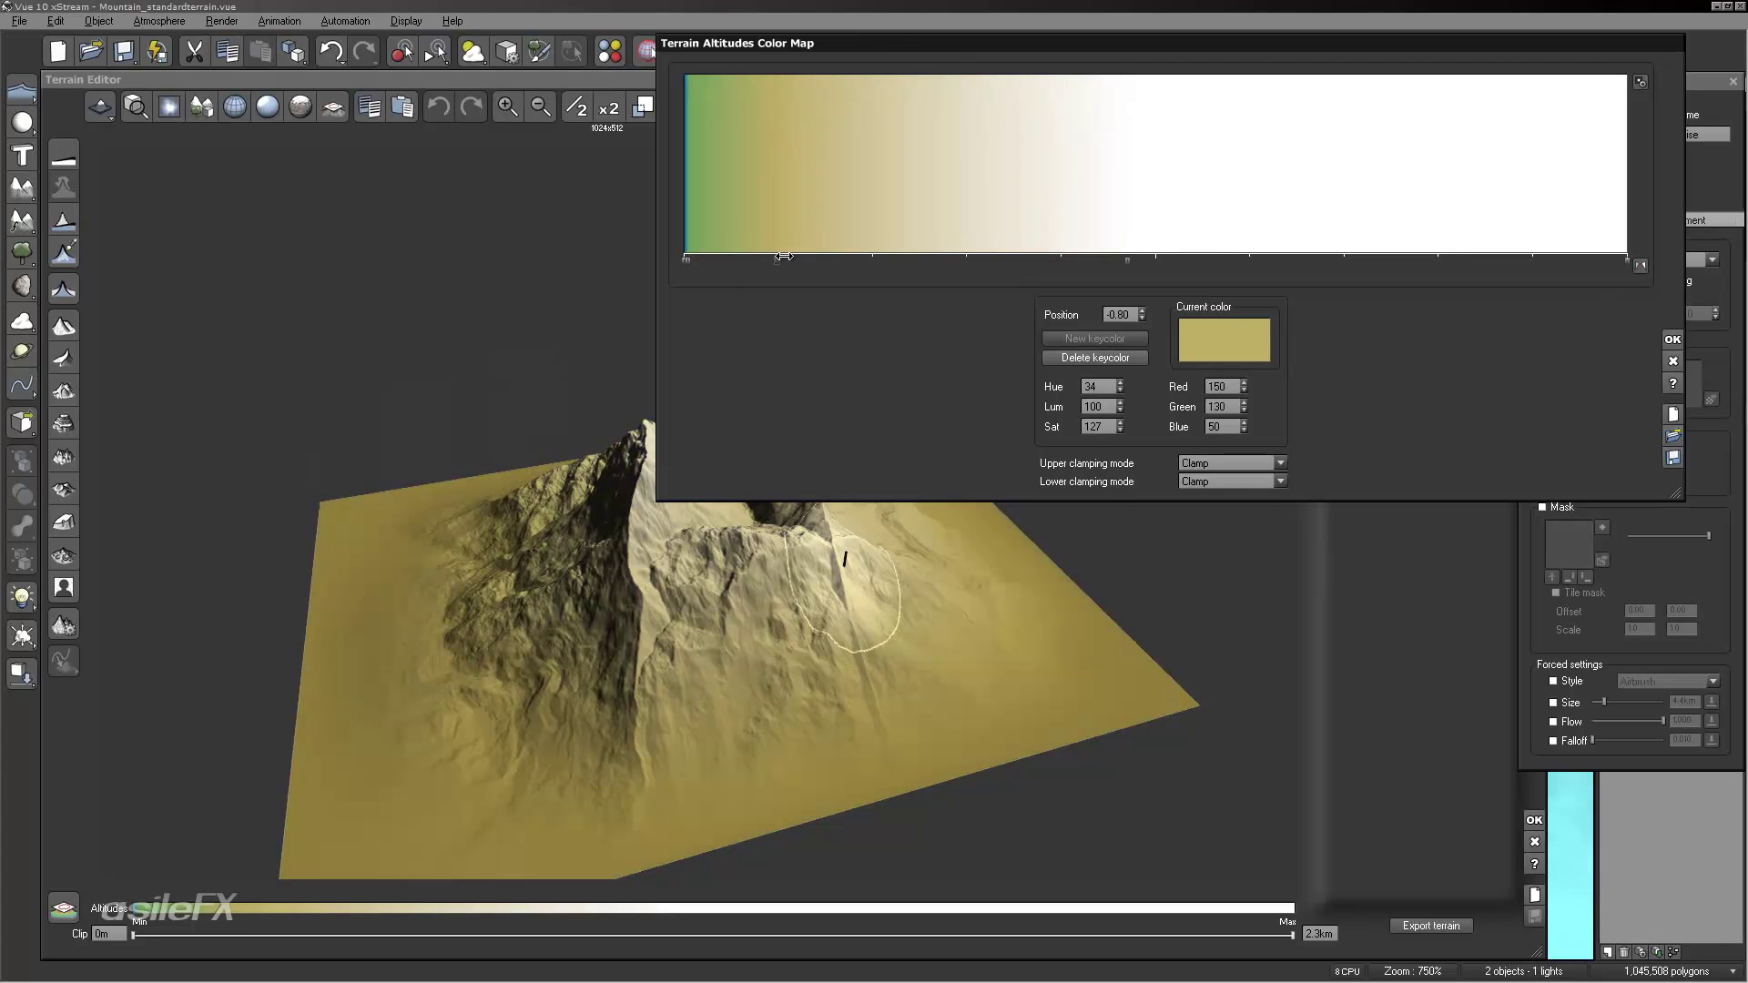
left_click_drag(1129, 259, 989, 261)
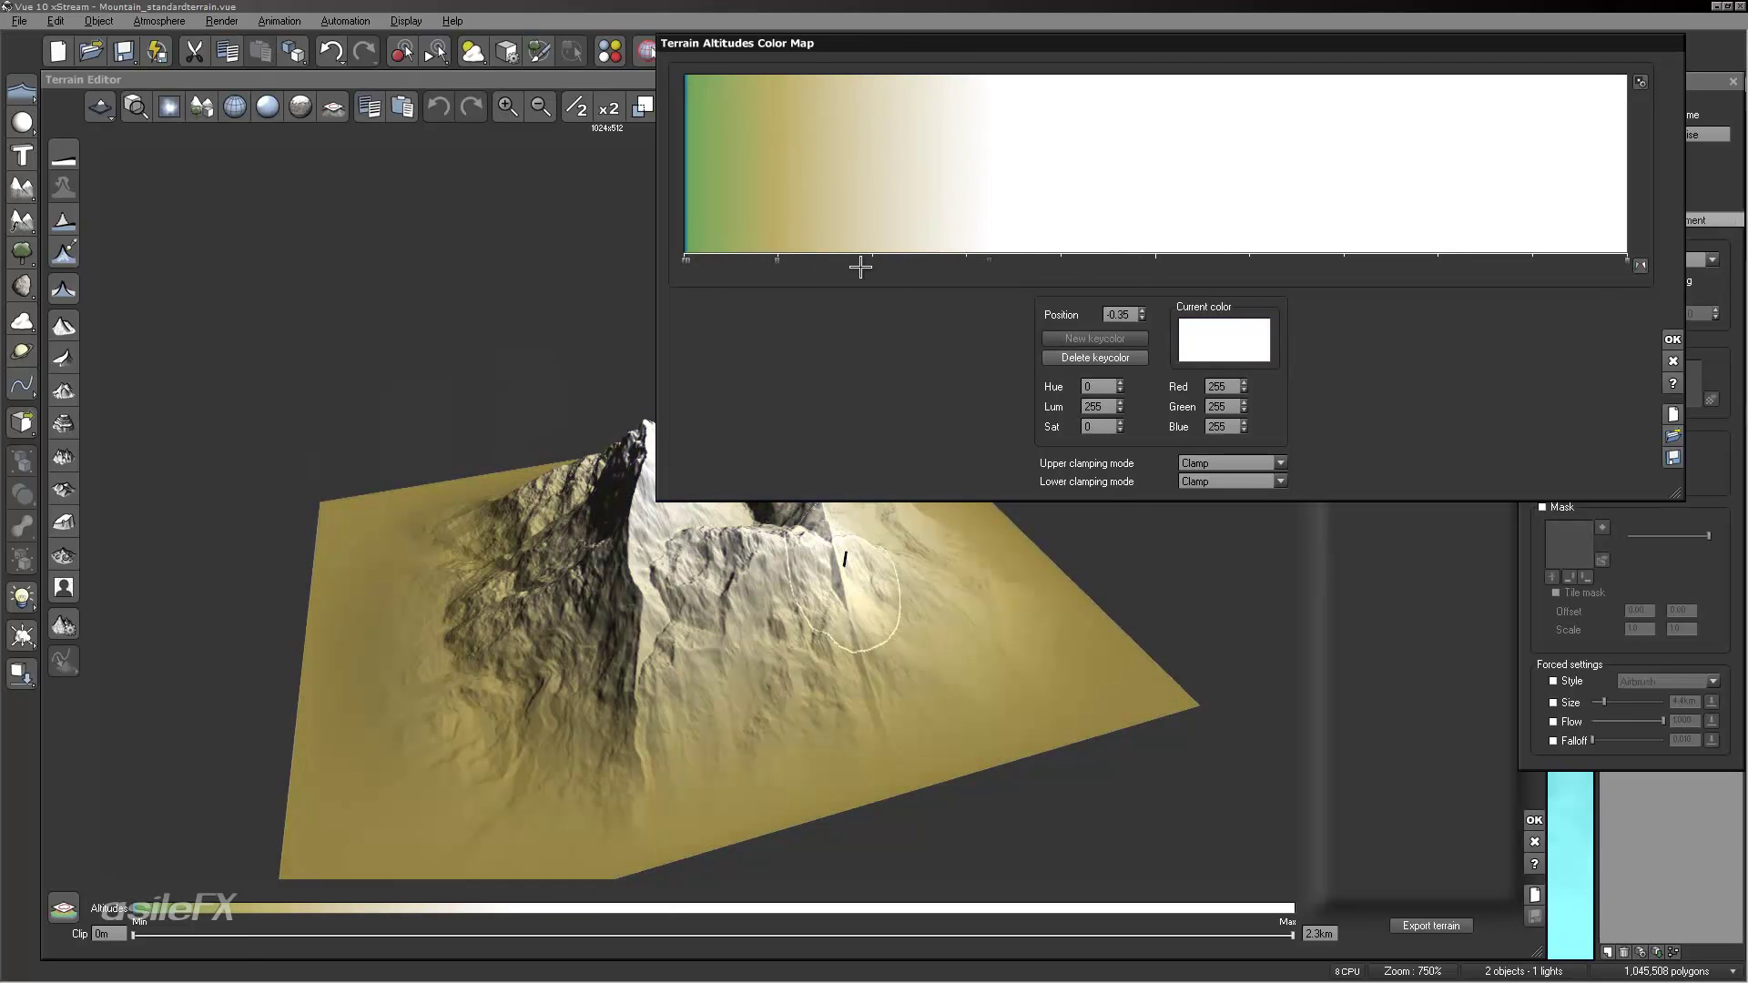
left_click_drag(777, 261, 838, 262)
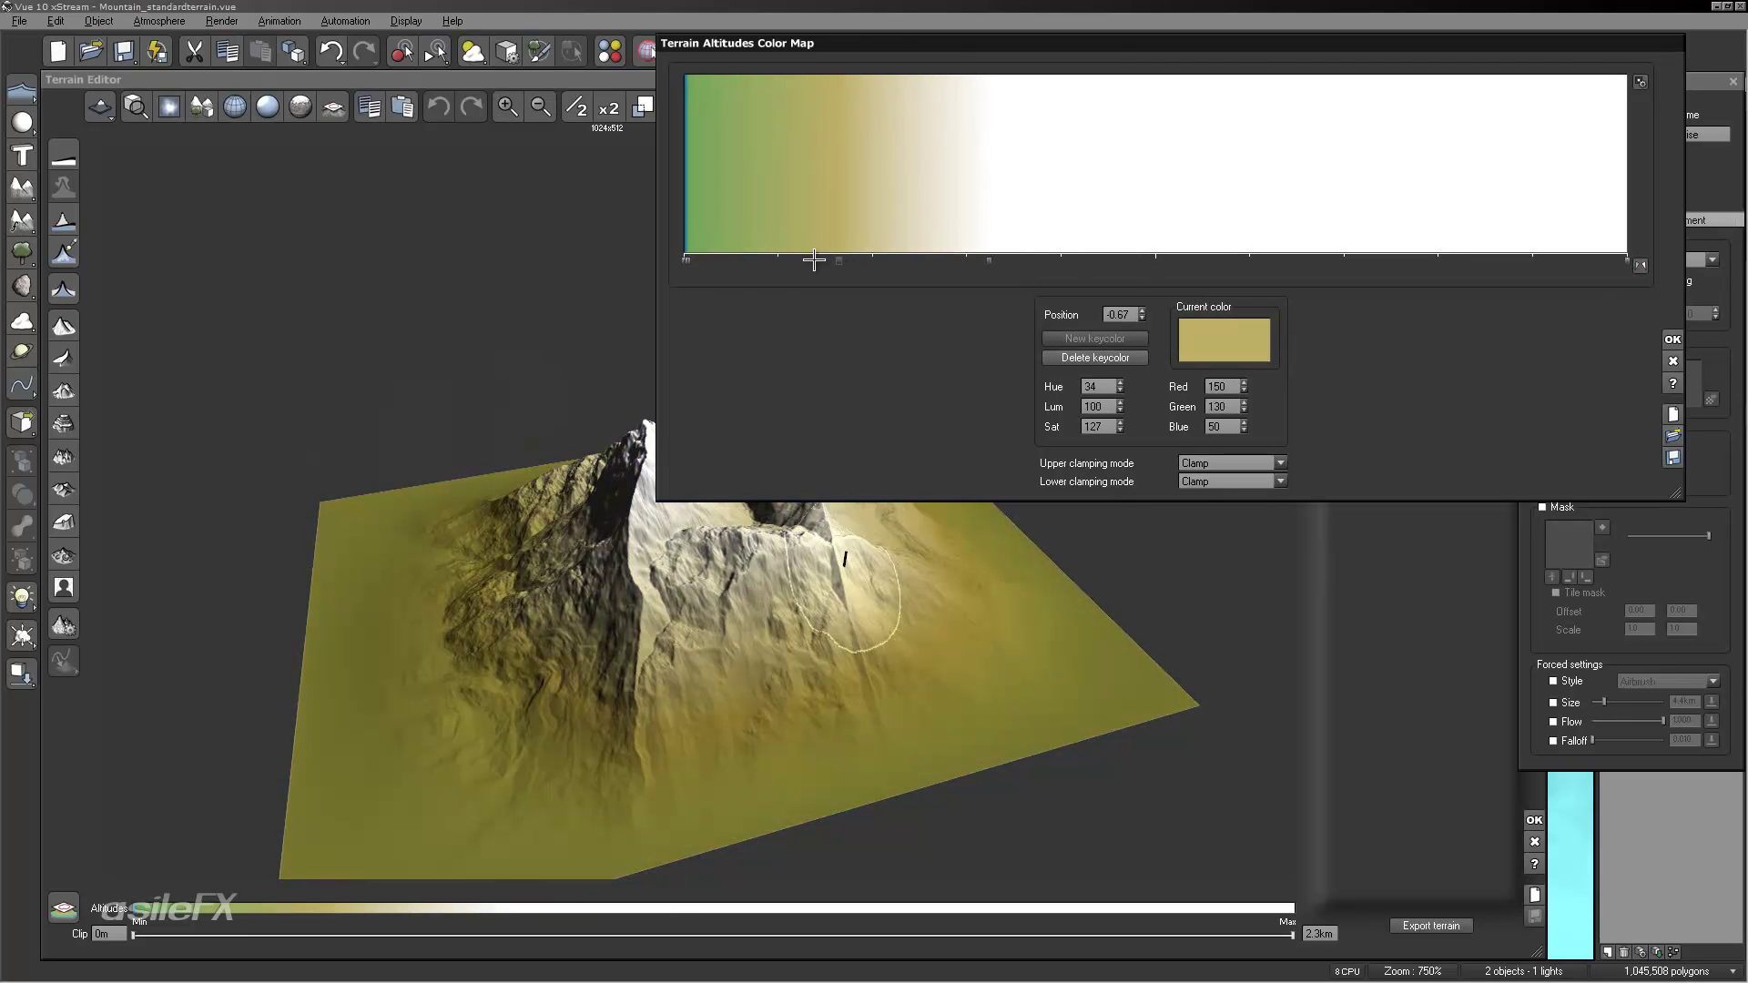
mouse_move(685, 262)
left_mouse_down()
mouse_move(714, 261)
mouse_move(693, 261)
left_mouse_up()
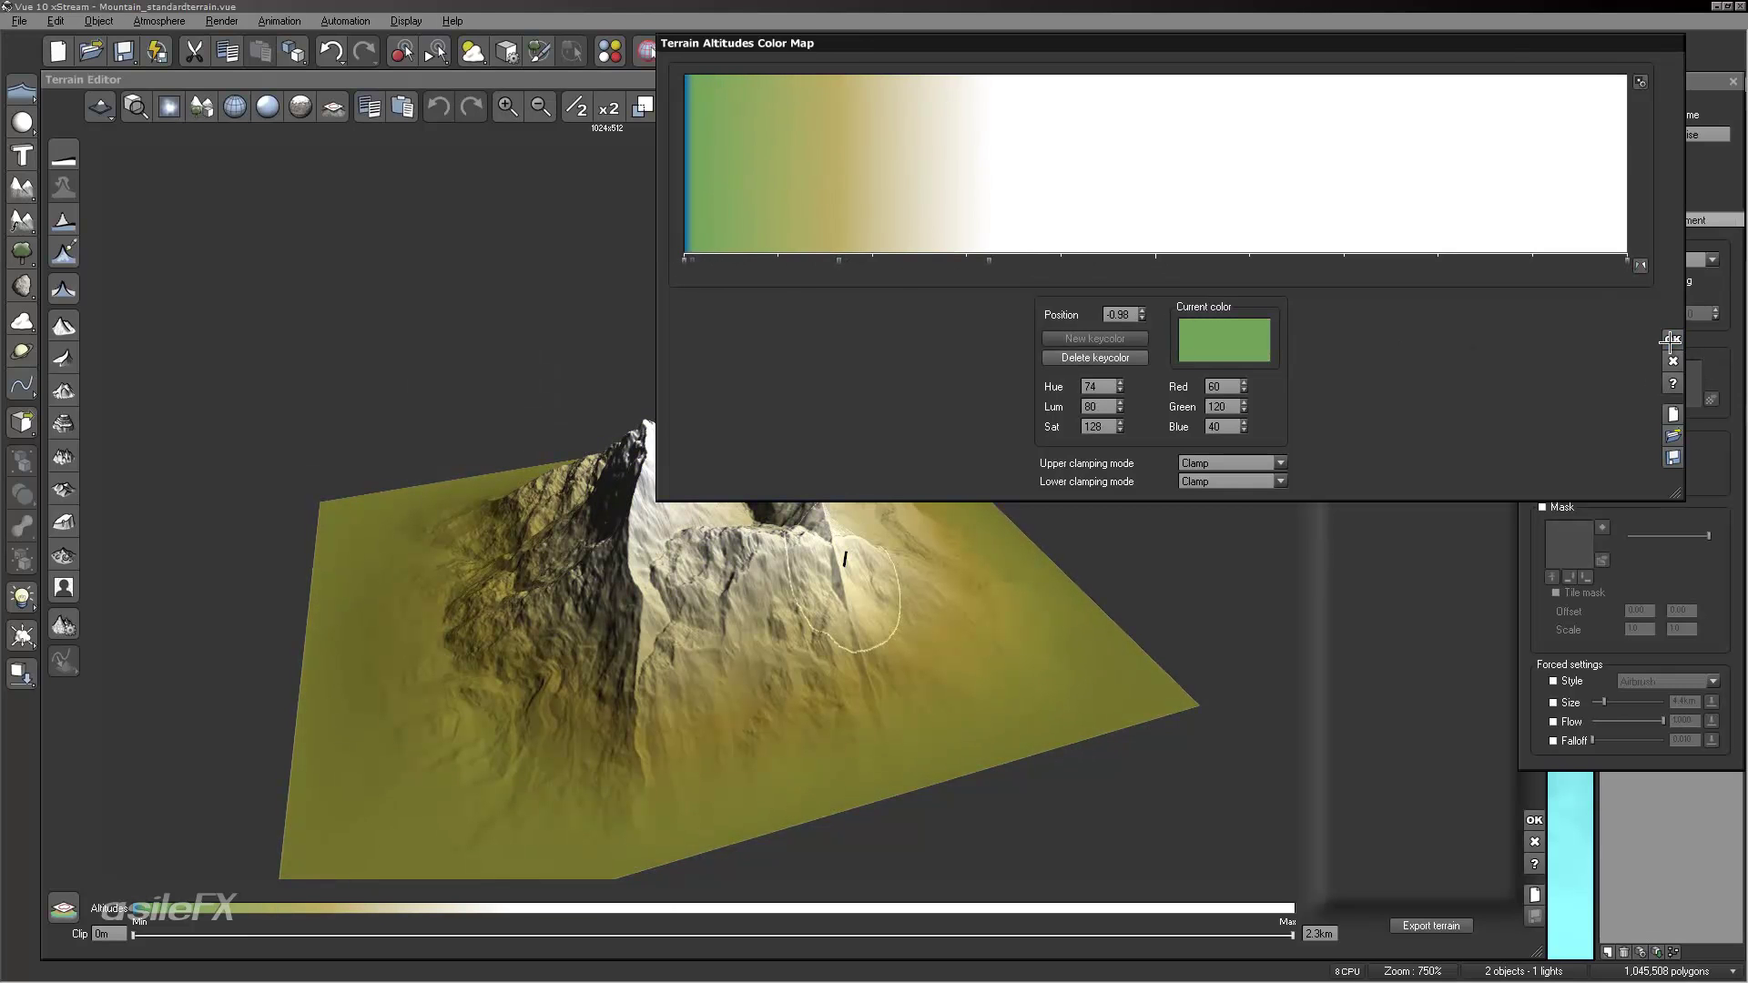
left_click(1672, 340)
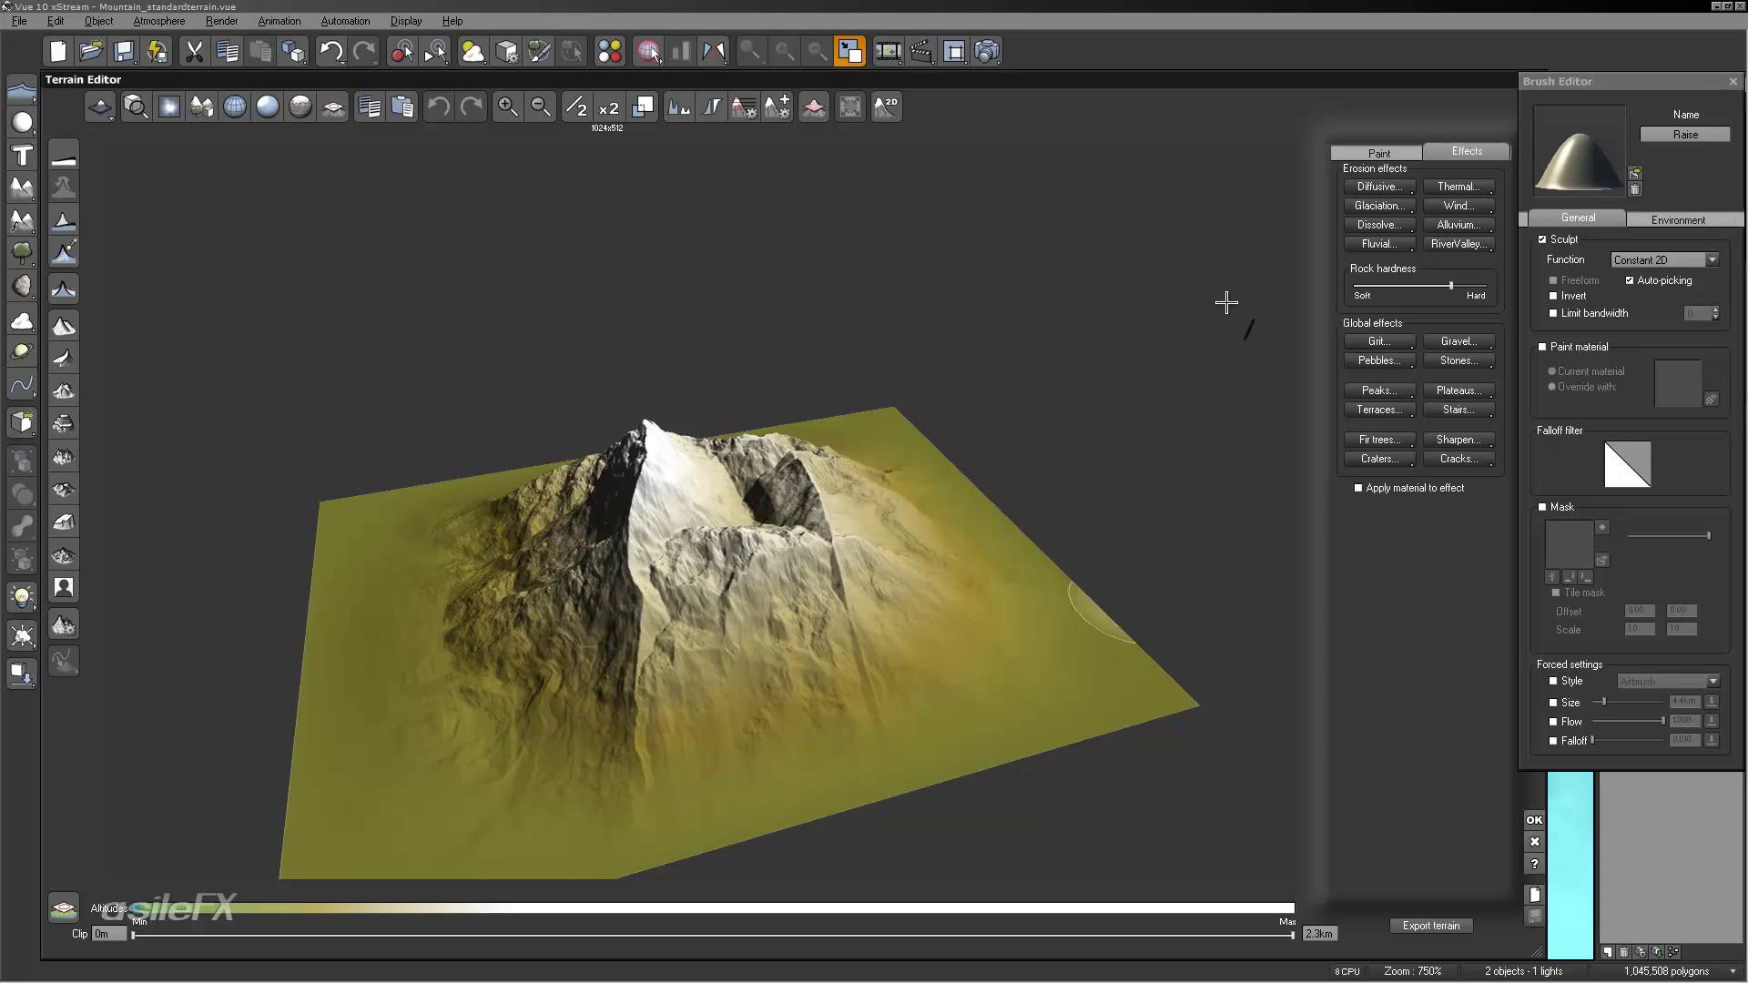
Step: Reset the altitude color map and load the Green Canyon map from the Terrain Editor Maps collection
right_click(1125, 906)
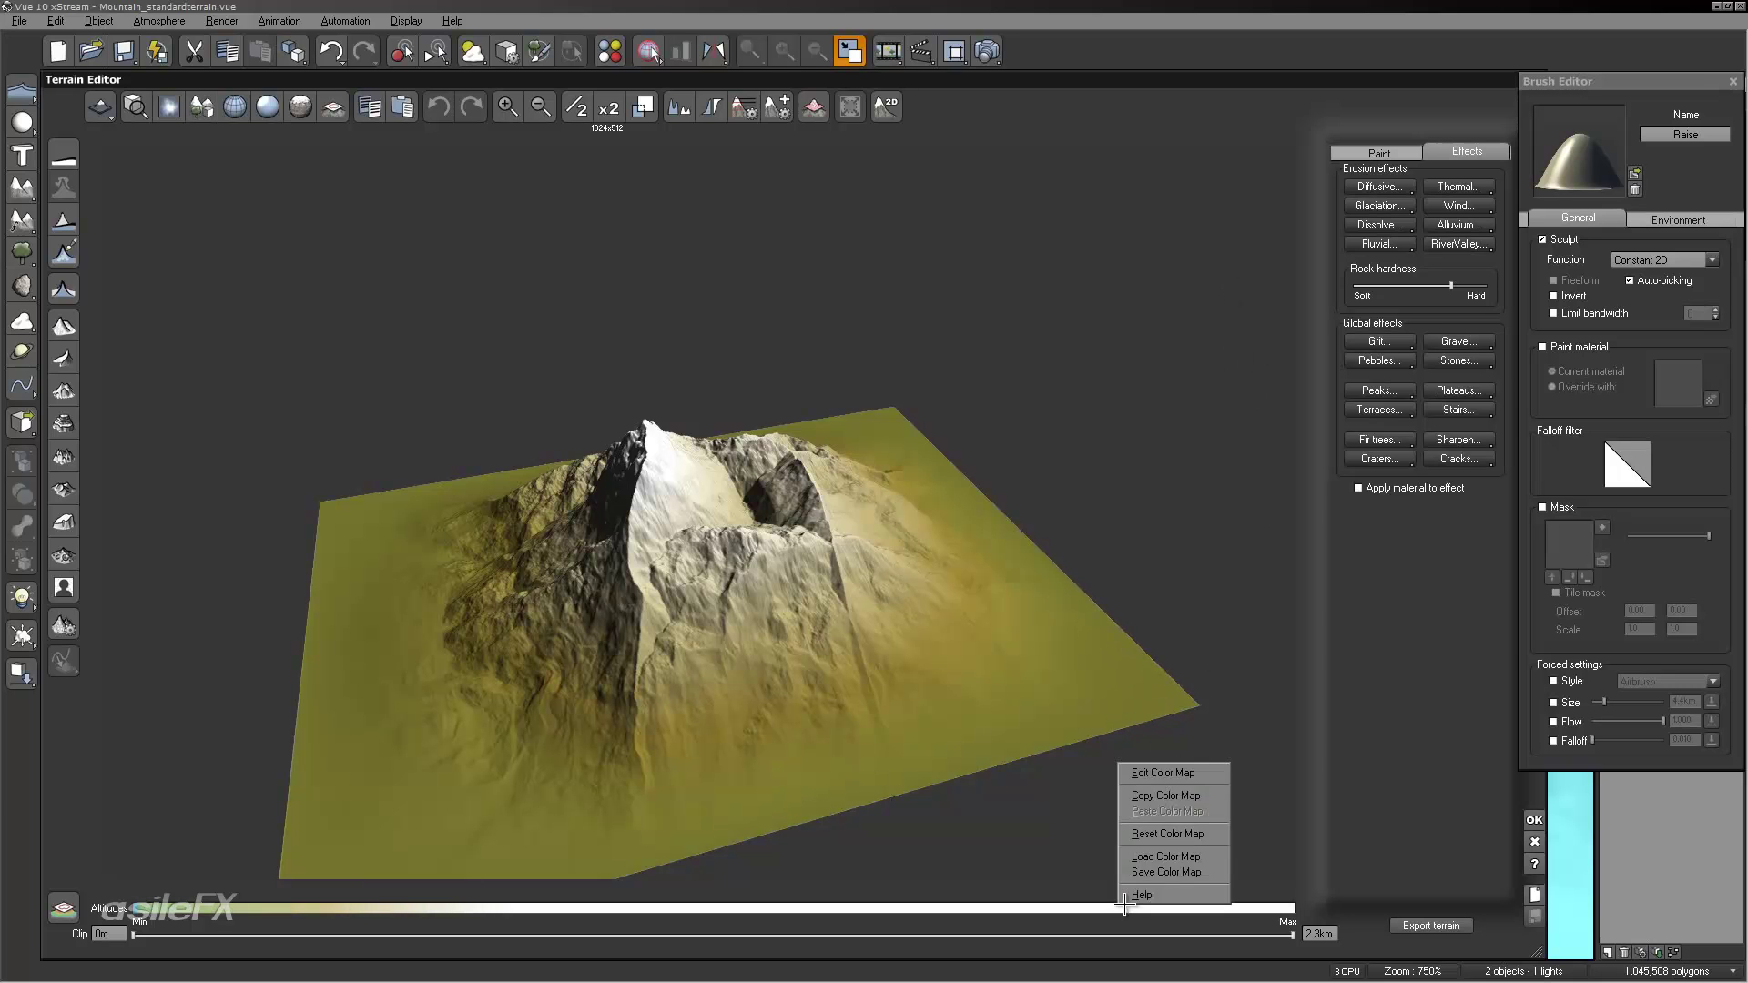
left_click(1168, 834)
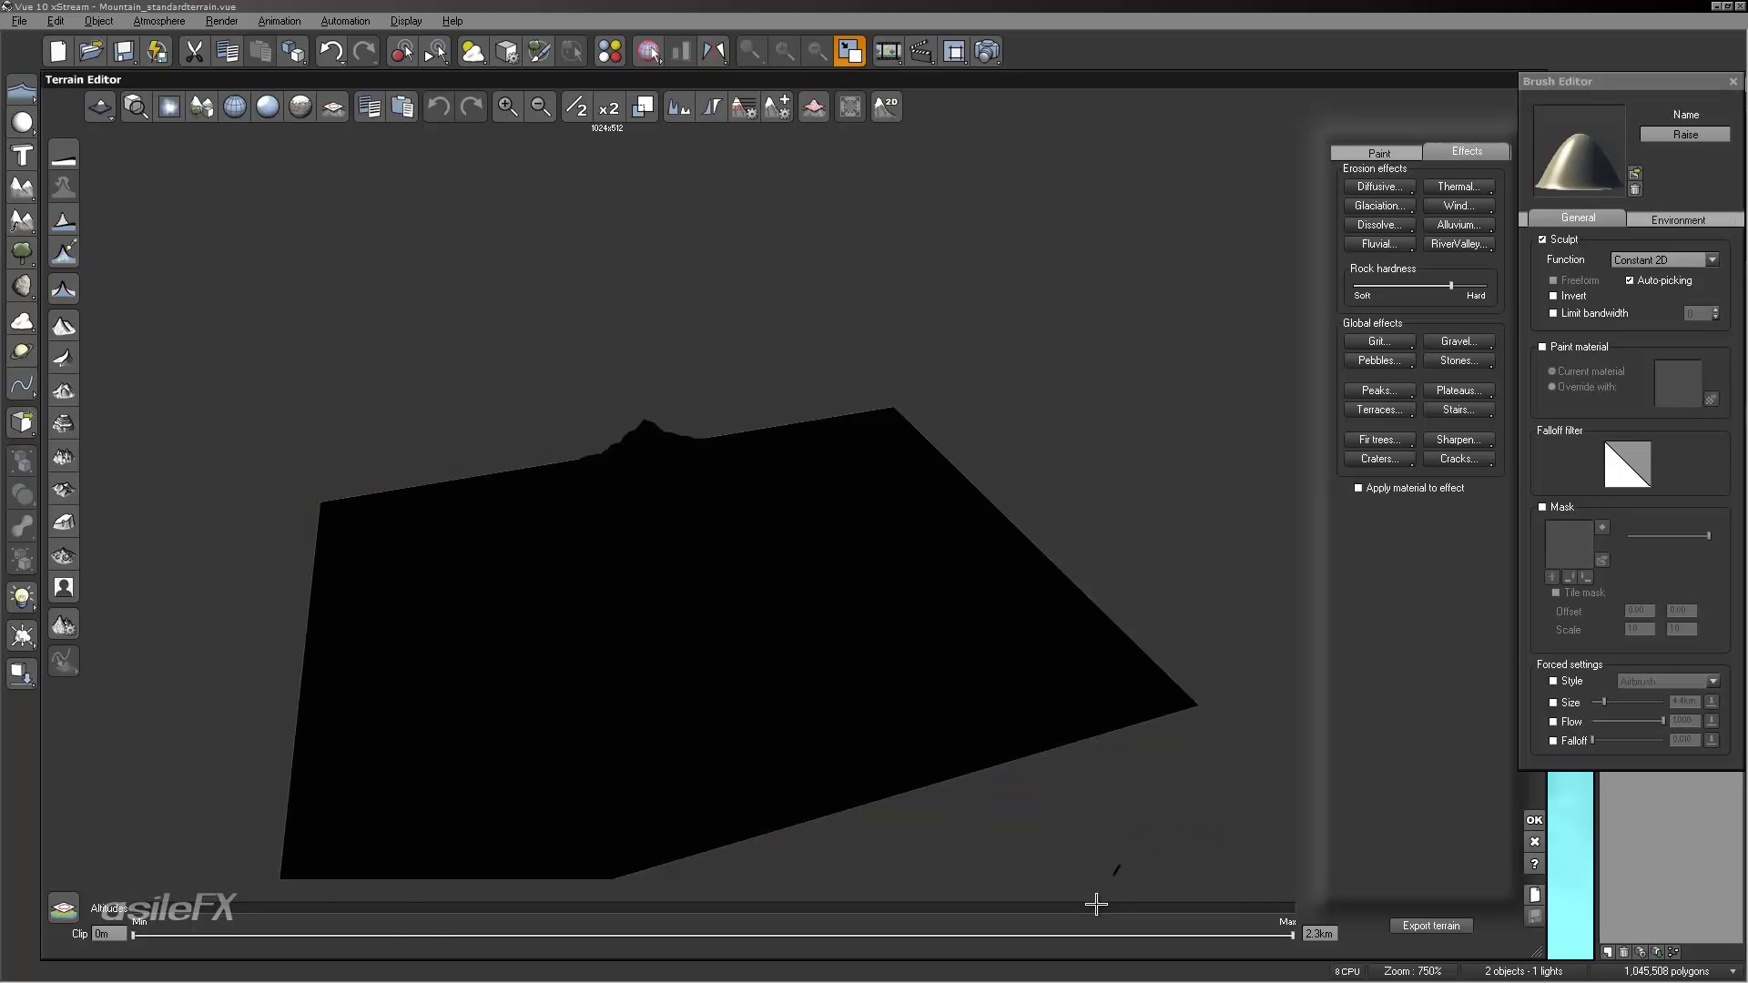
double_click(1097, 904)
left_click(1447, 300)
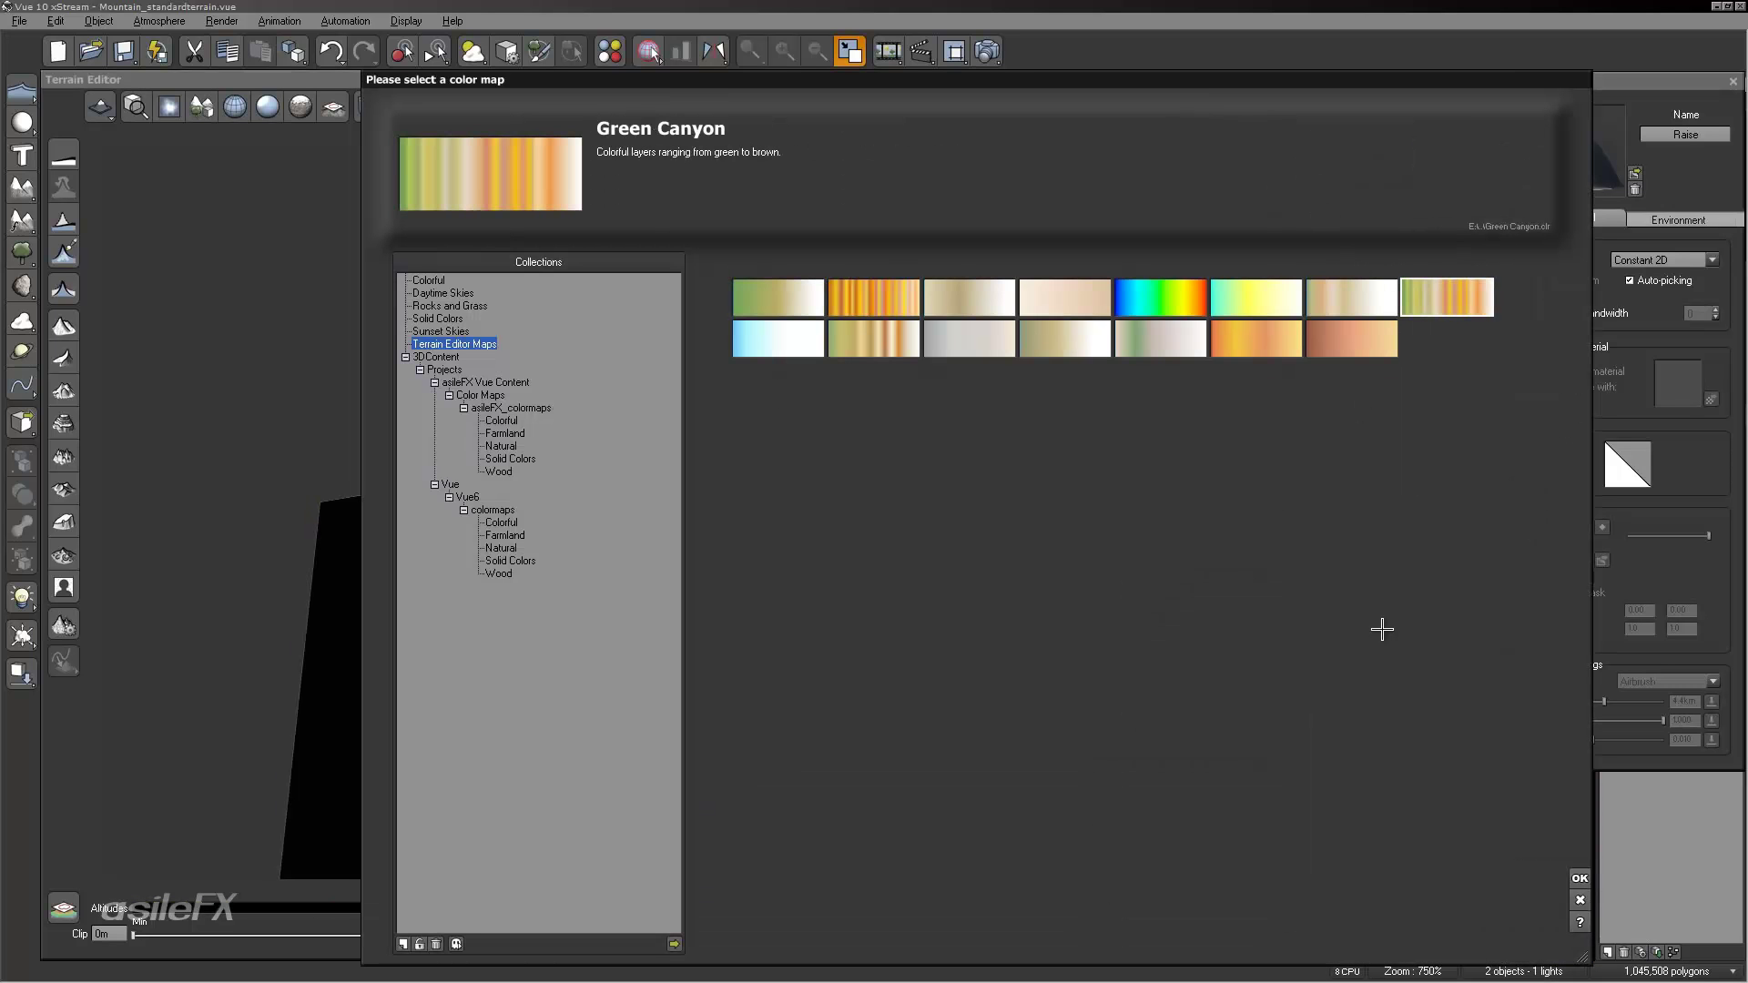
left_click(1580, 878)
Step: Examine the mountain from several sides and apply the Alluvium erosion effect to the terrain
right_click_drag(626, 610, 565, 674)
scroll(941, 553, "up", 3)
right_click_drag(991, 608, 959, 610)
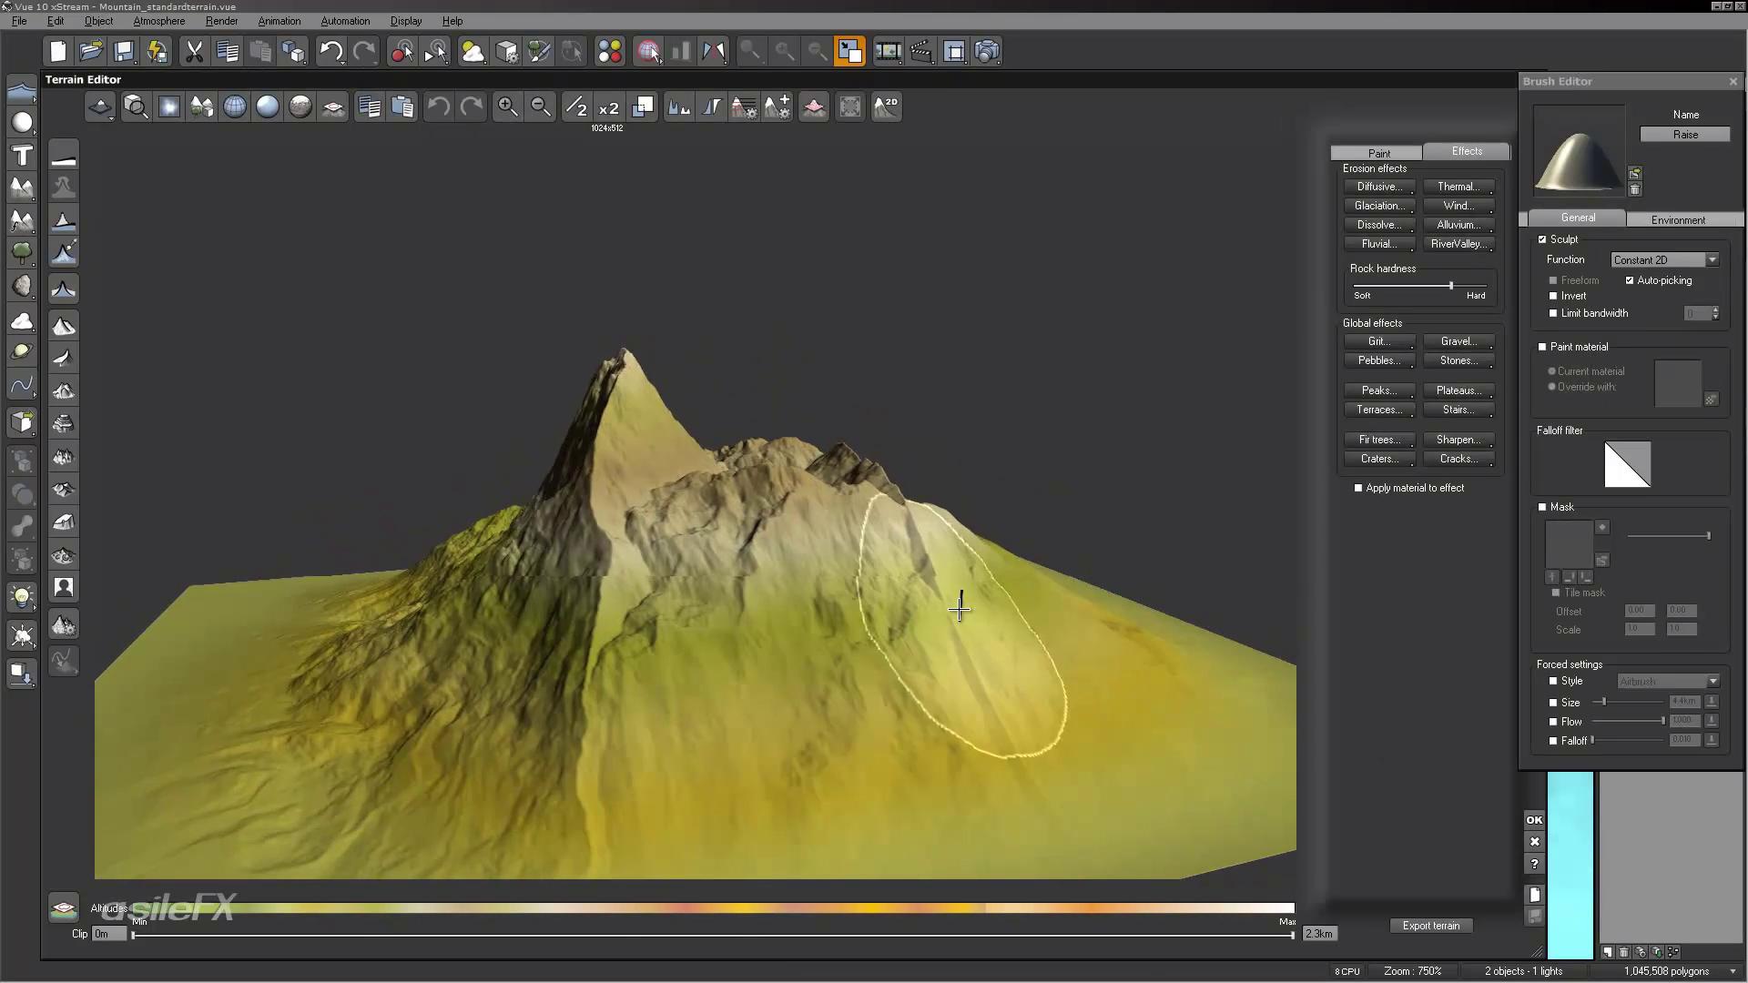
right_click_drag(1092, 574, 1443, 154)
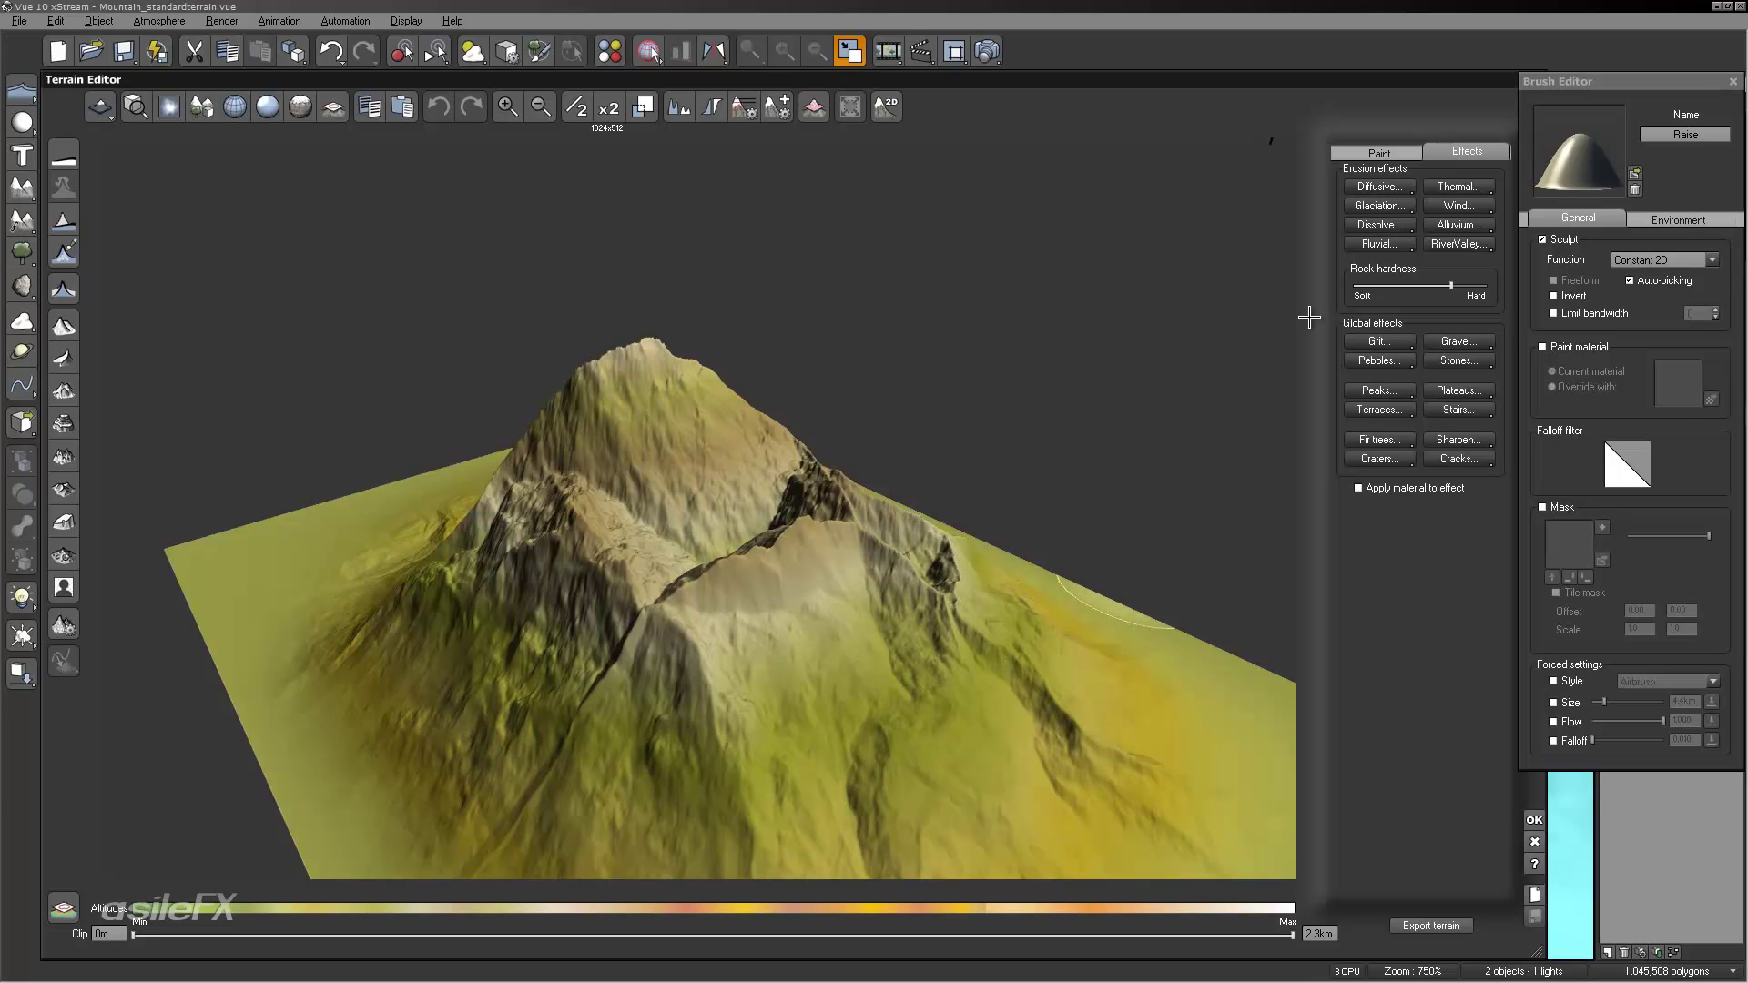
right_click_drag(749, 555, 925, 470)
scroll(945, 602, "up", 3)
mouse_move(820, 610)
right_mouse_down()
mouse_move(963, 678)
mouse_move(1077, 671)
right_mouse_up()
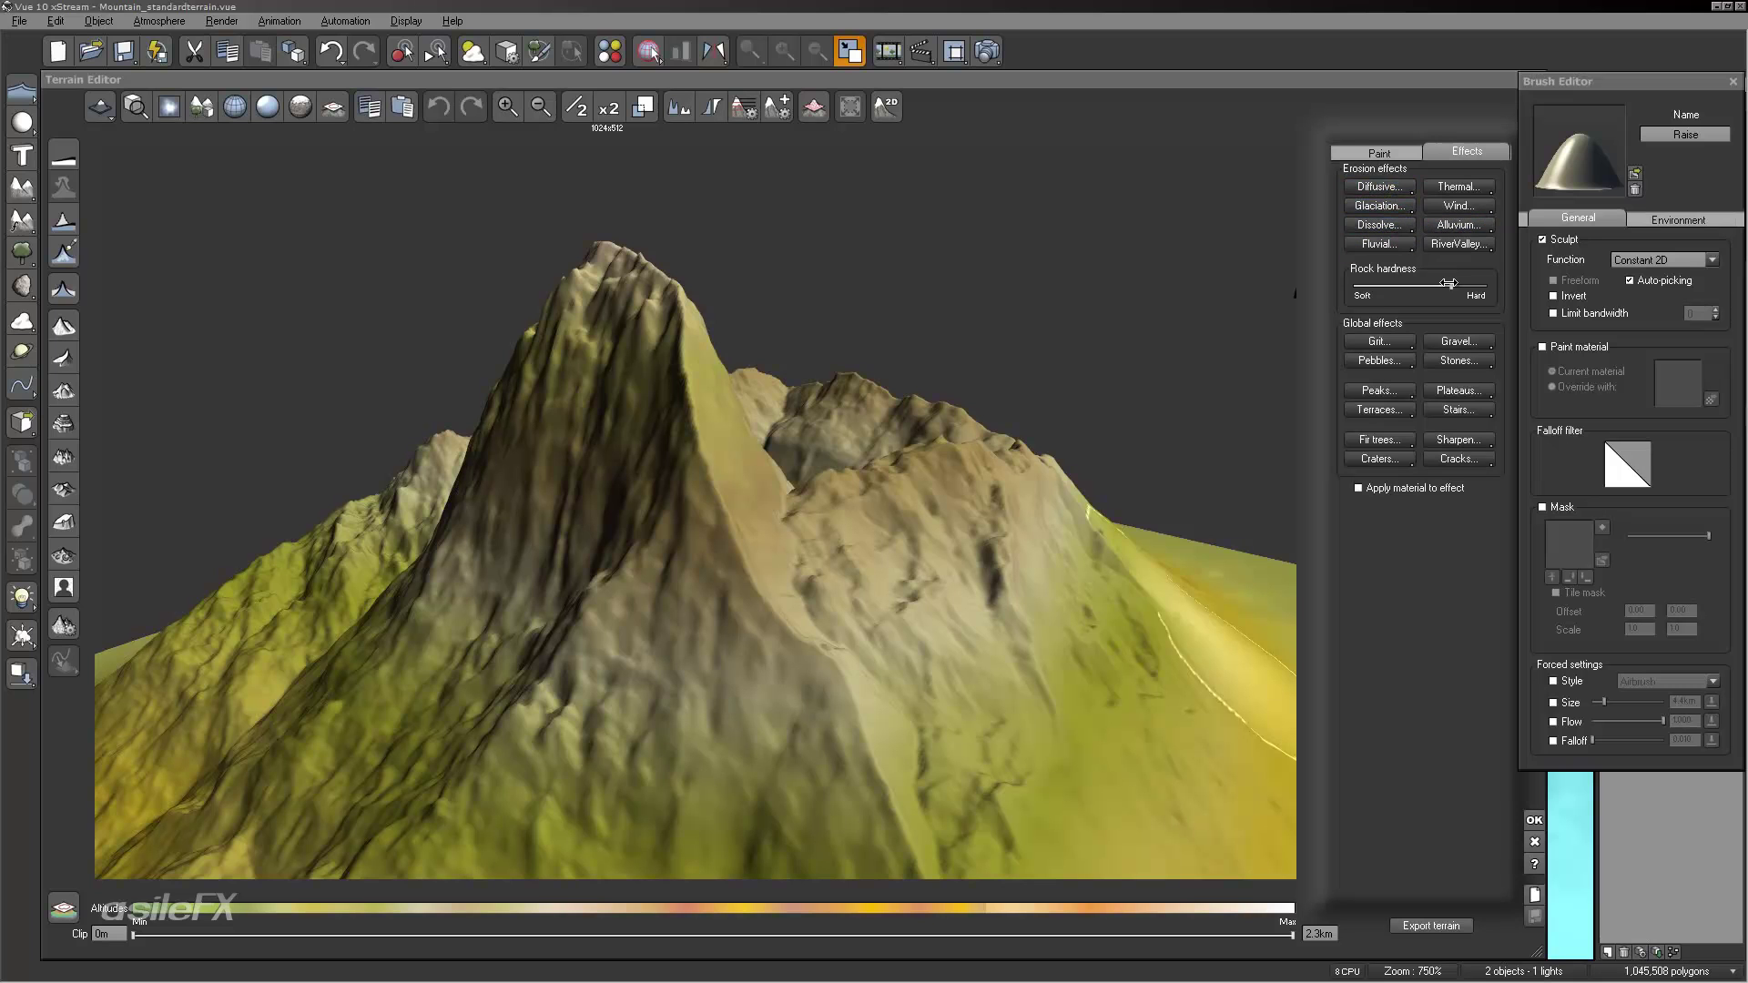
left_click(1475, 224)
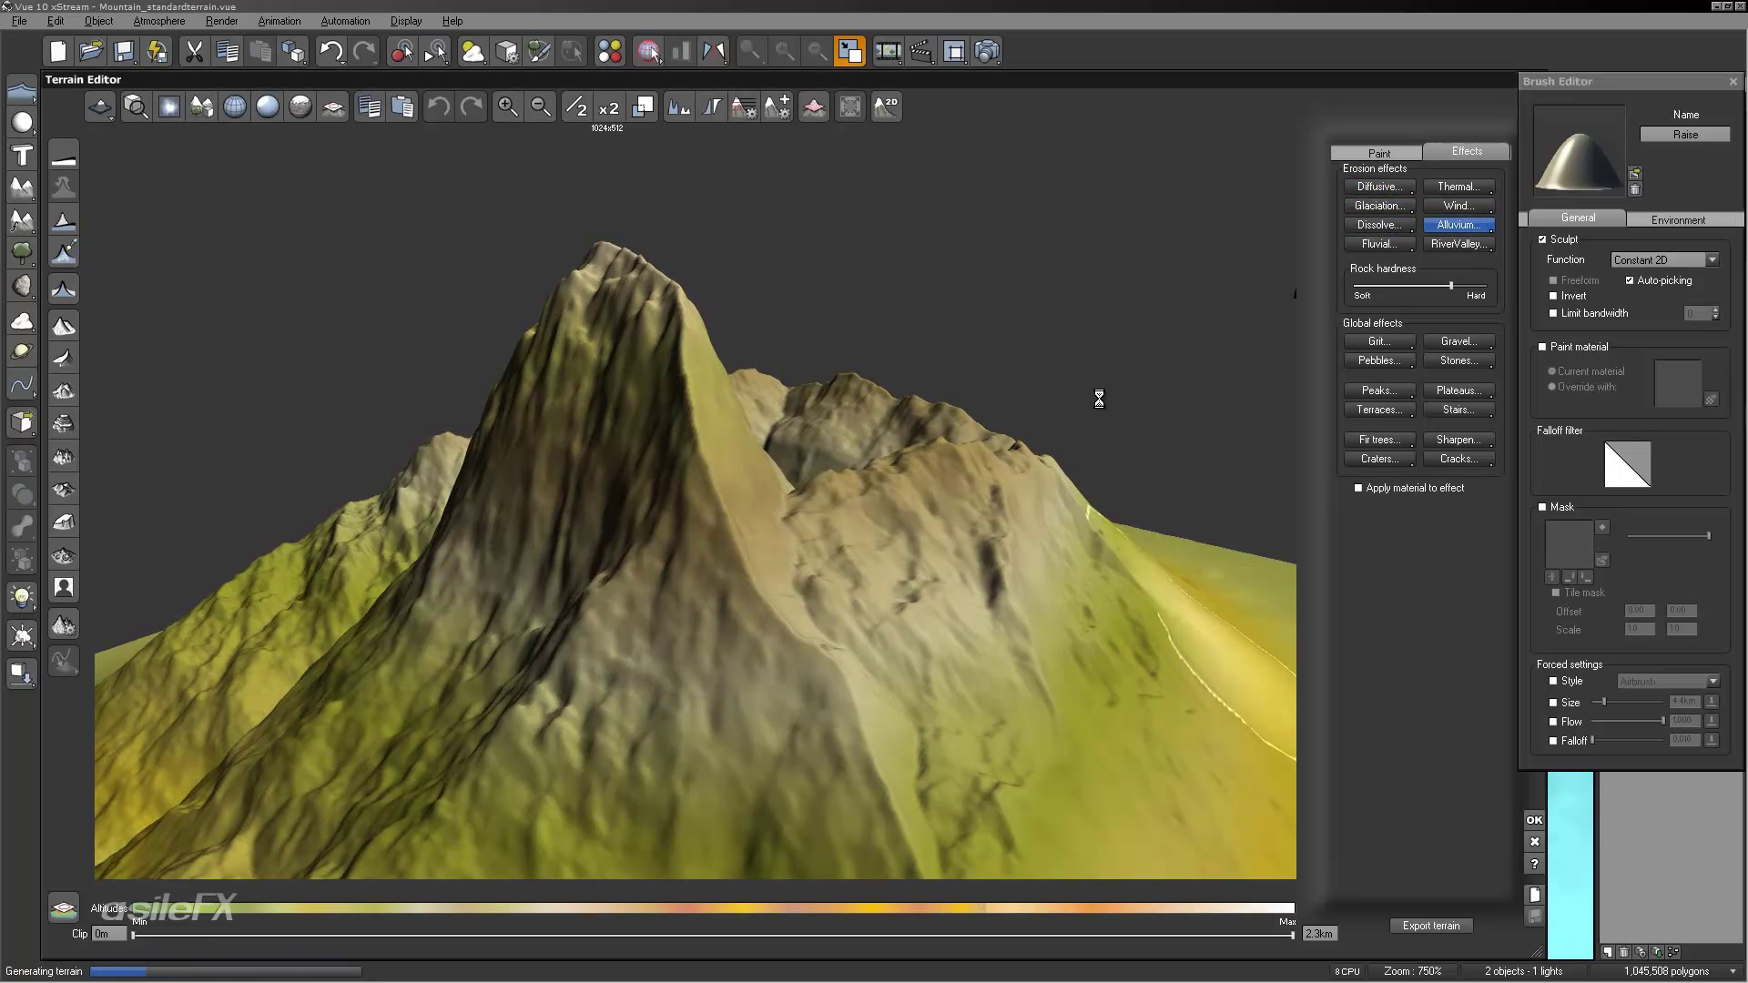
right_click_drag(759, 492, 991, 393)
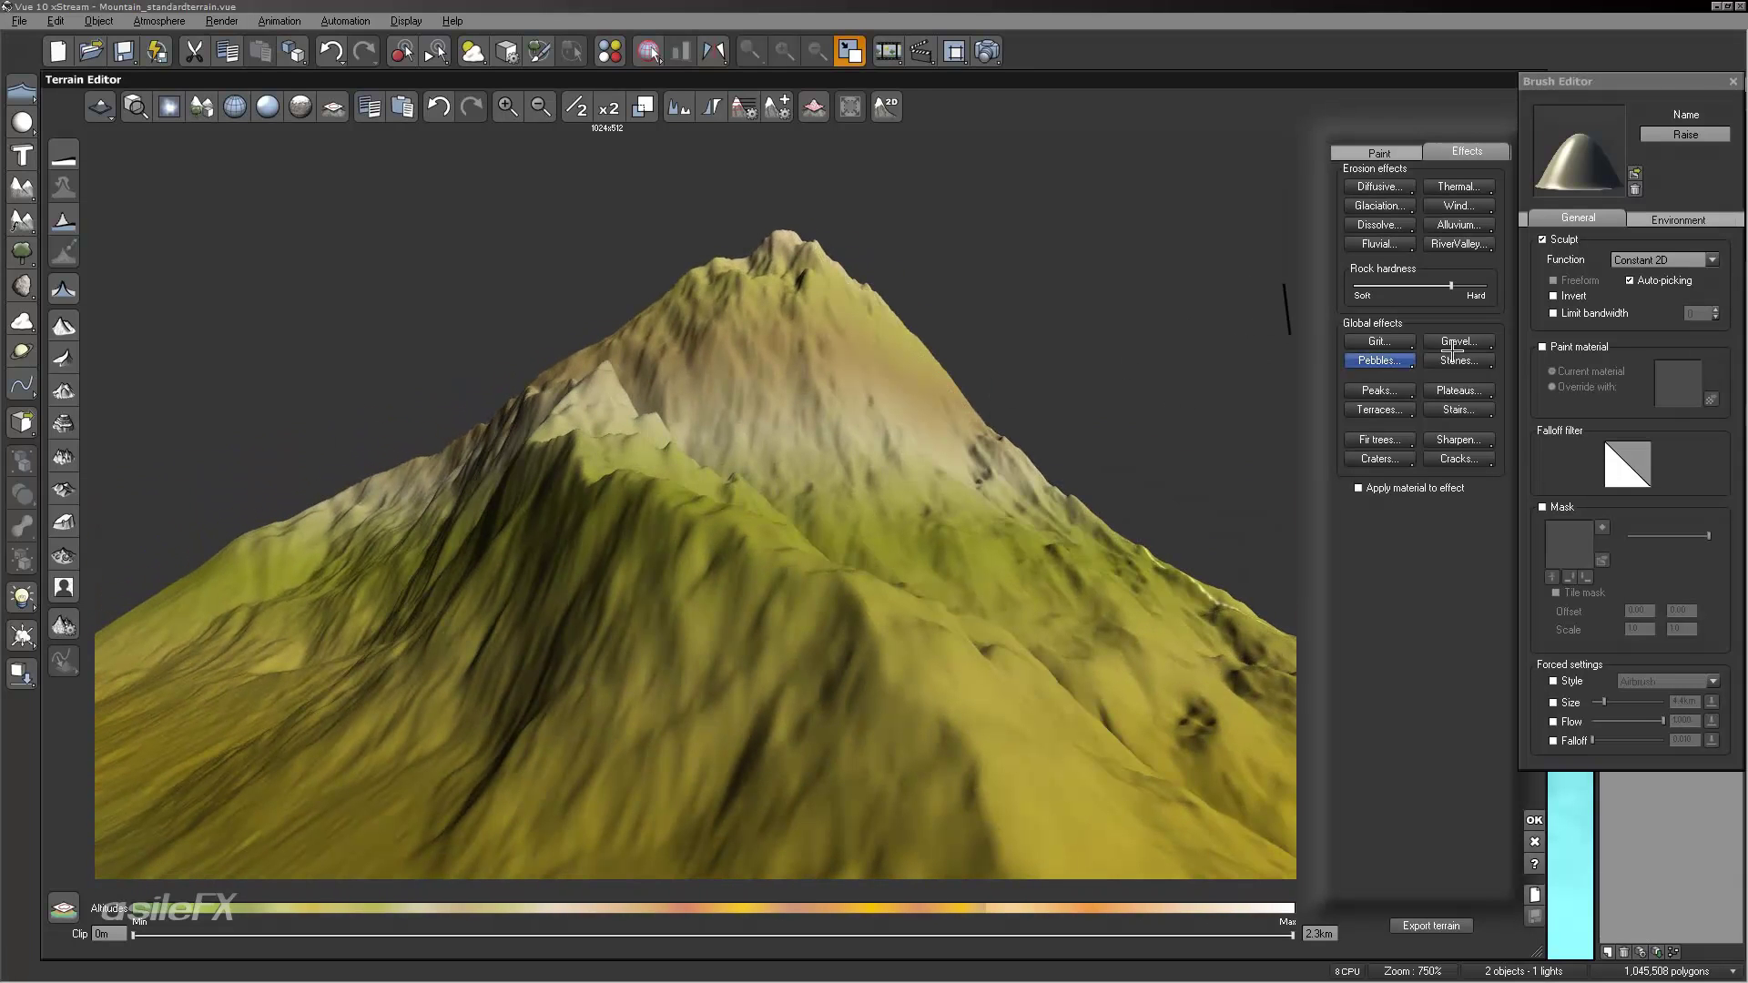
Step: Lower the rock hardness almost to Soft and apply the Alluvium erosion effect to the mountain again
left_click_drag(1415, 287, 1370, 287)
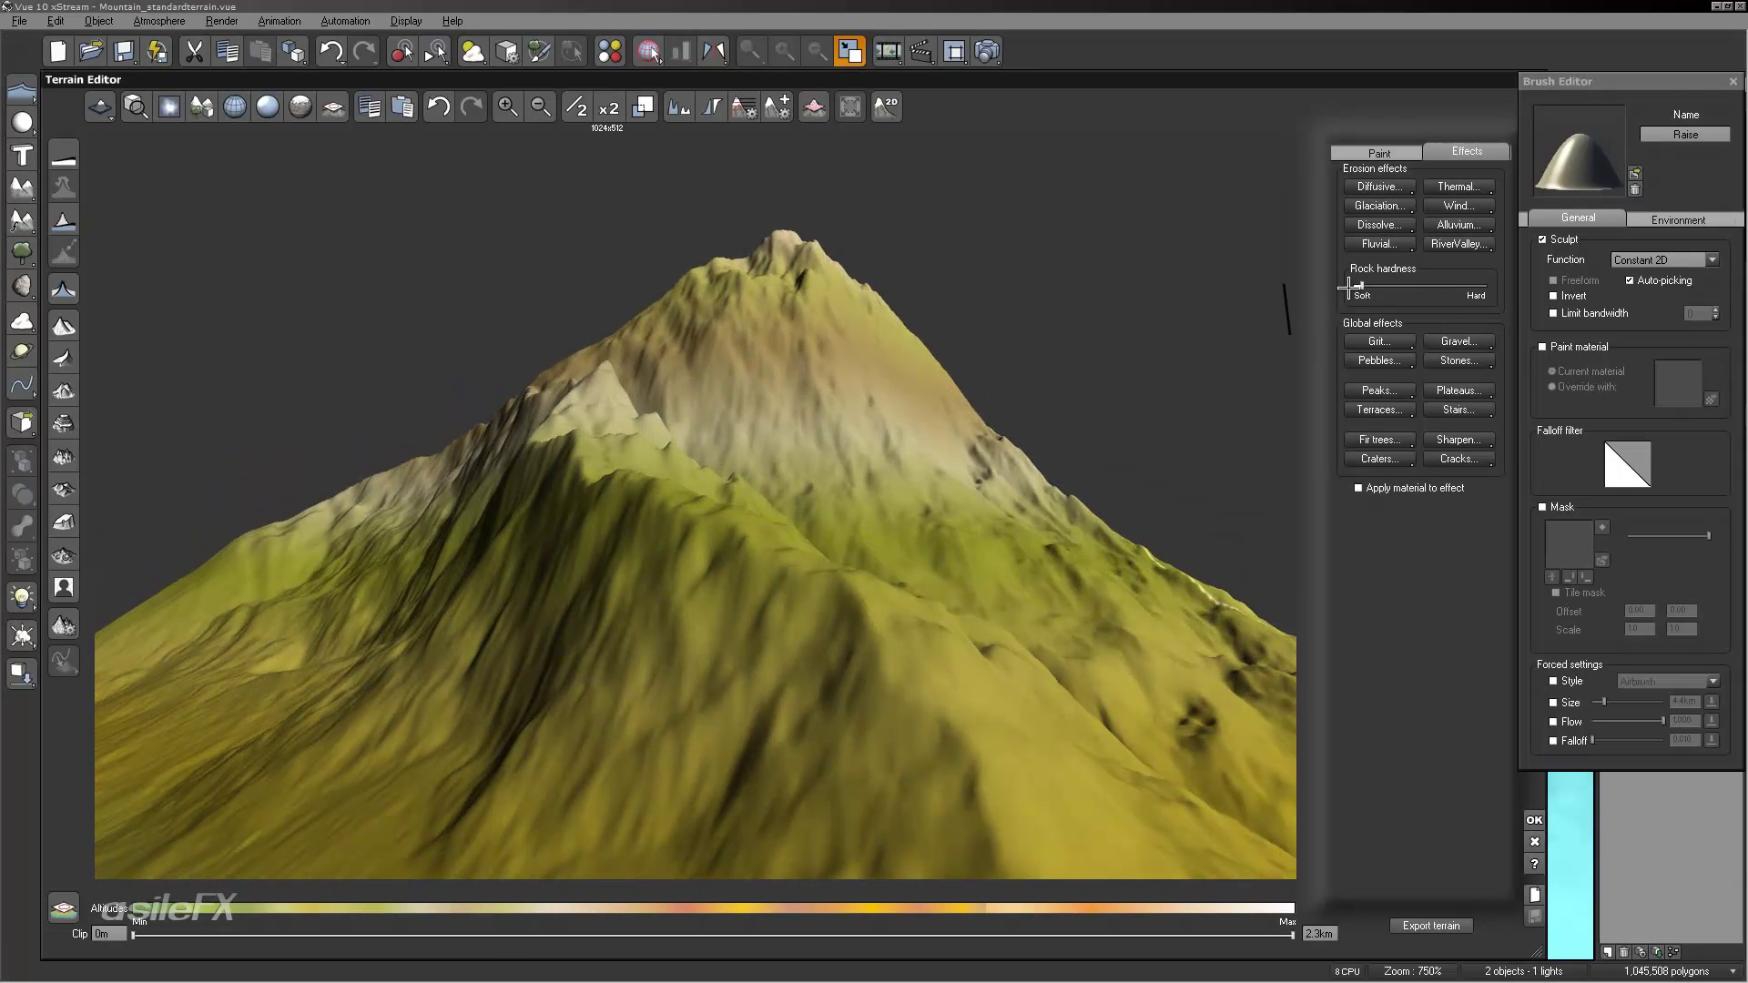
left_click(1449, 225)
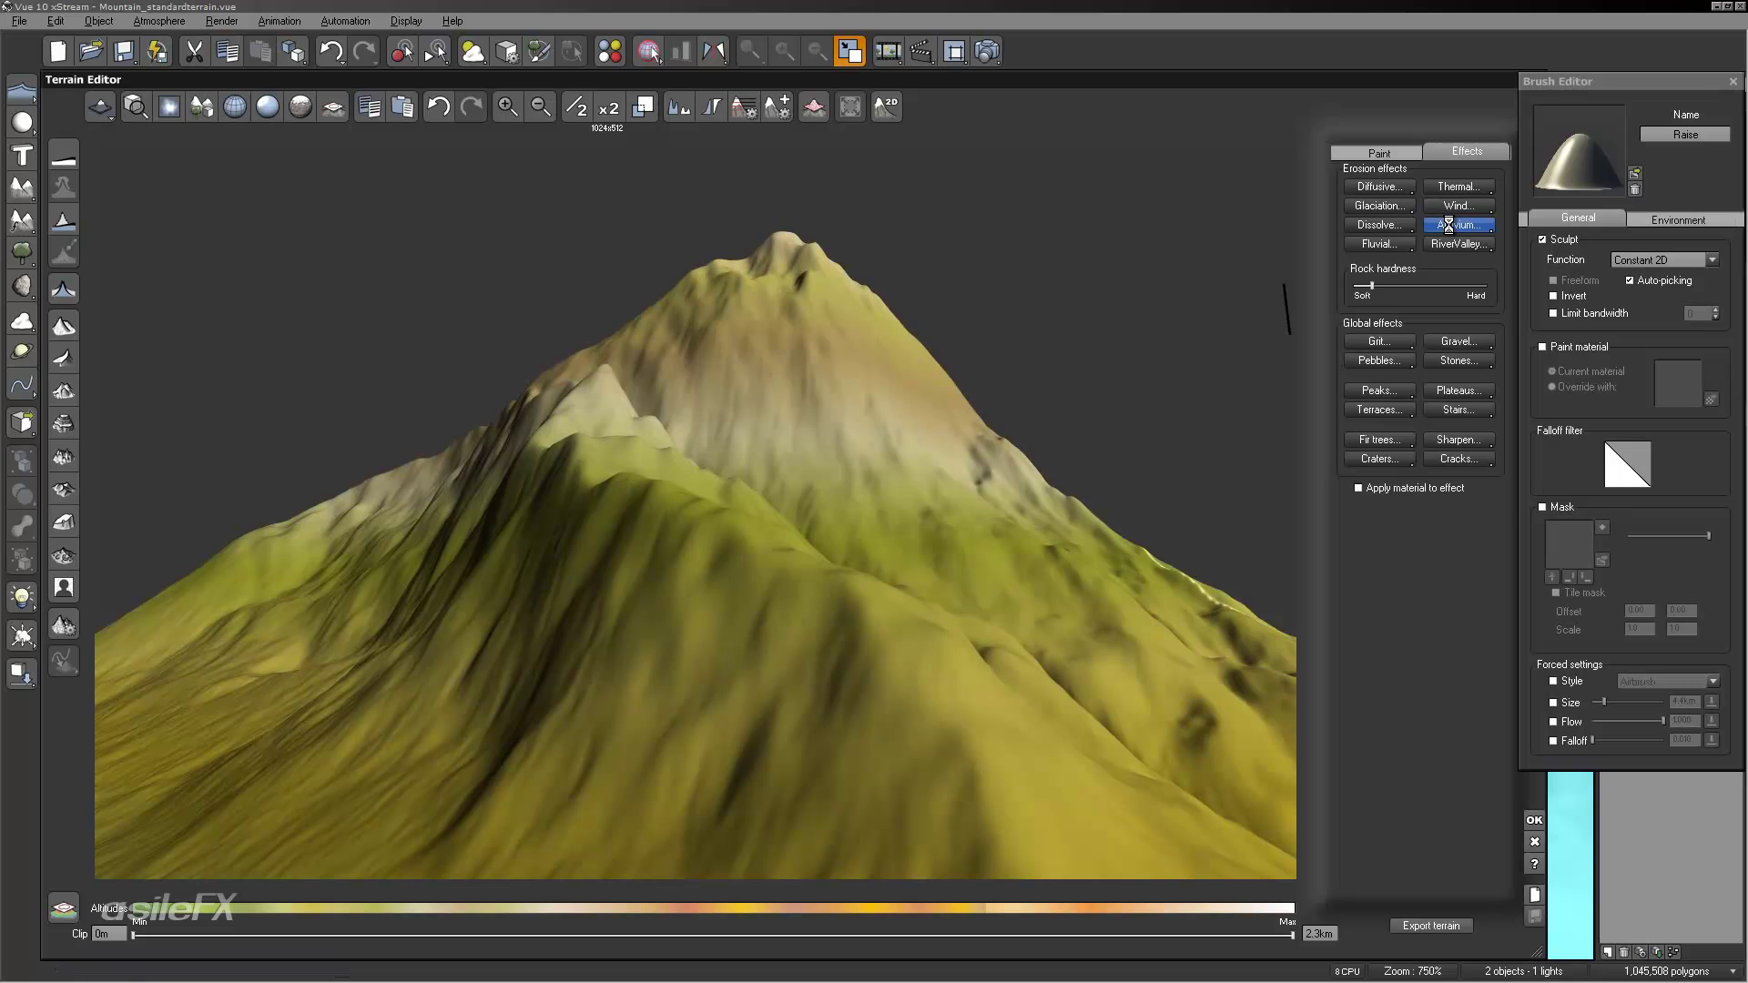
right_click_drag(708, 504, 469, 672)
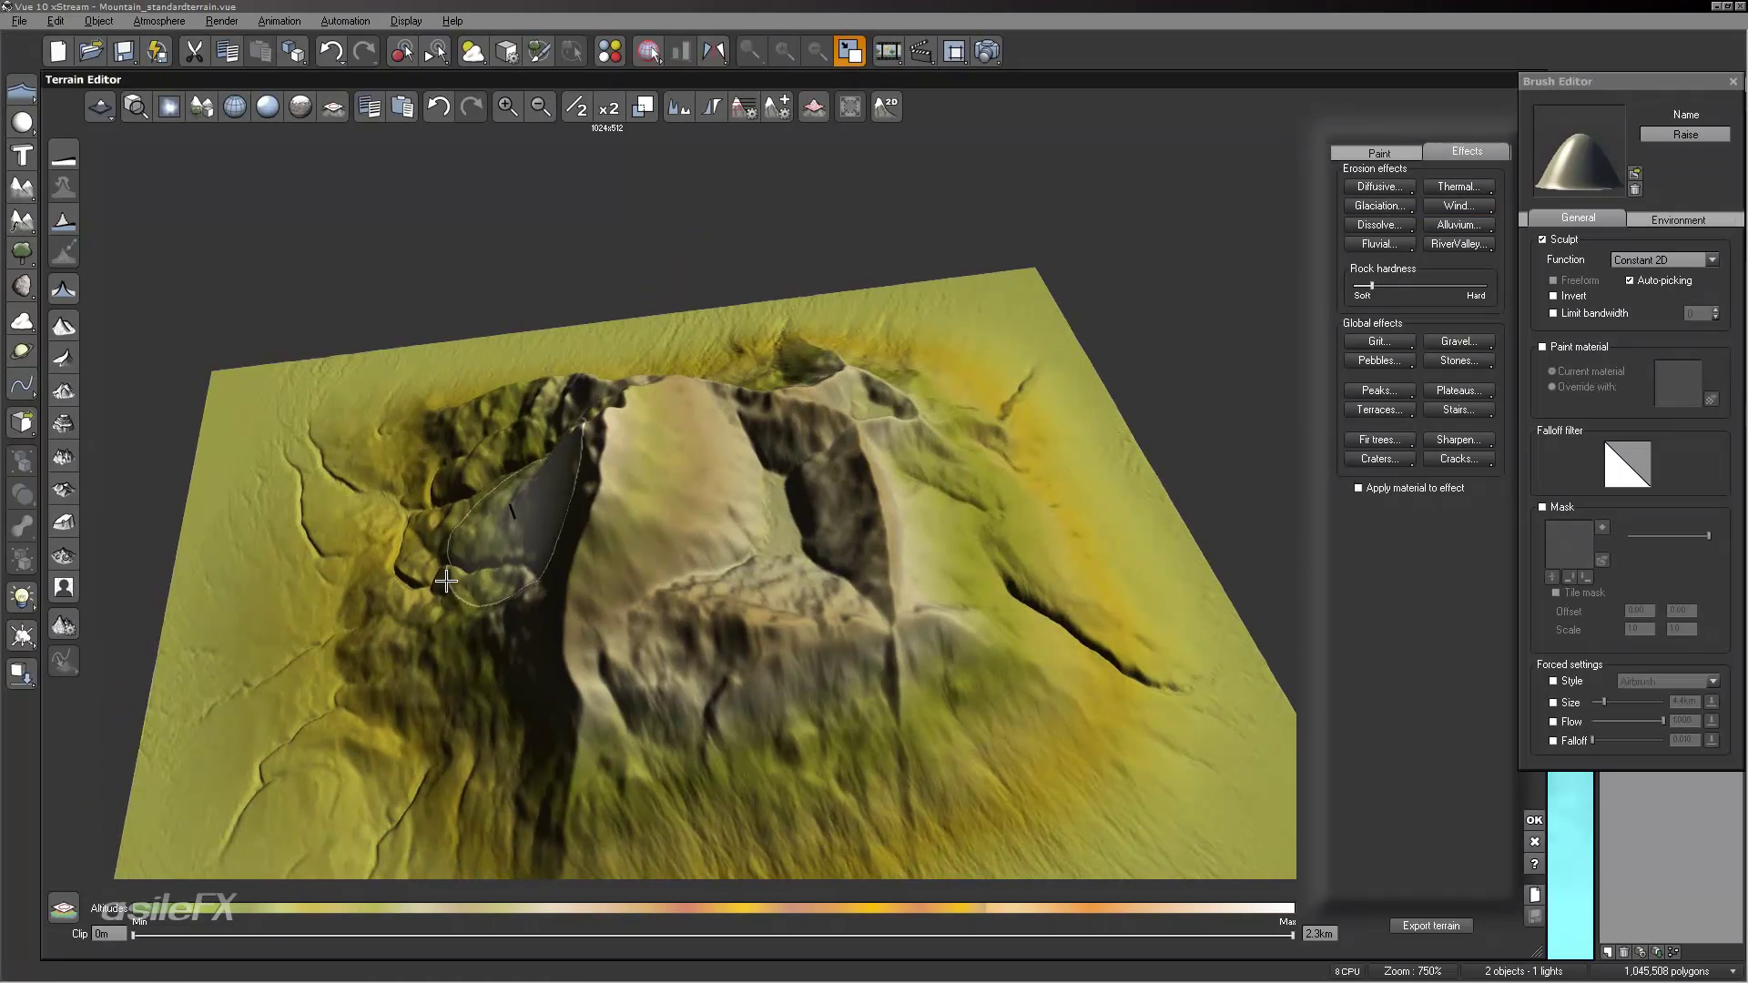
mouse_move(346, 438)
right_mouse_down()
mouse_move(585, 570)
mouse_move(527, 668)
mouse_move(547, 578)
right_mouse_up()
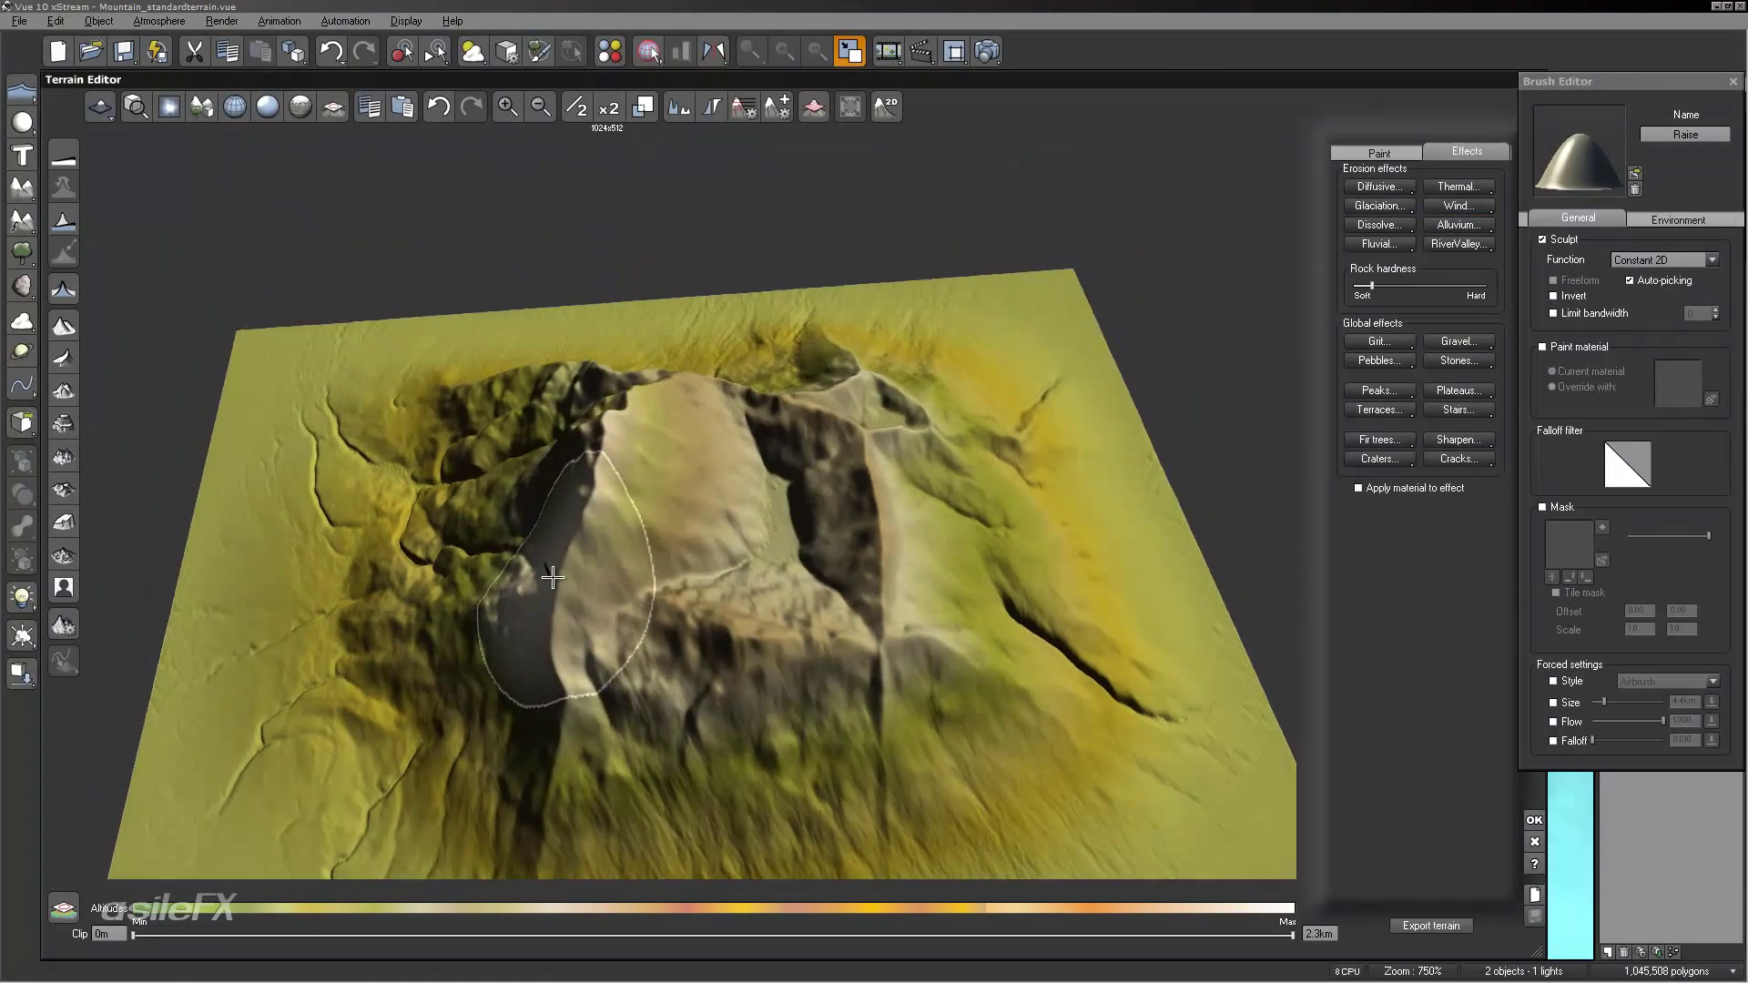
Step: Apply Alluvium erosion with an iteration count of 6 and check the eroded slopes from another side
left_click(1440, 226)
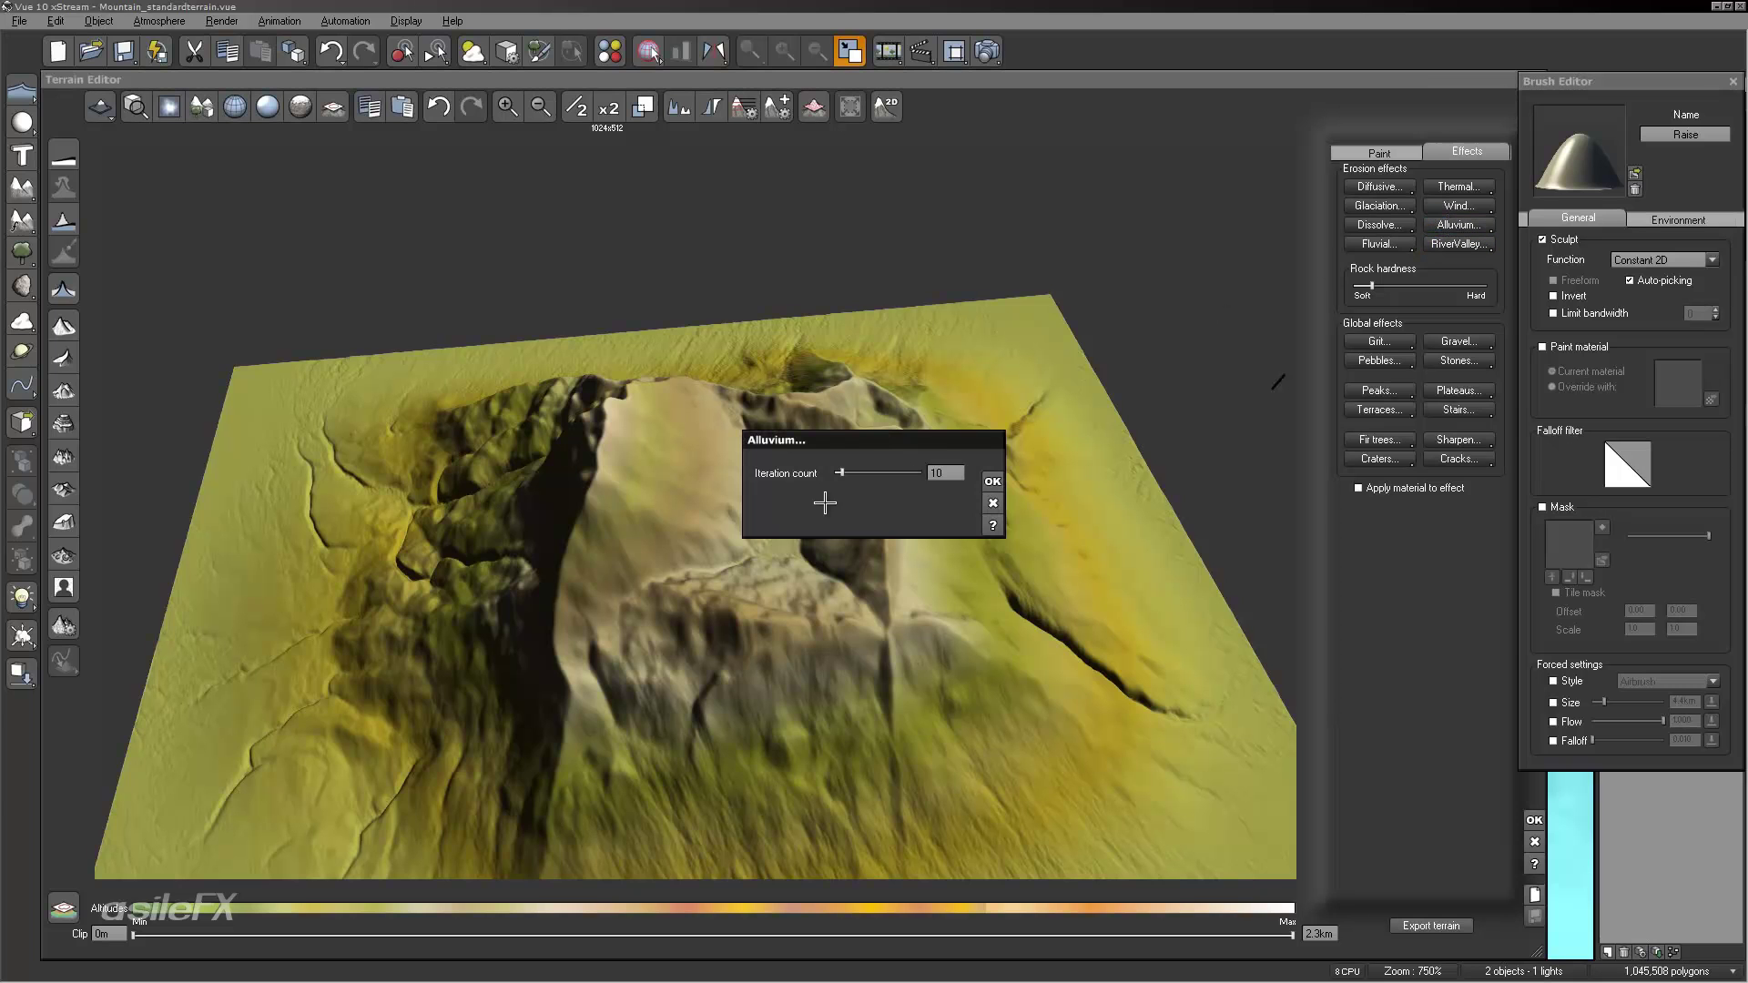
double_click(934, 472)
type("6")
left_click(993, 481)
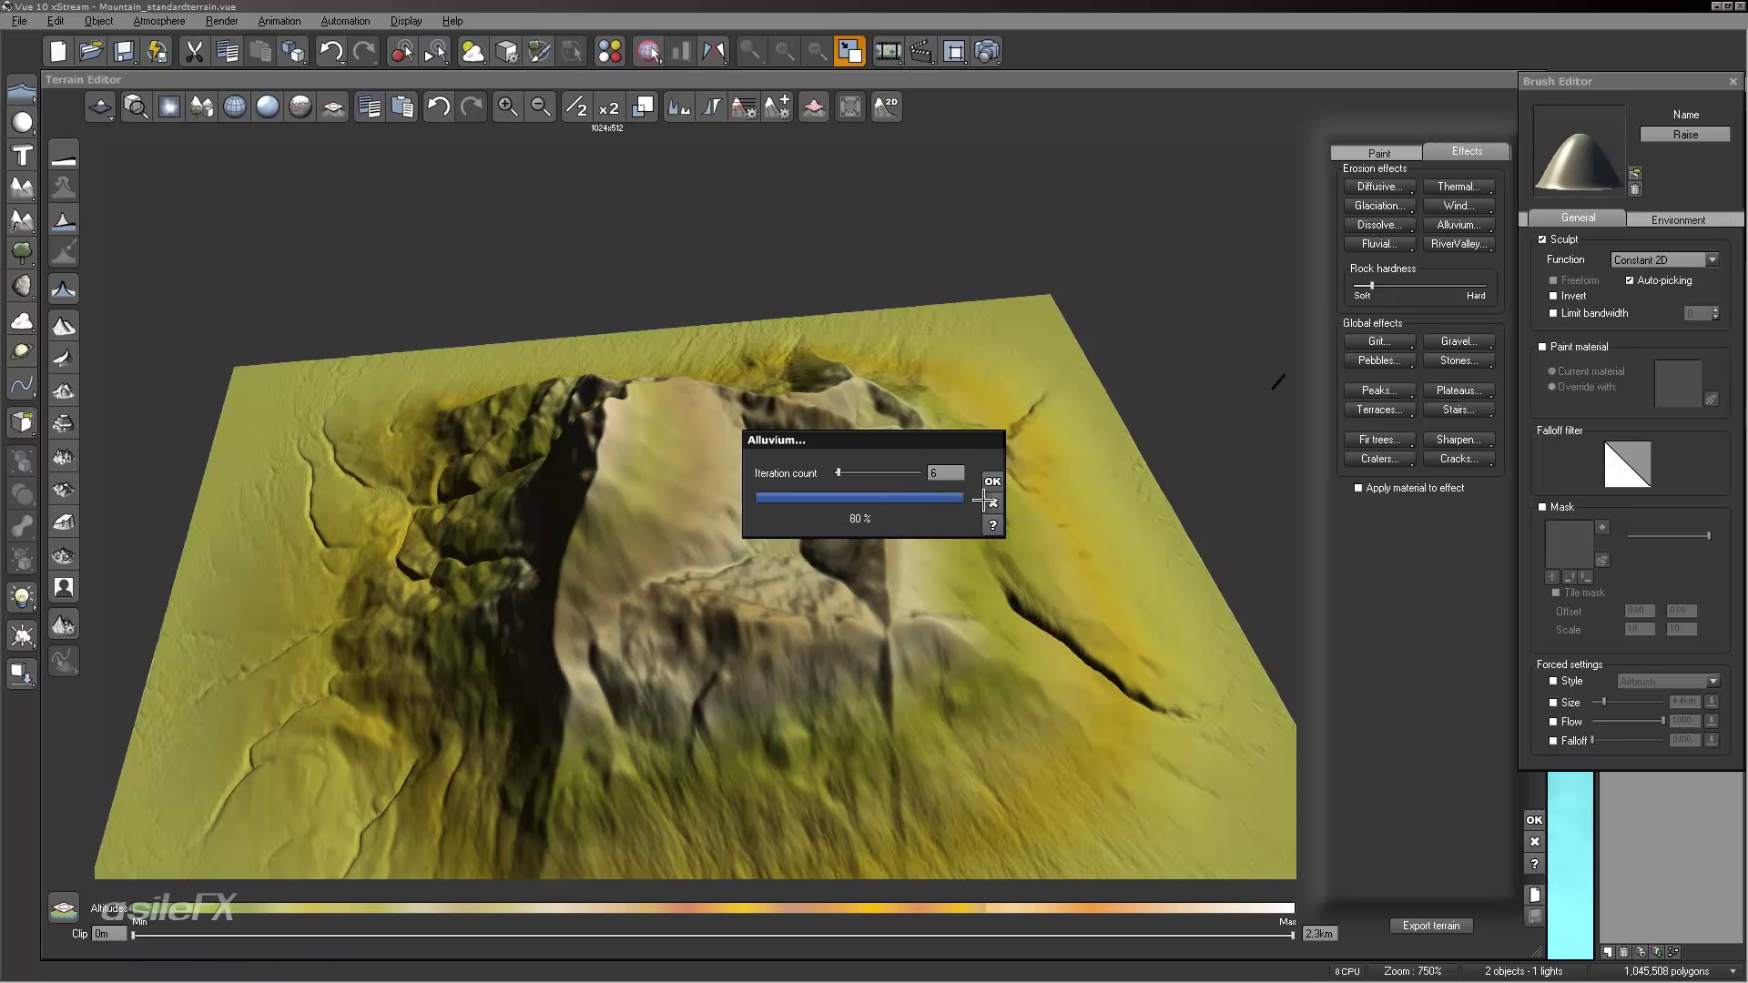
right_click_drag(718, 636, 1092, 695)
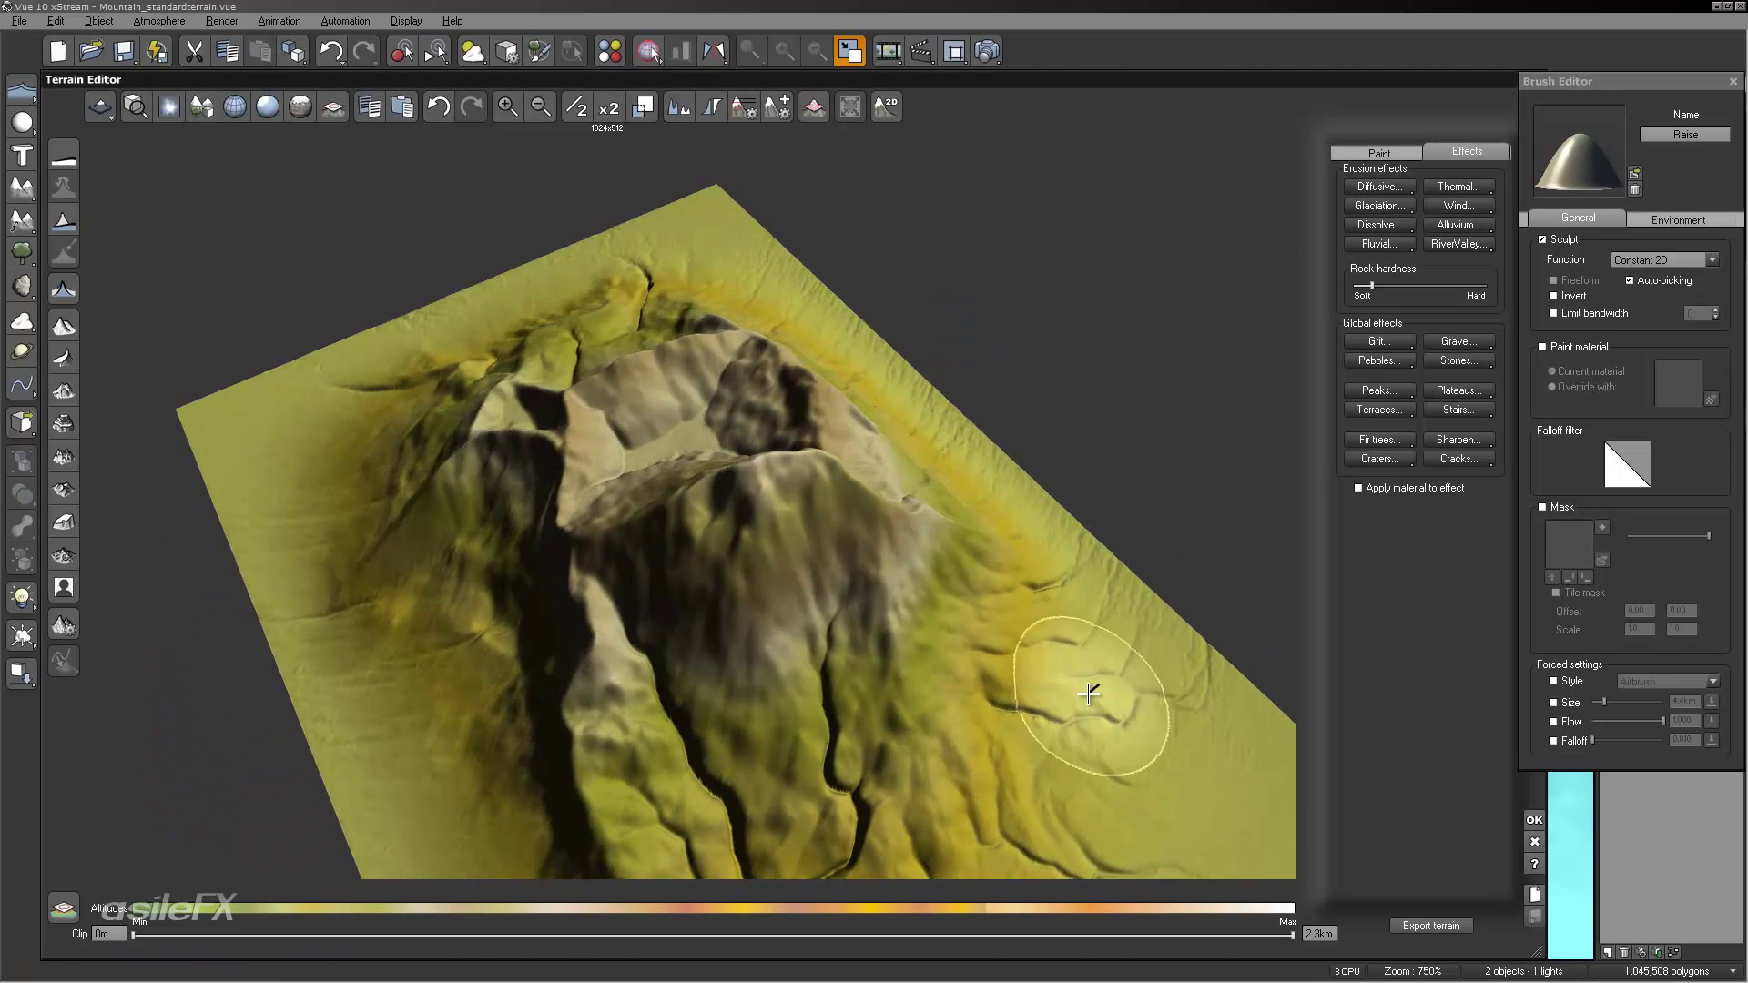
Step: Try Fluvial erosion and the Sharpen effect on the mountain, and leave the terrain editor without keeping the edits
left_click(1398, 236)
right_click_drag(1093, 355, 999, 246)
right_click_drag(1001, 418, 911, 420)
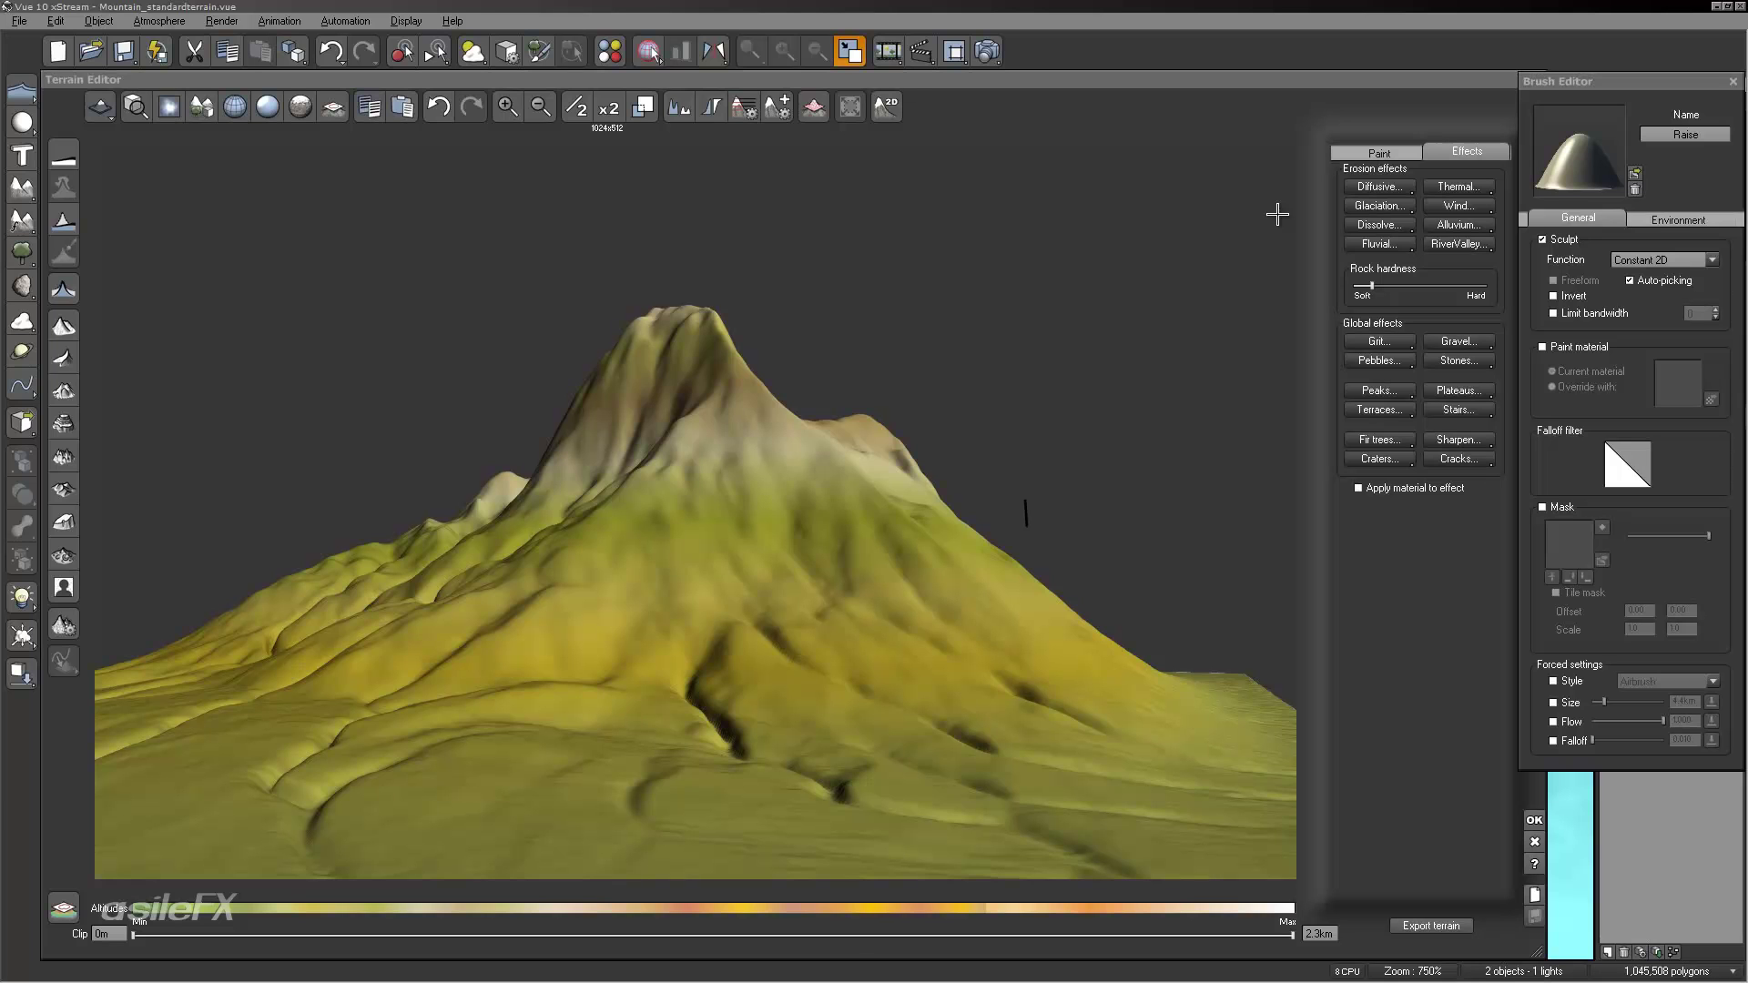
left_click(1471, 437)
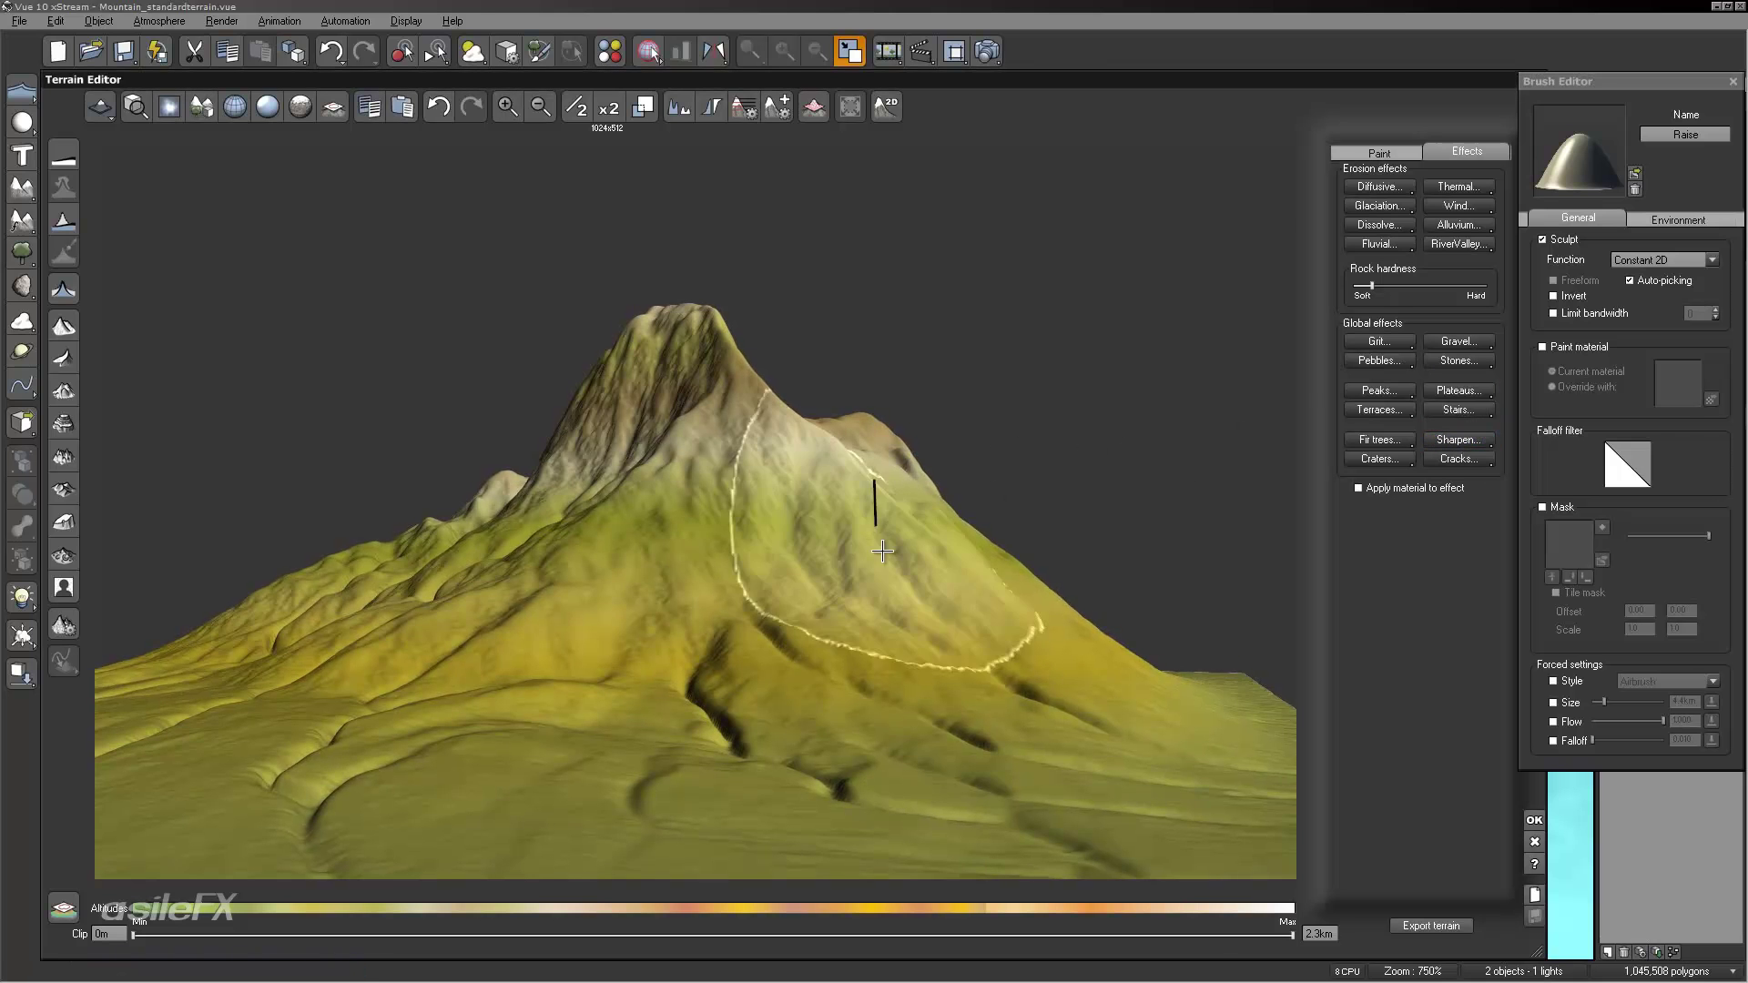
mouse_move(986, 544)
right_mouse_down()
mouse_move(901, 553)
mouse_move(1171, 485)
right_mouse_up()
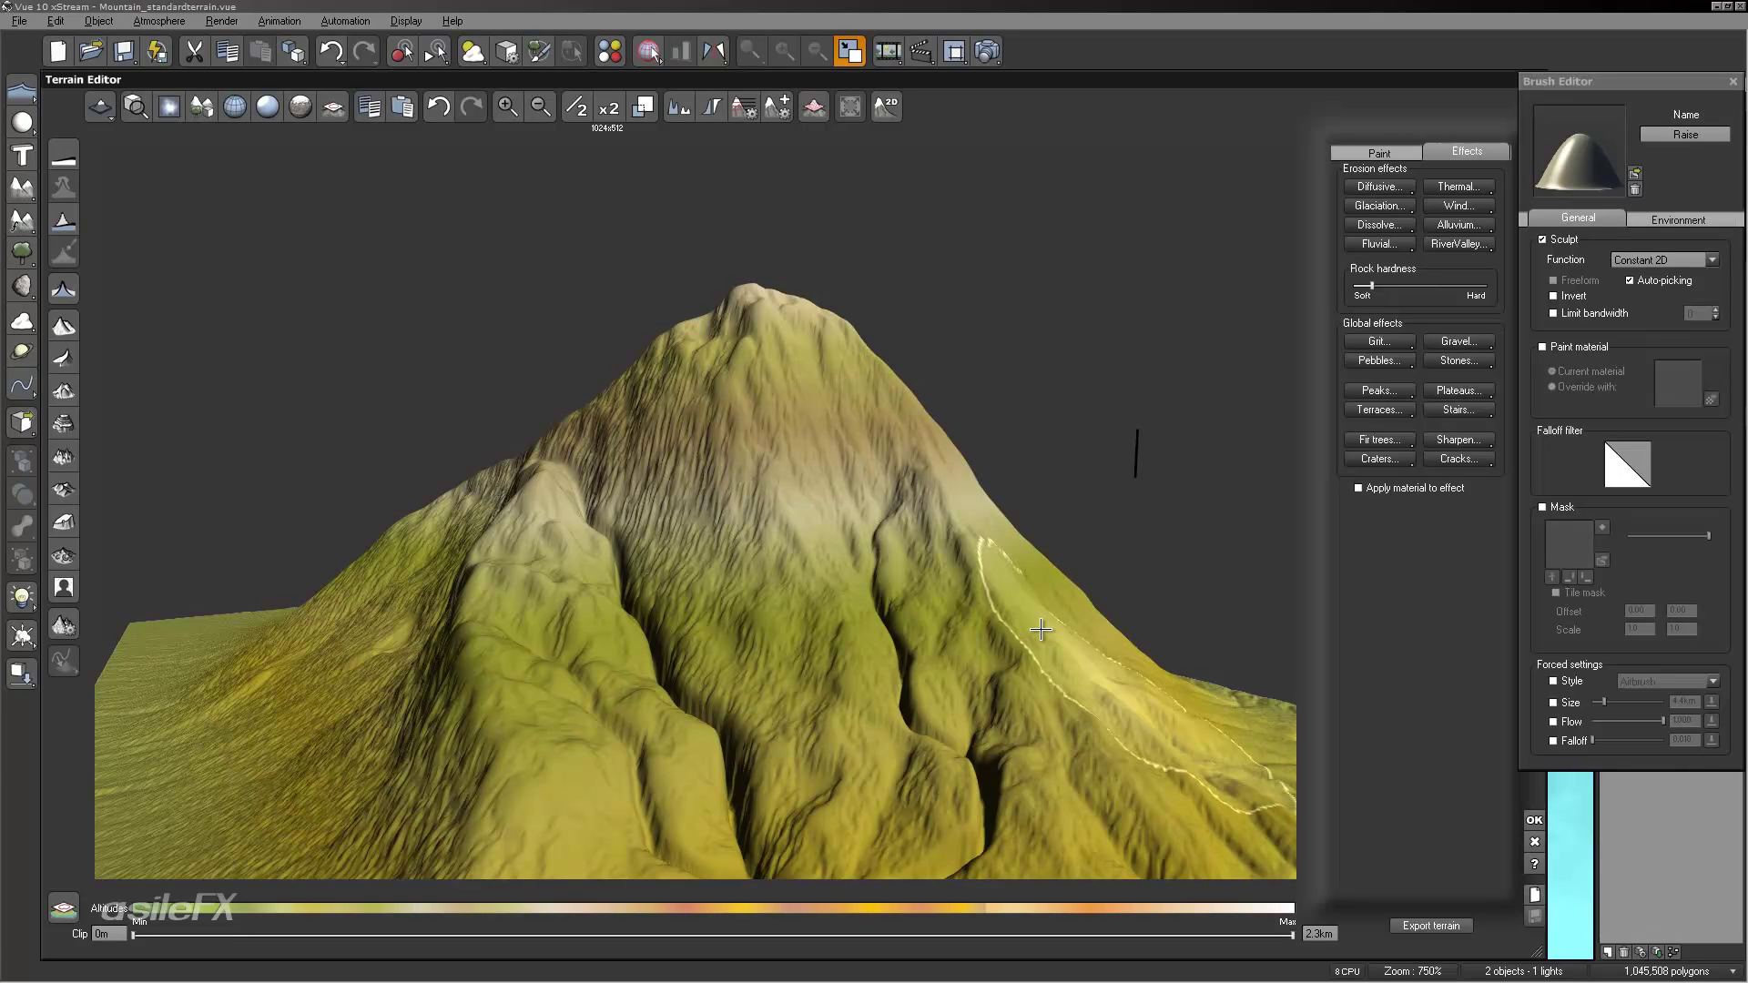
right_click_drag(1040, 630, 1081, 565)
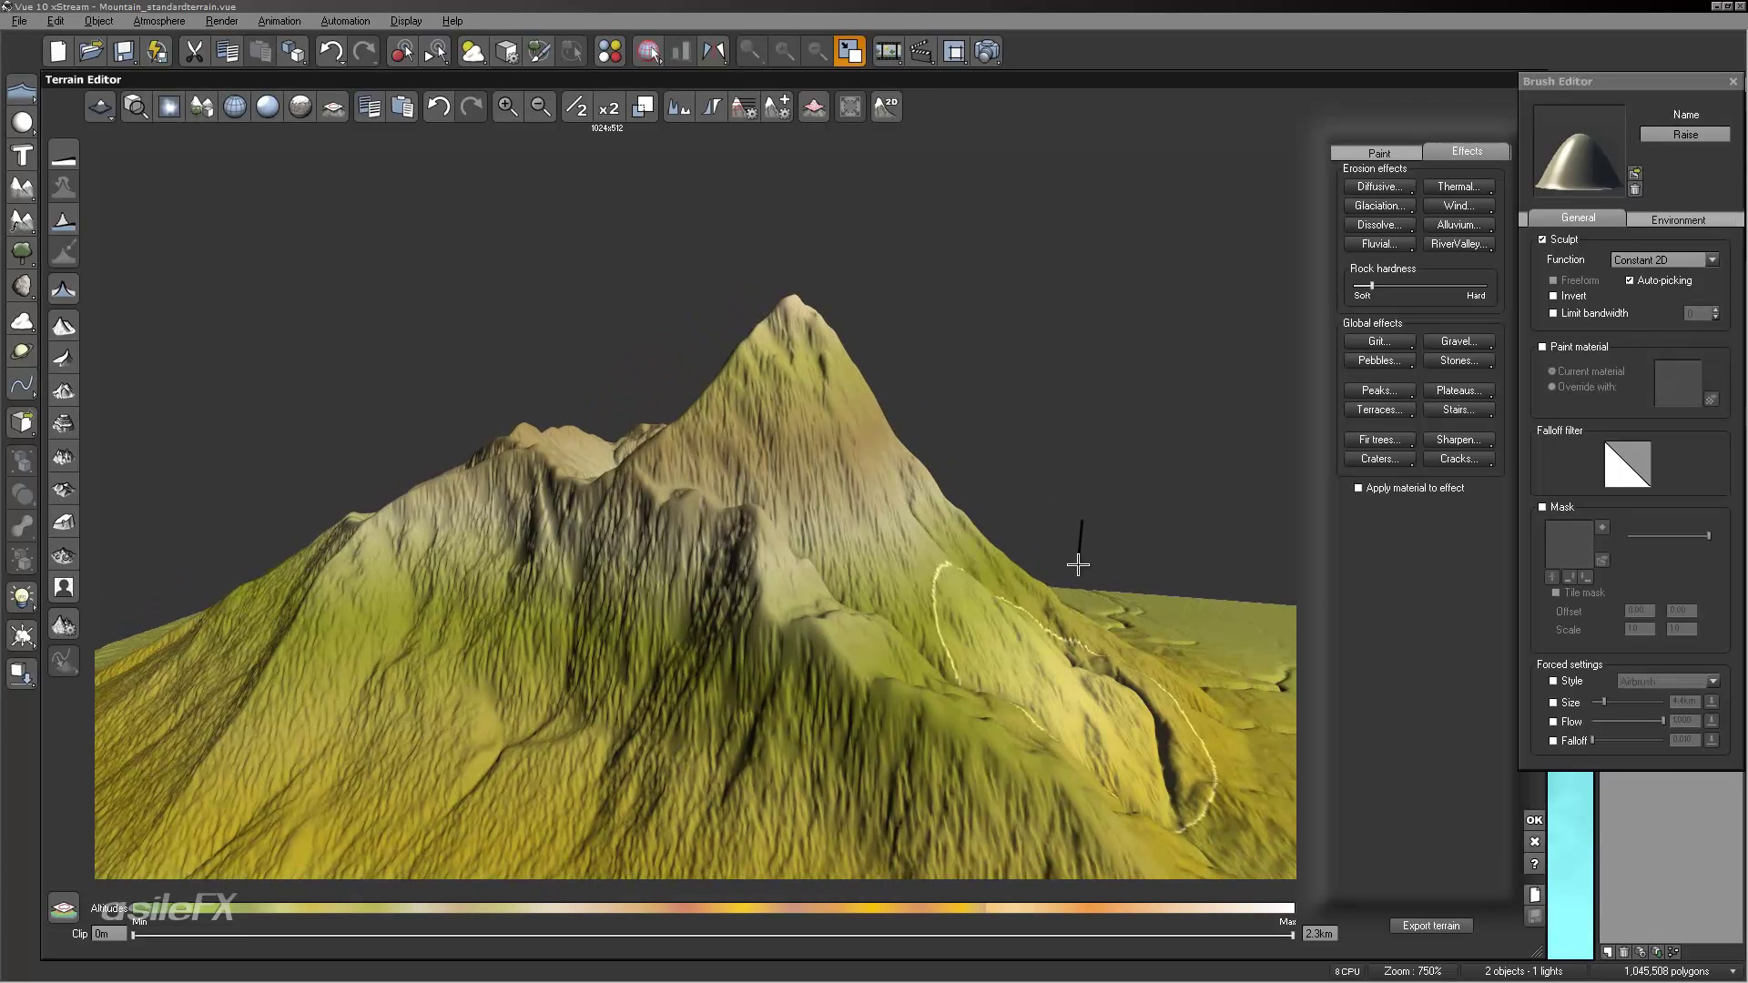
right_click_drag(1079, 565, 1157, 648)
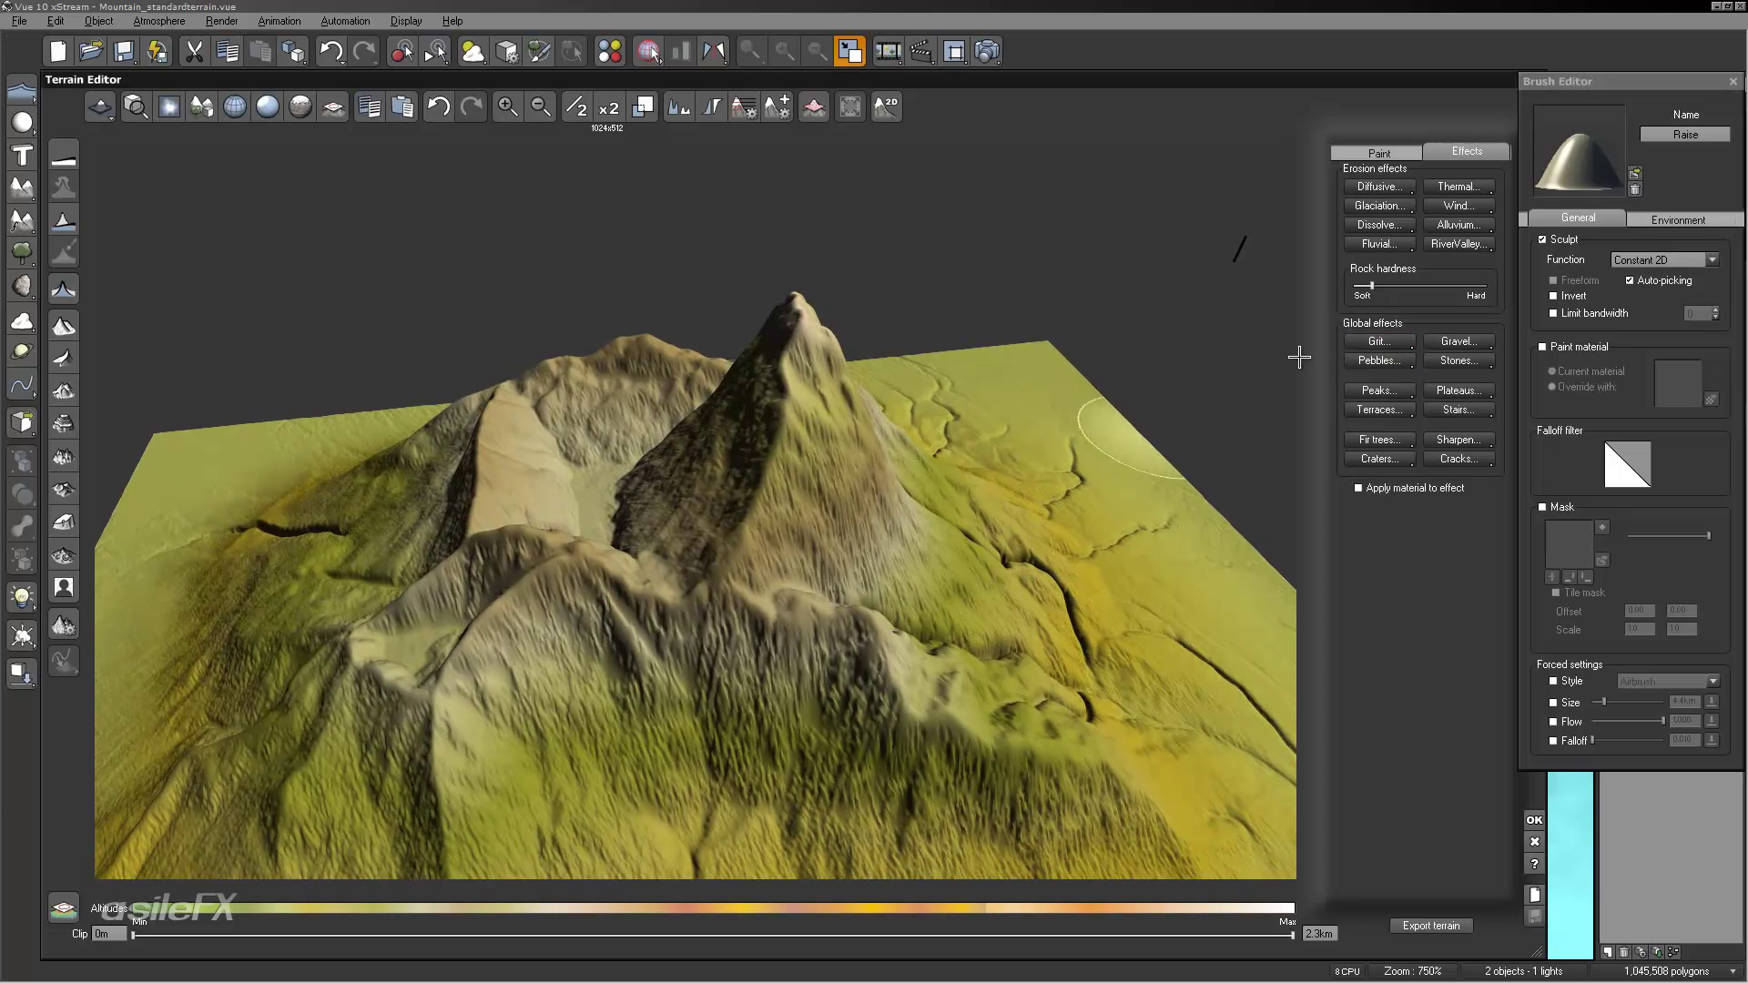
left_click(1534, 843)
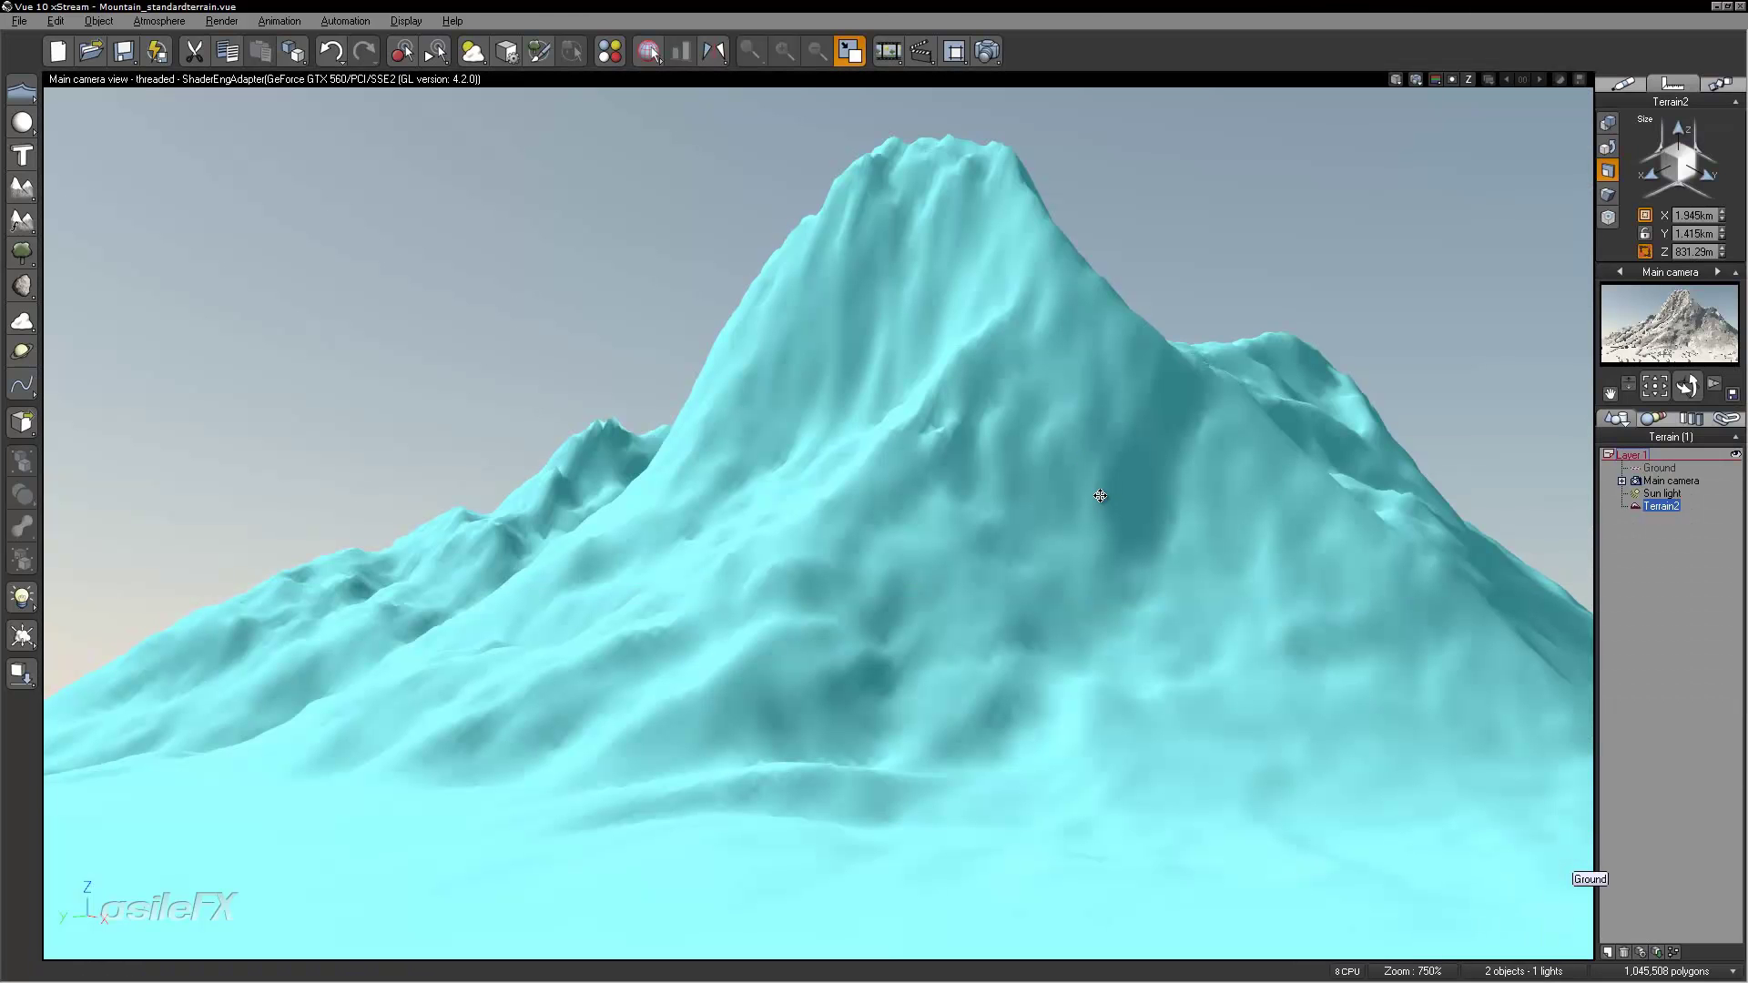
Step: Reopen the mountain in the terrain editor, examine its slopes, and view the snapshots available for reverting the scene
double_click(1101, 465)
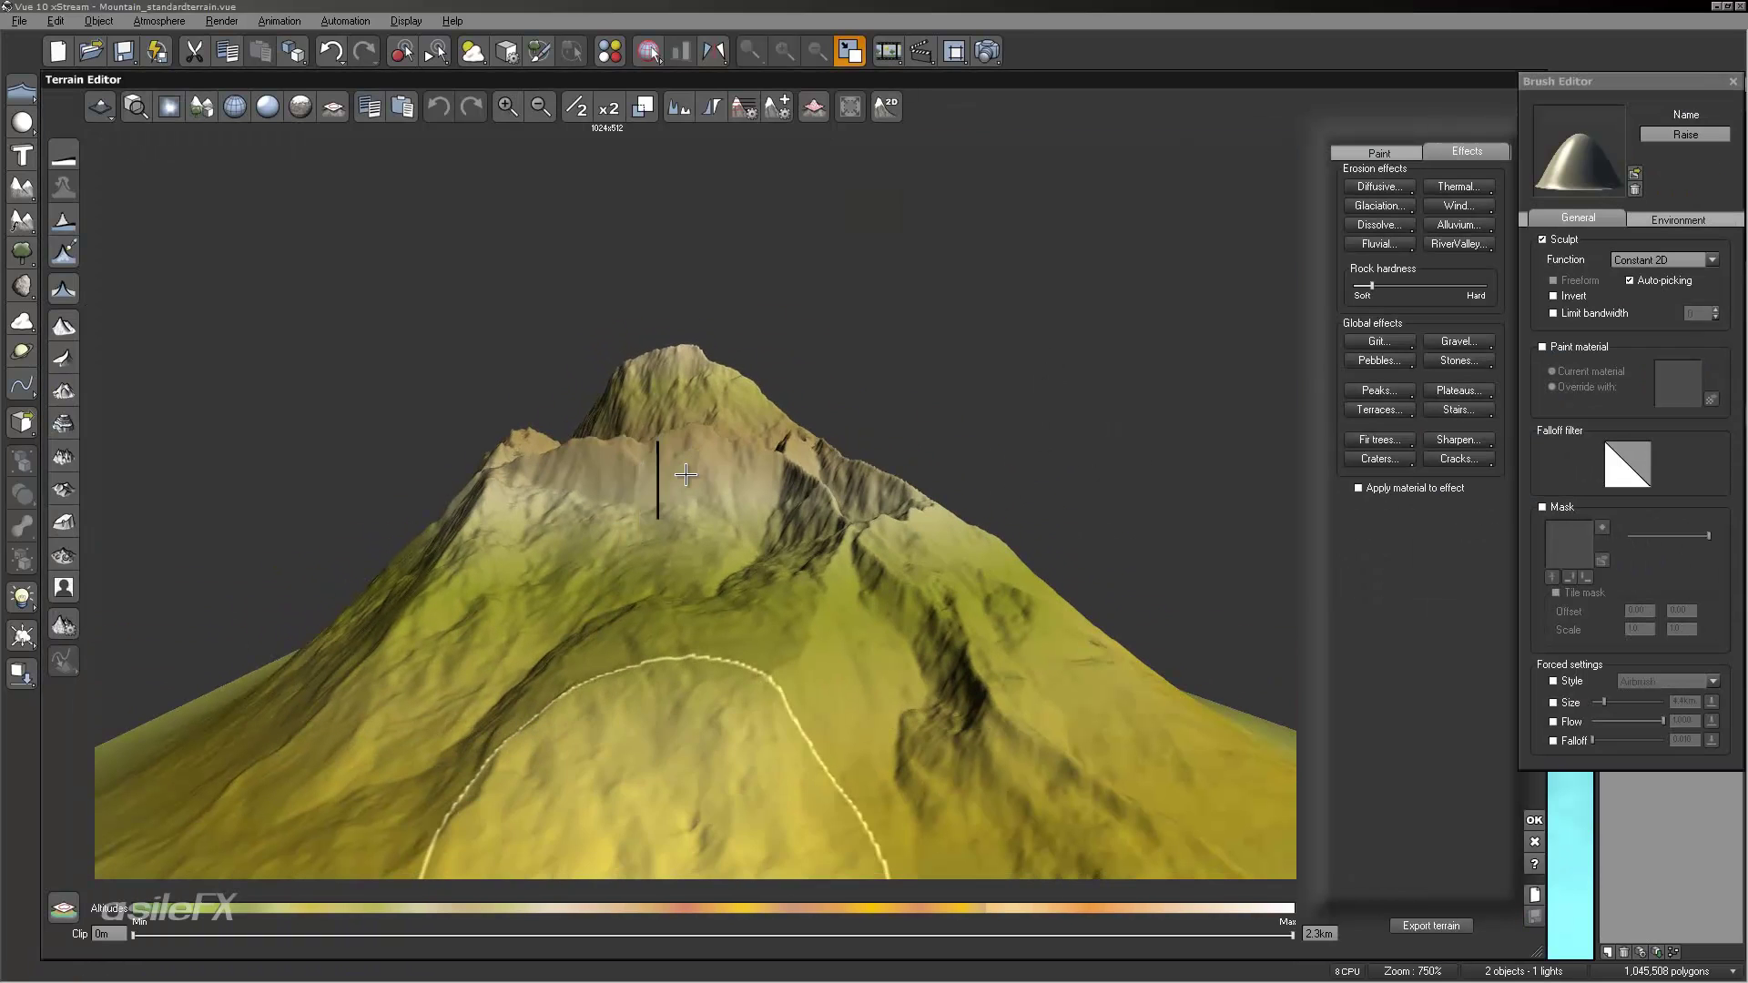
left_click(1534, 820)
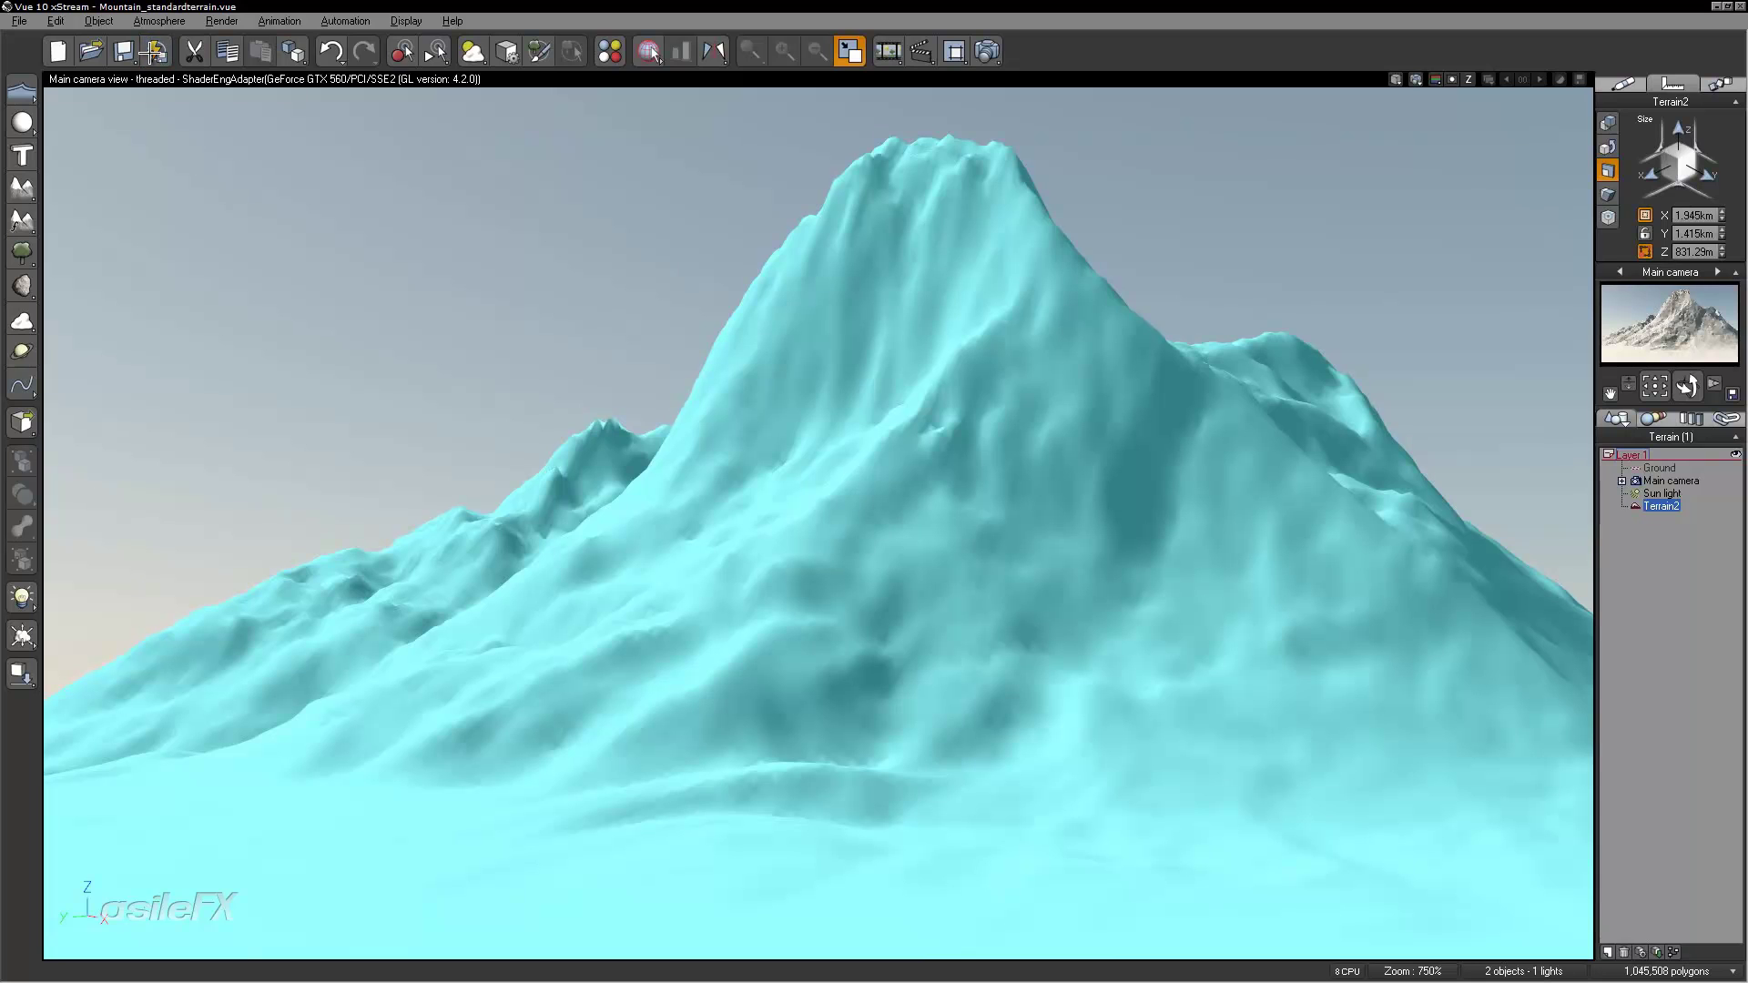
double_click(1082, 251)
right_click_drag(935, 529, 1011, 480)
scroll(1012, 480, "up", 3)
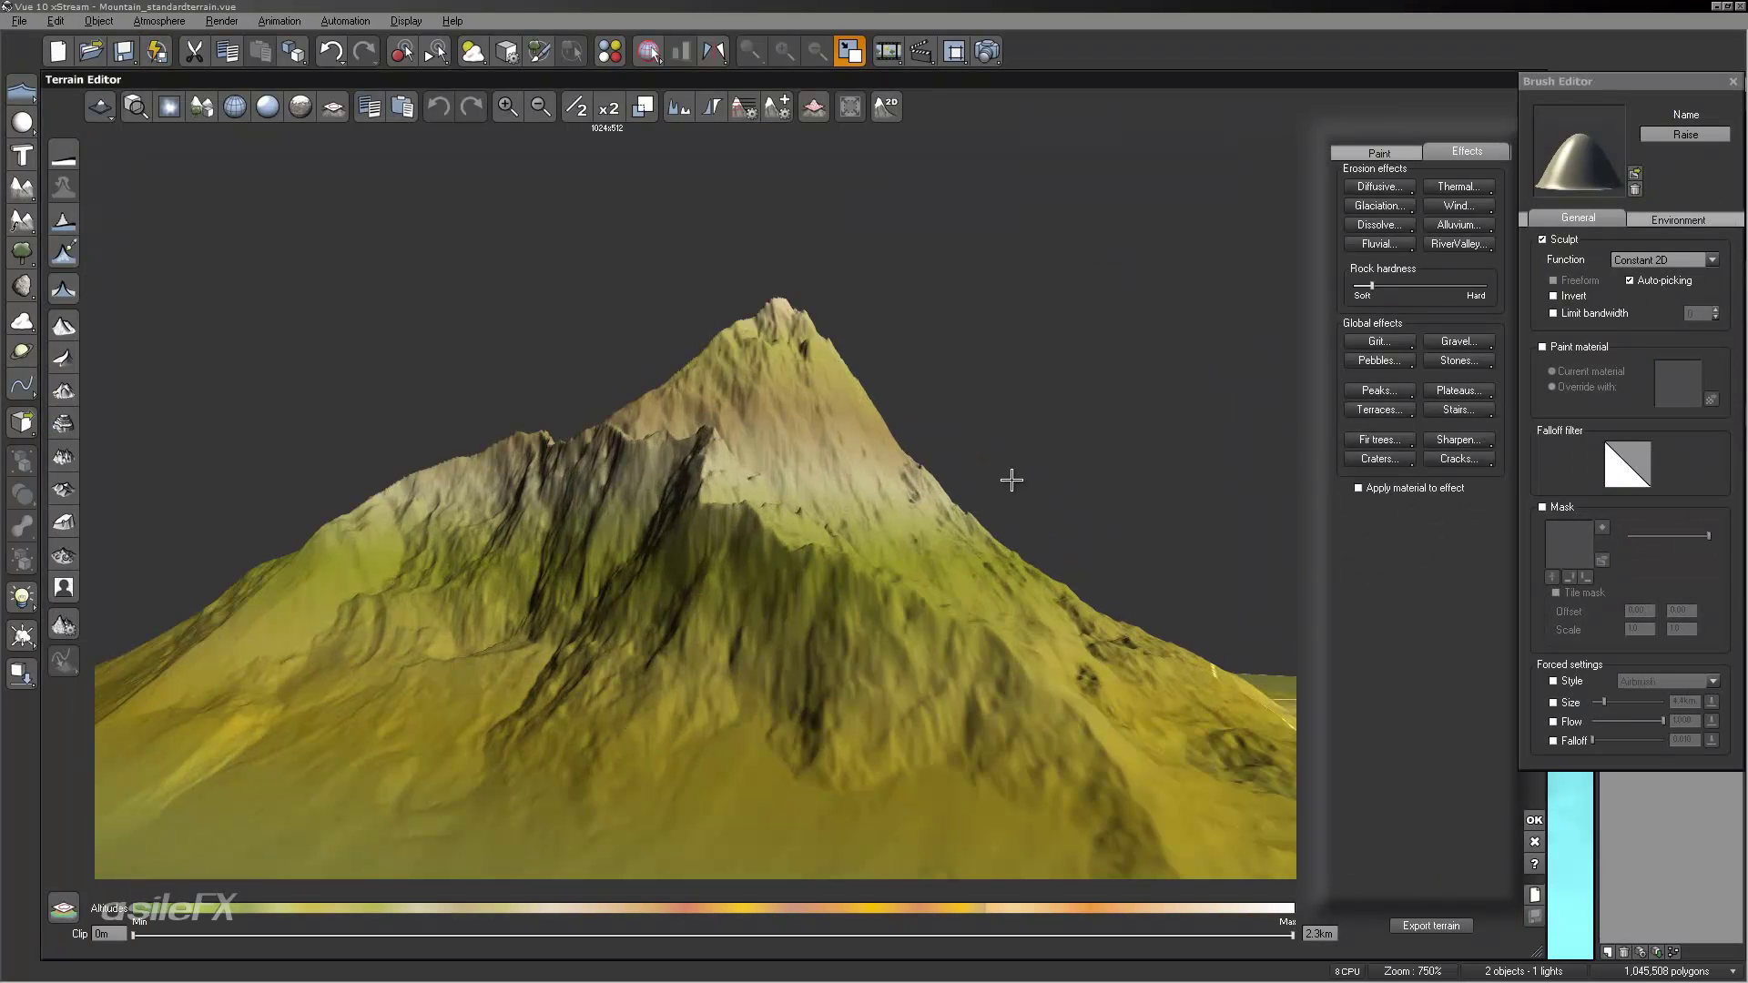
left_click(18, 20)
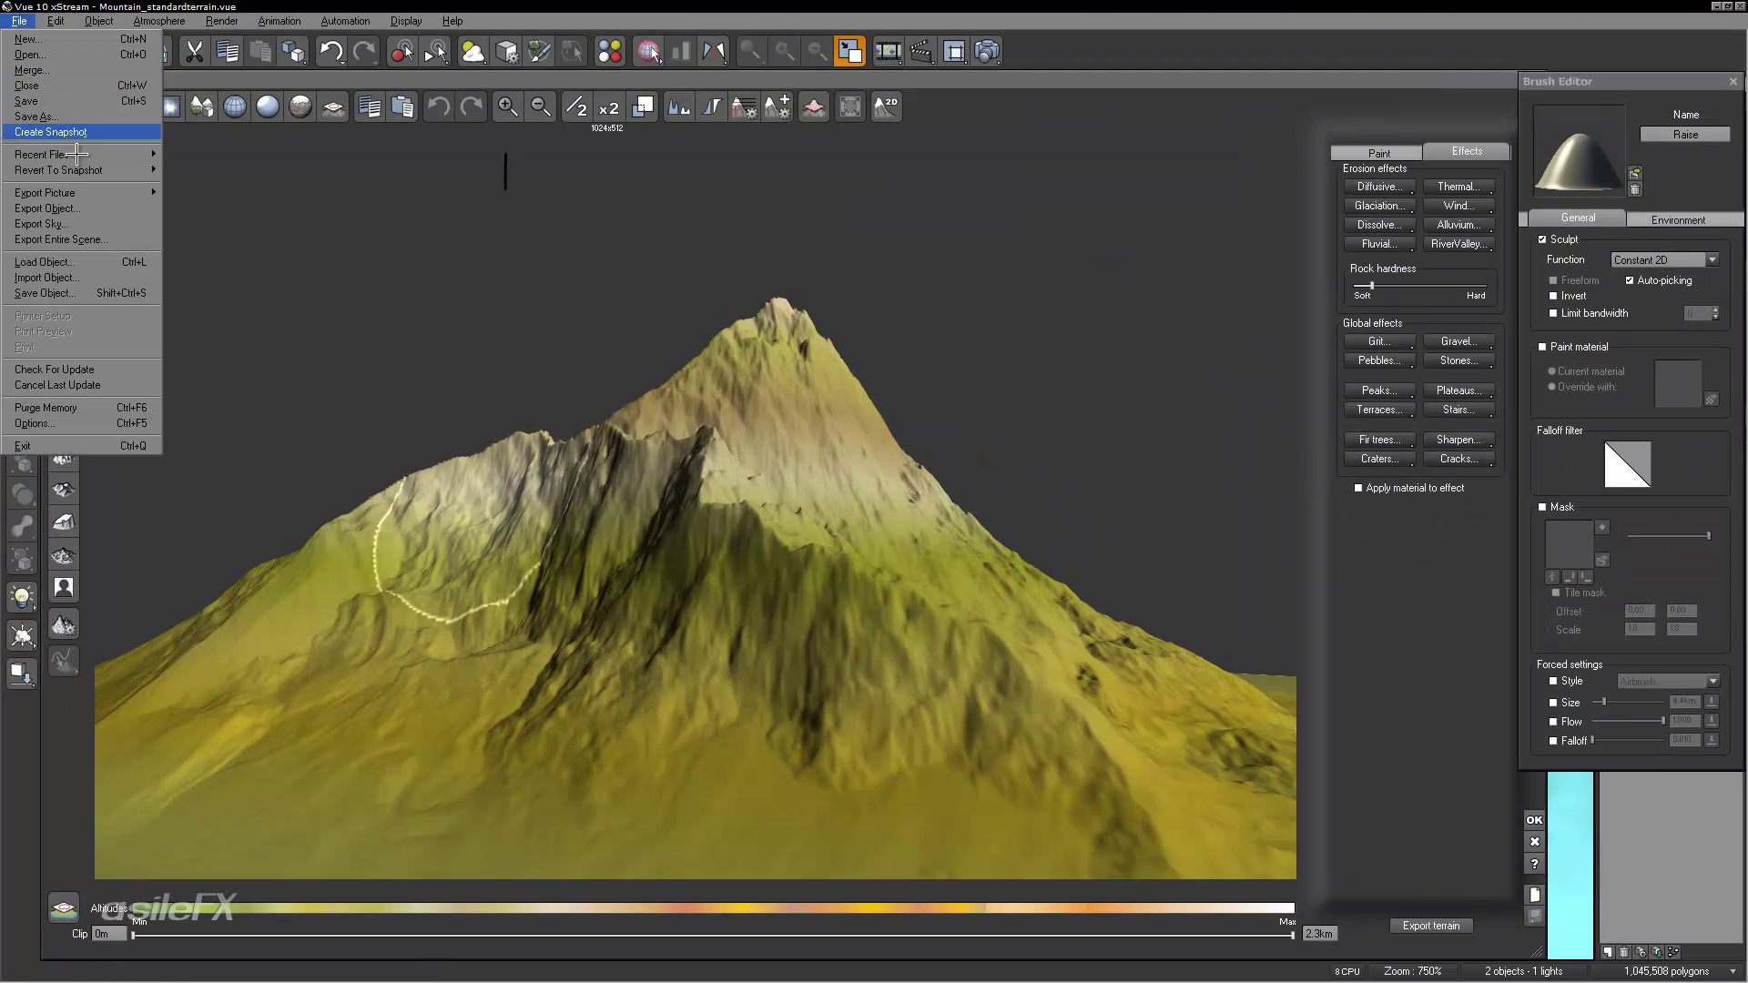
mouse_move(82, 169)
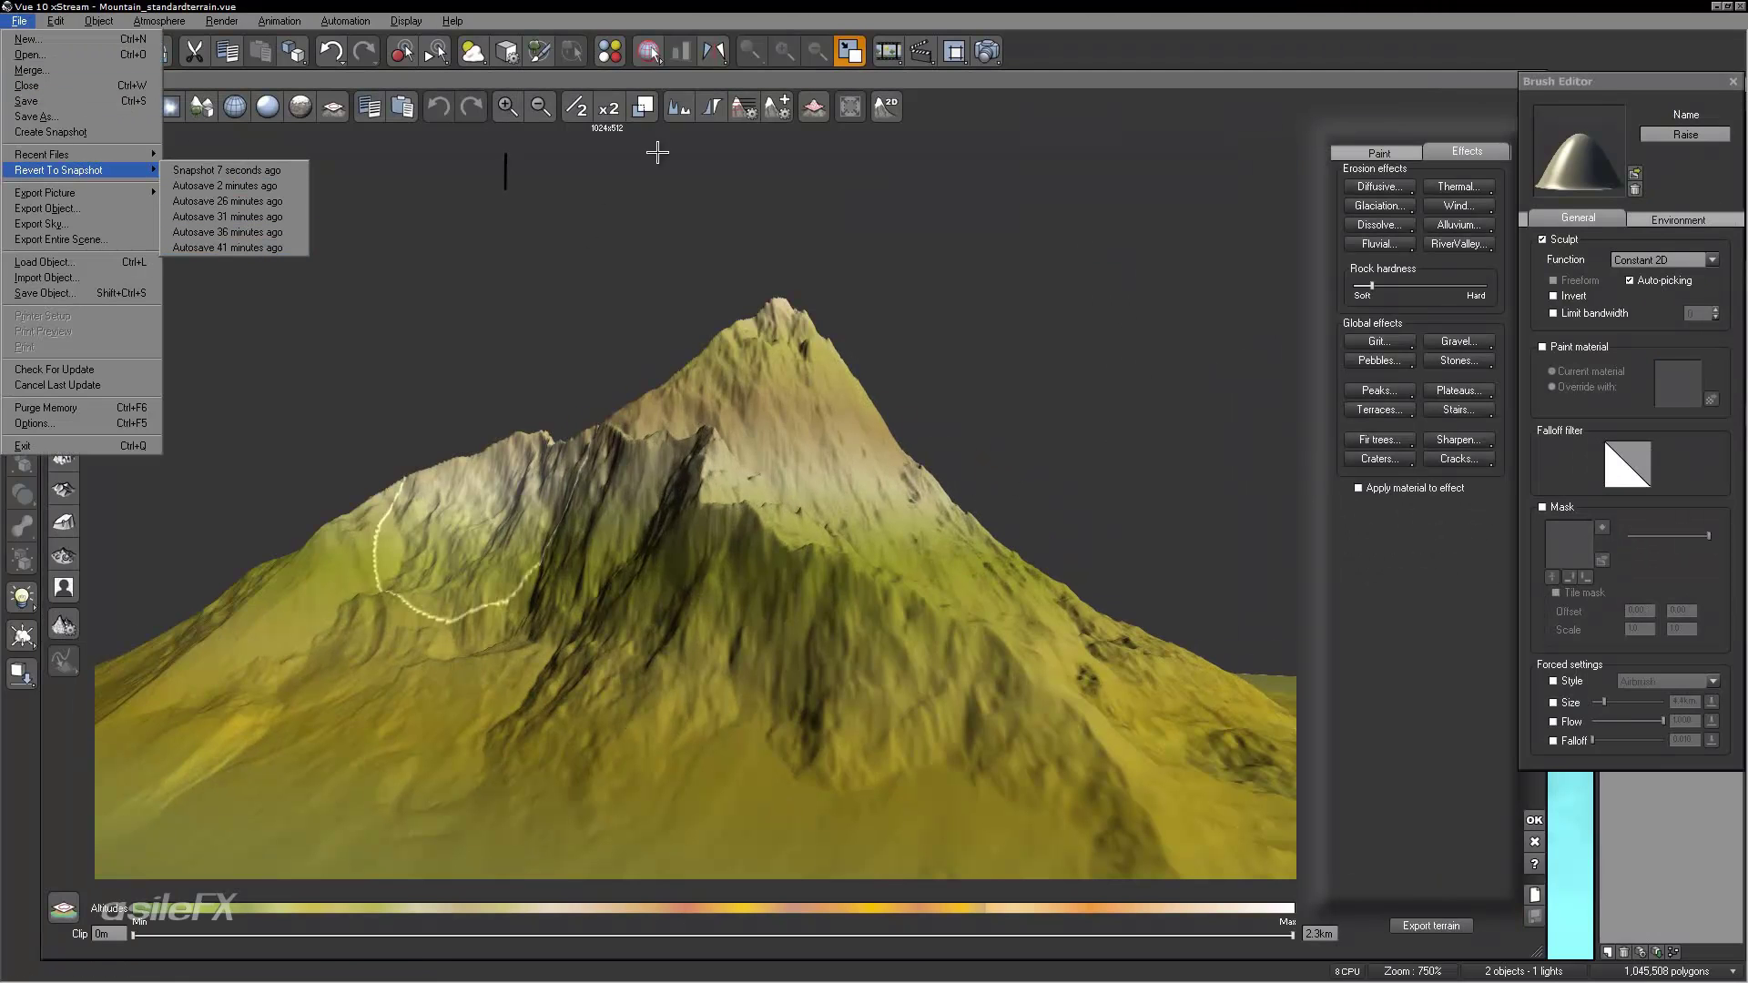
left_click(882, 80)
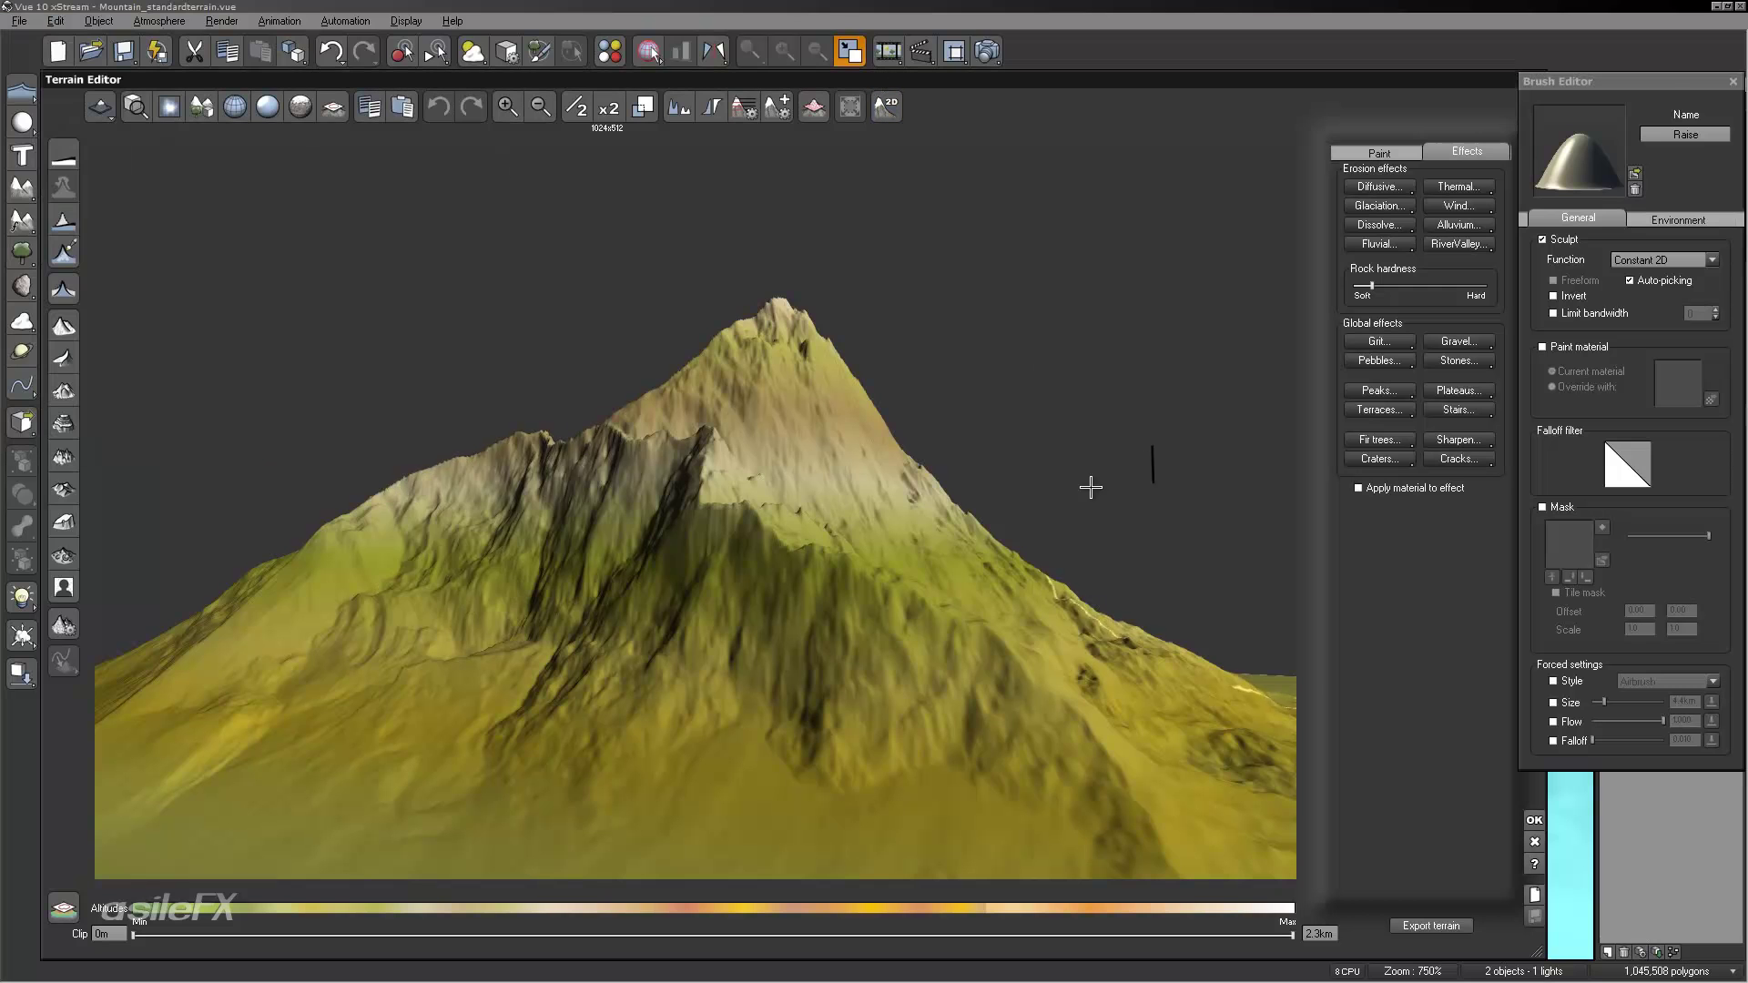
right_click_drag(1111, 492, 1018, 473)
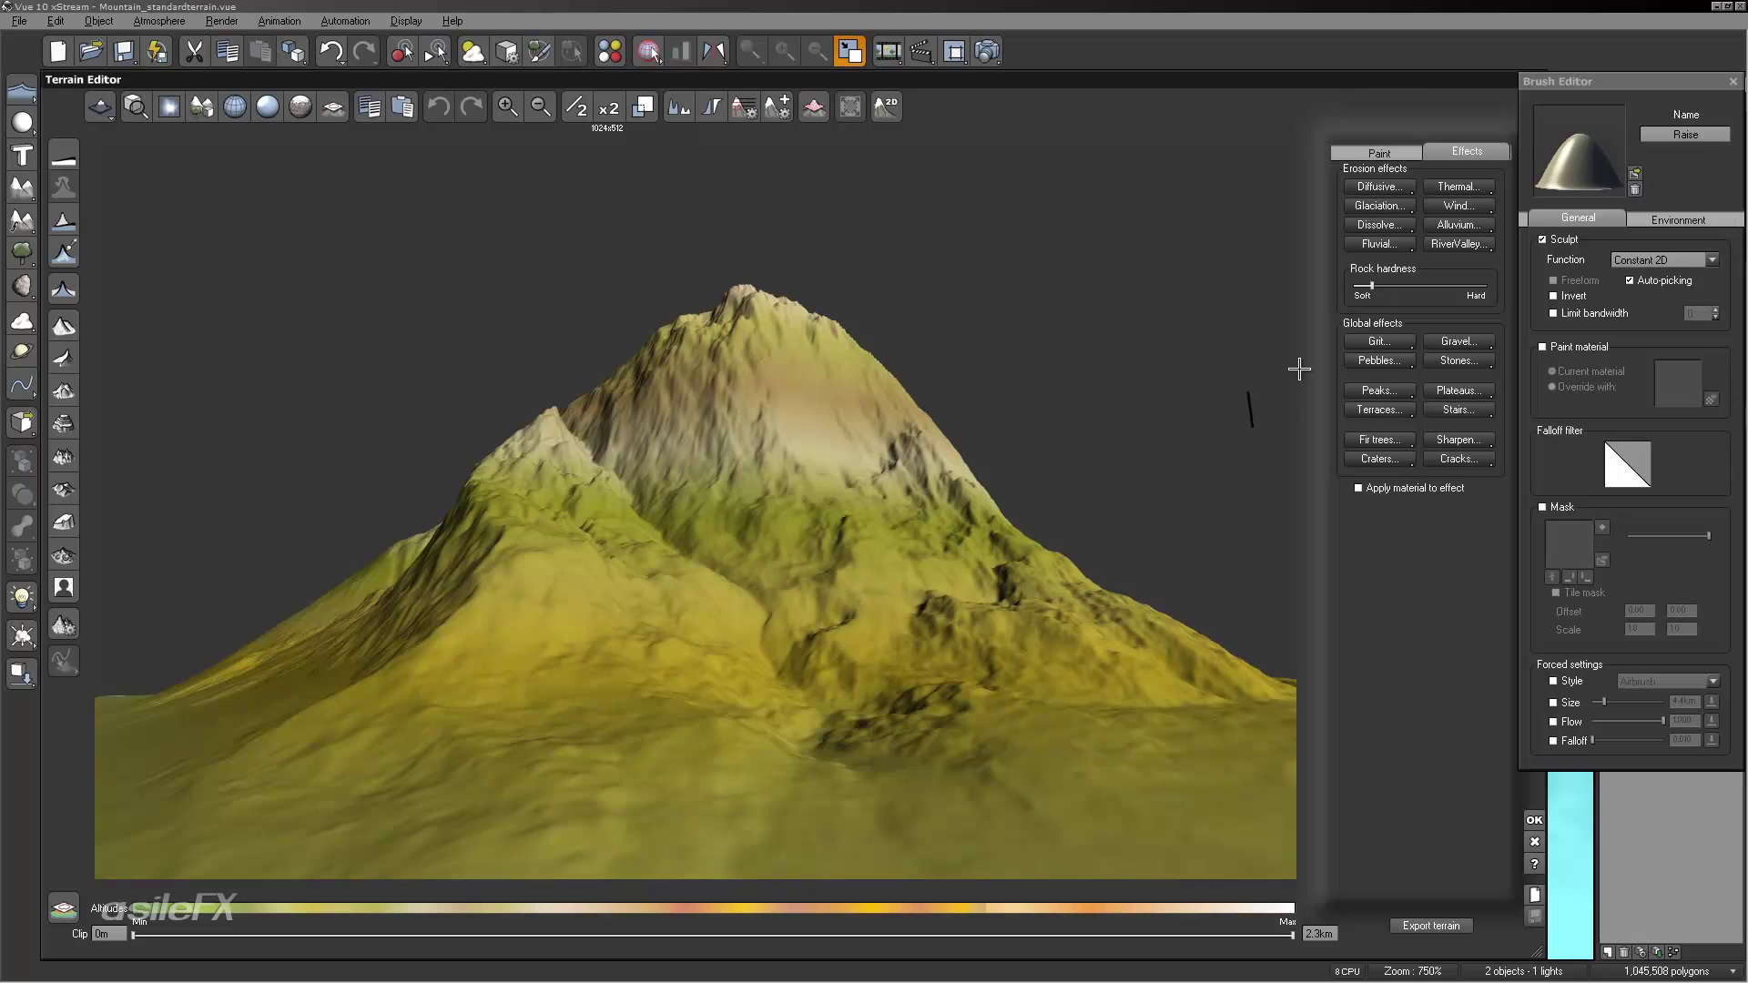
Step: Add the Rock & grass material from the Landscapes collection to the terrain's paint materials and accept the terrain edits
left_click(1410, 145)
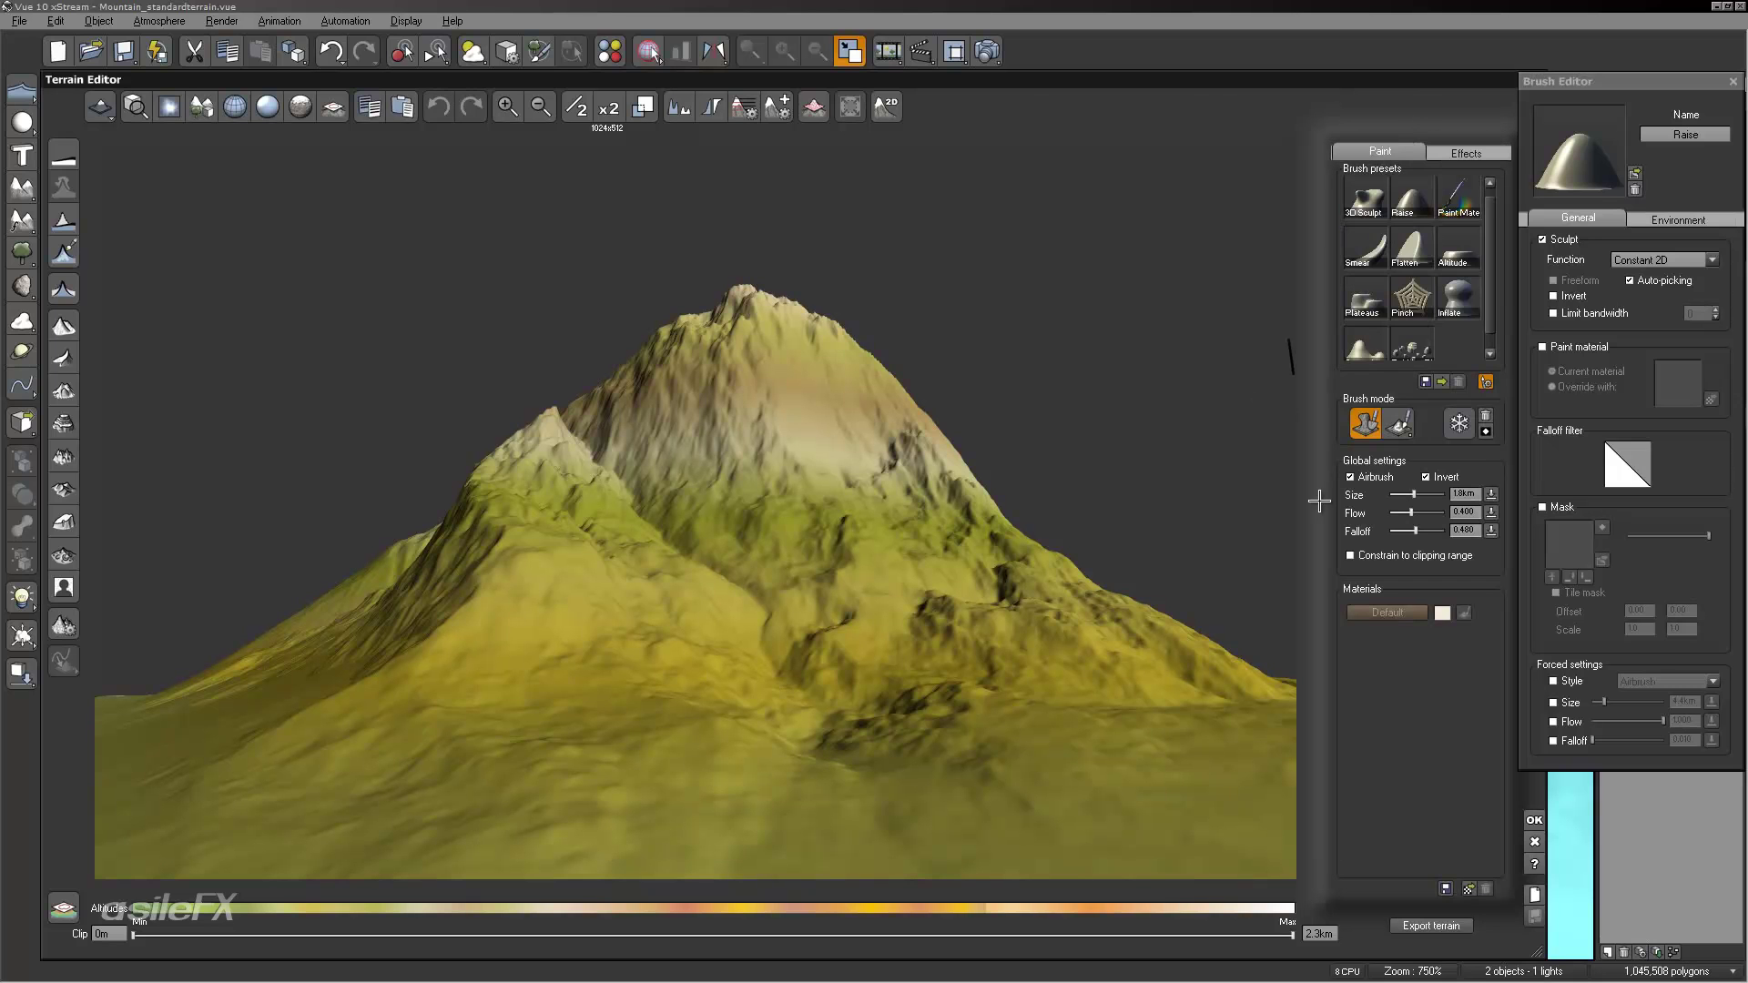
left_click(1466, 890)
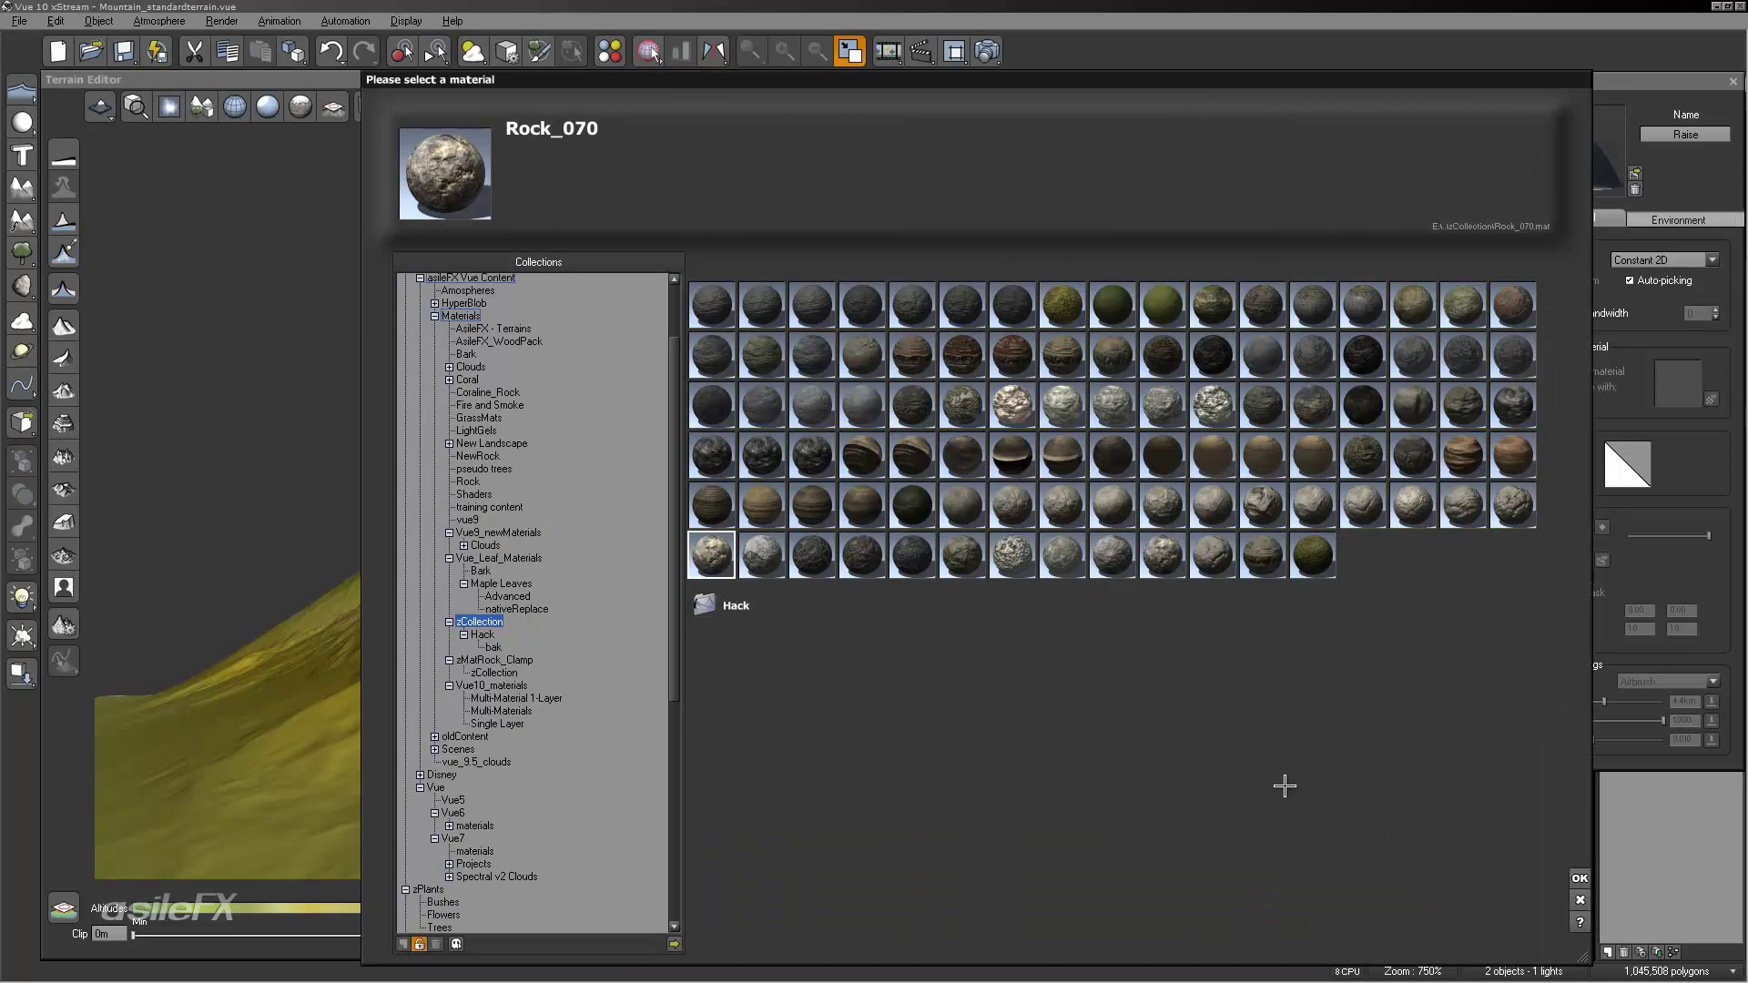
left_click(420, 278)
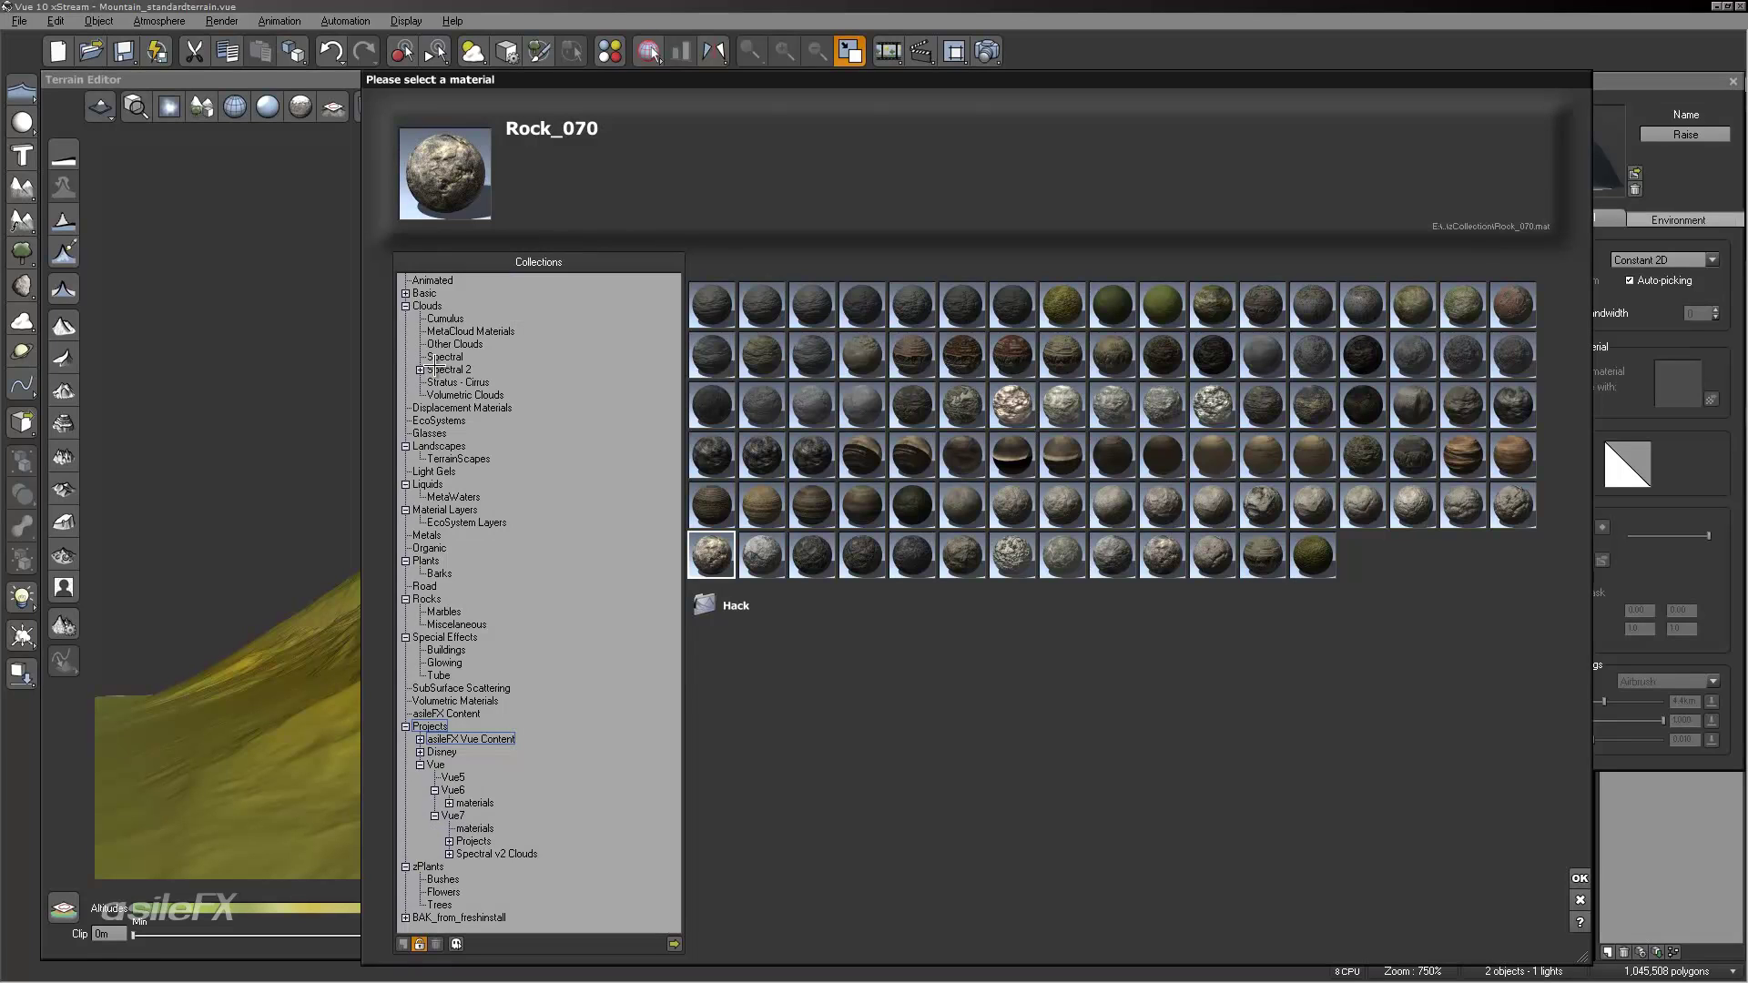
left_click(440, 446)
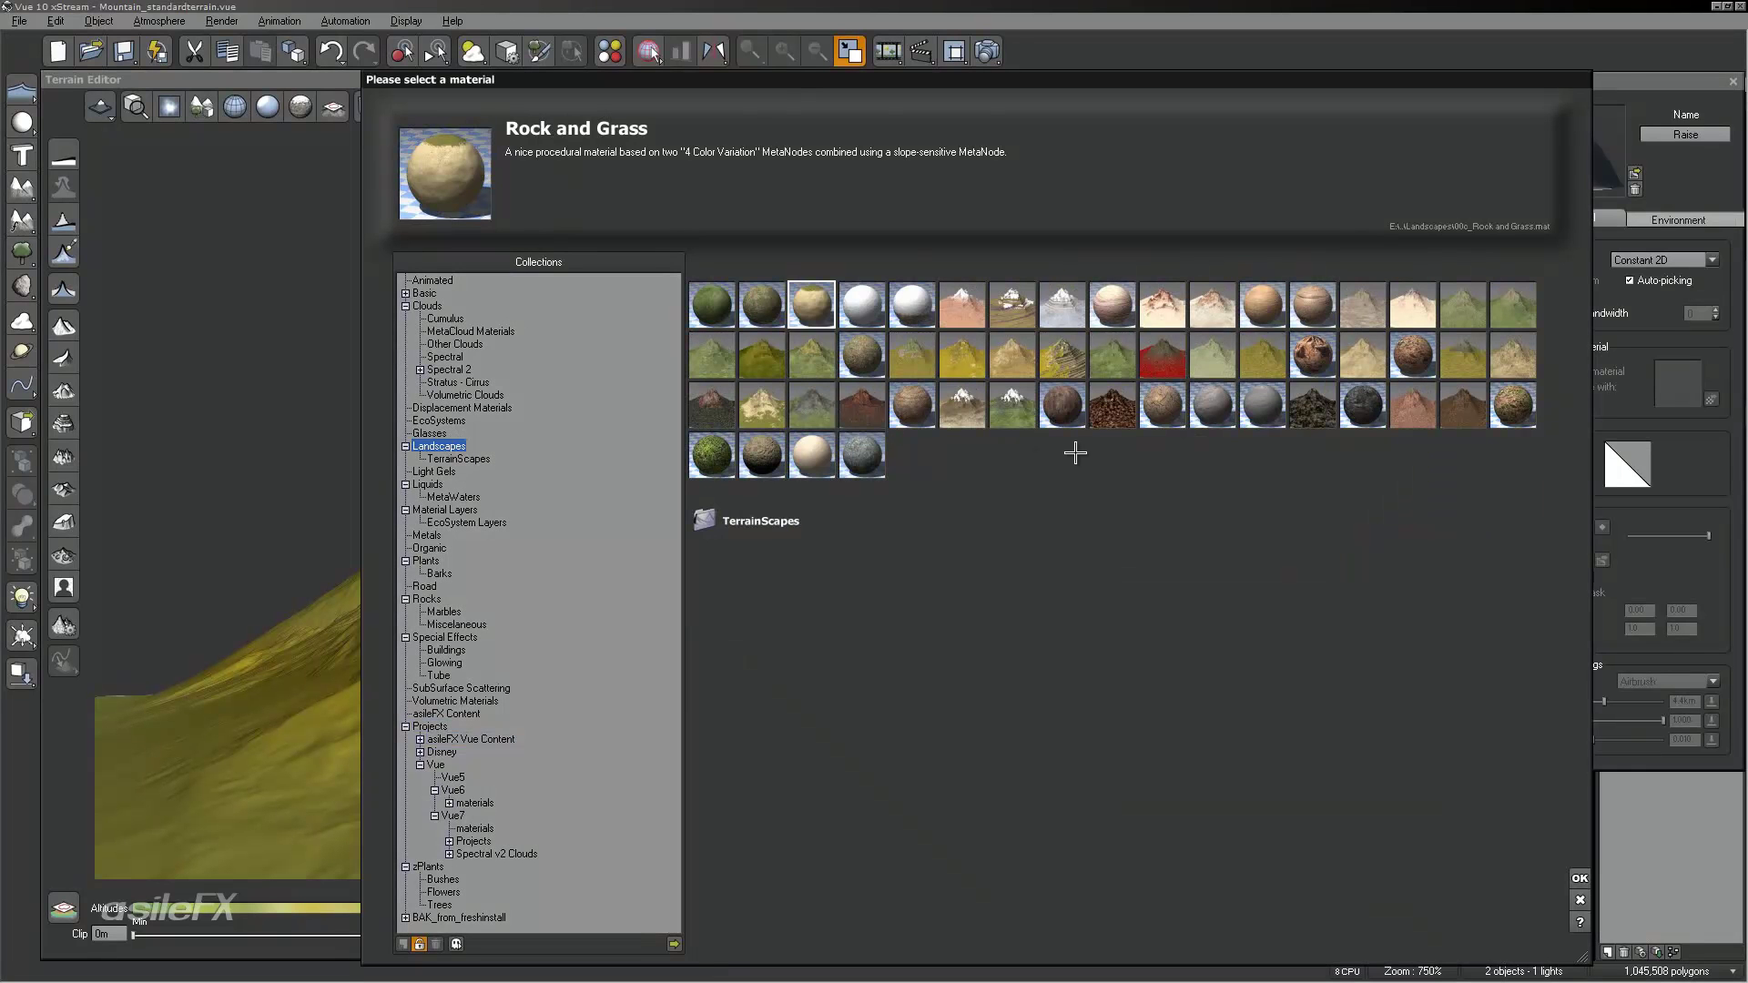
left_click(1013, 360)
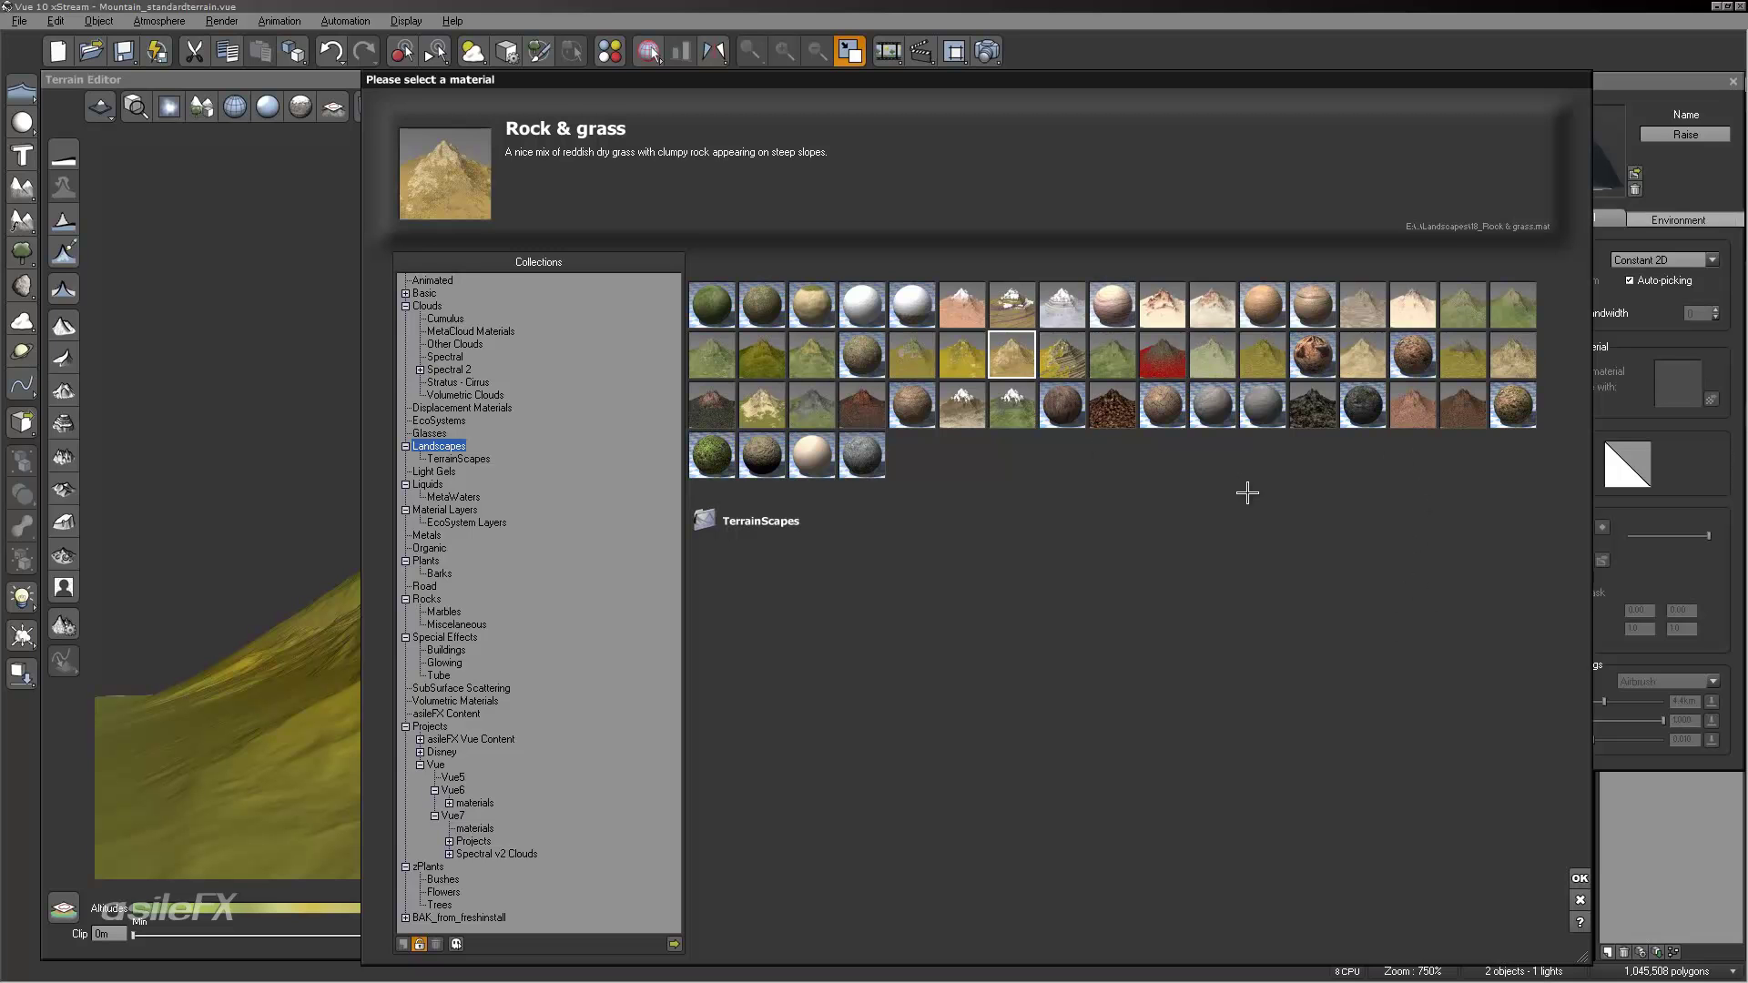
left_click(1577, 878)
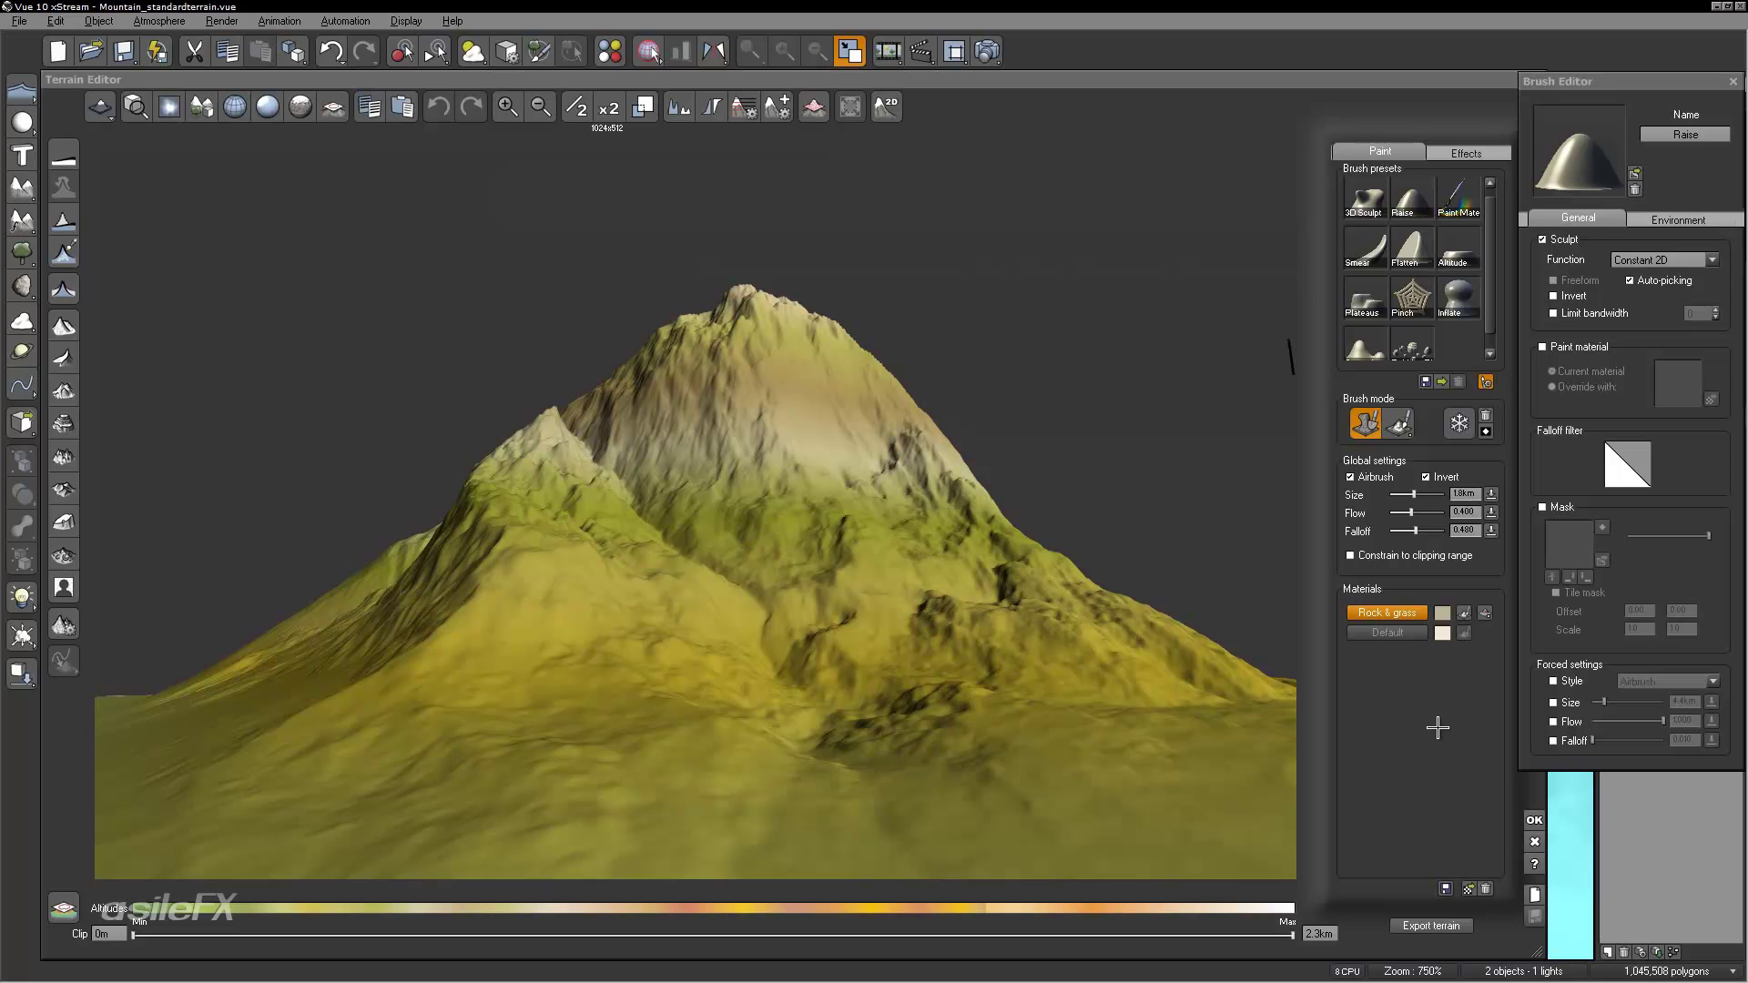
right_click_drag(1116, 658, 1047, 676)
left_click_drag(1125, 690, 1127, 685)
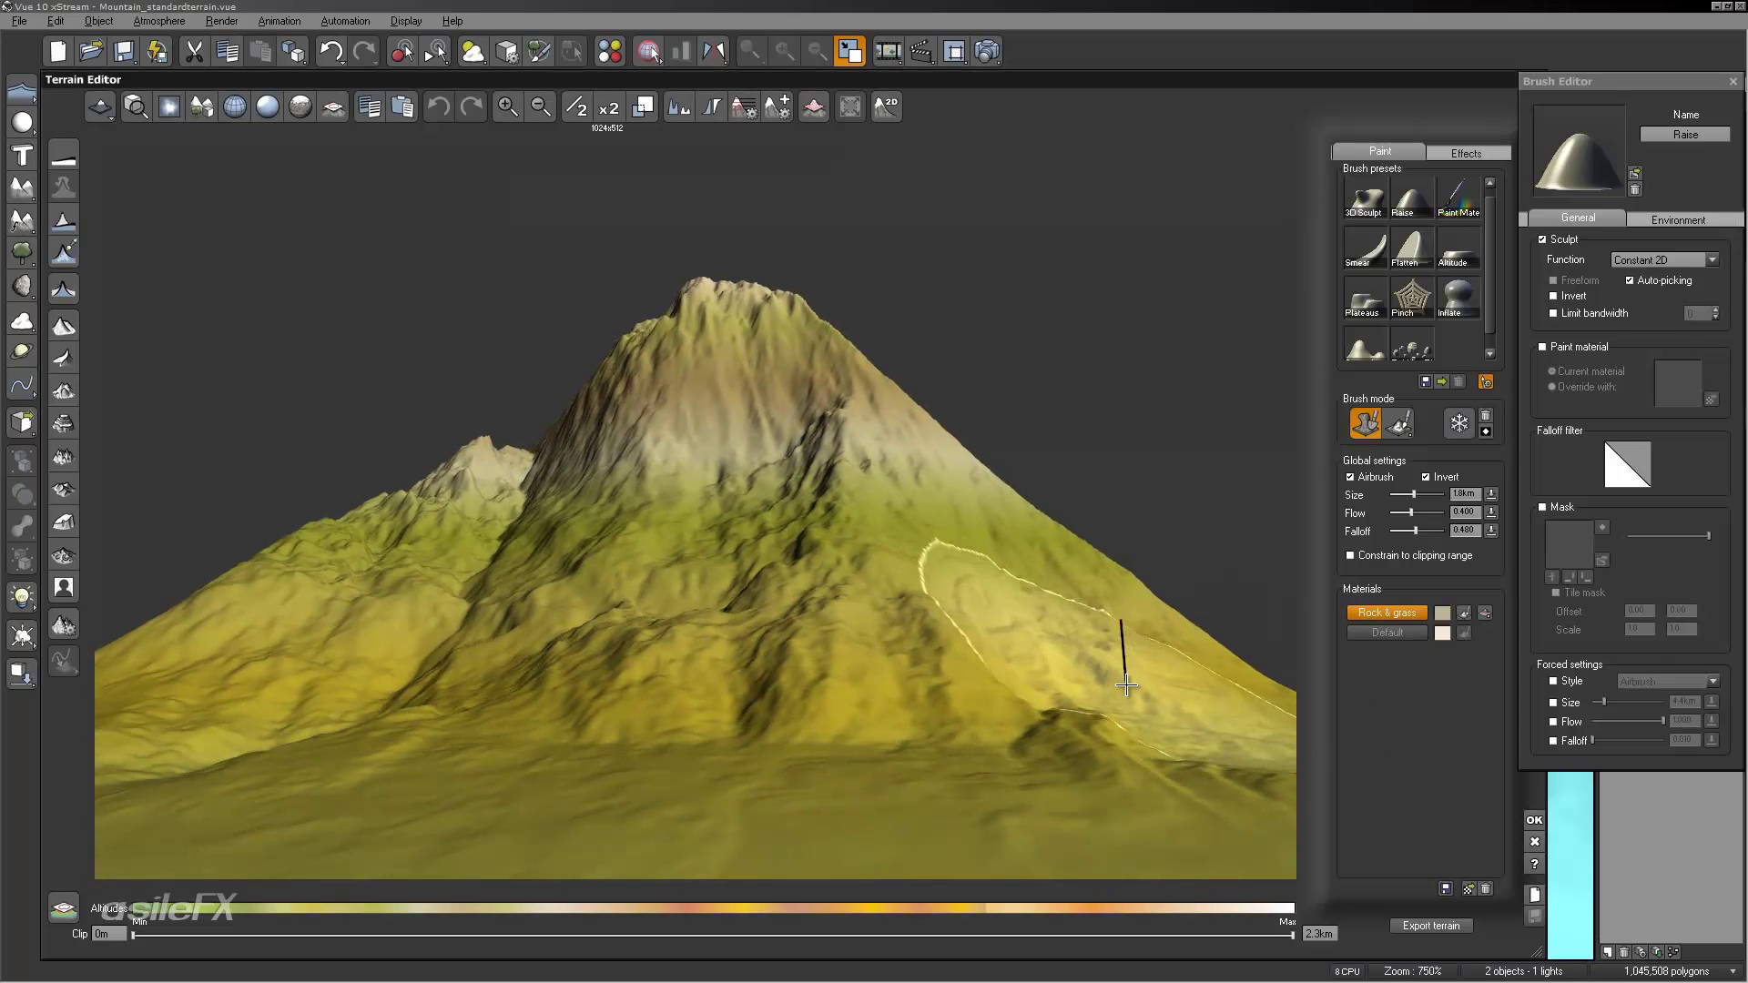
left_click(1534, 821)
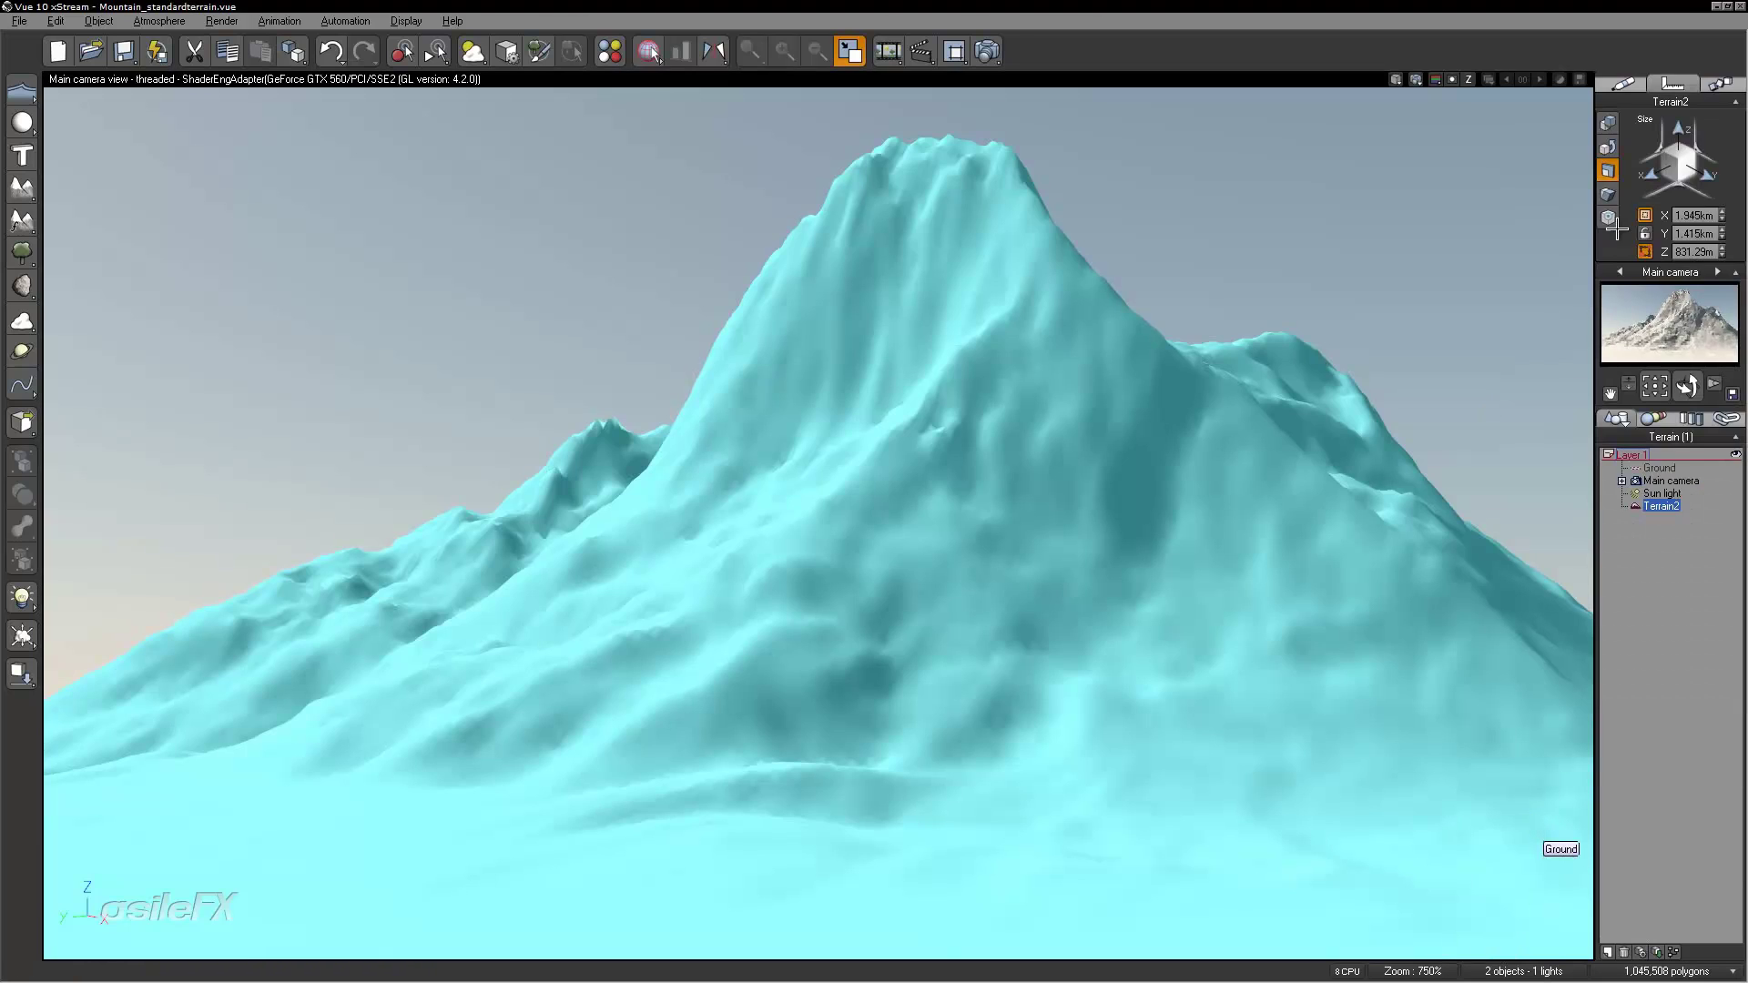
Step: Inspect the Rock & grass and Default layers of the terrain's material, and check the mountain in the terrain editor
left_click(1620, 84)
double_click(1650, 150)
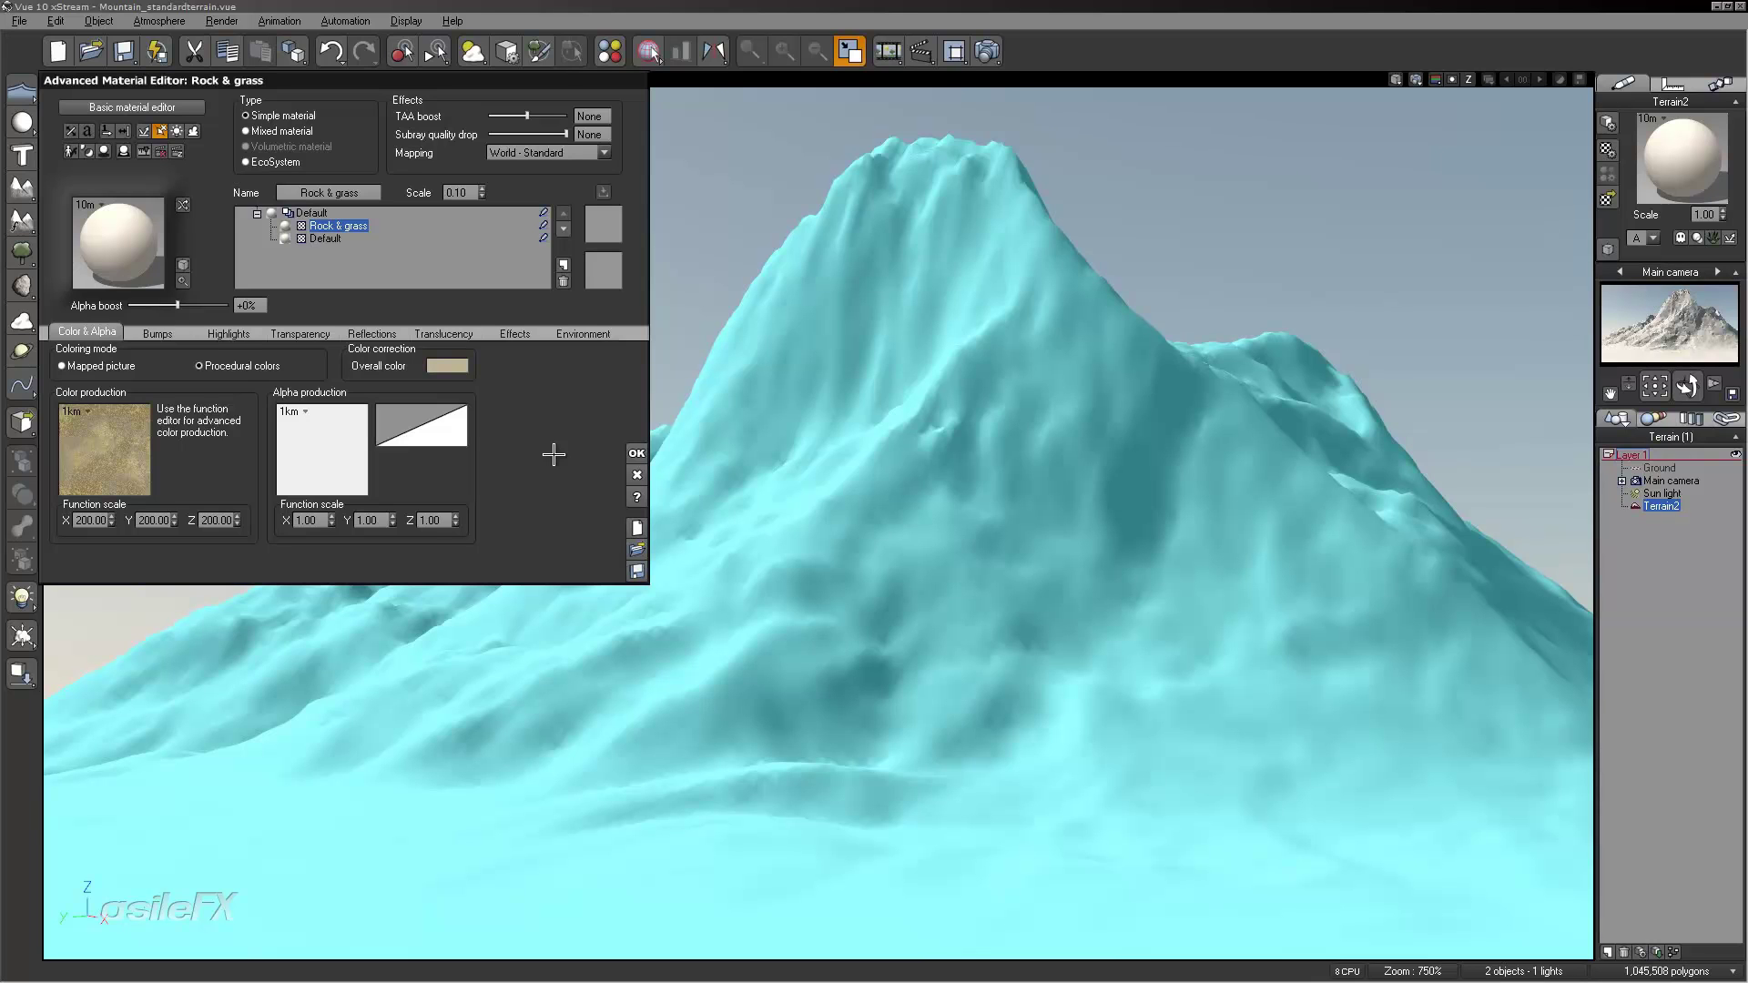
left_click(631, 454)
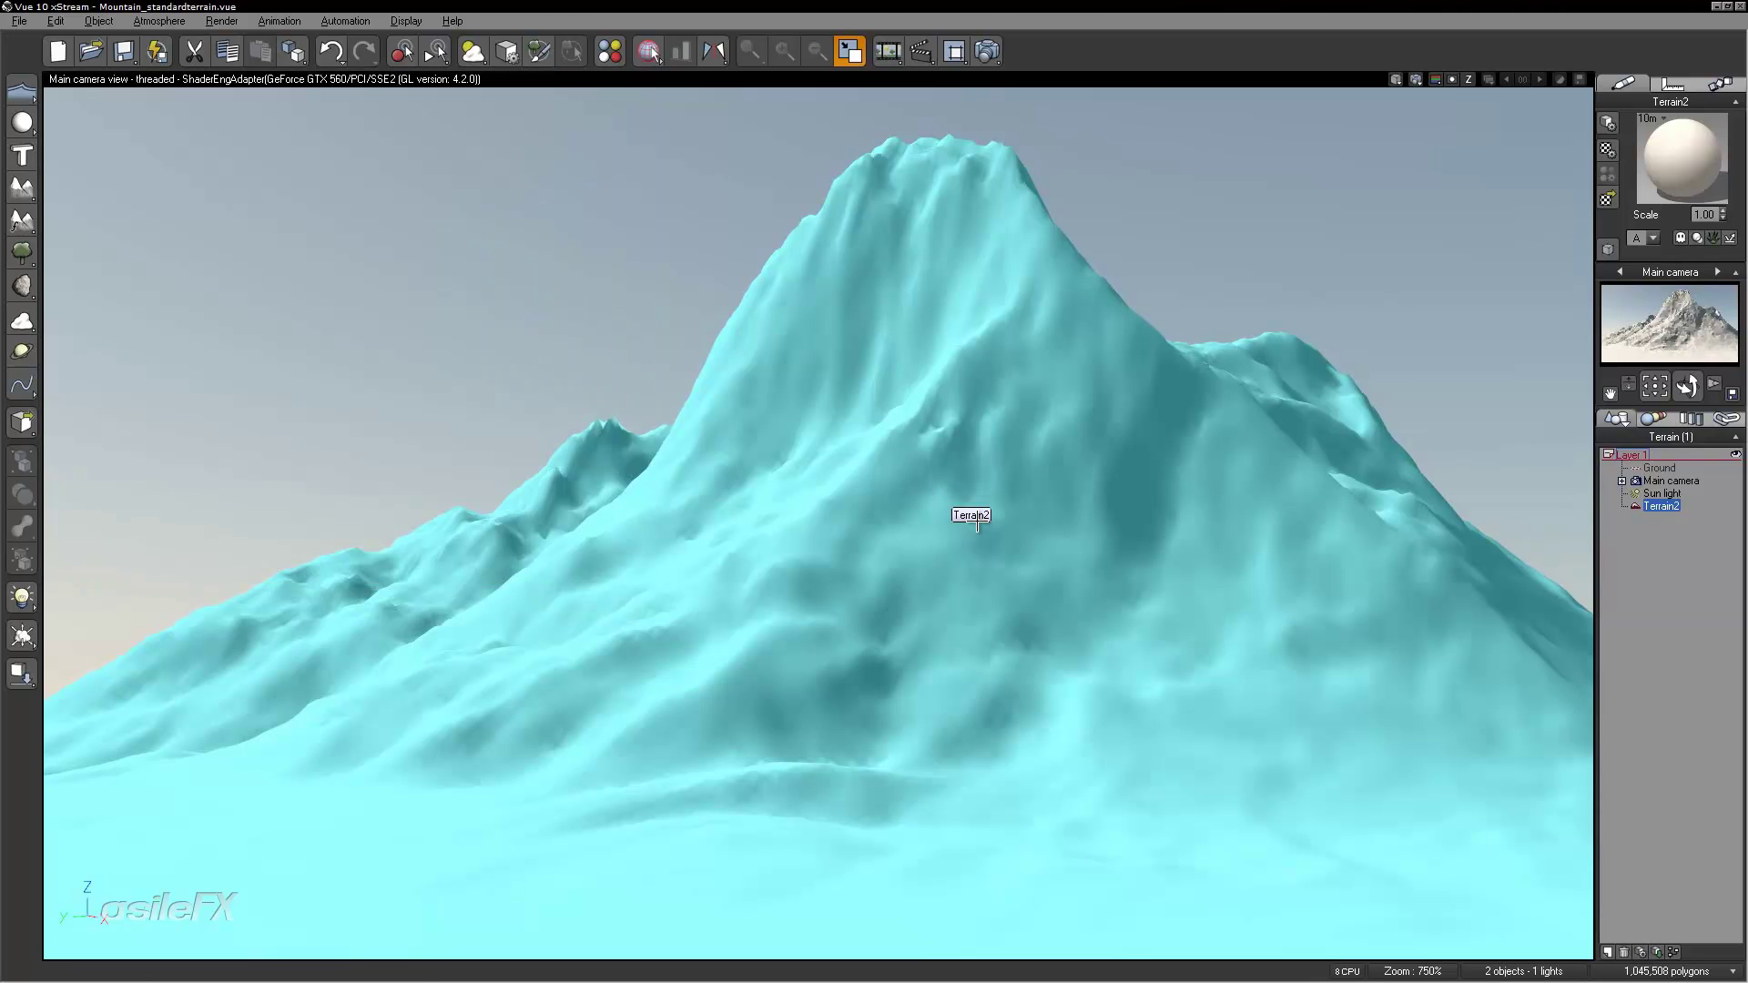
right_click(1680, 173)
left_click(1575, 180)
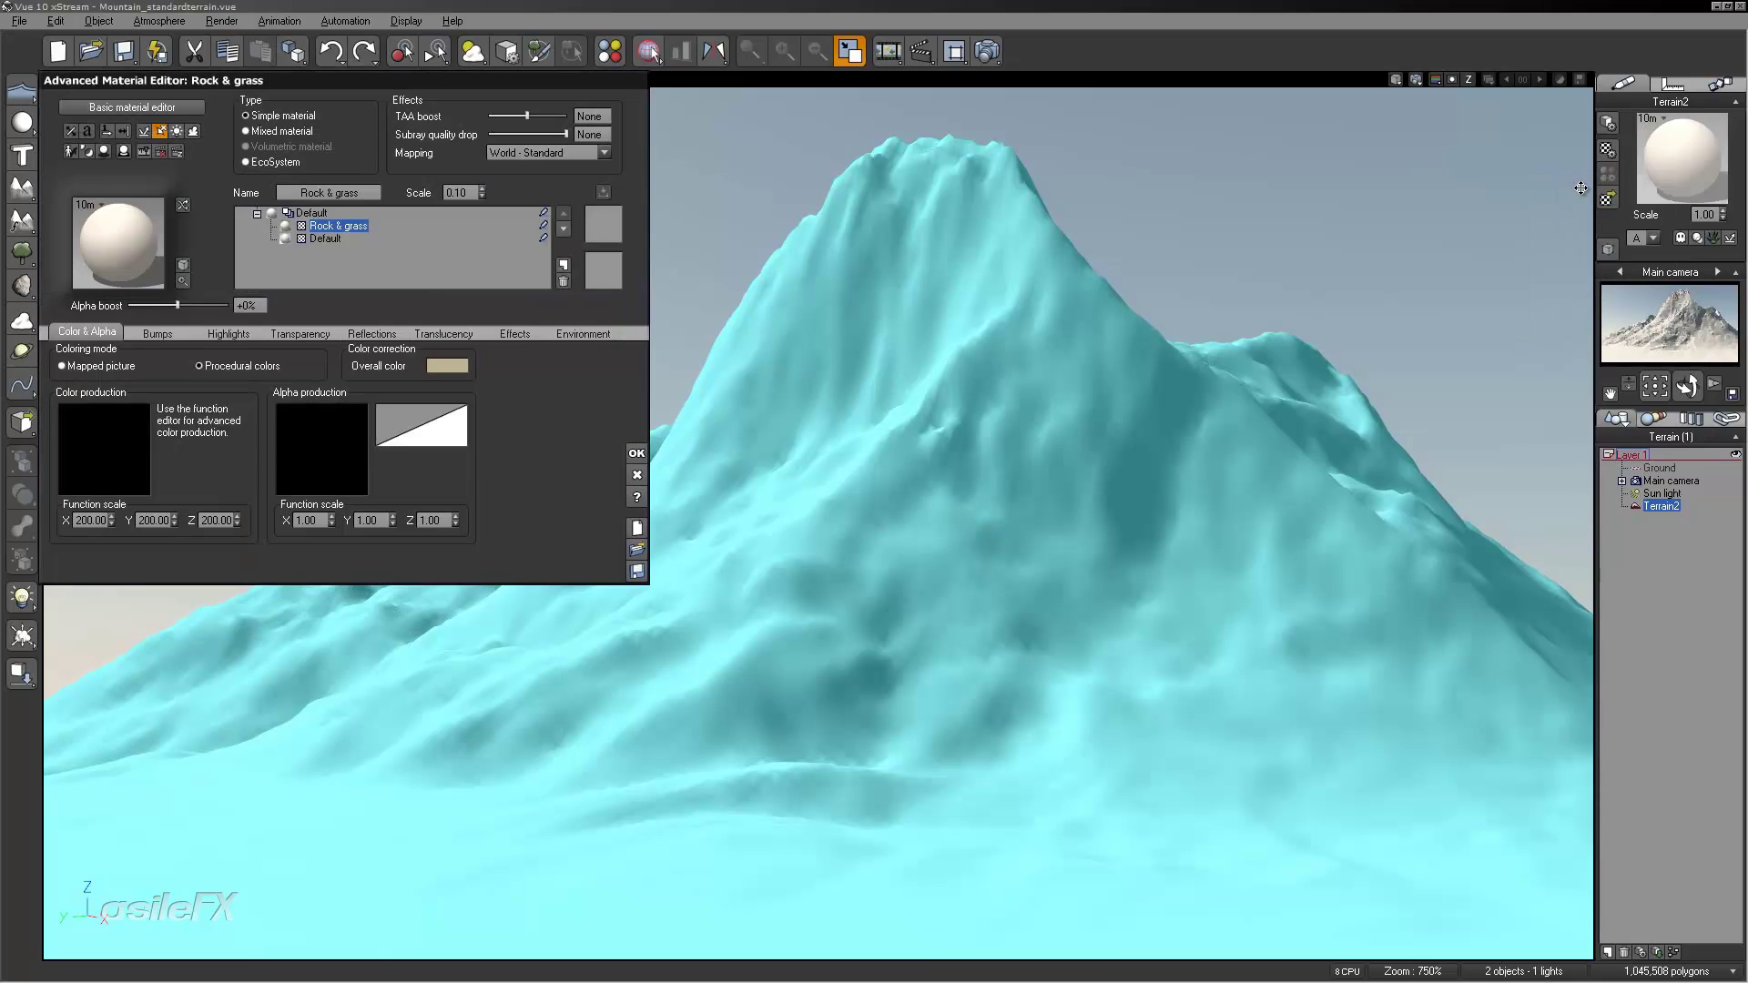
left_click(325, 238)
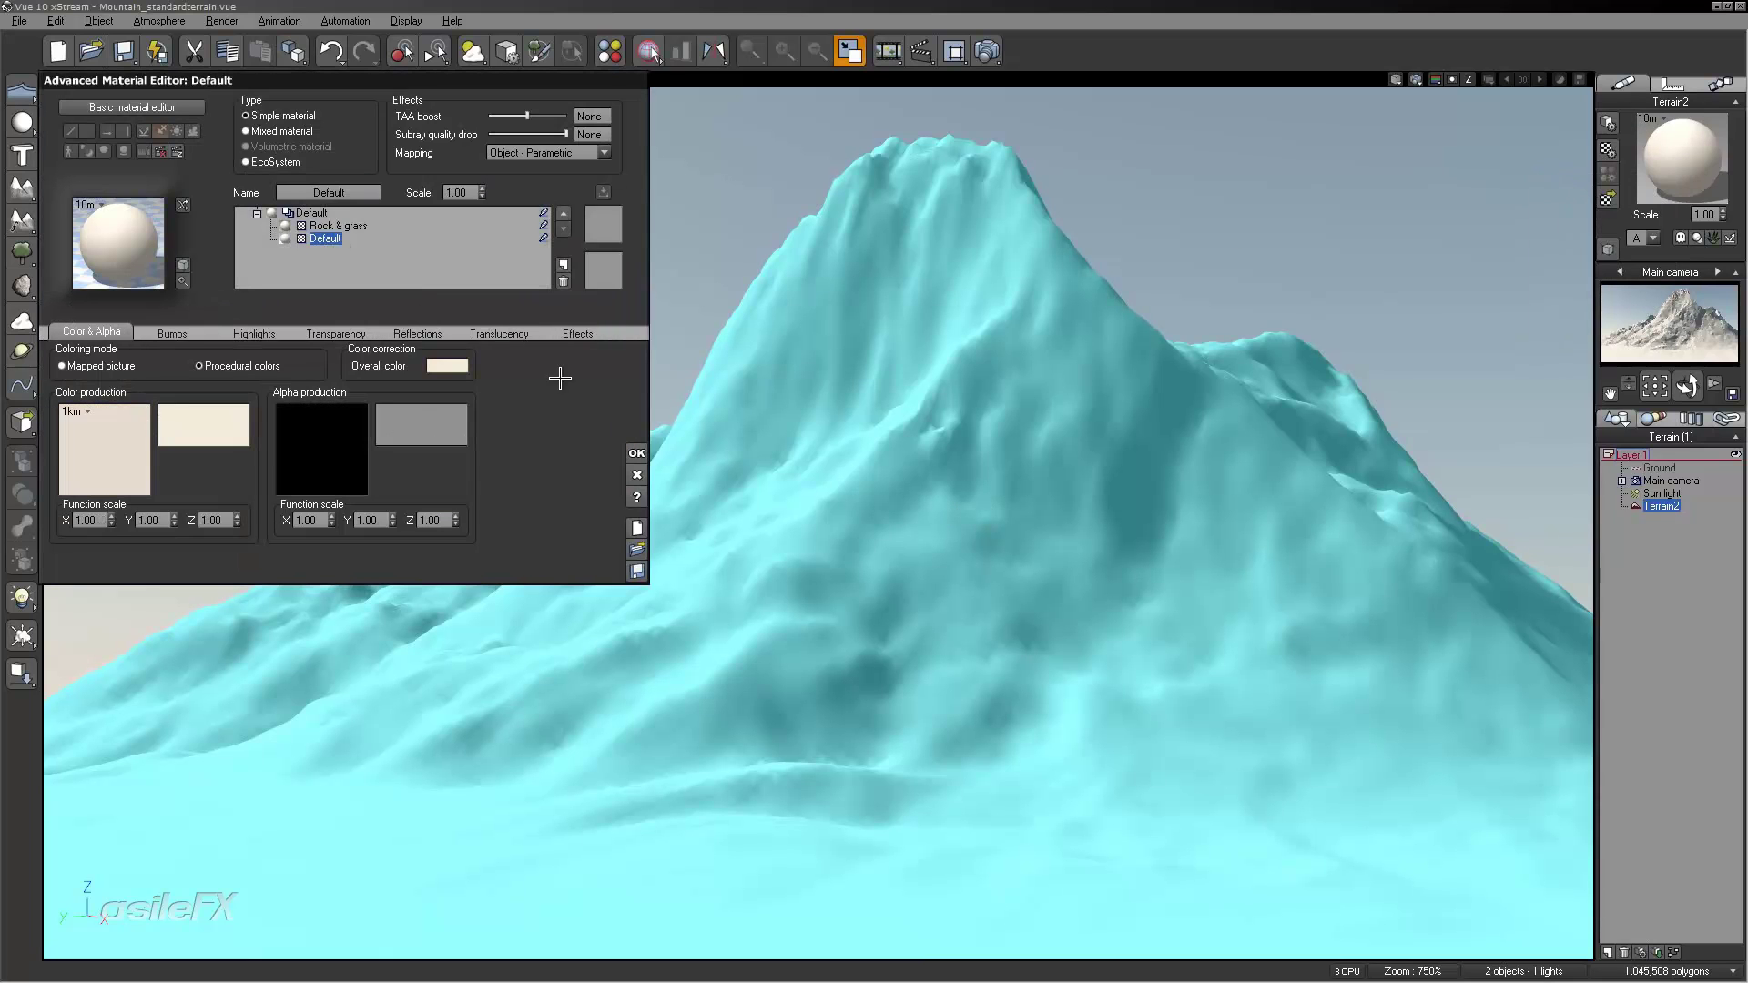
left_click(635, 445)
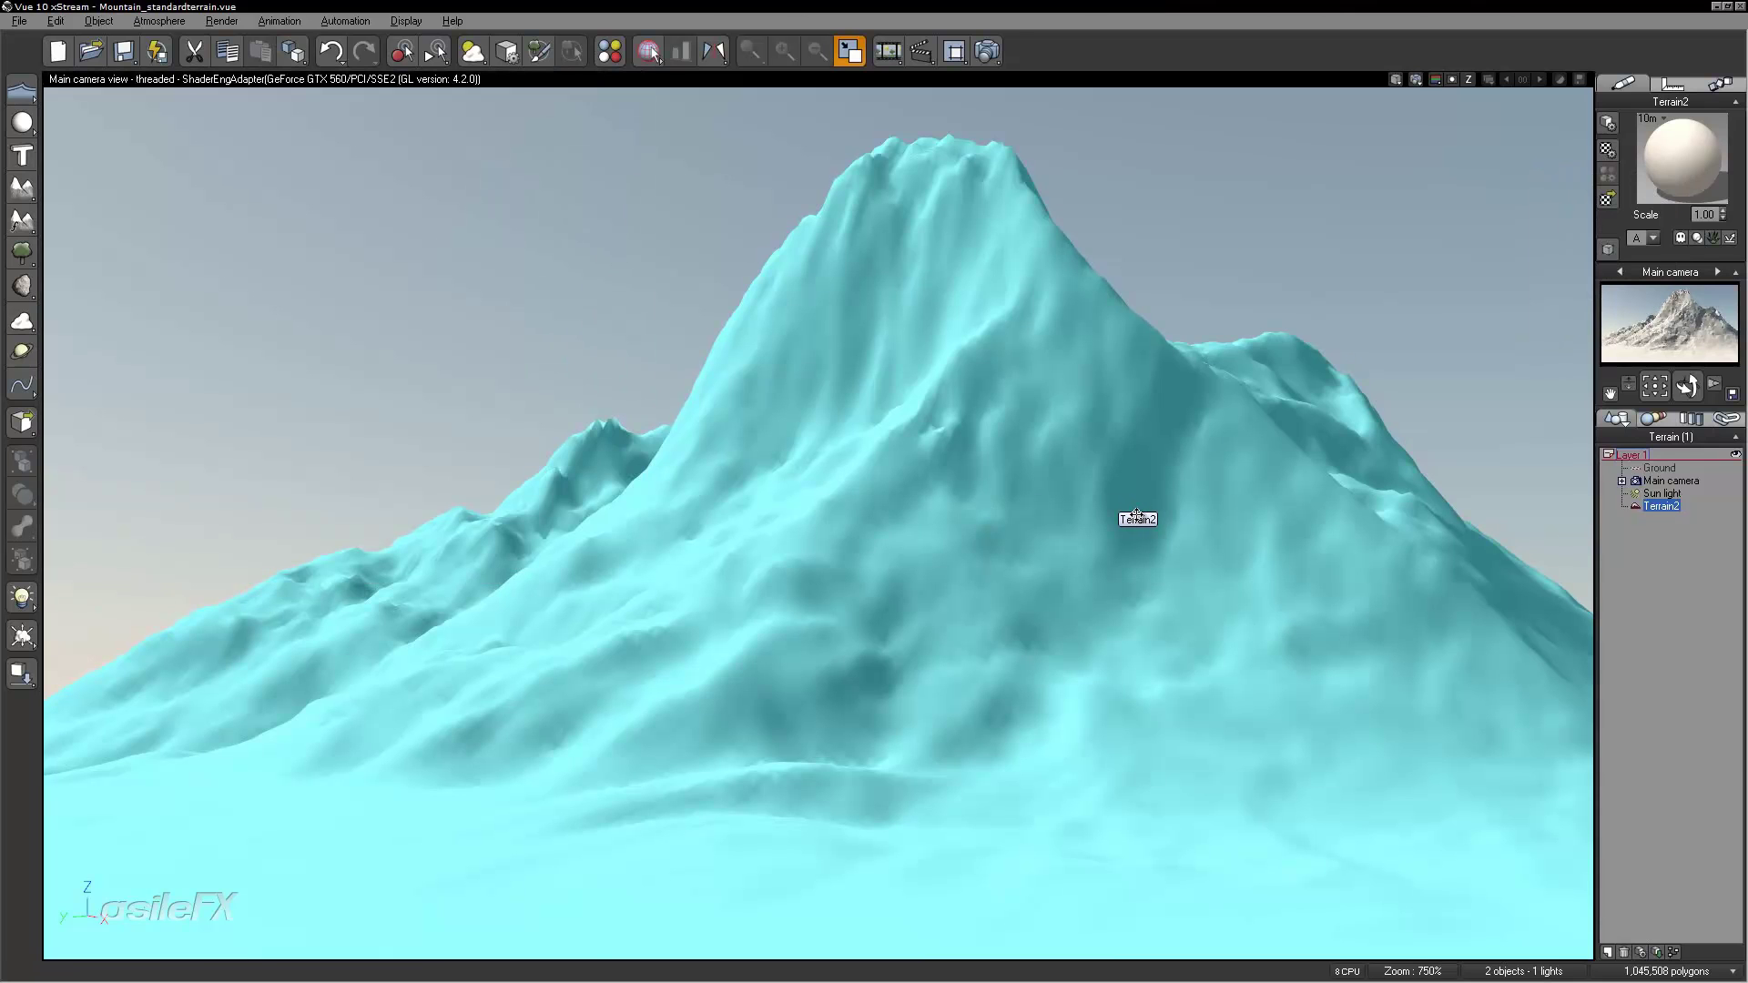
double_click(1137, 515)
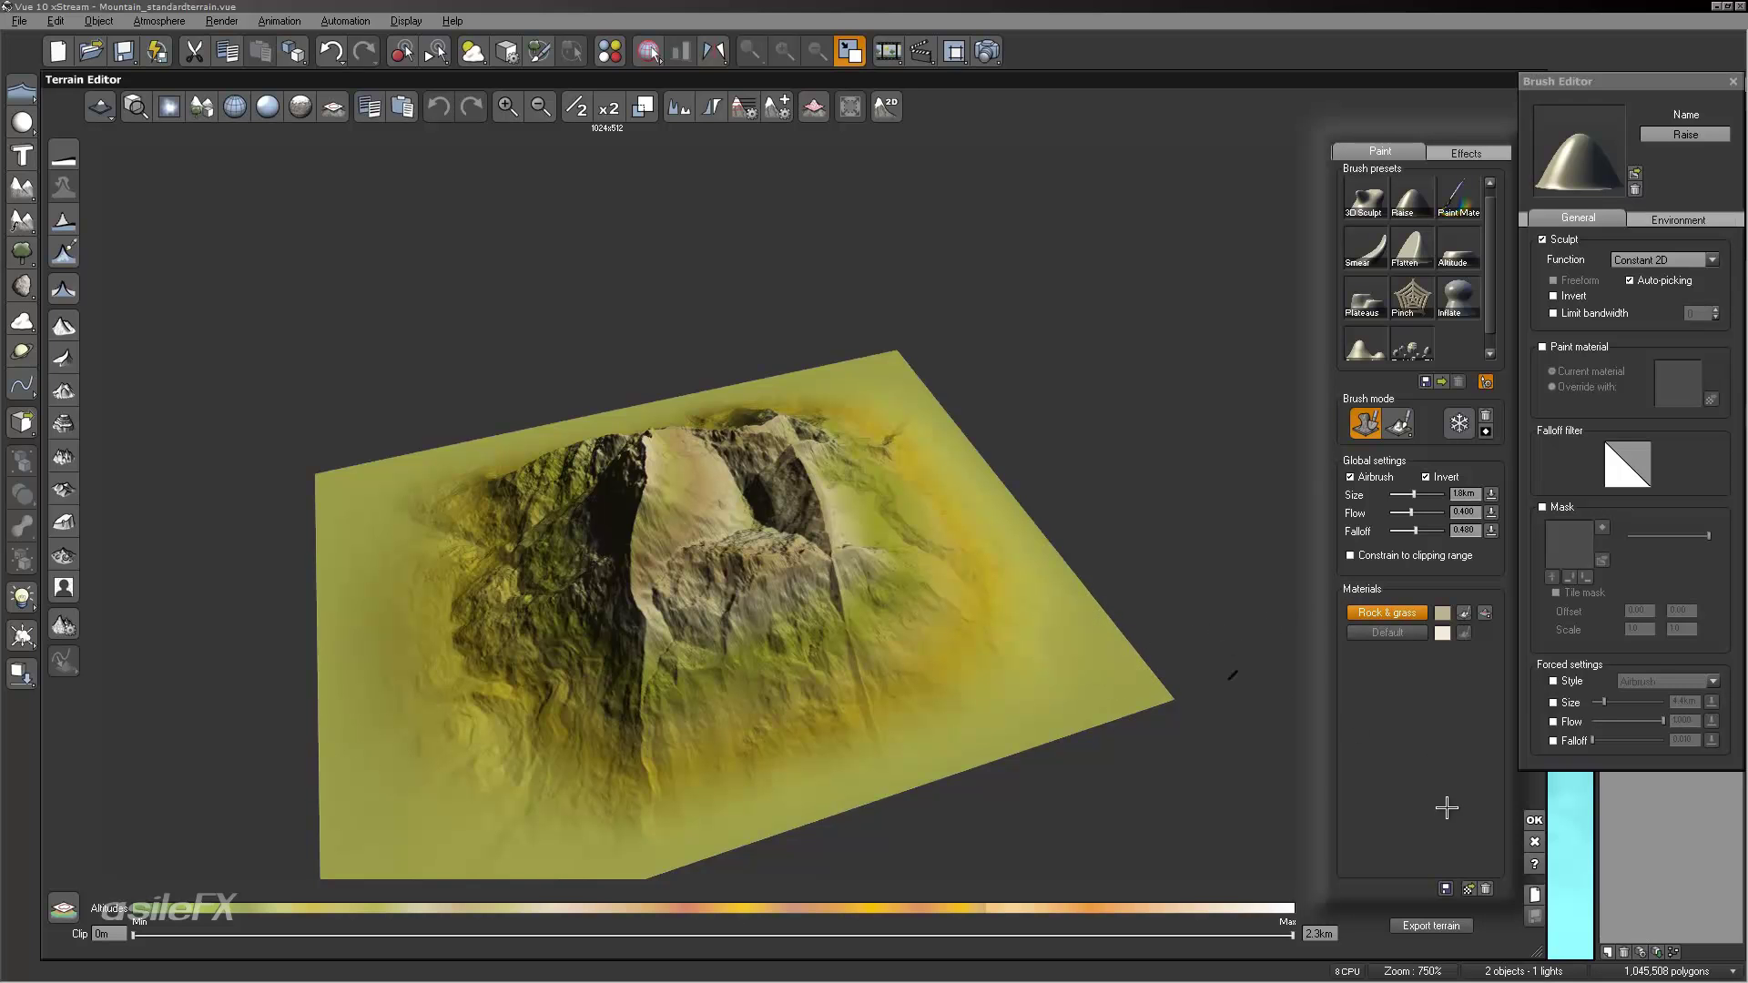
left_click(1533, 818)
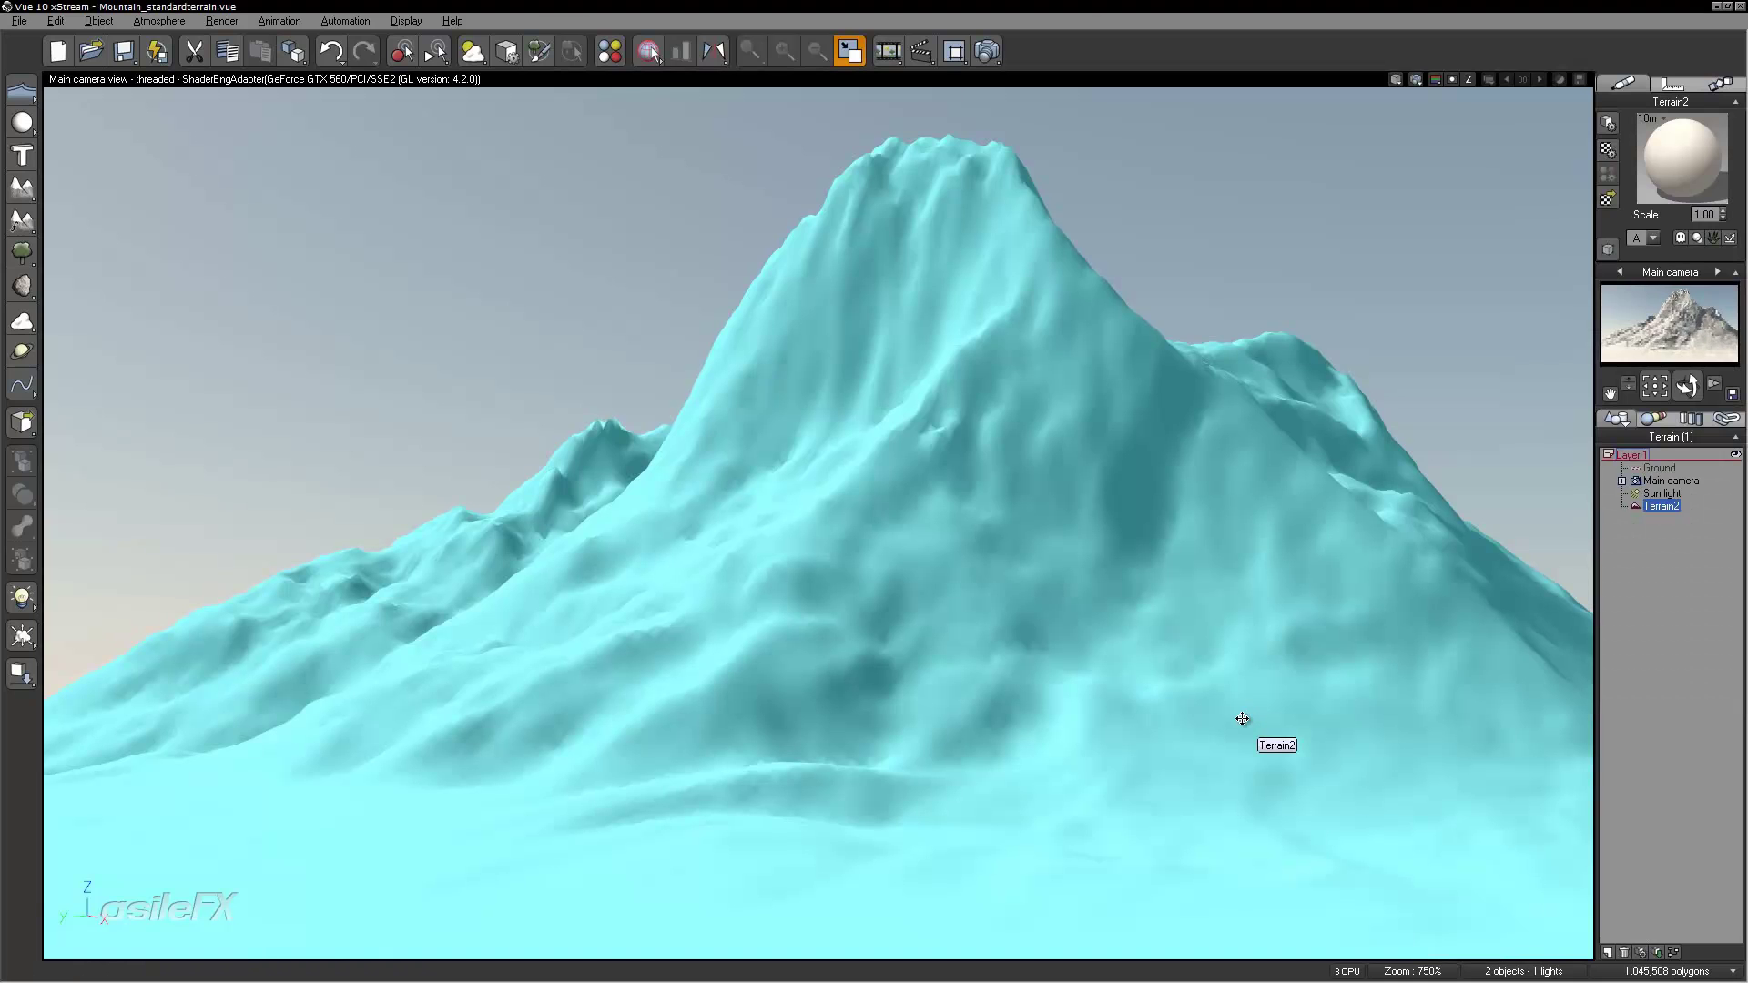
Step: Delete the Rock & grass layer from the terrain's material and add Rock & grass from the Landscapes collection as a new layer
right_click(1678, 162)
left_click(1576, 156)
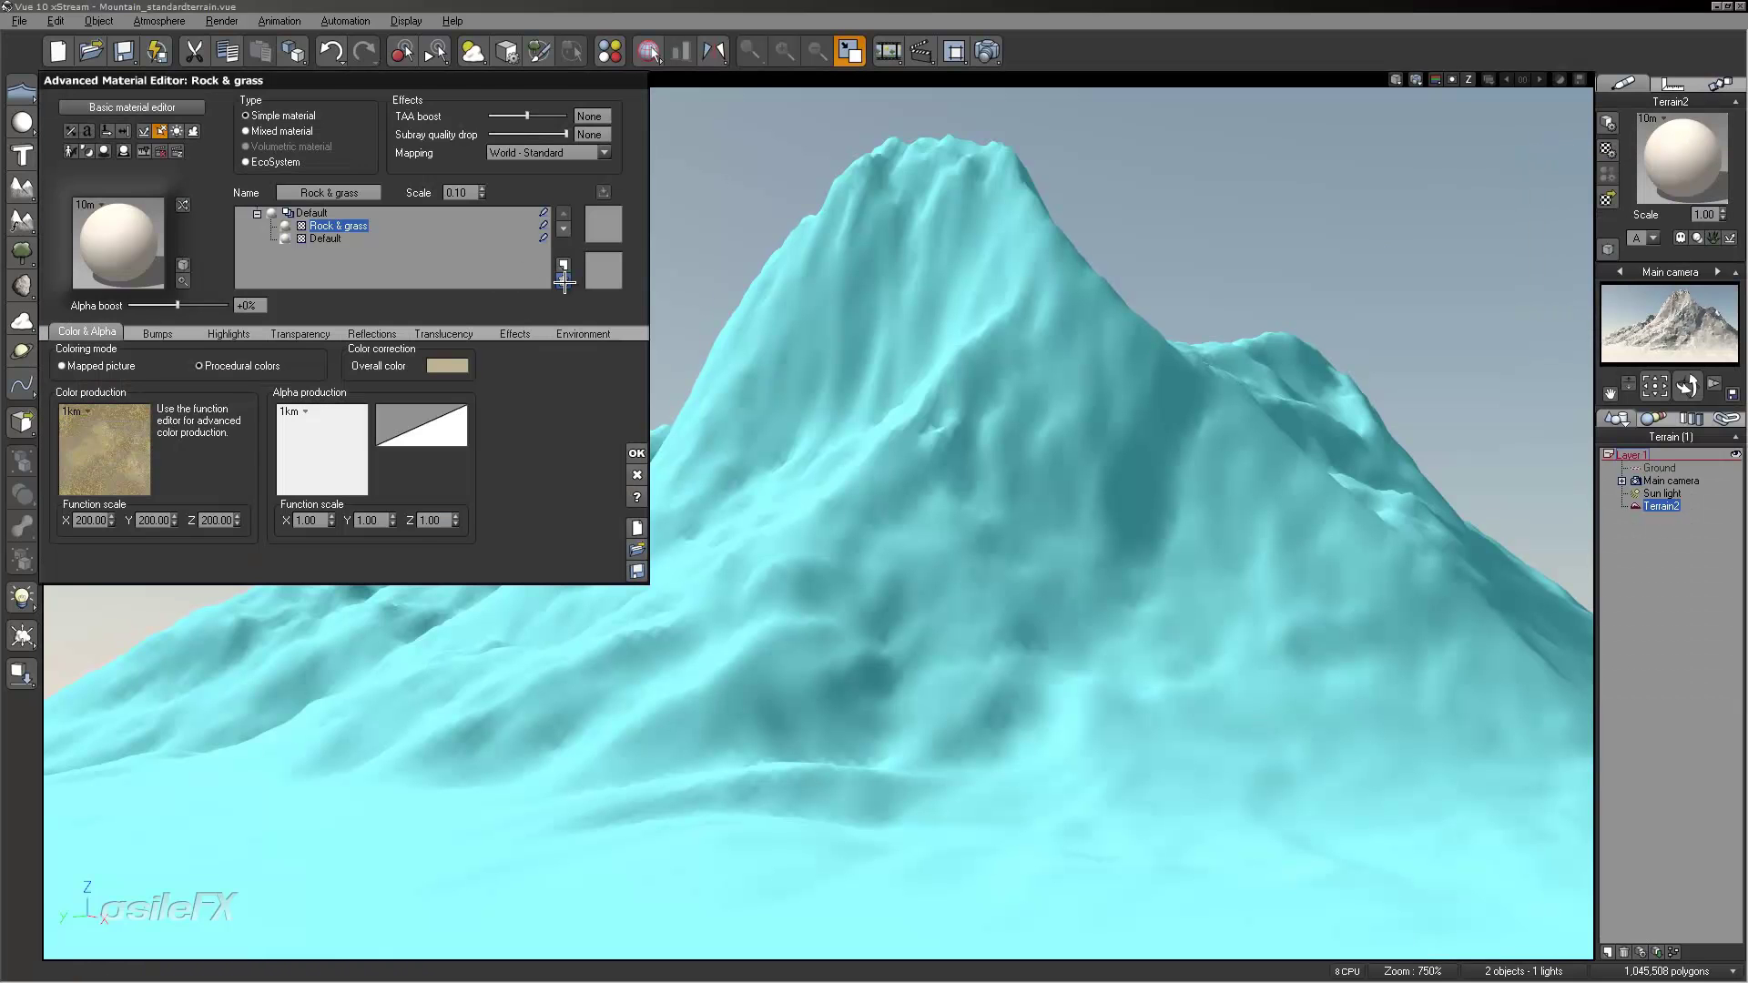
left_click(563, 282)
left_click(562, 265)
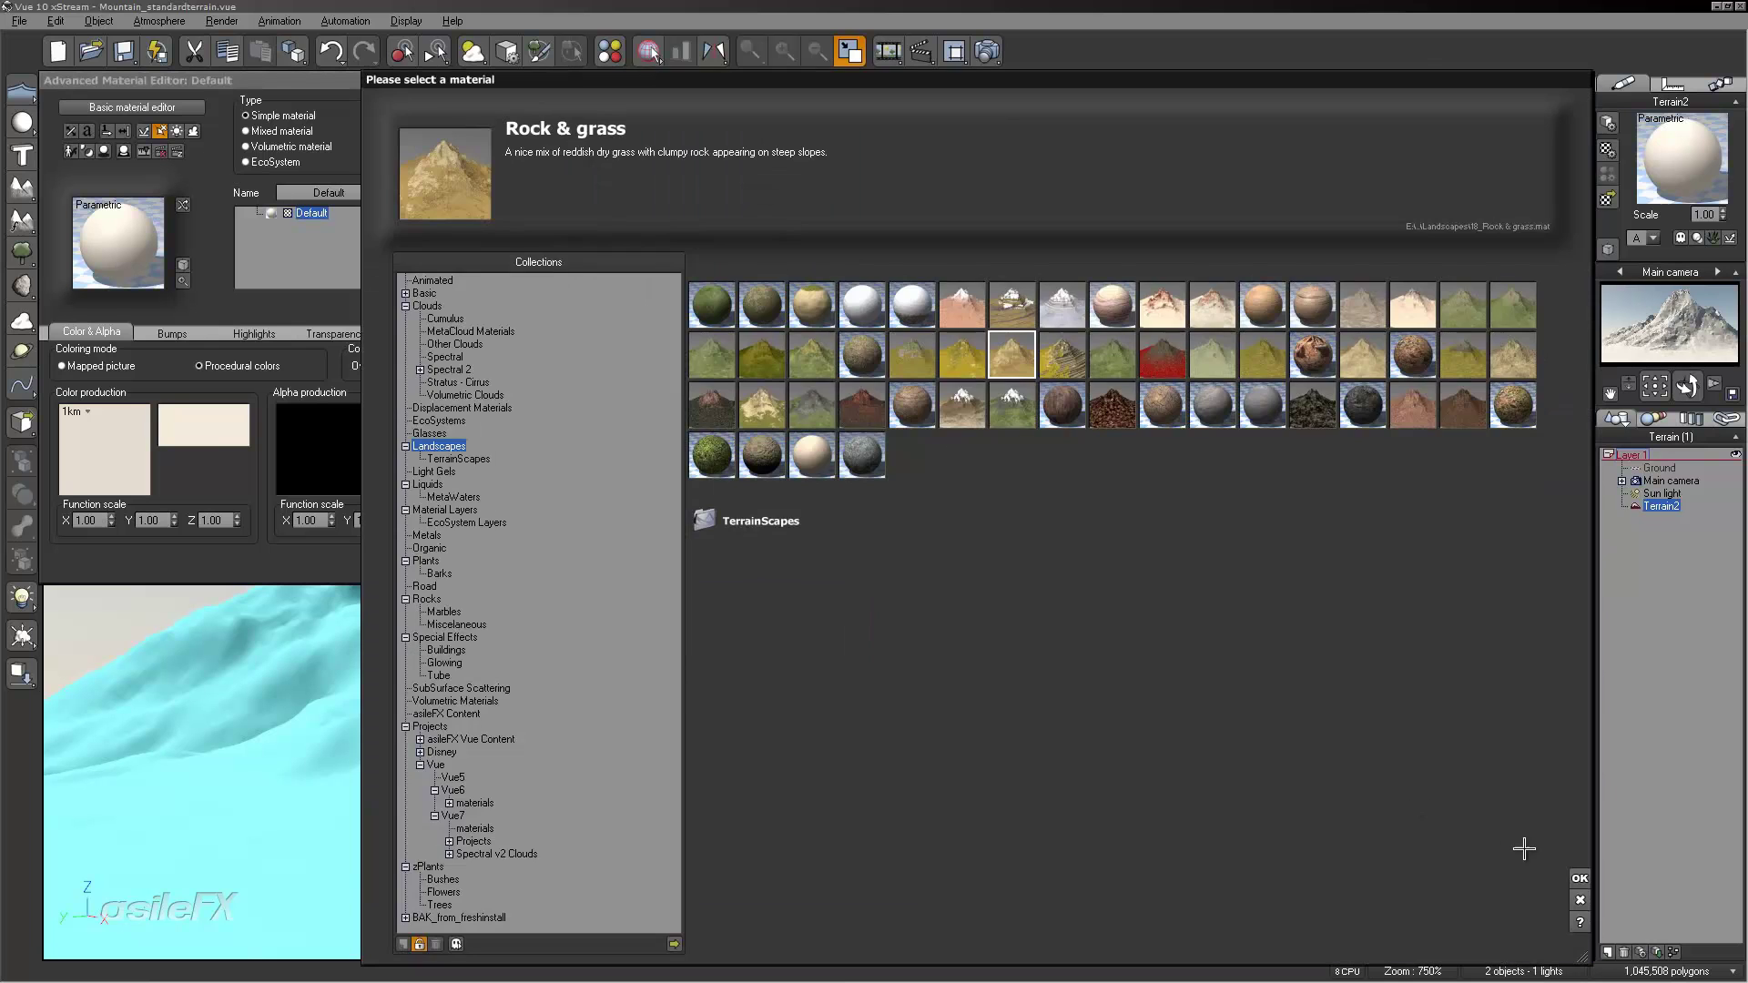
left_click(1573, 871)
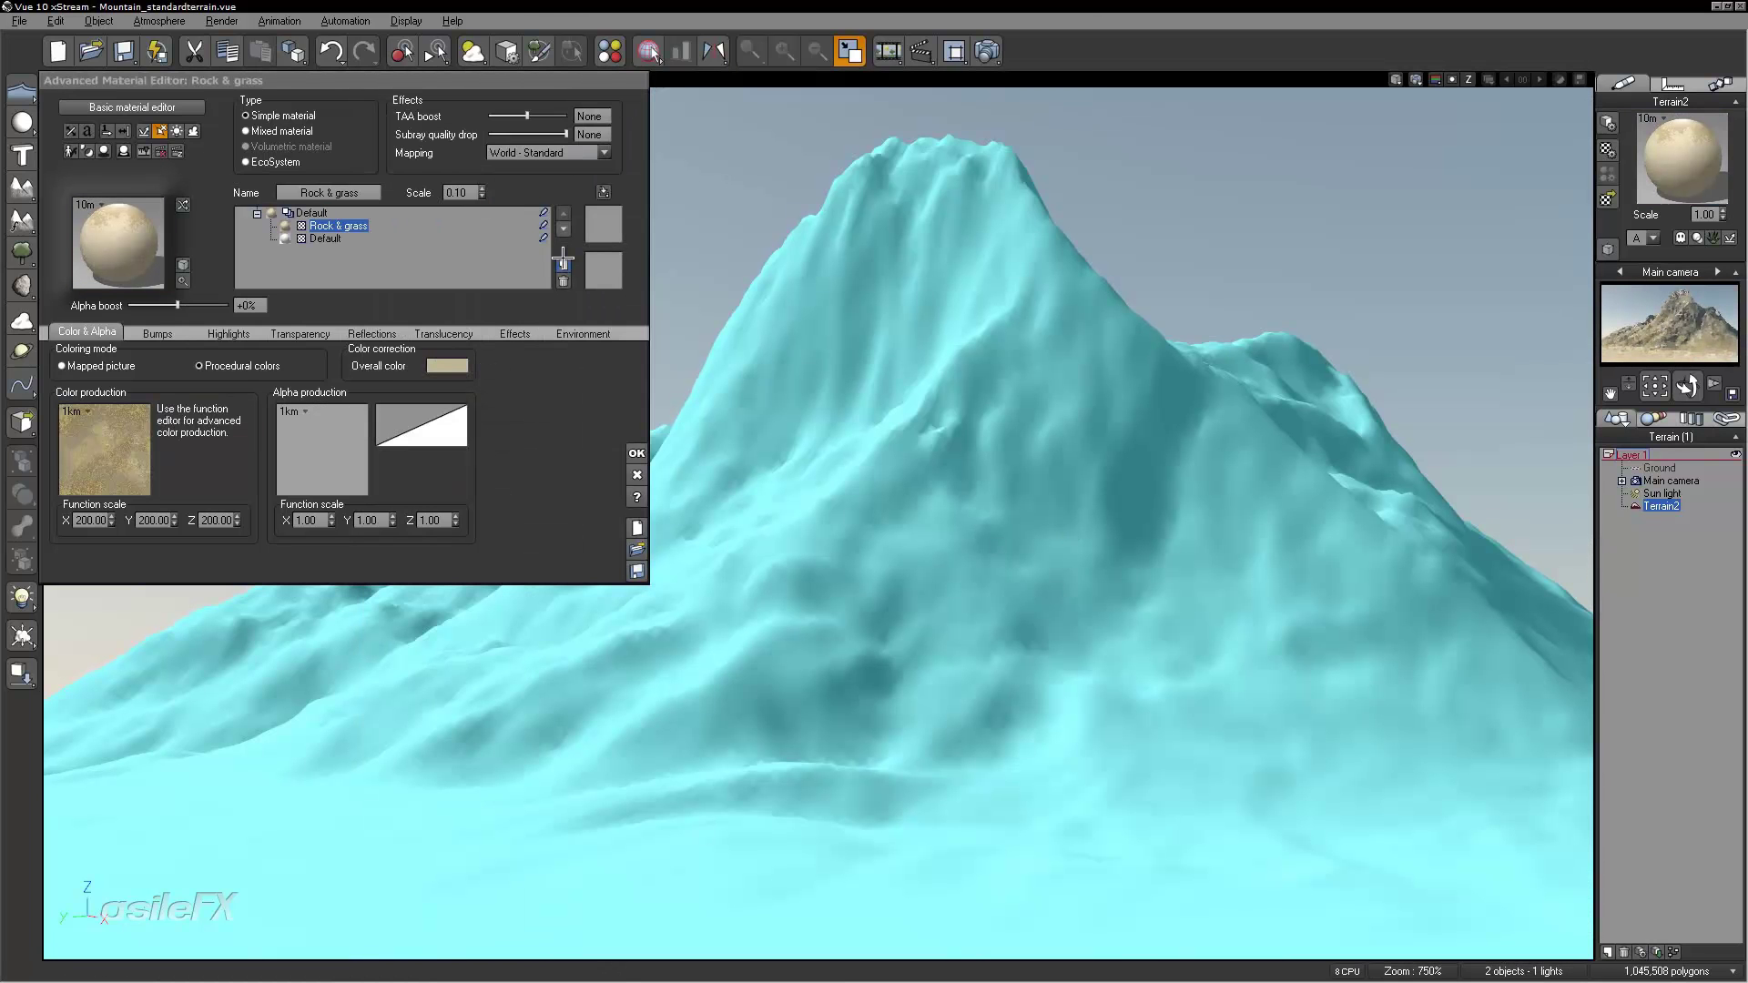
Step: Rename the terrain's layered material as Mountain, accept it, and reopen the mountain in the terrain editor
left_click(314, 212)
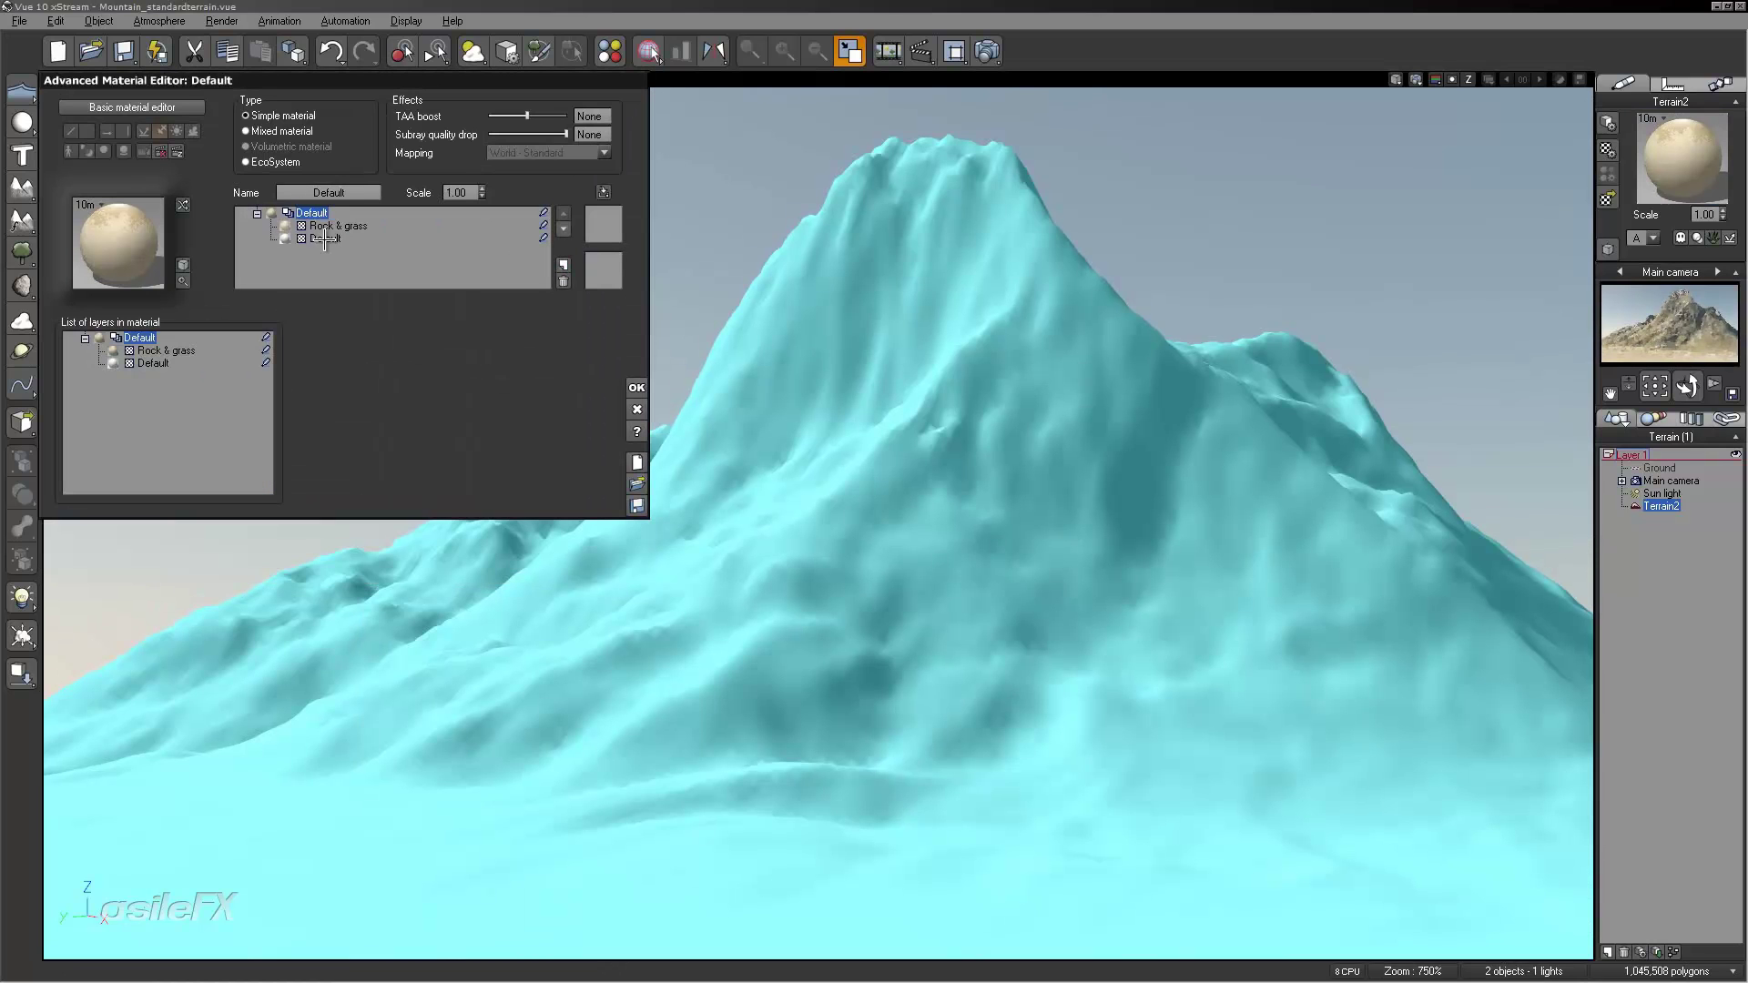
left_click(337, 192)
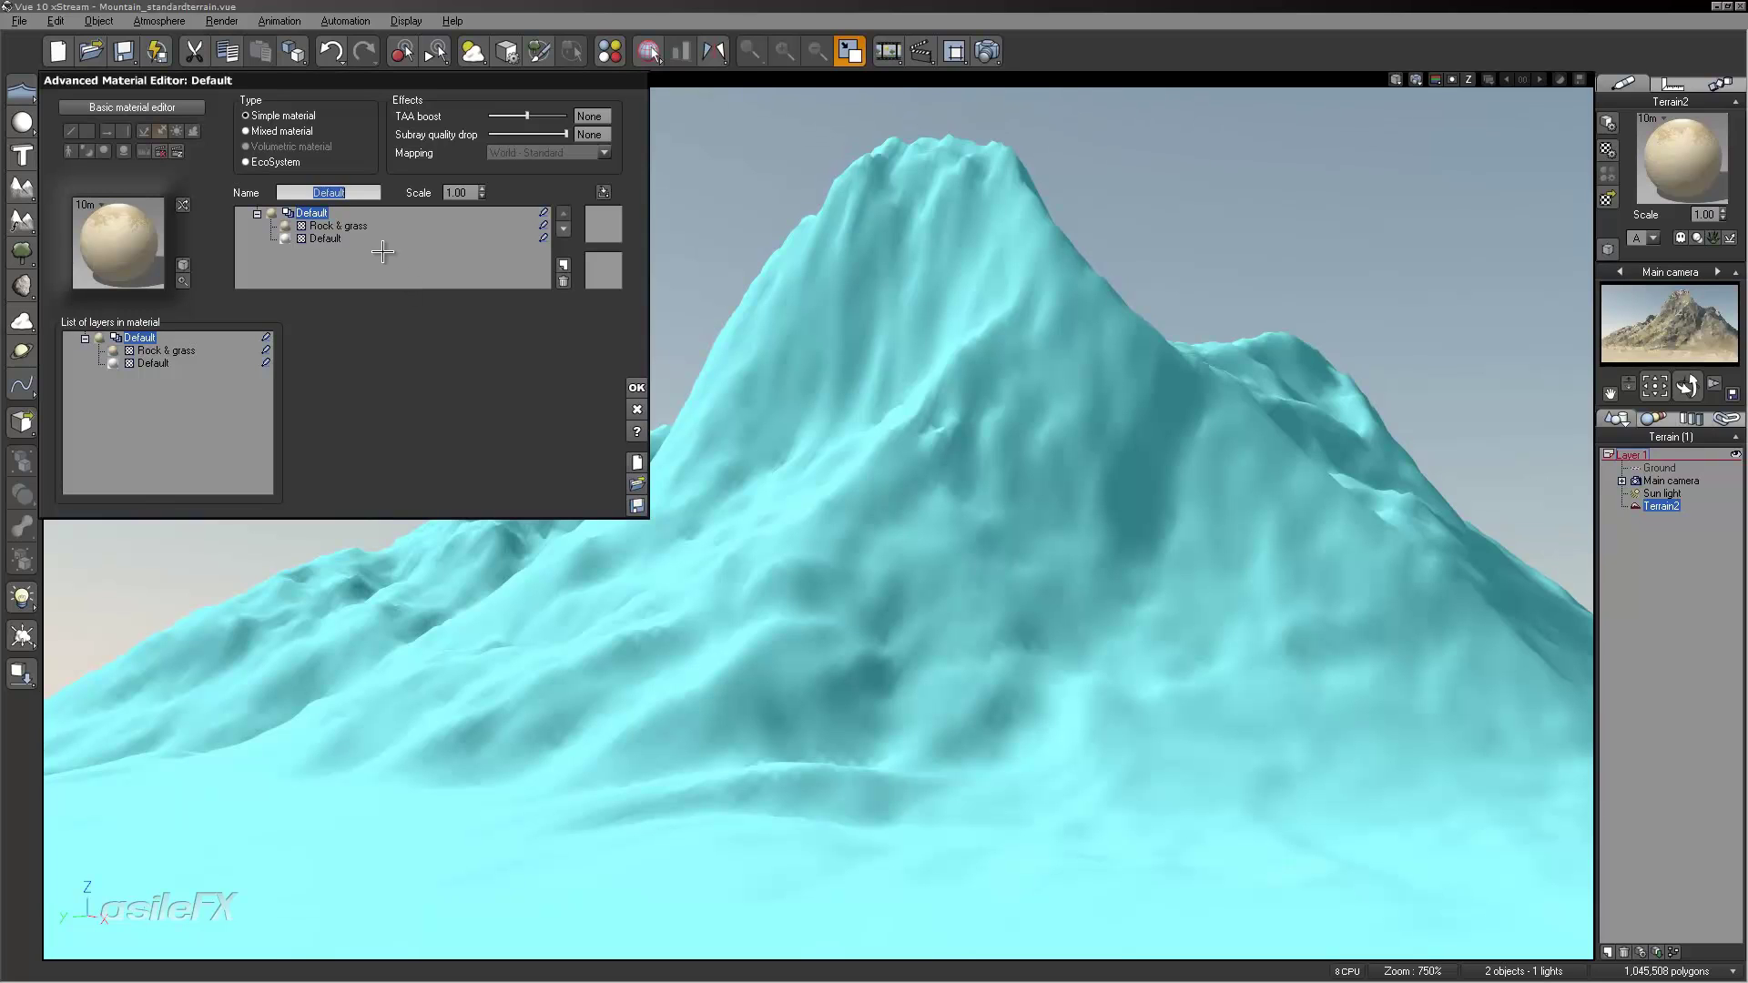
type("Mo")
key("Return")
left_click(355, 226)
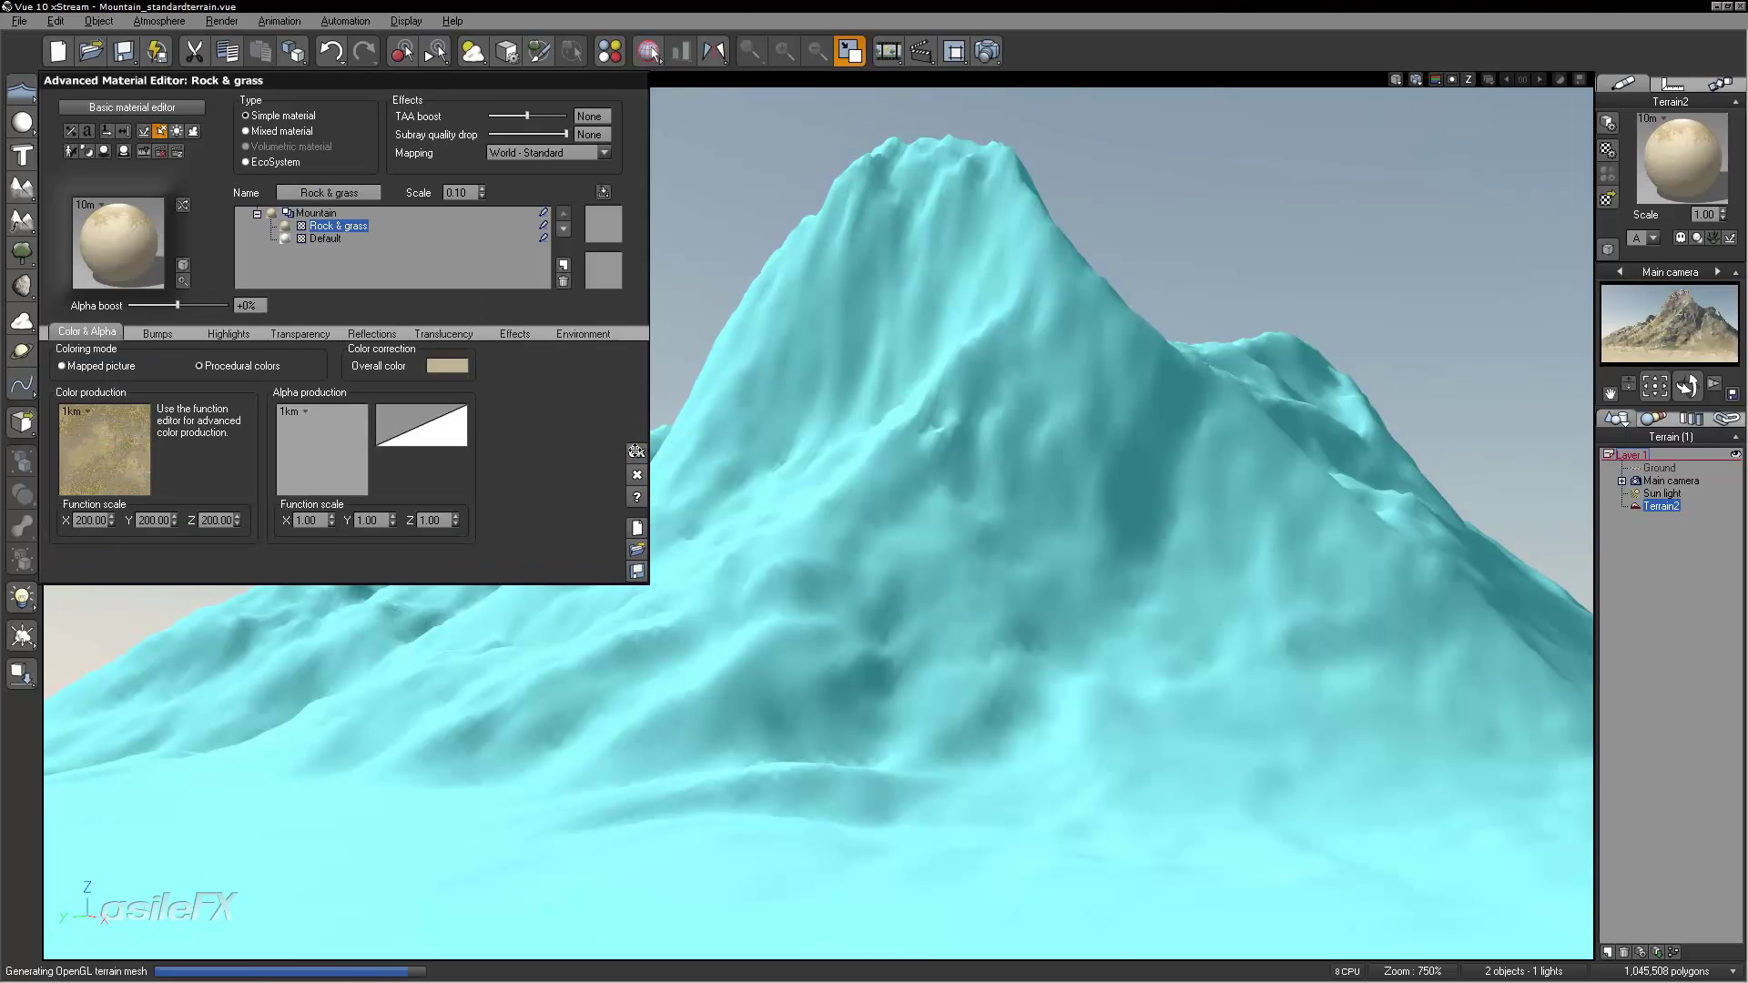
left_click(636, 452)
double_click(1095, 516)
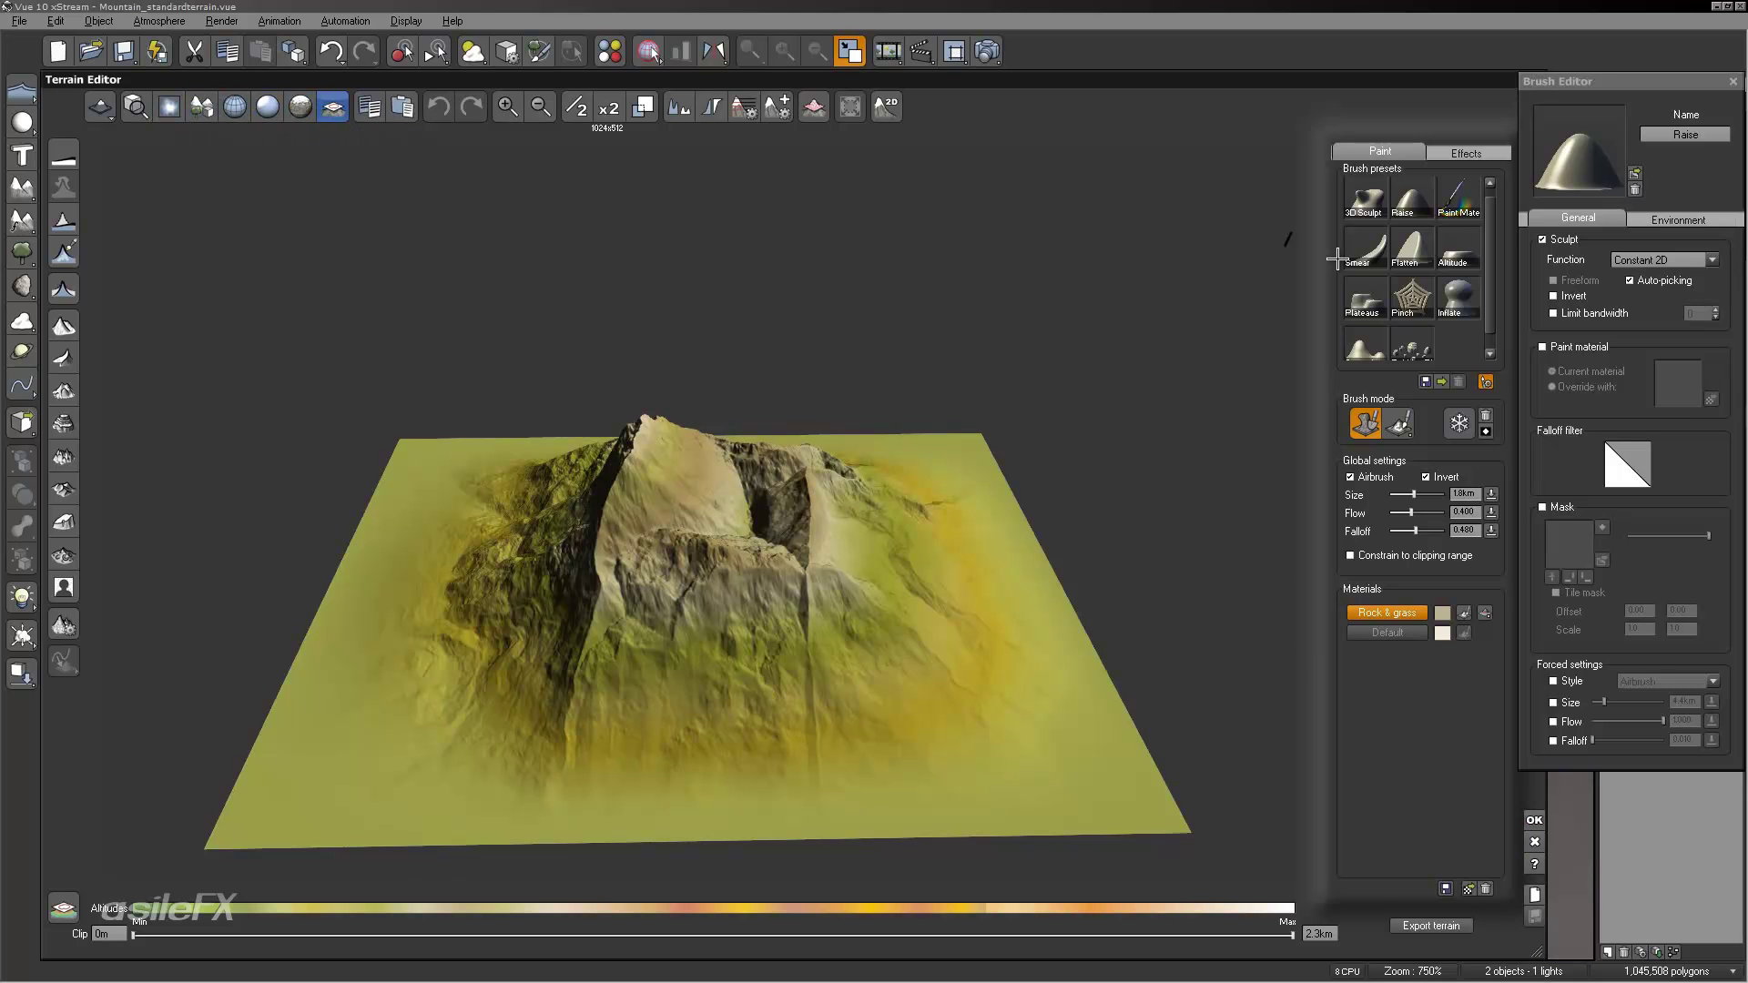
Step: Select the Paint Material brush for the mountain terrain and accept the terrain edits
left_click(1450, 199)
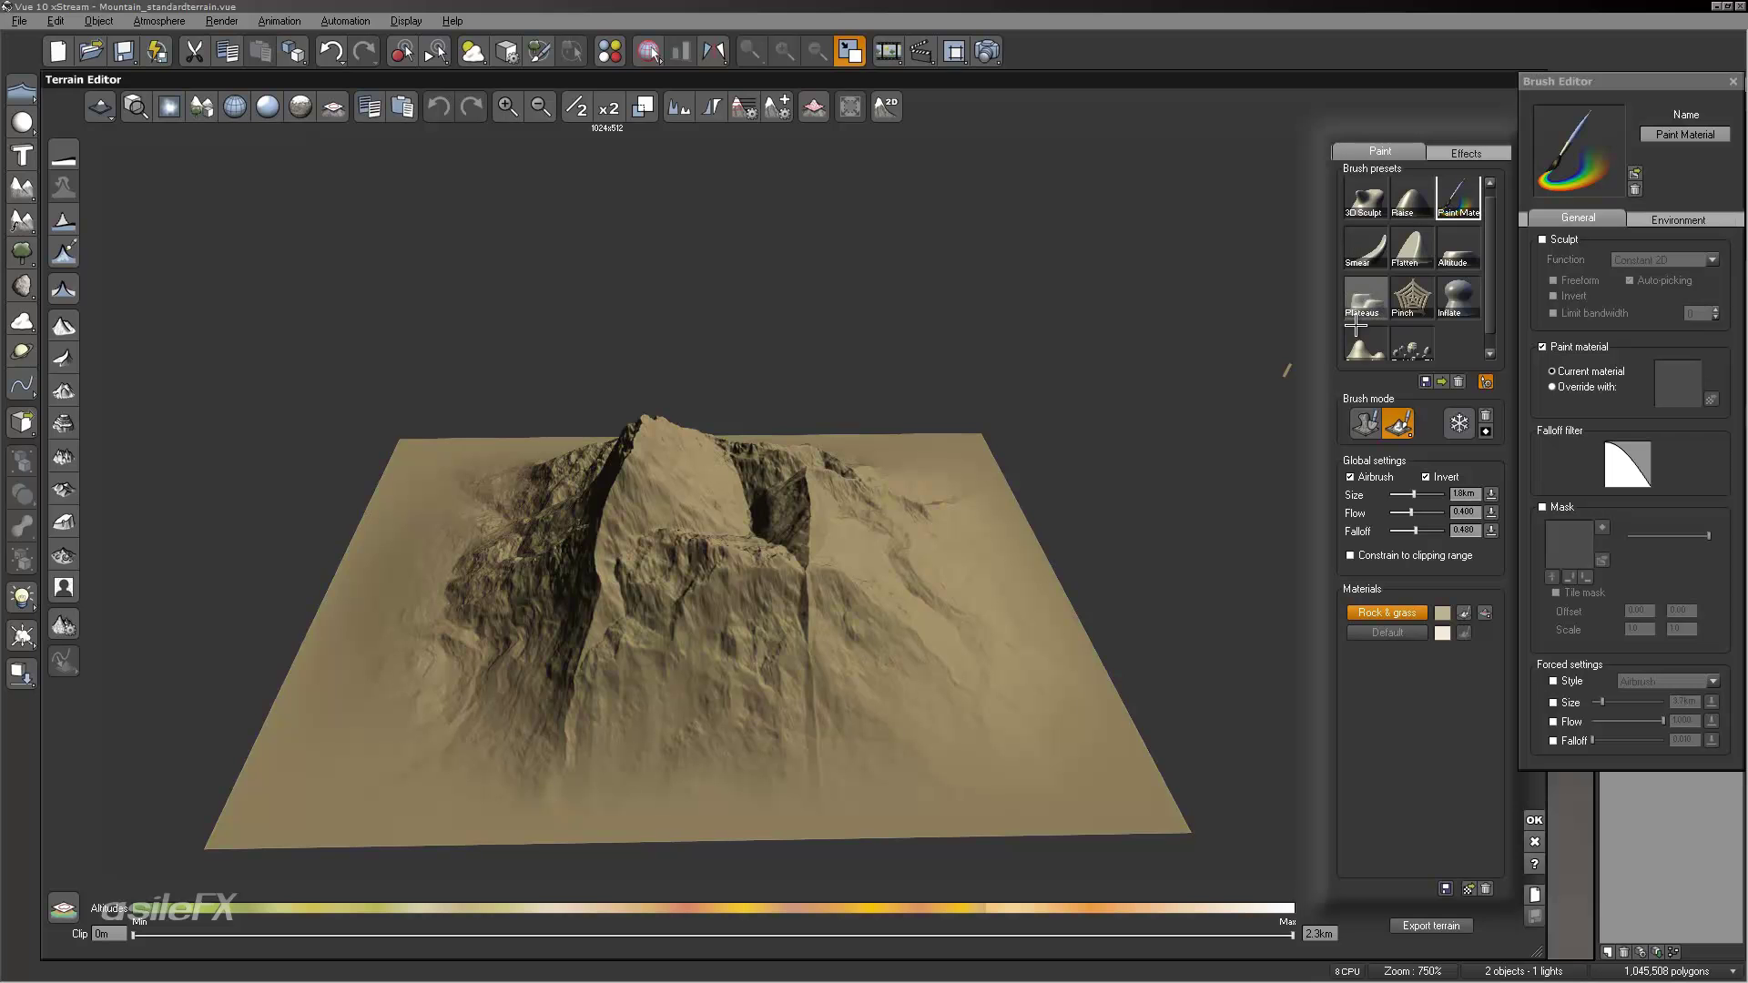
right_click_drag(914, 479, 834, 534)
scroll(833, 533, "up", 6)
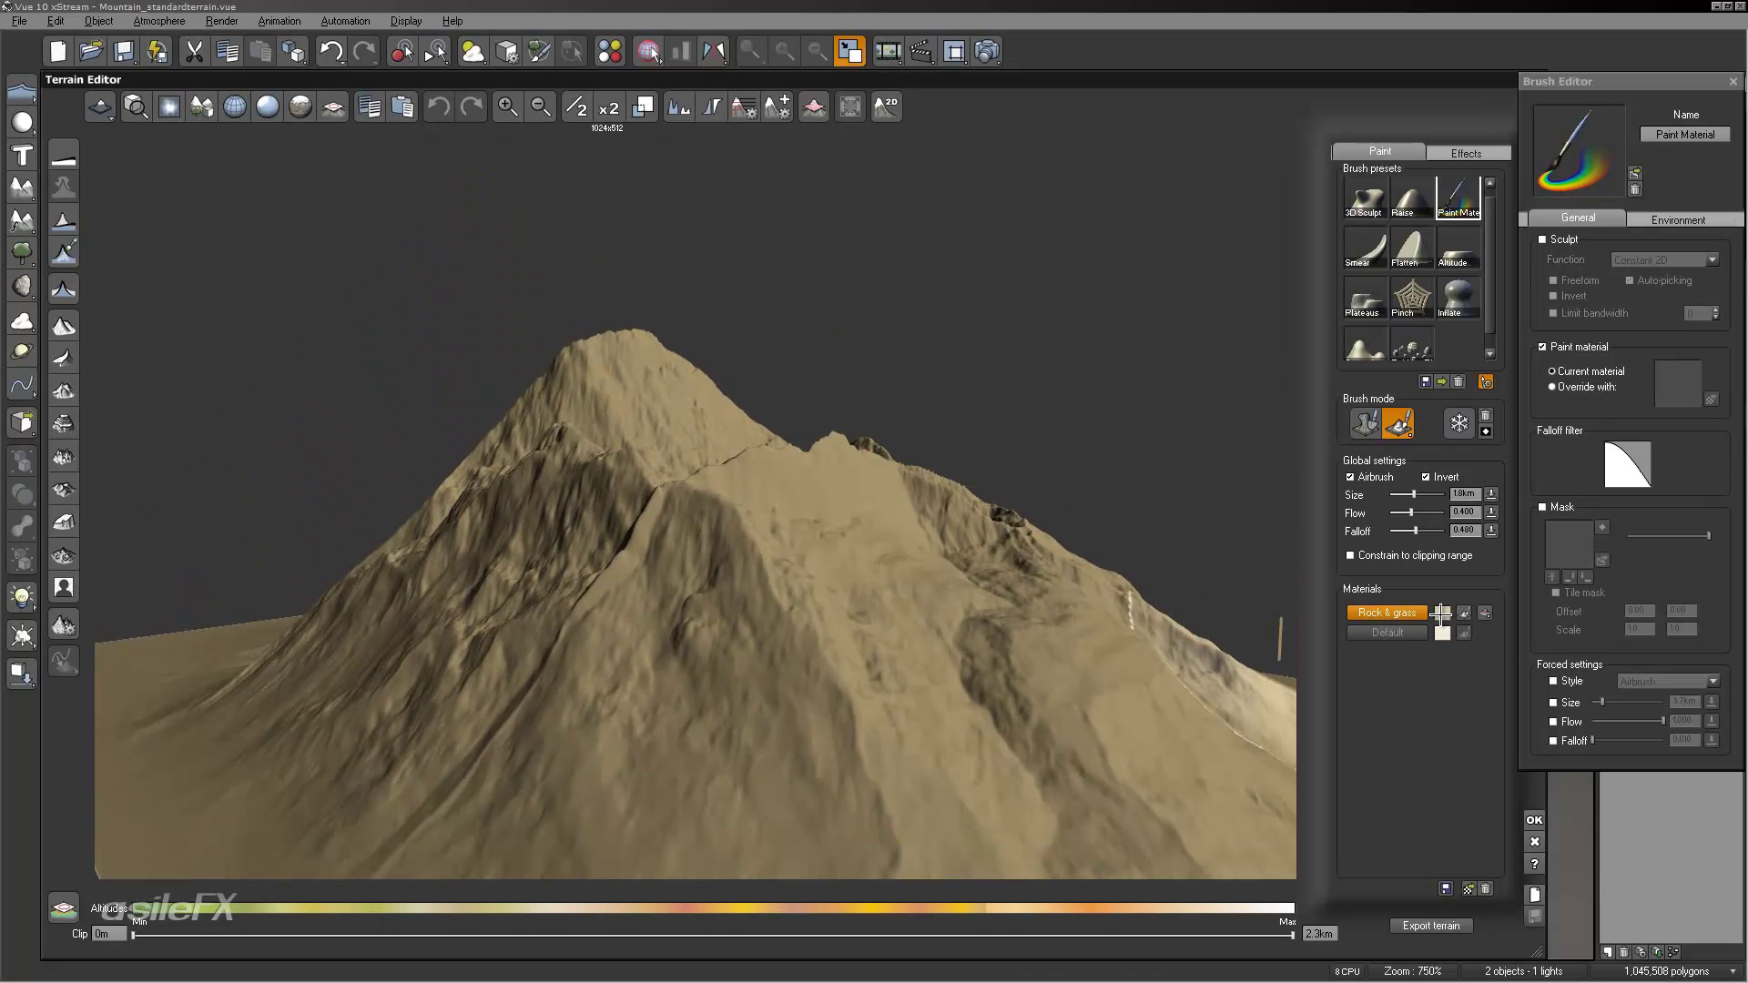
left_click(1535, 818)
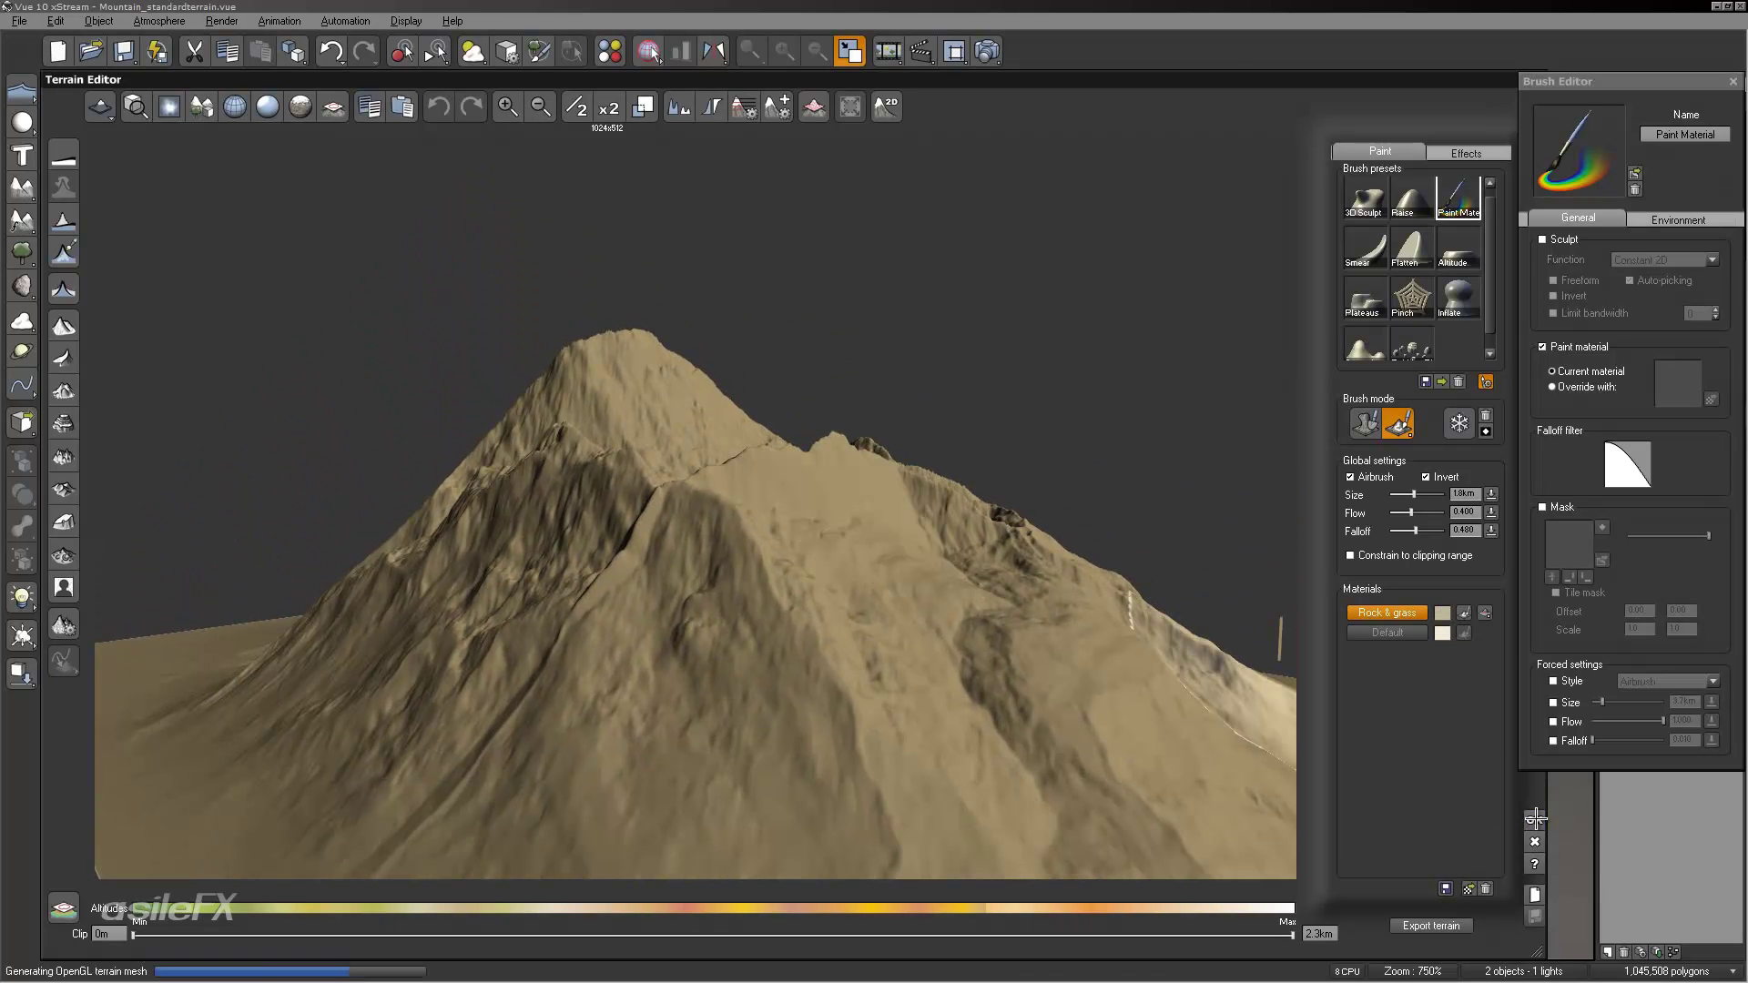
Step: Open the terrain's material and review the color production function of the Rock & grass layer
right_click(1668, 162)
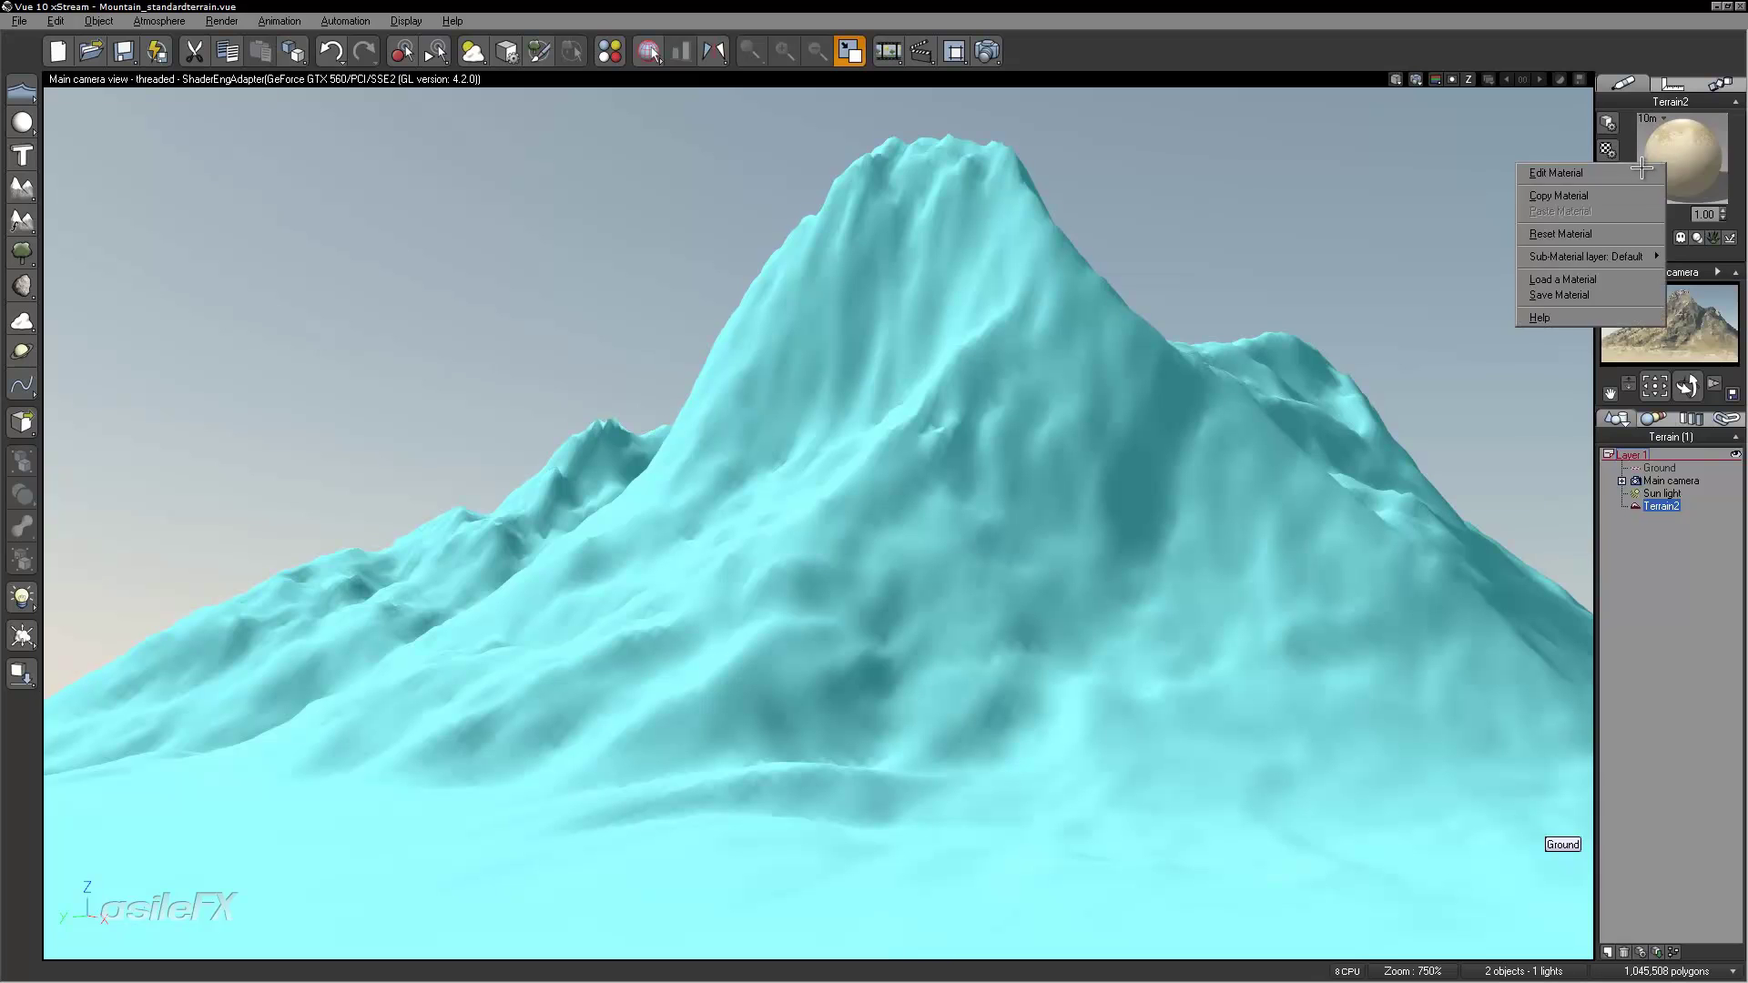
left_click(1639, 171)
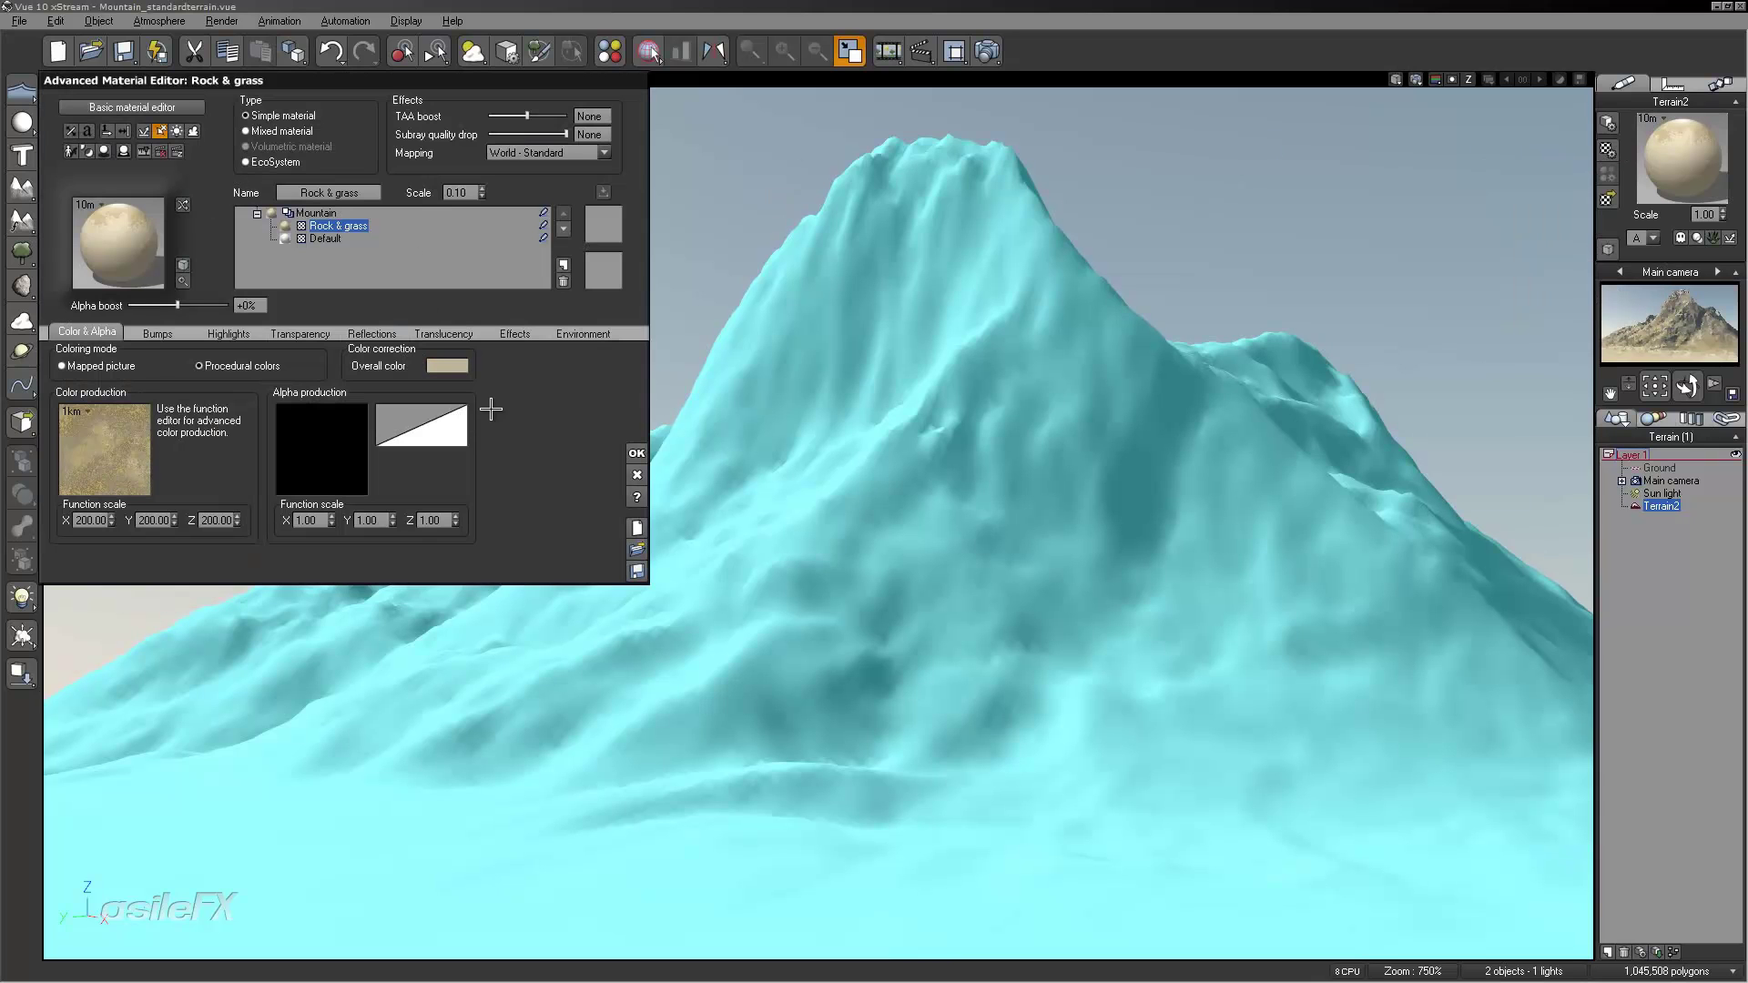
right_click(111, 430)
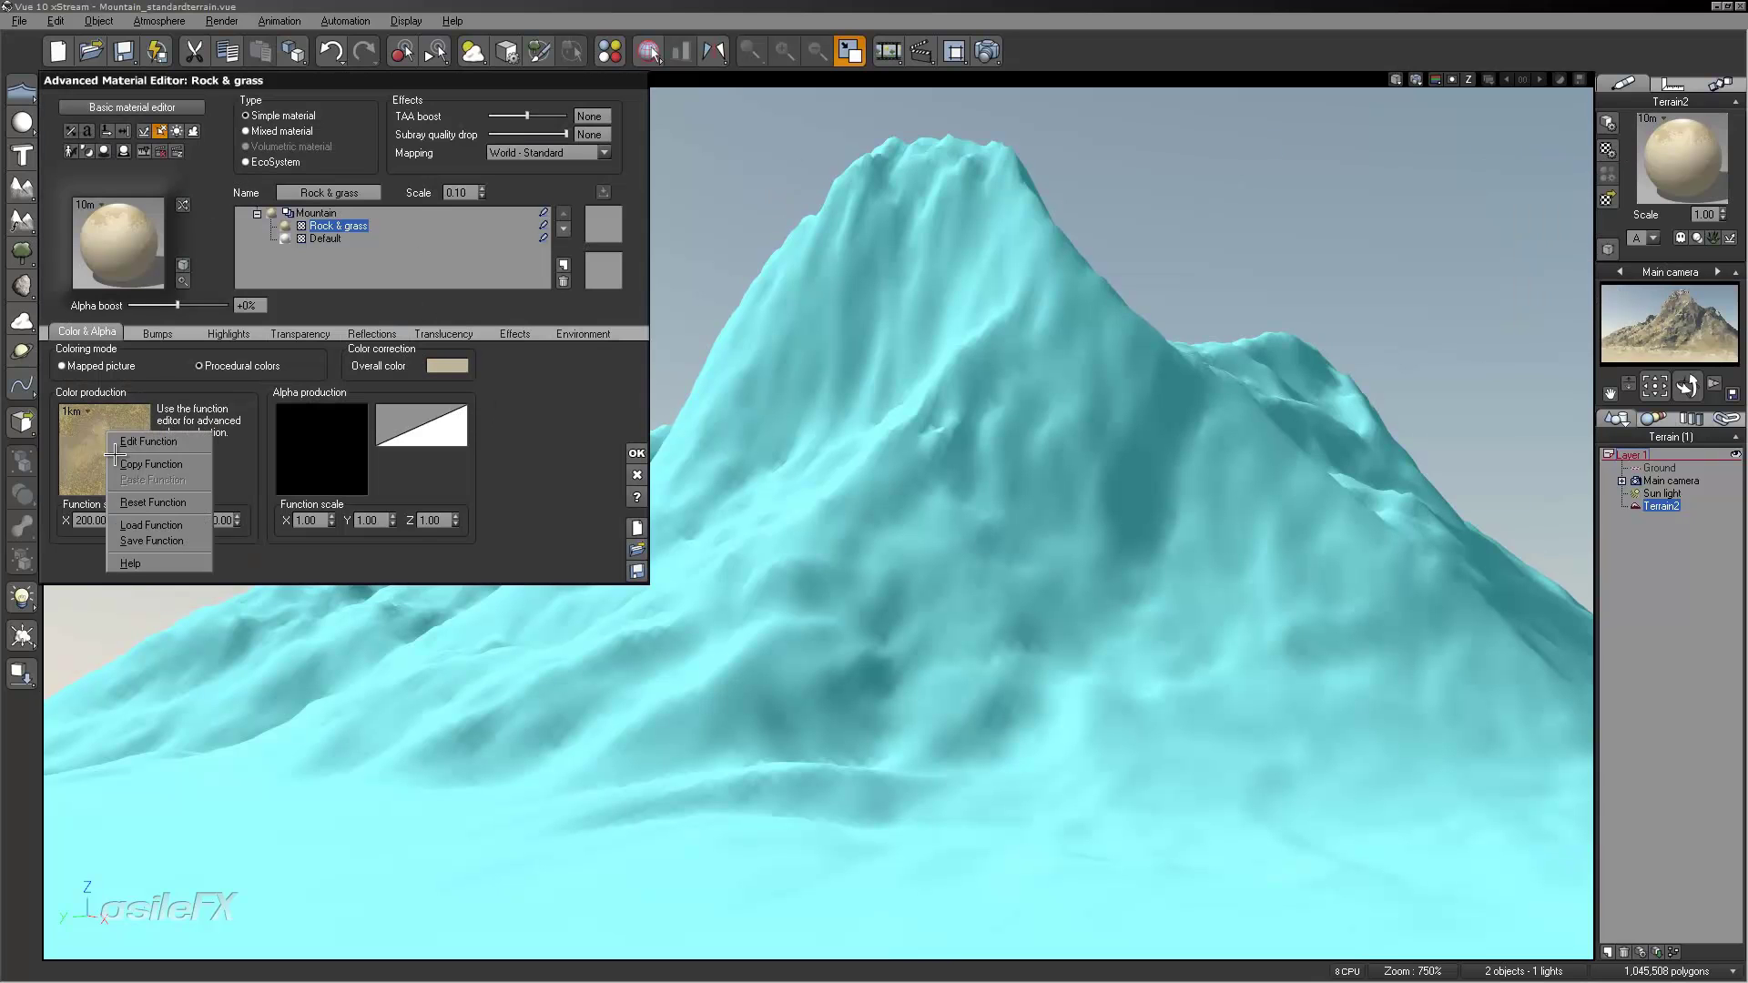
left_click(159, 441)
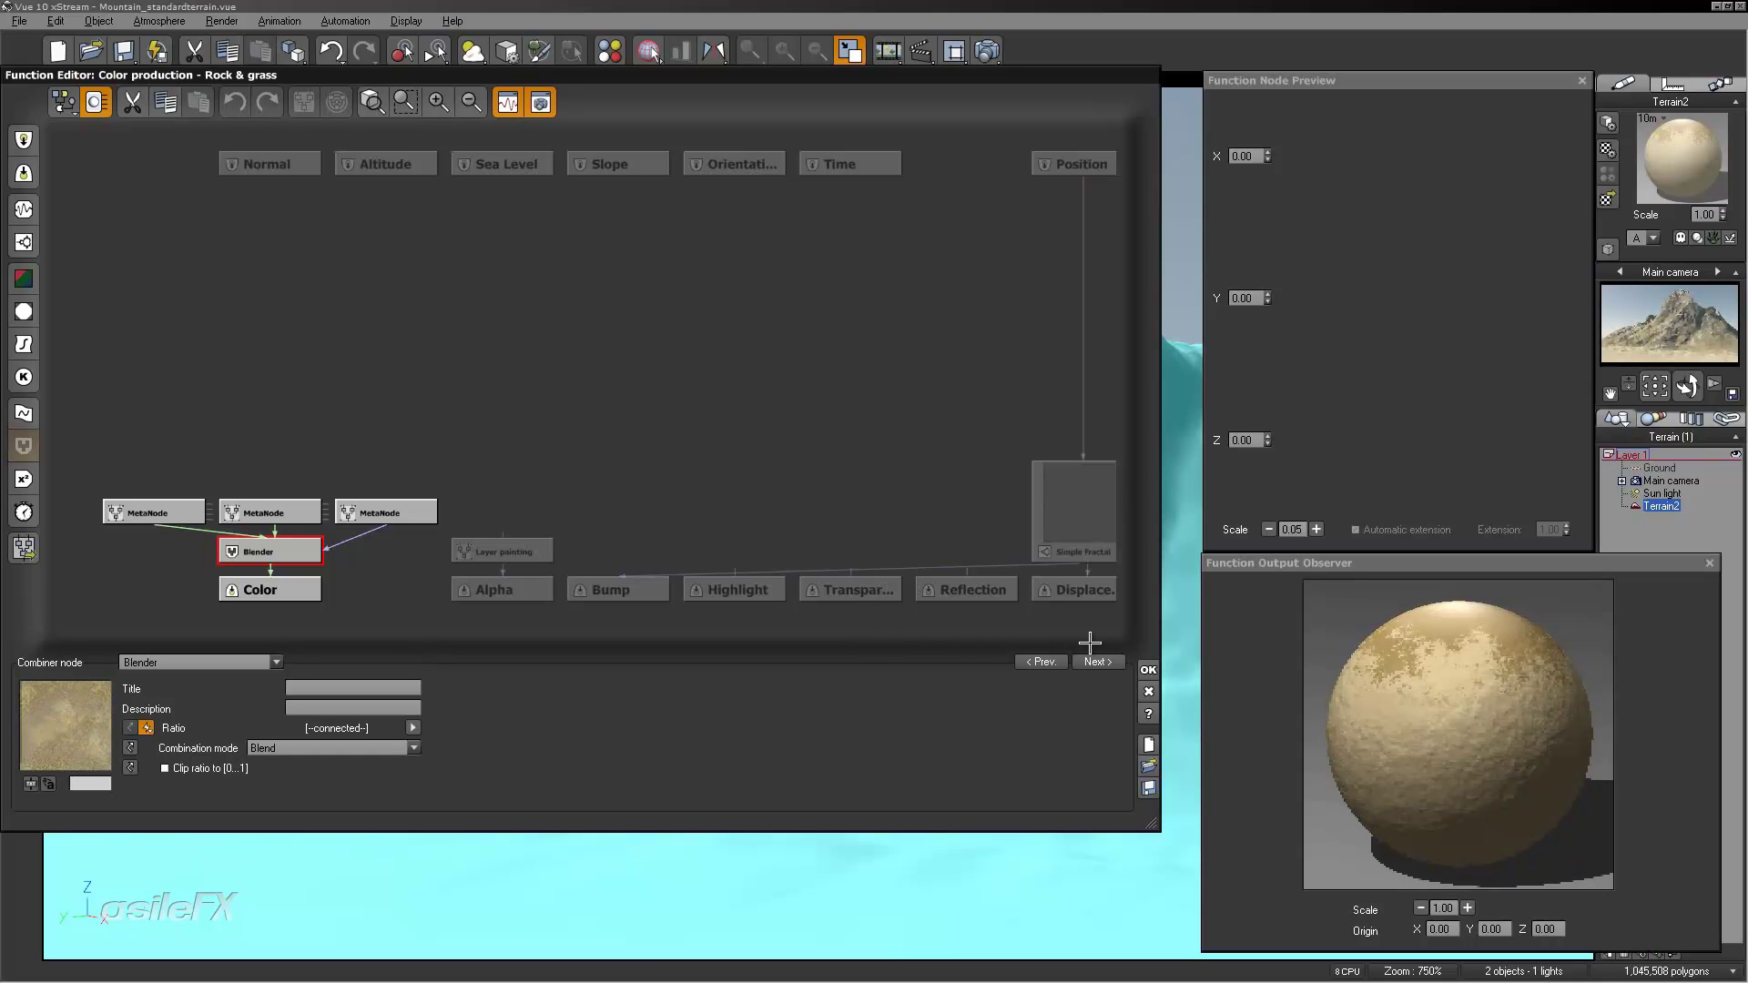
left_click(1149, 667)
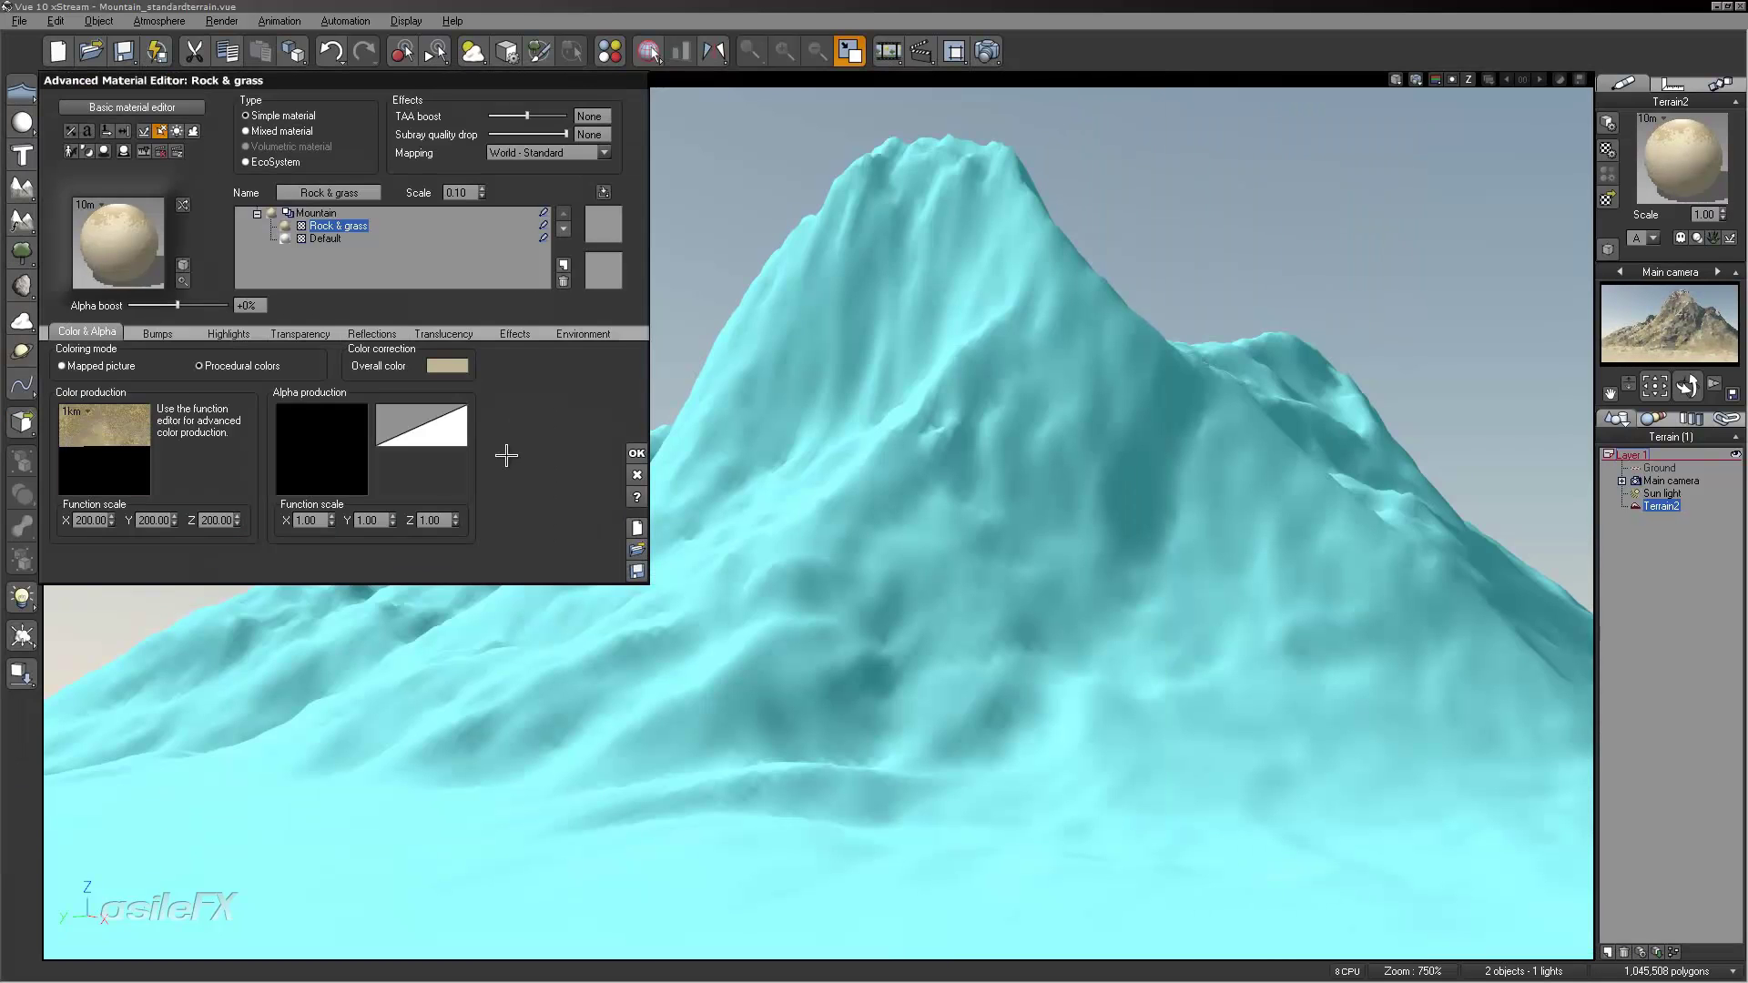
Step: Set the Rock & grass layer's overall color to hue 24, lum 97, sat 64, and accept the material
right_click(449, 368)
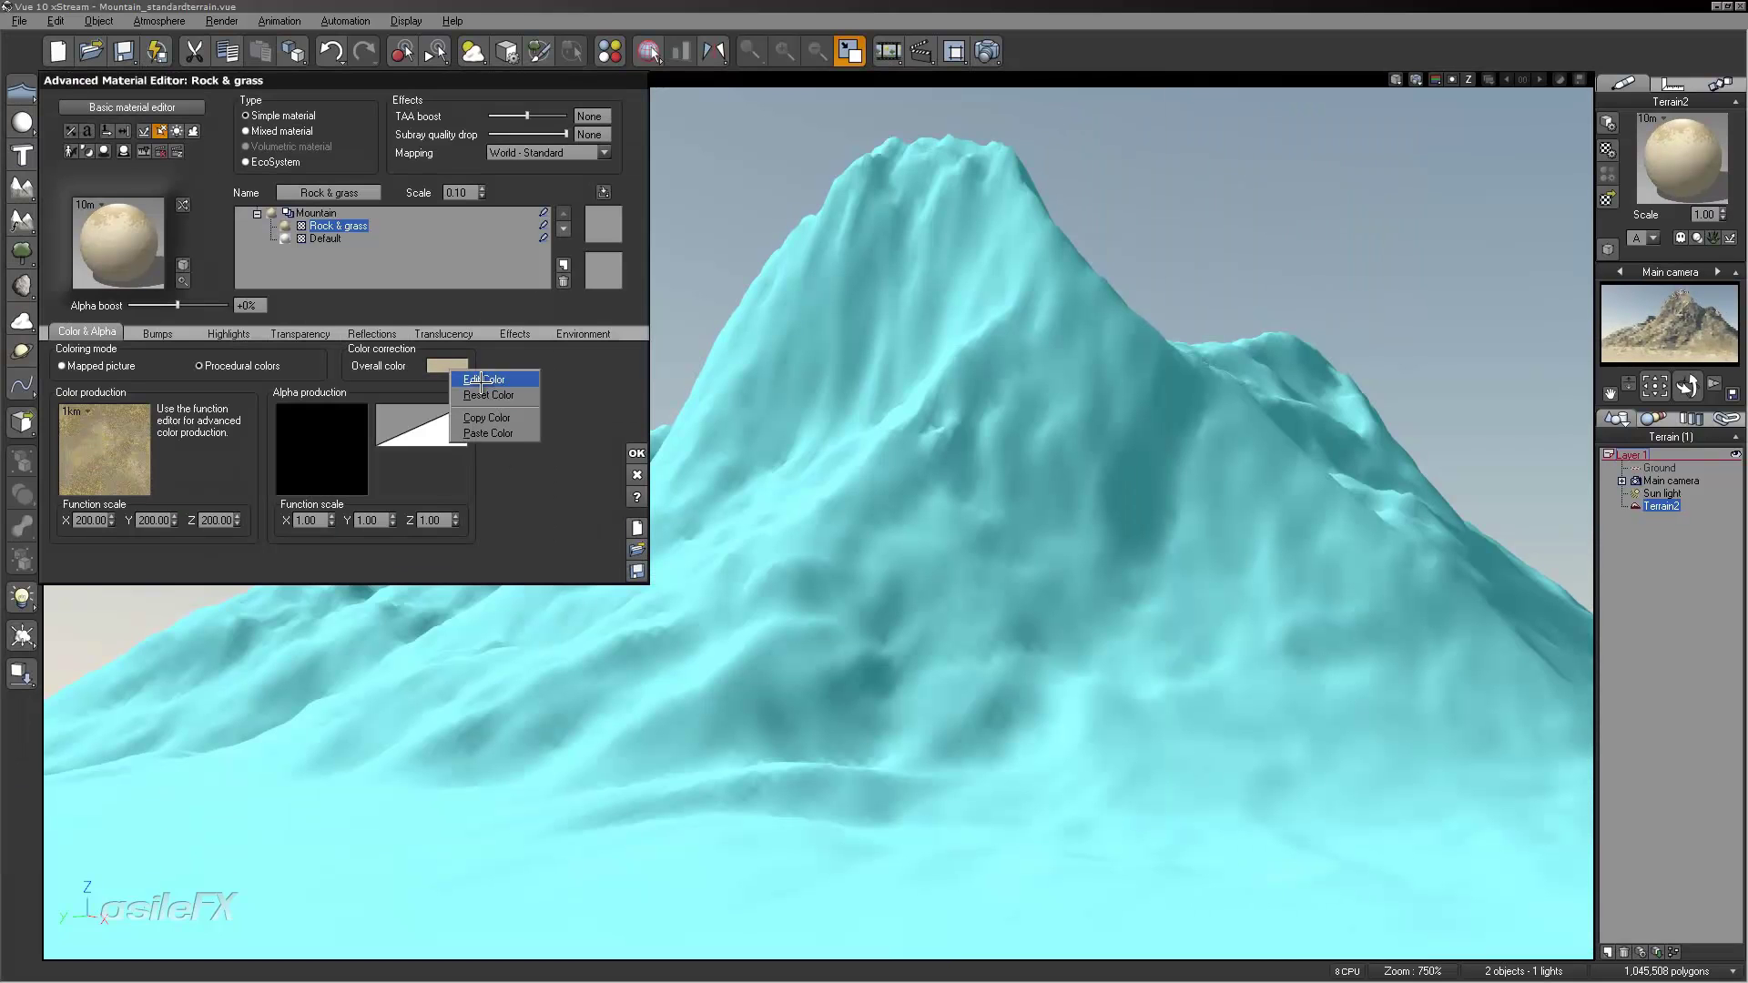
left_click(476, 379)
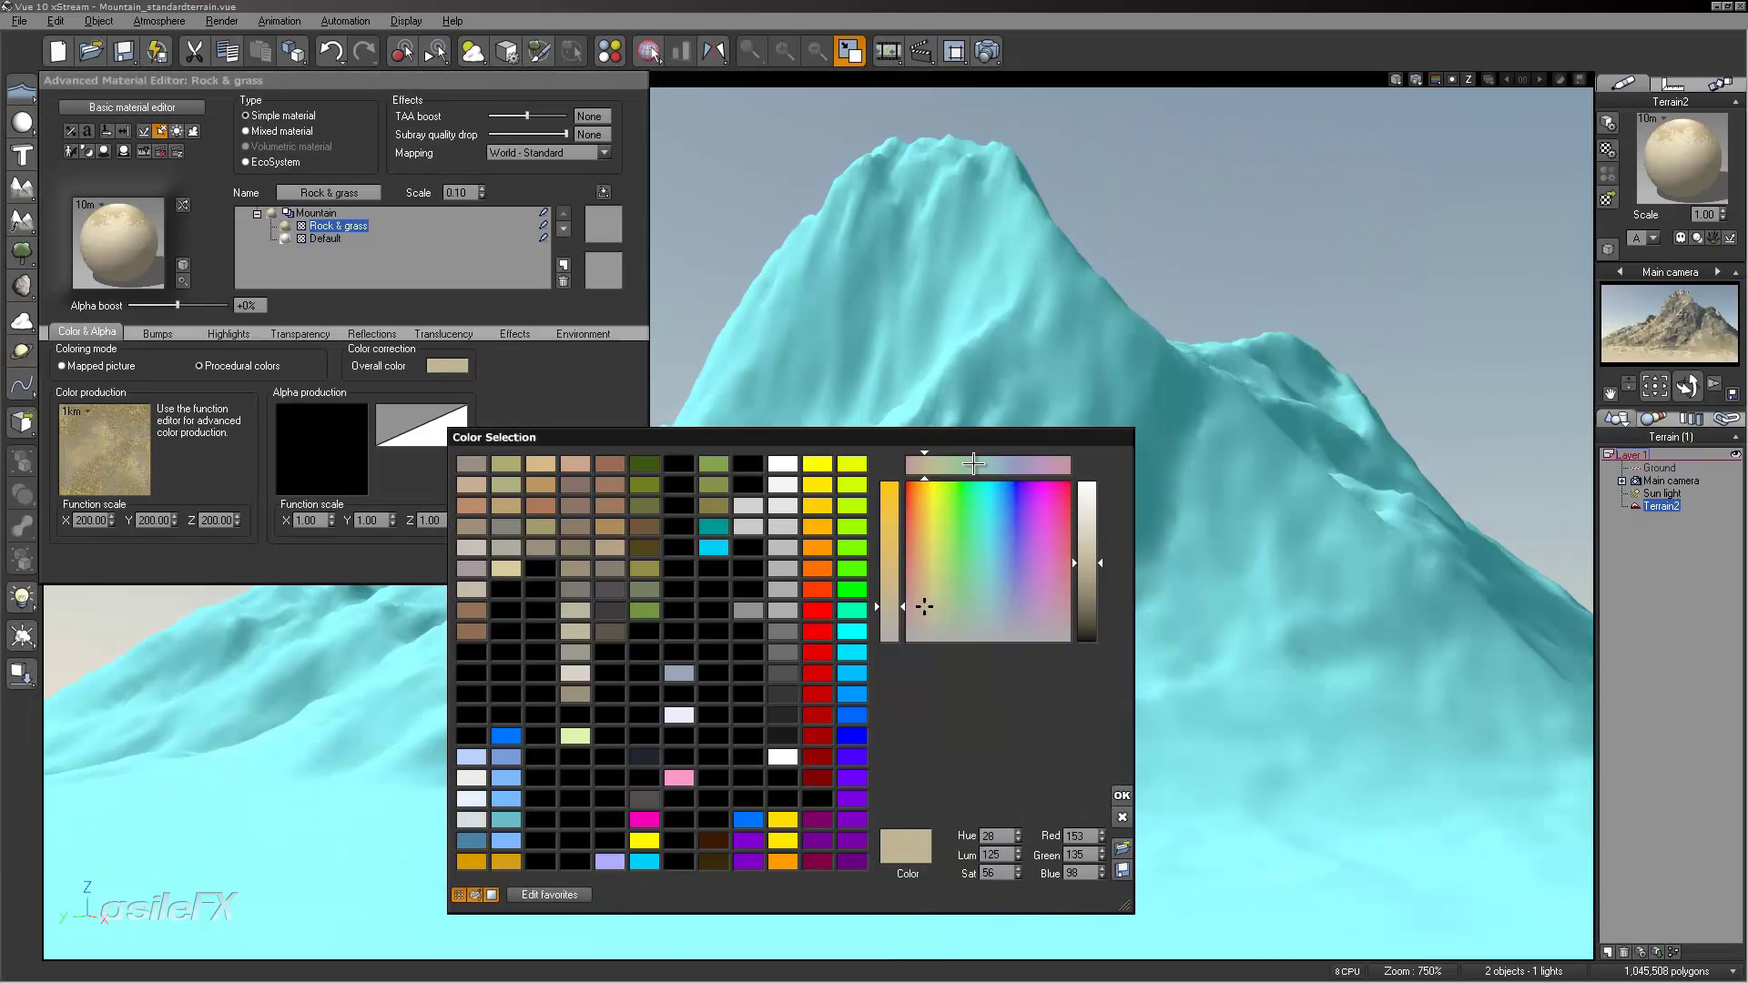
left_click_drag(1089, 564, 1088, 580)
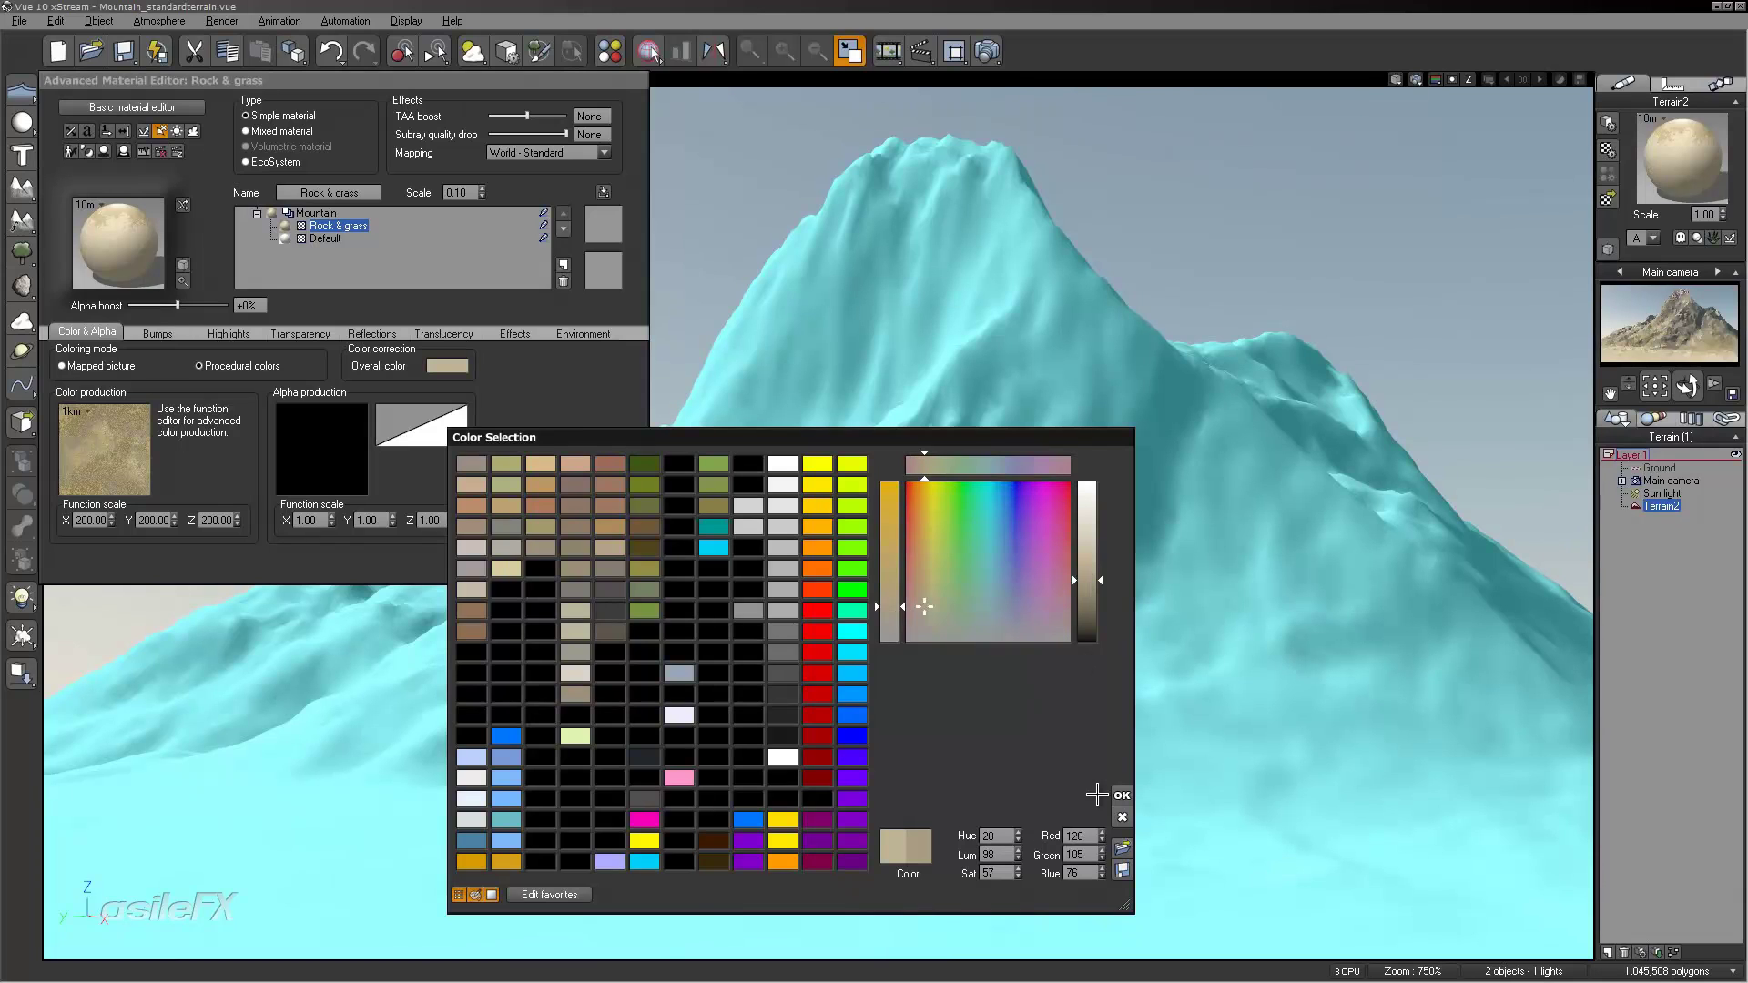
left_click(1120, 795)
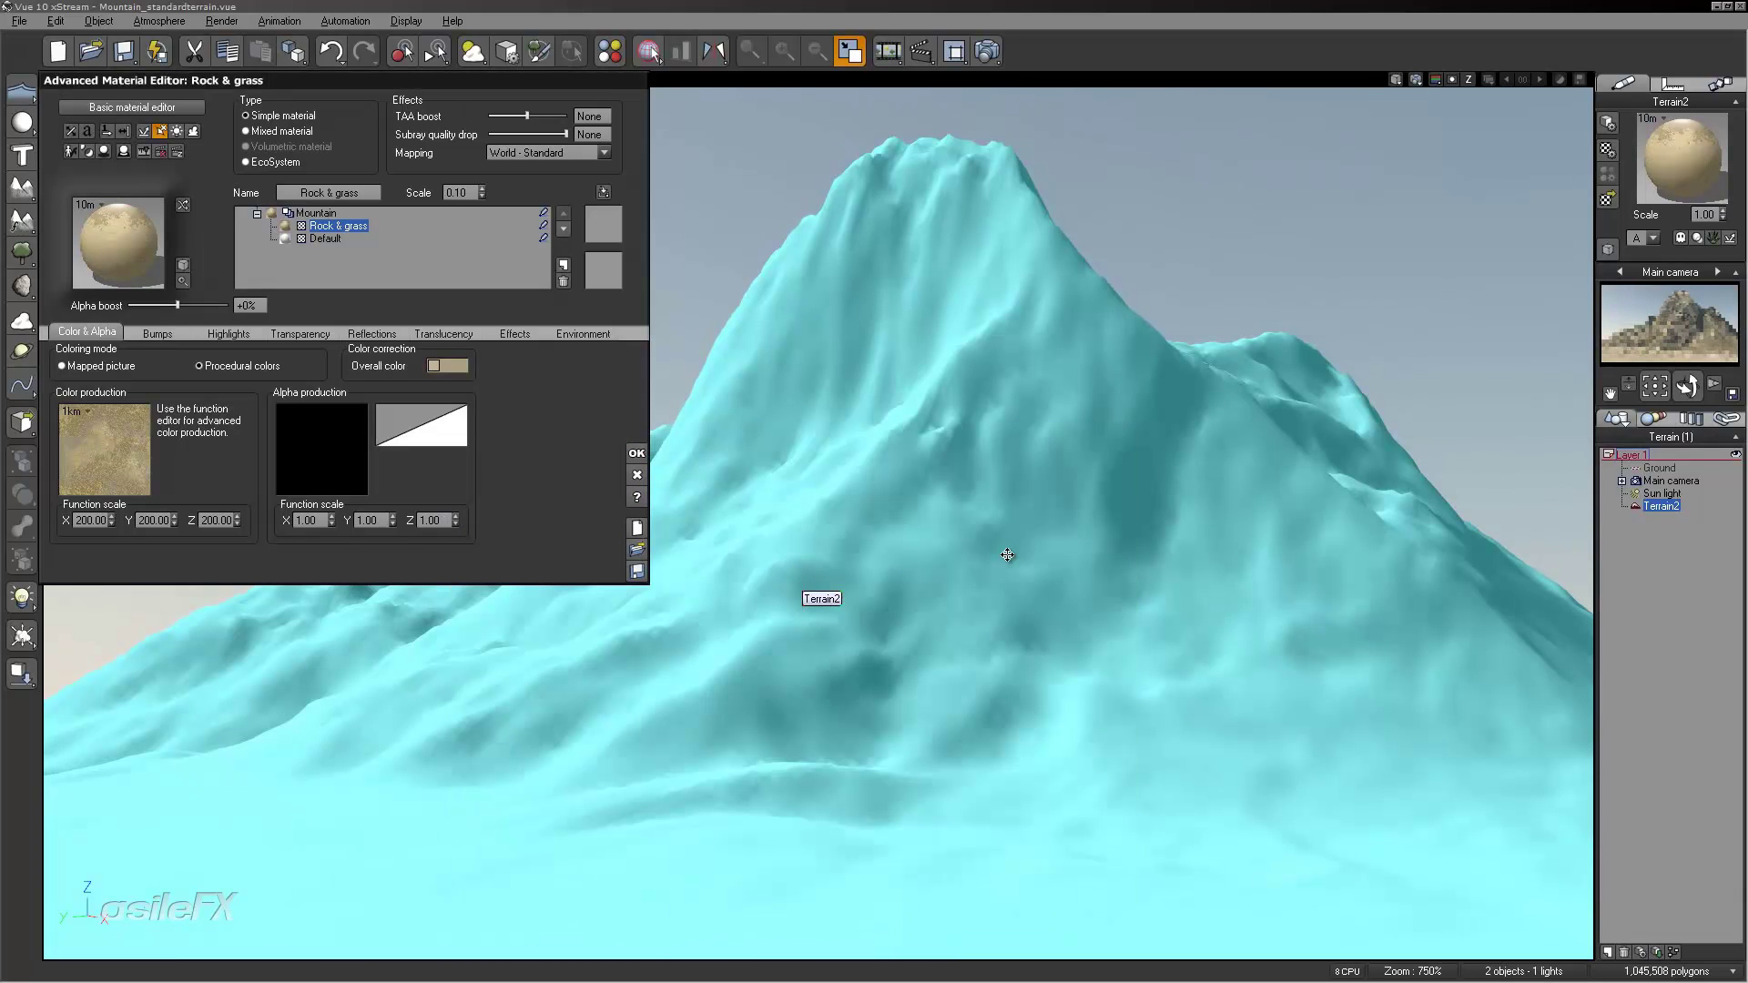
right_click(462, 369)
left_click(489, 379)
left_click_drag(1019, 835, 1019, 856)
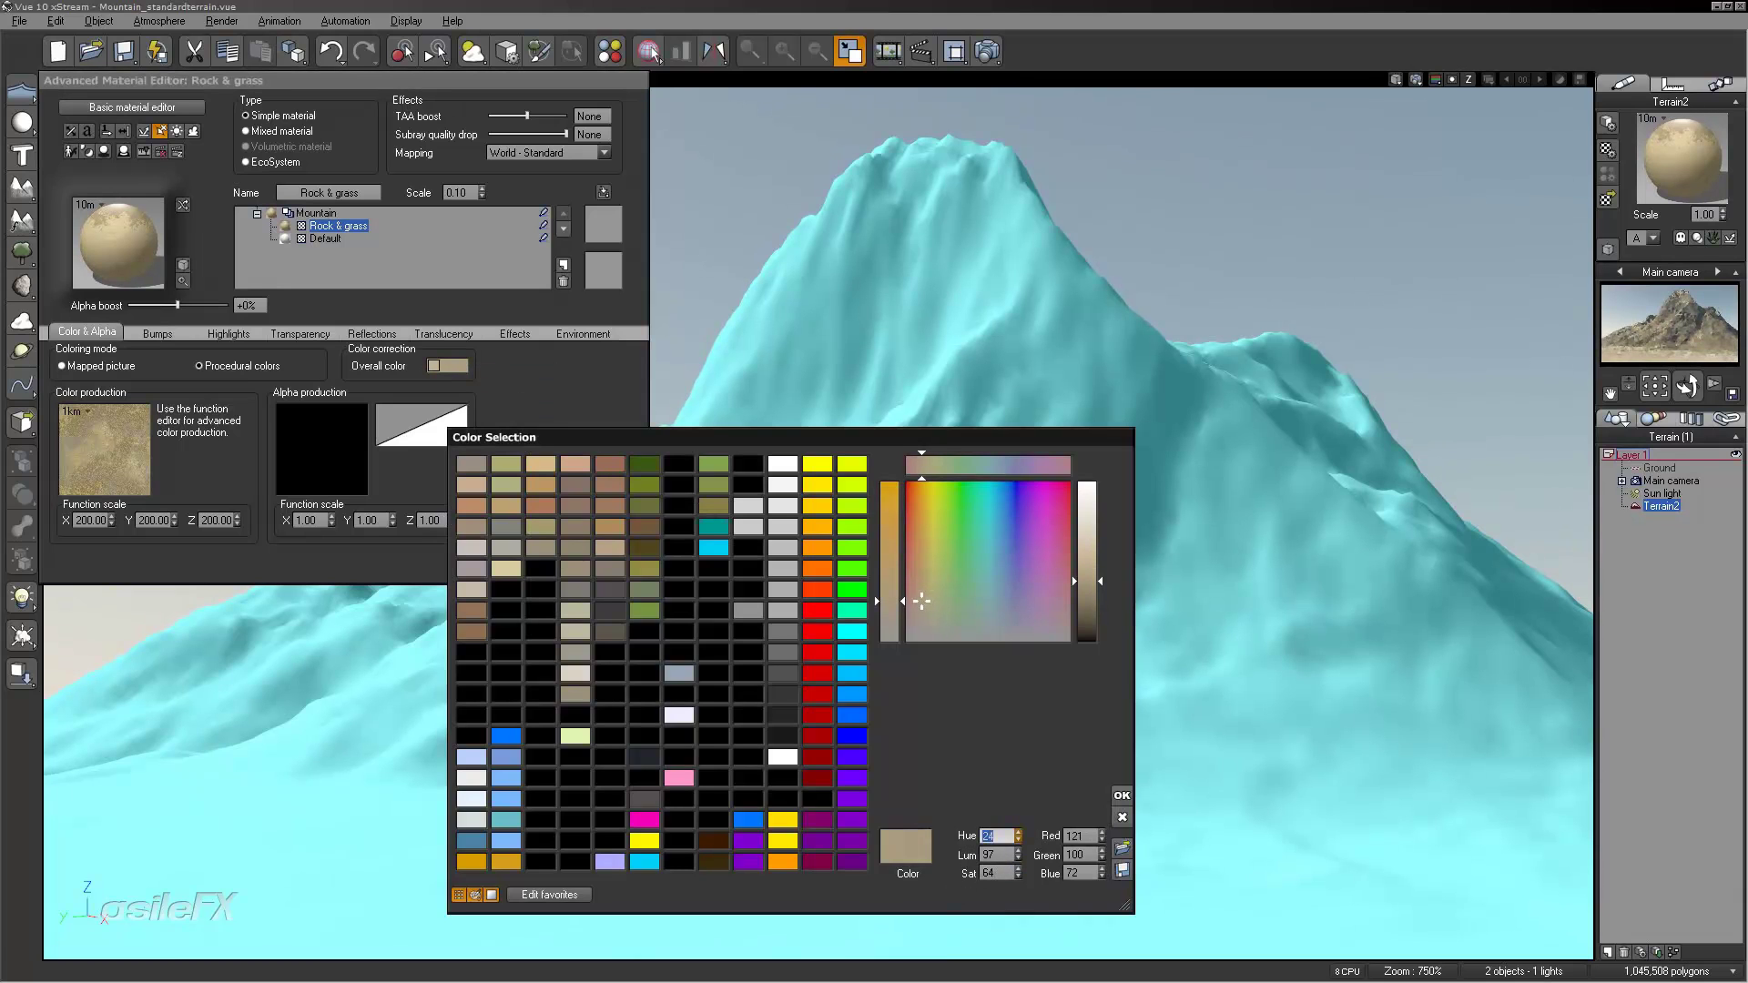
key("Return")
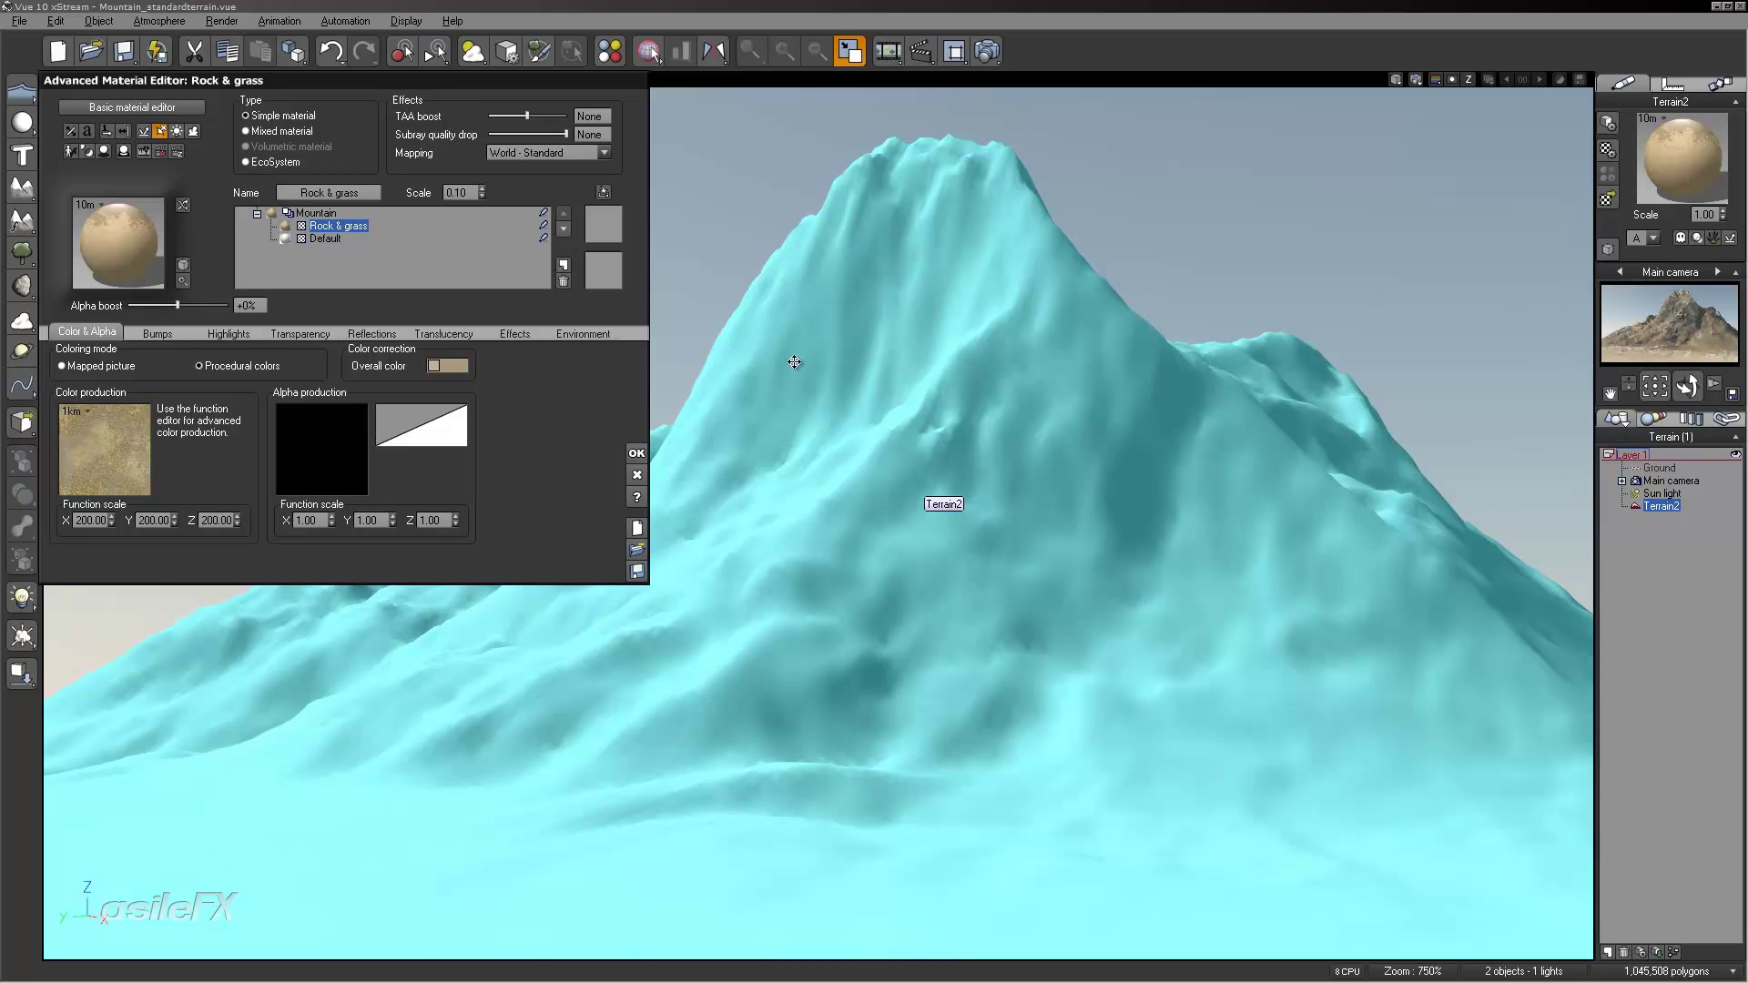
left_click(637, 452)
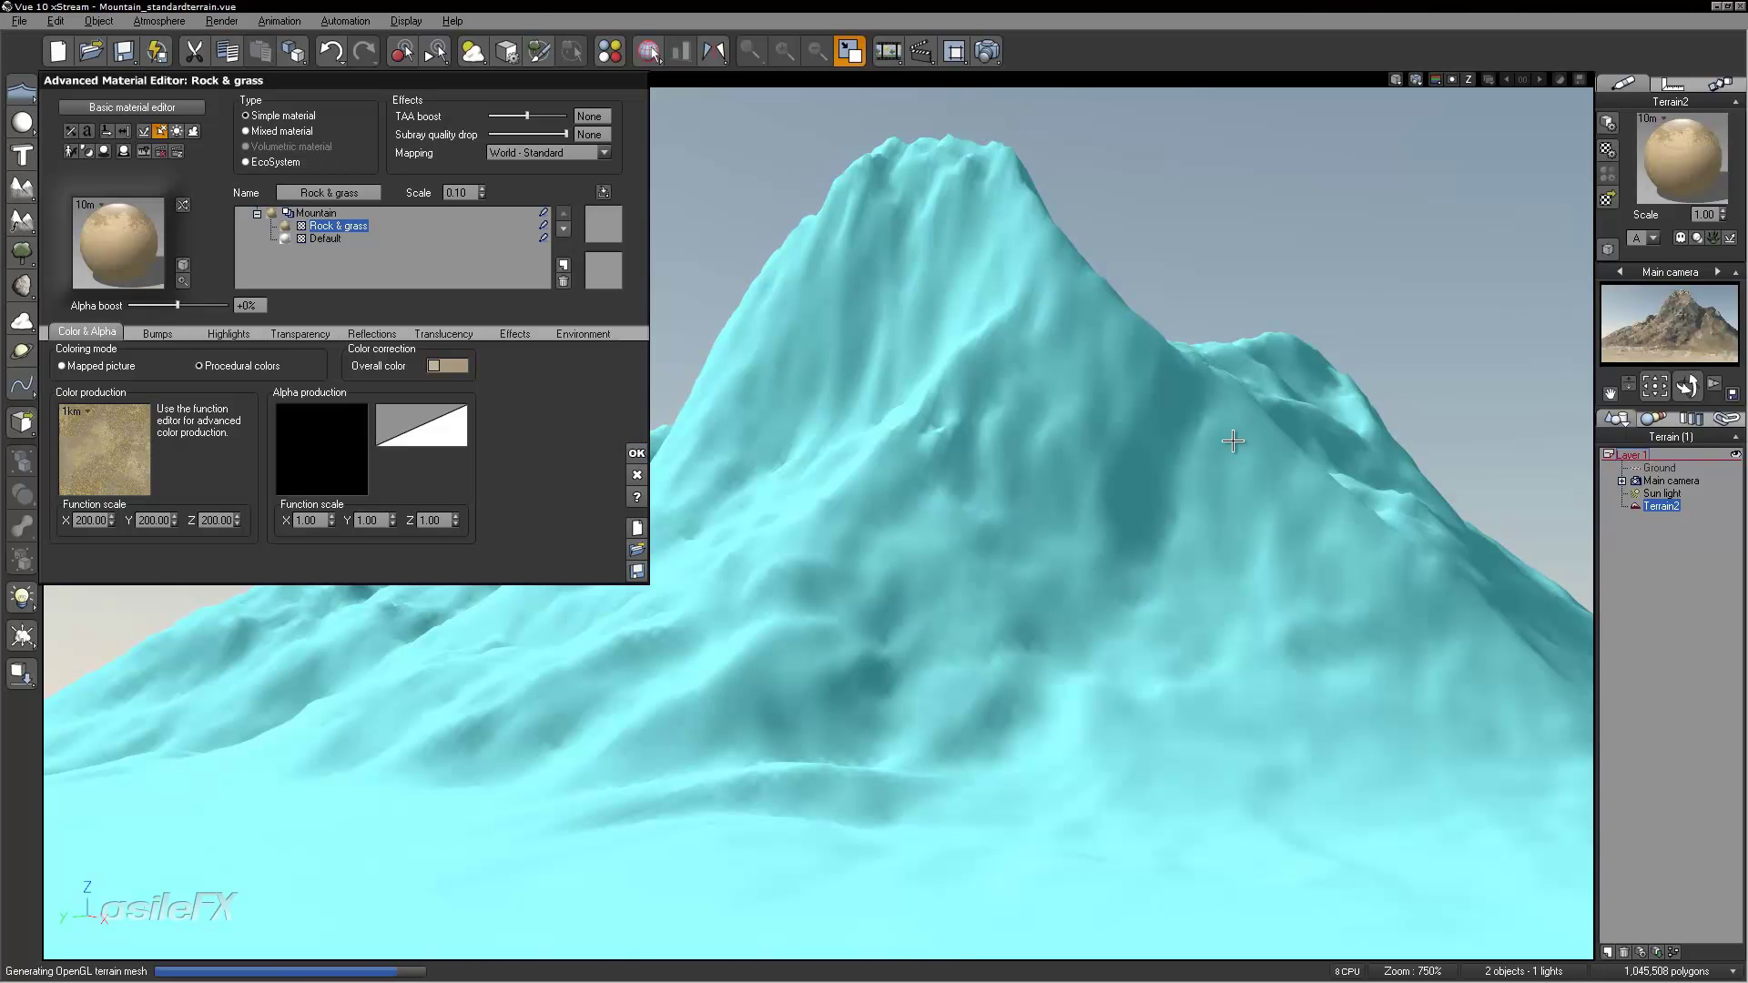
Step: Examine the mountain from other angles in the main camera view, and inspect its slopes in the terrain editor
right_click_drag(995, 516, 1311, 550)
right_click_drag(929, 494, 625, 543)
right_click_drag(1027, 573, 1216, 526)
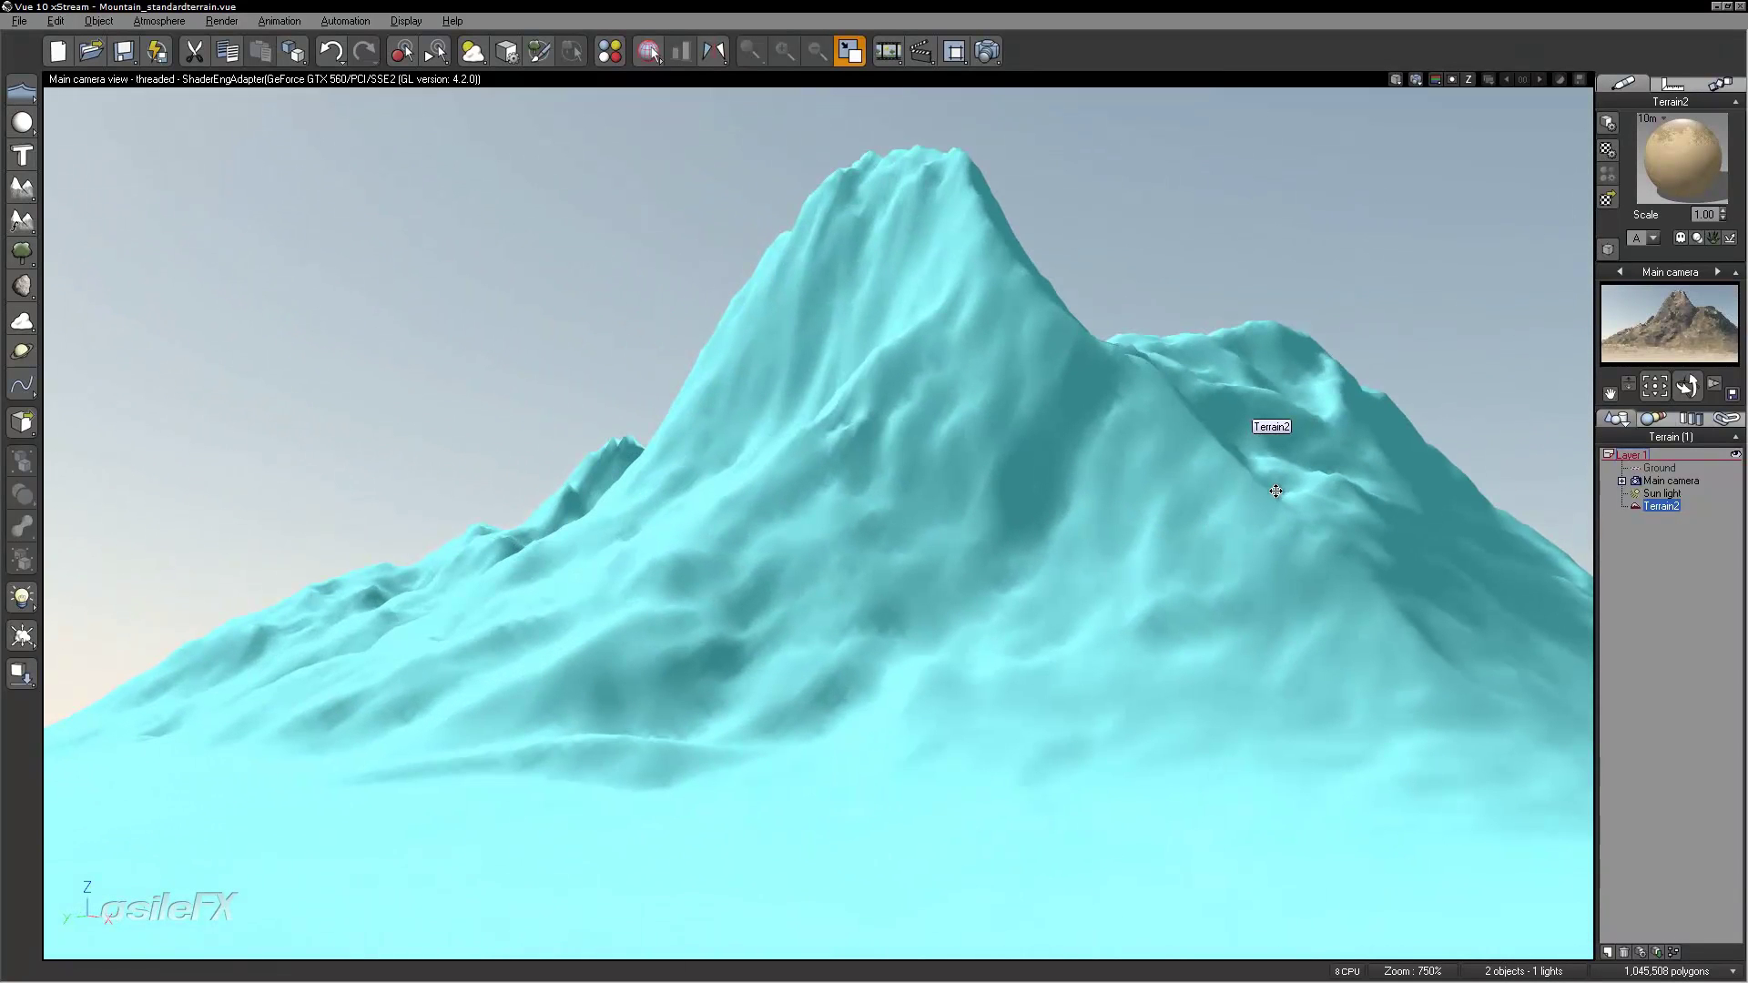
double_click(1191, 477)
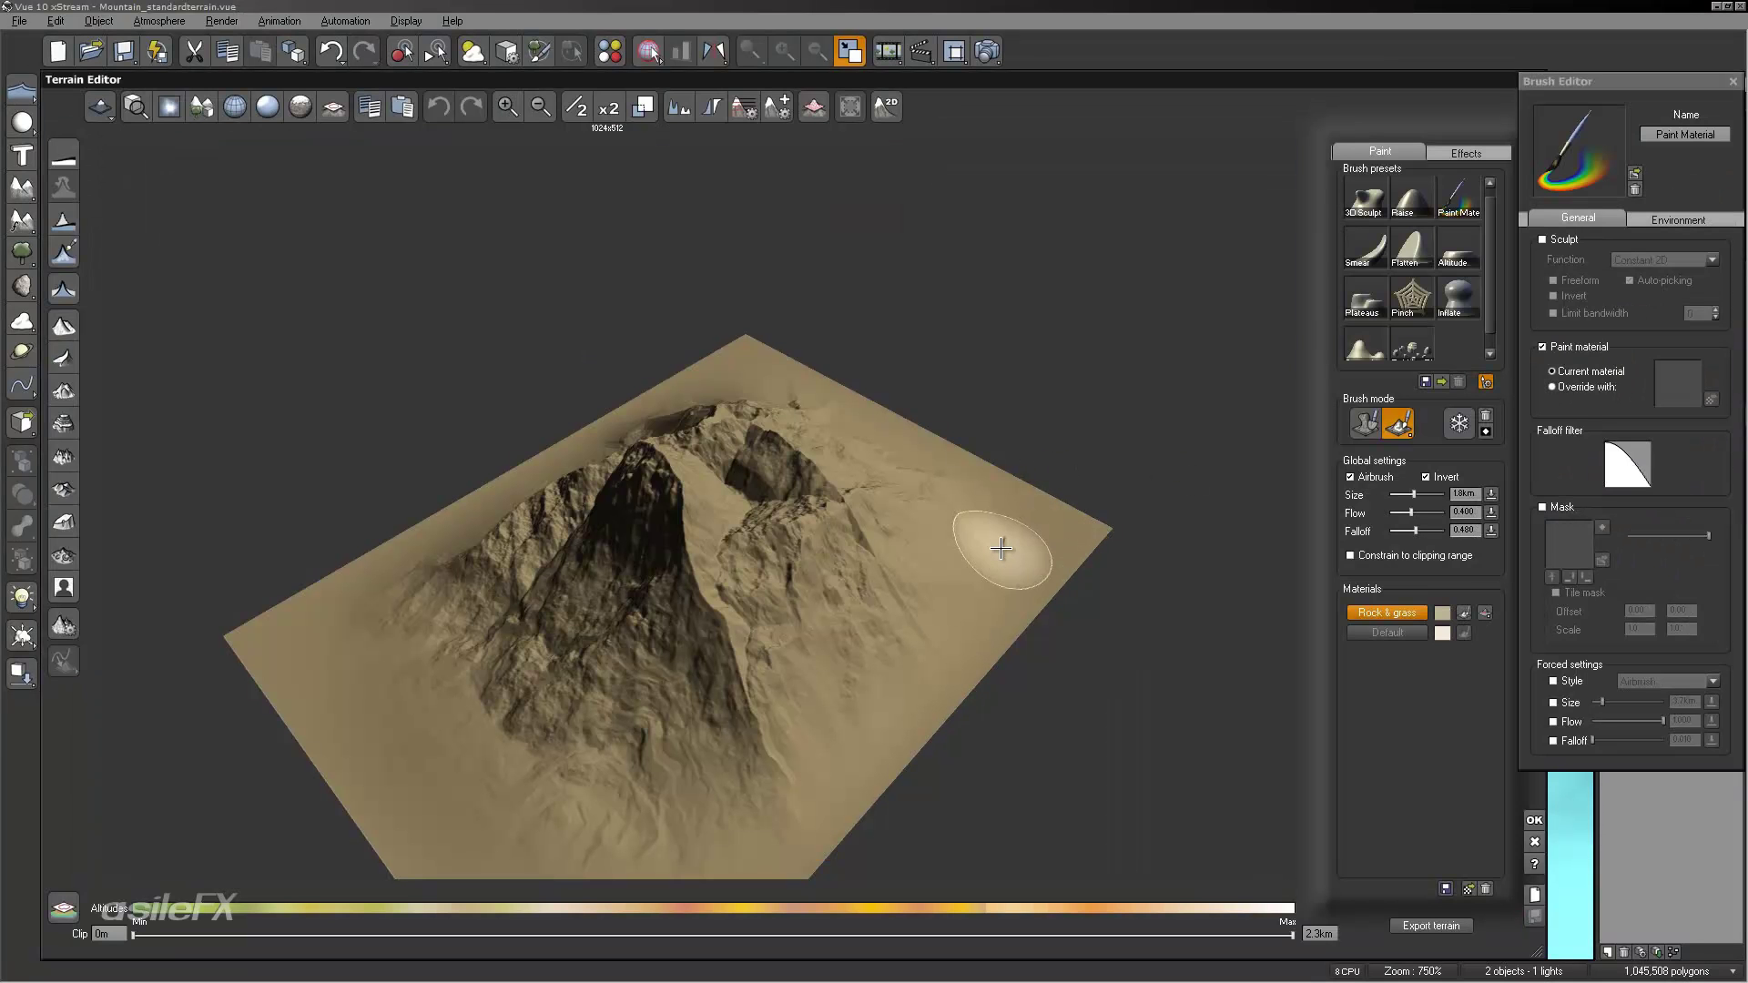
right_click_drag(976, 546, 931, 637)
scroll(931, 638, "up", 3)
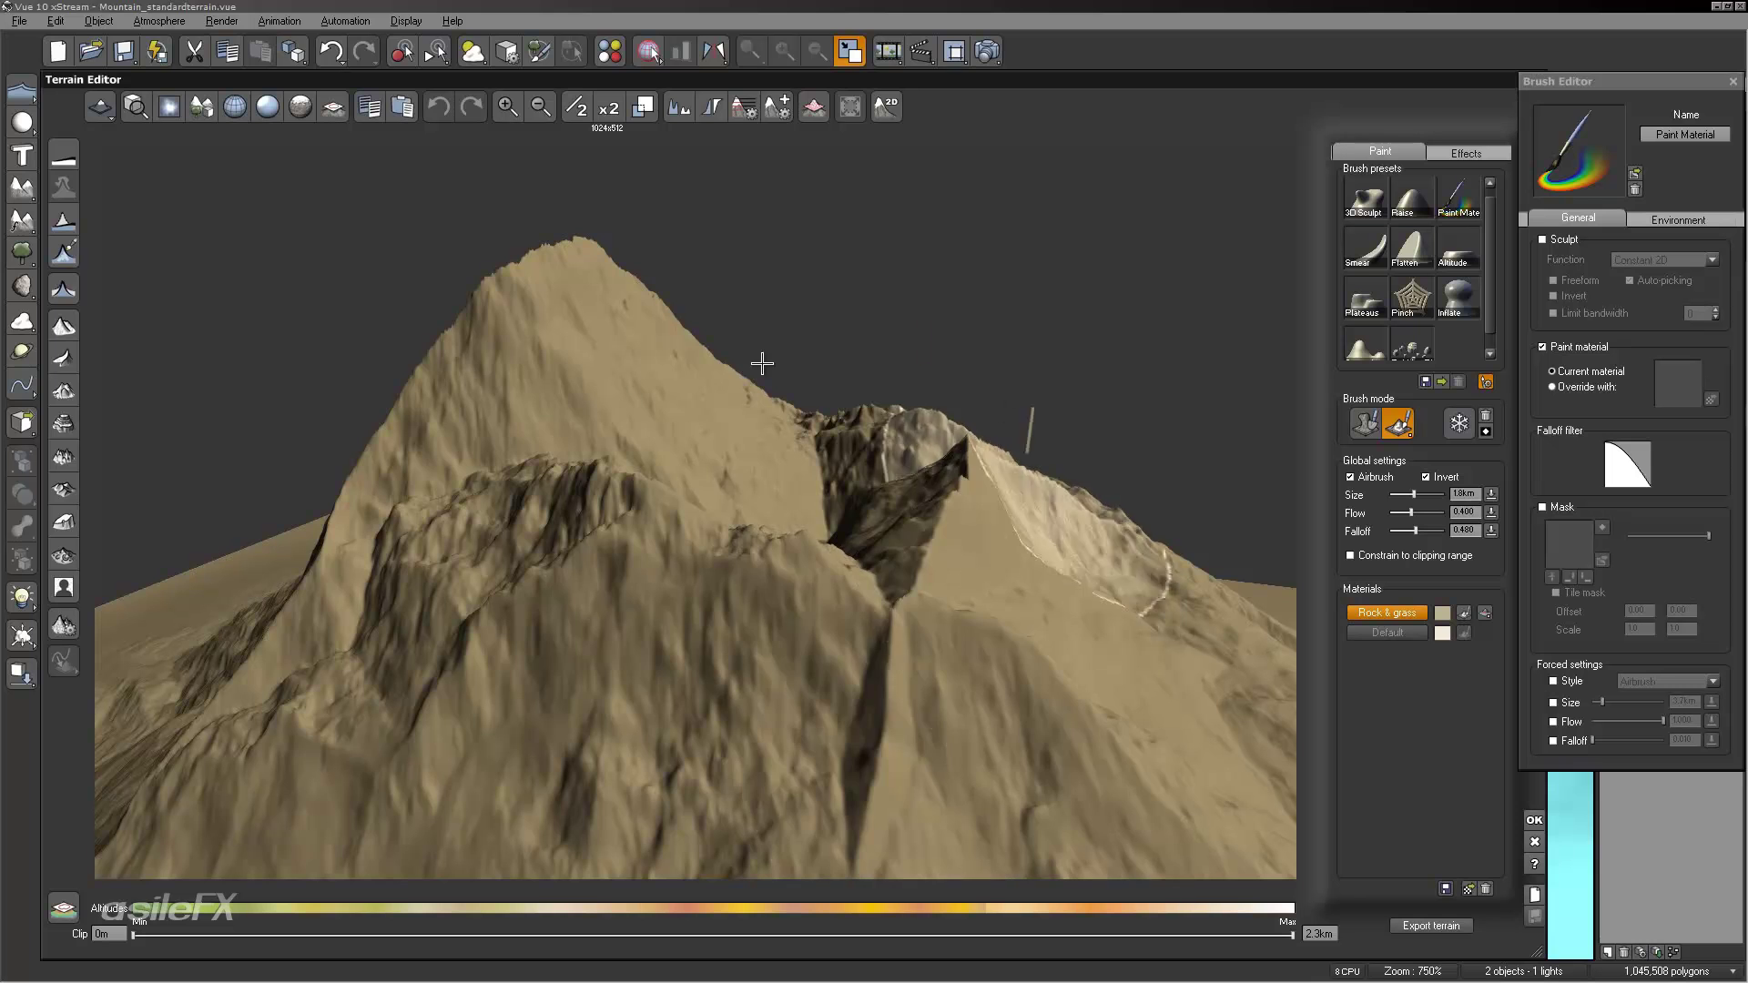
mouse_move(700, 635)
right_mouse_down()
mouse_move(850, 637)
mouse_move(843, 669)
right_mouse_up()
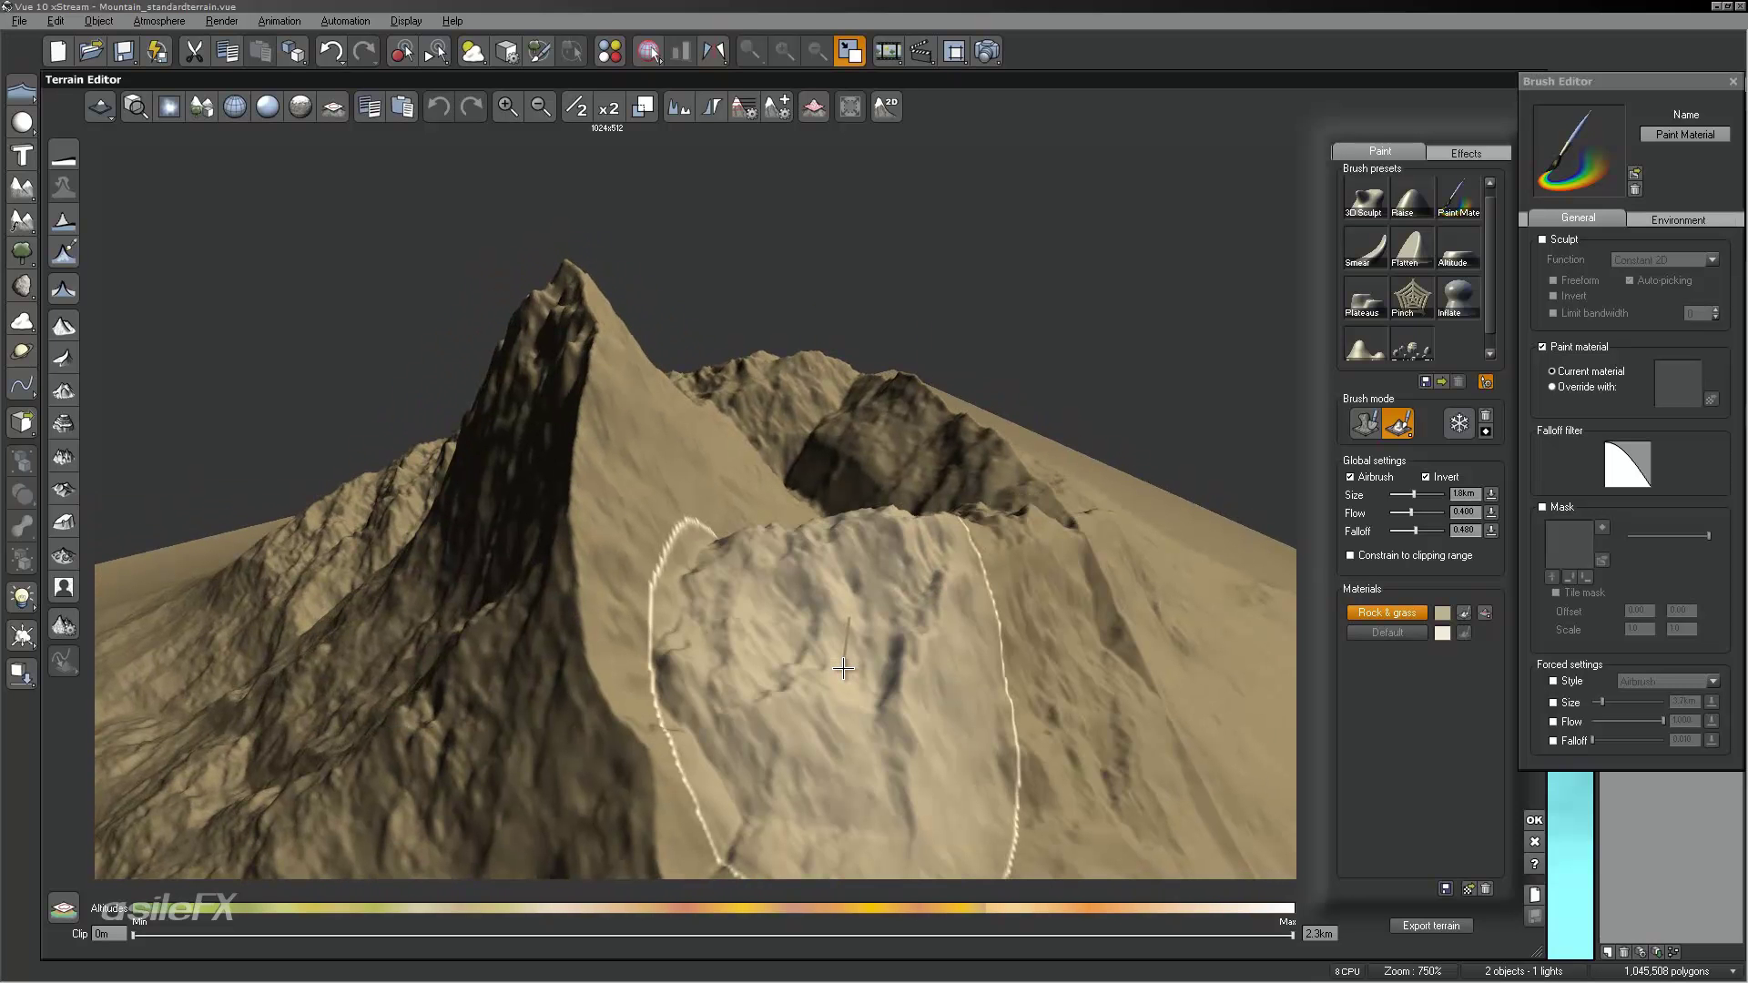
mouse_move(844, 670)
right_mouse_down()
mouse_move(945, 620)
mouse_move(488, 500)
mouse_move(698, 584)
mouse_move(756, 588)
right_mouse_up()
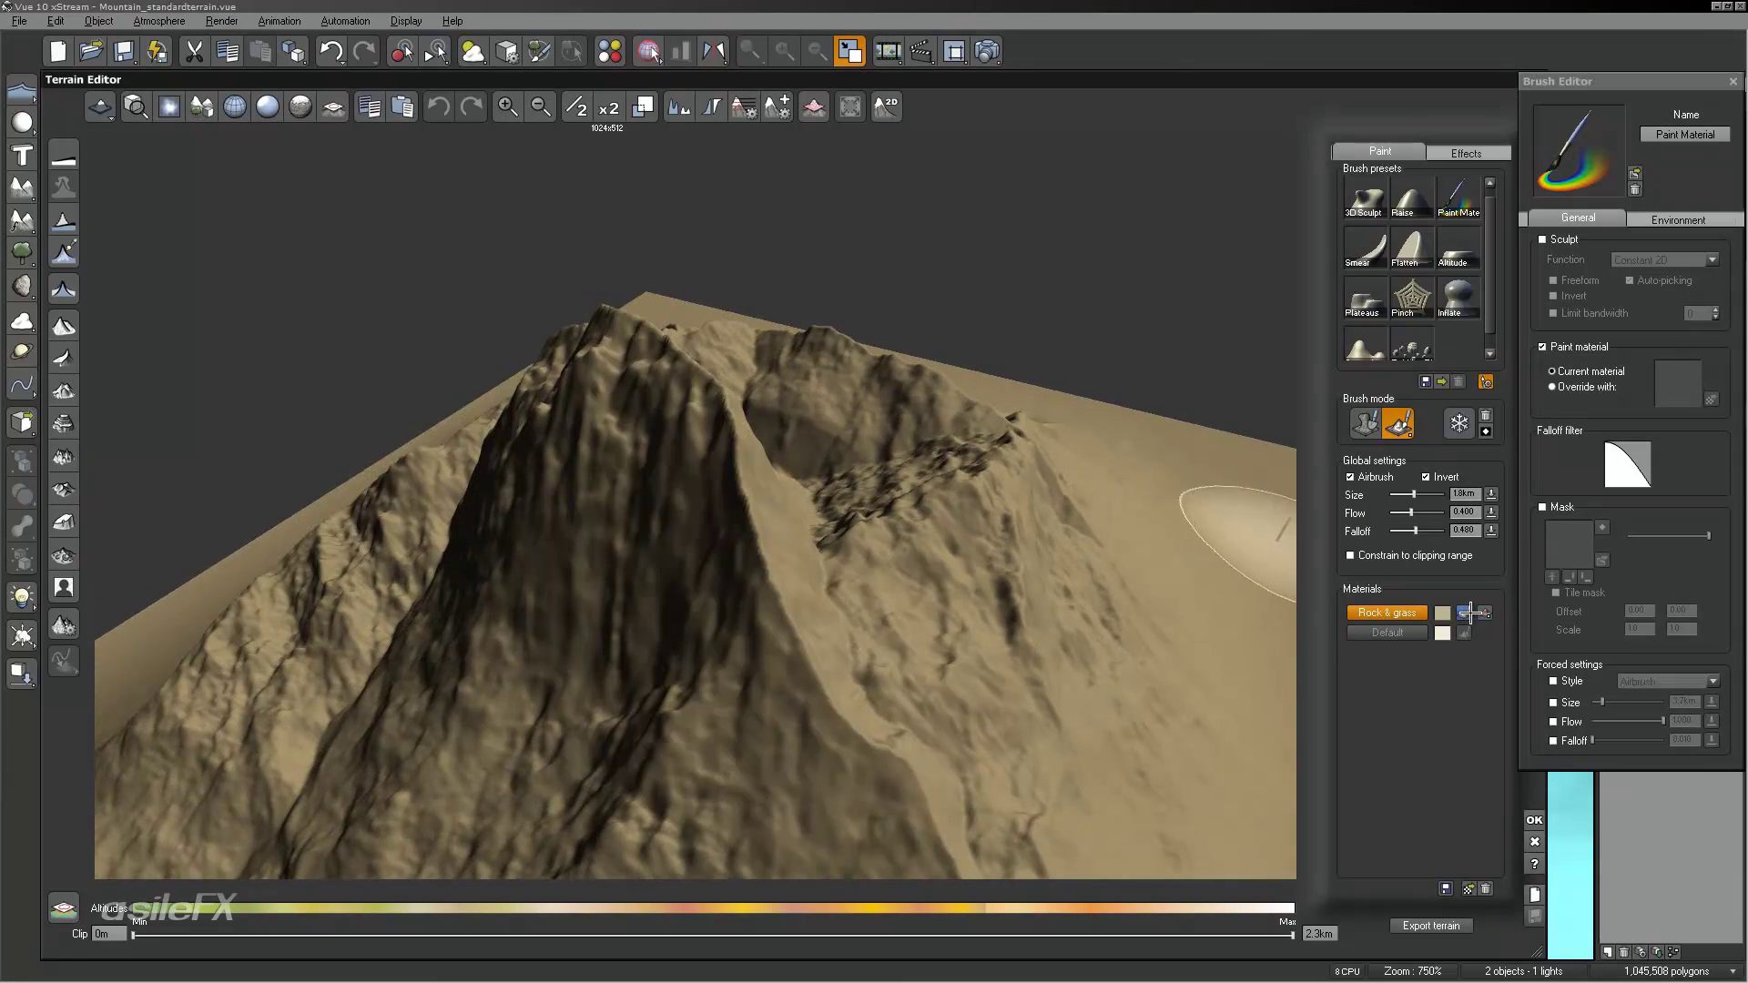
Step: Set the Paint Material brush flow to 1.000 and paint over the mountain's peak to expose the Default layer
left_click(1459, 197)
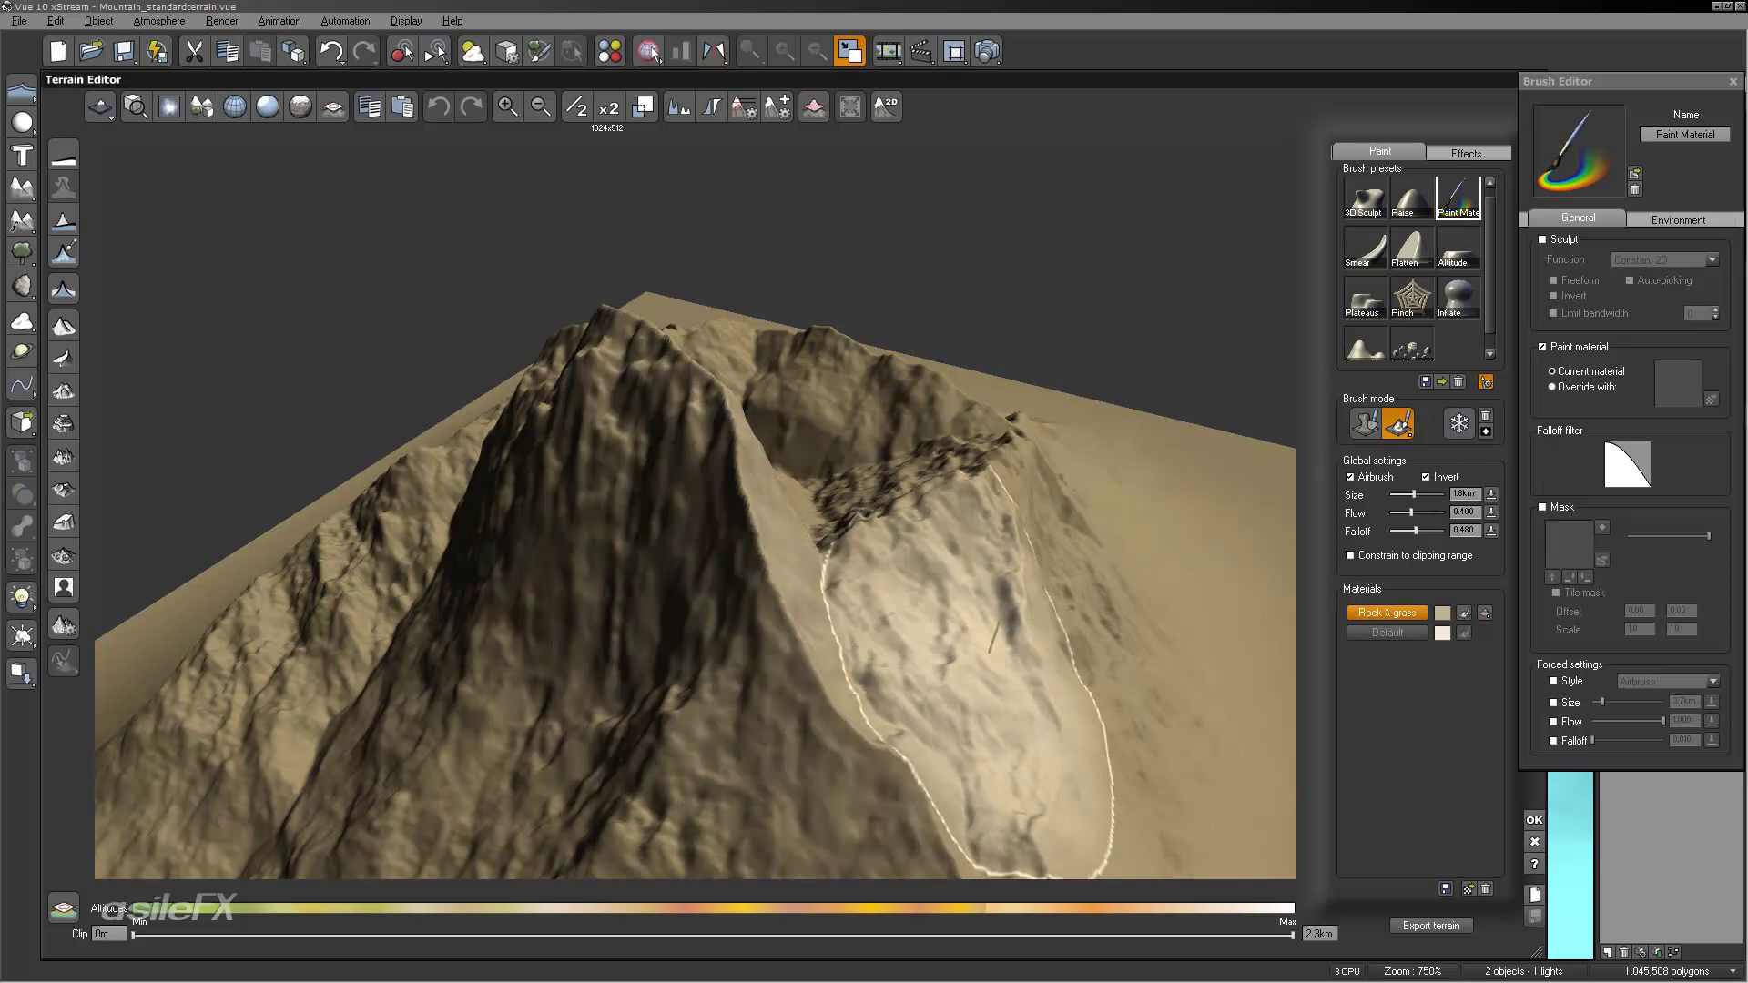
right_click_drag(1092, 669, 961, 691)
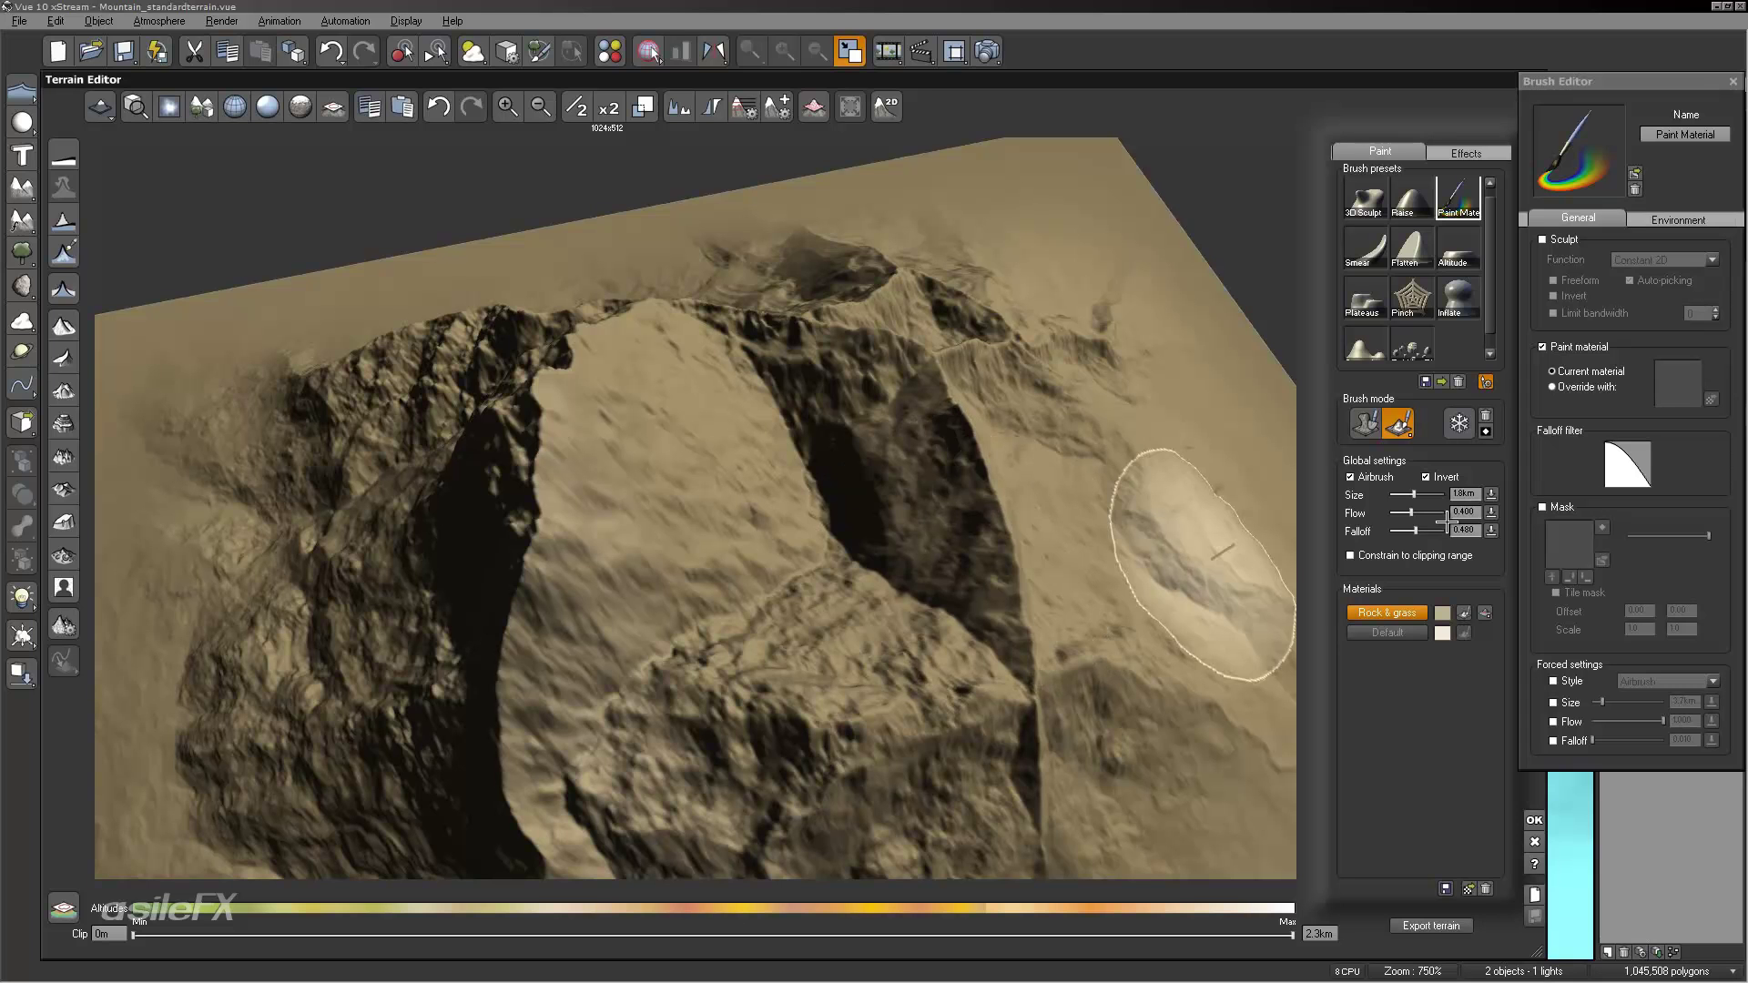
left_click_drag(1471, 514, 1523, 514)
mouse_move(756, 522)
left_mouse_down()
mouse_move(652, 516)
mouse_move(572, 642)
left_mouse_up()
right_click_drag(948, 461, 991, 368)
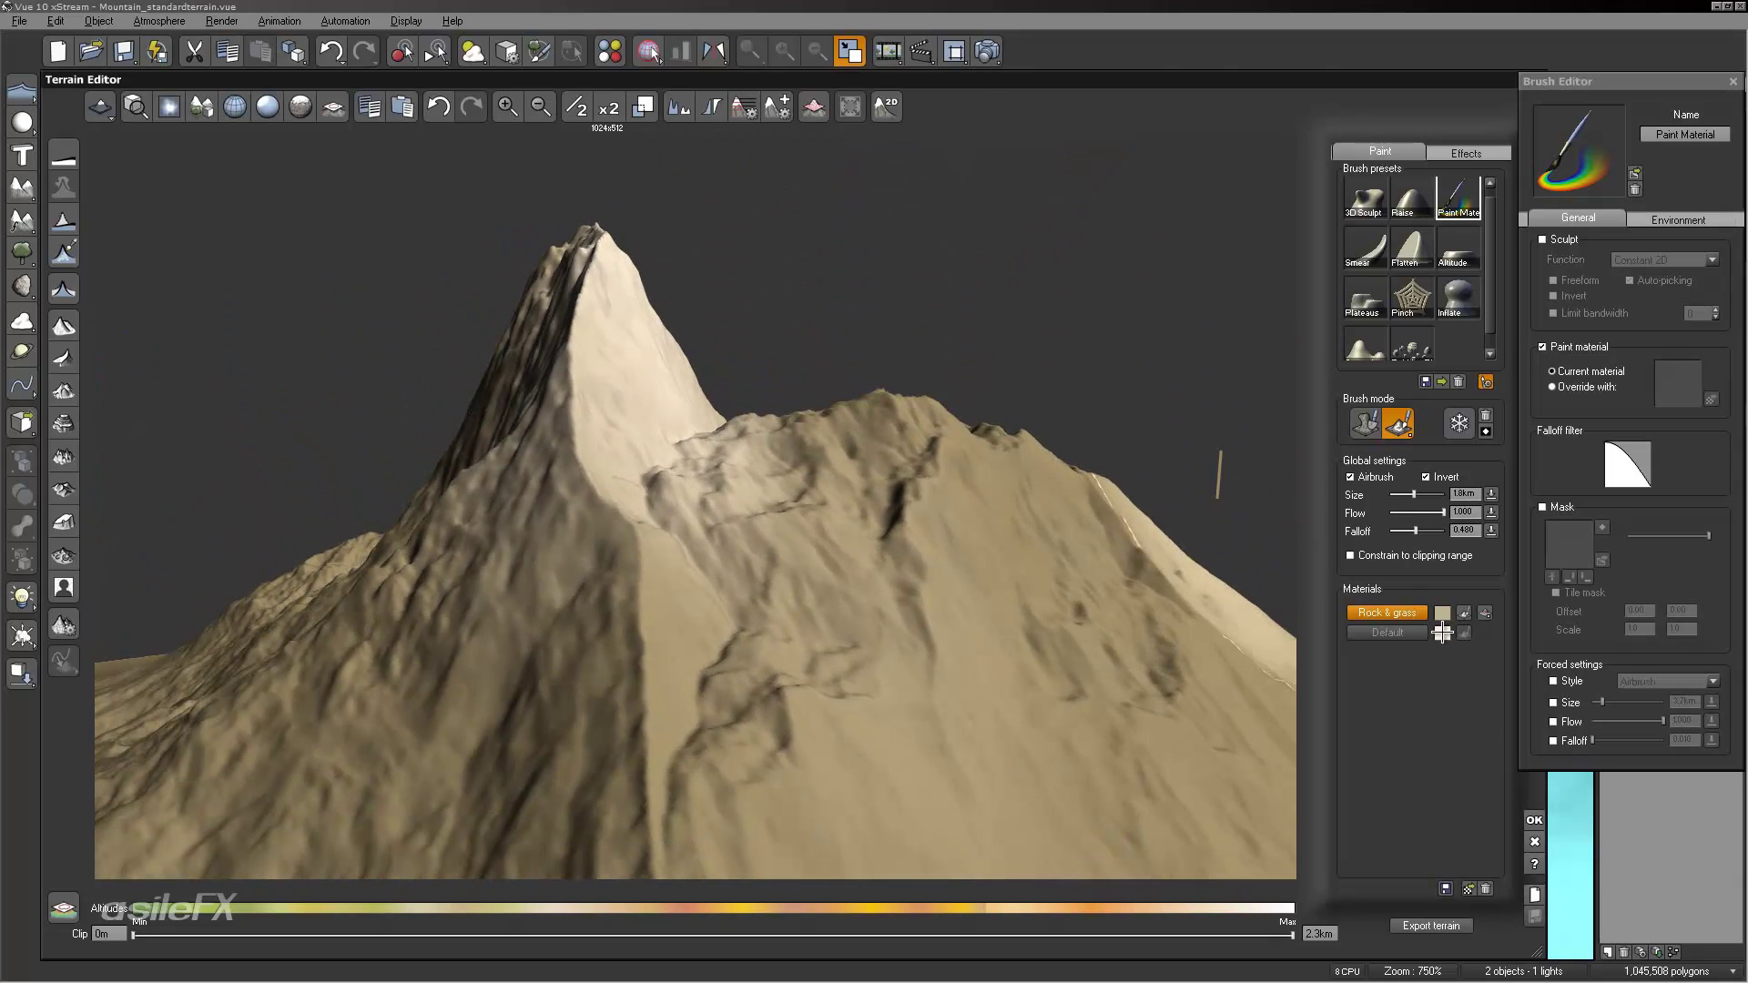
Step: Set the Default paint material's display color to a dark green with hue 79, lum 43, sat 41
left_click(1443, 633)
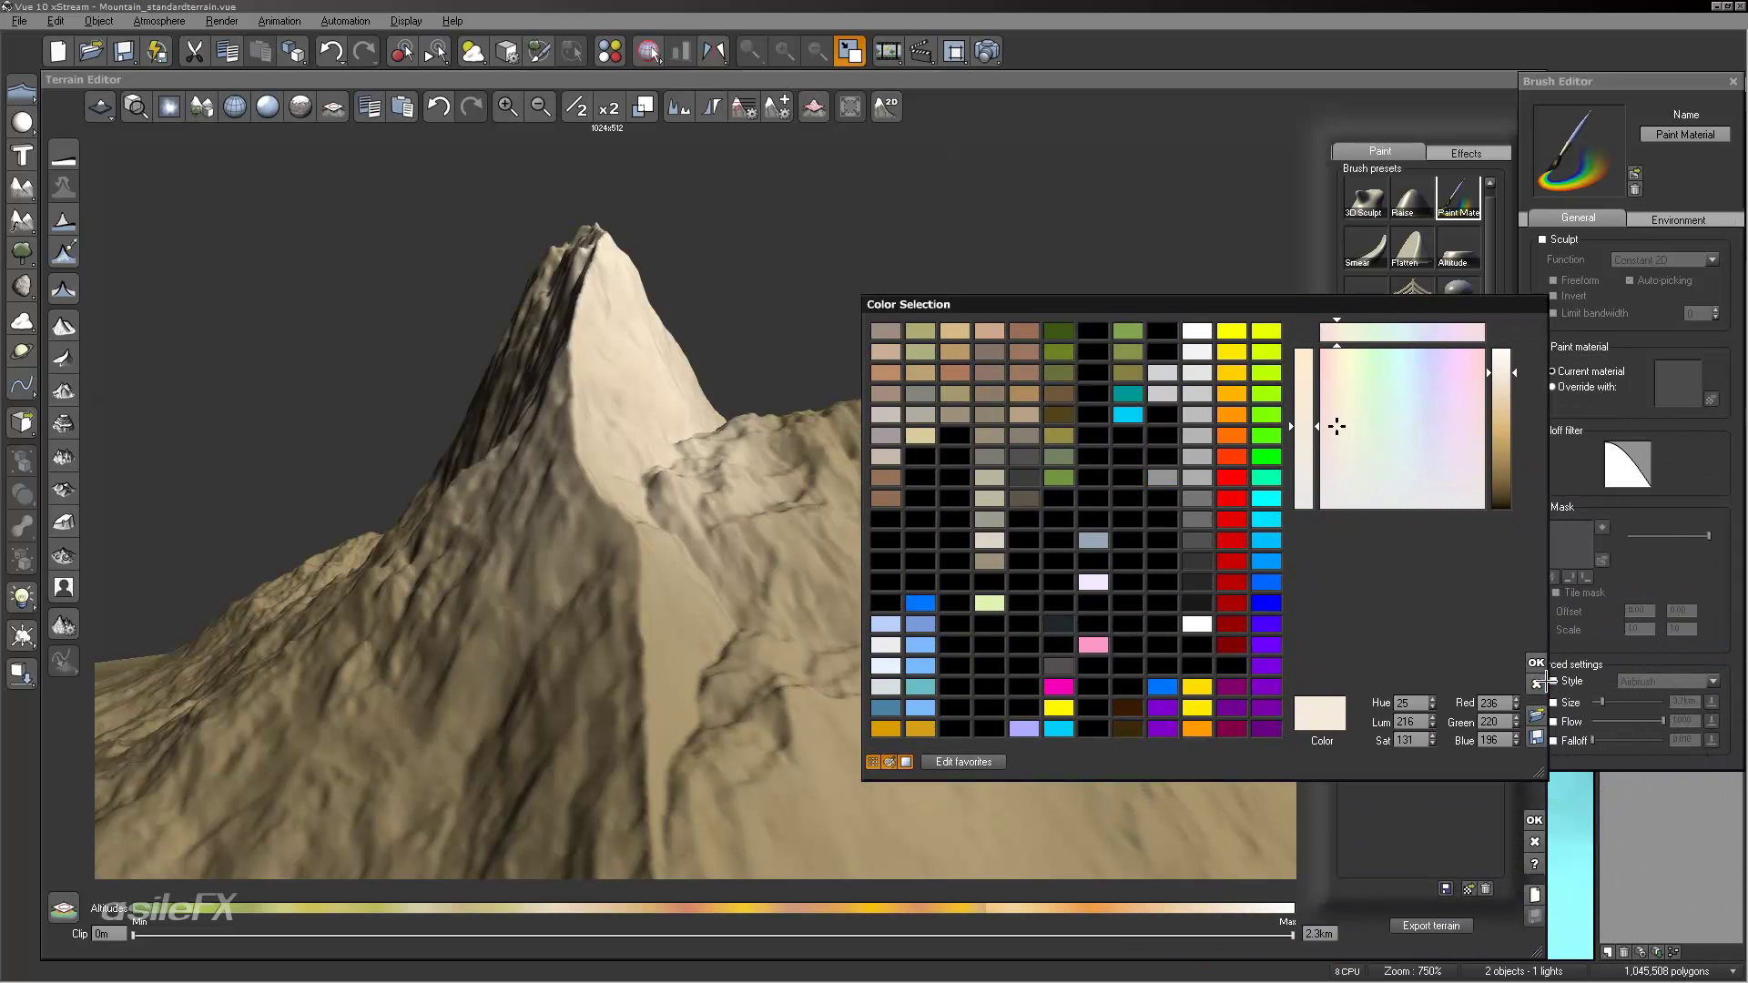
left_click(1538, 684)
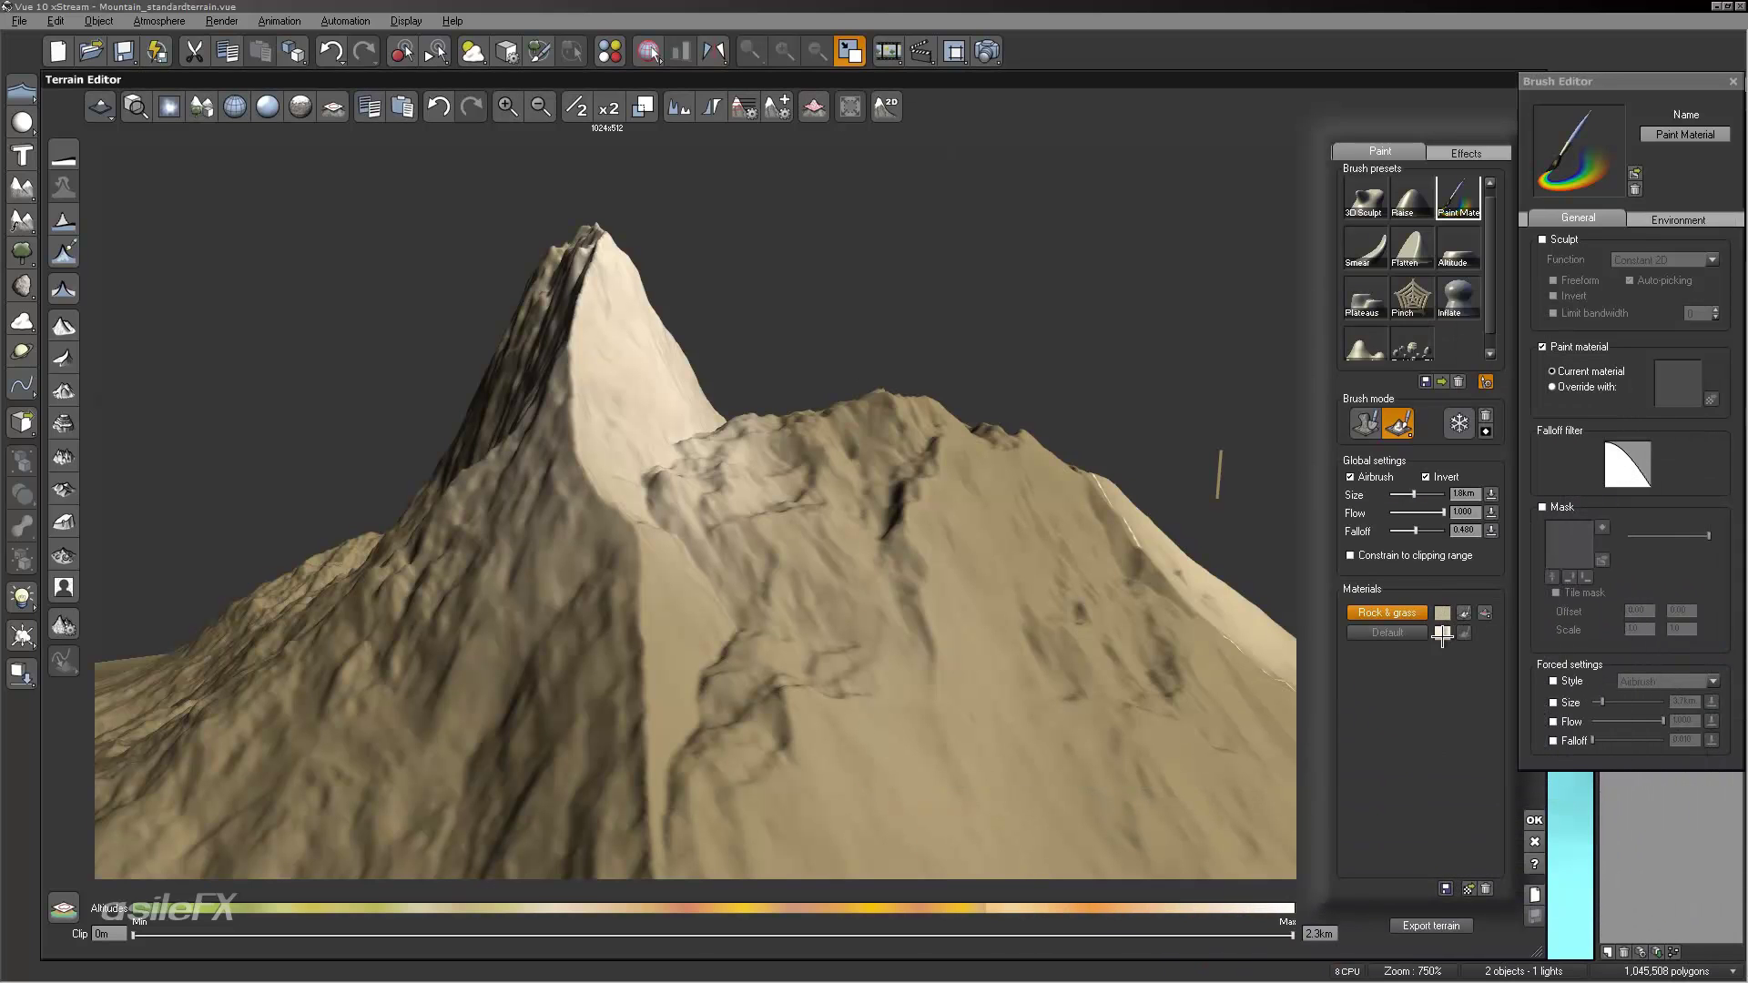
right_click(1443, 635)
left_click(1454, 645)
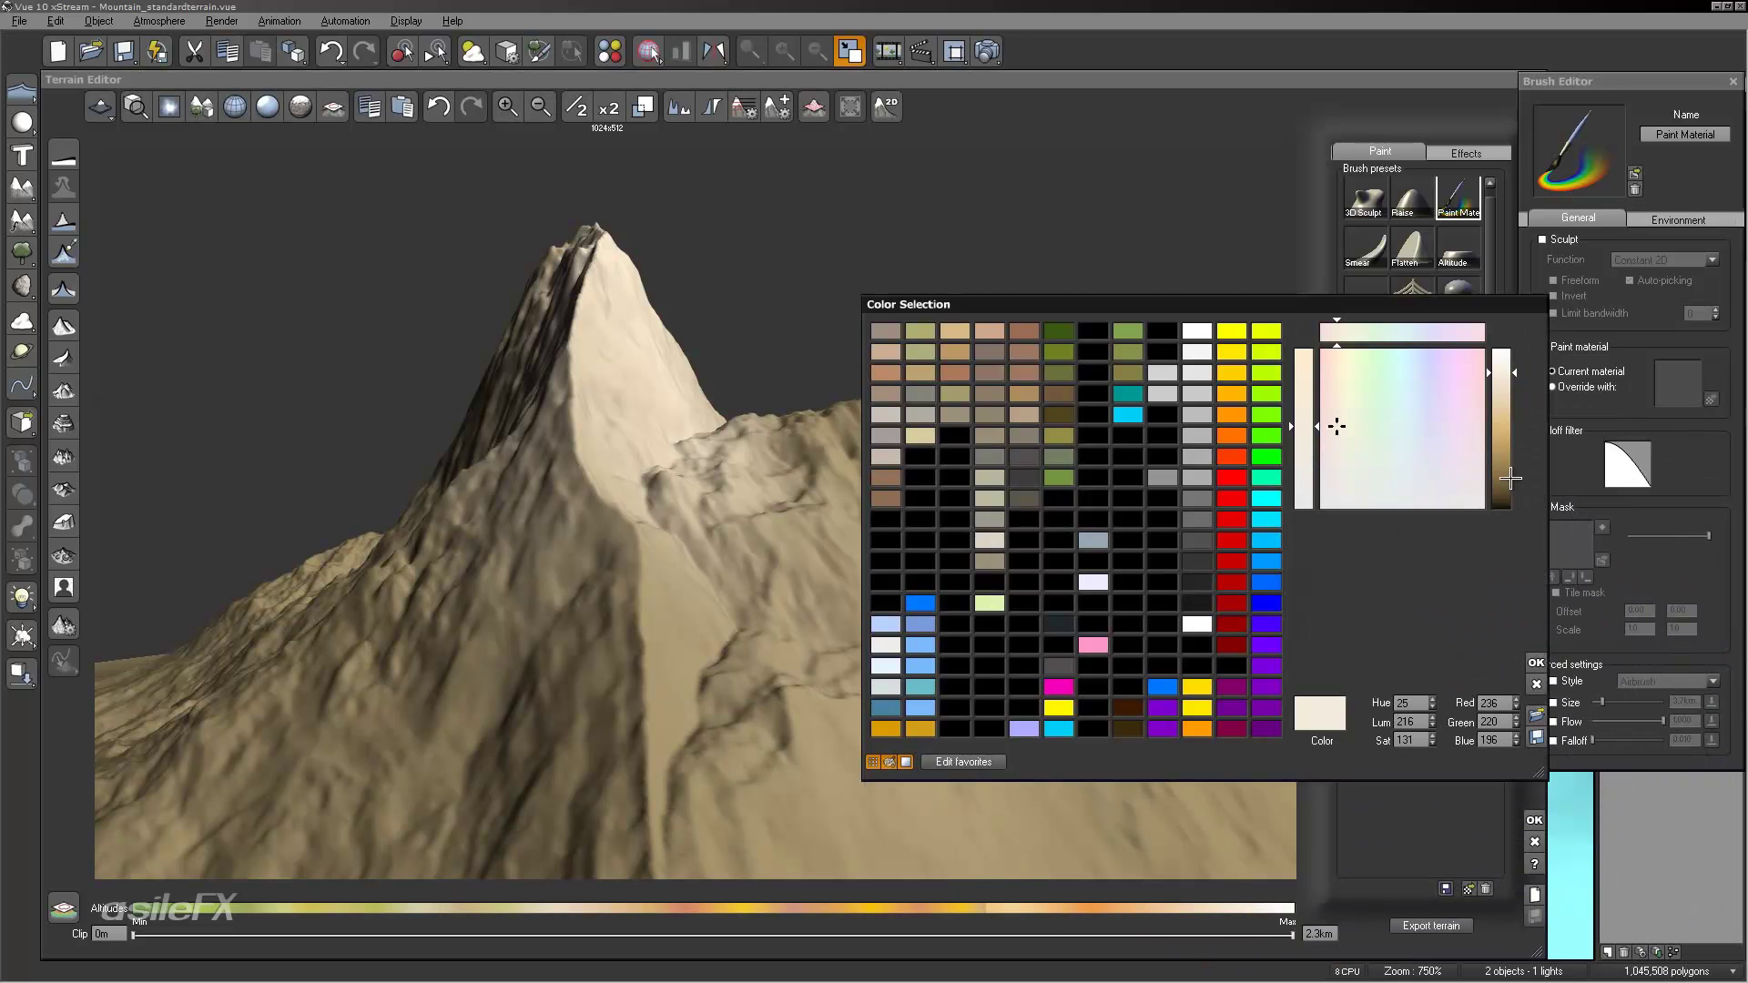
left_click(1511, 478)
left_click(1373, 488)
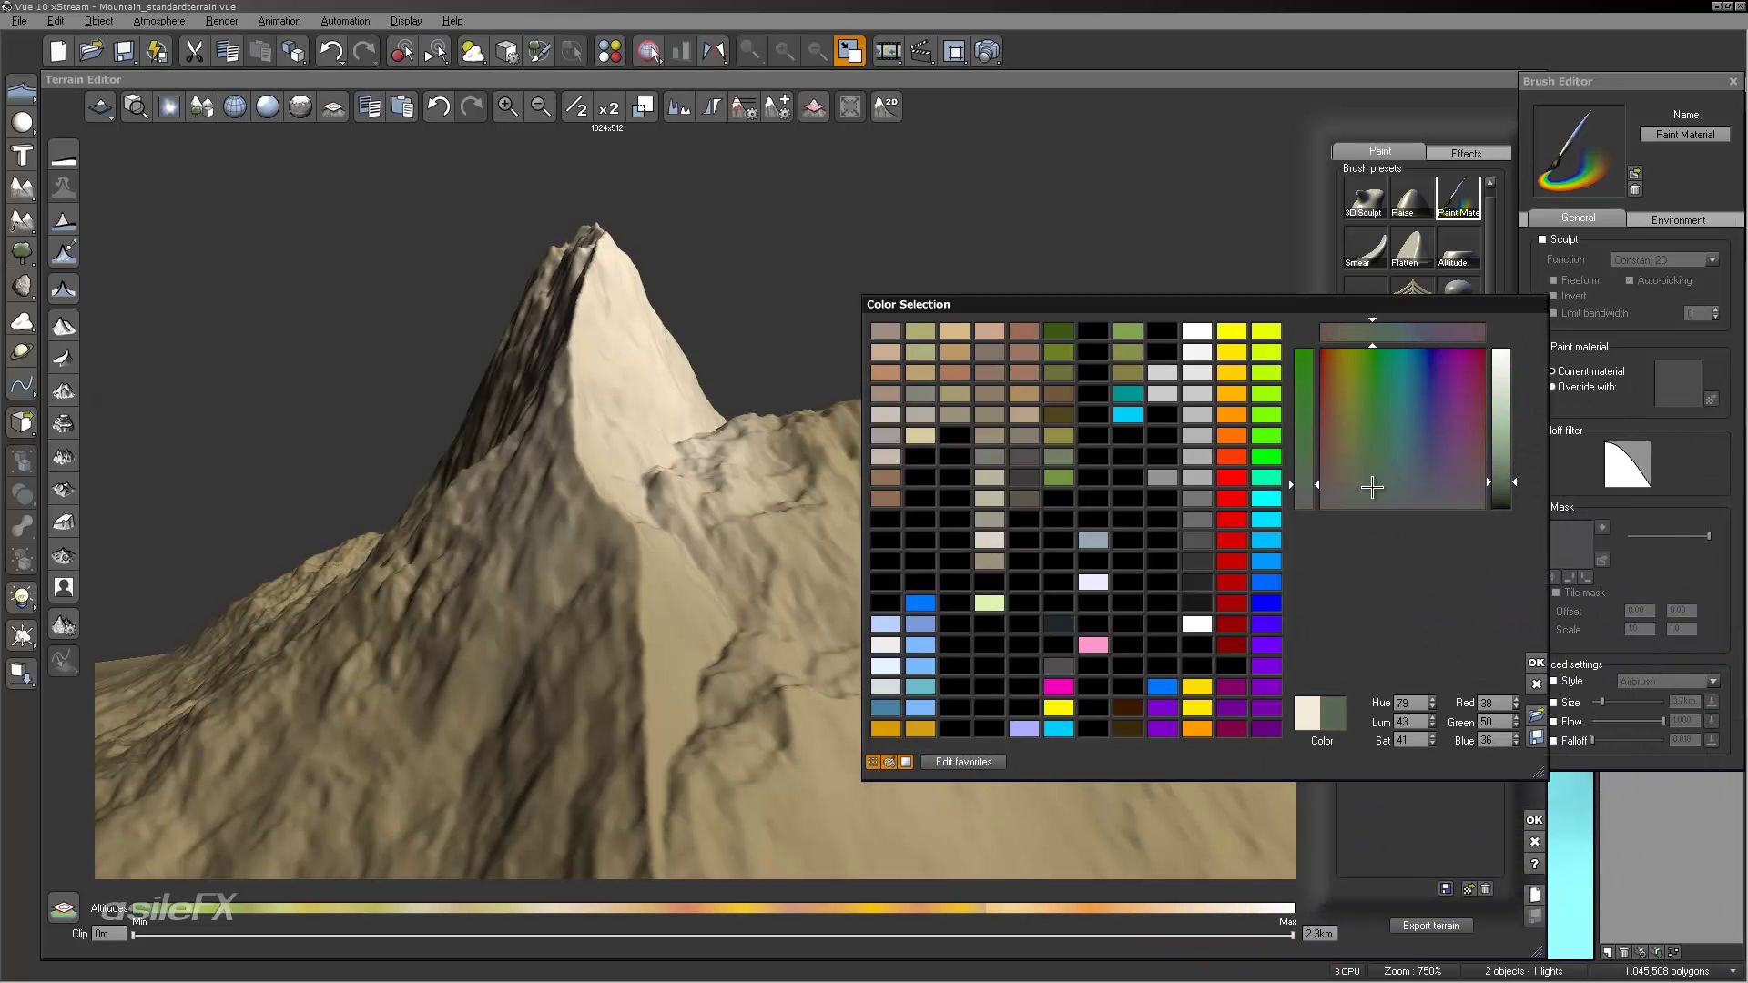
left_click(1537, 662)
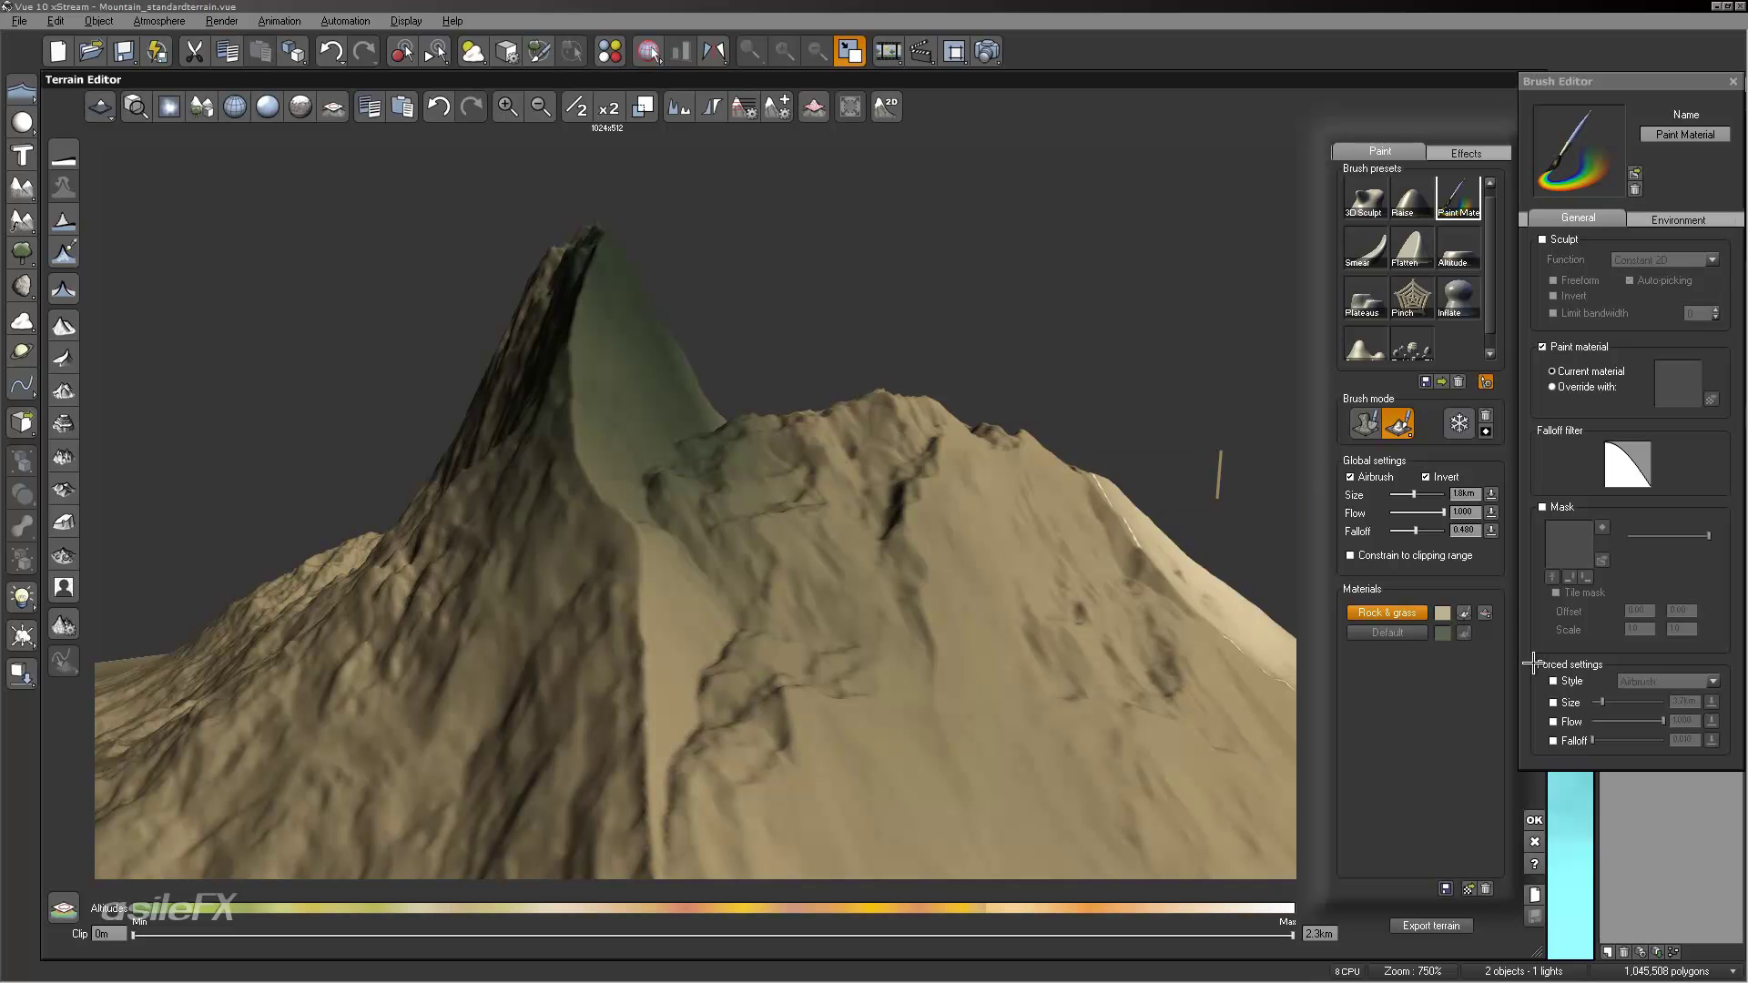
Step: Paint more of the mountain's peak and slopes to expose the Default layer, and discard the terrain edits
right_click_drag(1098, 583, 882, 488)
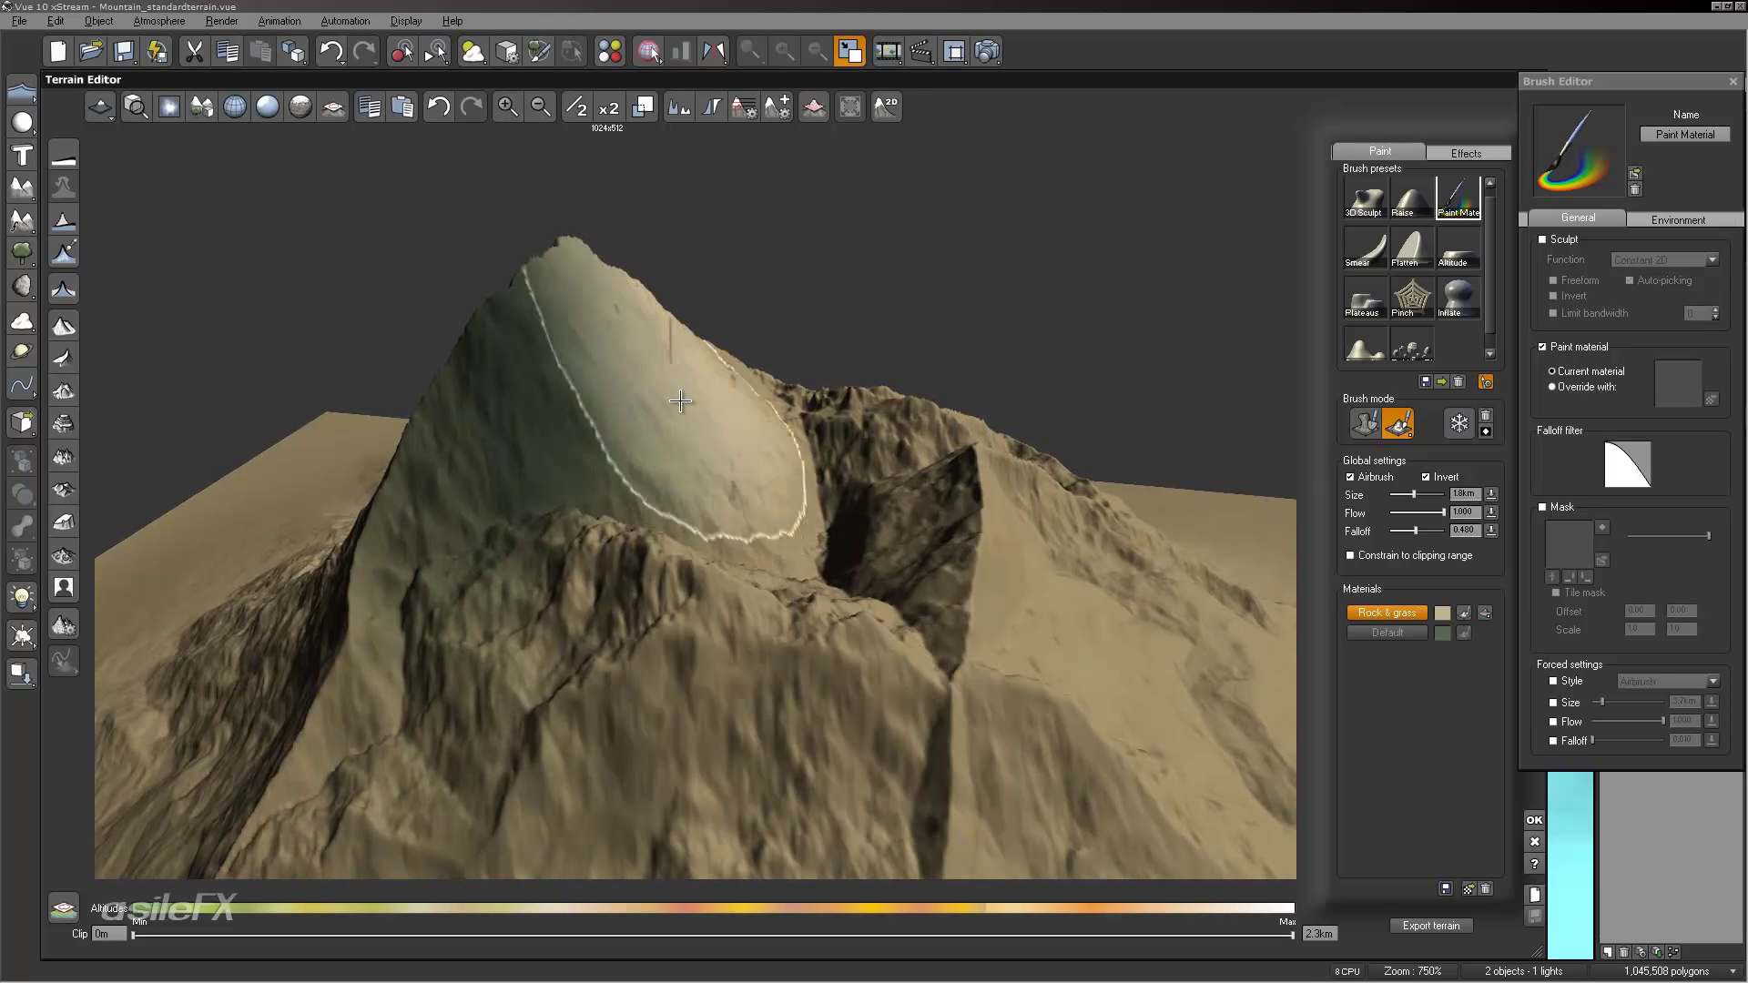
mouse_move(701, 446)
left_mouse_down()
mouse_move(683, 722)
mouse_move(832, 722)
mouse_move(847, 487)
mouse_move(628, 419)
mouse_move(756, 719)
left_mouse_up()
right_click_drag(756, 720, 947, 583)
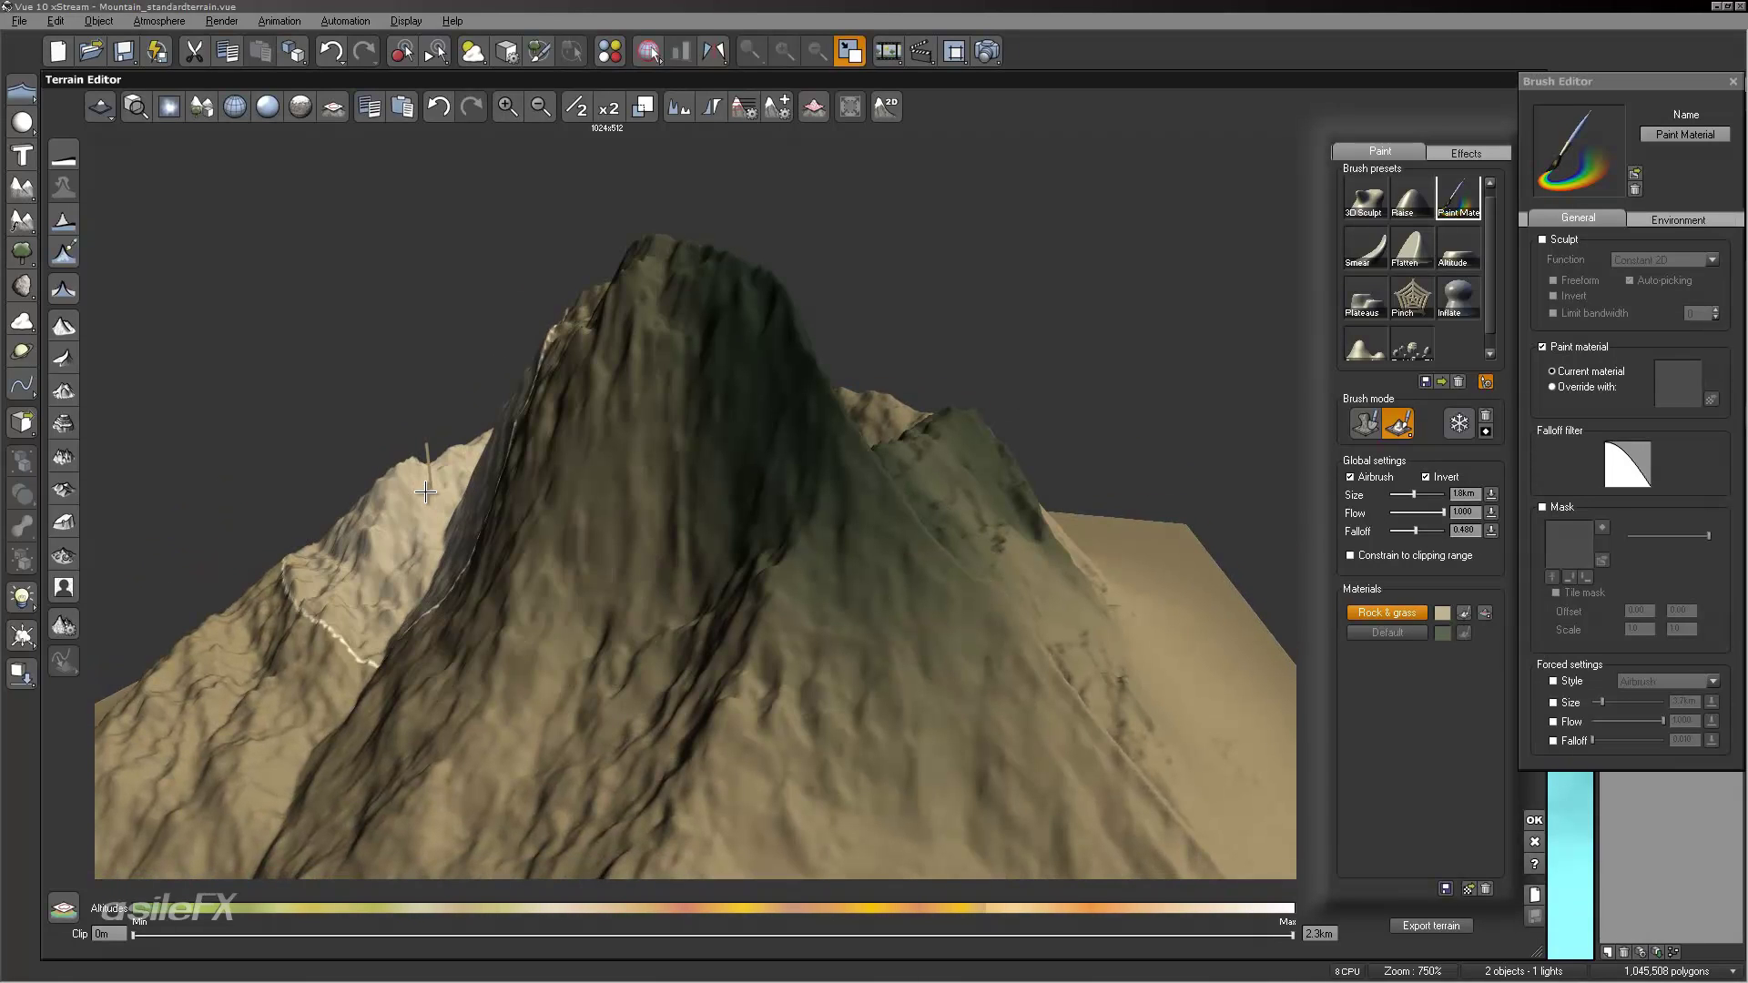
middle_click_drag(427, 495, 699, 573)
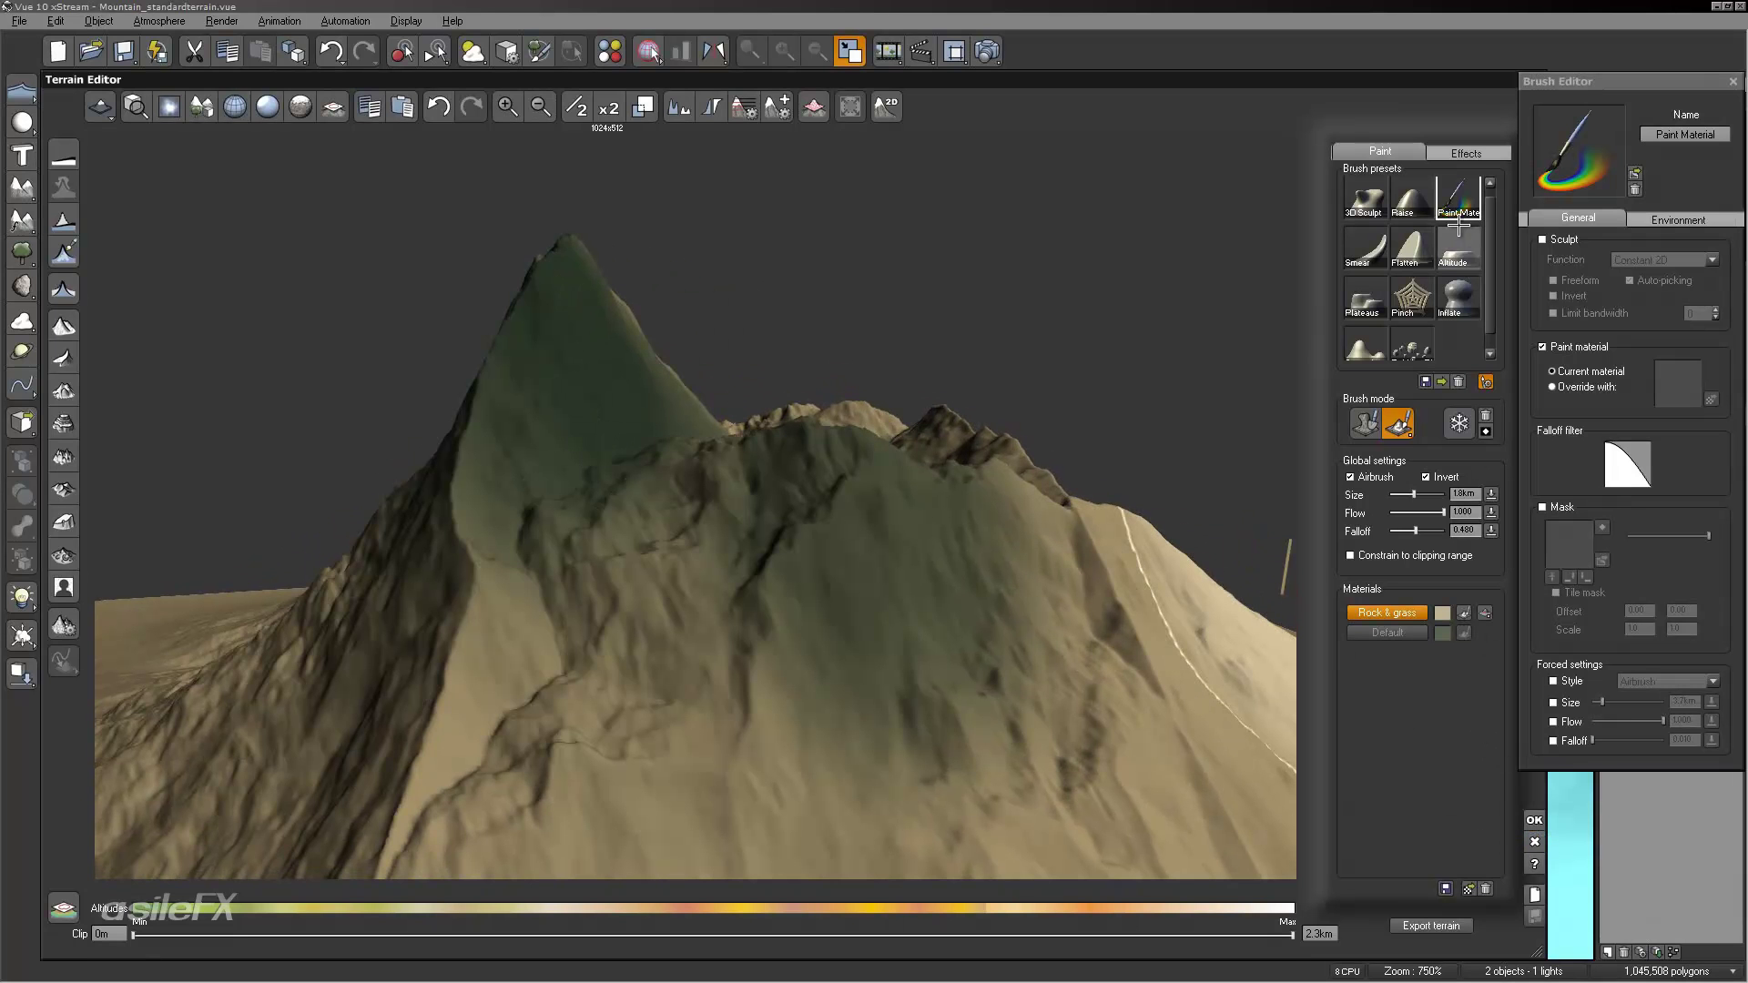
middle_click_drag(985, 599, 834, 656)
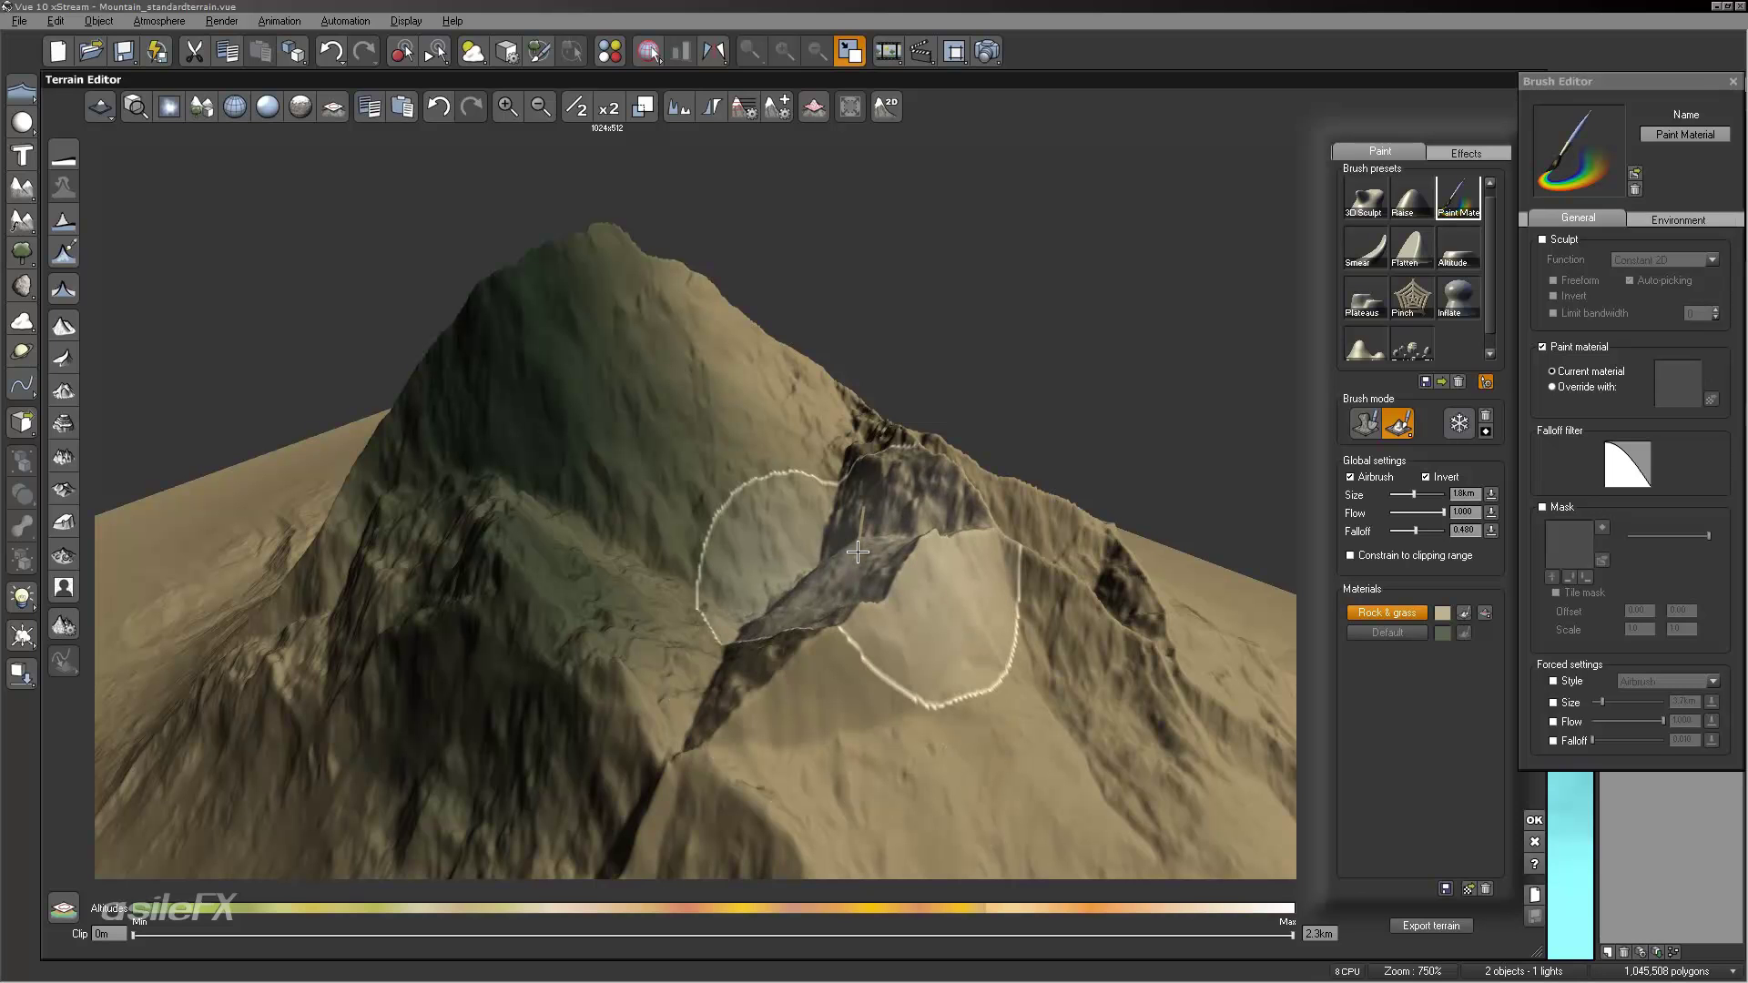
left_click(1536, 836)
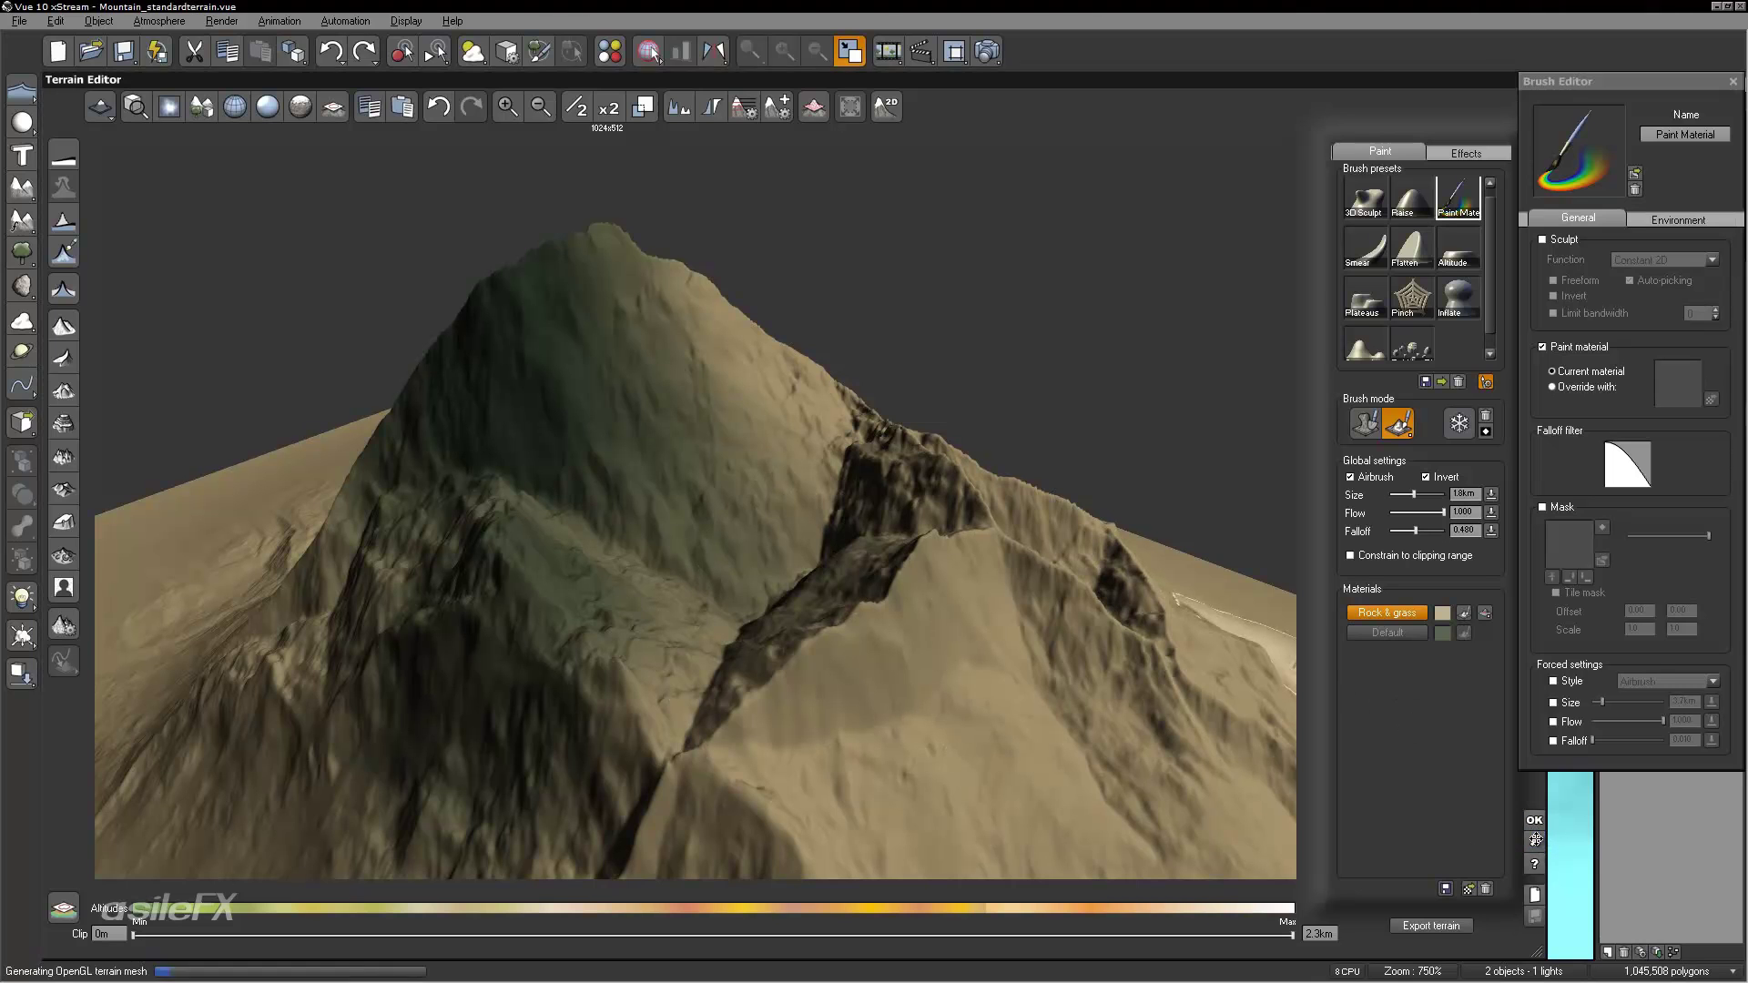
Step: Copy the overall color of the Rock & grass layer in the terrain's Mountain material
double_click(1686, 167)
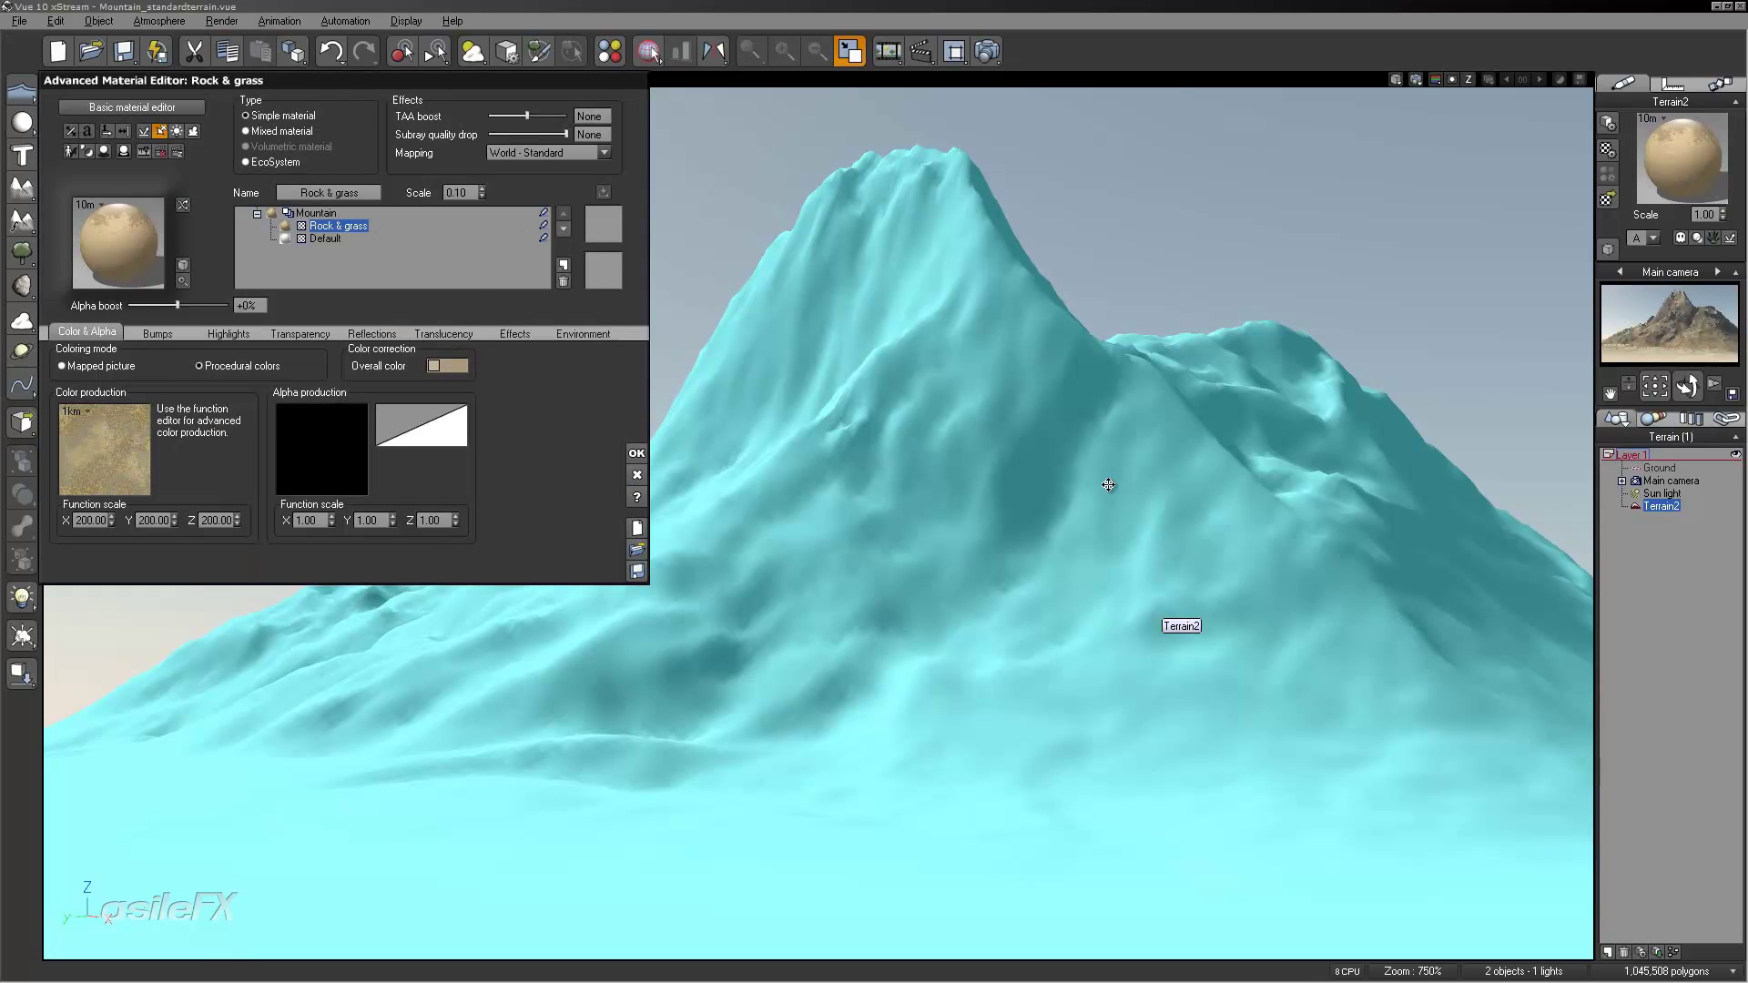
right_click(463, 363)
left_click(420, 362)
right_click(456, 367)
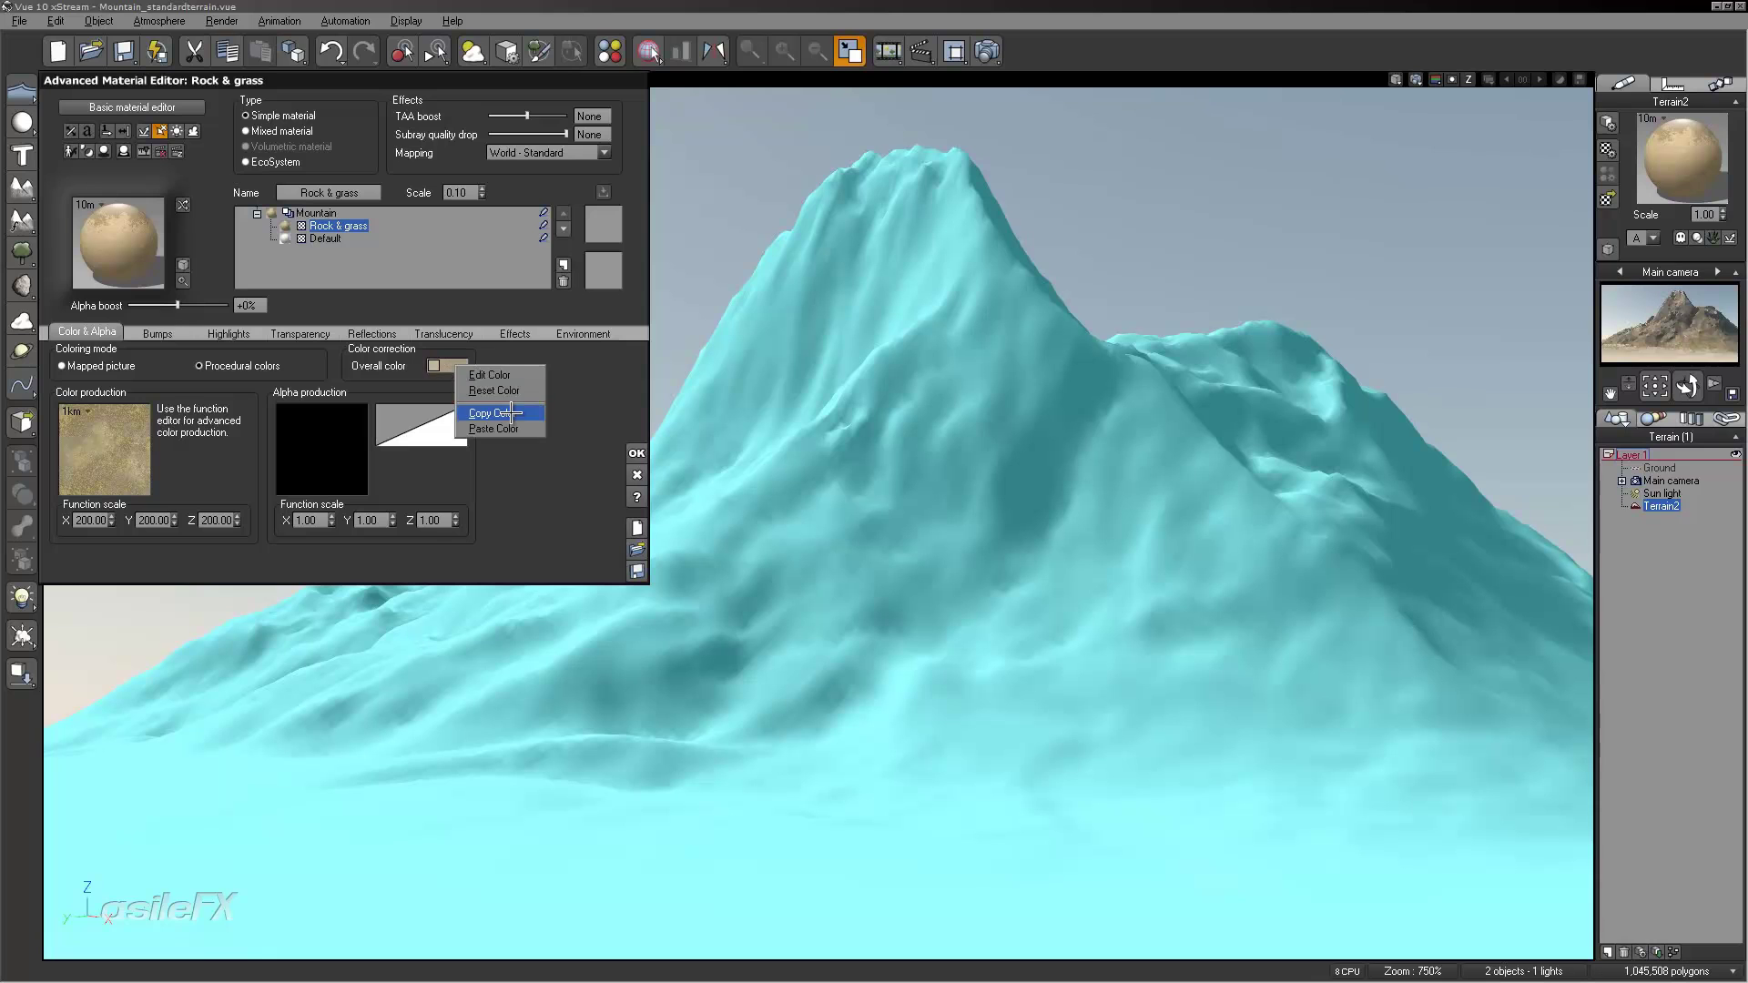
left_click(496, 412)
left_click(635, 453)
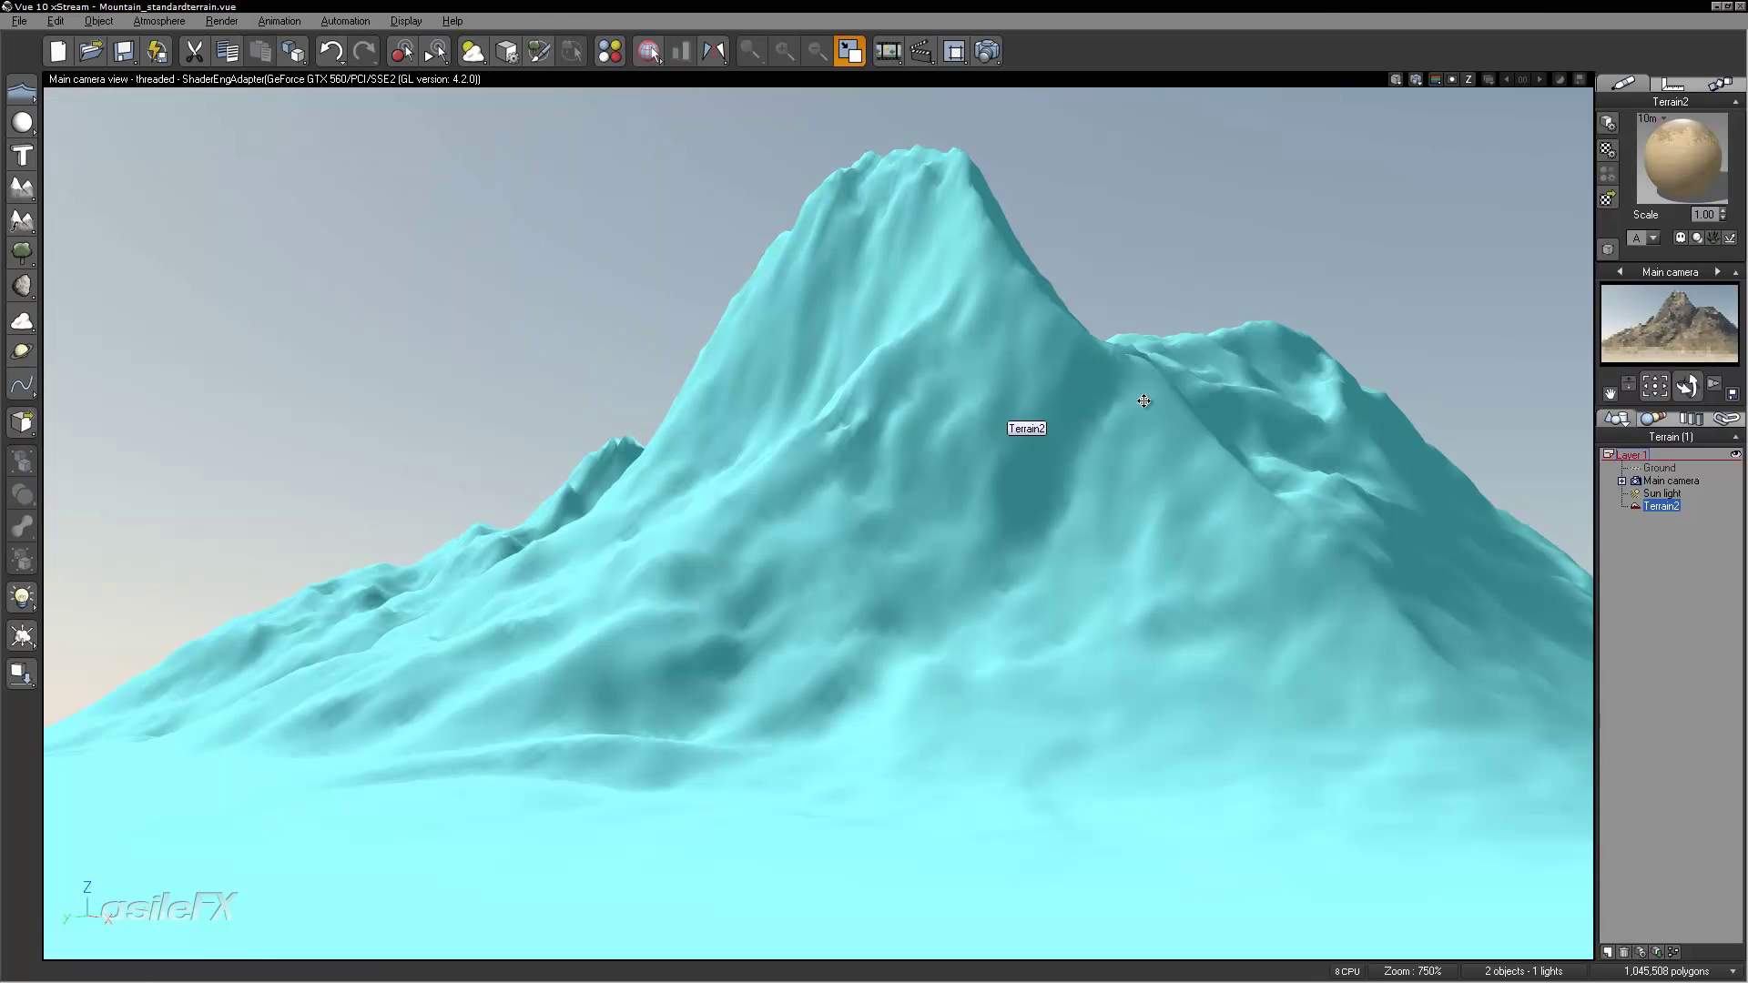
Step: Reset the terrain's material to a new default one, and select the Raise brush in the terrain editor
double_click(1696, 157)
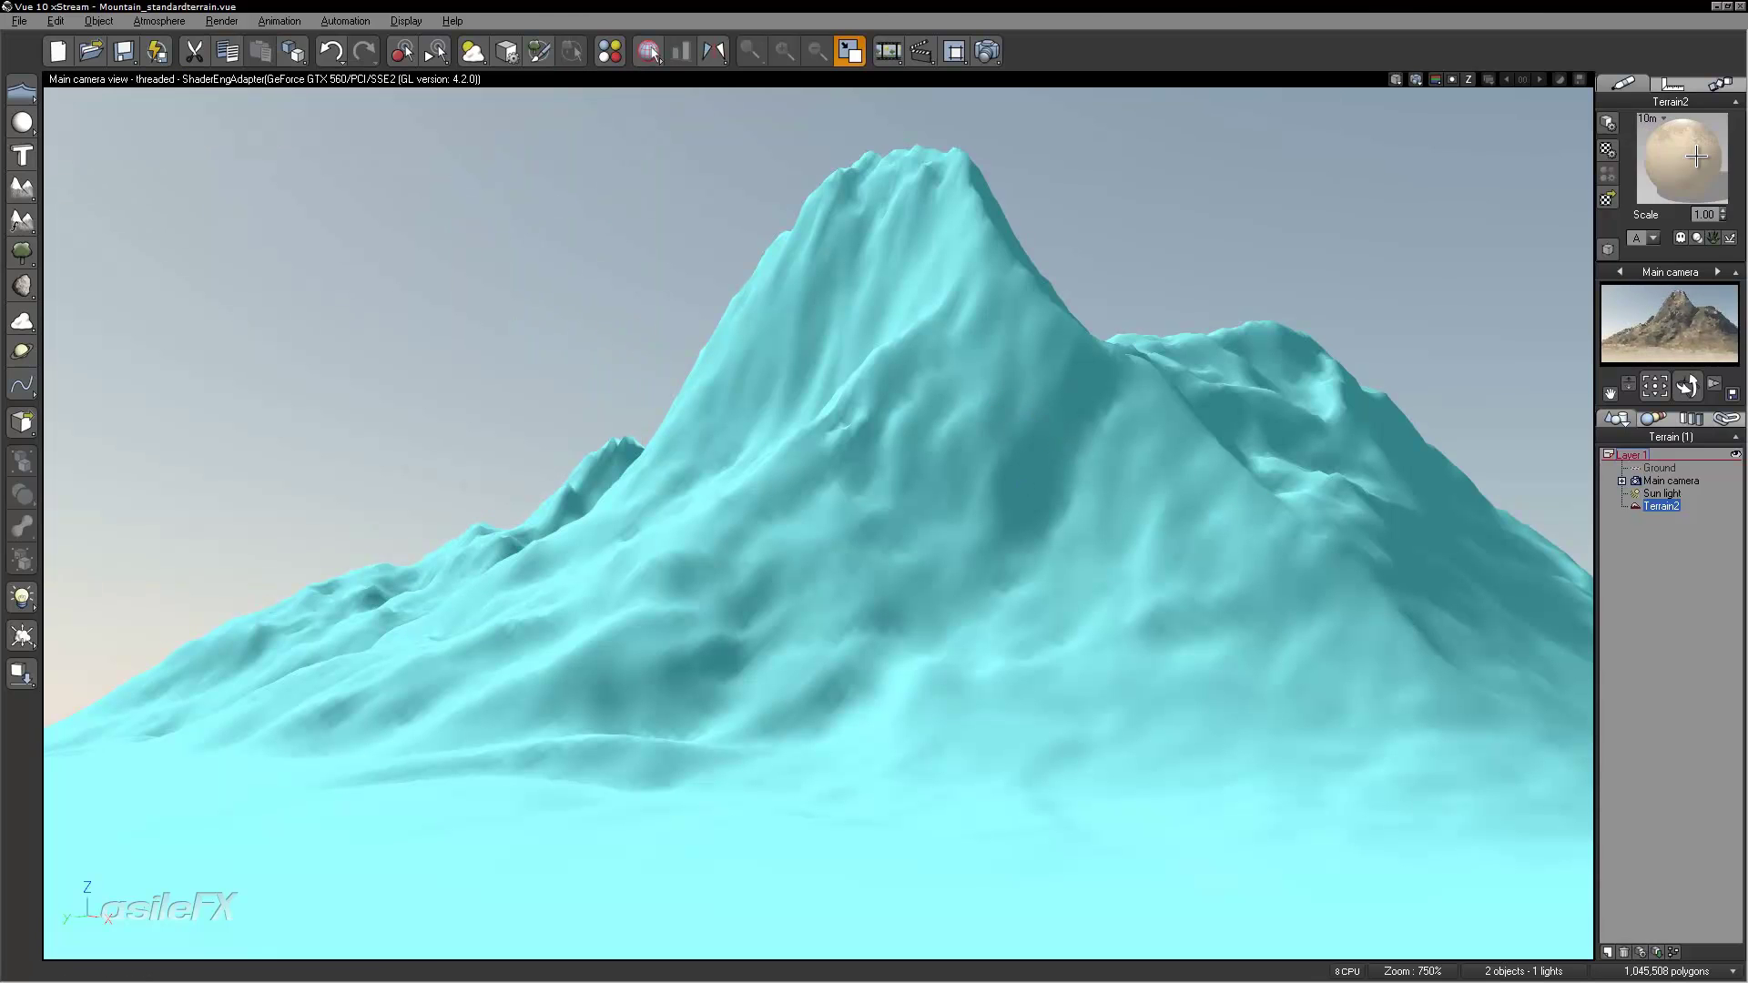
left_click(637, 528)
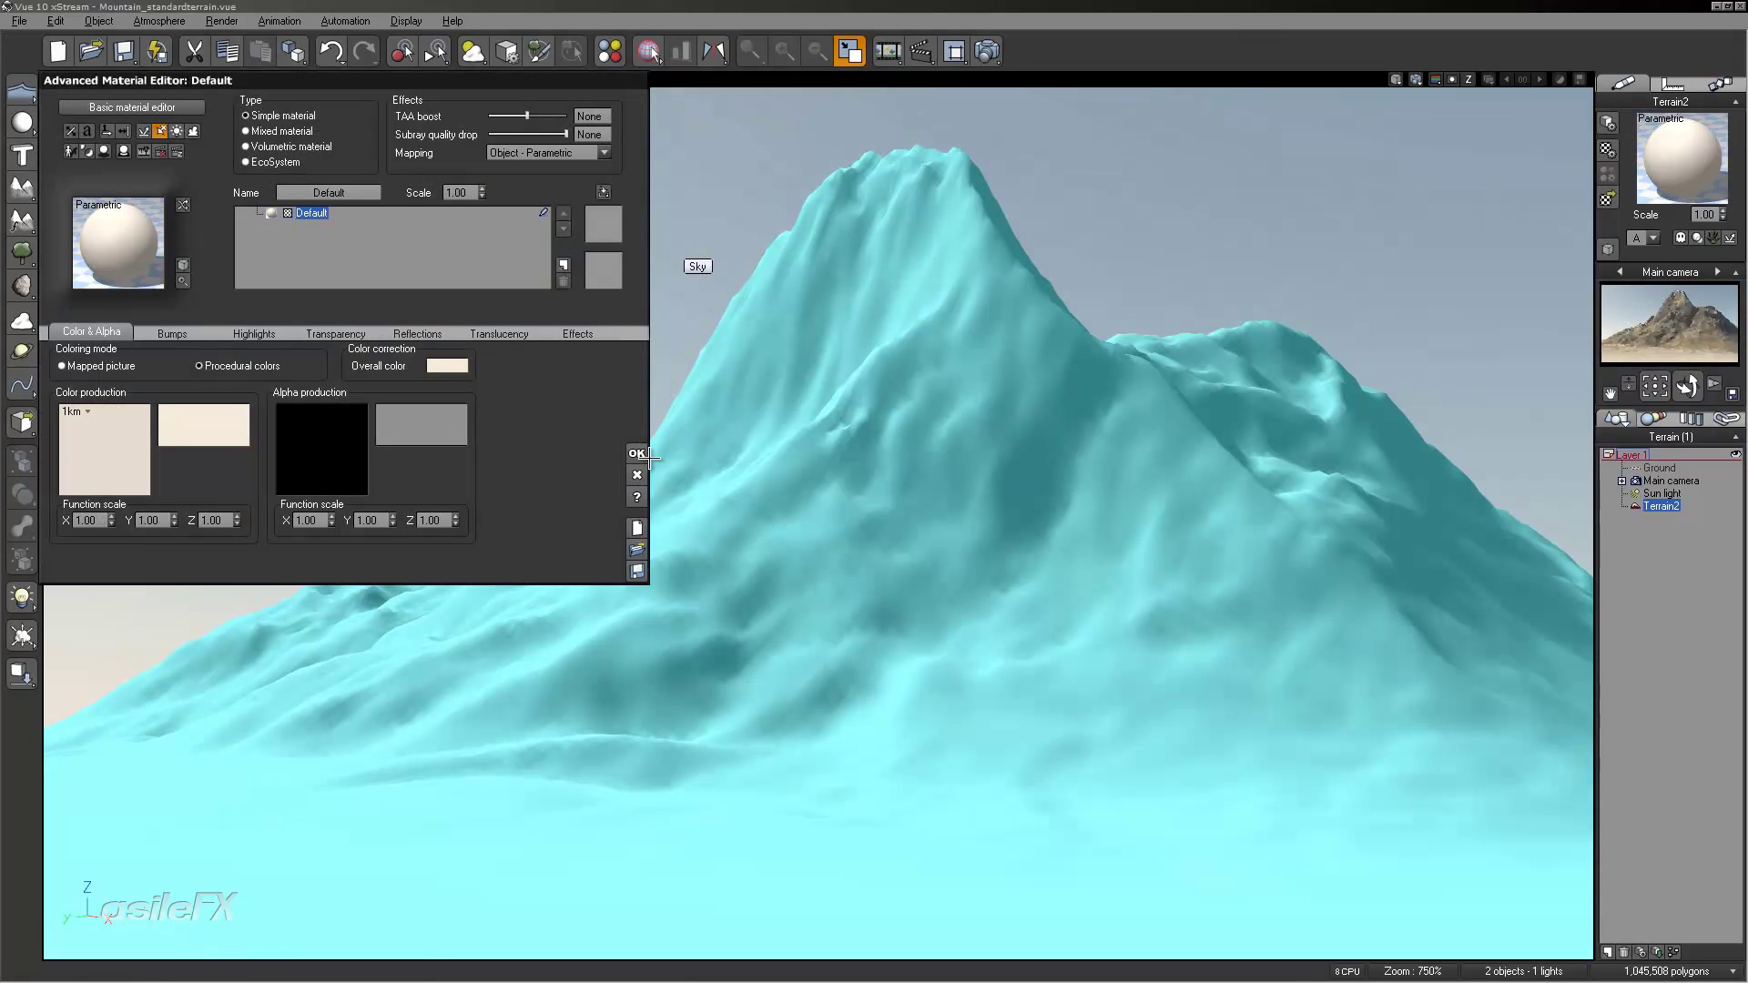
left_click(636, 453)
double_click(1037, 459)
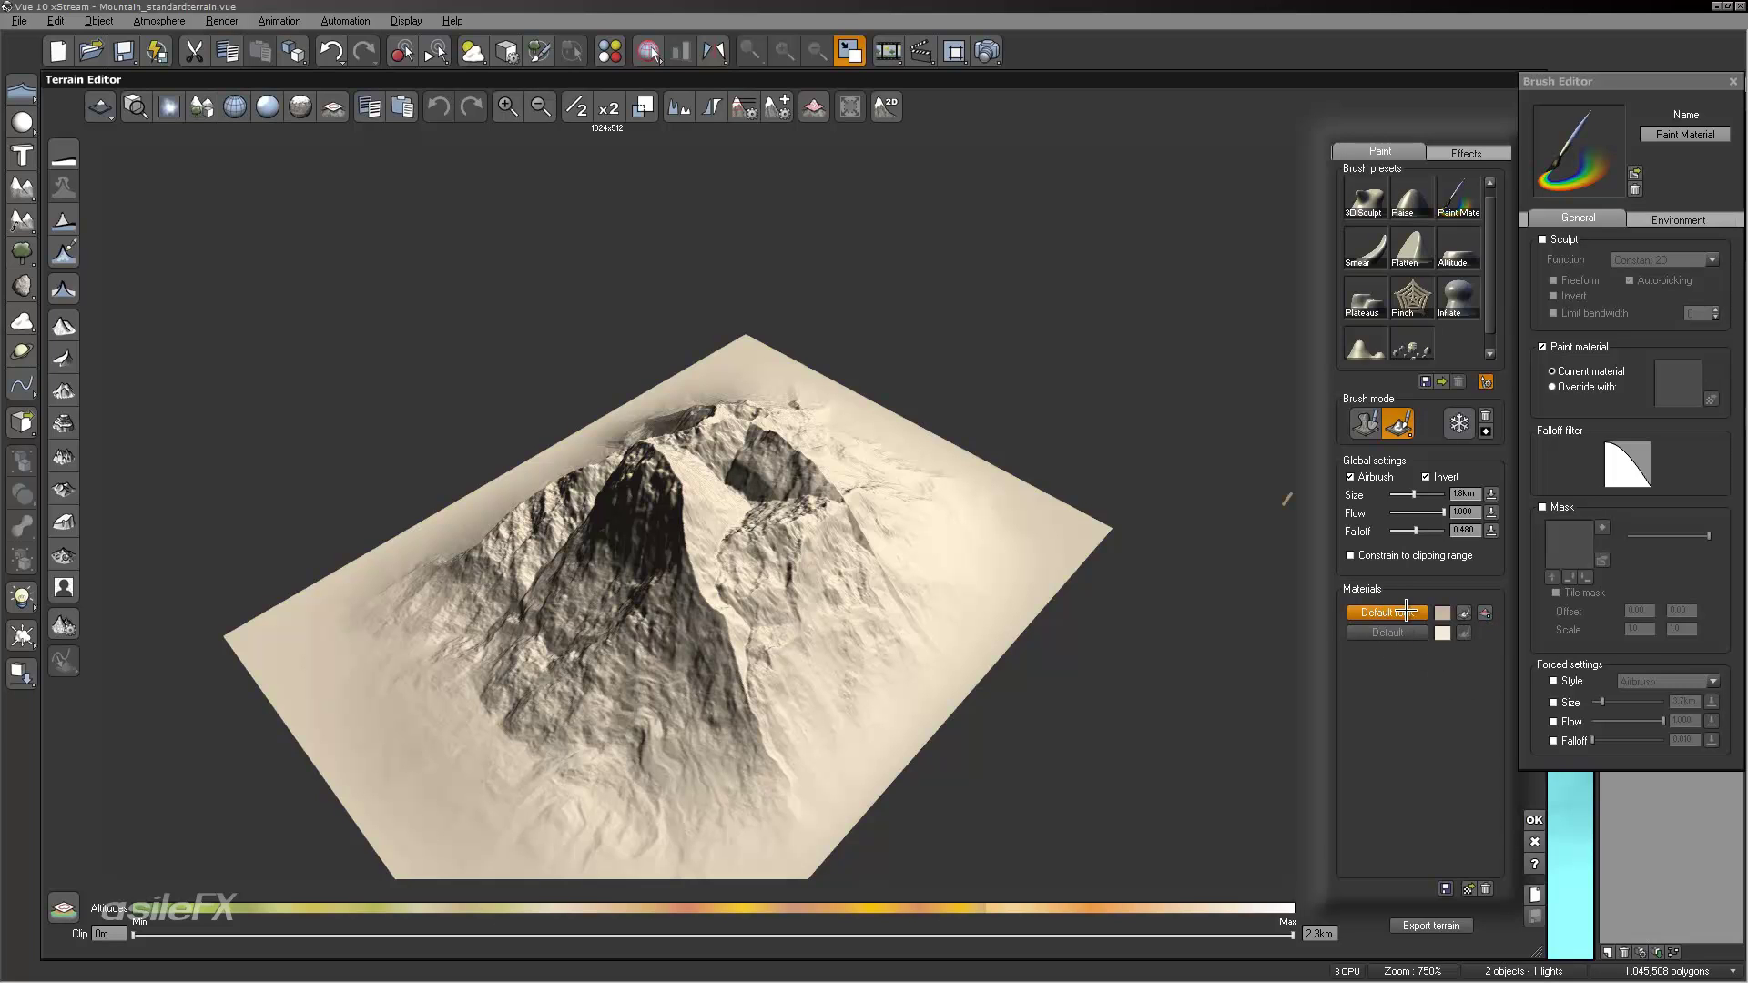
left_click(1421, 202)
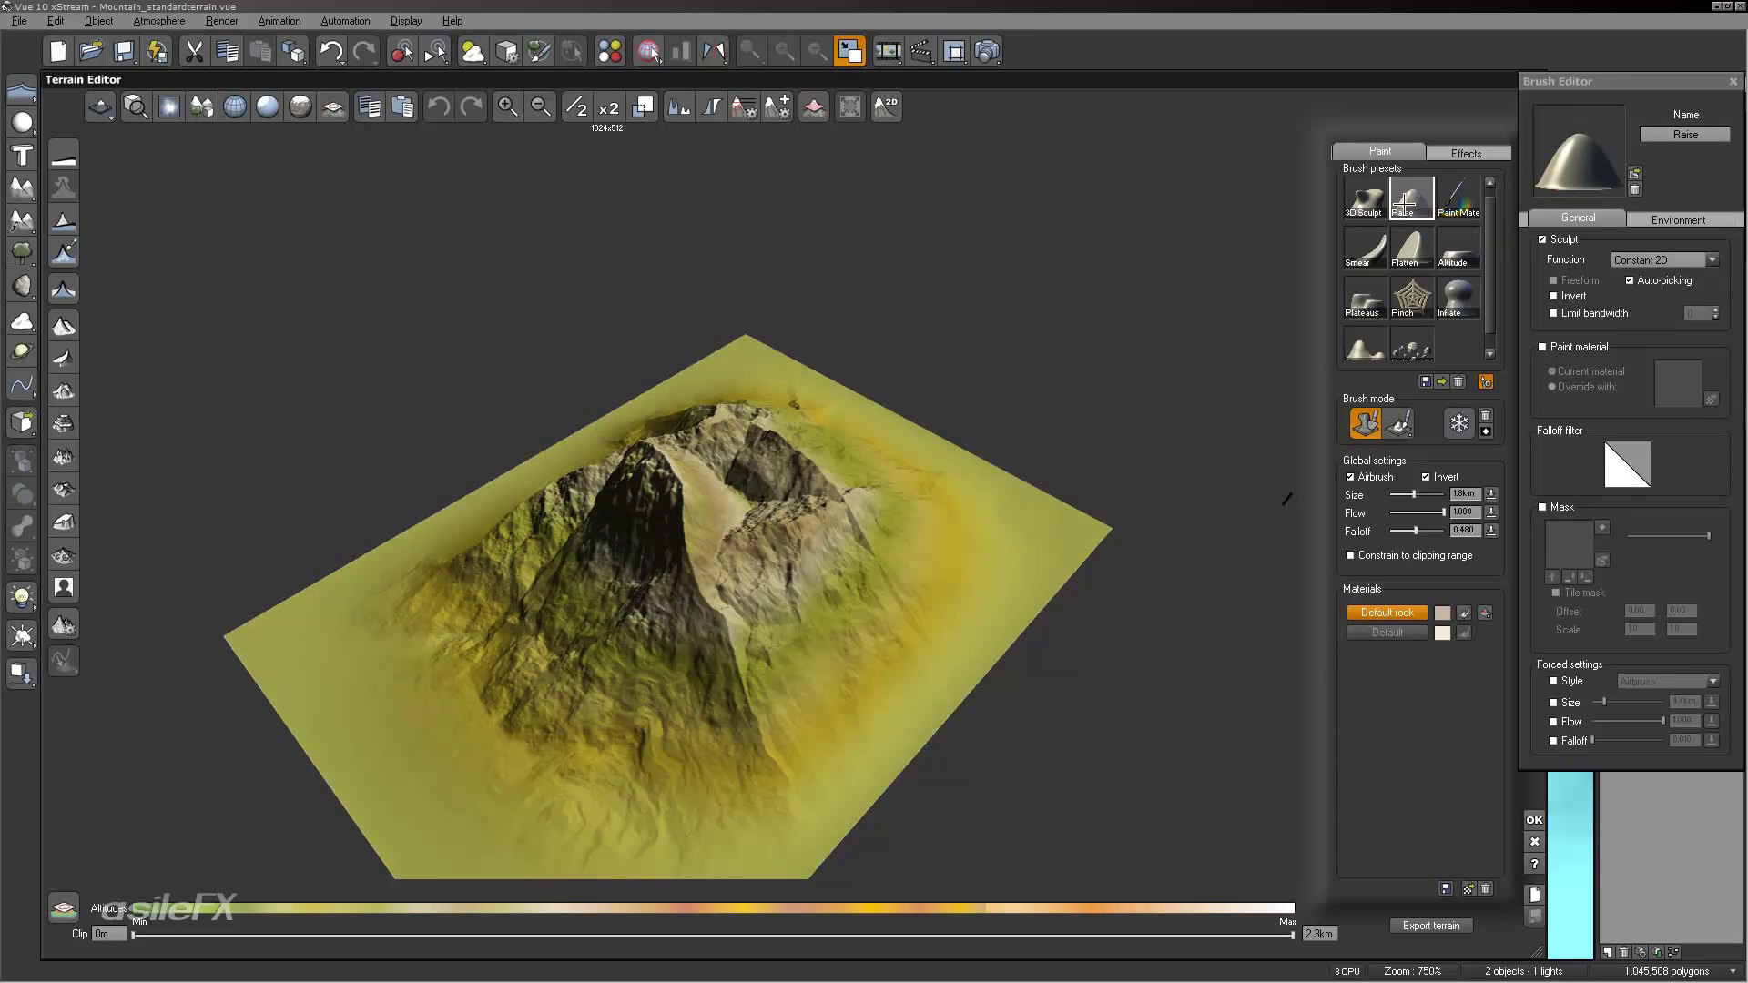
left_click(1534, 821)
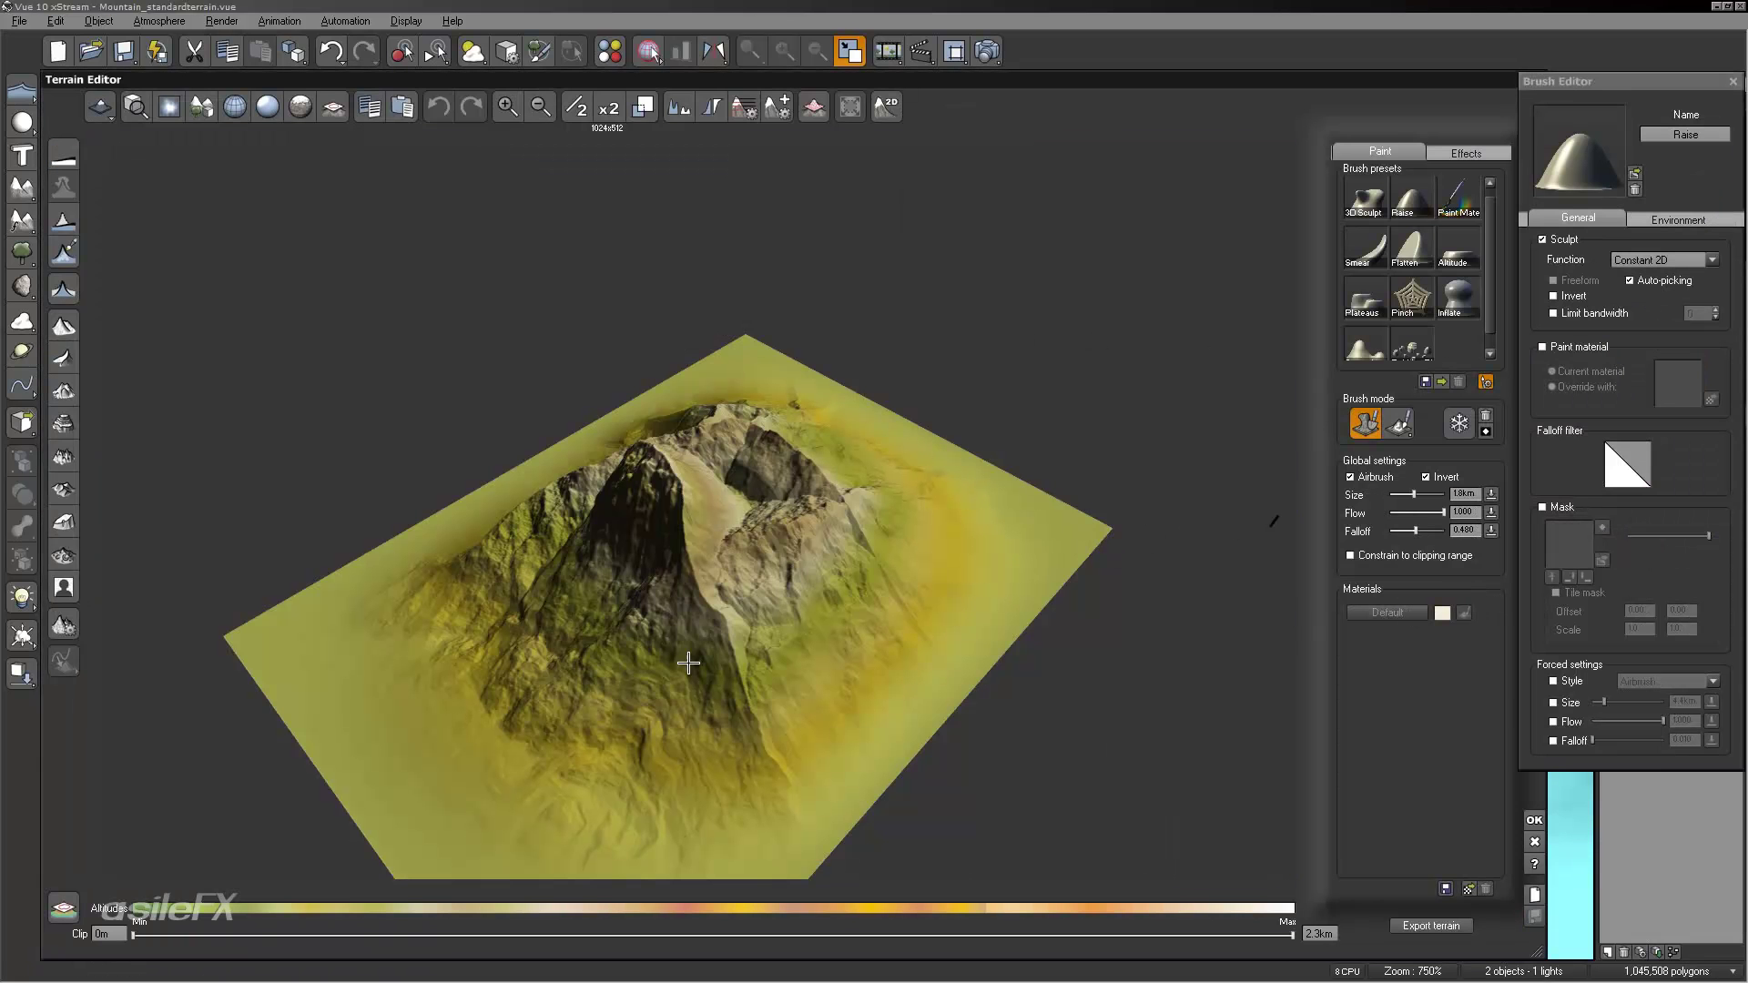
Step: Add the Rock & grass landscape material as a paint layer, and paste the copied color as its display color
left_click(1468, 888)
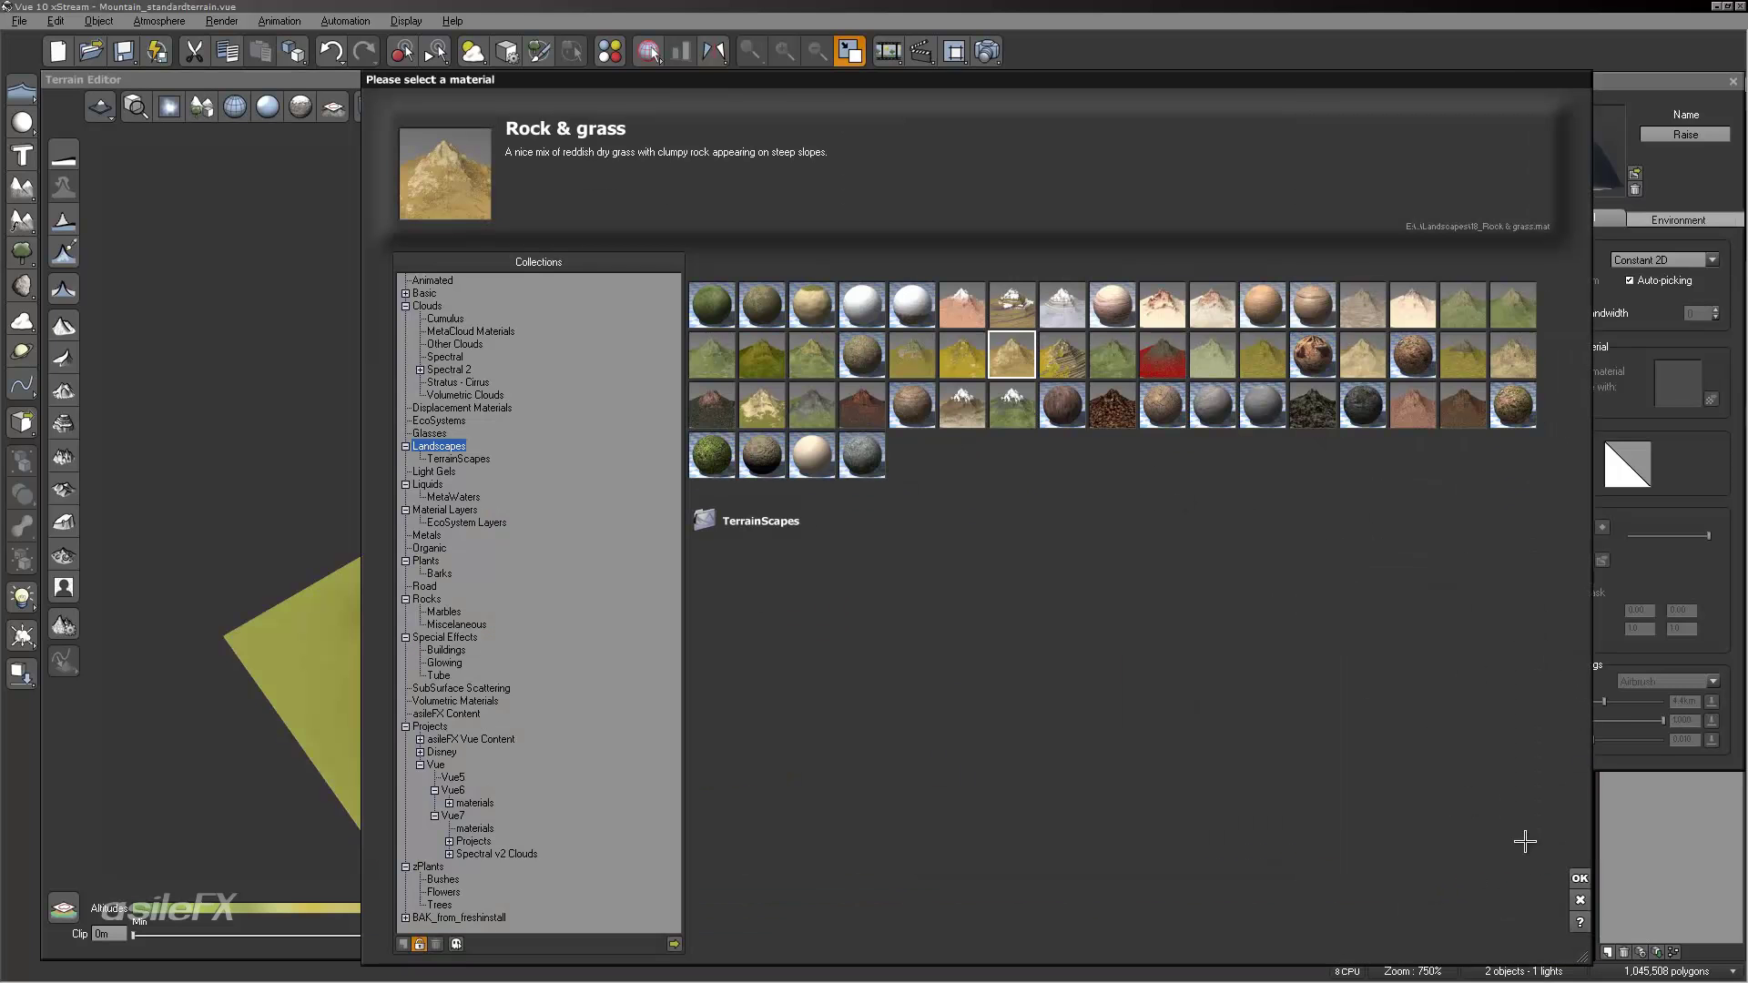
left_click(1580, 879)
left_click(1446, 612)
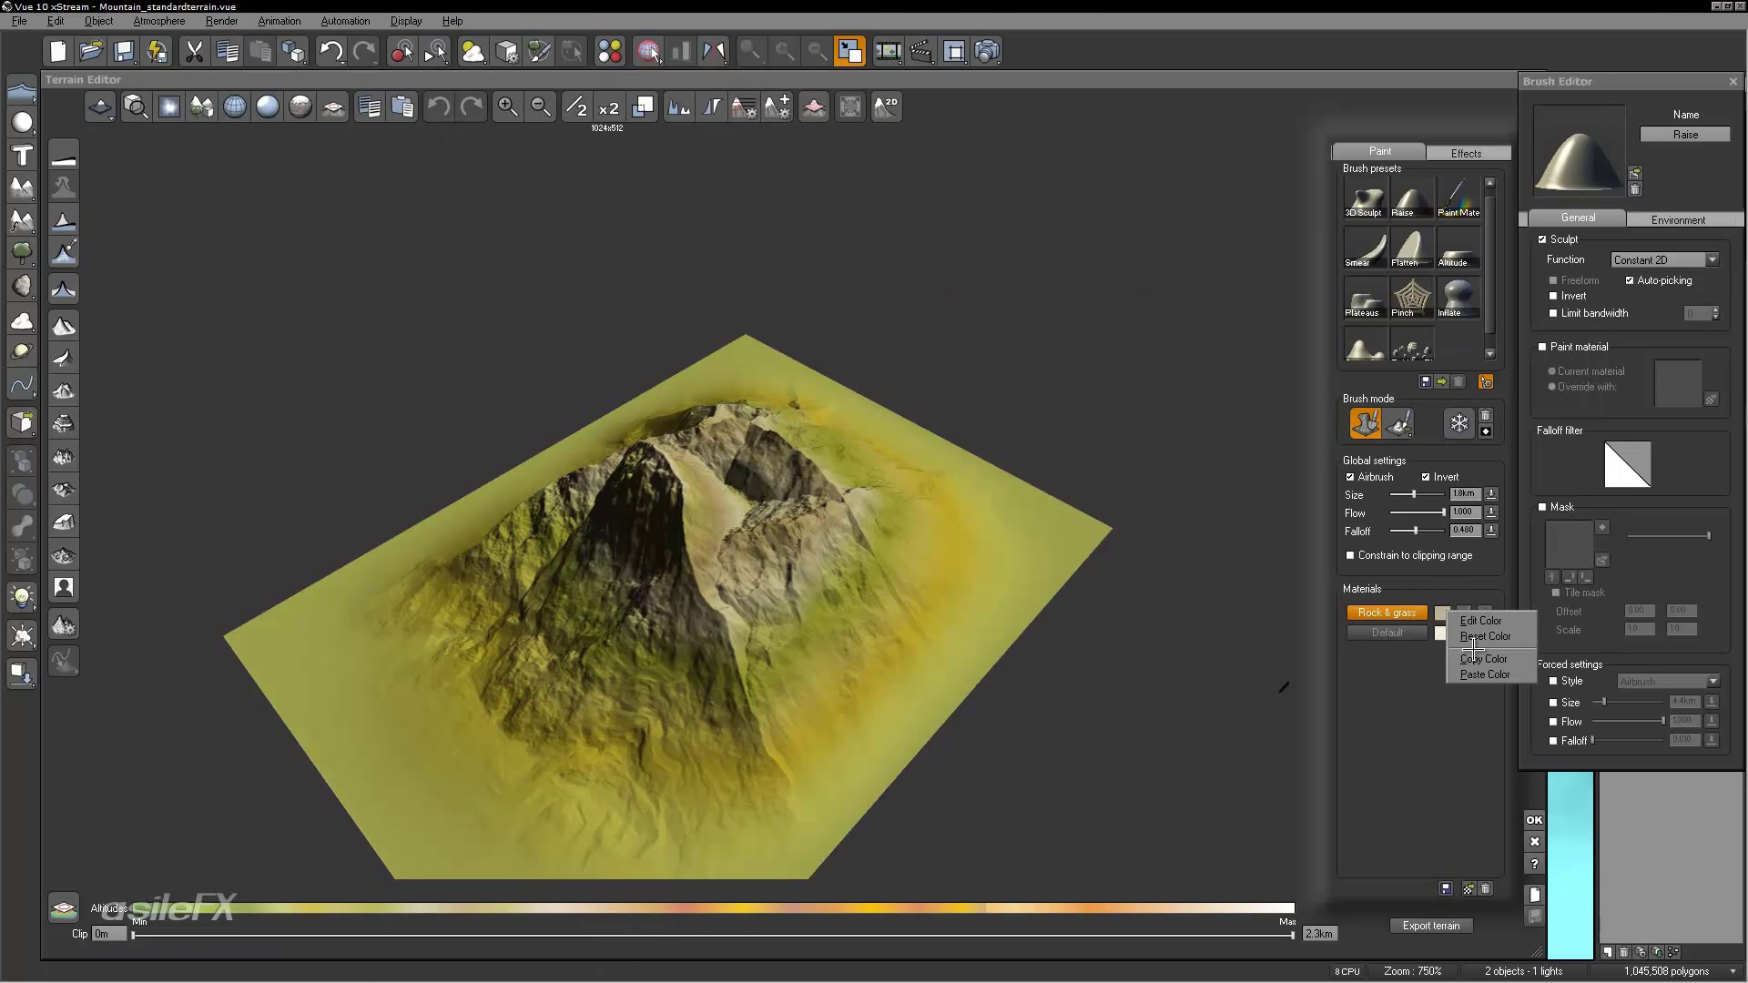
left_click(1468, 667)
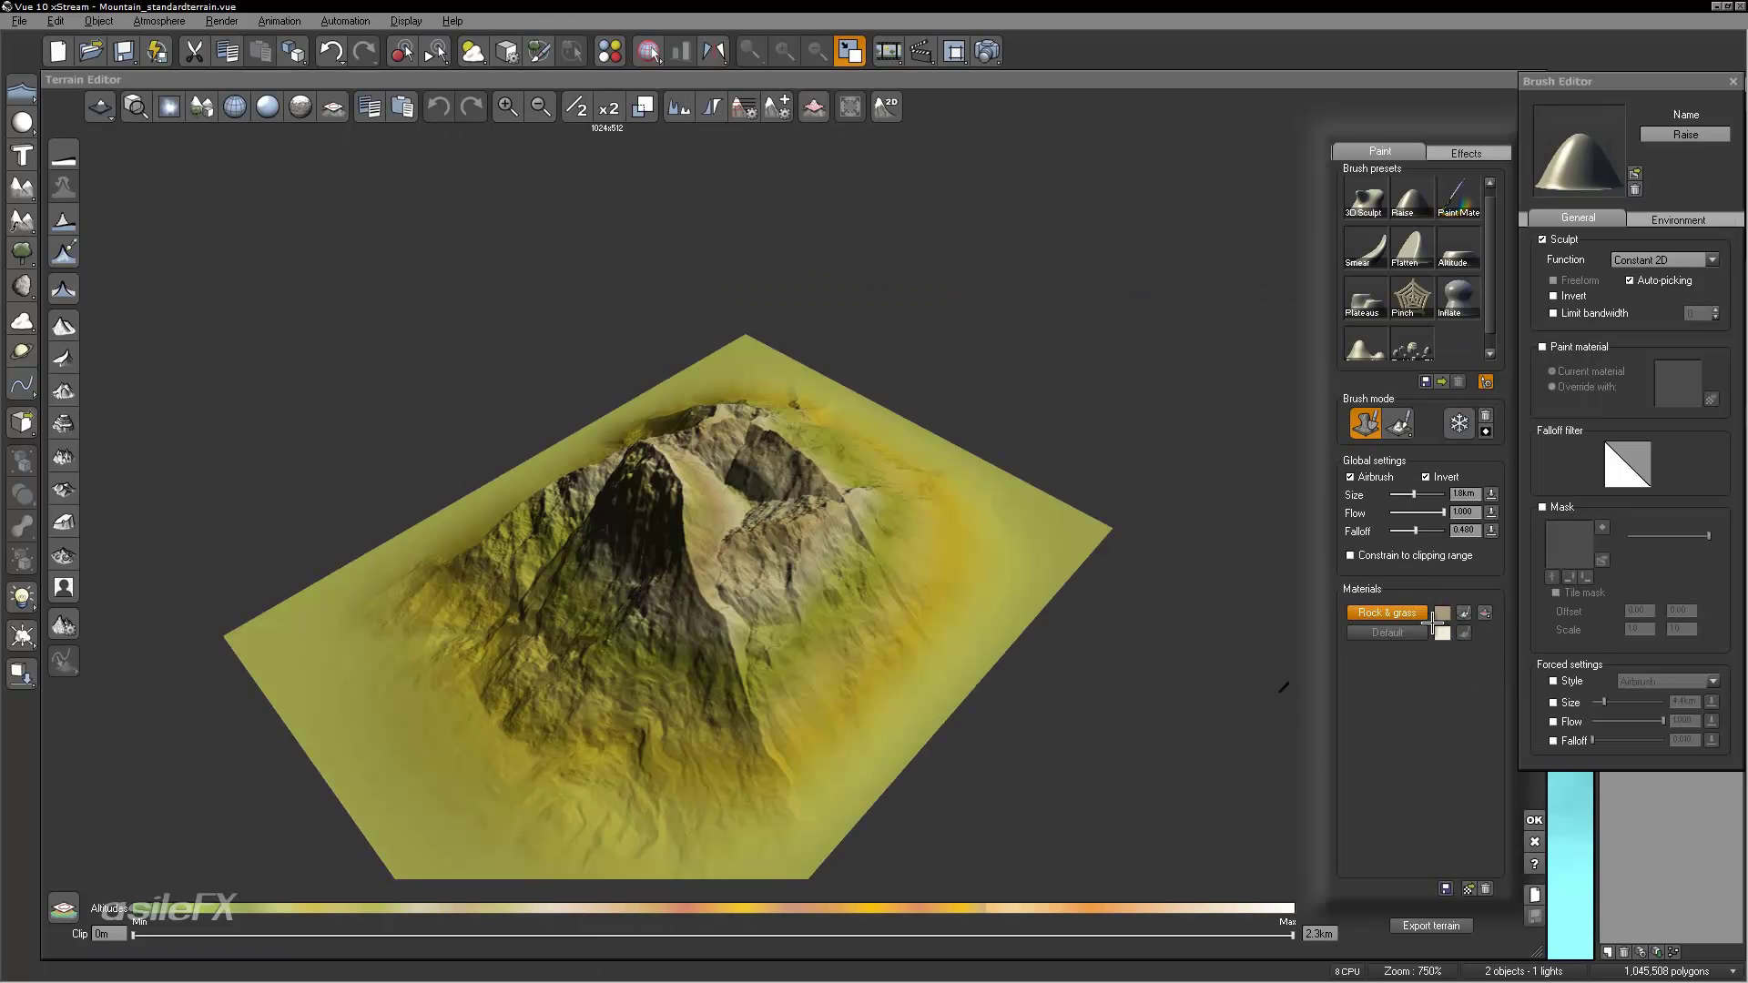
Step: Select the Paint Material brush, and apply Alluvium and Fluvial erosion to the mountain
right_click_drag(1093, 612, 917, 531)
scroll(917, 531, "up", 5)
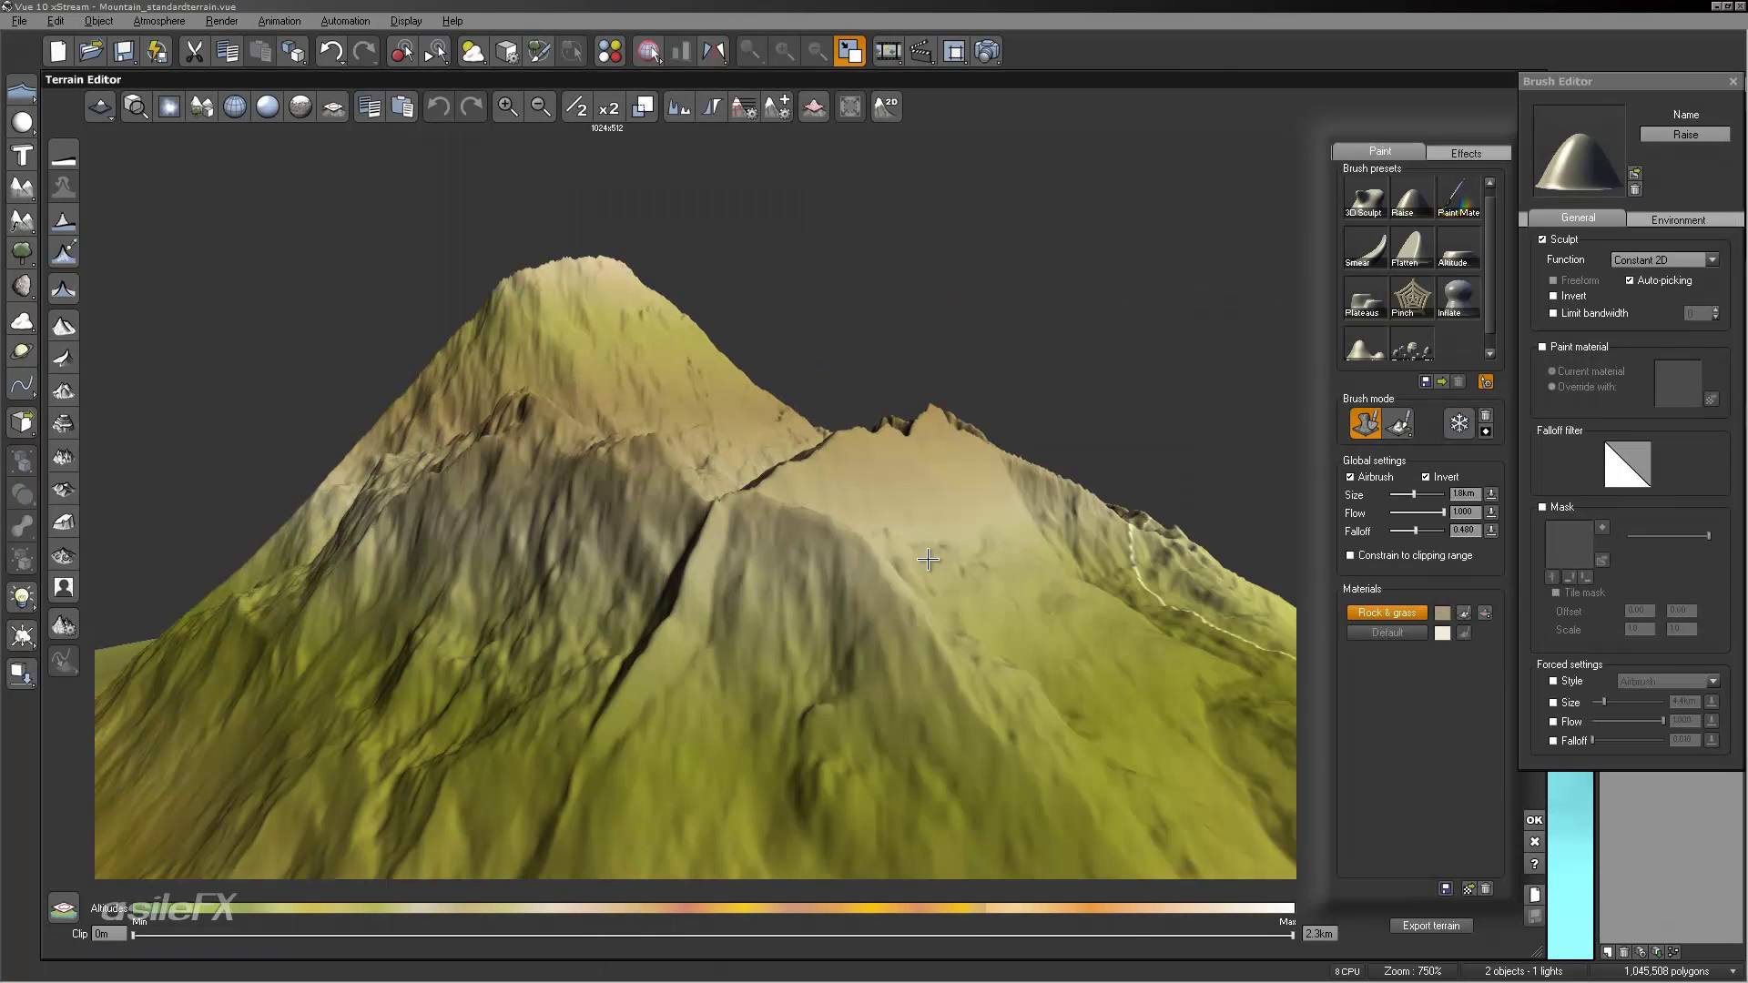
left_click(1459, 199)
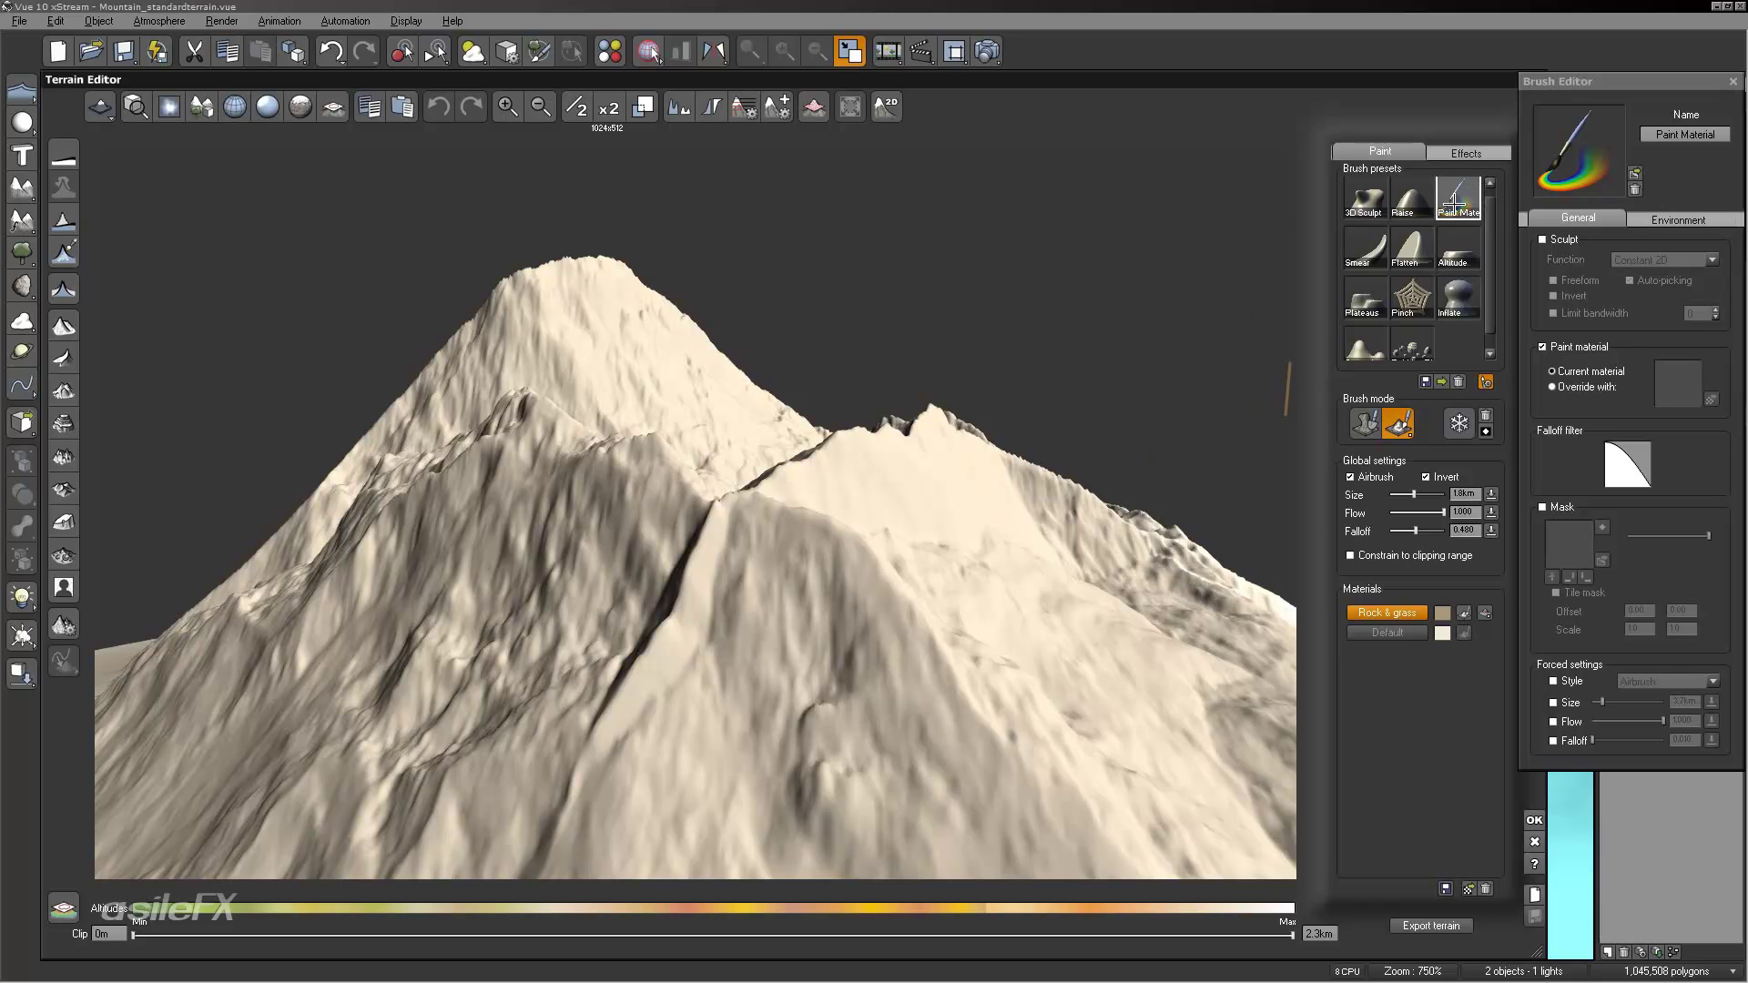
left_click(1465, 152)
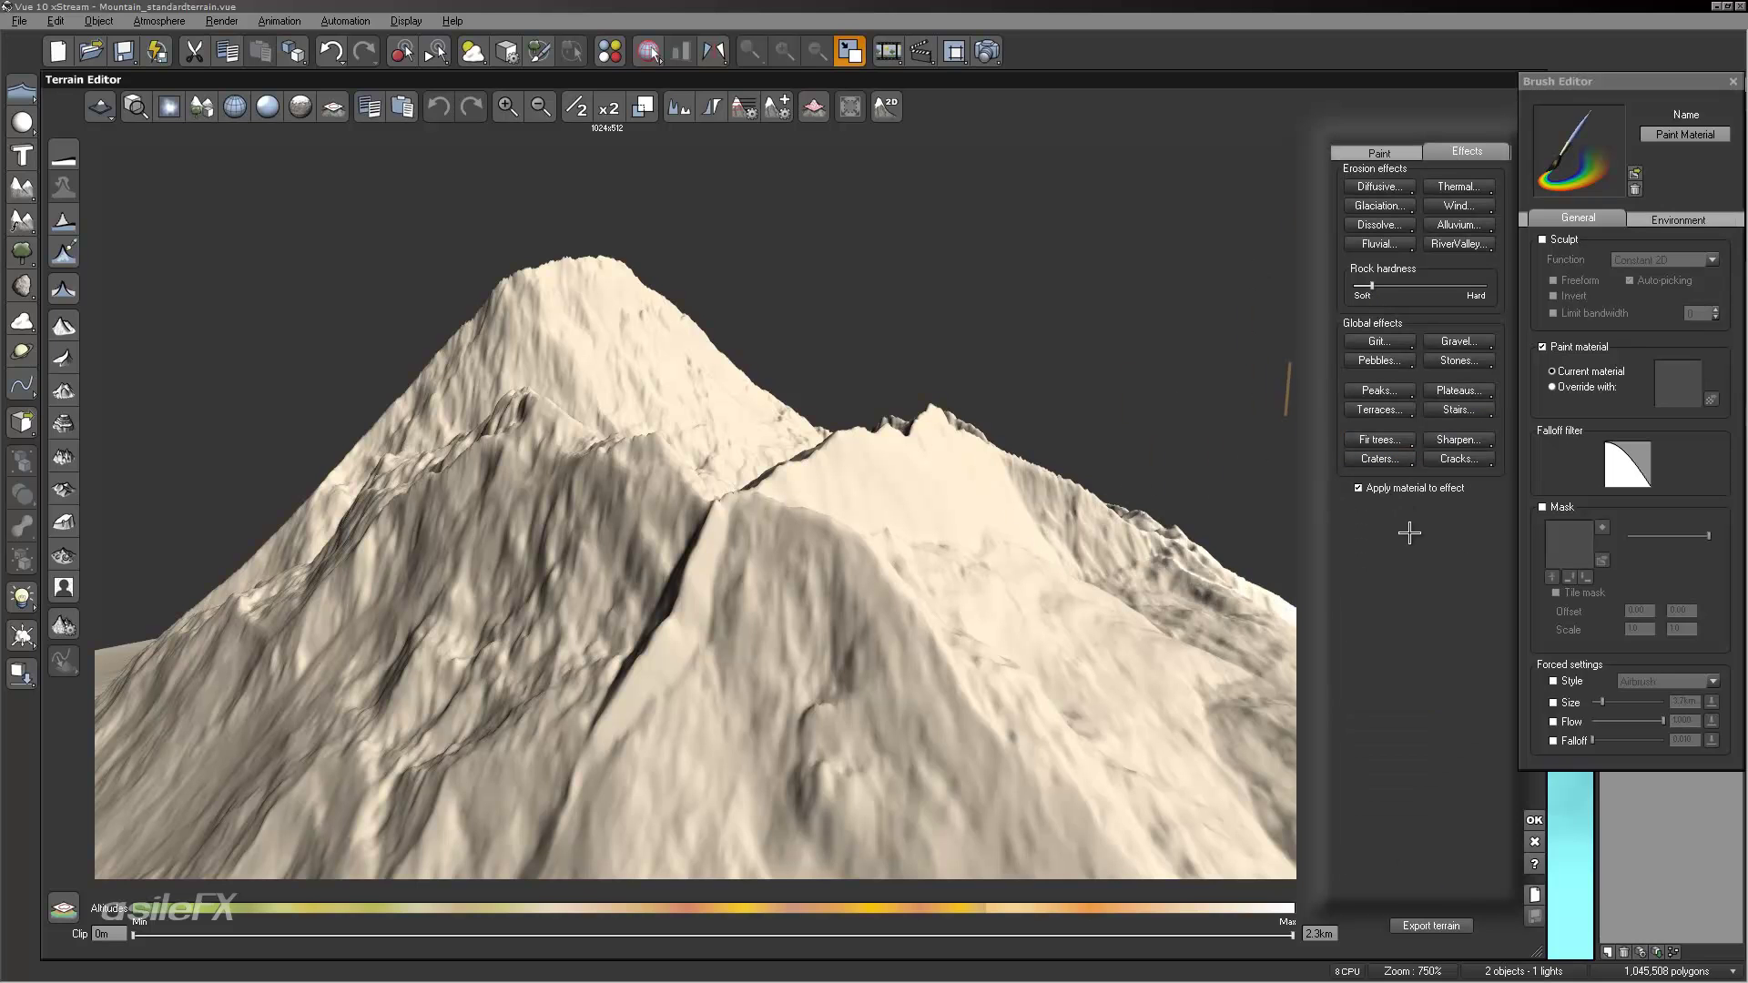
right_click_drag(1126, 619, 1301, 691)
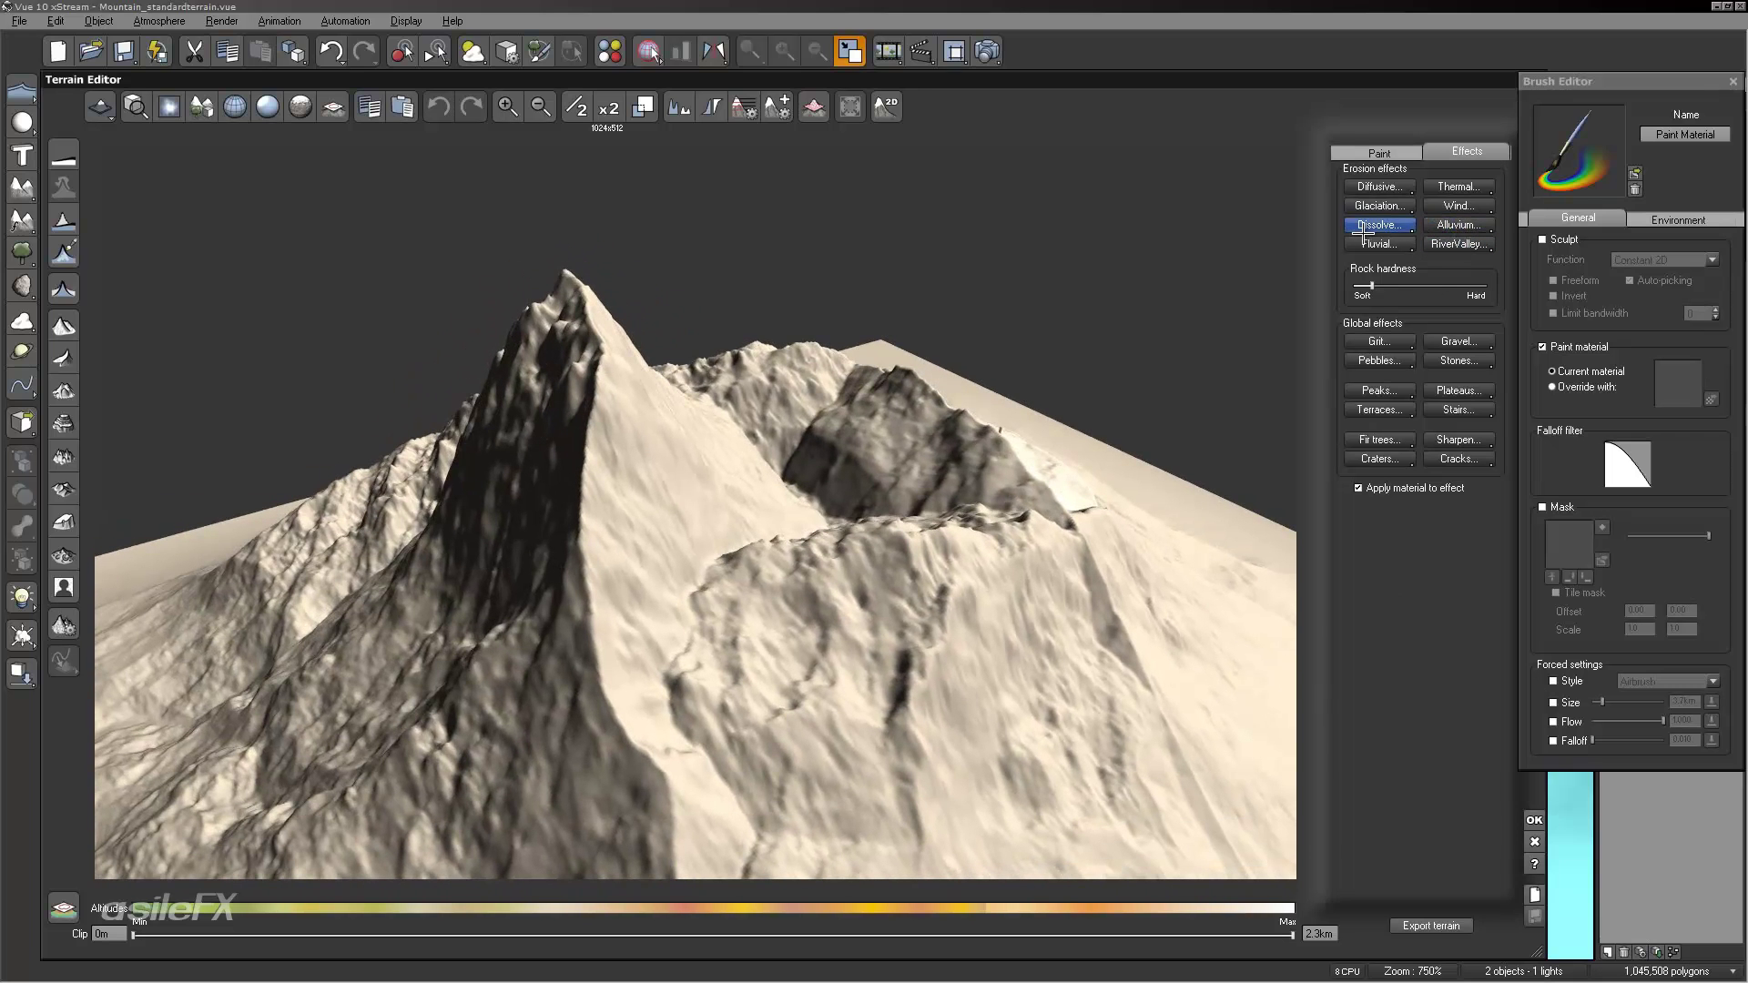
left_click(1458, 227)
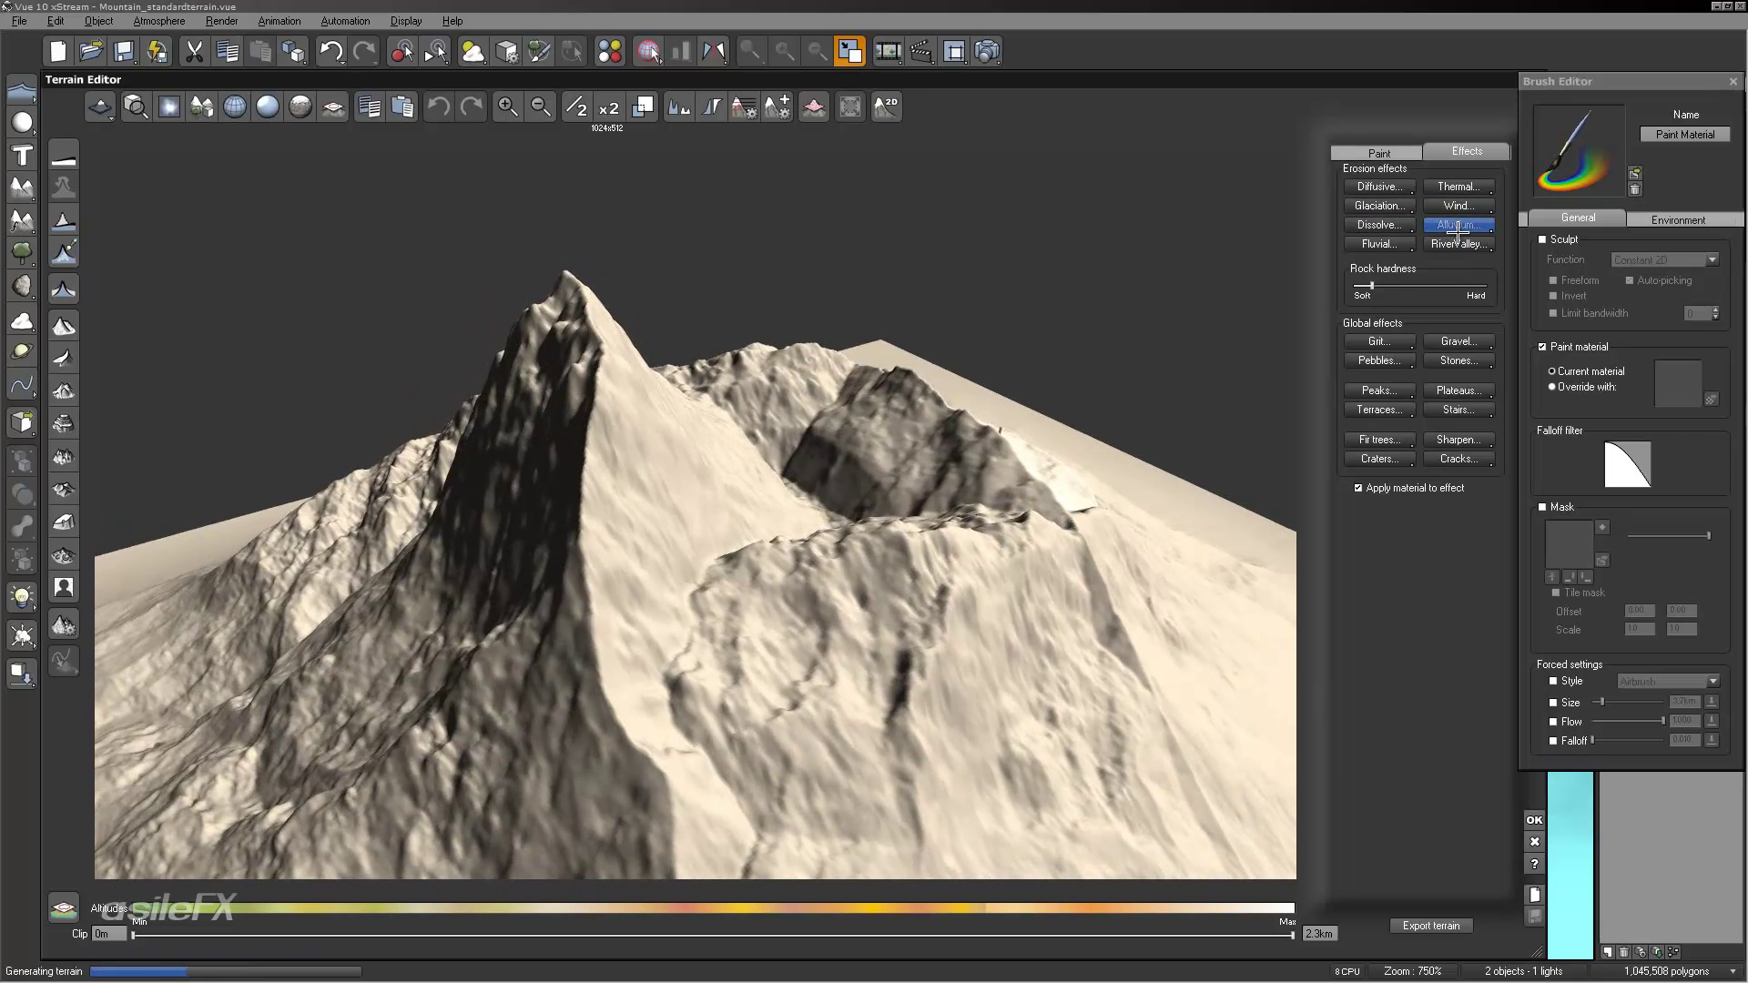
right_click_drag(1268, 301, 1137, 359)
left_click(1380, 244)
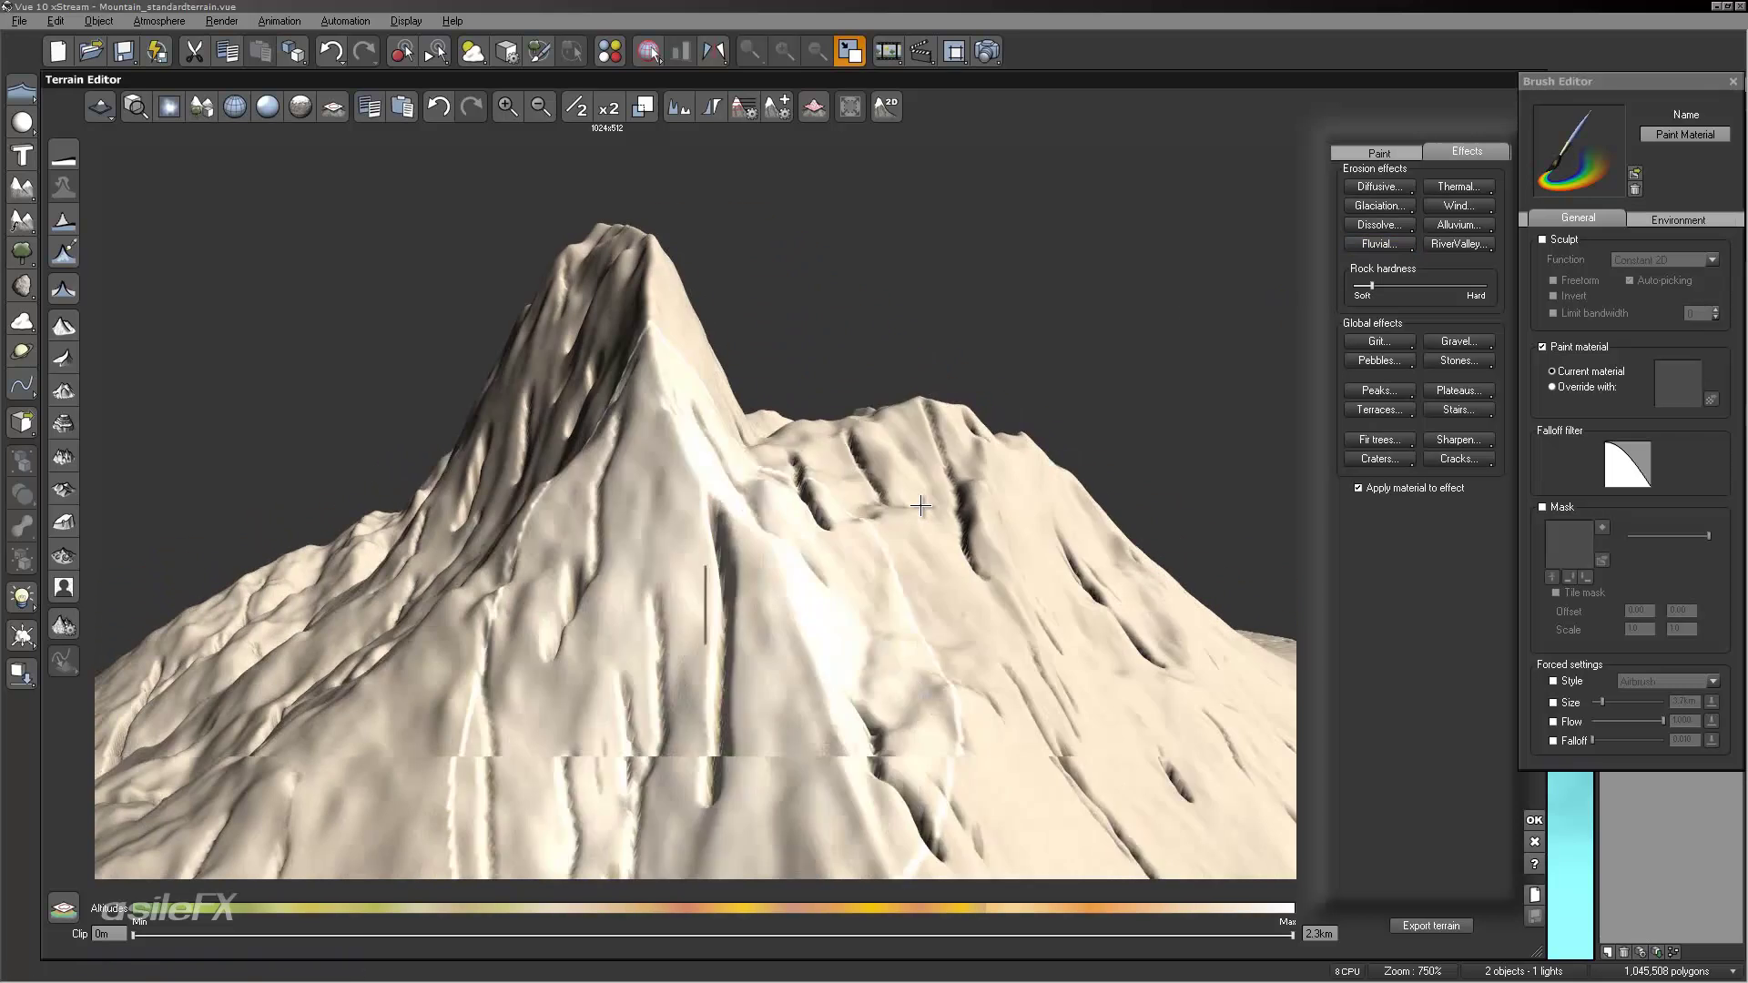
Step: Raise the rock hardness toward hard, and erode the mountain further with Fluvial and Alluvium
left_click_drag(1461, 289, 1451, 286)
left_click(1379, 244)
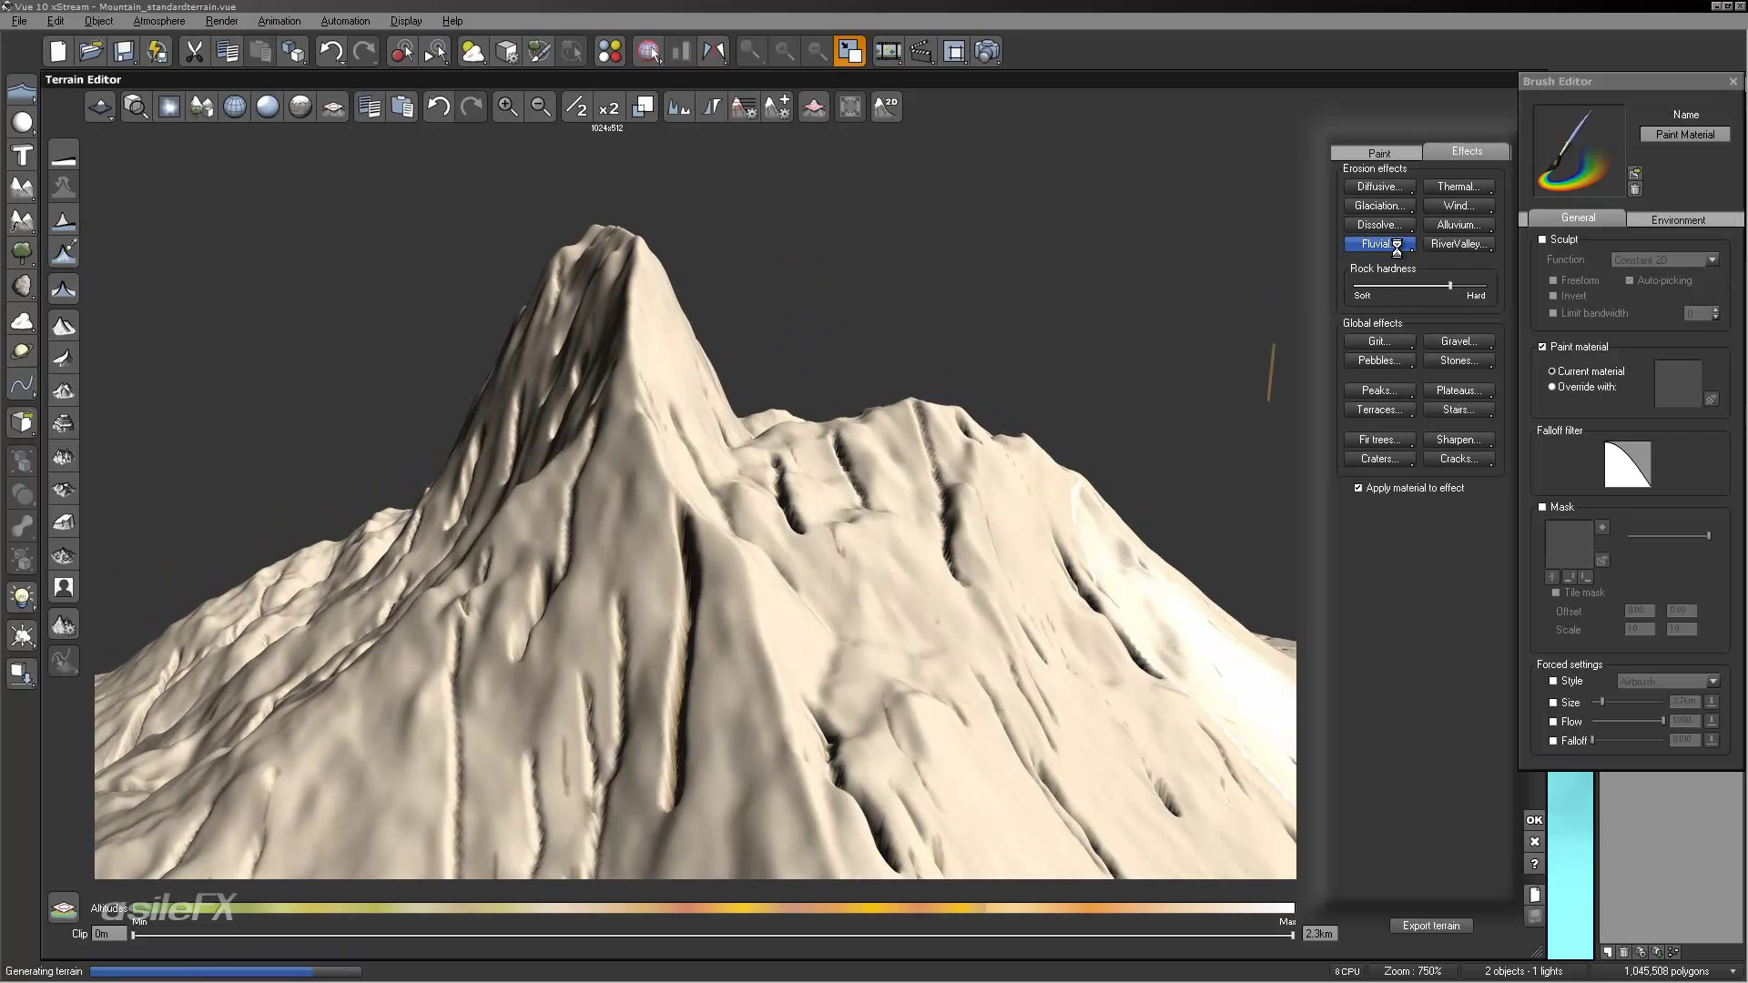
right_click_drag(701, 532, 503, 722)
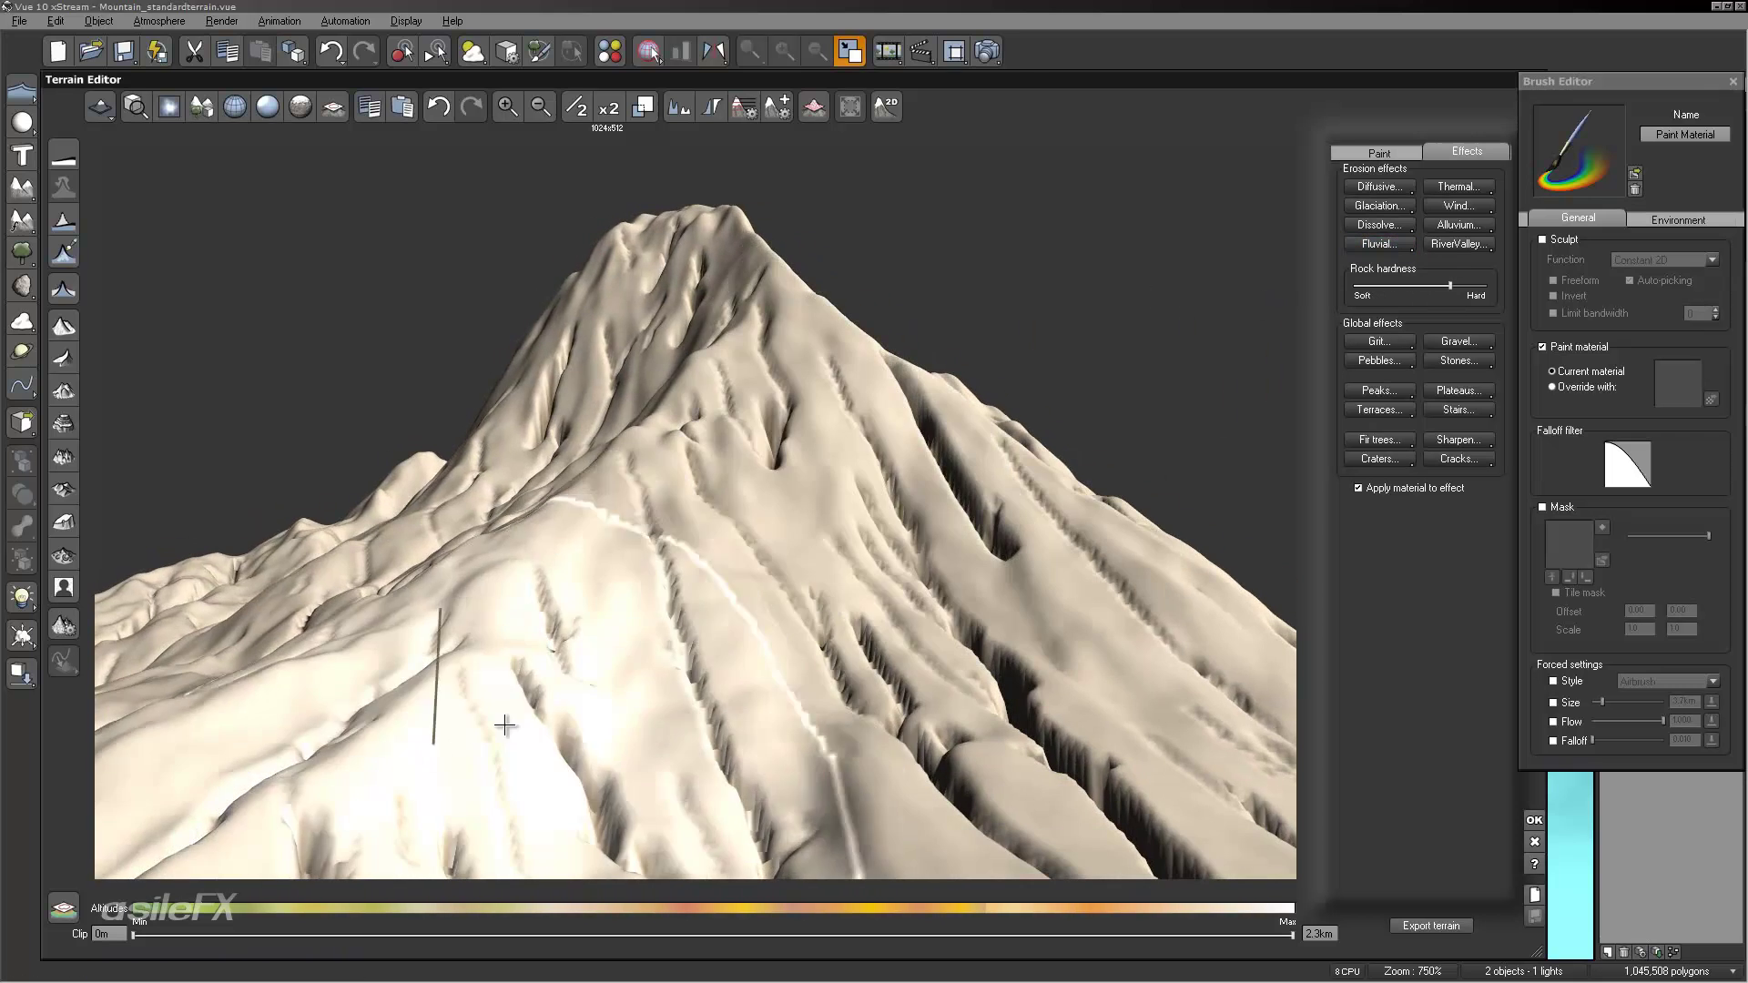
left_click(1453, 225)
left_click(1455, 226)
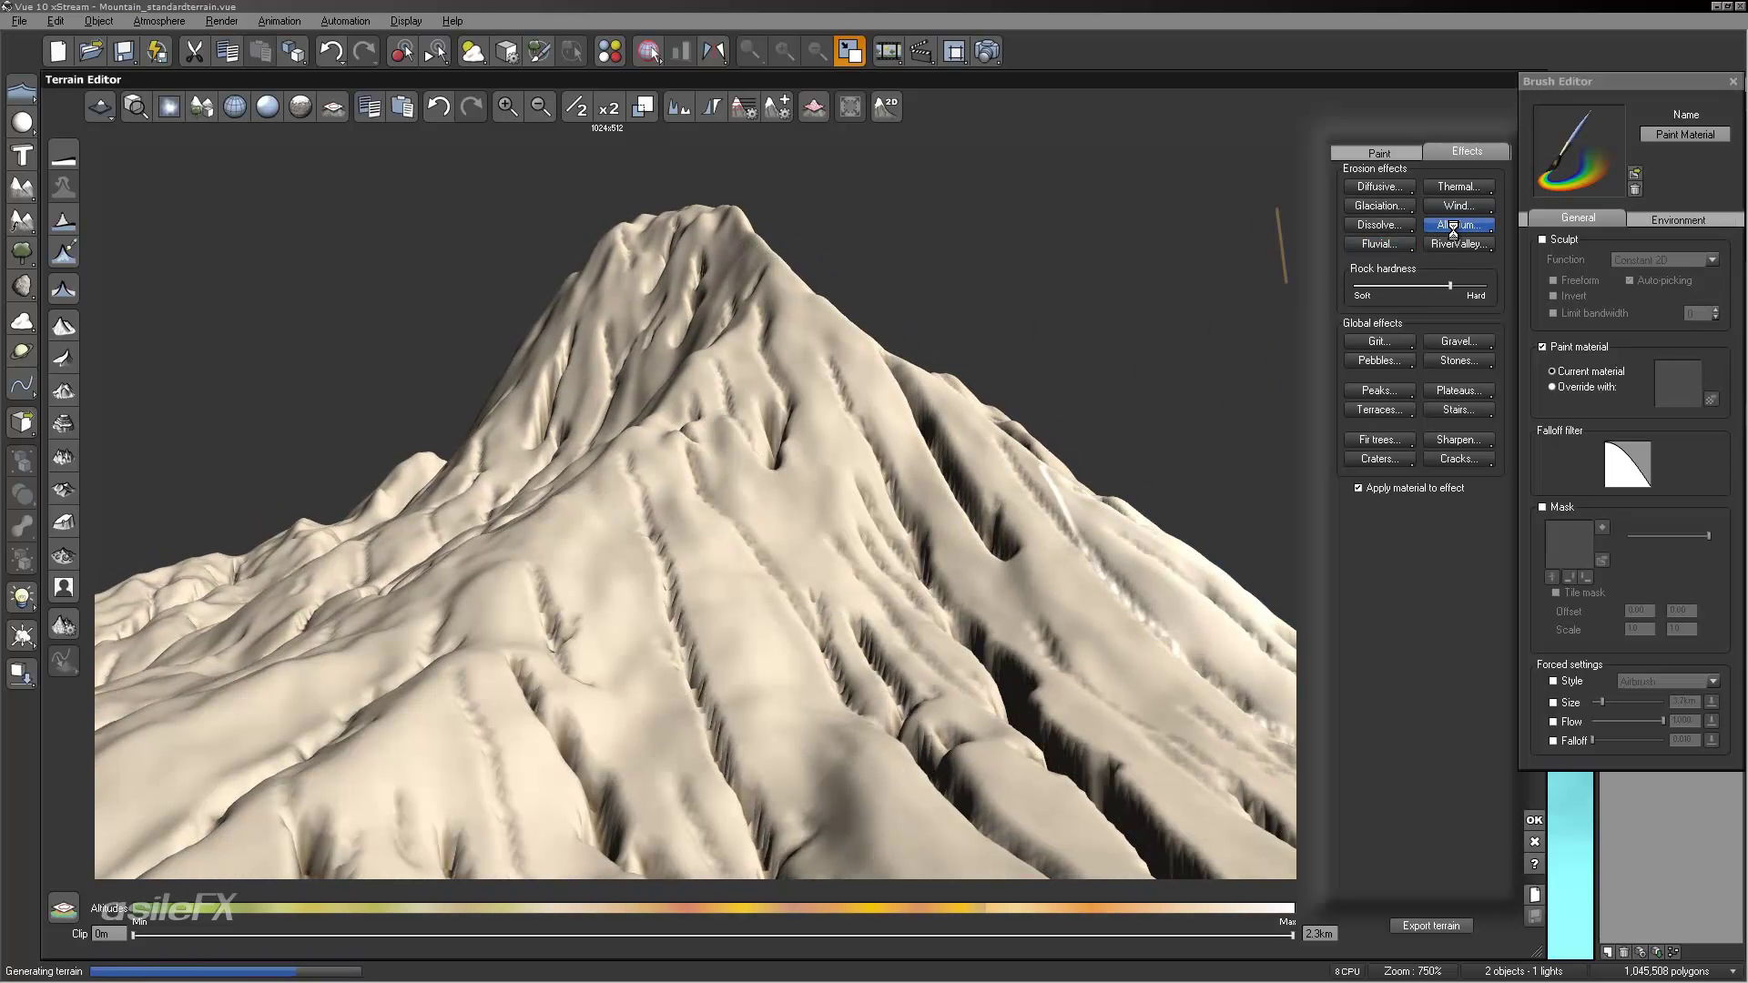
Step: Erode the mountain in two rounds, alternating the Dissolve and Alluvium effects
mouse_move(1151, 357)
right_mouse_down()
mouse_move(992, 437)
mouse_move(871, 374)
mouse_move(944, 452)
mouse_move(1112, 441)
right_mouse_up()
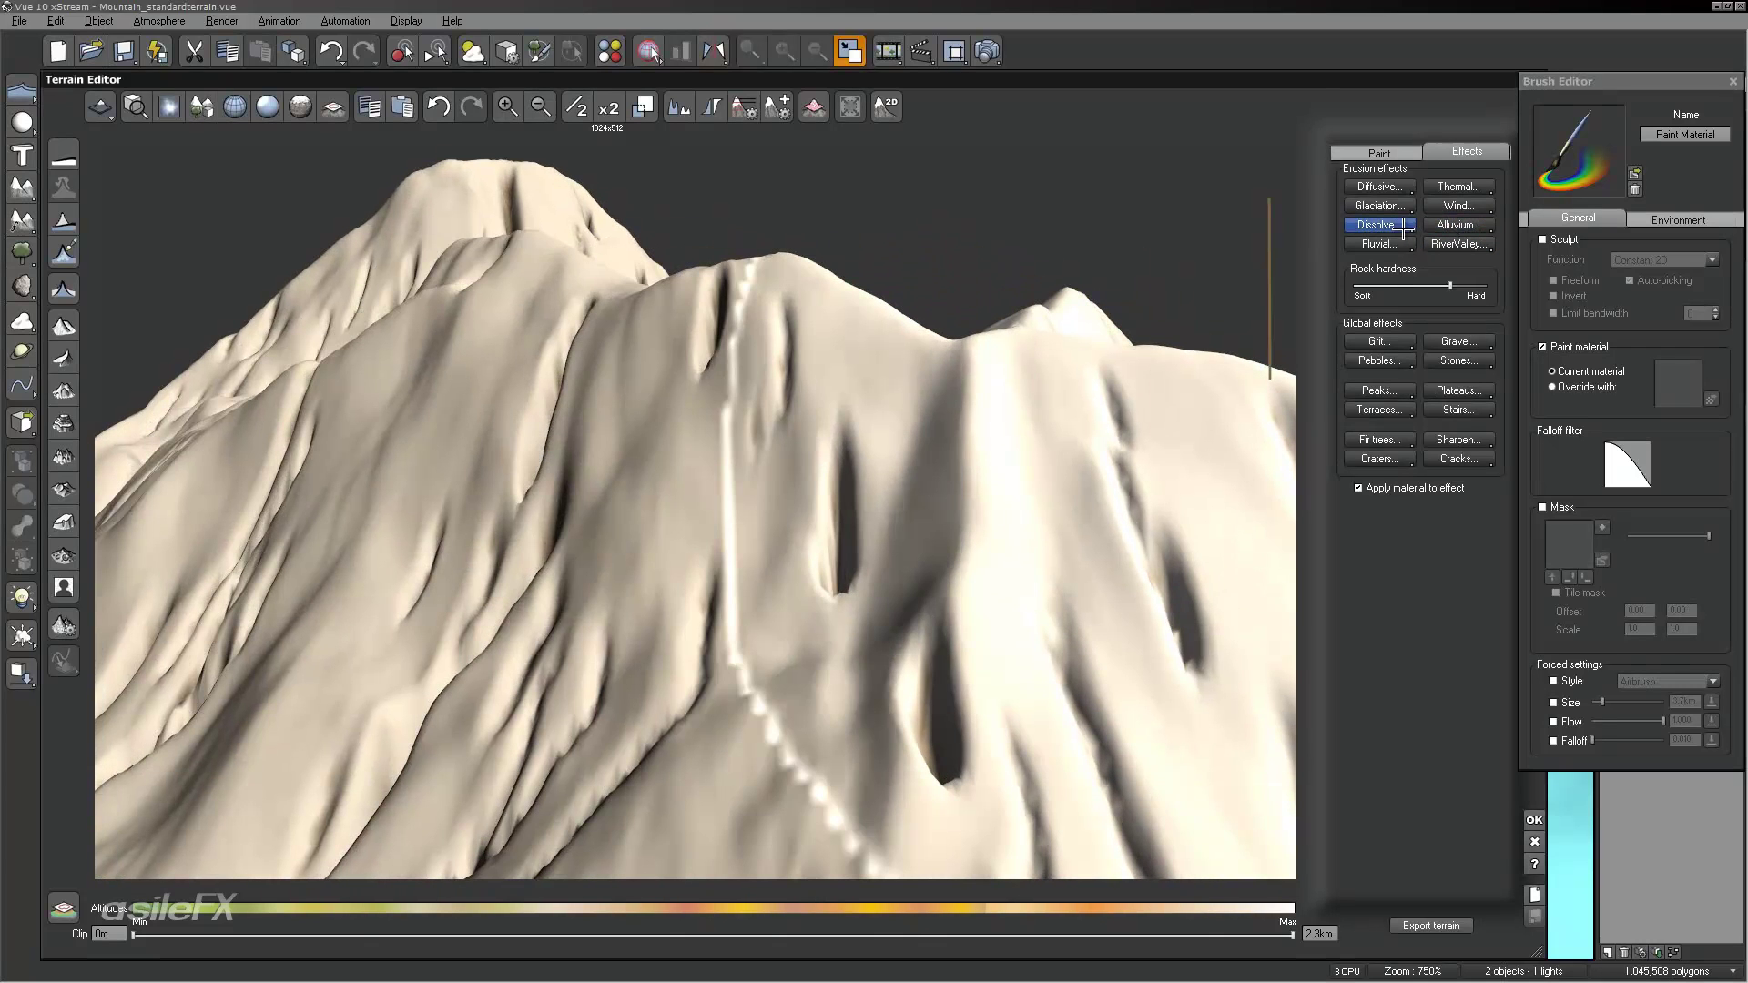
left_click(1403, 227)
left_click(1404, 228)
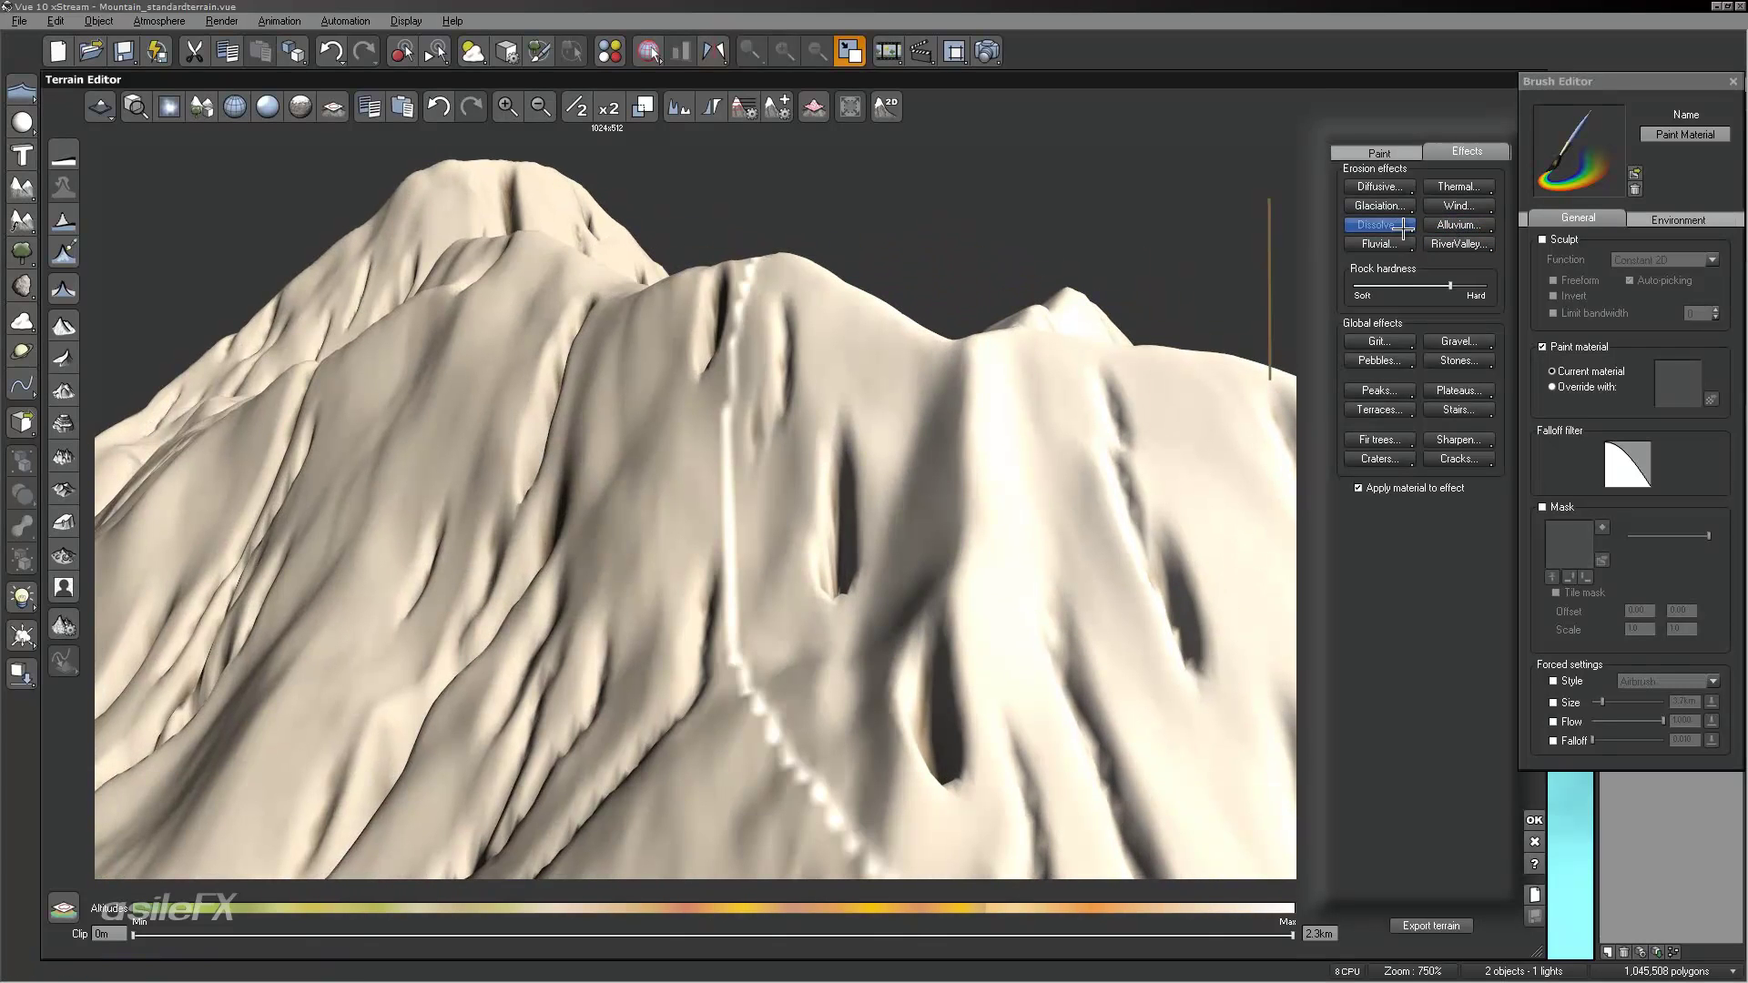
right_click_drag(1085, 429, 1265, 409)
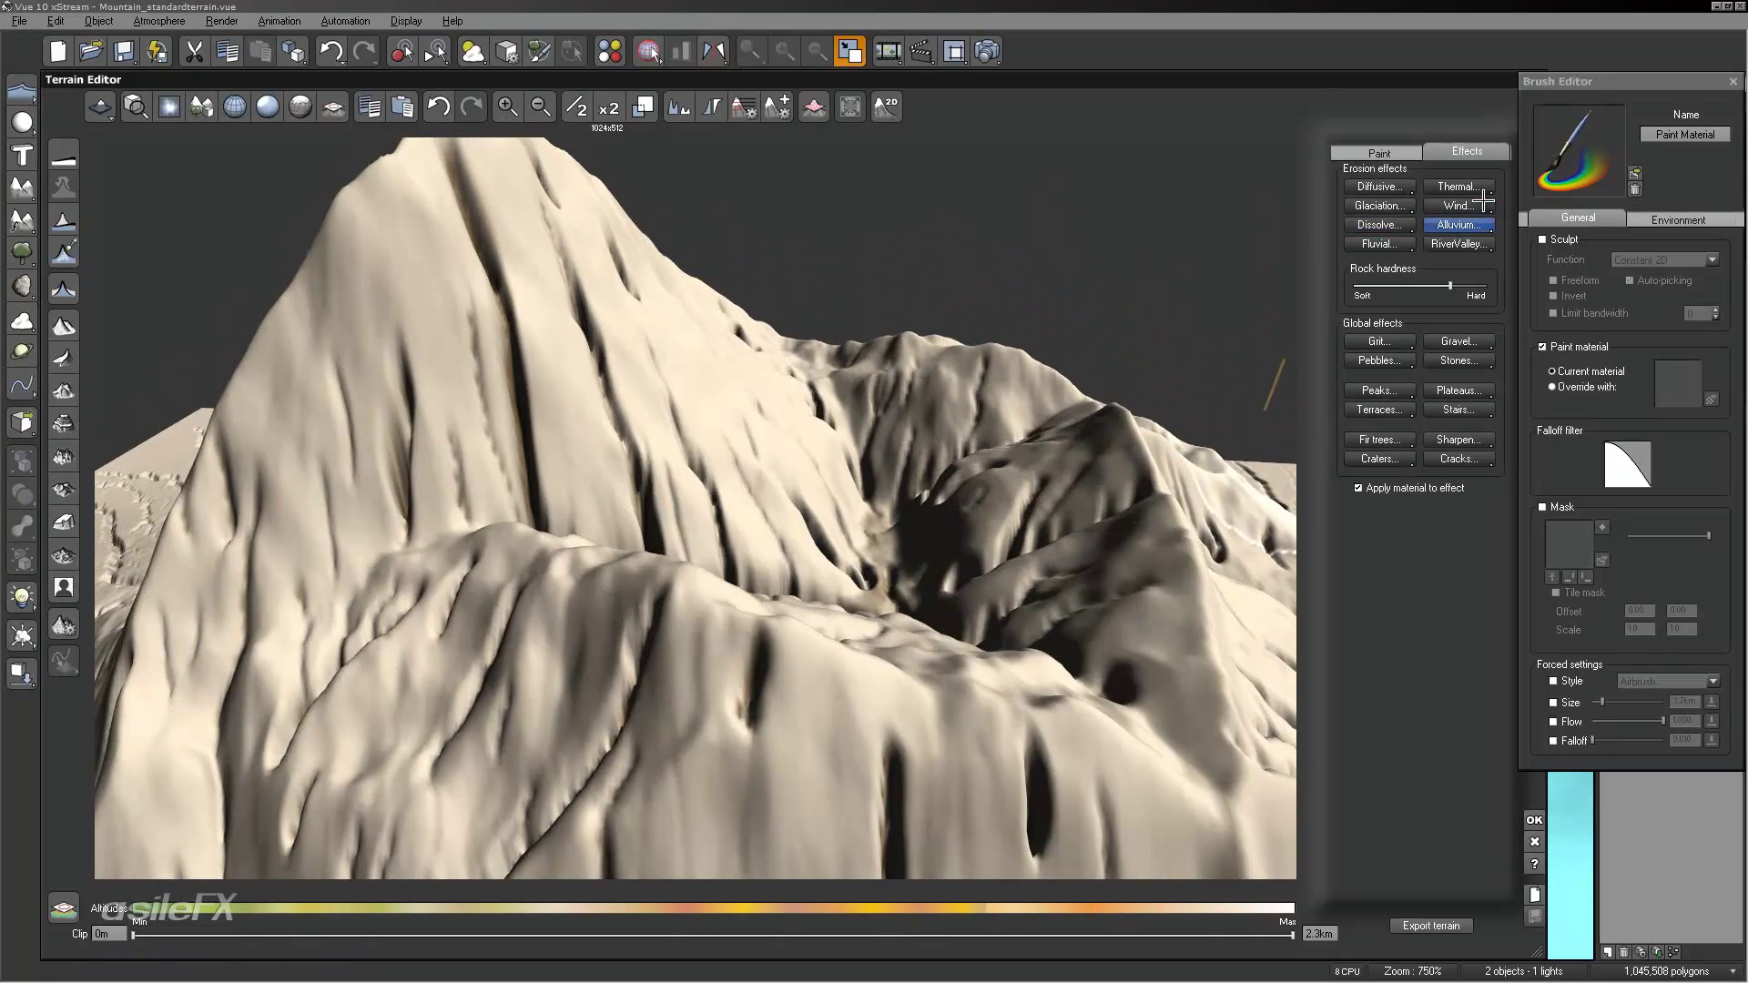
left_click(1475, 226)
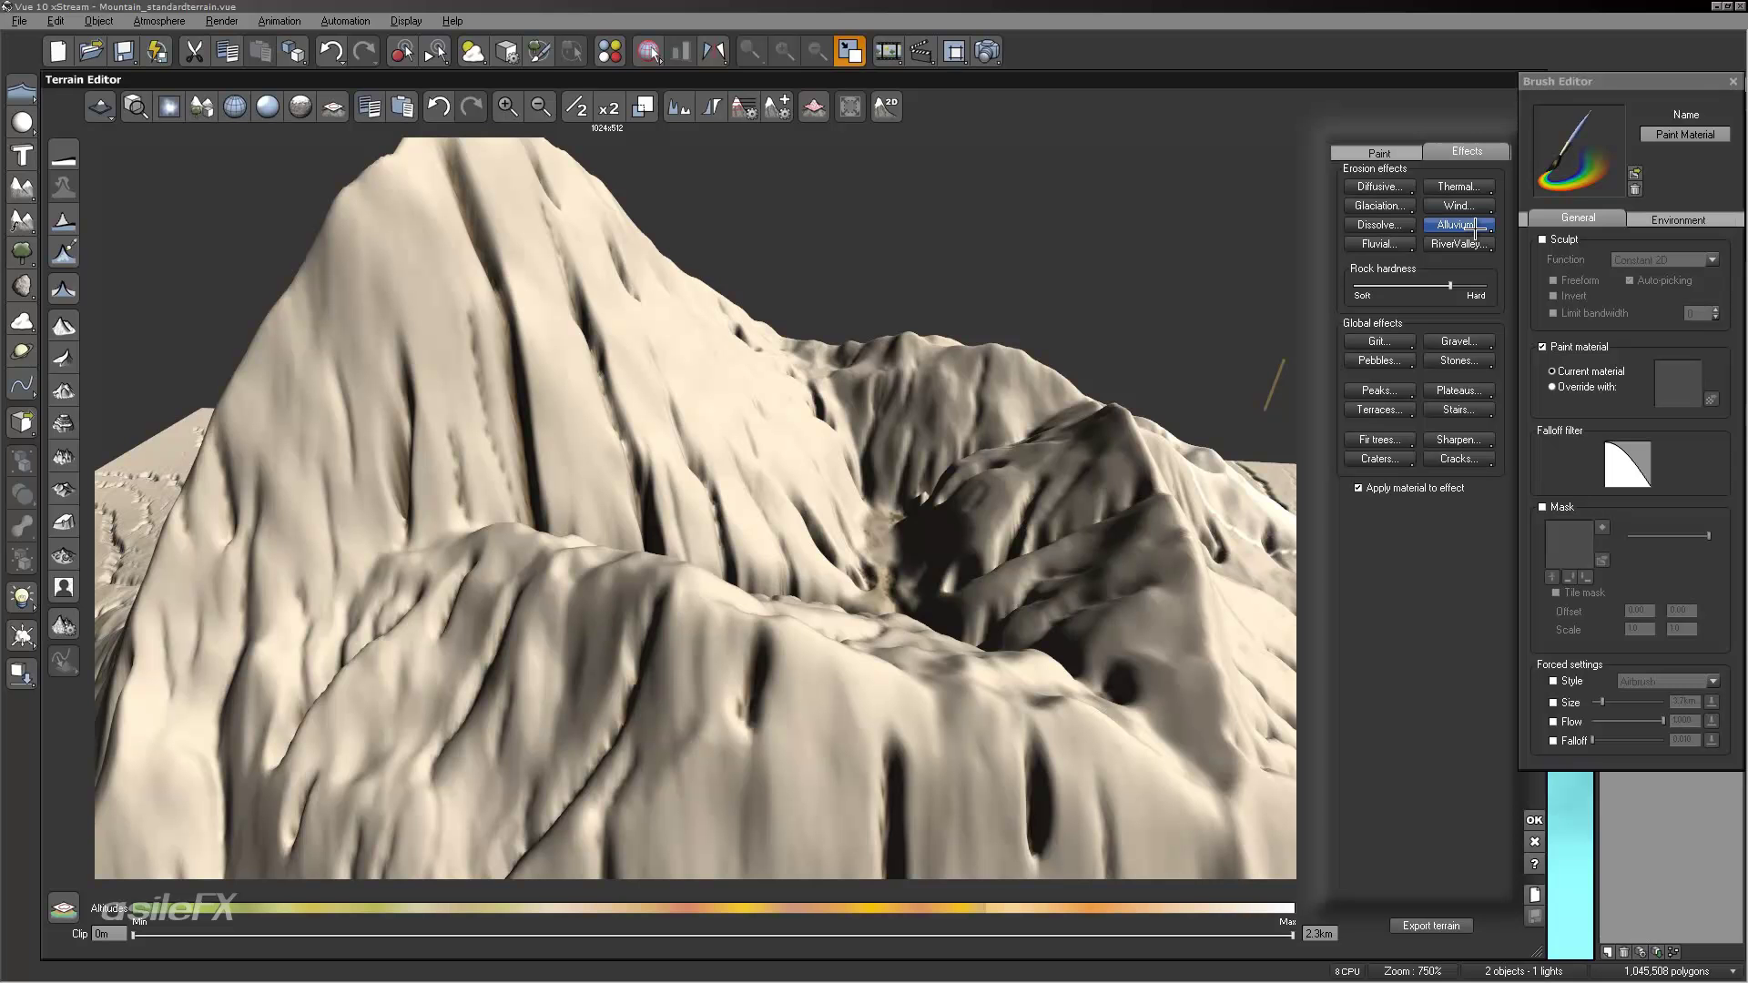
right_click_drag(1225, 506, 1120, 473)
left_click(1402, 226)
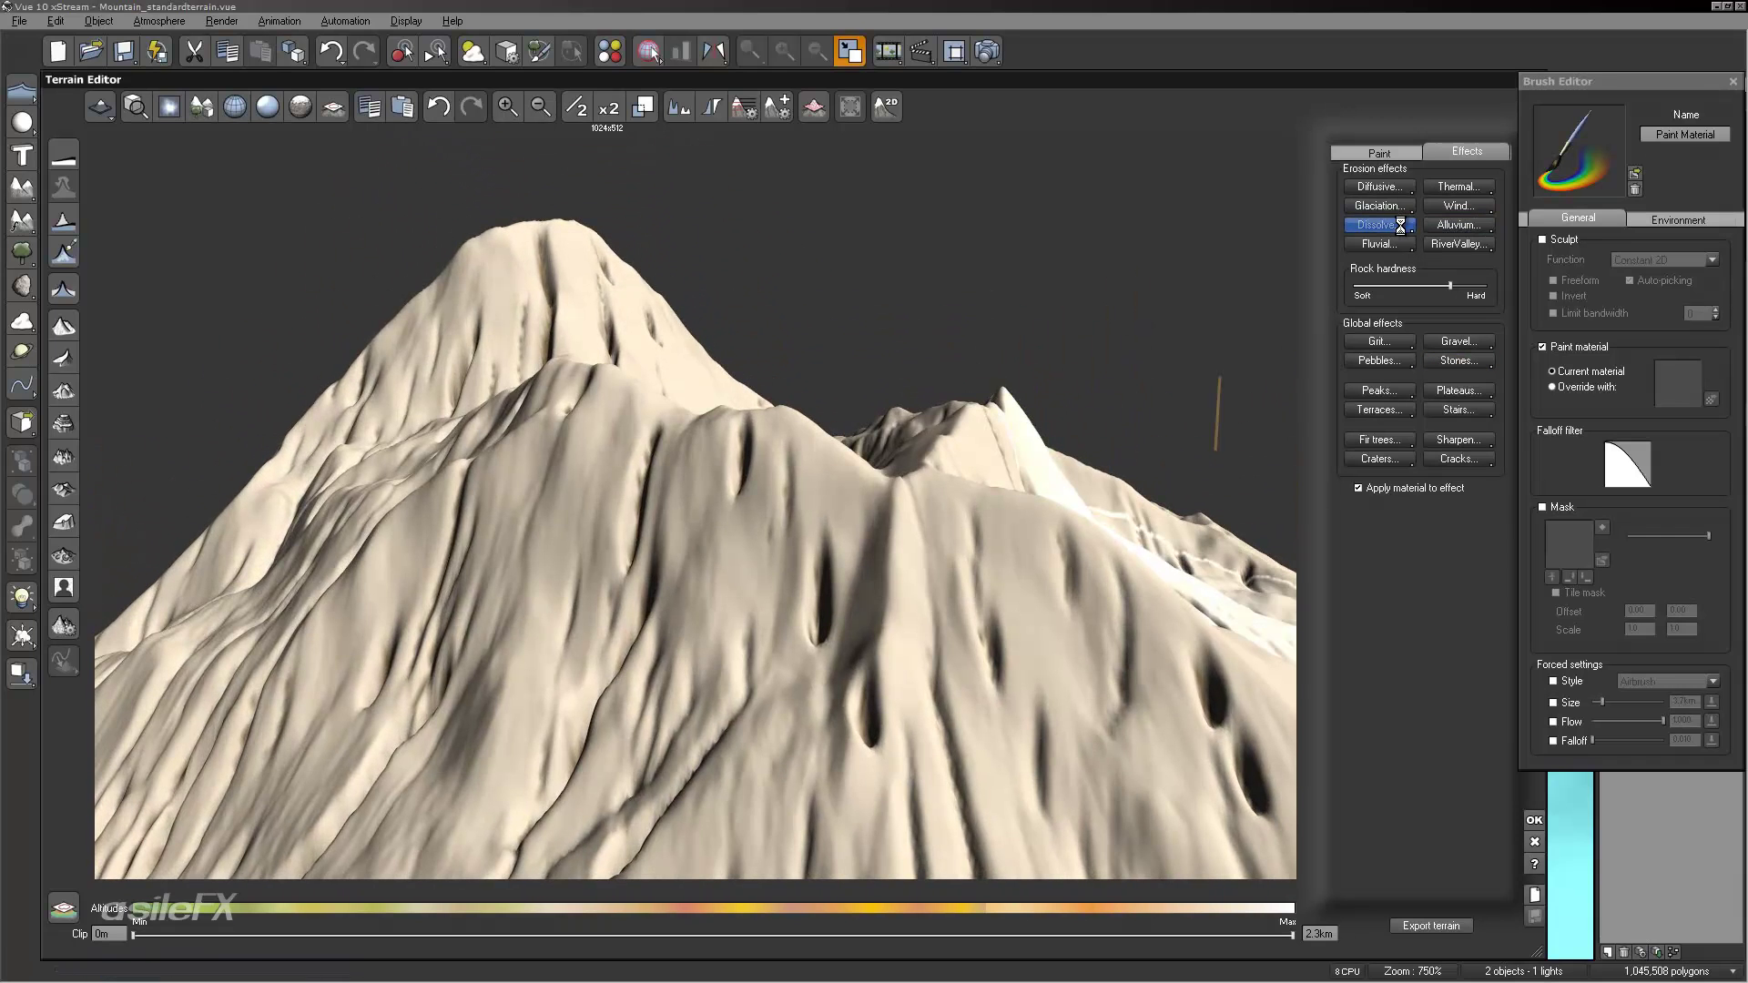
right_click_drag(1111, 424, 1518, 273)
left_click(1480, 225)
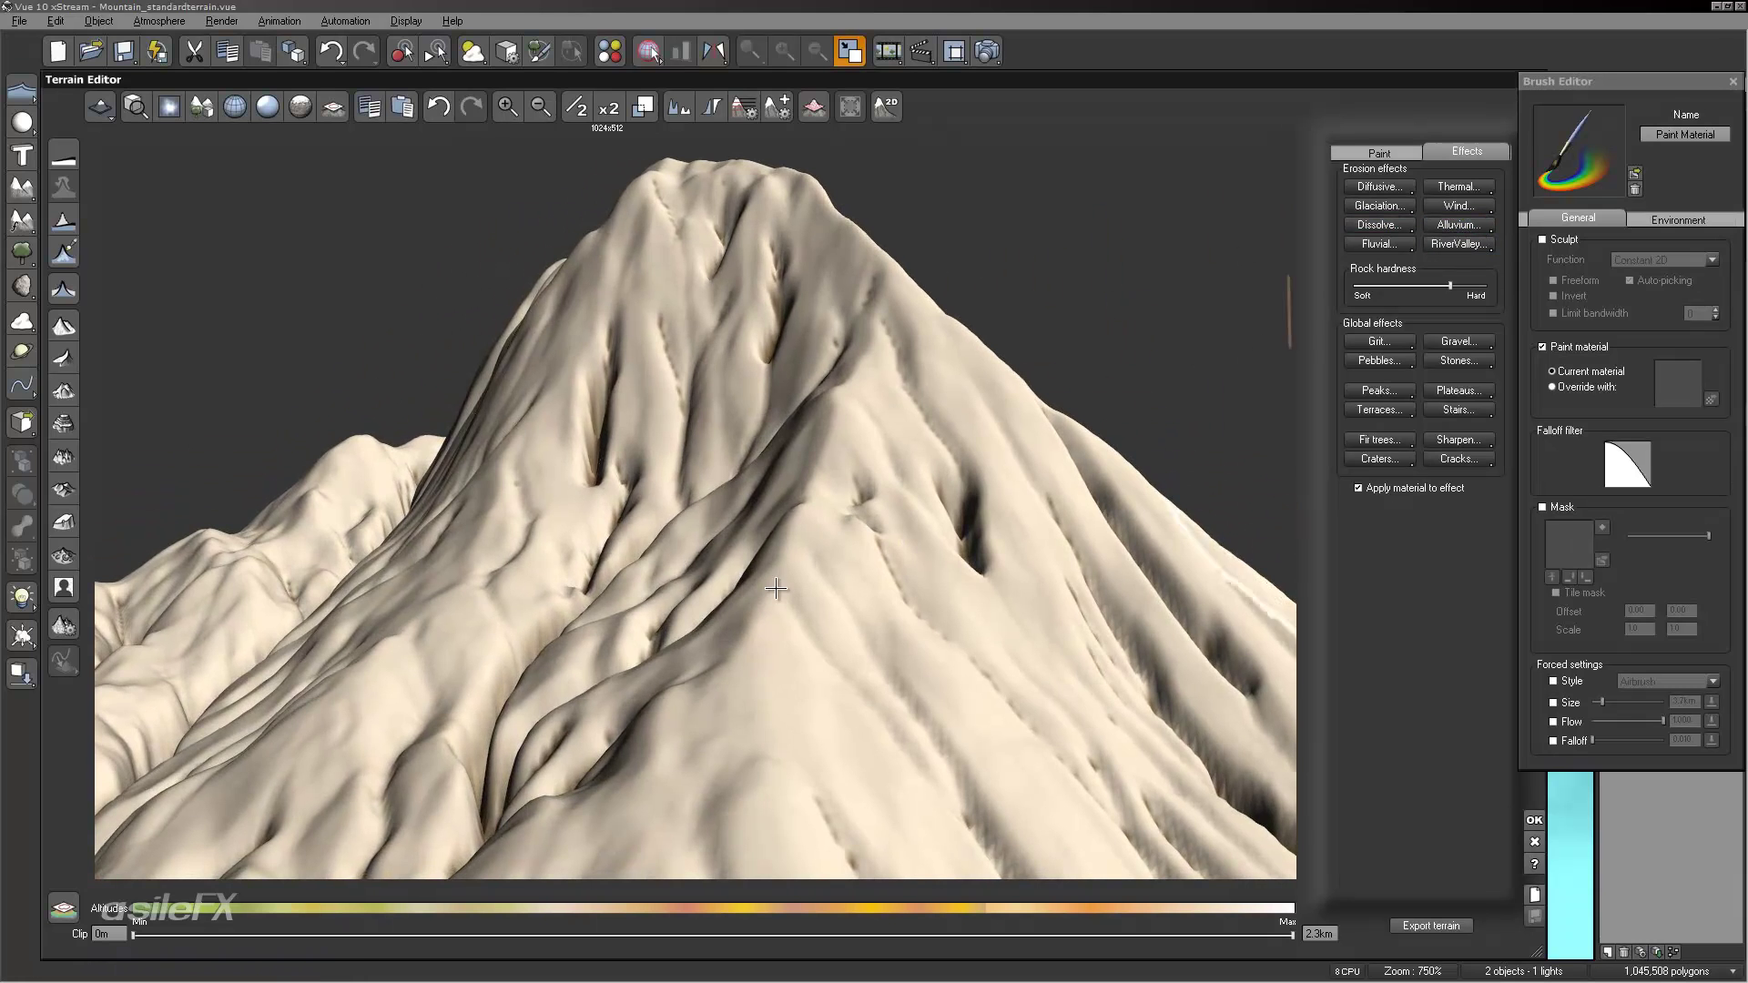
Step: Check the eroded slopes and foot of the mountain from several angles, and accept the terrain edits
right_click_drag(776, 589, 835, 636)
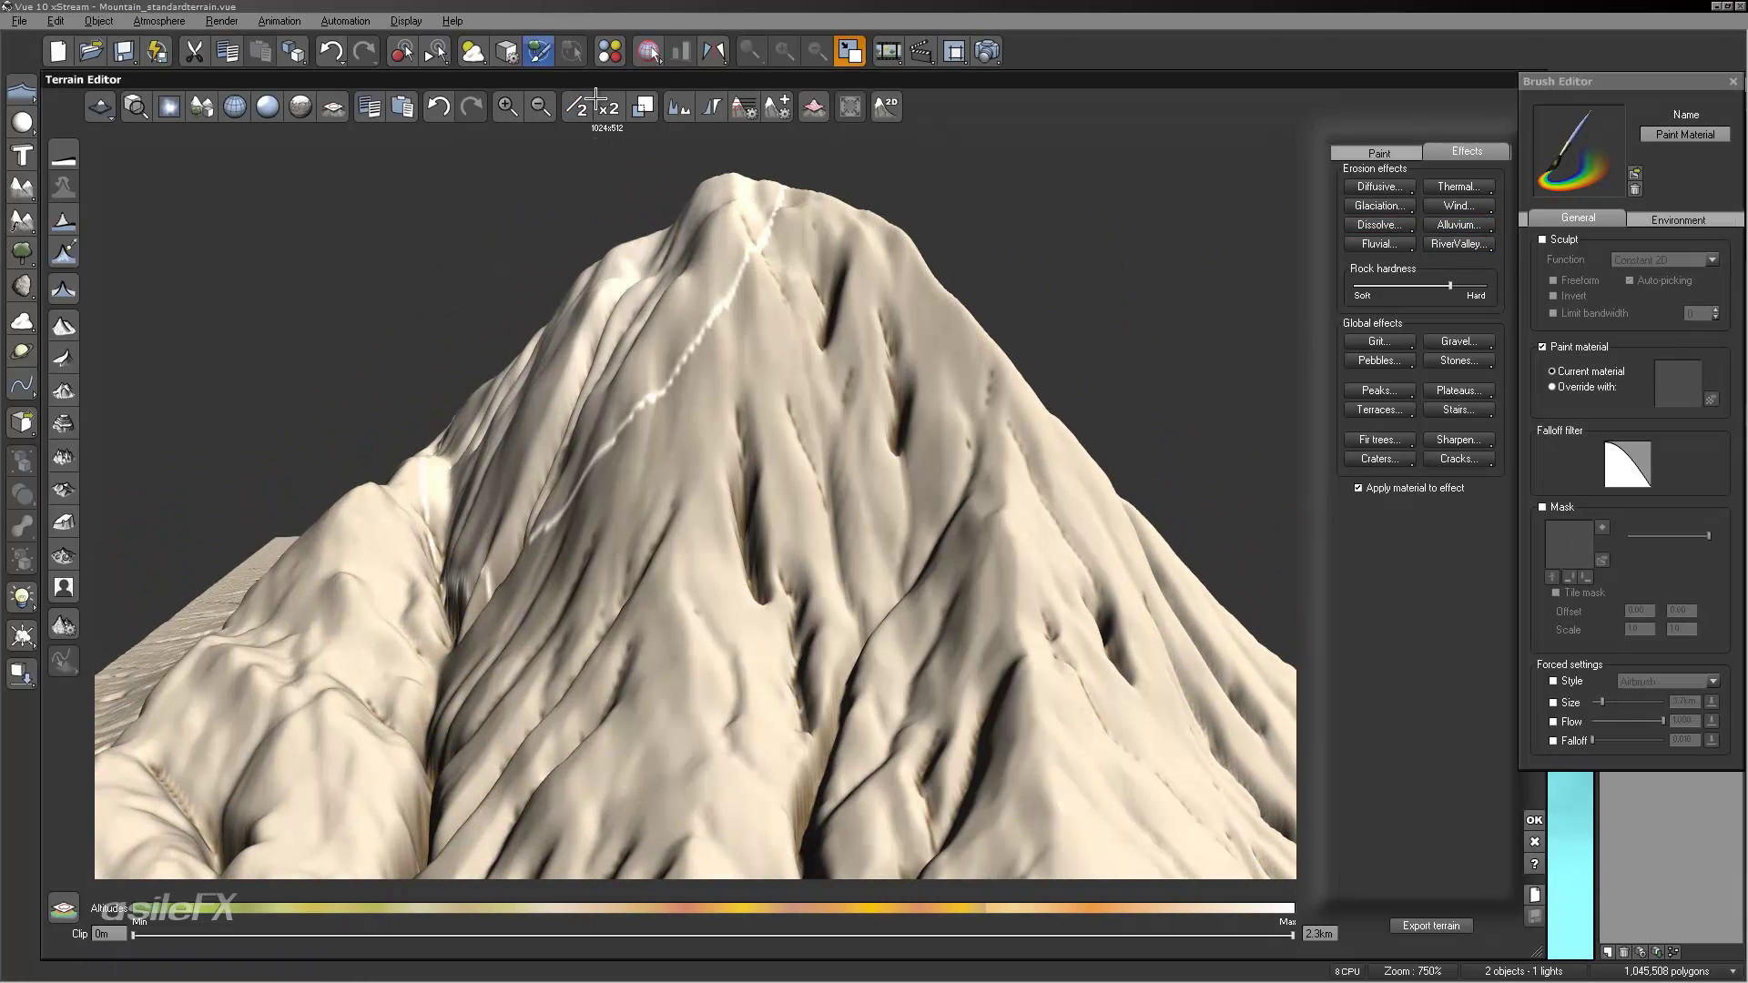
right_click_drag(868, 530, 893, 582)
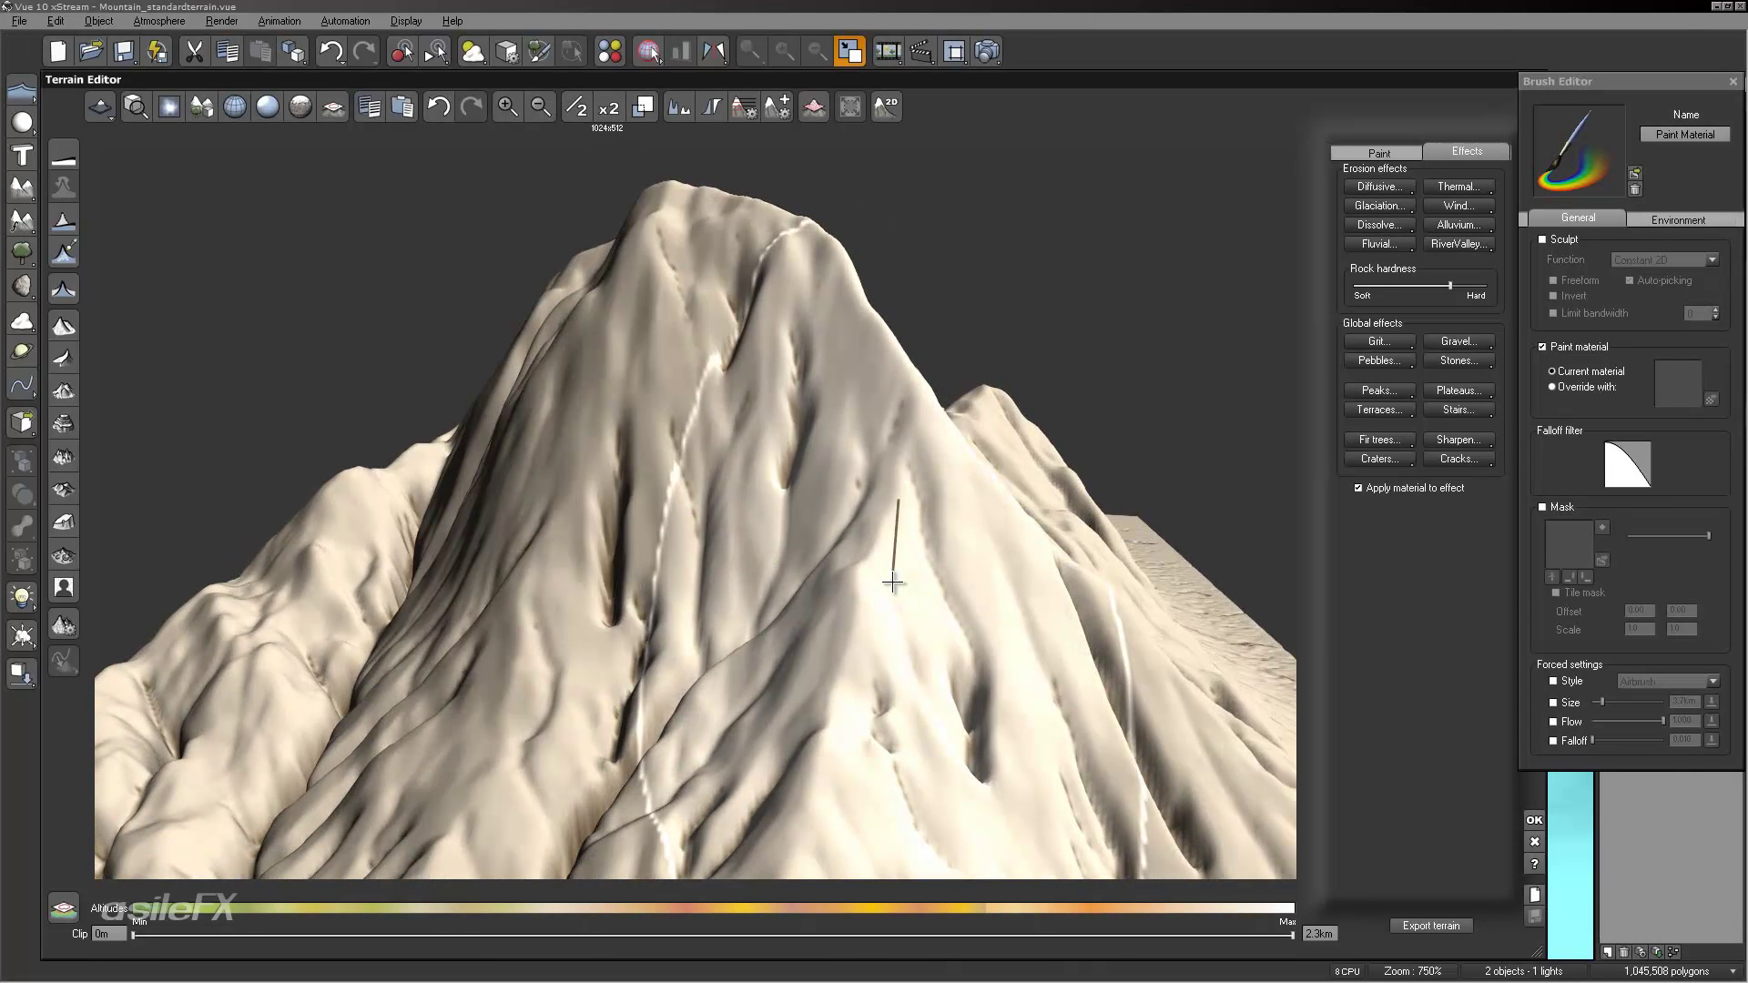
mouse_move(878, 577)
right_mouse_down()
mouse_move(976, 549)
mouse_move(927, 573)
right_mouse_up()
scroll(976, 549, "down", 2)
scroll(956, 575, "down", 3)
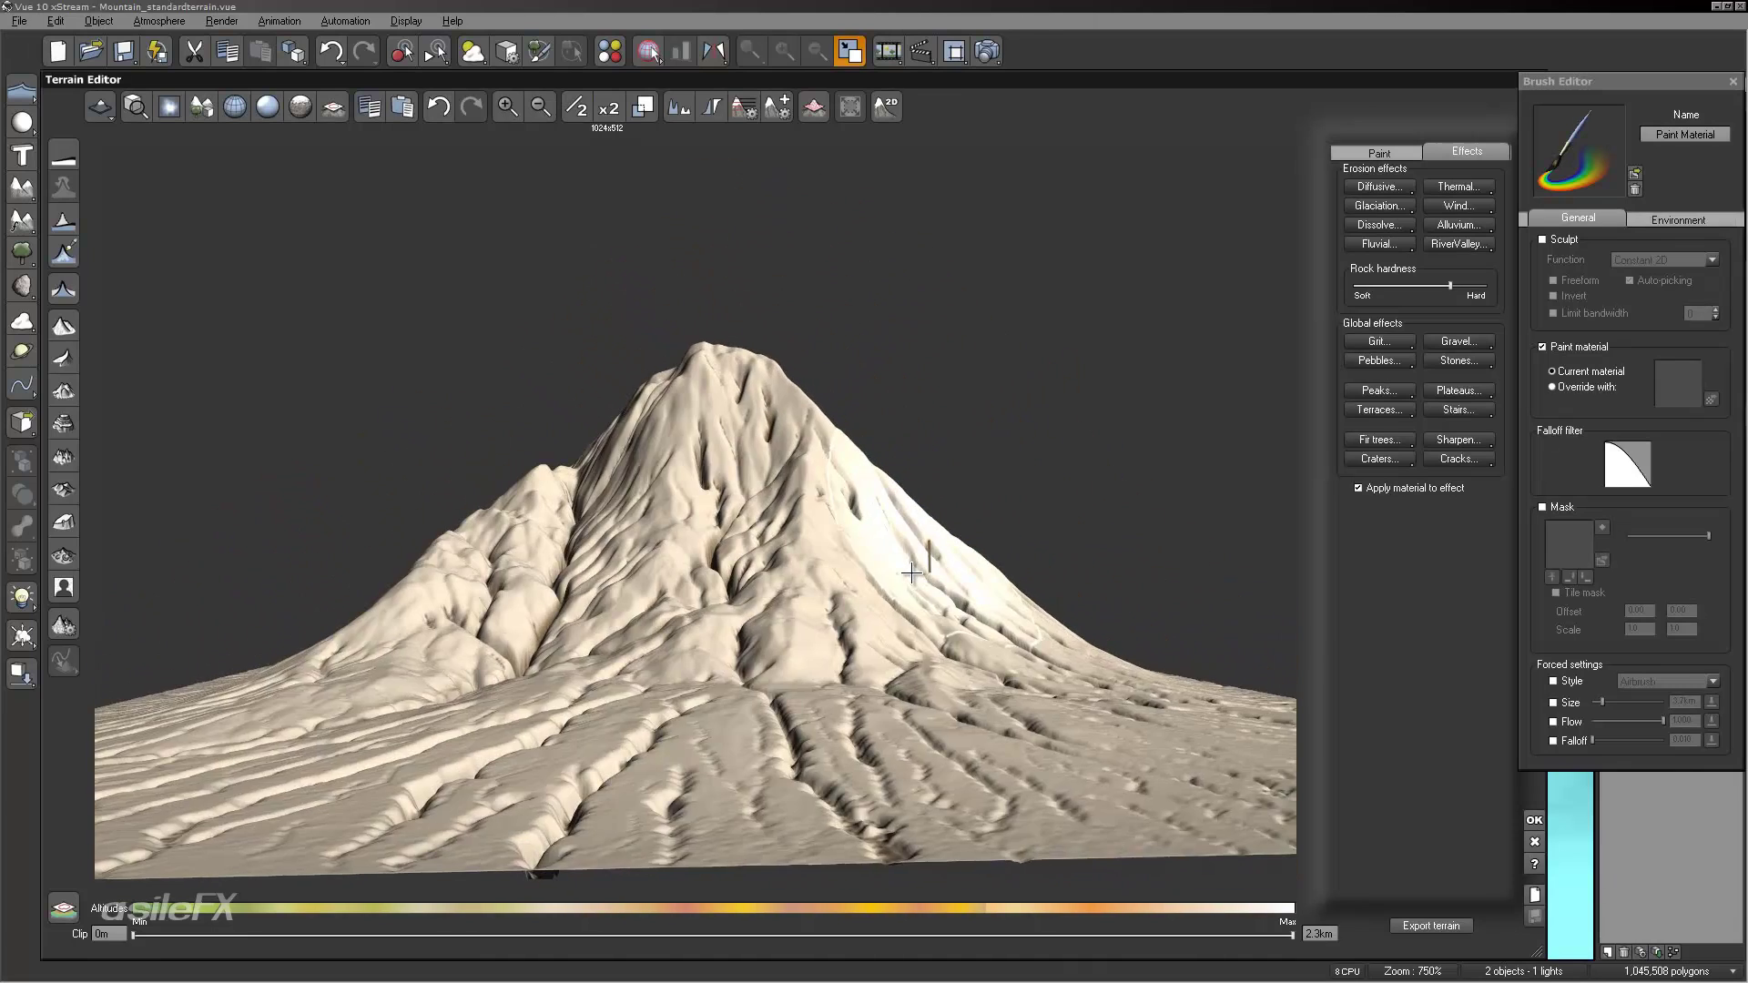
scroll(920, 573, "up", 2)
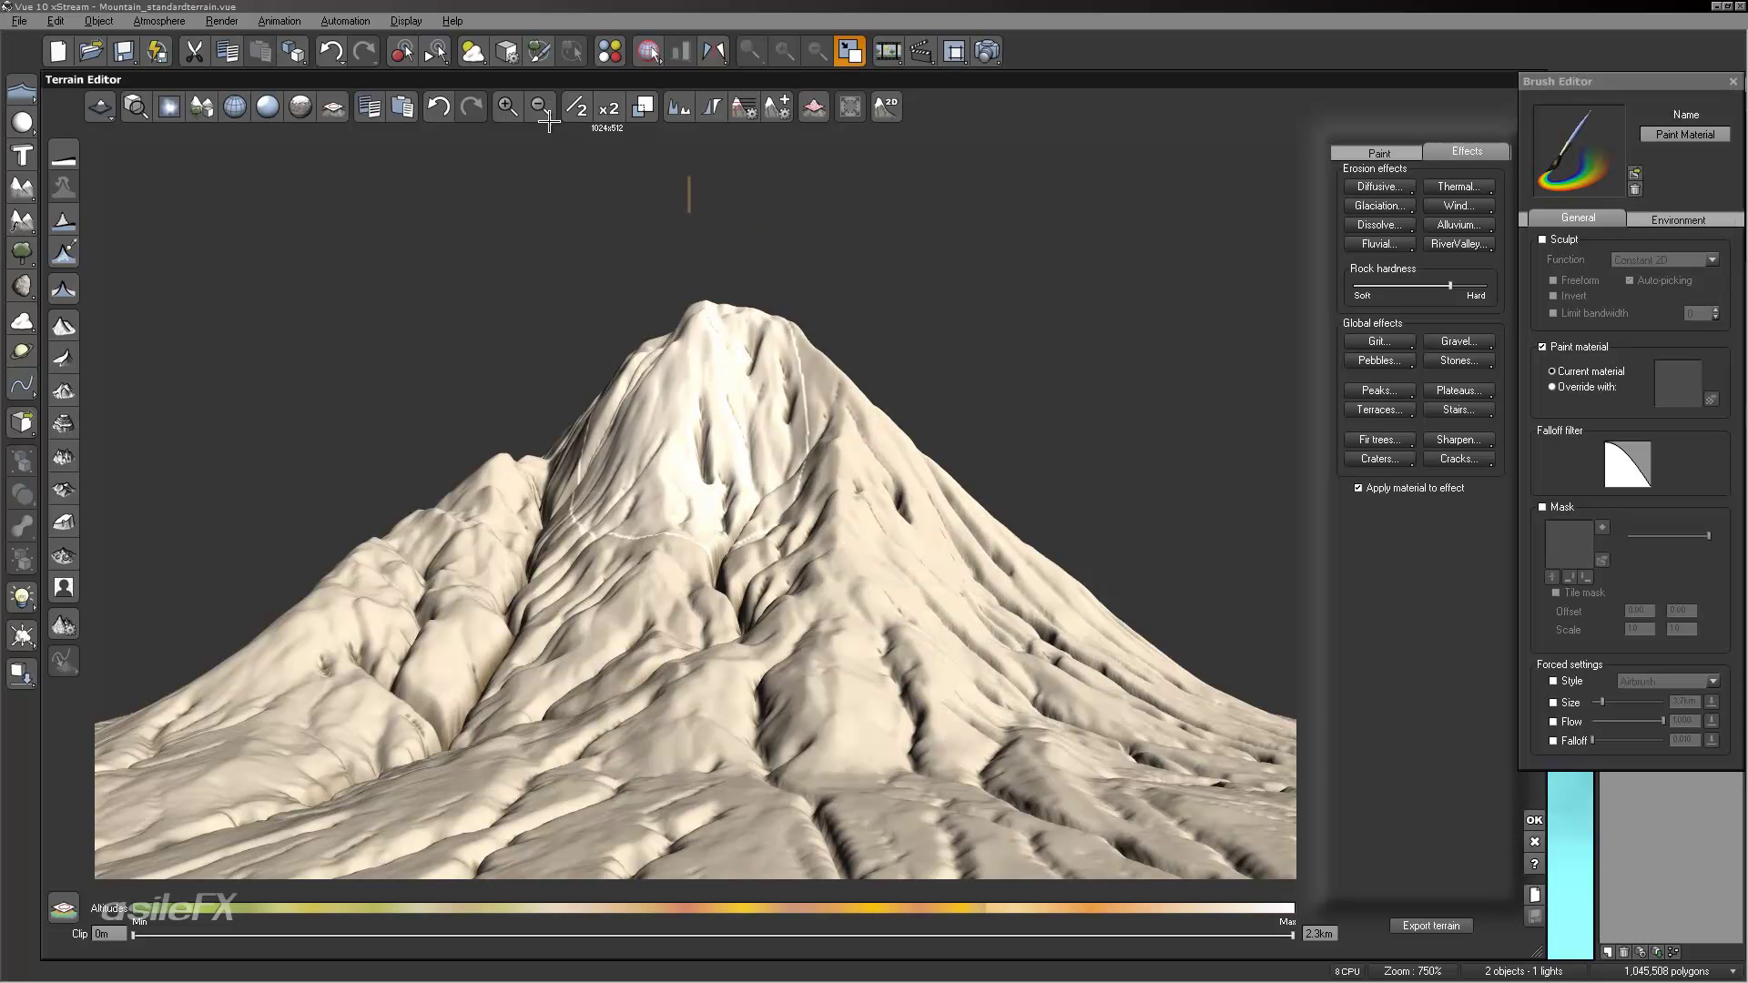
left_click(1531, 817)
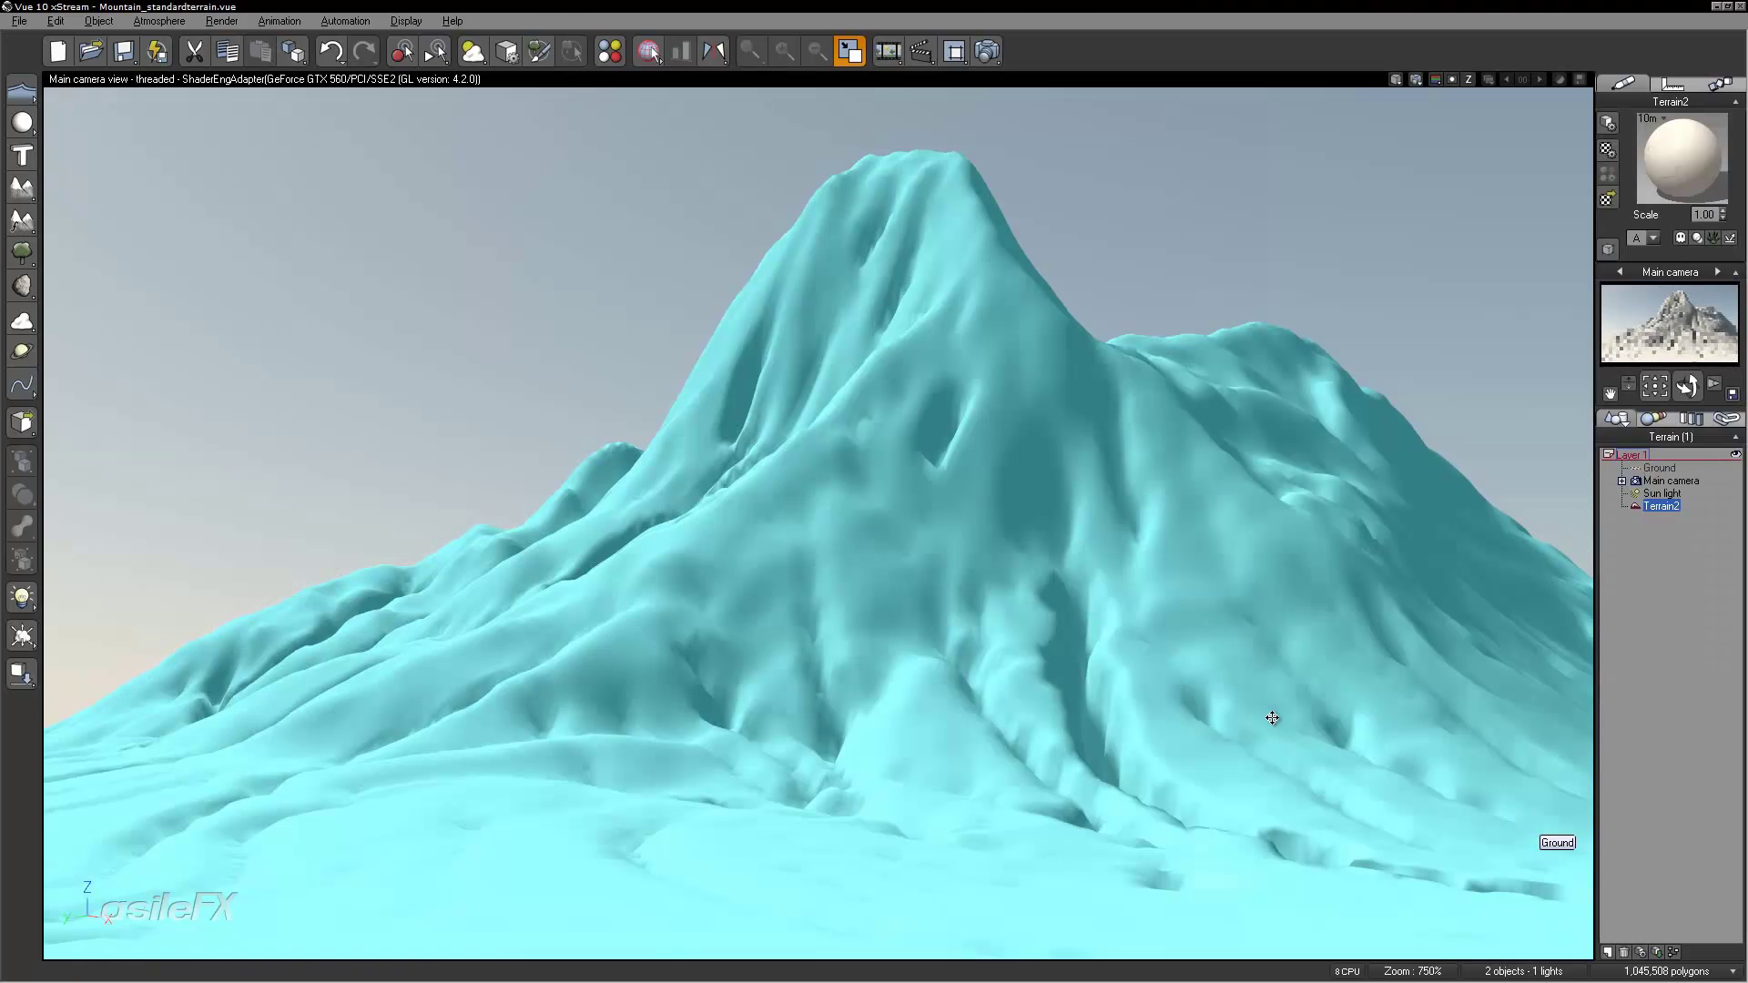
Step: Select the Default layer of the terrain's Mountain material, and show it in the basic material editor
right_click_drag(1291, 684, 1142, 671)
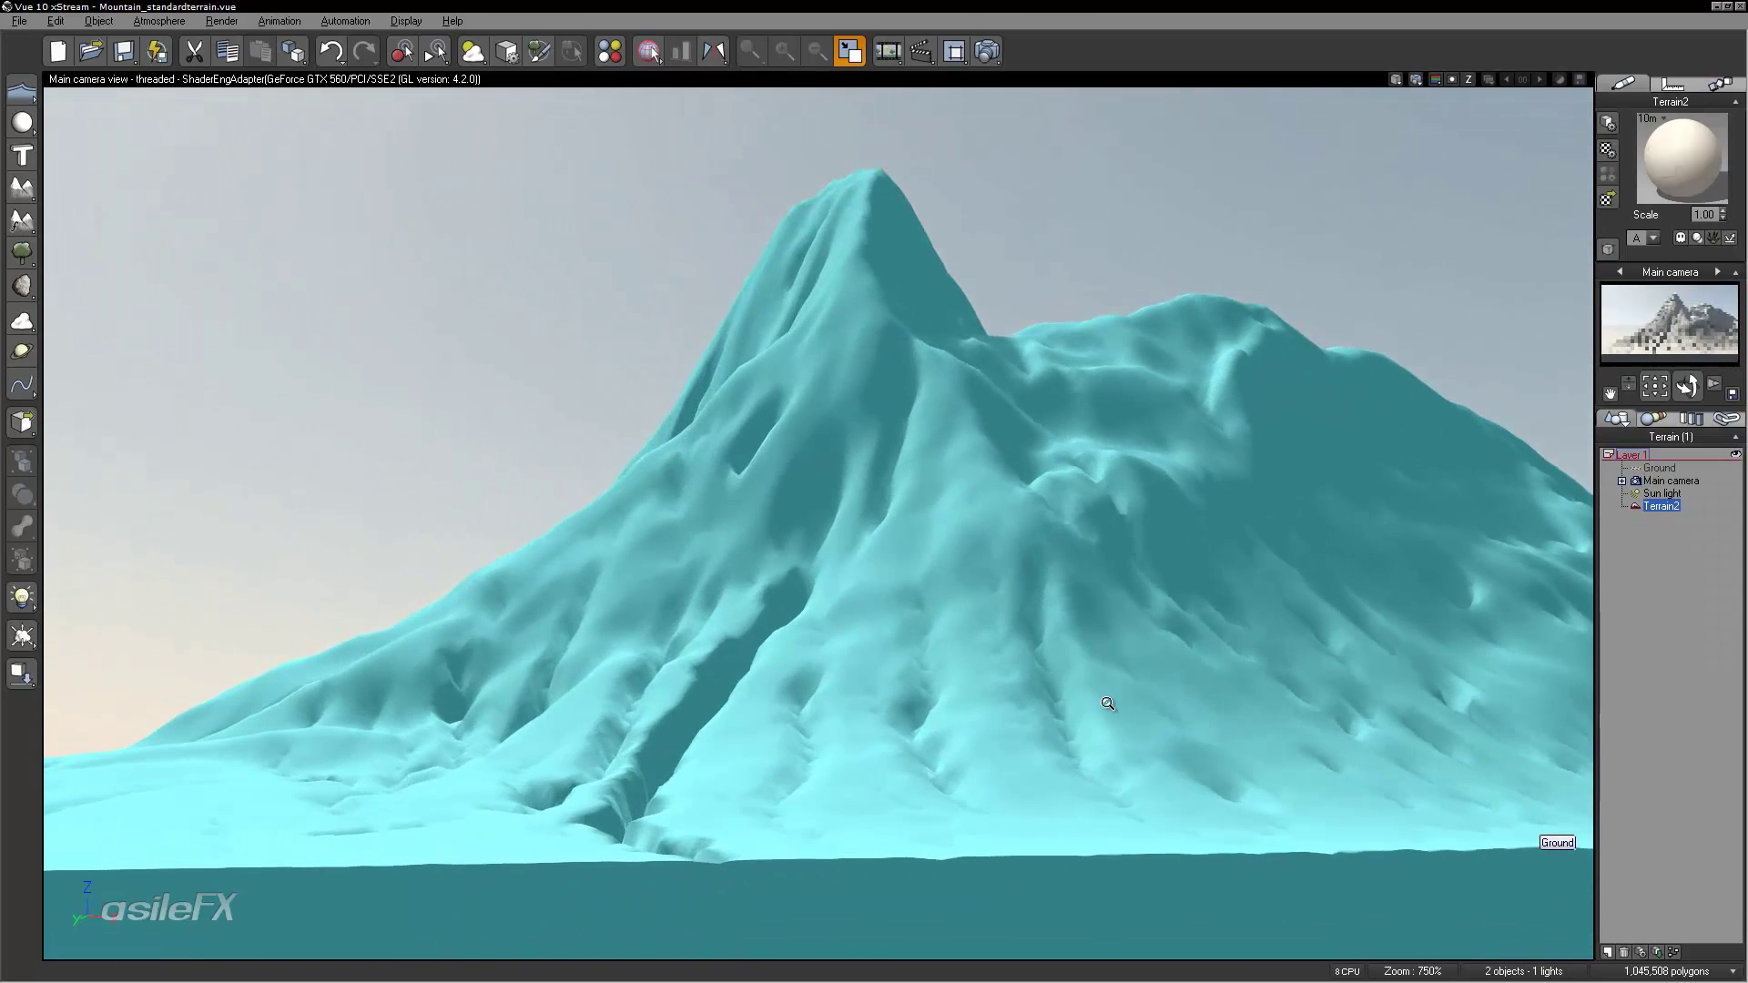
scroll(1107, 703, "up", 3)
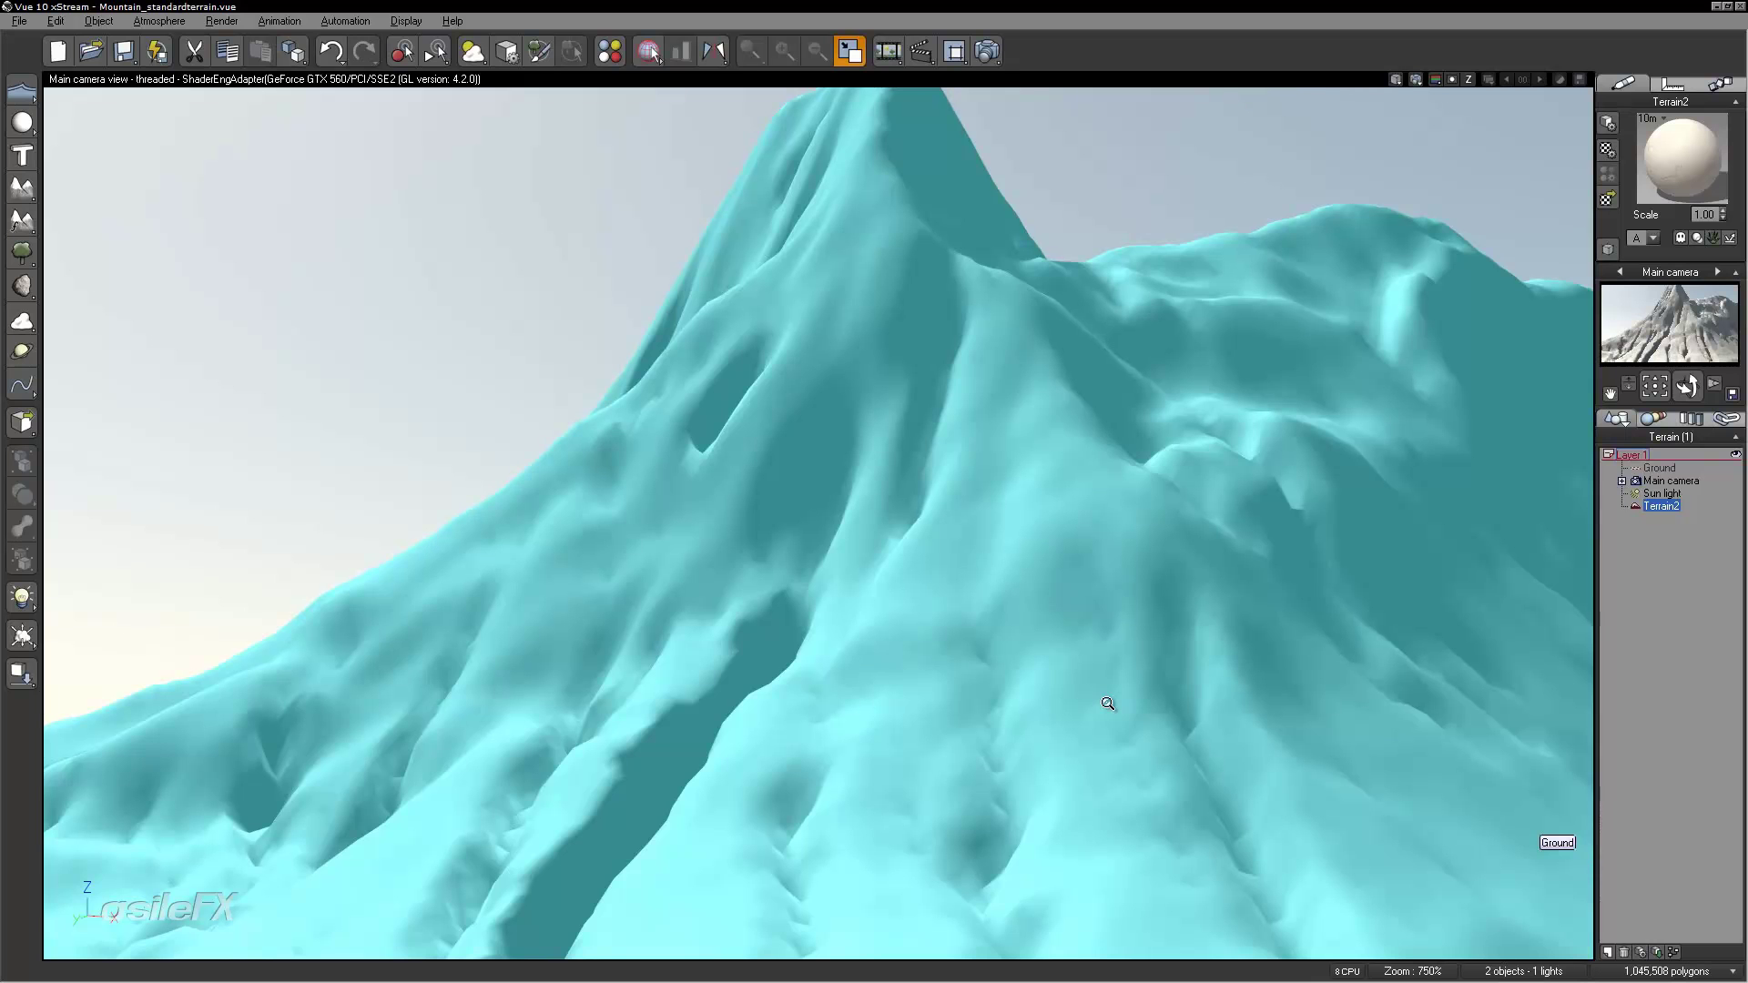
right_click_drag(884, 663, 1319, 671)
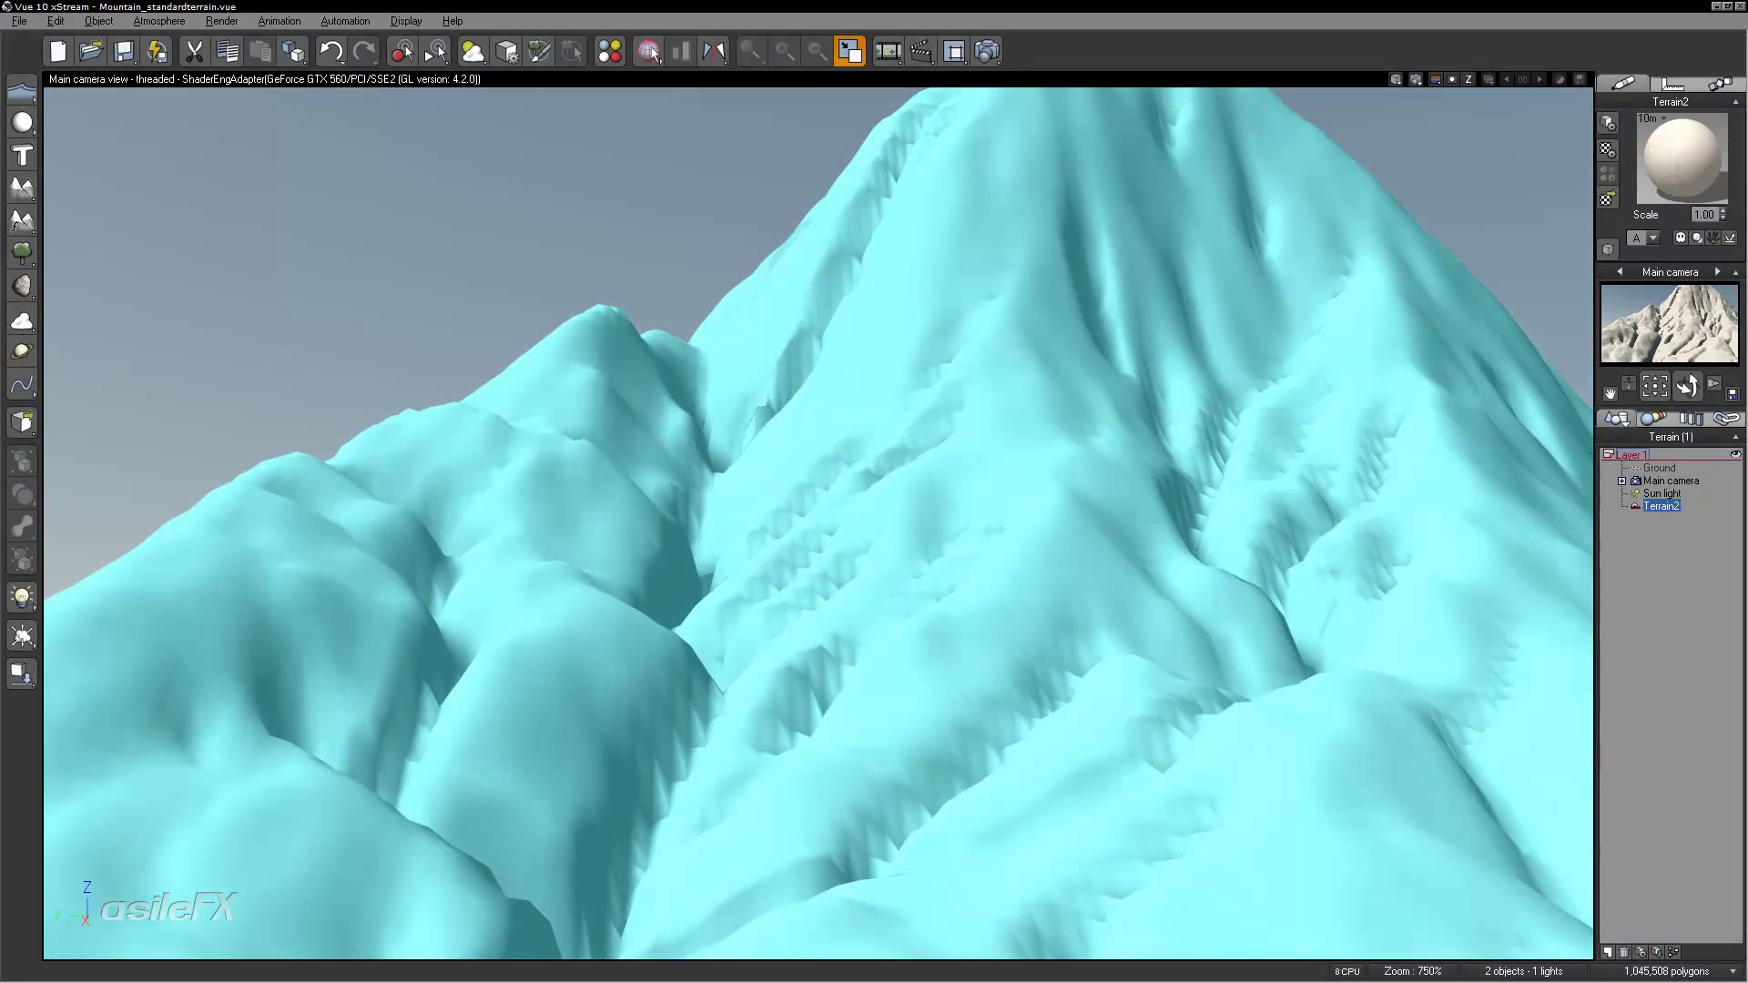
double_click(1682, 155)
left_click(333, 239)
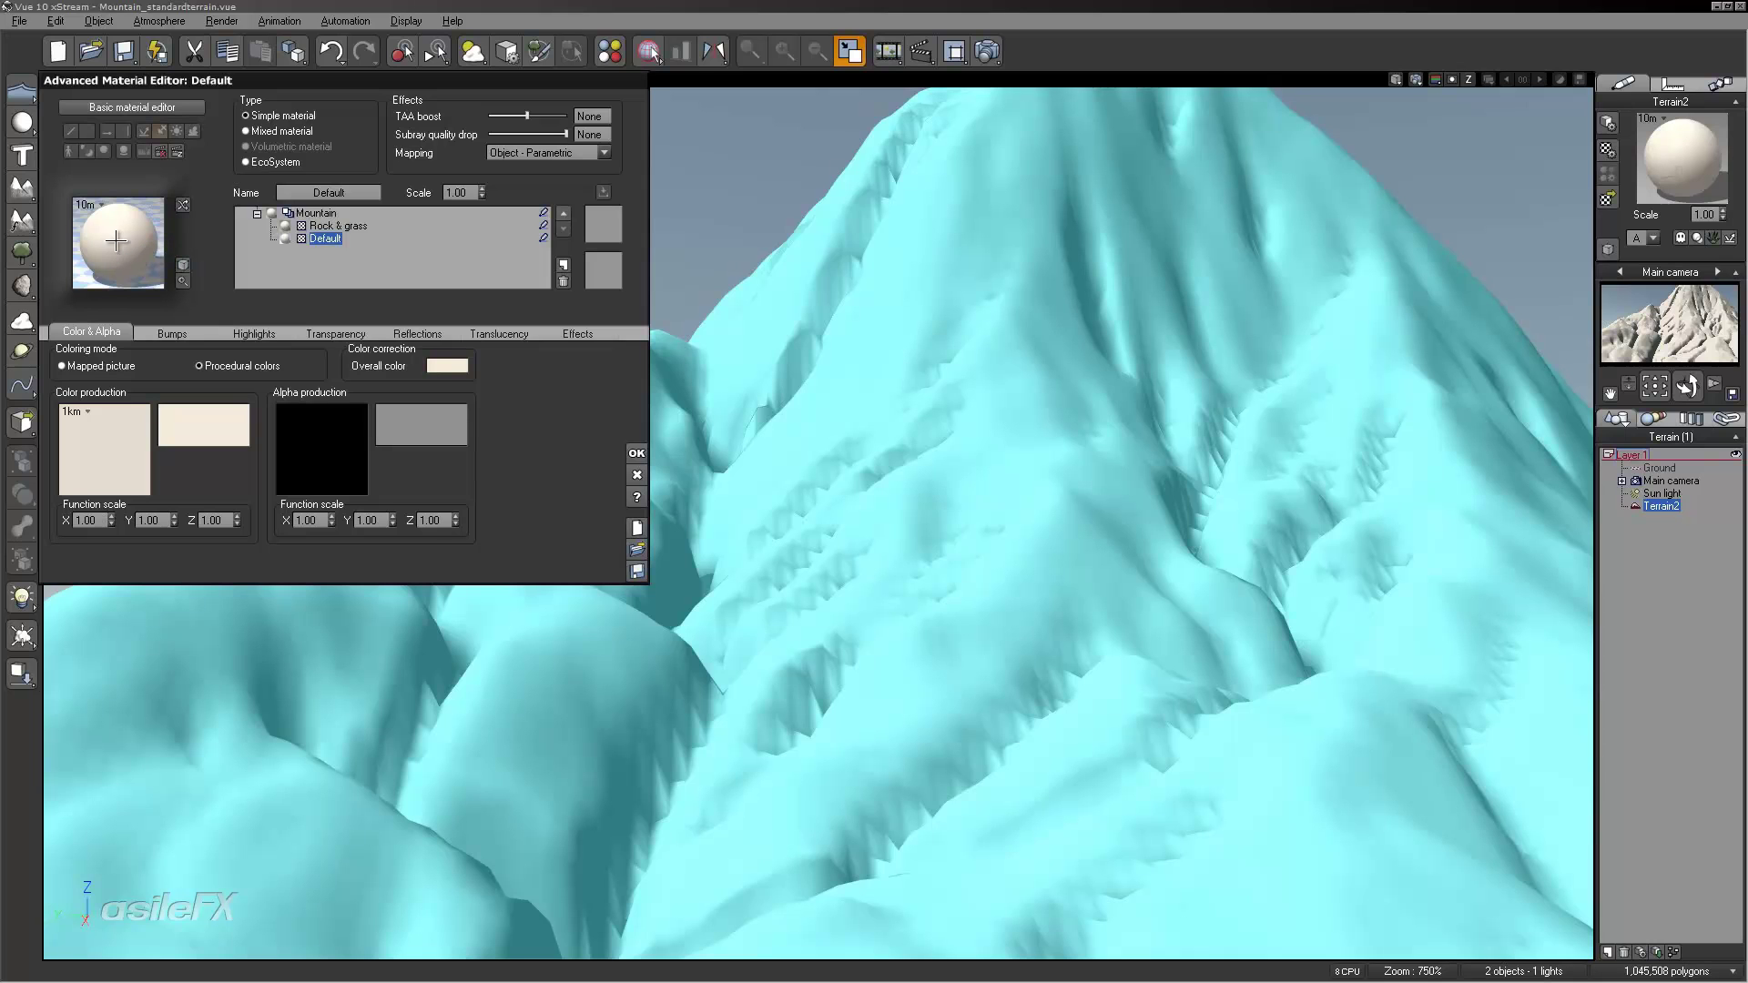
left_click(162, 106)
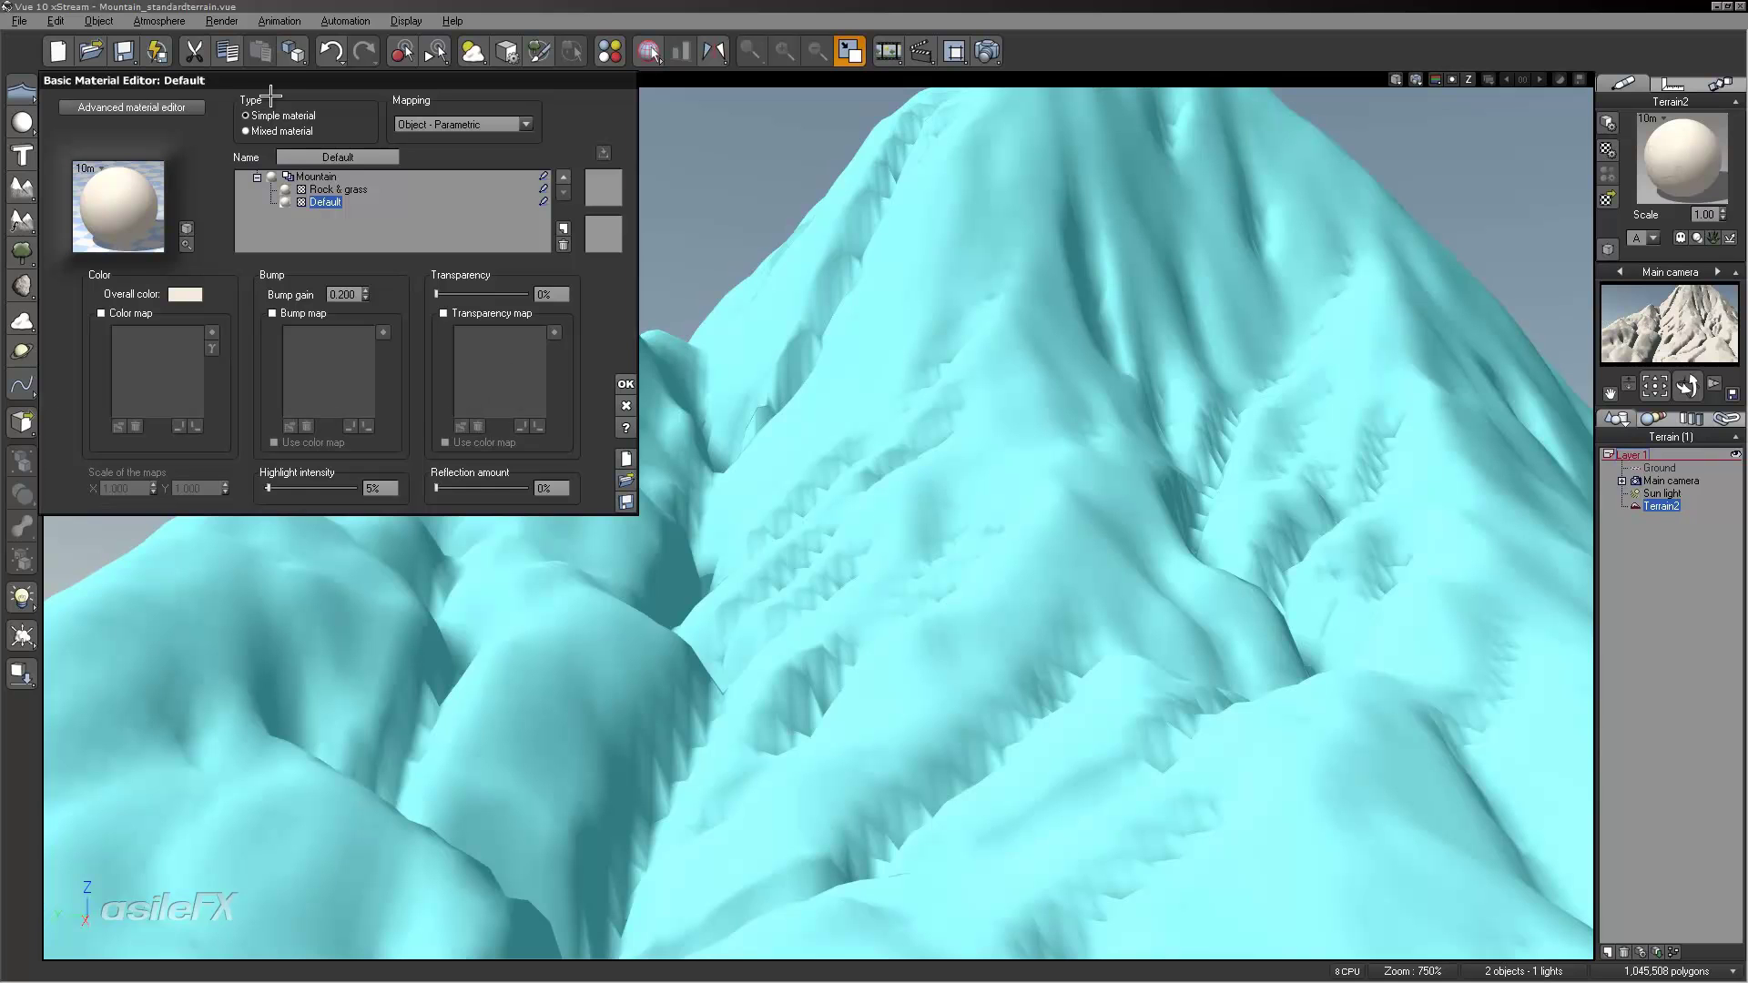
Step: Replace the Mountain material's Default layer with the Grass Variations material from the Landscapes collection, and accept the material edits
left_click(179, 108)
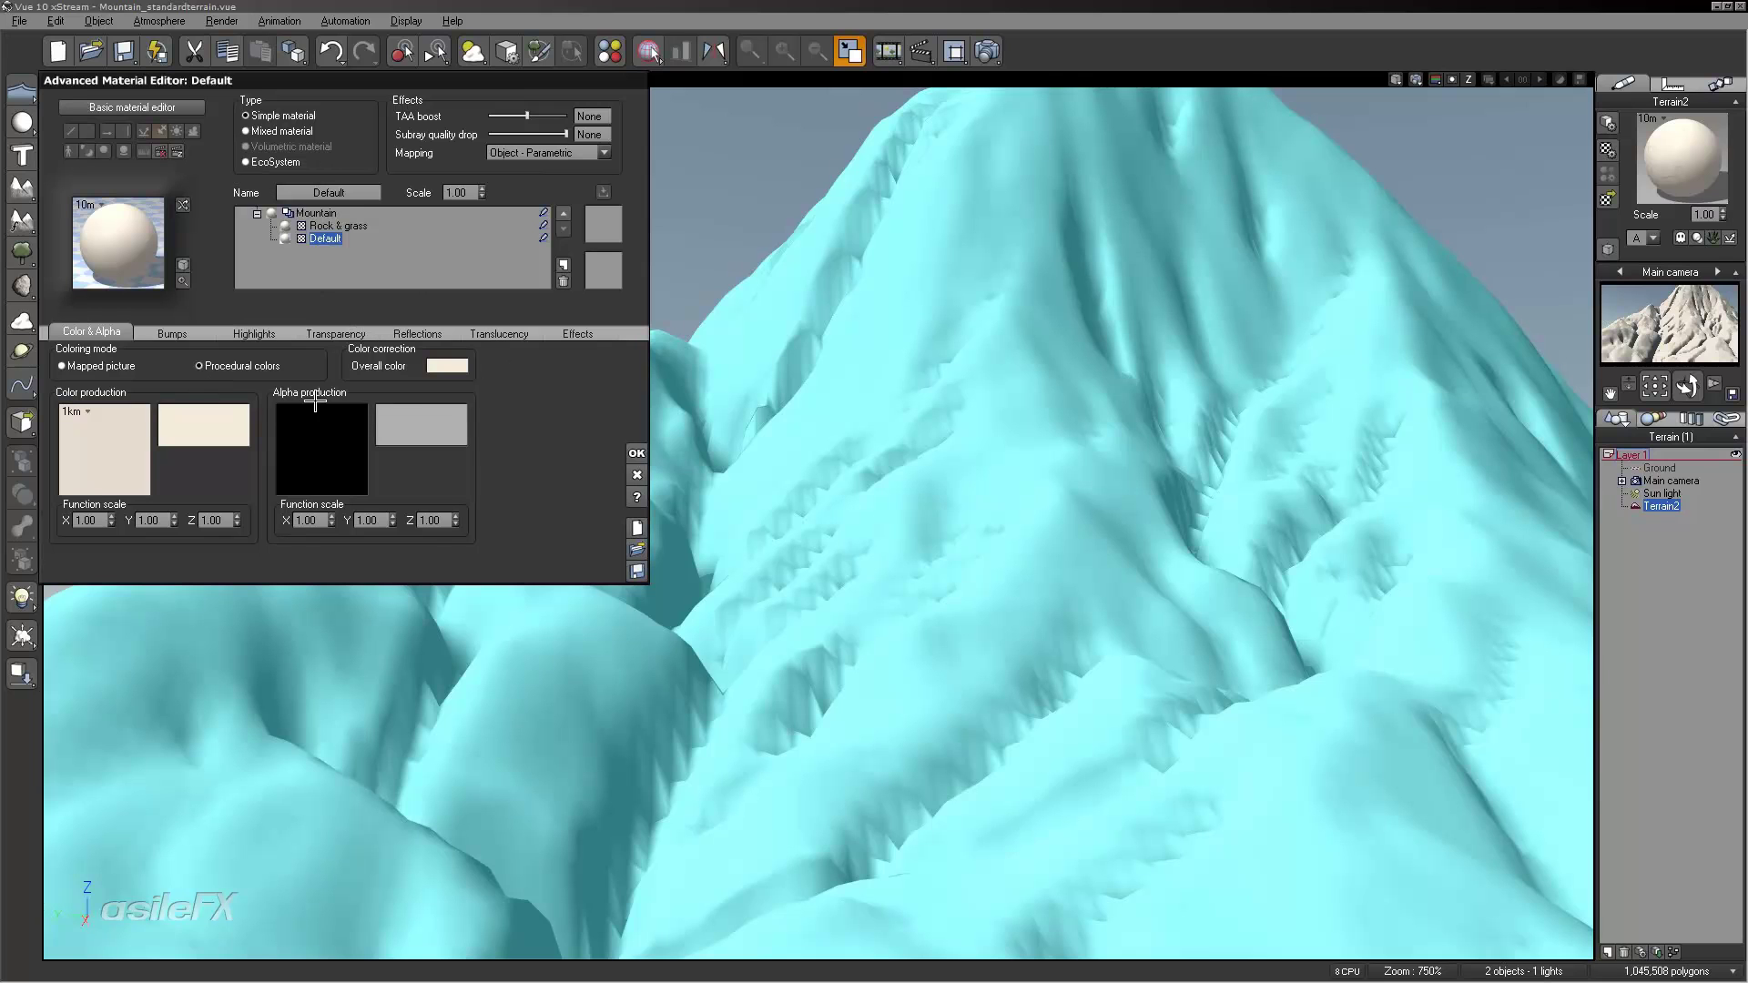
double_click(117, 236)
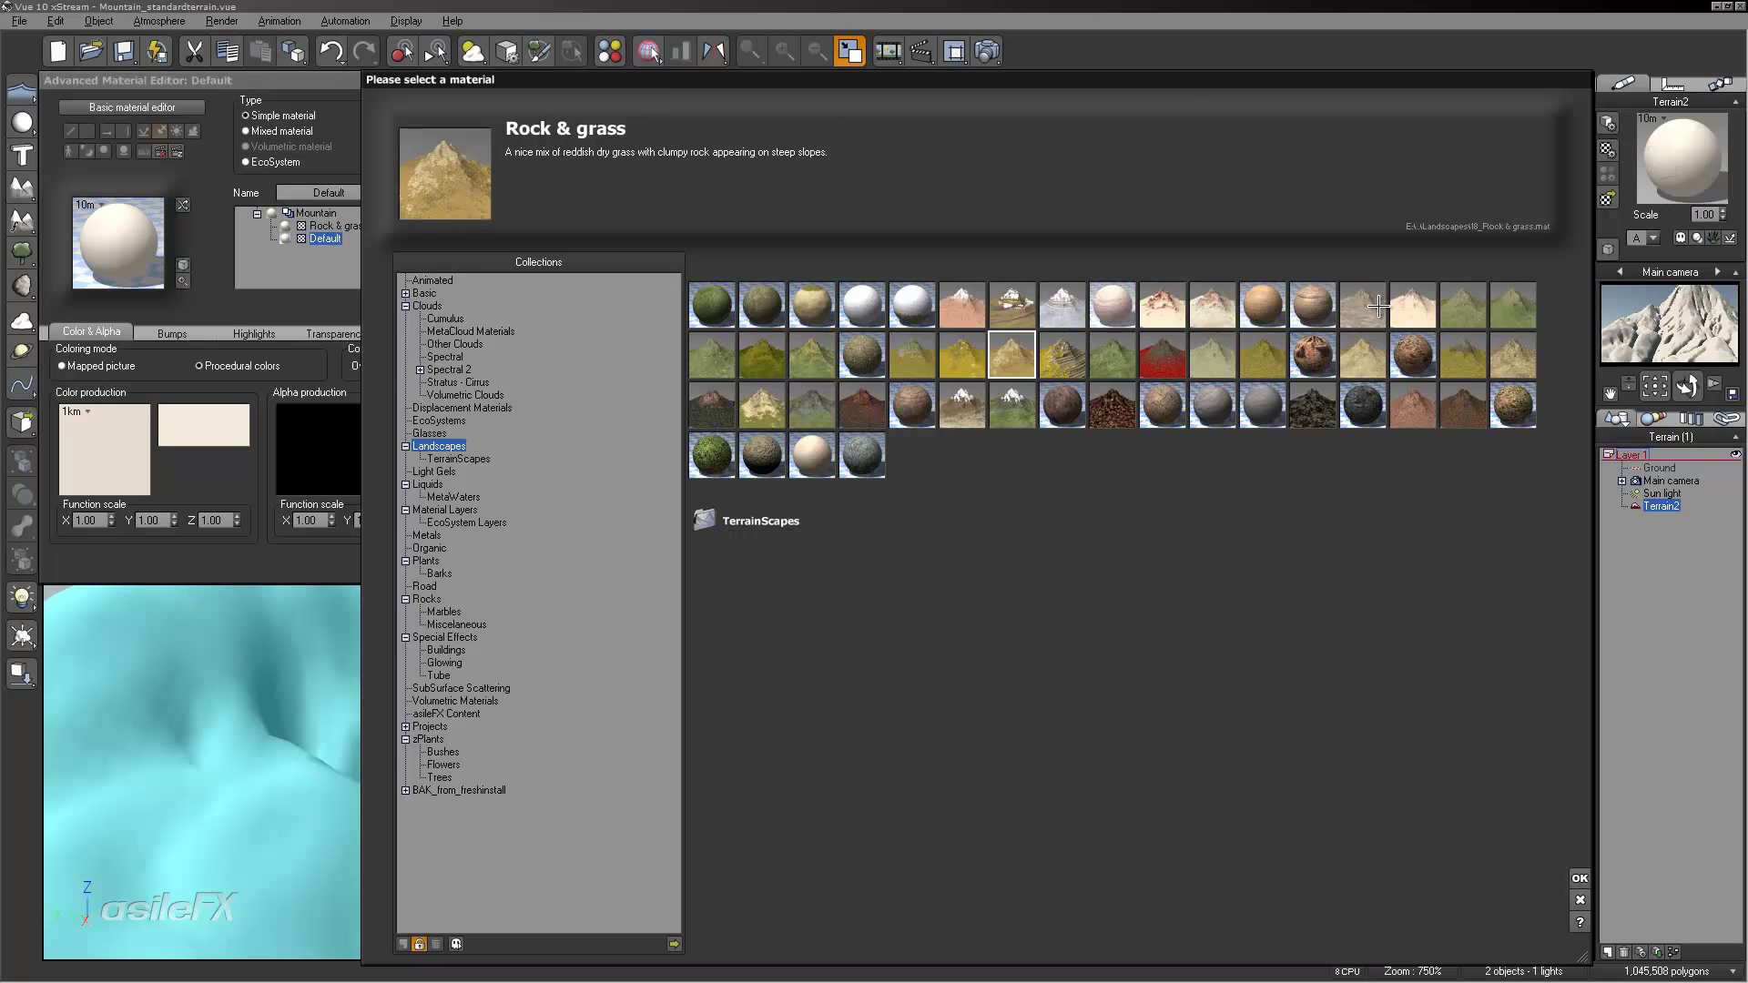
left_click(762, 305)
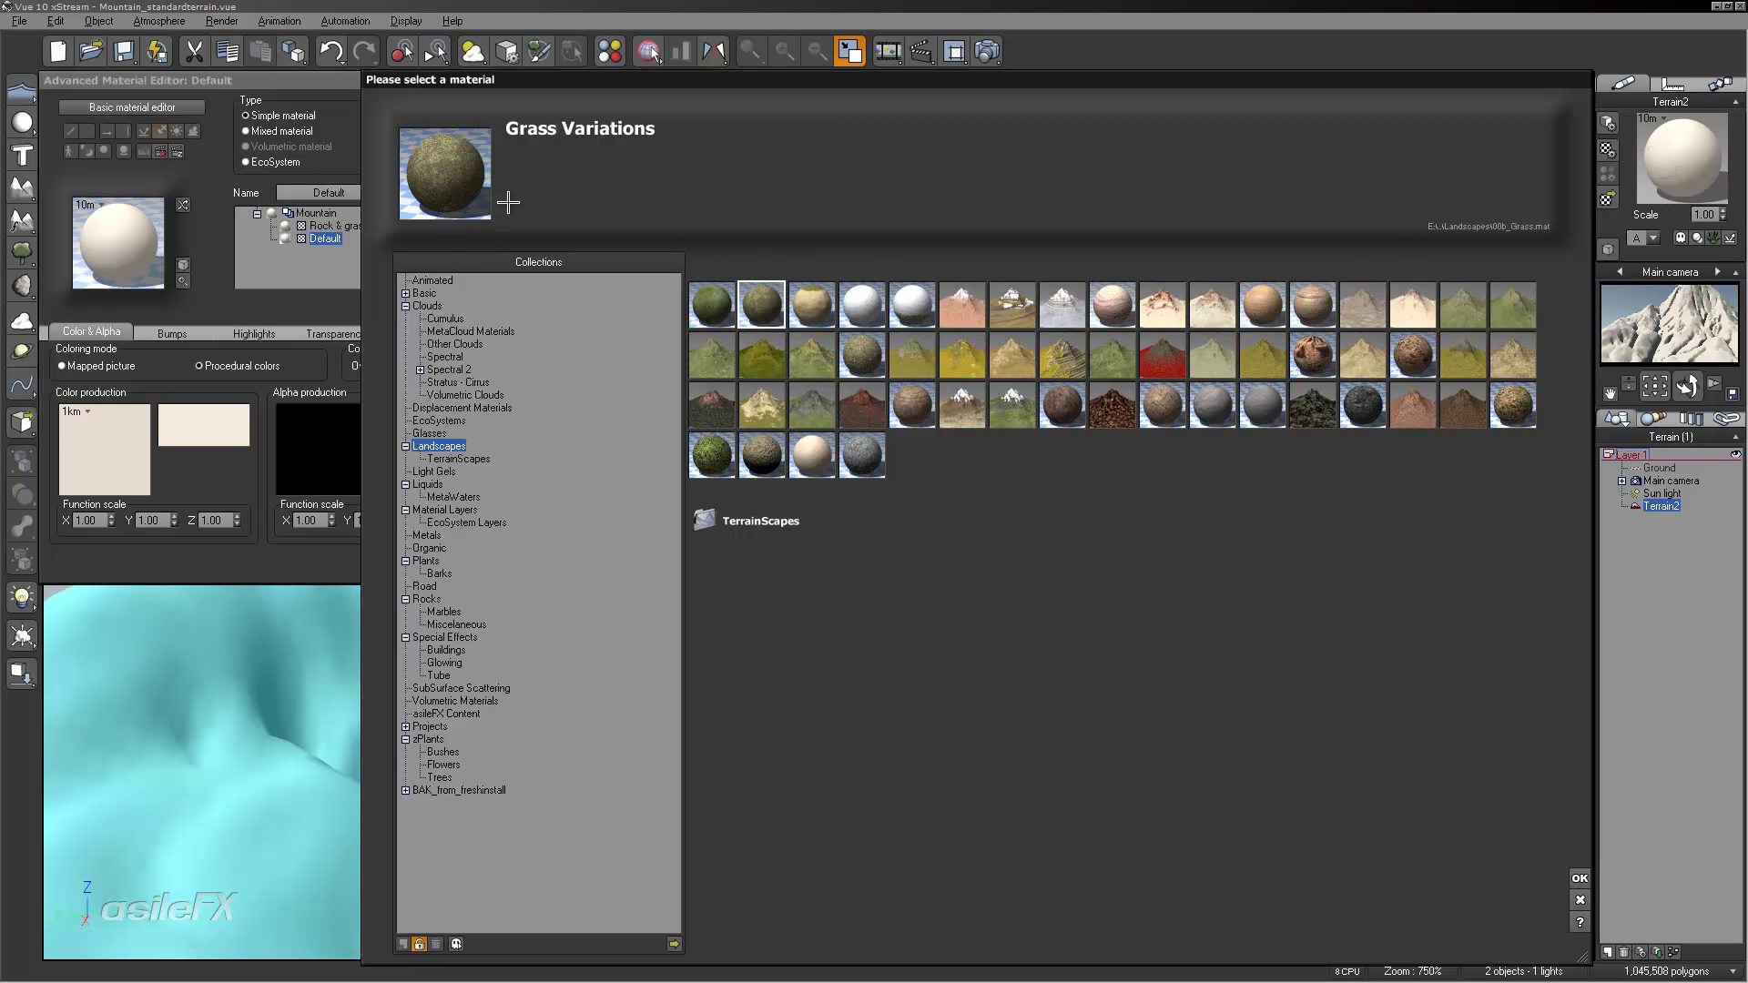
left_click(1578, 876)
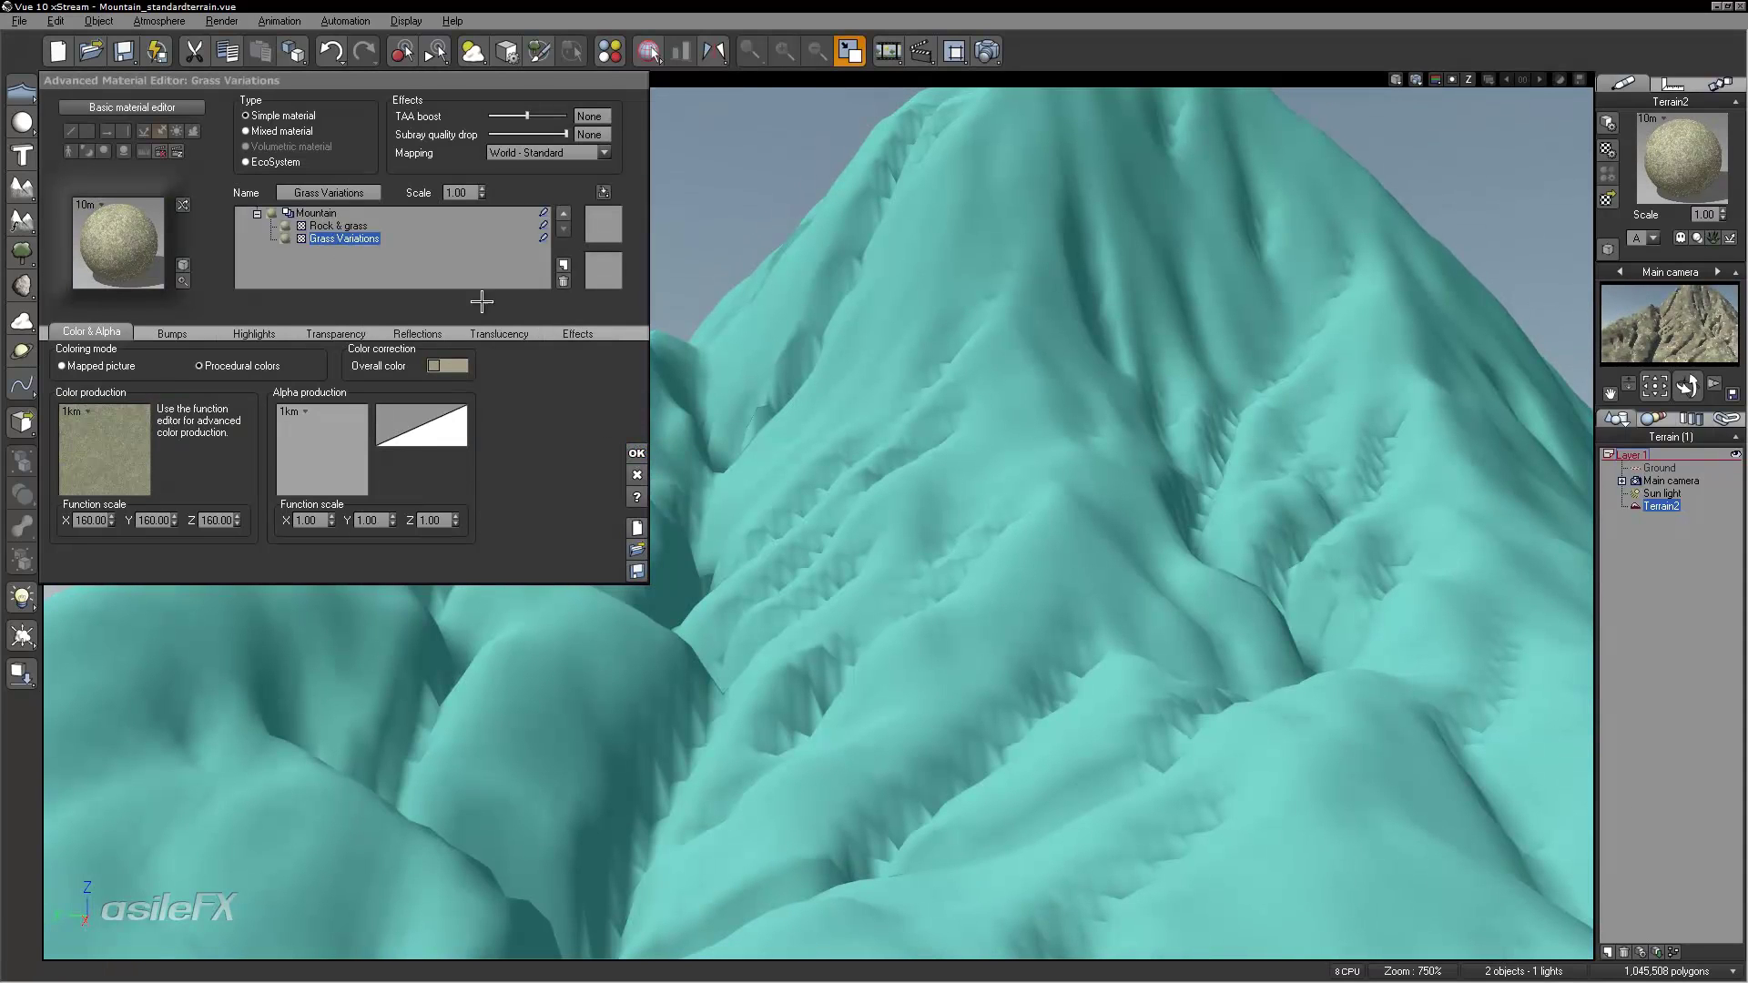
left_click(339, 226)
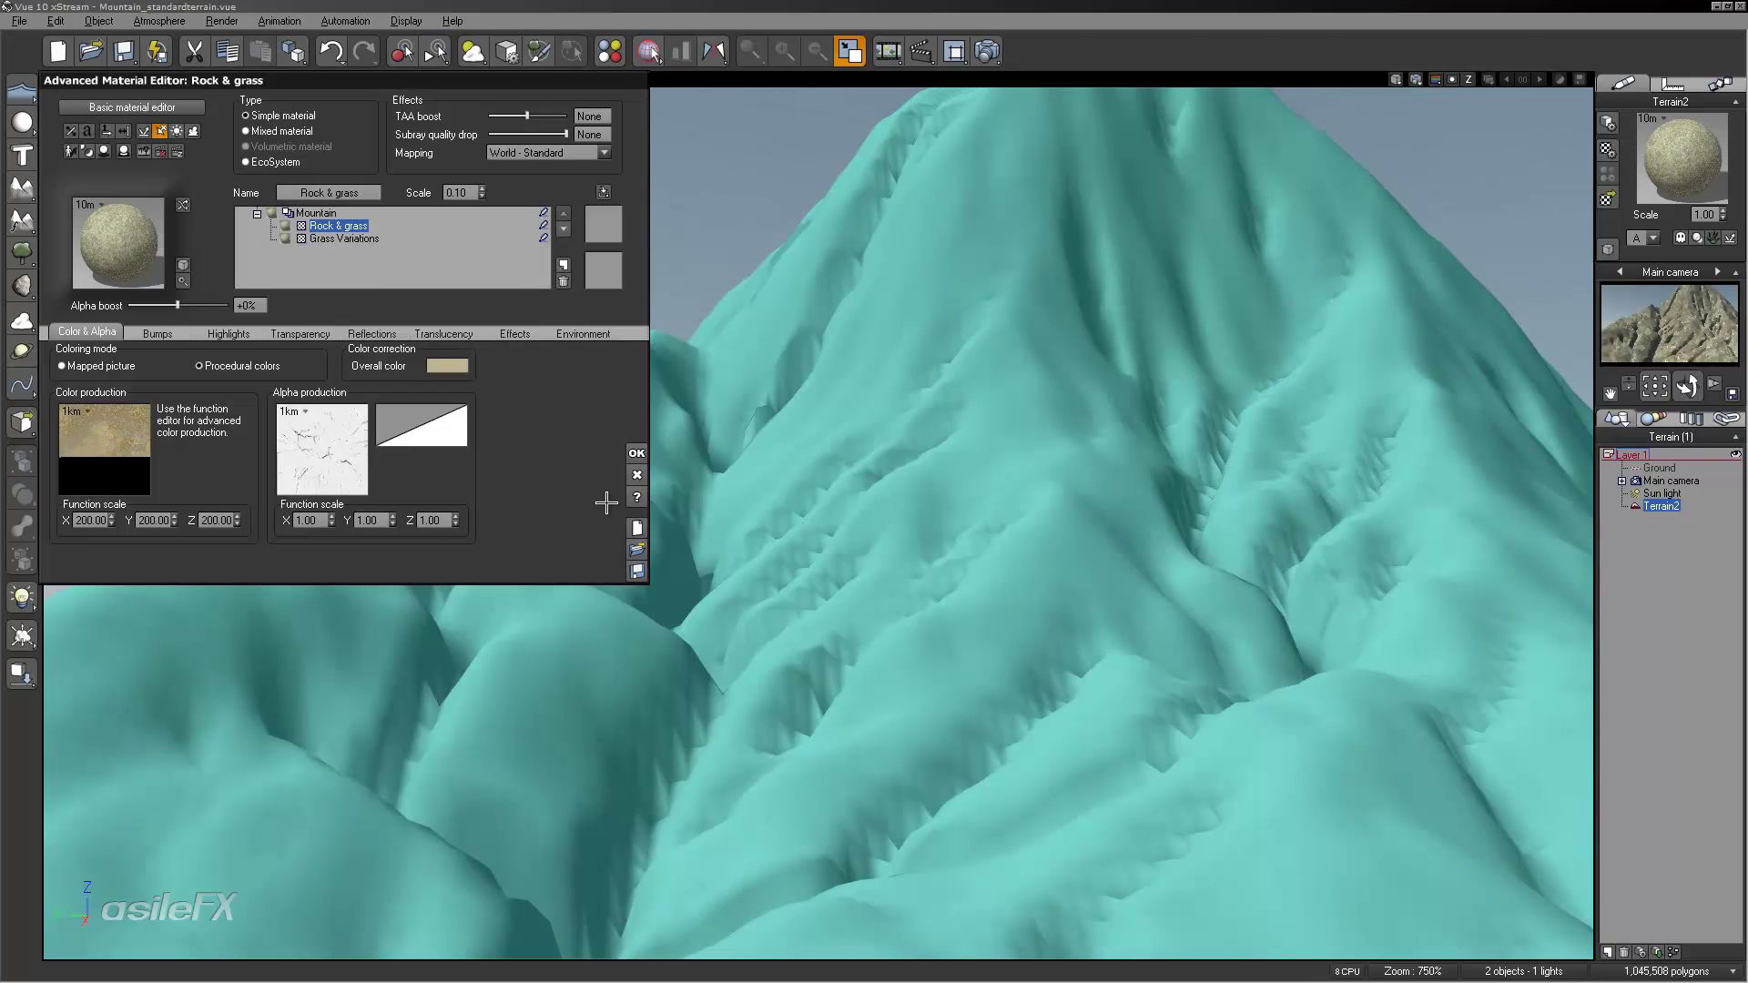
left_click(637, 452)
Step: Render the whole mountain from the foot of the slope, and close the finished render
right_click_drag(1044, 671, 1030, 582)
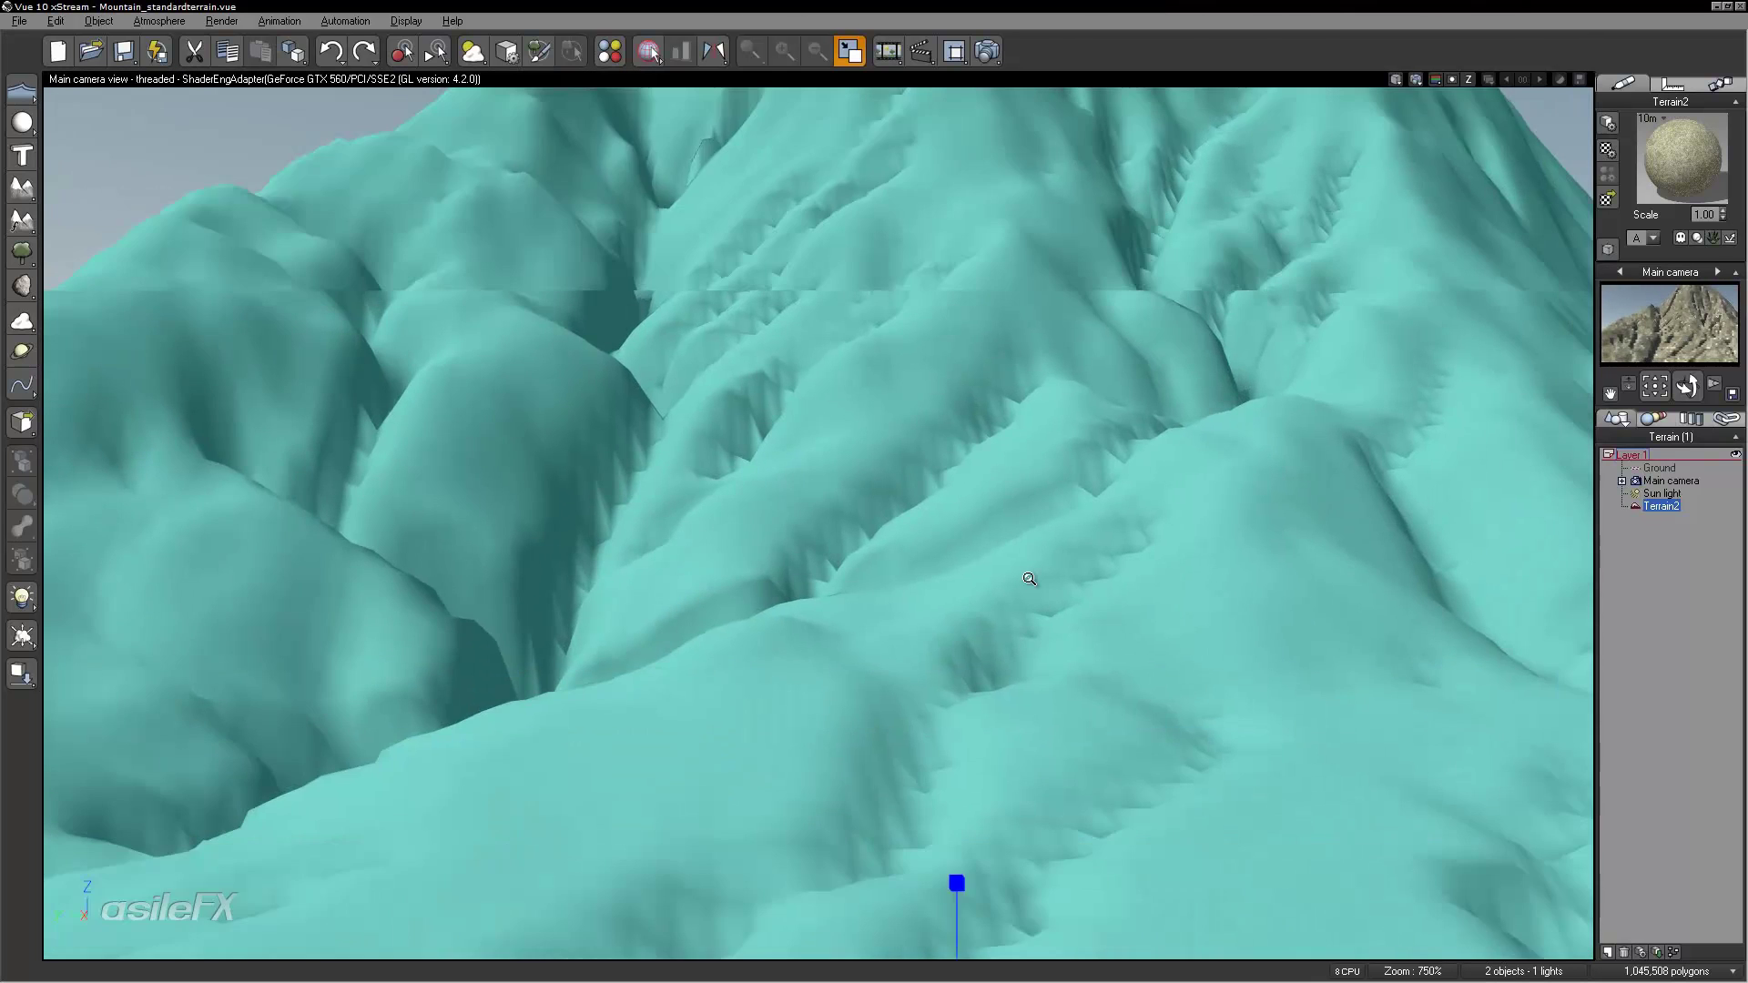
scroll(1026, 585, "down", 3)
right_click_drag(860, 529, 1005, 543)
scroll(1004, 543, "up", 5)
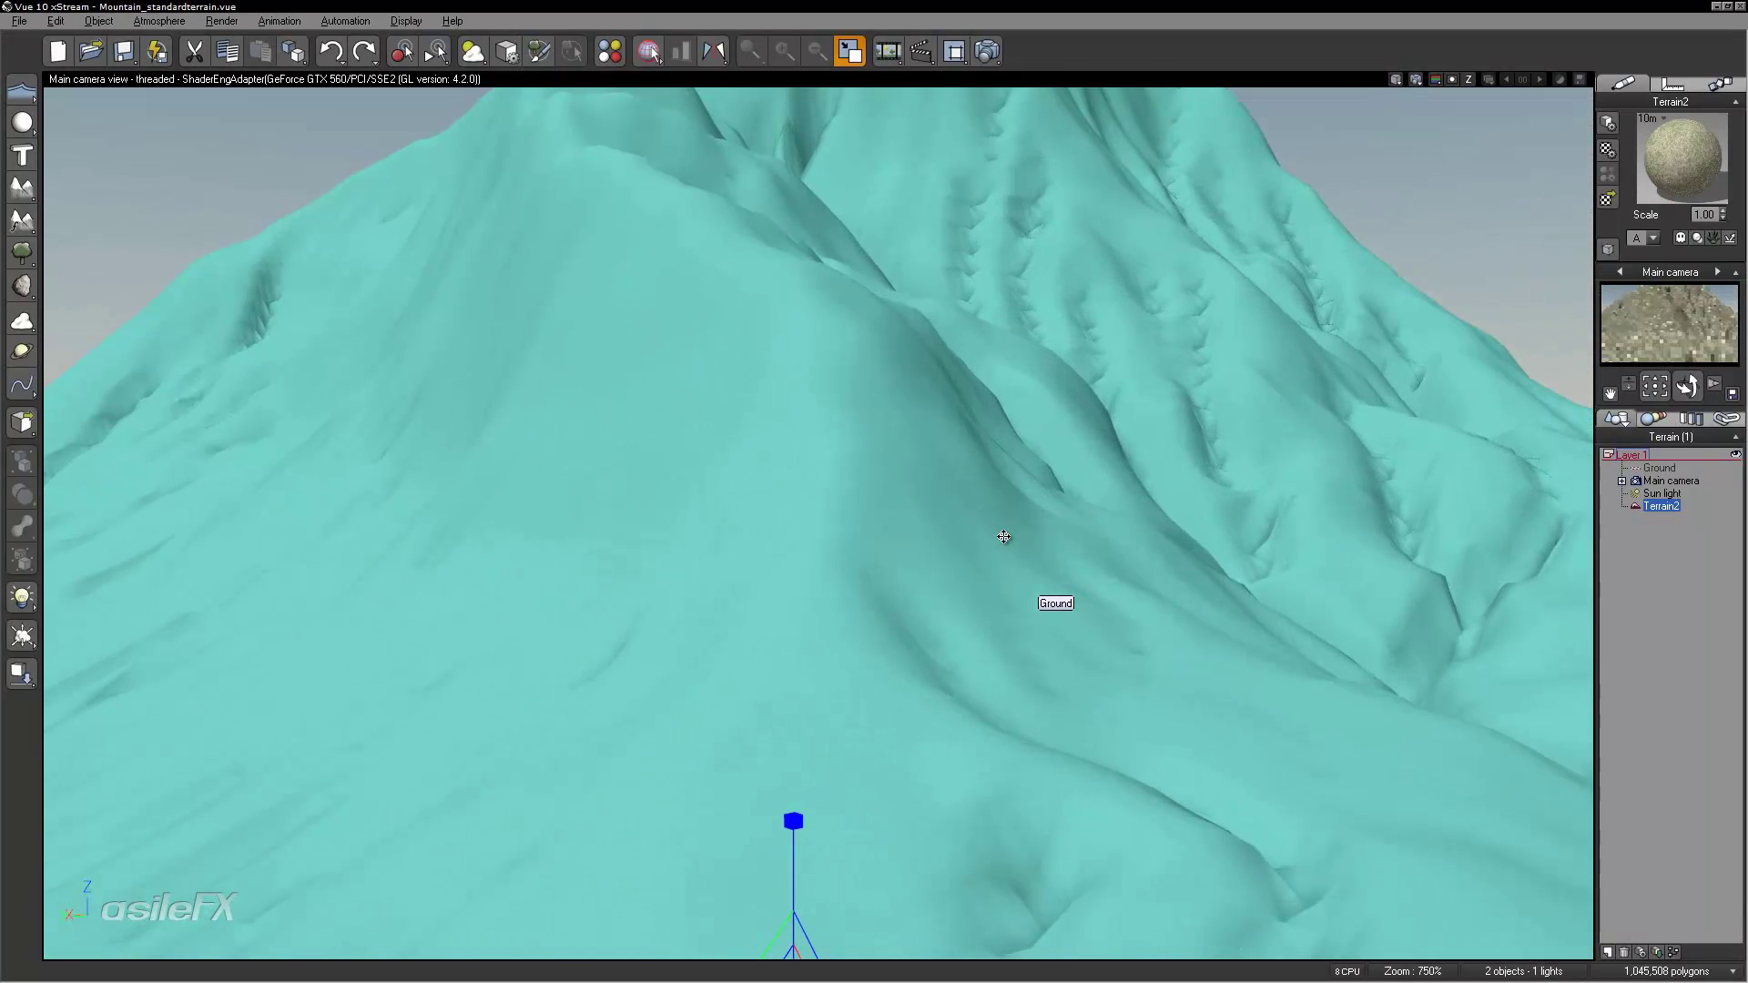
right_click_drag(909, 506, 969, 537)
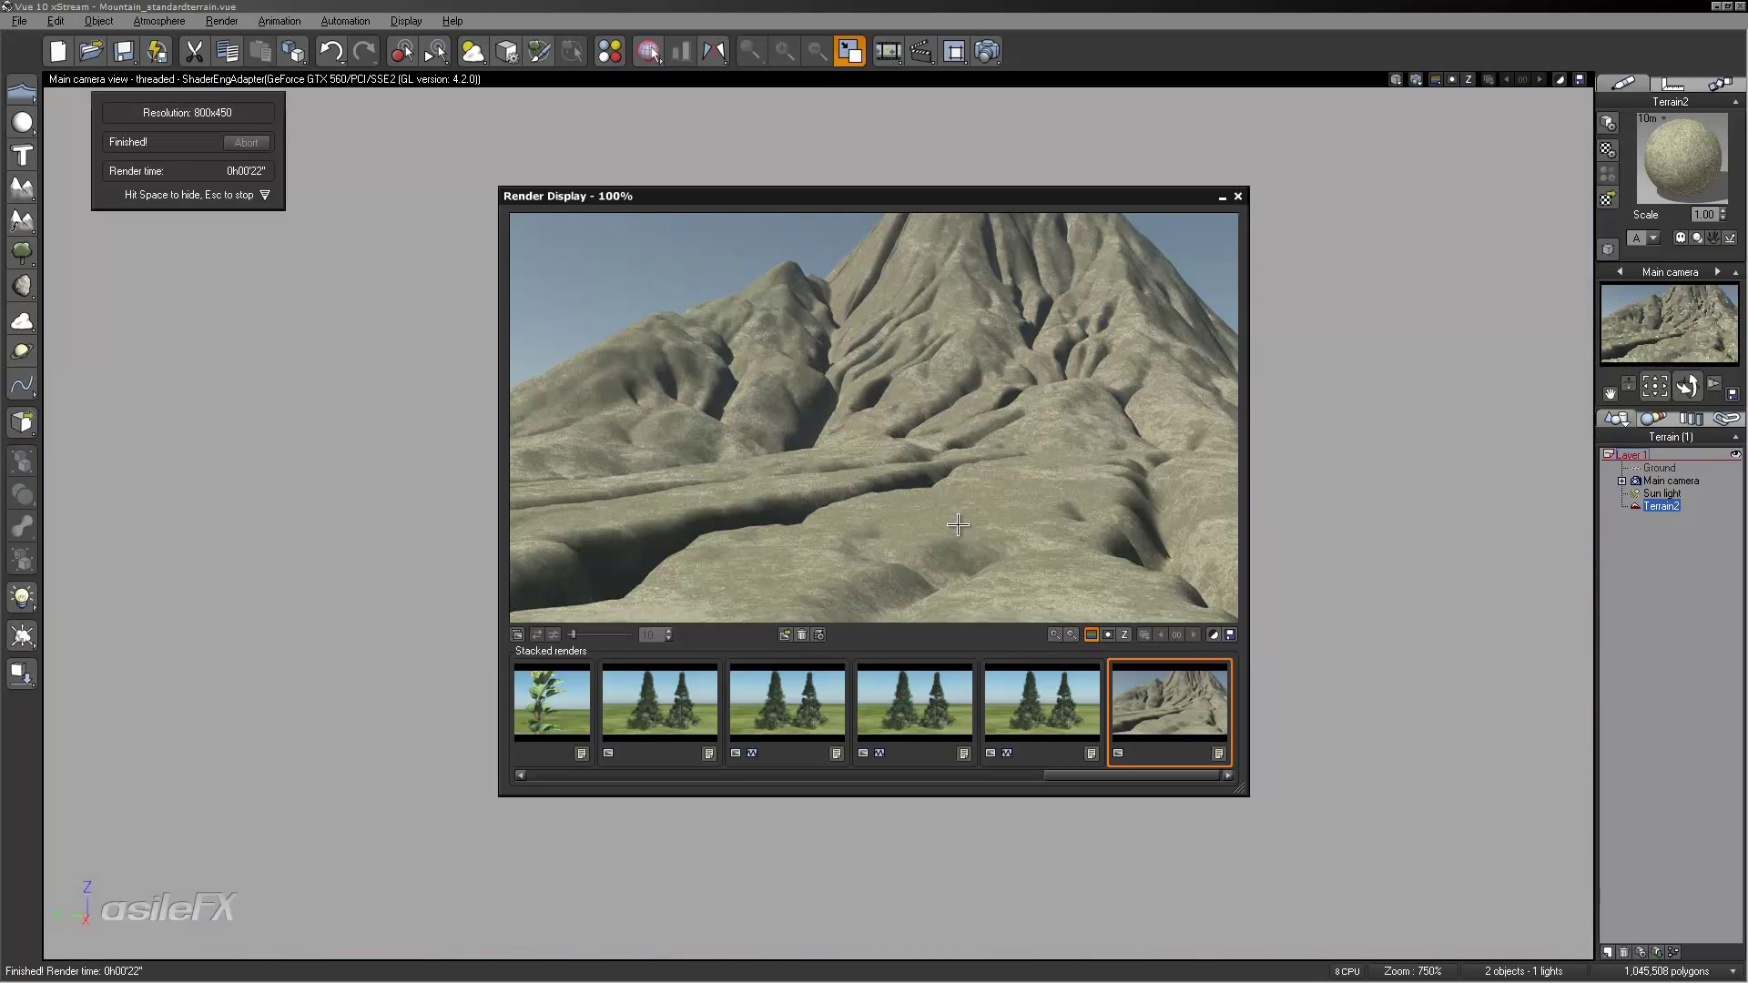
left_click(1237, 195)
Step: Examine the eroded grooves on the terrain up close with the main camera
right_click_drag(1143, 528, 1171, 456)
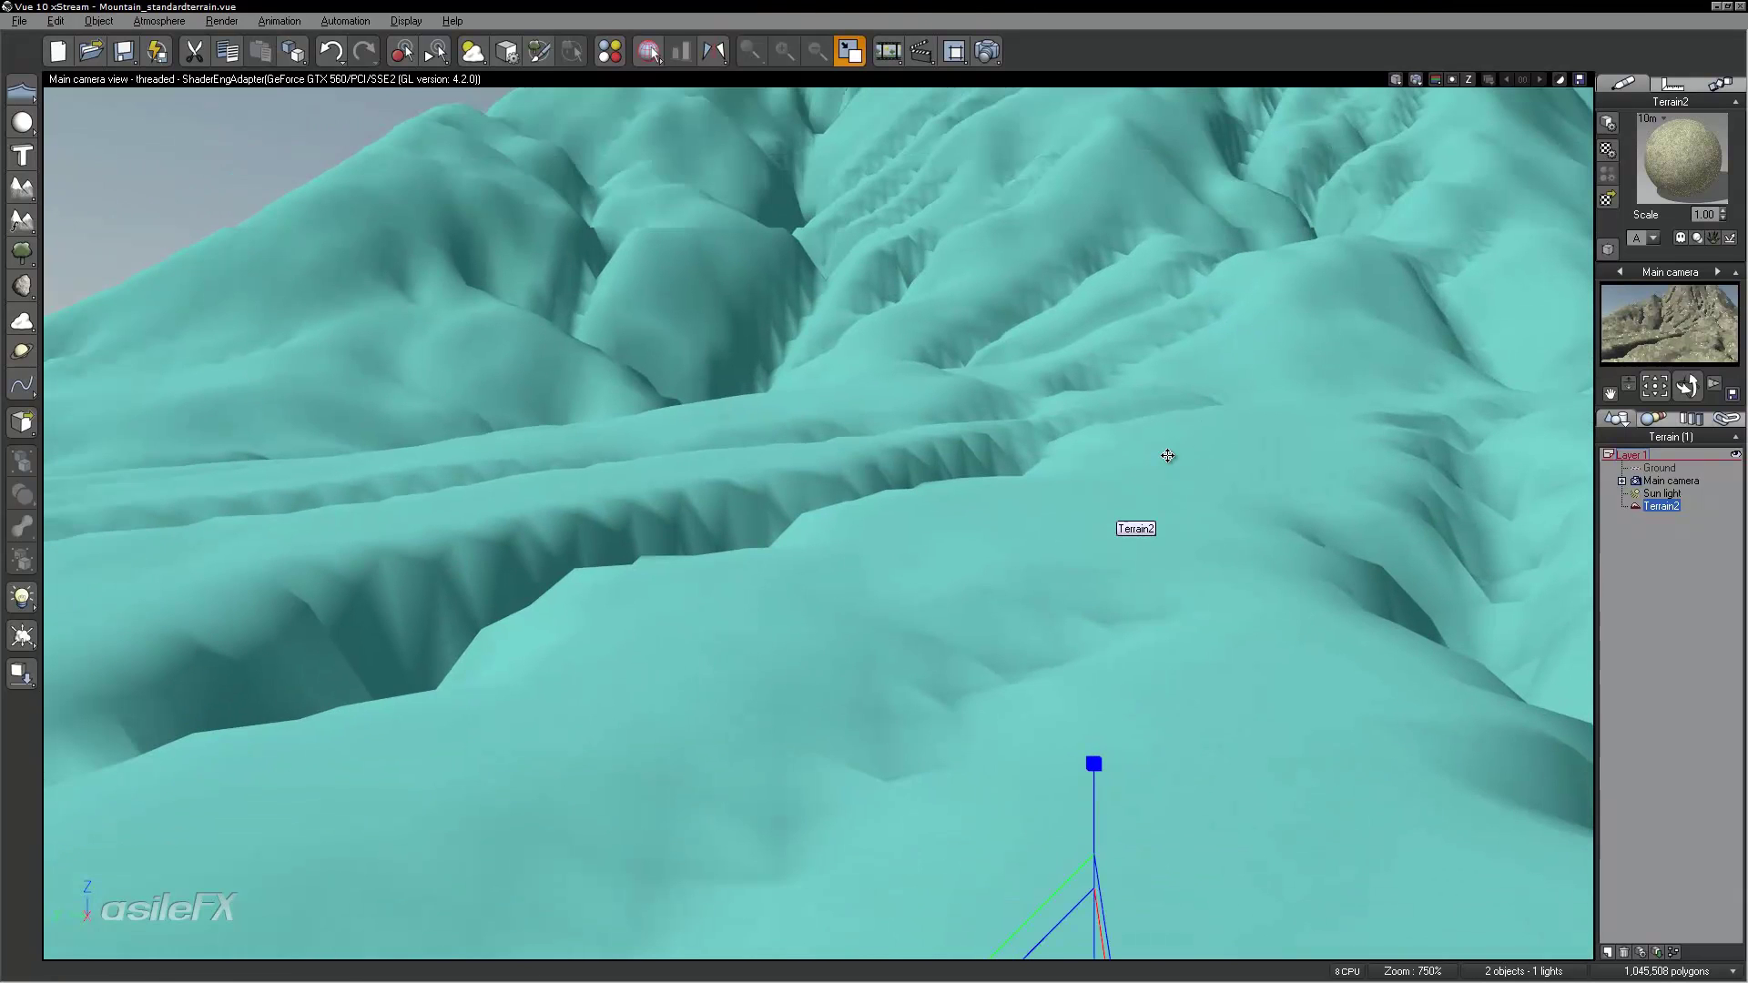
left_click_drag(1096, 822, 1133, 765)
right_click_drag(1318, 906, 1307, 675)
key("ctrl+z")
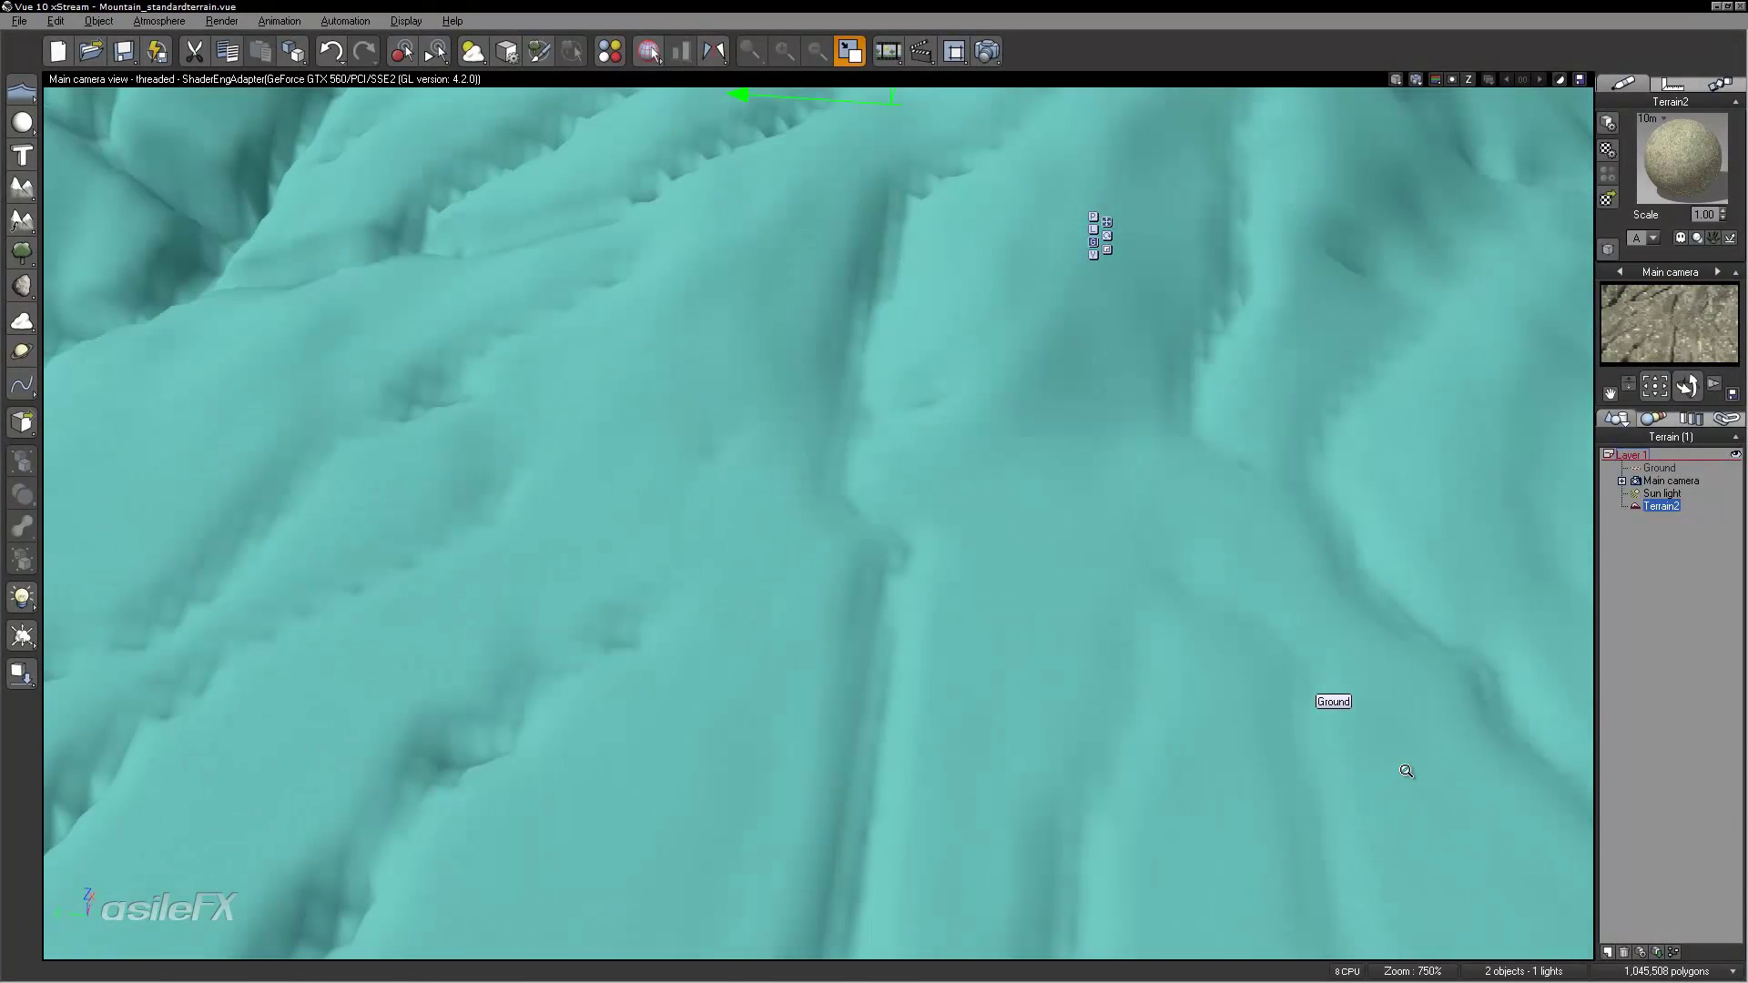
scroll(1338, 650, "up", 5)
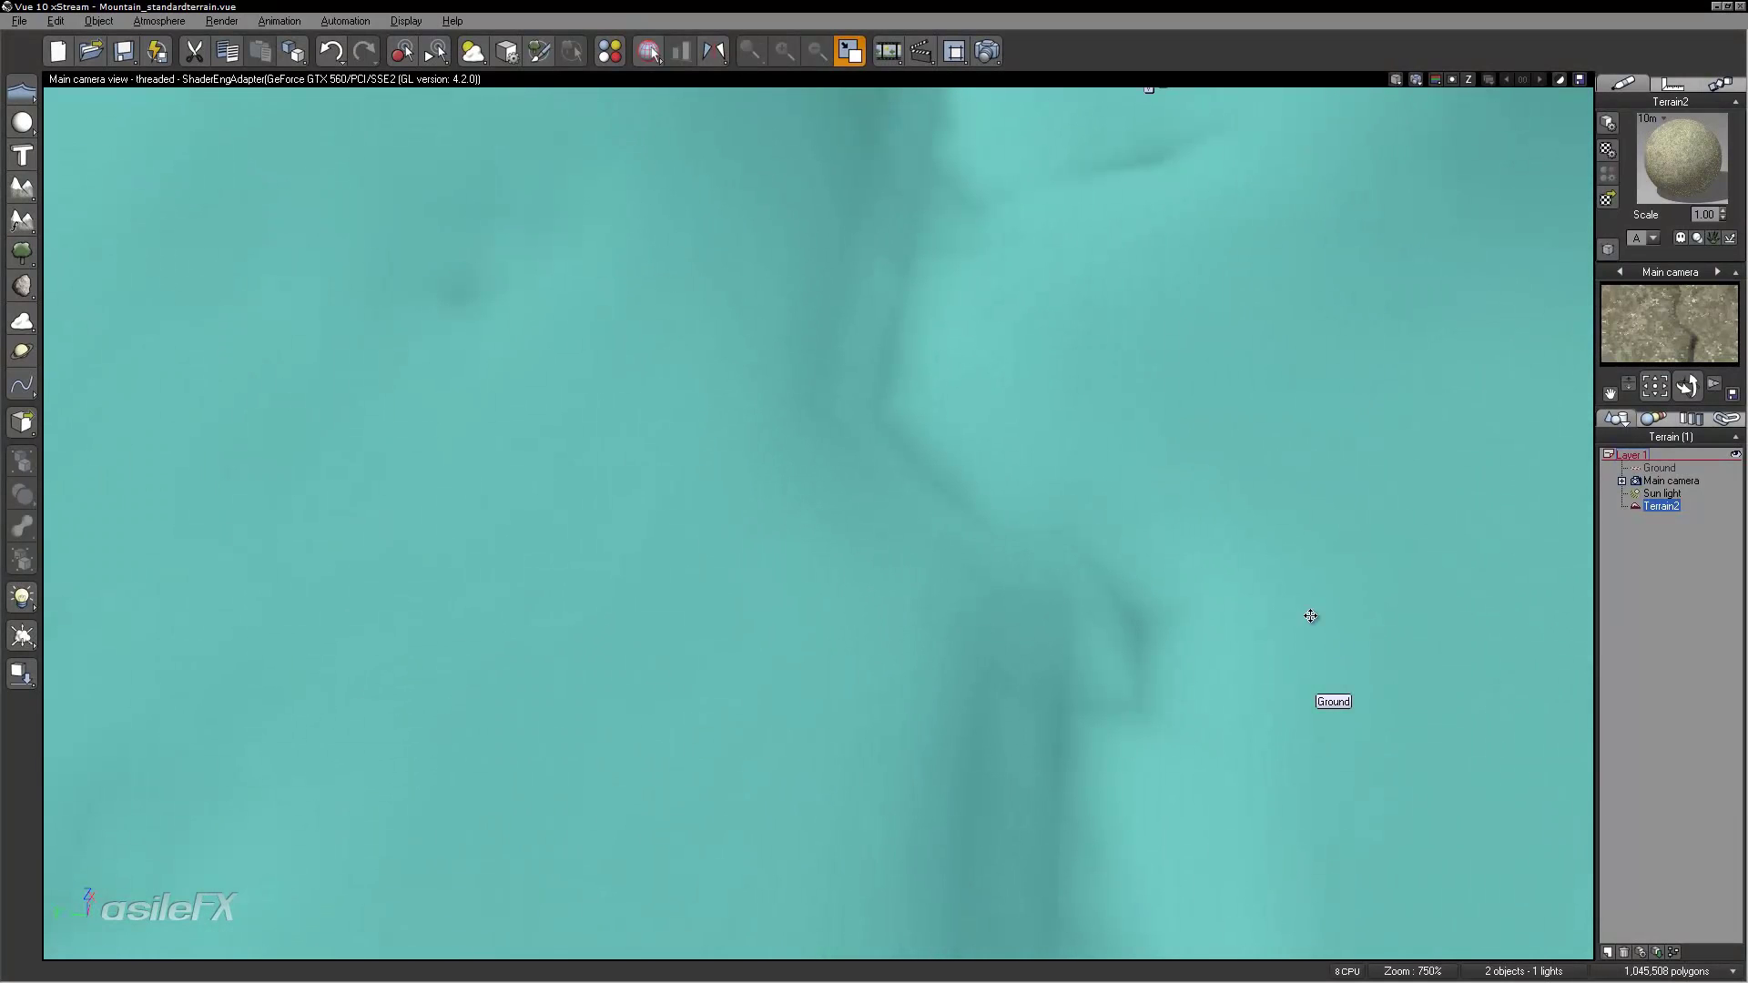
right_click_drag(1268, 484, 1221, 901)
right_click_drag(1332, 592, 1579, 197)
Step: Examine the Layer painting node behind the Rock & grass layer's alpha in the function editor, and return to the material editor
double_click(1631, 130)
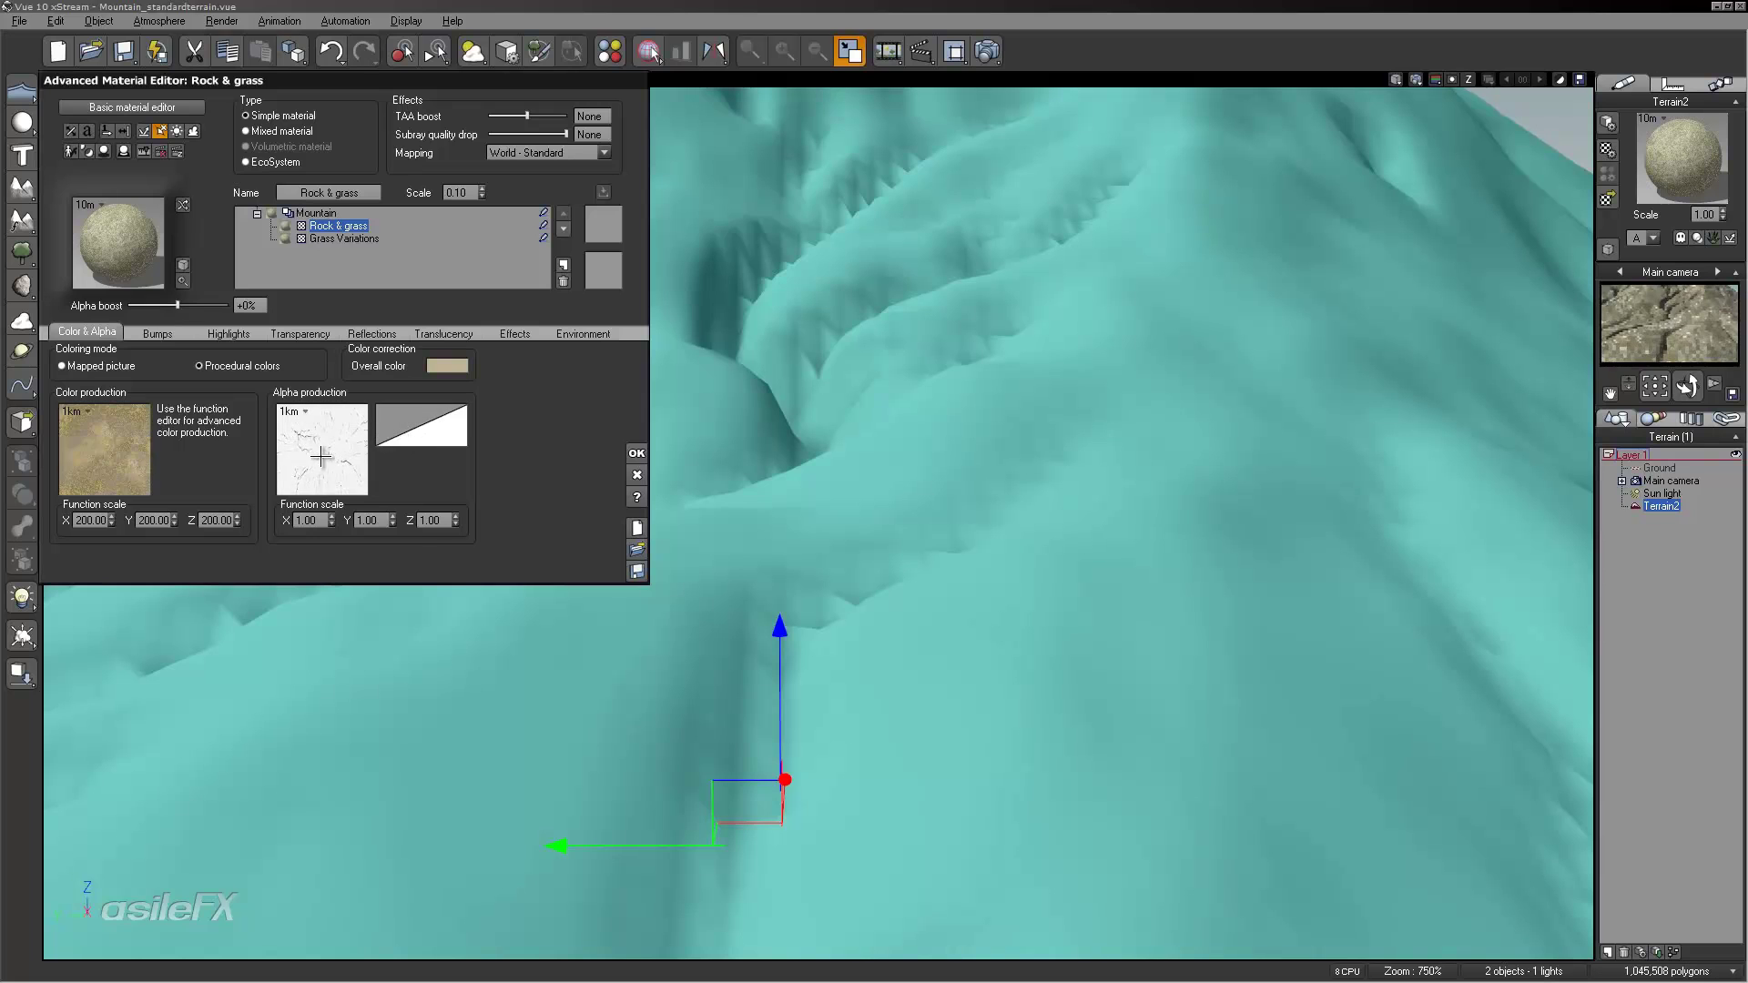
right_click(319, 456)
left_click(357, 466)
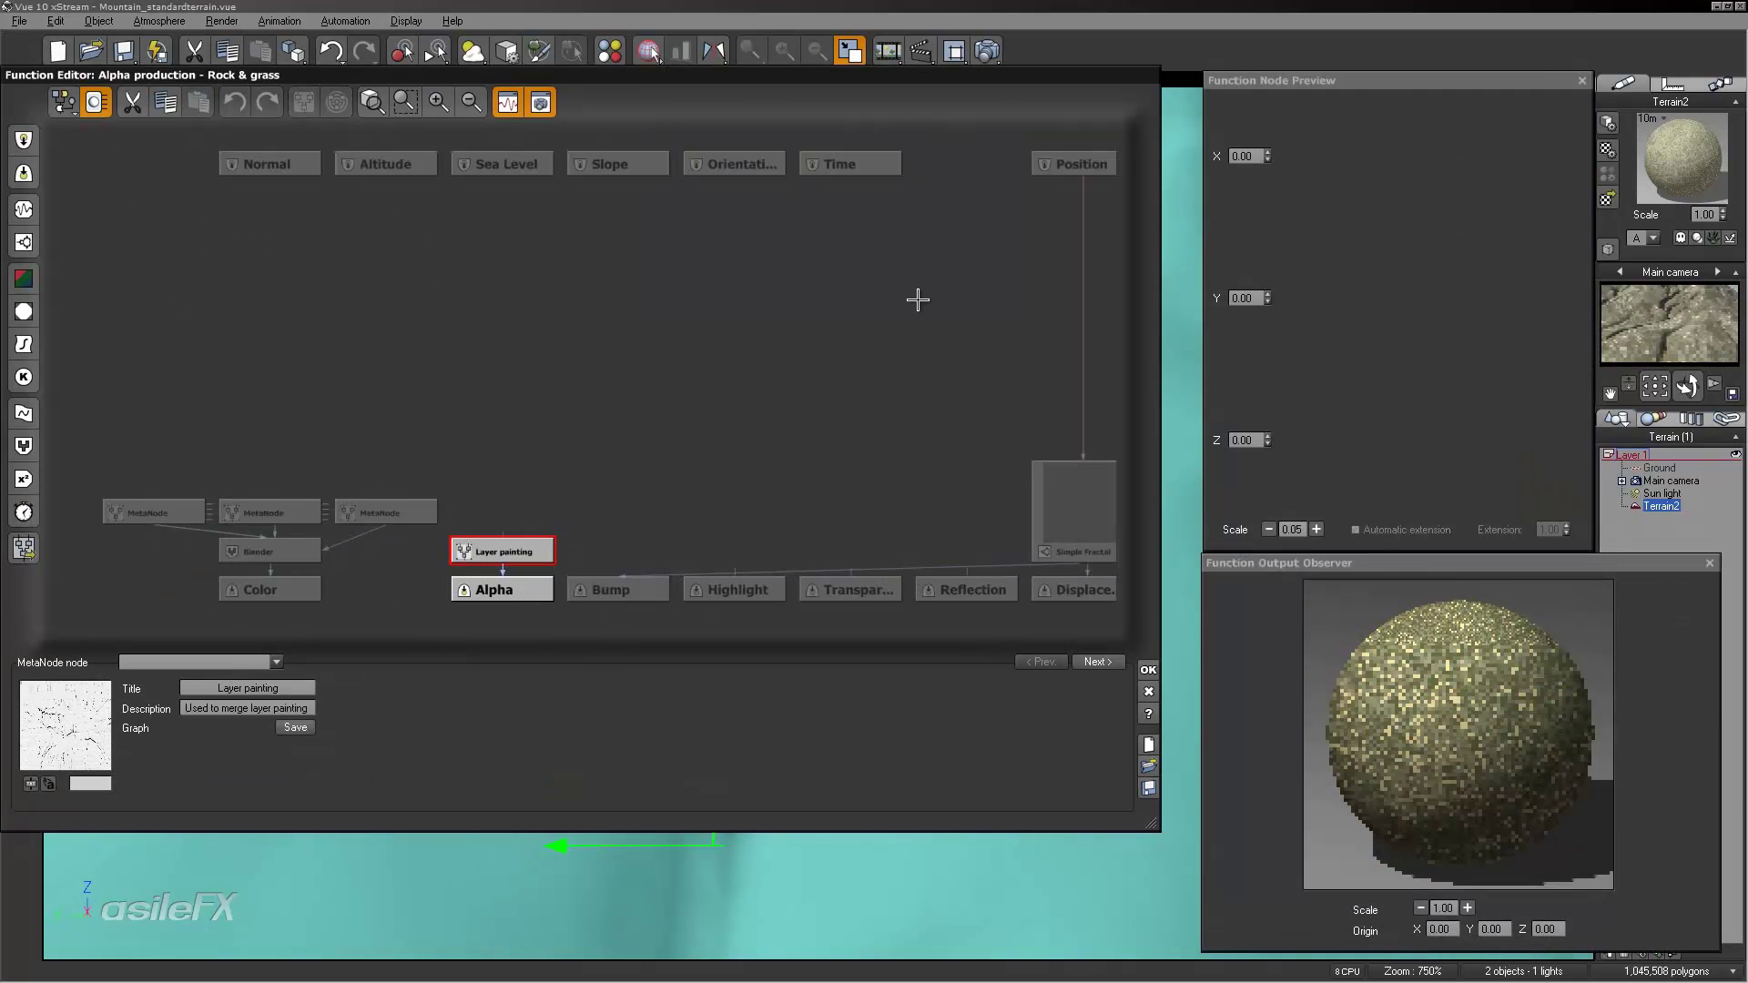
key("Escape")
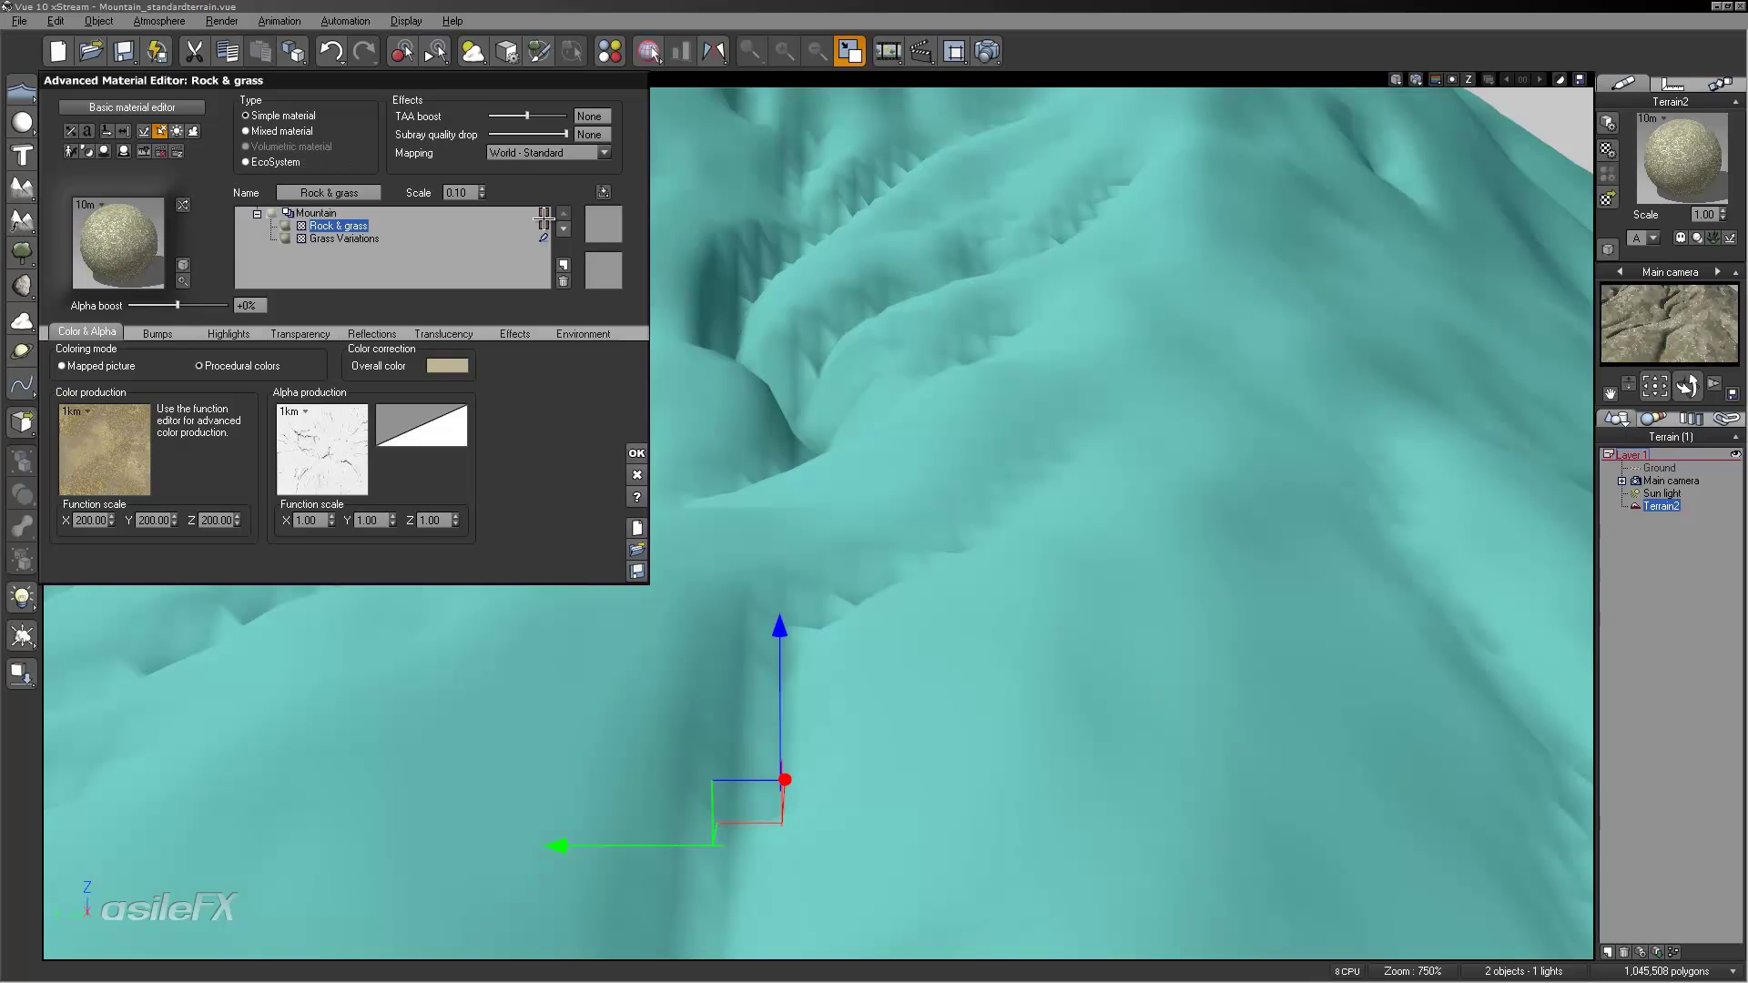
Step: Set the Rock & grass layer's highlight color to a pinkish purple
left_click(543, 223)
left_click_drag(757, 260, 886, 241)
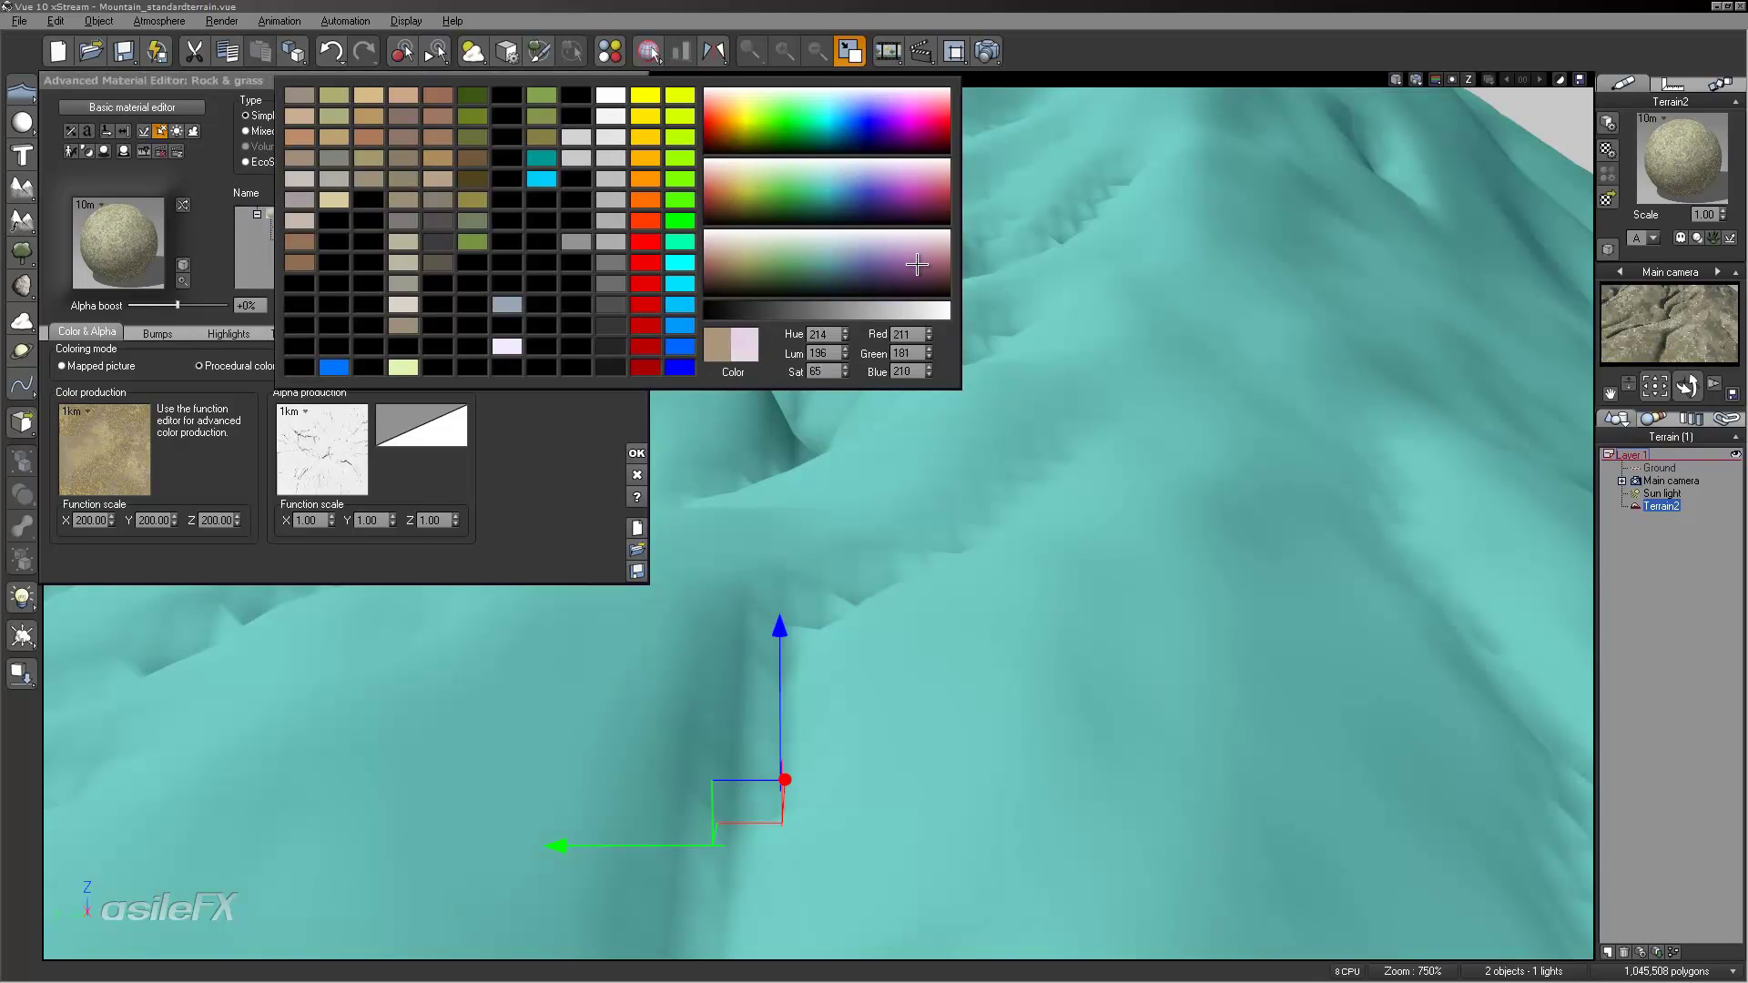
left_click(915, 265)
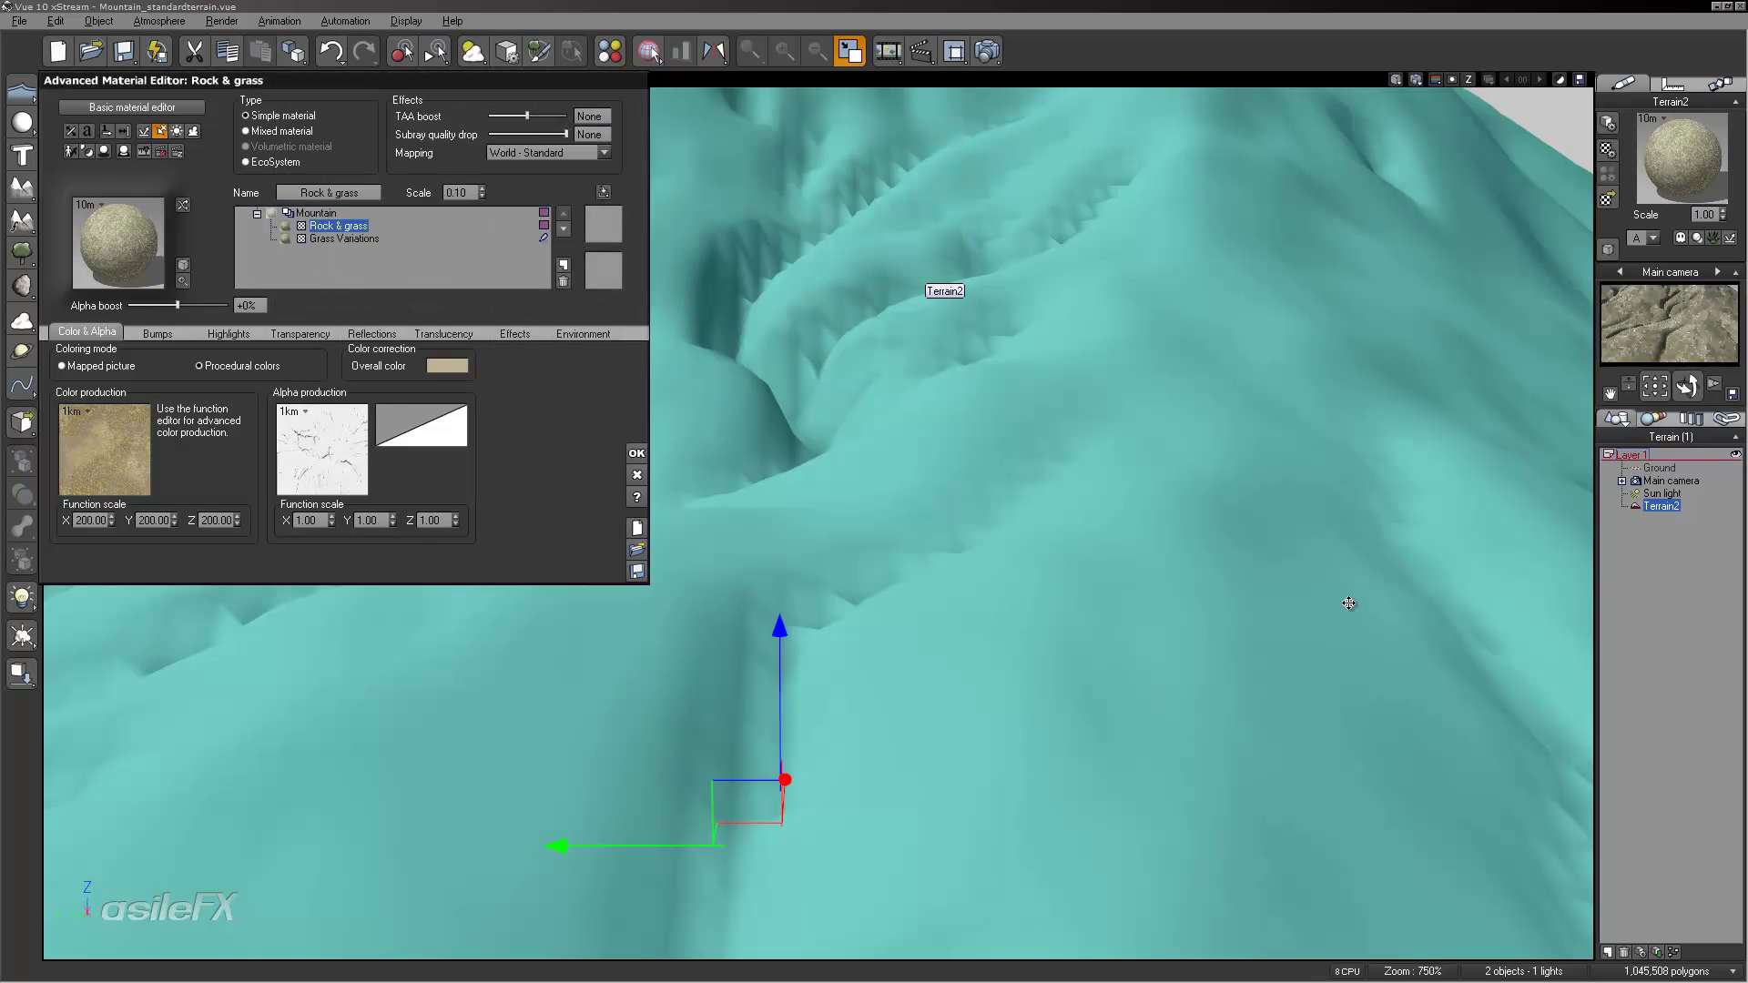
Step: Render a close-up of an eroded groove to check the layer's highlight color, and close the render
right_click_drag(1302, 664, 1336, 565)
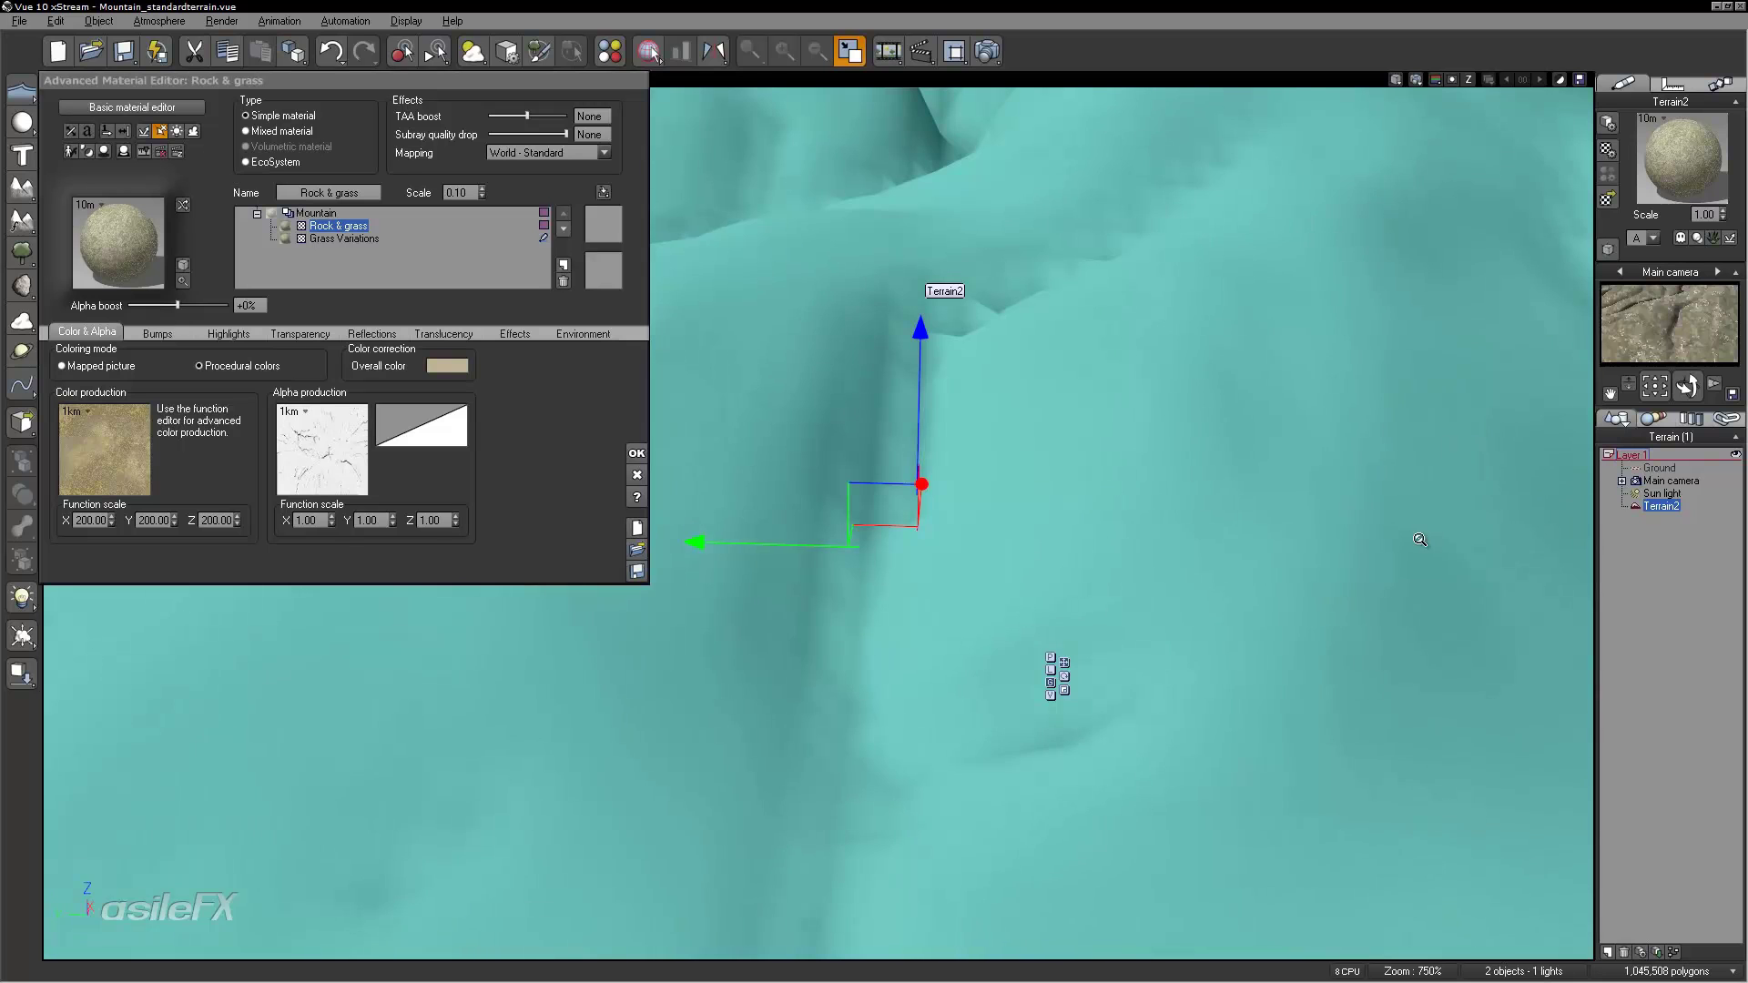
scroll(1420, 540, "up", 3)
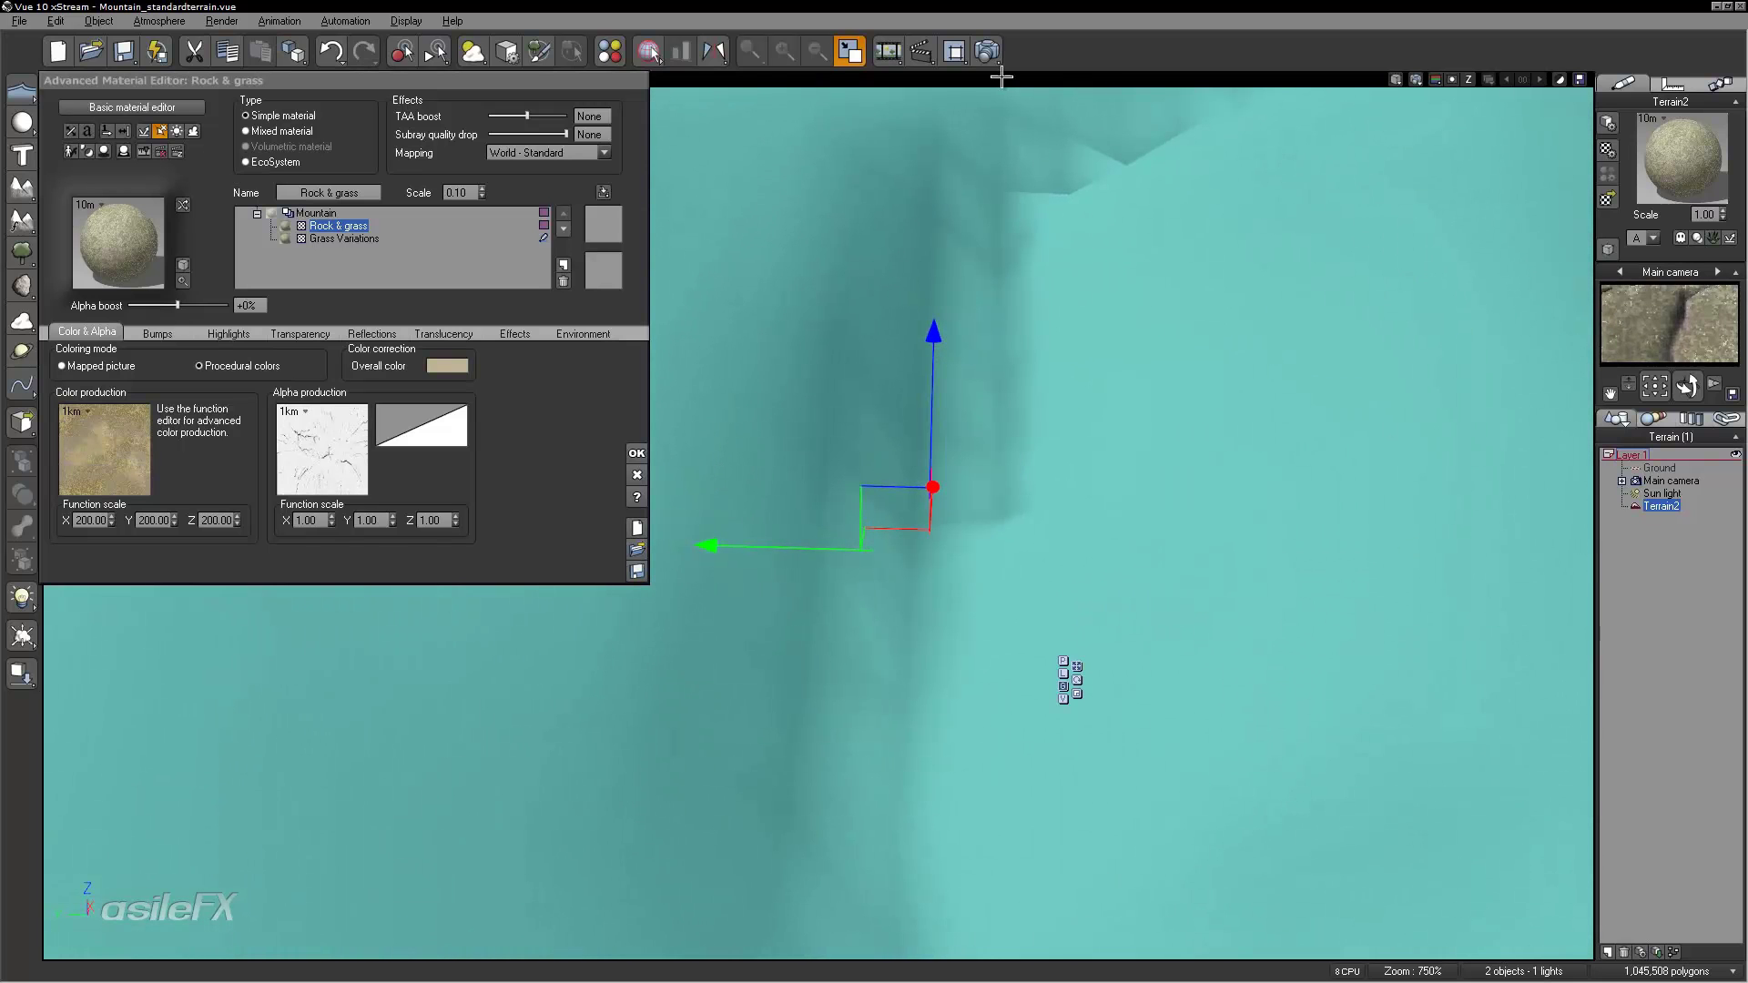
left_click(991, 51)
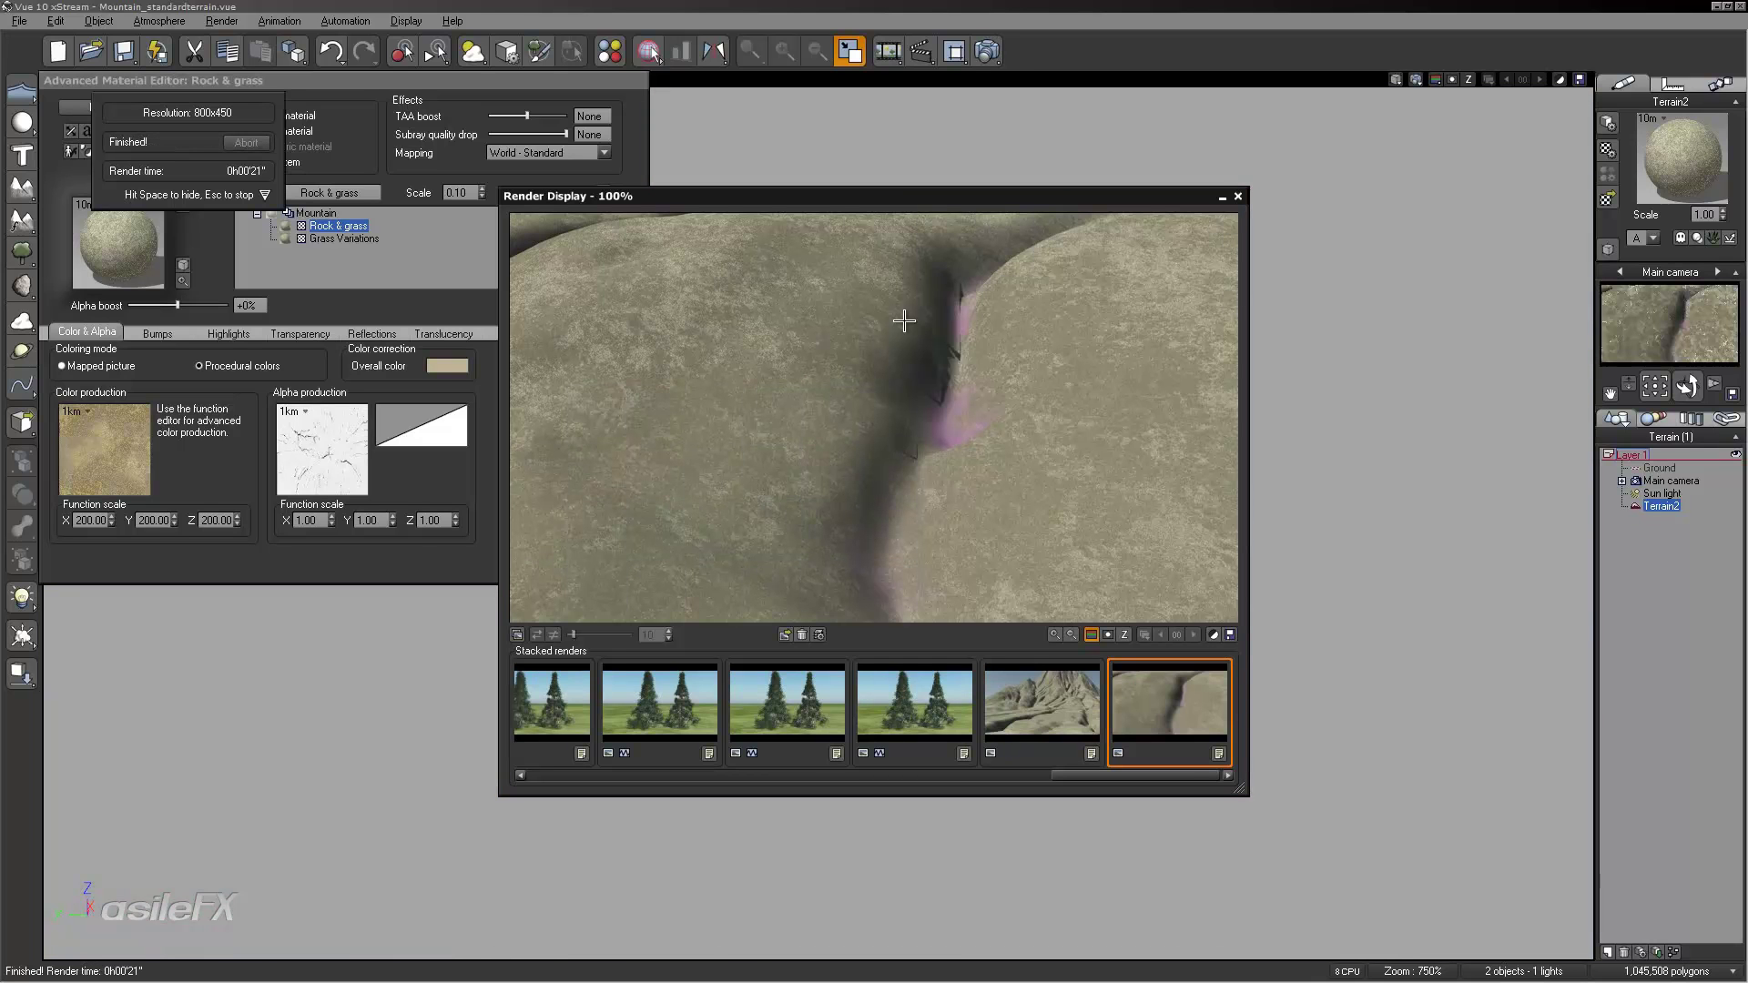
left_click(1239, 197)
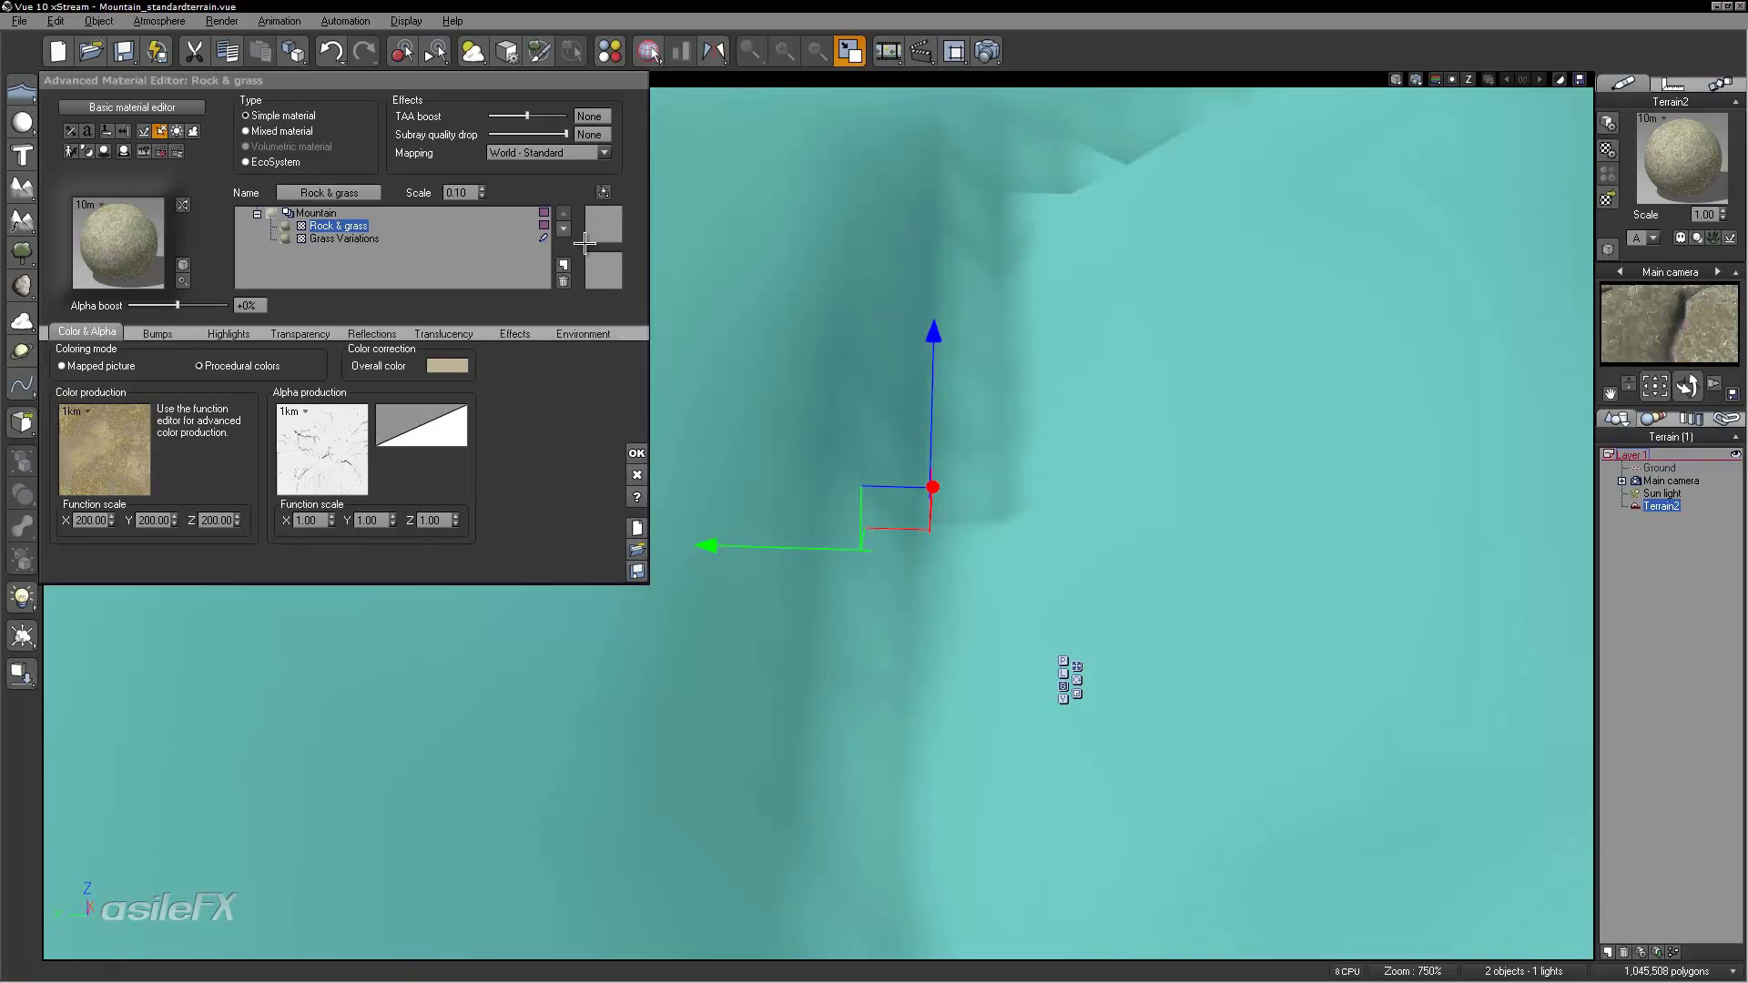
Step: Show the scene's materials in the world browser, widen the browser, and enlarge the material previews
left_click(1657, 420)
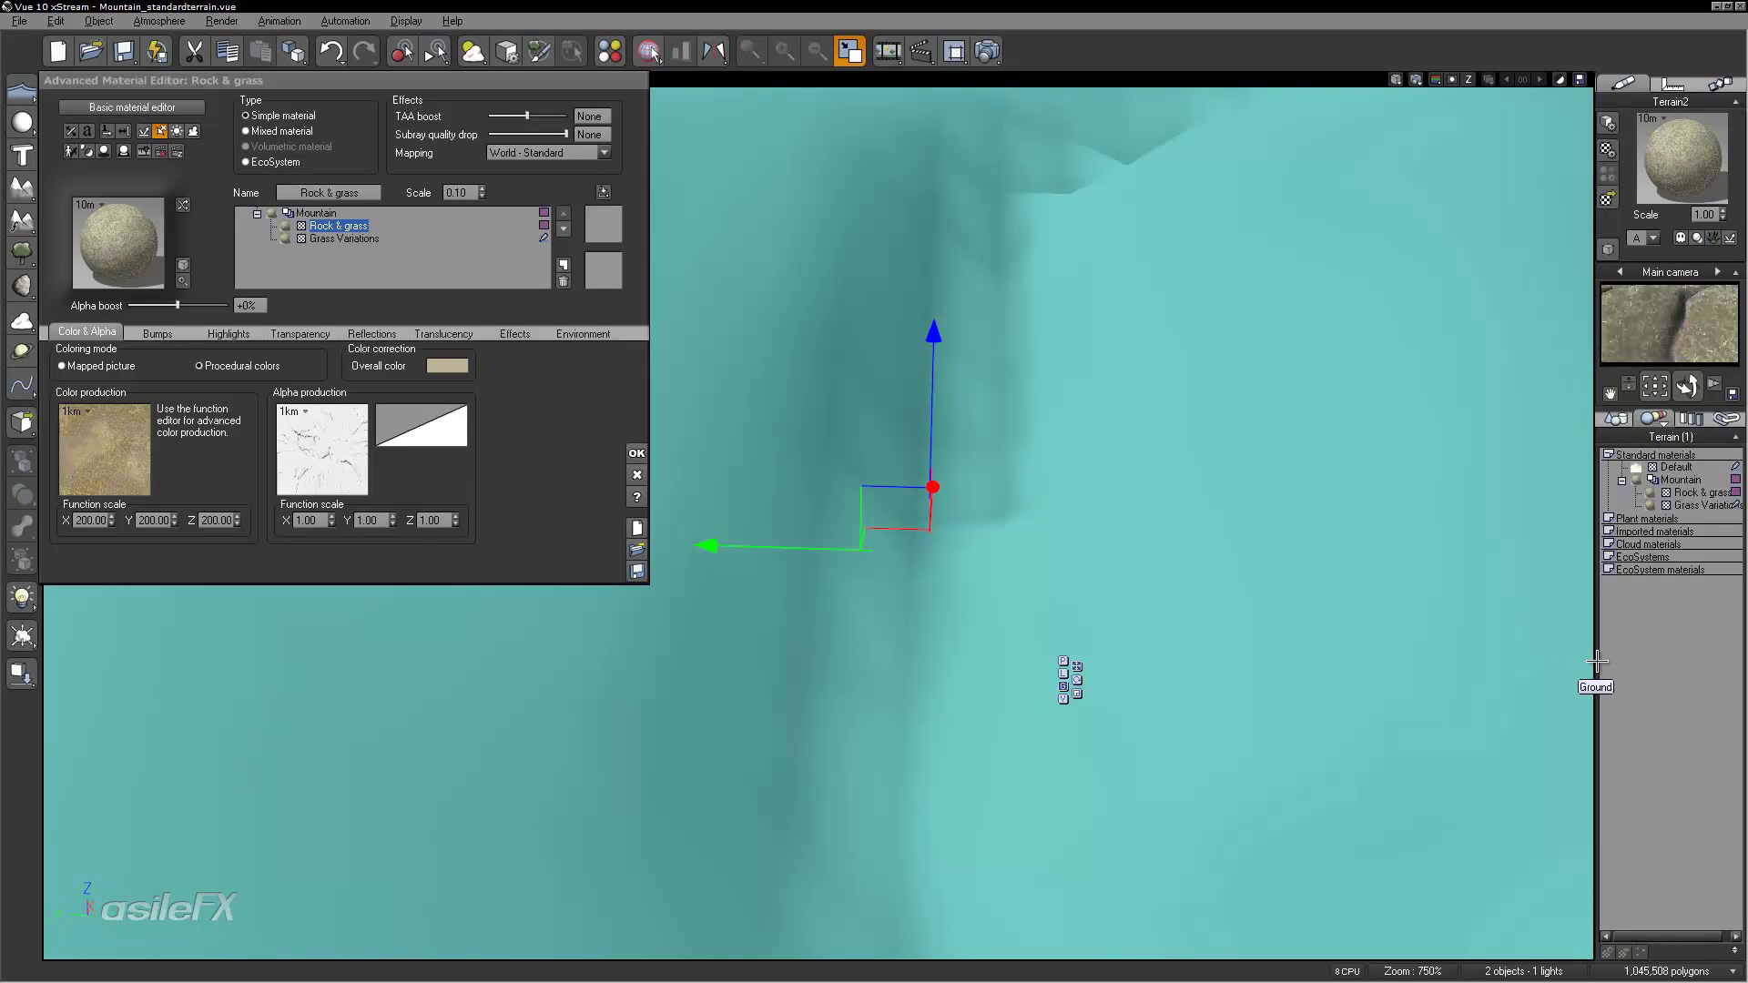
left_click_drag(1599, 663, 1537, 667)
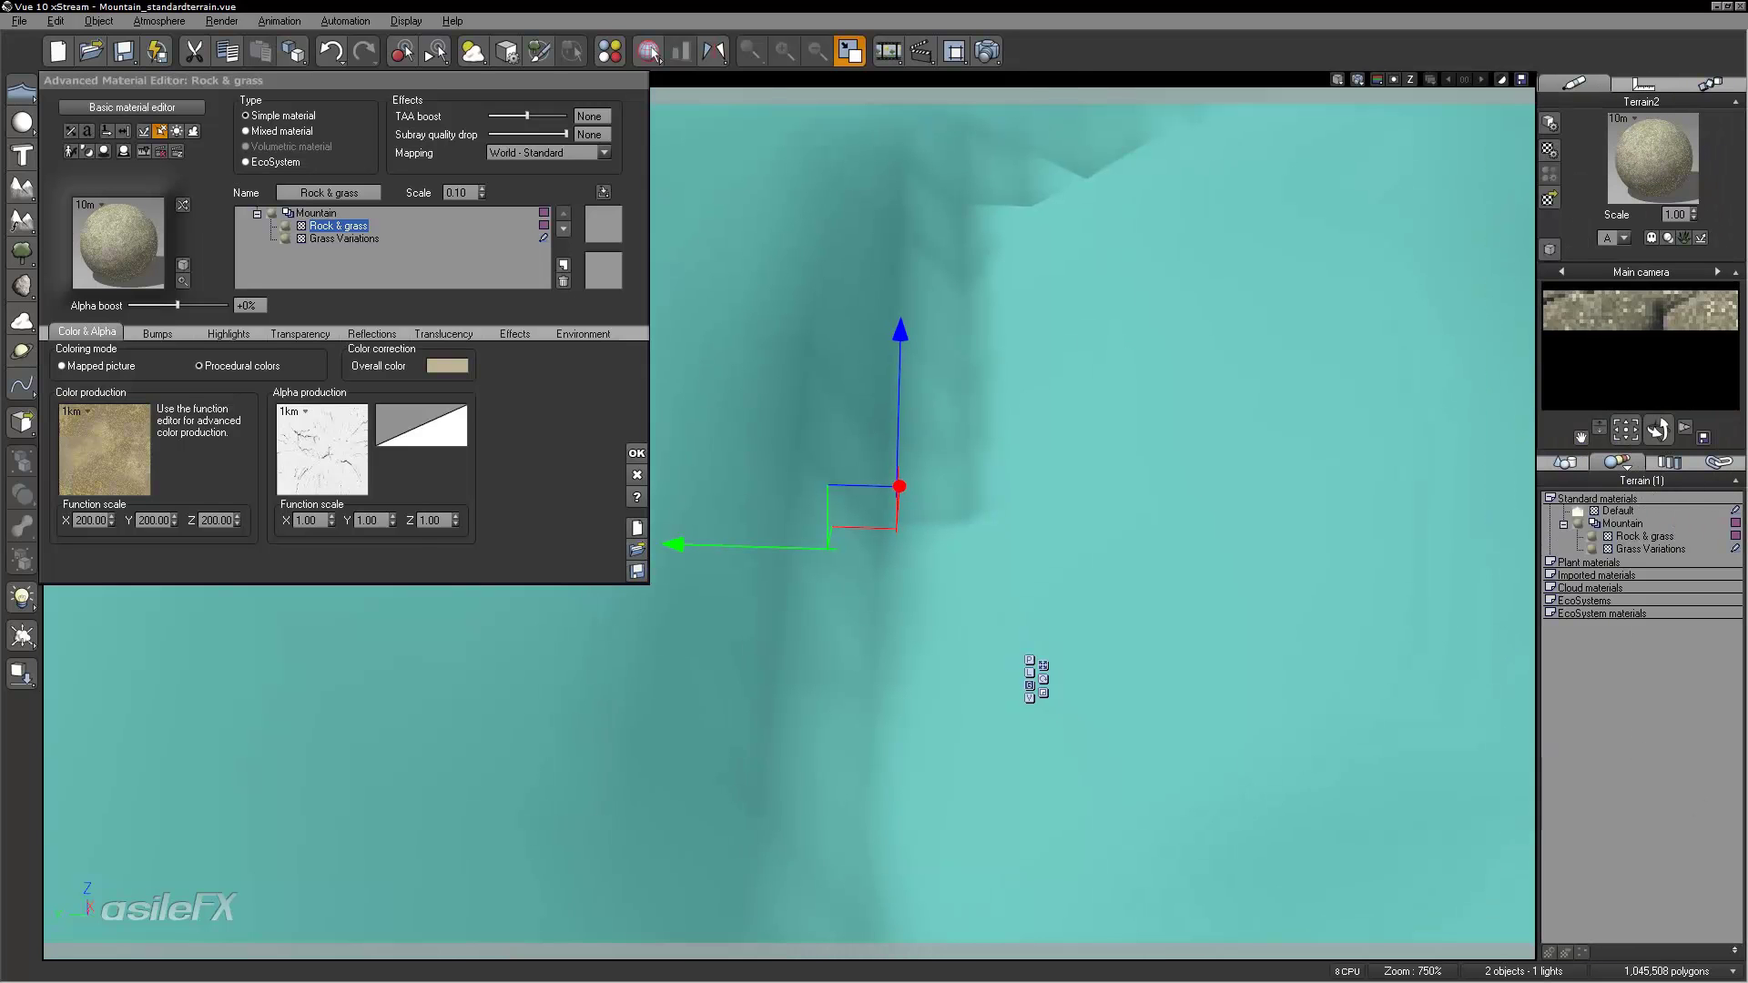
left_click_drag(1734, 949, 1734, 947)
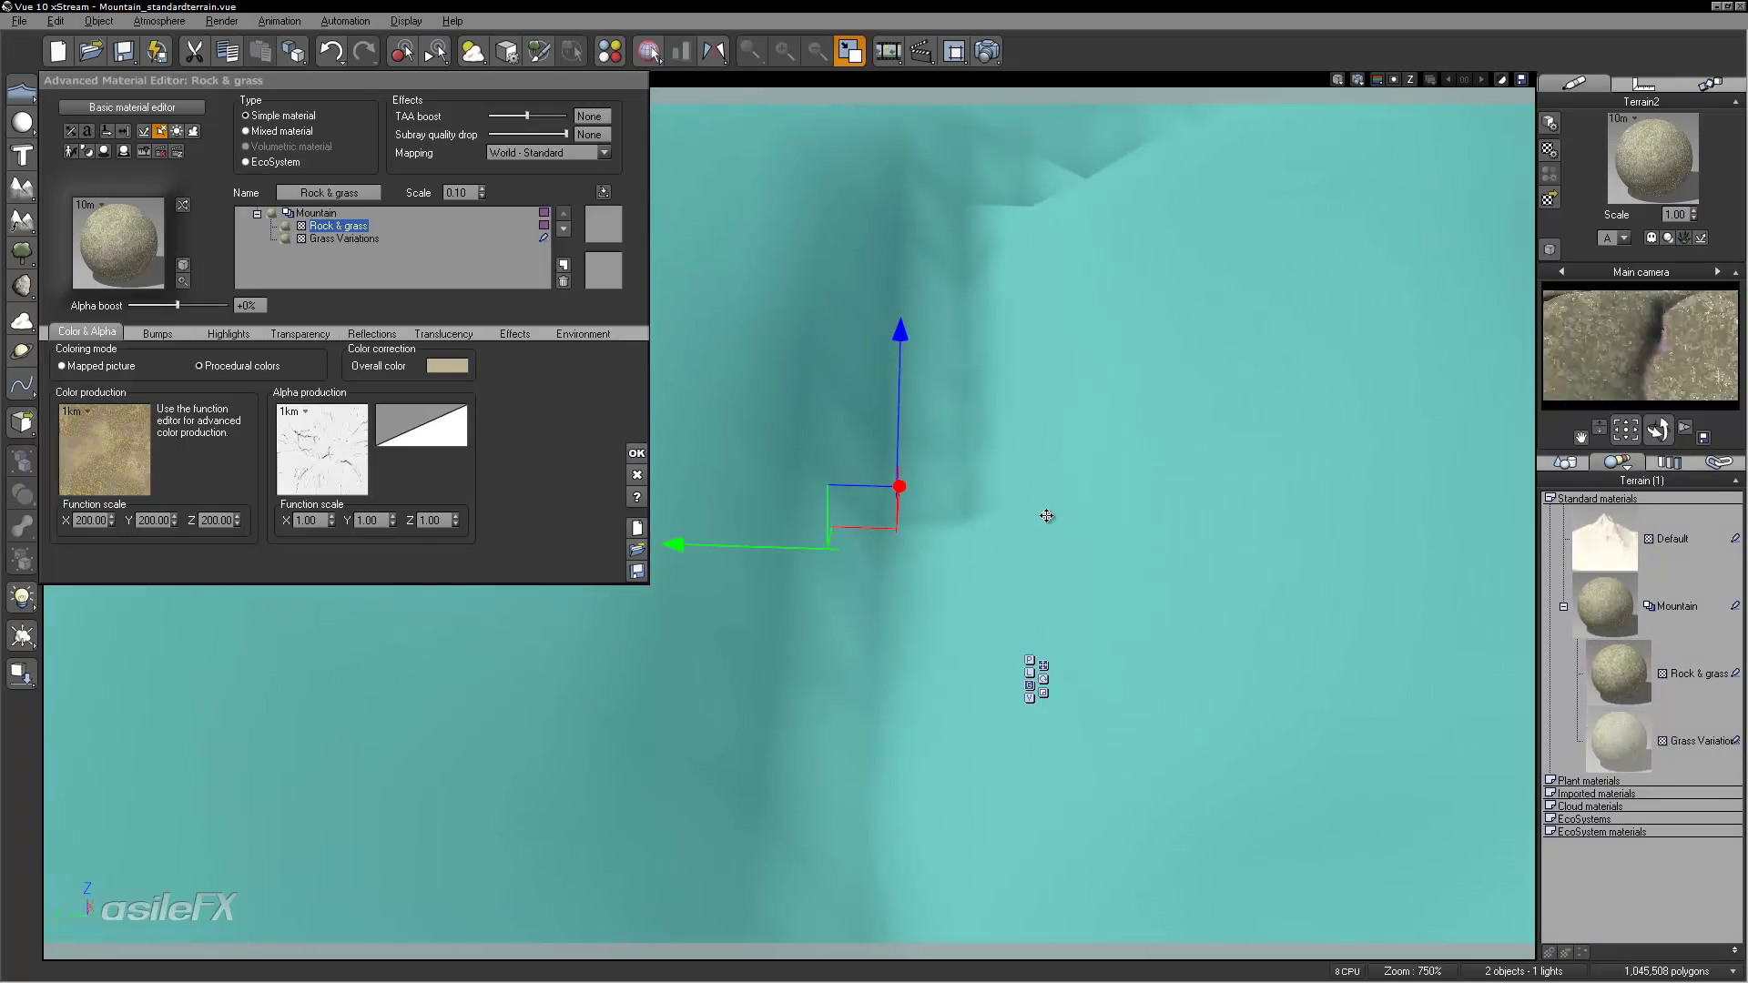
Step: Accept the material edits, and inspect the painted Rock & grass areas and paint settings in the terrain editor
left_click(636, 448)
double_click(1241, 405)
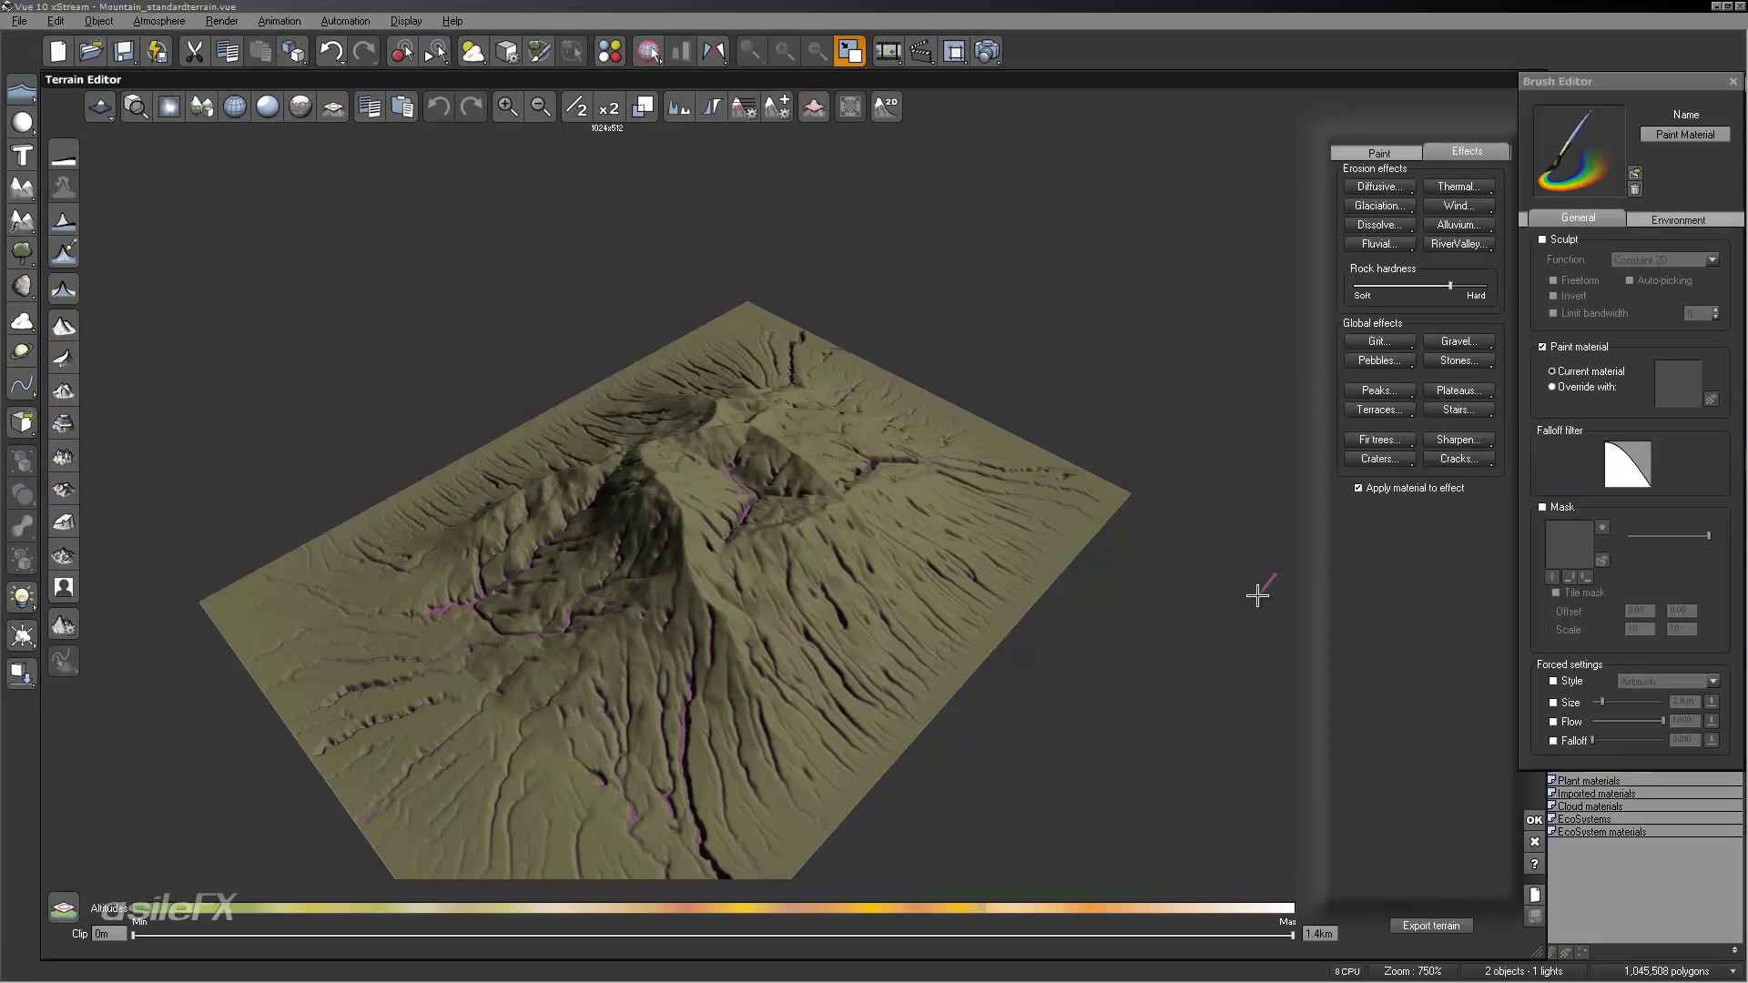
left_click(1410, 157)
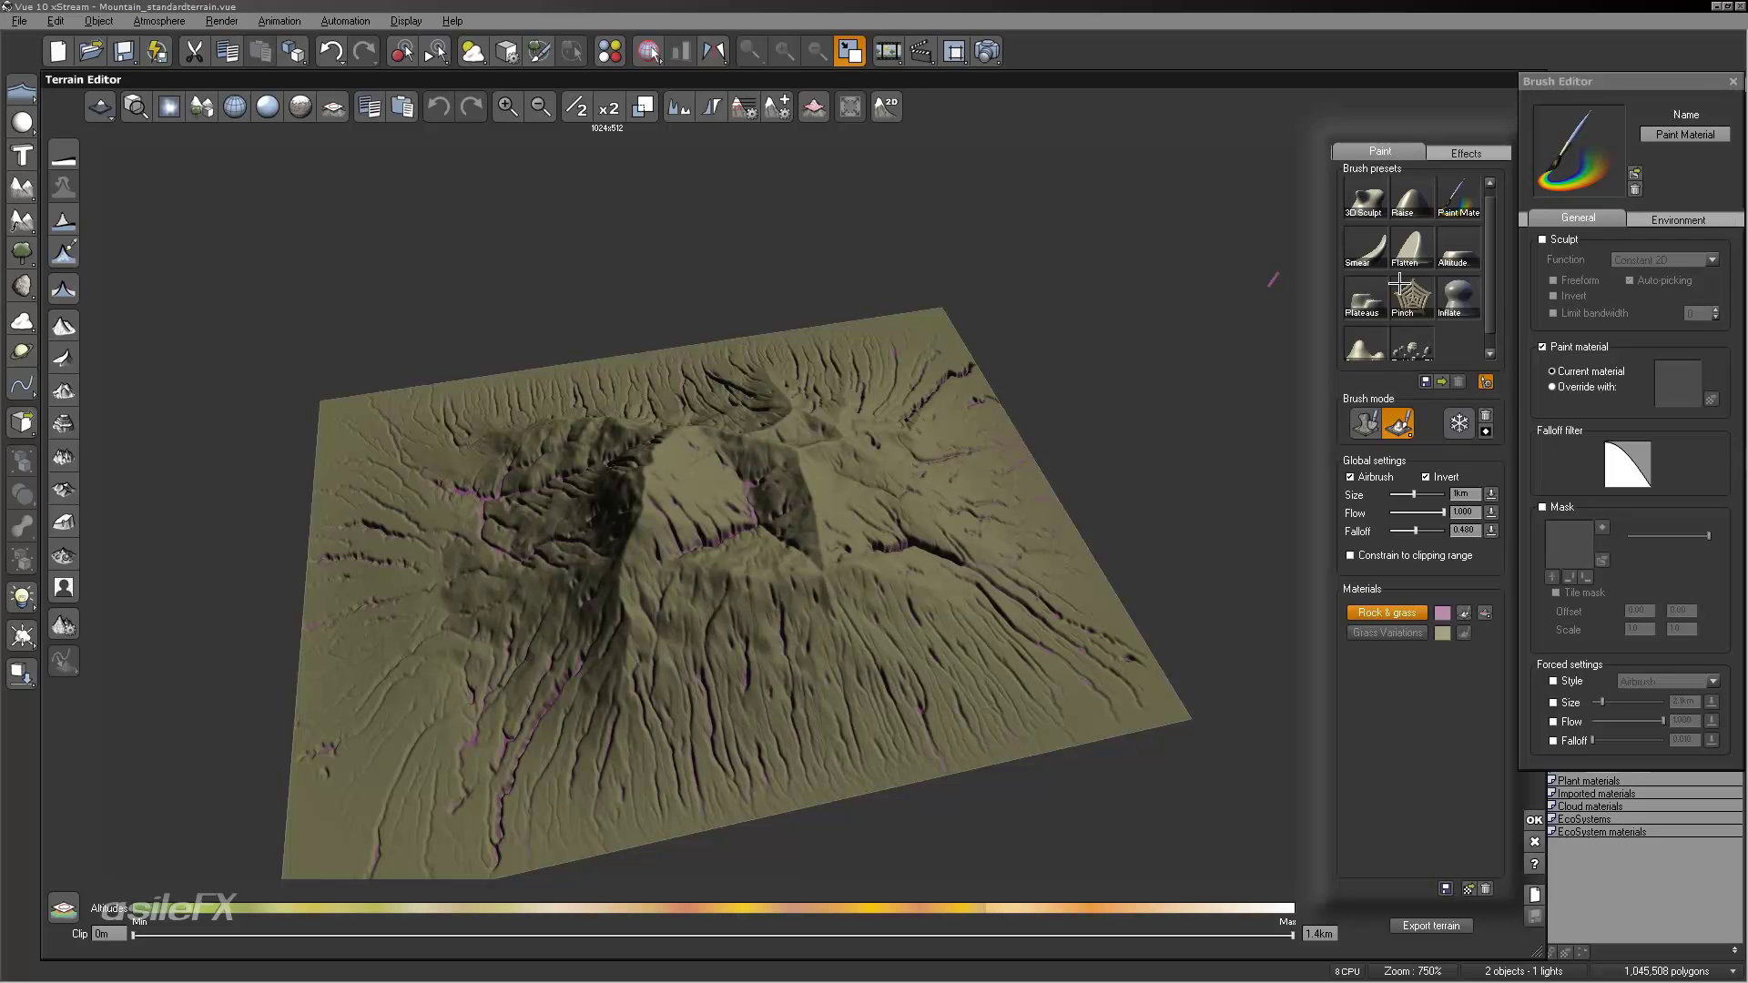
scroll(983, 620, "up", 3)
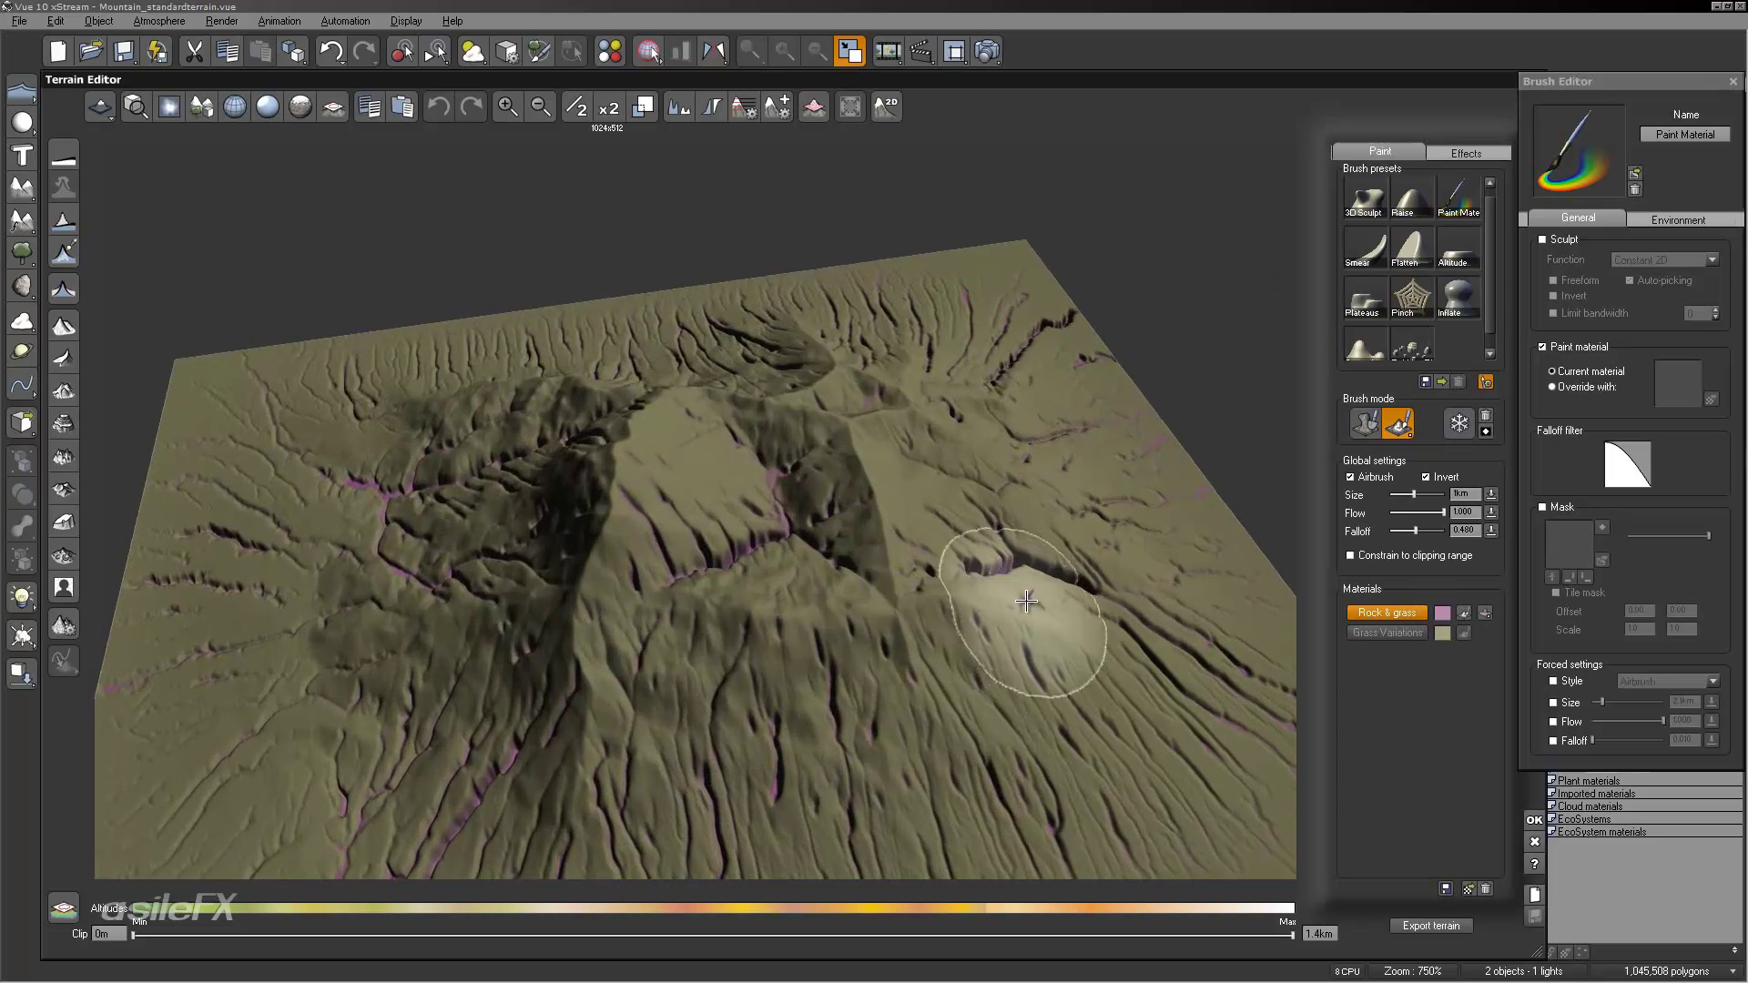
left_click(1532, 820)
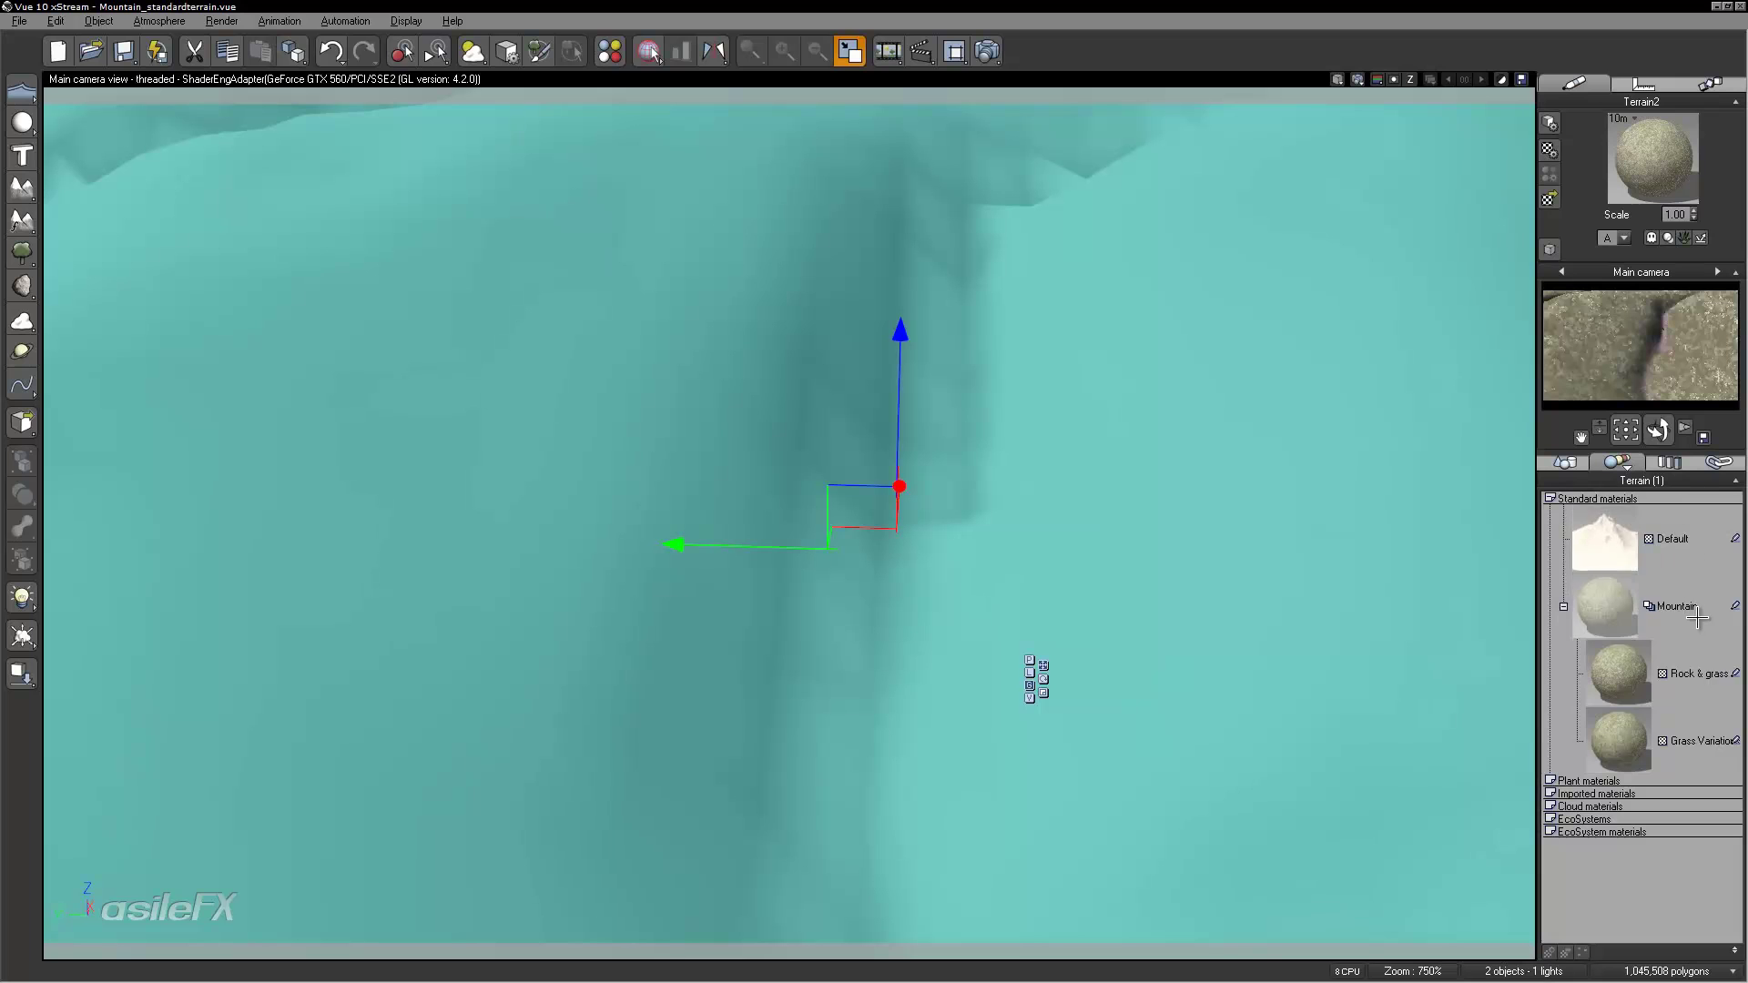
Step: Return the world browser to the objects list, and check the Rock & grass layer in Terrain2's material
left_click(1697, 618)
left_click(1566, 462)
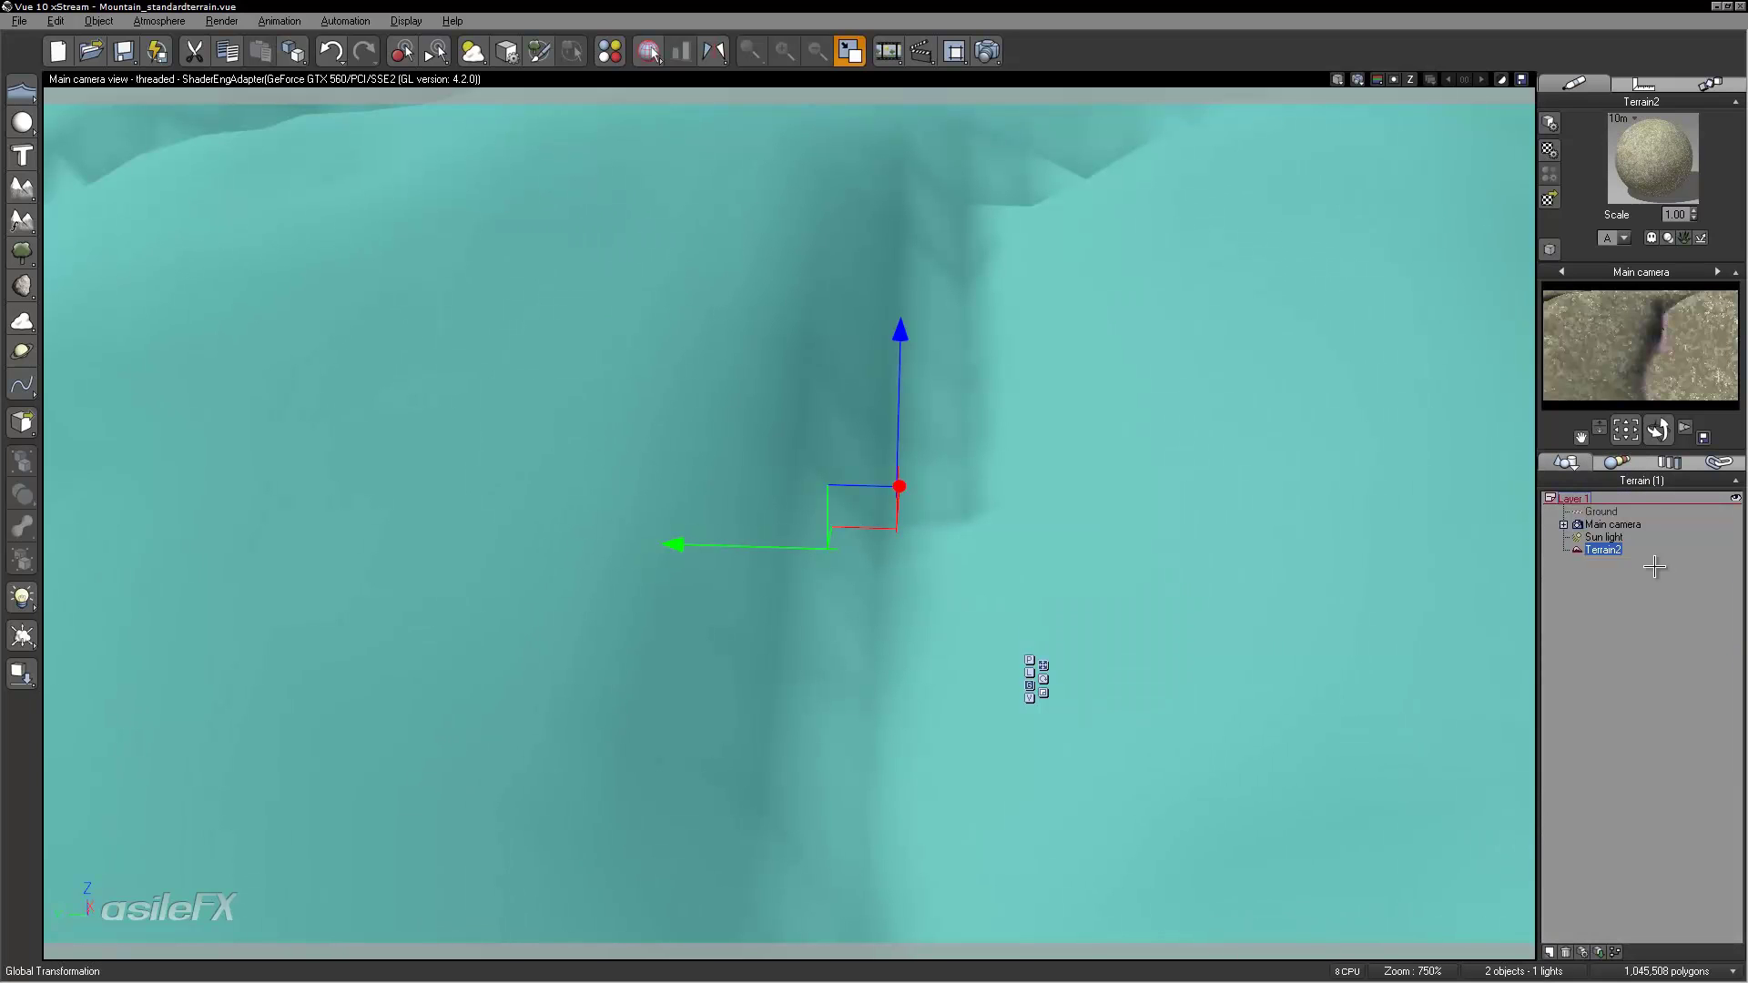
double_click(1652, 172)
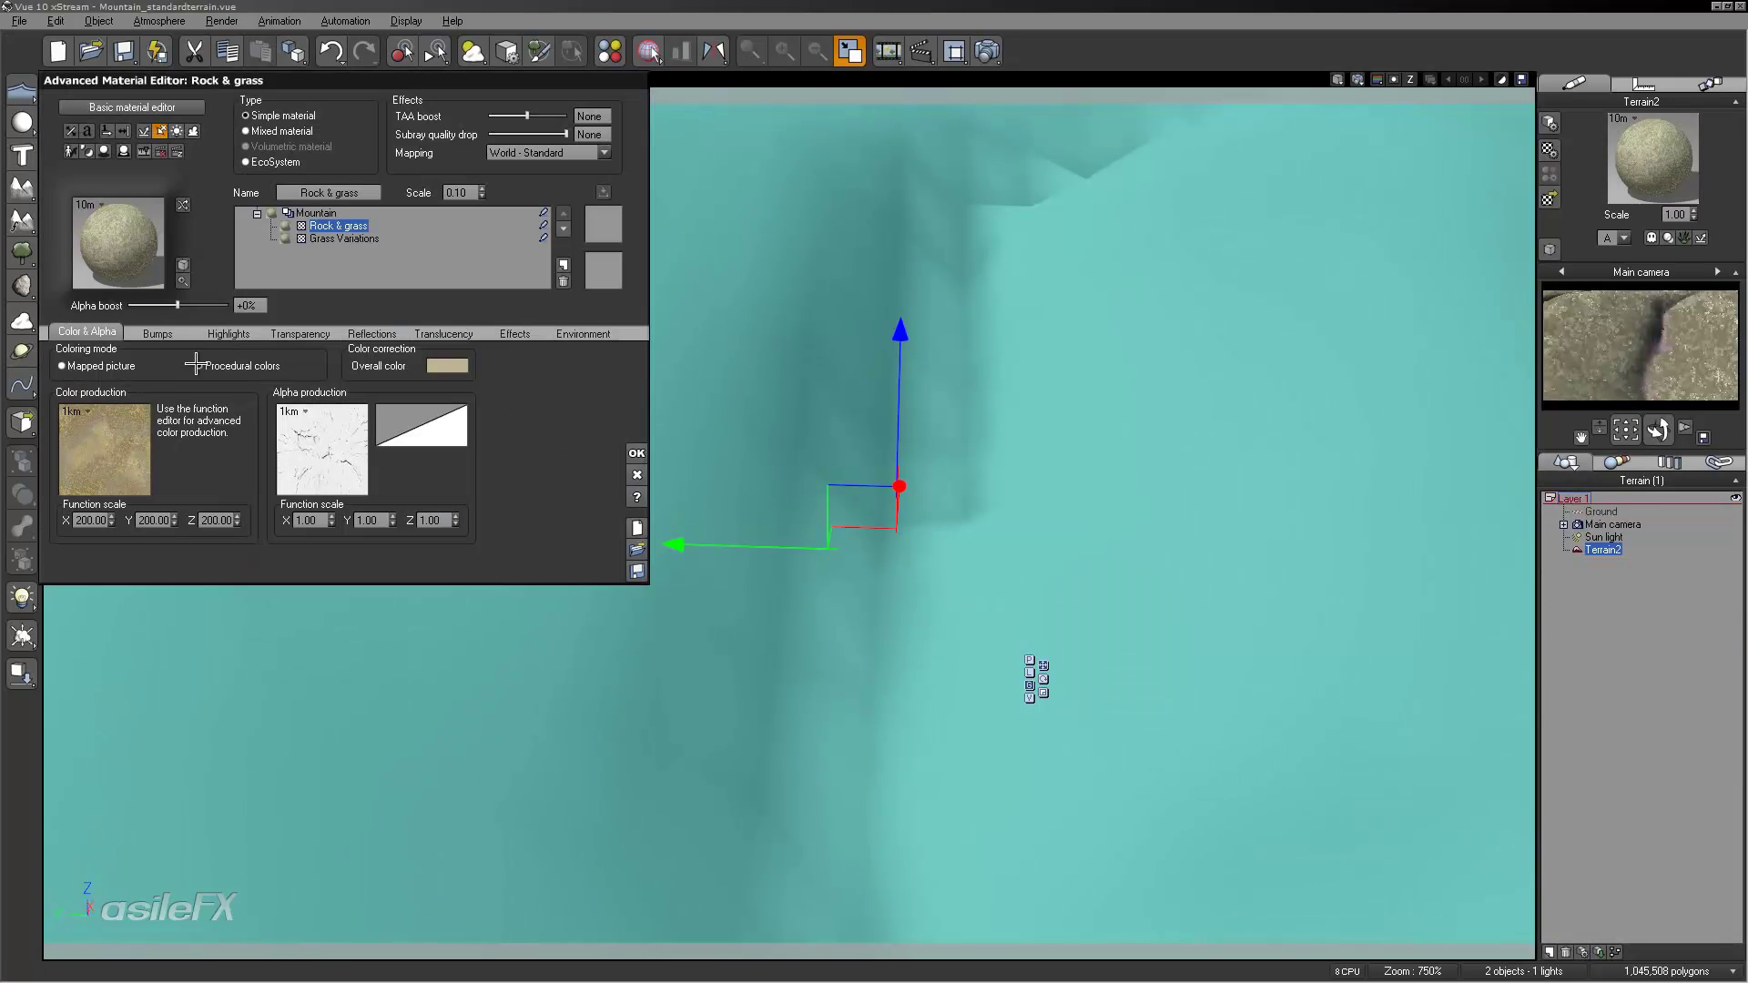
left_click(637, 451)
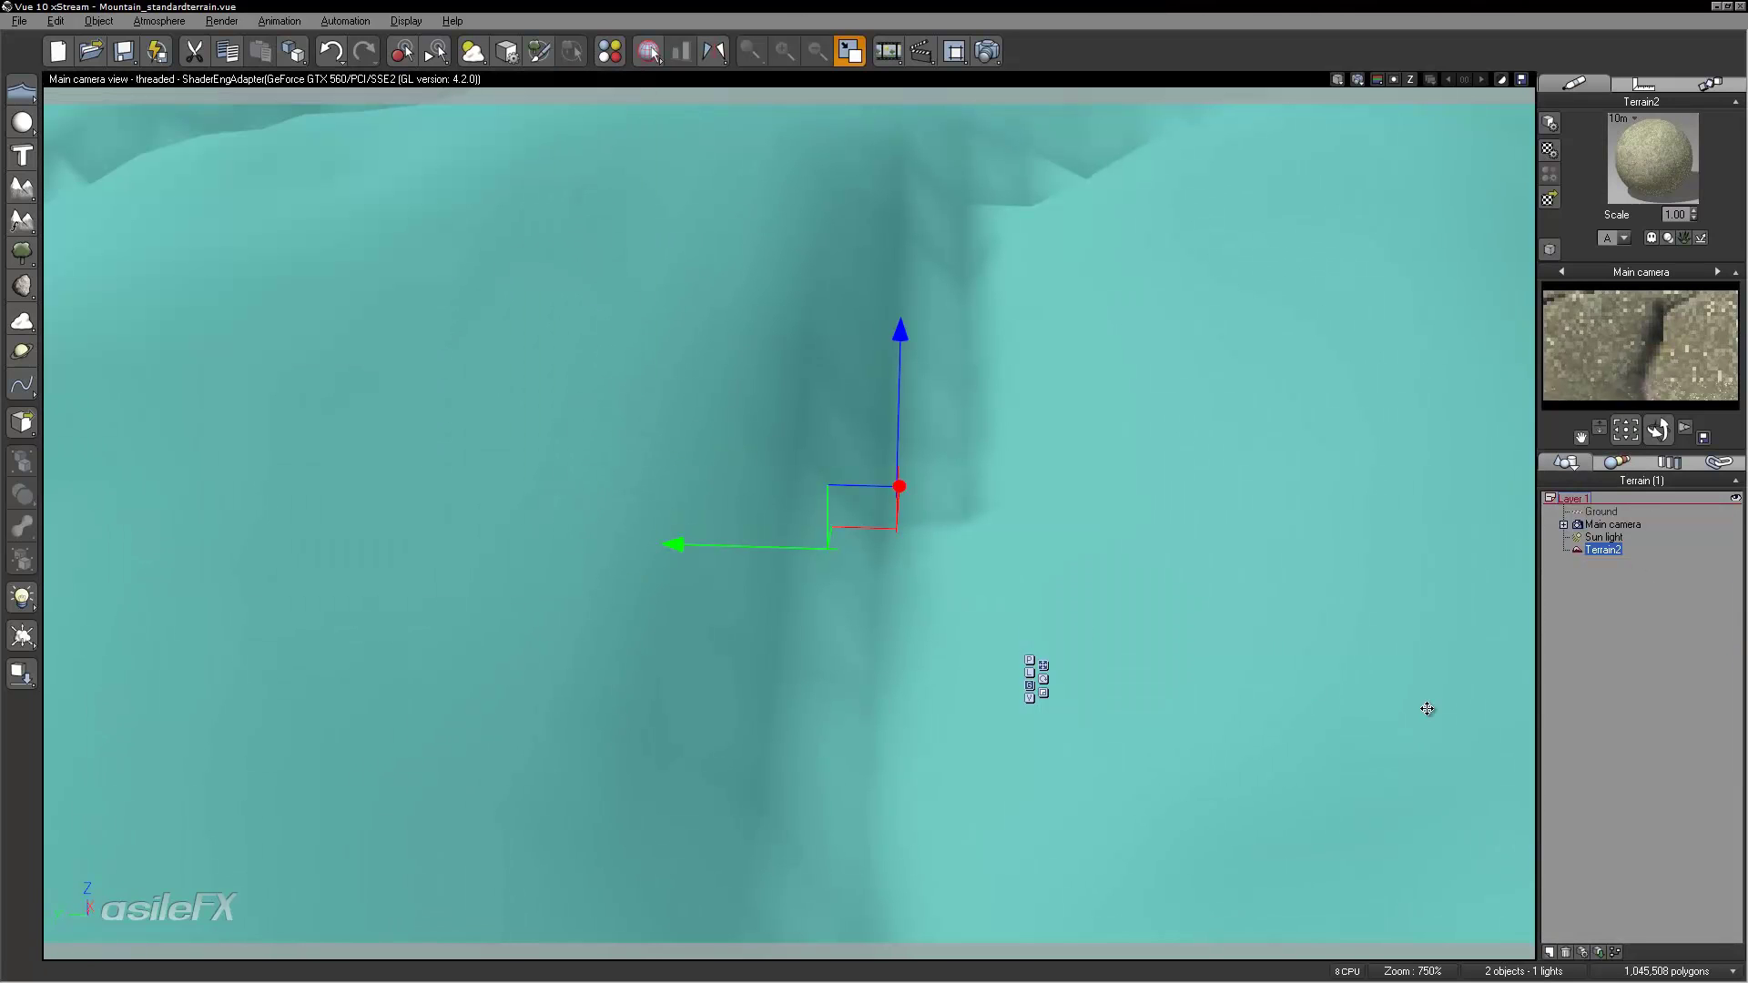
Step: Reopen the terrain for editing, and change the Rock & grass paint material's highlight color to a light brown
double_click(1287, 599)
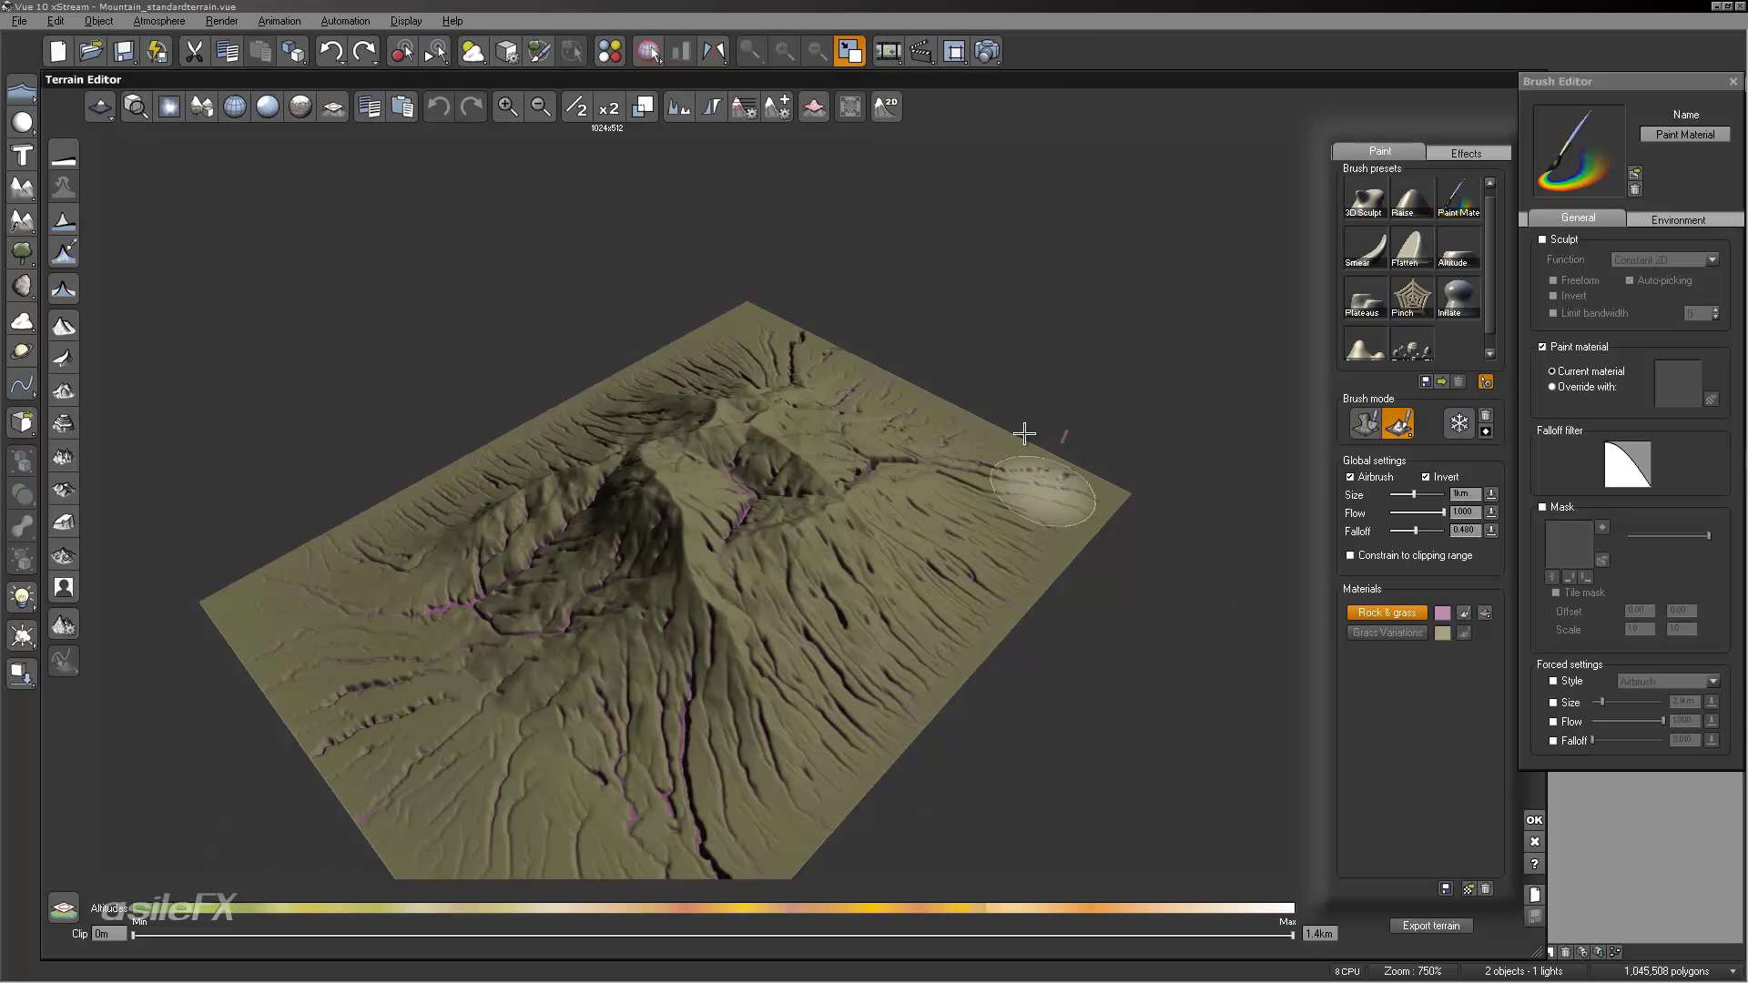
right_click_drag(1025, 434, 1292, 500)
scroll(1185, 699, "up", 5)
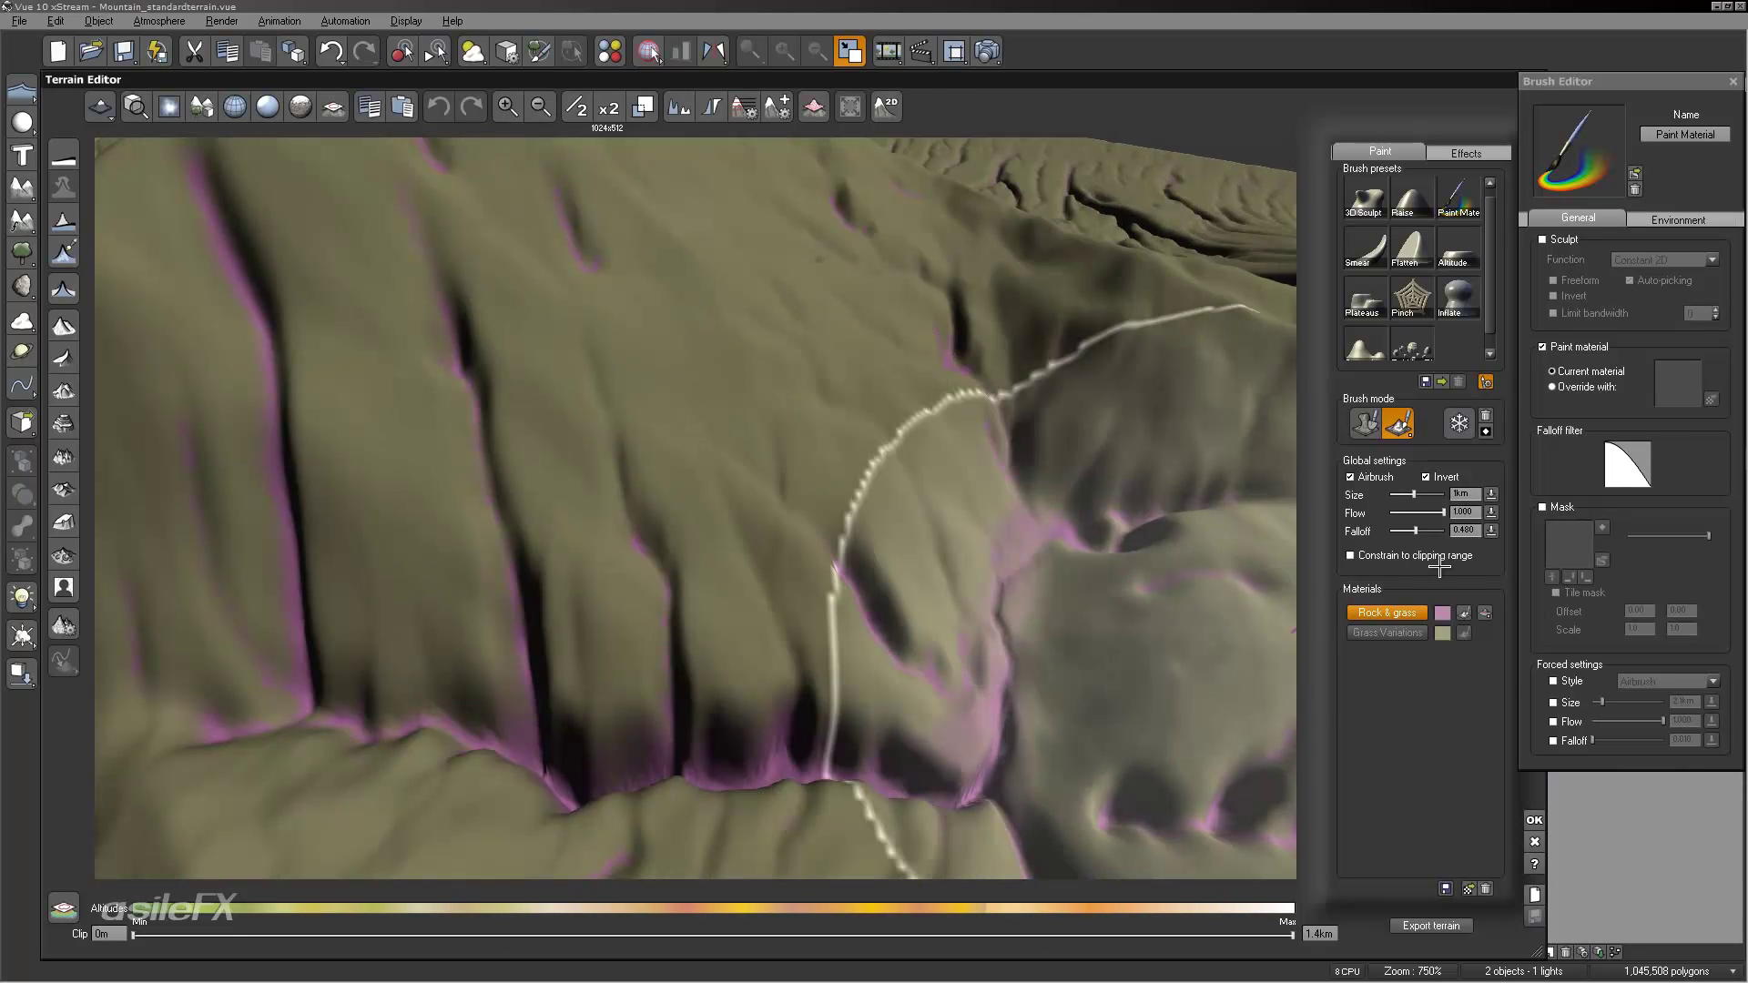
left_click(1448, 610)
left_click(1470, 673)
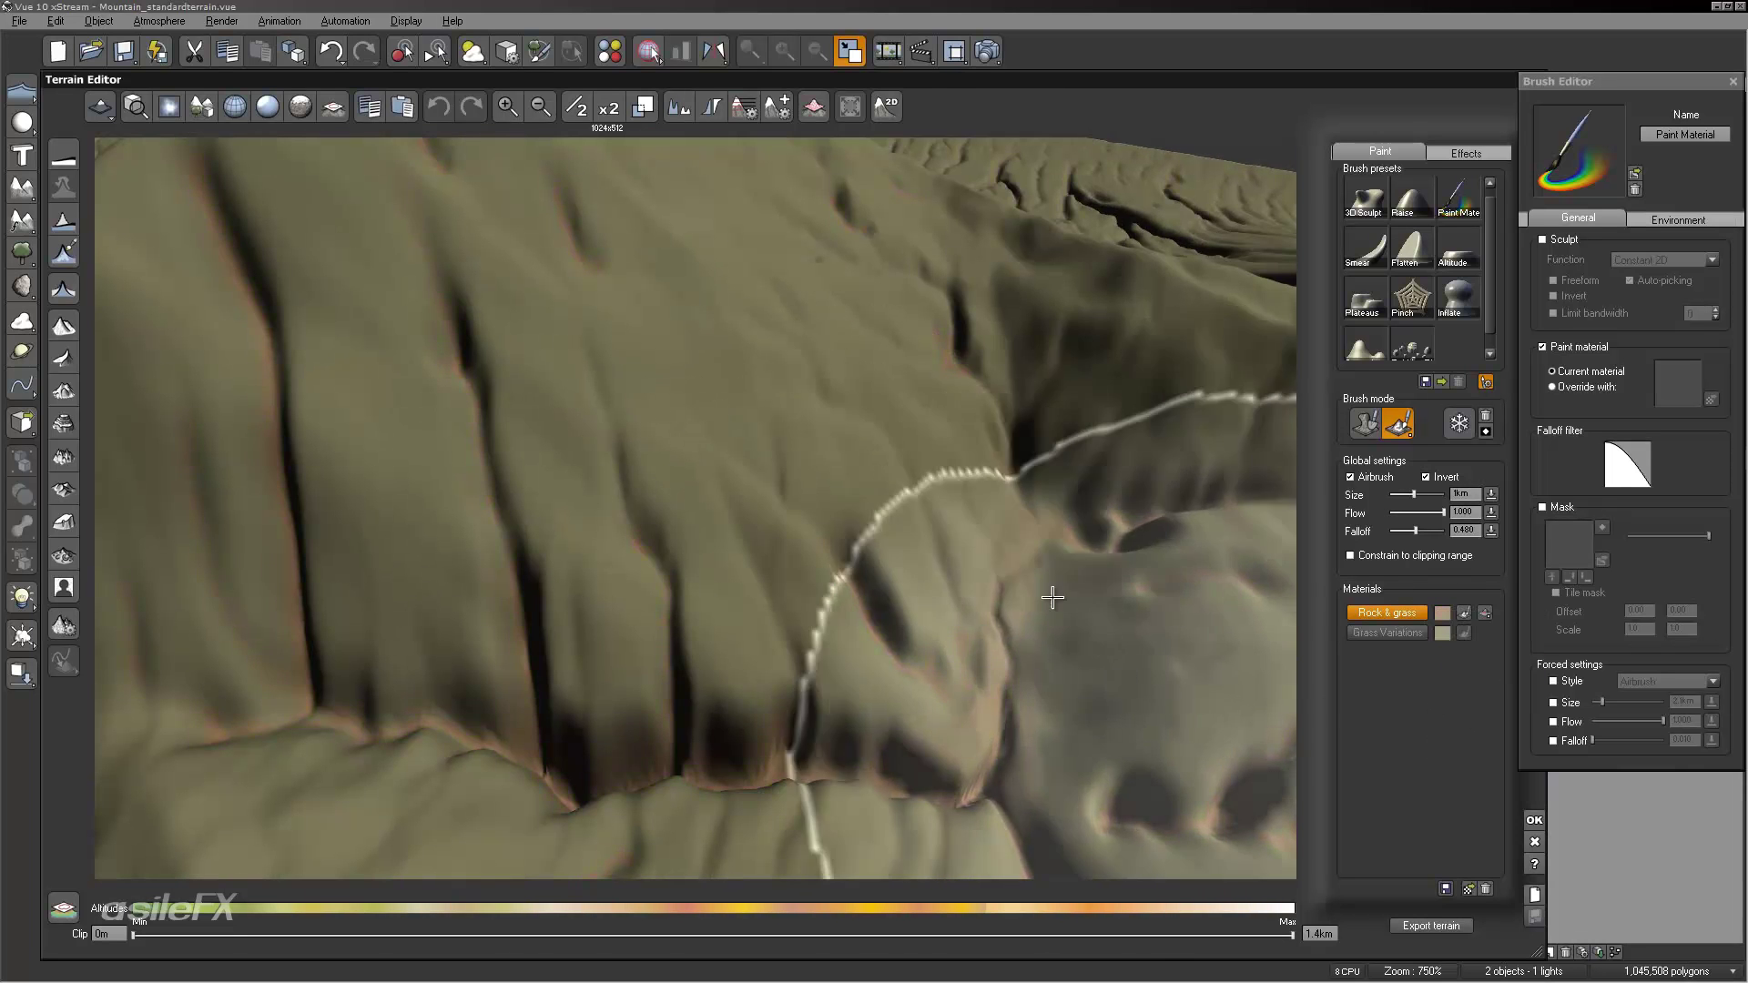
Step: Show the erosion effects, and examine the peak and its gullies from several angles
mouse_move(957, 511)
right_mouse_down()
mouse_move(898, 473)
mouse_move(1036, 504)
right_mouse_up()
scroll(1035, 504, "down", 3)
right_click_drag(916, 529, 1067, 434)
left_click(1463, 152)
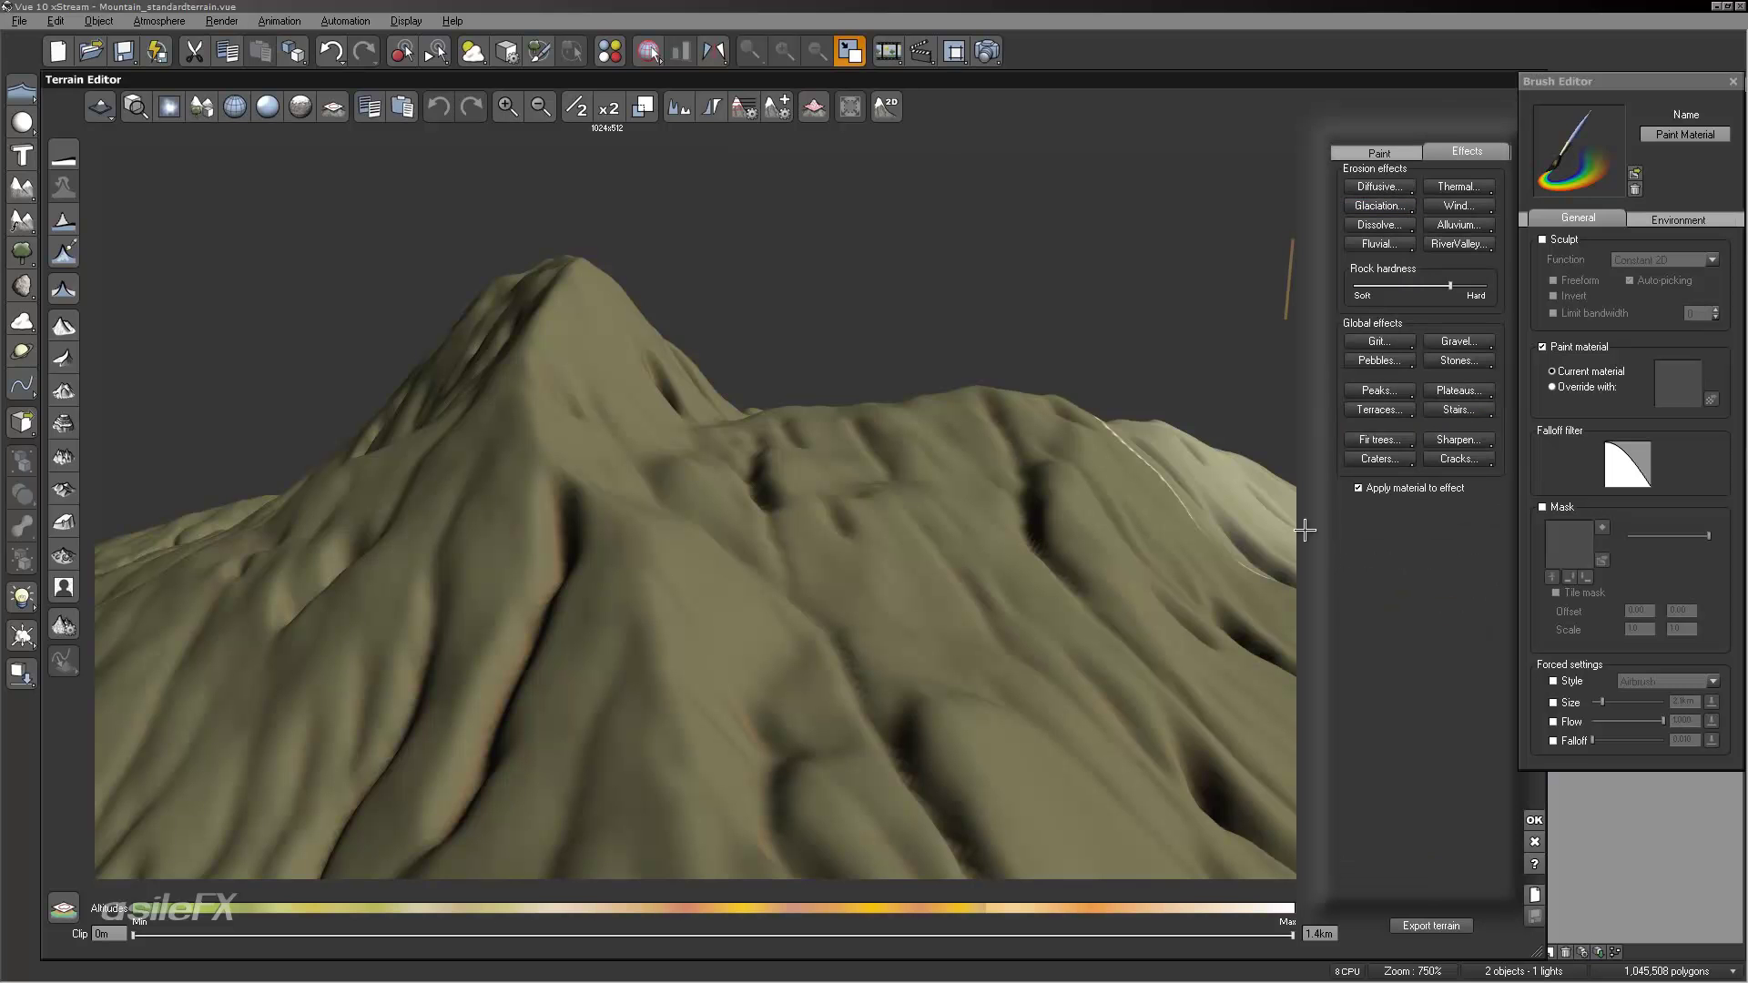
right_click_drag(1184, 546, 793, 723)
key("ctrl+z")
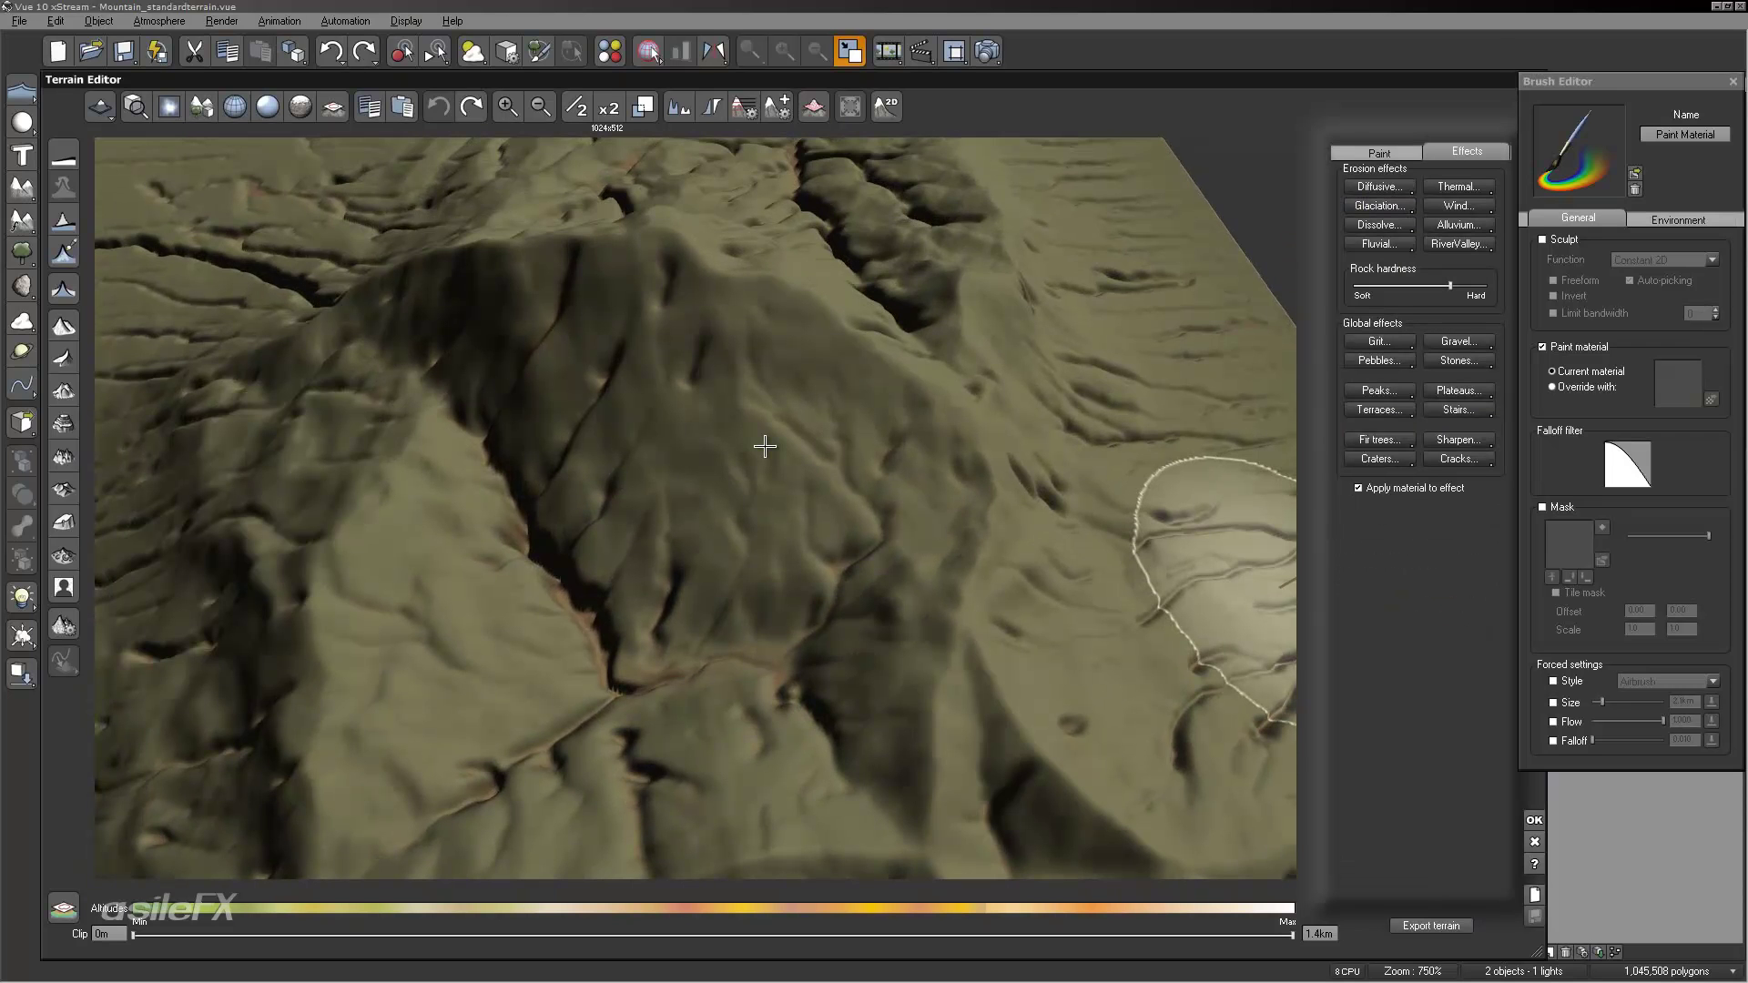
Step: Apply the Stones effect to the mountain terrain
left_click(1460, 360)
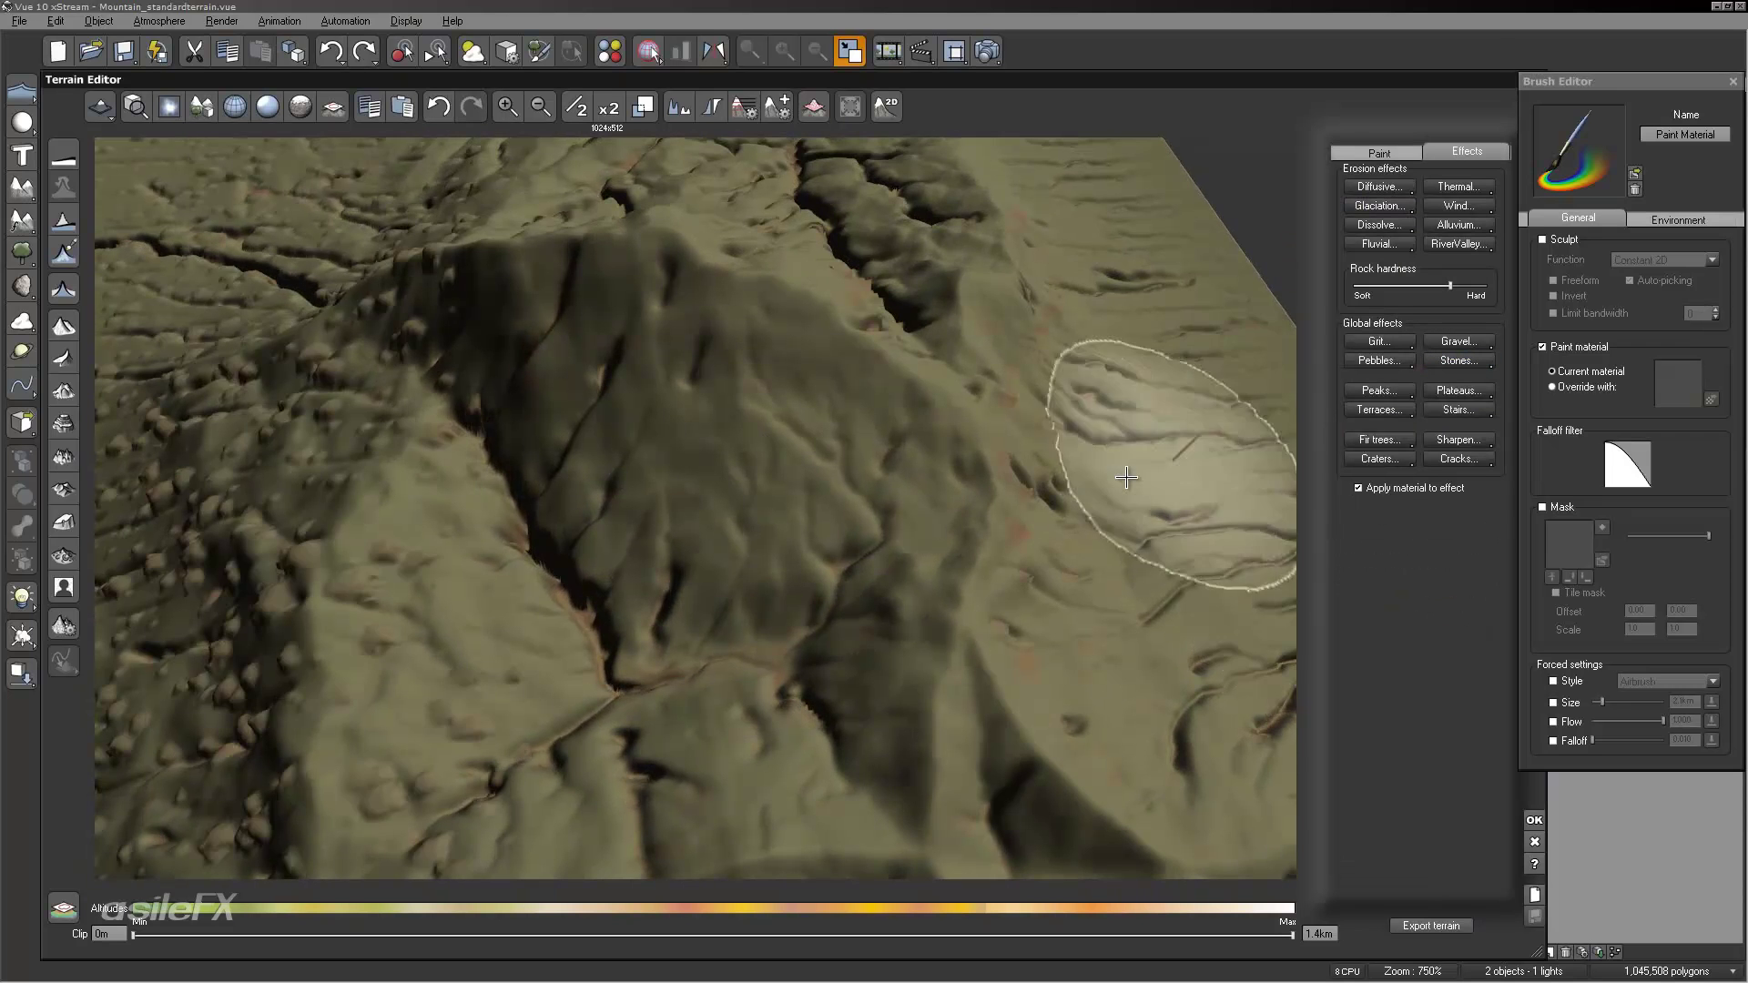
scroll(1035, 503, "up", 3)
right_click_drag(1034, 502, 1124, 523)
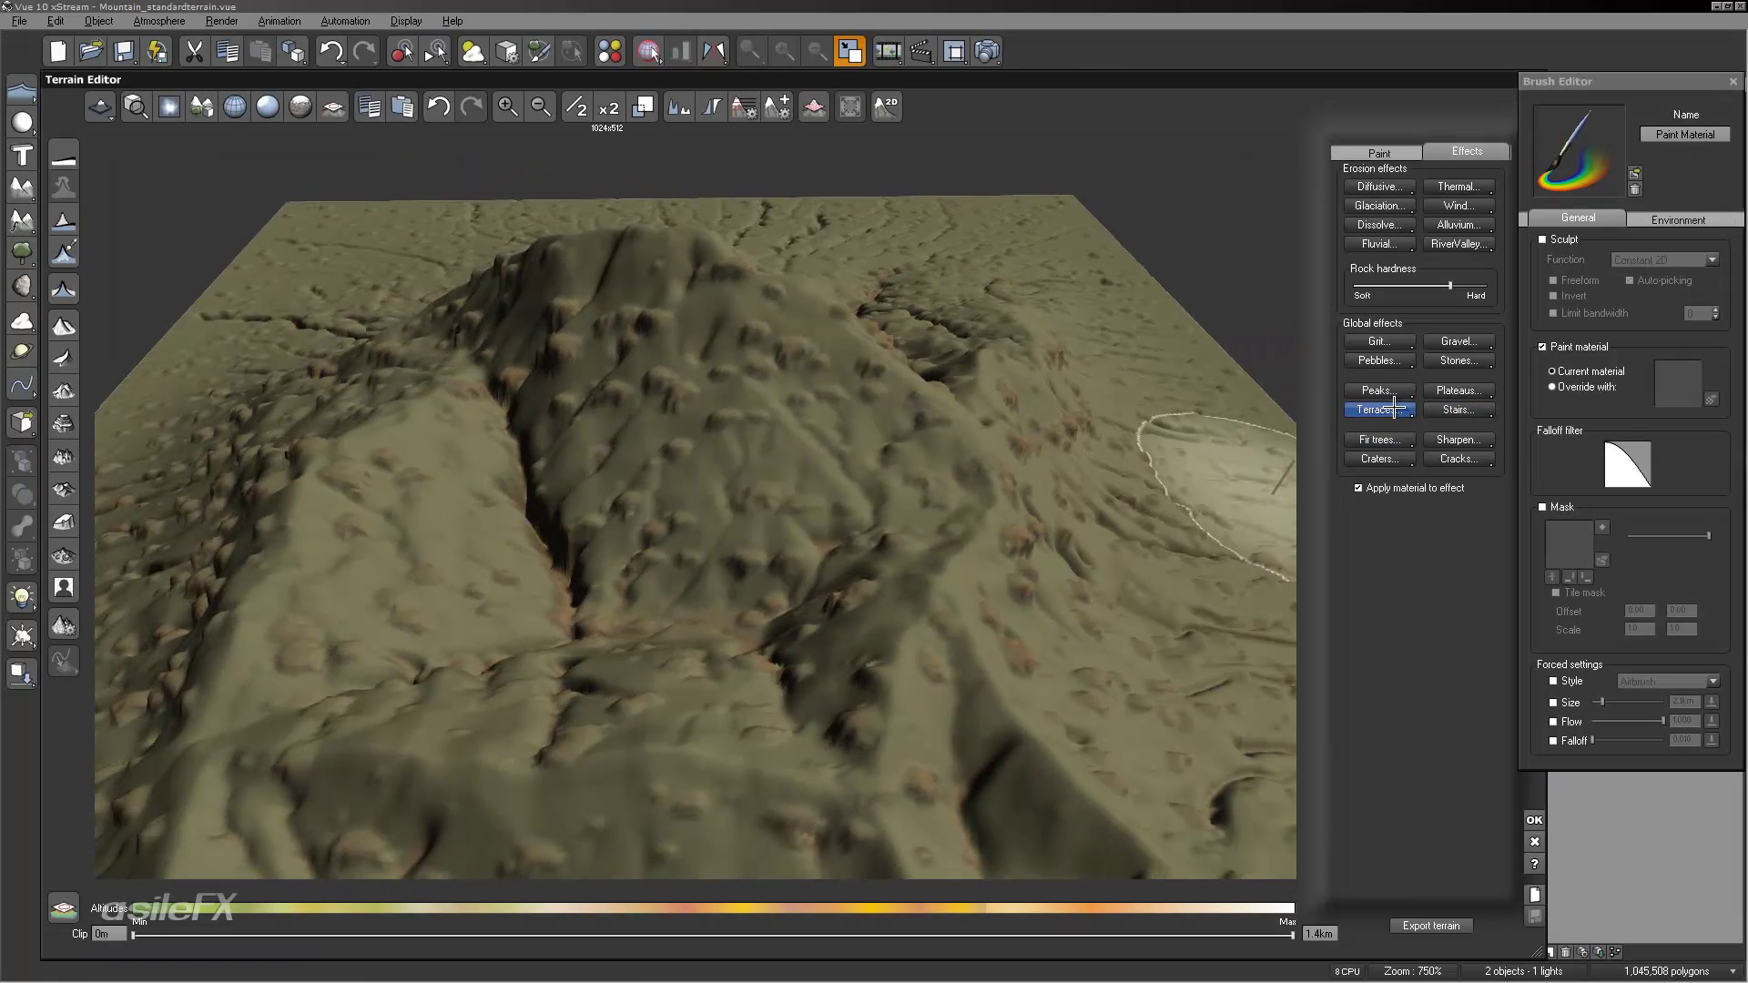
Step: Try the Terraces and Sharpen effects on the stone-covered terrain, undoing each one
right_click_drag(860, 633, 602, 180)
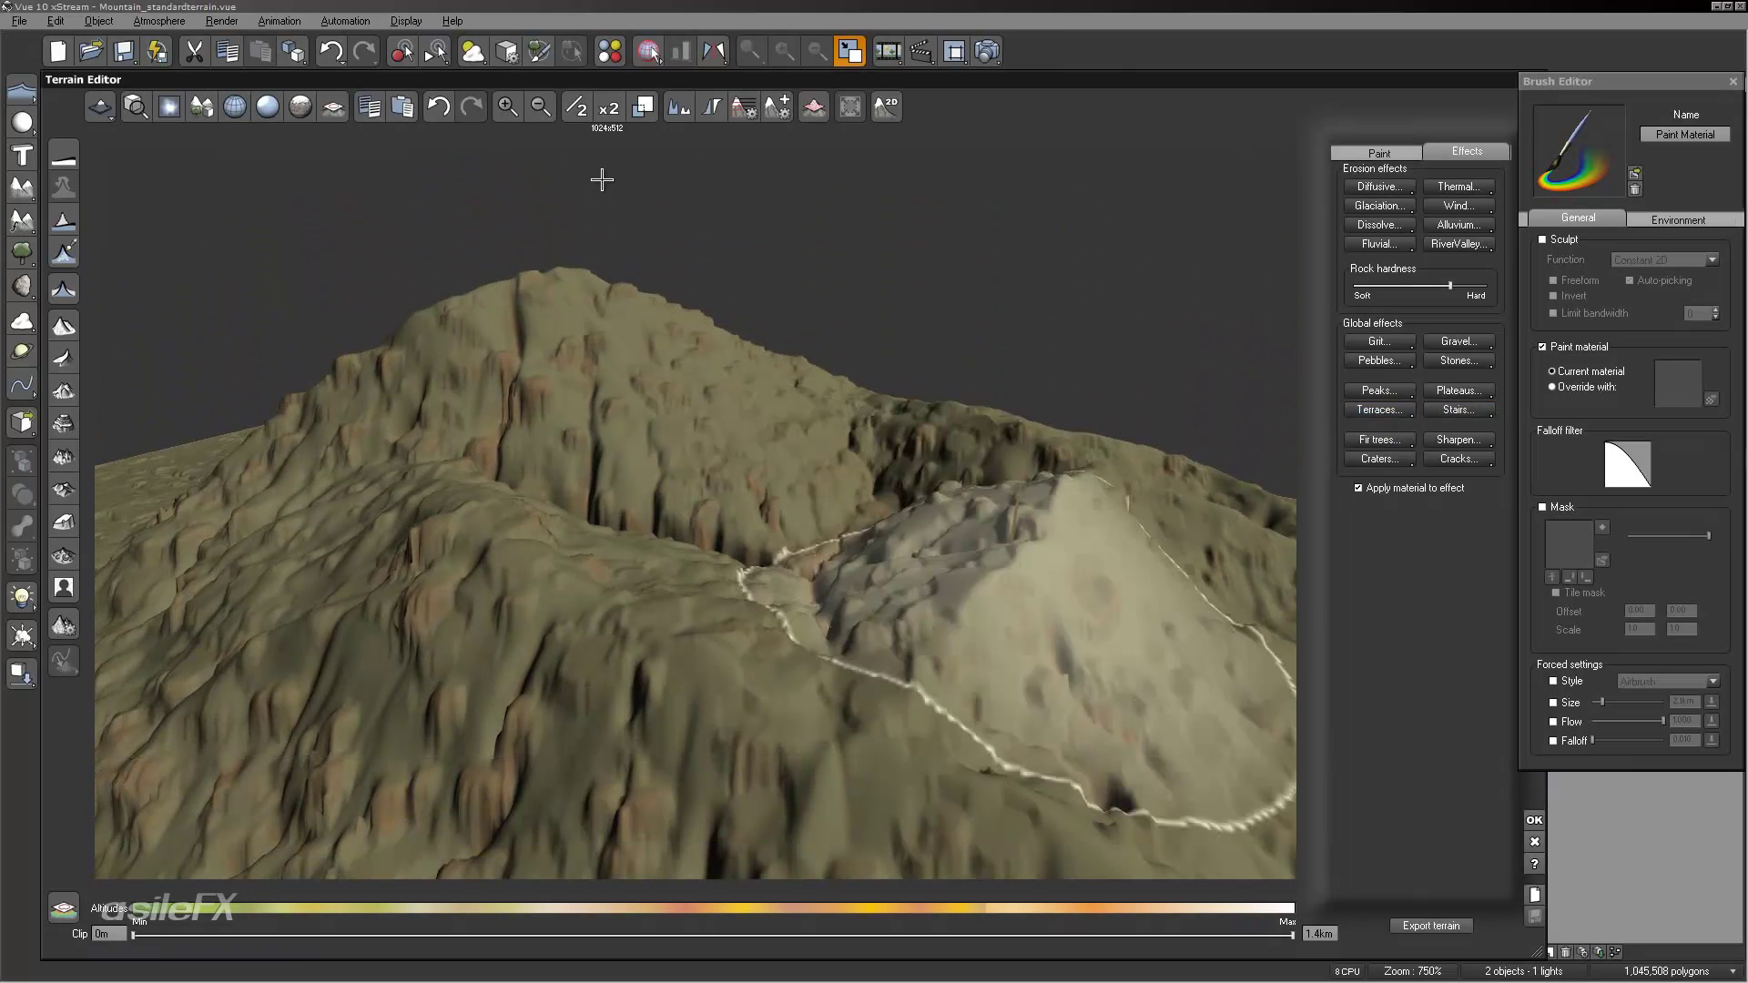
left_click(446, 105)
right_click_drag(1065, 433, 793, 428)
left_click(1459, 440)
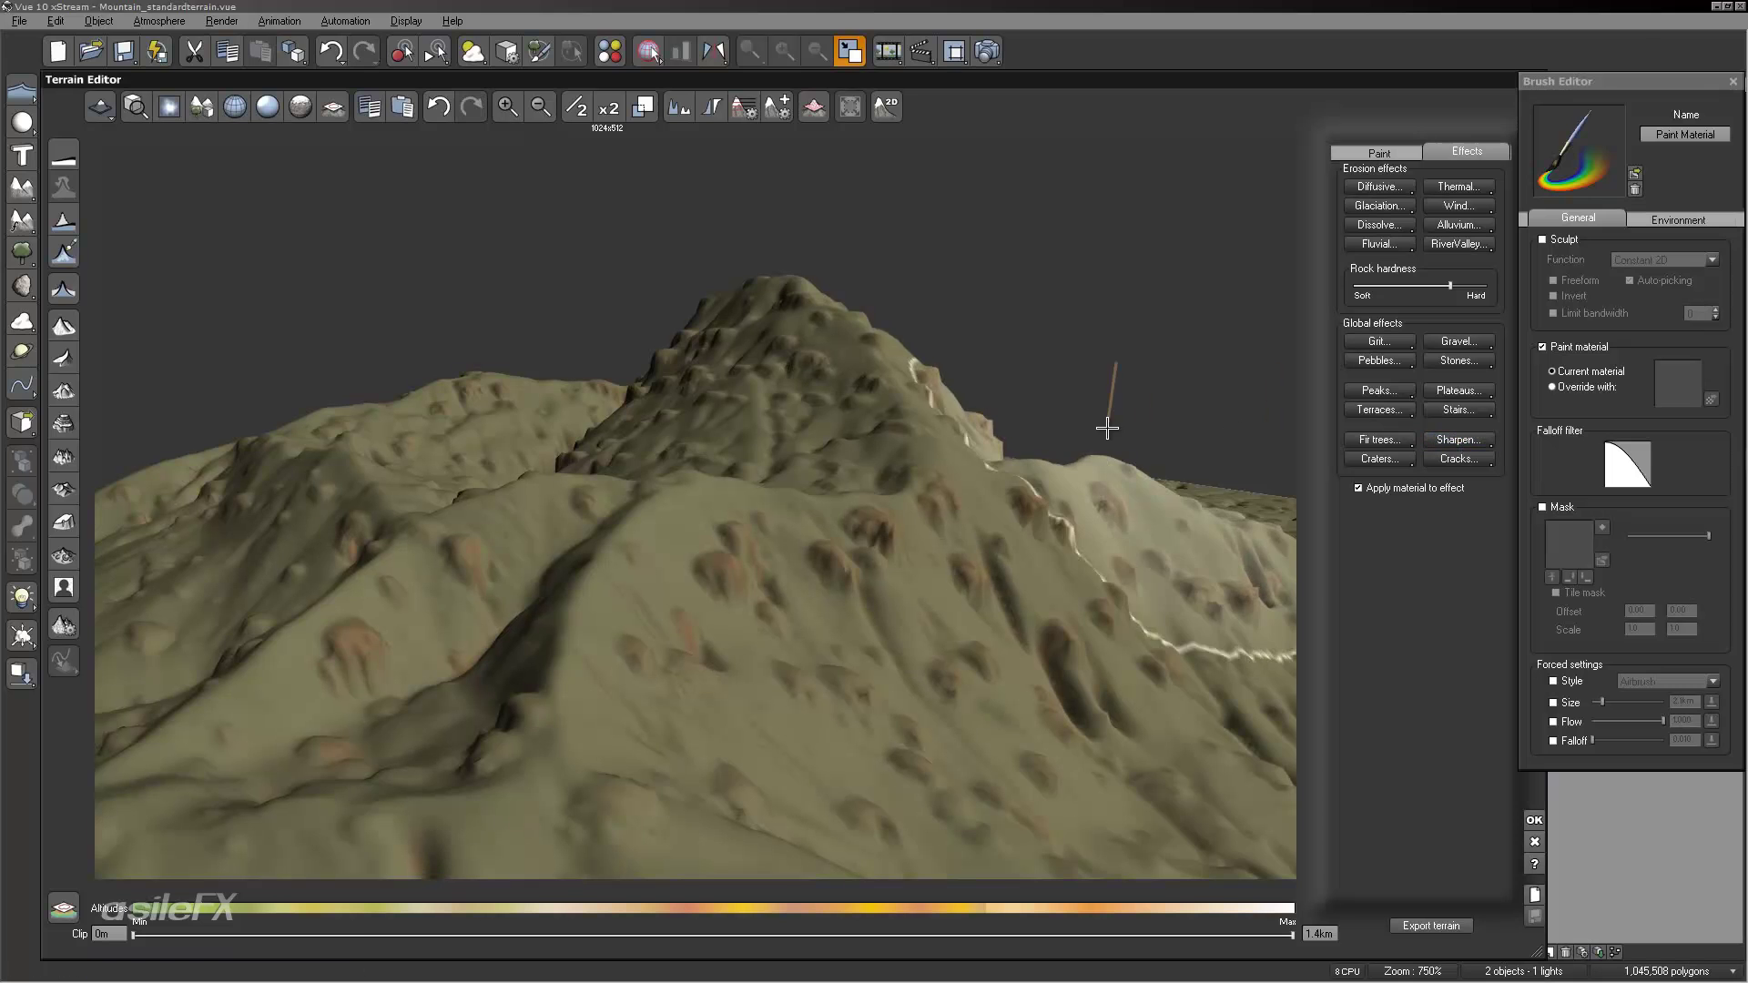
right_click_drag(1117, 378, 832, 472)
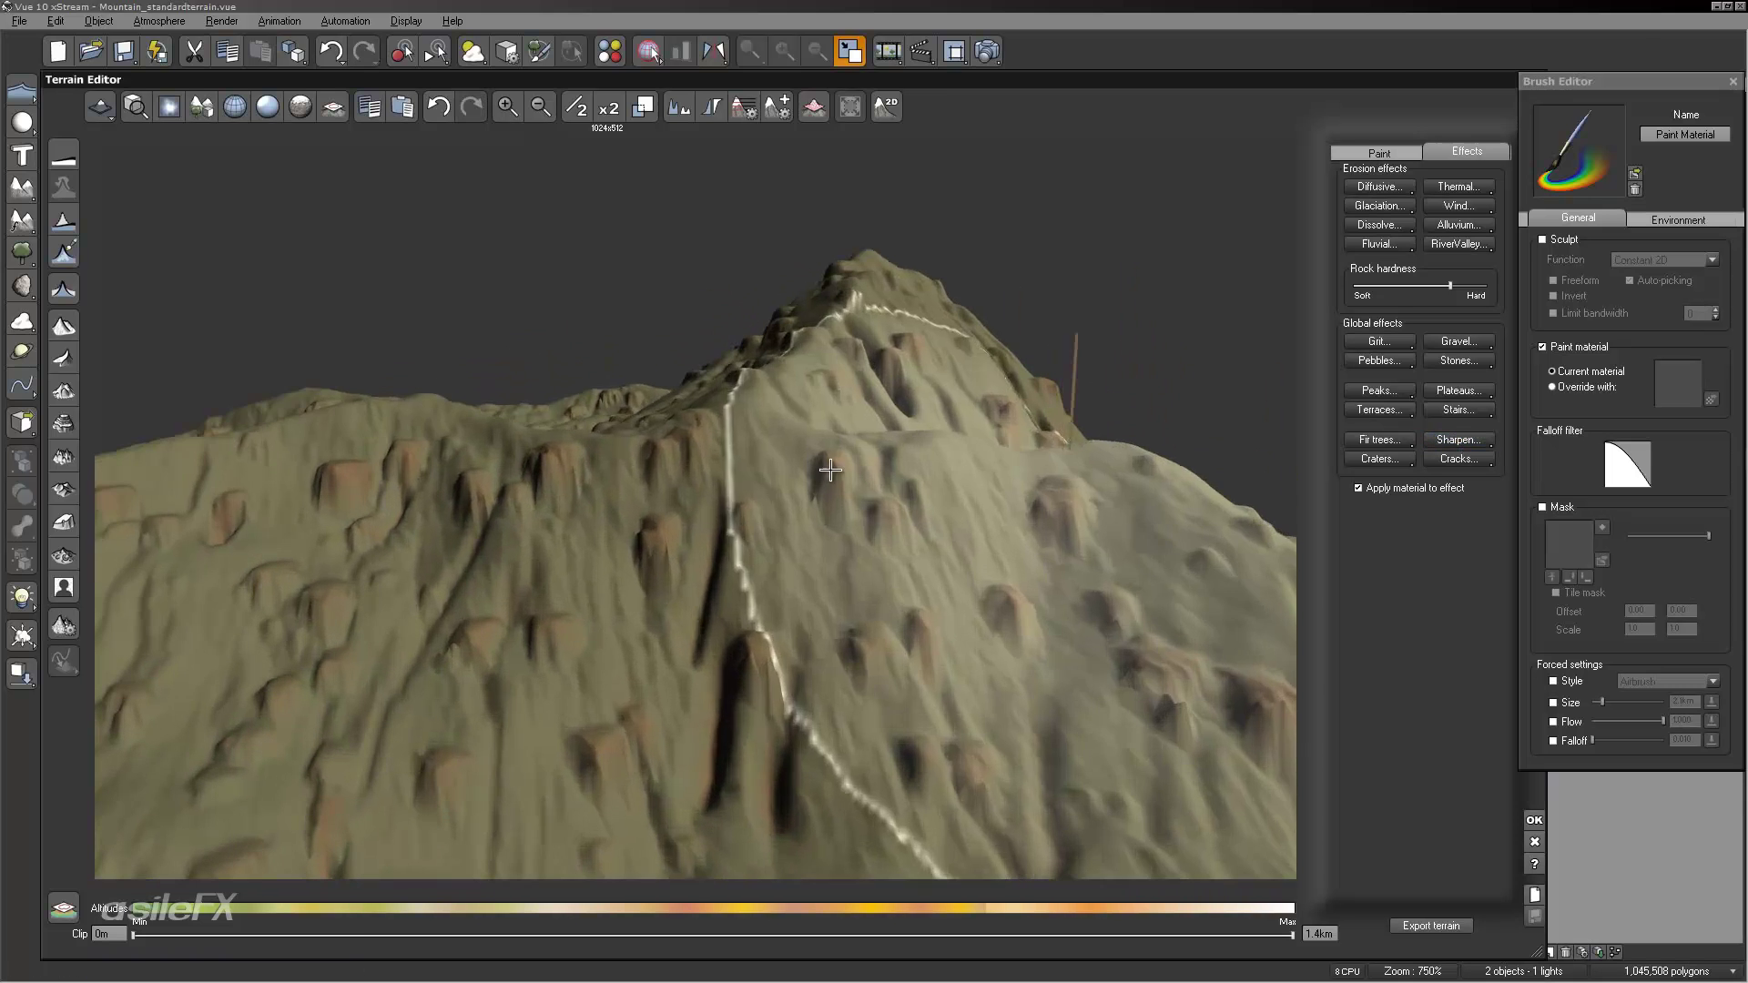
left_click(449, 110)
Step: Lower the rock hardness toward Soft, and turn off applying material to the effects
mouse_move(785, 300)
right_mouse_down()
mouse_move(976, 429)
mouse_move(1066, 402)
mouse_move(1014, 532)
mouse_move(638, 314)
right_mouse_up()
scroll(913, 476, "down", 1)
right_click_drag(937, 478, 959, 470)
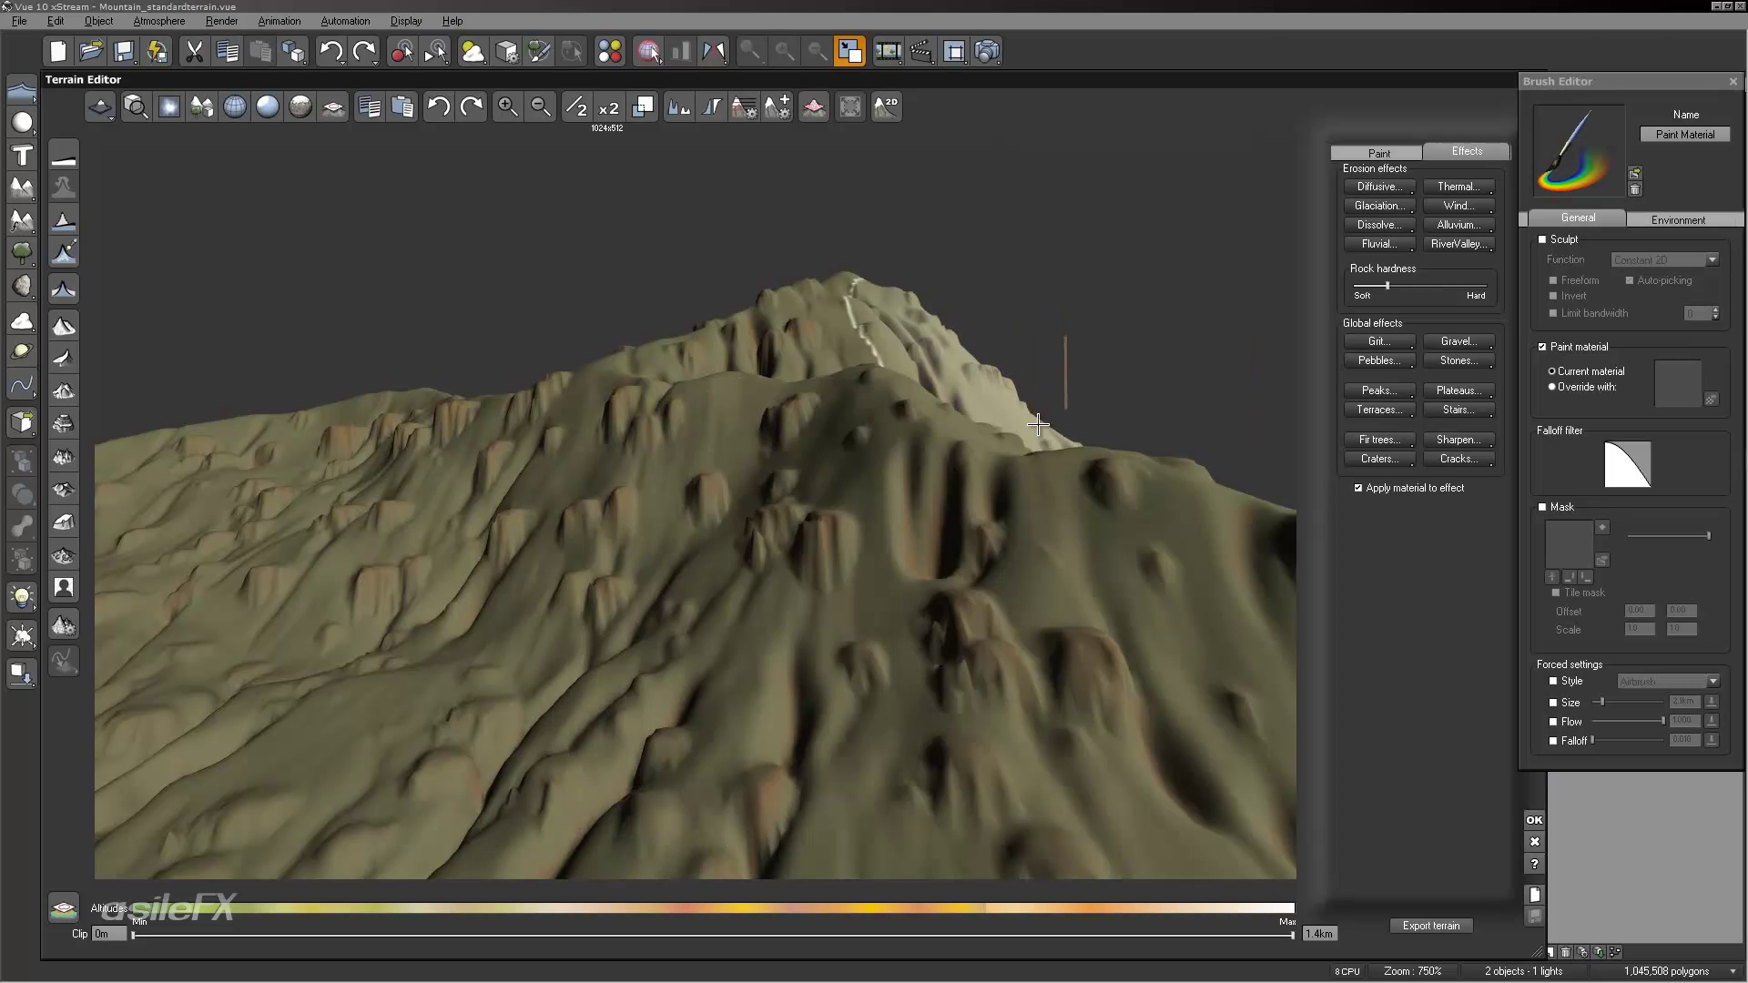
mouse_move(1030, 516)
right_mouse_down()
mouse_move(995, 601)
mouse_move(801, 701)
right_mouse_up()
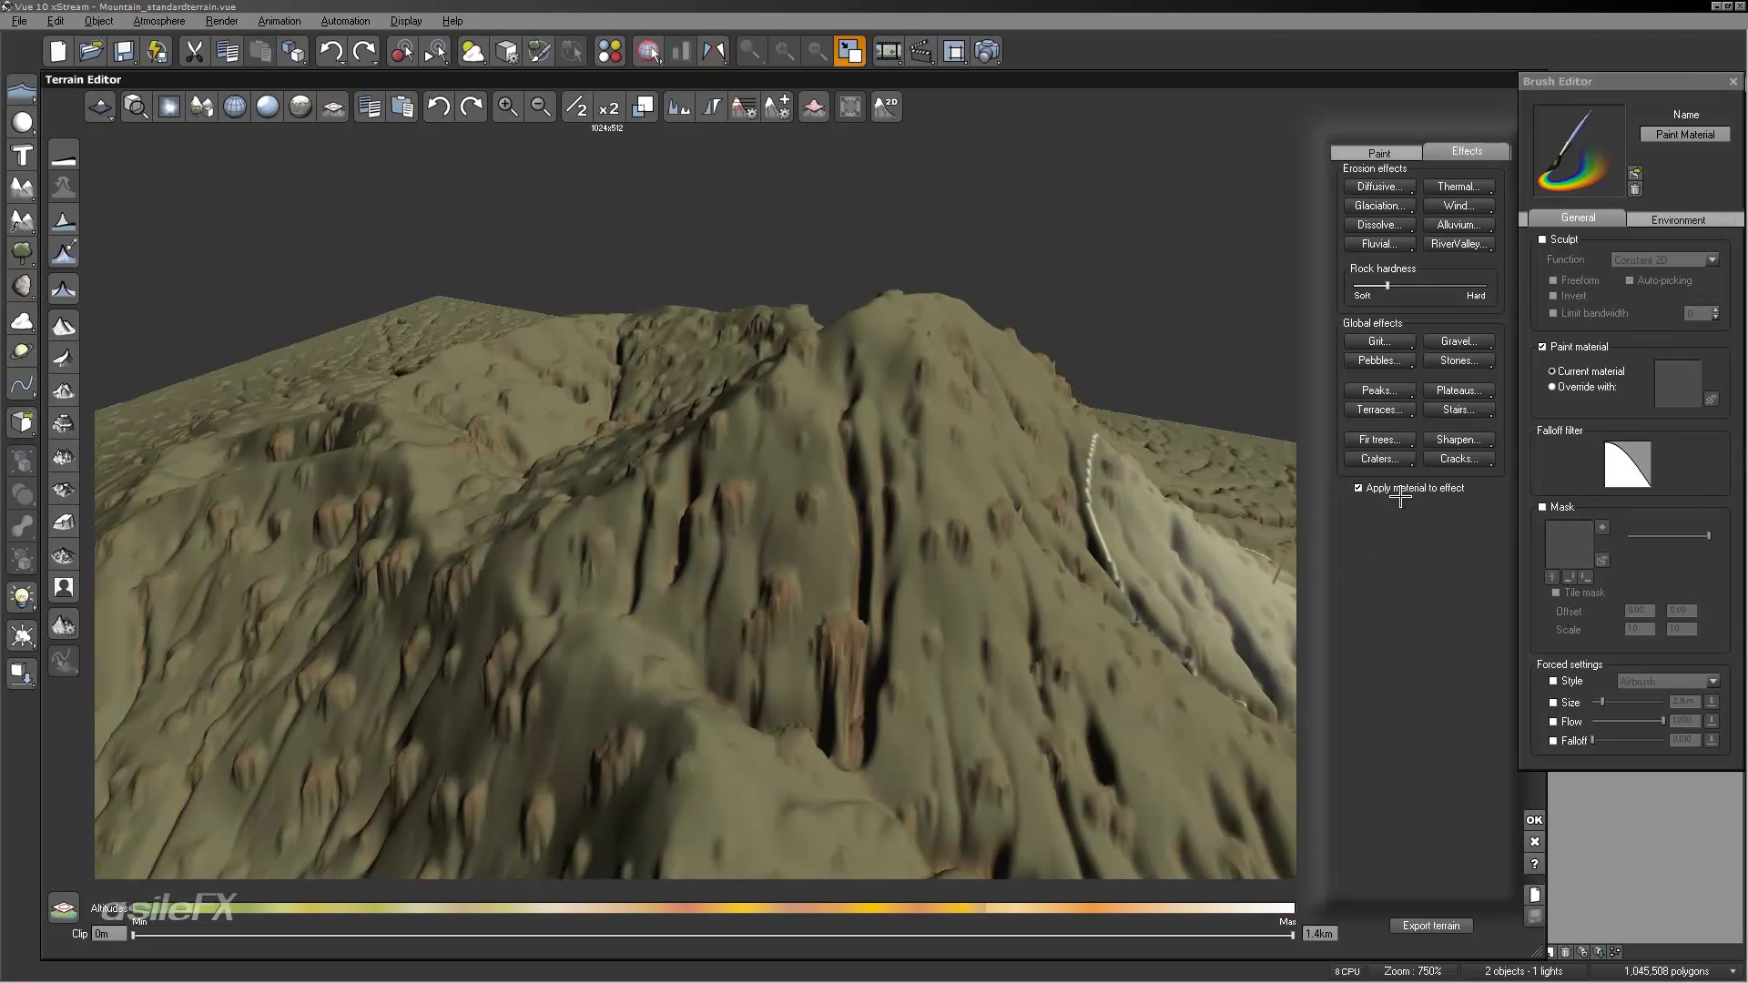
right_click_drag(828, 510, 851, 601)
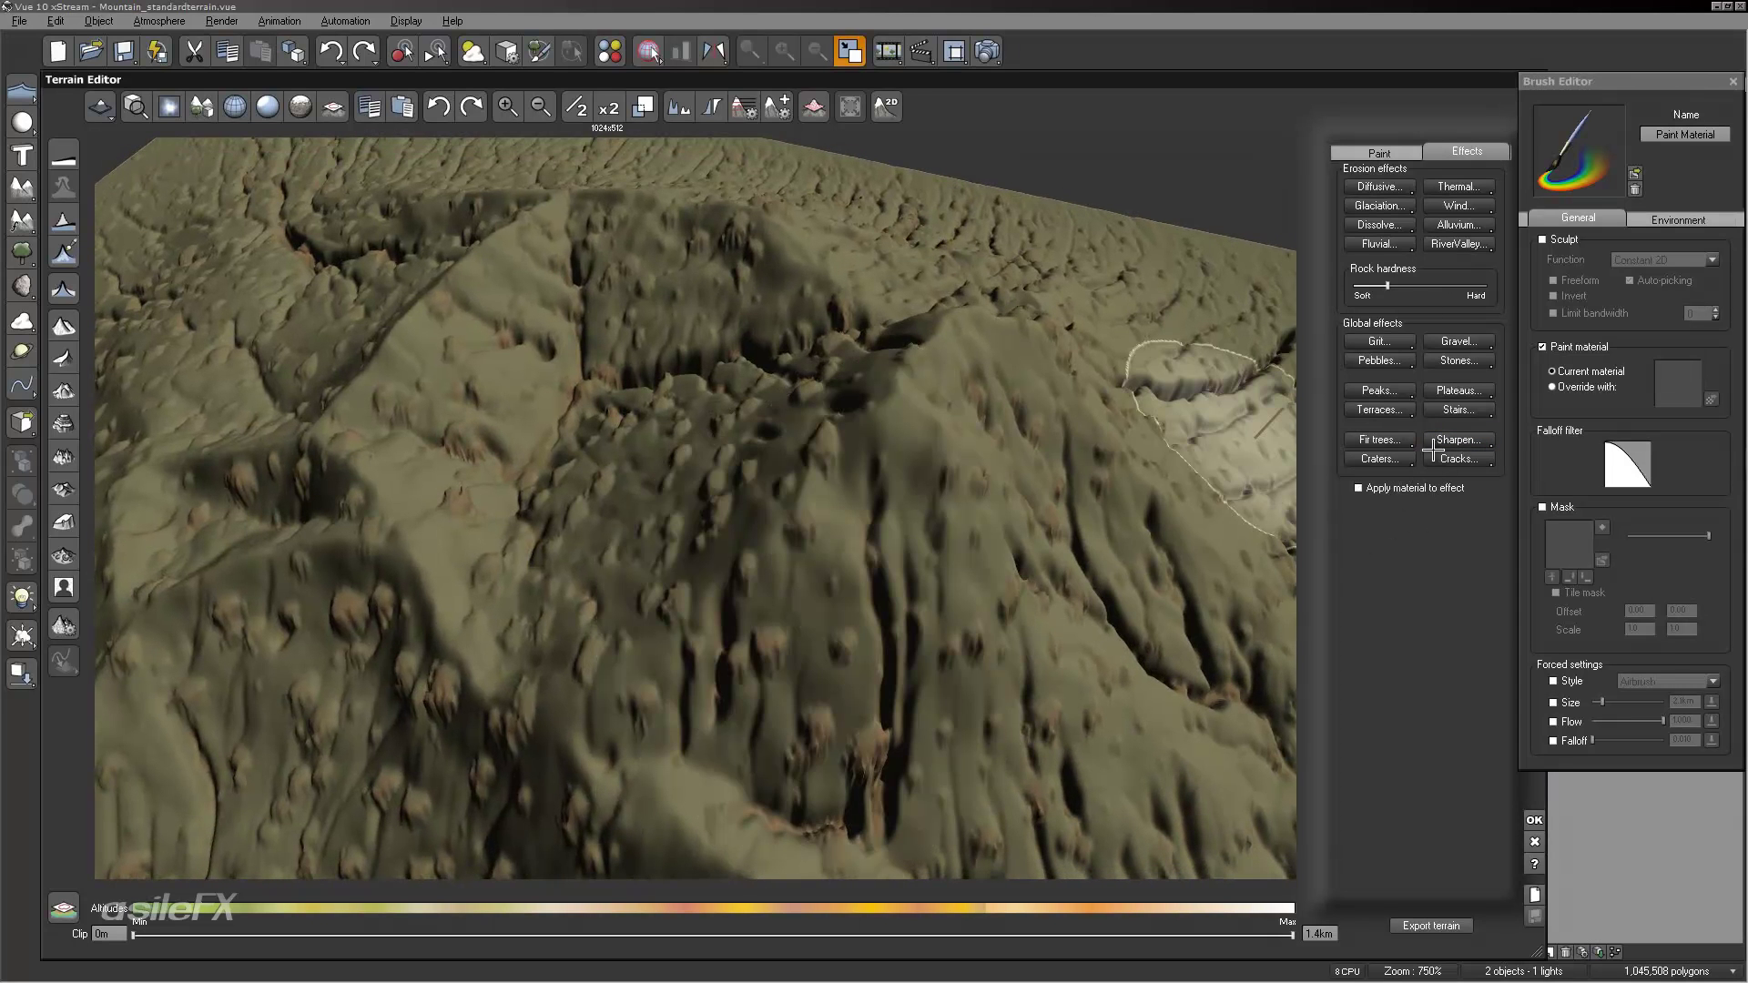
Step: Return to the paint settings, and examine the fine surface lines across the mountain's slopes and gullies from several angles
left_click(1403, 154)
right_click_drag(948, 586, 997, 449)
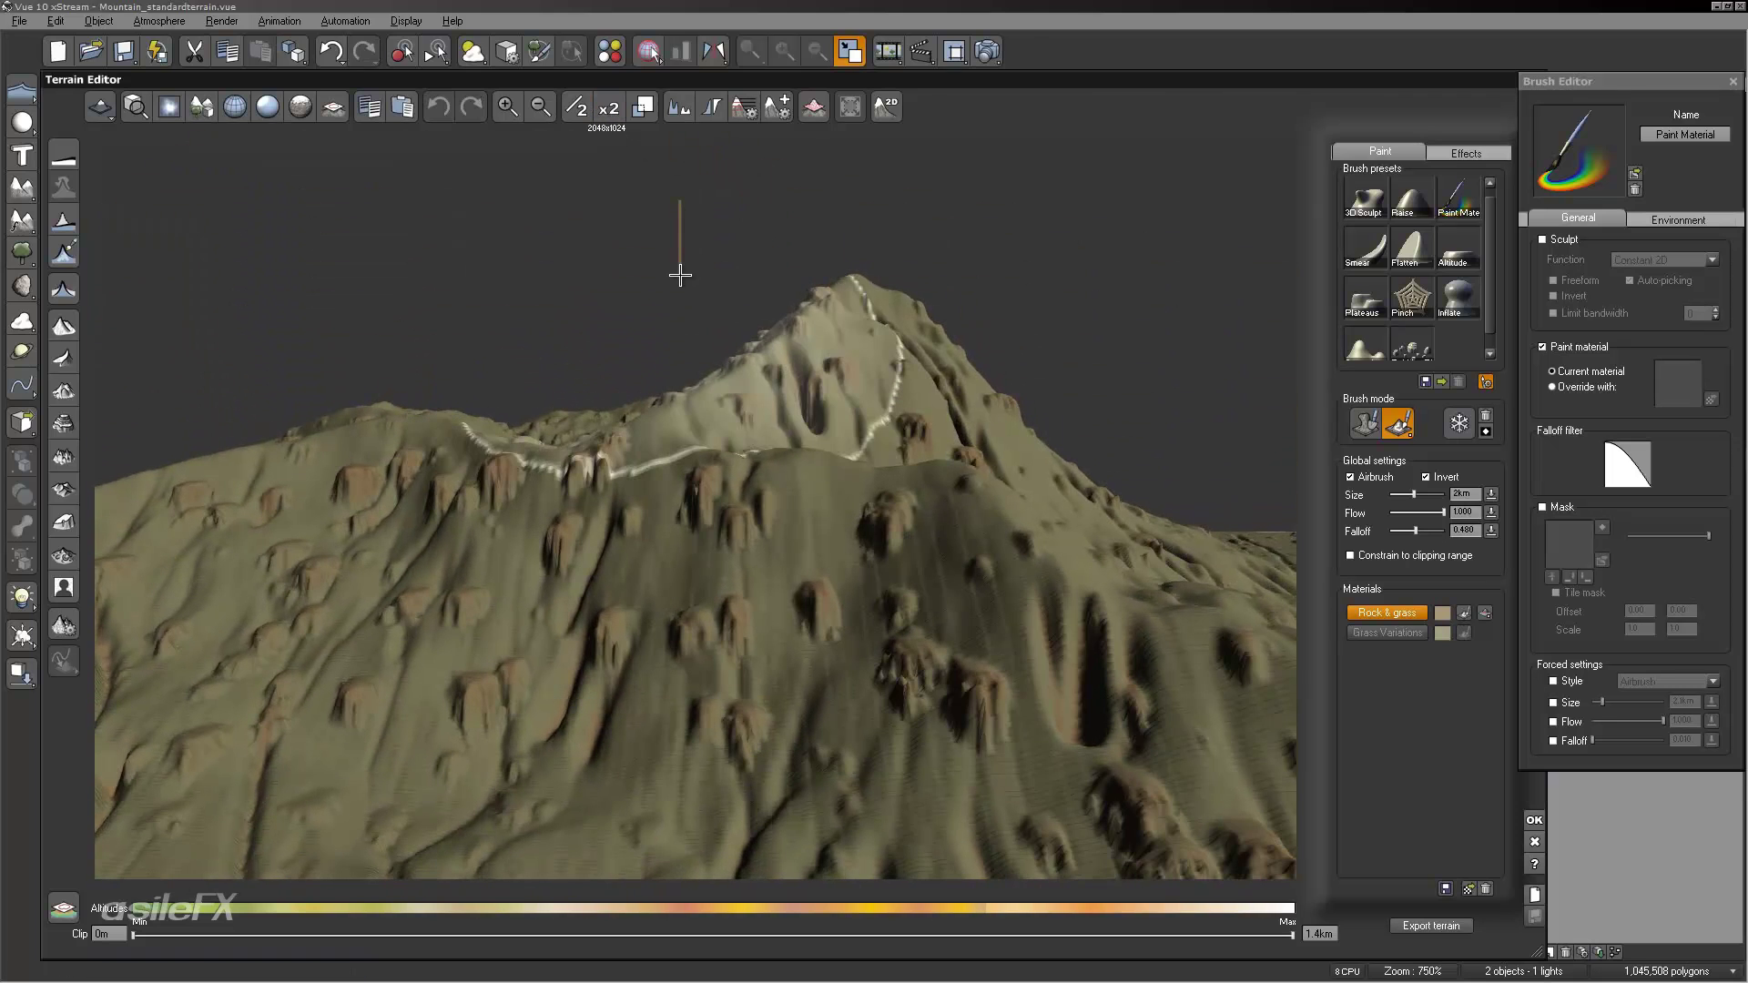
mouse_move(716, 296)
right_mouse_down()
mouse_move(897, 451)
mouse_move(810, 393)
right_mouse_up()
scroll(901, 465, "up", 2)
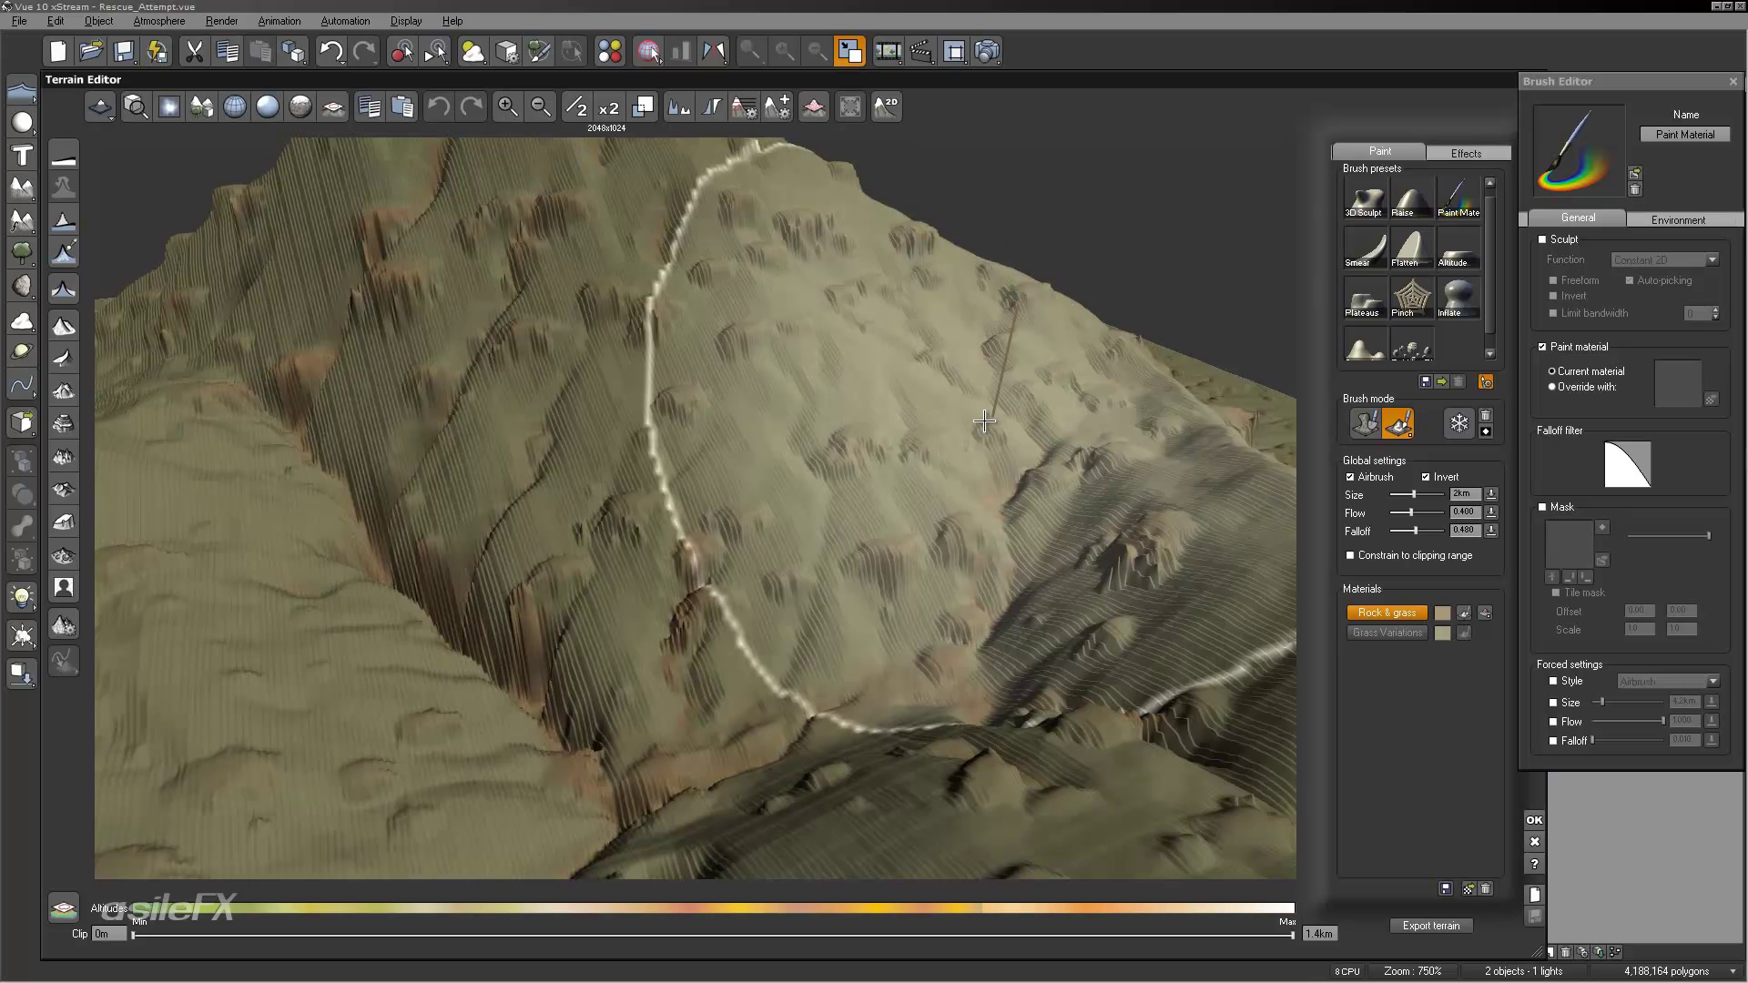
right_click_drag(920, 398, 1061, 504)
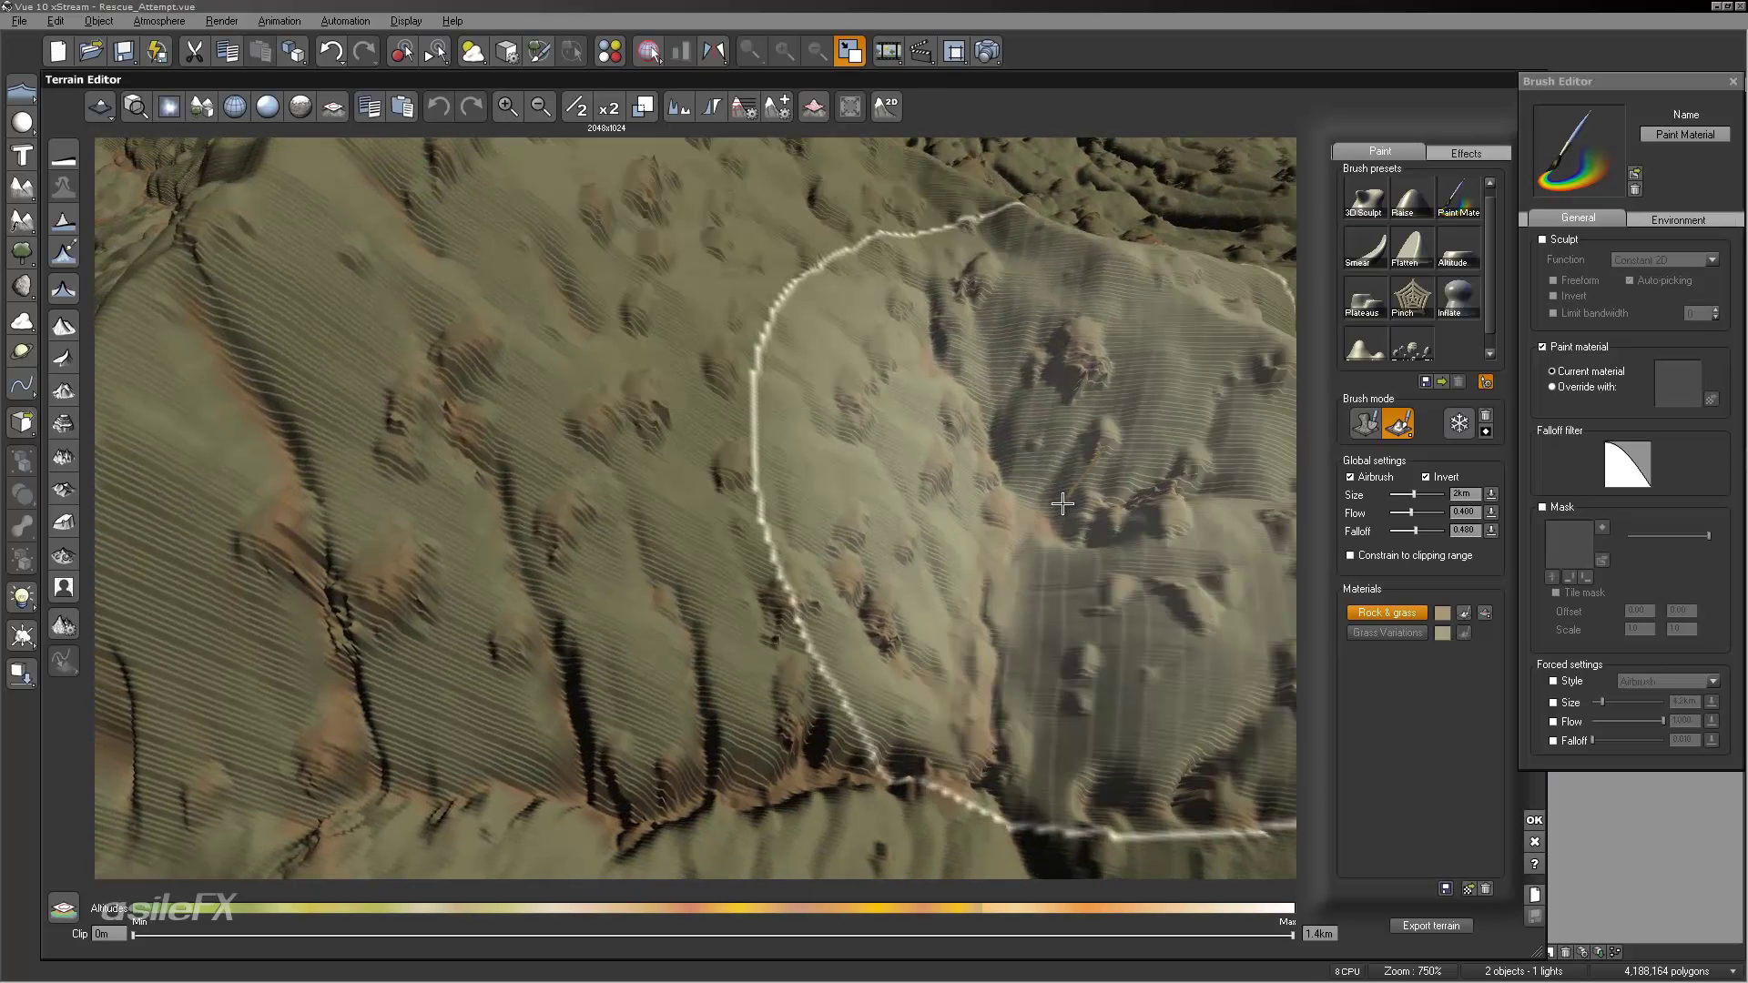
mouse_move(874, 478)
right_mouse_down()
mouse_move(1098, 446)
mouse_move(999, 520)
mouse_move(1046, 609)
mouse_move(1042, 664)
mouse_move(984, 547)
mouse_move(863, 615)
mouse_move(756, 406)
right_mouse_up()
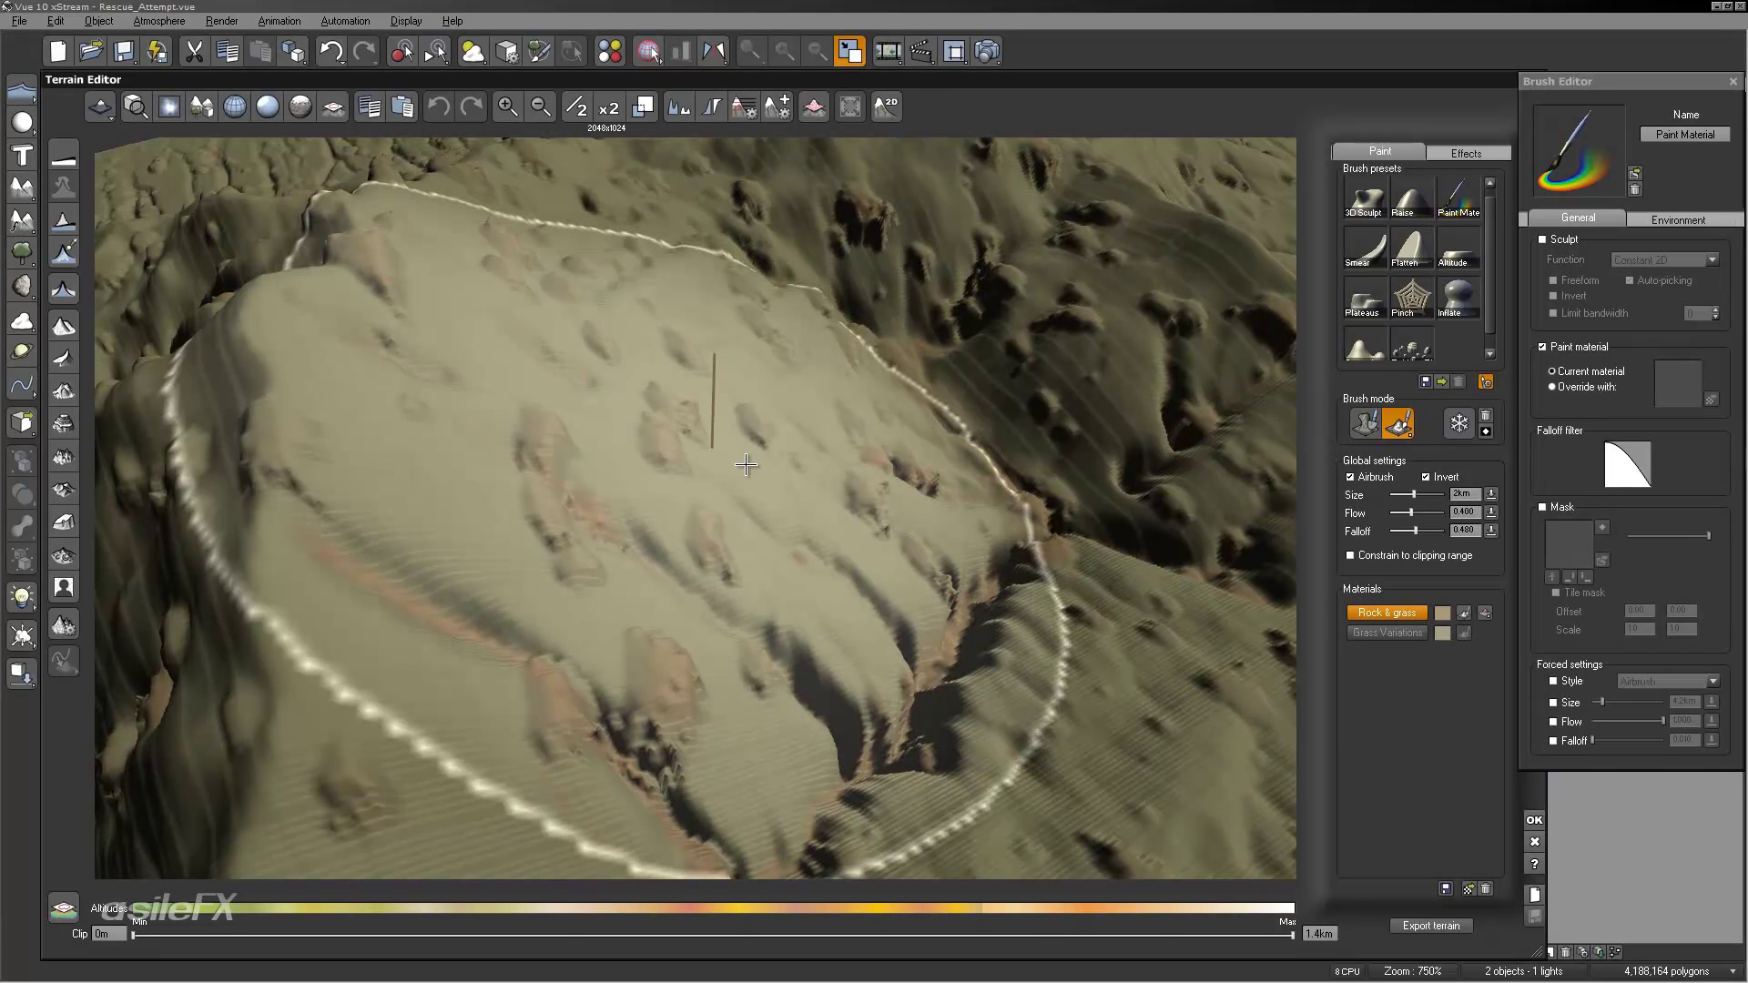
mouse_move(746, 465)
right_mouse_down()
mouse_move(765, 442)
mouse_move(750, 481)
right_mouse_up()
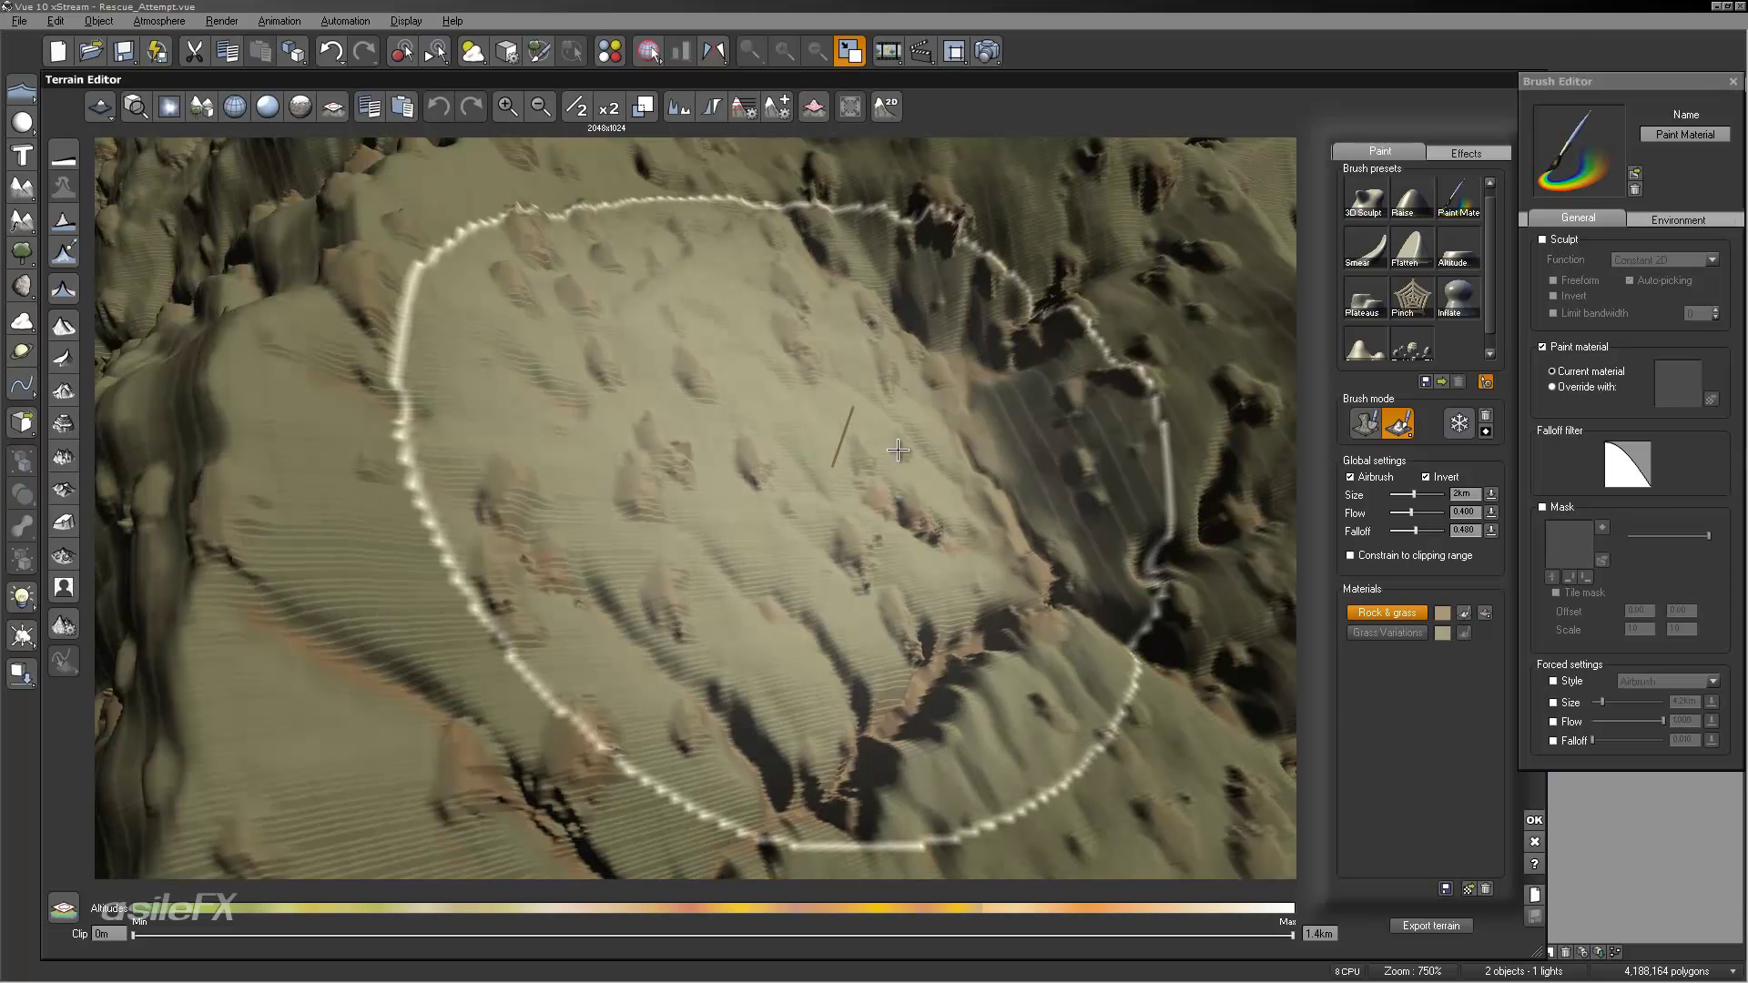
right_click_drag(831, 468, 699, 436)
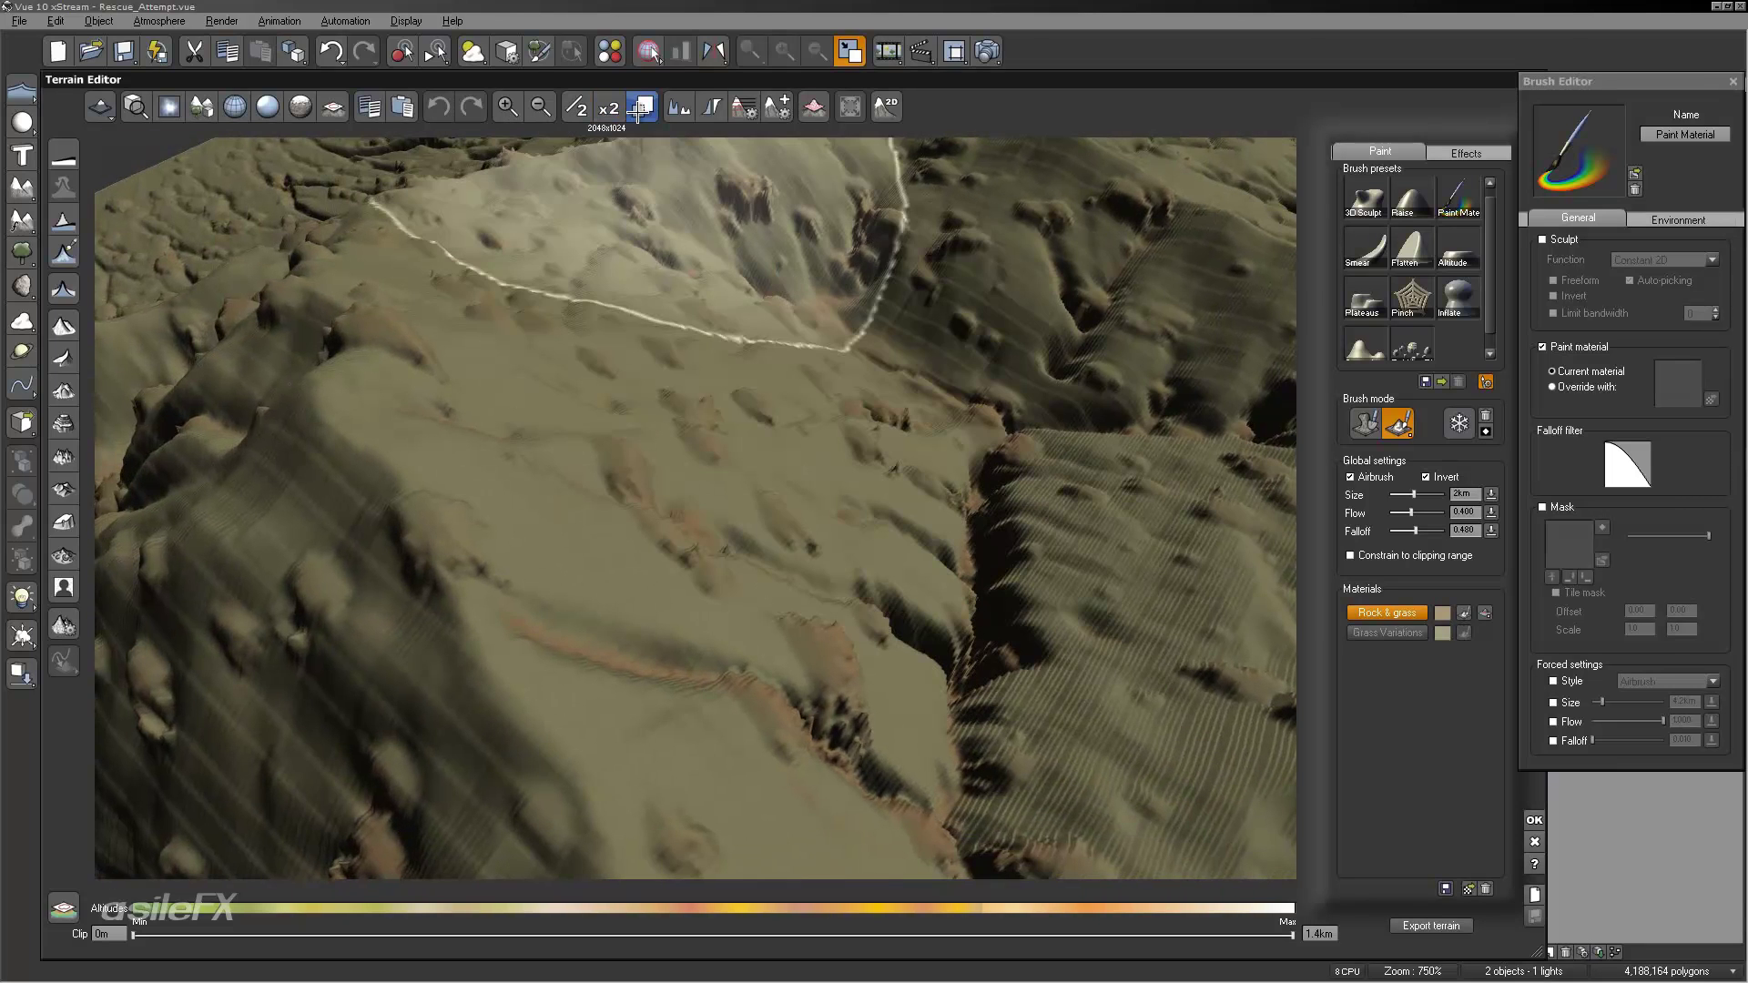
Step: Resize the terrain to 1024 x 1024
left_click(640, 109)
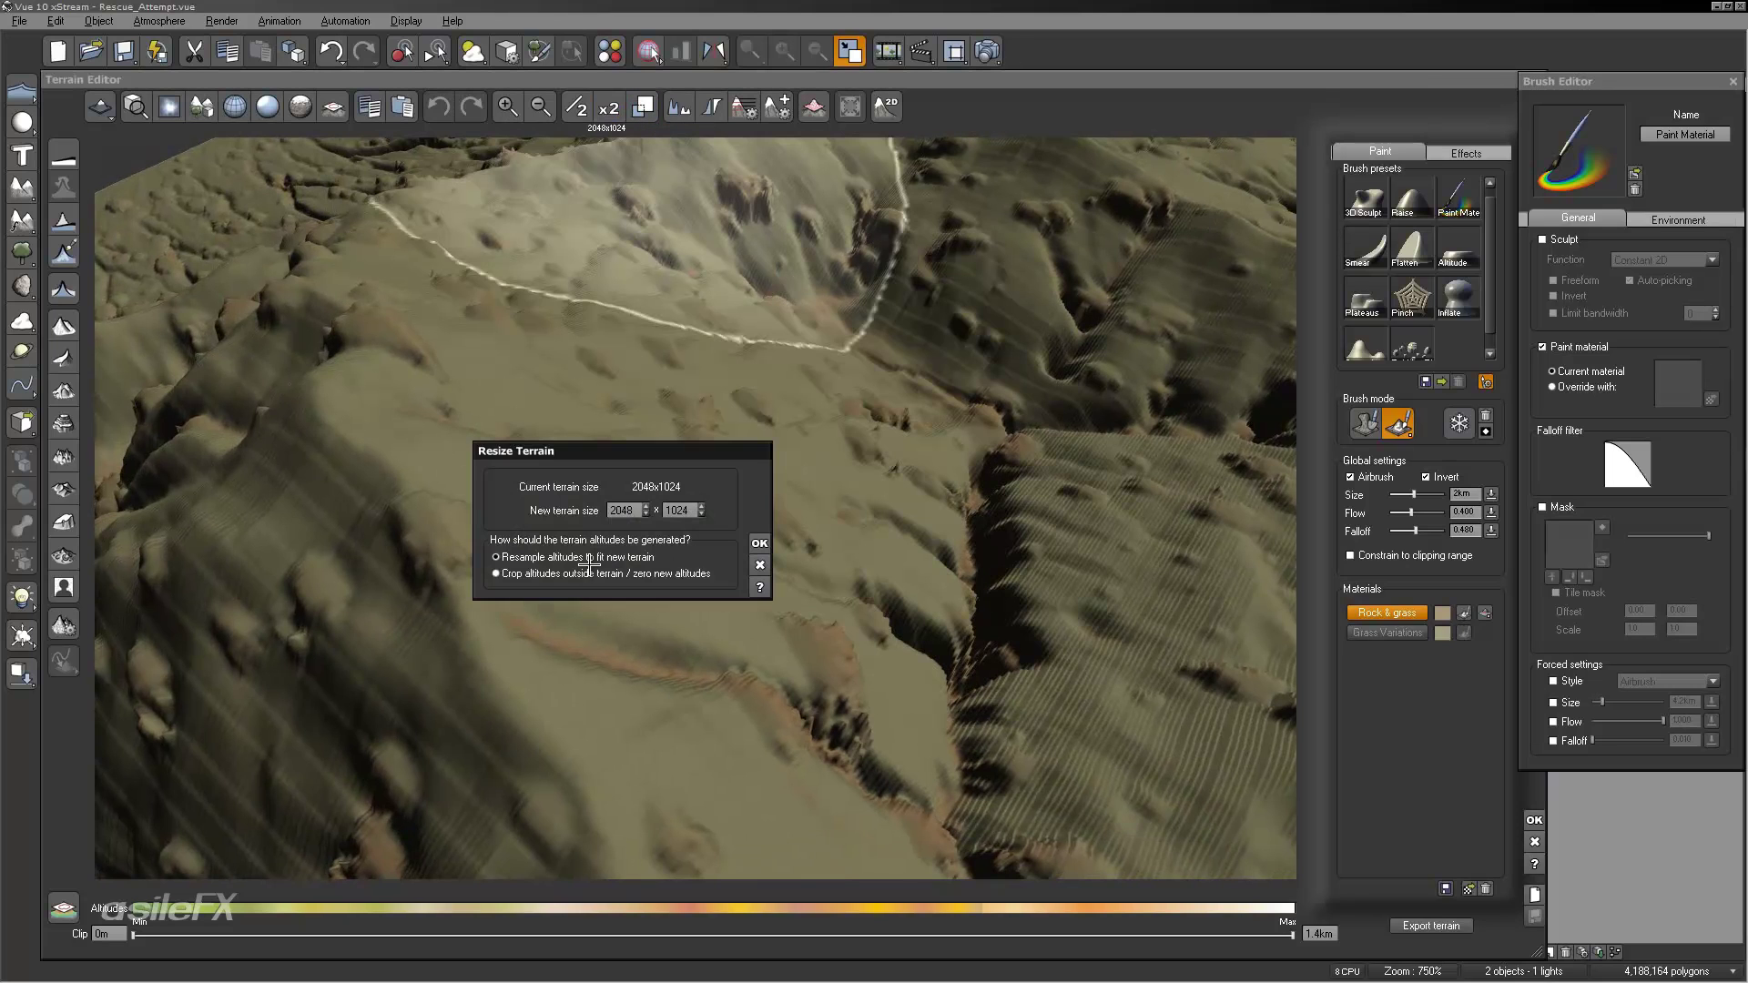
double_click(612, 507)
double_click(672, 508)
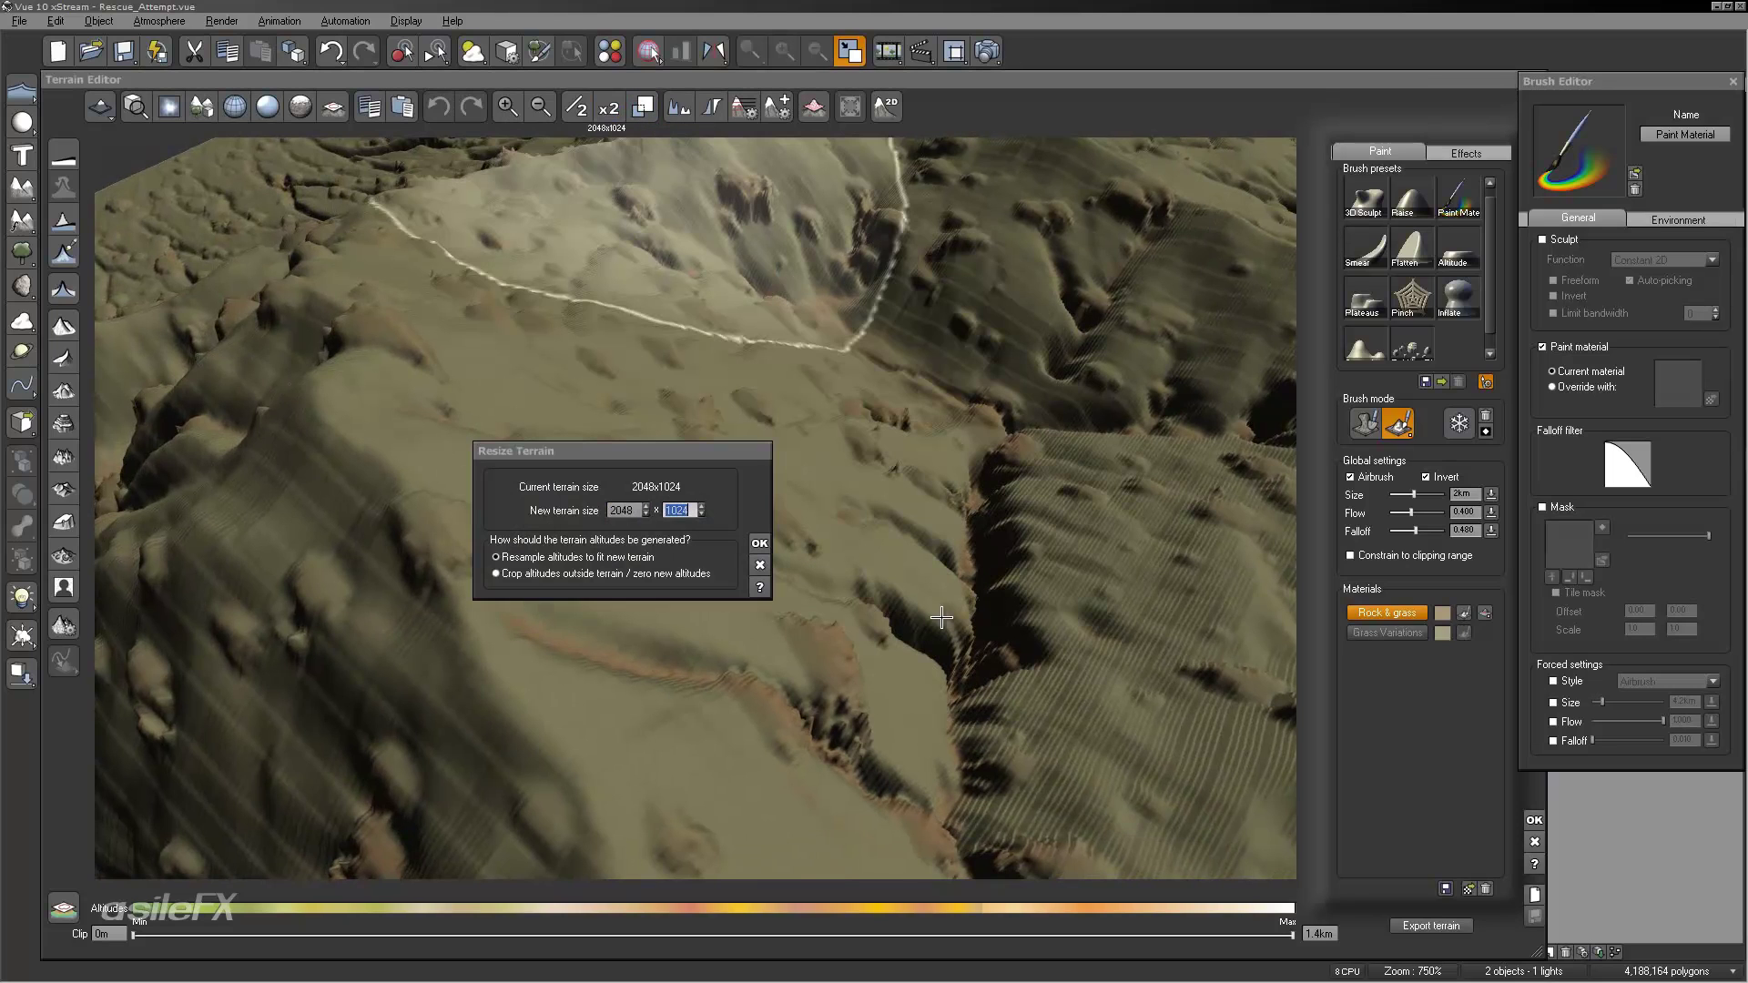
double_click(624, 510)
key("Return")
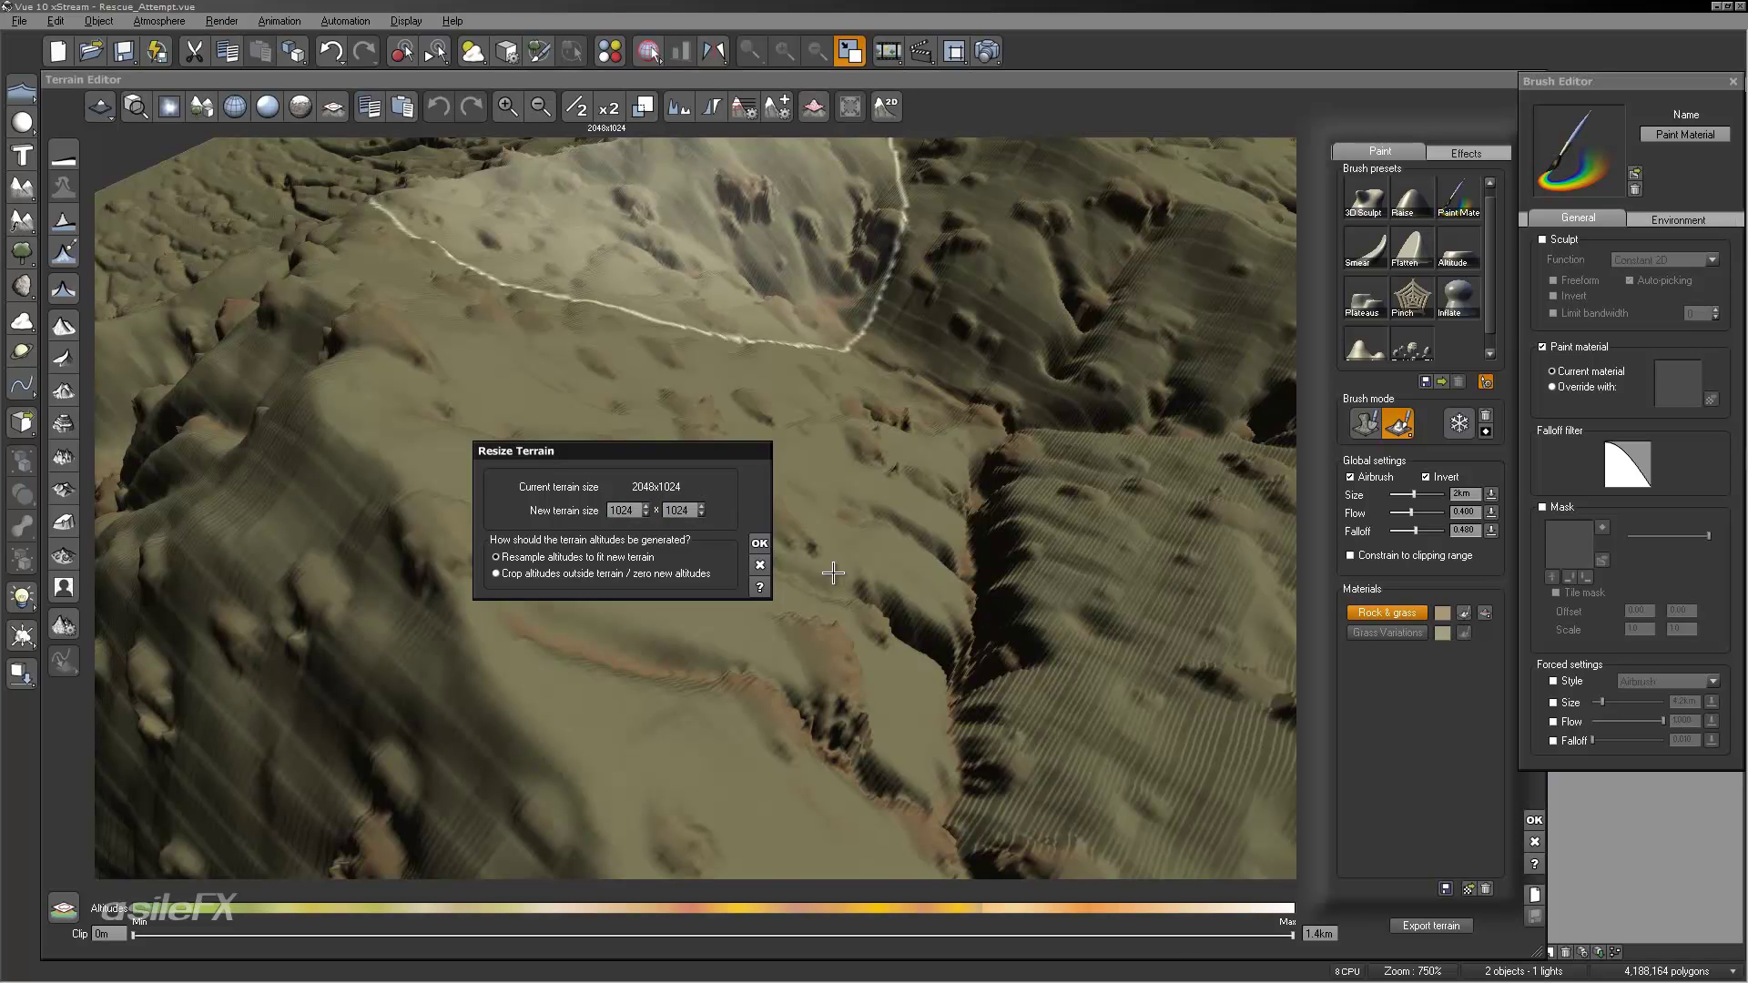
left_click(761, 545)
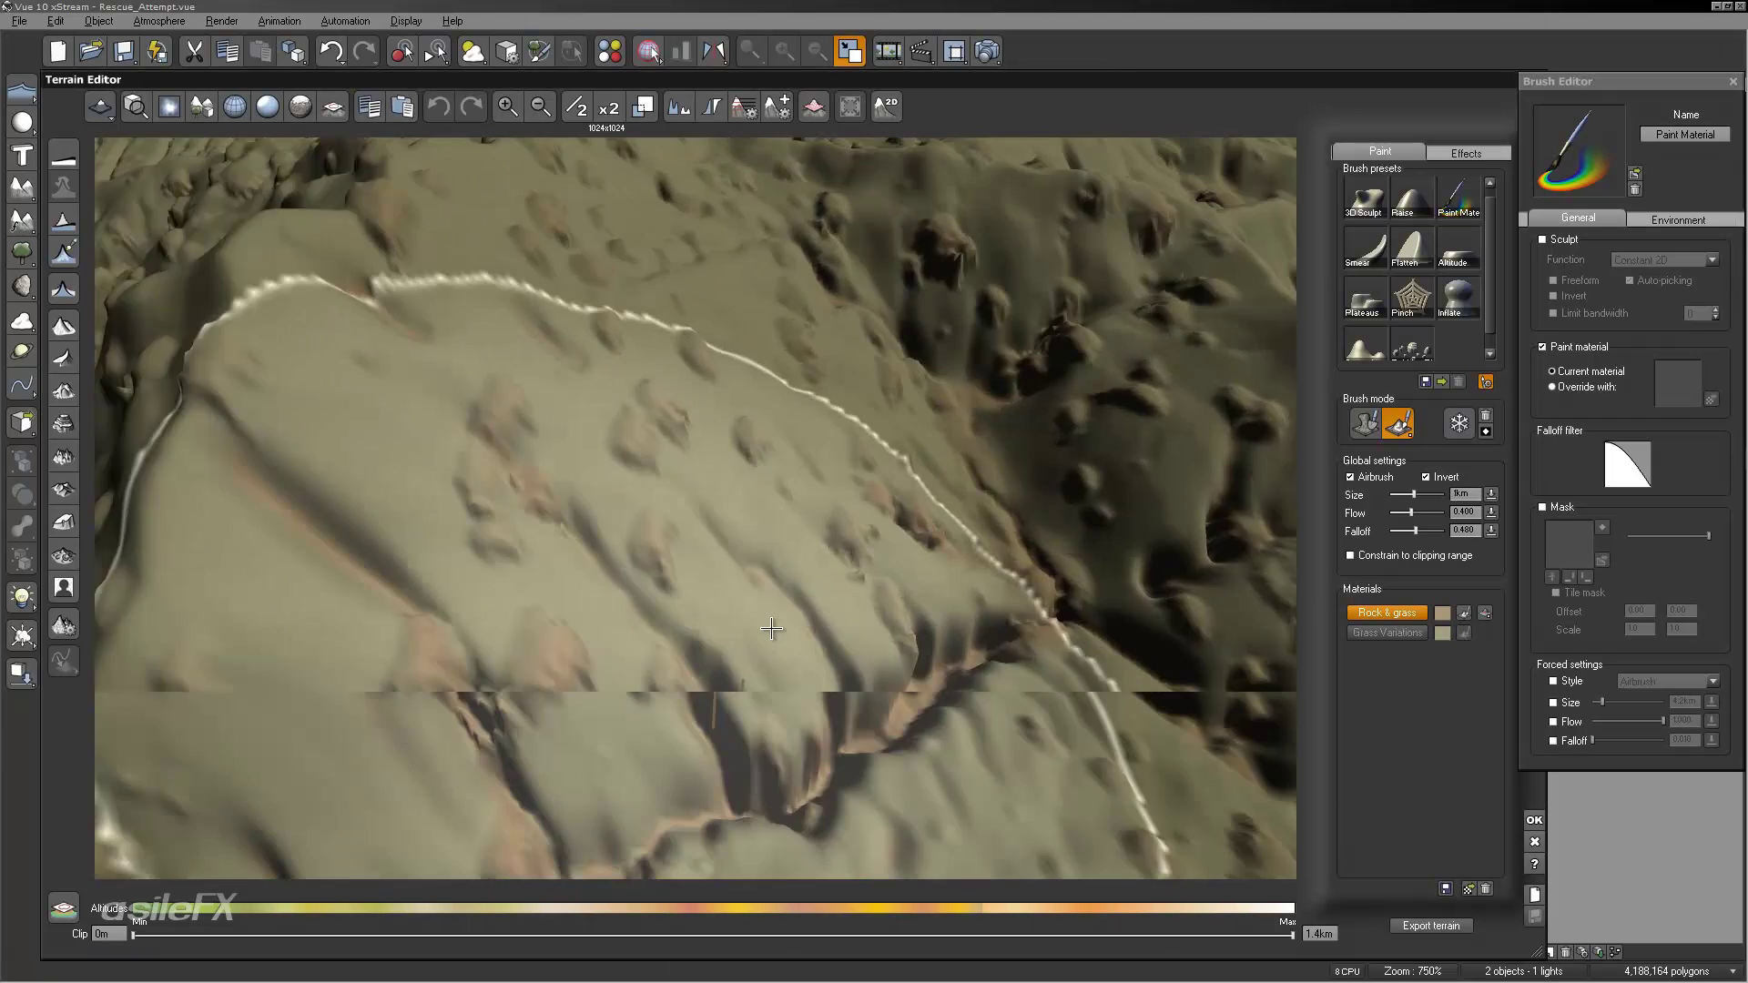
Step: Check the slopes up close, and double the terrain resolution to 2048 x 2048
mouse_move(772, 629)
right_mouse_down()
mouse_move(746, 573)
mouse_move(664, 575)
right_mouse_up()
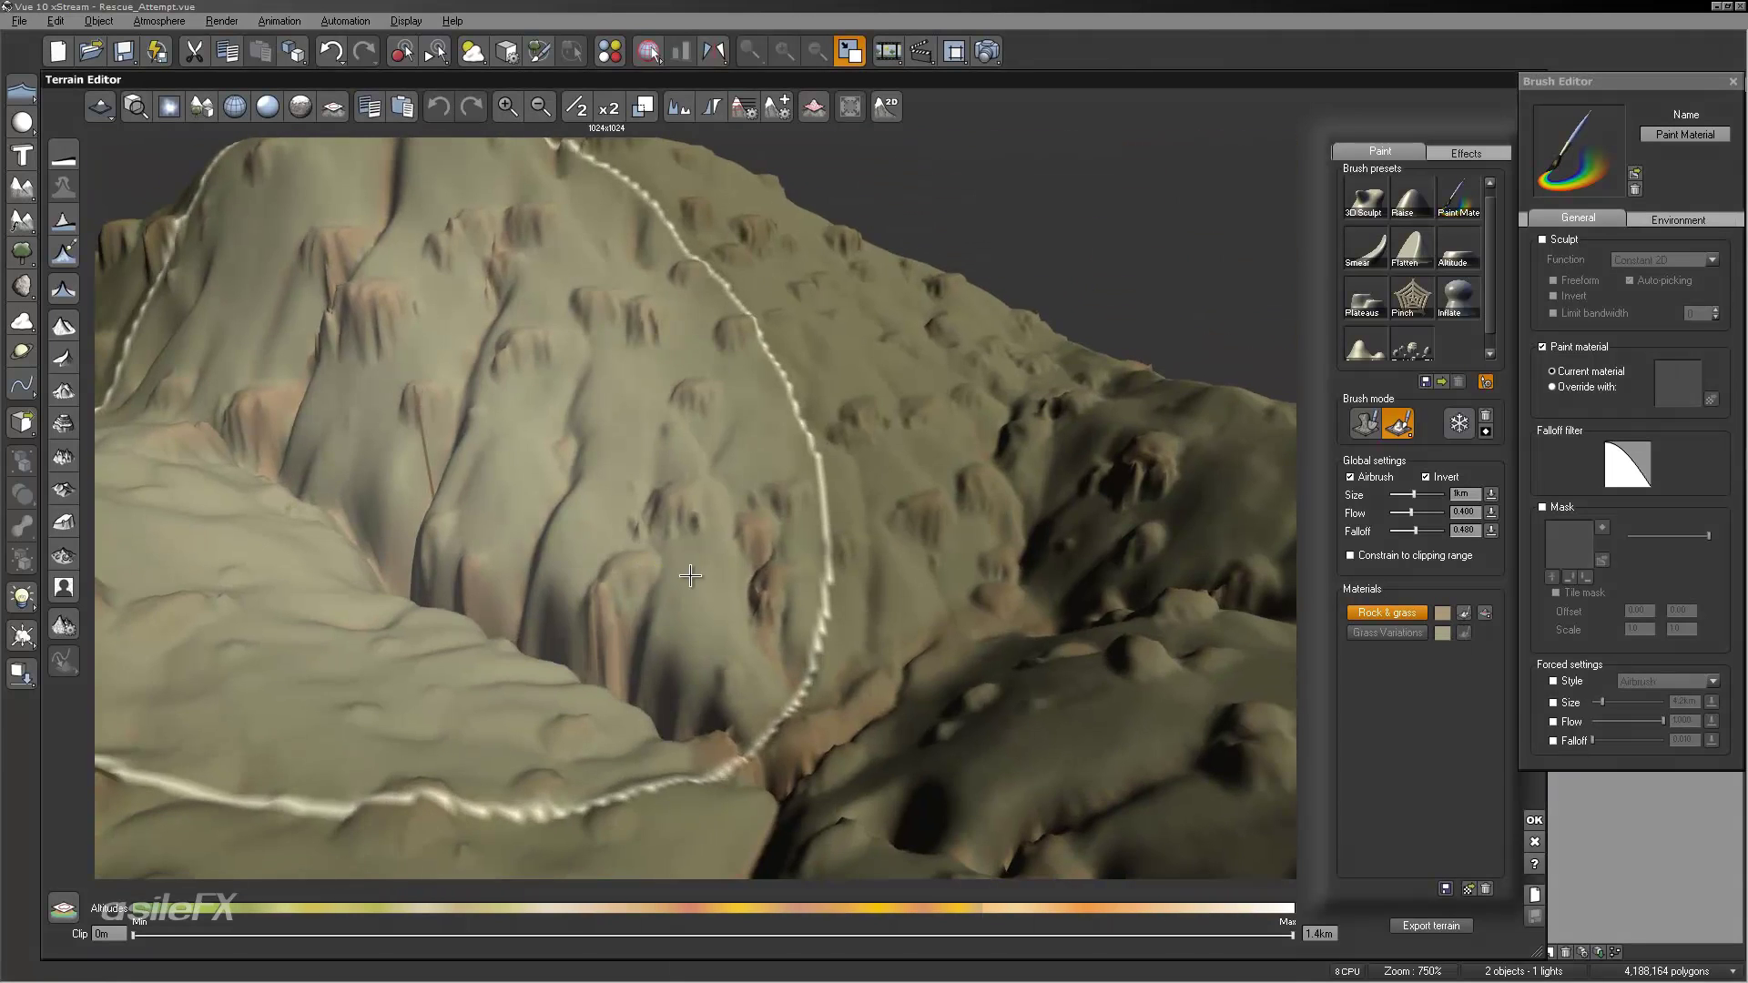
right_click_drag(889, 470, 944, 413)
left_click(608, 107)
right_click_drag(858, 484, 979, 546)
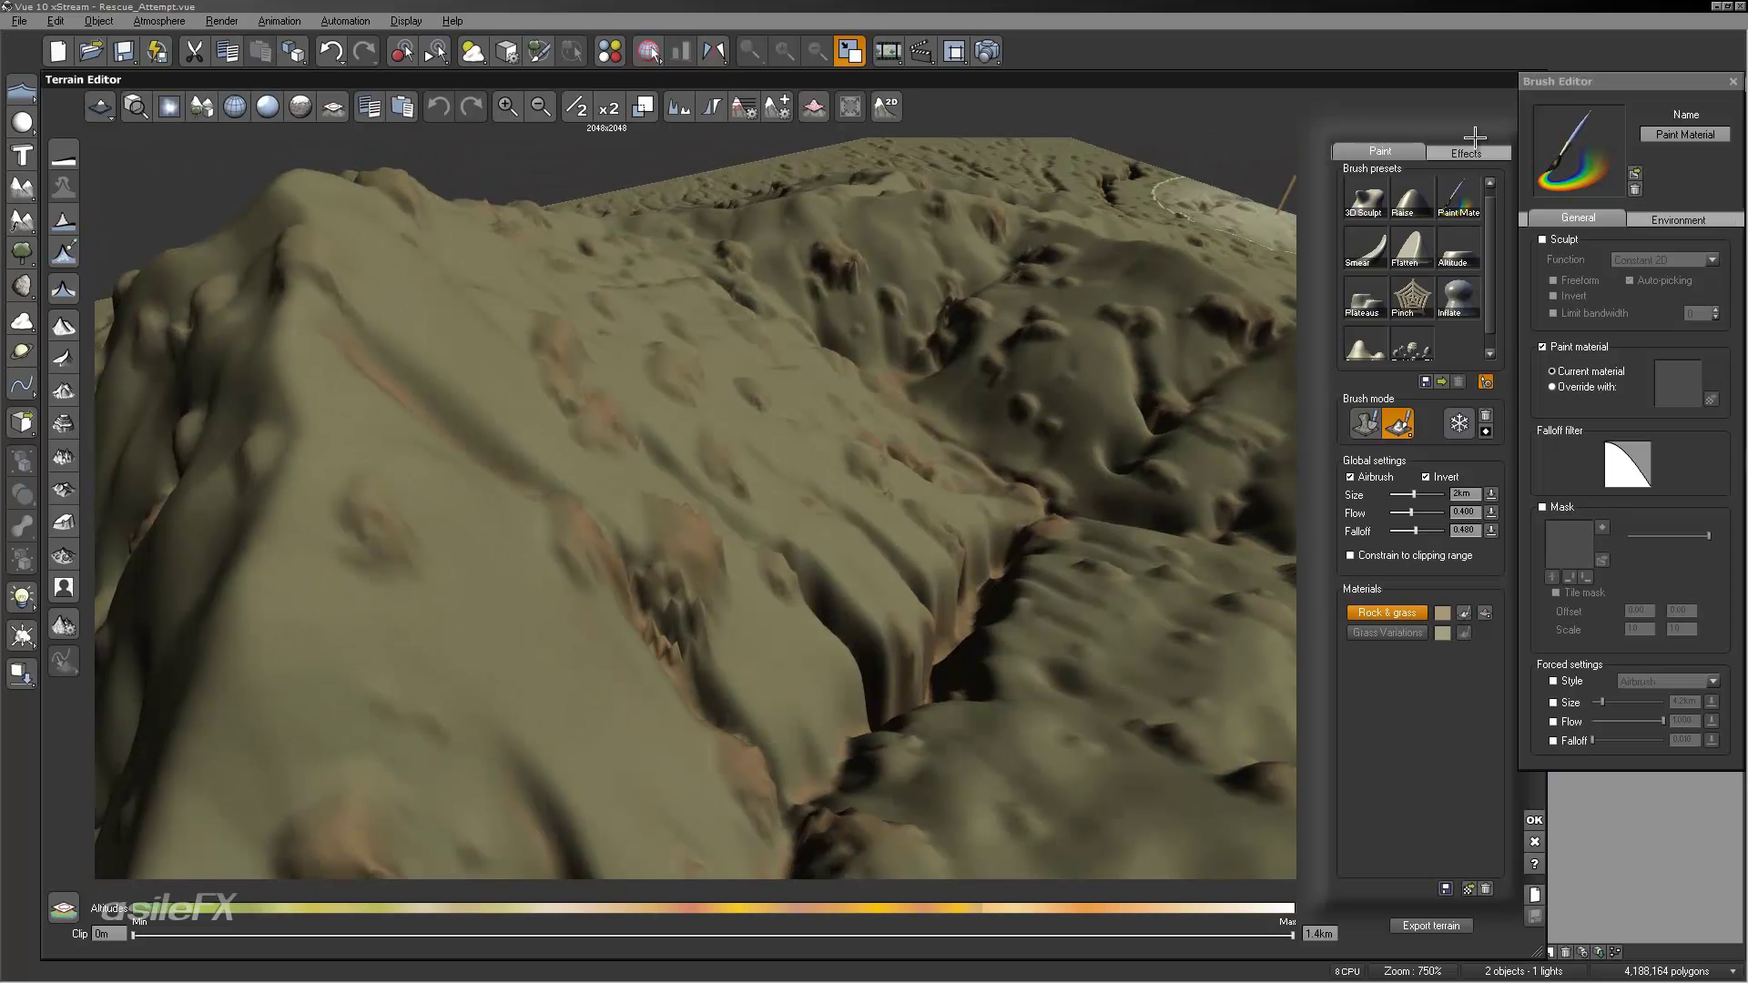
Step: Apply Alluvium erosion to the terrain, and repeat it with the rock hardness lowered toward Soft
left_click(1468, 154)
left_click(1461, 225)
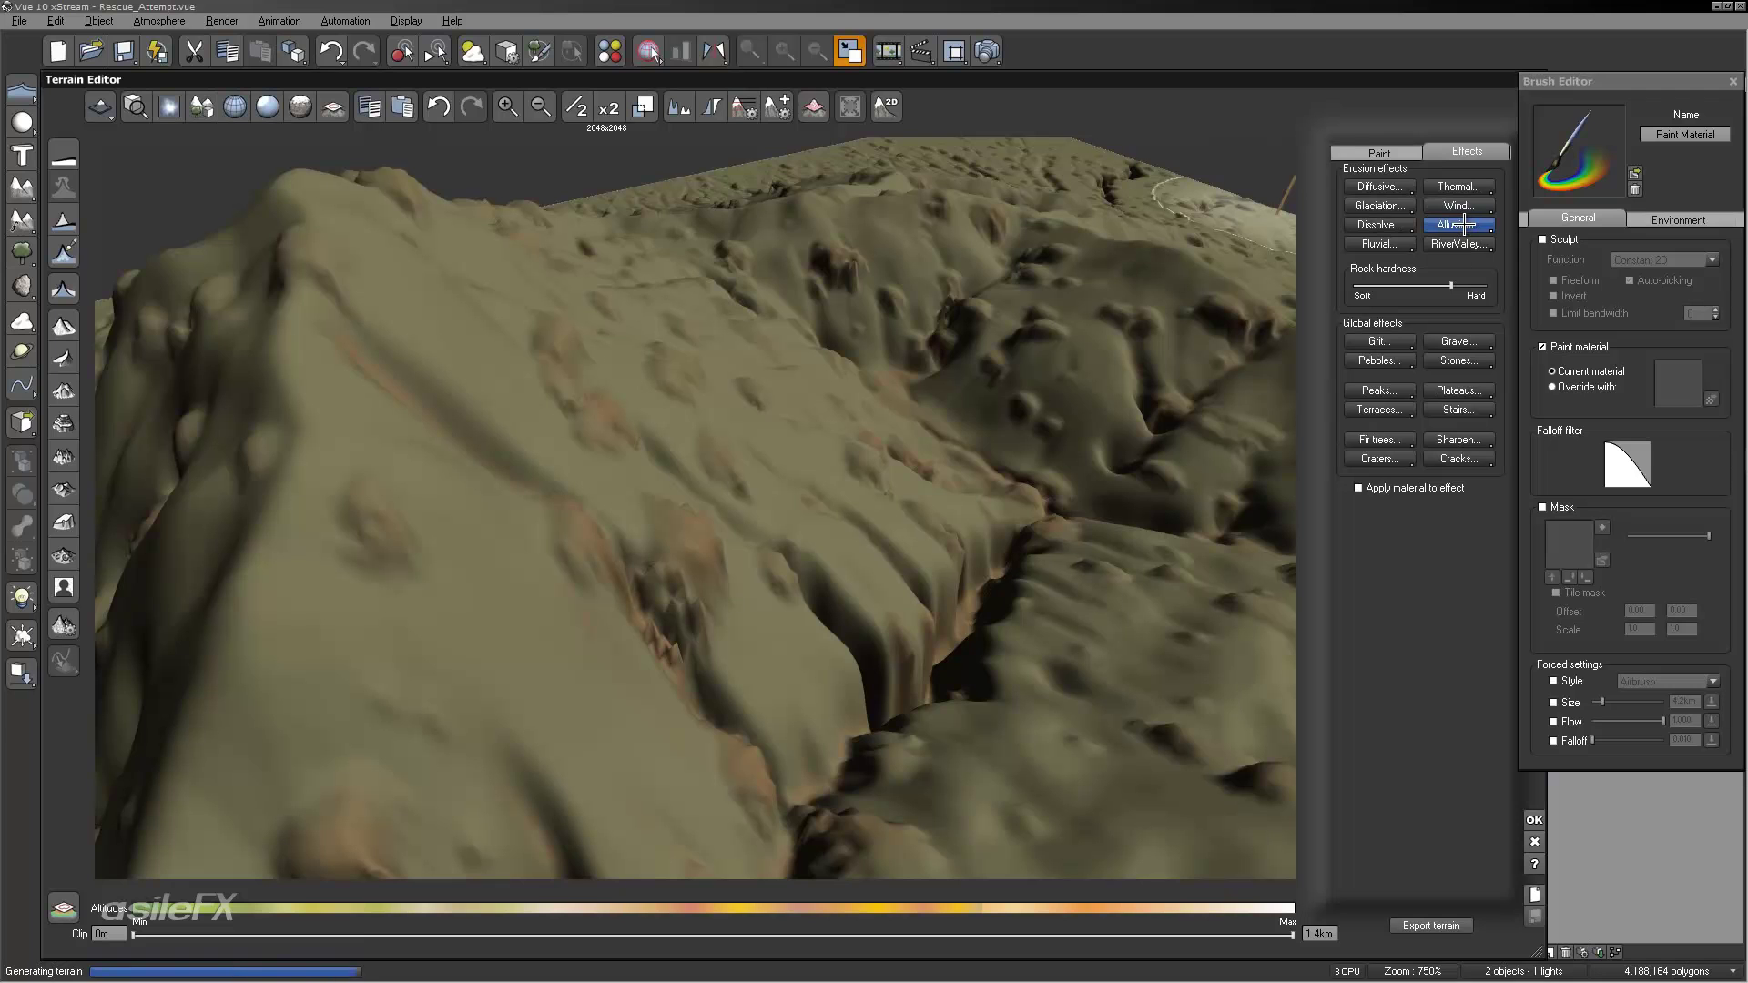
left_click_drag(1451, 286, 1378, 286)
left_click(1443, 227)
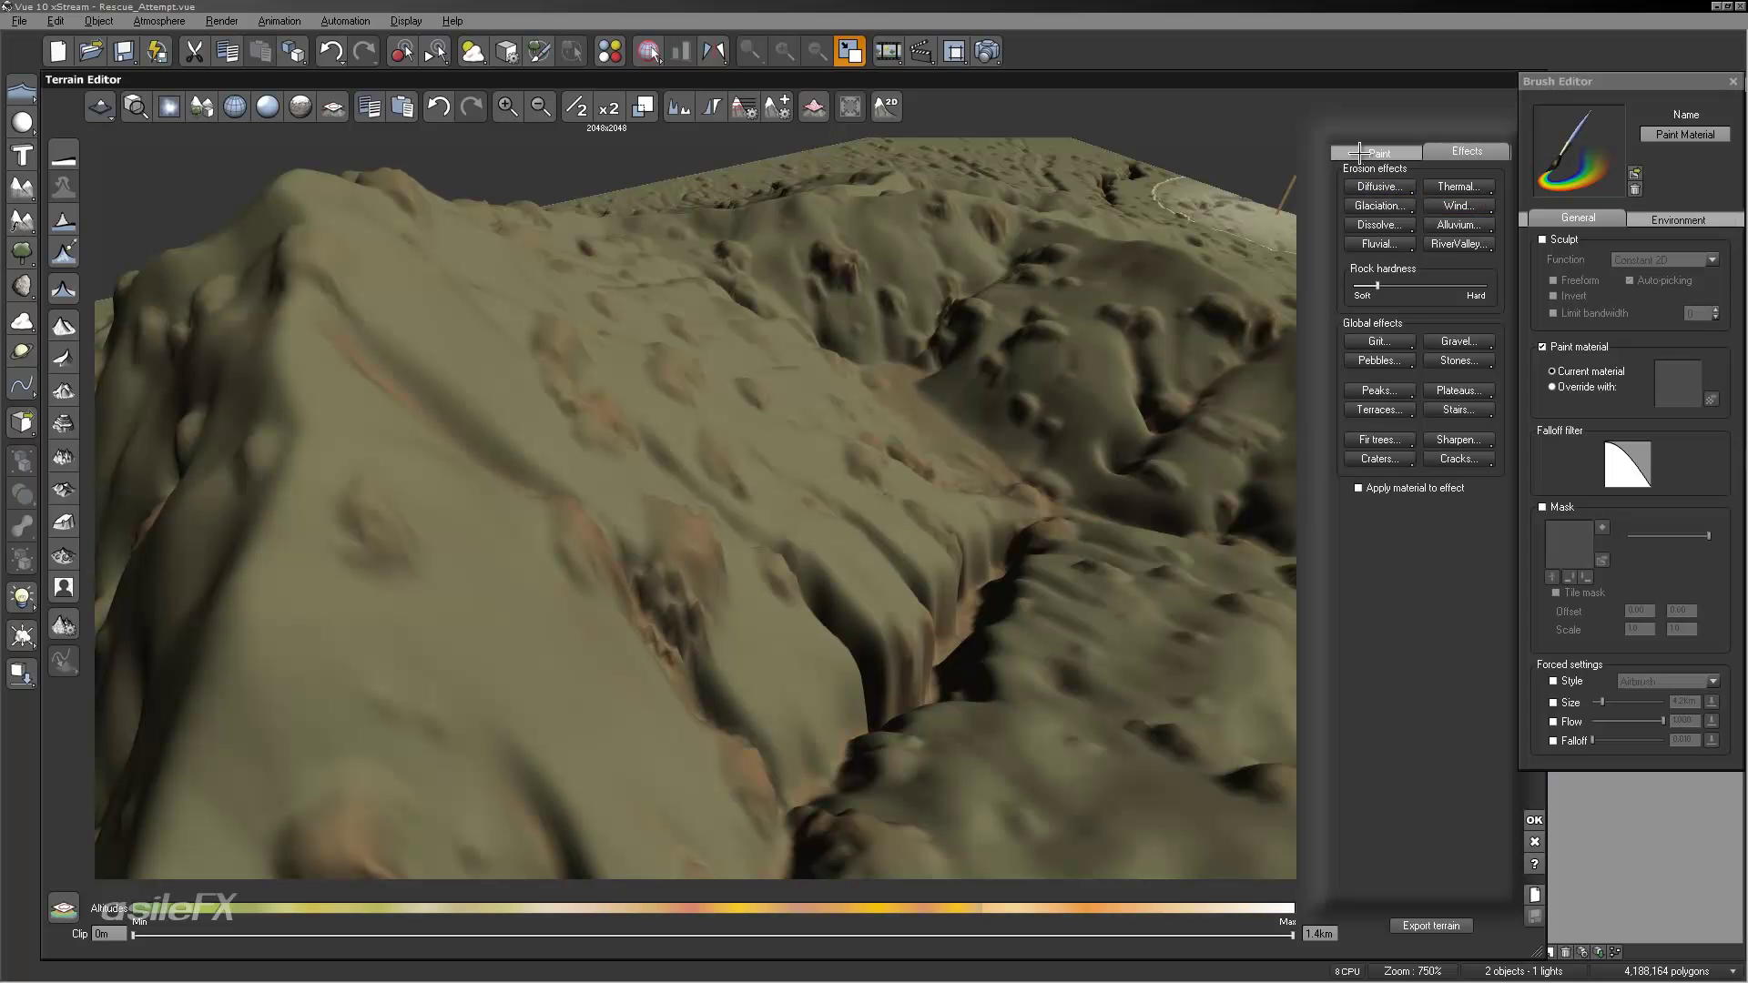
Step: Change the Rock & grass material's highlight display so its painted areas show in white, and inspect them around the peak
left_click(1364, 148)
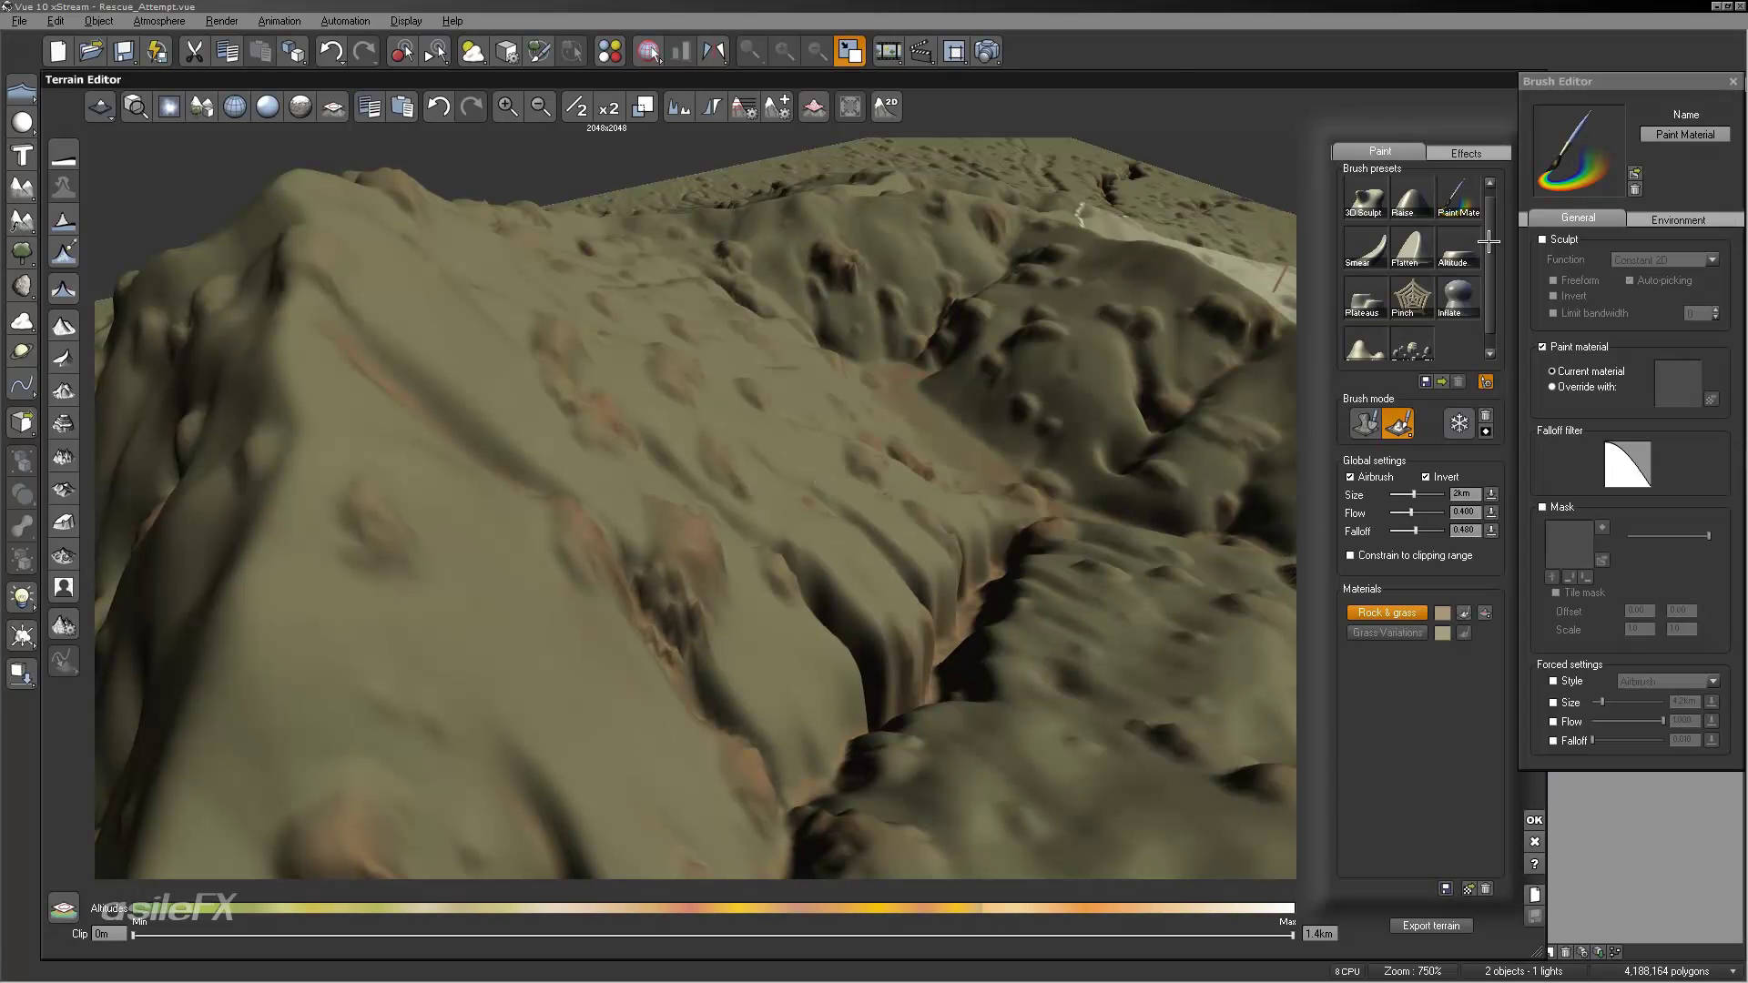
scroll(1493, 296, "down", 1)
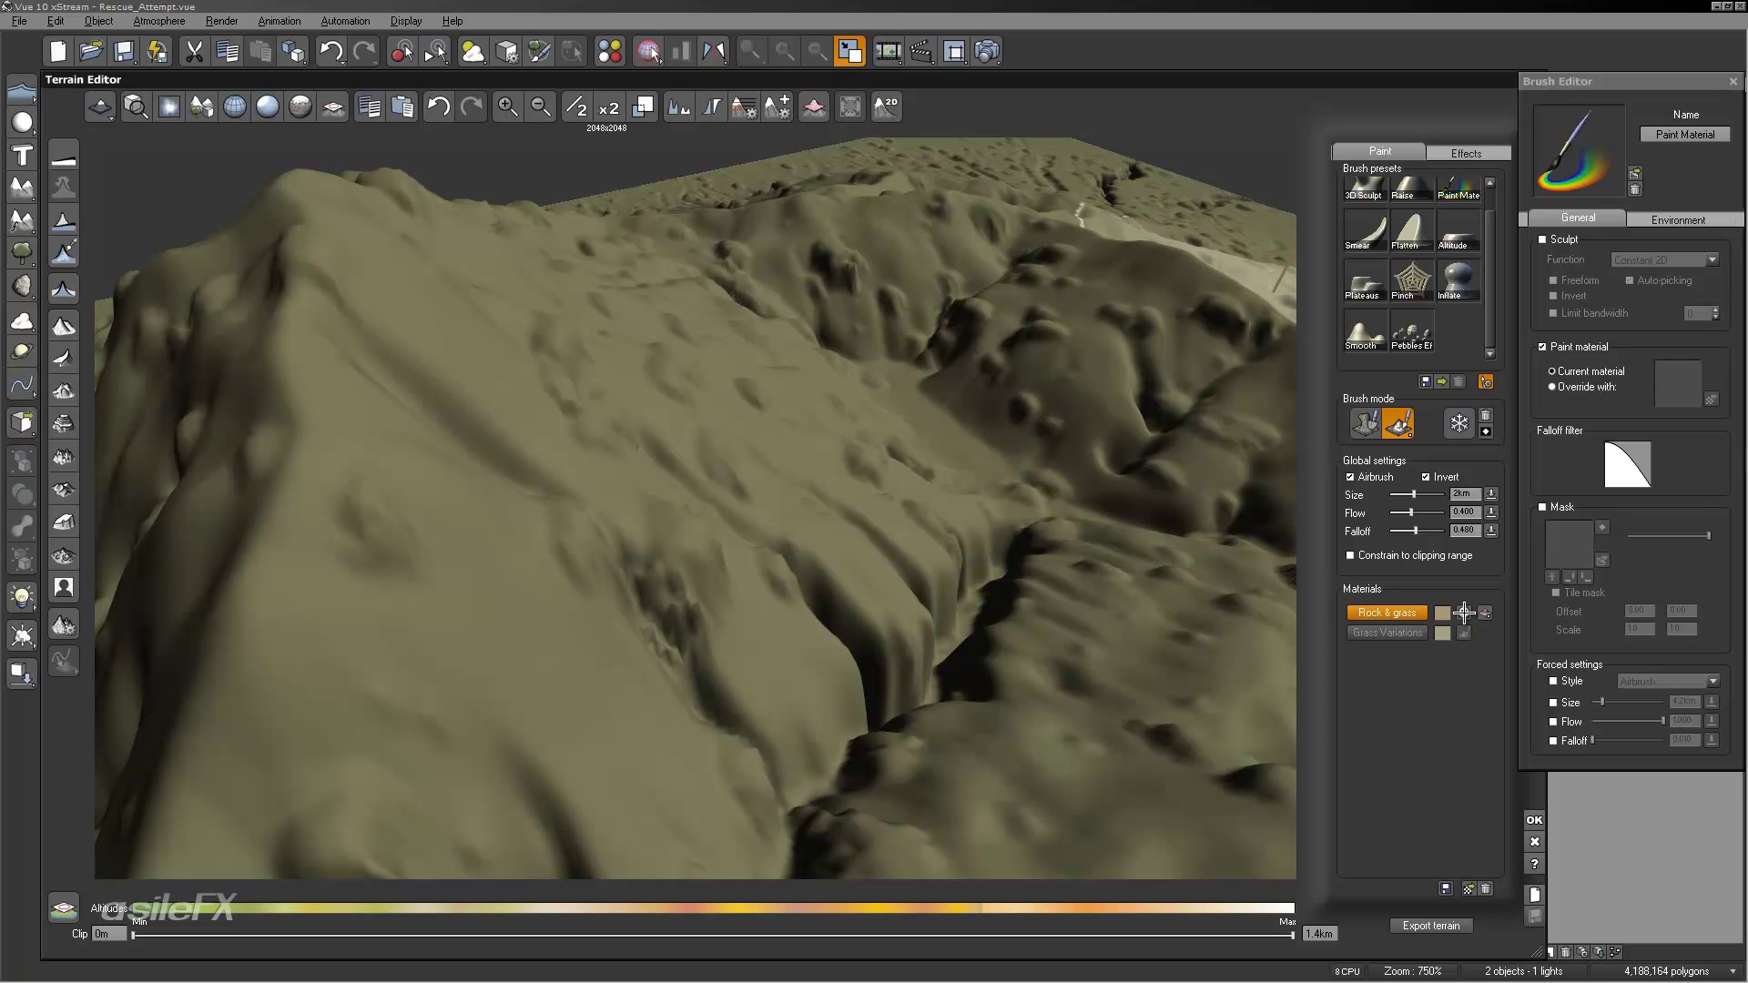
left_click(1463, 612)
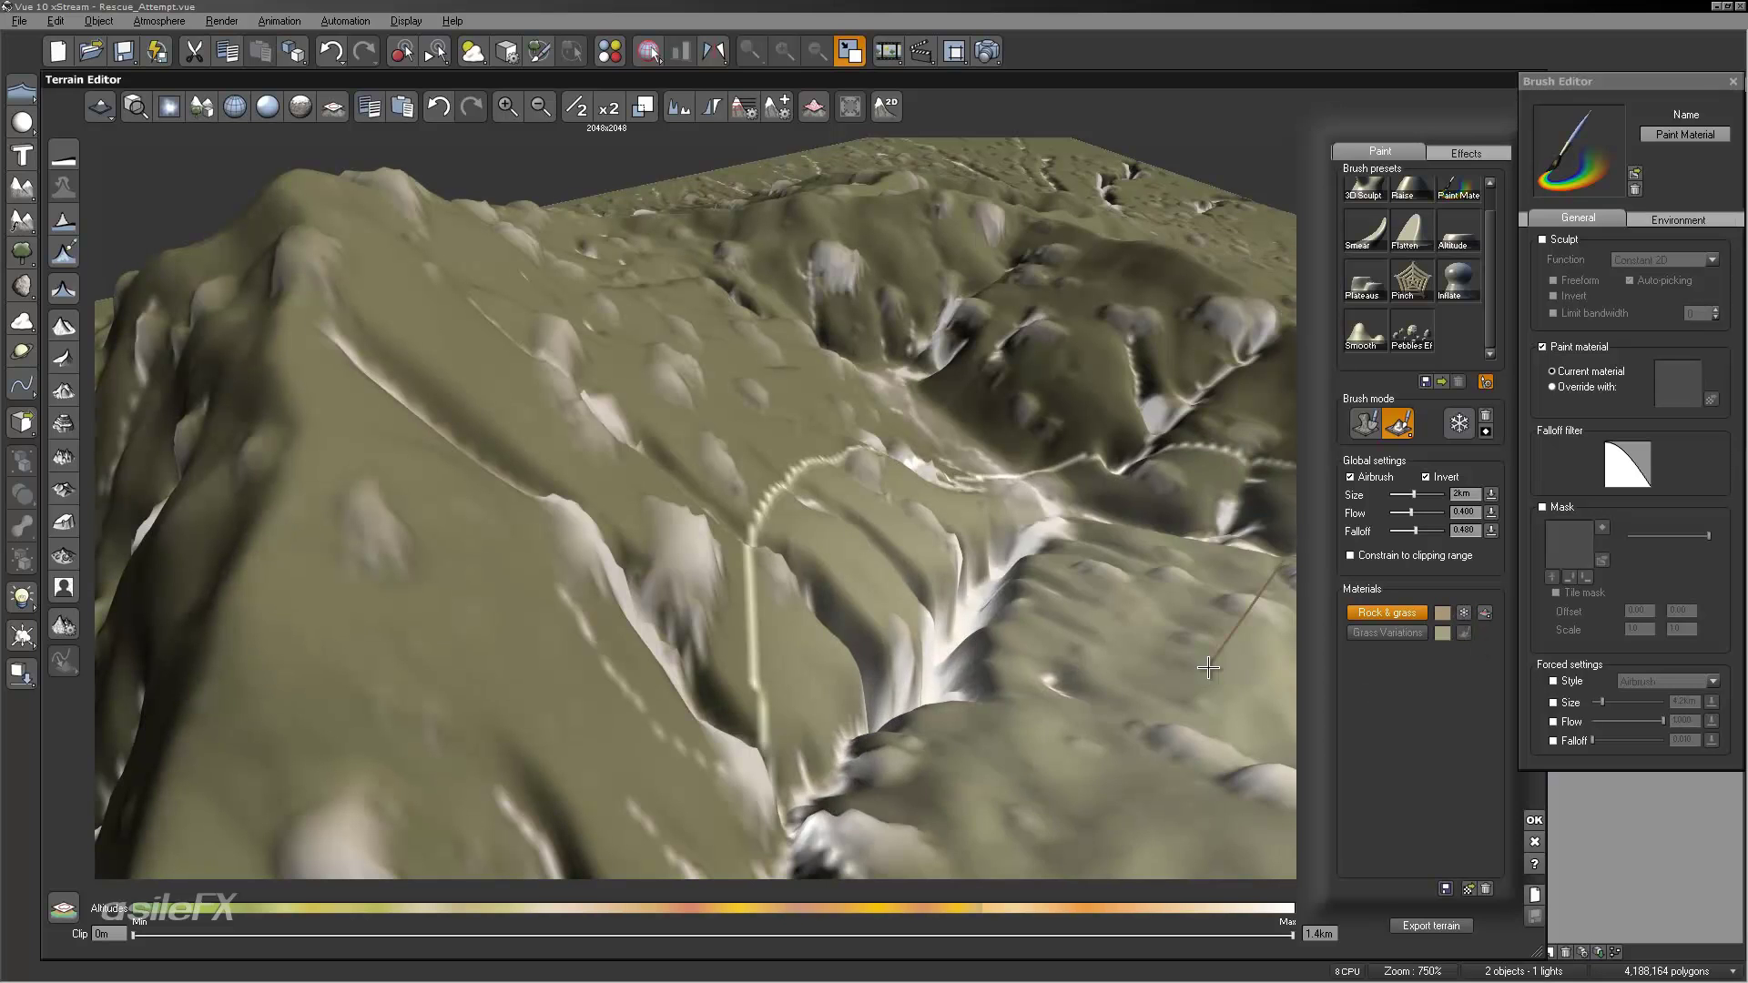
mouse_move(1138, 630)
right_mouse_down()
mouse_move(1019, 636)
mouse_move(983, 607)
mouse_move(988, 628)
mouse_move(1348, 273)
mouse_move(1458, 207)
right_mouse_up()
Step: Choose the Raise brush, set its size to 777.43, reduce its flow and turn off inversion
scroll(984, 606, "down", 4)
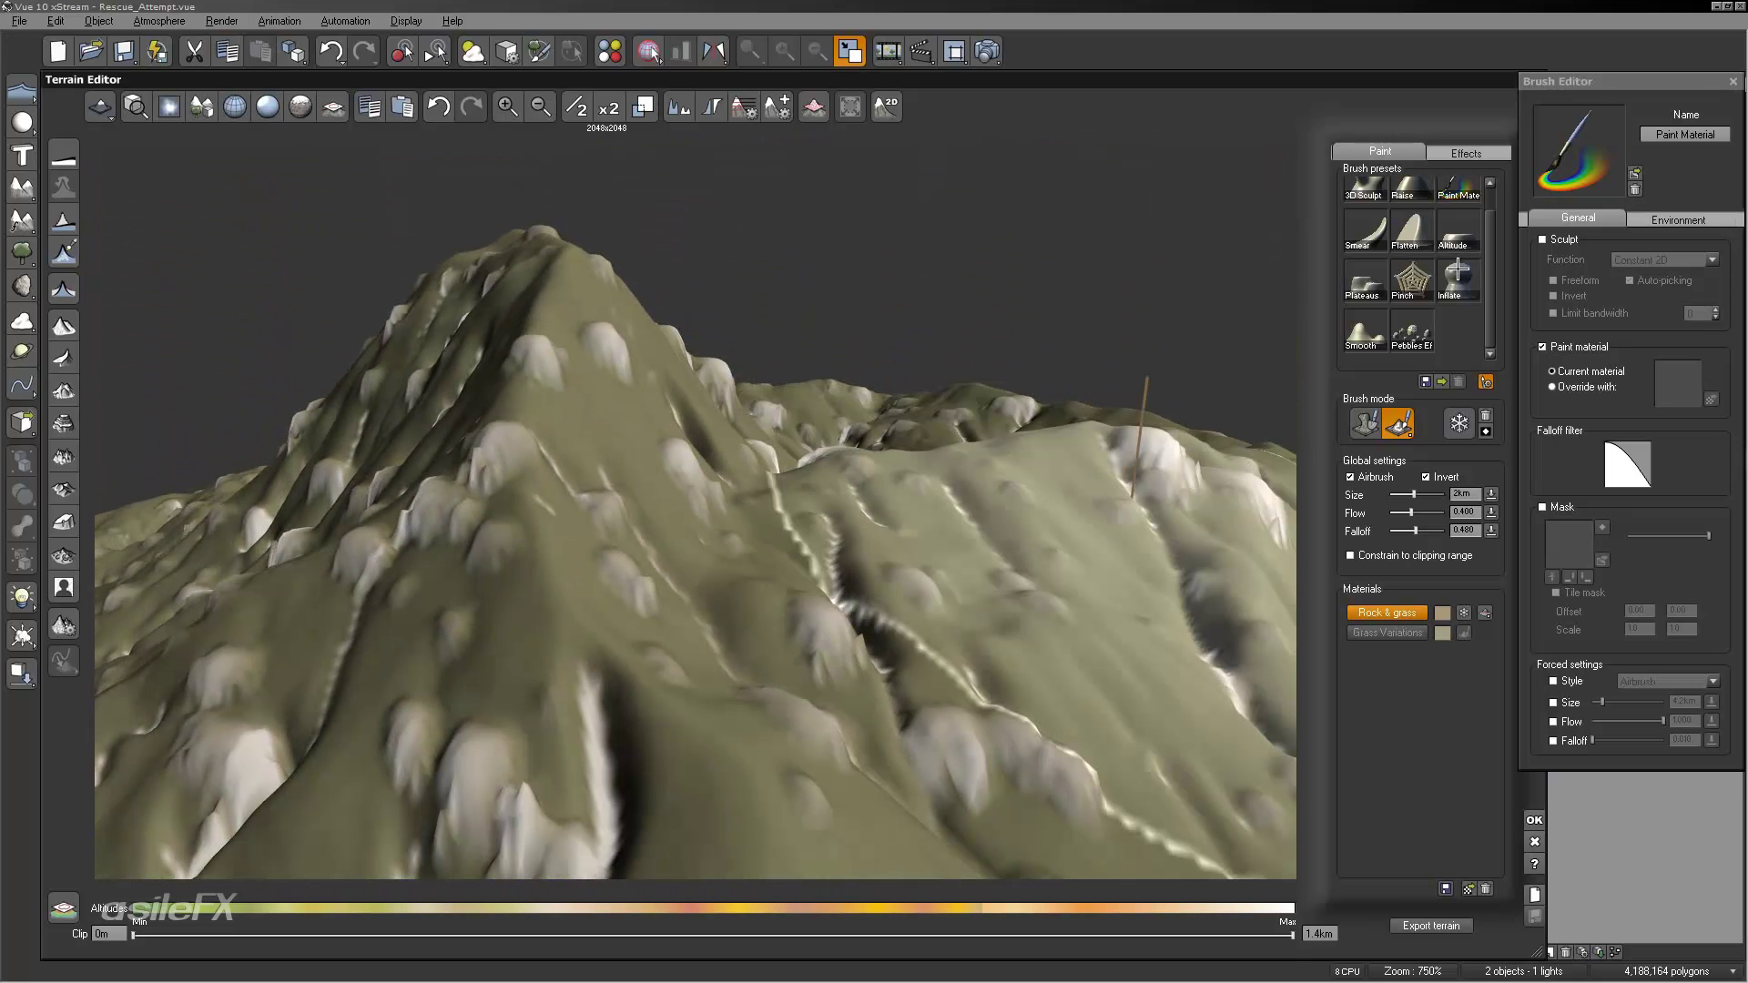
scroll(1459, 270, "up", 1)
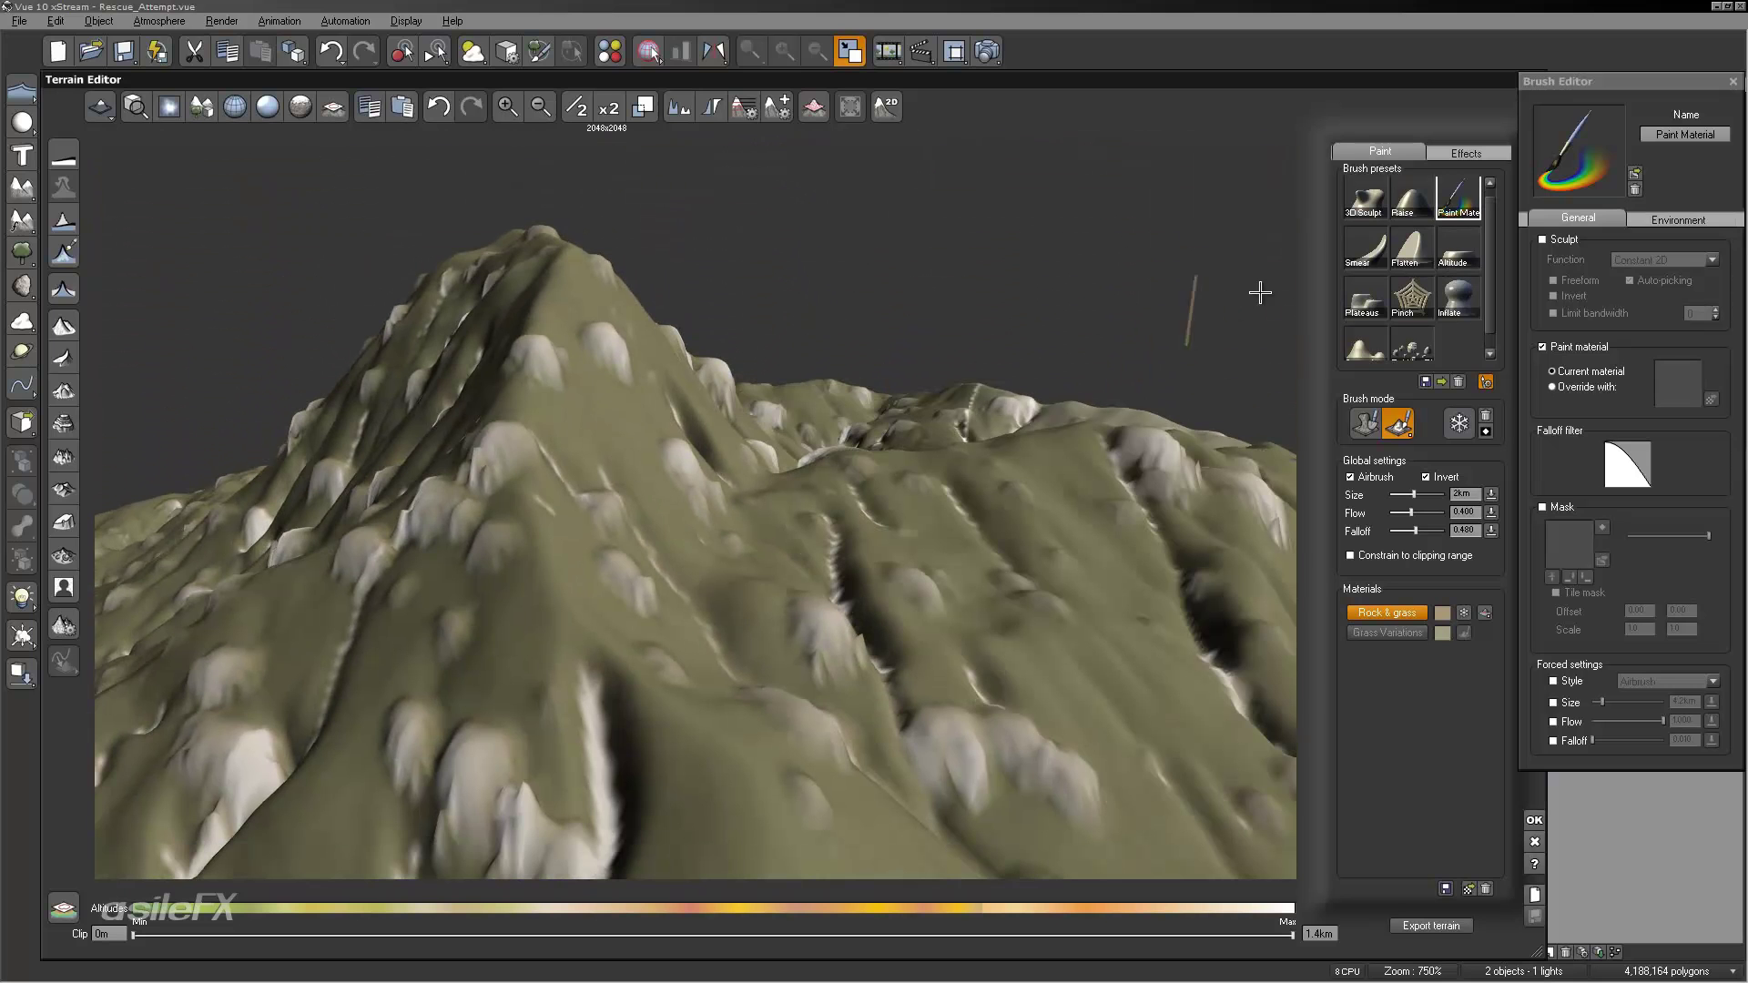
left_click(1402, 193)
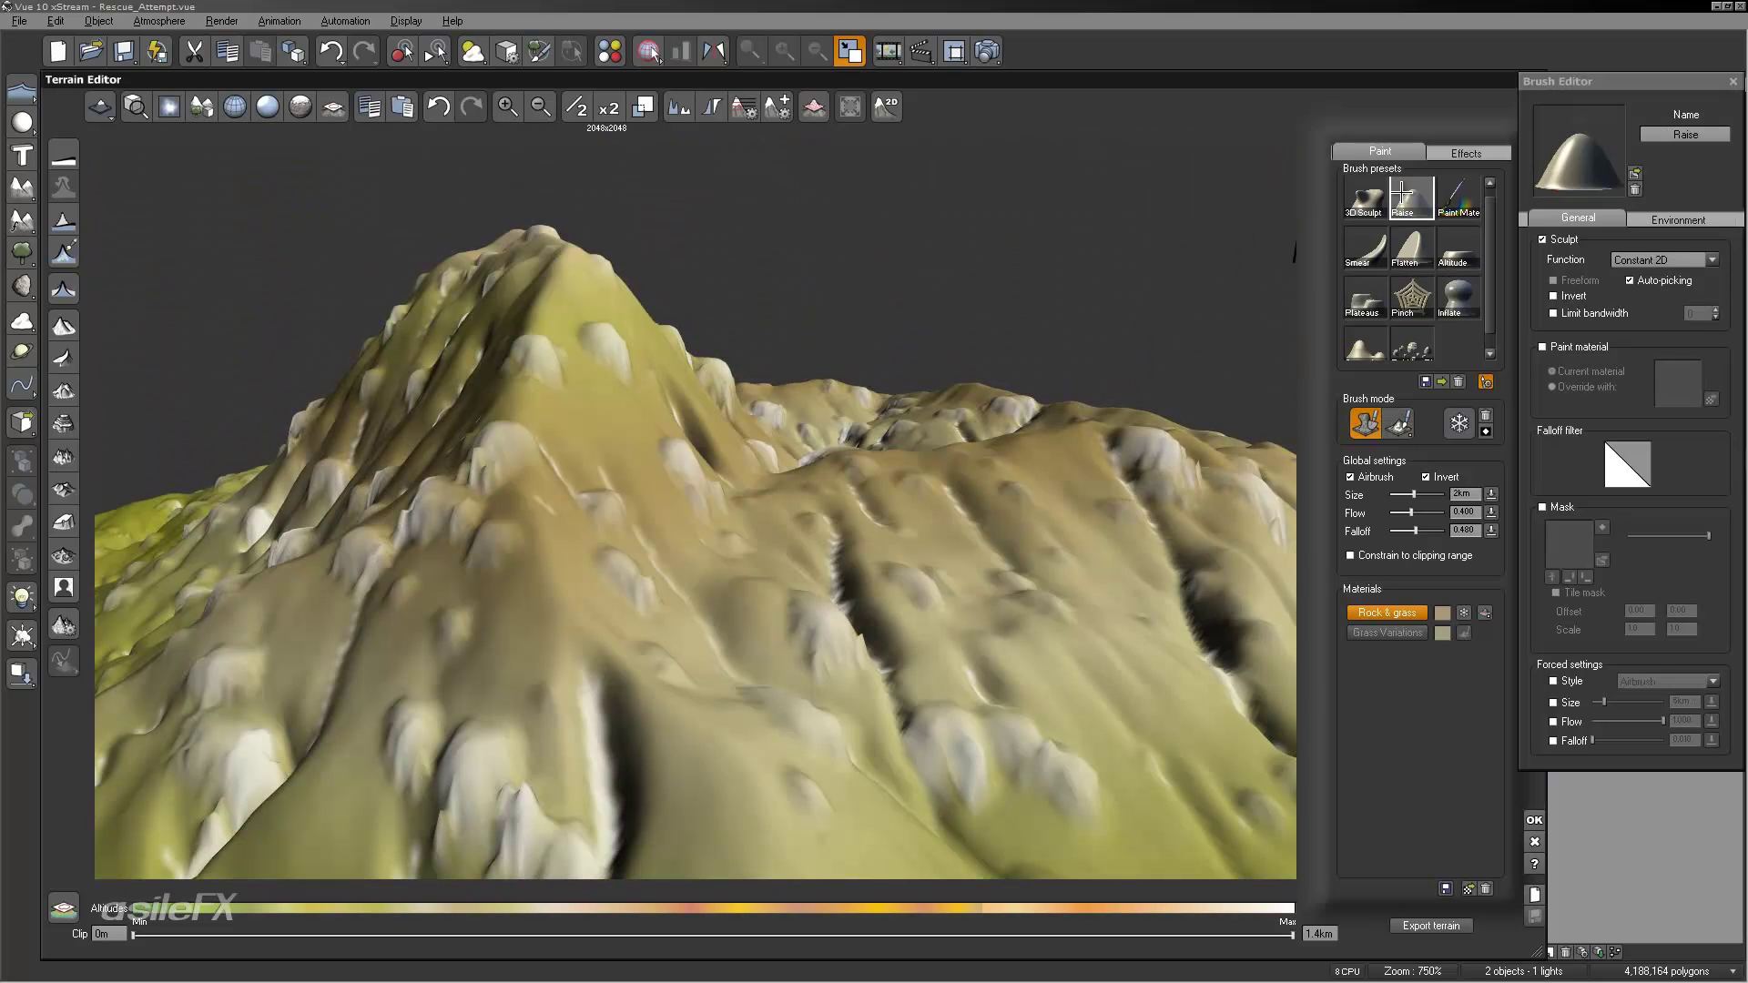
left_click_drag(1428, 492, 1420, 492)
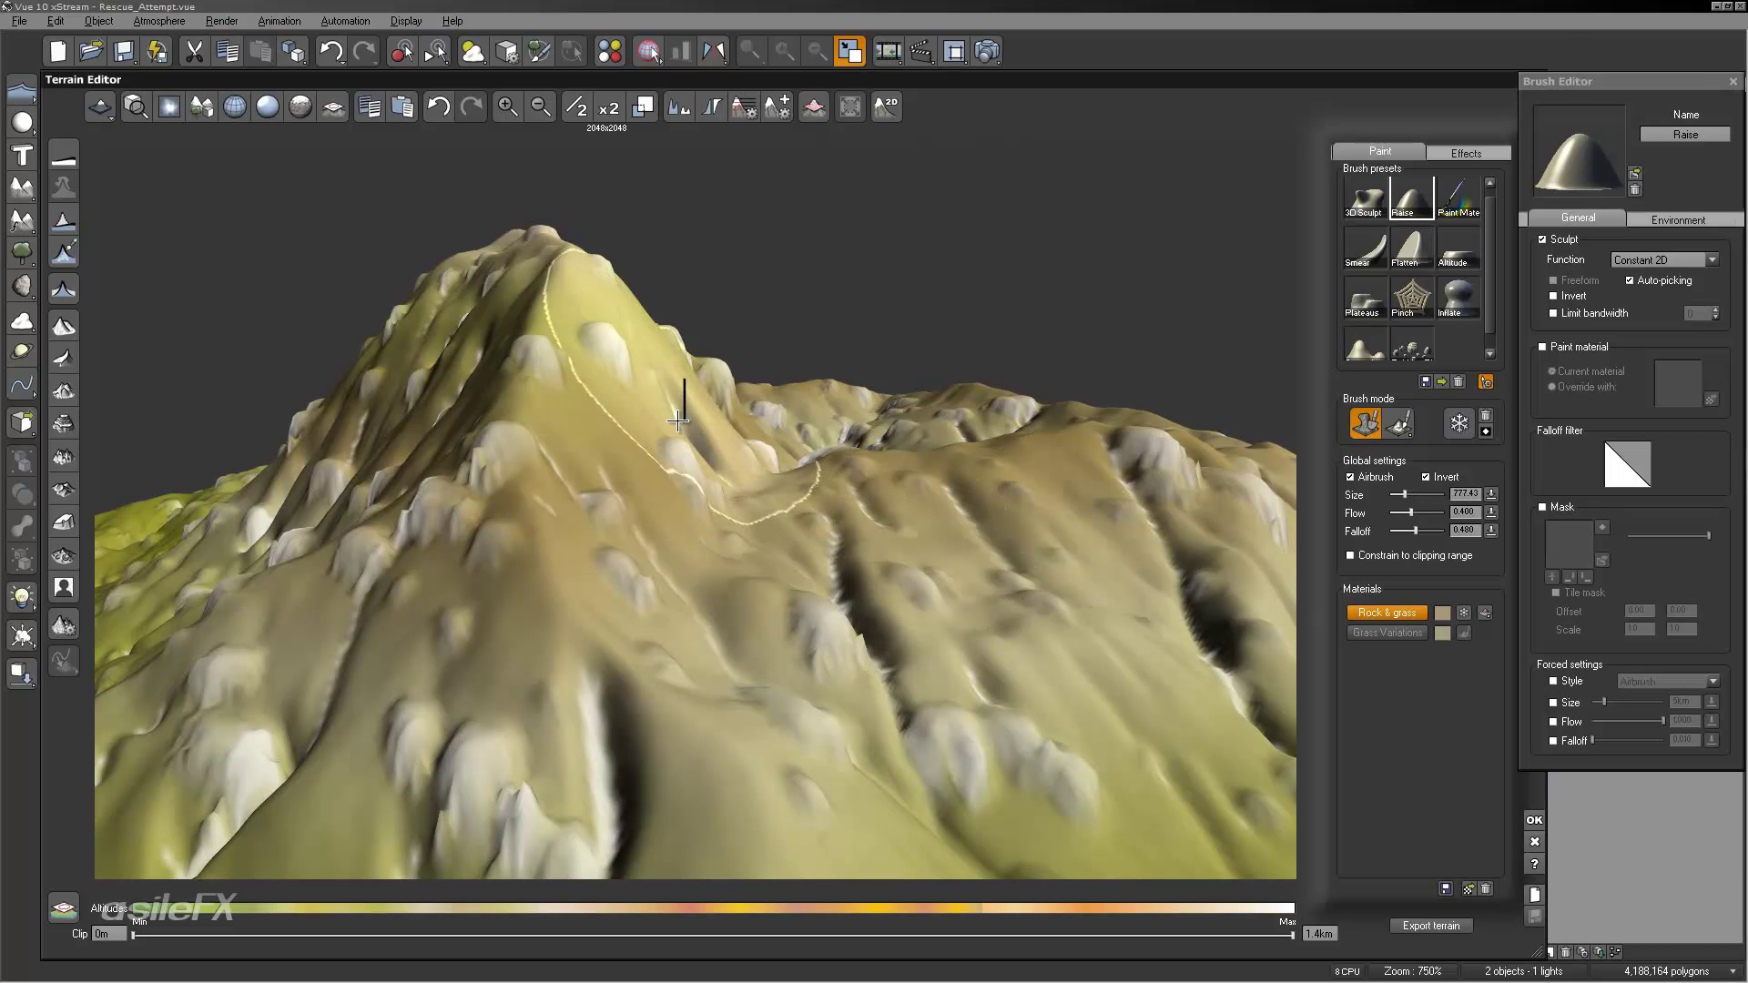
scroll(680, 422, "down", 3)
scroll(738, 515, "up", 3)
scroll(759, 530, "up", 1)
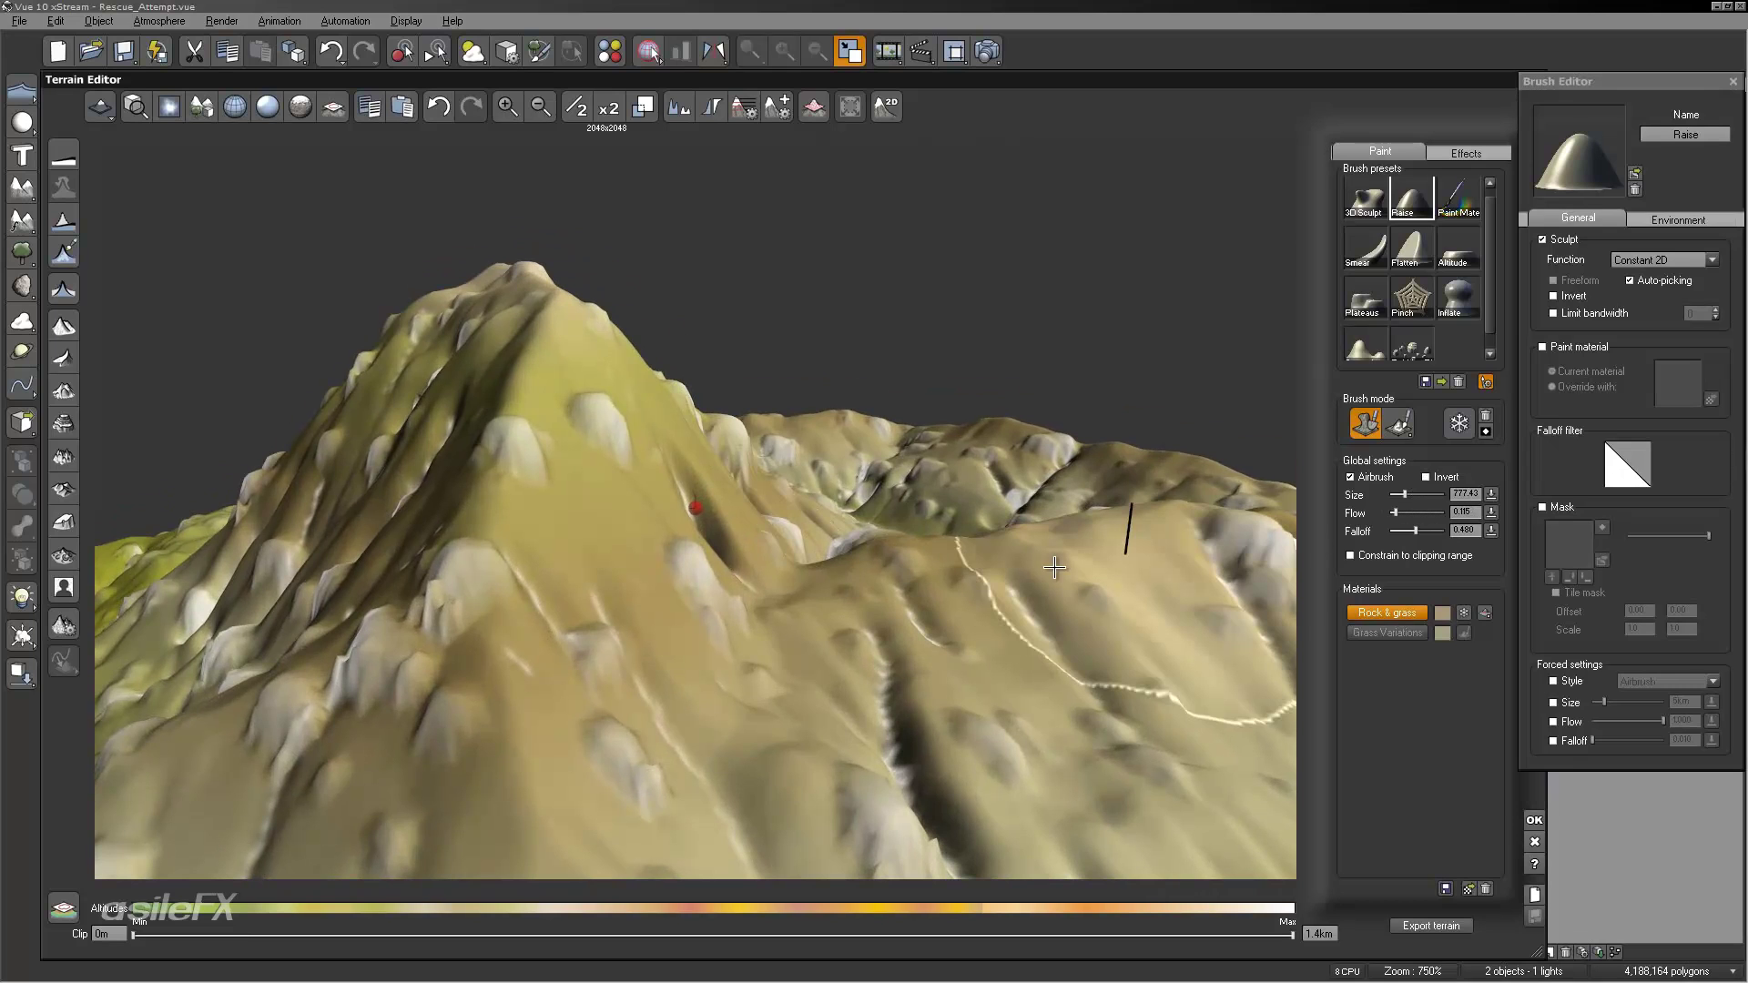
Step: Try raising the ground behind the peak and on the mountain's front slope, undoing the brush strokes
left_click_drag(784, 469, 838, 455)
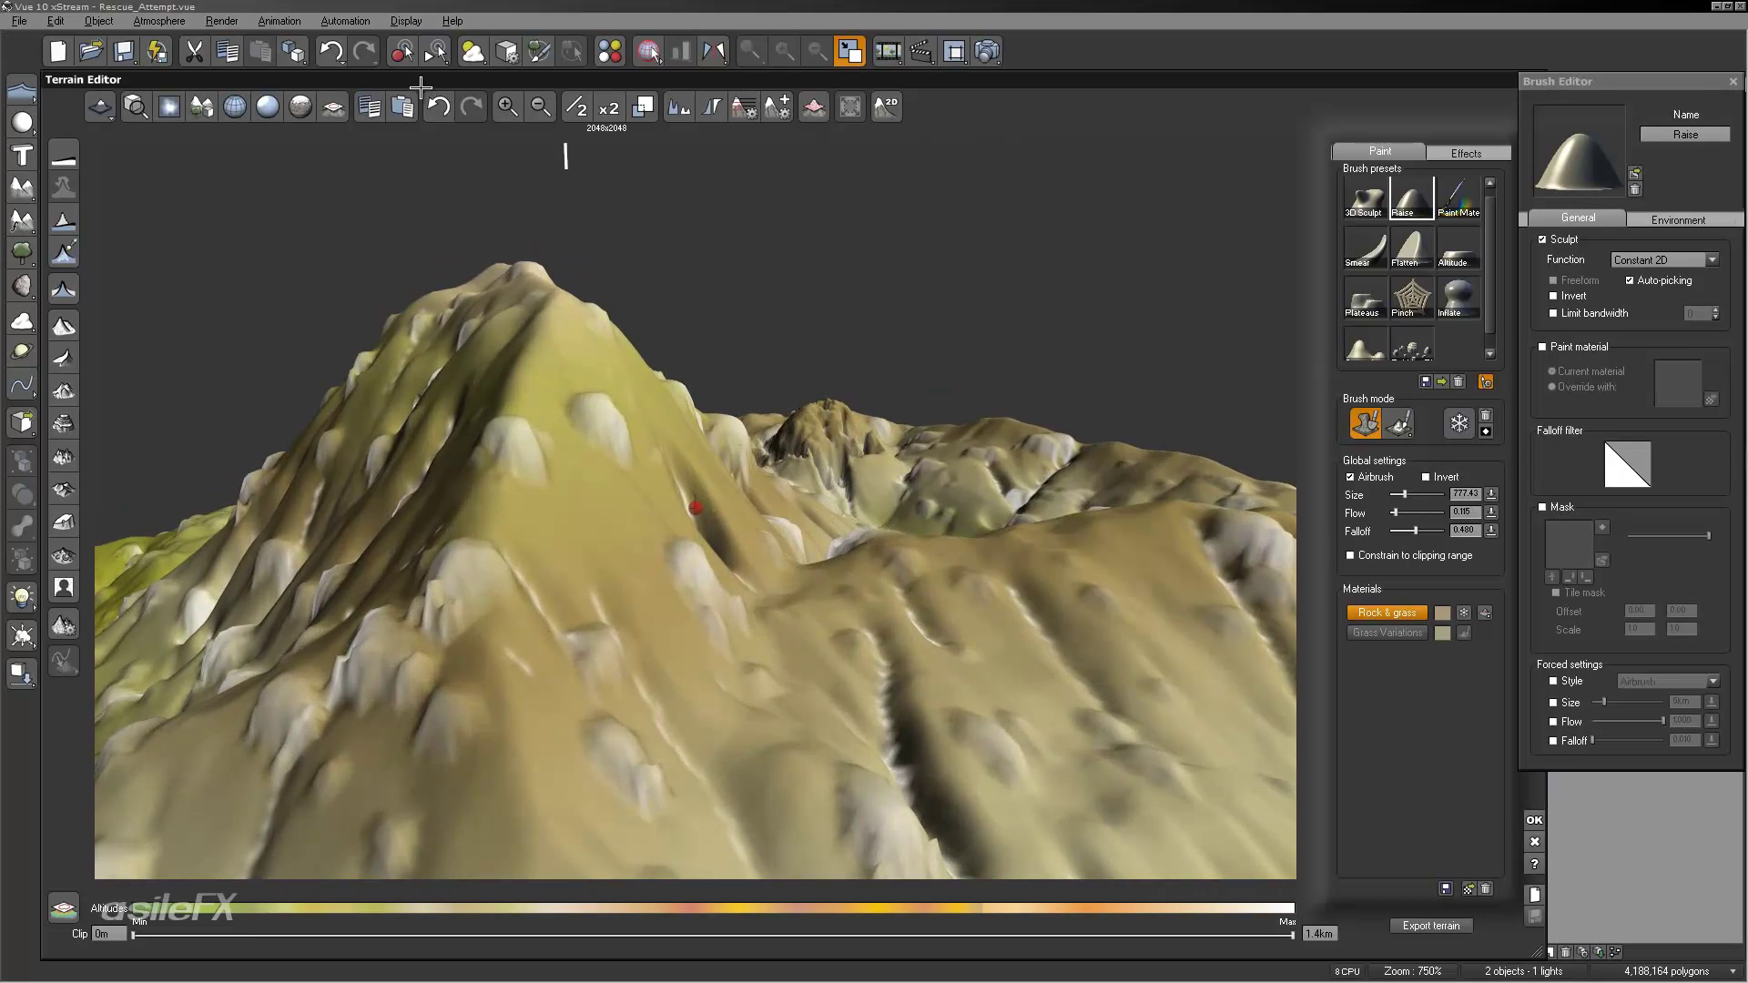
key("ctrl+z")
right_click_drag(913, 526, 1111, 533)
left_click_drag(928, 583, 731, 697)
mouse_move(997, 606)
right_mouse_down()
mouse_move(944, 605)
mouse_move(881, 563)
right_mouse_up()
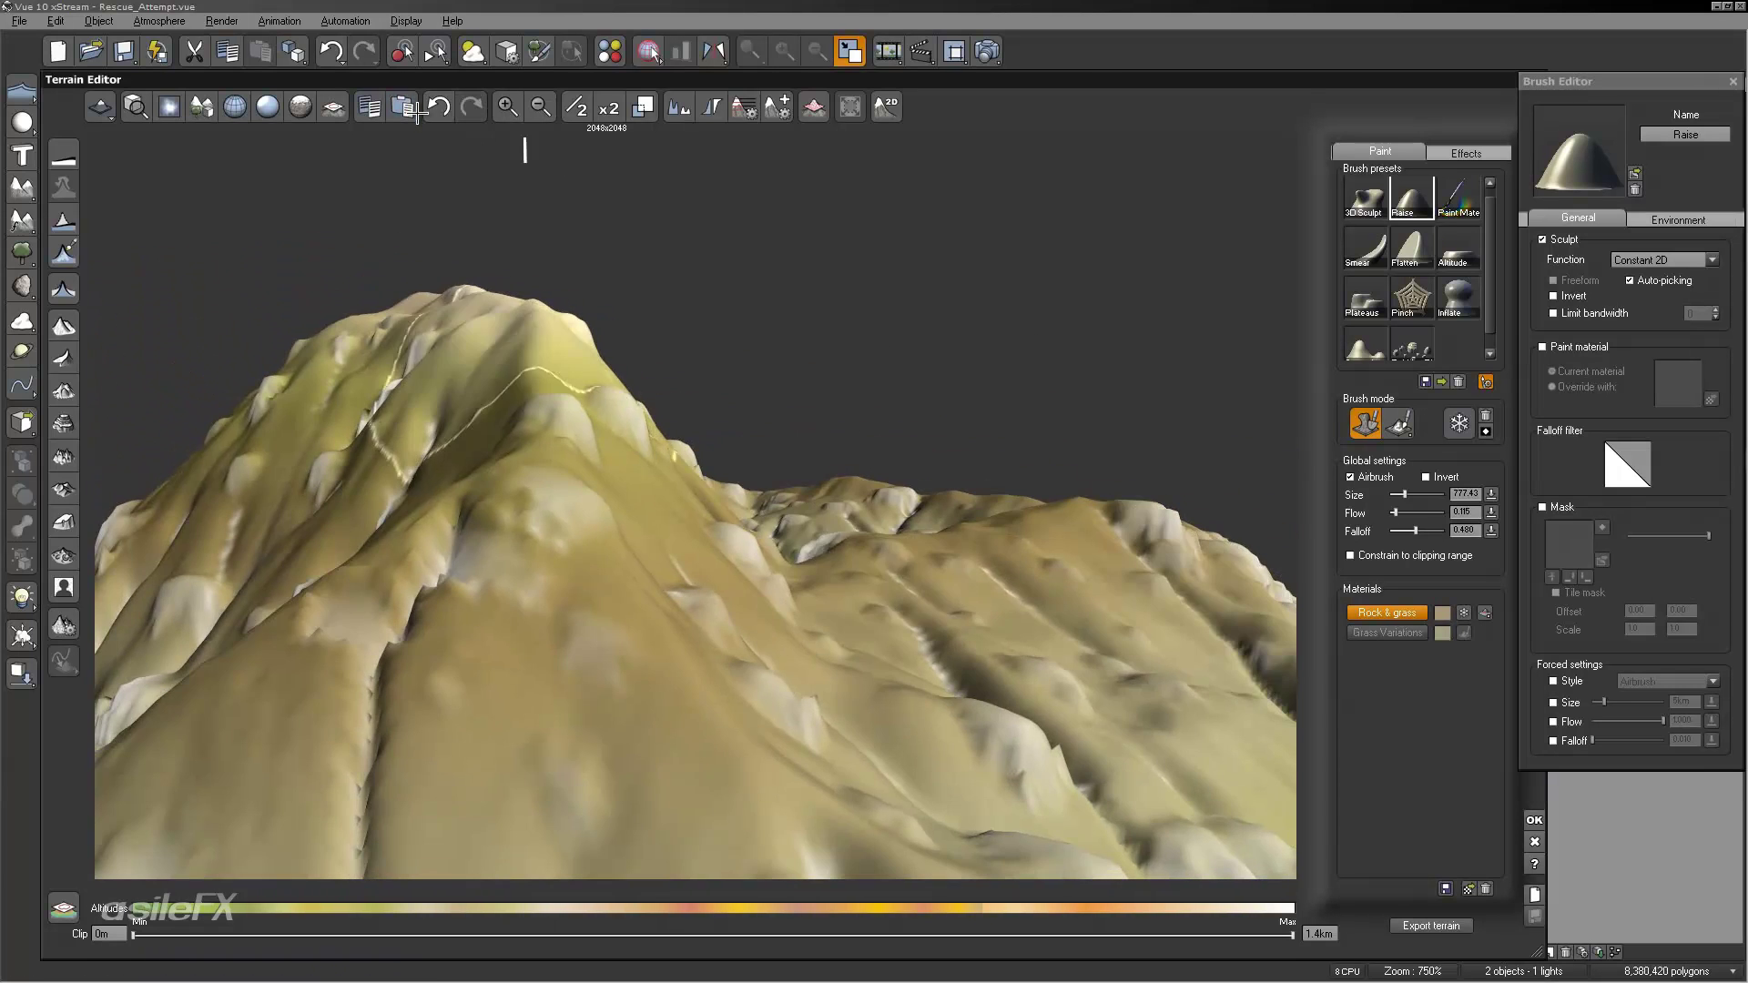
key("ctrl+z")
key("ctrl+z")
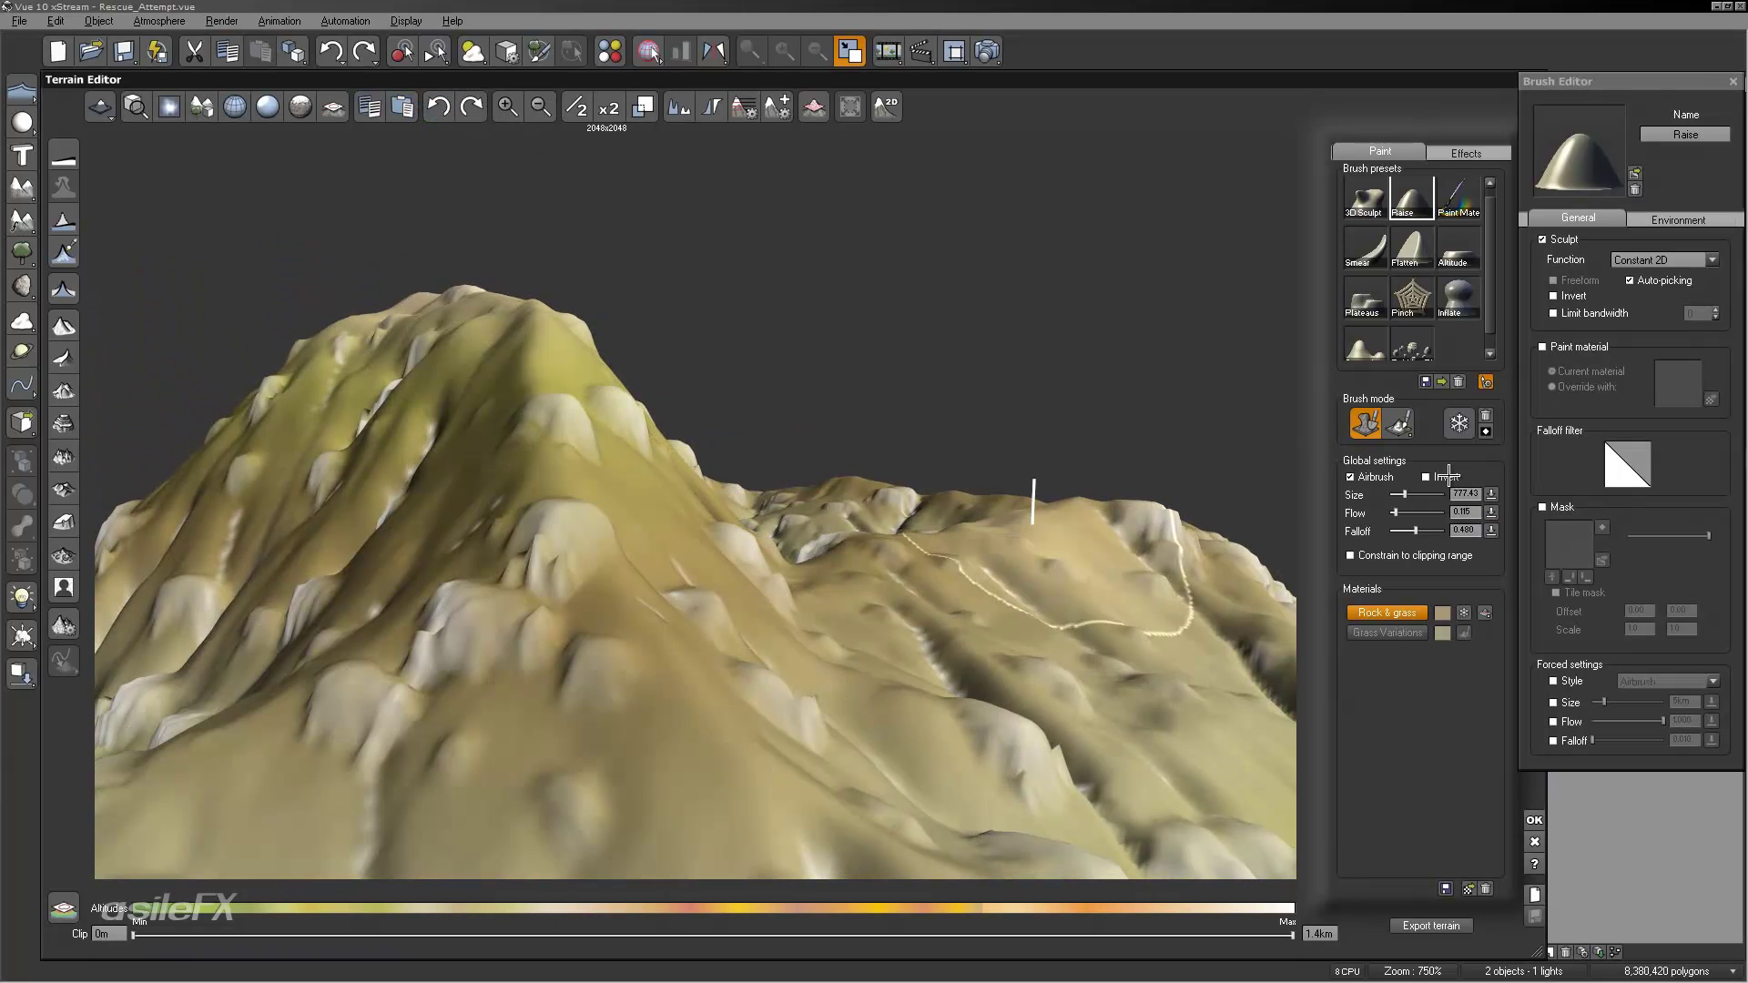
Step: Turn on inversion for the Raise brush, carve into the mountainside, and inspect the rock outcrops up close
left_click_drag(569, 623, 806, 670)
mouse_move(806, 671)
right_mouse_down()
mouse_move(873, 692)
mouse_move(601, 655)
right_mouse_up()
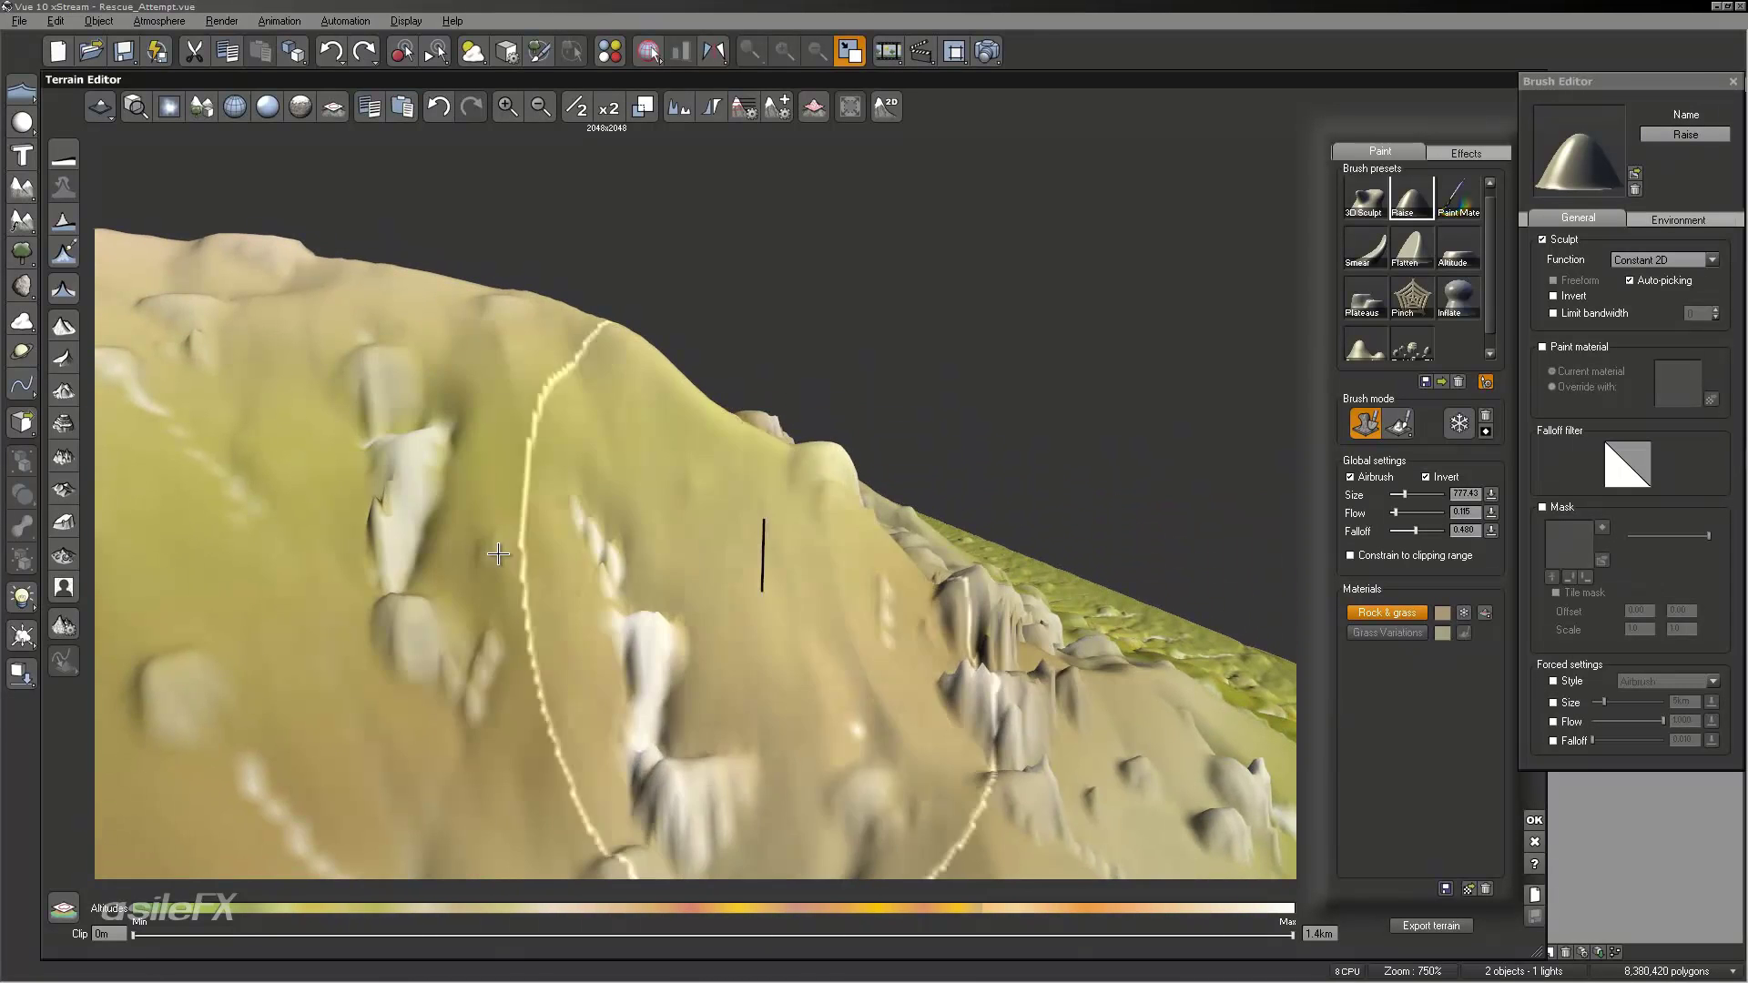
right_click_drag(412, 498, 524, 488)
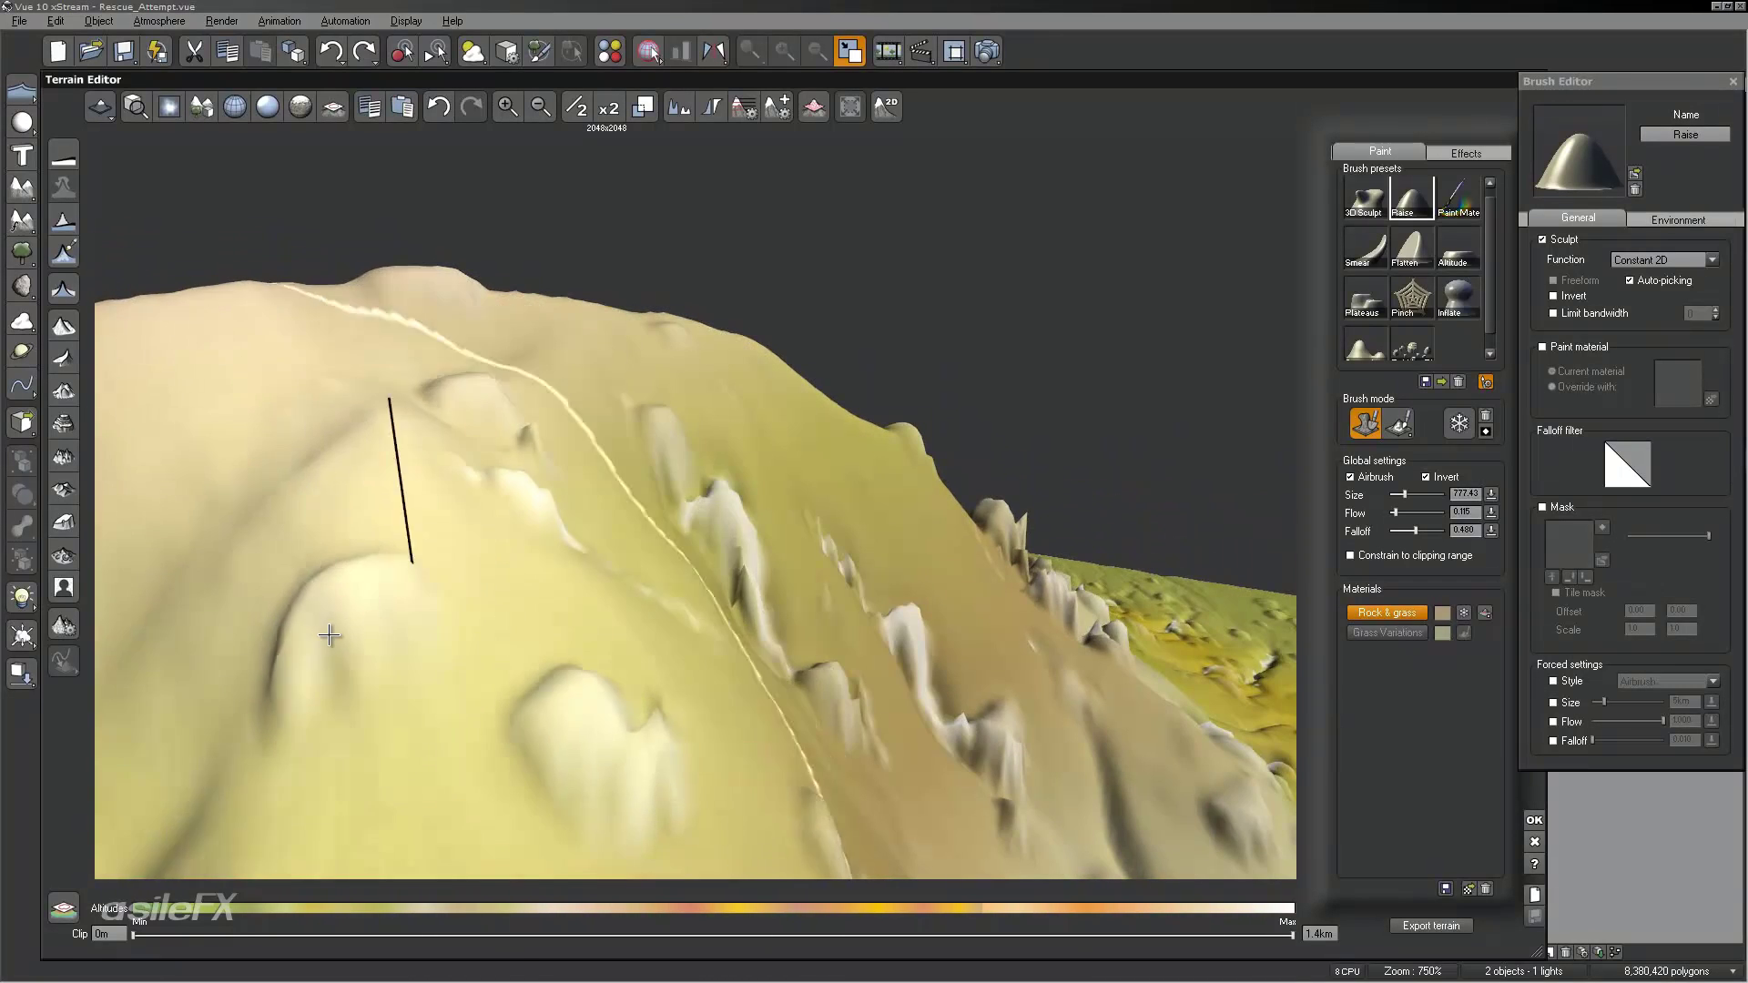
Step: Try carving into the ridges in front of the mountain with the inverted Raise brush, and undo the last stroke
right_click_drag(566, 651, 1120, 658)
right_click_drag(499, 628, 765, 592)
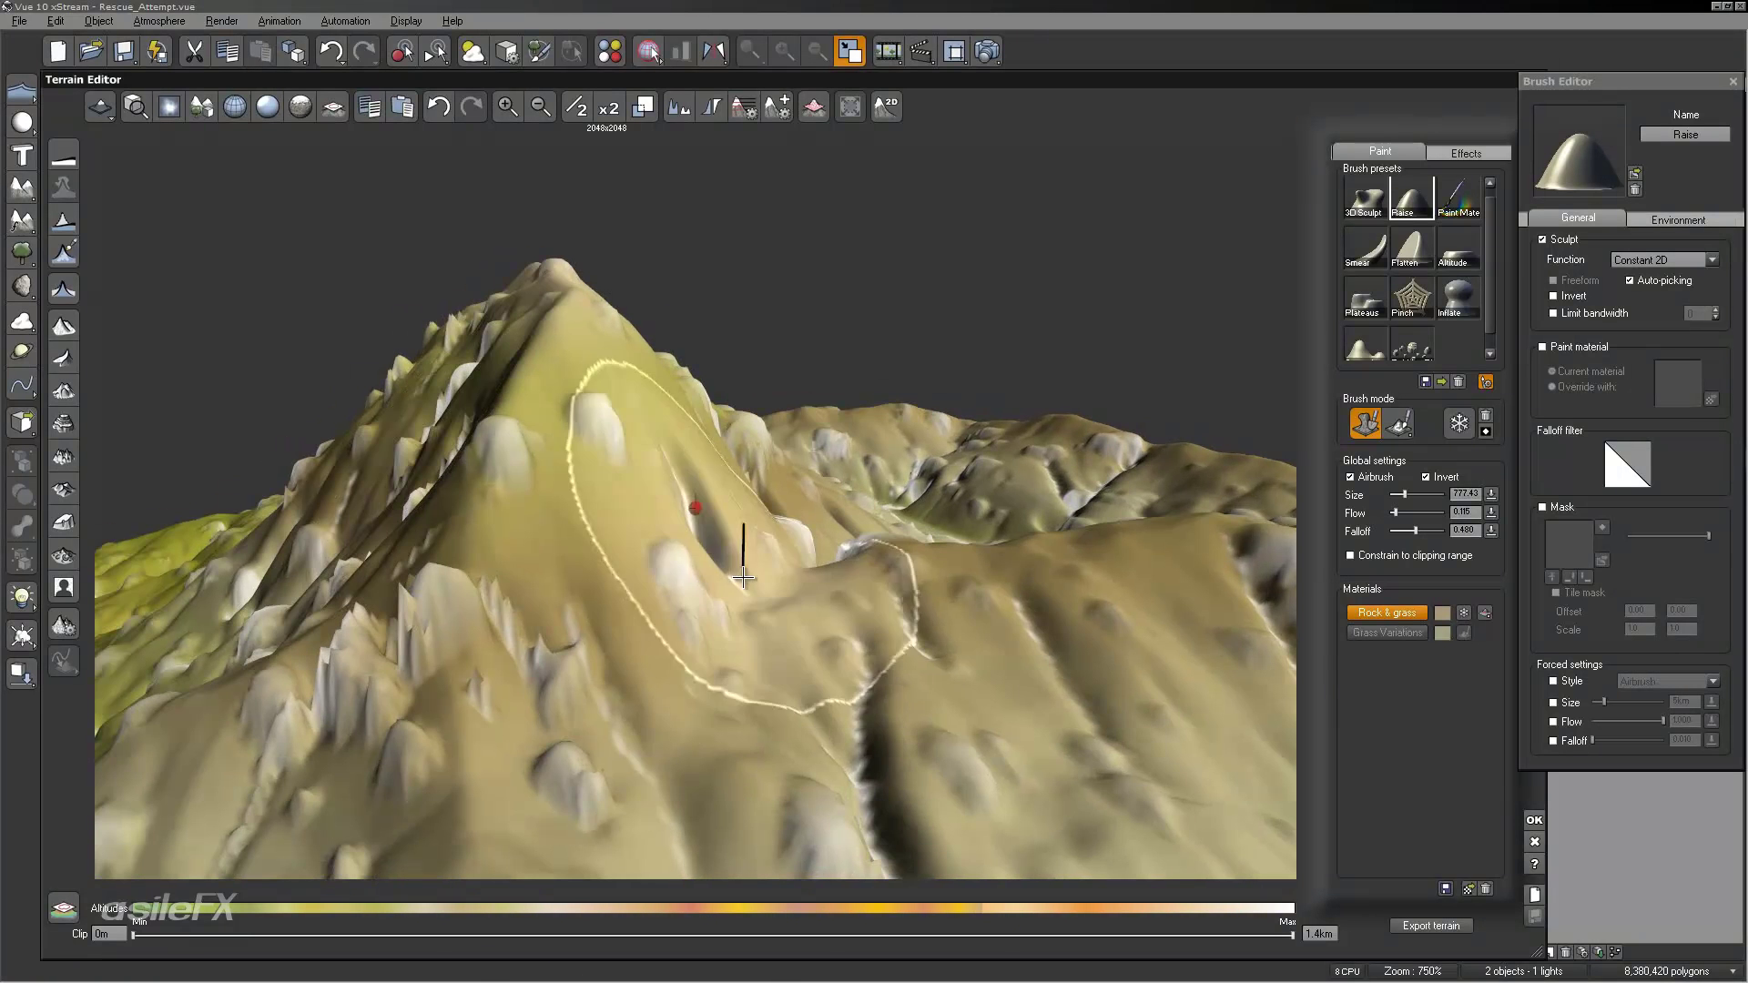
mouse_move(1178, 702)
right_mouse_down()
mouse_move(1093, 741)
mouse_move(1022, 510)
mouse_move(746, 709)
right_mouse_up()
right_click_drag(859, 749, 1124, 616)
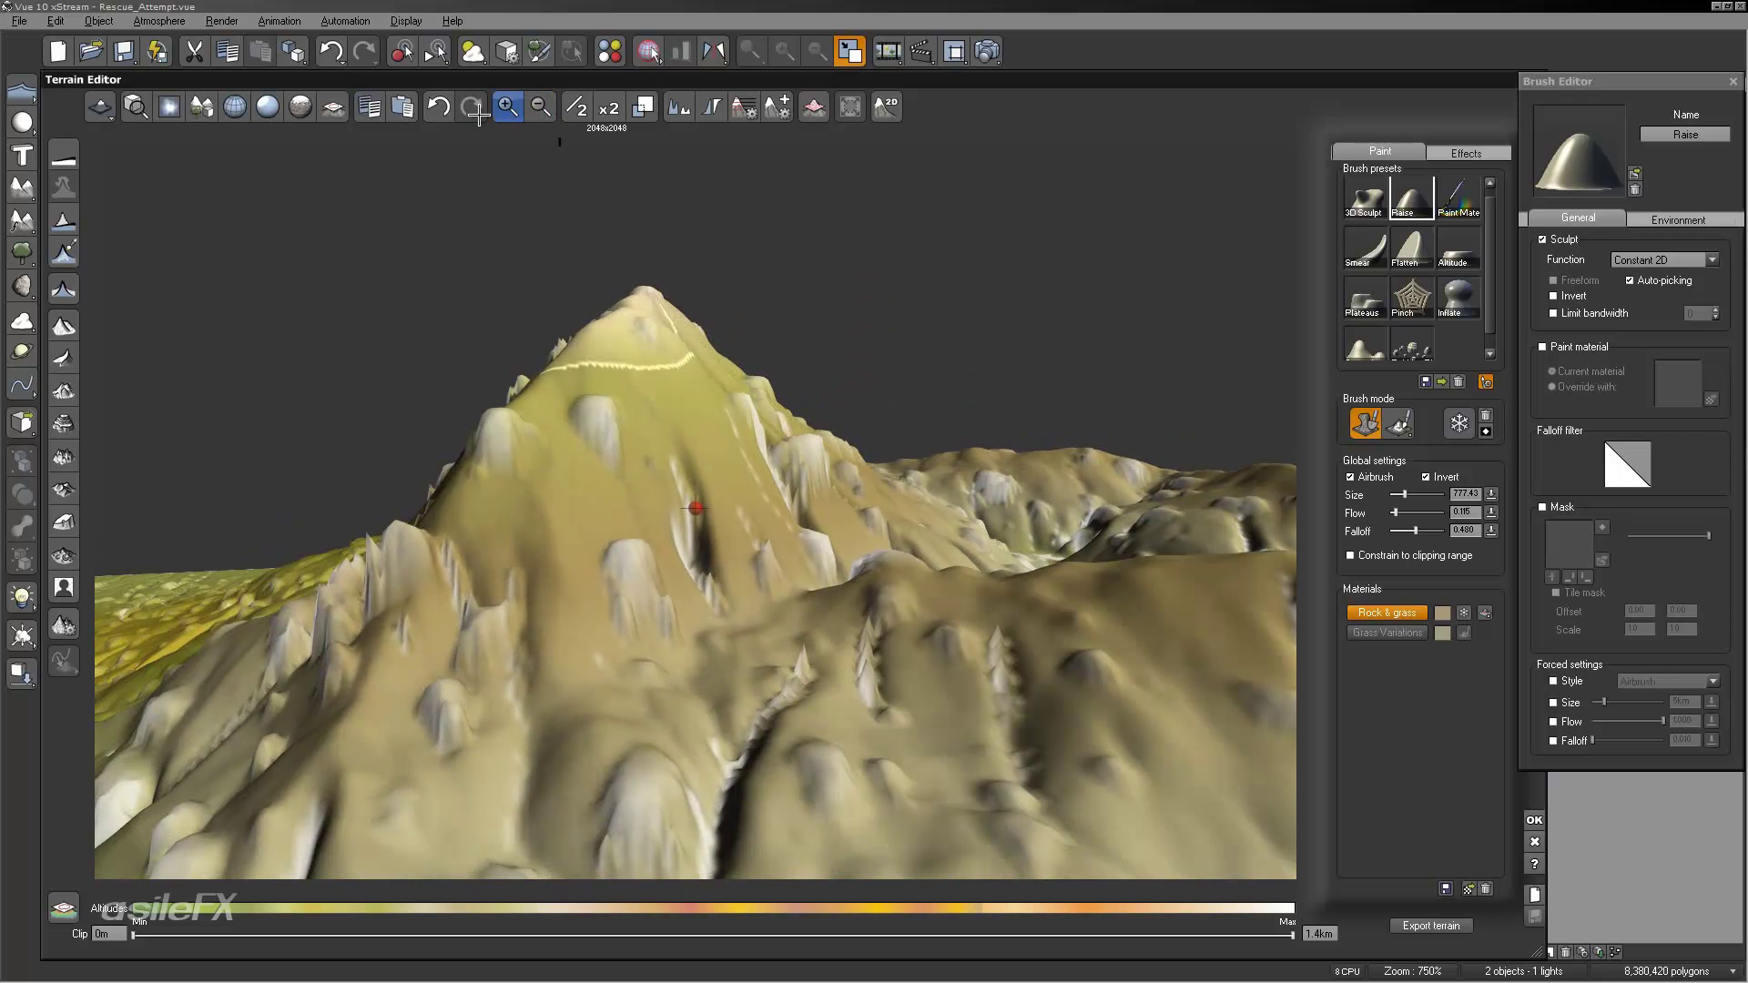
left_click(441, 114)
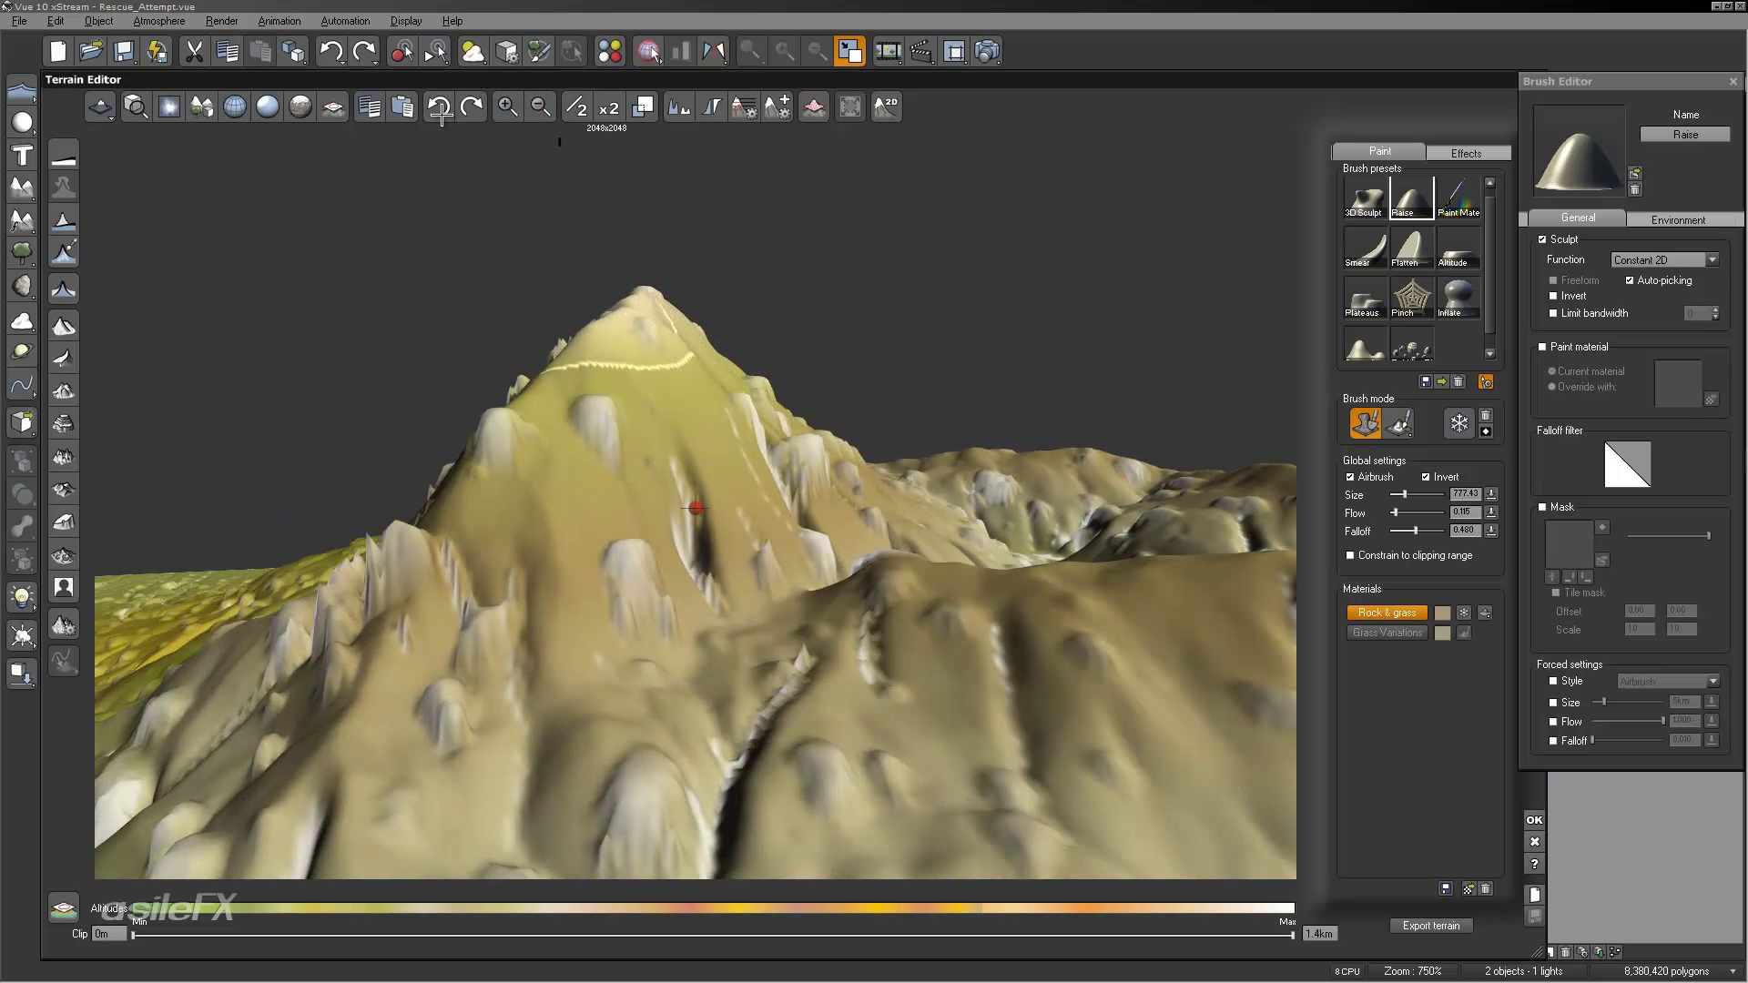
right_click_drag(724, 435, 875, 508)
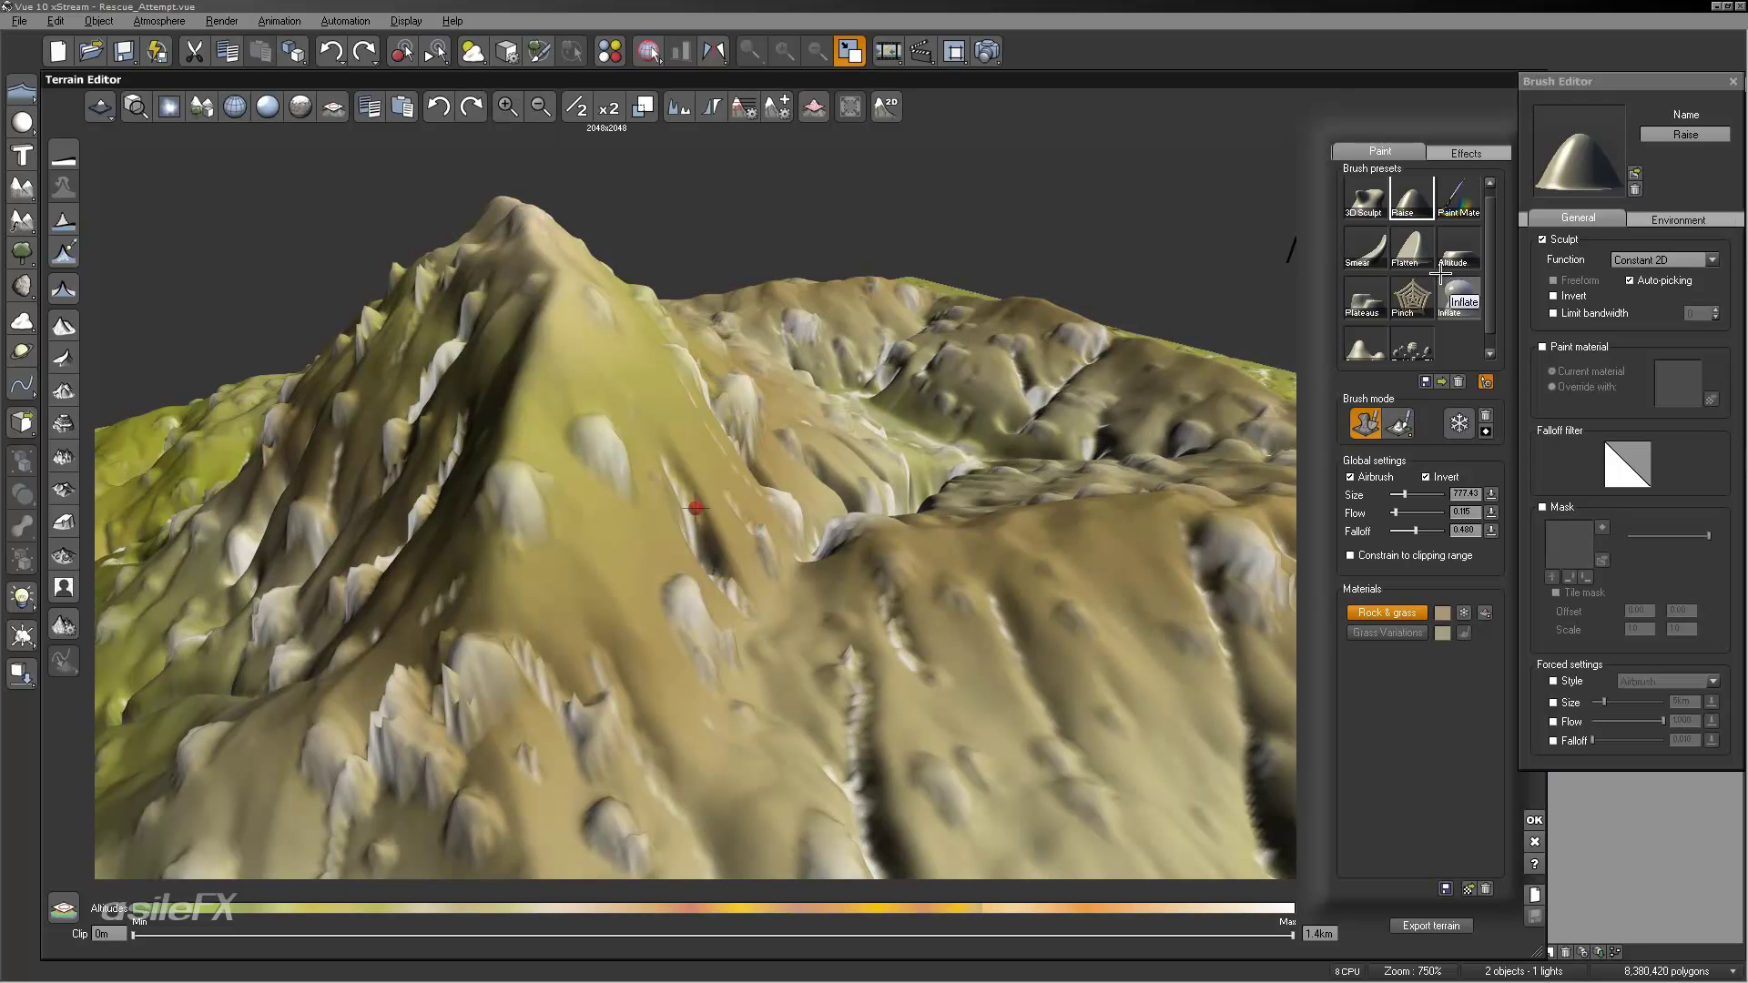
Step: Choose the Paint Material brush, turn off its inversion and increase its size slightly
left_click(1457, 187)
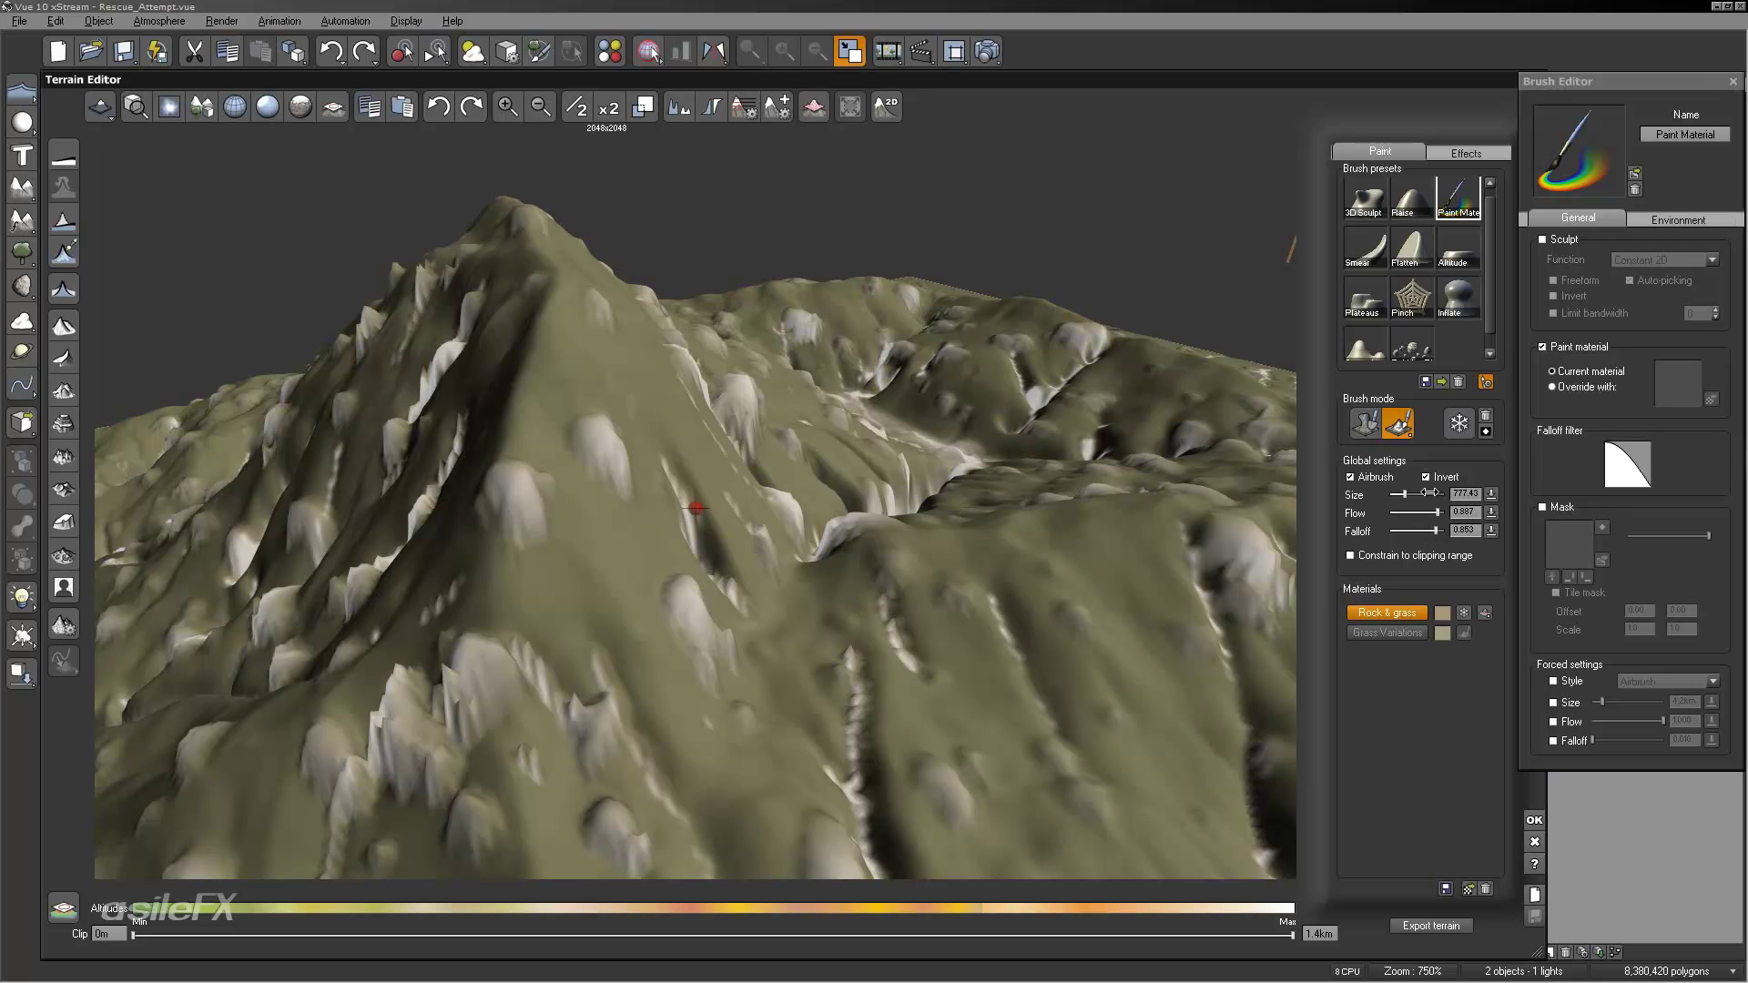
mouse_move(1429, 494)
left_mouse_down()
mouse_move(1461, 495)
mouse_move(1448, 487)
left_mouse_up()
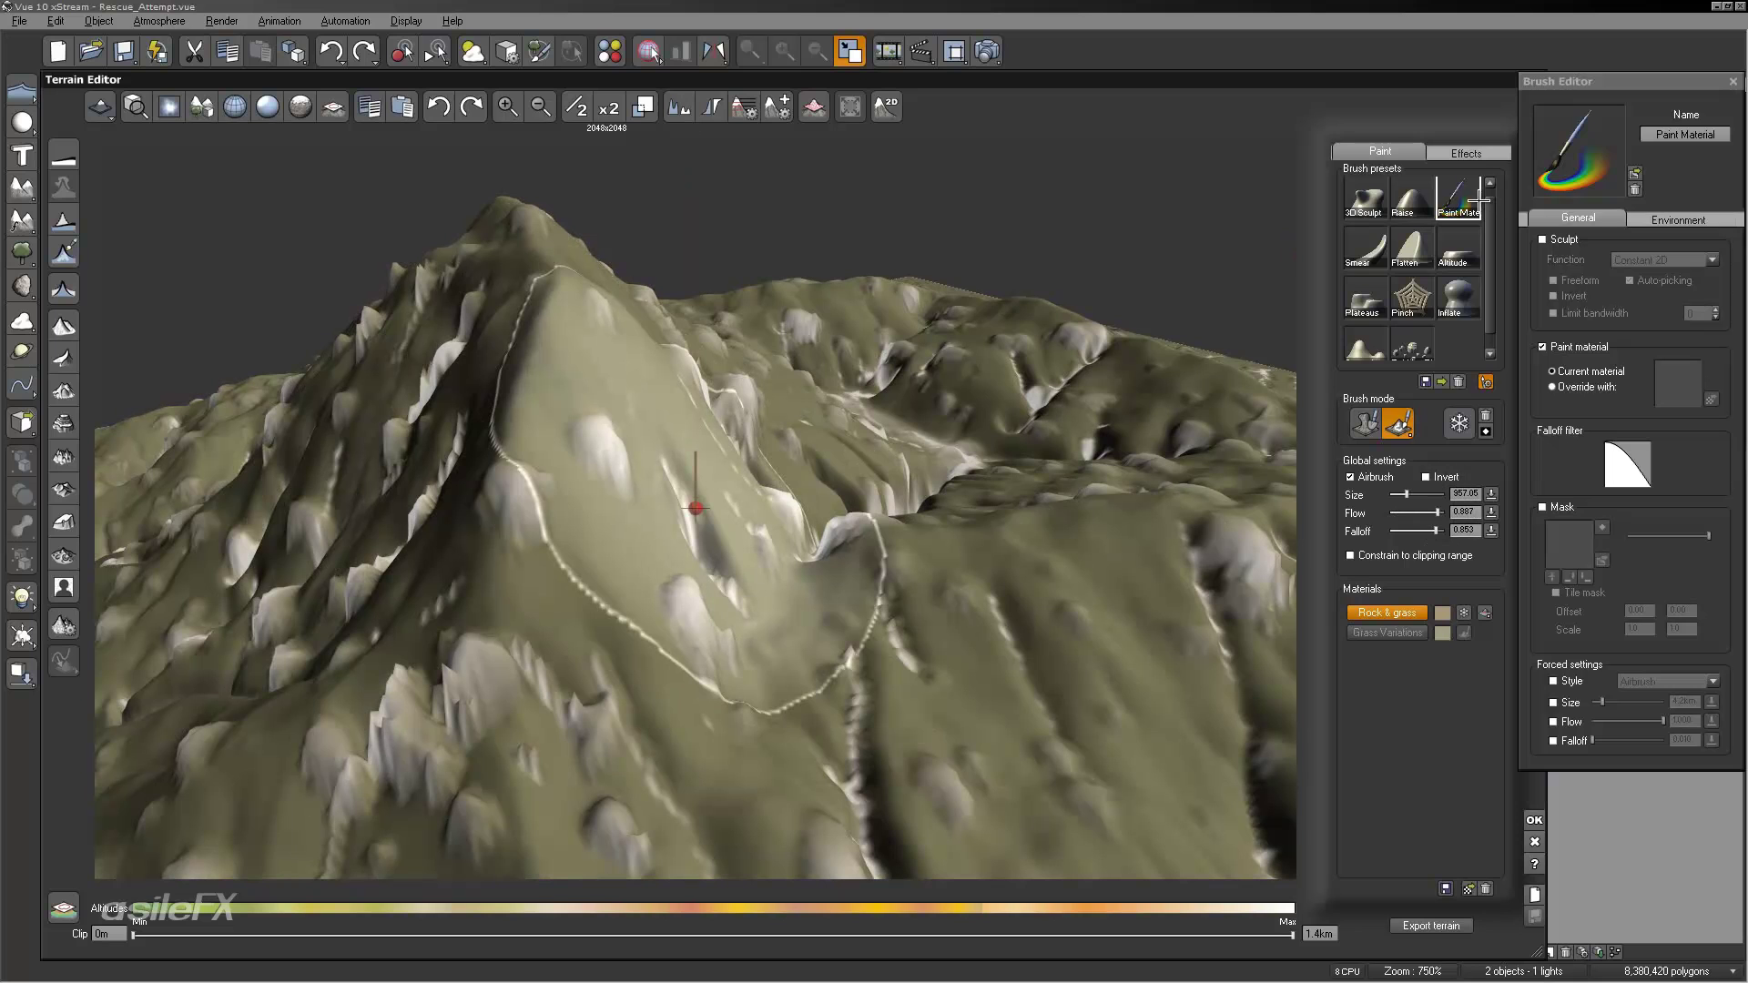
Step: Apply Alluvium erosion to the mountain terrain and halve the terrain's resolution to 1024x1024
left_click(1462, 153)
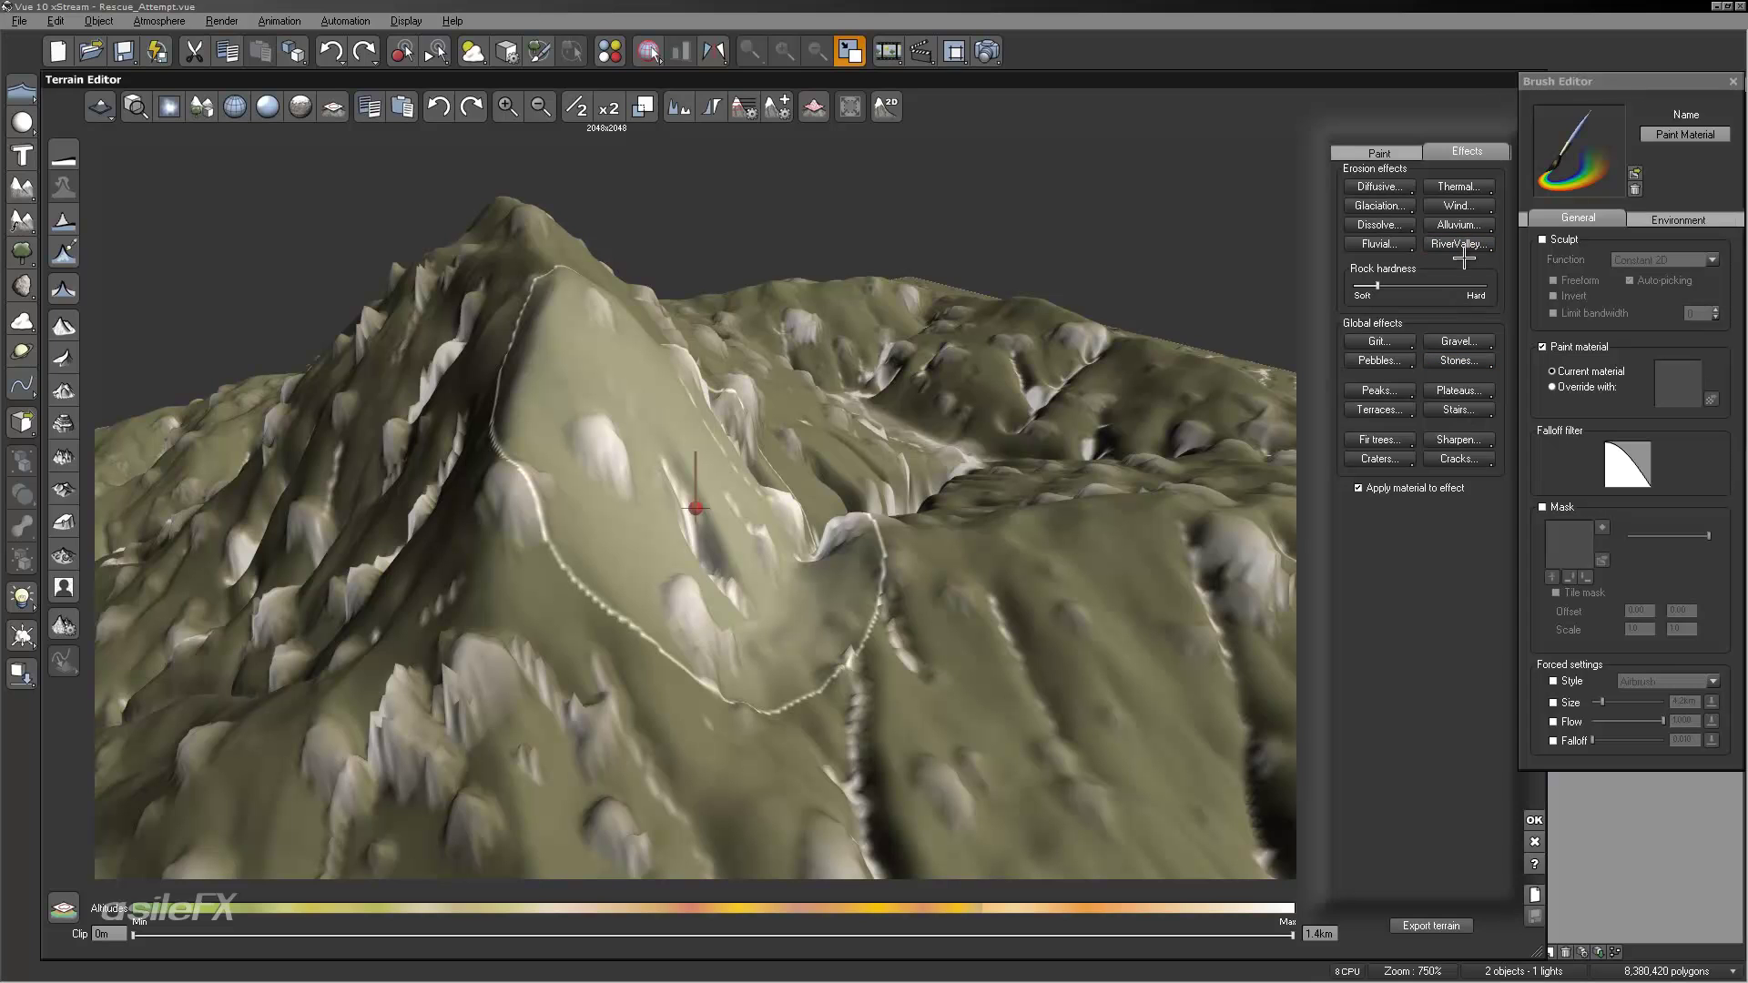
left_click(1472, 227)
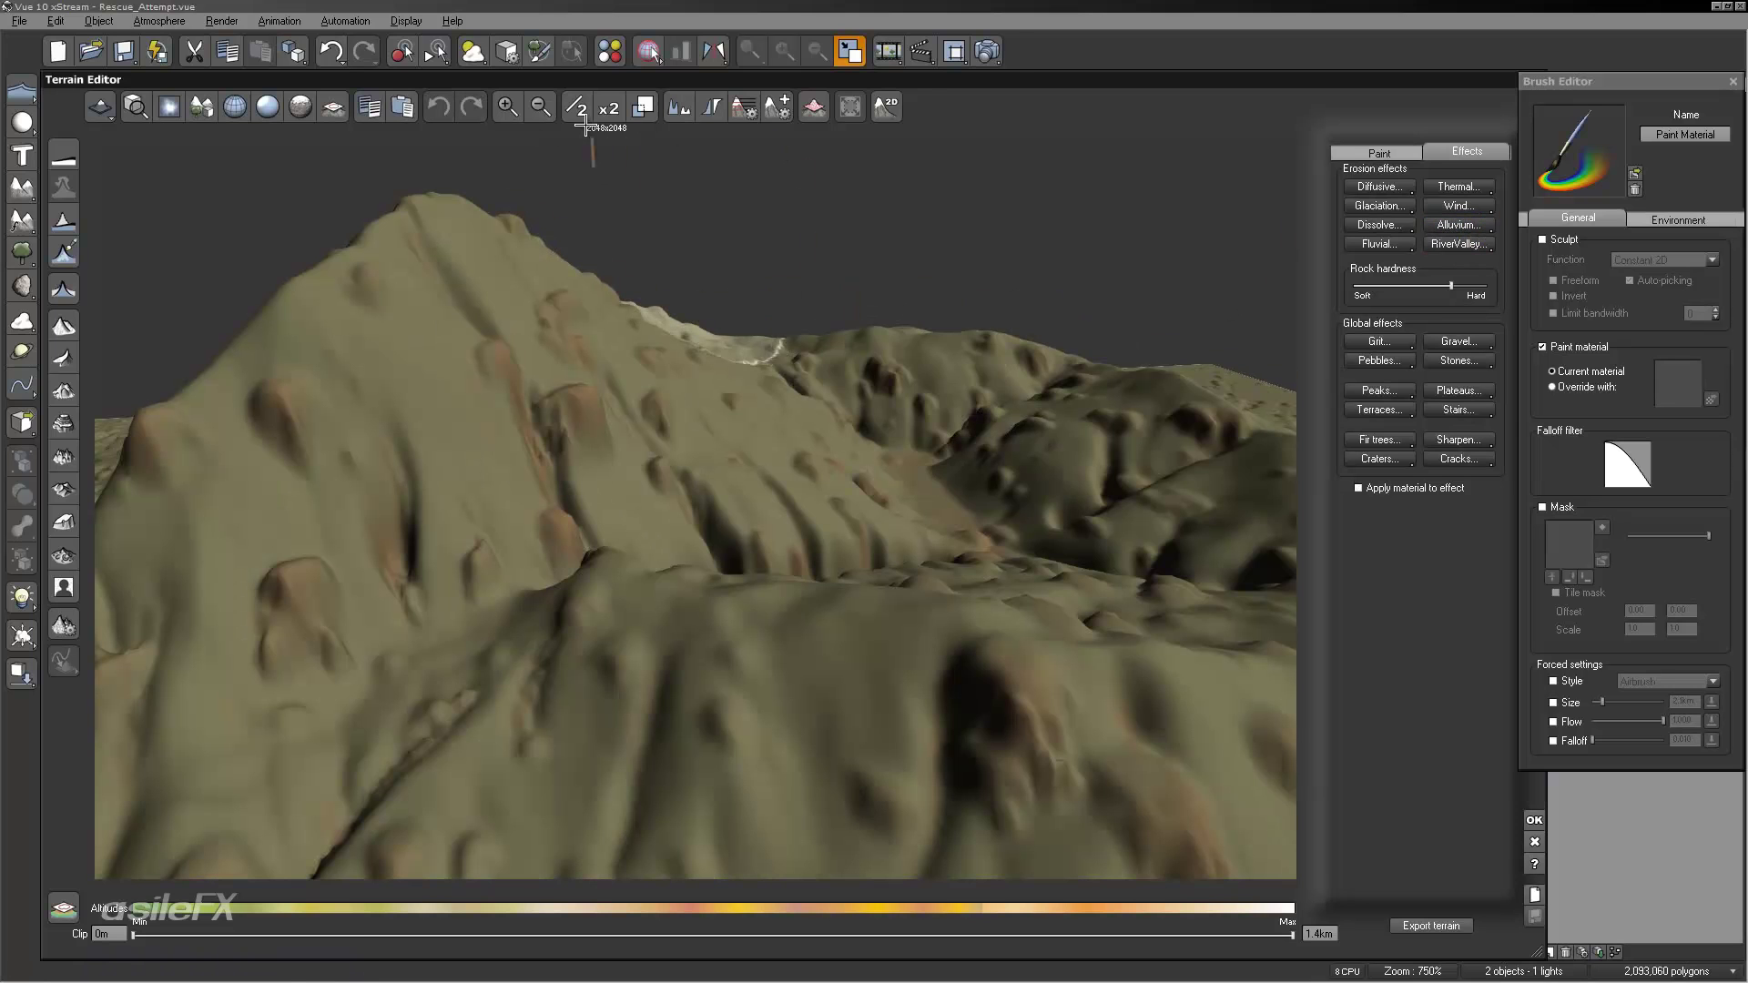
left_click(579, 108)
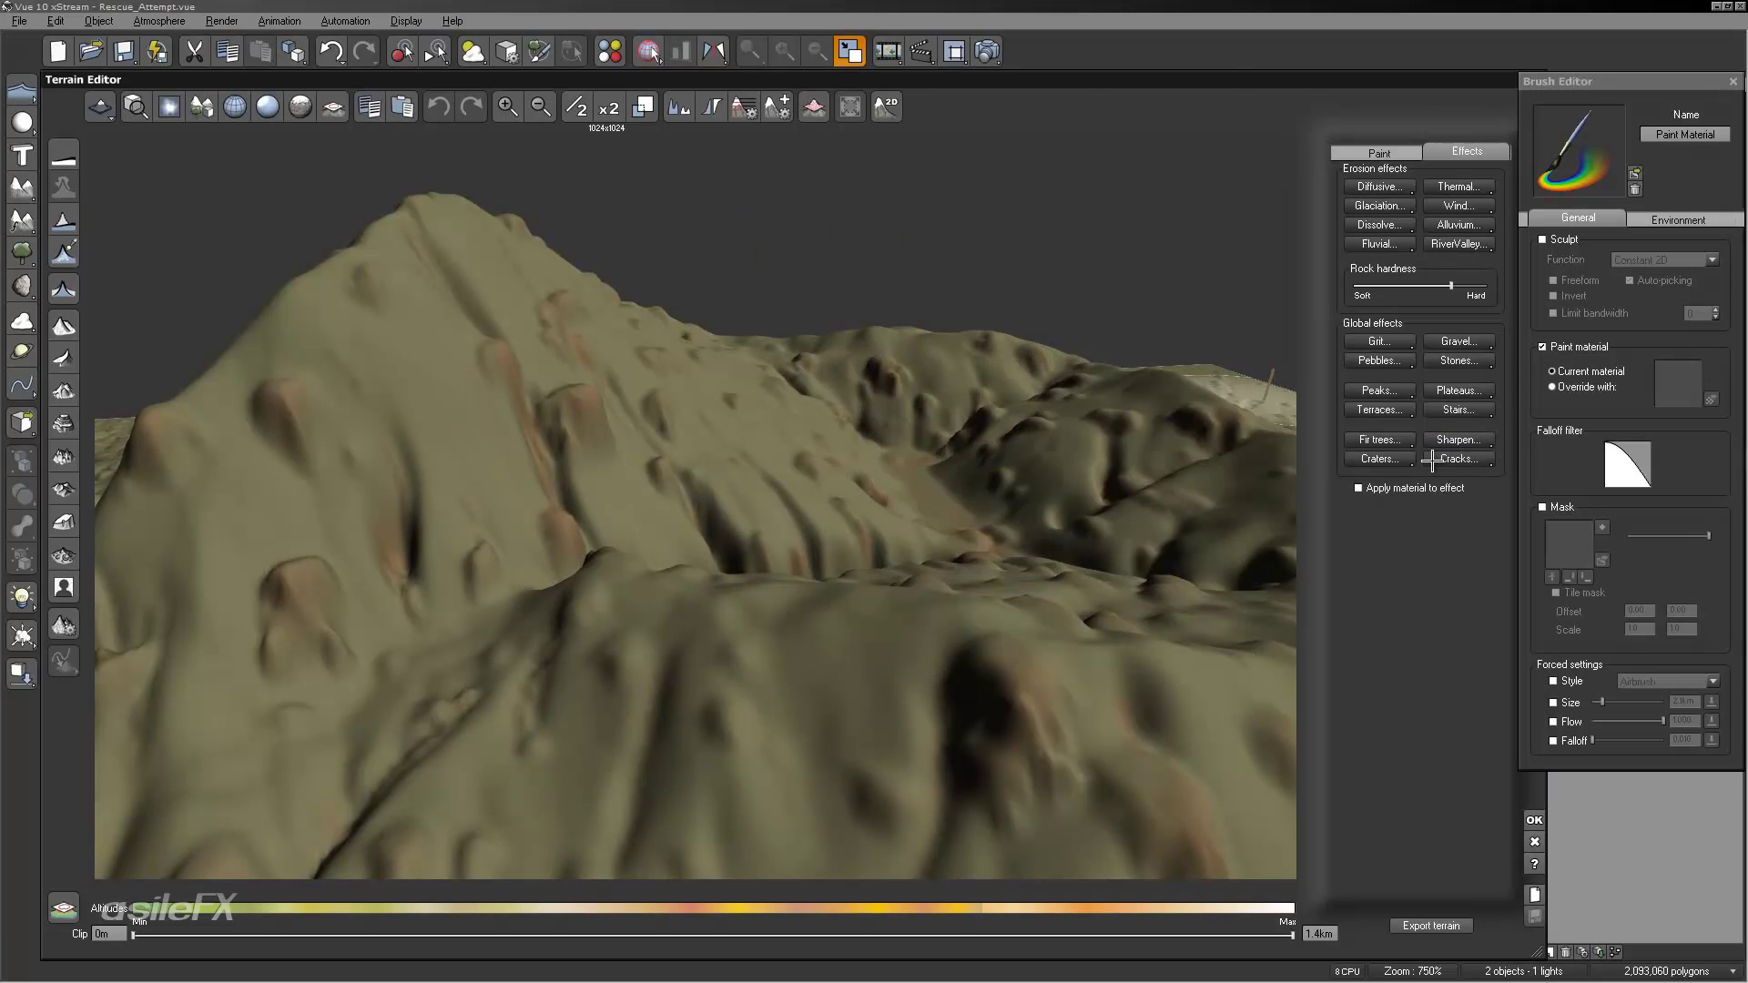
Step: Apply Alluvium erosion at 2048x2048 with fairly soft rock and the material applied to the effect, and inspect the slopes
left_click(1455, 224)
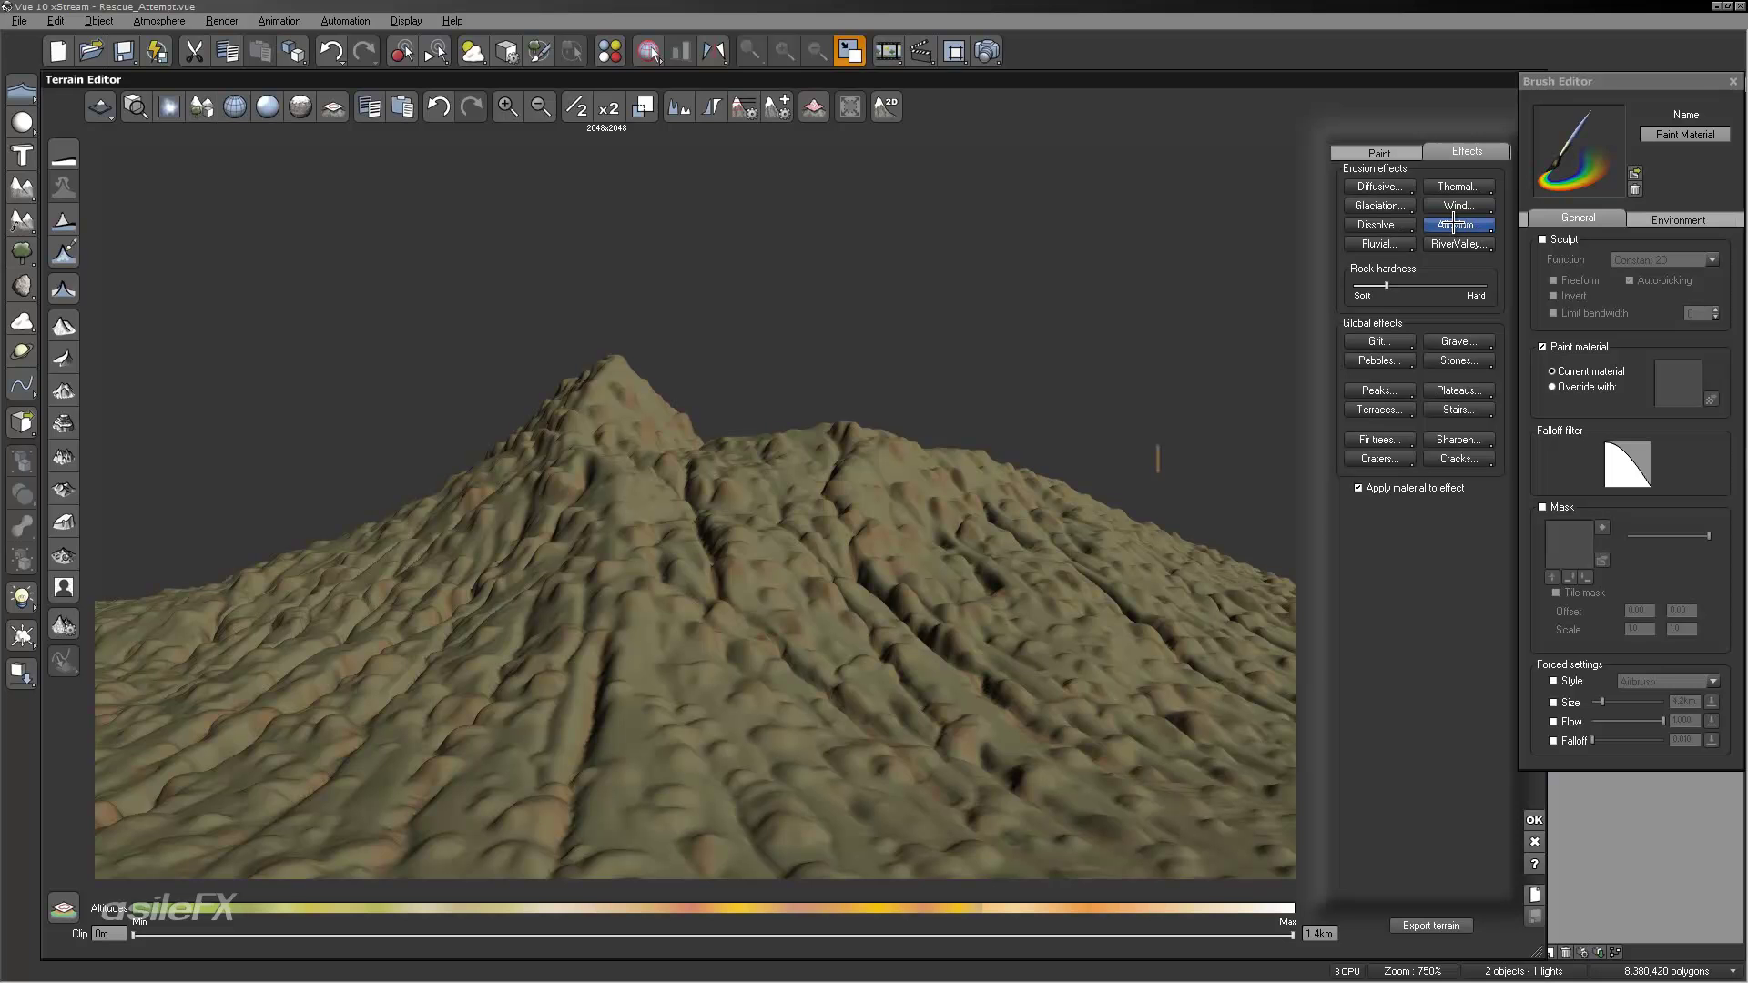
mouse_move(1075, 410)
right_mouse_down()
mouse_move(921, 438)
mouse_move(980, 410)
mouse_move(925, 409)
mouse_move(925, 394)
right_mouse_up()
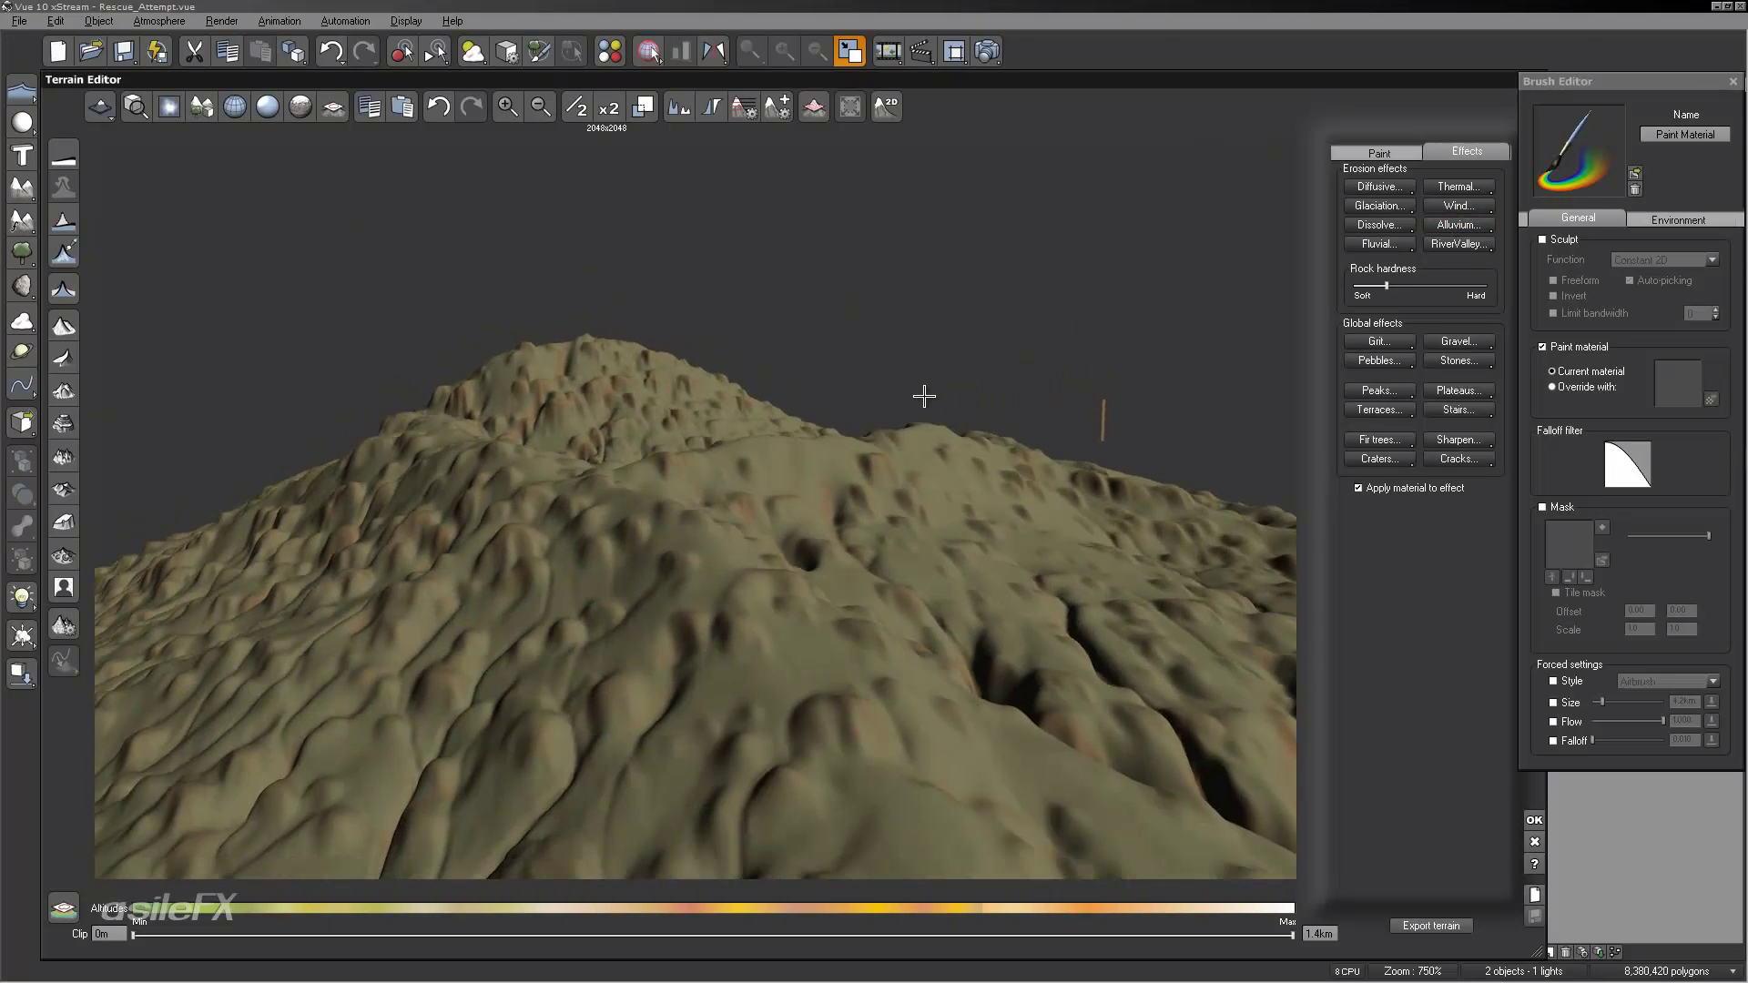
right_click_drag(992, 468, 1047, 492)
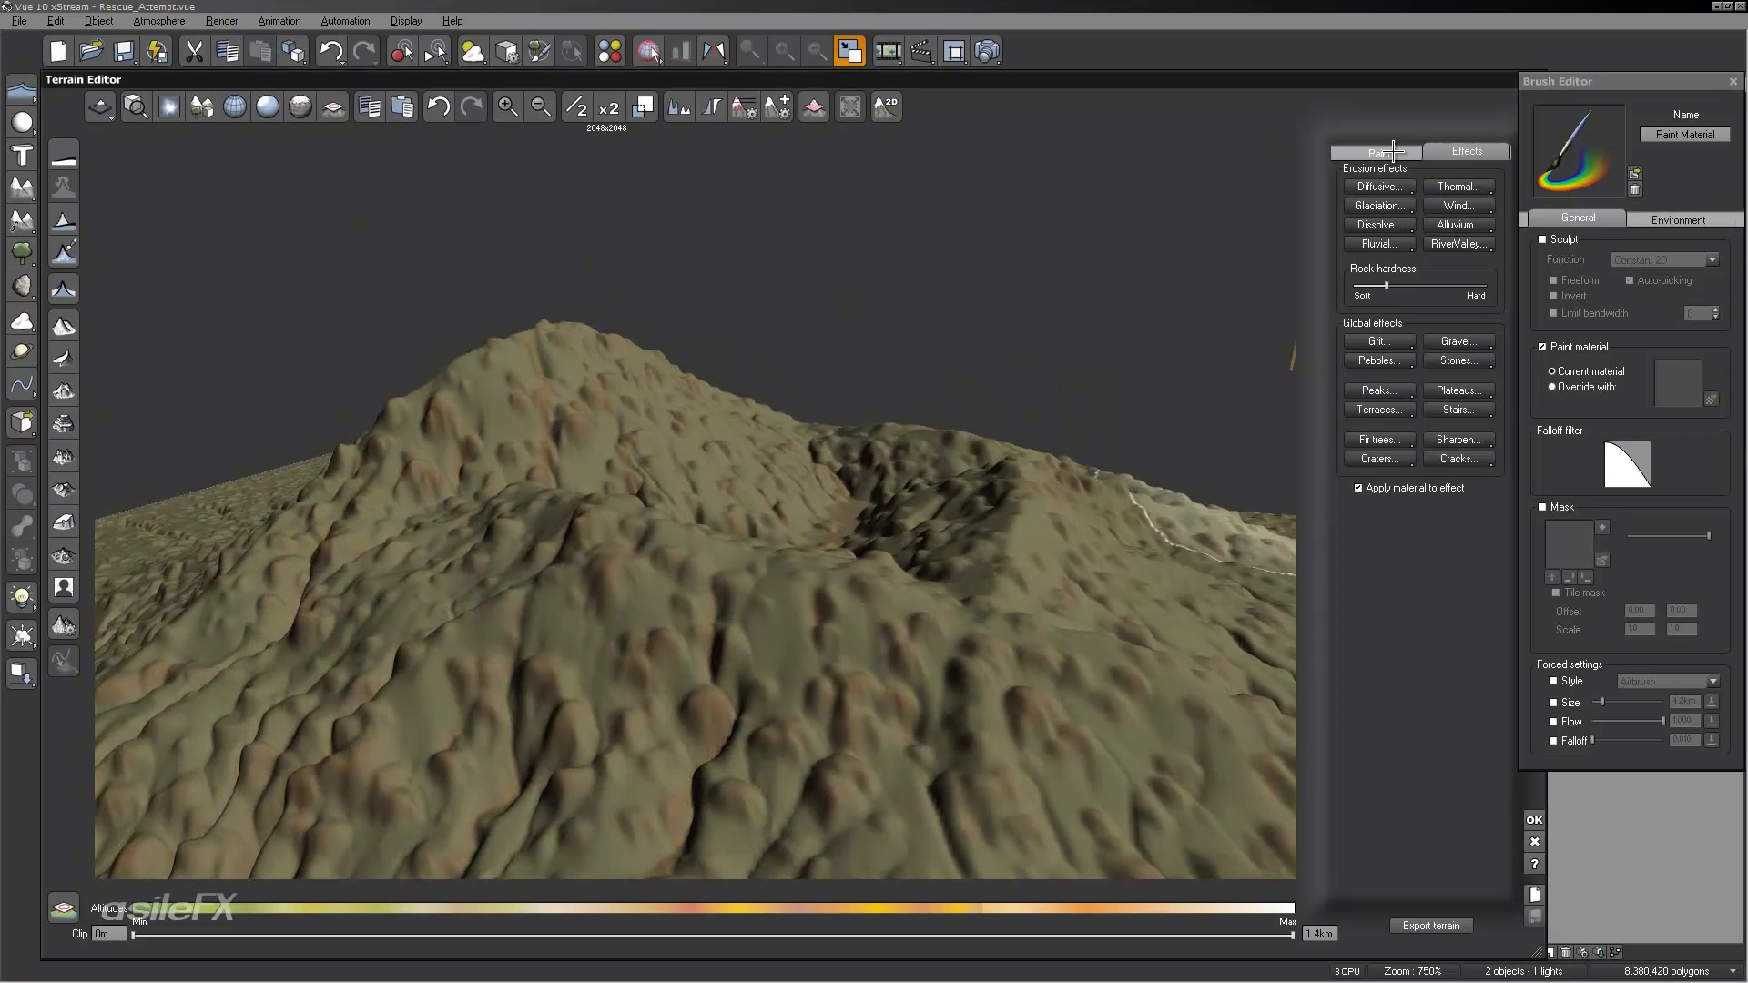
Step: Return to the painting controls, highlight the Rock & grass material's painted areas in white, and inspect them across the slopes
left_click(1379, 153)
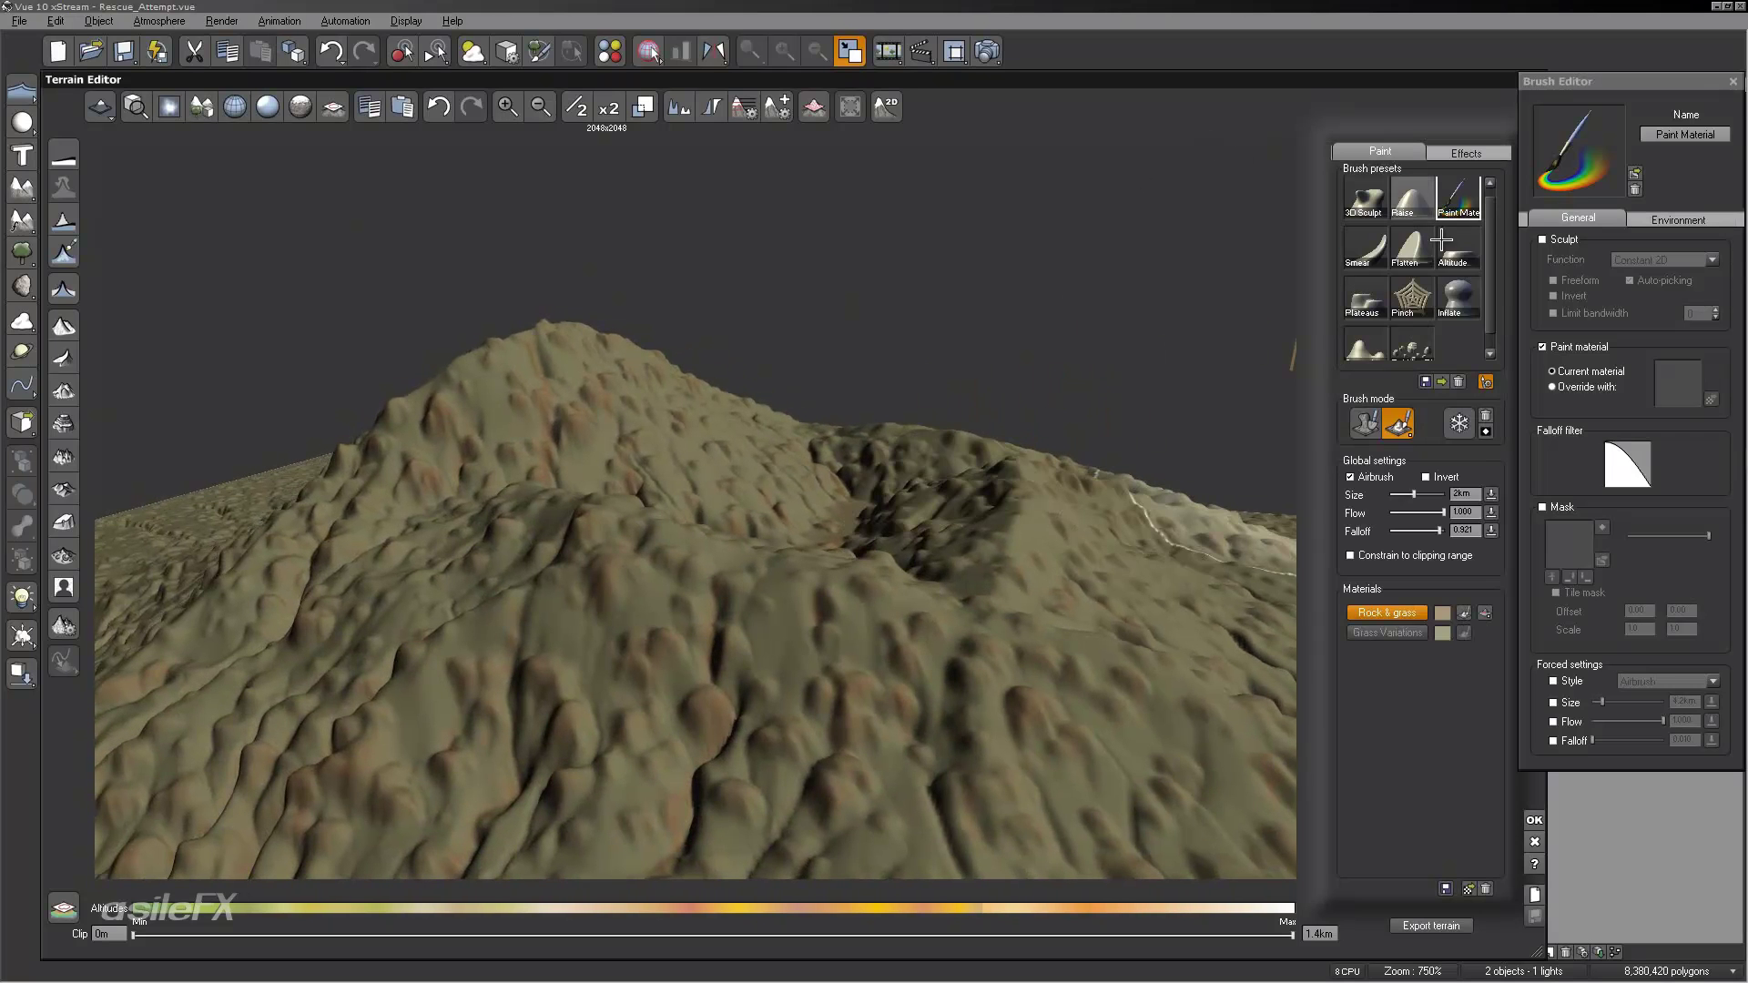
left_click(1463, 613)
mouse_move(1175, 565)
right_mouse_down()
mouse_move(1195, 743)
mouse_move(1110, 593)
mouse_move(1205, 503)
mouse_move(1230, 410)
mouse_move(1327, 406)
right_mouse_up()
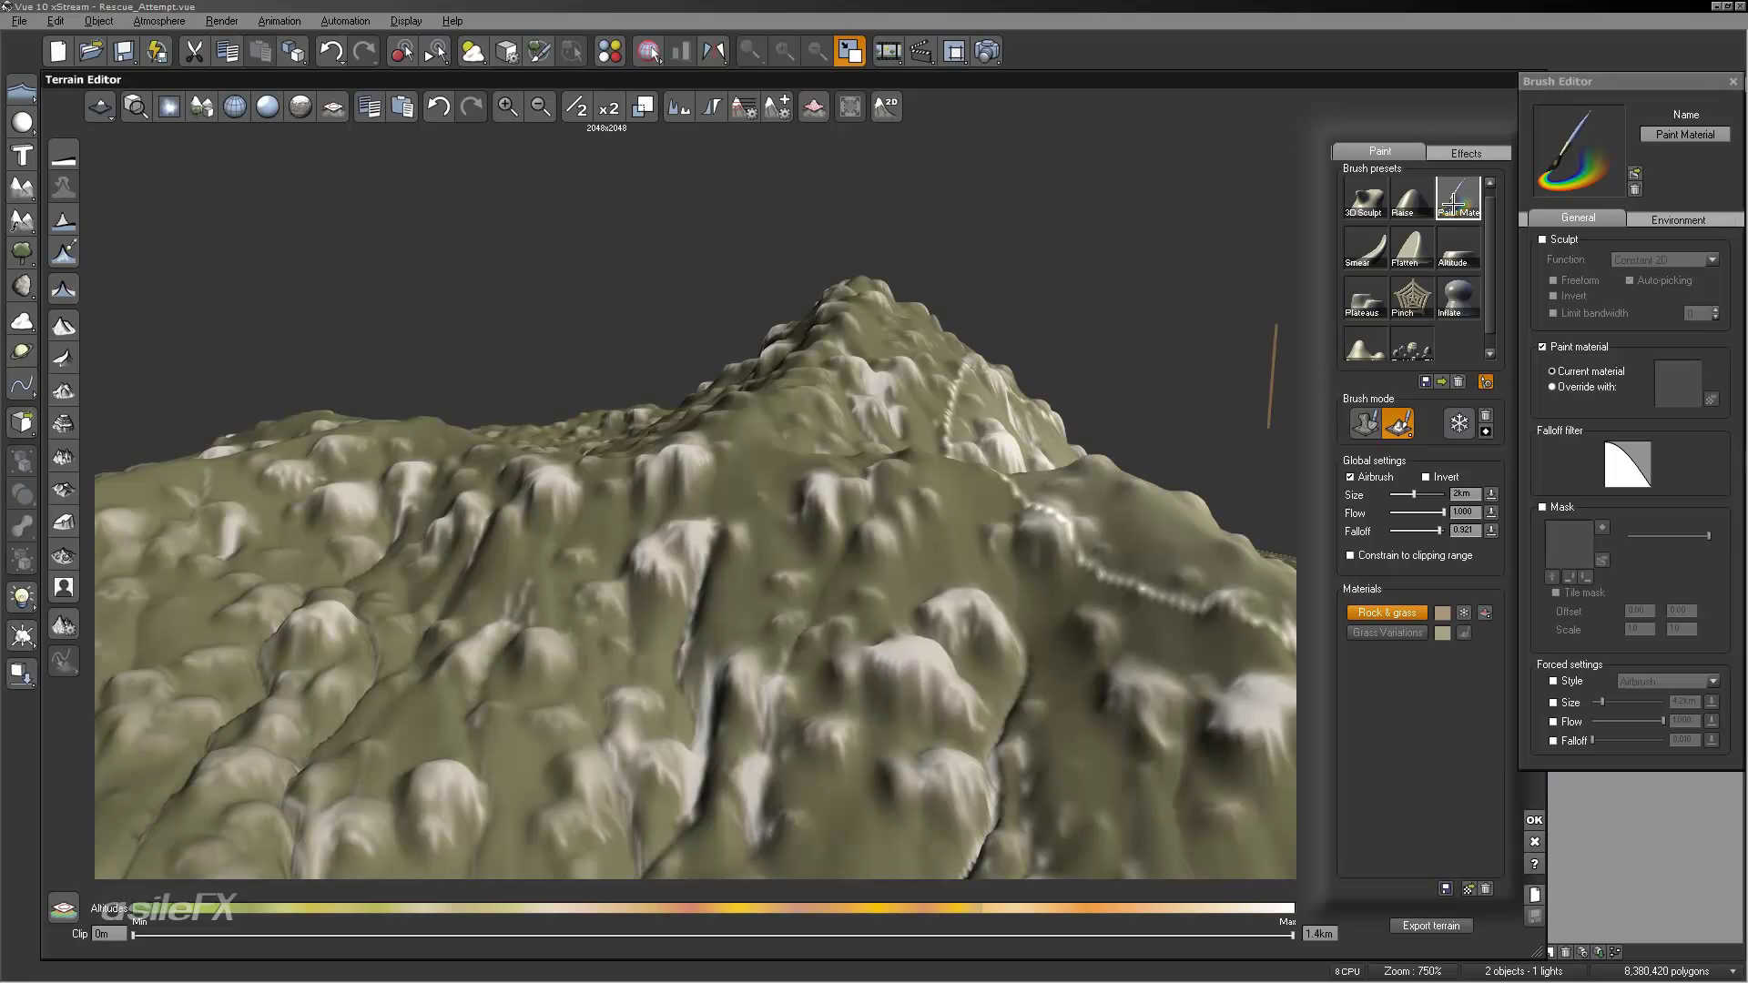
Step: Choose the Inflate brush, reduce its size and flow, and undo the last change to the terrain
left_click(1464, 289)
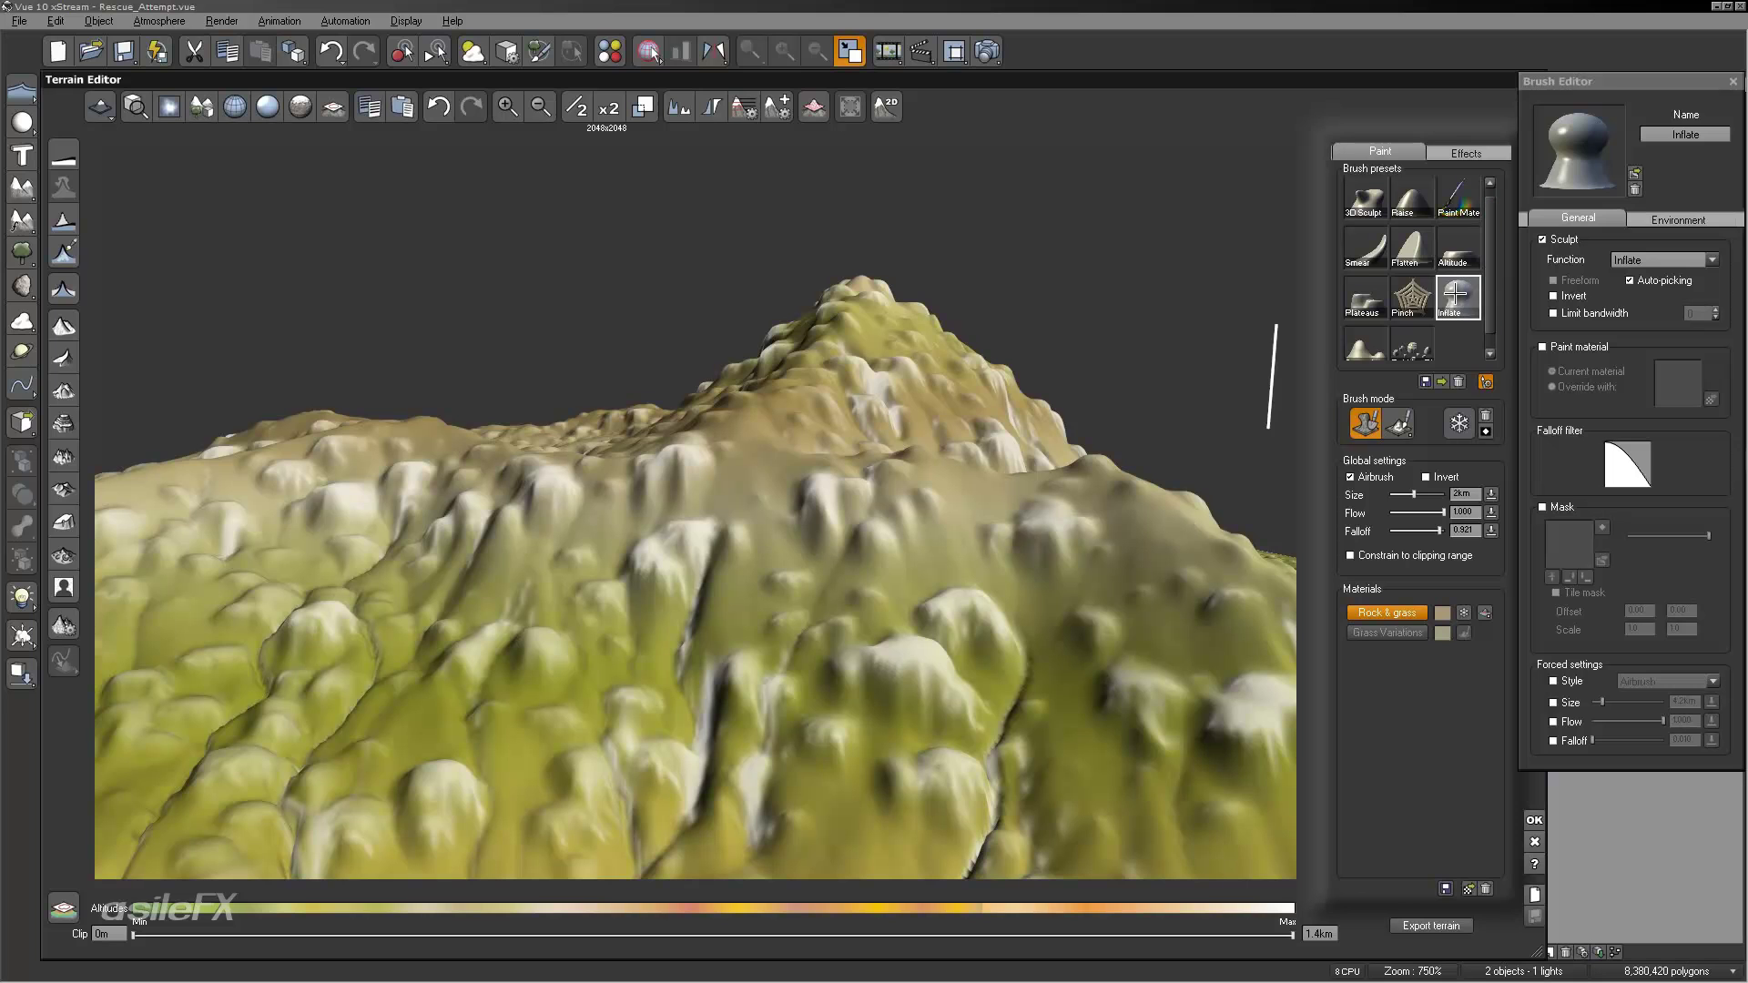
key("ctrl+z")
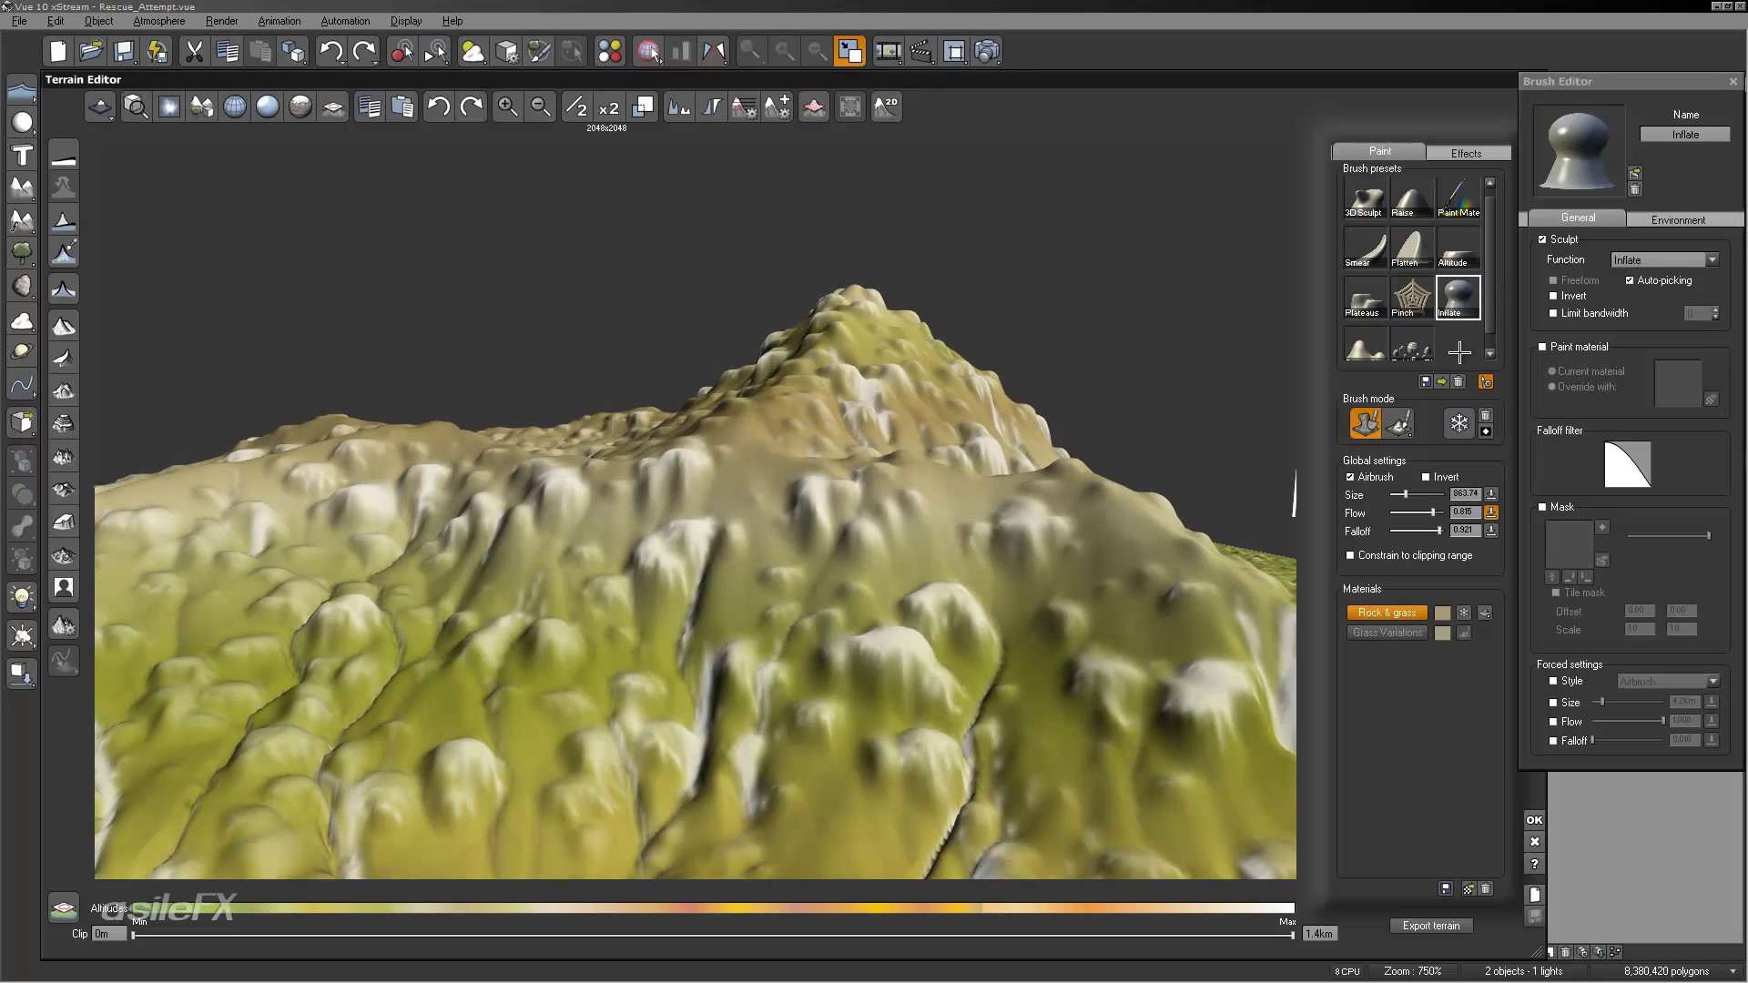
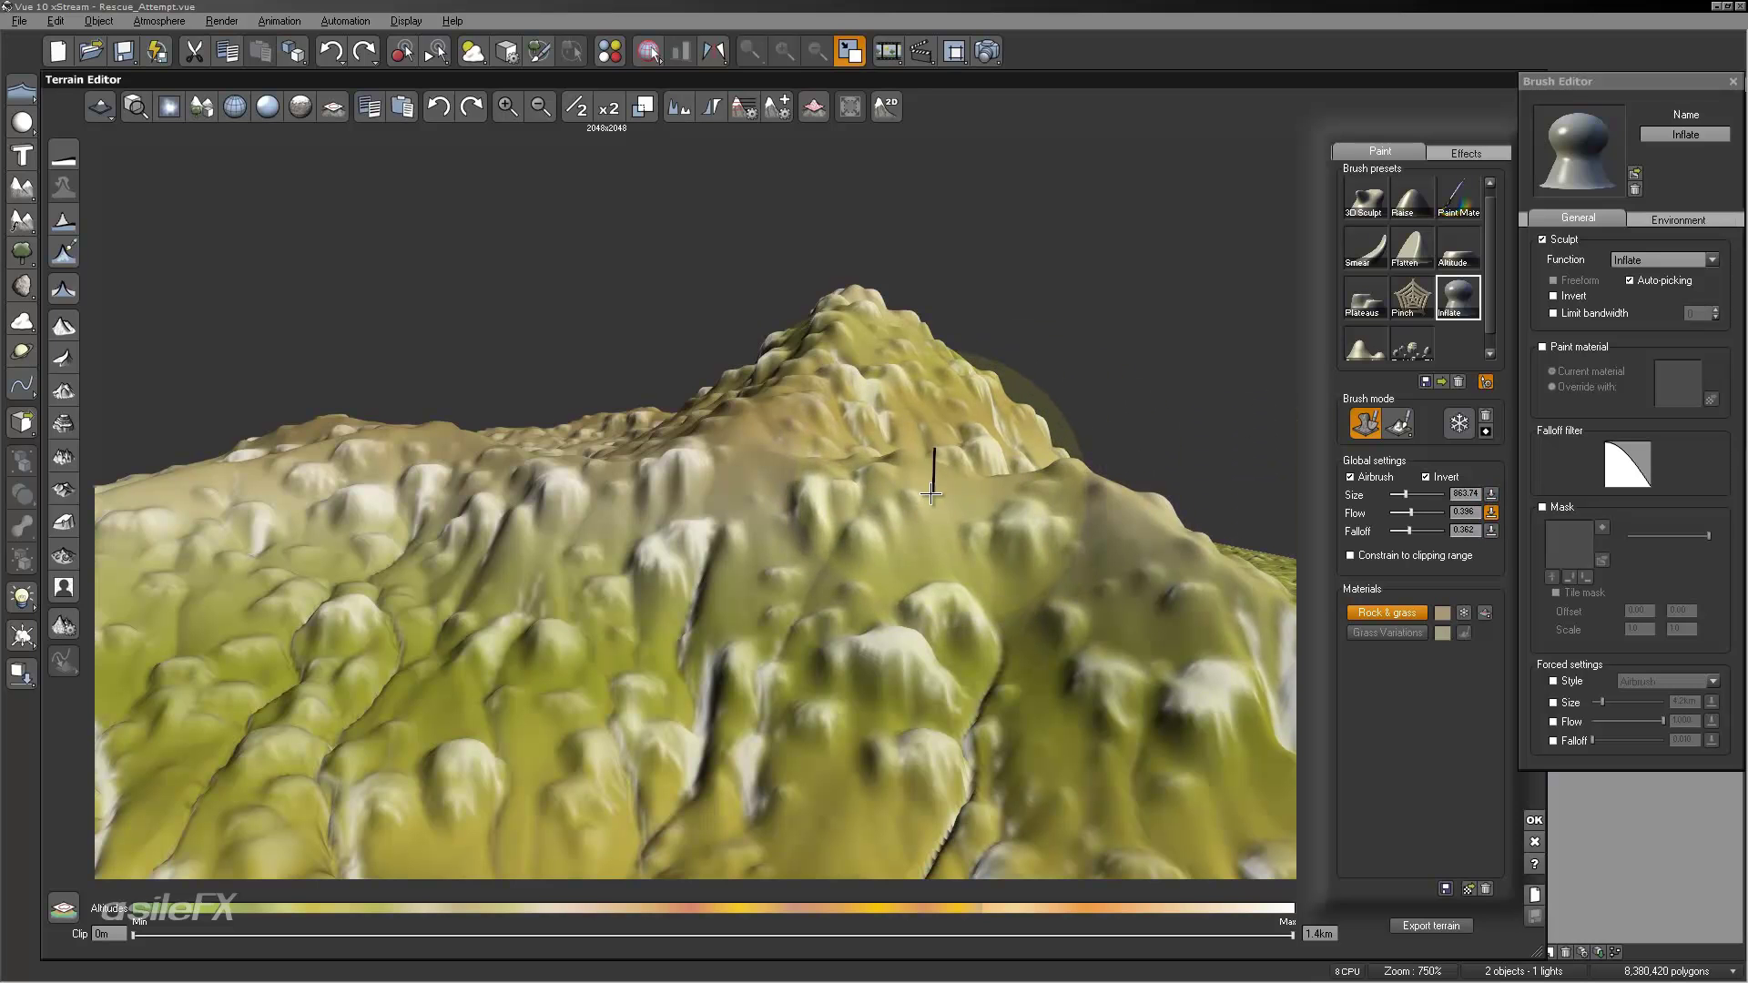
Step: Try an inverted Inflate stroke across the ridge below the peak and undo it
mouse_move(933, 498)
left_mouse_down()
mouse_move(965, 502)
mouse_move(1030, 587)
mouse_move(1045, 563)
left_mouse_up()
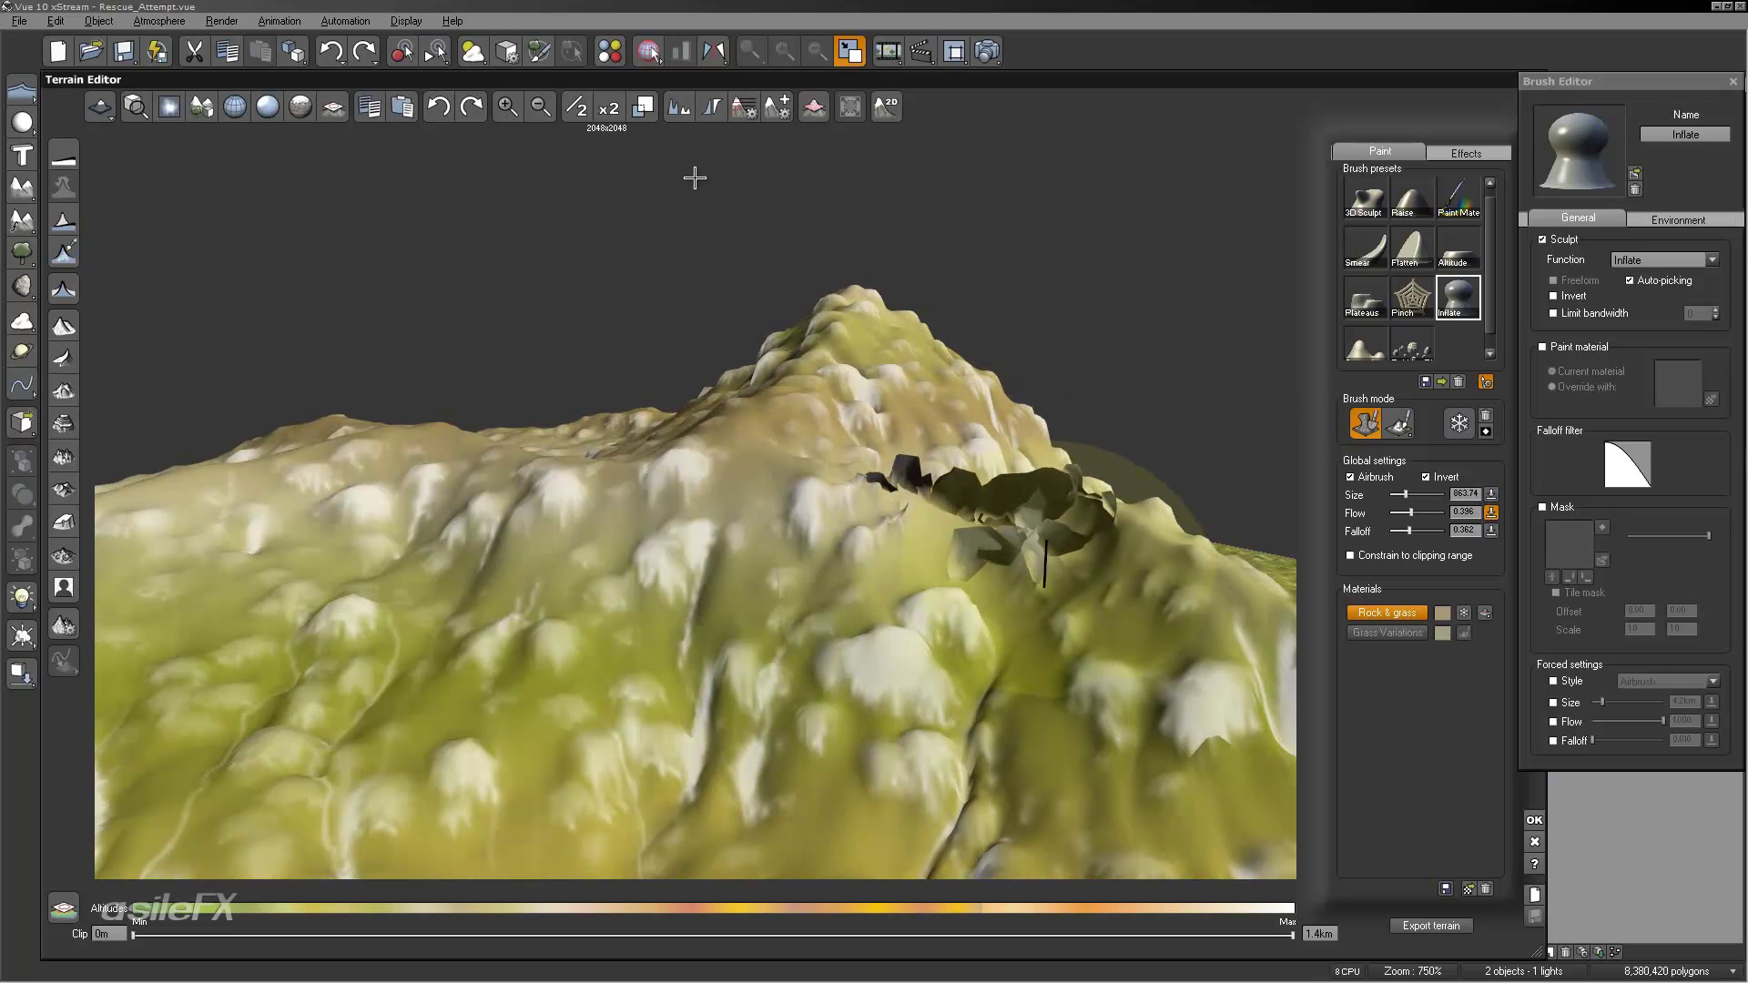
left_click(436, 106)
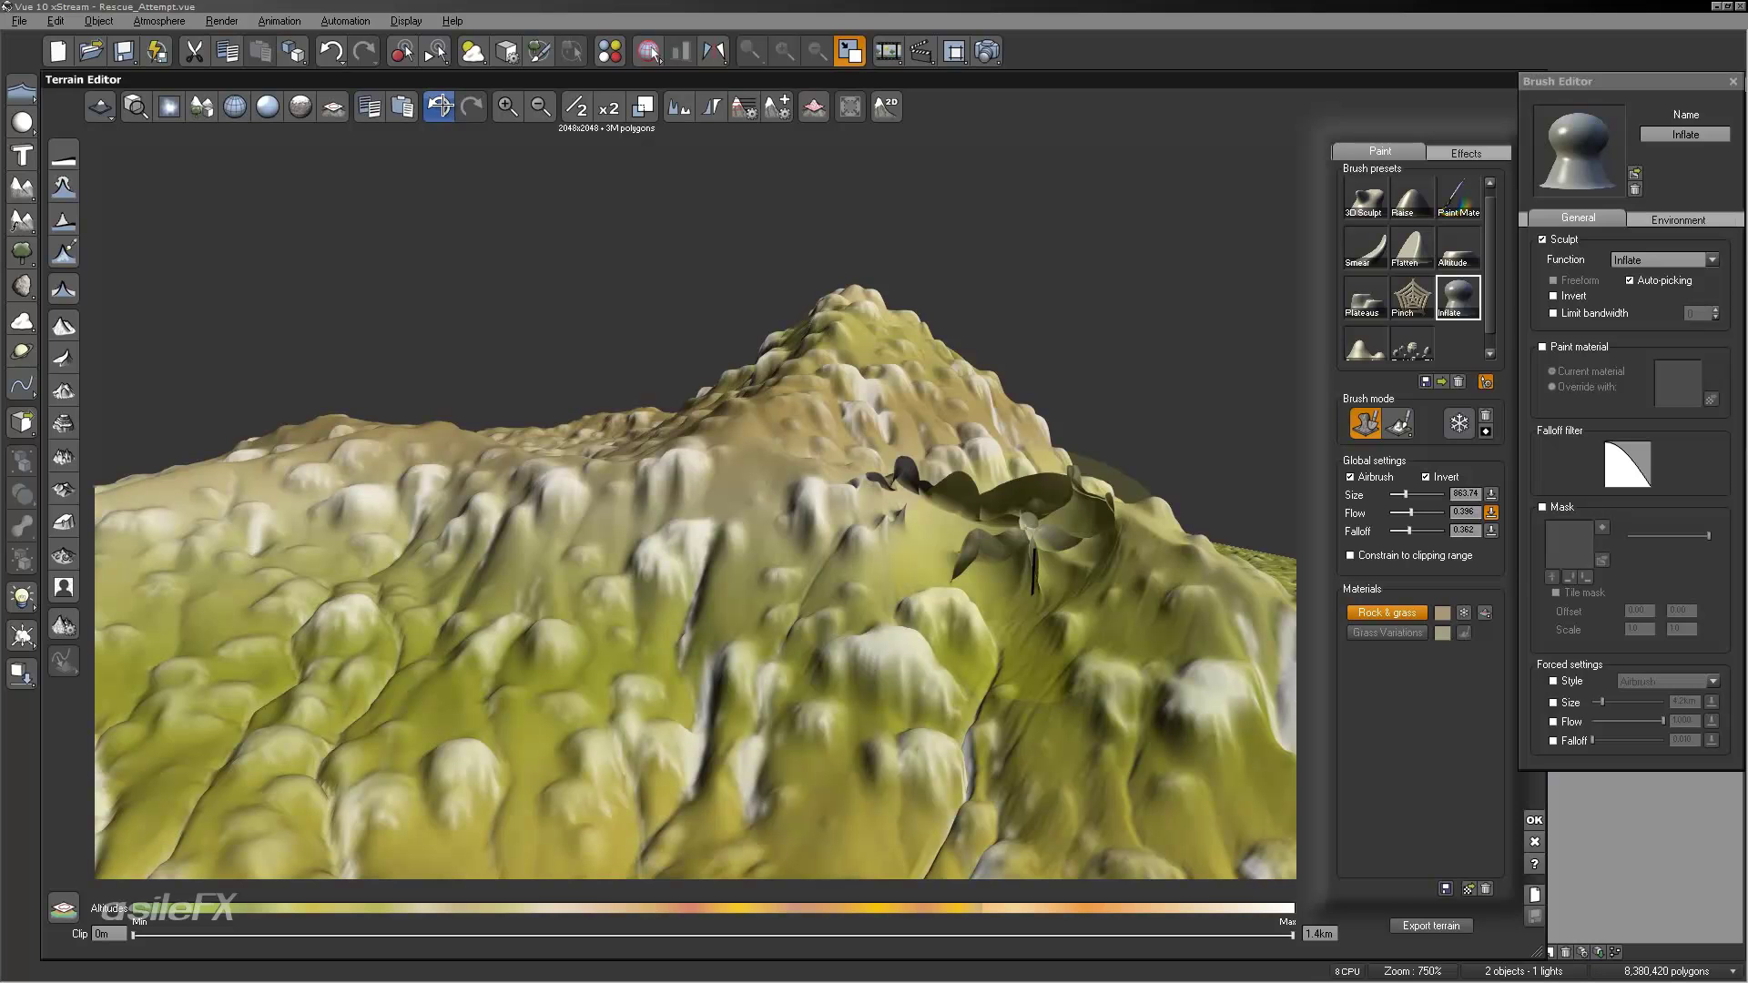
key("ctrl+z")
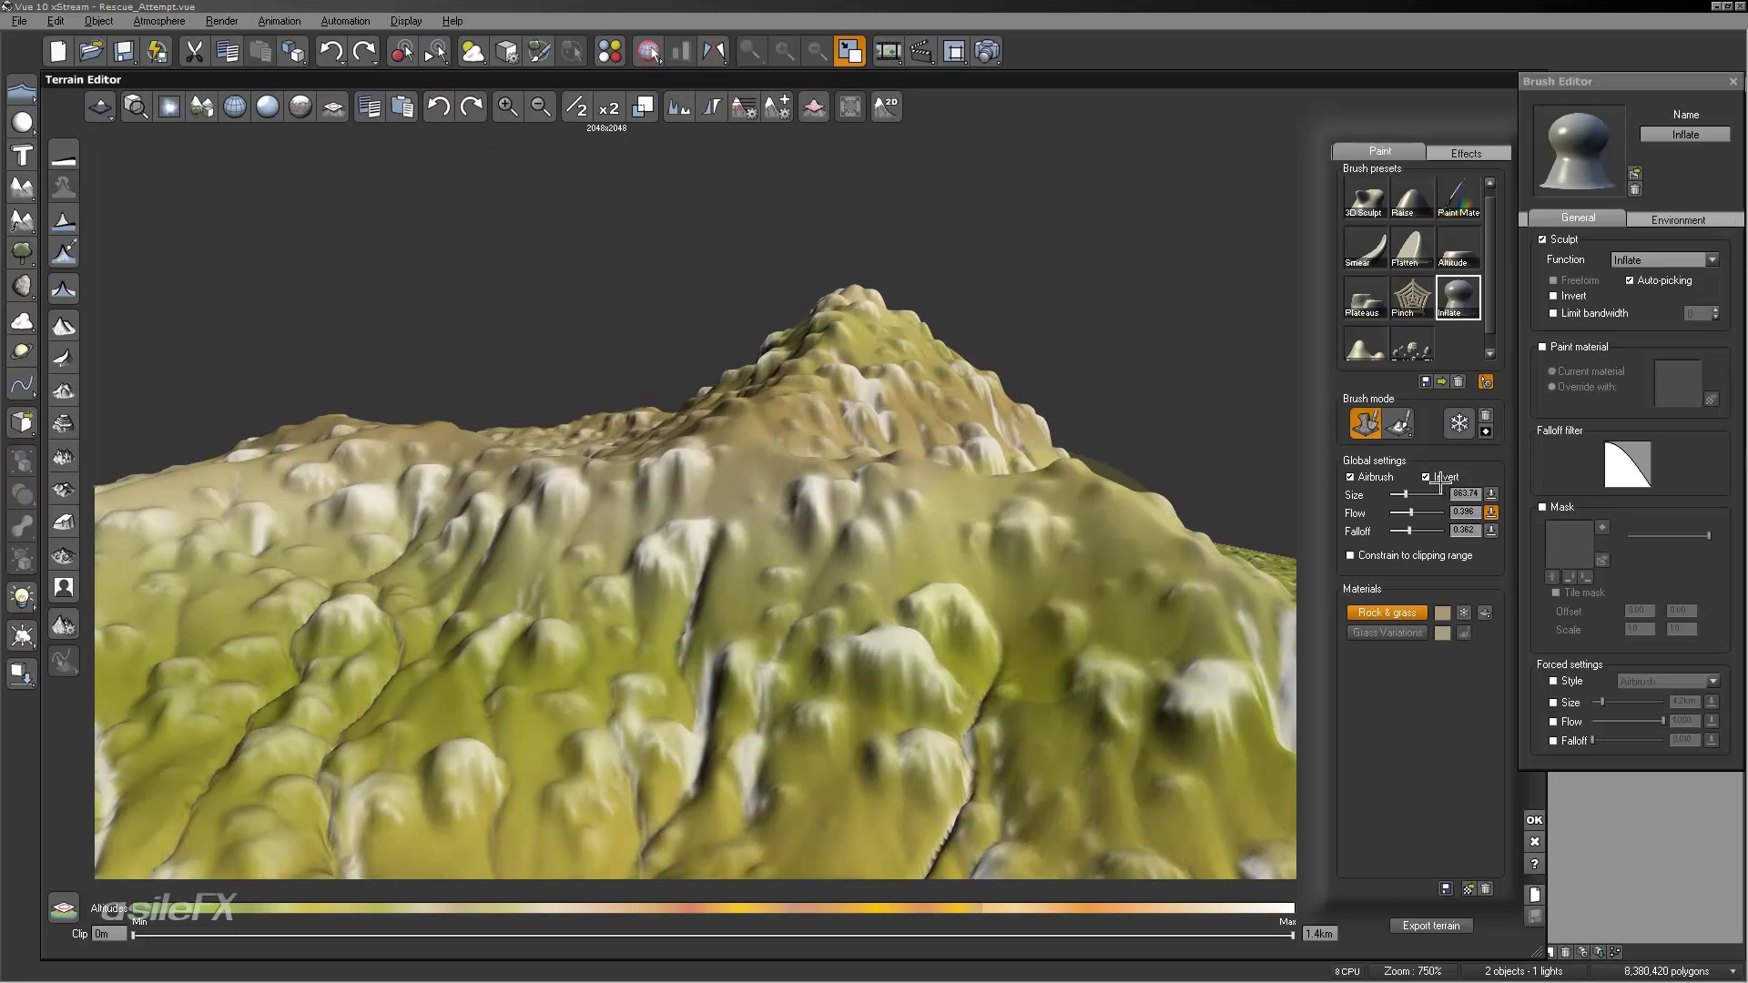
Step: Turn off the brush inversion, try a normal Inflate stroke below the peak and undo it
left_click(1447, 479)
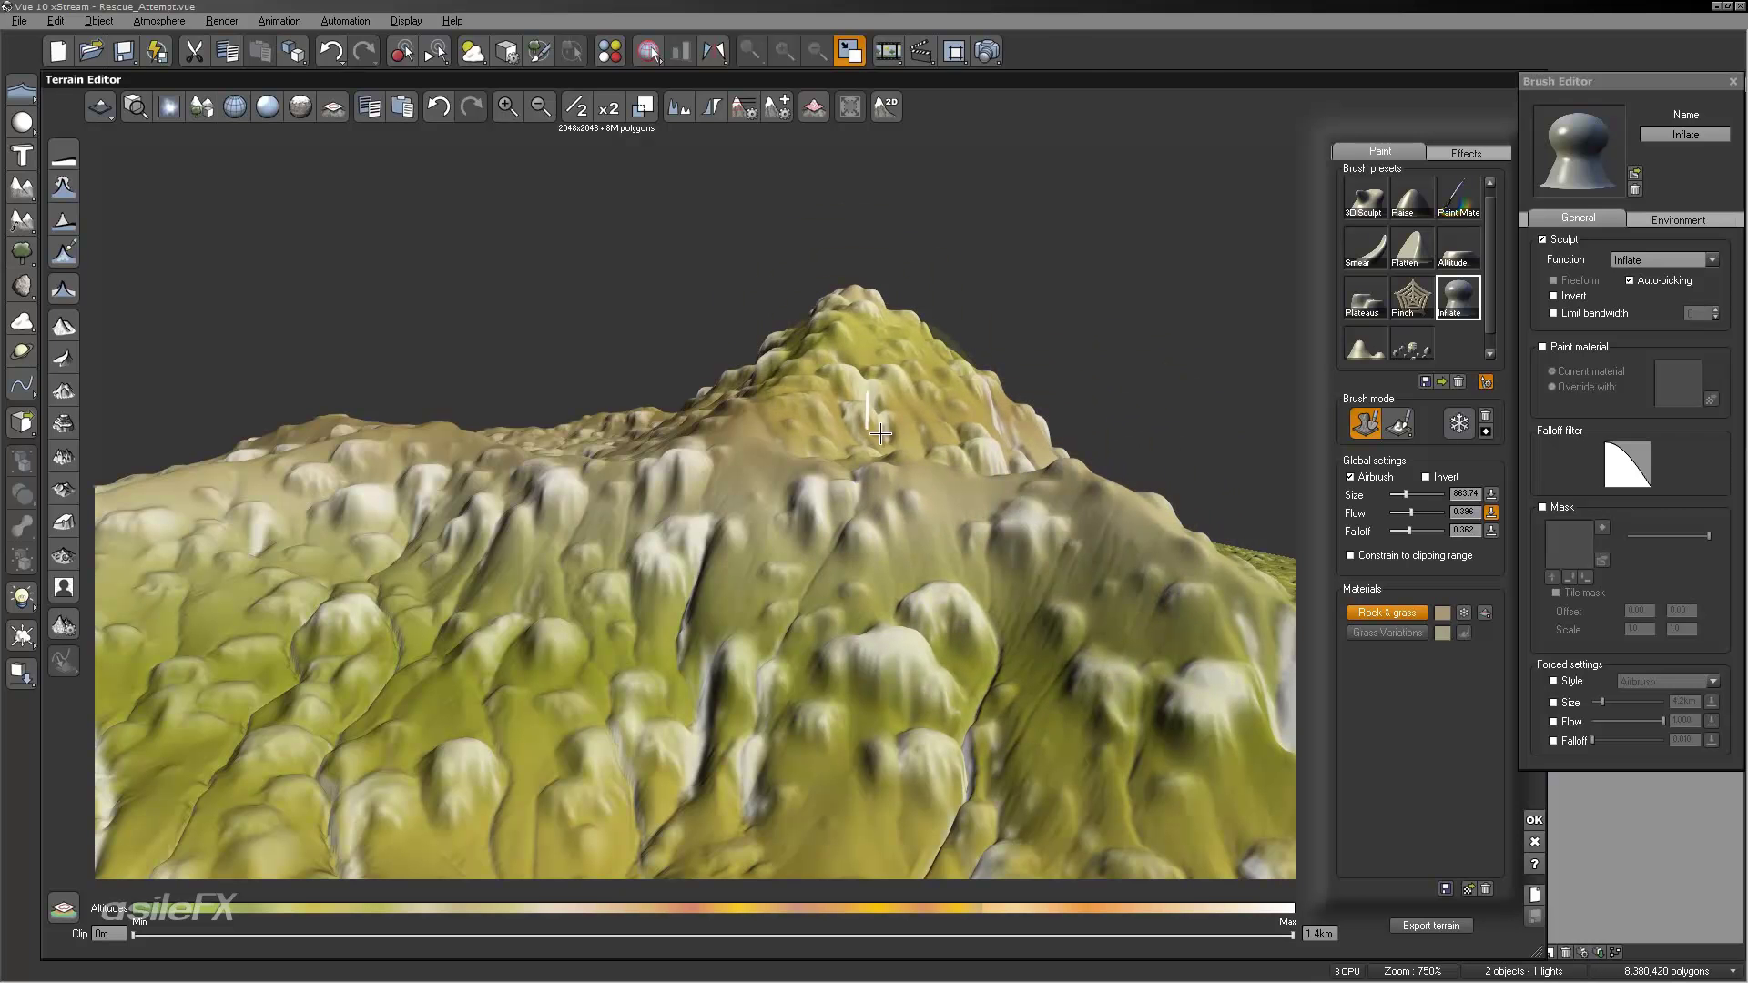
mouse_move(986, 487)
right_mouse_down()
mouse_move(1029, 512)
mouse_move(979, 482)
right_mouse_up()
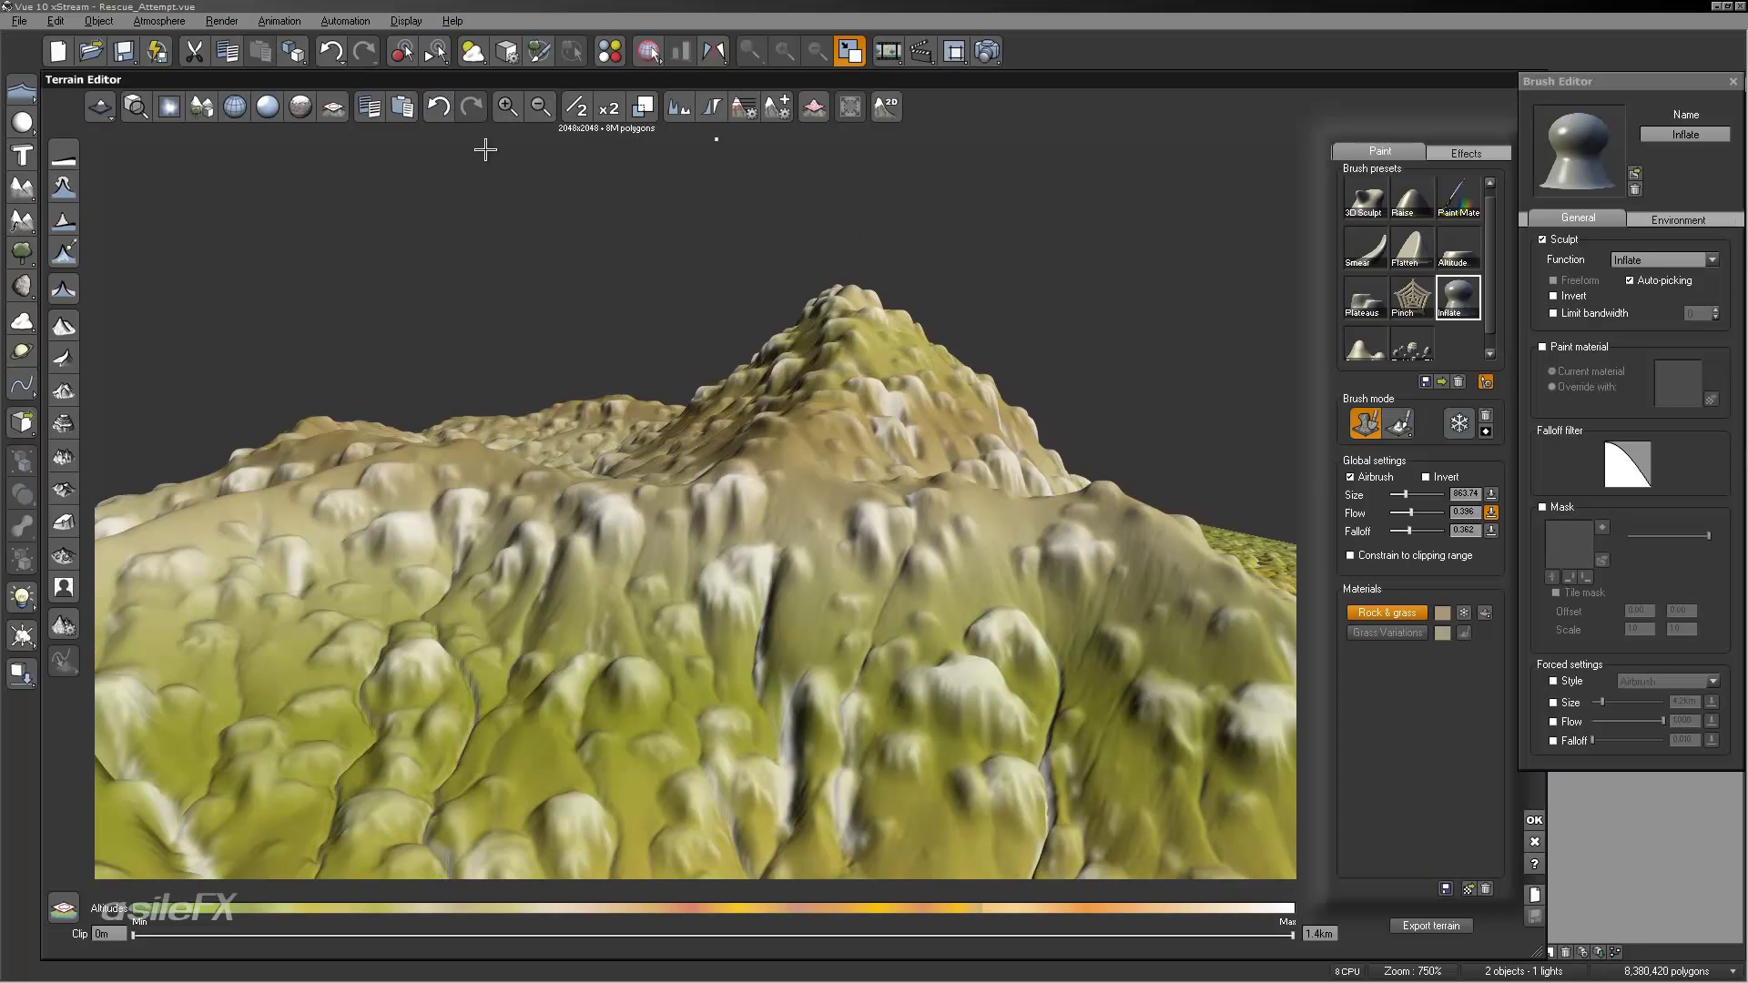
key("ctrl+z")
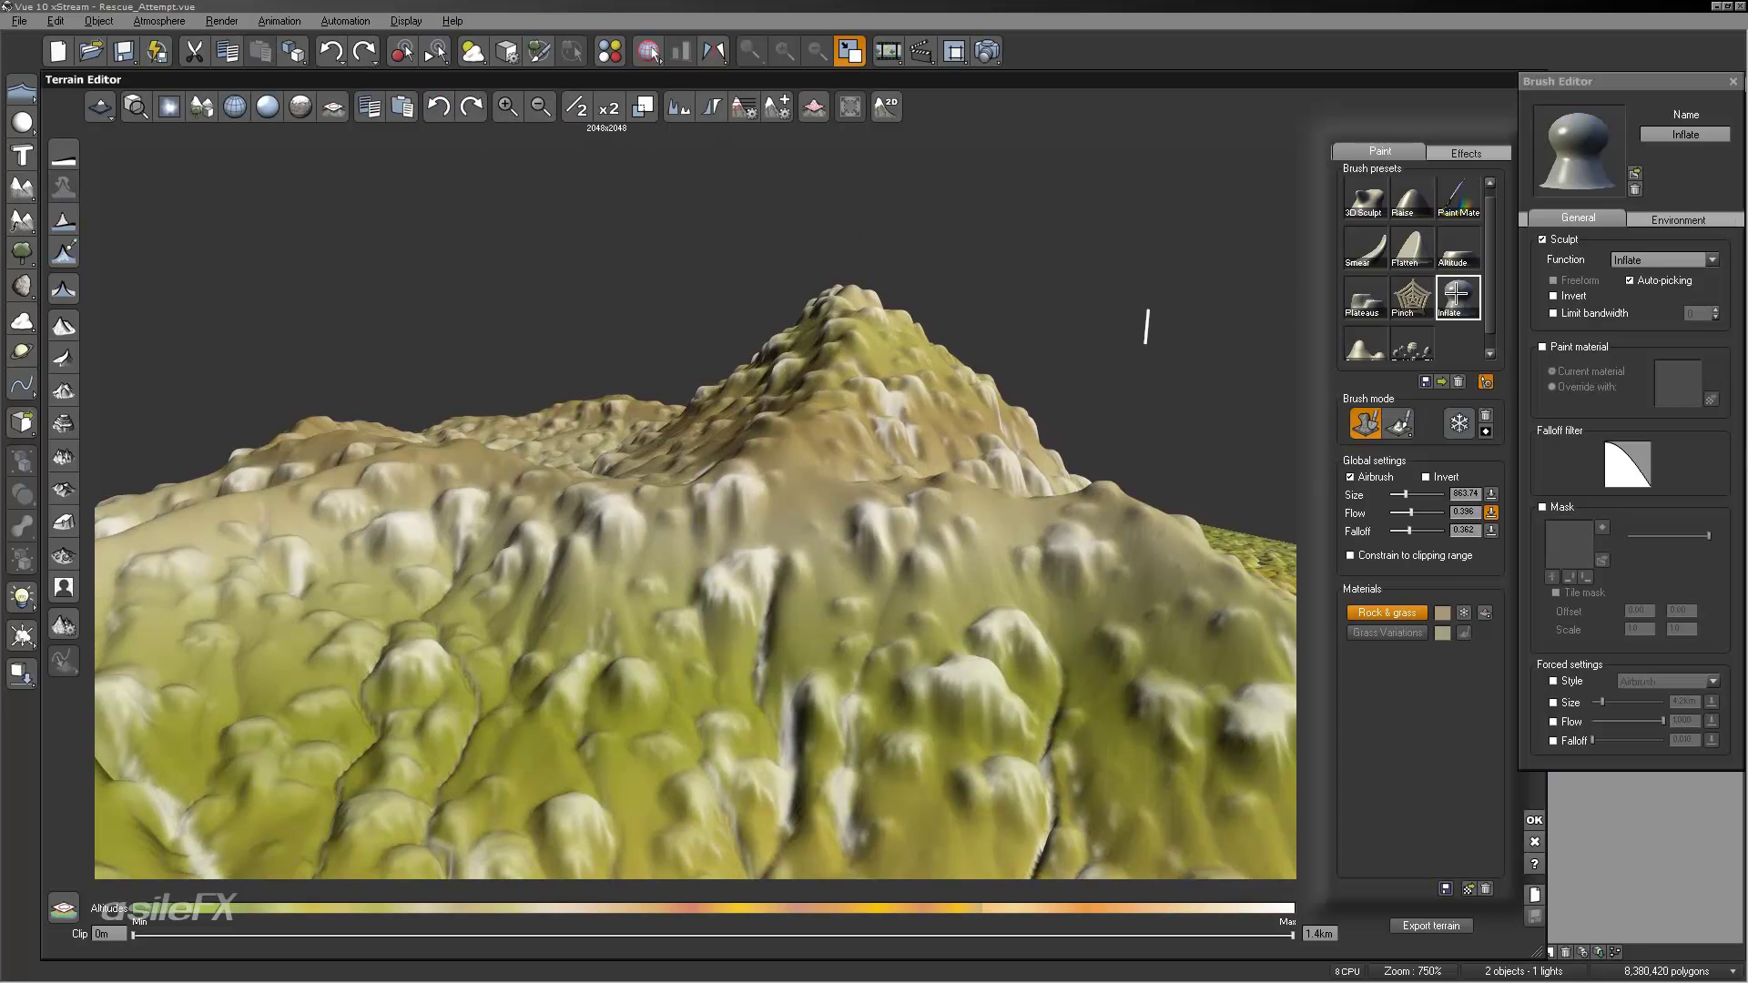
Step: Enable the bandwidth limit on the Inflate brush and inflate the front slope below the peak
left_click(1601, 313)
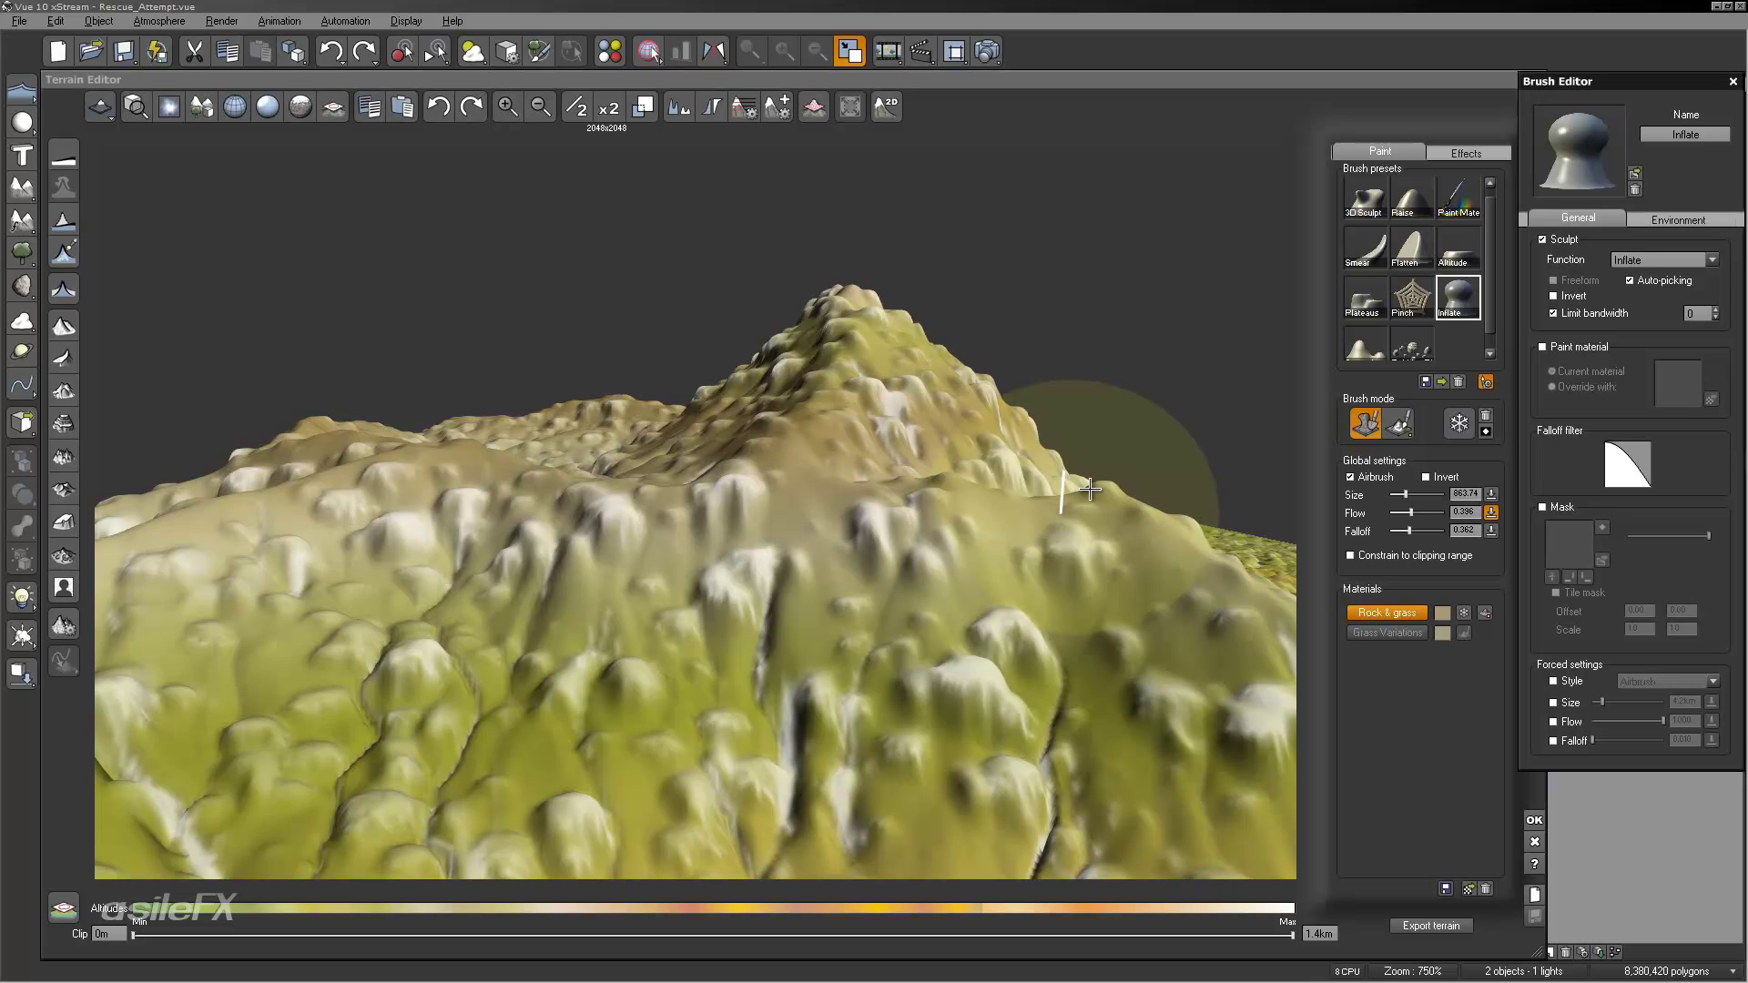
mouse_move(959, 457)
right_mouse_down()
mouse_move(908, 507)
mouse_move(1053, 555)
mouse_move(1047, 535)
right_mouse_up()
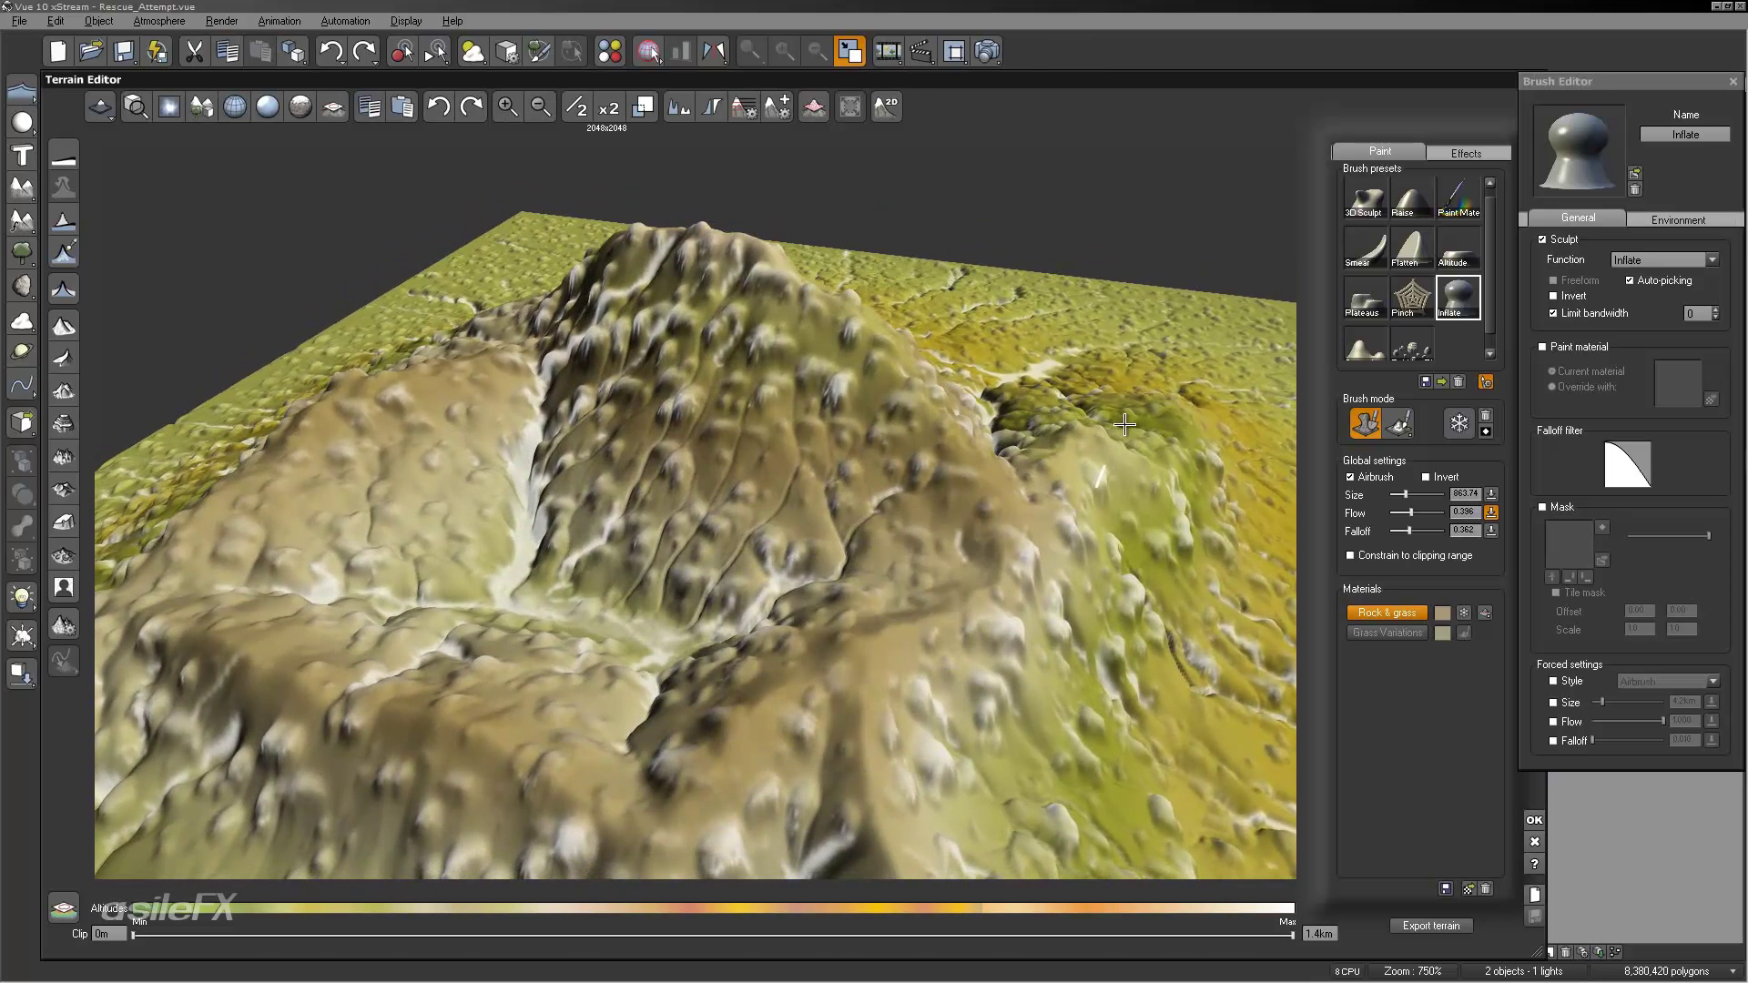
mouse_move(1034, 533)
right_mouse_down()
mouse_move(1003, 468)
mouse_move(789, 605)
right_mouse_up()
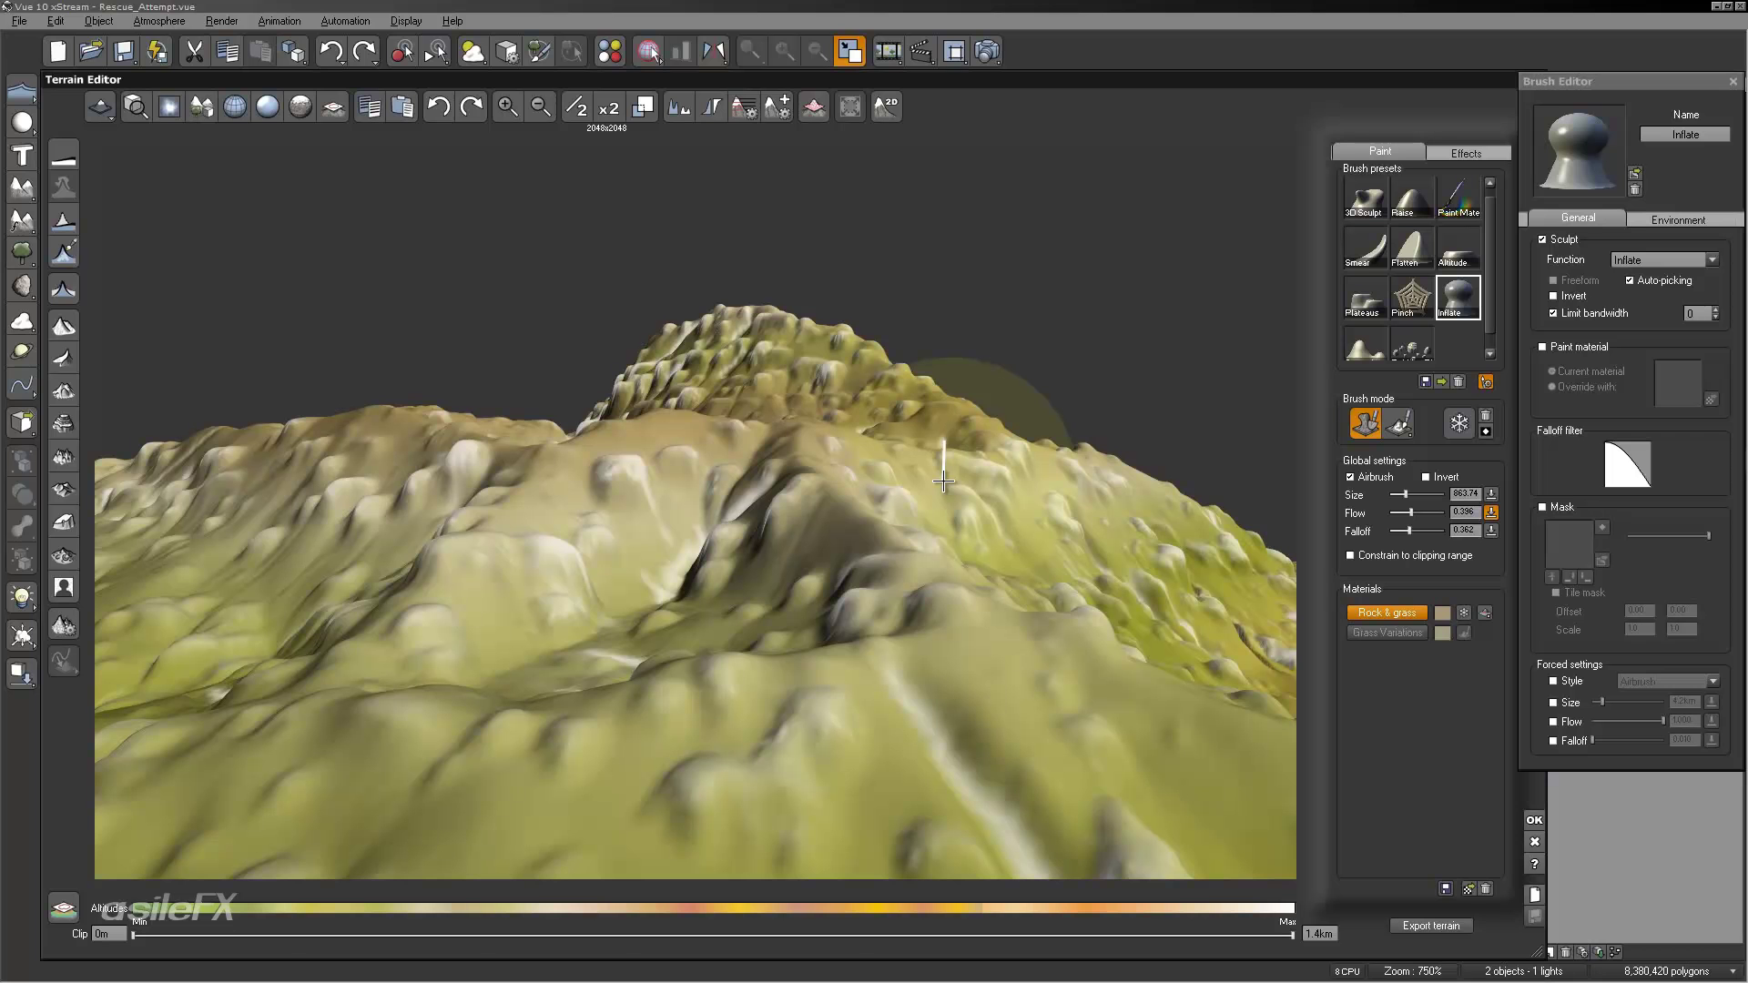
right_click_drag(1097, 461, 1034, 424)
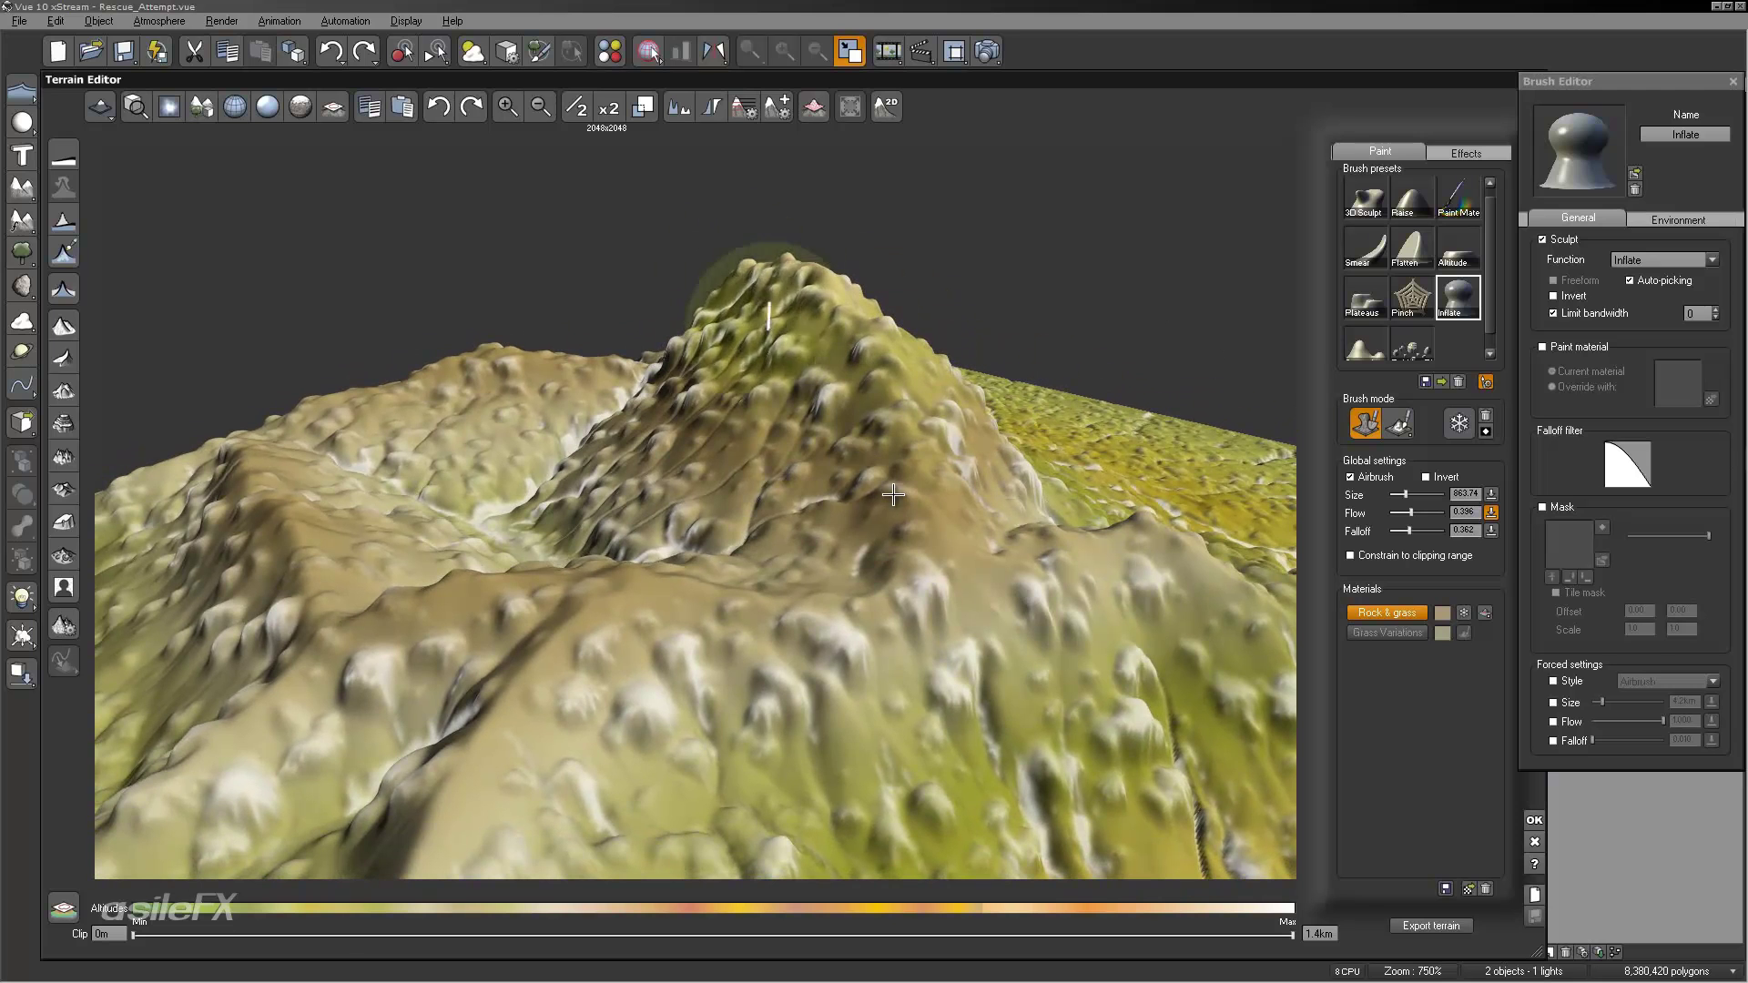
mouse_move(876, 601)
left_mouse_down()
mouse_move(986, 587)
mouse_move(1104, 522)
left_mouse_up()
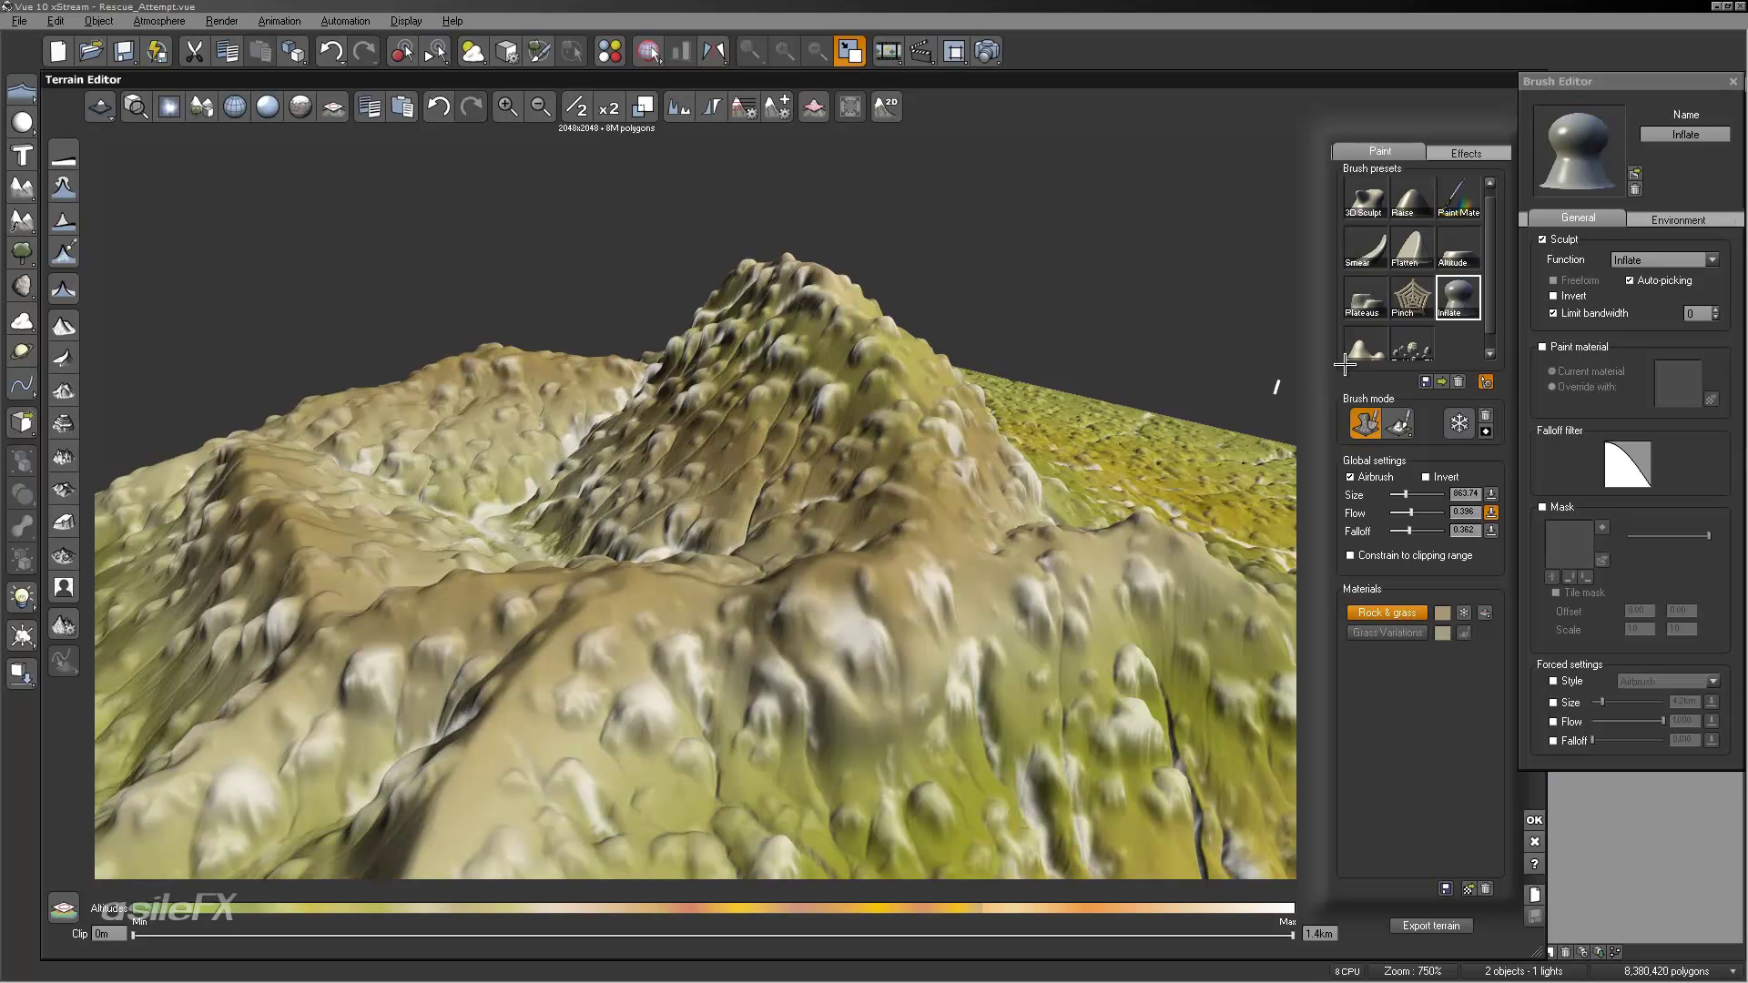
right_click_drag(1045, 530, 1000, 462)
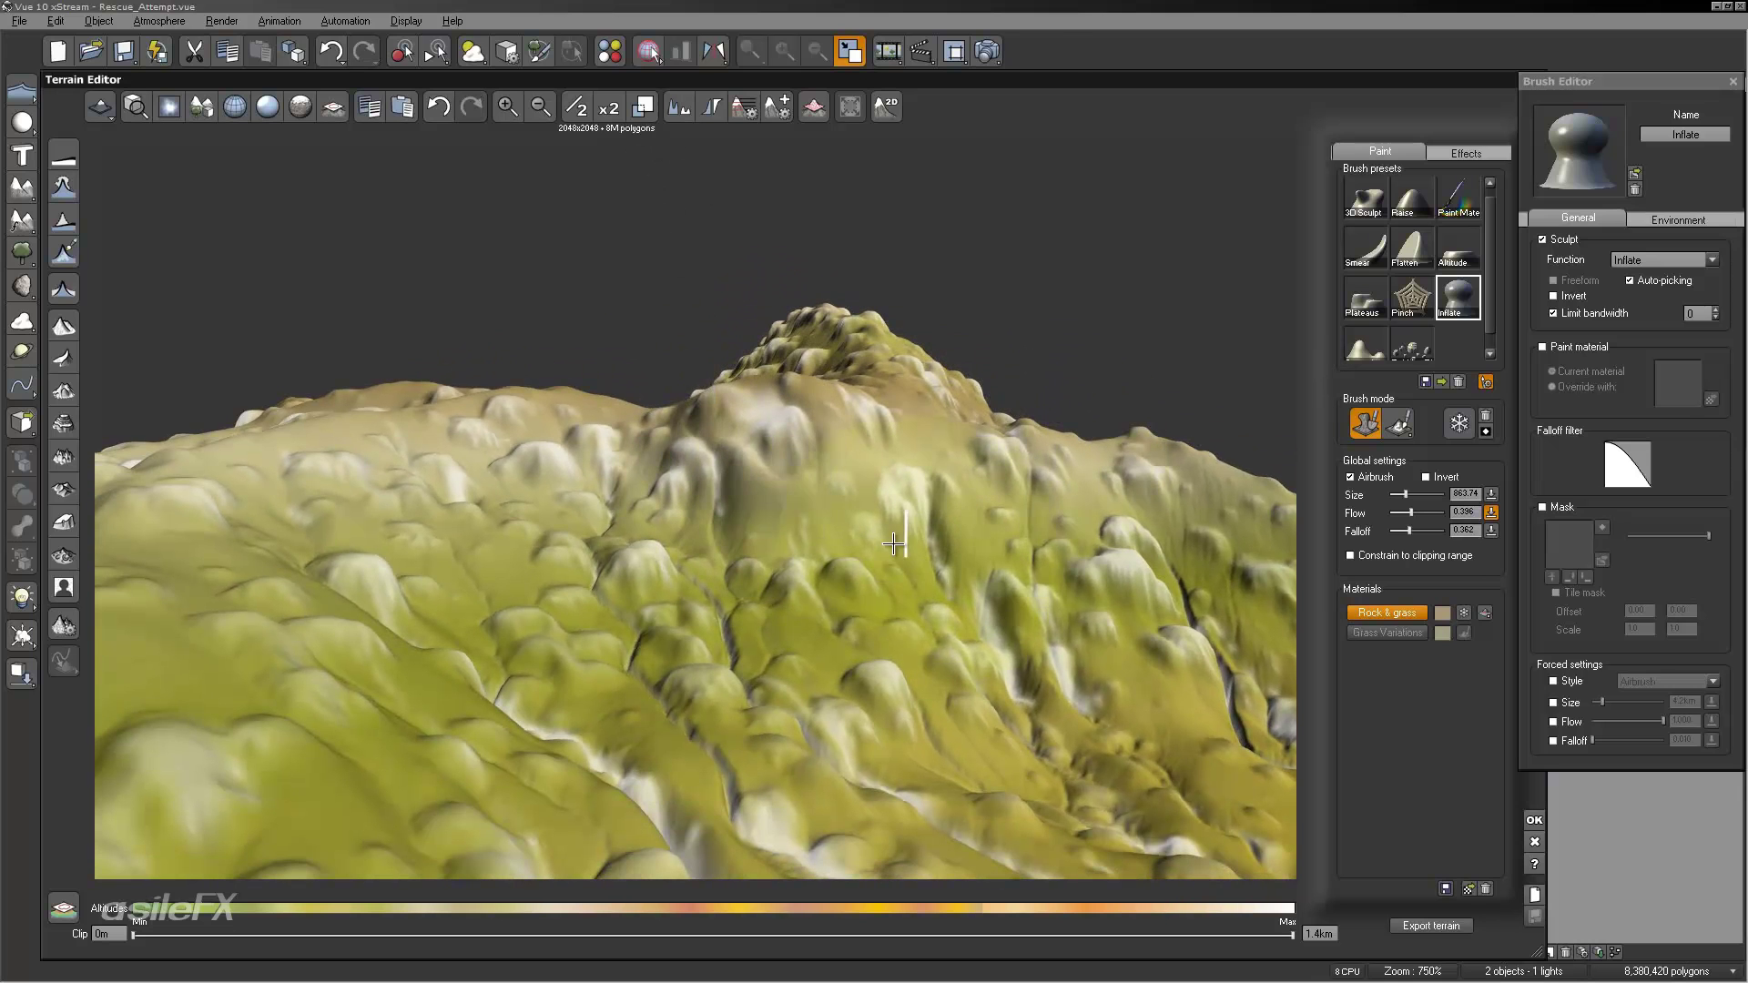
mouse_move(988, 572)
right_mouse_down()
mouse_move(930, 539)
mouse_move(789, 553)
mouse_move(831, 522)
right_mouse_up()
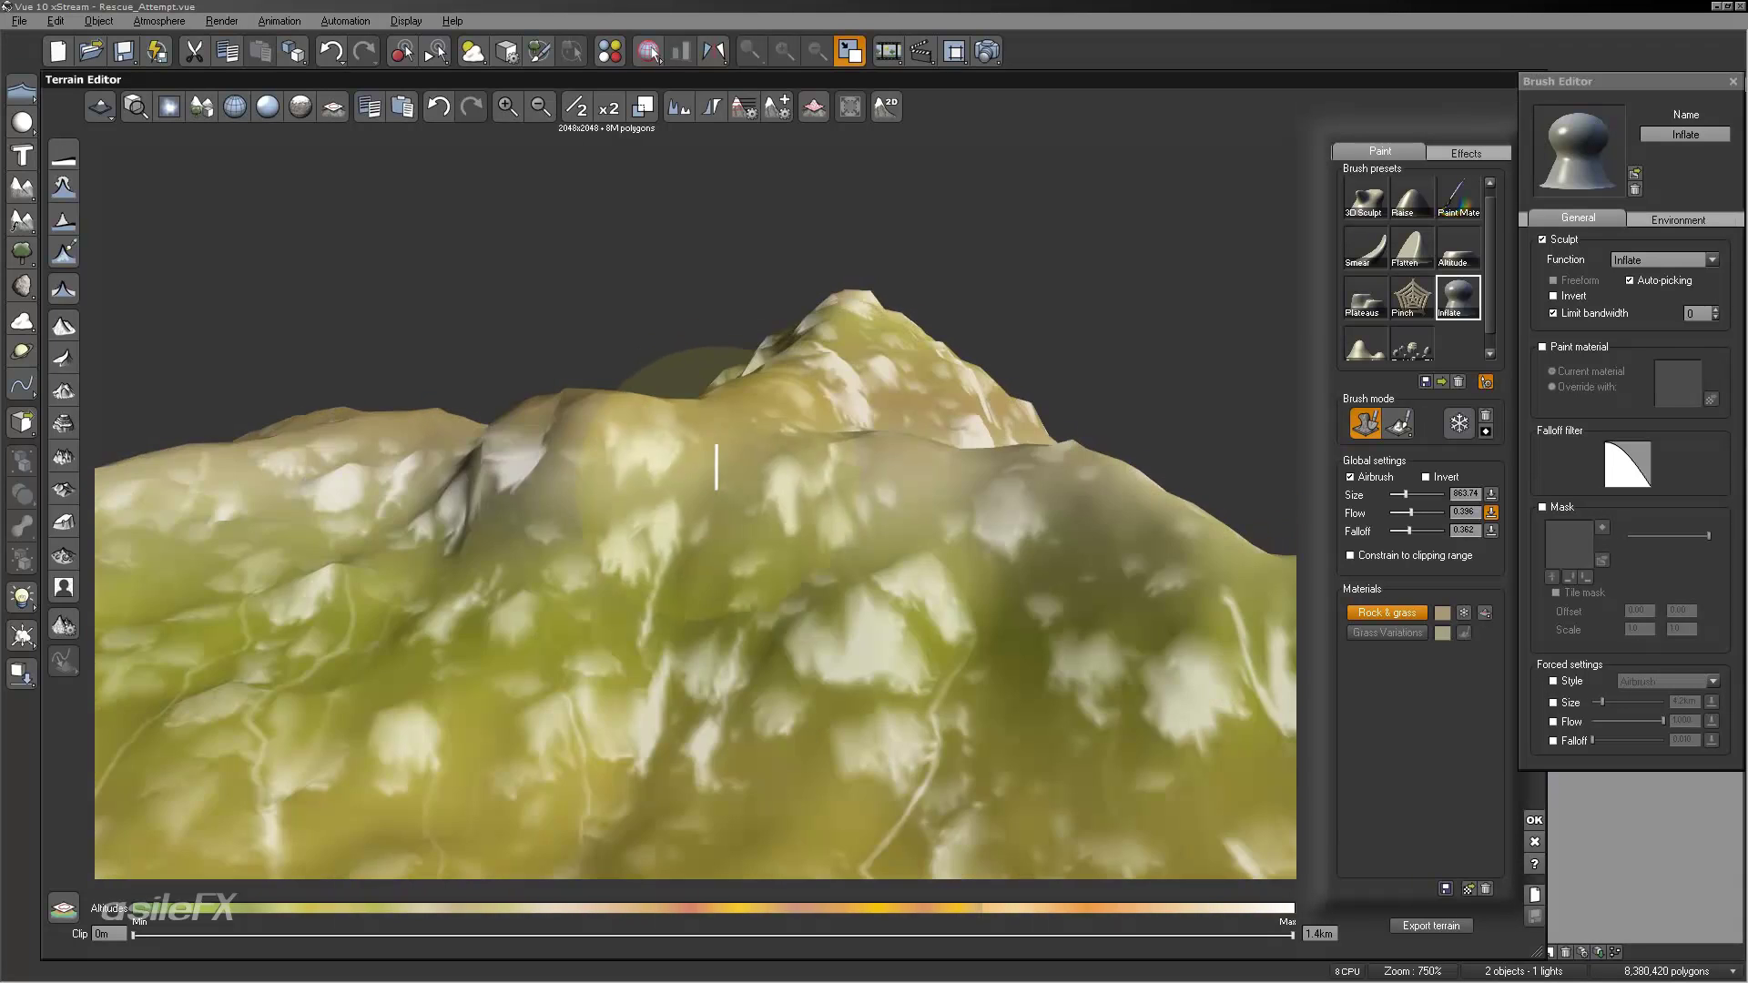
Step: Continue the bandwidth-limited Inflate strokes over the ridge and the lower slopes in front of the peak
left_click_drag(671, 596, 587, 715)
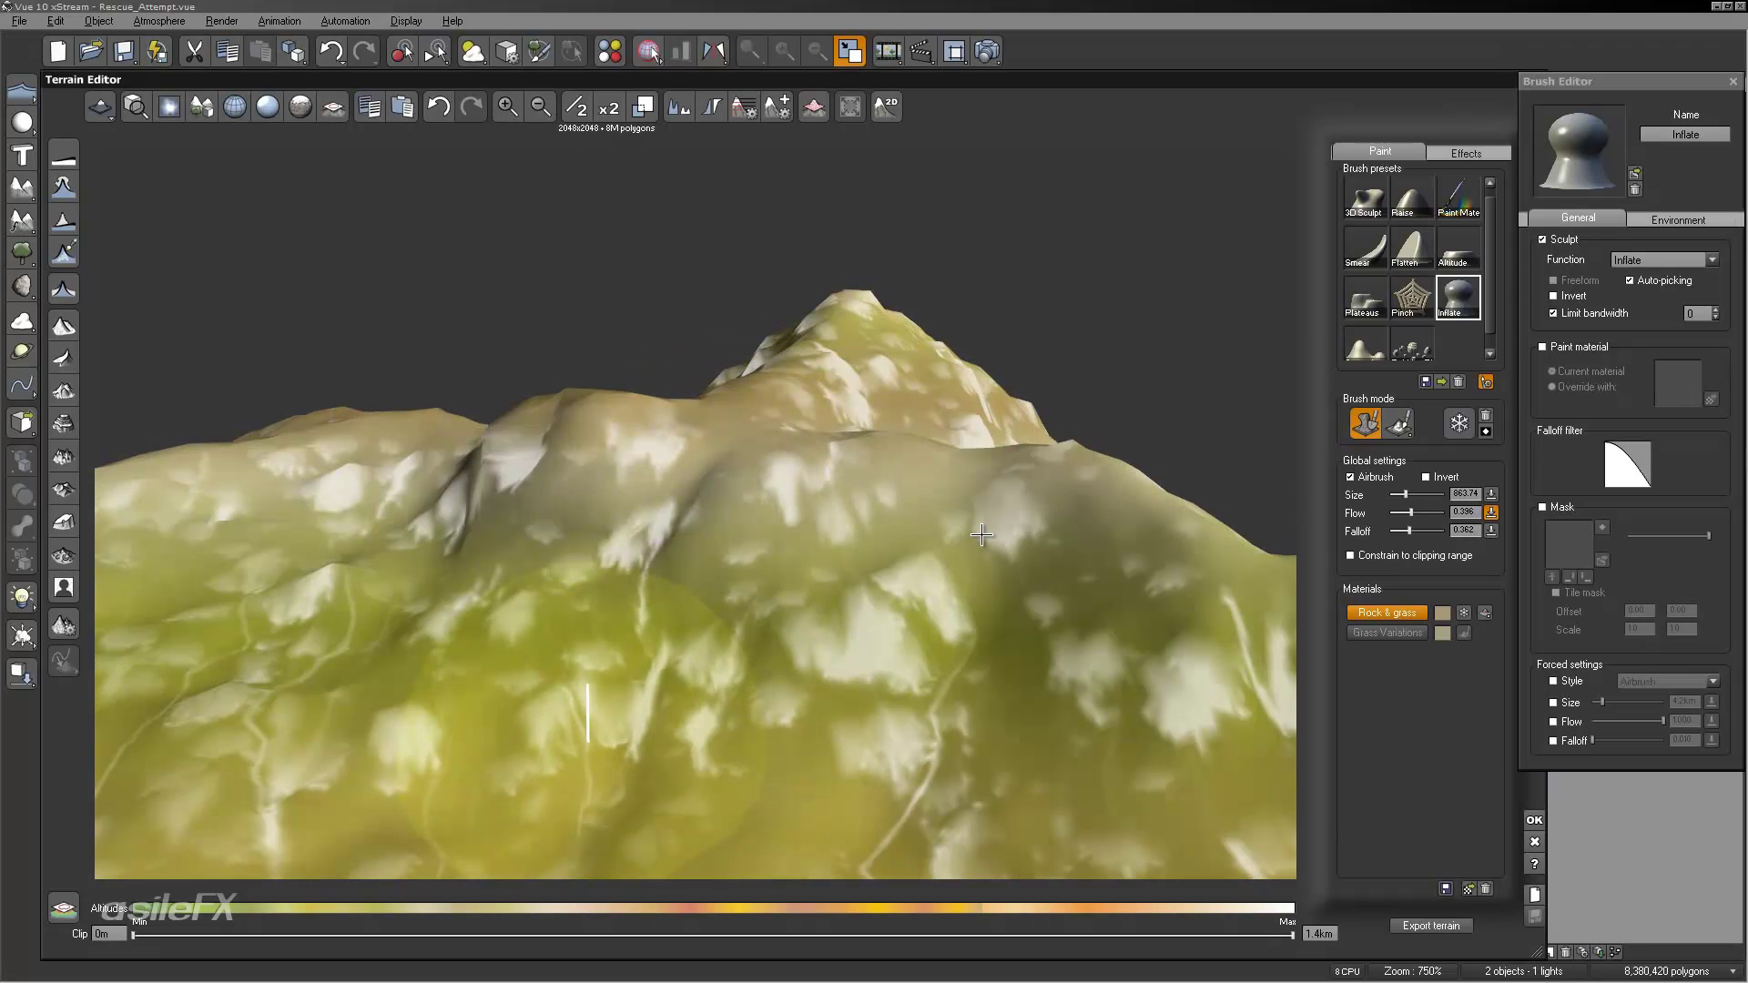
mouse_move(913, 448)
left_mouse_down()
mouse_move(960, 642)
mouse_move(762, 679)
left_mouse_up()
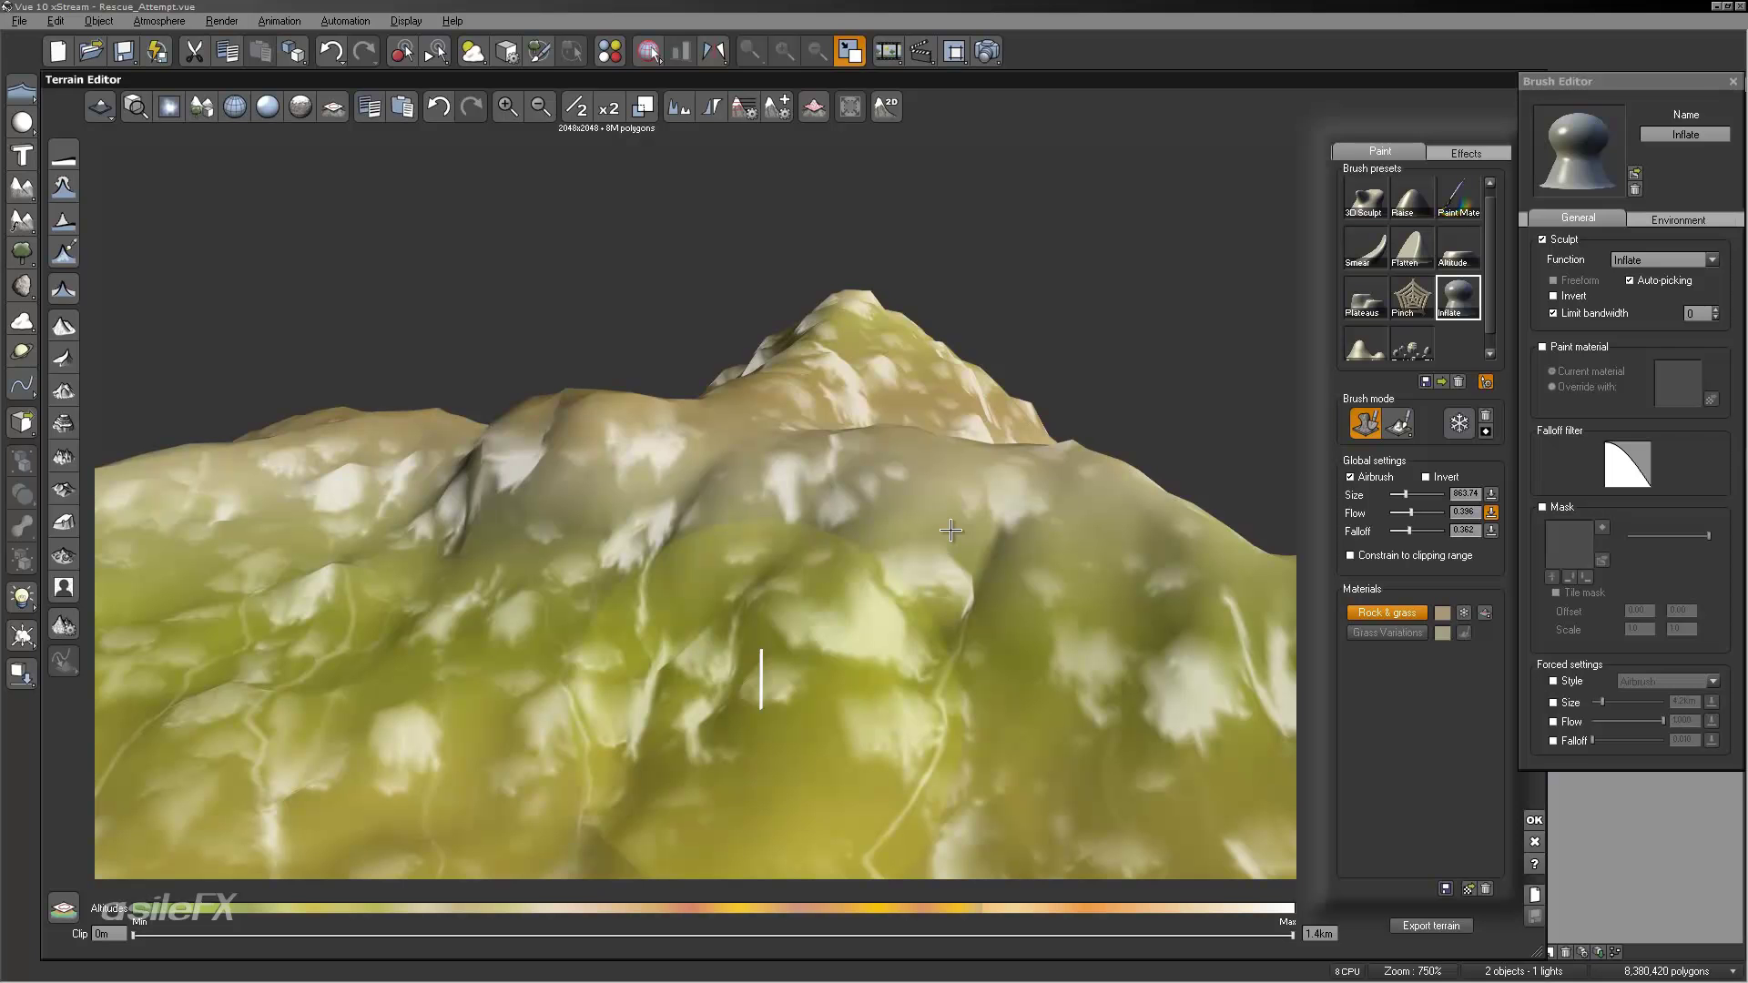
mouse_move(977, 478)
right_mouse_down()
mouse_move(1149, 404)
mouse_move(1149, 422)
right_mouse_up()
mouse_move(710, 412)
left_mouse_down()
mouse_move(693, 427)
mouse_move(737, 592)
mouse_move(594, 475)
mouse_move(659, 486)
left_mouse_up()
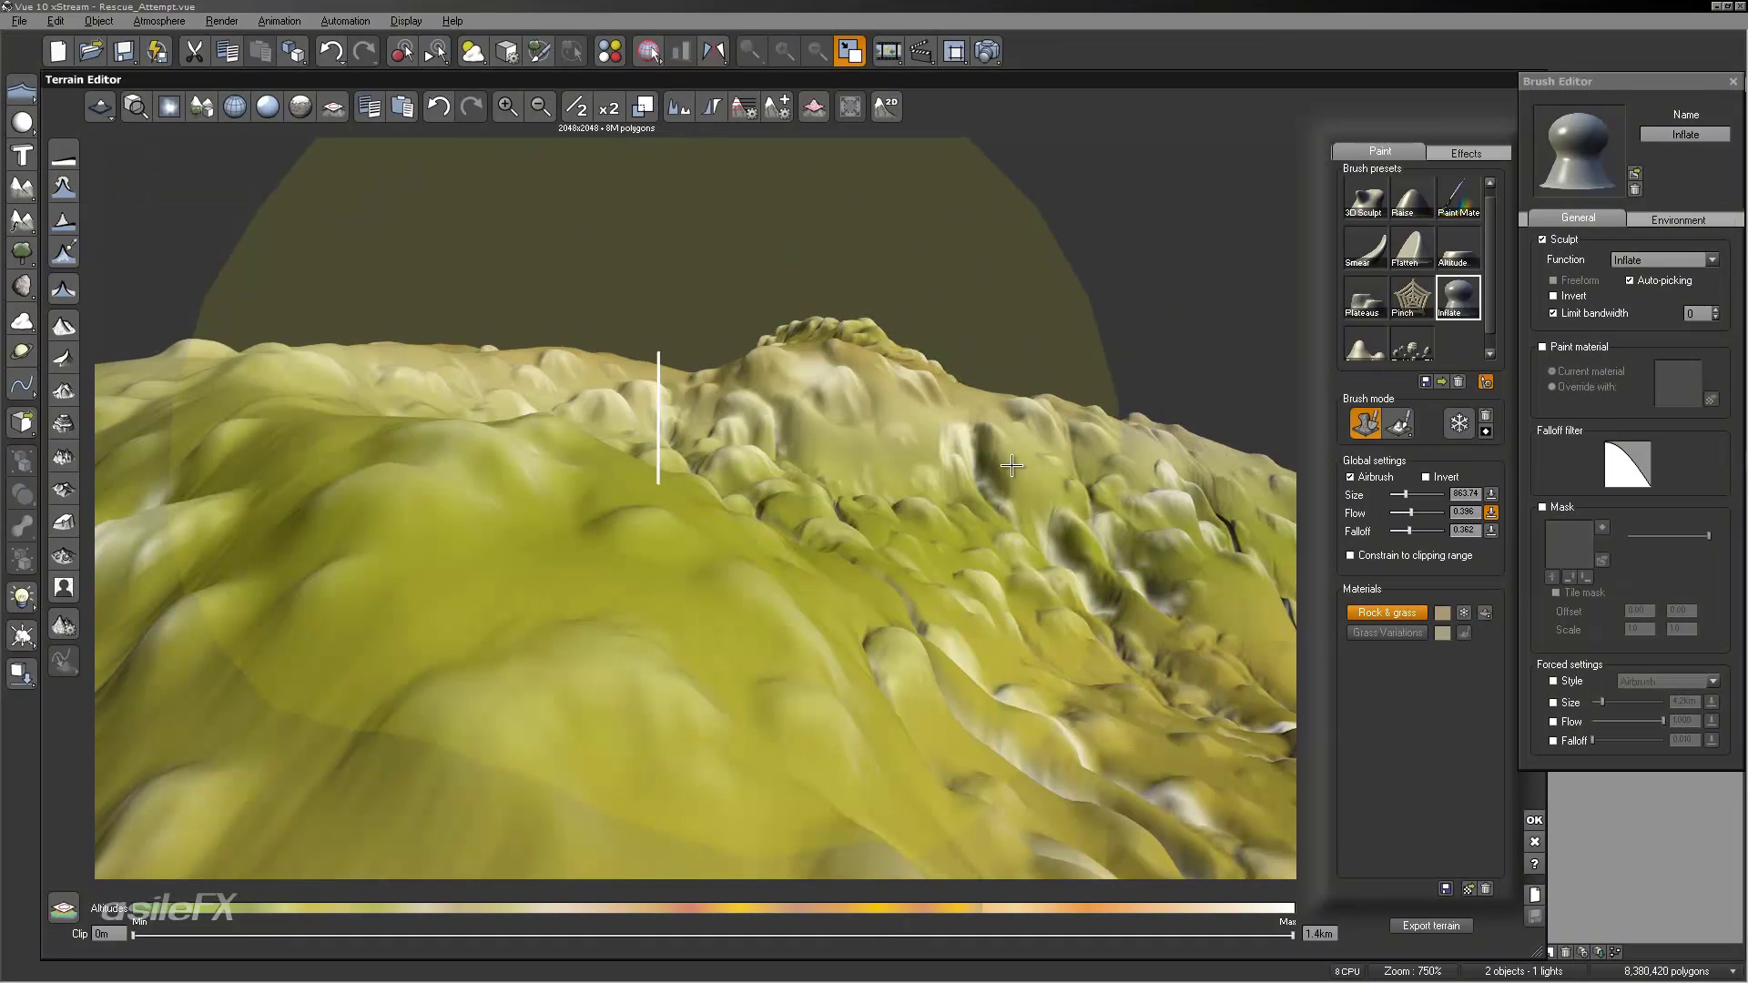
mouse_move(1044, 500)
right_mouse_down()
mouse_move(991, 593)
mouse_move(879, 551)
mouse_move(842, 503)
right_mouse_up()
mouse_move(728, 398)
left_mouse_down()
mouse_move(706, 395)
mouse_move(809, 630)
left_mouse_up()
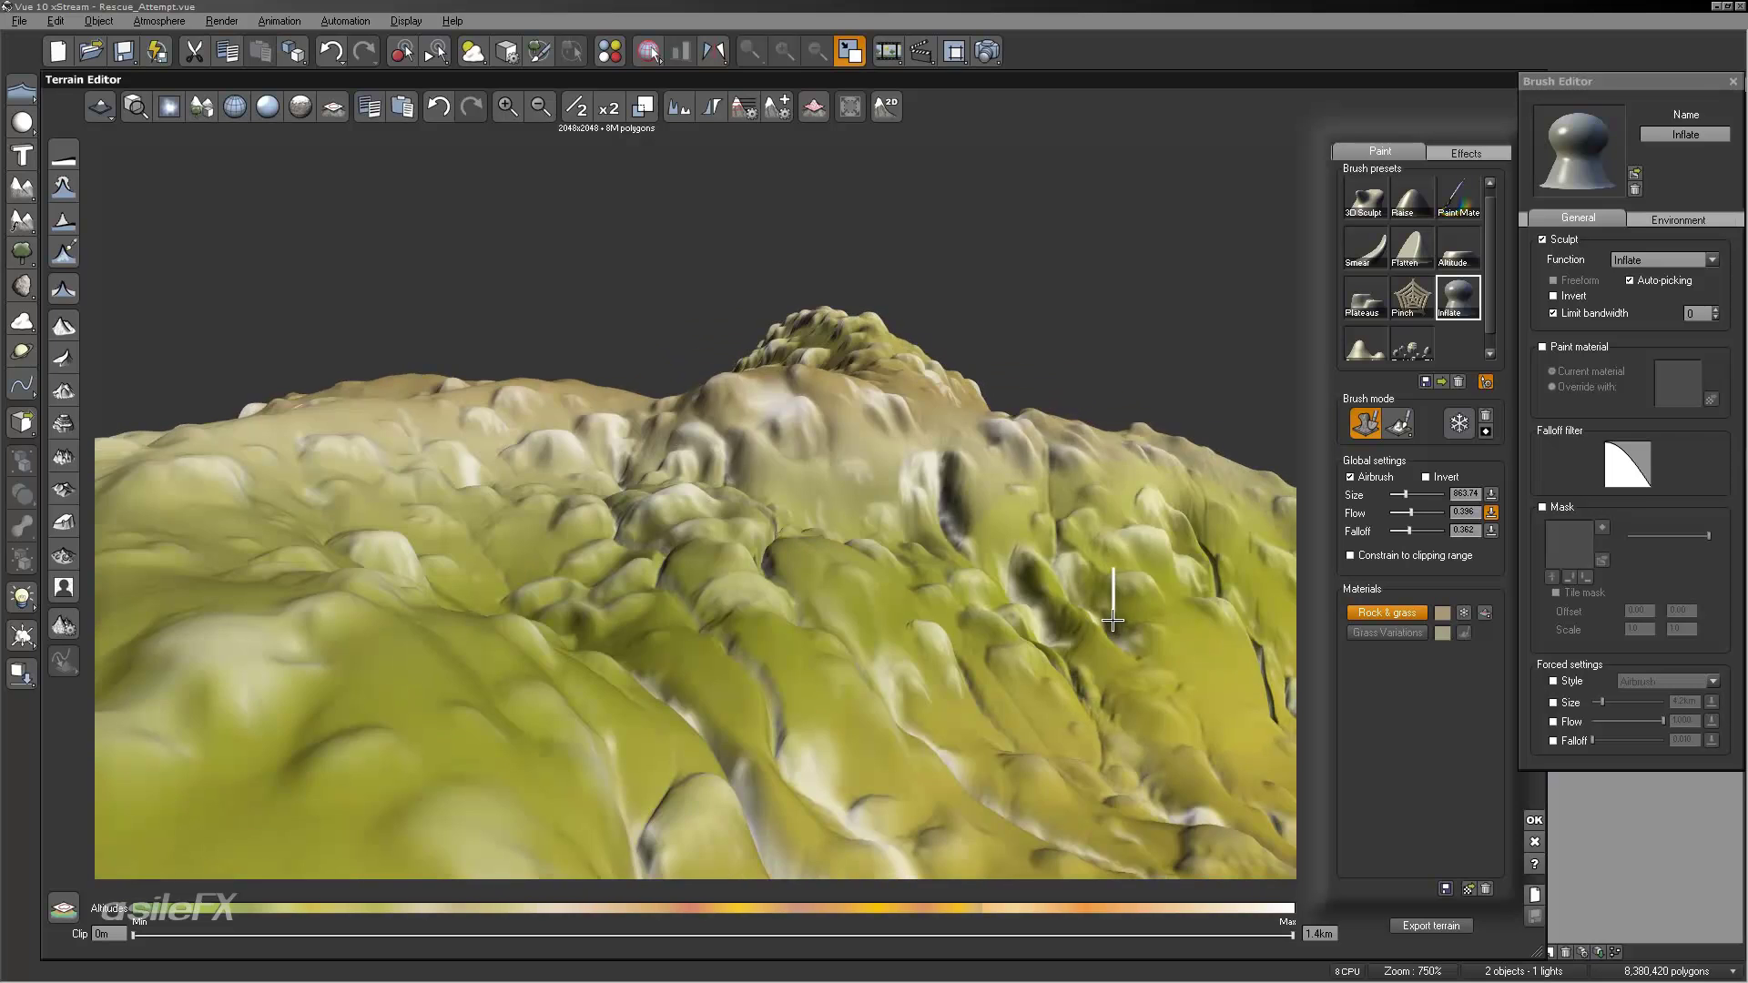
right_click_drag(959, 510, 835, 560)
mouse_move(836, 560)
left_mouse_down()
mouse_move(654, 530)
mouse_move(606, 676)
left_mouse_up()
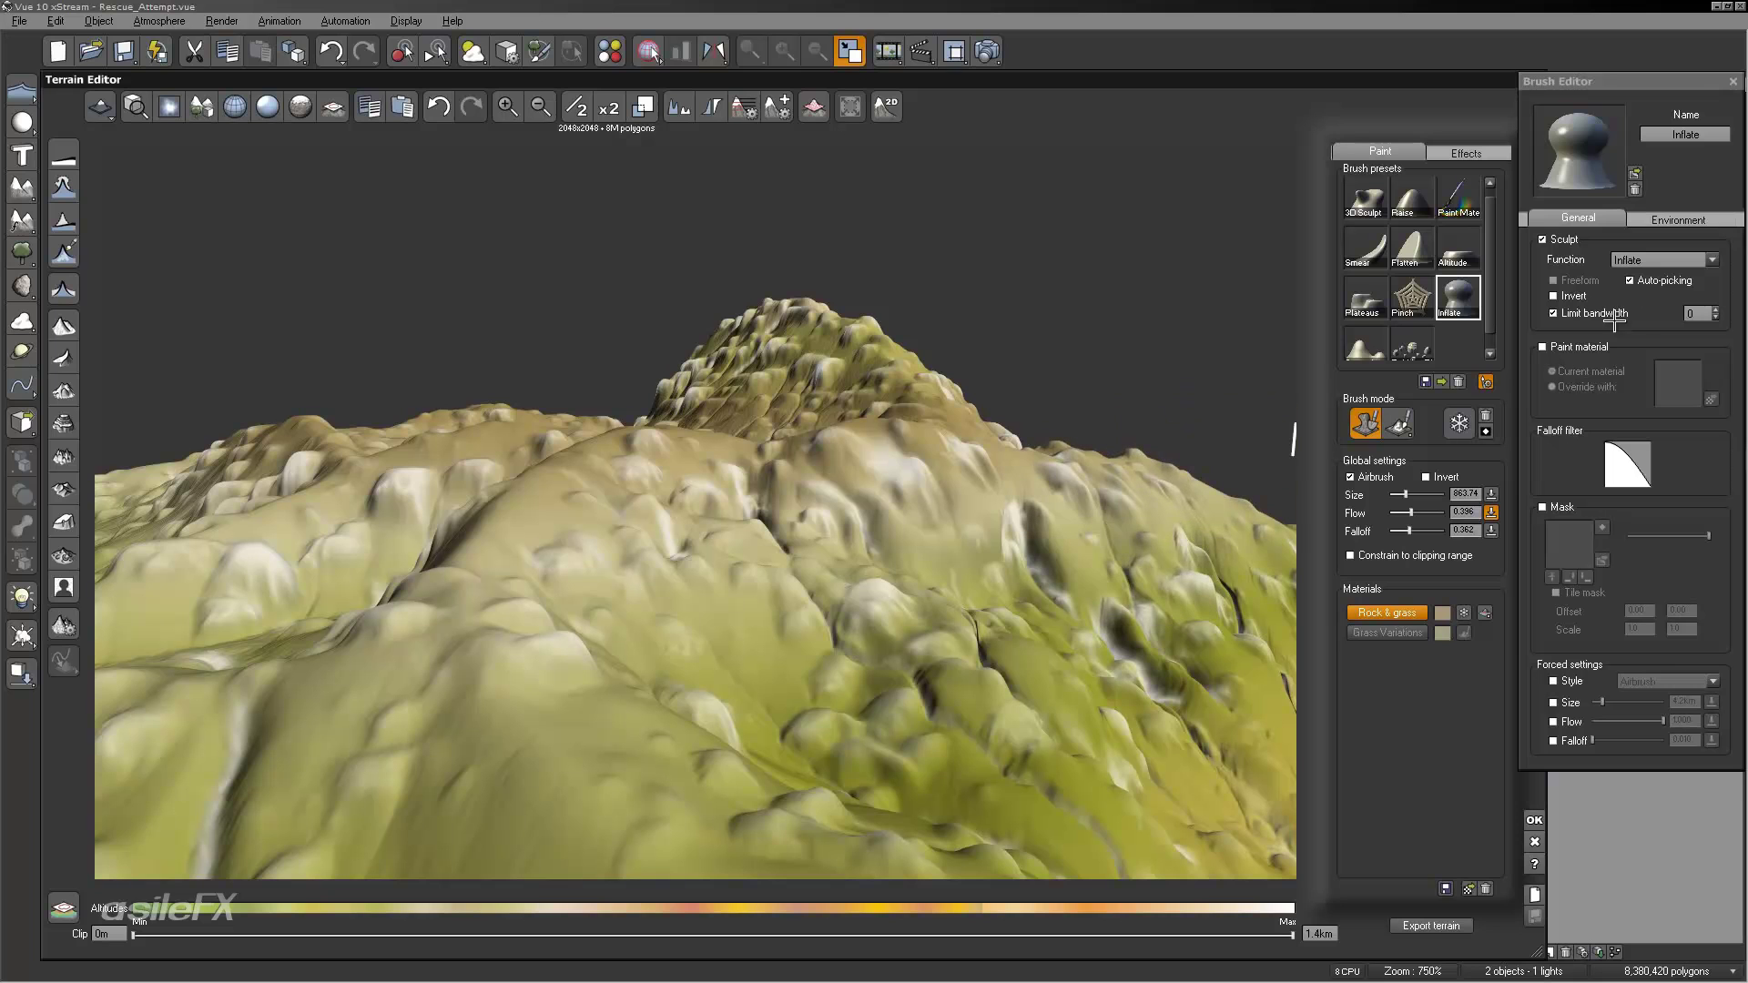
Step: Set the Inflate brush's bandwidth limit to 1 and inflate the middle of the front slope
left_click(1678, 313)
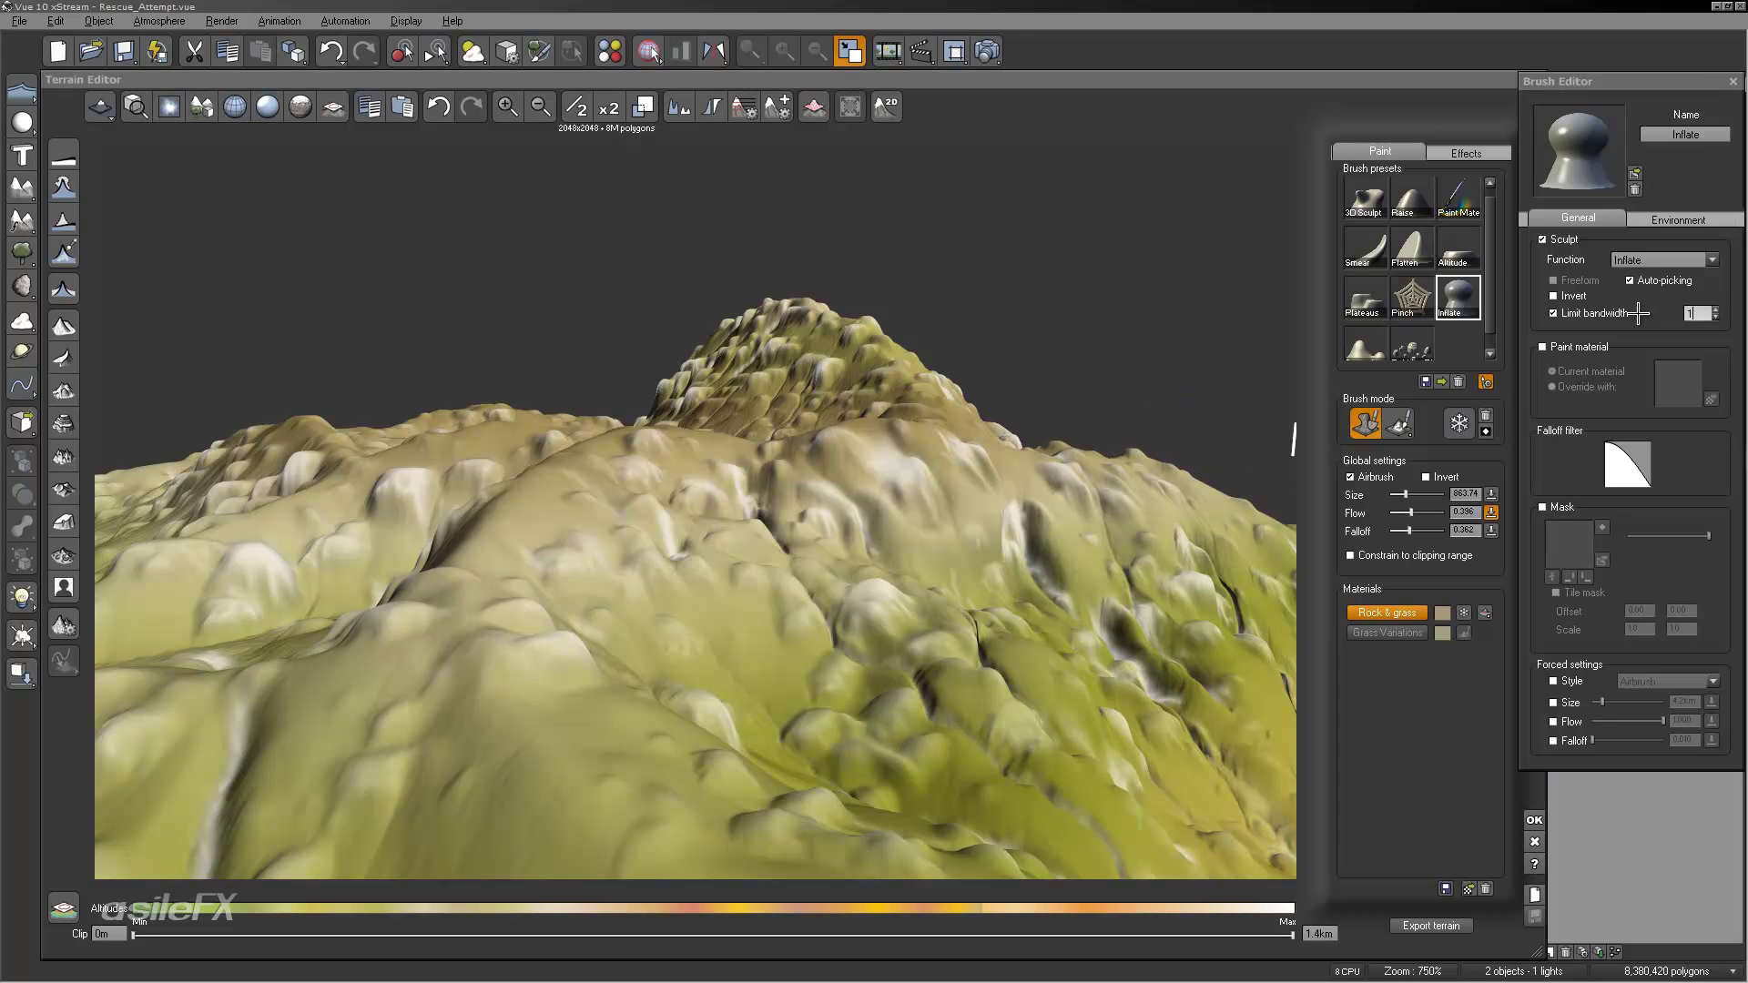
key("Return")
left_click_drag(878, 651, 889, 636)
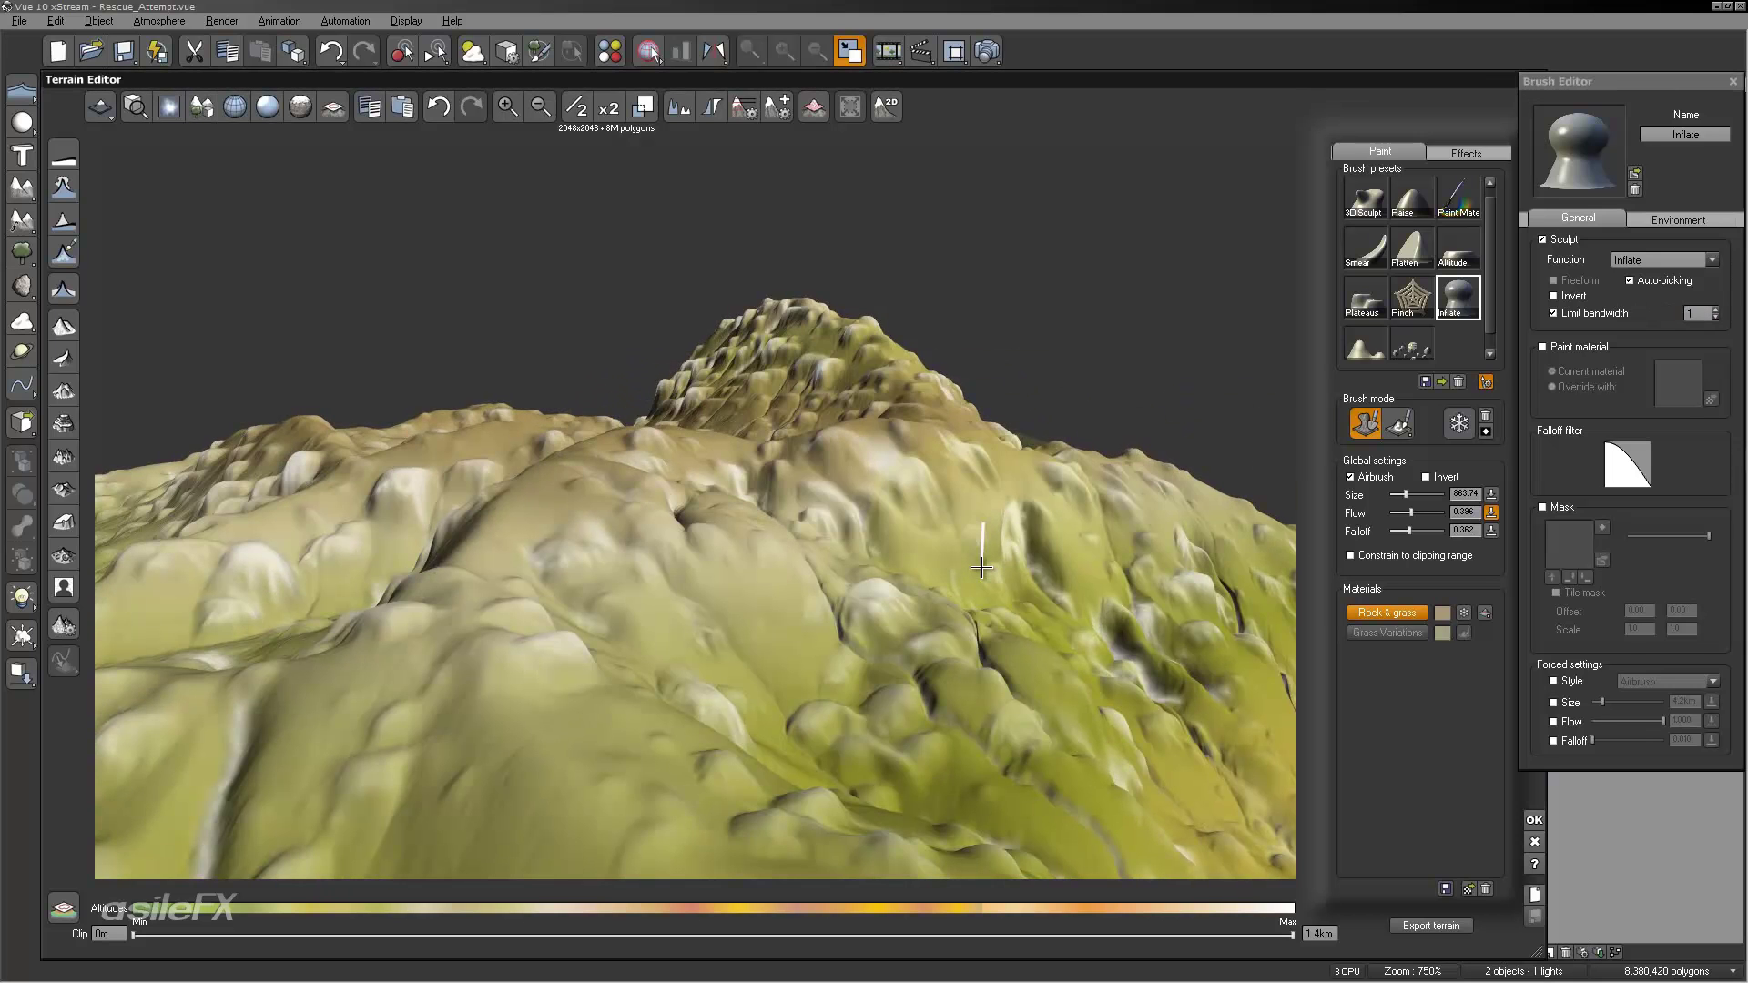
Step: Remove the bandwidth limit from the Inflate brush and swell larger bulges on the slope below the ridge
left_click(1582, 311)
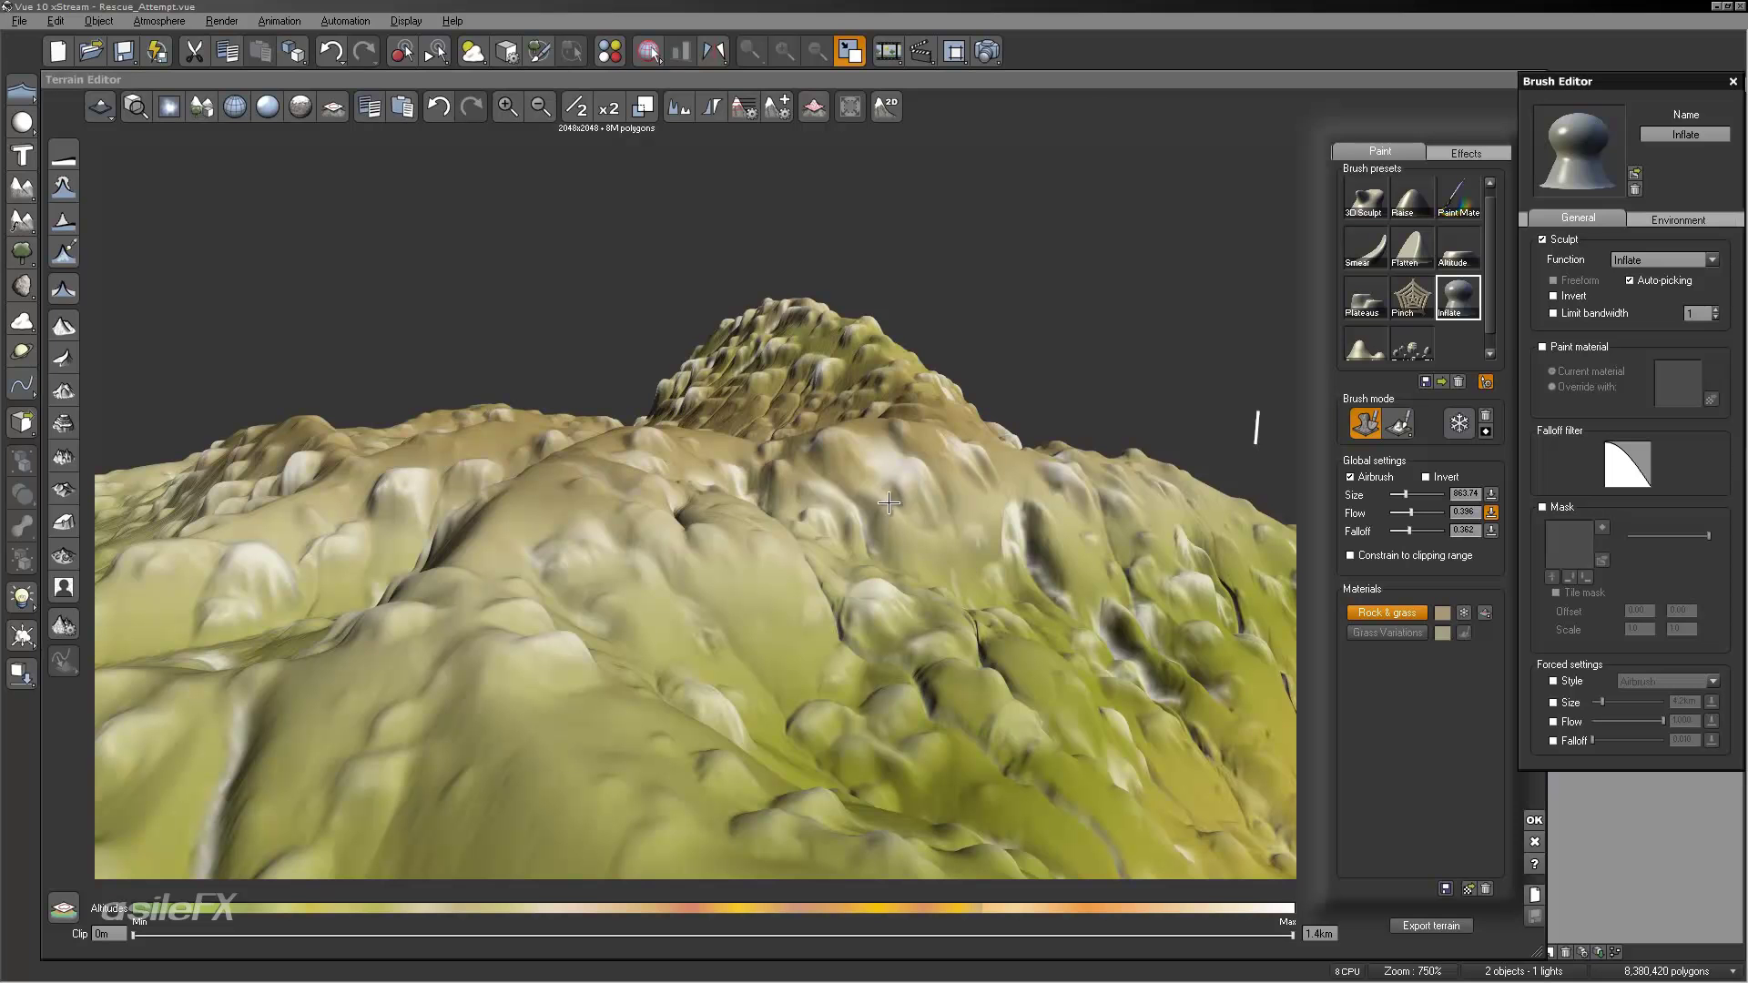
mouse_move(952, 428)
left_mouse_down()
mouse_move(967, 455)
mouse_move(934, 657)
mouse_move(1064, 544)
left_mouse_up()
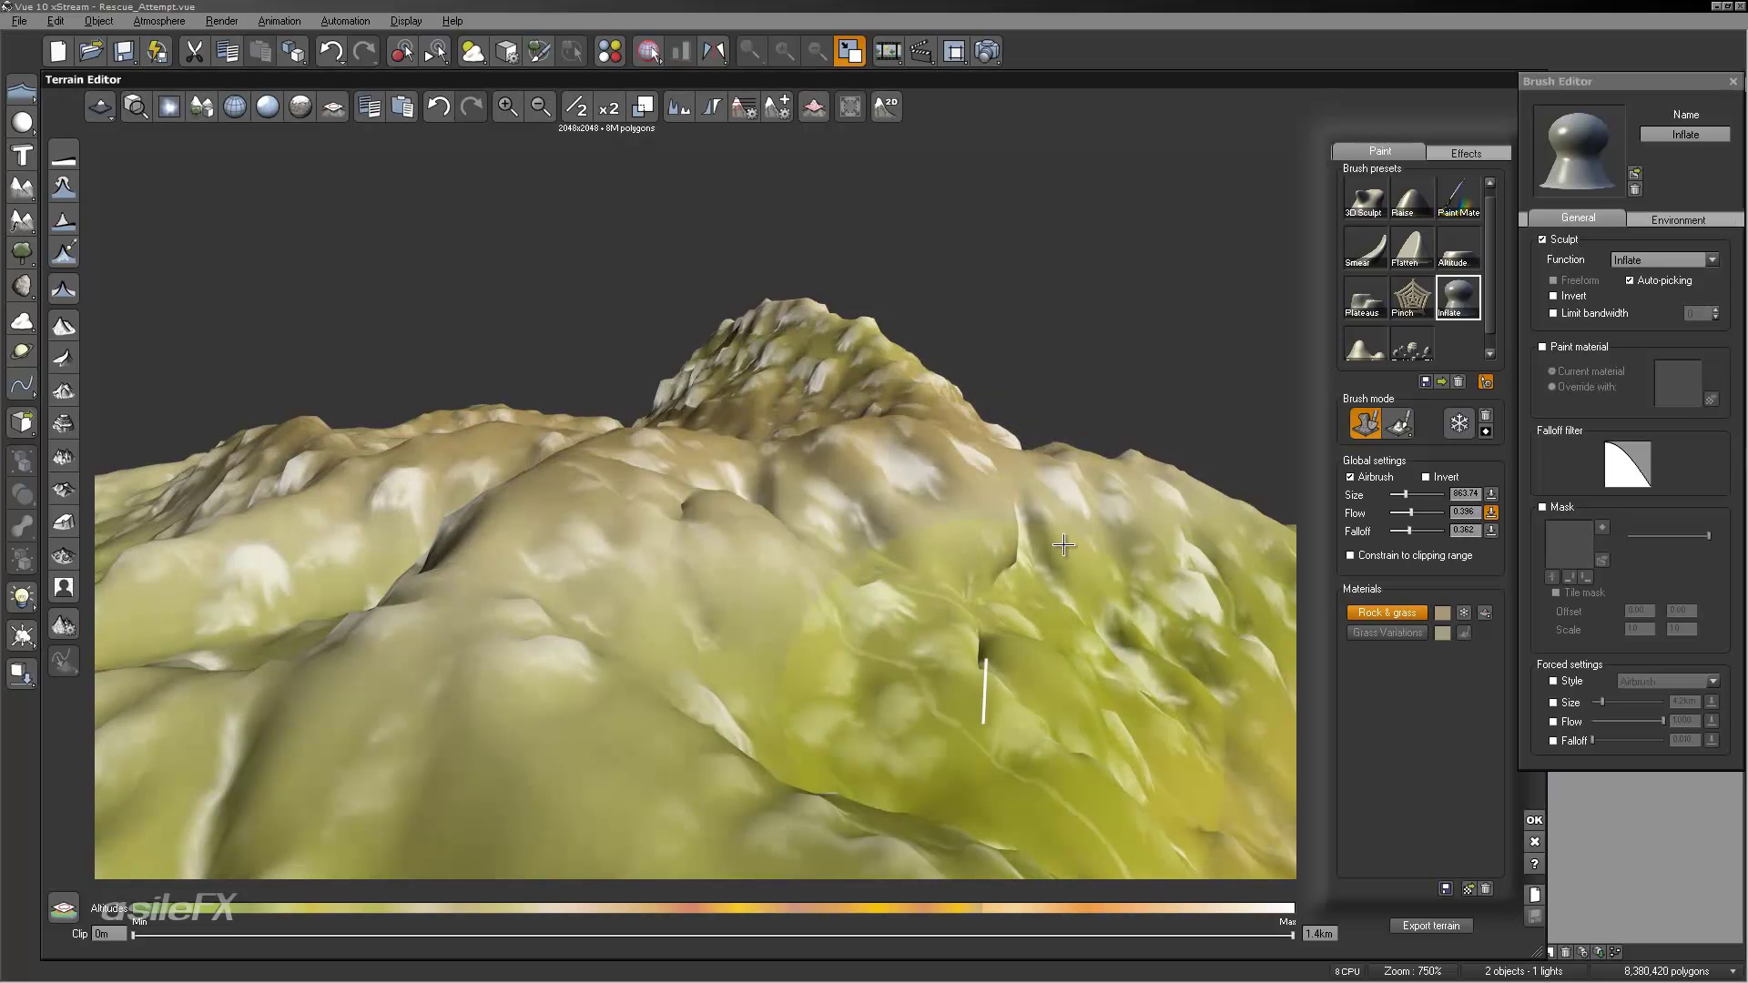
right_click_drag(1074, 538, 1000, 553)
left_click_drag(1002, 530, 939, 708)
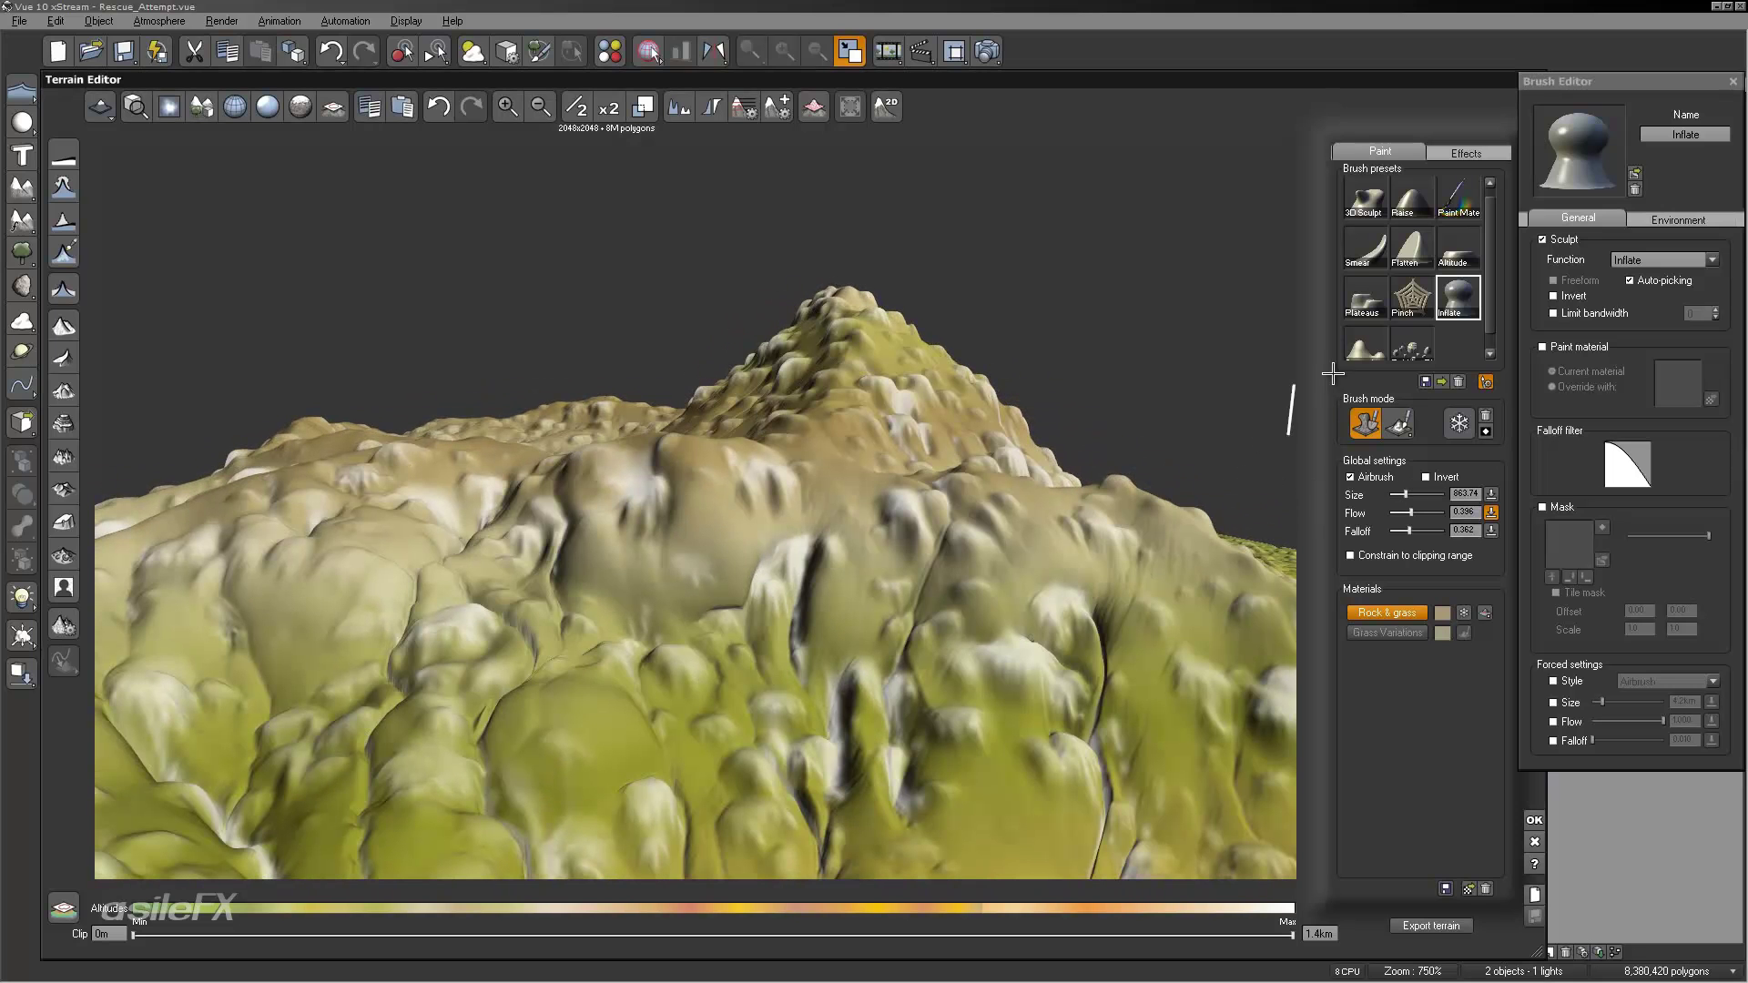
Step: Limit the Inflate brush's bandwidth again, inflate the front slope and undo the last stroke
left_click(1584, 316)
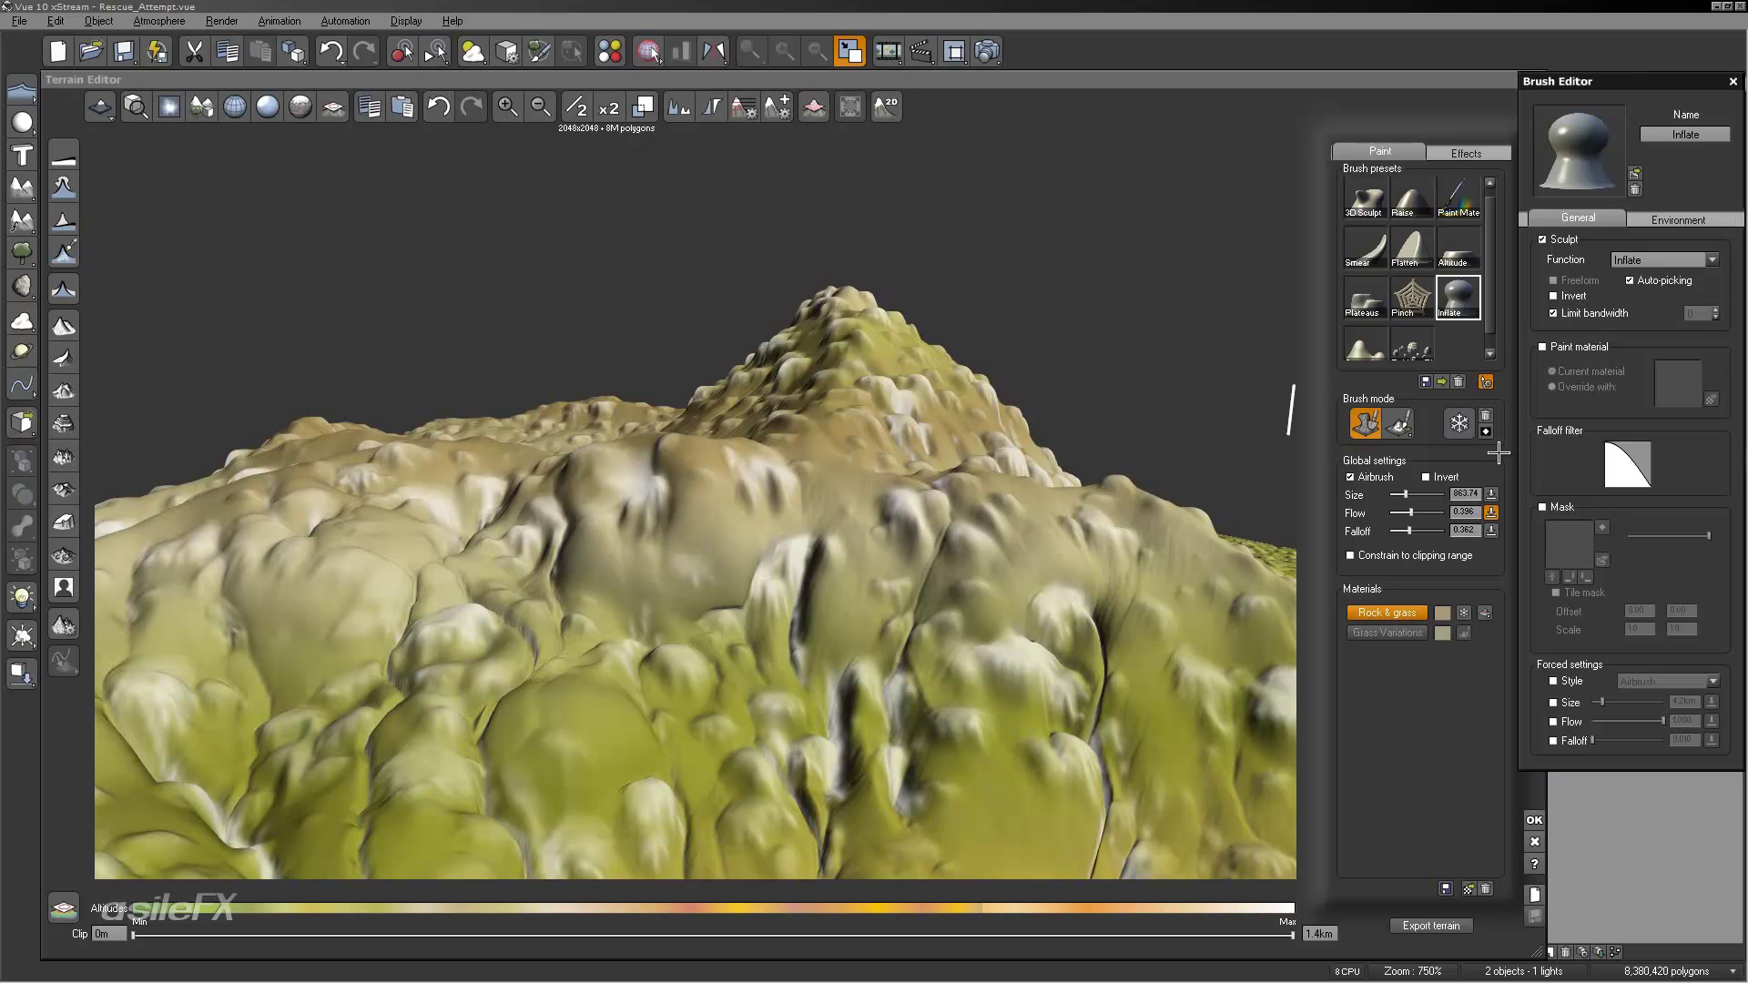
left_click_drag(947, 549, 948, 520)
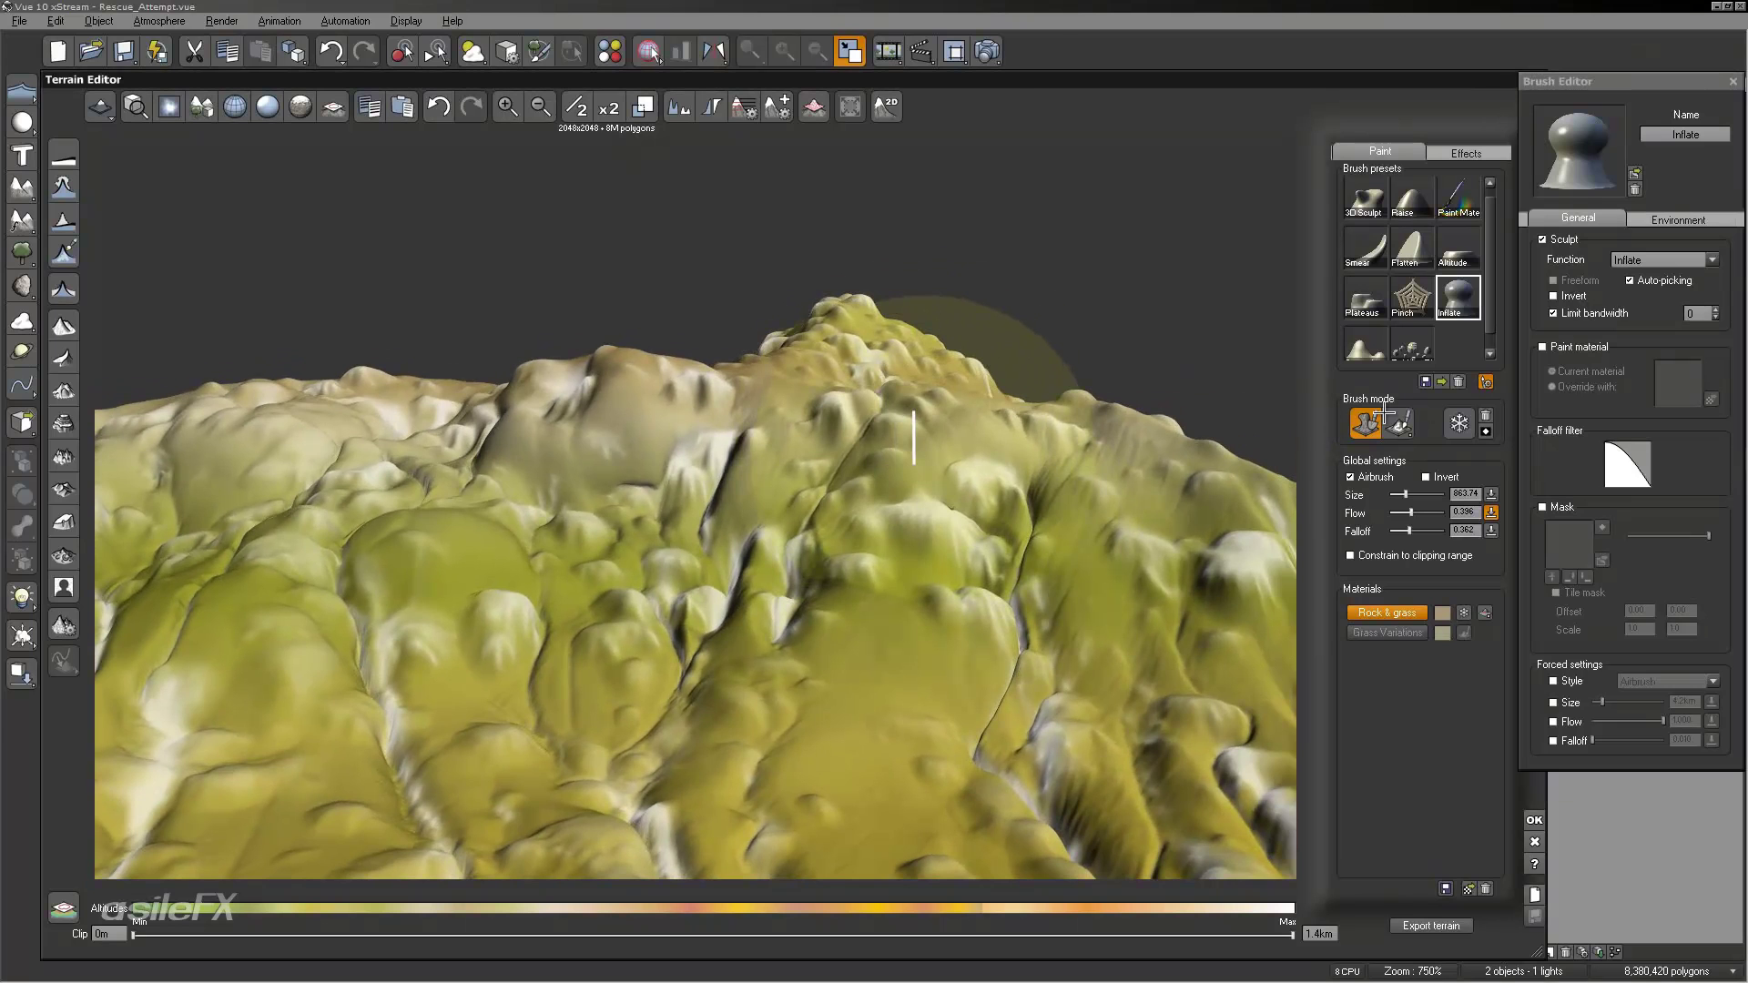
mouse_move(951, 400)
left_mouse_down()
mouse_move(1002, 478)
mouse_move(1018, 577)
left_mouse_up()
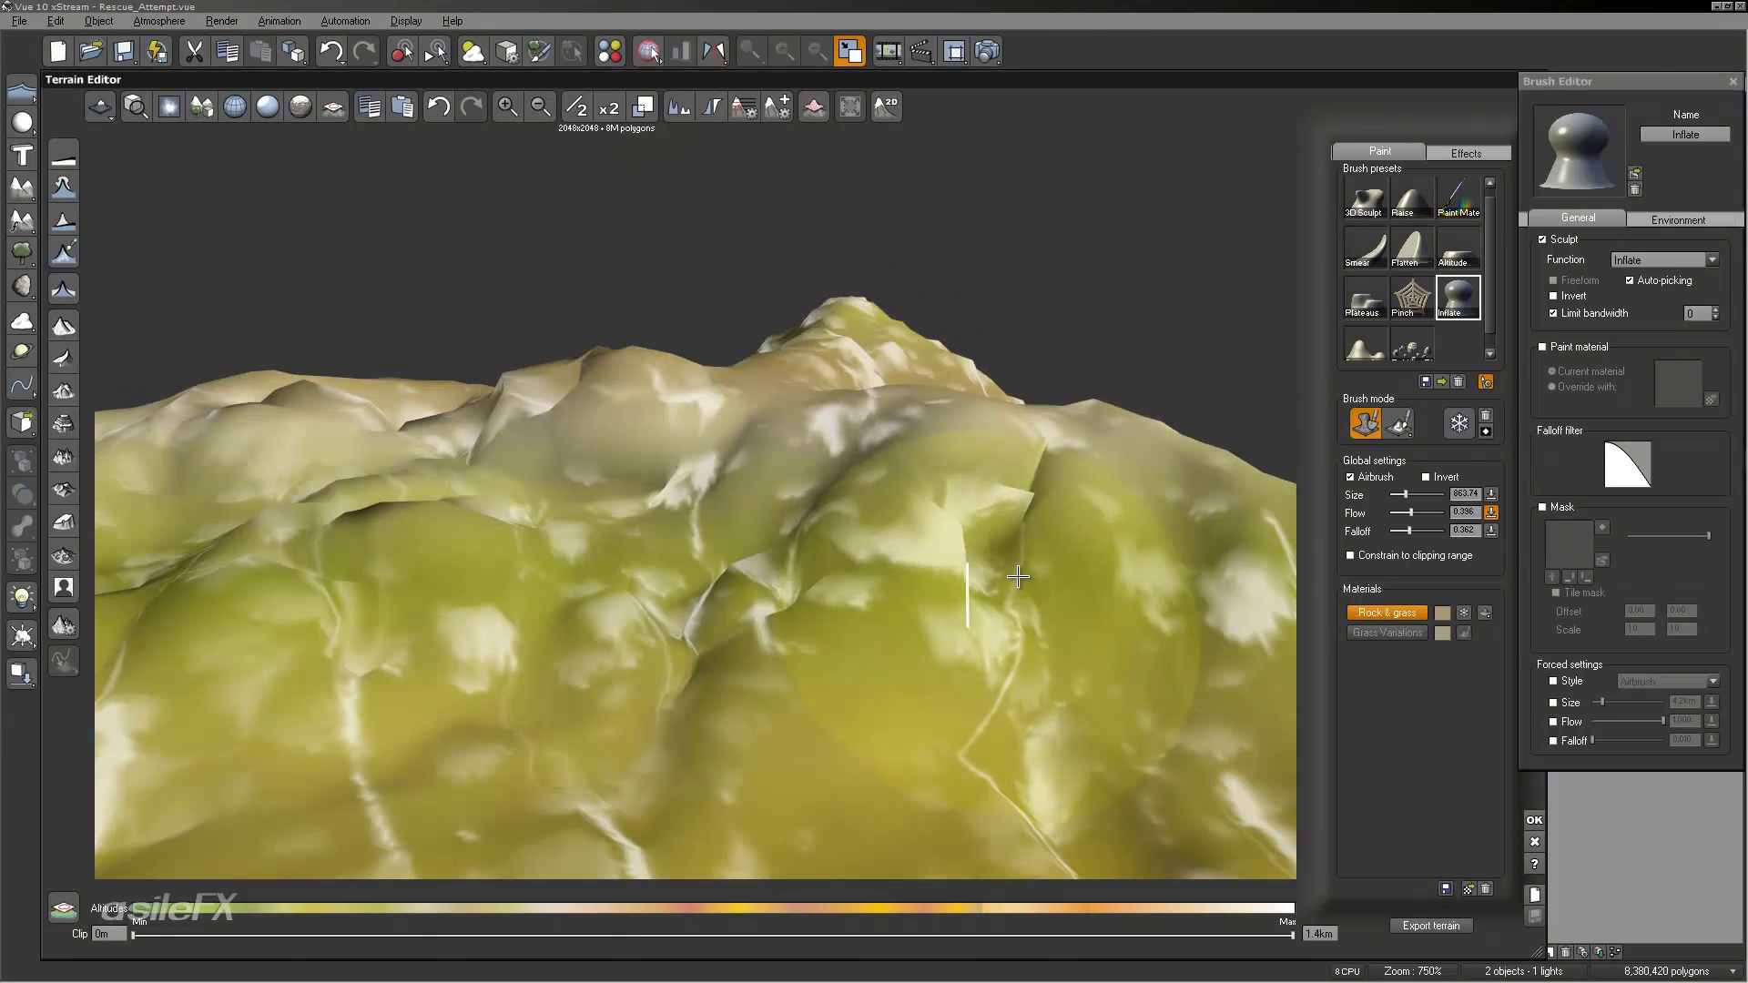
key("ctrl+z")
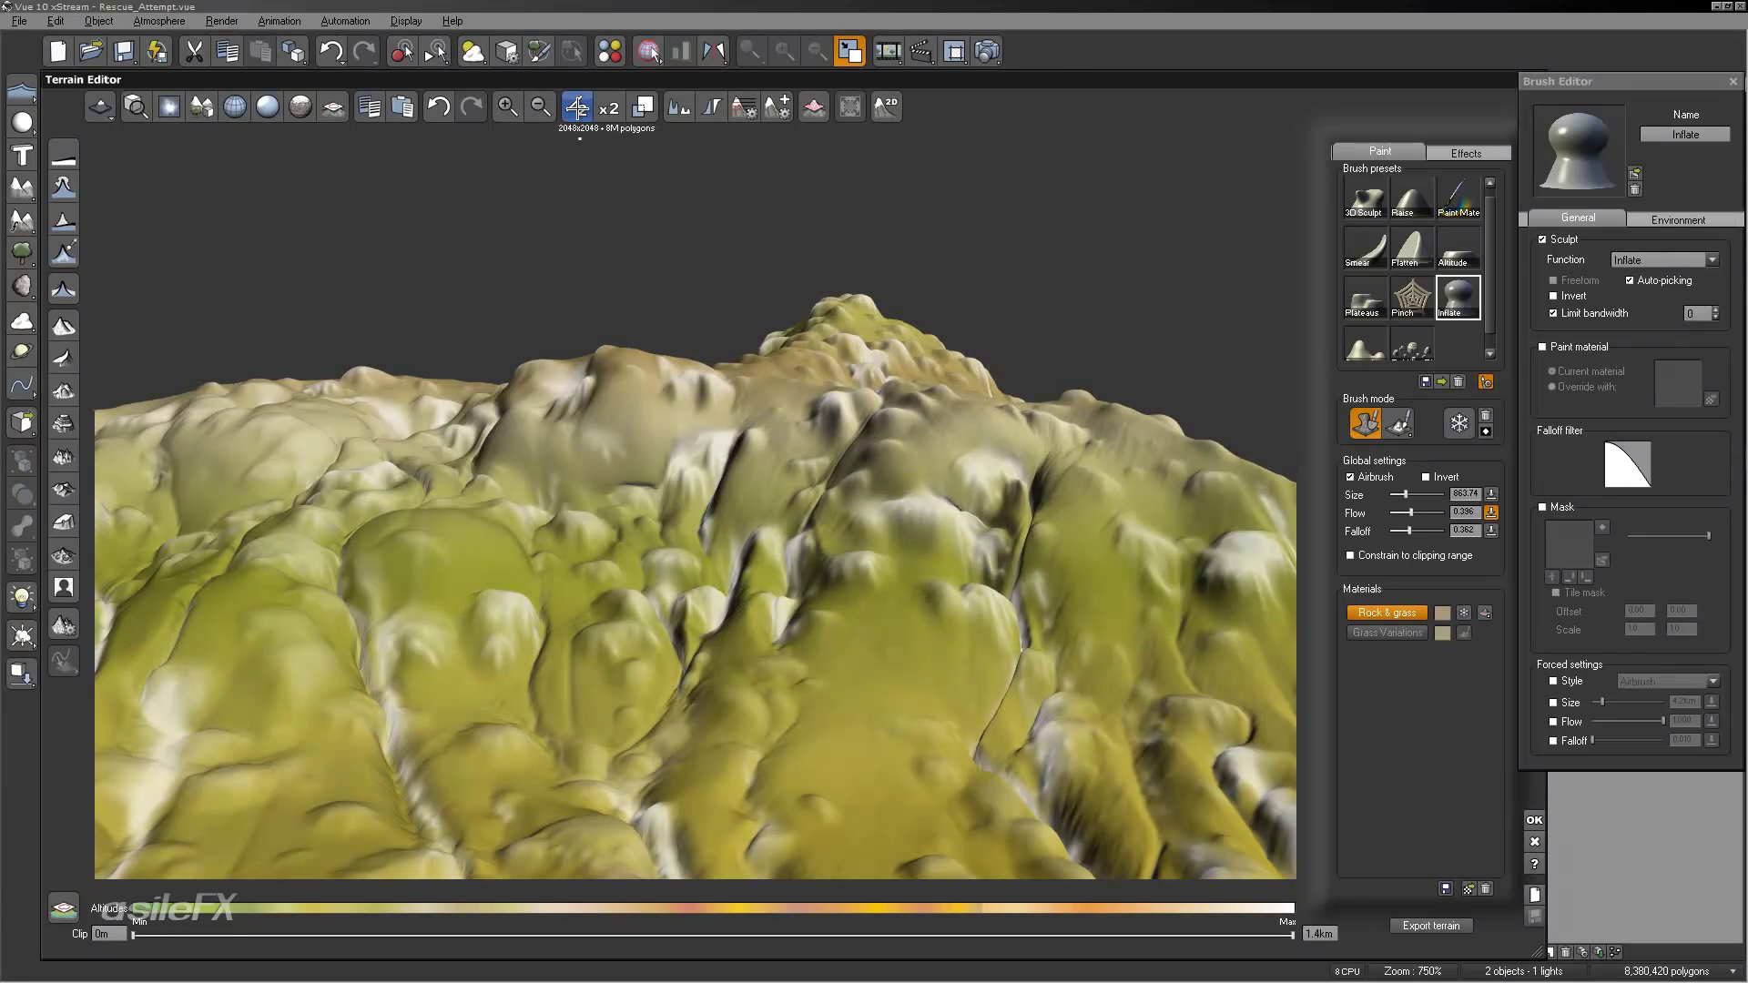
Step: Halve the terrain's resolution to 1024x1024, and try an enlarged Raise brush on the front slope, undoing its last stroke
left_click(577, 108)
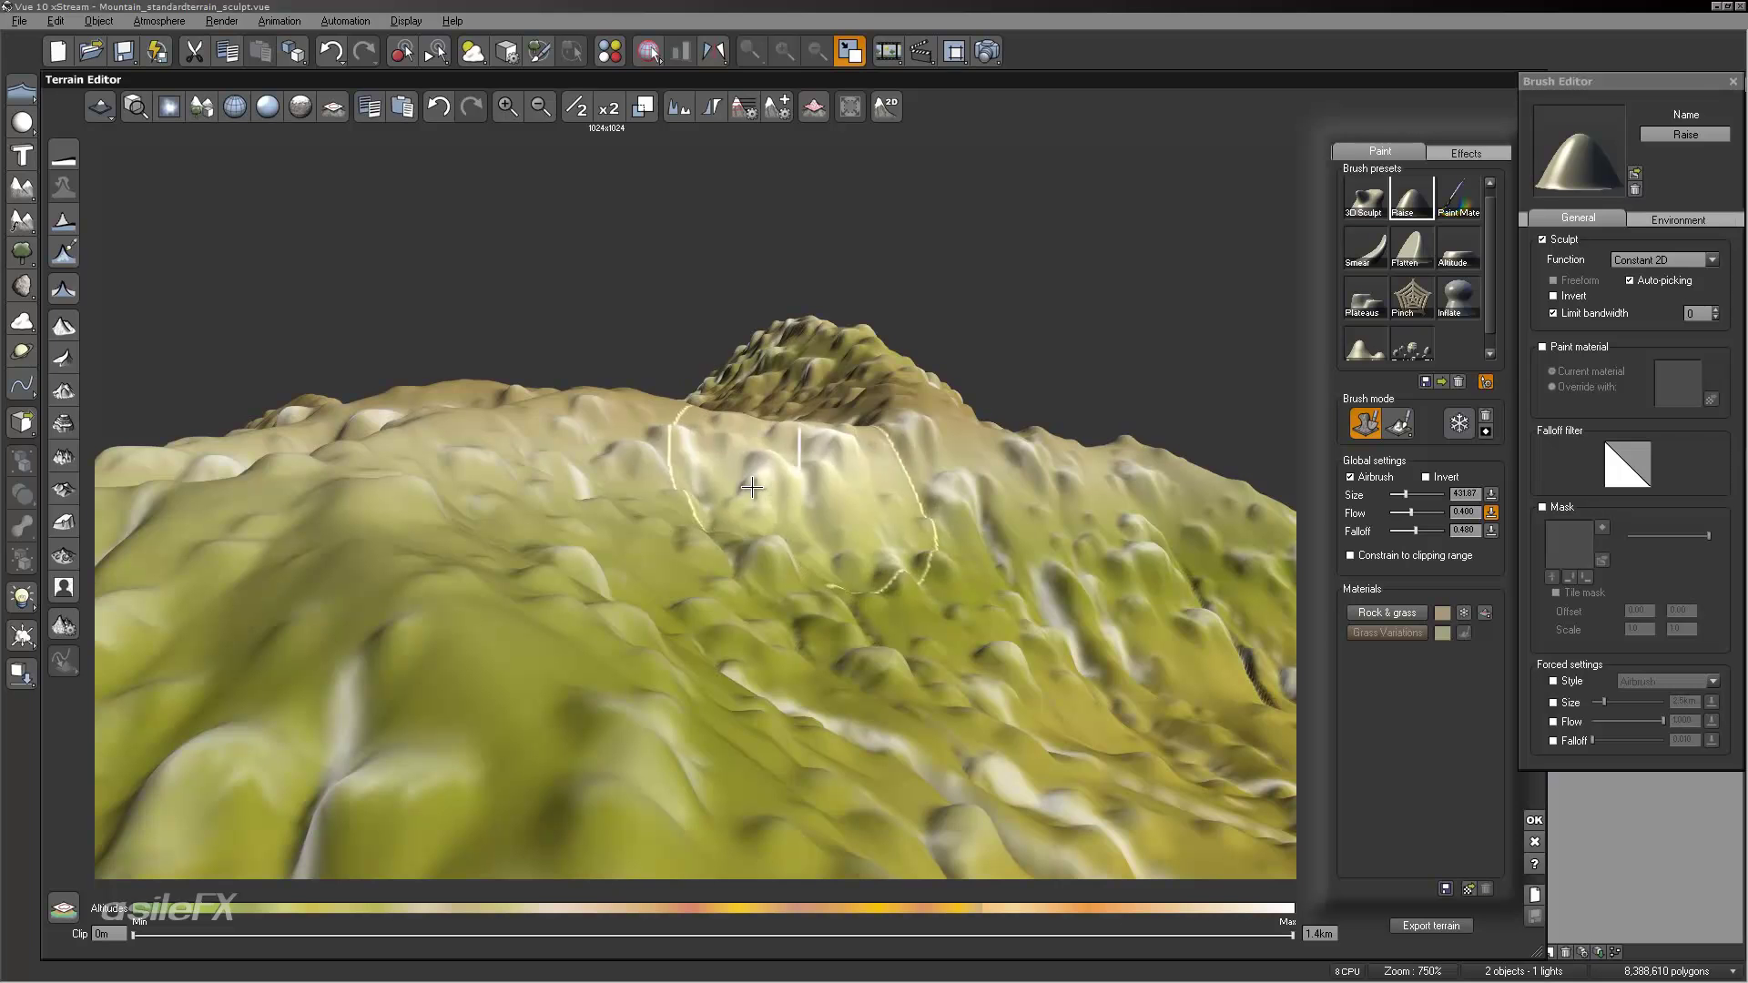
mouse_move(788, 491)
right_mouse_down()
mouse_move(840, 484)
mouse_move(800, 517)
mouse_move(833, 508)
right_mouse_up()
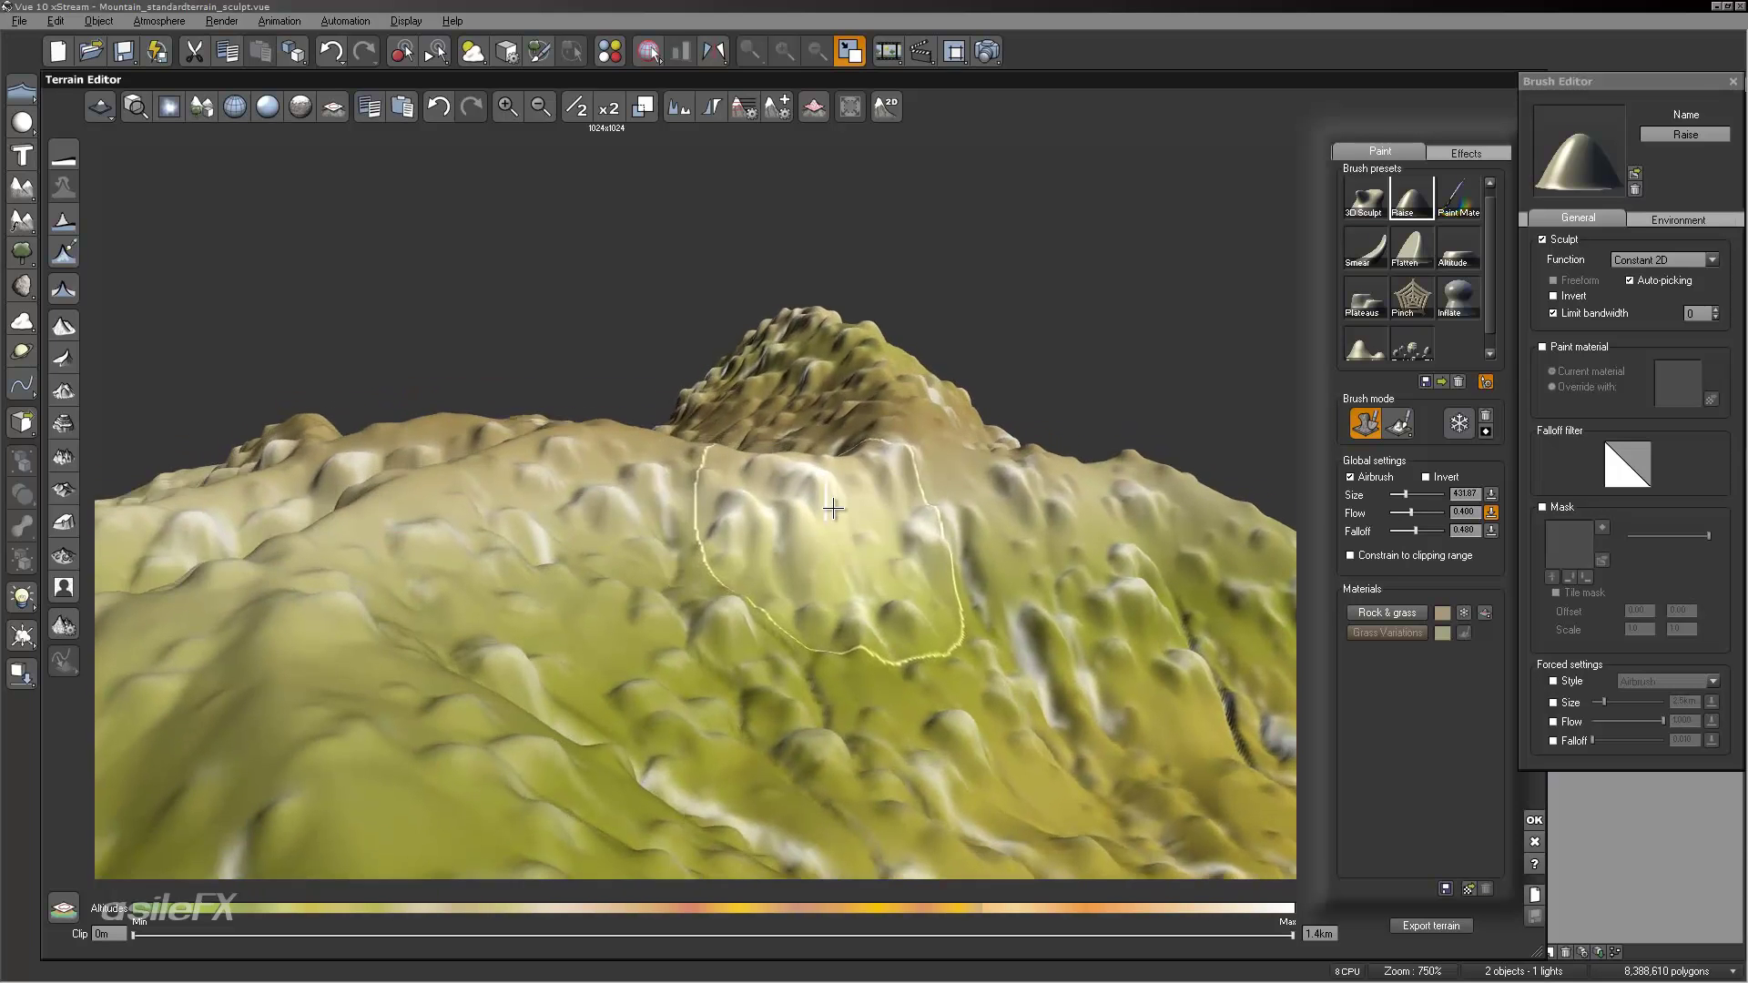
left_click_drag(1405, 493, 1410, 494)
left_click_drag(872, 520, 853, 550)
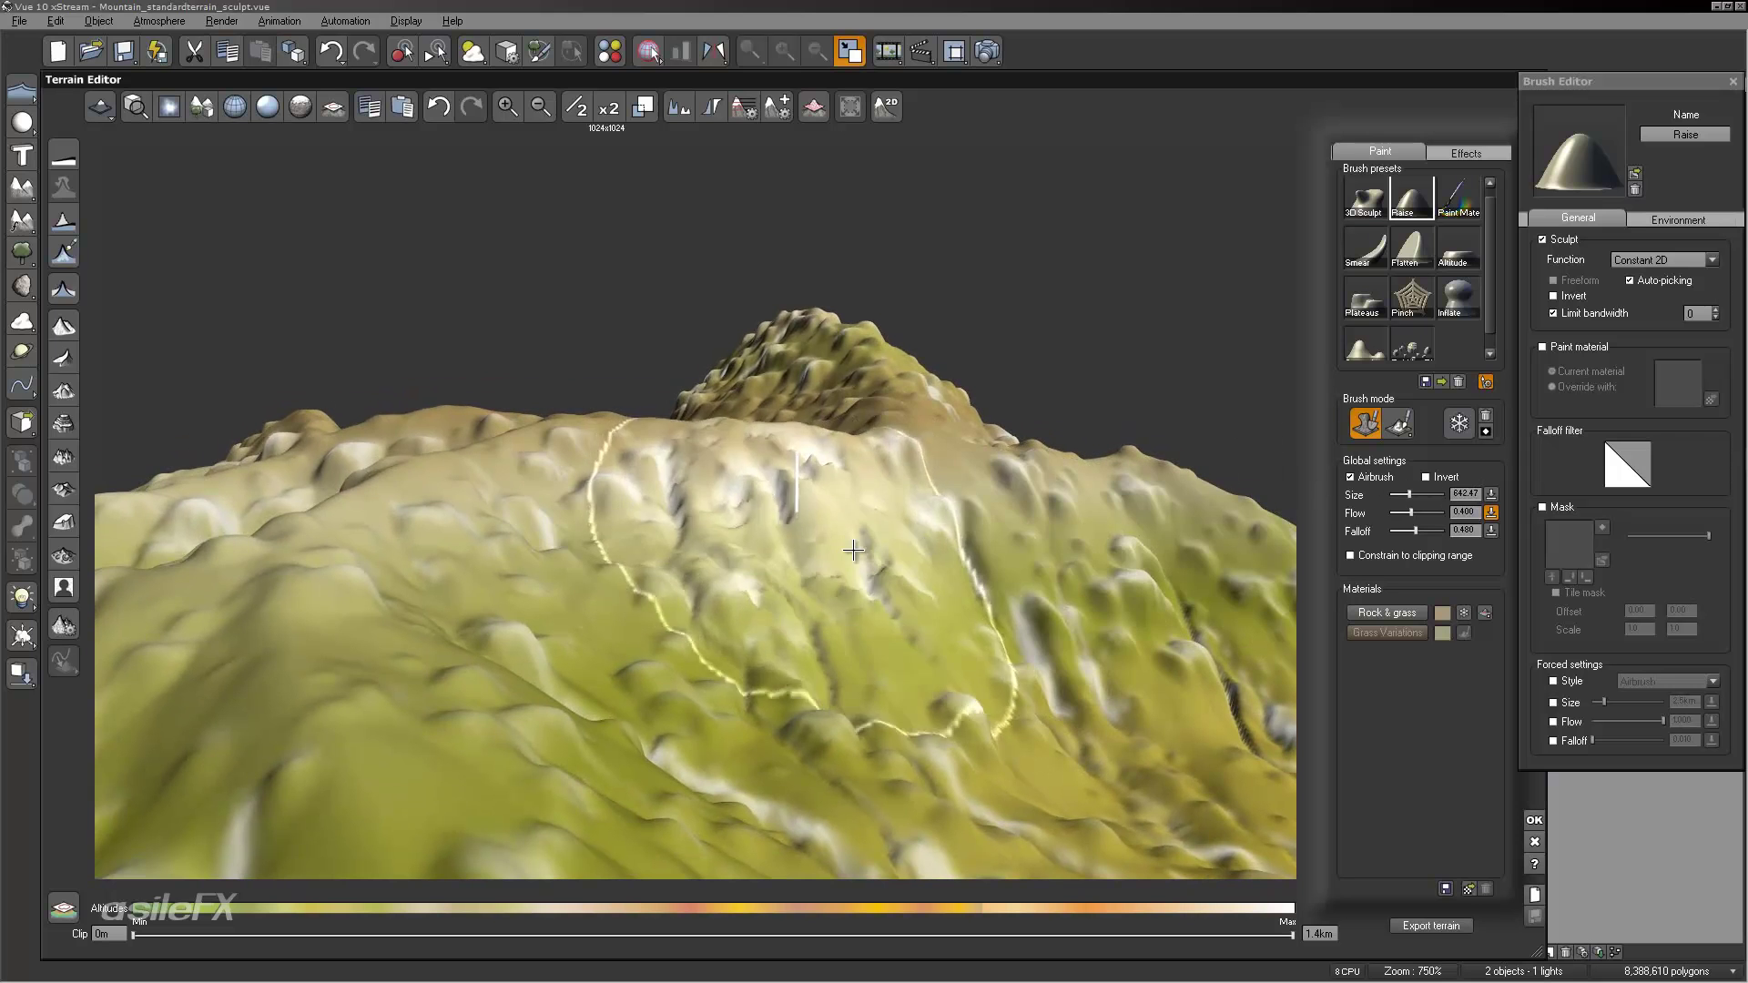
left_click(439, 110)
Step: Choose the Inflate brush, swell the slopes and ridge in front of the peak with repeated strokes, and reduce the brush size
left_click(1460, 296)
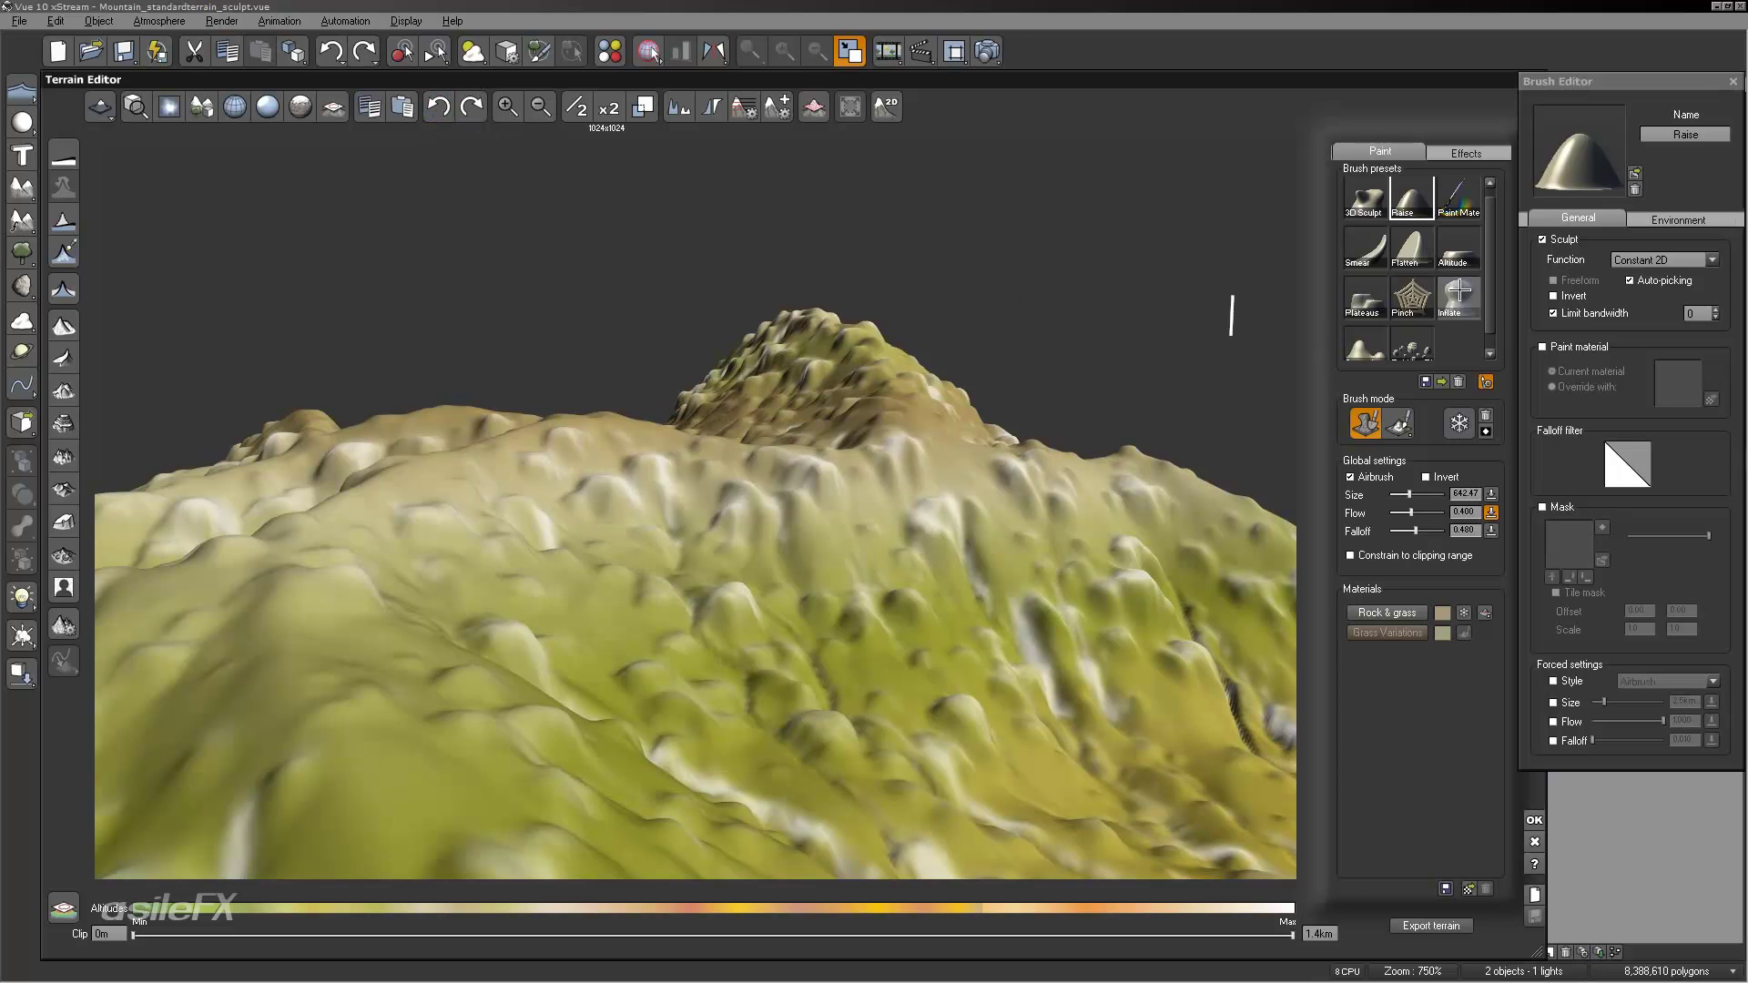
left_click(1009, 521)
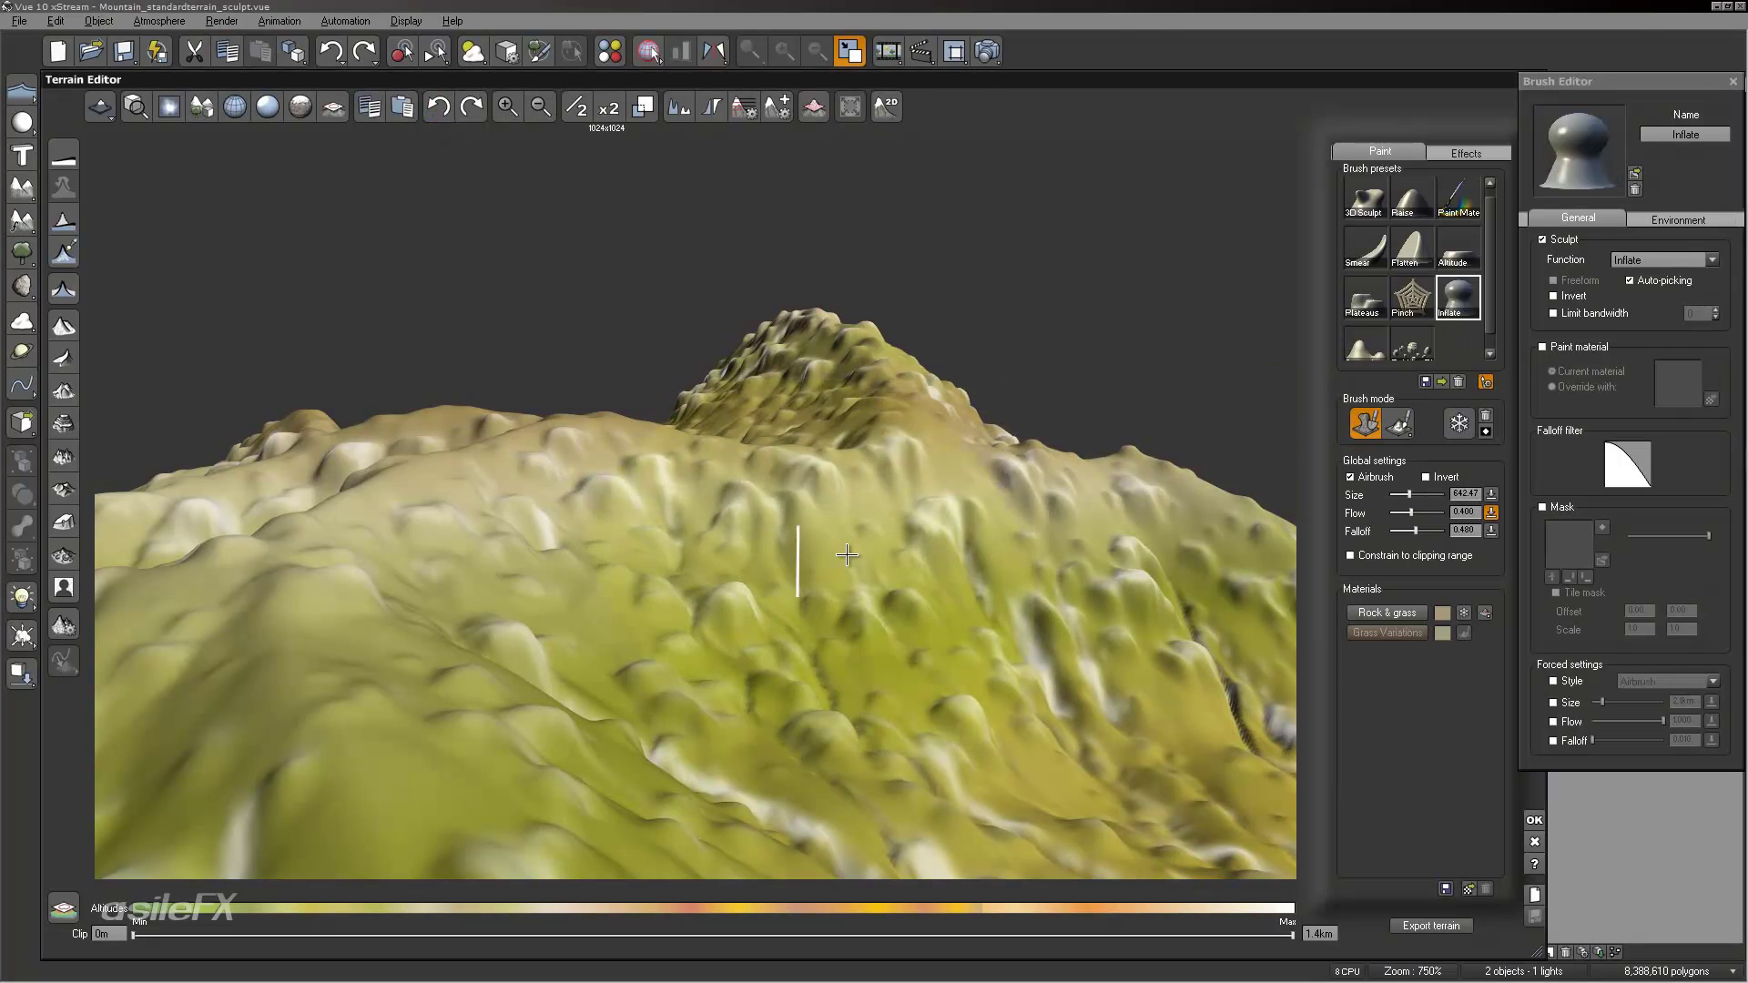
mouse_move(836, 573)
left_mouse_down()
mouse_move(833, 600)
mouse_move(990, 579)
mouse_move(995, 555)
left_mouse_up()
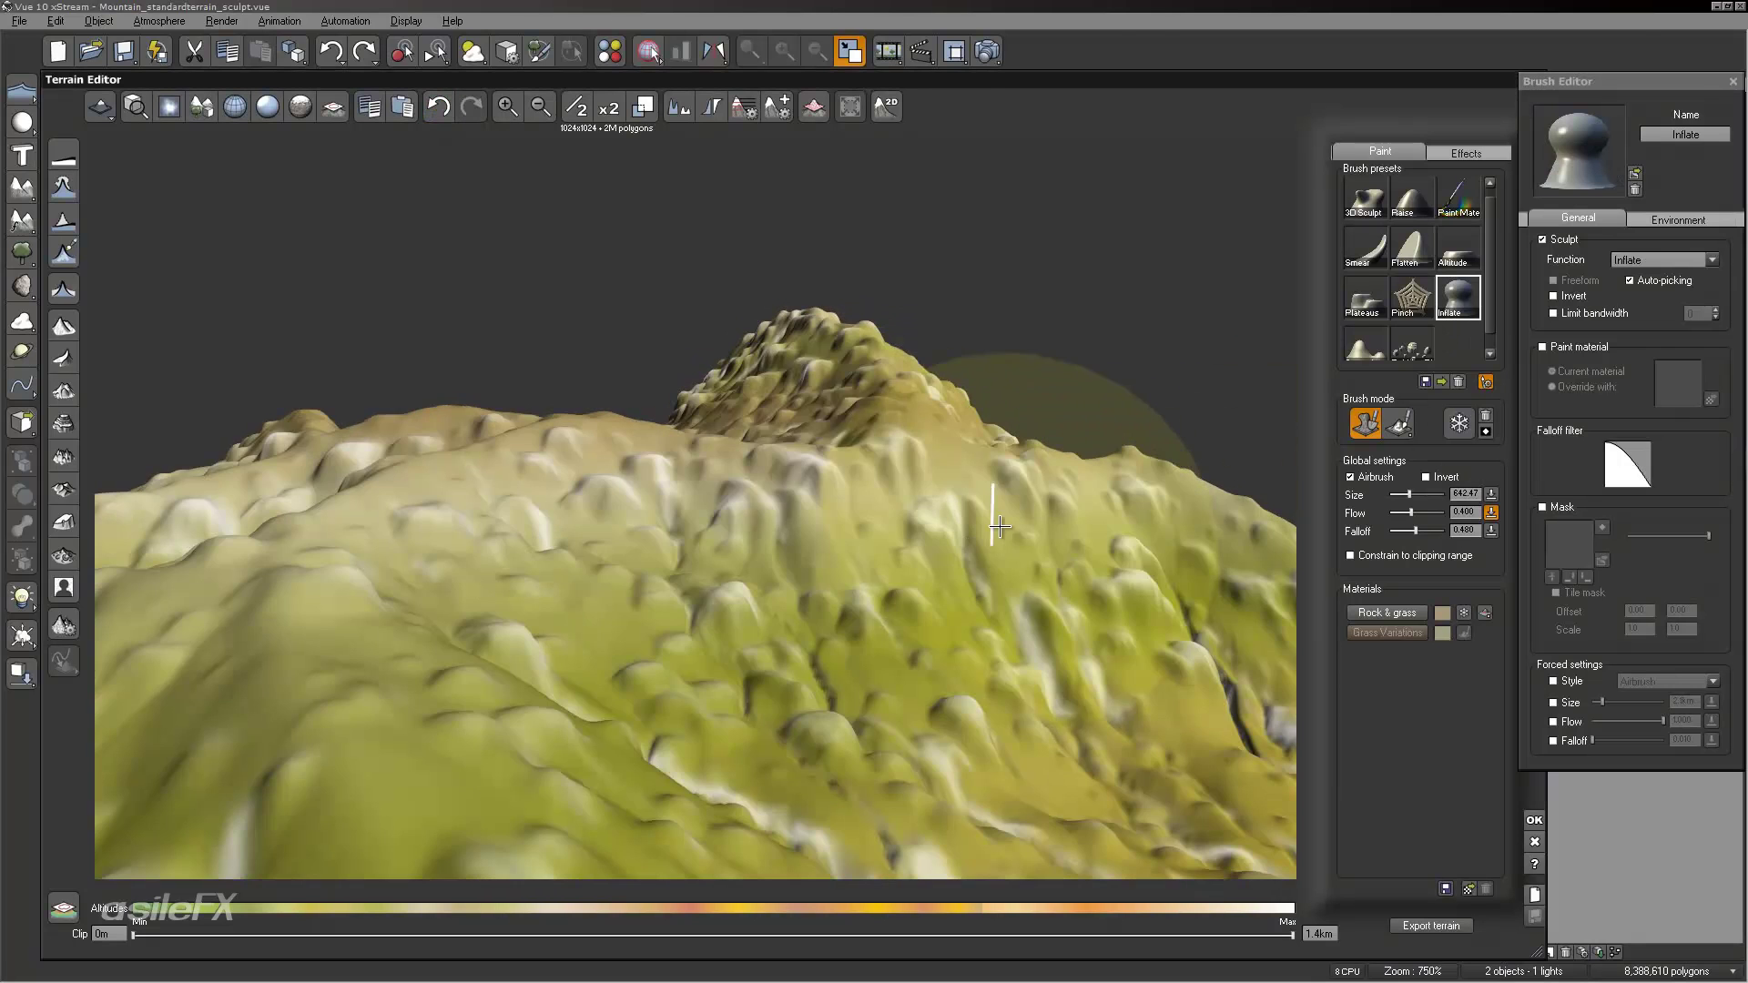
mouse_move(879, 570)
left_mouse_down()
mouse_move(1016, 637)
mouse_move(1060, 560)
left_mouse_up()
mouse_move(936, 526)
right_mouse_down()
mouse_move(945, 589)
mouse_move(901, 583)
right_mouse_up()
mouse_move(897, 529)
left_mouse_down()
mouse_move(1047, 654)
mouse_move(1059, 601)
left_mouse_up()
right_click_drag(1051, 583, 801, 507)
mouse_move(801, 508)
left_mouse_down()
mouse_move(1030, 613)
mouse_move(1076, 575)
left_mouse_up()
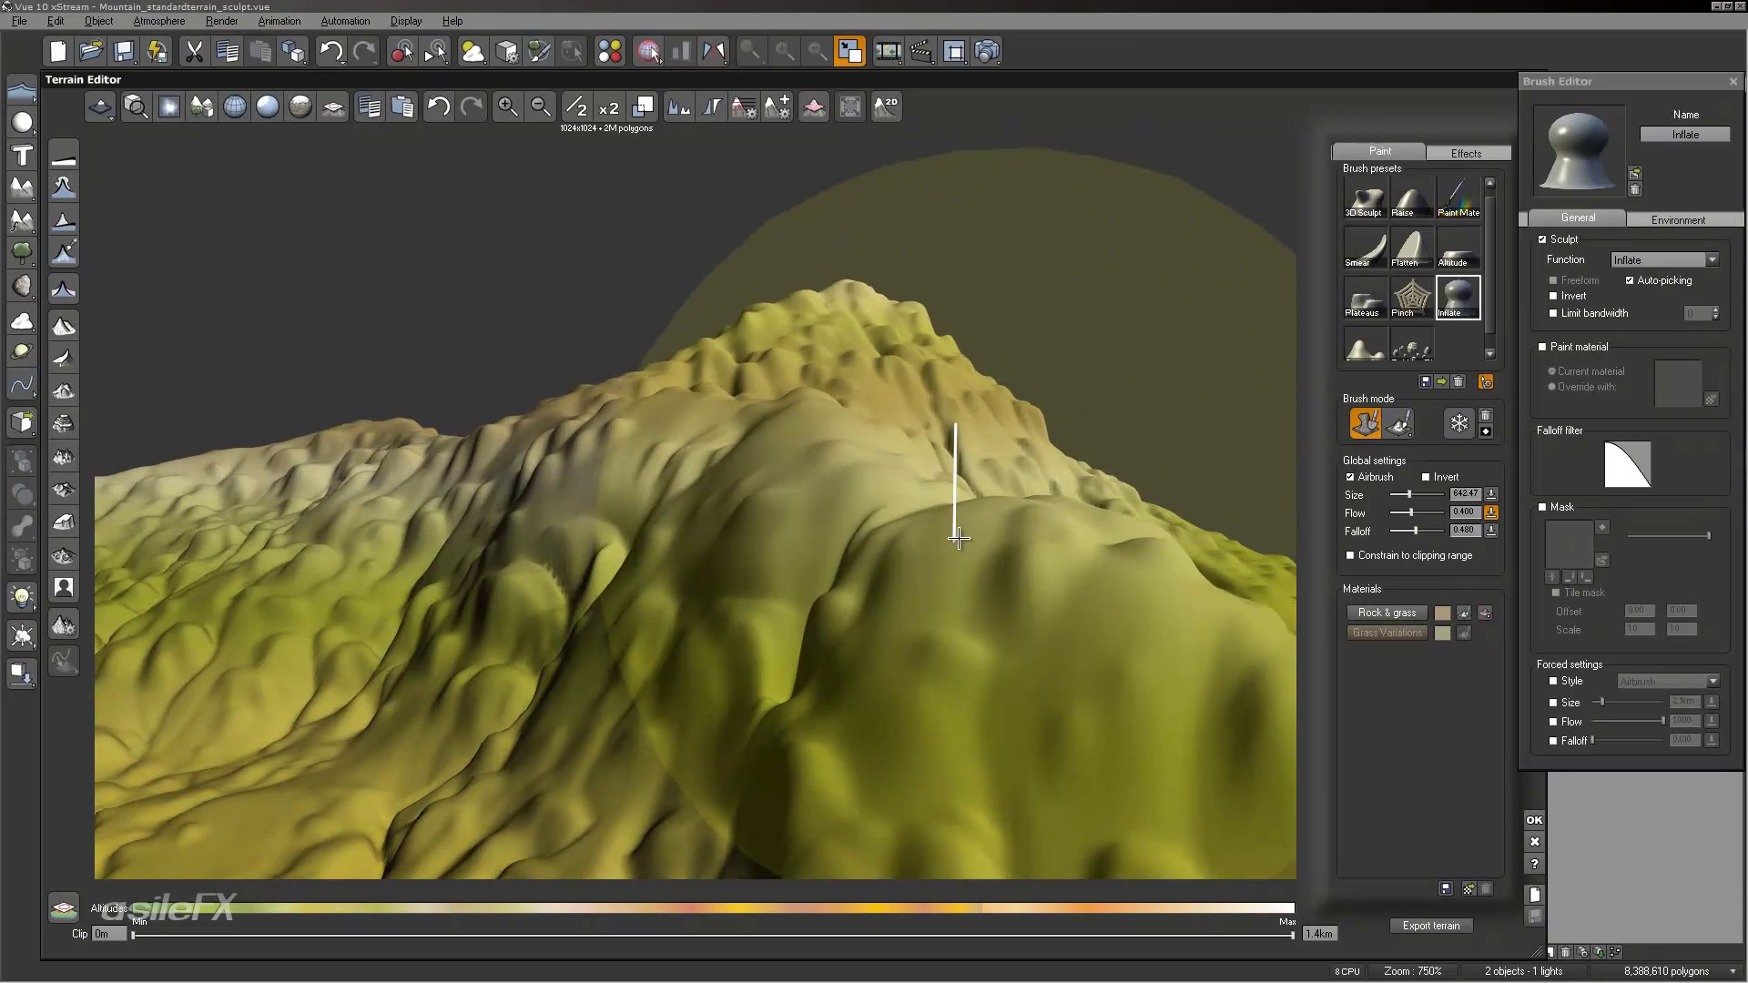
left_click_drag(1403, 498, 1399, 498)
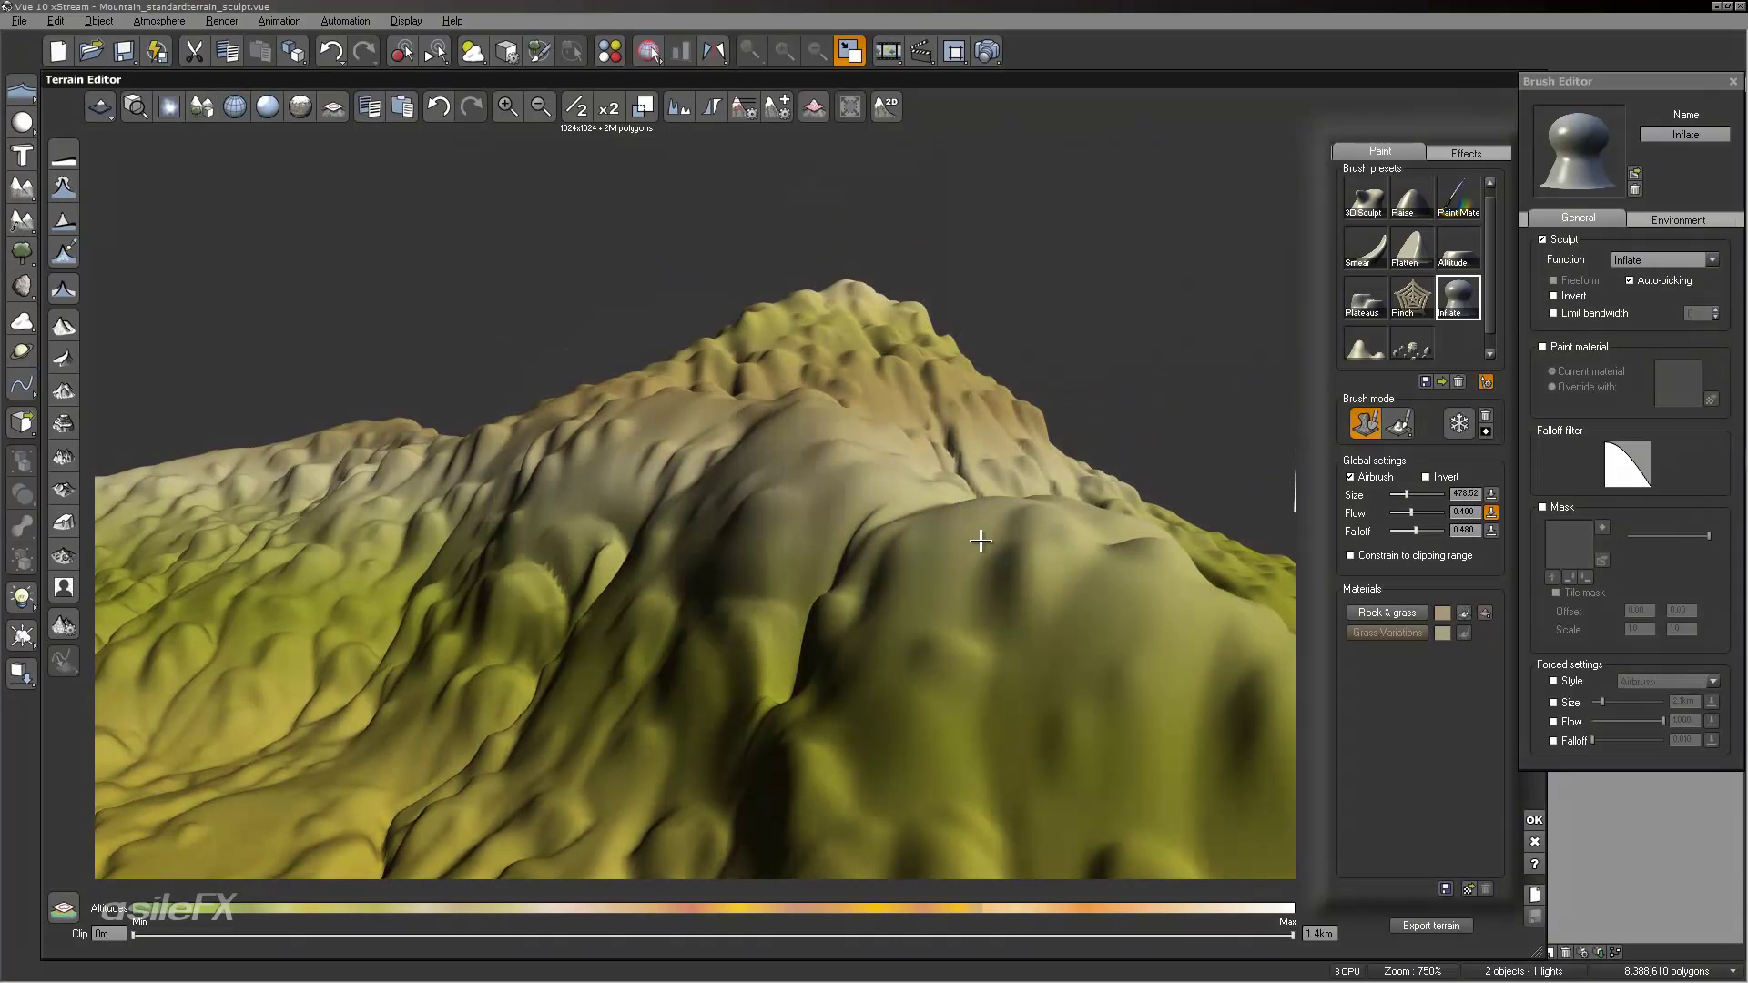
Step: Freeze the Rock & grass material and inflate large rounded bulges on the slope below the ridge
right_click_drag(1056, 598, 1097, 594)
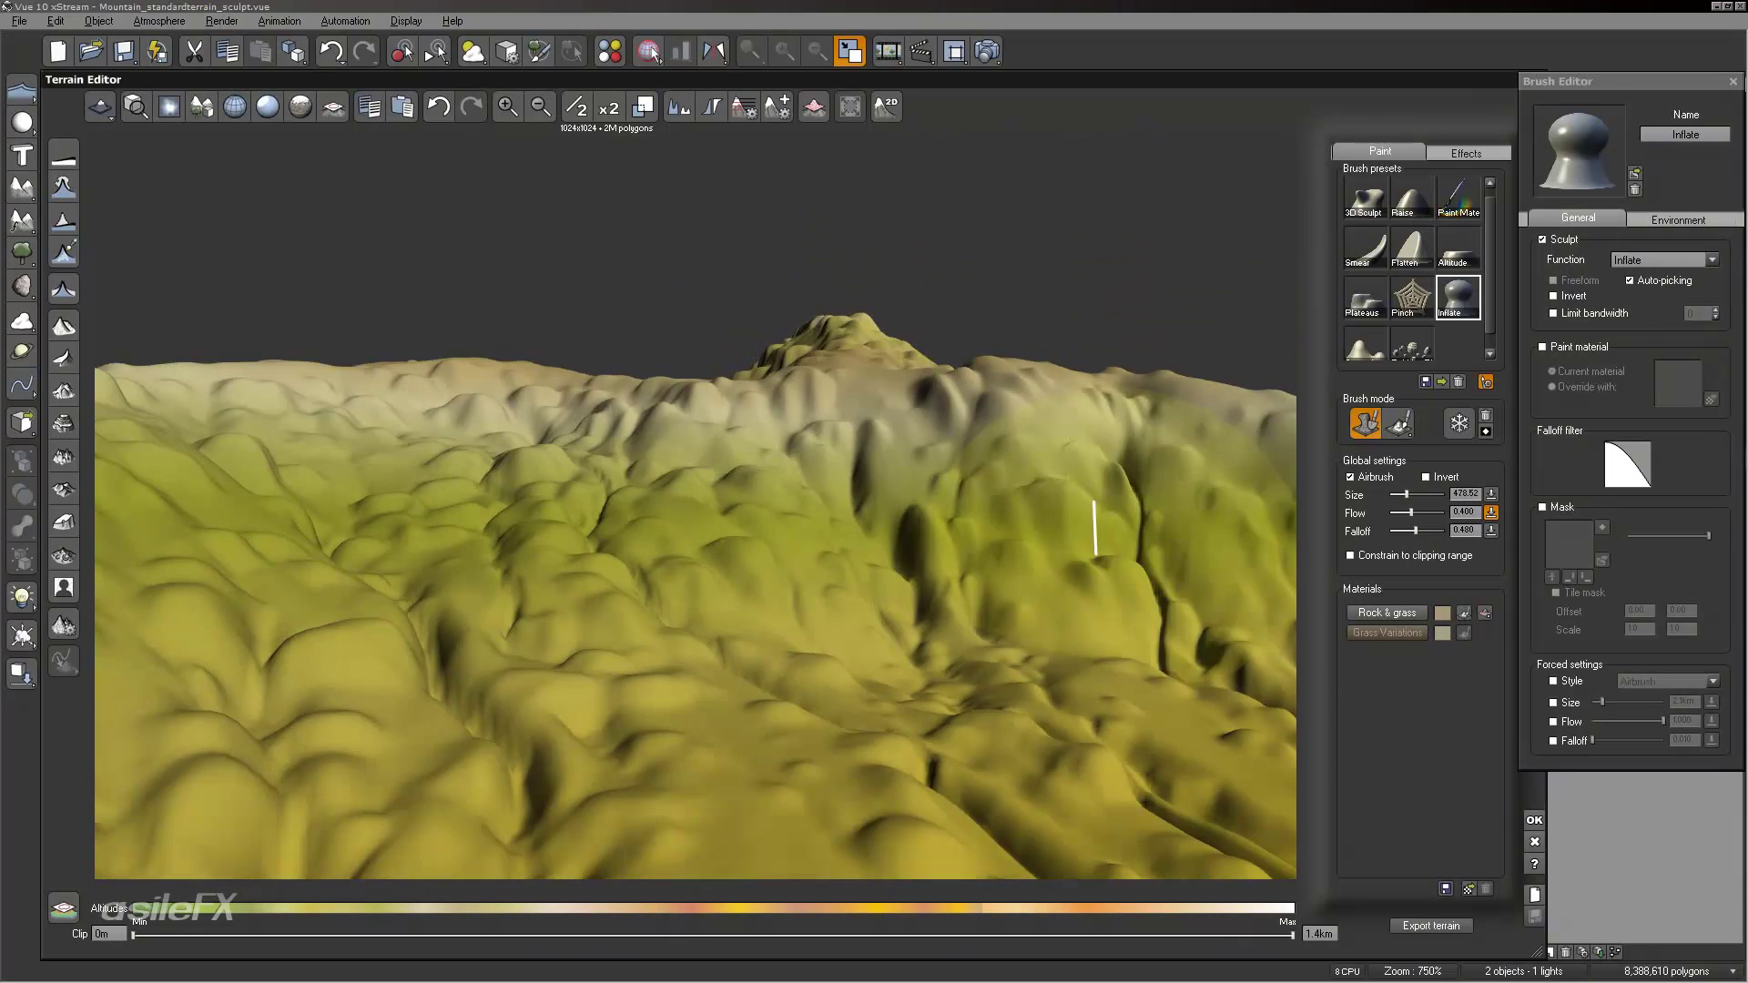
mouse_move(730, 586)
left_mouse_down()
mouse_move(769, 707)
mouse_move(938, 566)
mouse_move(888, 578)
left_mouse_up()
right_click_drag(888, 578, 1056, 624)
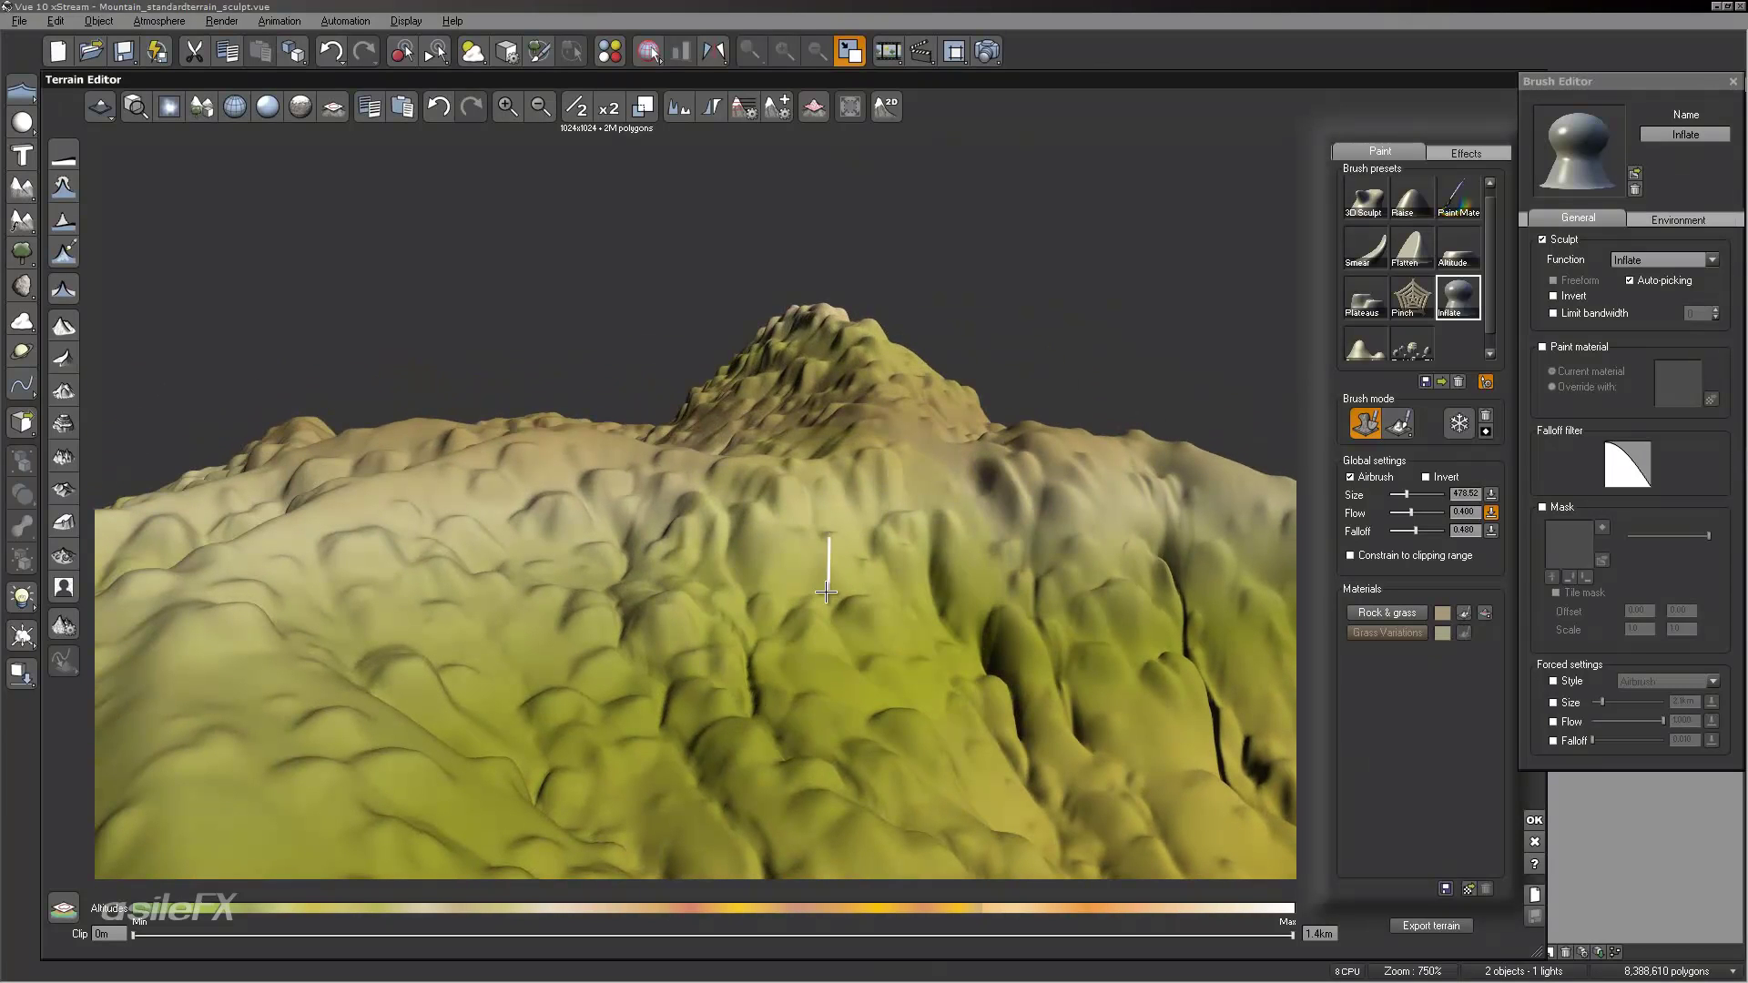
right_click_drag(826, 593, 835, 593)
mouse_move(1138, 455)
right_mouse_down()
mouse_move(1034, 464)
mouse_move(947, 510)
mouse_move(878, 487)
mouse_move(942, 458)
right_mouse_up()
scroll(942, 458, "up", 5)
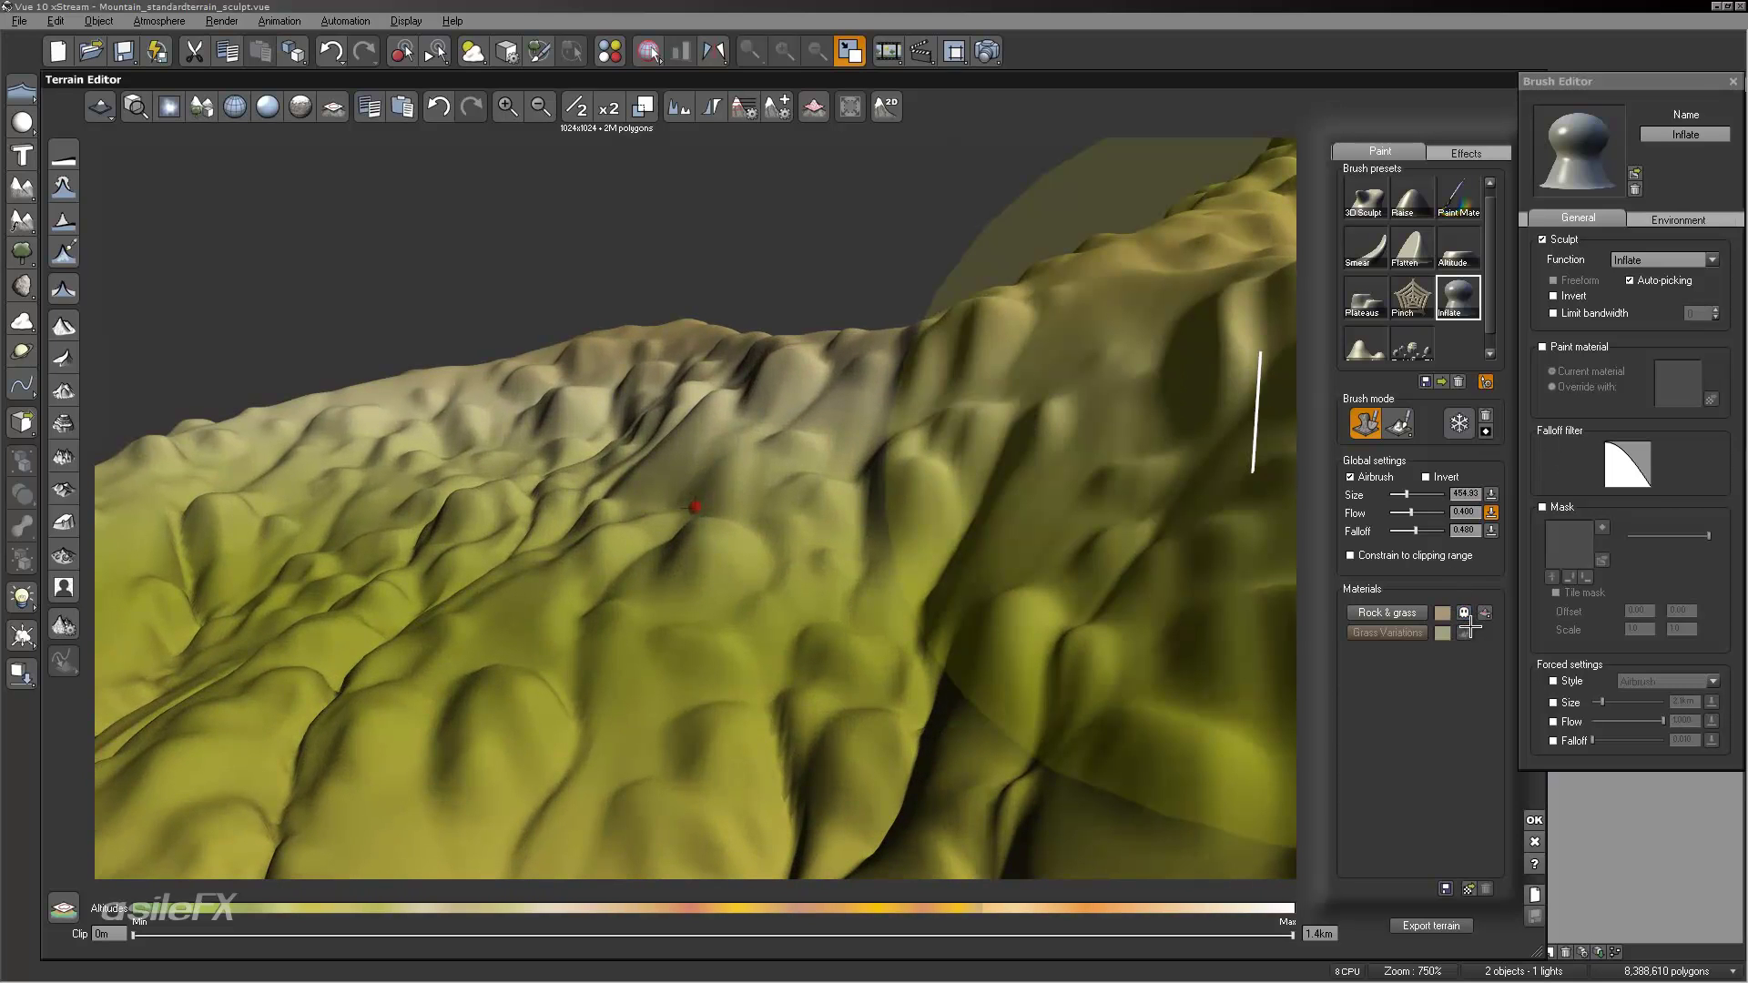
left_click(1465, 618)
mouse_move(755, 519)
left_mouse_down()
mouse_move(866, 577)
mouse_move(968, 547)
mouse_move(947, 546)
mouse_move(1002, 551)
mouse_move(961, 557)
left_mouse_up()
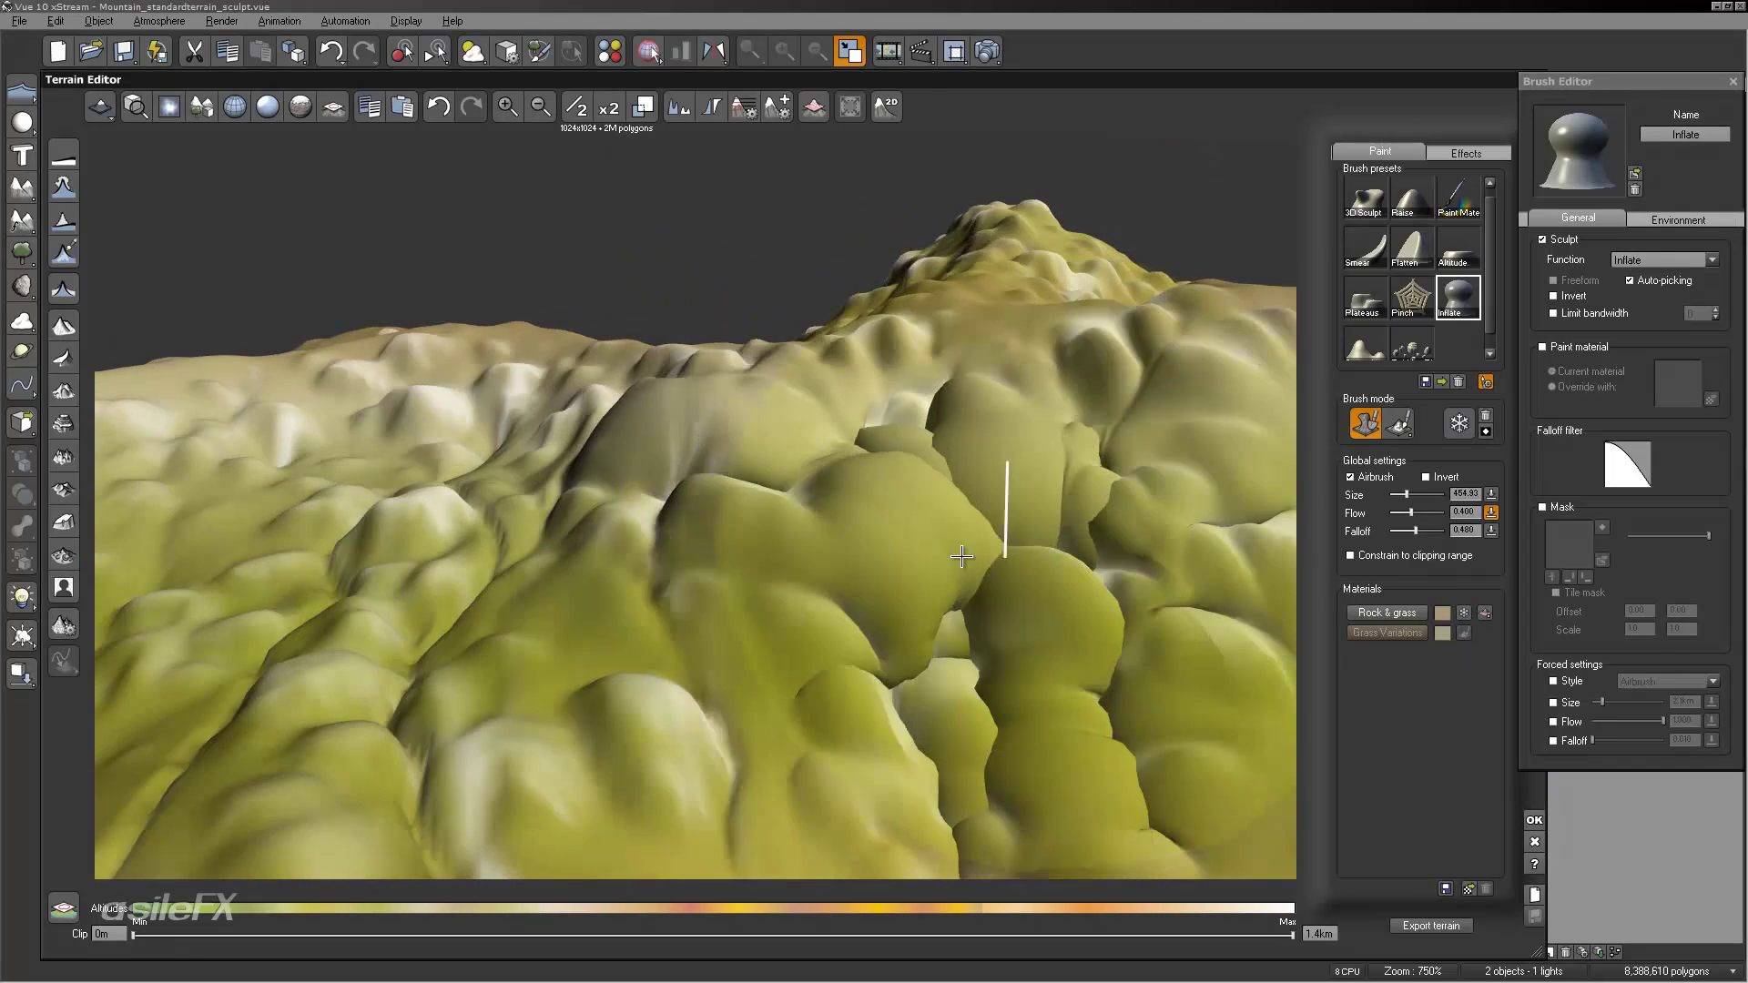
Step: Examine the inflated bulges from several sides and distances, and accept the sculpted terrain
right_click_drag(961, 556, 783, 546)
mouse_move(573, 439)
left_mouse_down()
mouse_move(588, 598)
mouse_move(1012, 650)
mouse_move(1117, 637)
left_mouse_up()
right_click_drag(1143, 526, 745, 556)
mouse_move(437, 467)
left_mouse_down()
mouse_move(386, 448)
mouse_move(652, 624)
left_mouse_up()
mouse_move(1006, 537)
right_mouse_down()
mouse_move(980, 508)
mouse_move(815, 482)
right_mouse_up()
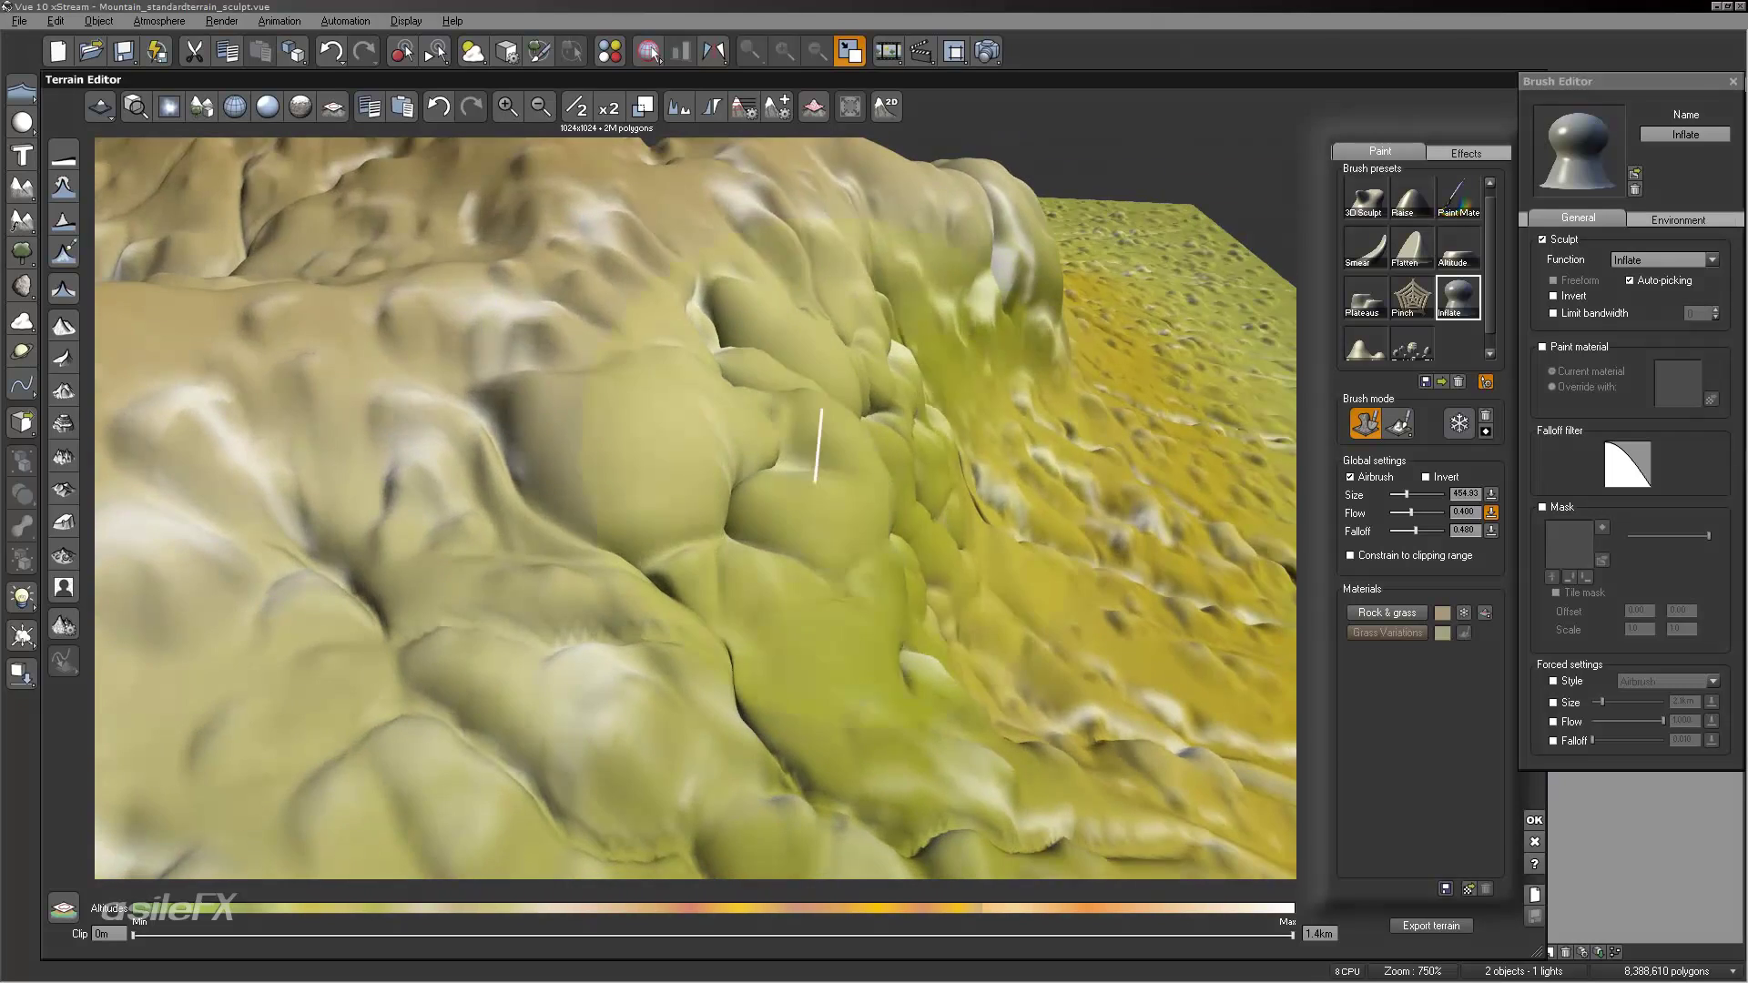
mouse_move(1001, 546)
right_mouse_down()
mouse_move(1179, 586)
mouse_move(971, 488)
mouse_move(1156, 508)
mouse_move(1171, 577)
right_mouse_up()
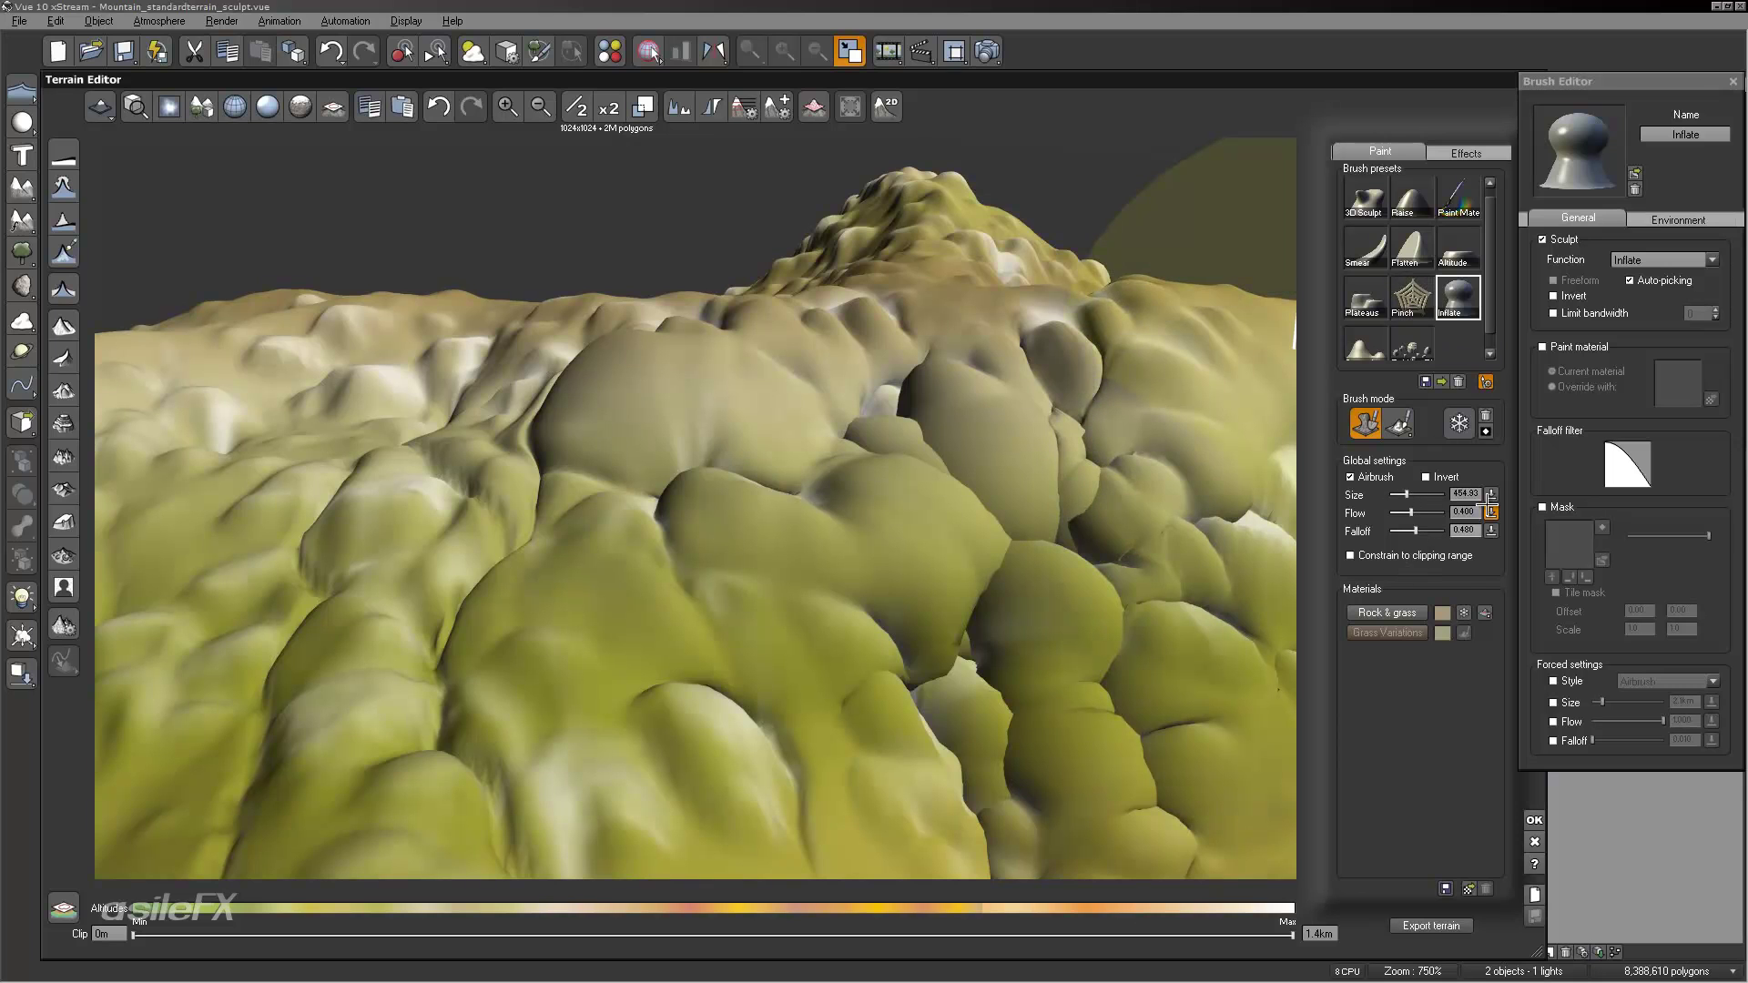
right_click_drag(981, 416, 1074, 460)
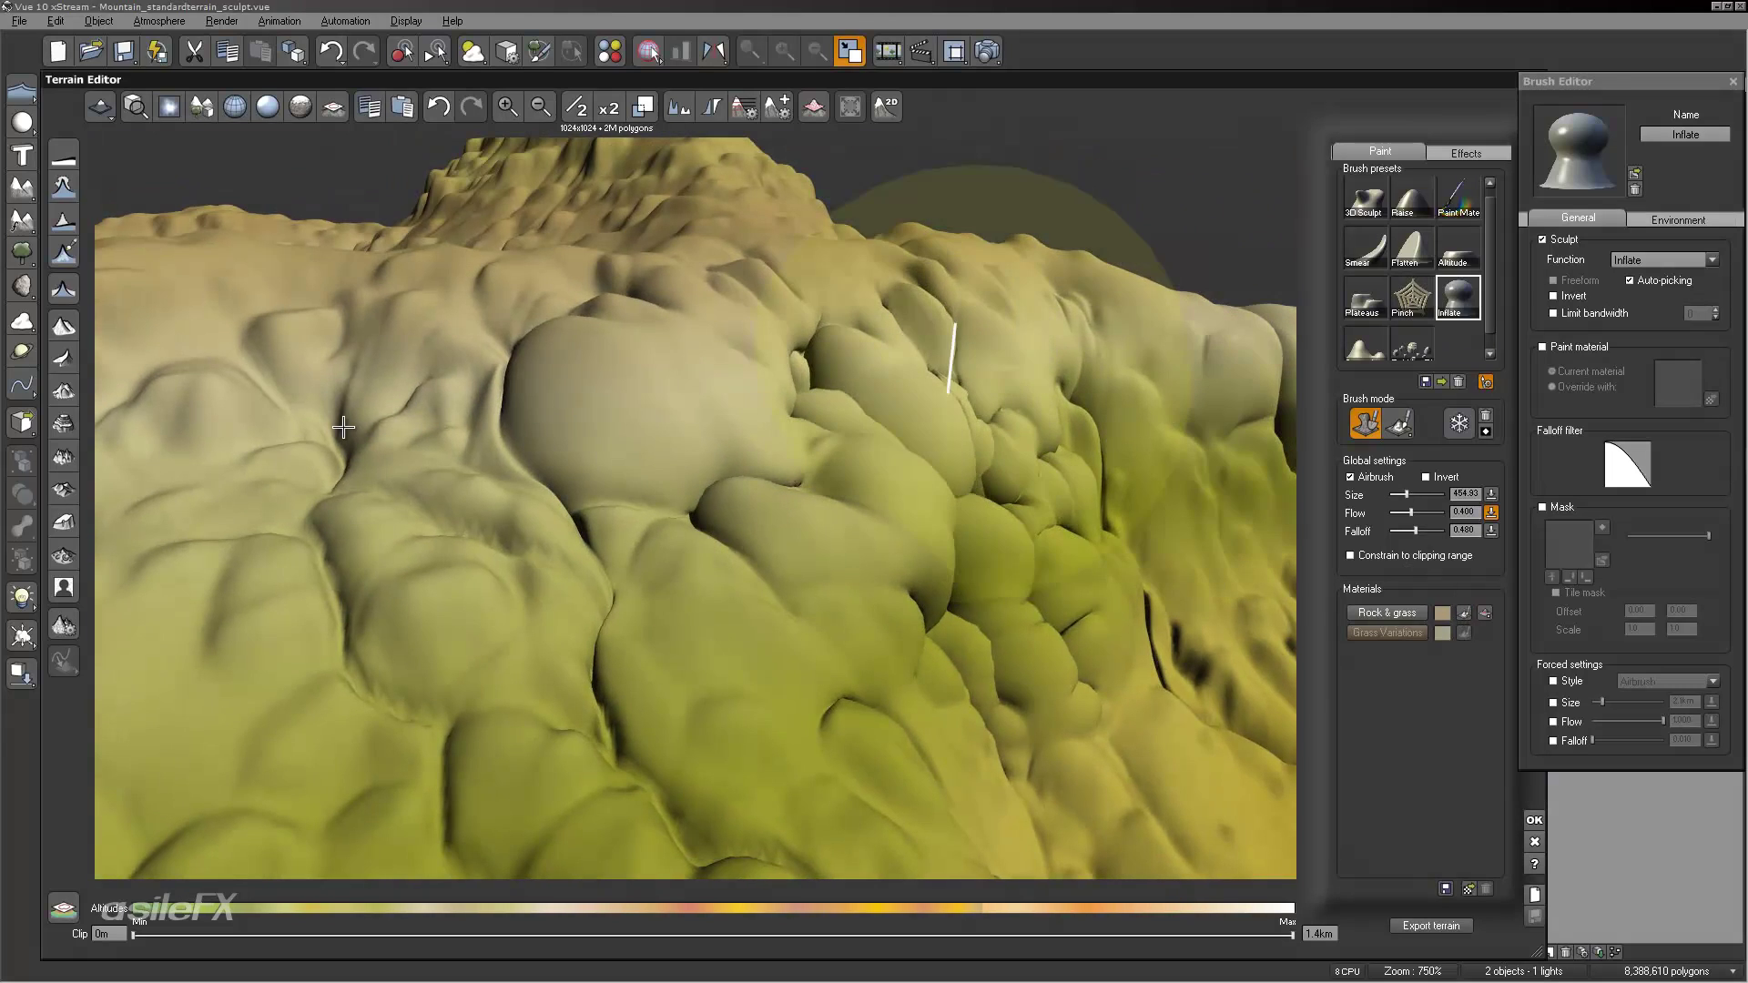
scroll(344, 429, "down", 5)
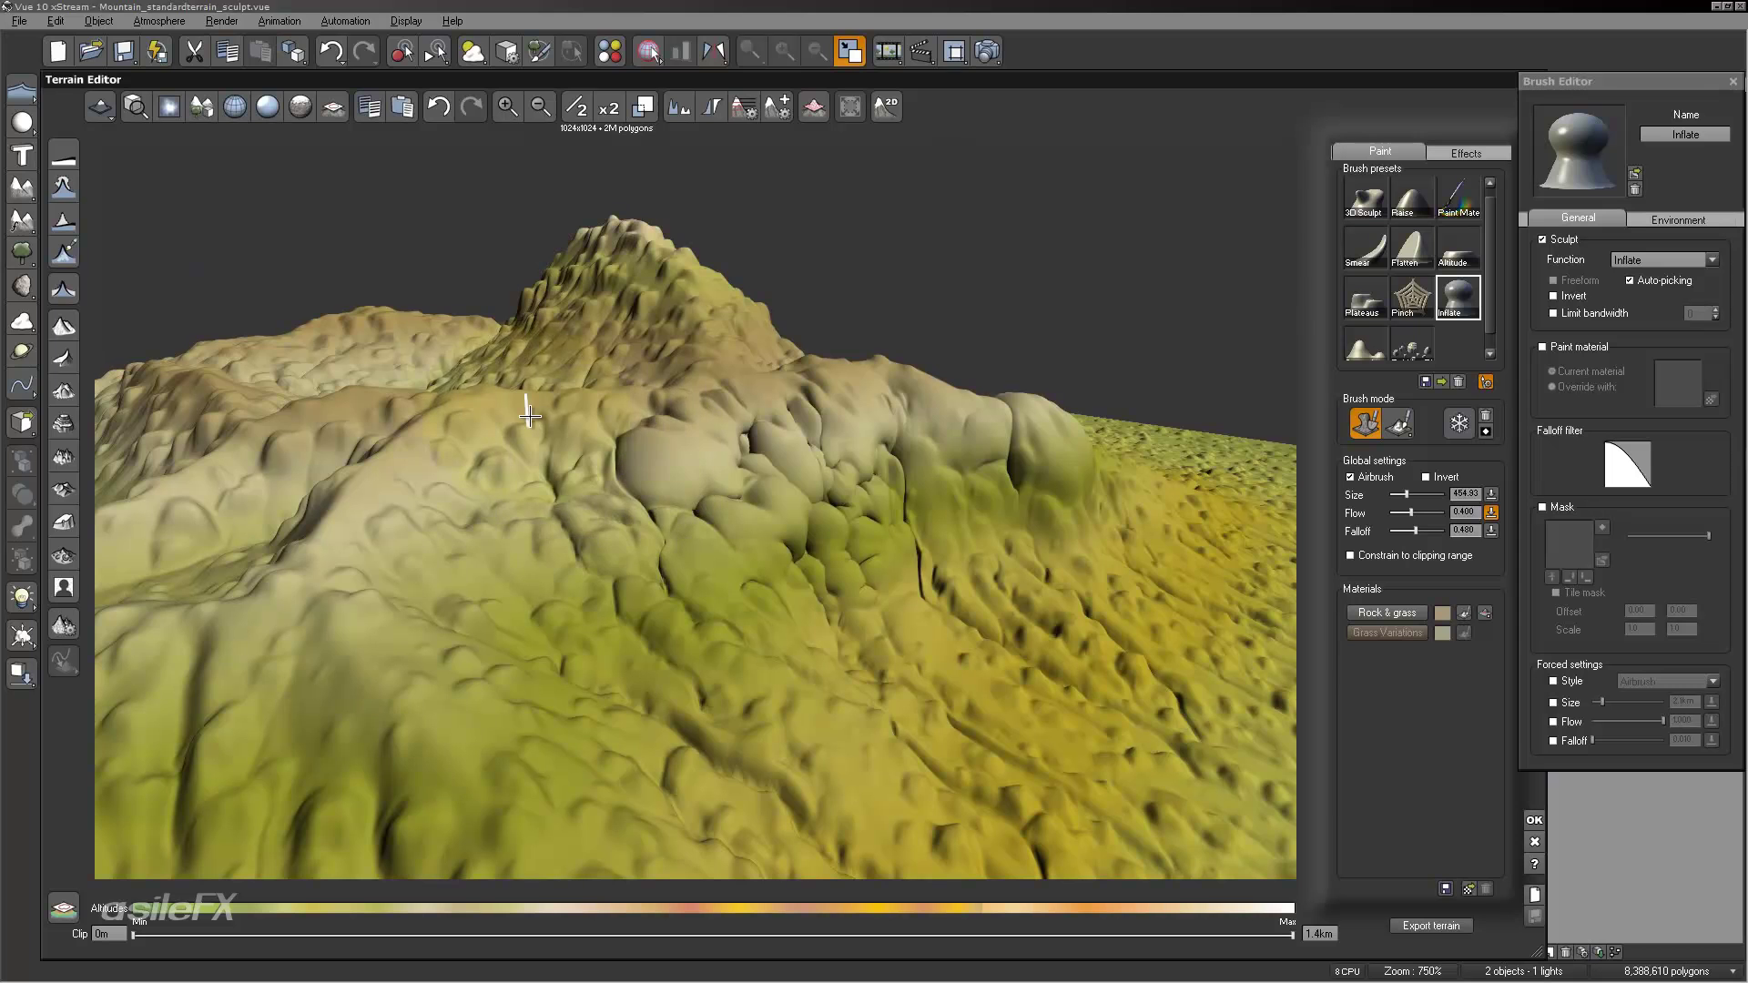
right_click_drag(528, 429, 685, 437)
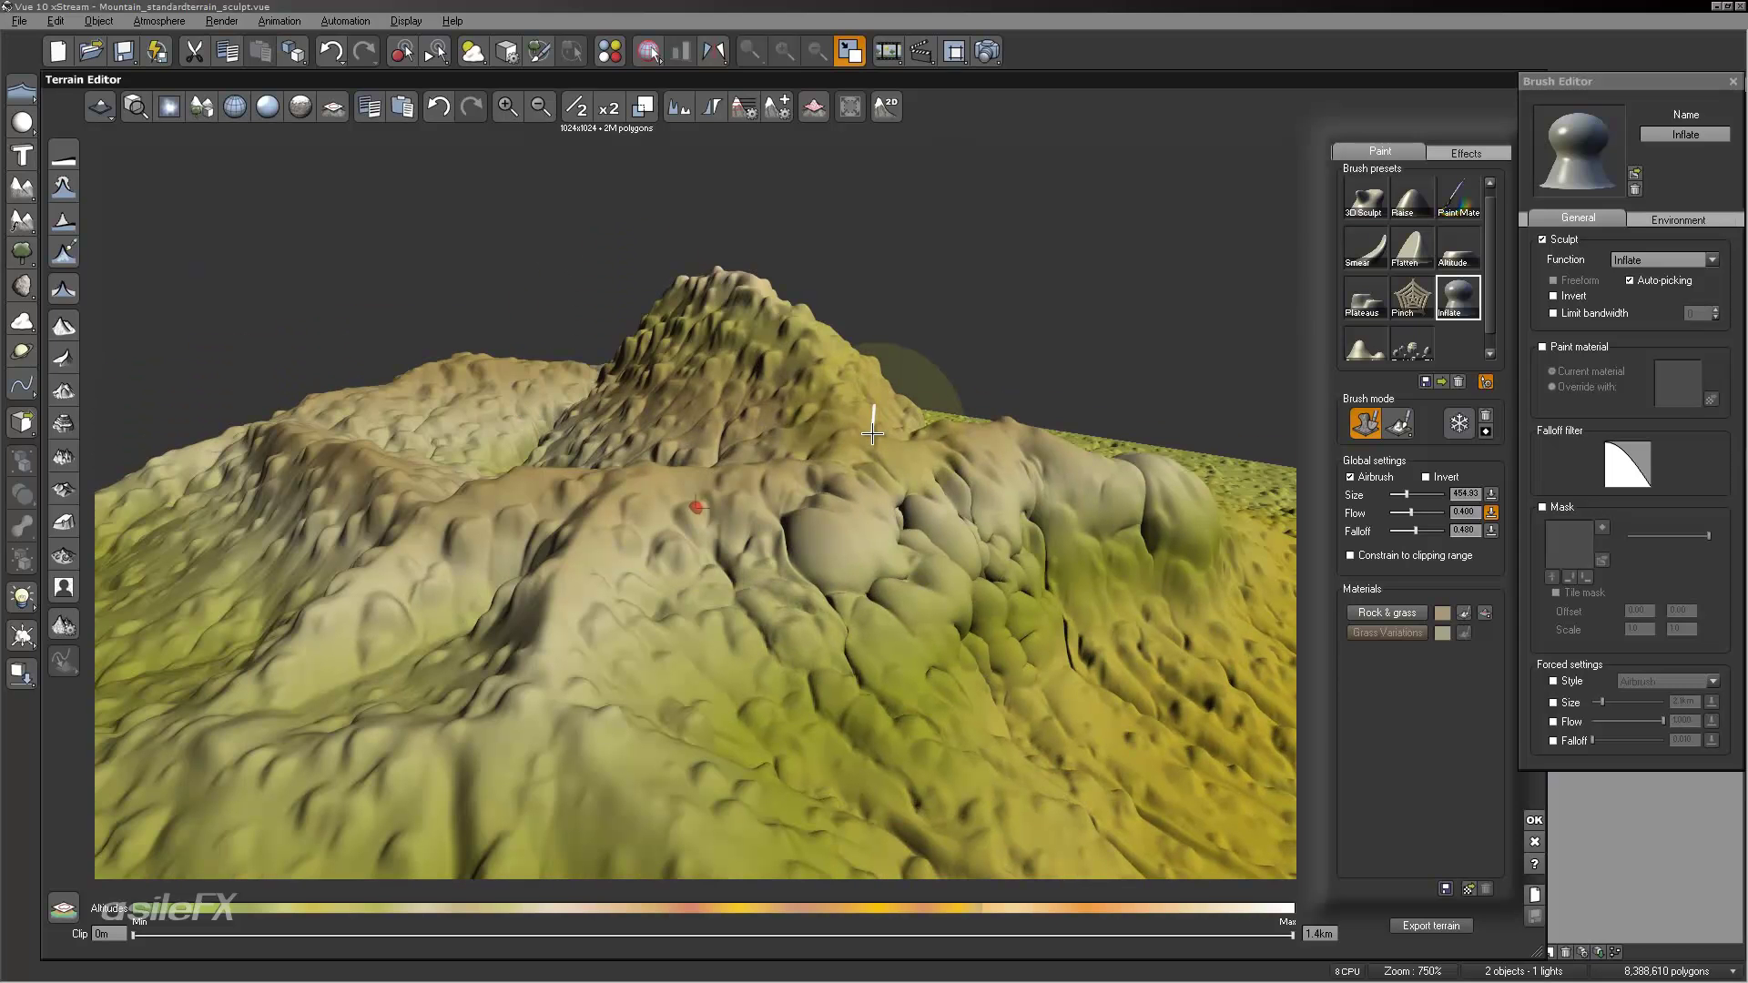
right_click_drag(832, 499, 1220, 592)
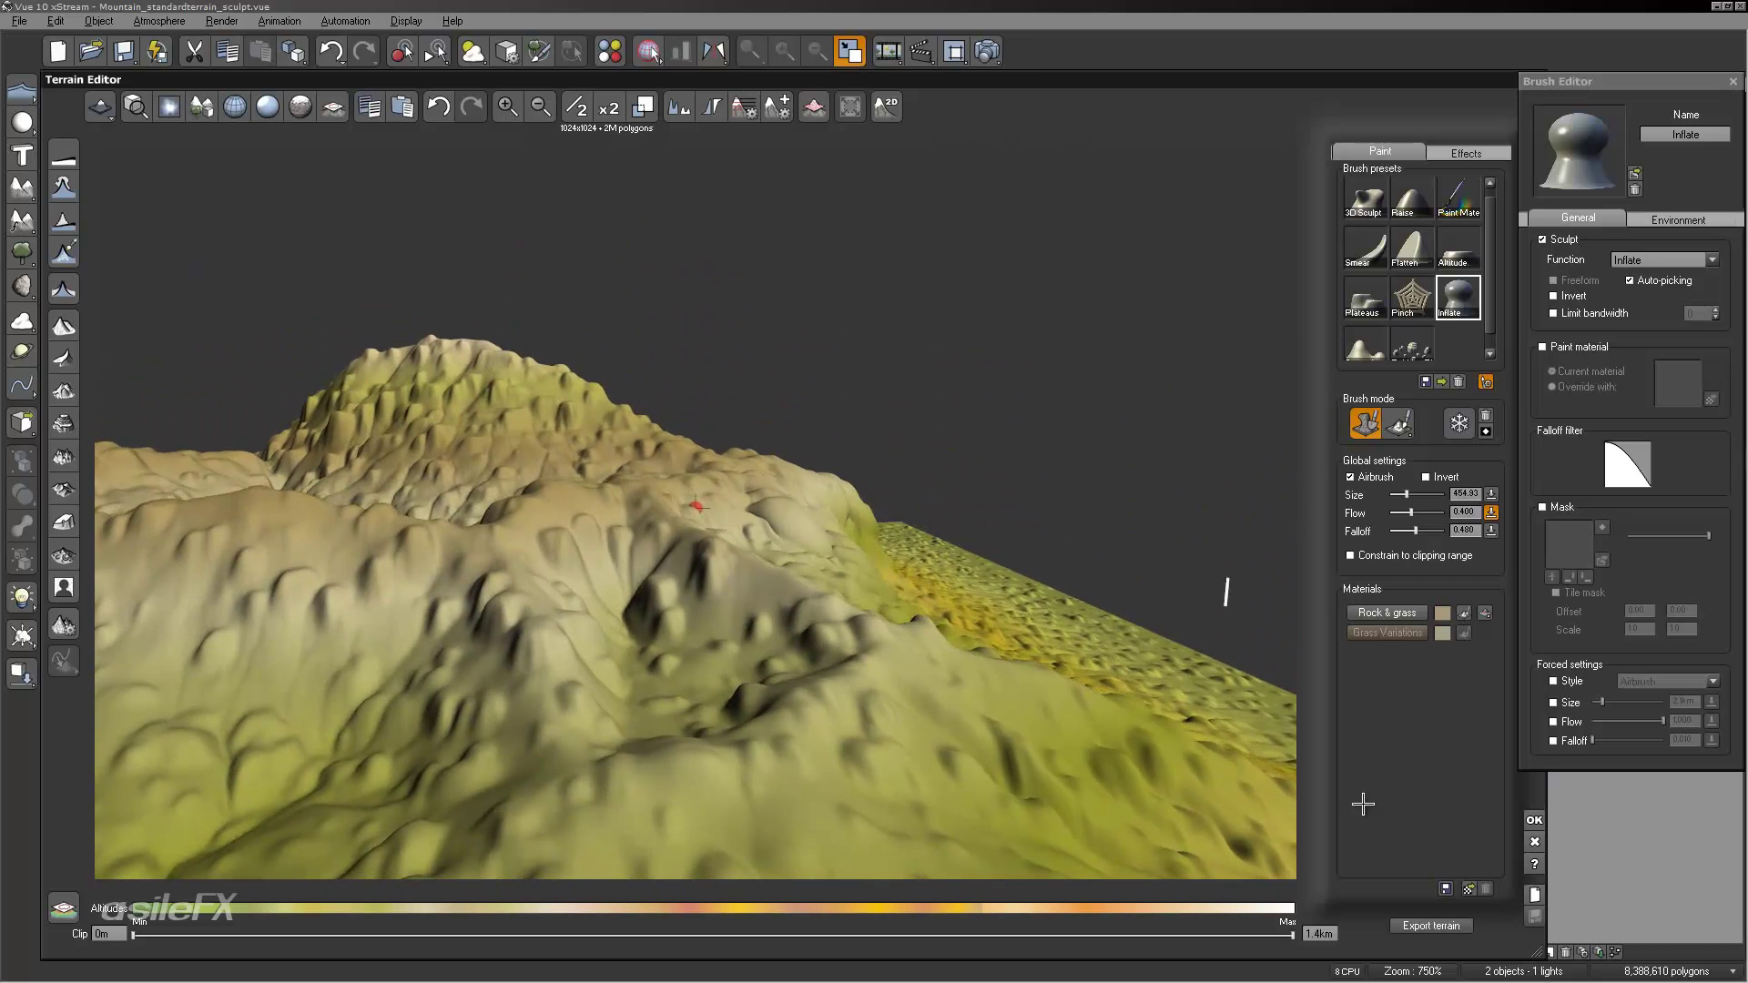
left_click(1534, 818)
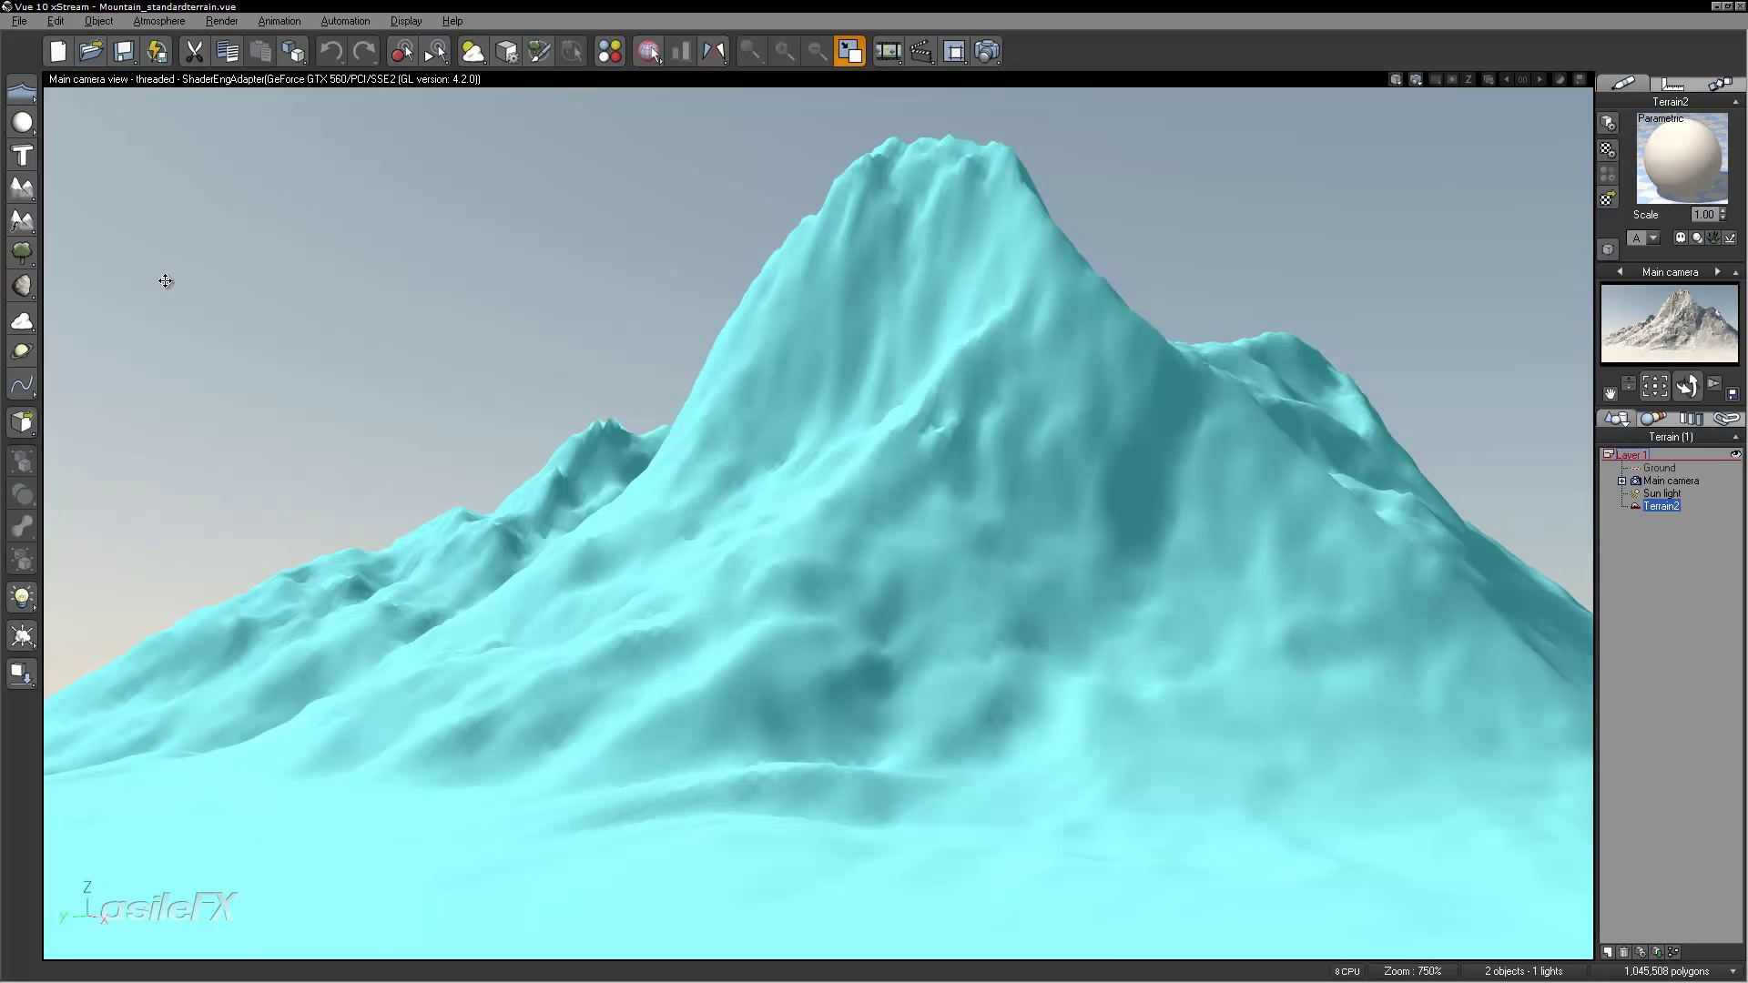
Step: Open the mountain of the Mountain_standardterrain scene in the terrain editor, resize it to 1024 x 1024 and accept the change
double_click(679, 477)
left_click(617, 108)
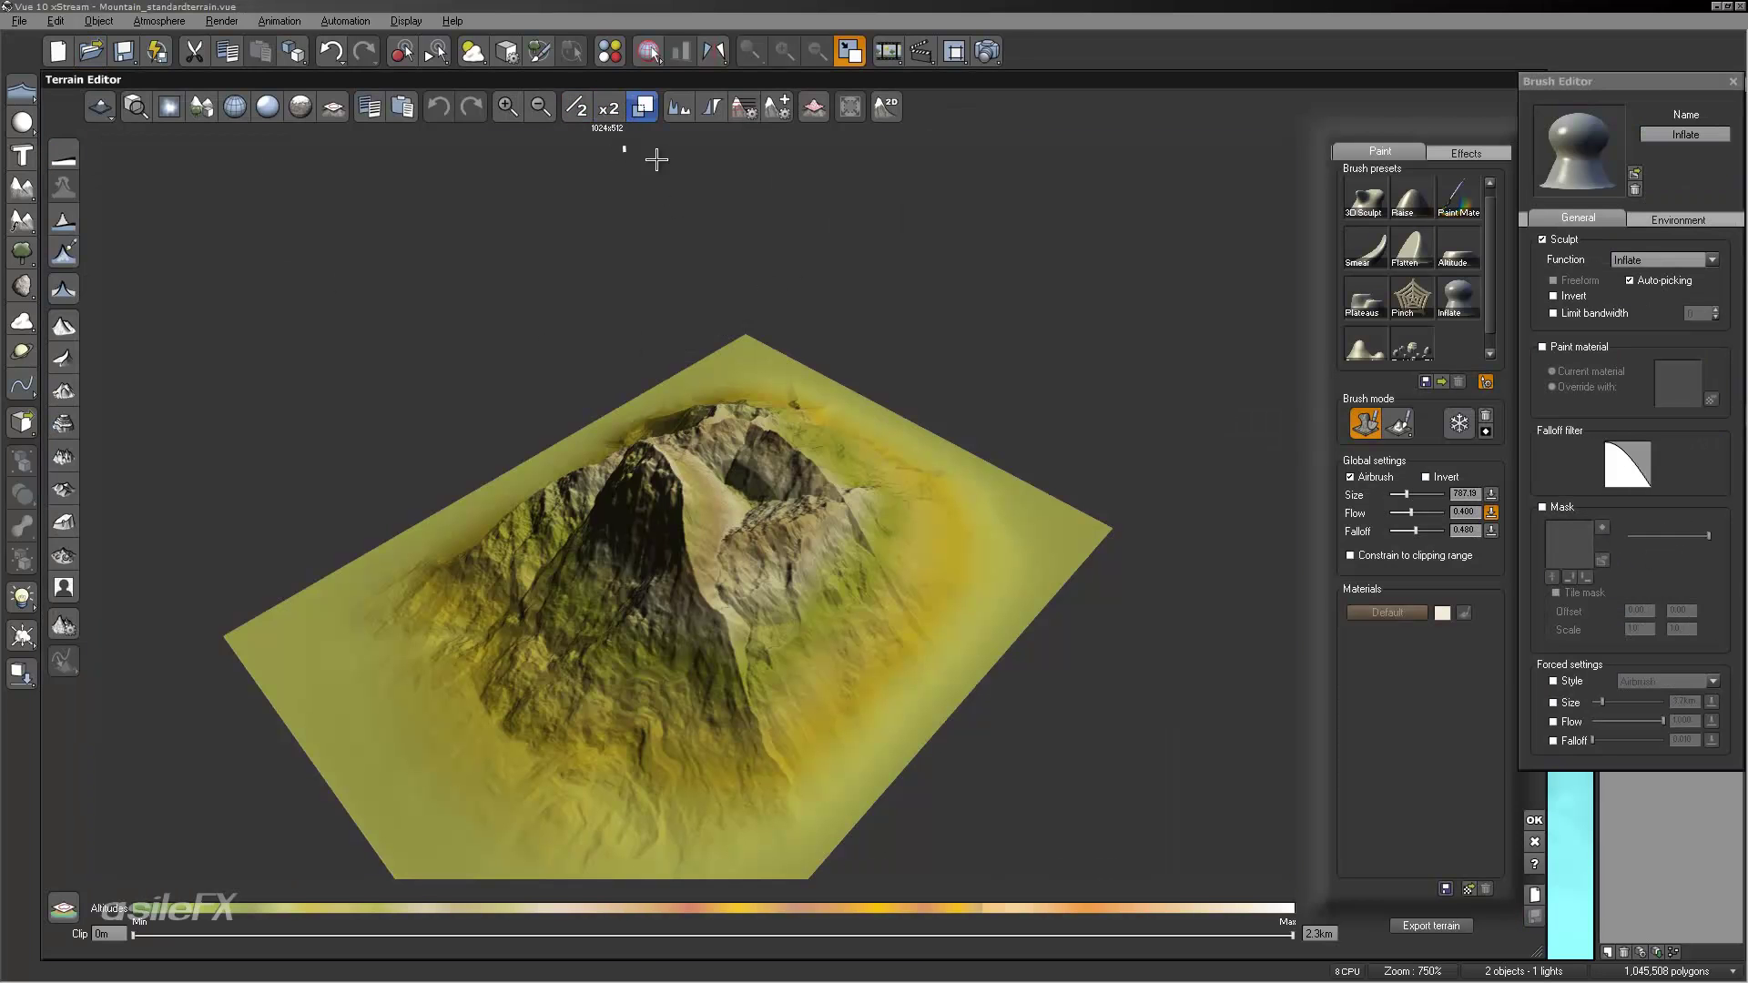
type("10")
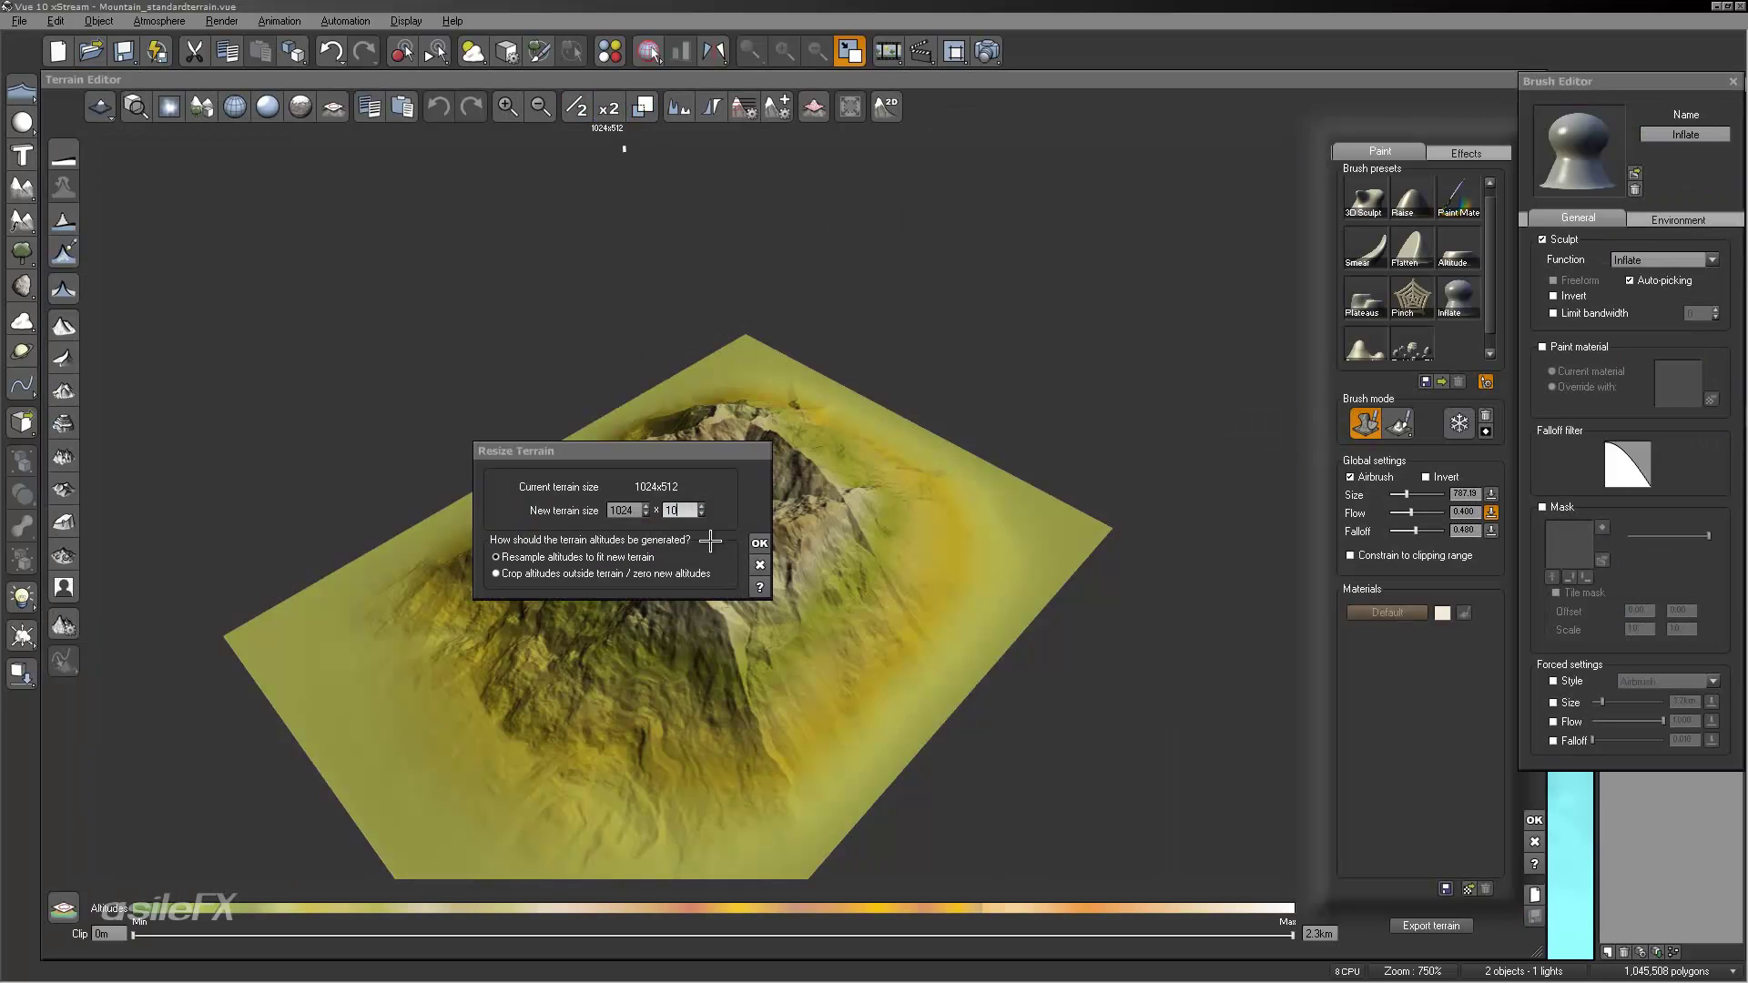
type("24")
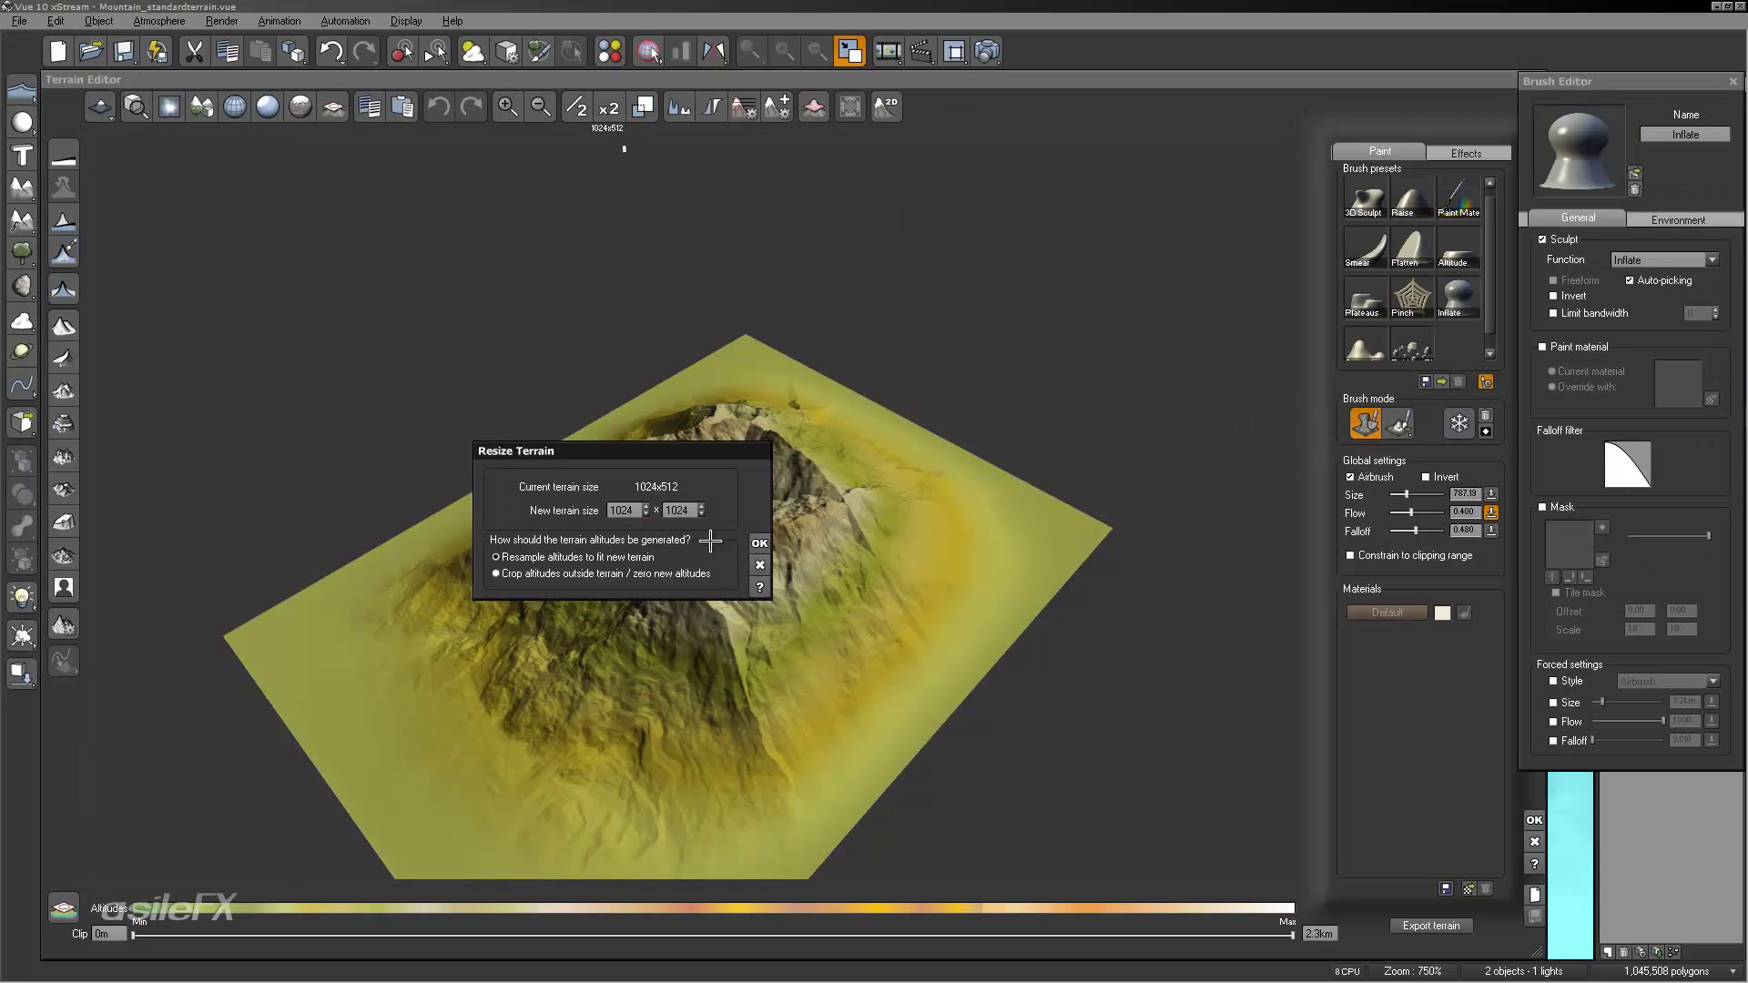
left_click(759, 543)
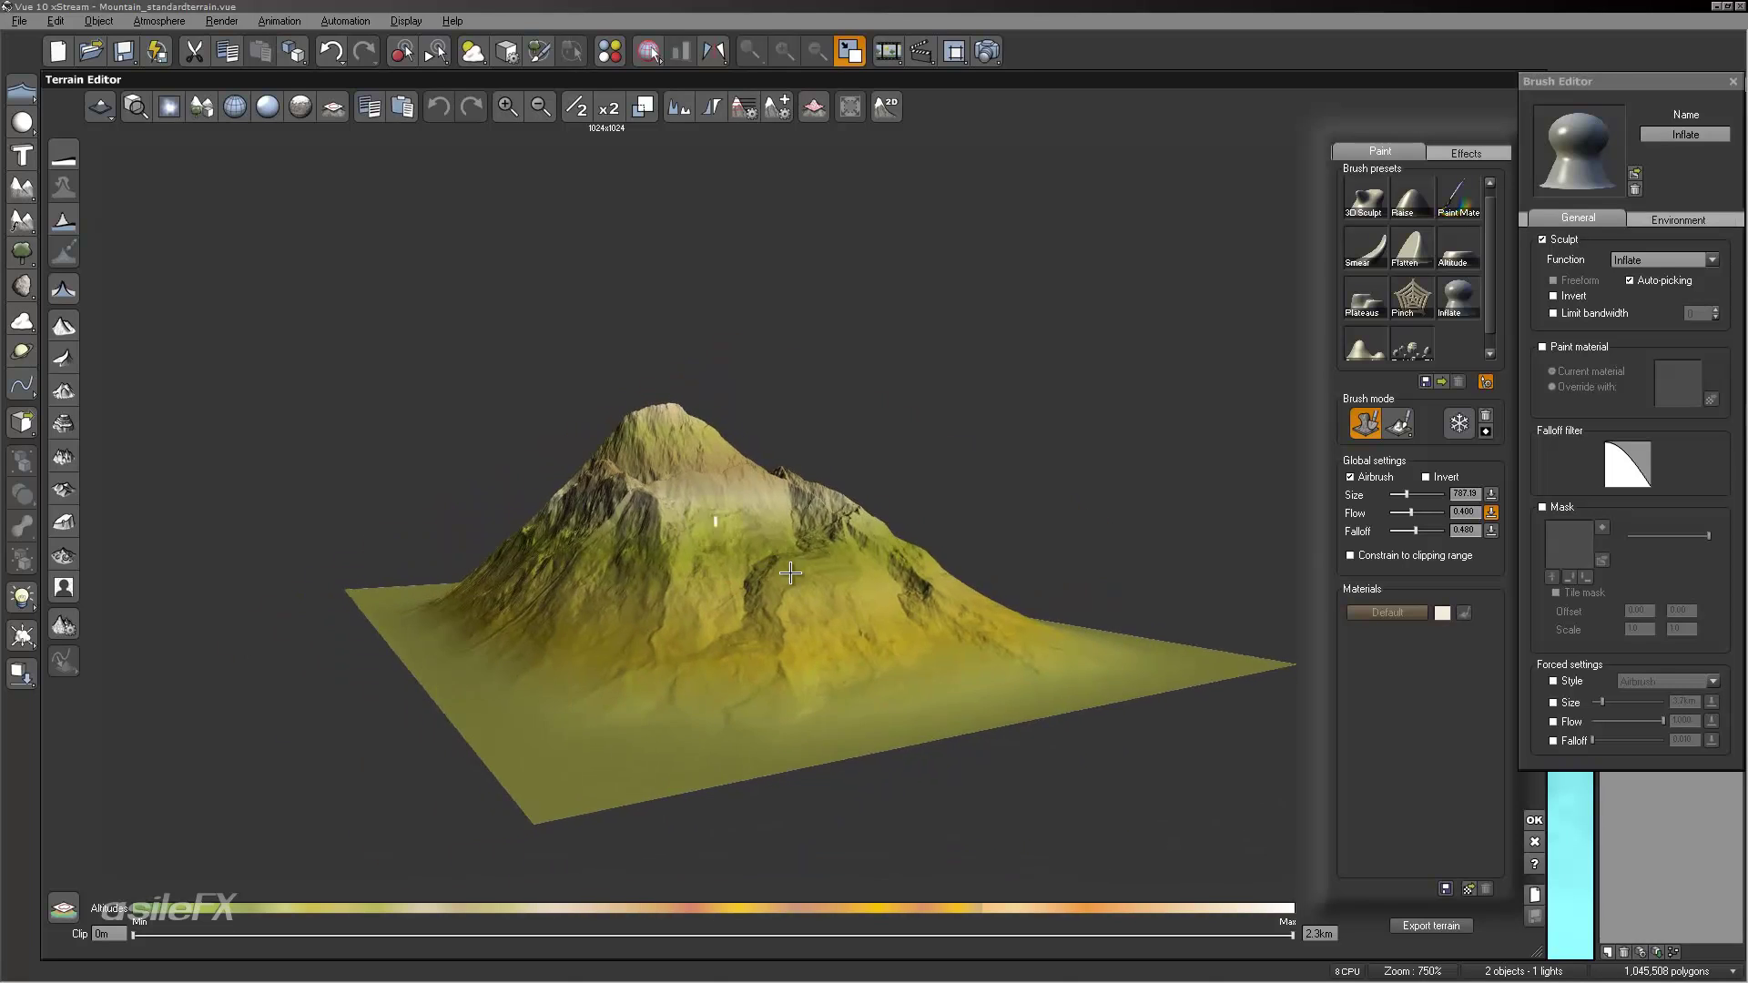
scroll(791, 572, "up", 3)
right_click_drag(1038, 574, 700, 555)
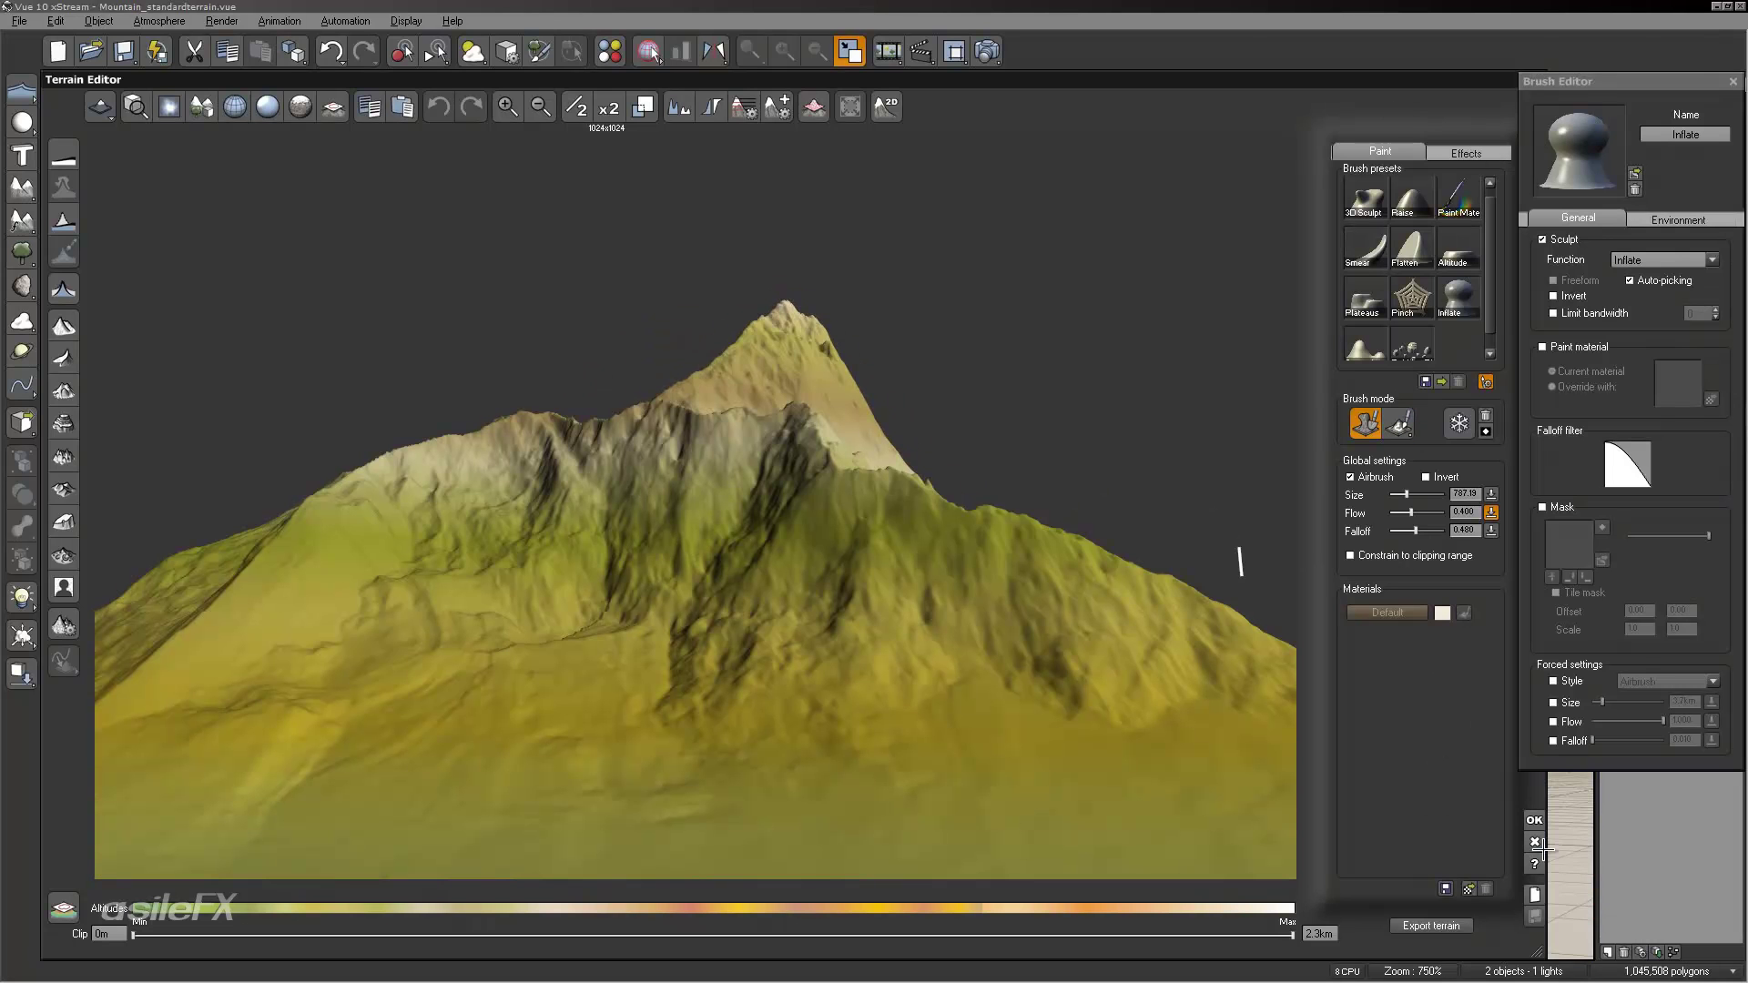
left_click(1534, 819)
Step: Assign the Rock & grass landscape material to Terrain2 and reopen the terrain for editing
double_click(1704, 120, "ctrl")
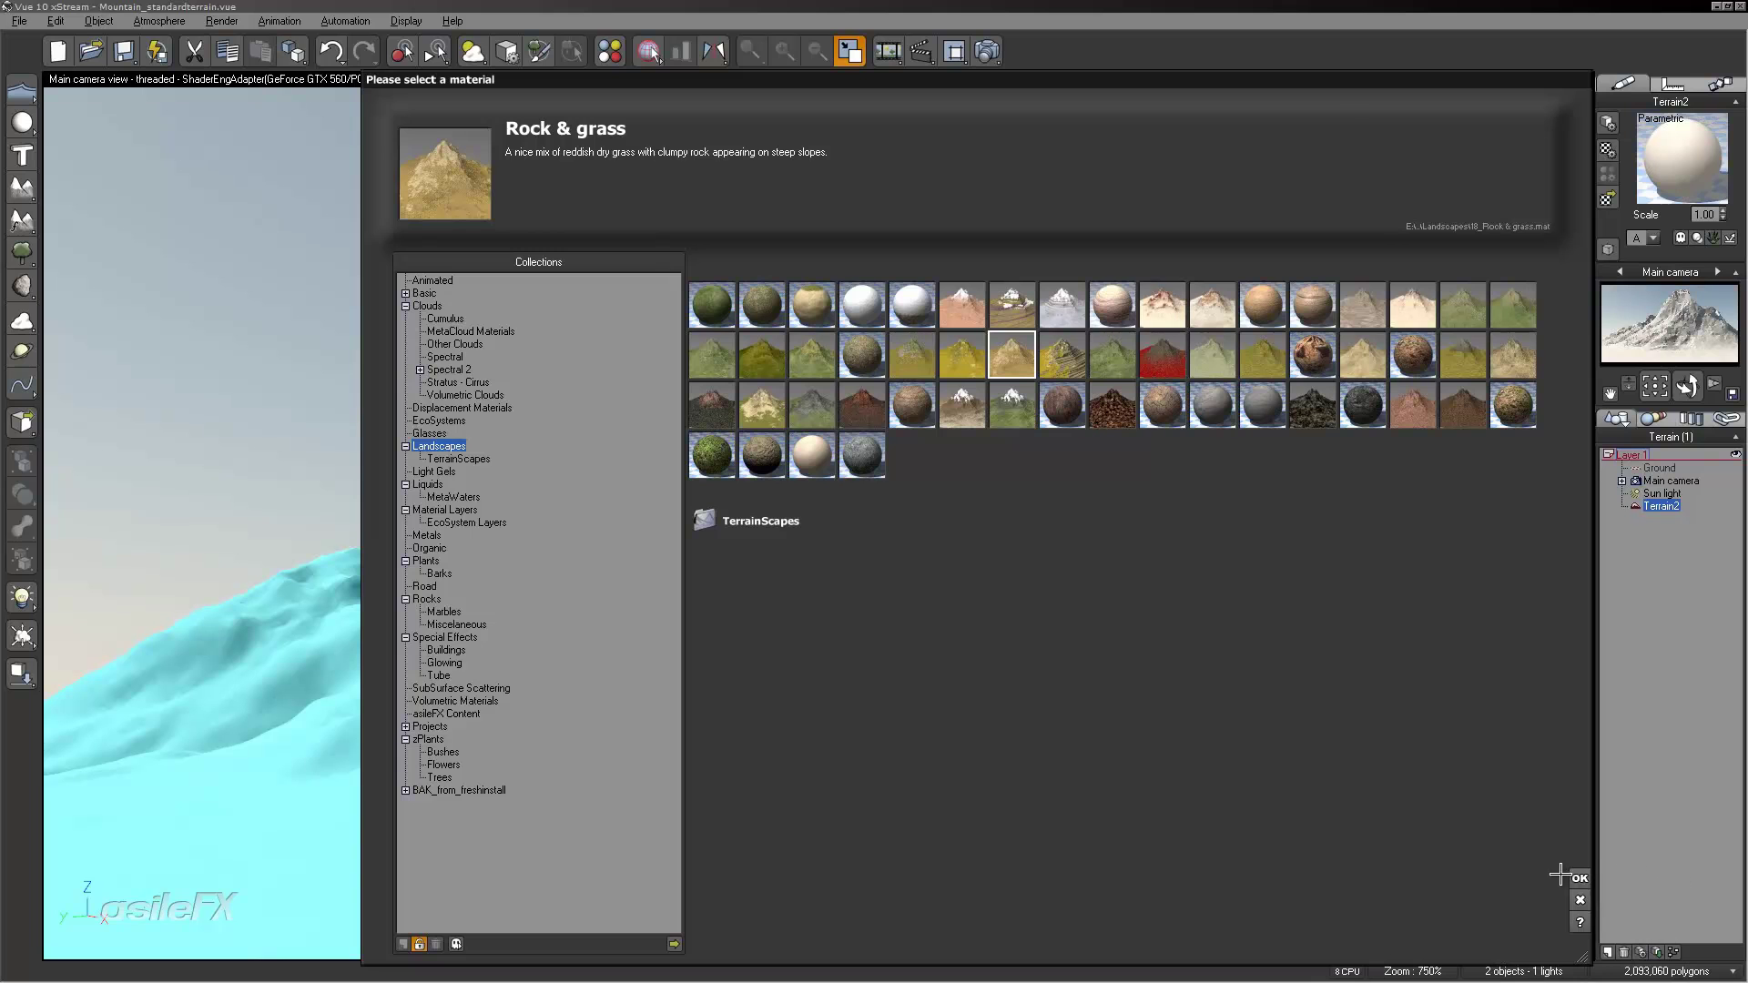
left_click(1580, 877)
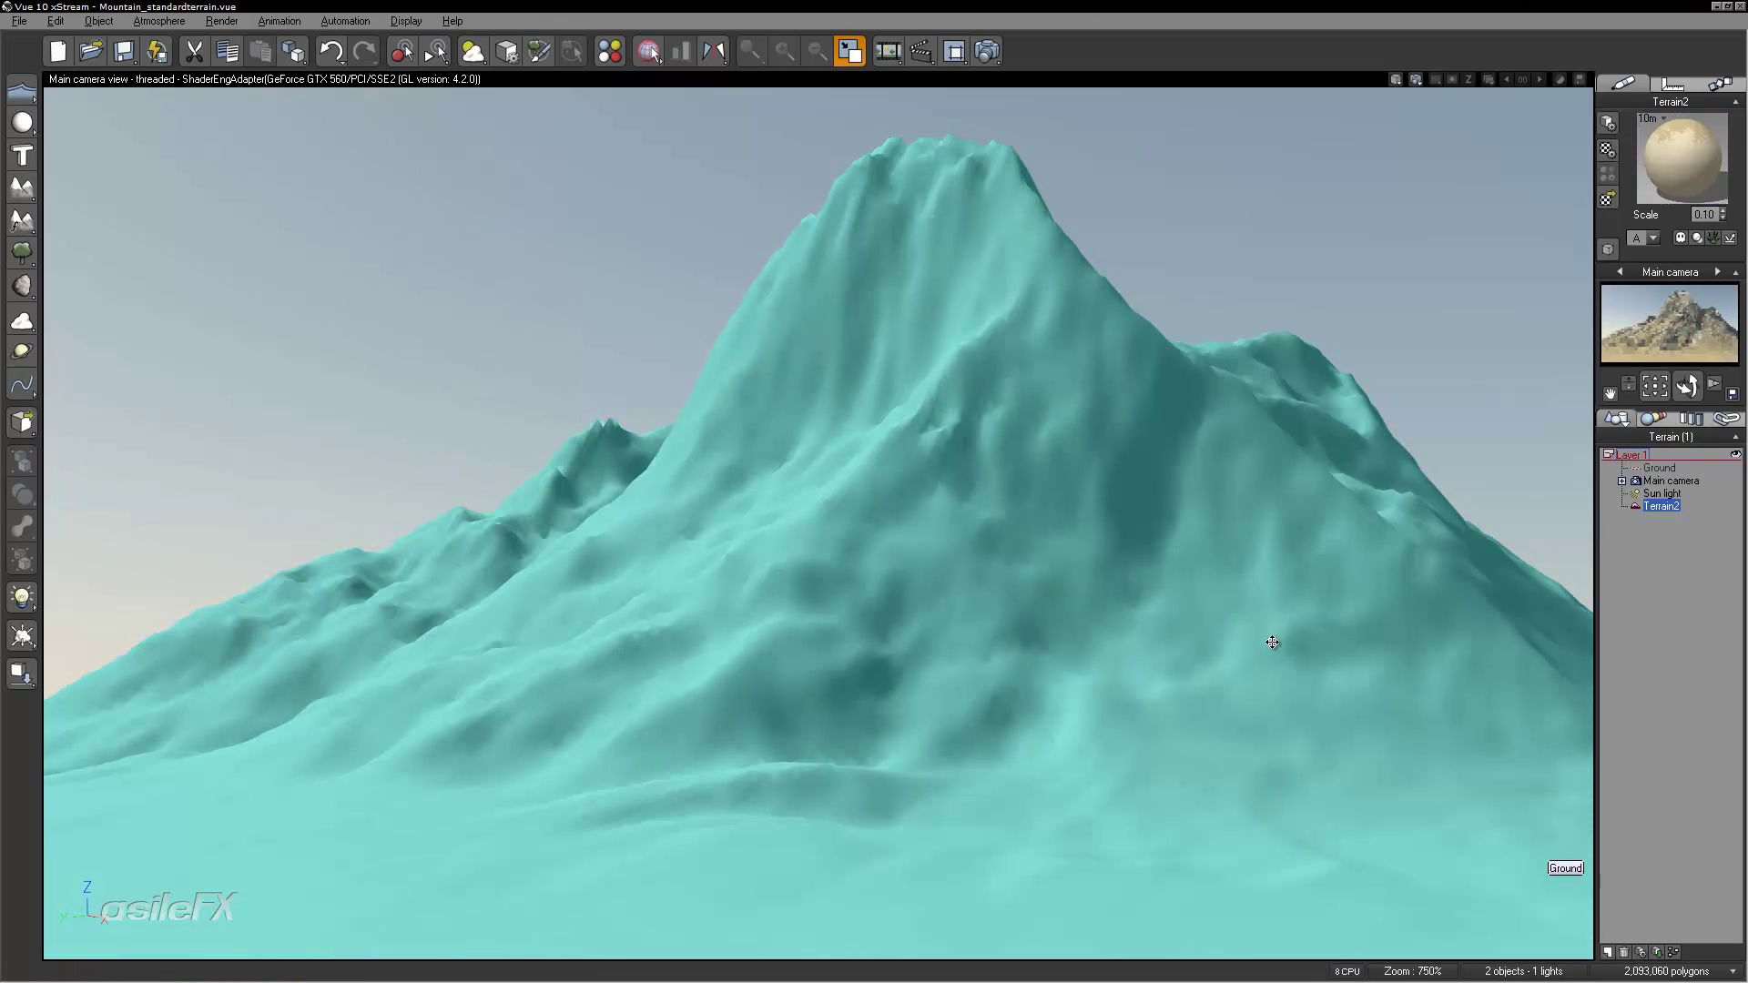
double_click(1223, 495)
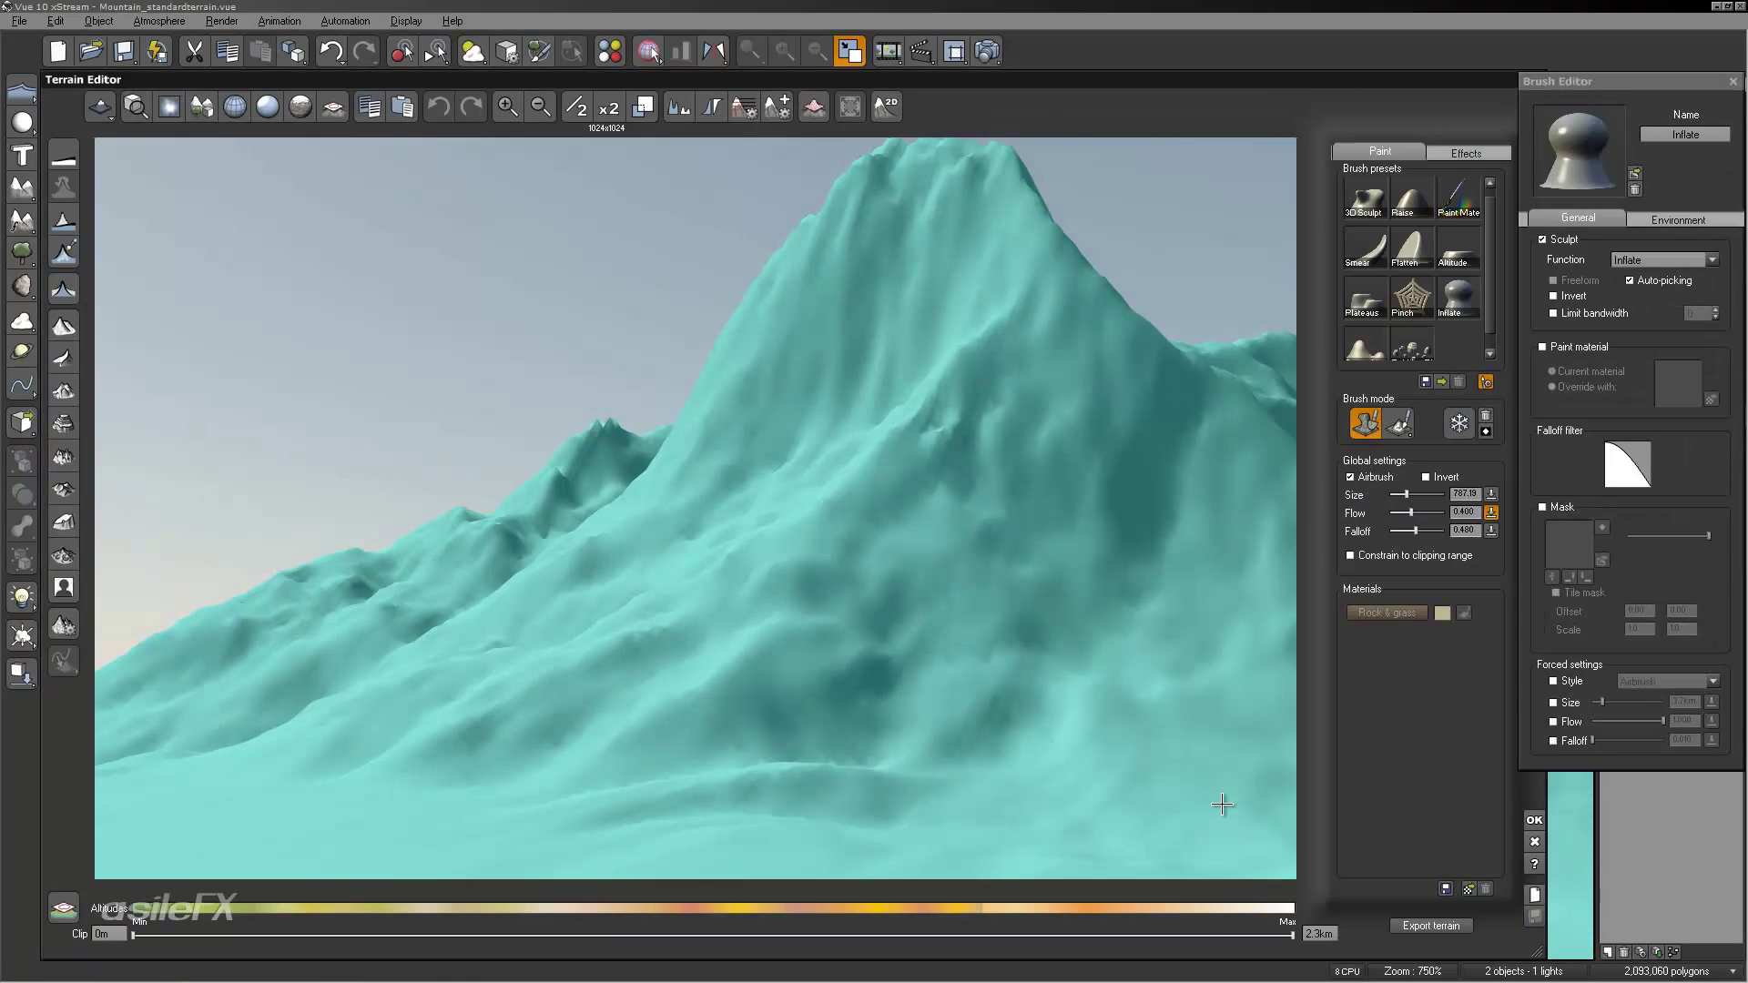
Step: Retopologize the mountain terrain with a looseness of 0.50
right_click_drag(764, 479, 876, 563)
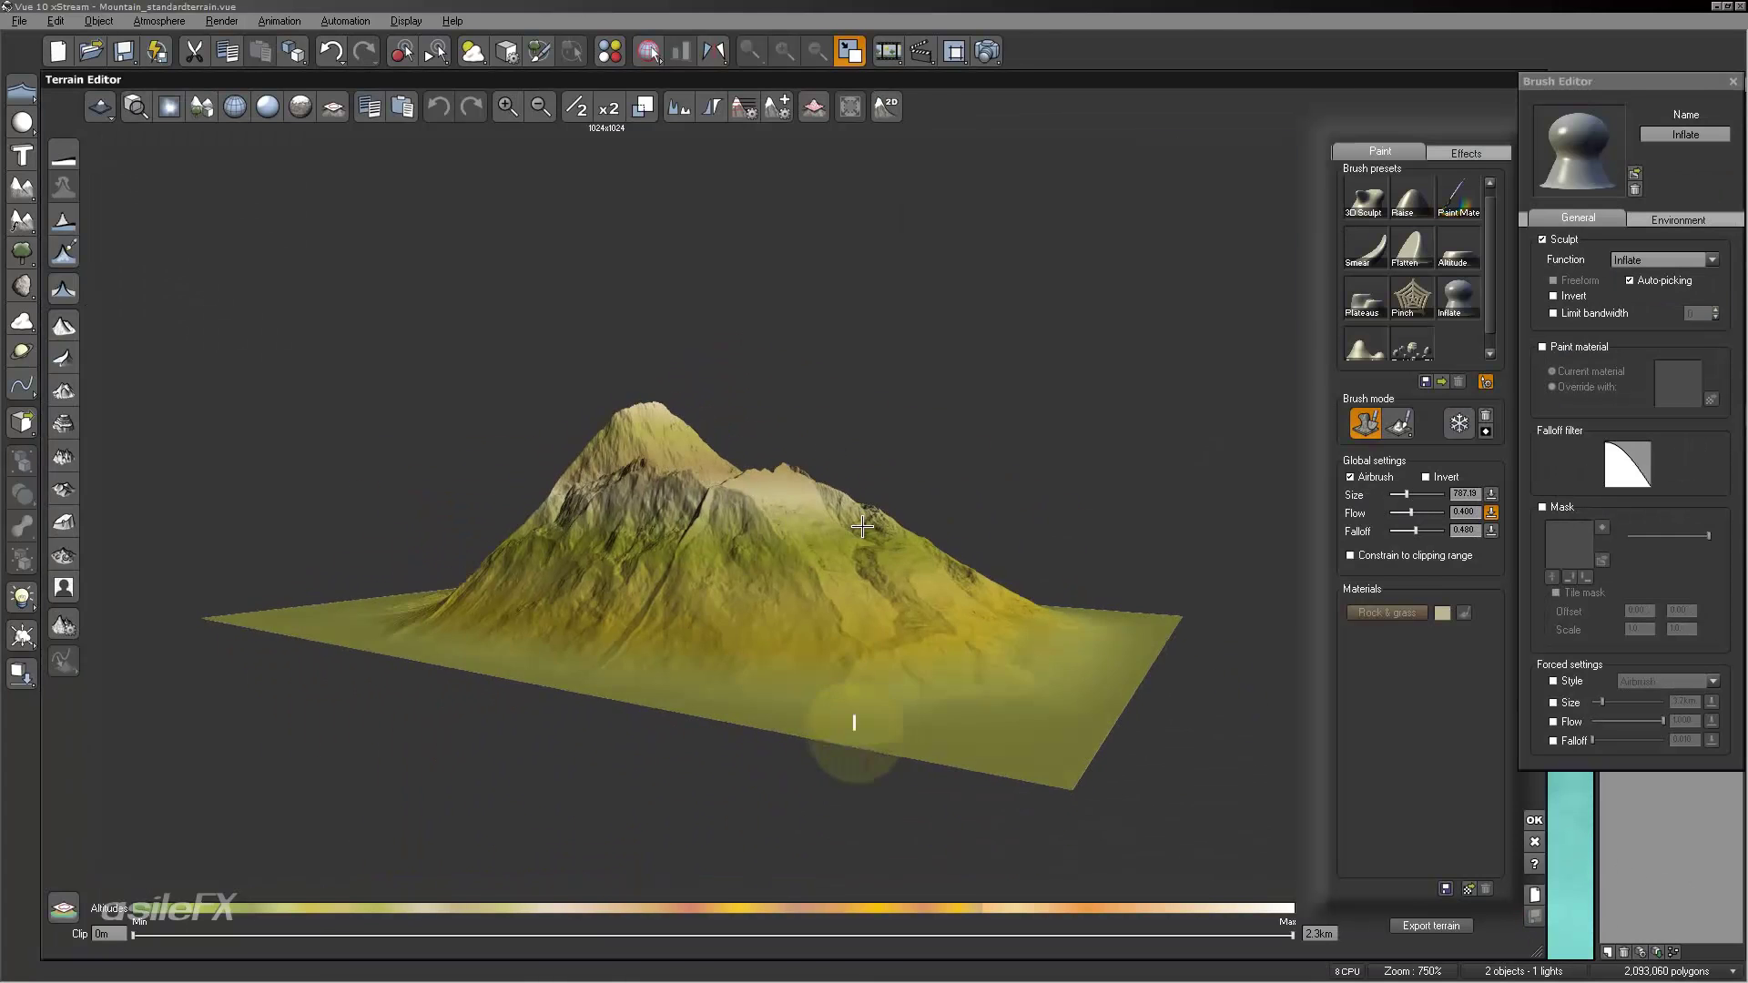
scroll(878, 573, "up", 4)
right_click_drag(740, 563, 1034, 561)
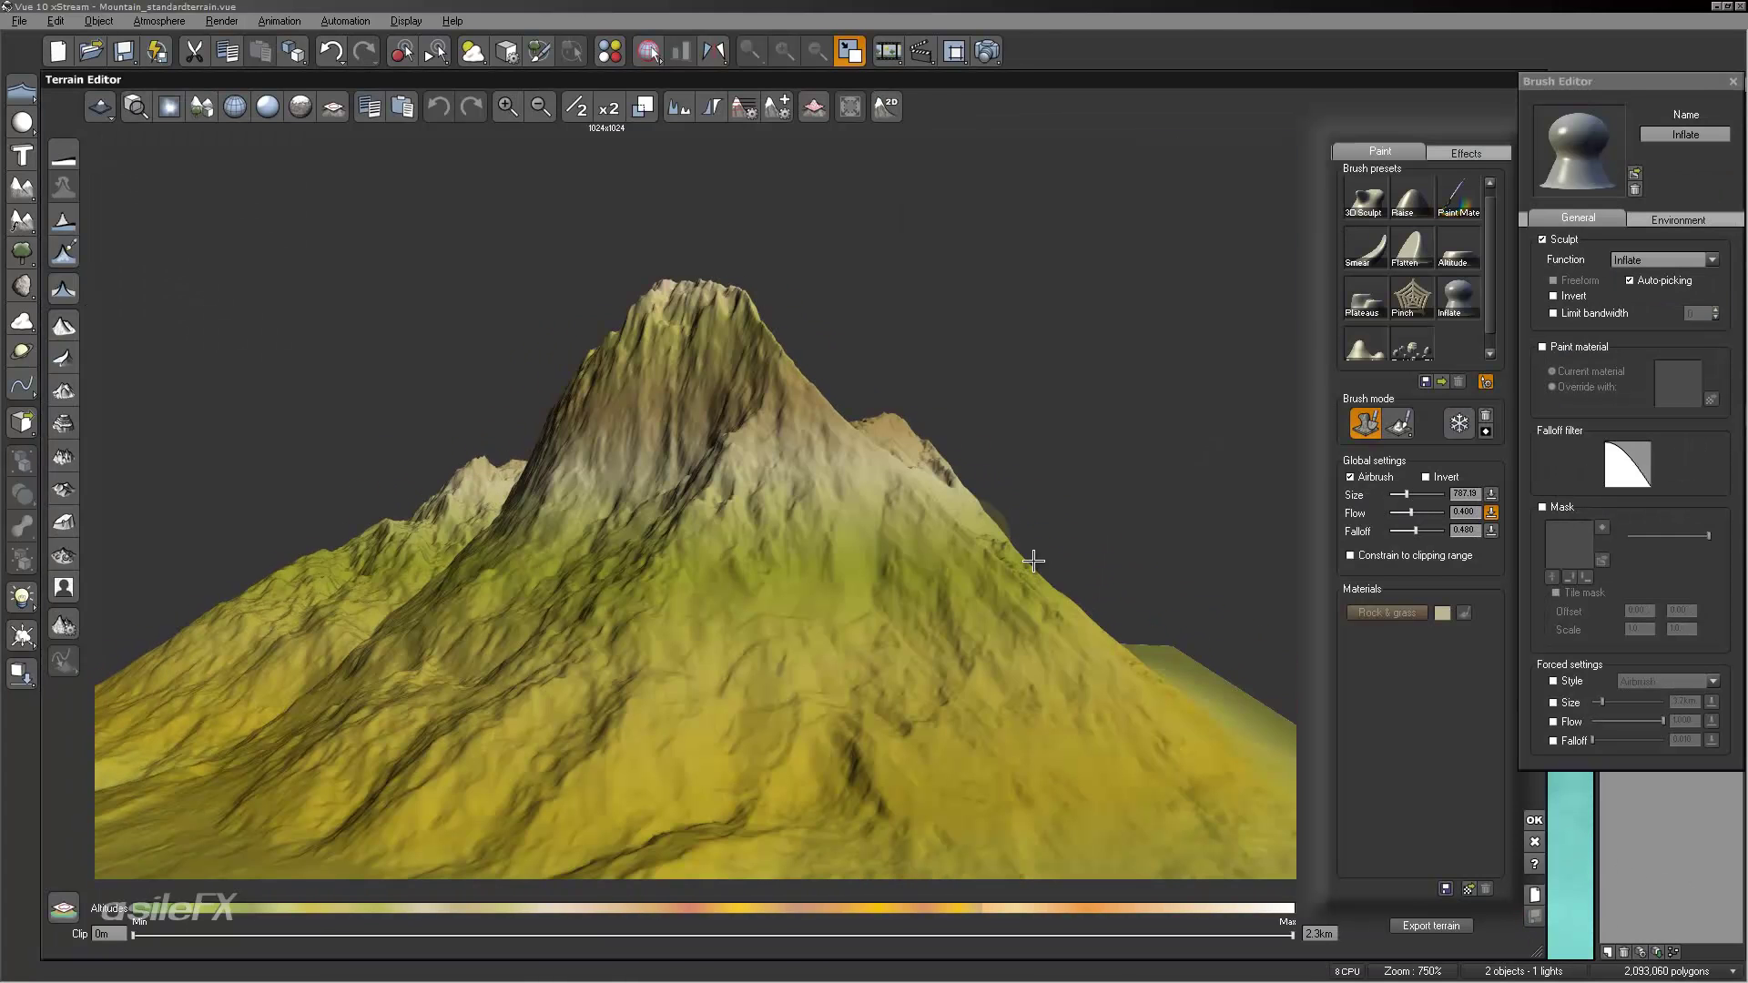
left_click(1034, 561)
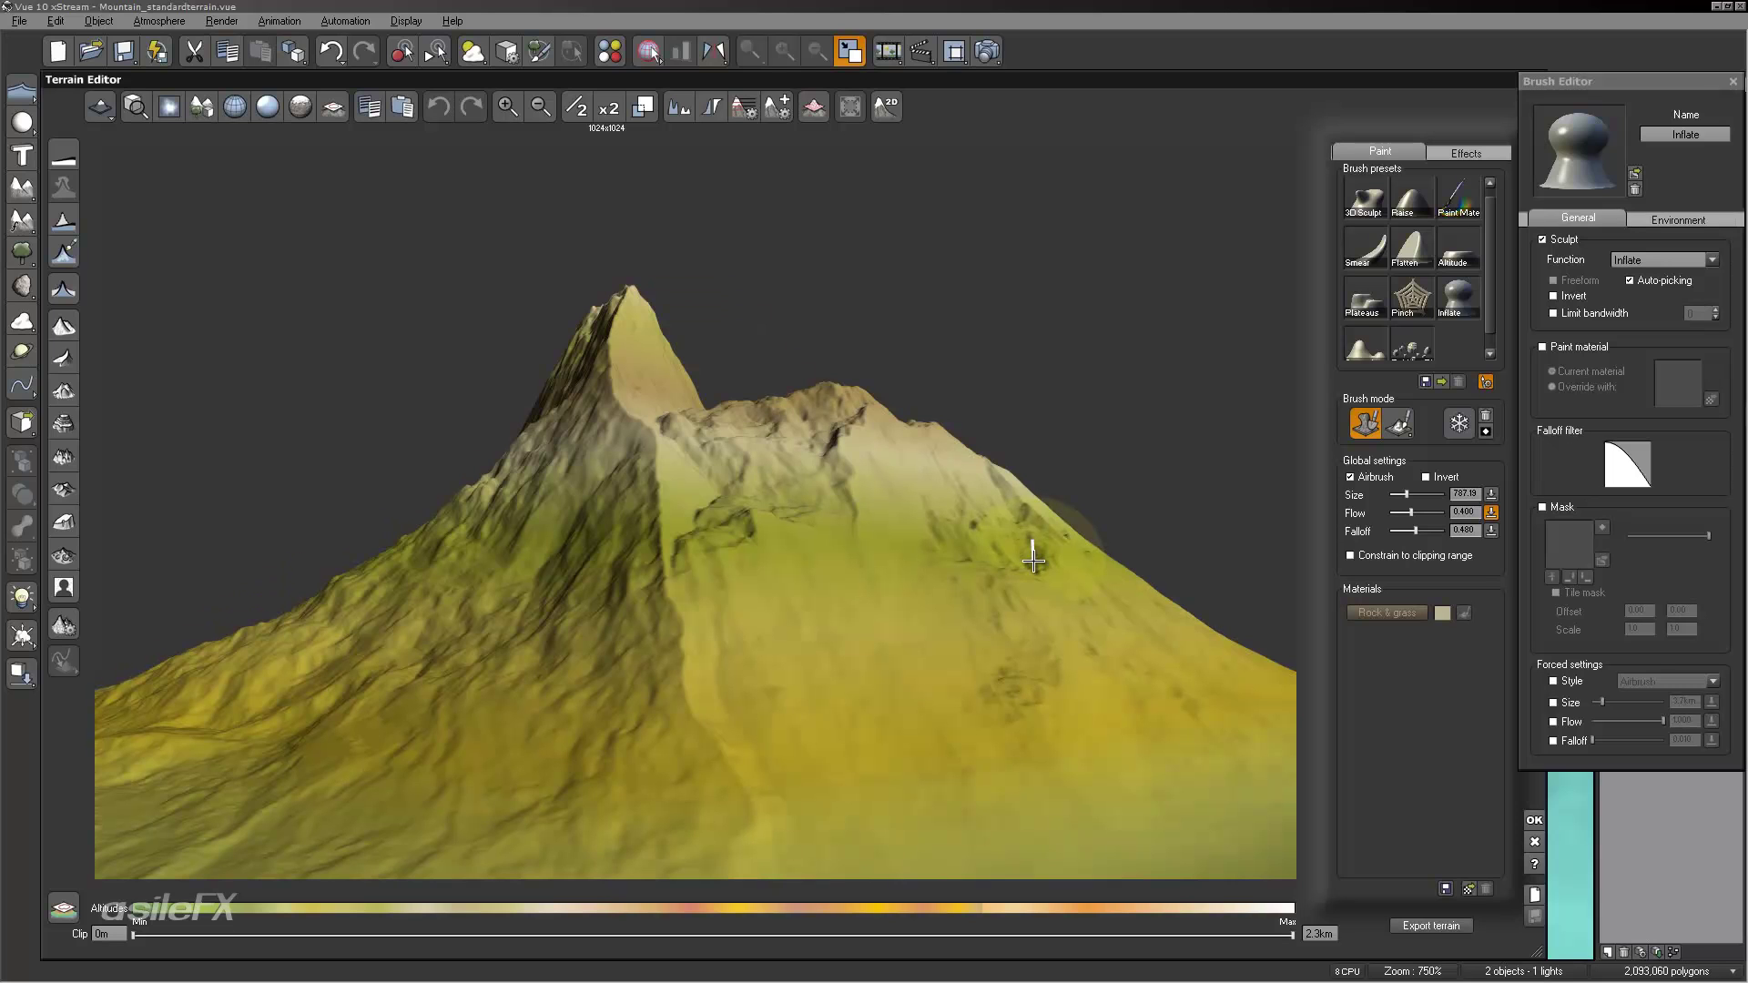
right_click_drag(800, 515, 759, 505)
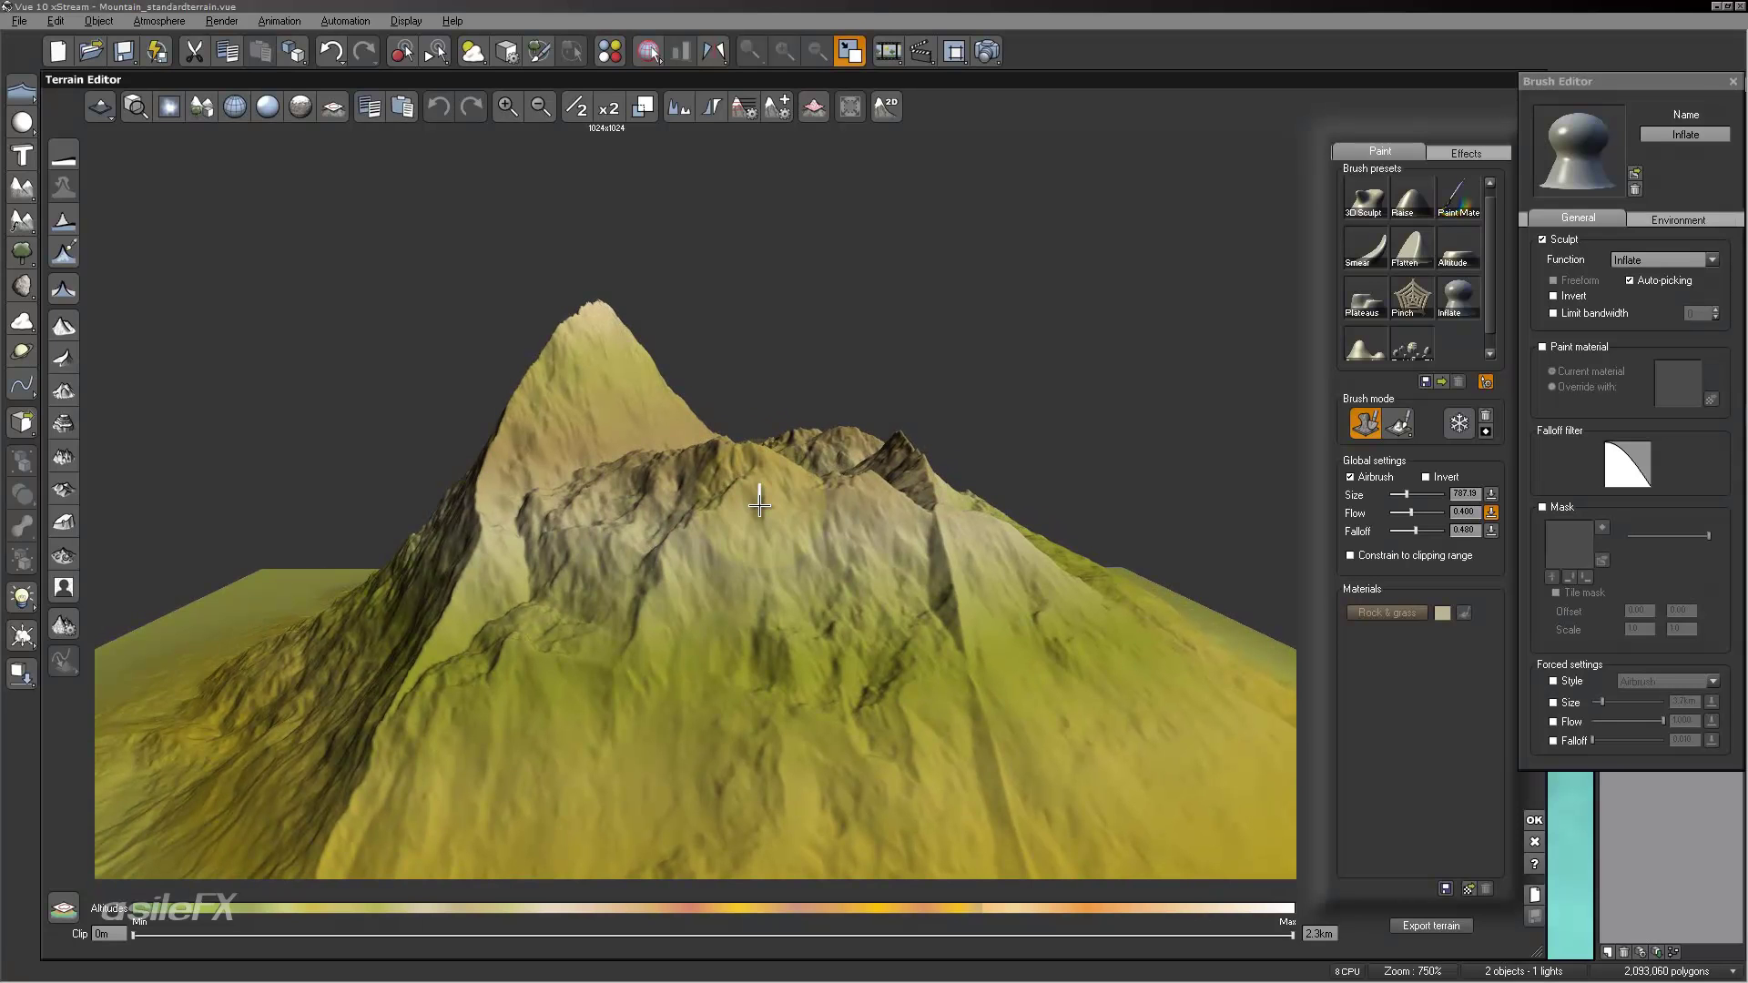
right_click_drag(761, 531, 832, 590)
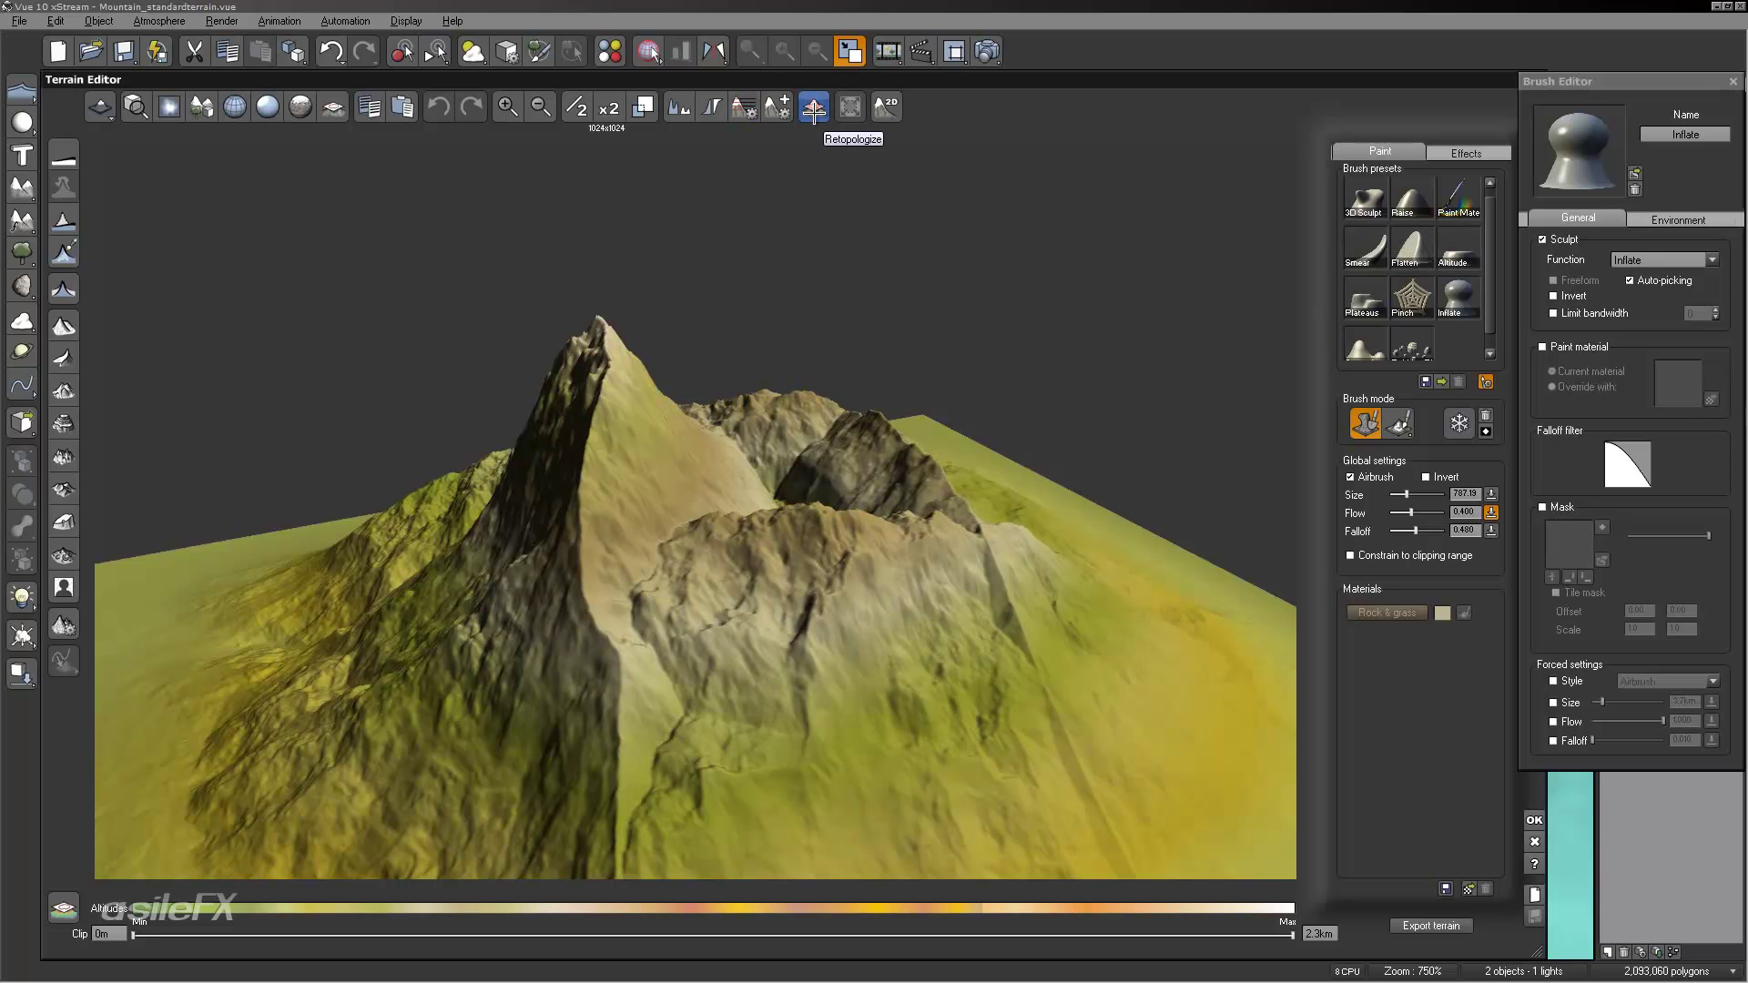
left_click(814, 109)
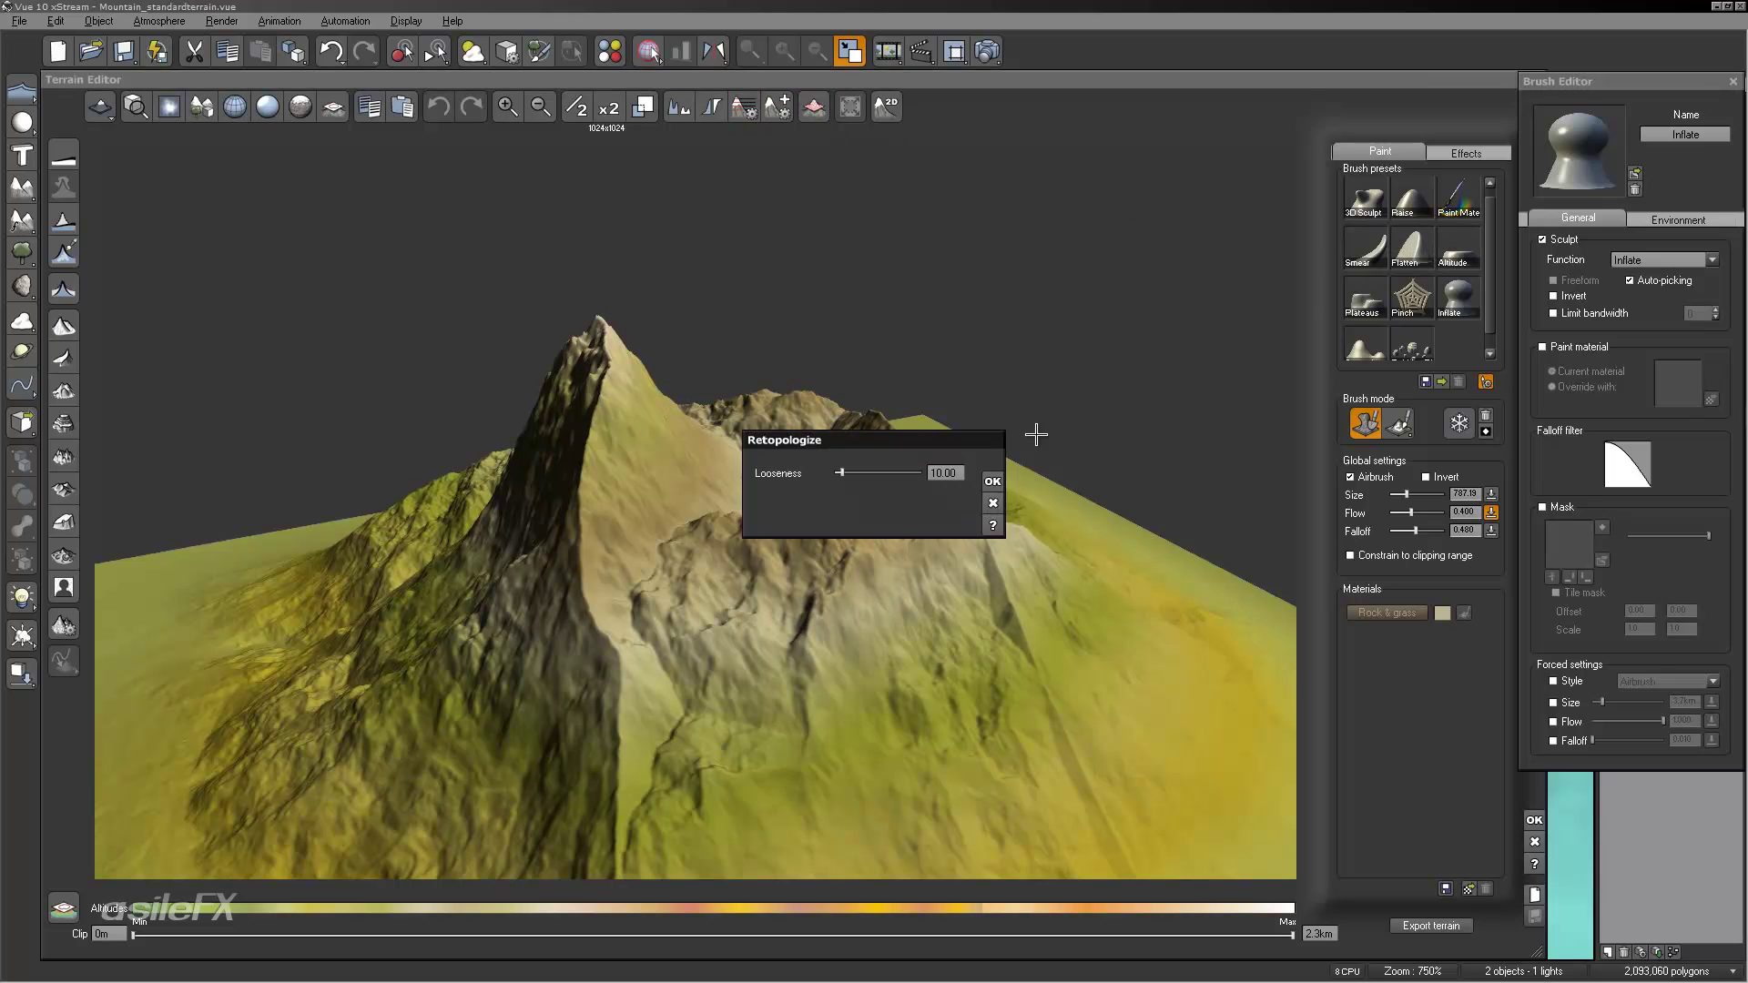
double_click(948, 472)
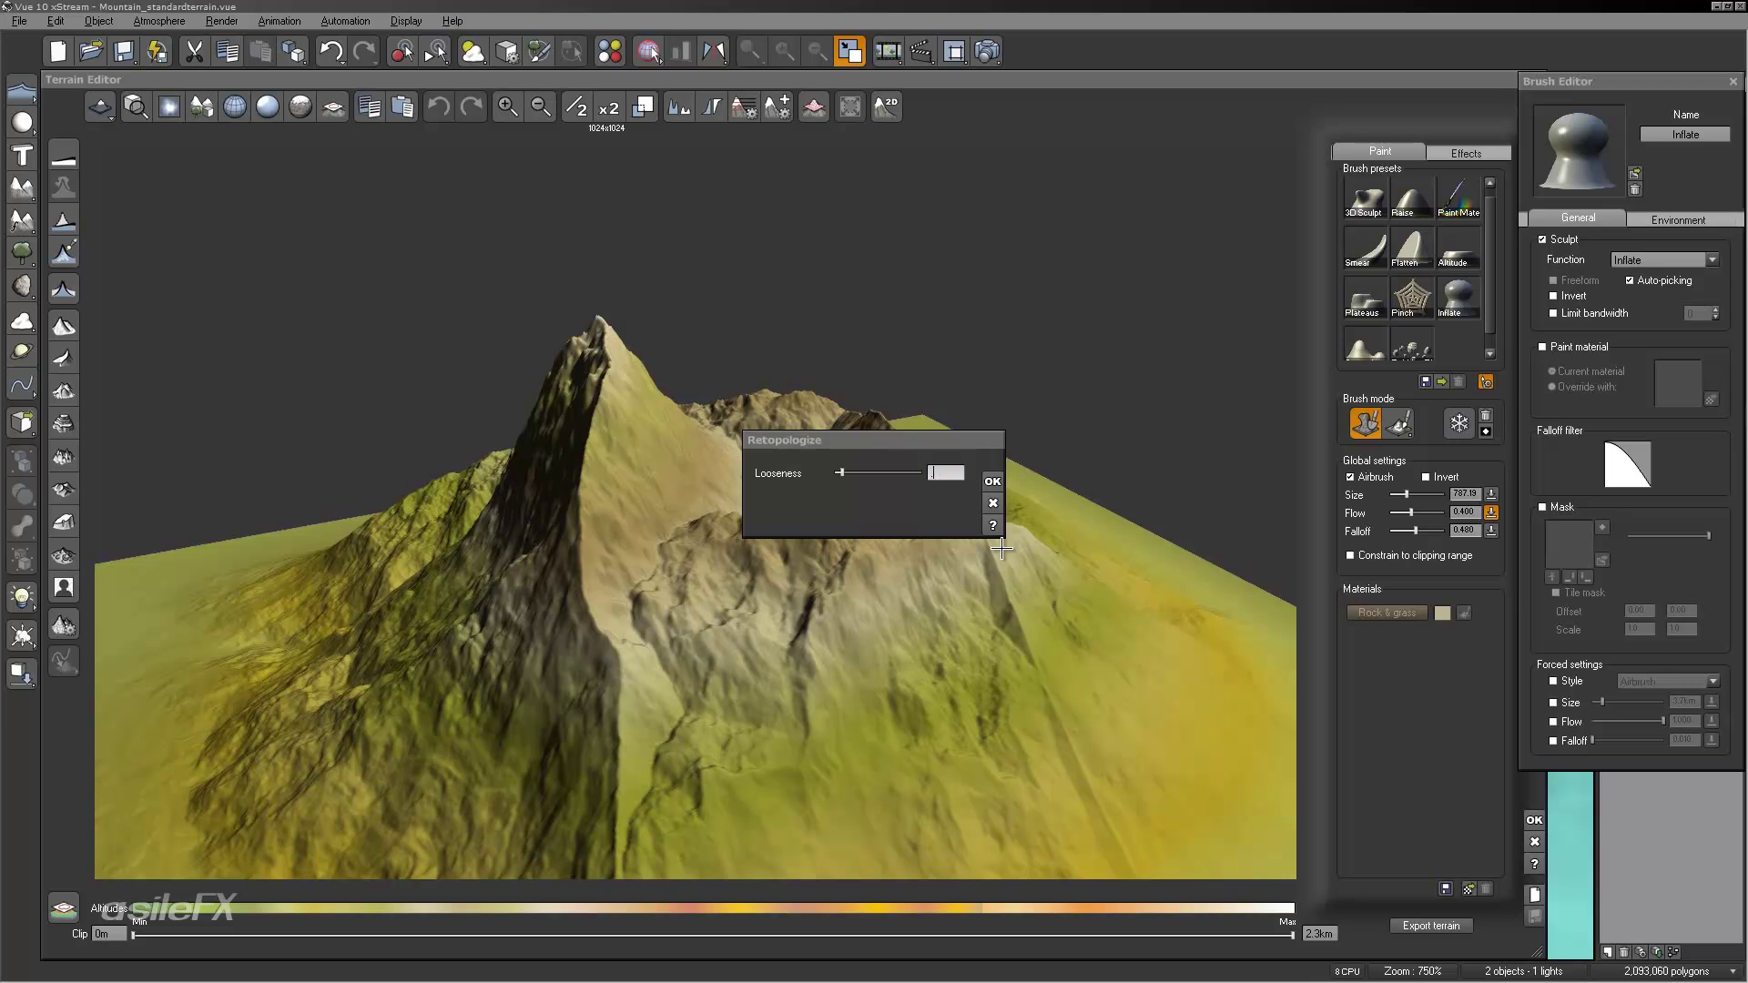
key("Return")
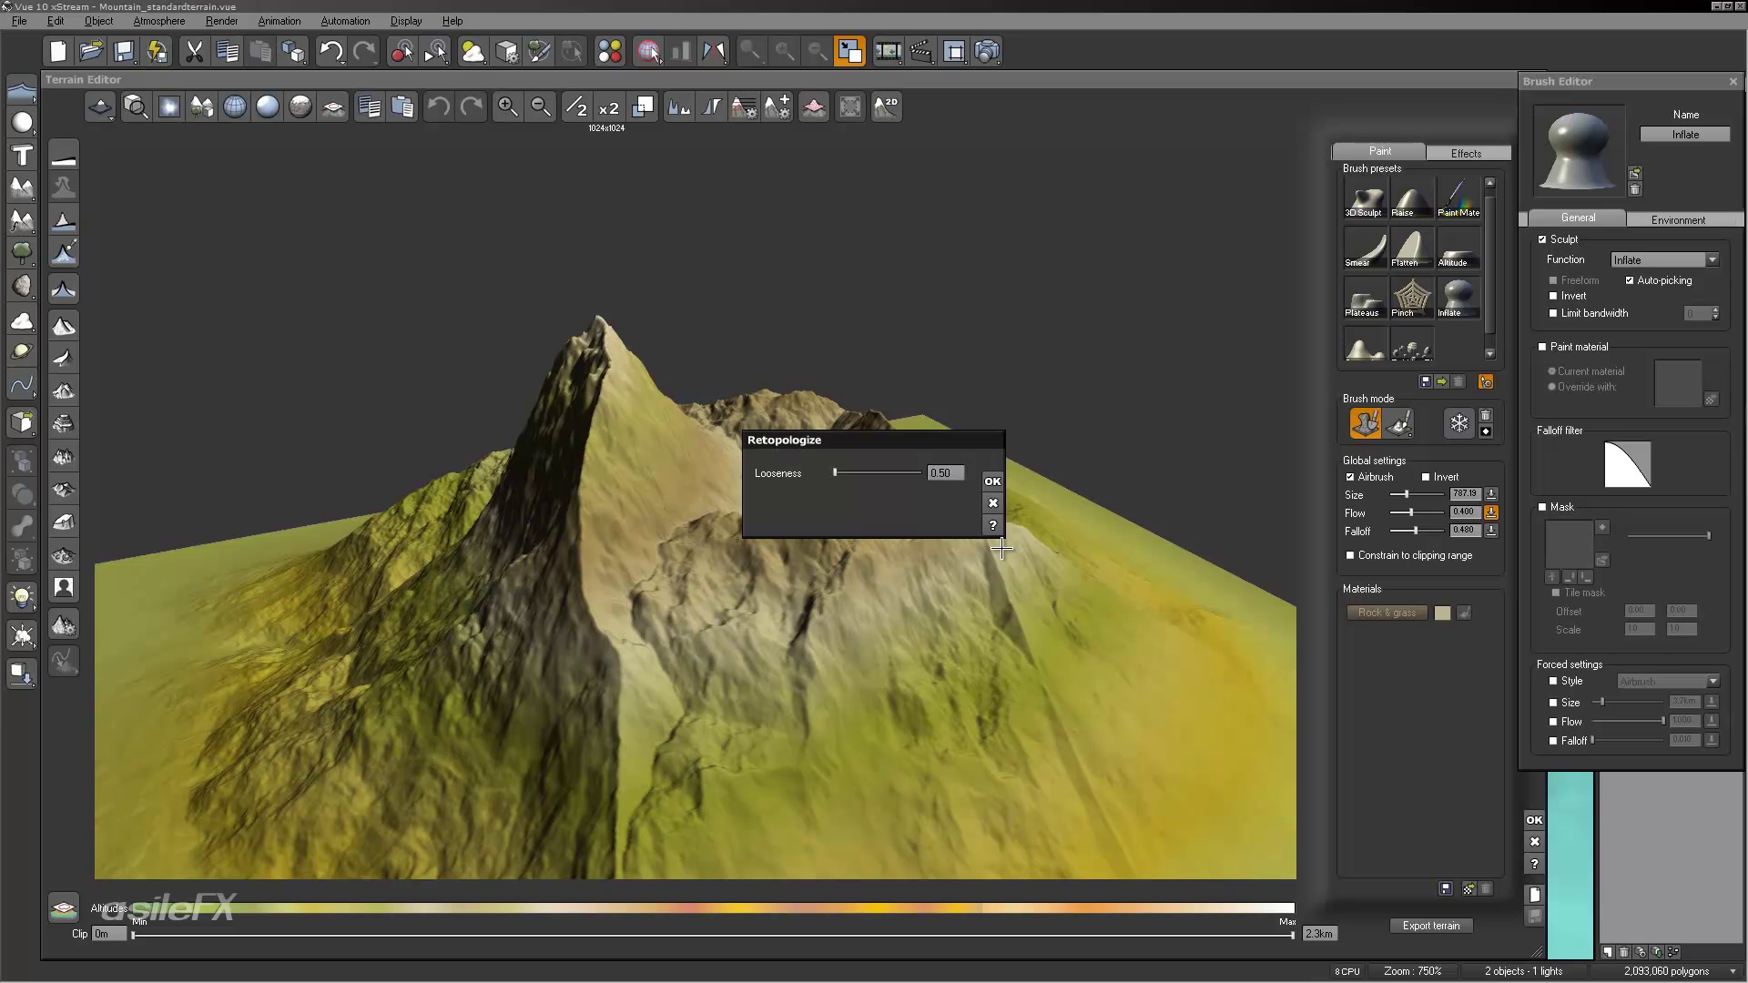
left_click(990, 476)
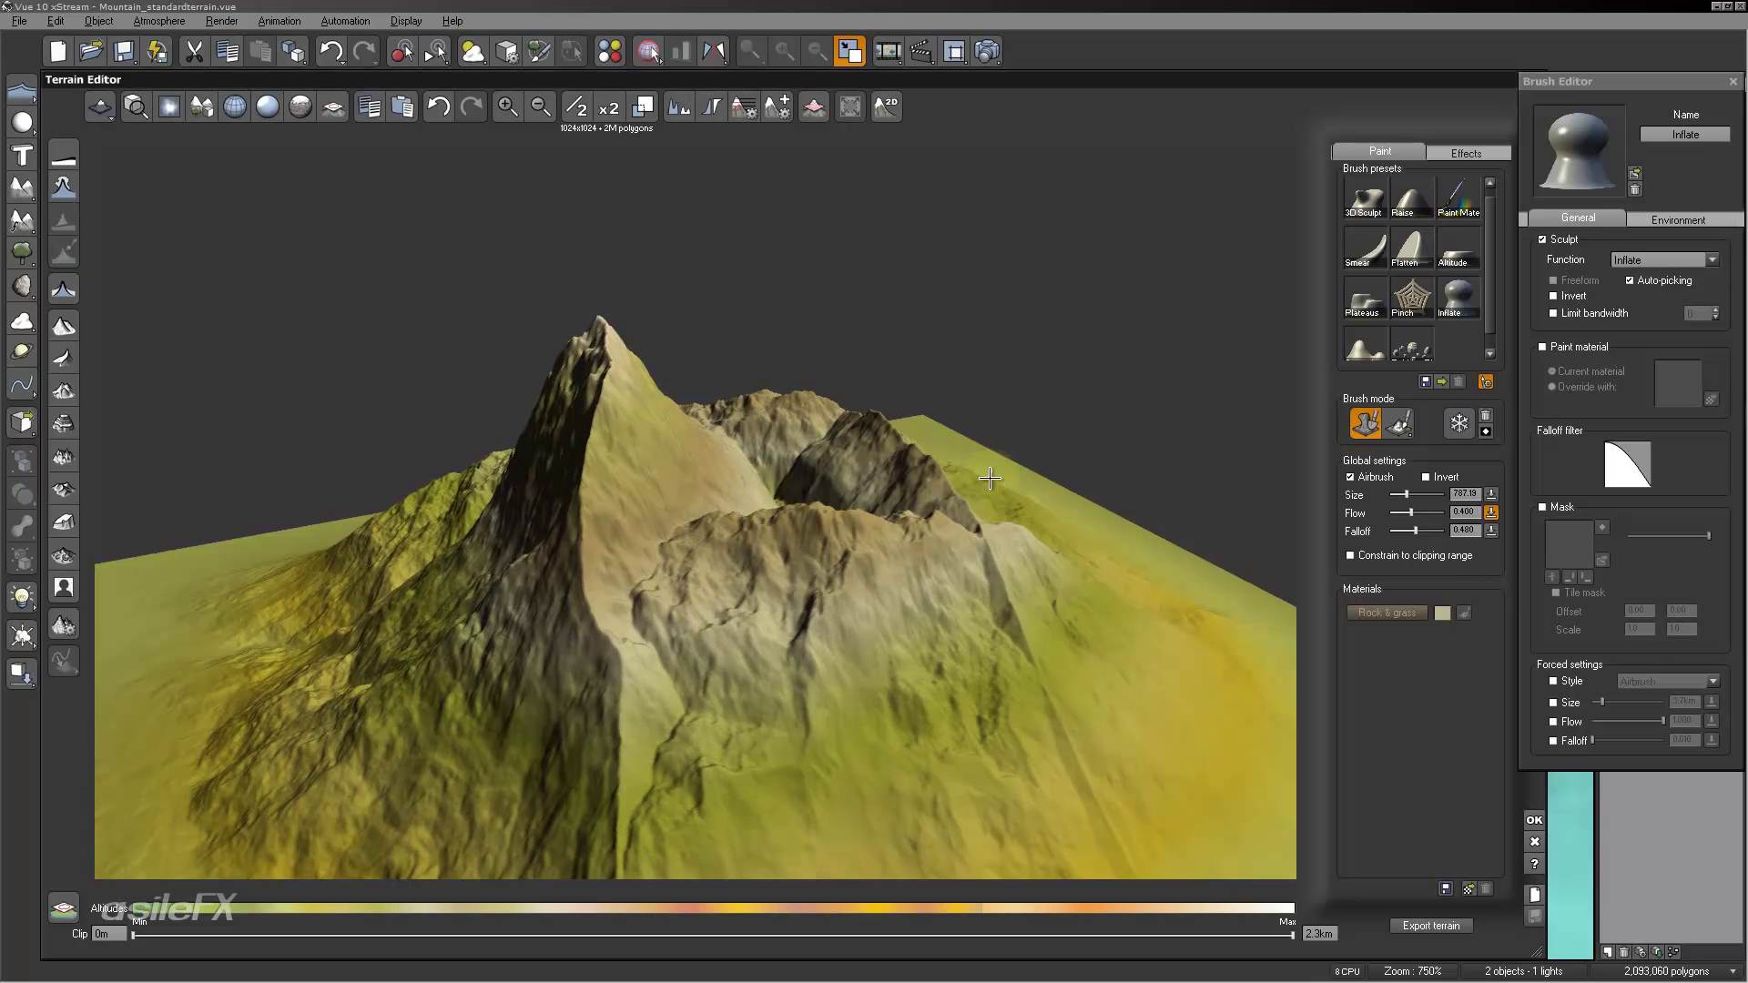
Step: Try the Alluvium erosion effect on the retopologized mountain and undo it
right_click_drag(1068, 608, 940, 570)
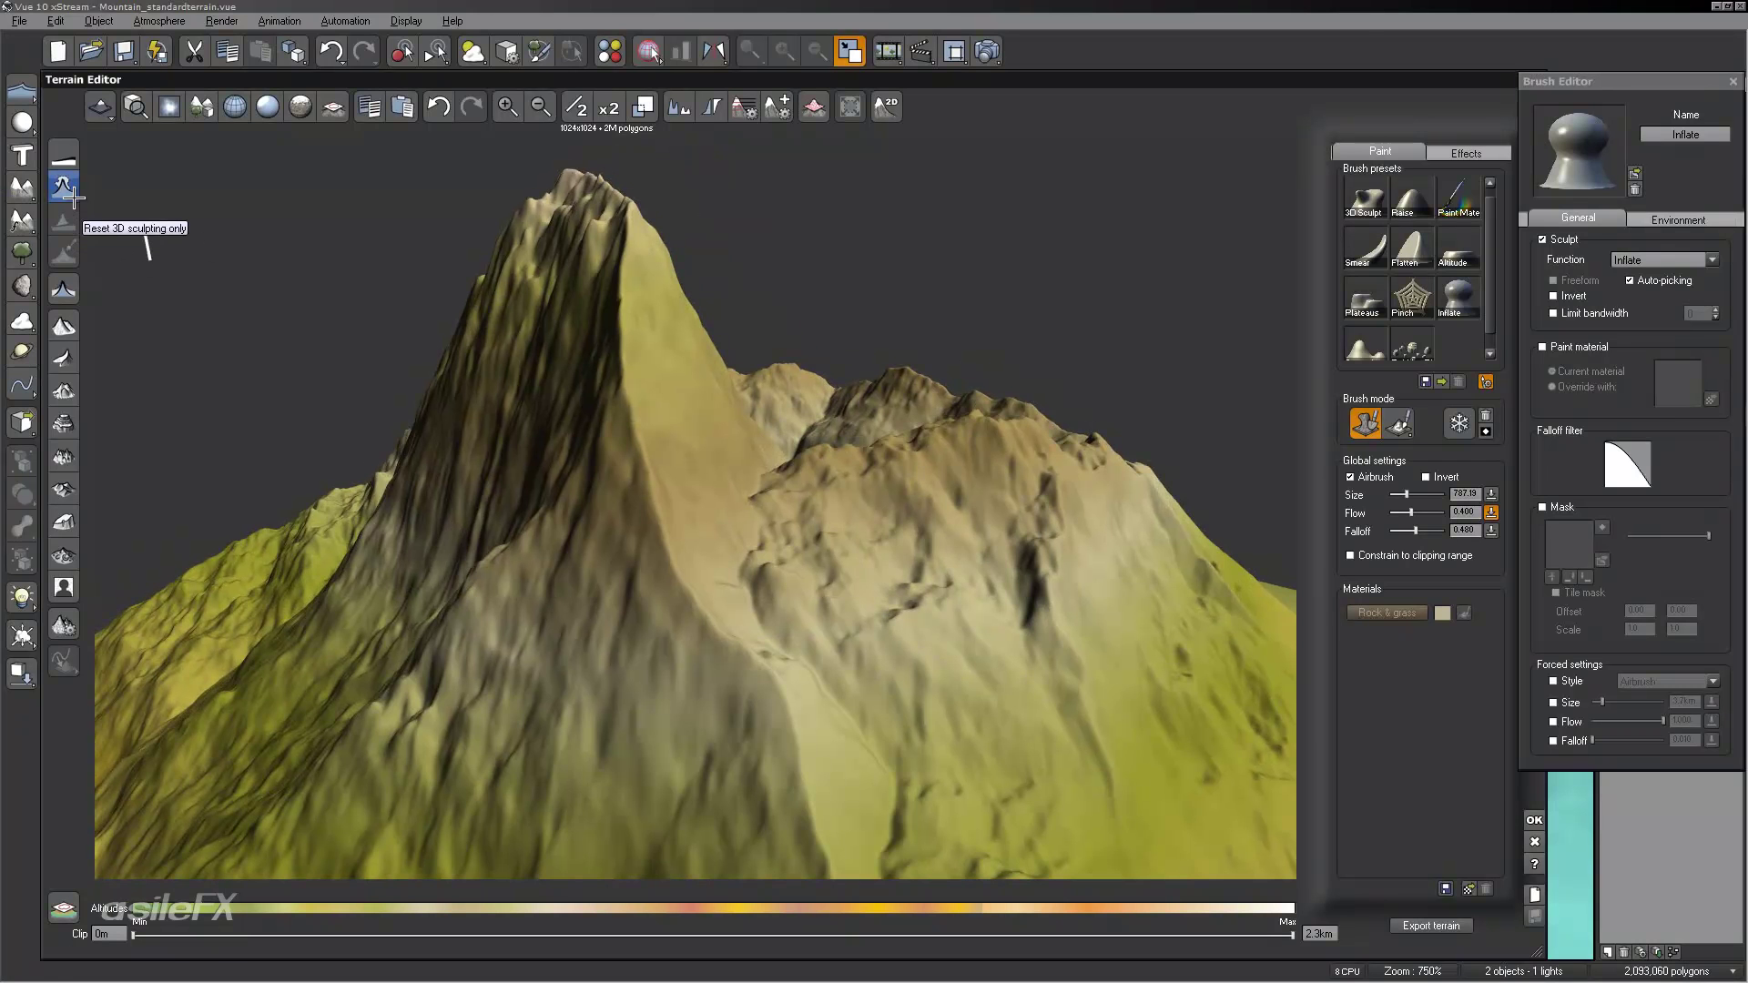
right_click_drag(799, 457, 611, 419)
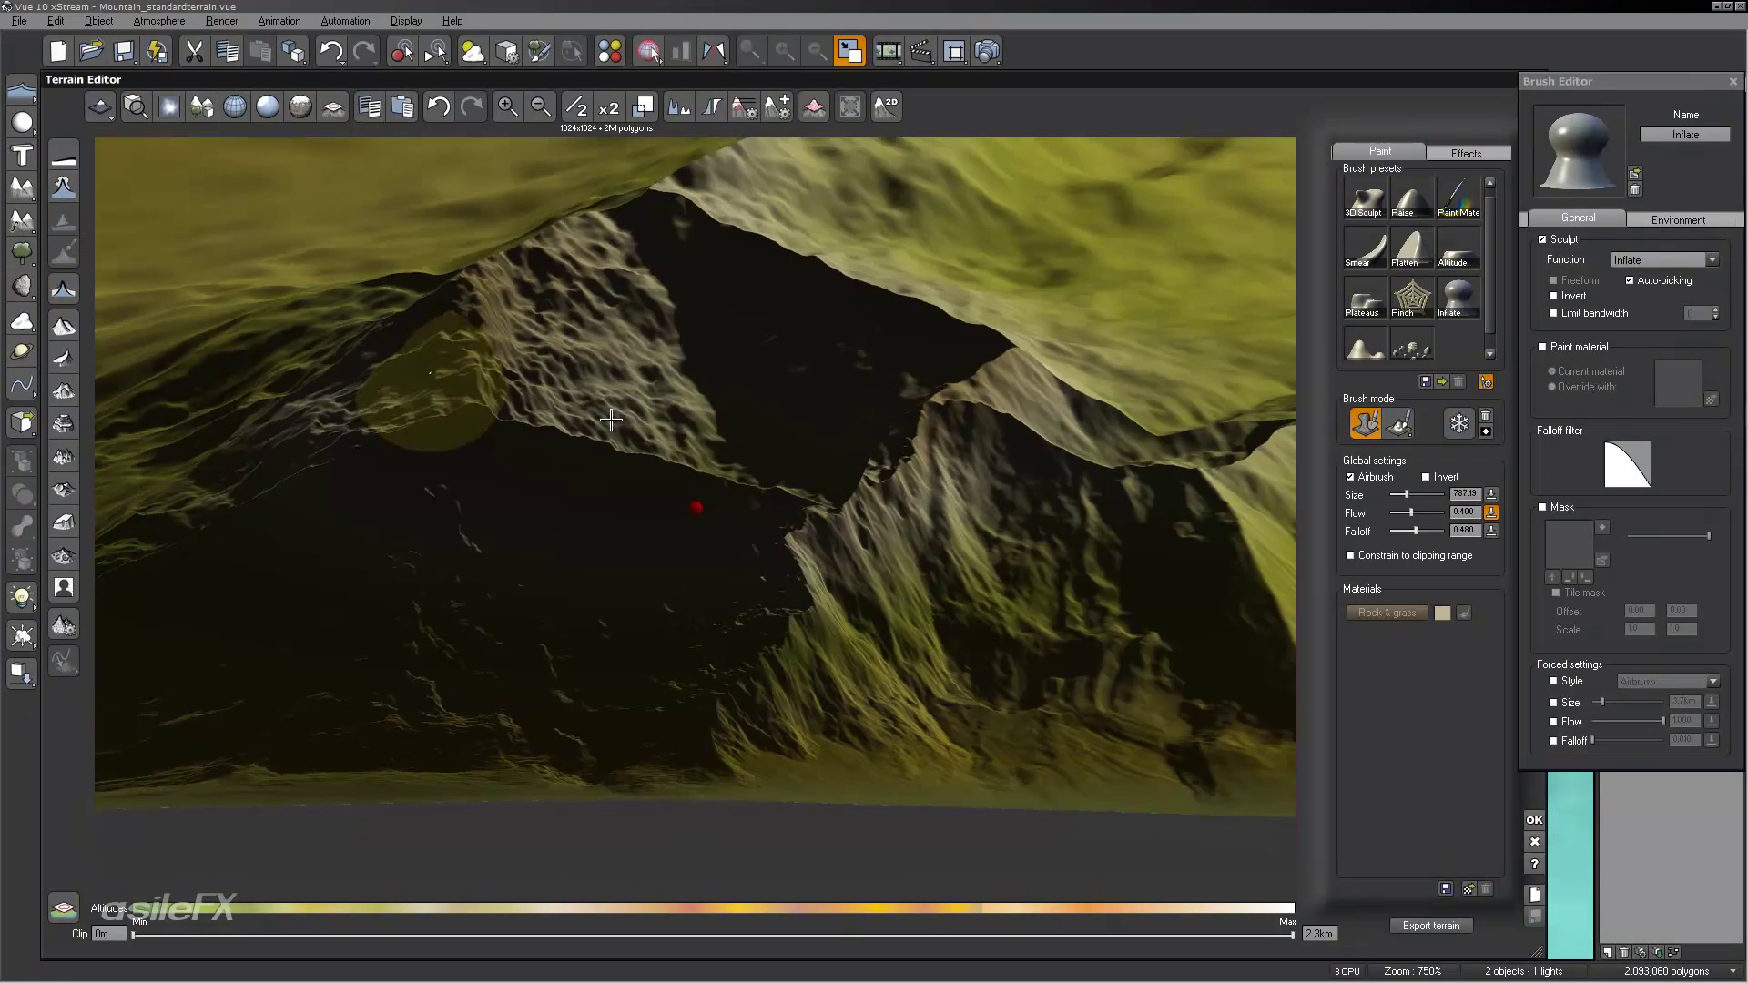
left_click(1455, 151)
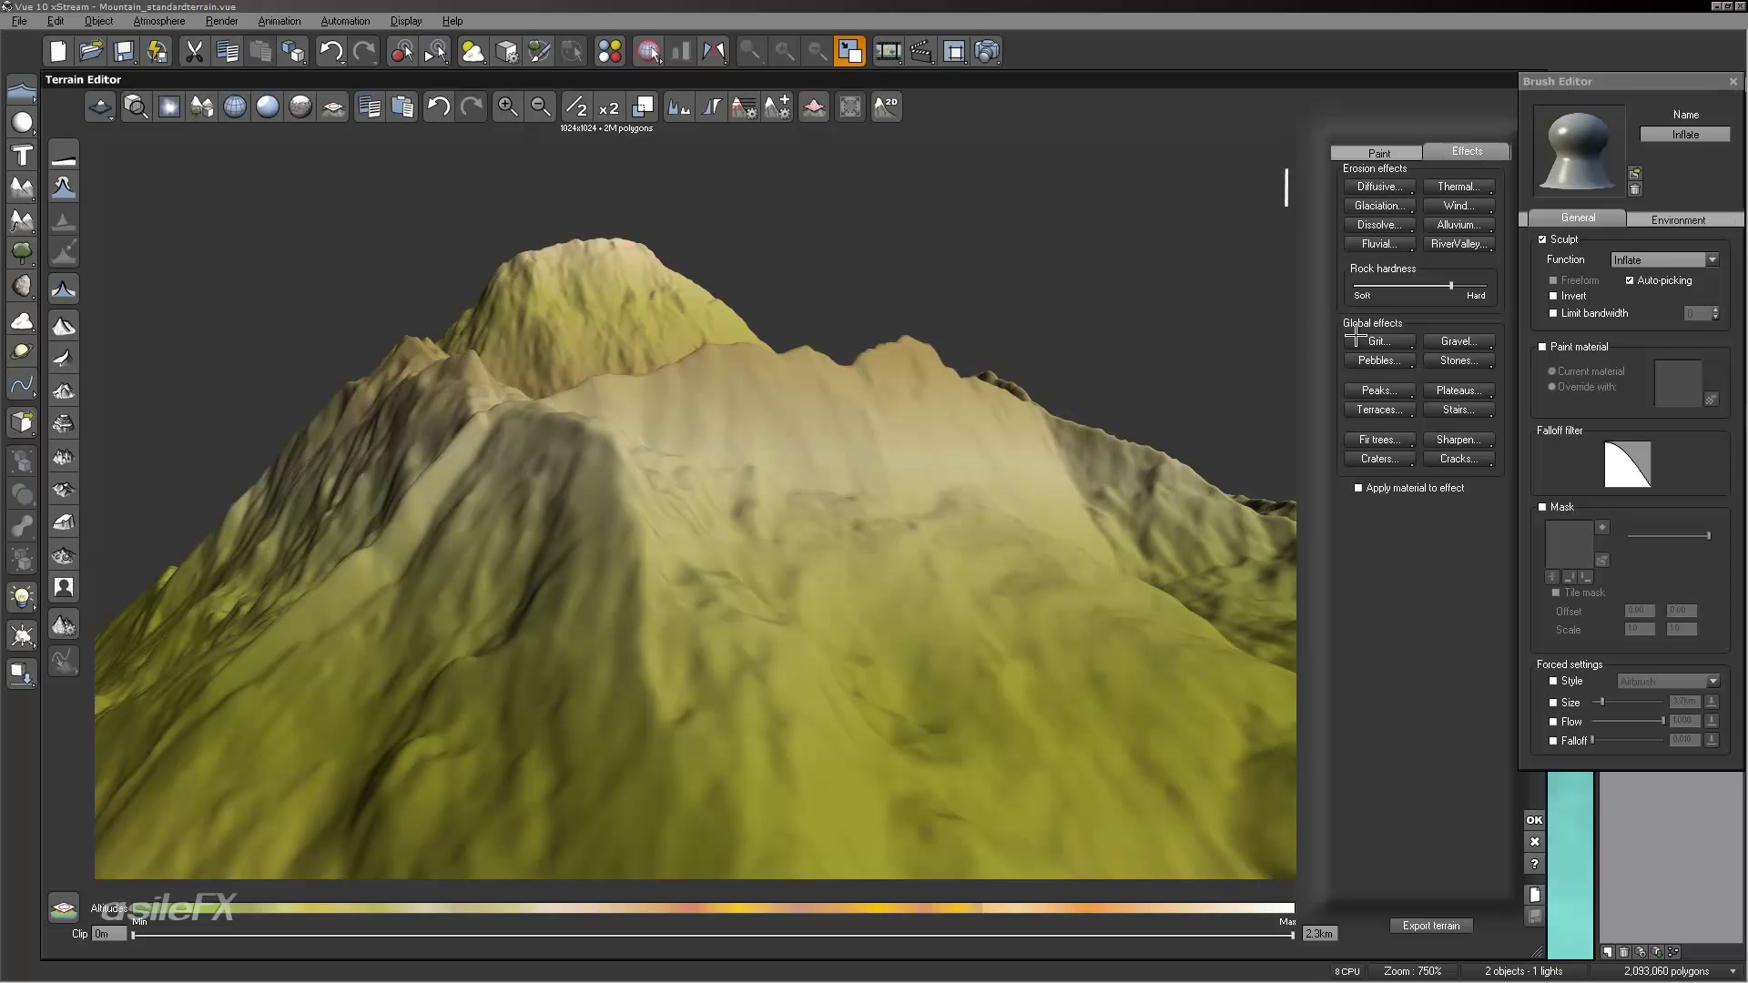
left_click(1384, 392)
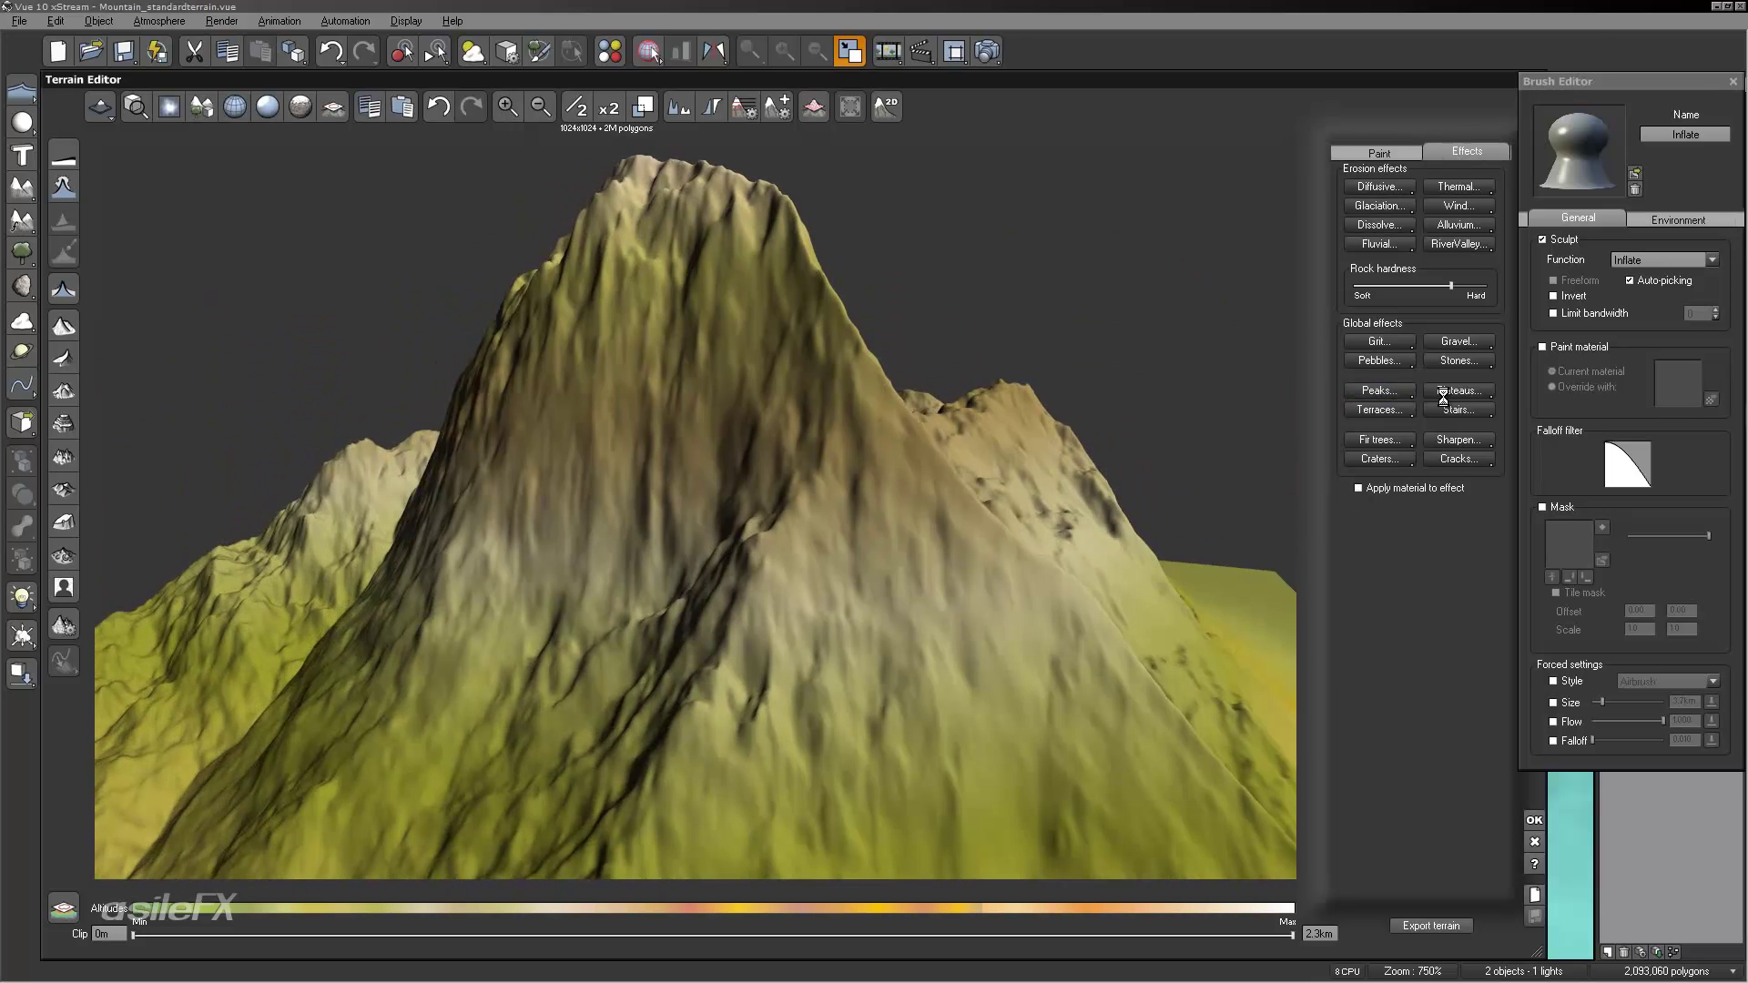
left_click(1443, 392)
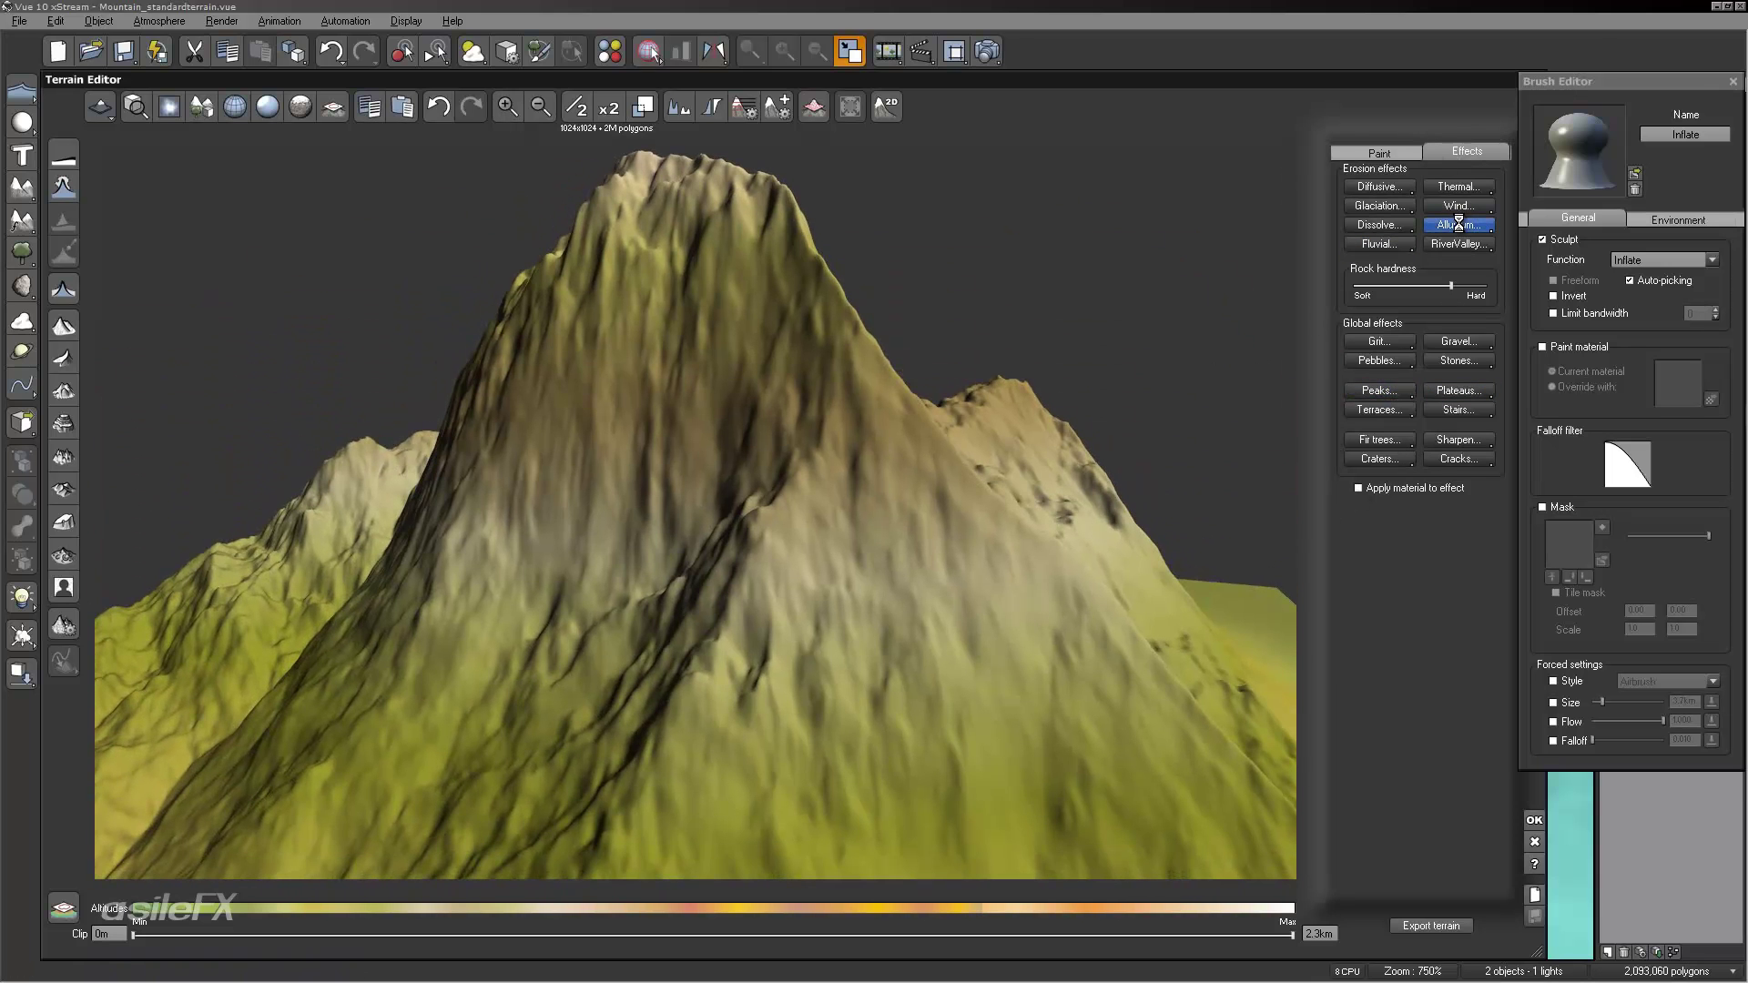
left_click(1459, 224)
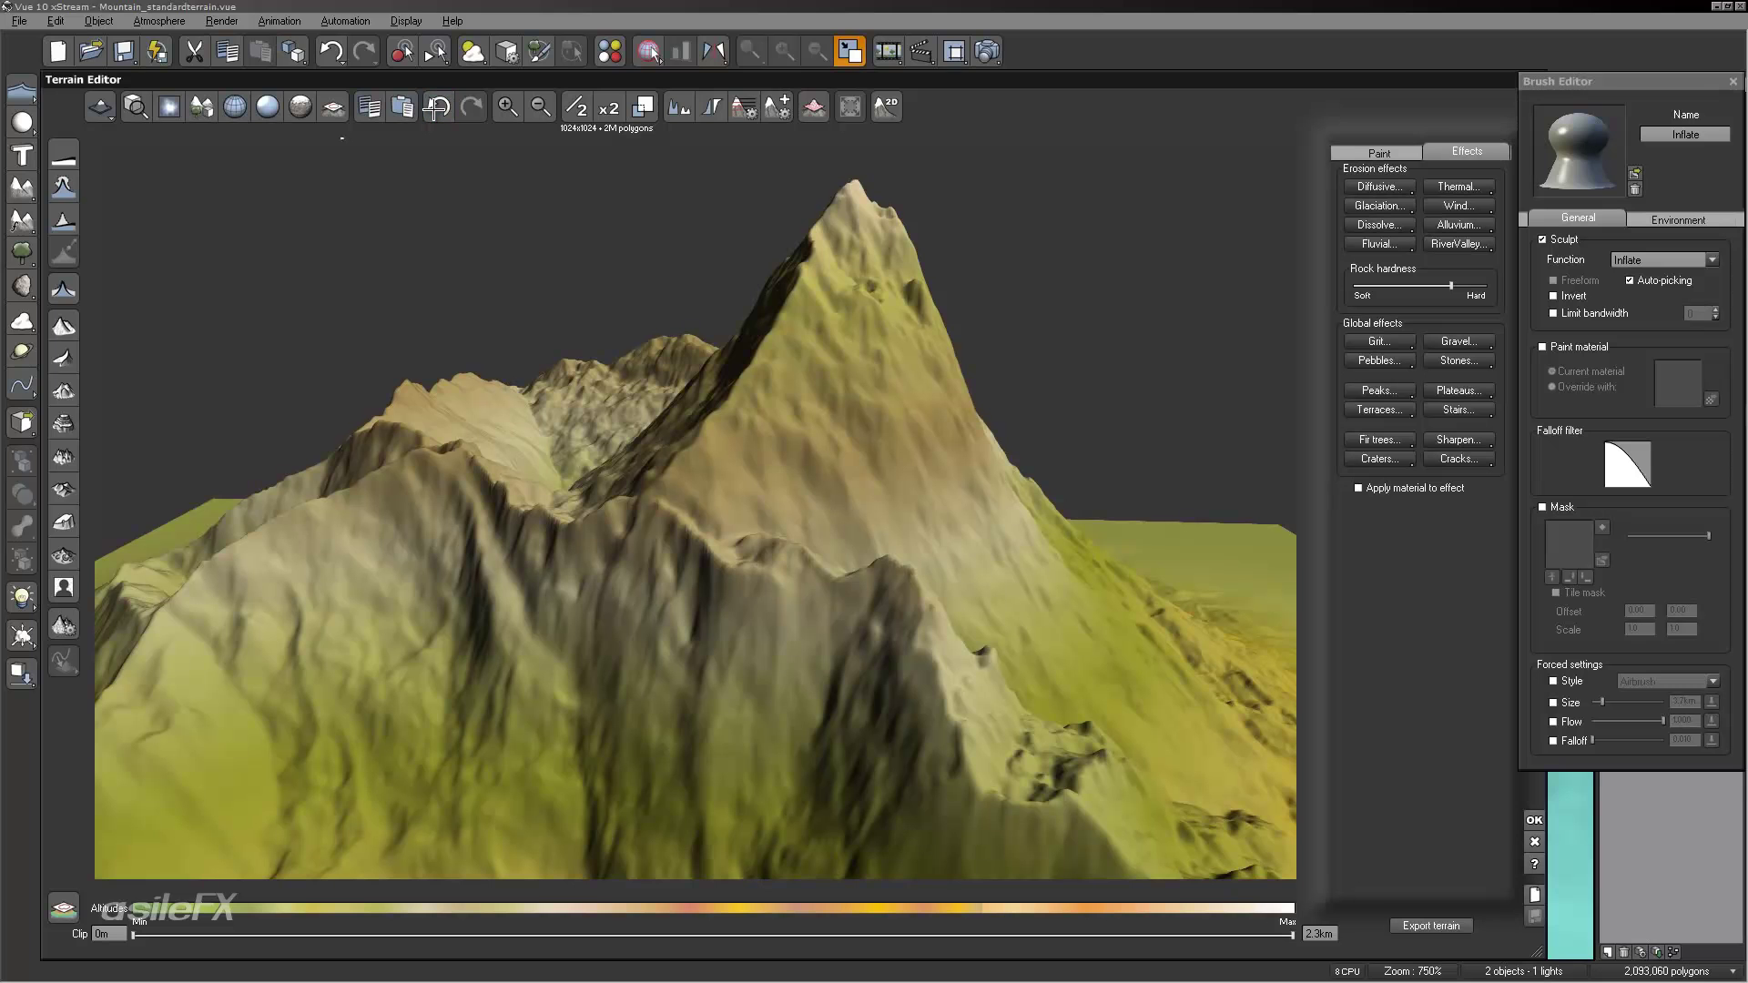
right_click_drag(681, 369, 1319, 364)
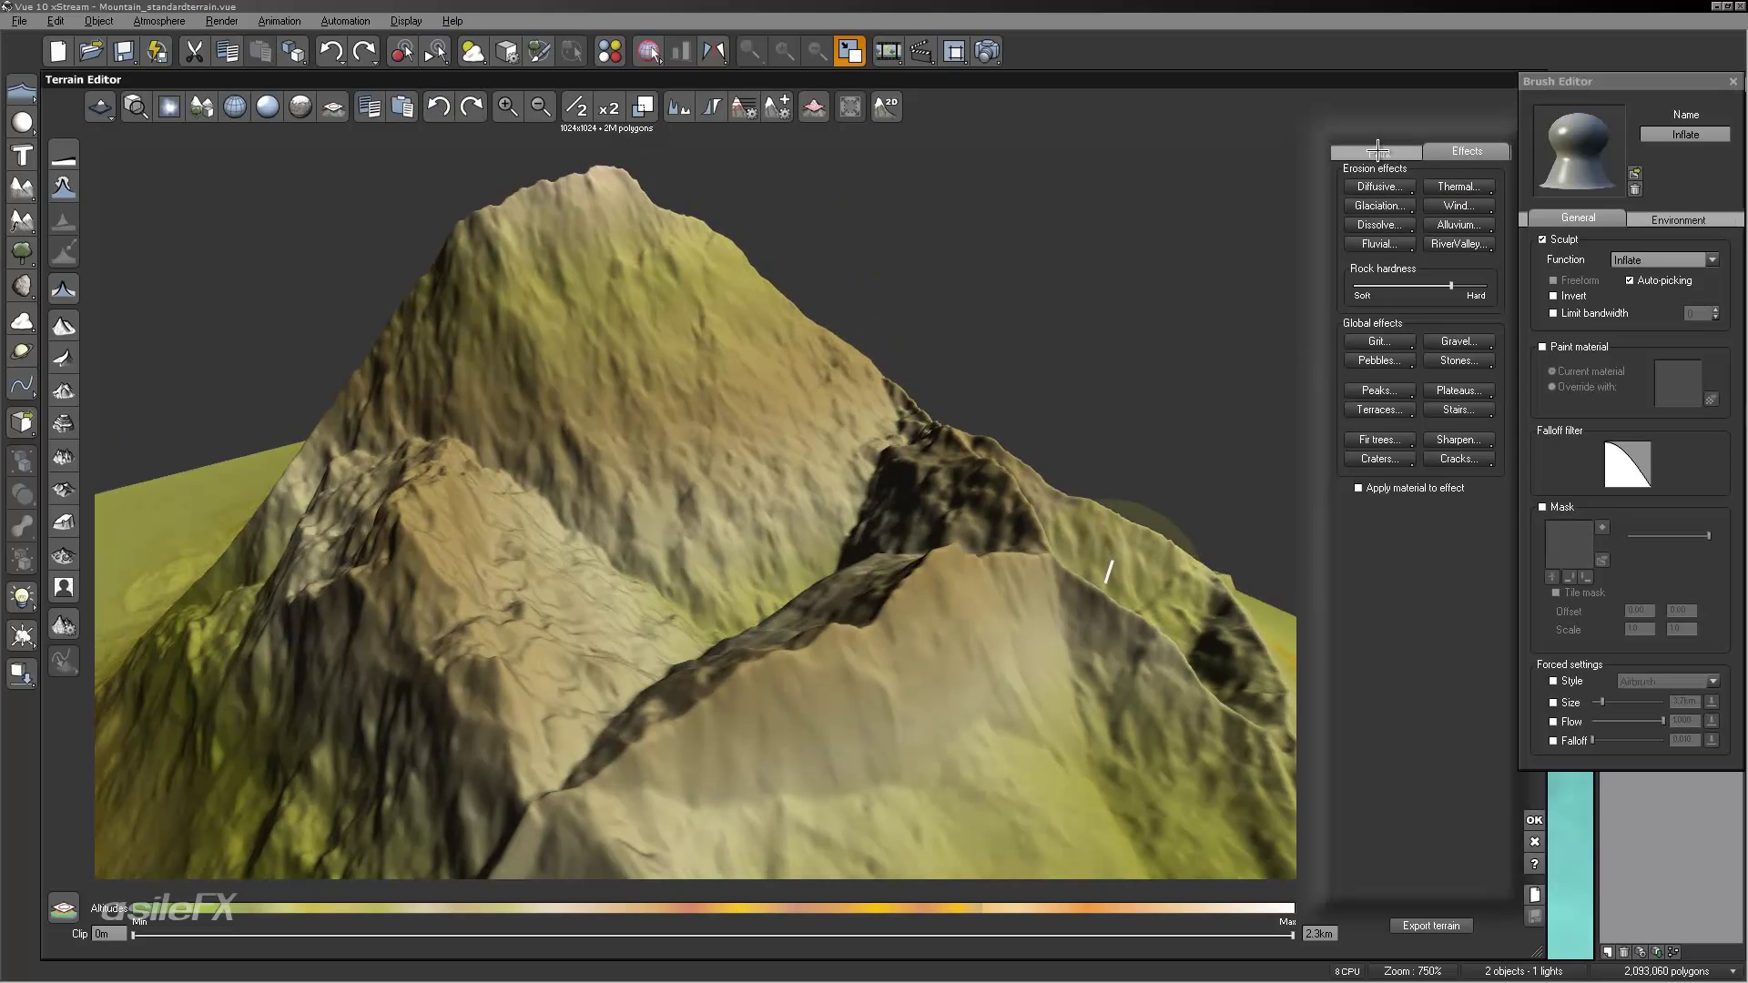
Step: Choose the Flatten brush, adjust its size and flatten the slopes below the mountain's main peak
left_click(1379, 150)
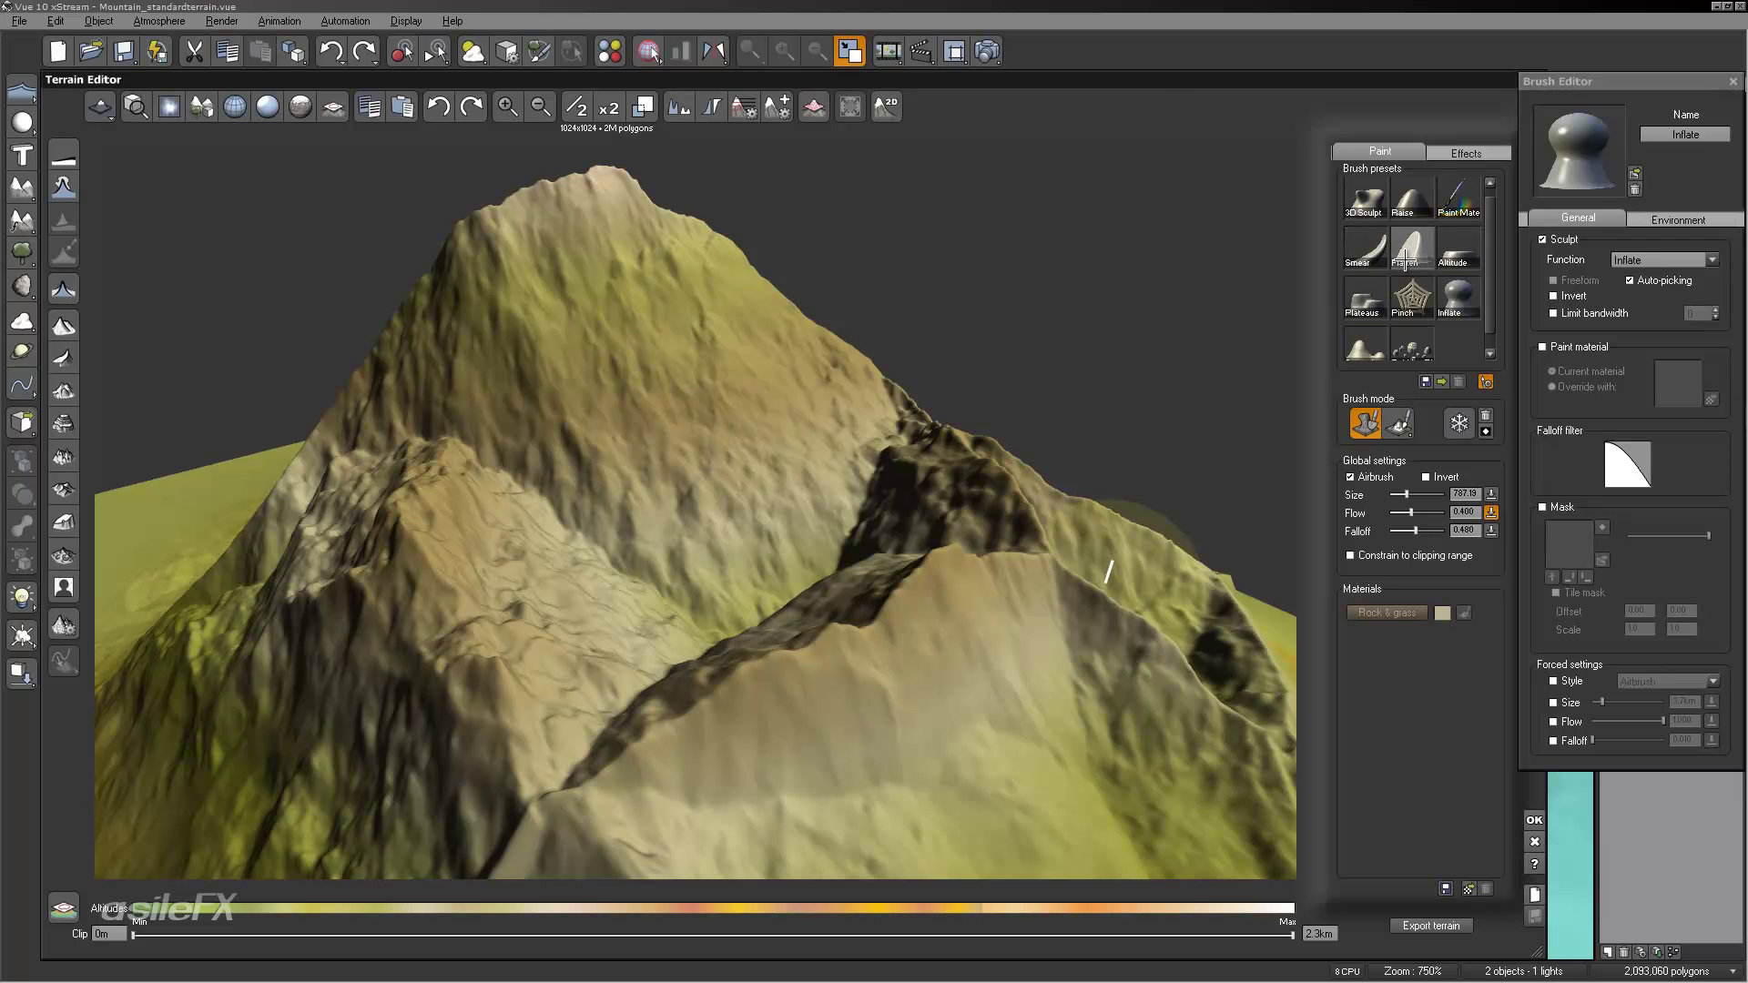
left_click(1407, 245)
mouse_move(850, 570)
right_mouse_down()
mouse_move(866, 543)
mouse_move(1084, 474)
right_mouse_up()
left_click_drag(1407, 494, 1411, 495)
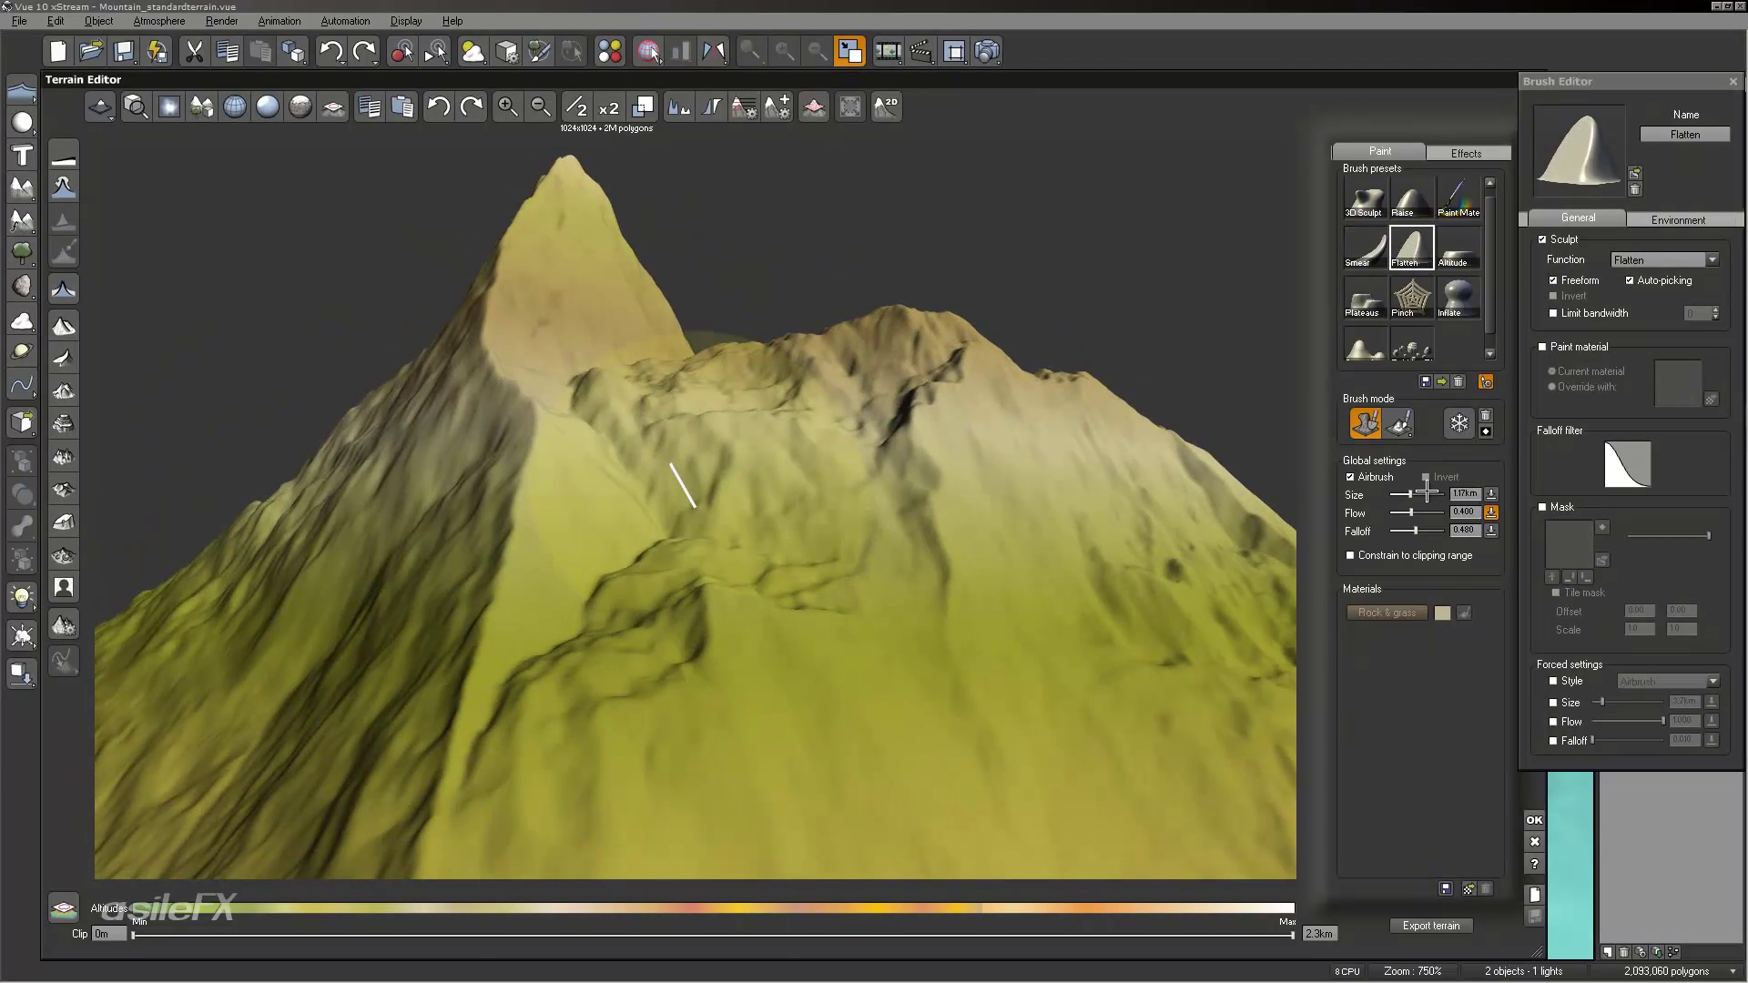
mouse_move(574, 401)
left_mouse_down()
mouse_move(531, 628)
mouse_move(596, 446)
mouse_move(583, 382)
left_mouse_up()
right_click_drag(1161, 478, 1293, 486)
left_click_drag(1418, 489, 1407, 495)
mouse_move(820, 392)
left_mouse_down()
mouse_move(728, 437)
mouse_move(856, 615)
mouse_move(686, 582)
left_mouse_up()
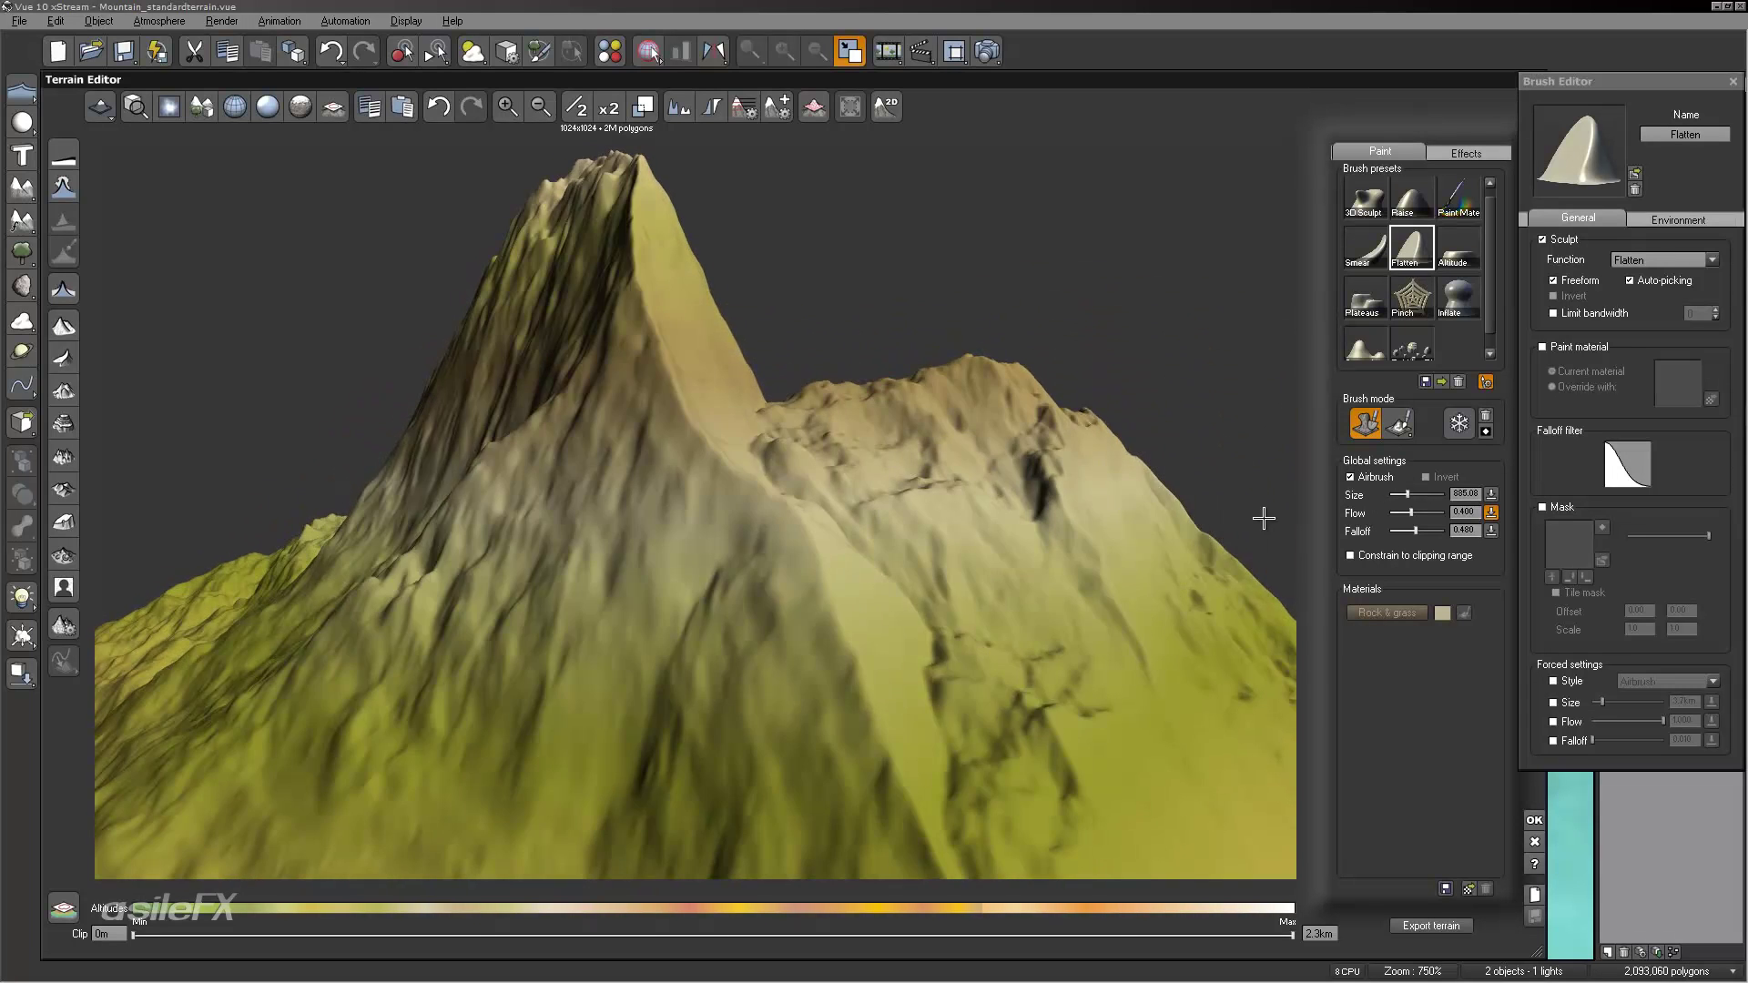
Step: Set the Flatten brush's flow to 0.769 and flatten the ridge descending from the main peak
right_click_drag(1046, 566, 1374, 520)
left_click(1433, 515)
mouse_move(1062, 478)
left_mouse_down()
mouse_move(726, 496)
mouse_move(671, 359)
mouse_move(765, 397)
left_mouse_up()
right_click_drag(765, 396, 774, 405)
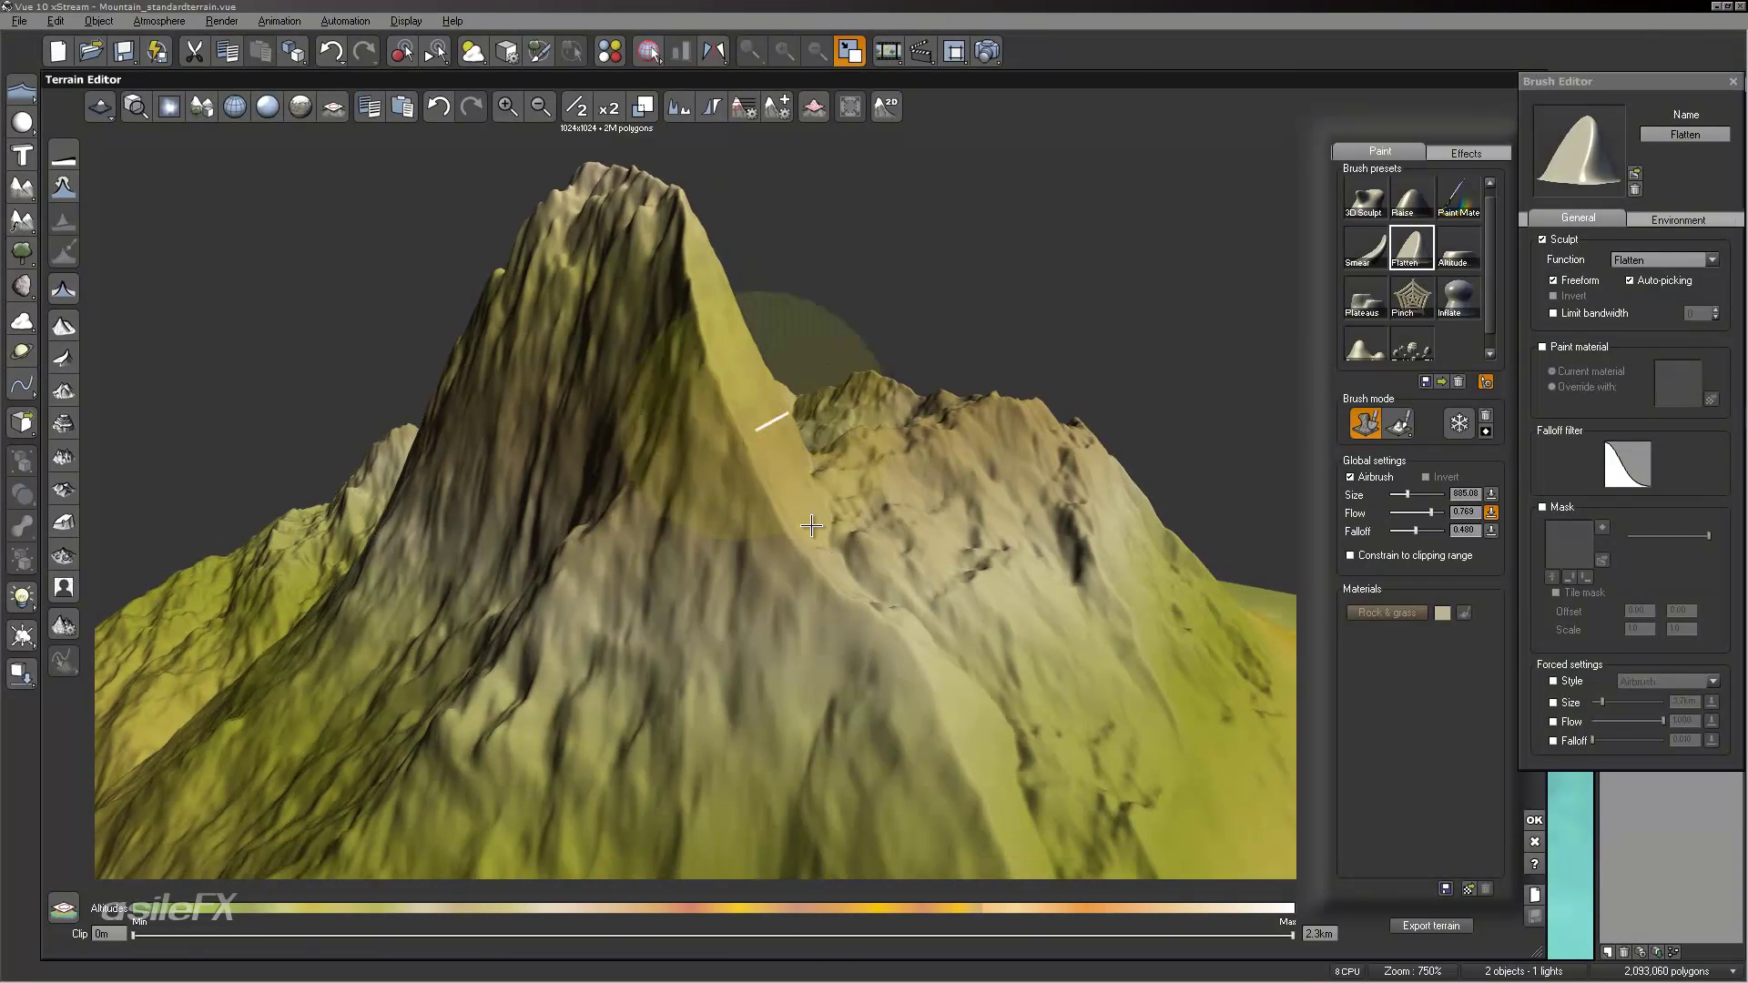
mouse_move(692, 394)
left_mouse_down()
mouse_move(746, 394)
mouse_move(867, 686)
left_mouse_up()
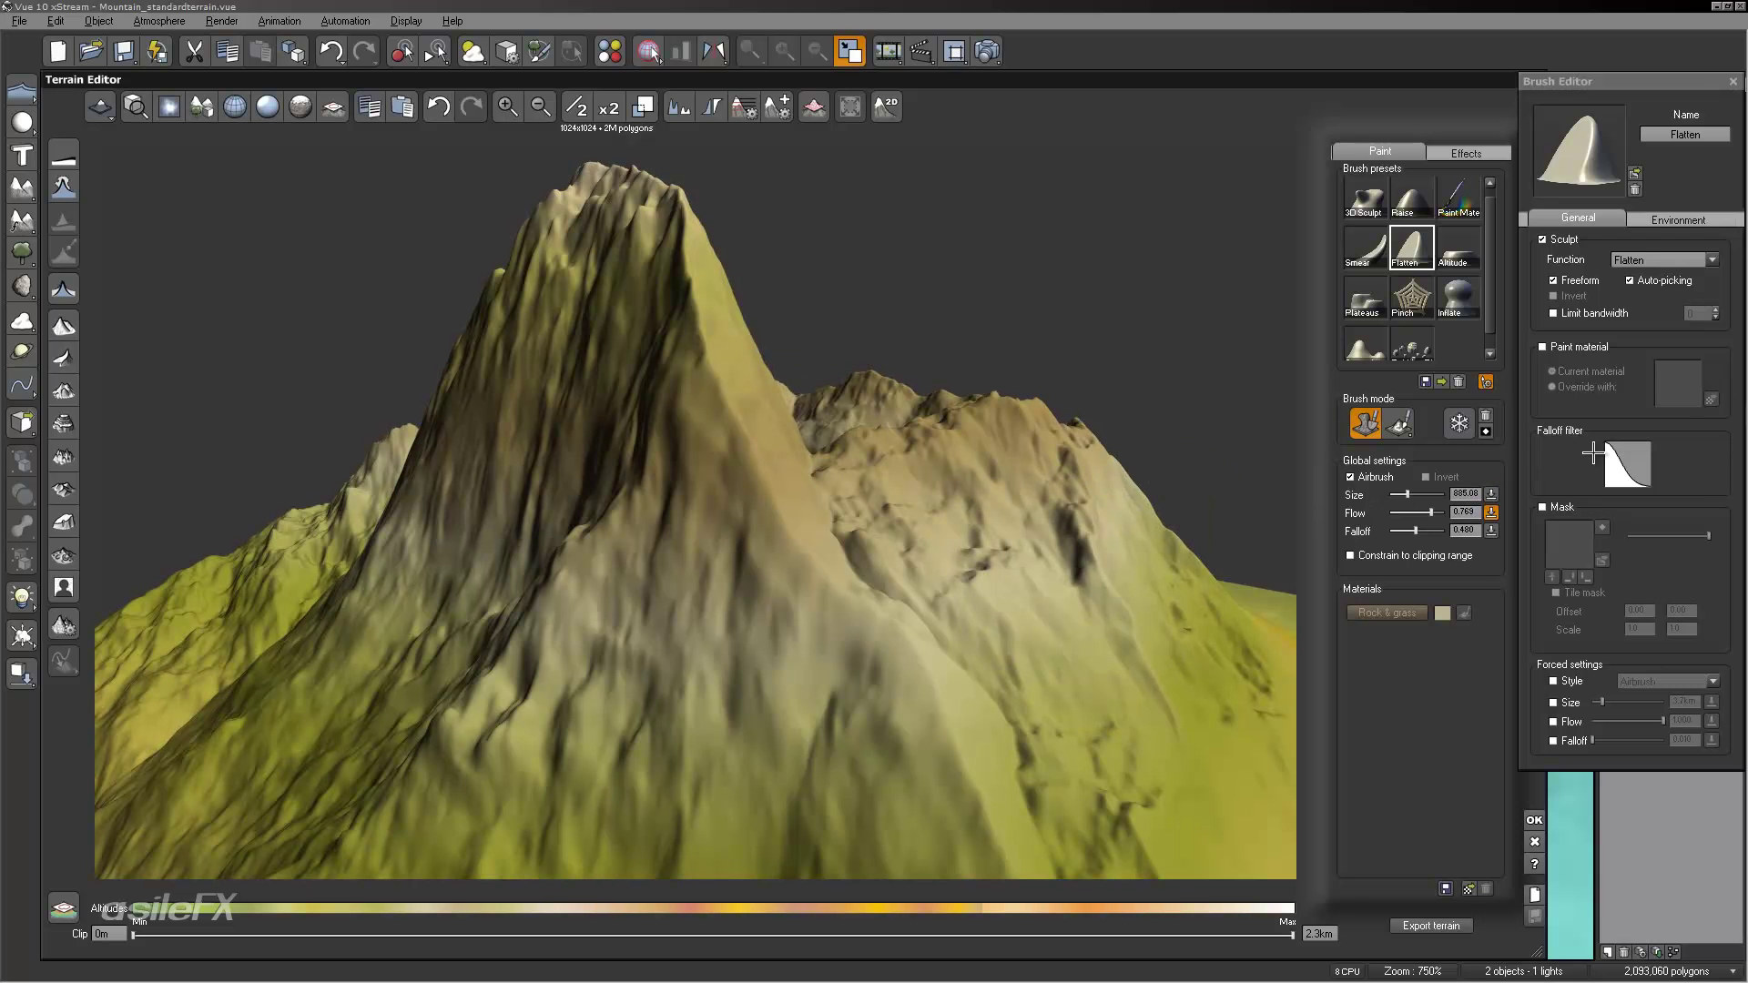
Step: Copy the Altitude brush's falloff filter and paste it into the Flatten brush
left_click(1457, 253)
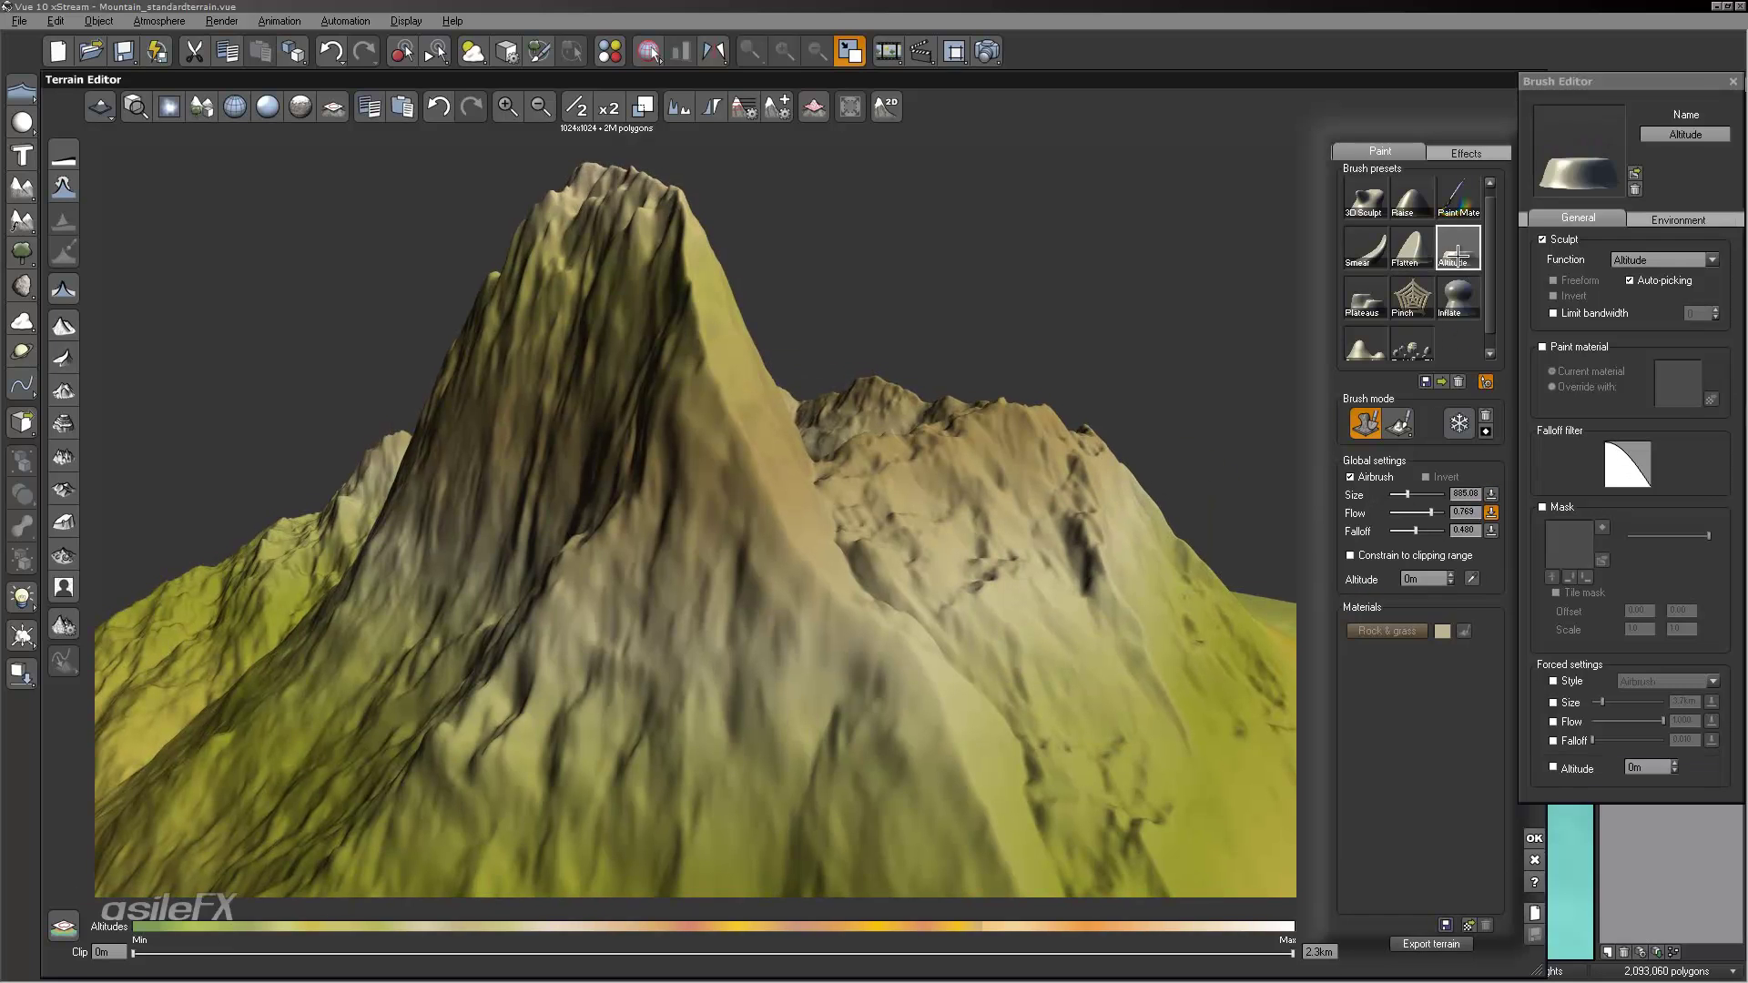
right_click(1627, 456)
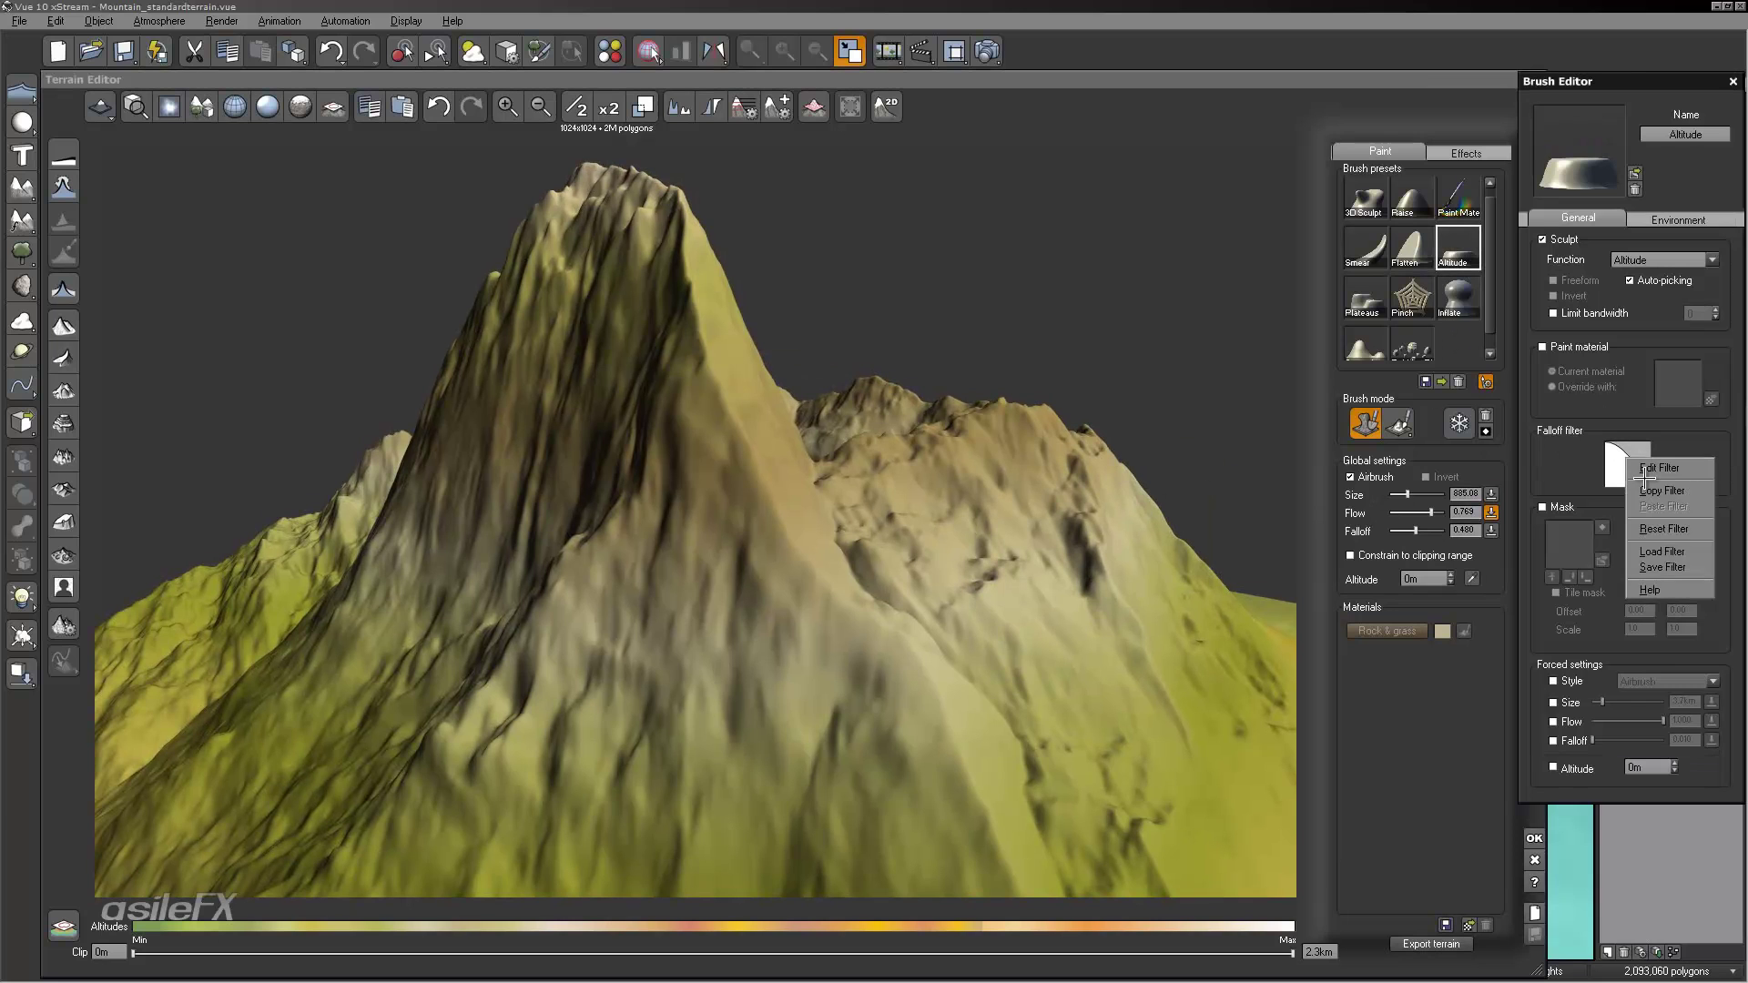
left_click(1649, 490)
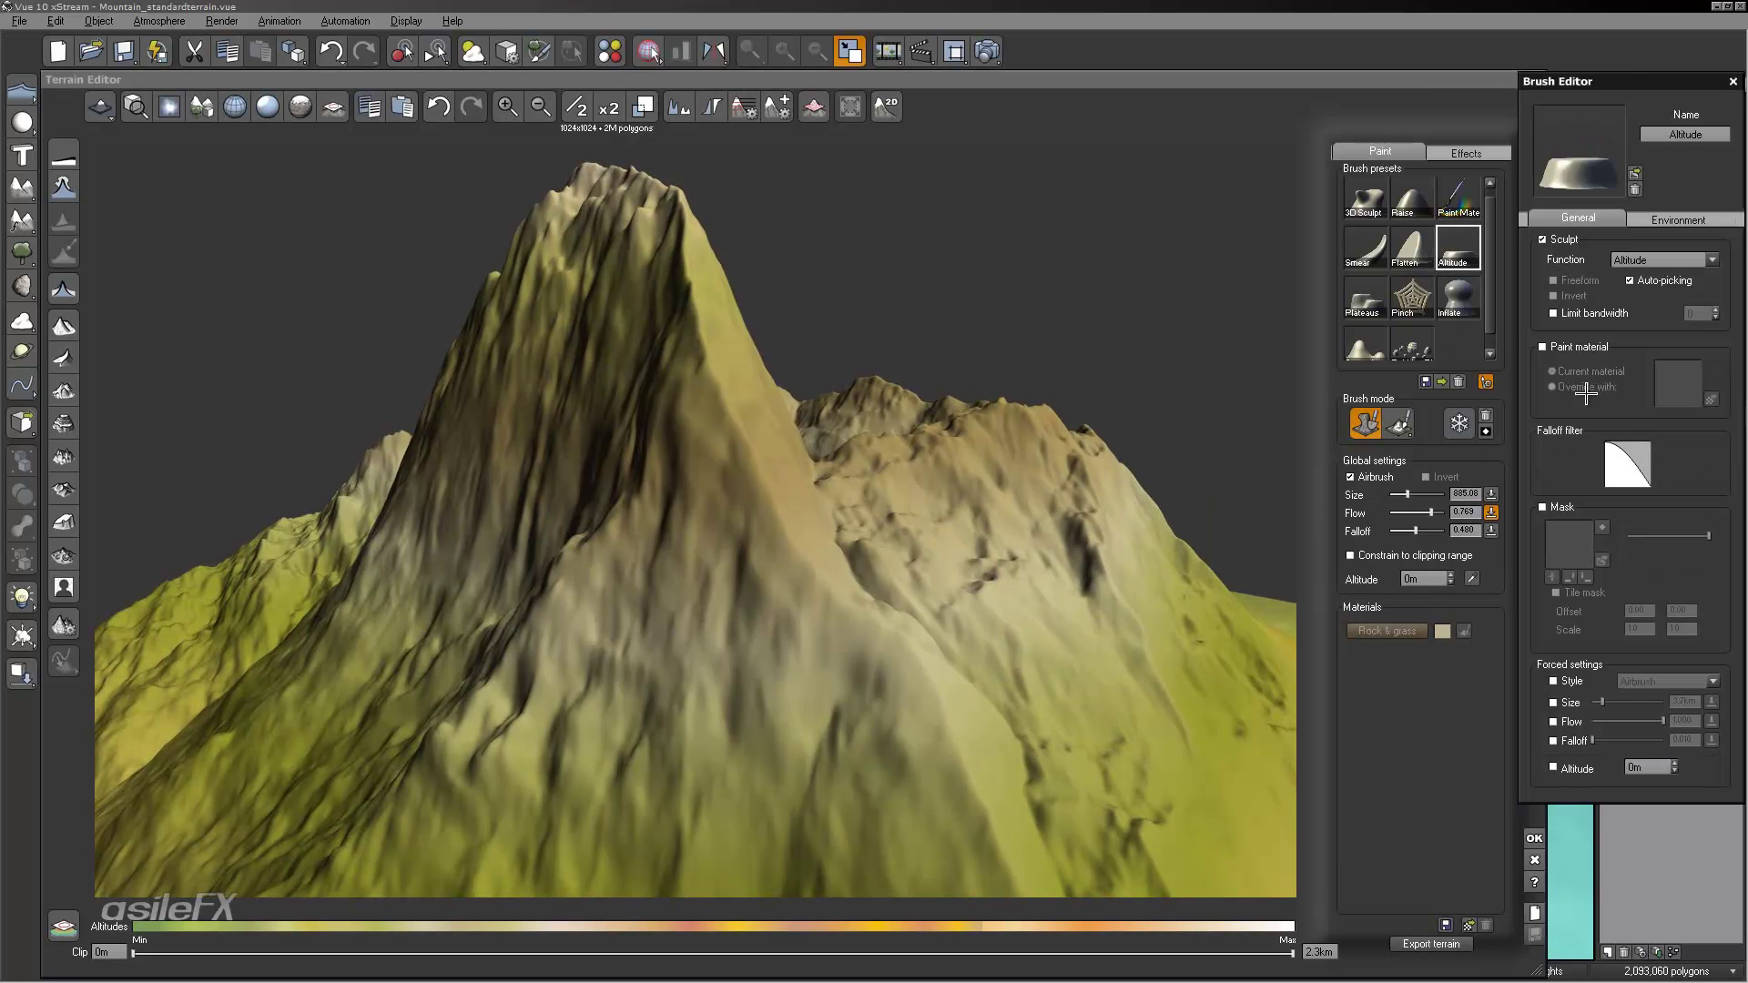
left_click(1489, 381)
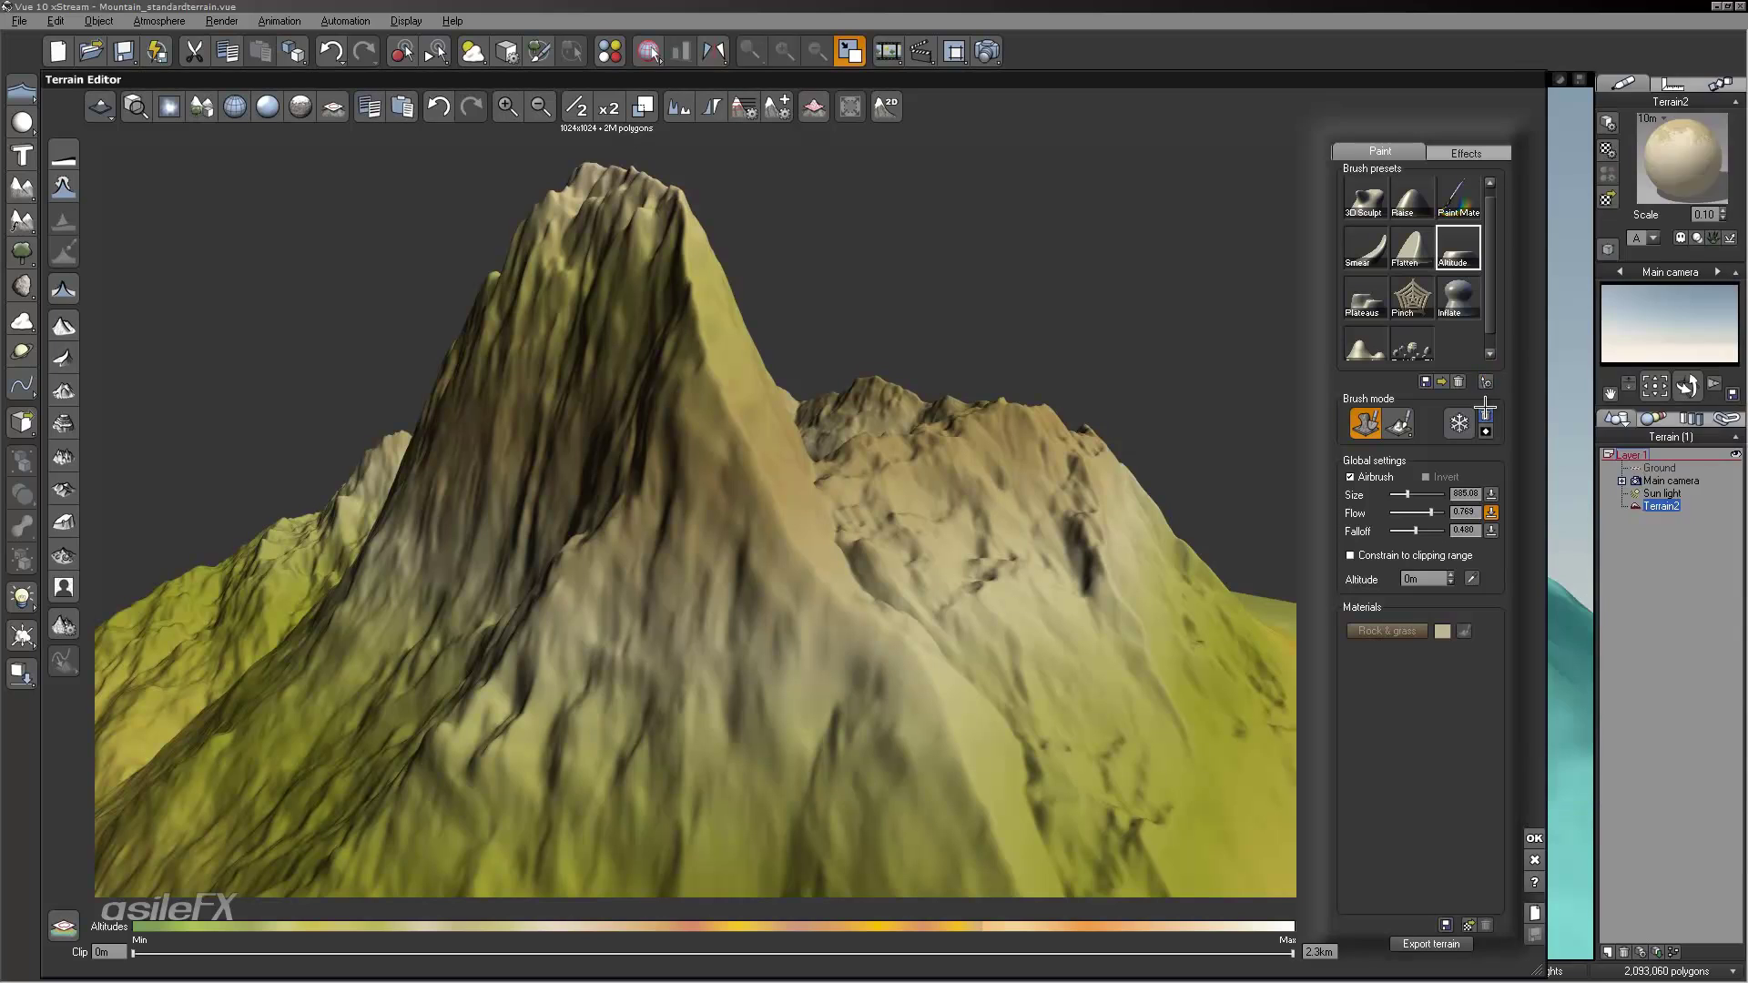
left_click(1487, 382)
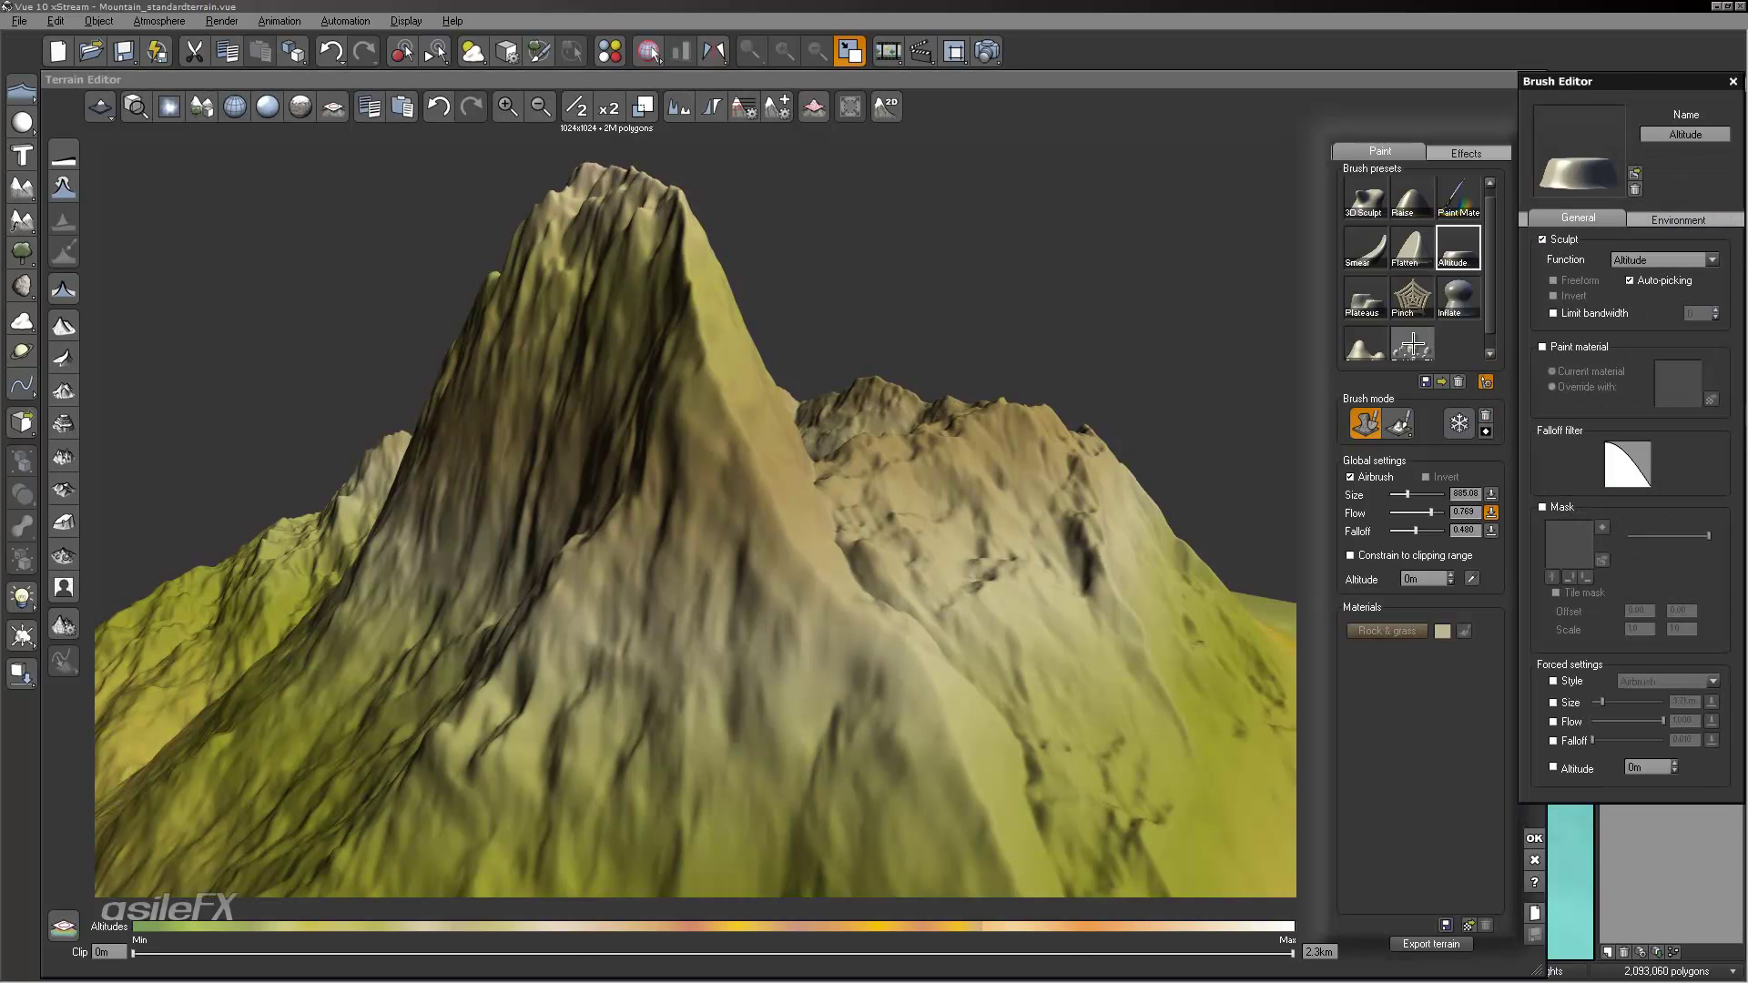
left_click(1411, 246)
right_click(1616, 453)
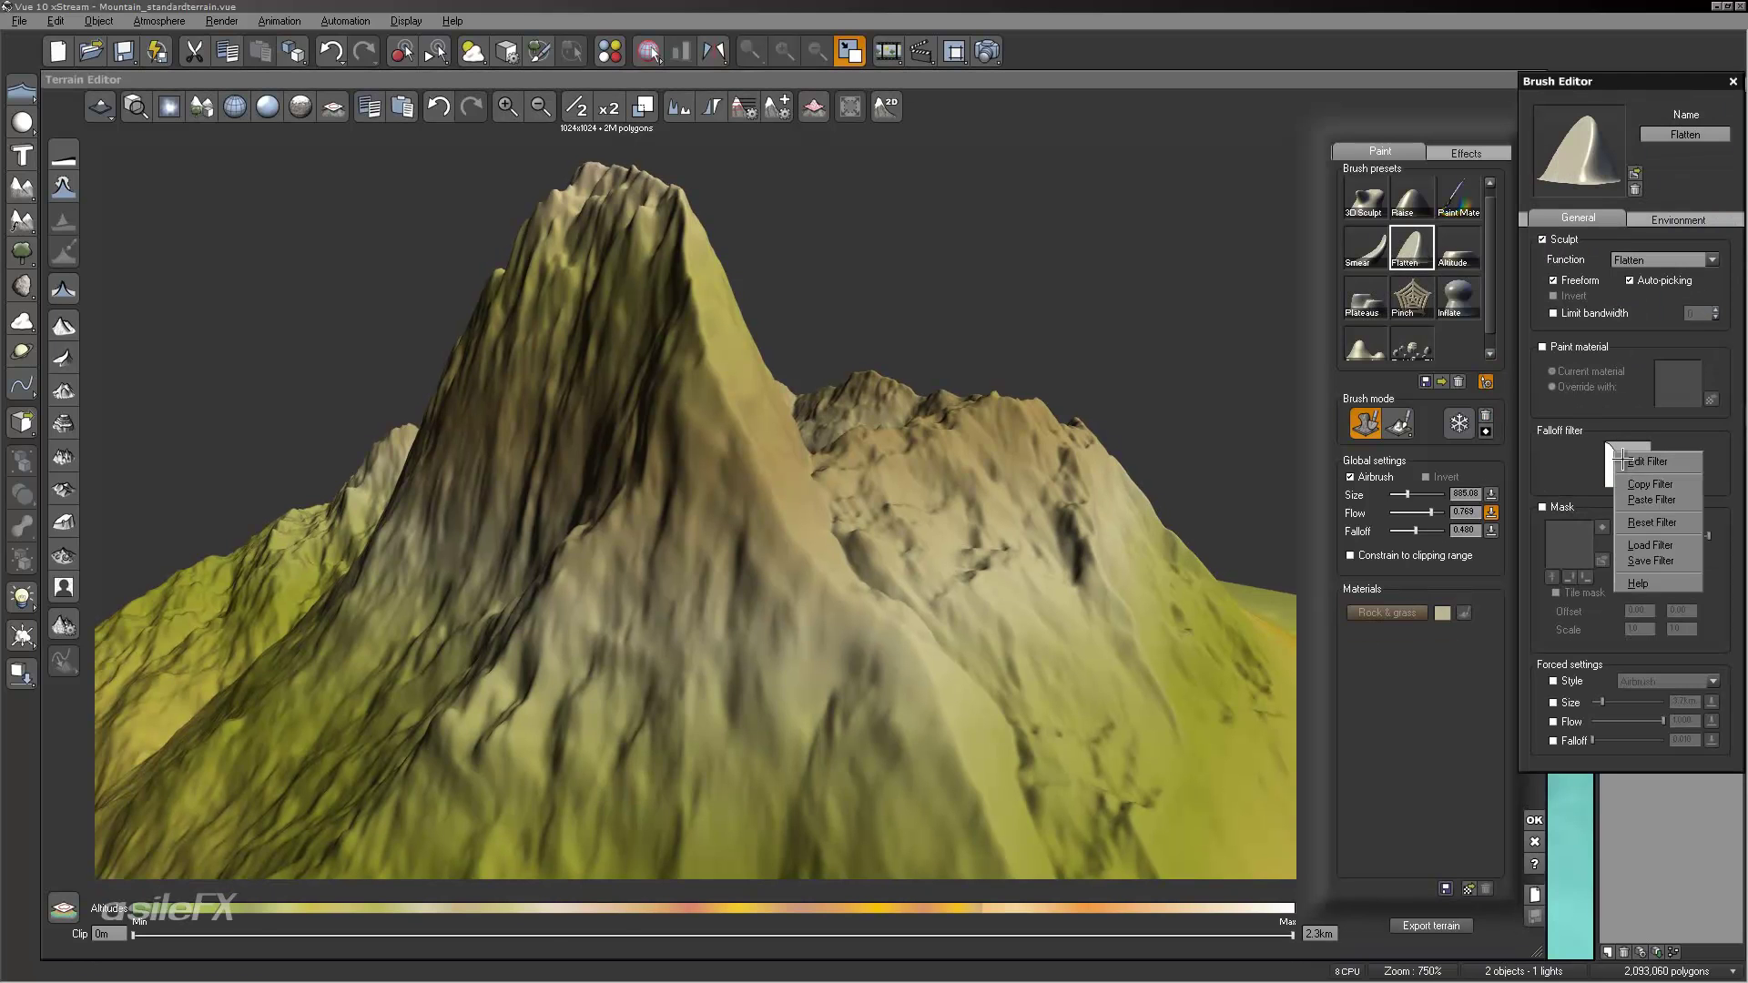
left_click(1650, 499)
Step: Flatten the main peak's ridge and neighbouring slopes using the pasted falloff filter
left_click_drag(756, 423, 921, 706)
mouse_move(1047, 571)
left_mouse_down()
mouse_move(956, 585)
mouse_move(898, 558)
mouse_move(878, 637)
mouse_move(1026, 559)
mouse_move(976, 507)
mouse_move(917, 515)
mouse_move(1062, 655)
mouse_move(1172, 527)
mouse_move(957, 487)
mouse_move(945, 507)
mouse_move(1034, 546)
mouse_move(1051, 546)
mouse_move(783, 446)
mouse_move(493, 623)
mouse_move(585, 461)
mouse_move(694, 382)
mouse_move(732, 517)
left_mouse_up()
scroll(732, 518, "down", 3)
right_click_drag(510, 506, 1028, 518)
Step: Enlarge the Flatten brush, set its falloff to 0.785 and flatten broad areas of the mountainside
left_click_drag(1409, 495, 1432, 531)
left_click_drag(1123, 499, 1050, 622)
right_click_drag(981, 604, 510, 624)
left_click_drag(863, 613, 1015, 453)
Step: Reduce the Flatten brush size to about 846 and flatten the mountain's secondary ridges
left_click_drag(1371, 487, 1357, 488)
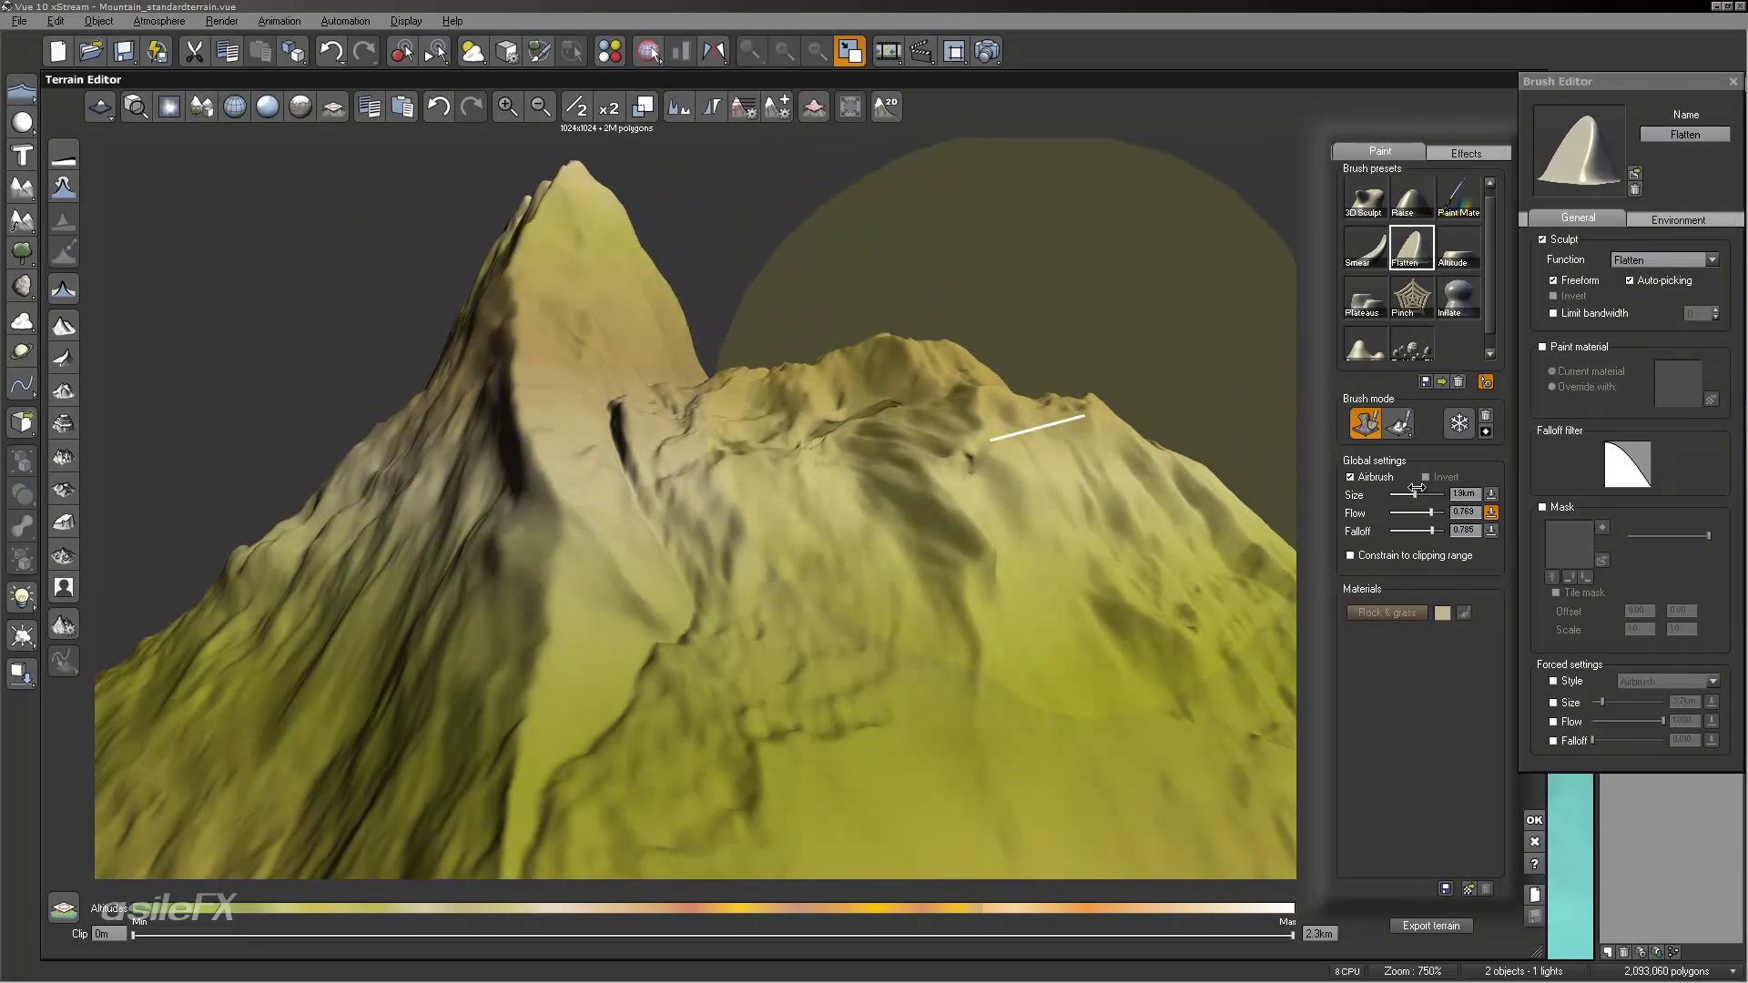
right_click_drag(1134, 526, 992, 528)
mouse_move(993, 483)
left_mouse_down()
mouse_move(1167, 710)
mouse_move(1170, 764)
left_mouse_up()
mouse_move(1044, 634)
left_mouse_down()
mouse_move(468, 605)
mouse_move(808, 507)
mouse_move(1035, 702)
mouse_move(1043, 592)
left_mouse_up()
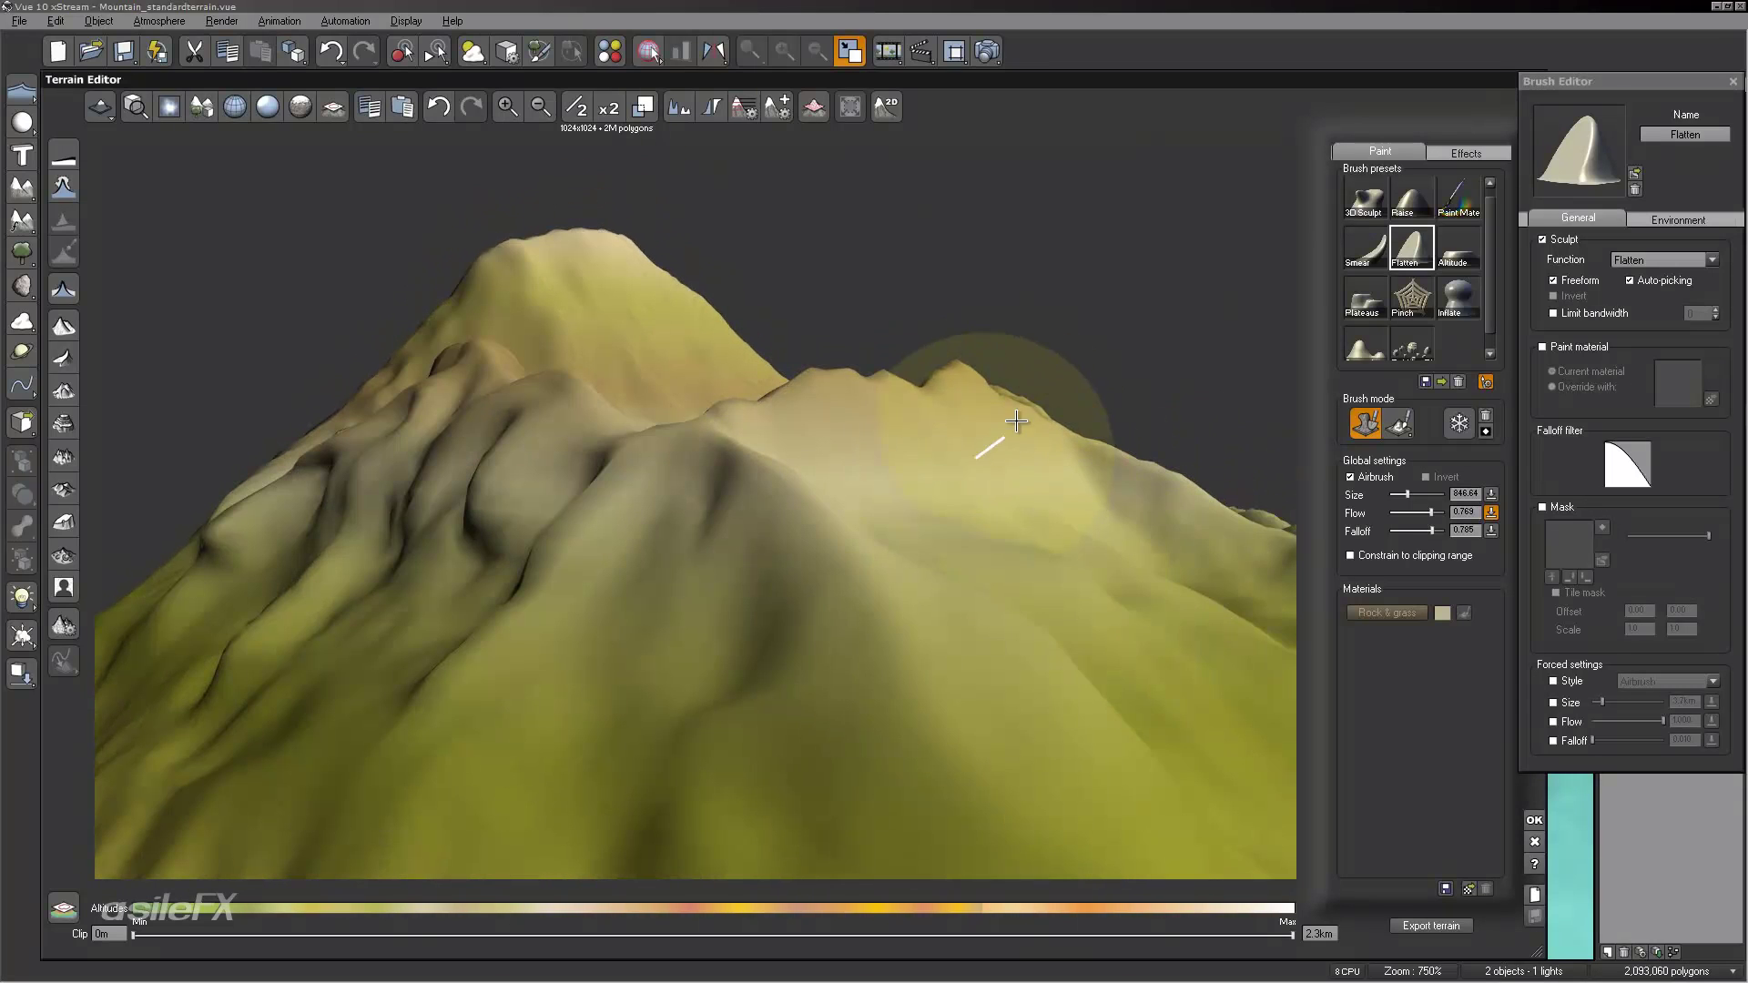
right_click_drag(1178, 559, 1190, 490)
middle_click_drag(1191, 489, 1410, 503)
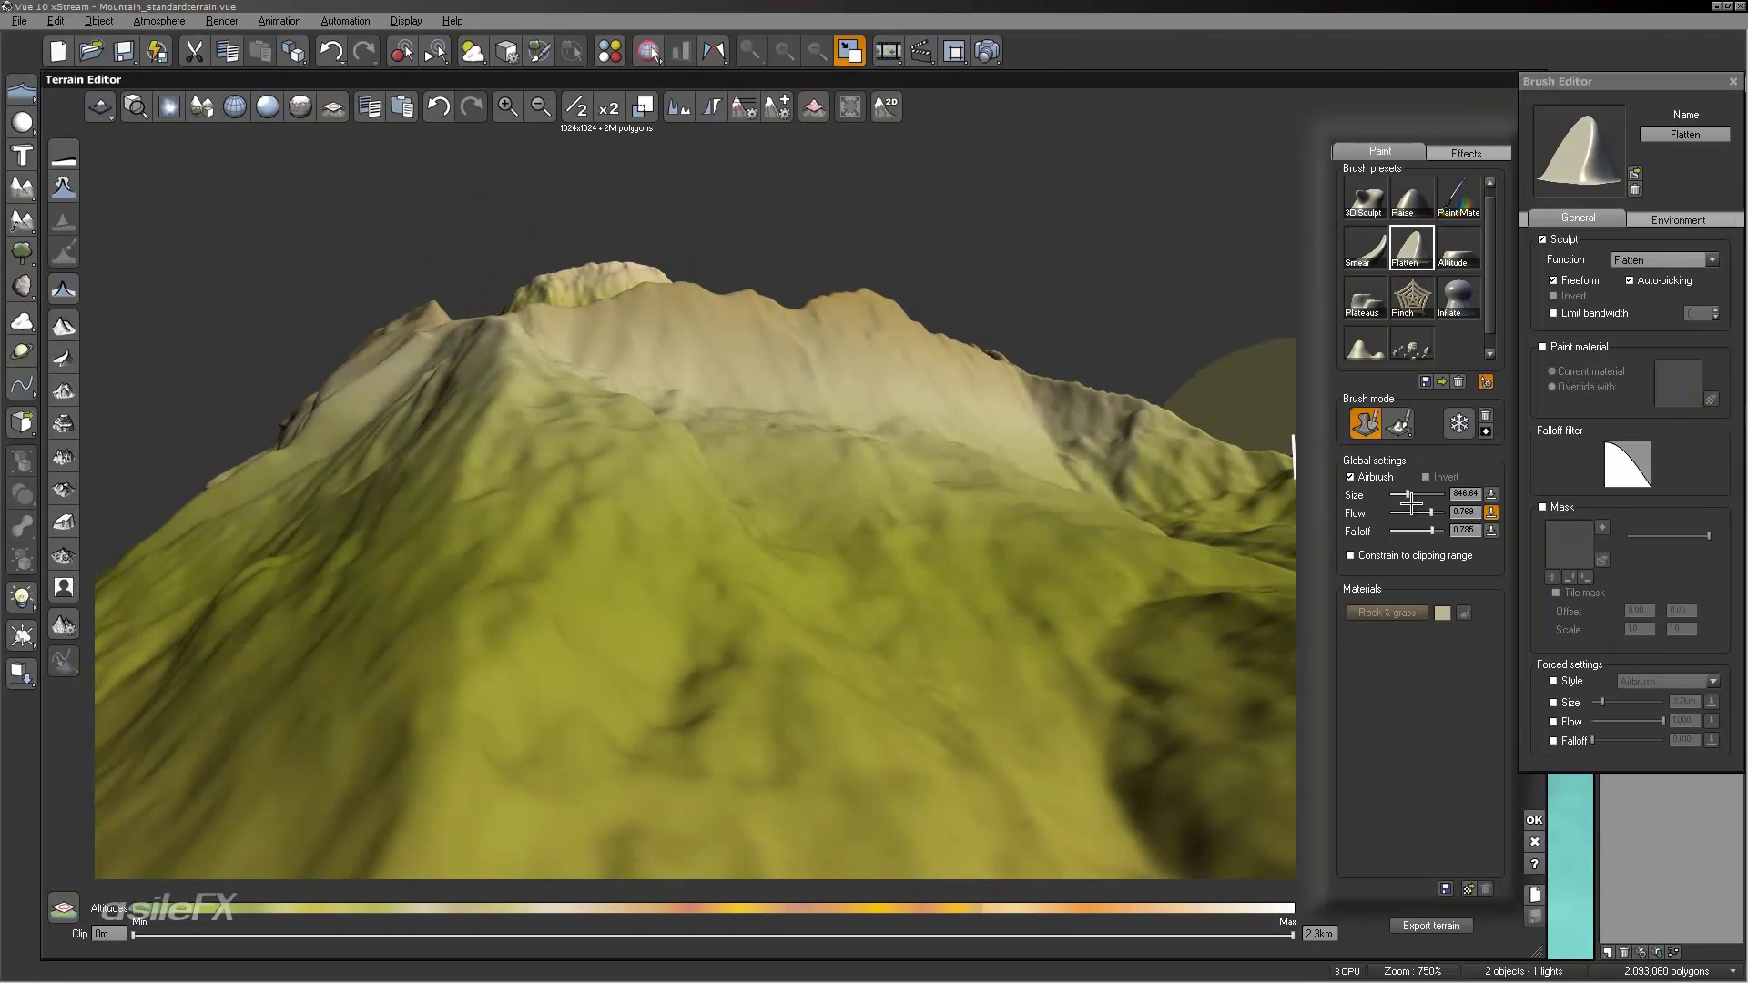
Step: Limit the Flatten brush's bandwidth to 2 and flatten the mountain's front slope
left_click(1585, 312)
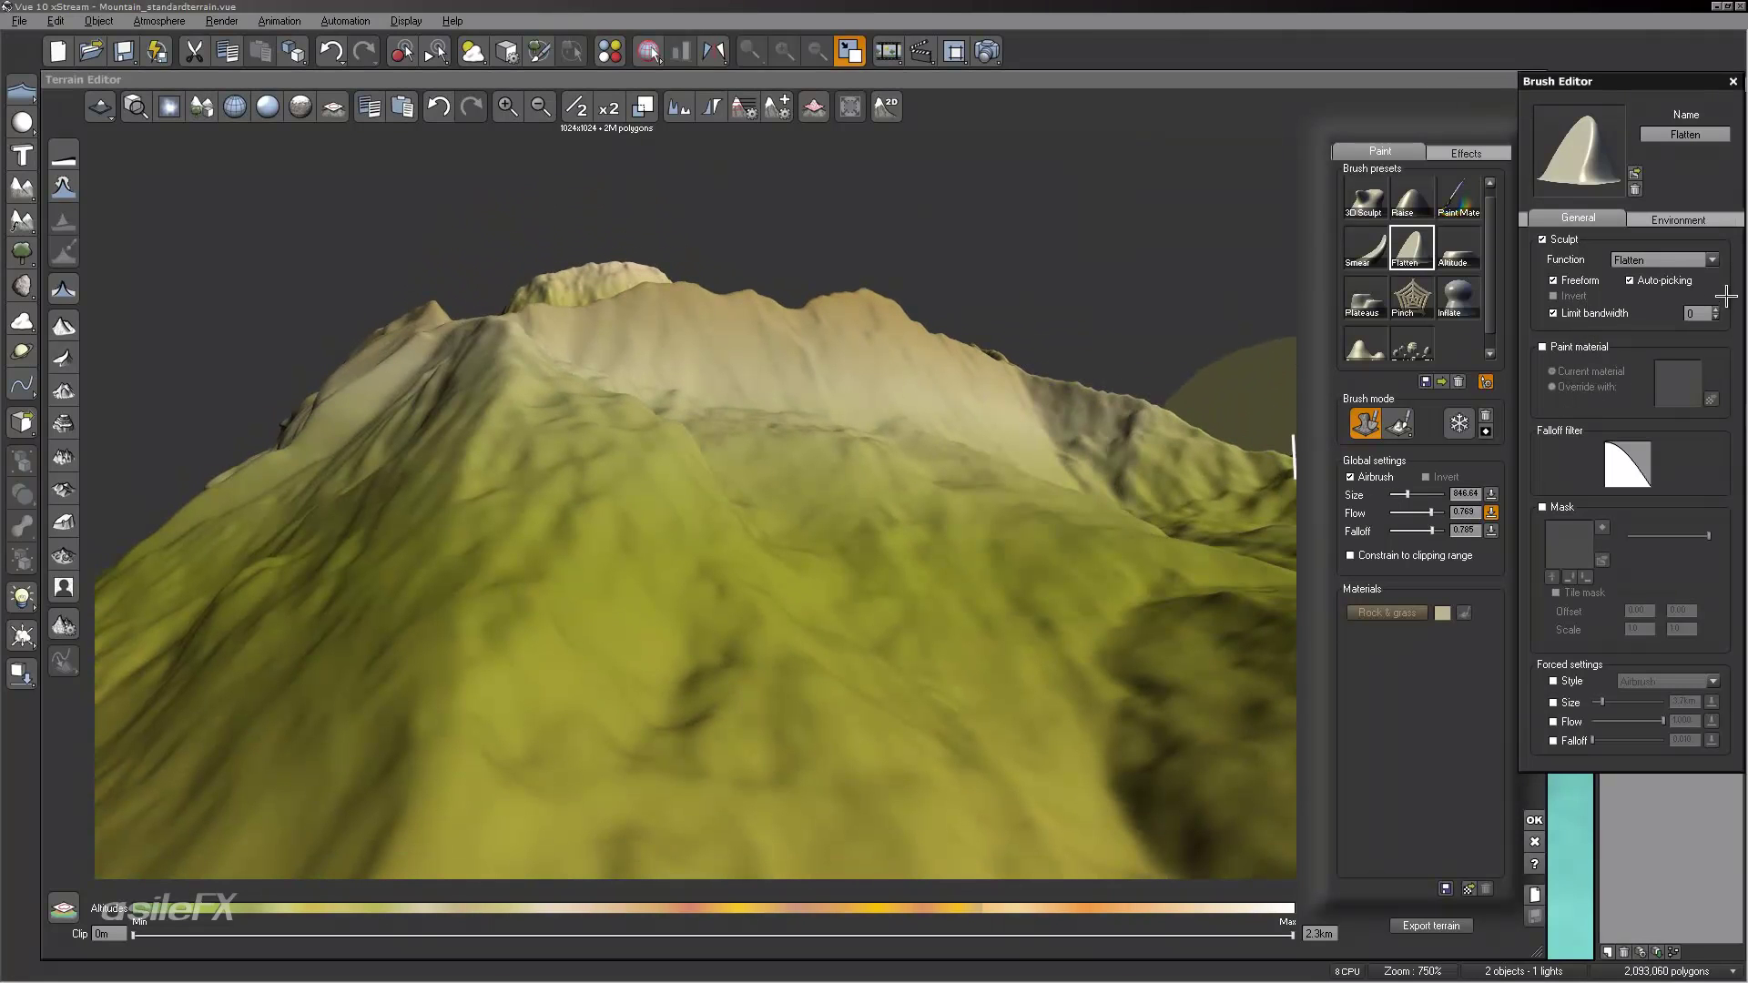
left_click(1695, 312)
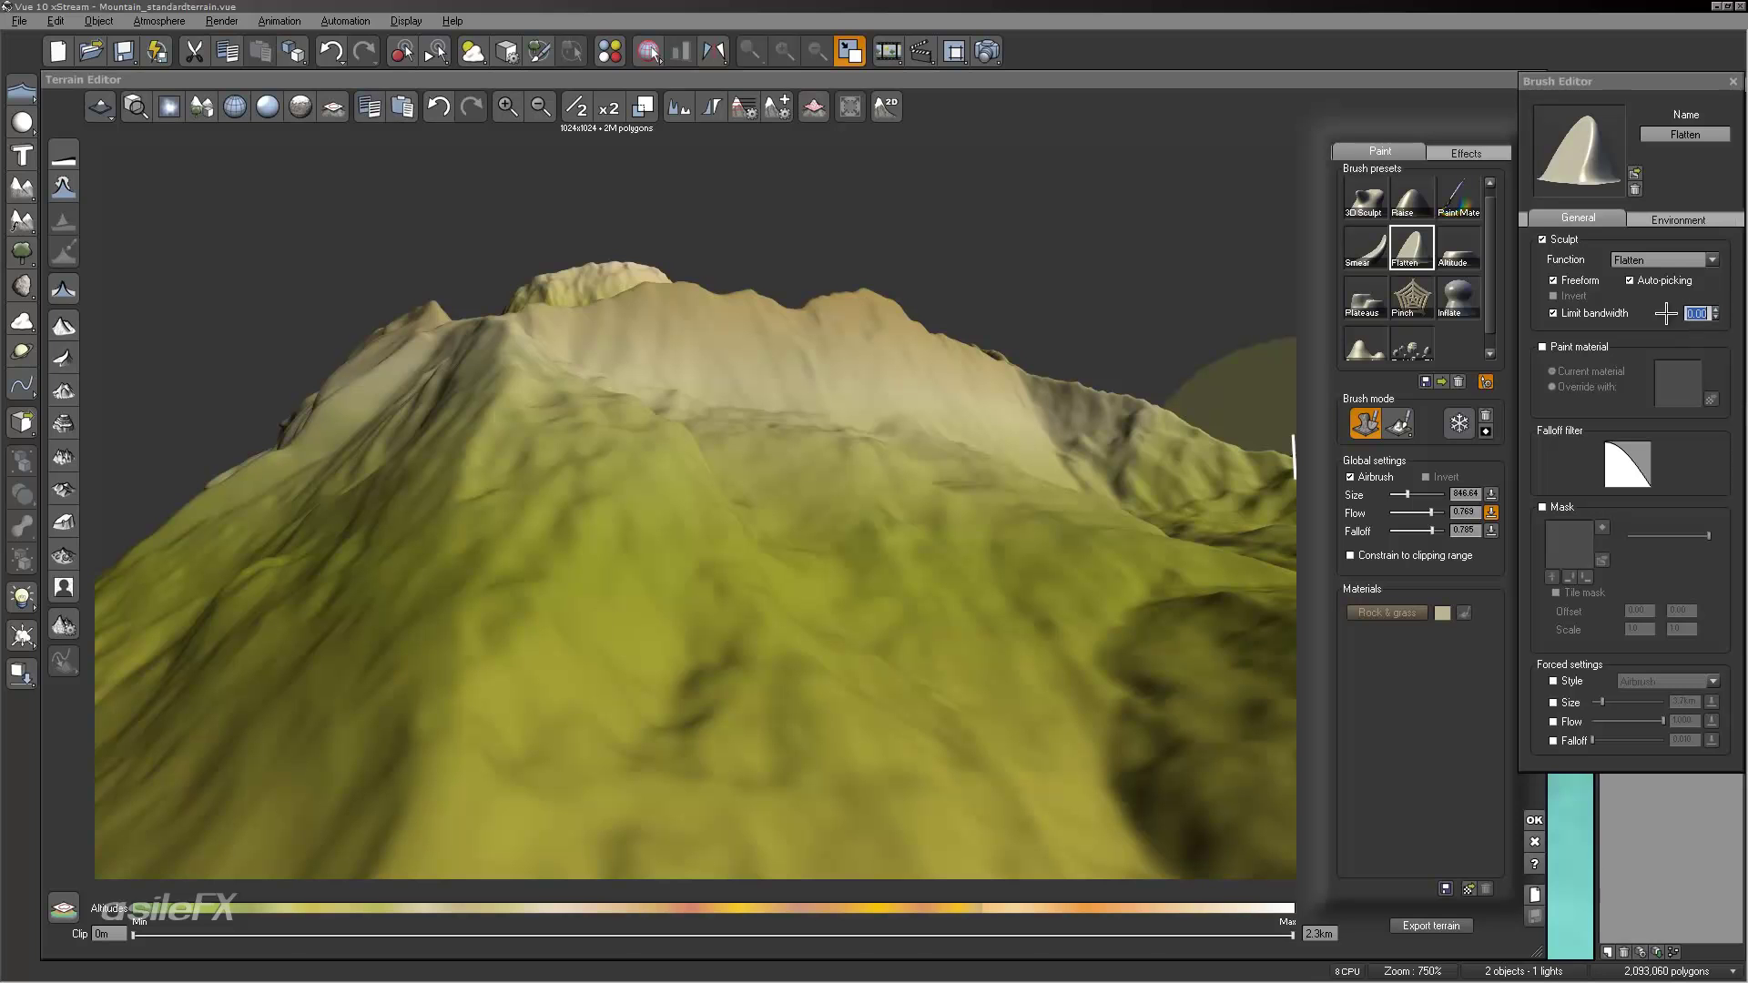
type("2")
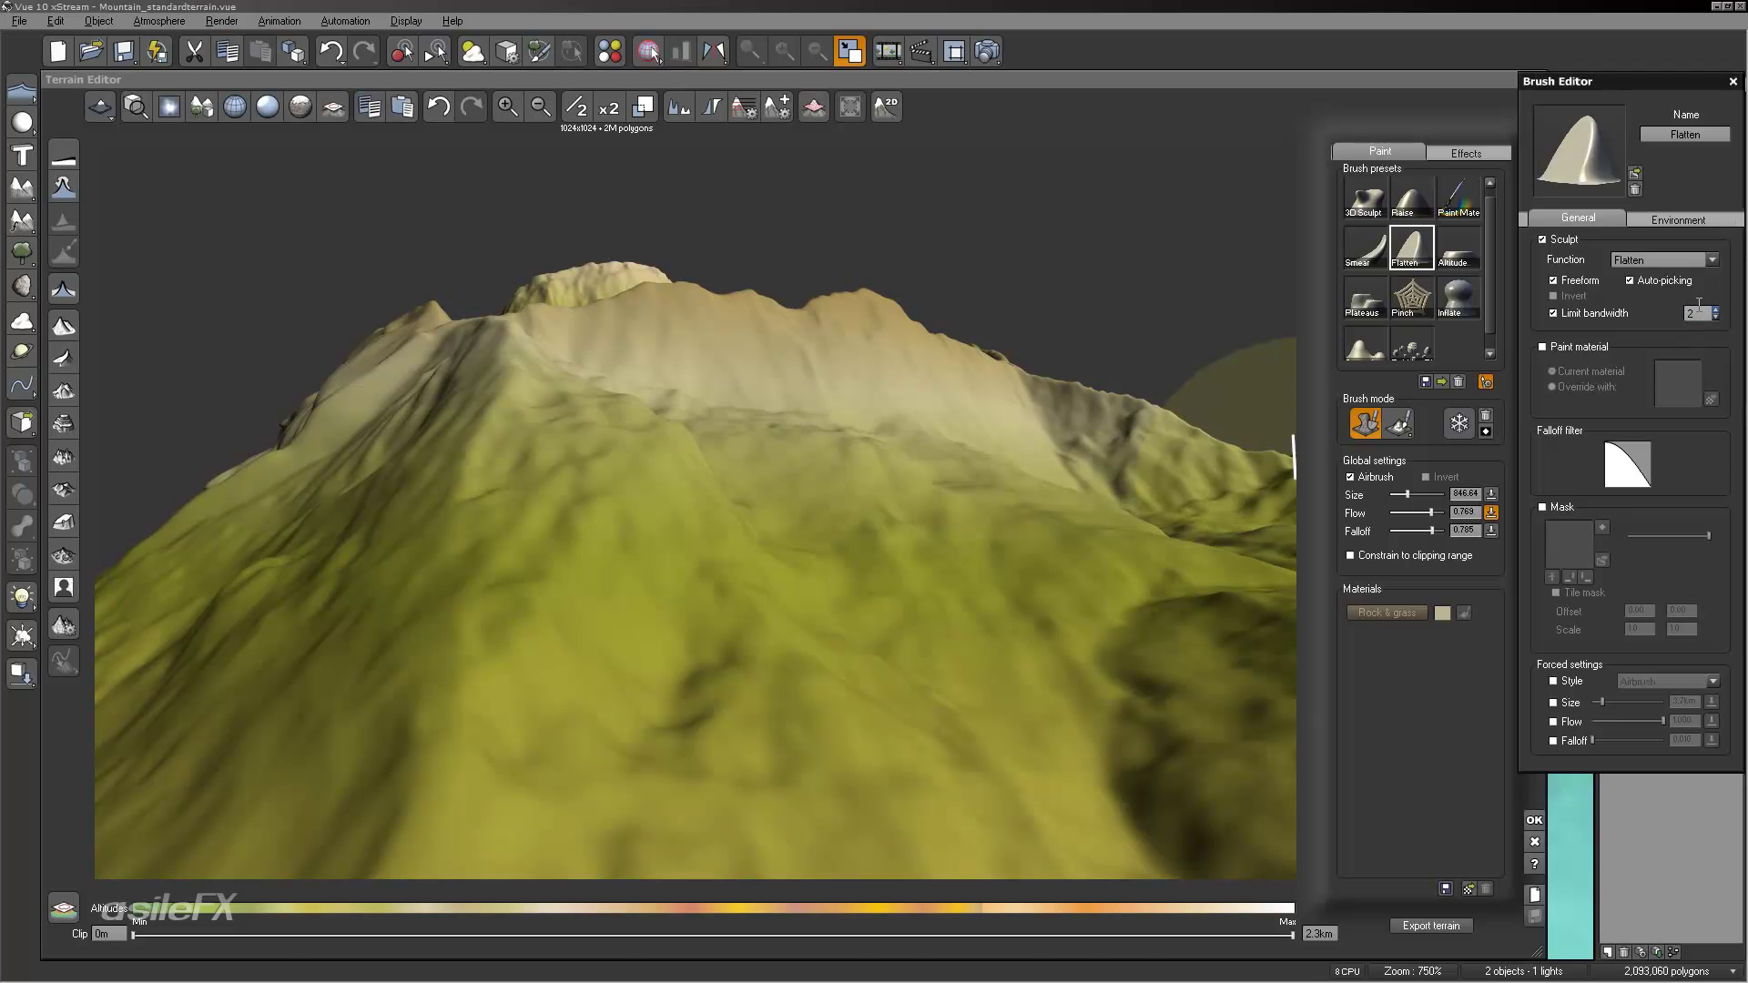
mouse_move(831, 500)
left_mouse_down()
mouse_move(893, 540)
mouse_move(847, 627)
mouse_move(690, 484)
mouse_move(580, 597)
left_mouse_up()
right_click_drag(737, 519, 849, 487)
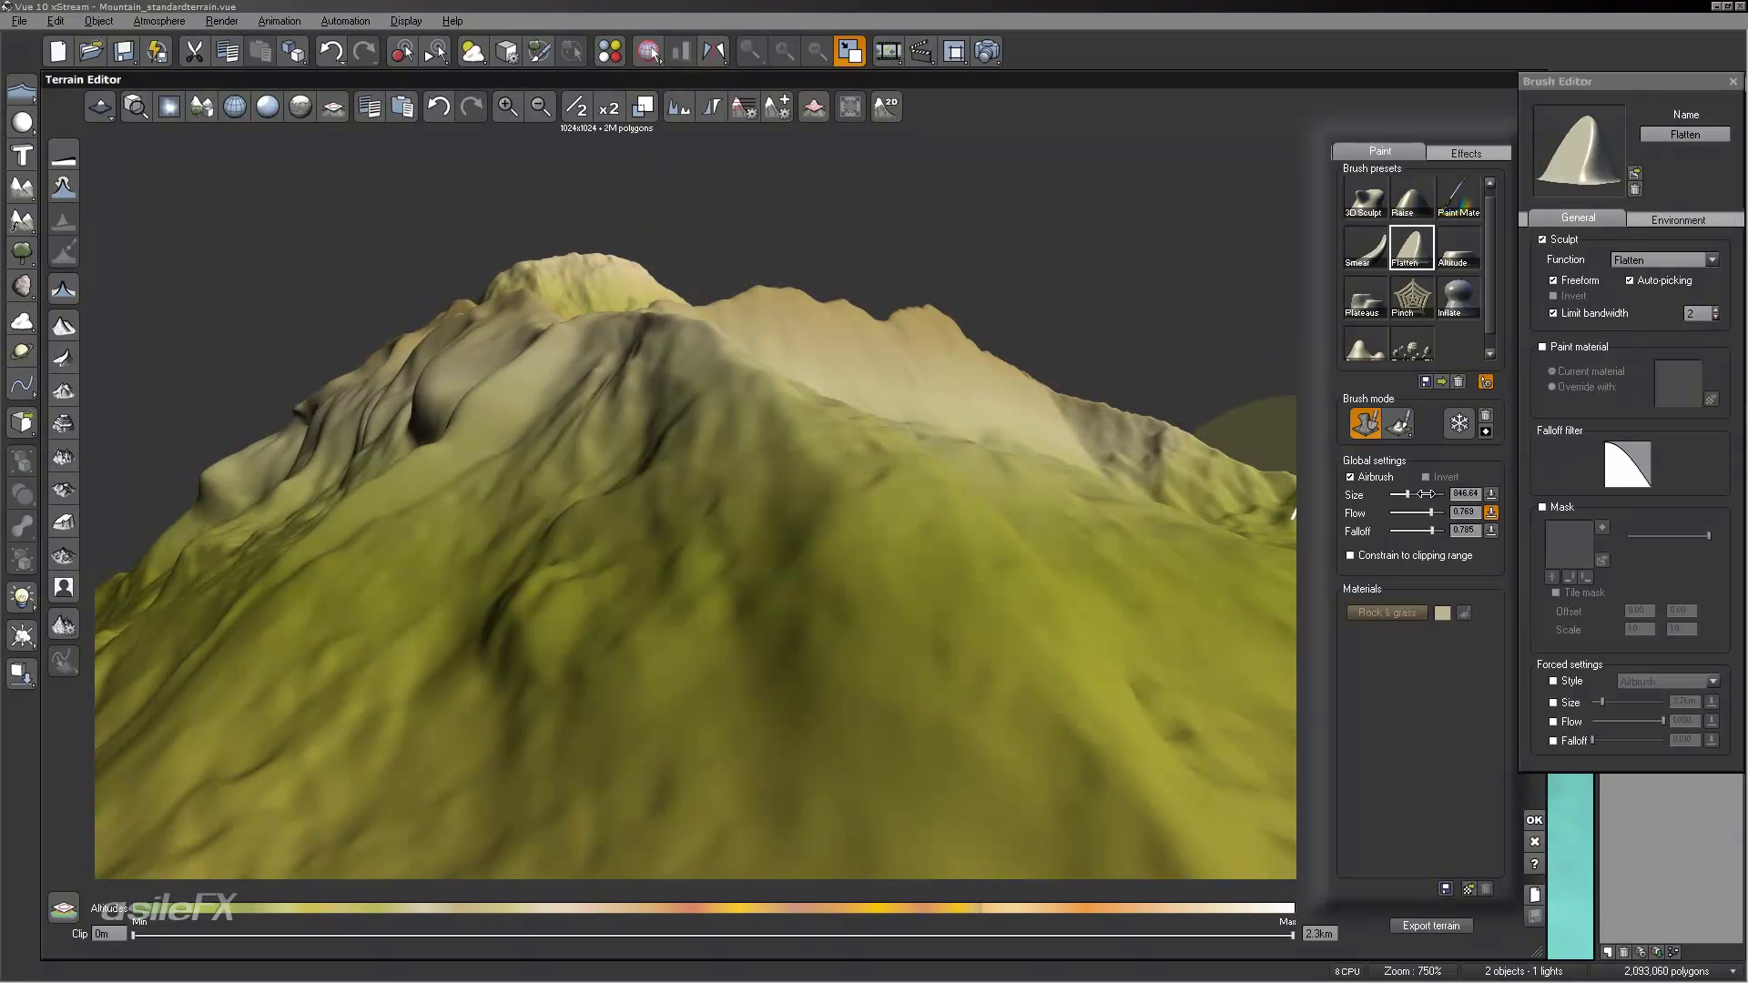
Step: Reduce the Flatten brush size to about 553, flatten the foreground ridges and undo the last stroke
mouse_move(1177, 526)
left_mouse_down()
mouse_move(656, 519)
mouse_move(488, 422)
mouse_move(460, 536)
left_mouse_up()
right_click_drag(460, 535, 683, 460)
left_click_drag(695, 459, 923, 554)
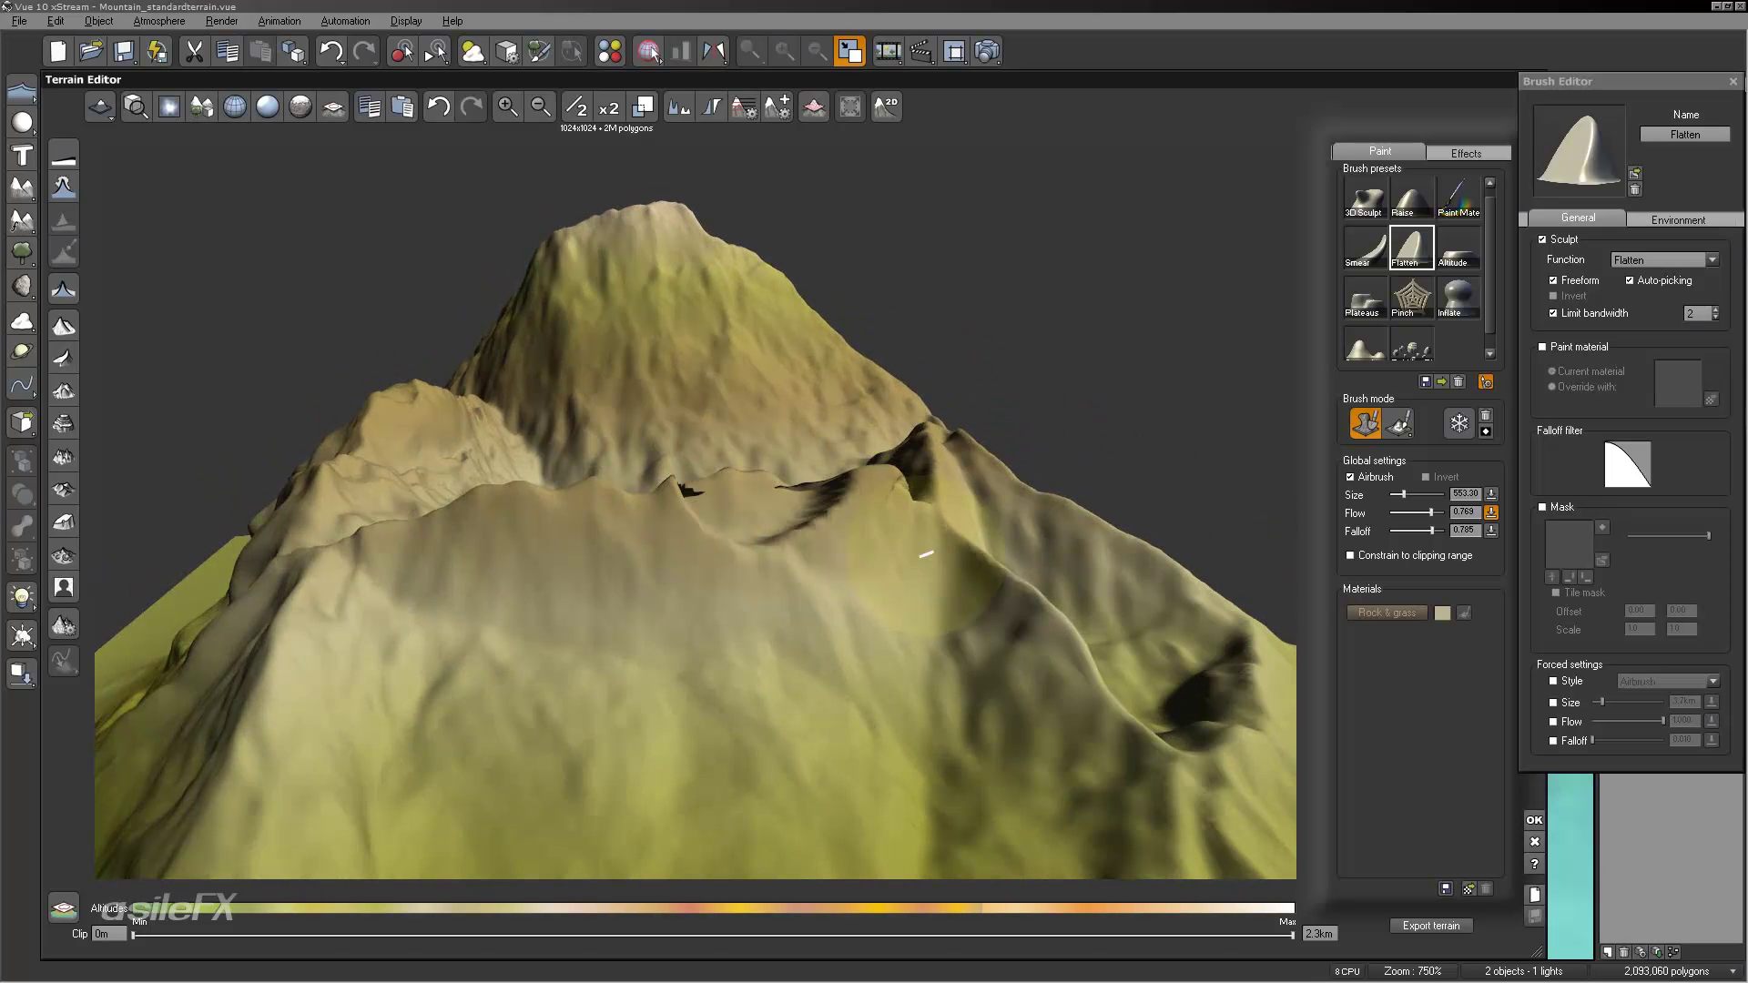
left_click(449, 114)
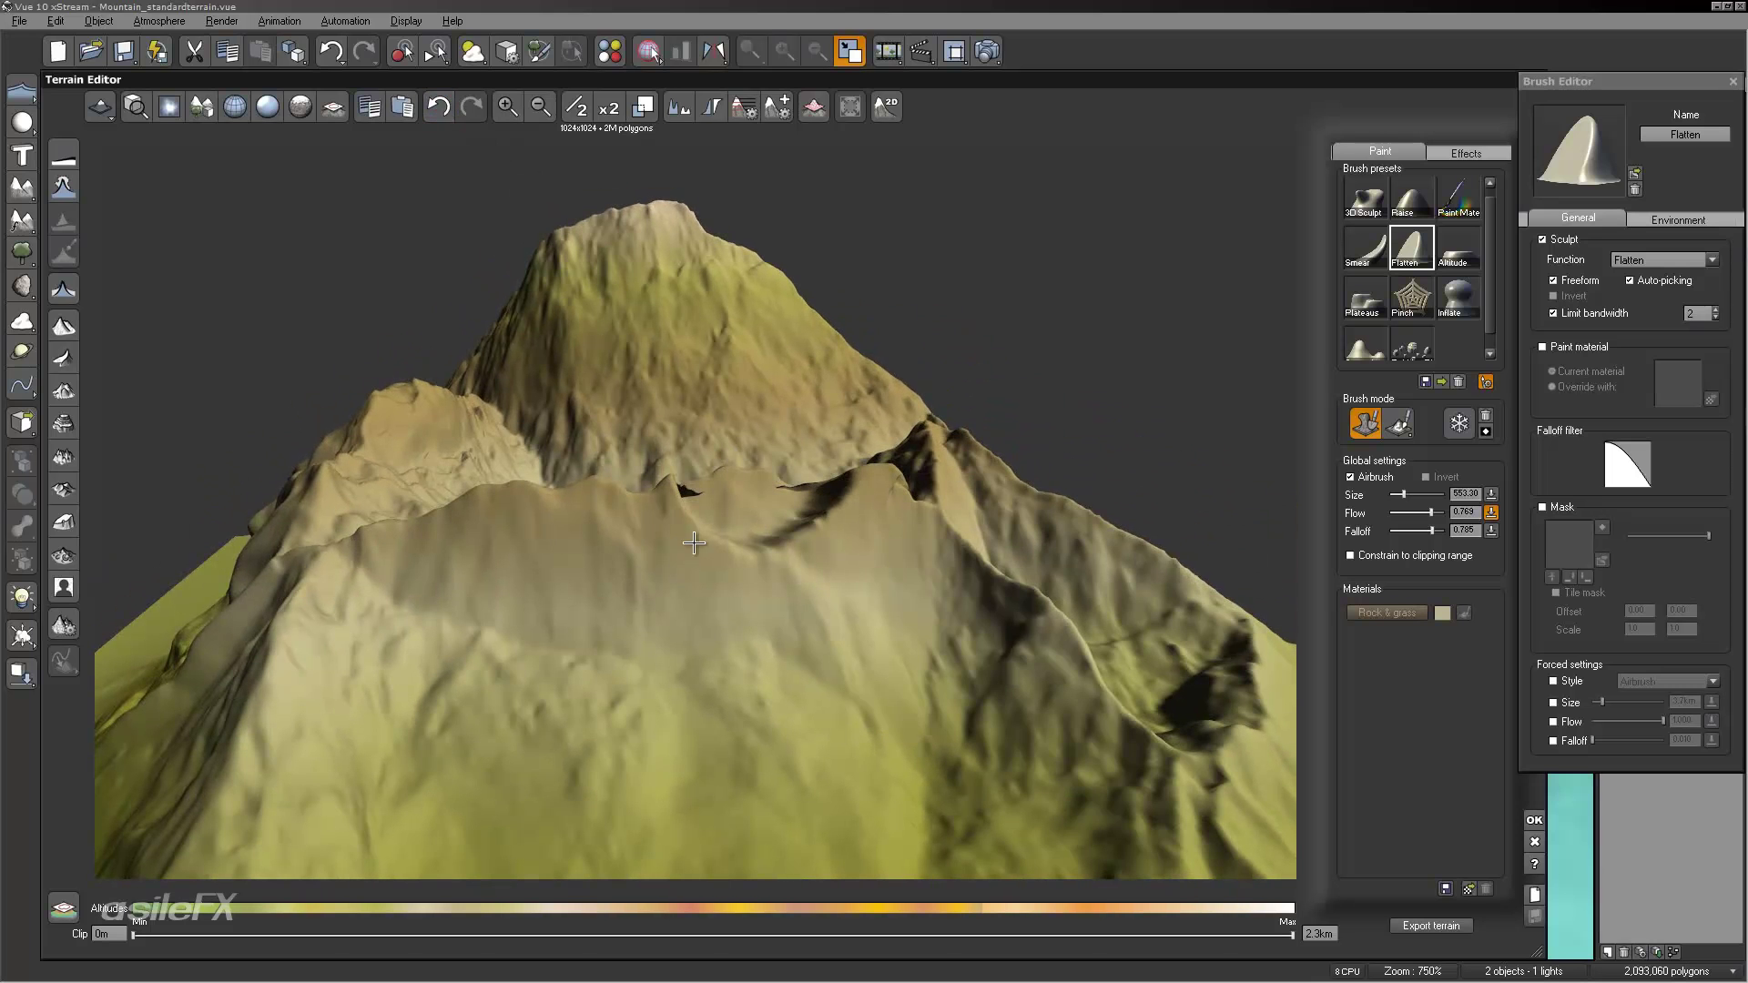
right_click_drag(694, 543, 1004, 544)
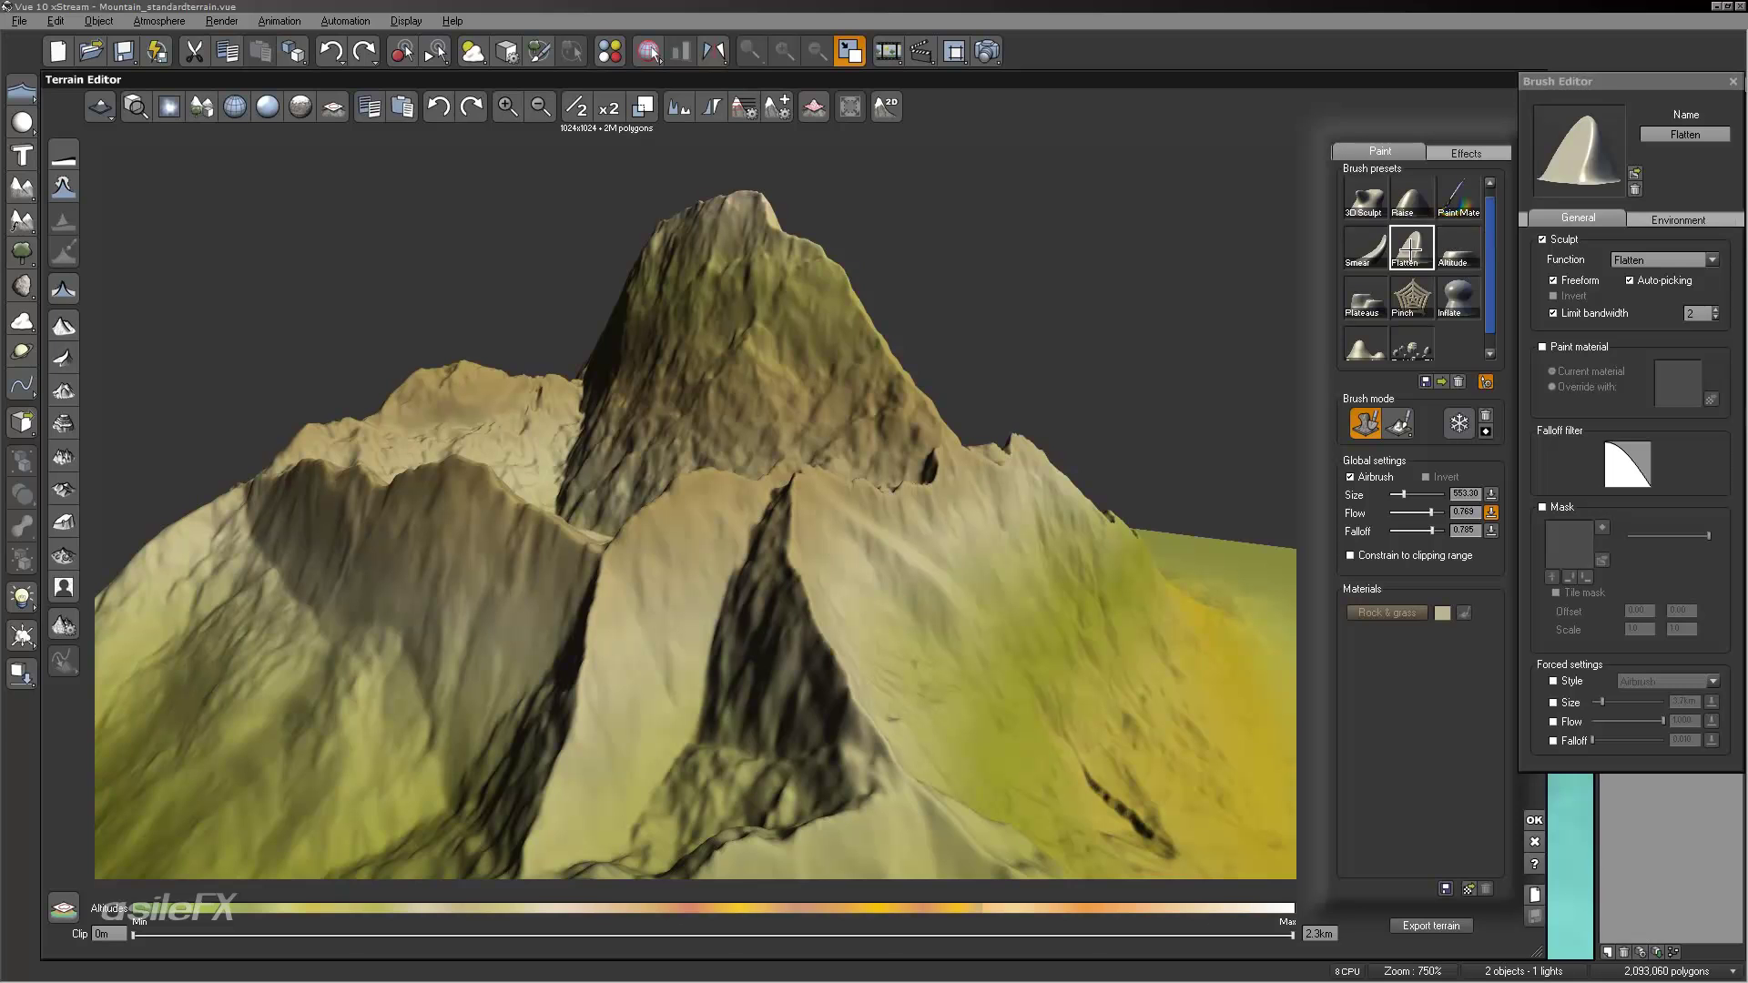
Step: Switch to the 3D Sculpt brush without saving the Flatten brush changes, and bring a smooth slope into view
left_click_drag(1490, 231, 1491, 249)
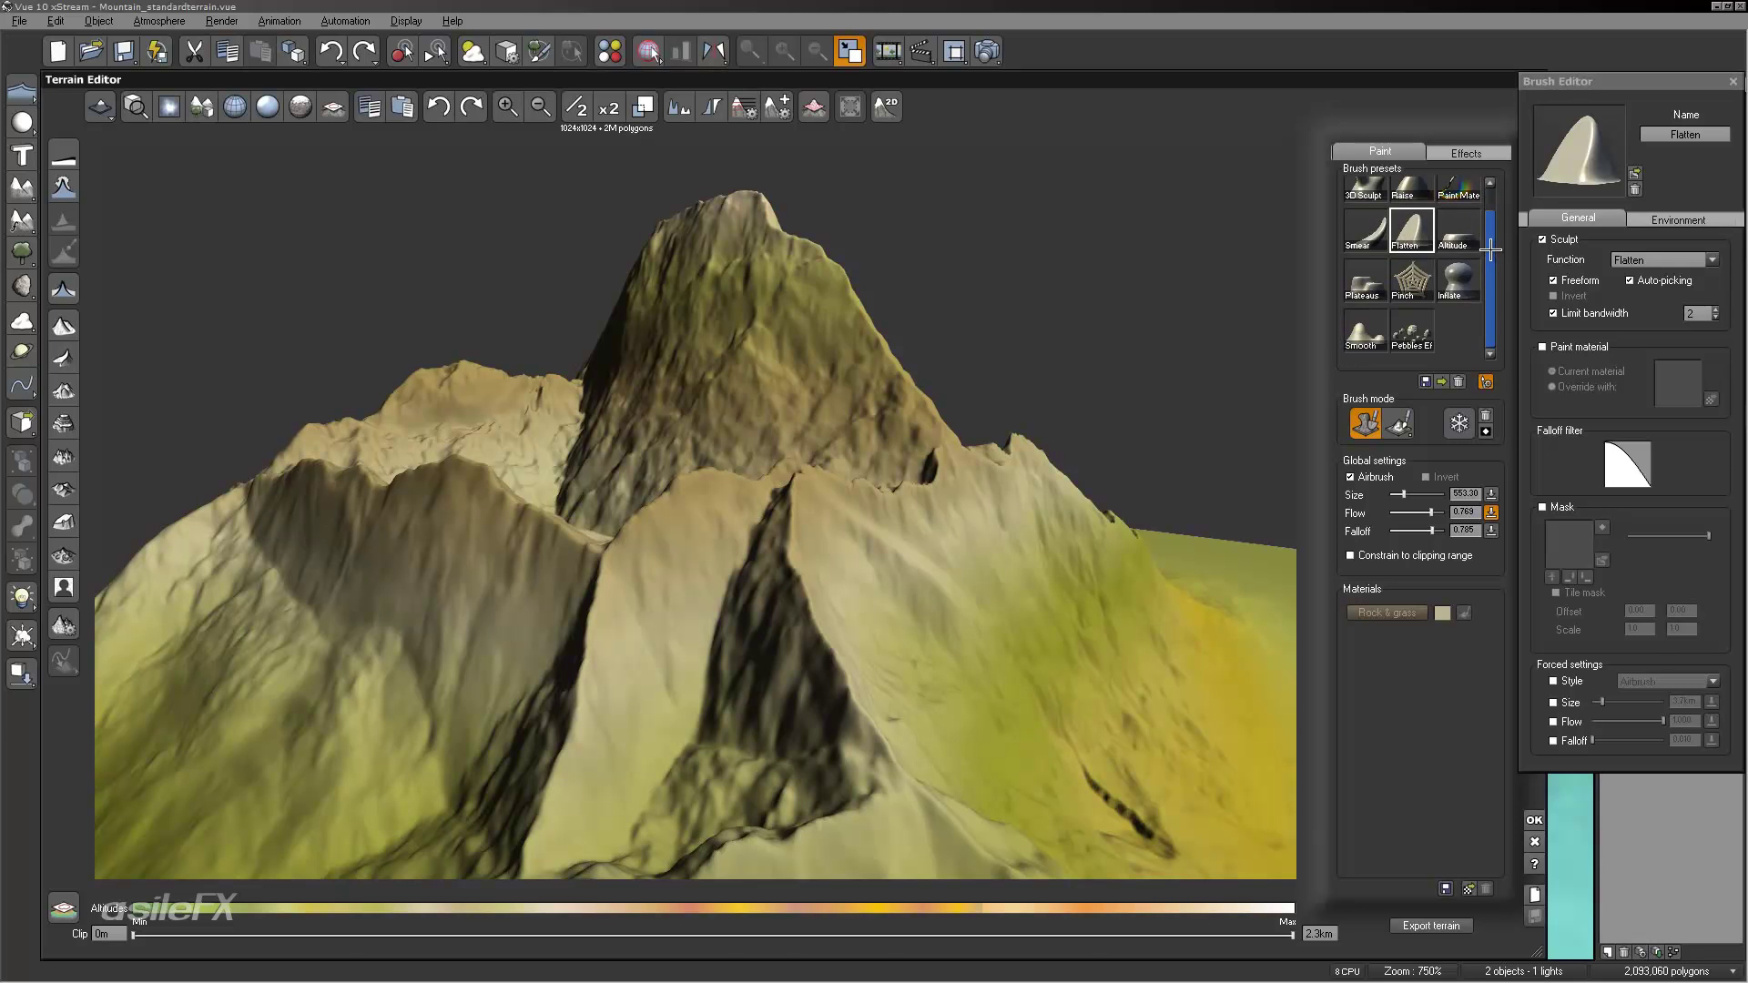
left_click(1362, 187)
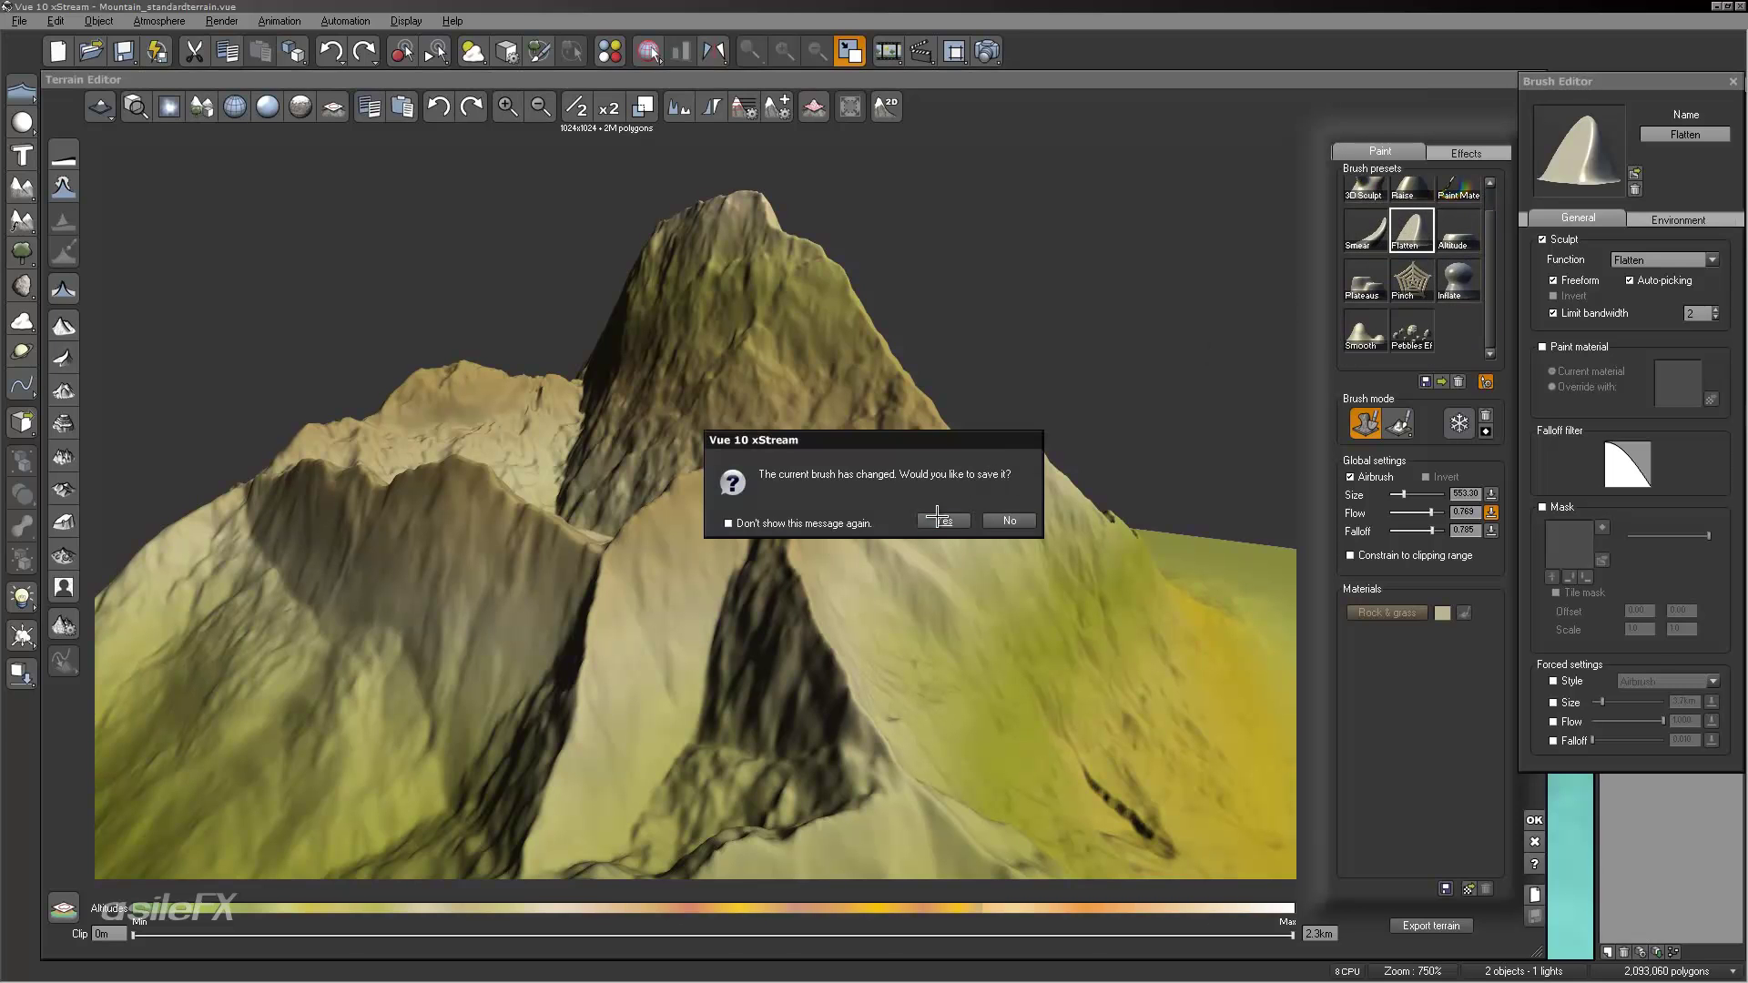
left_click(1001, 519)
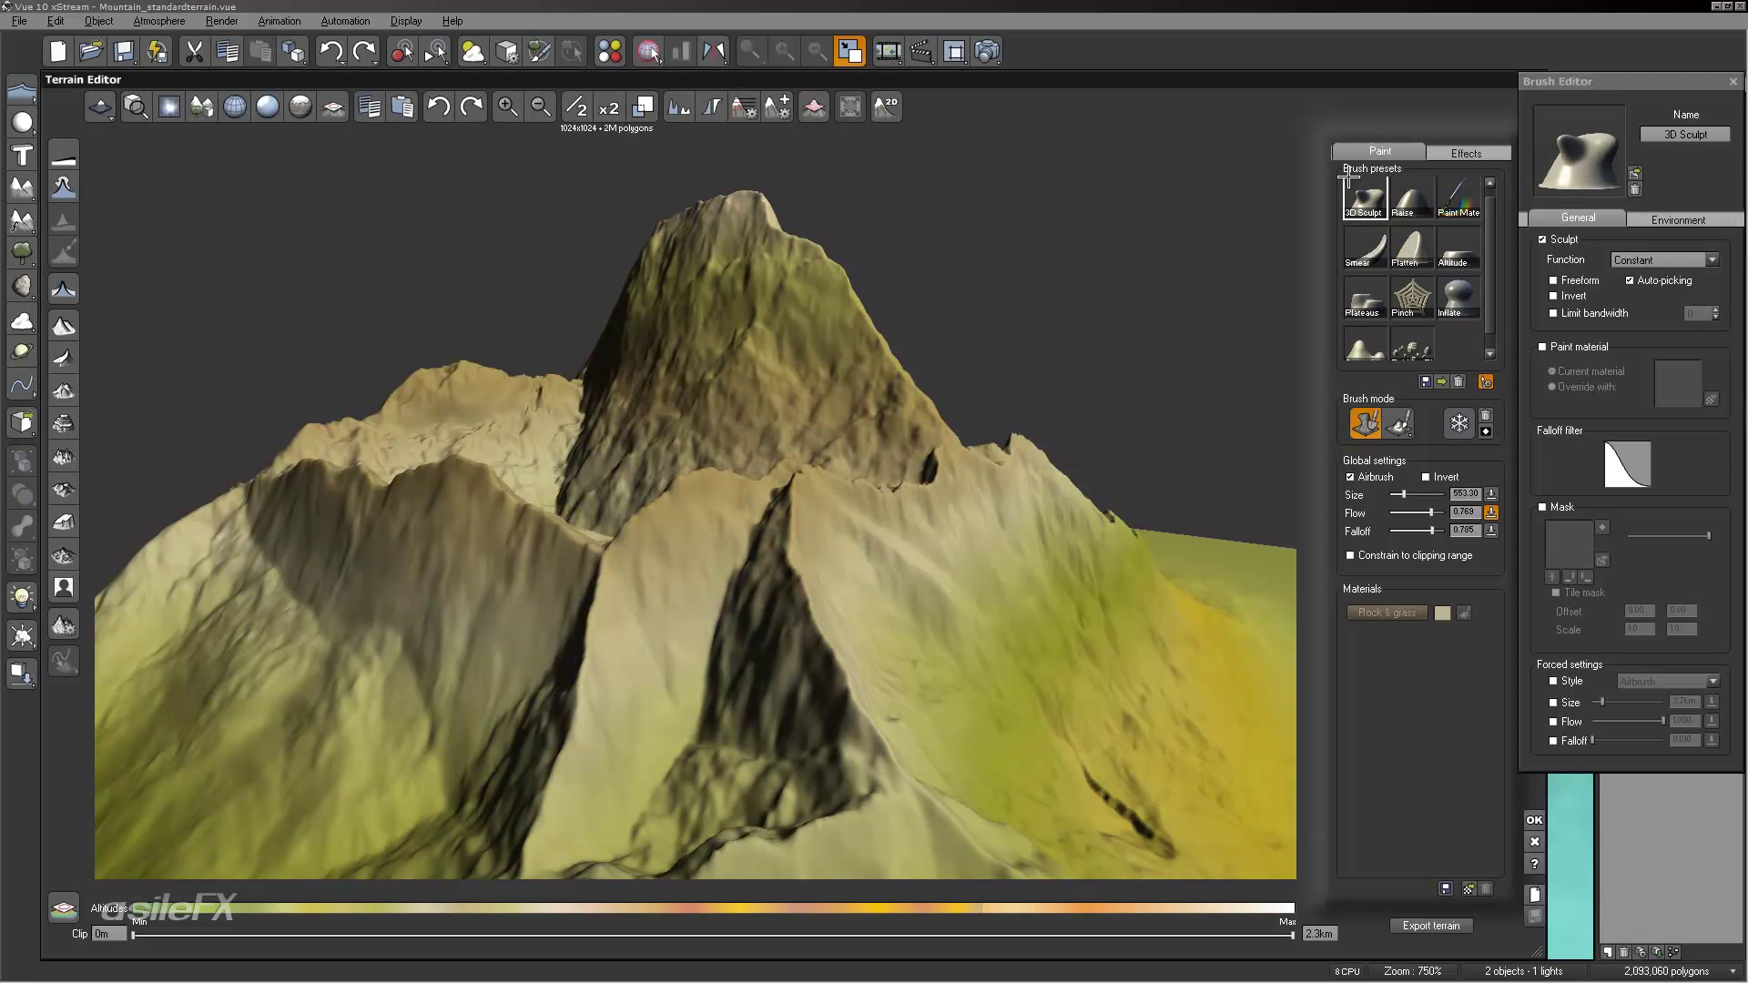
right_click_drag(911, 542, 1041, 500)
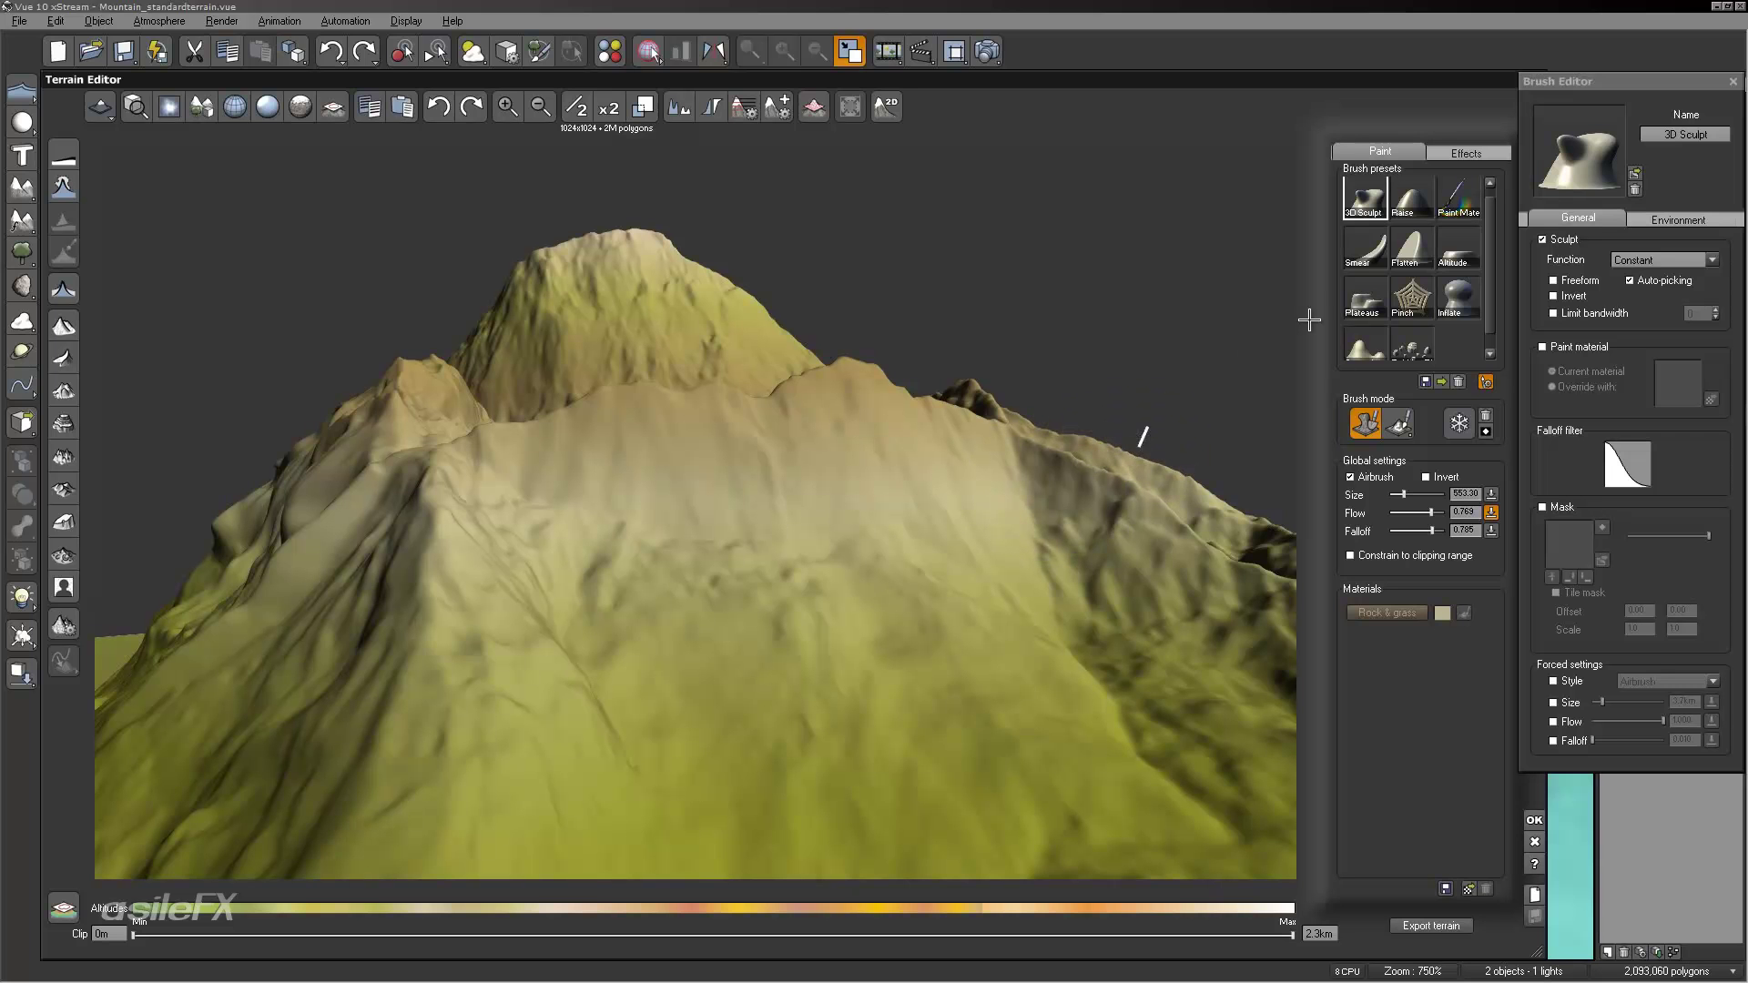
mouse_move(1001, 523)
right_mouse_down()
mouse_move(1022, 534)
mouse_move(1079, 476)
mouse_move(856, 564)
mouse_move(726, 480)
mouse_move(778, 461)
right_mouse_up()
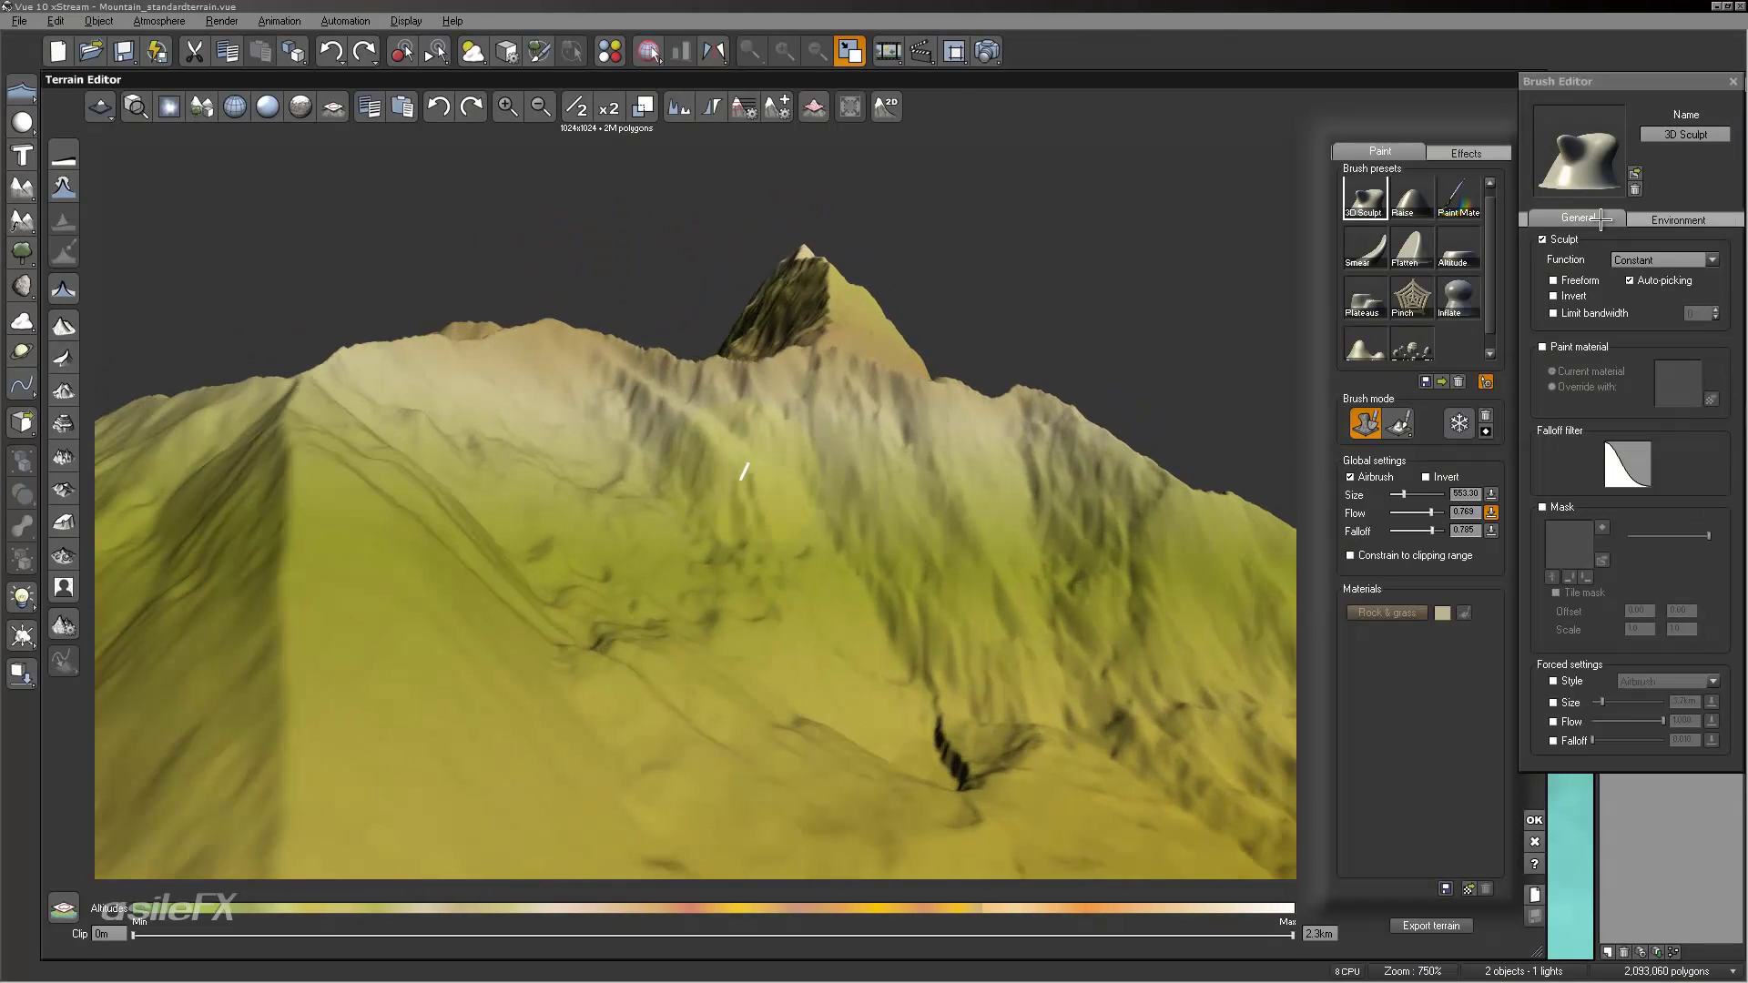
Step: Try pulling a large bulge from the foreground slope with 3D Sculpt, repeat it at 0.148 flow, and undo both
left_click(1598, 220)
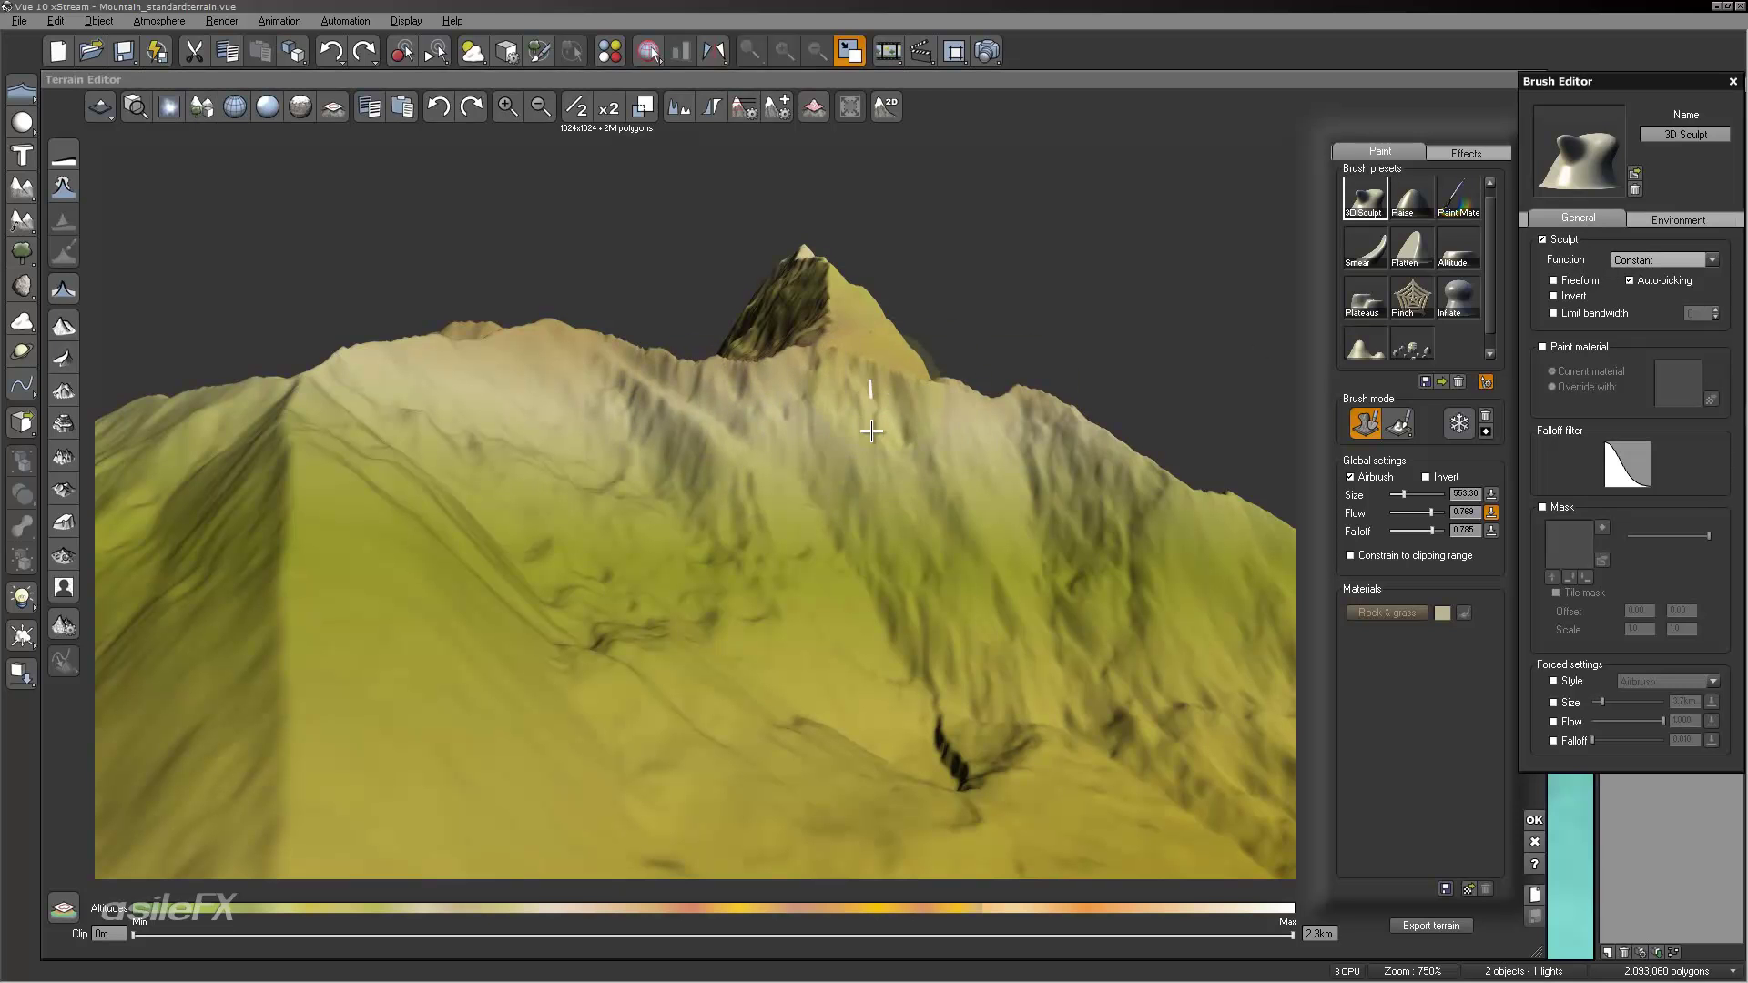
right_click_drag(905, 477, 976, 462)
right_click_drag(796, 473, 616, 510)
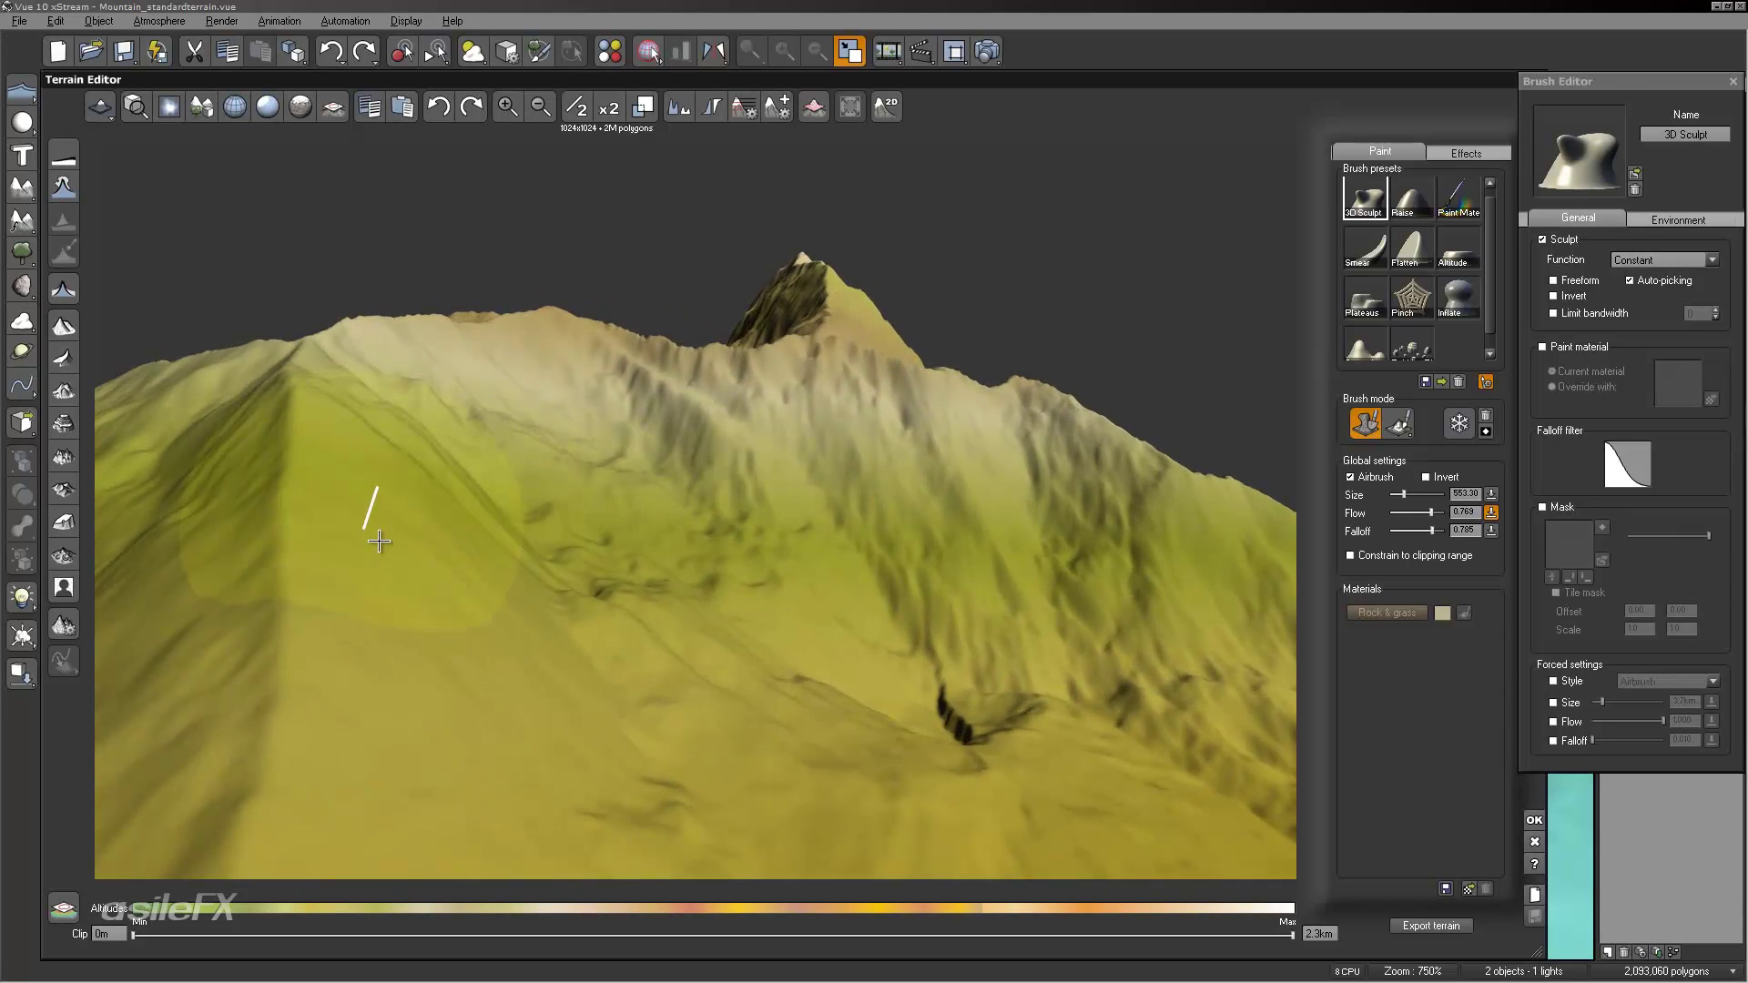
mouse_move(446, 519)
left_mouse_down()
mouse_move(480, 489)
mouse_move(597, 215)
mouse_move(564, 200)
left_mouse_up()
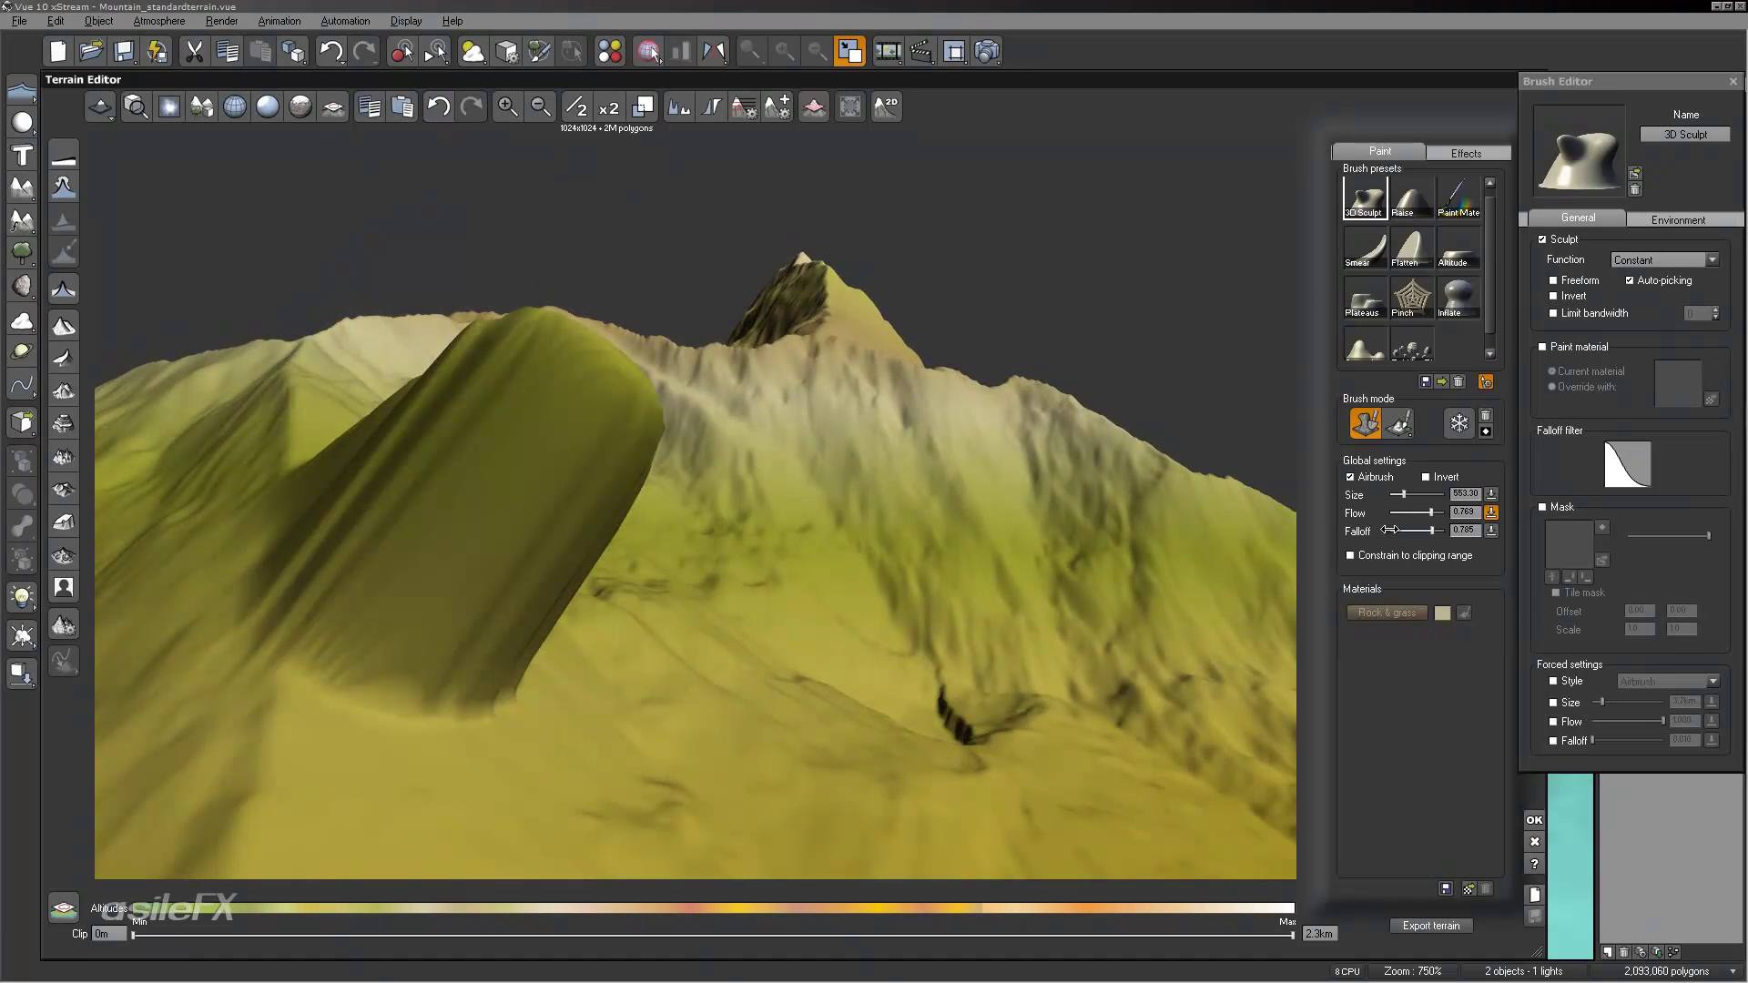
key("ctrl+z")
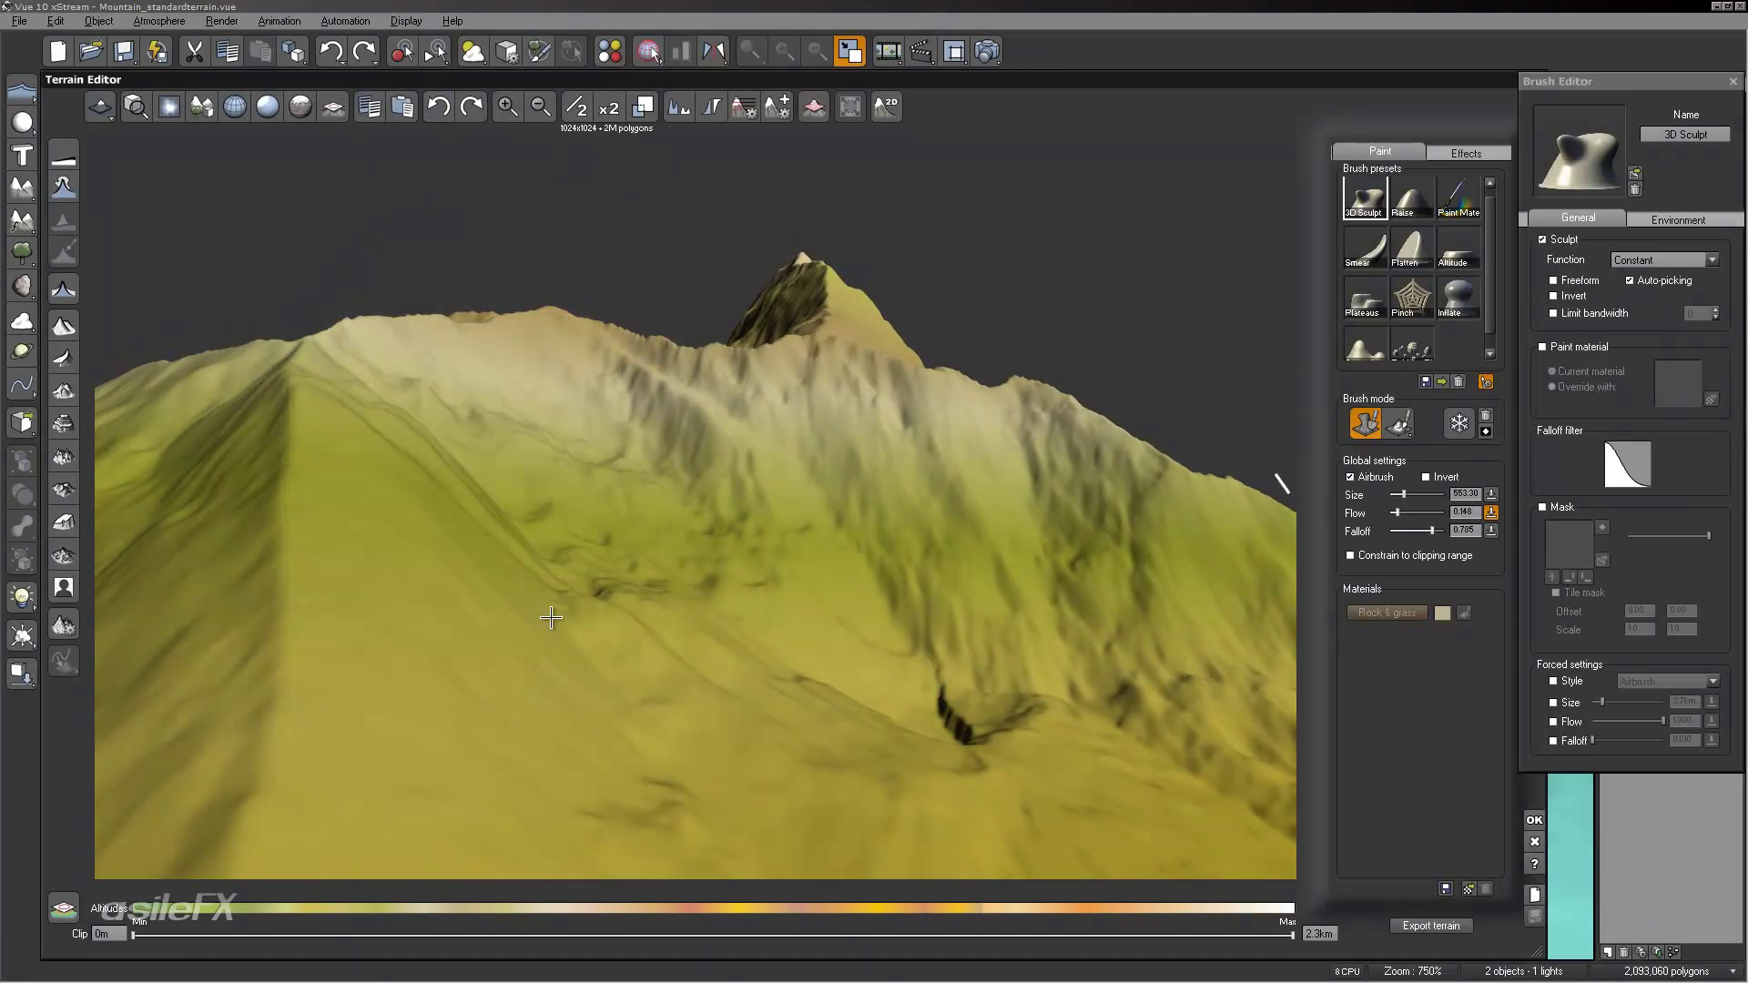
mouse_move(441, 664)
left_mouse_down()
mouse_move(418, 586)
mouse_move(449, 461)
mouse_move(455, 145)
left_mouse_up()
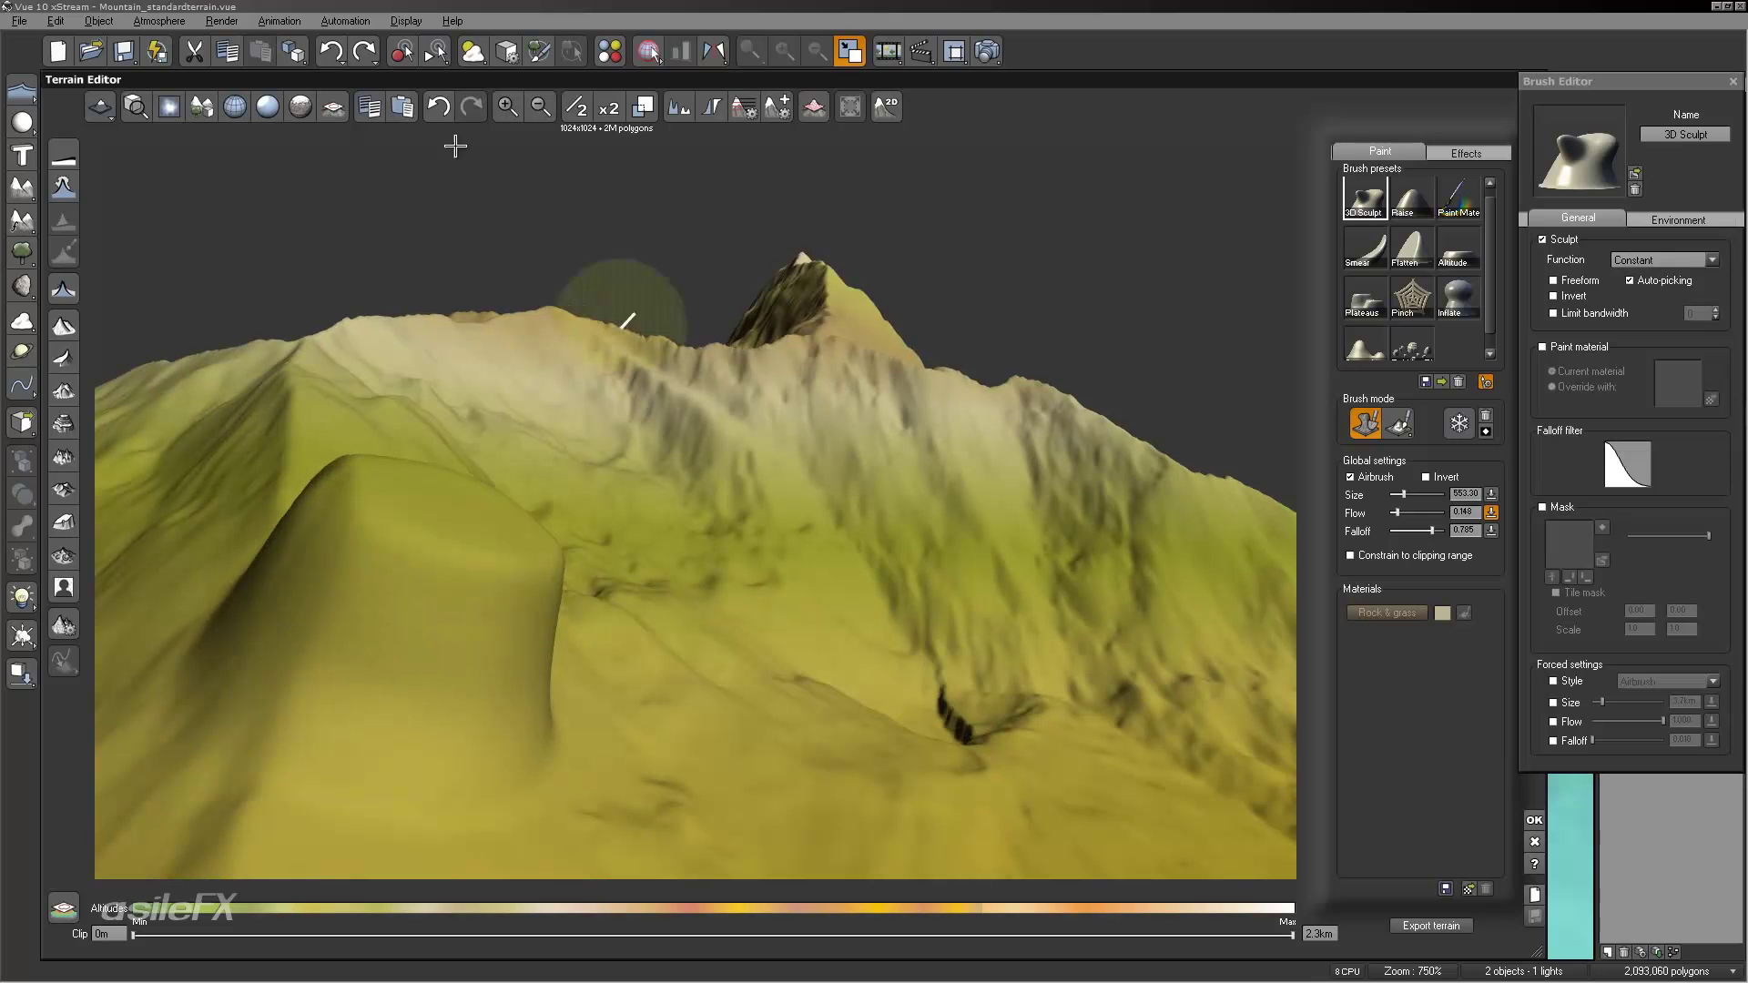
key("ctrl+z")
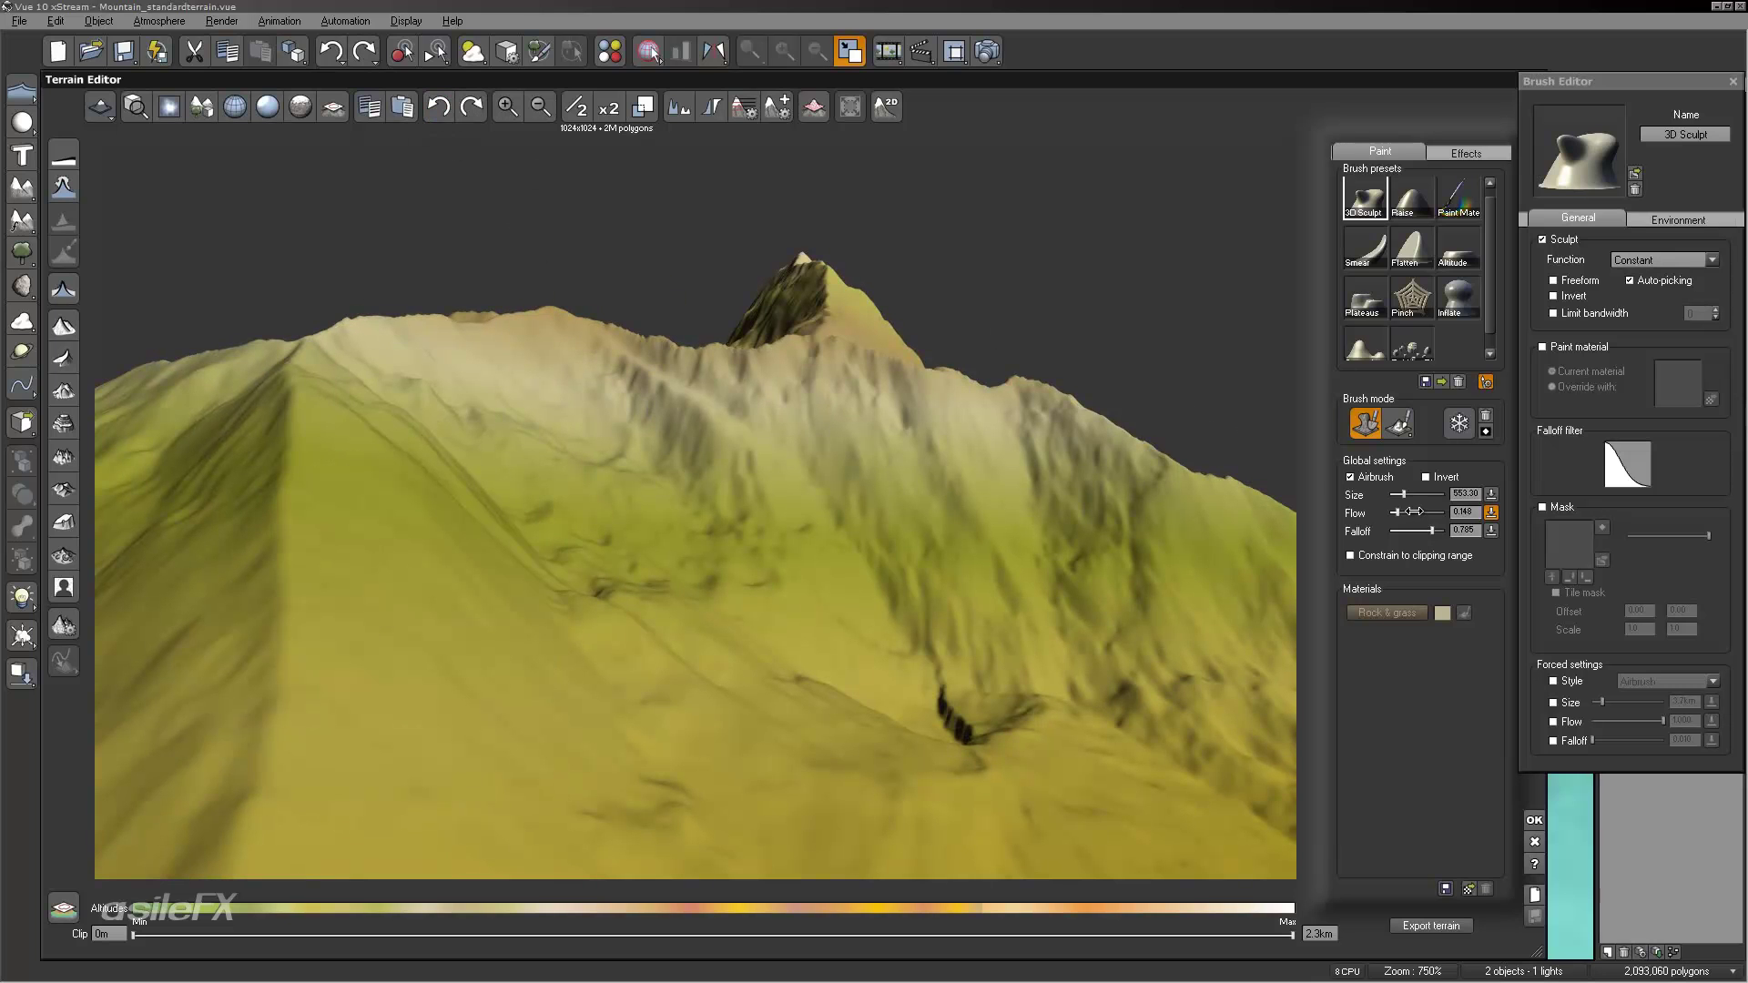
Step: Set the 3D Sculpt brush to 0.064 flow, 0.209 falloff and about 148 size, and sculpt small details on the slope
left_click_drag(1411, 530, 1402, 531)
right_click_drag(658, 452, 550, 527)
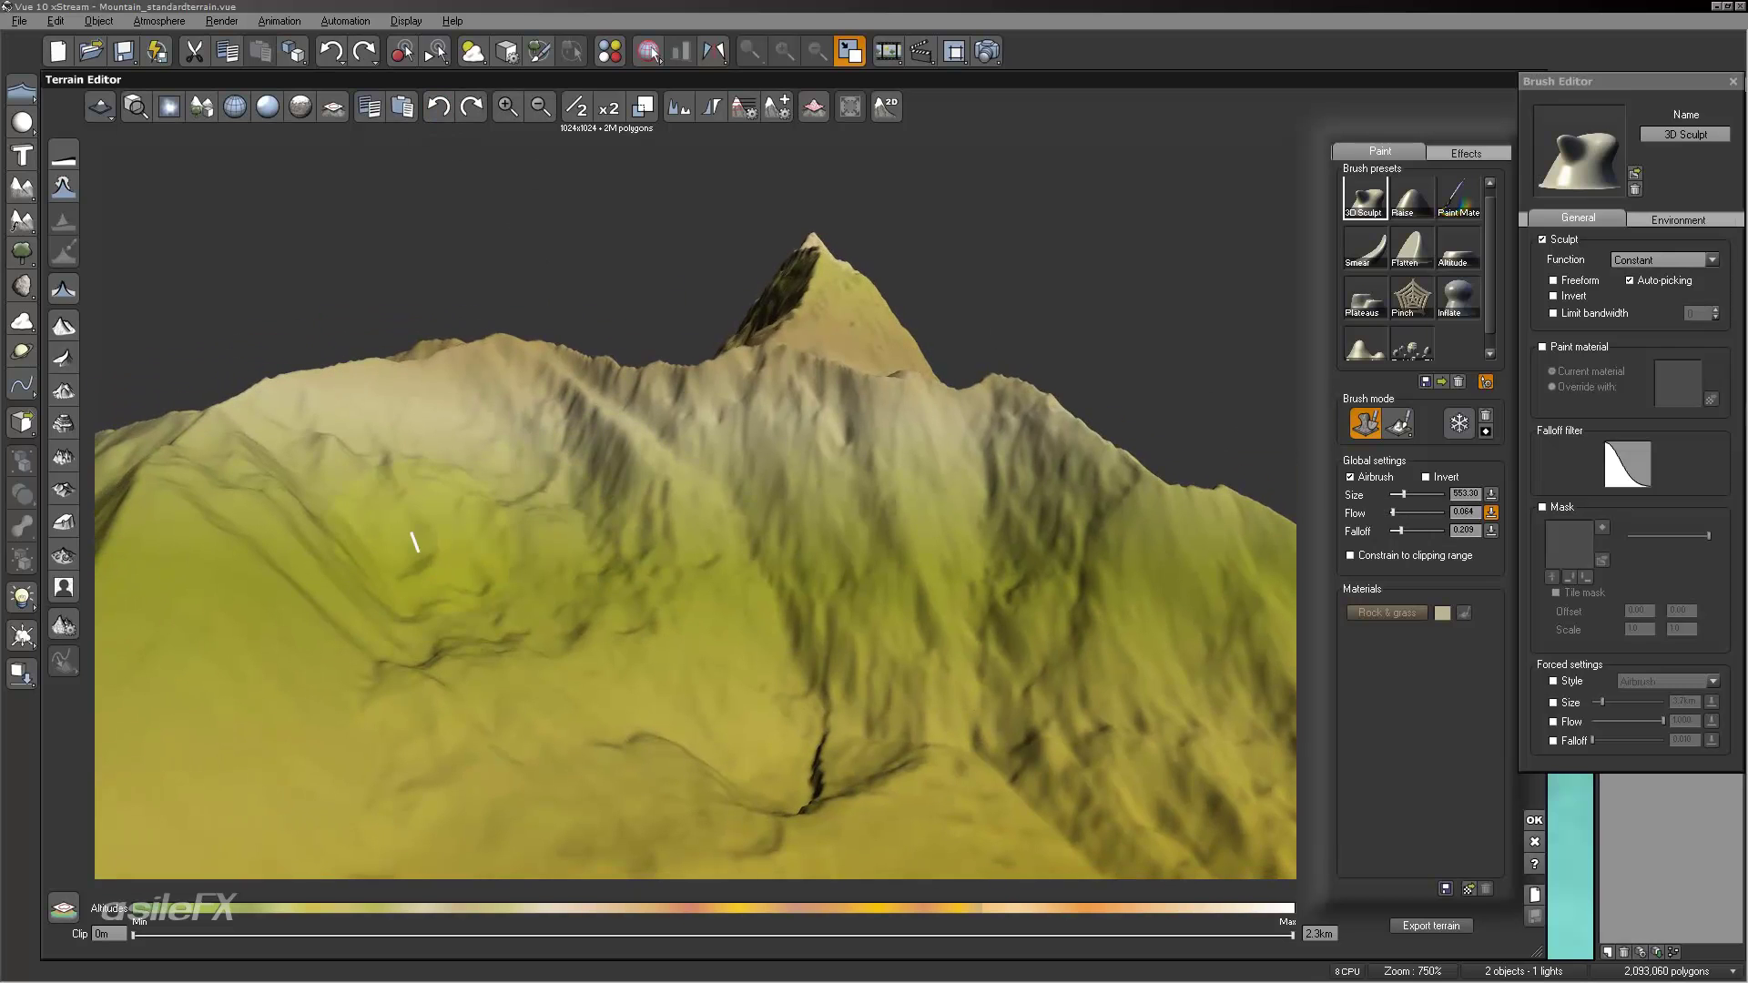
scroll(363, 598, "down", 3)
right_click_drag(734, 508, 696, 500)
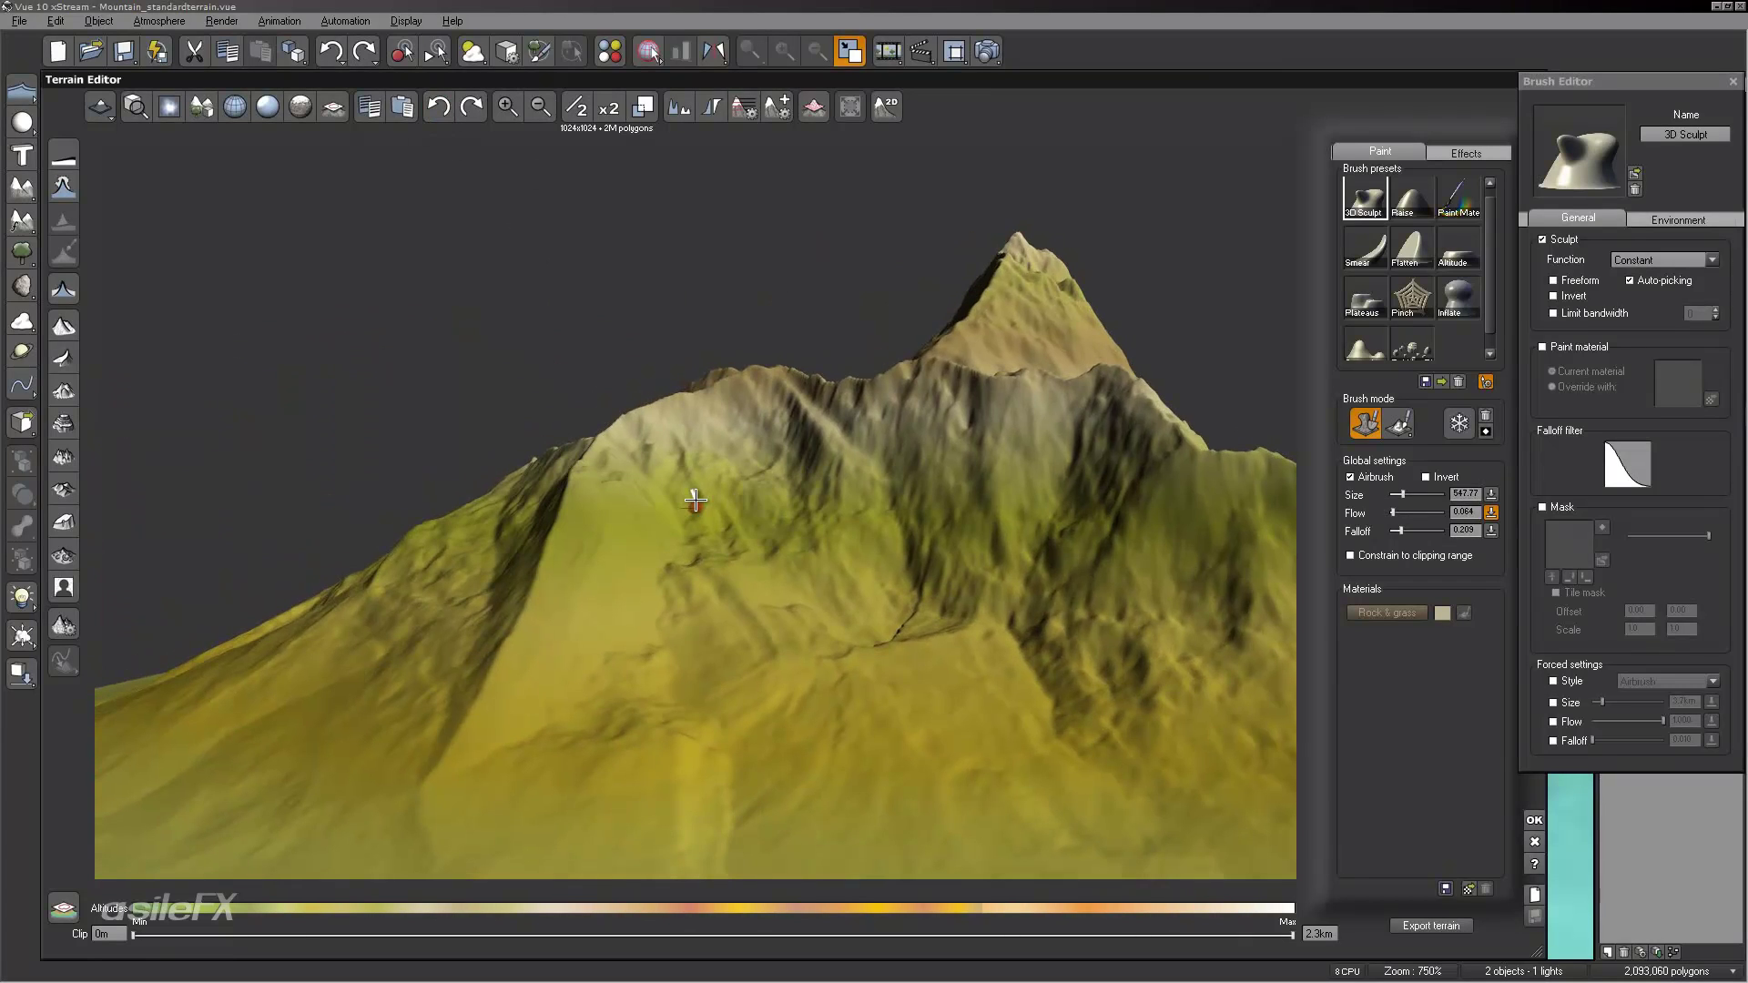
right_click_drag(862, 475, 598, 620)
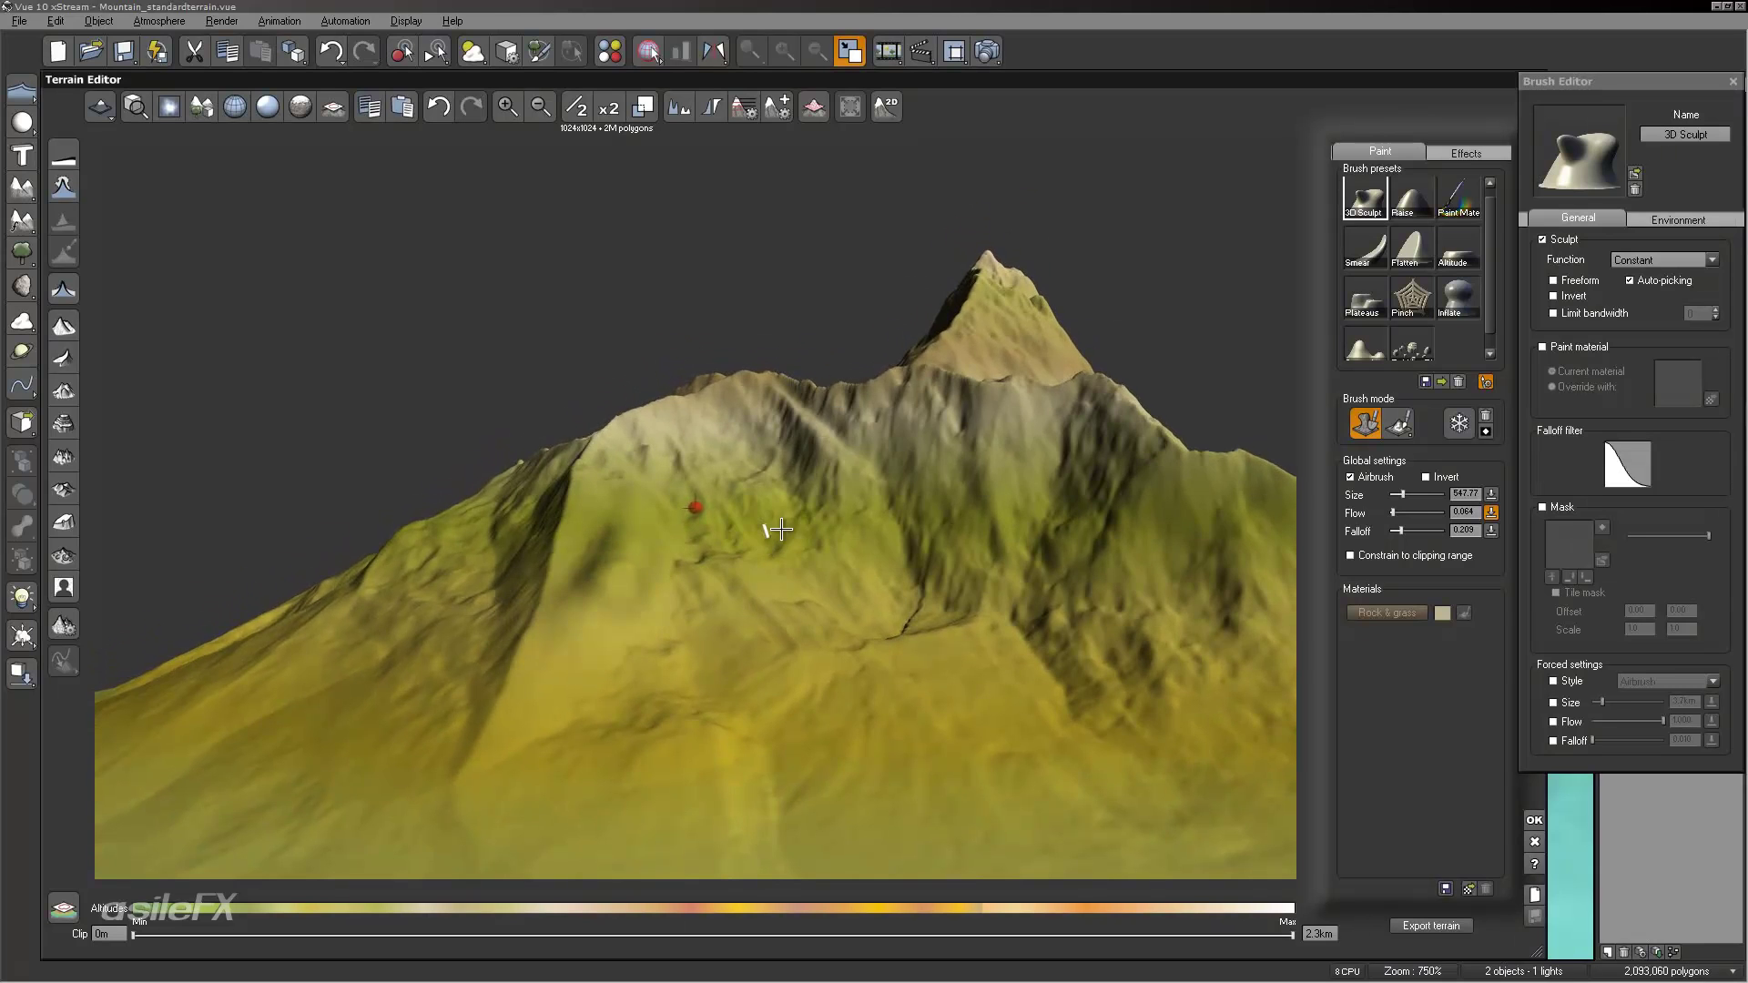
Step: Sculpt a long band across the upper slope and a small patch lower down with the 3D Sculpt brush
right_click_drag(780, 519, 874, 464)
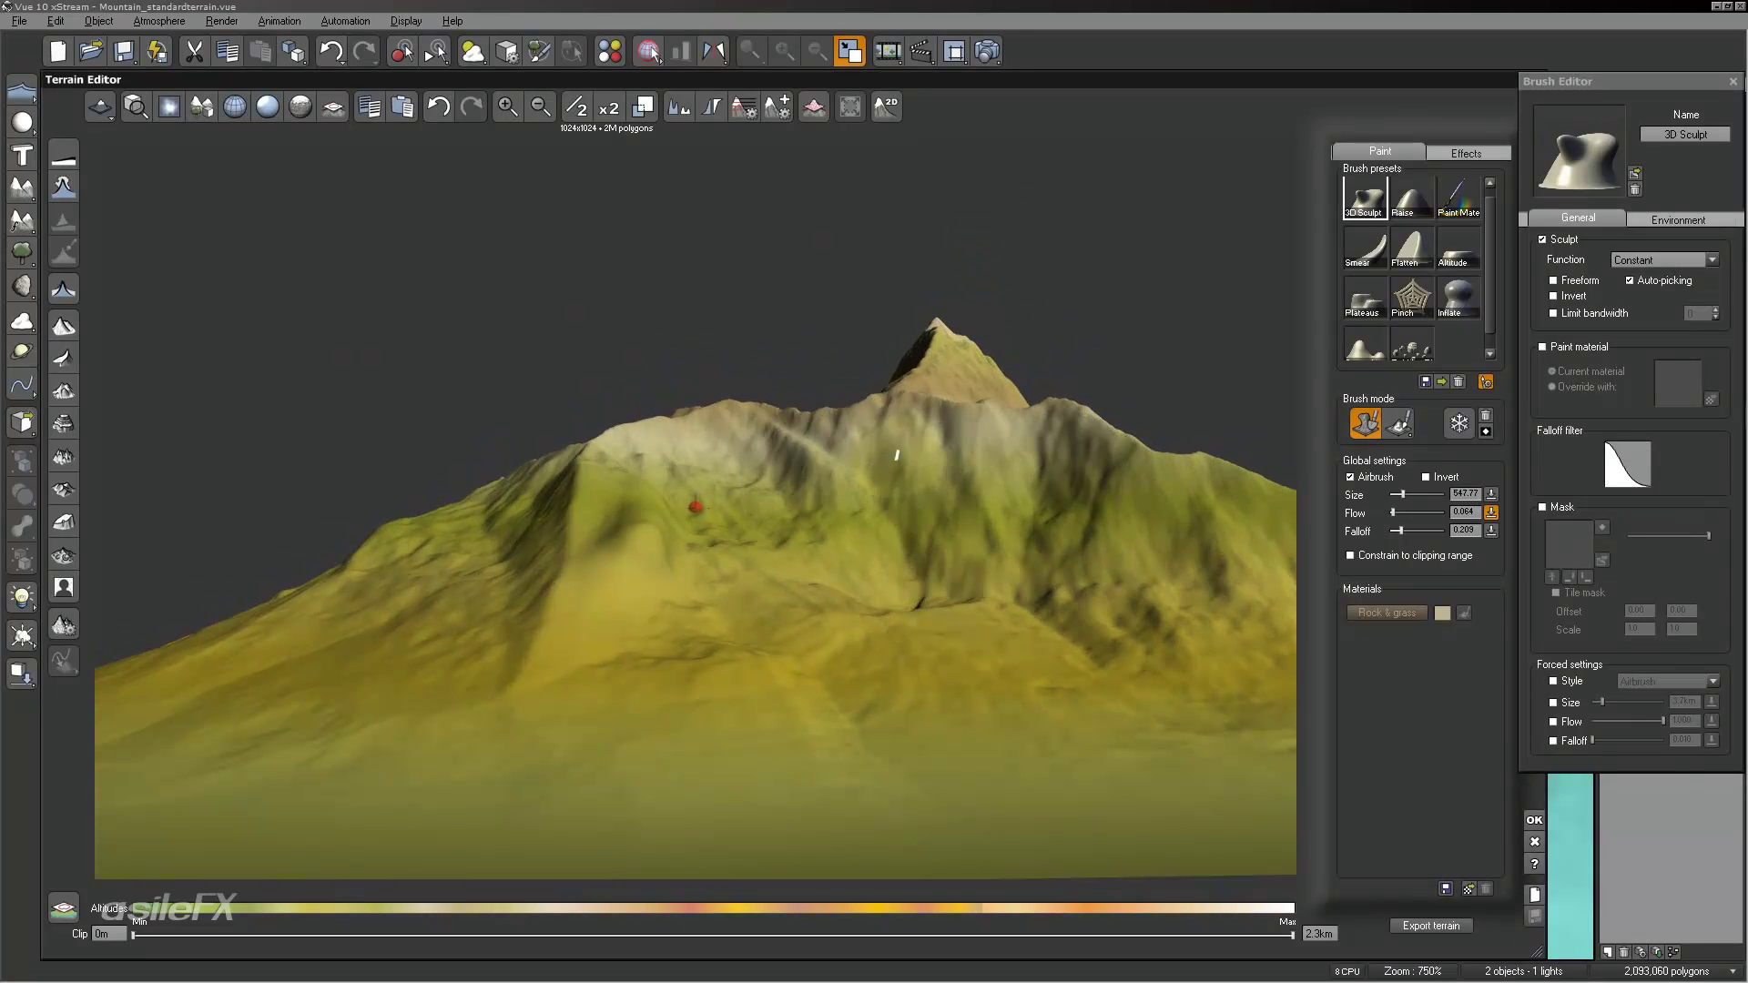
mouse_move(841, 448)
left_mouse_down()
mouse_move(965, 466)
mouse_move(856, 469)
mouse_move(1120, 491)
mouse_move(920, 455)
mouse_move(776, 464)
mouse_move(510, 519)
mouse_move(540, 525)
left_mouse_up()
mouse_move(773, 588)
right_mouse_down()
mouse_move(733, 674)
mouse_move(663, 648)
right_mouse_up()
left_click_drag(801, 455, 857, 477)
mouse_move(857, 476)
right_mouse_down()
mouse_move(1034, 582)
mouse_move(1132, 554)
right_mouse_up()
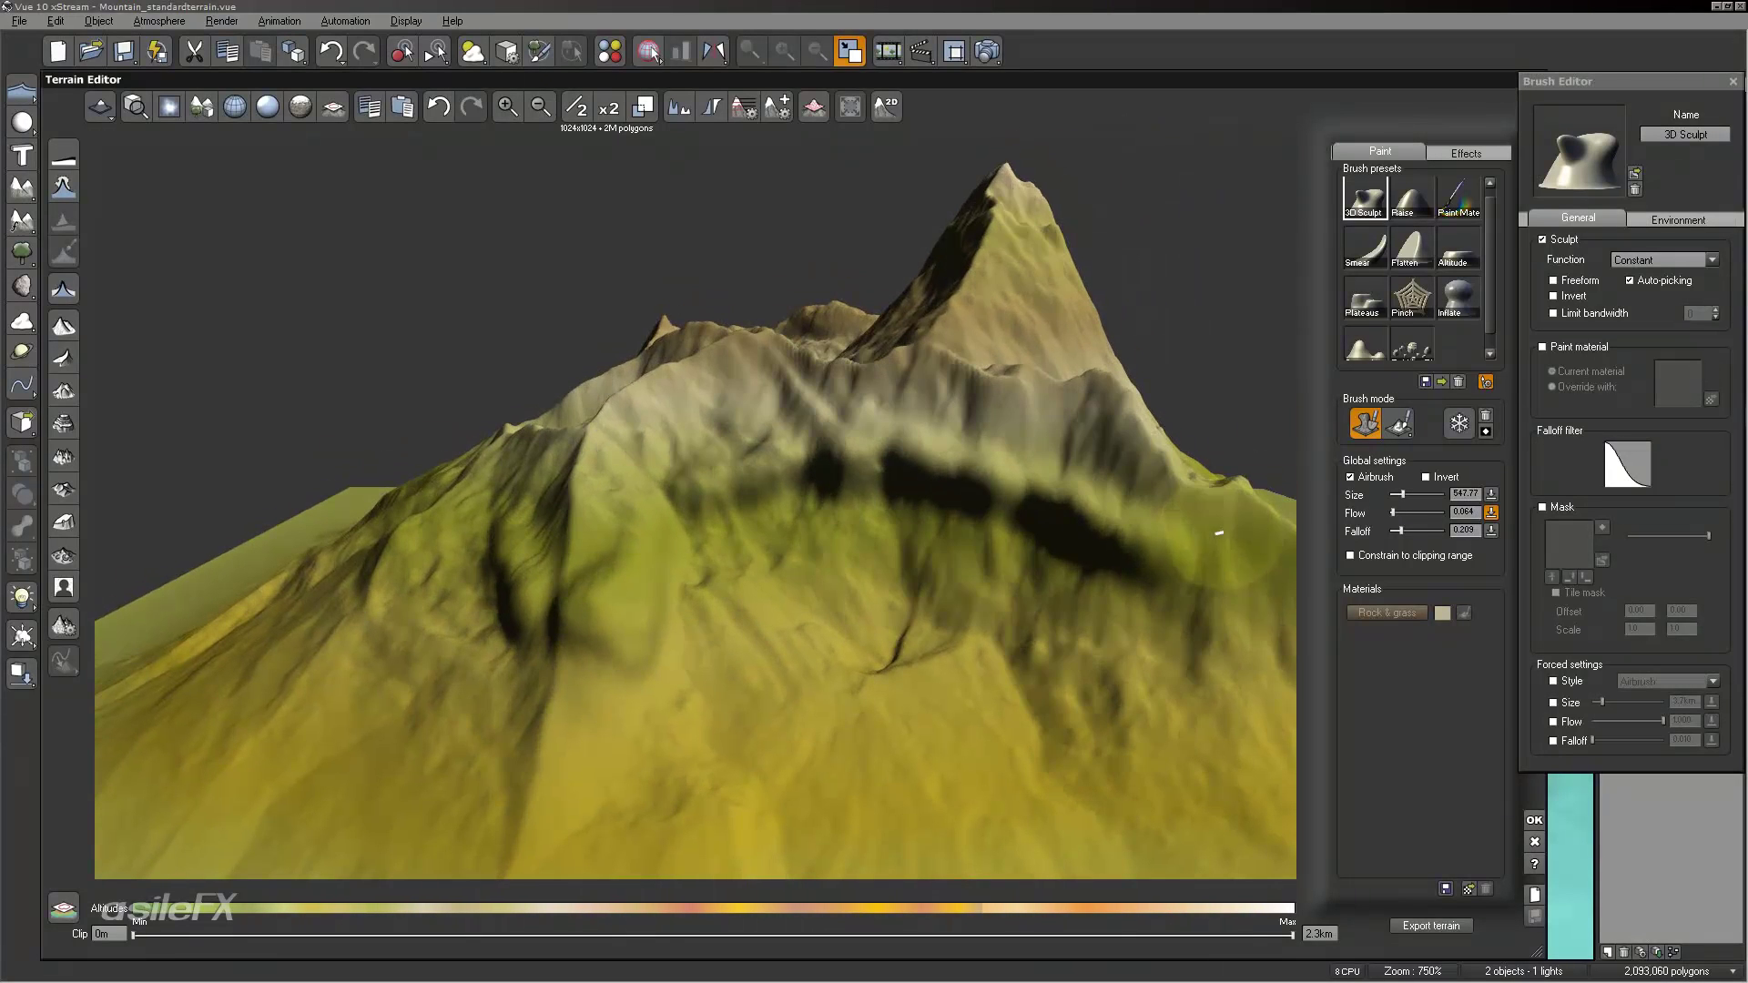
mouse_move(1196, 590)
left_mouse_down()
mouse_move(1023, 632)
mouse_move(1062, 570)
left_mouse_up()
right_click_drag(1062, 570, 1094, 531)
left_click_drag(1094, 531, 985, 508)
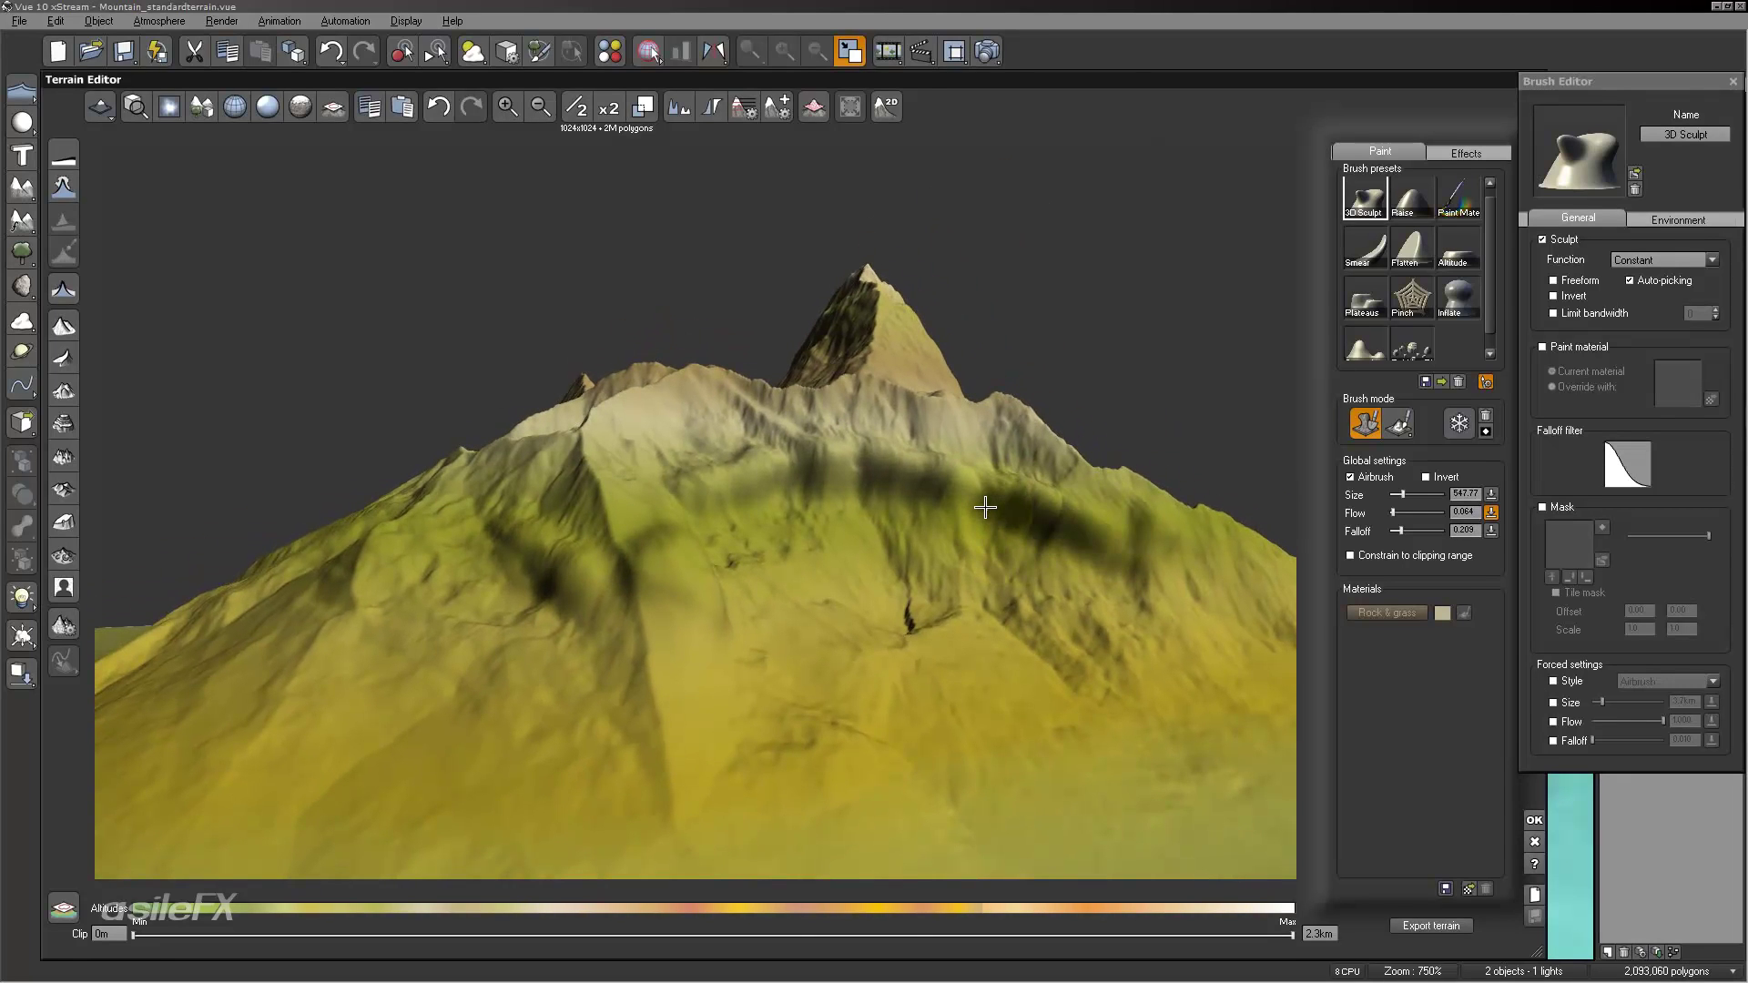
right_click_drag(986, 507, 1139, 510)
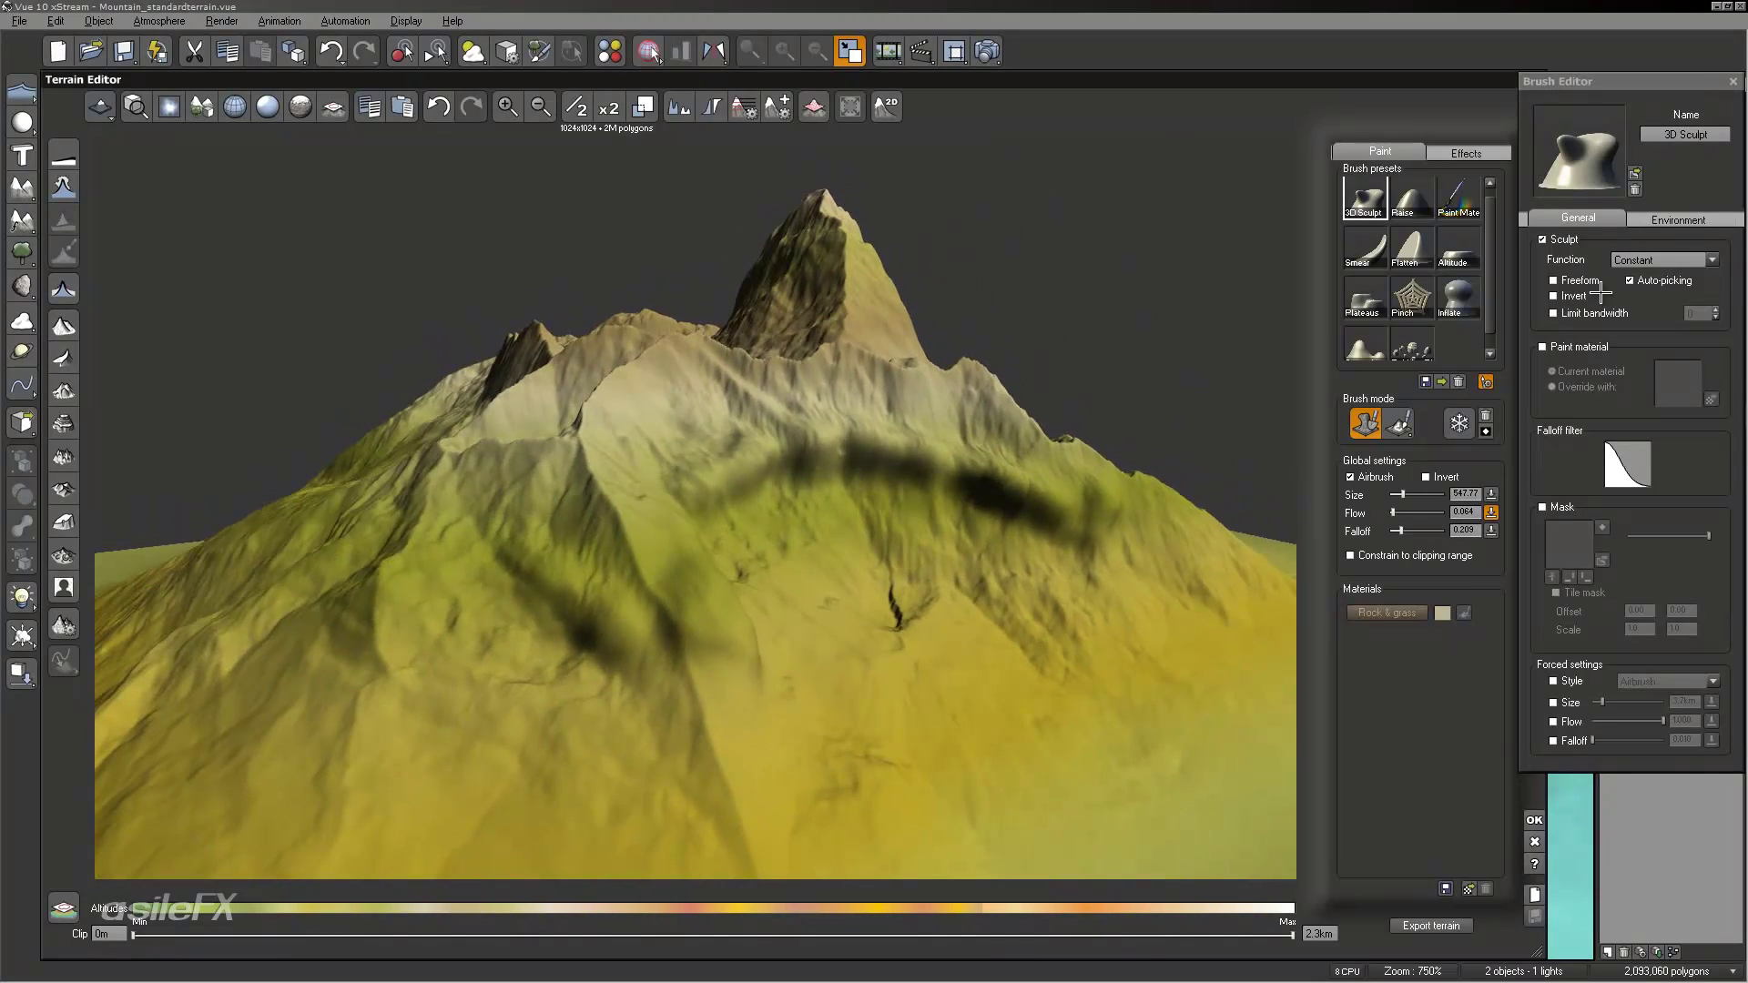
Step: Enable Freeform for the 3D Sculpt brush and build rounded bulges along the ridge band and lower slope
left_click(1581, 281)
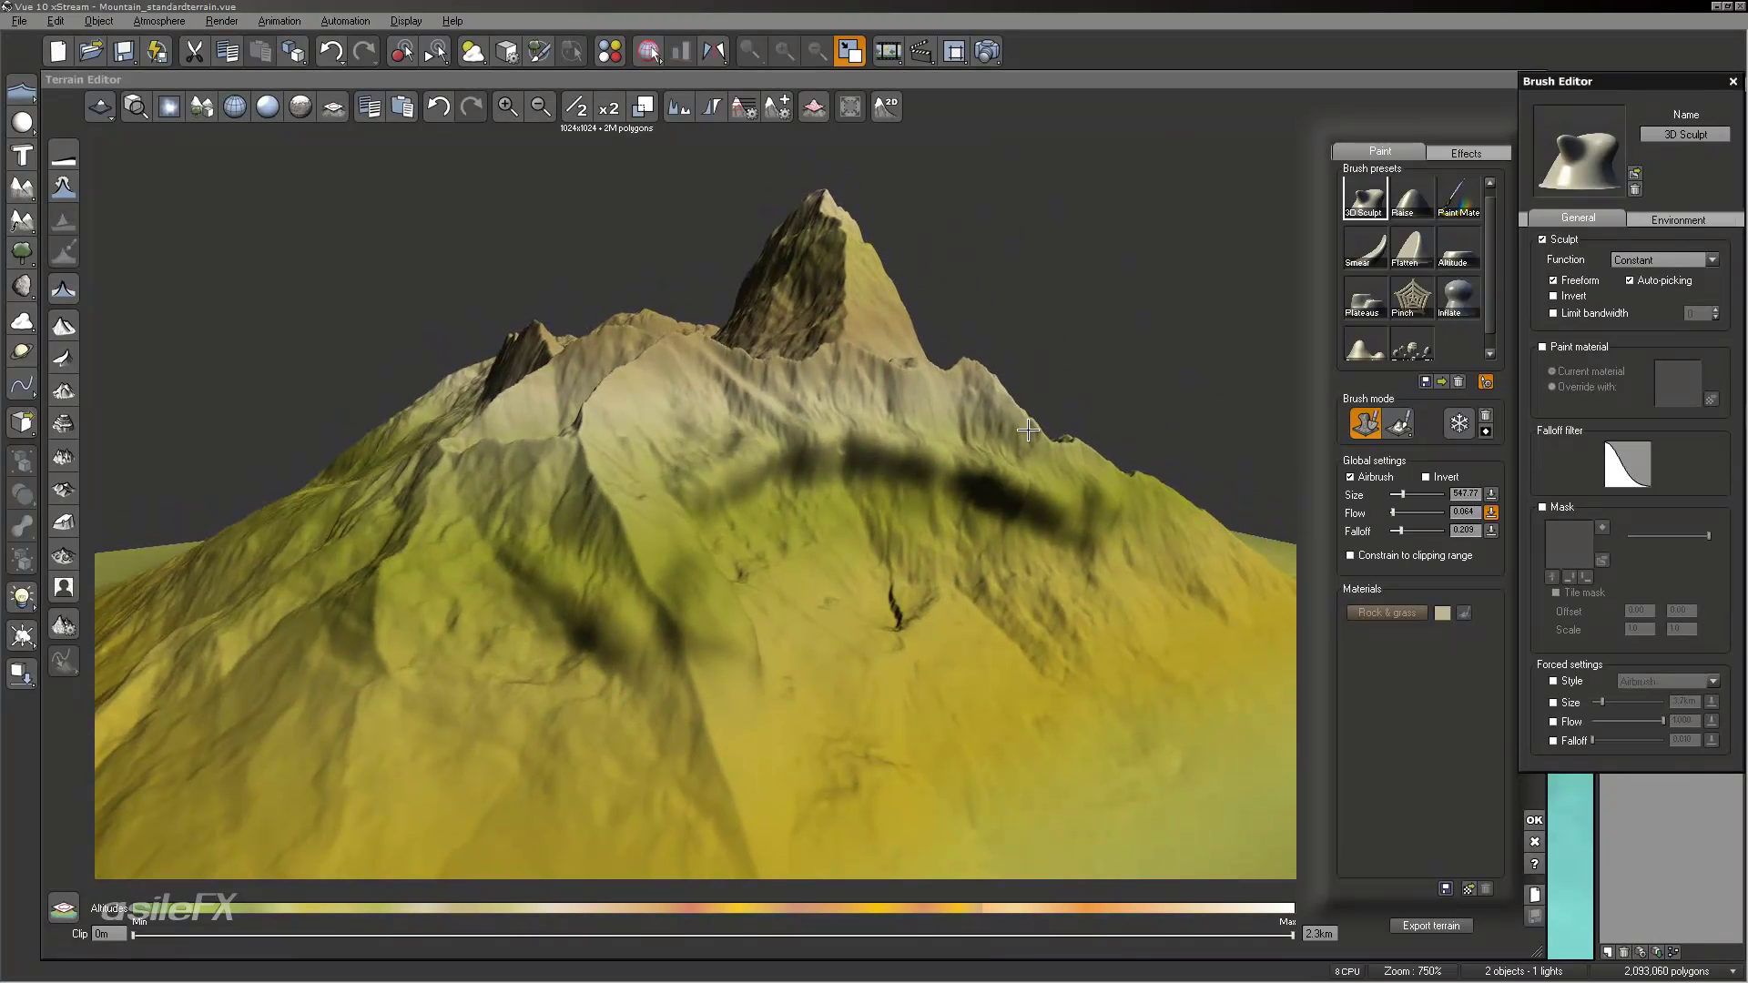
left_click_drag(1094, 512, 881, 486)
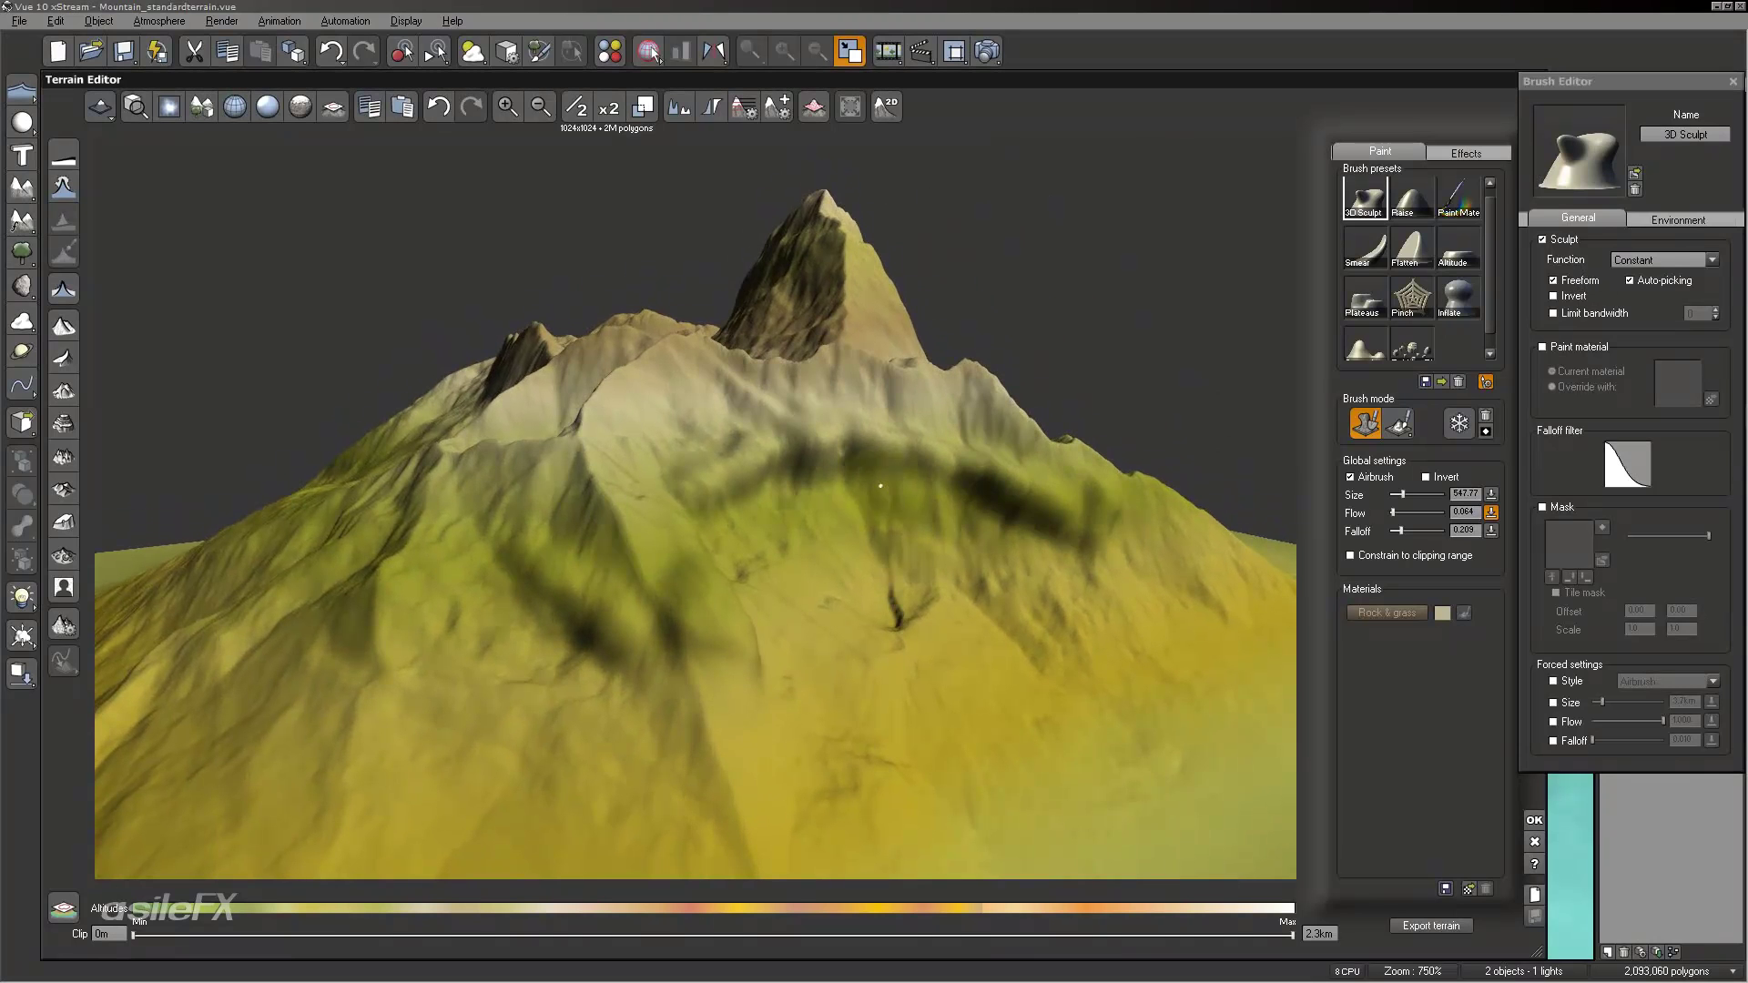
mouse_move(710, 511)
left_mouse_down()
mouse_move(726, 576)
mouse_move(767, 608)
left_mouse_up()
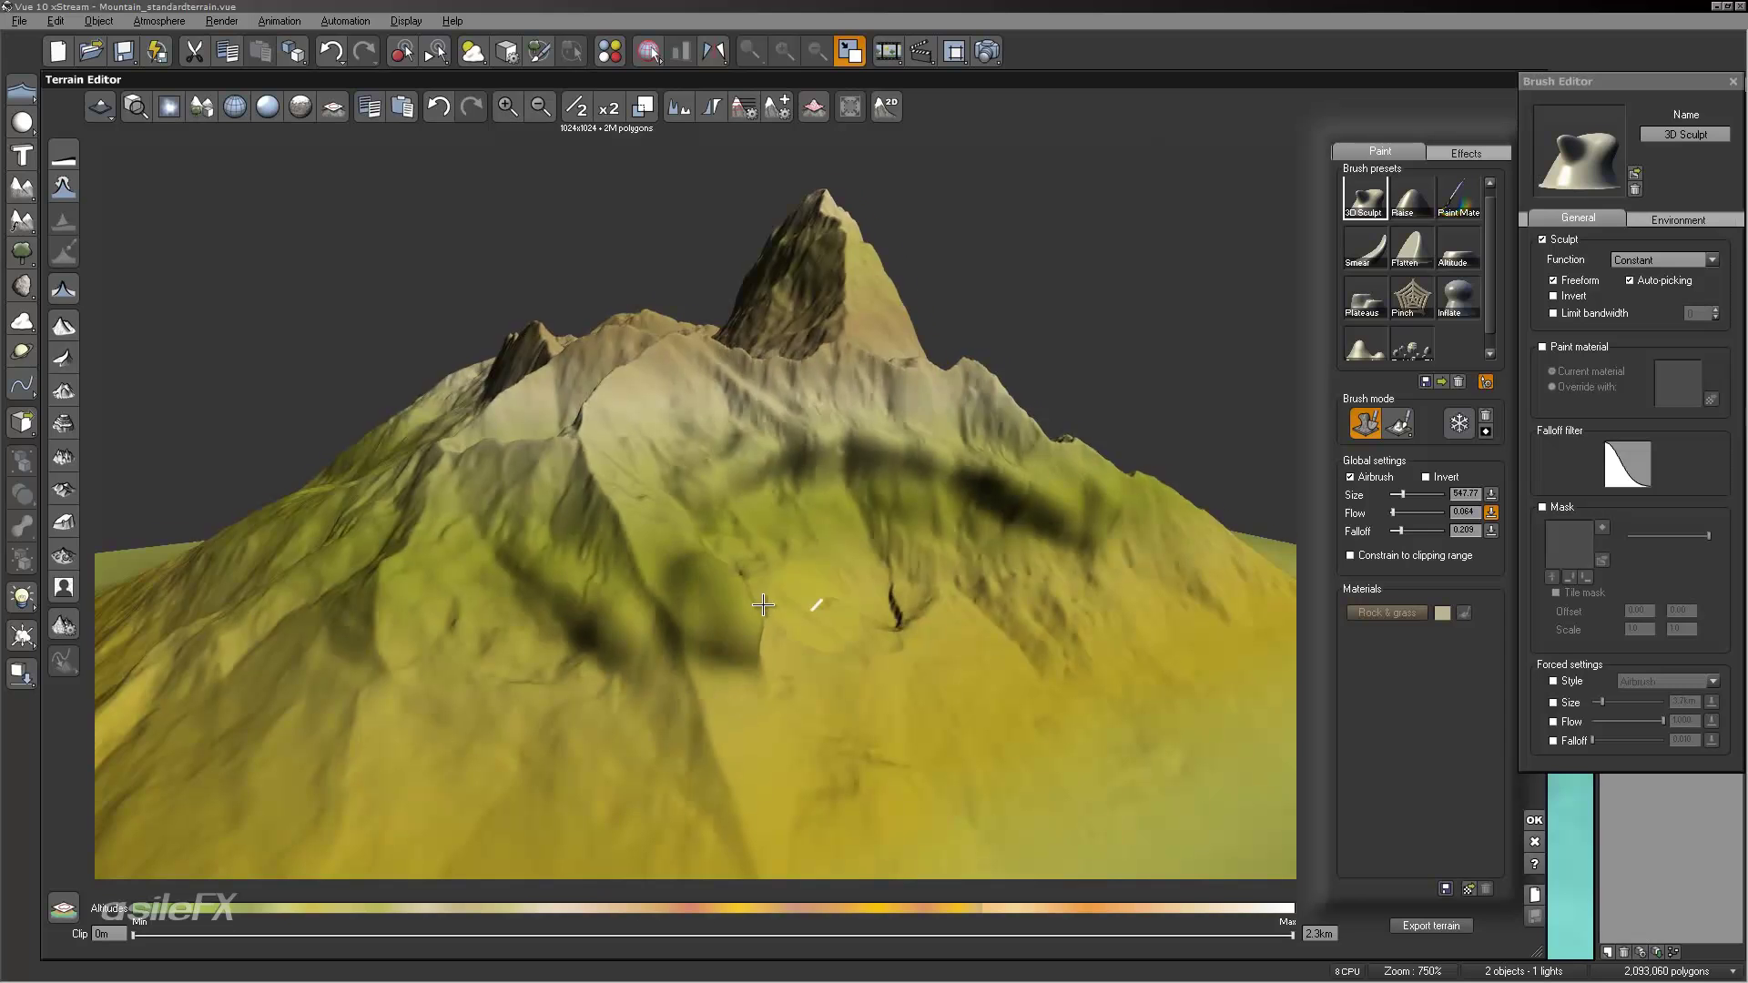
right_click_drag(816, 605, 649, 597)
mouse_move(648, 597)
left_mouse_down()
mouse_move(733, 521)
mouse_move(819, 505)
mouse_move(984, 526)
mouse_move(1129, 605)
left_mouse_up()
right_click_drag(1171, 596, 1187, 554)
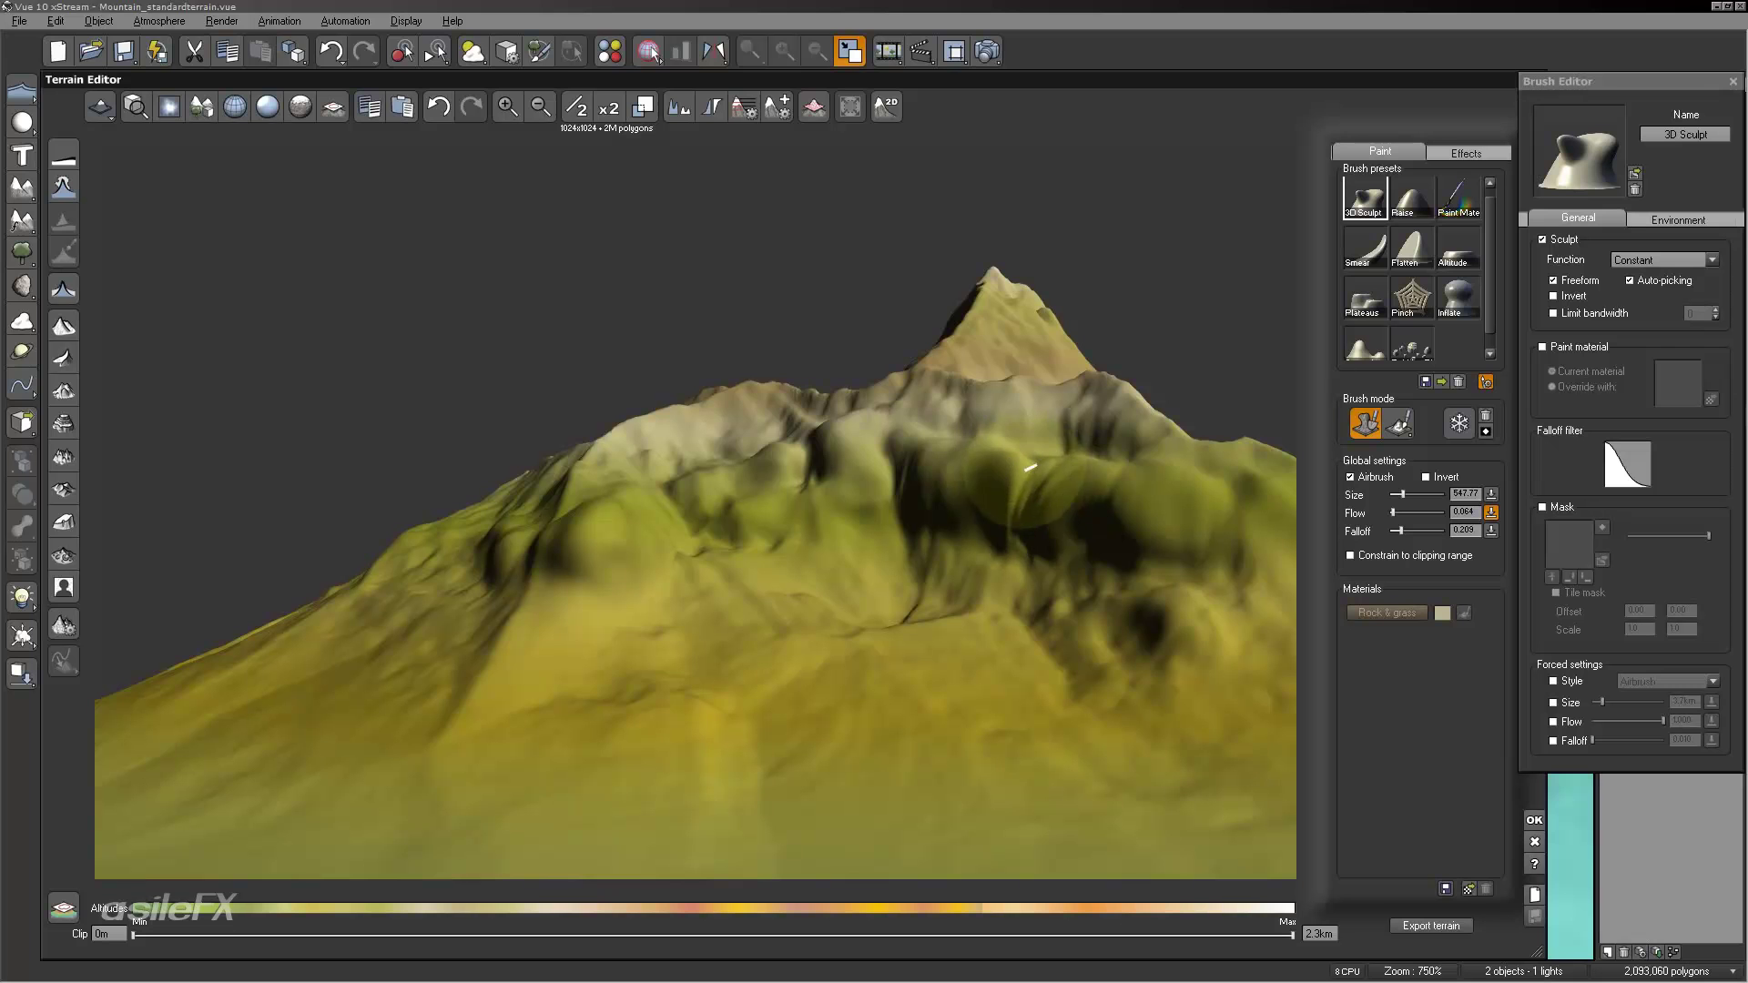
mouse_move(870, 528)
right_mouse_down()
mouse_move(1030, 613)
mouse_move(1013, 580)
right_mouse_up()
mouse_move(754, 584)
left_mouse_down()
mouse_move(783, 756)
mouse_move(646, 546)
left_mouse_up()
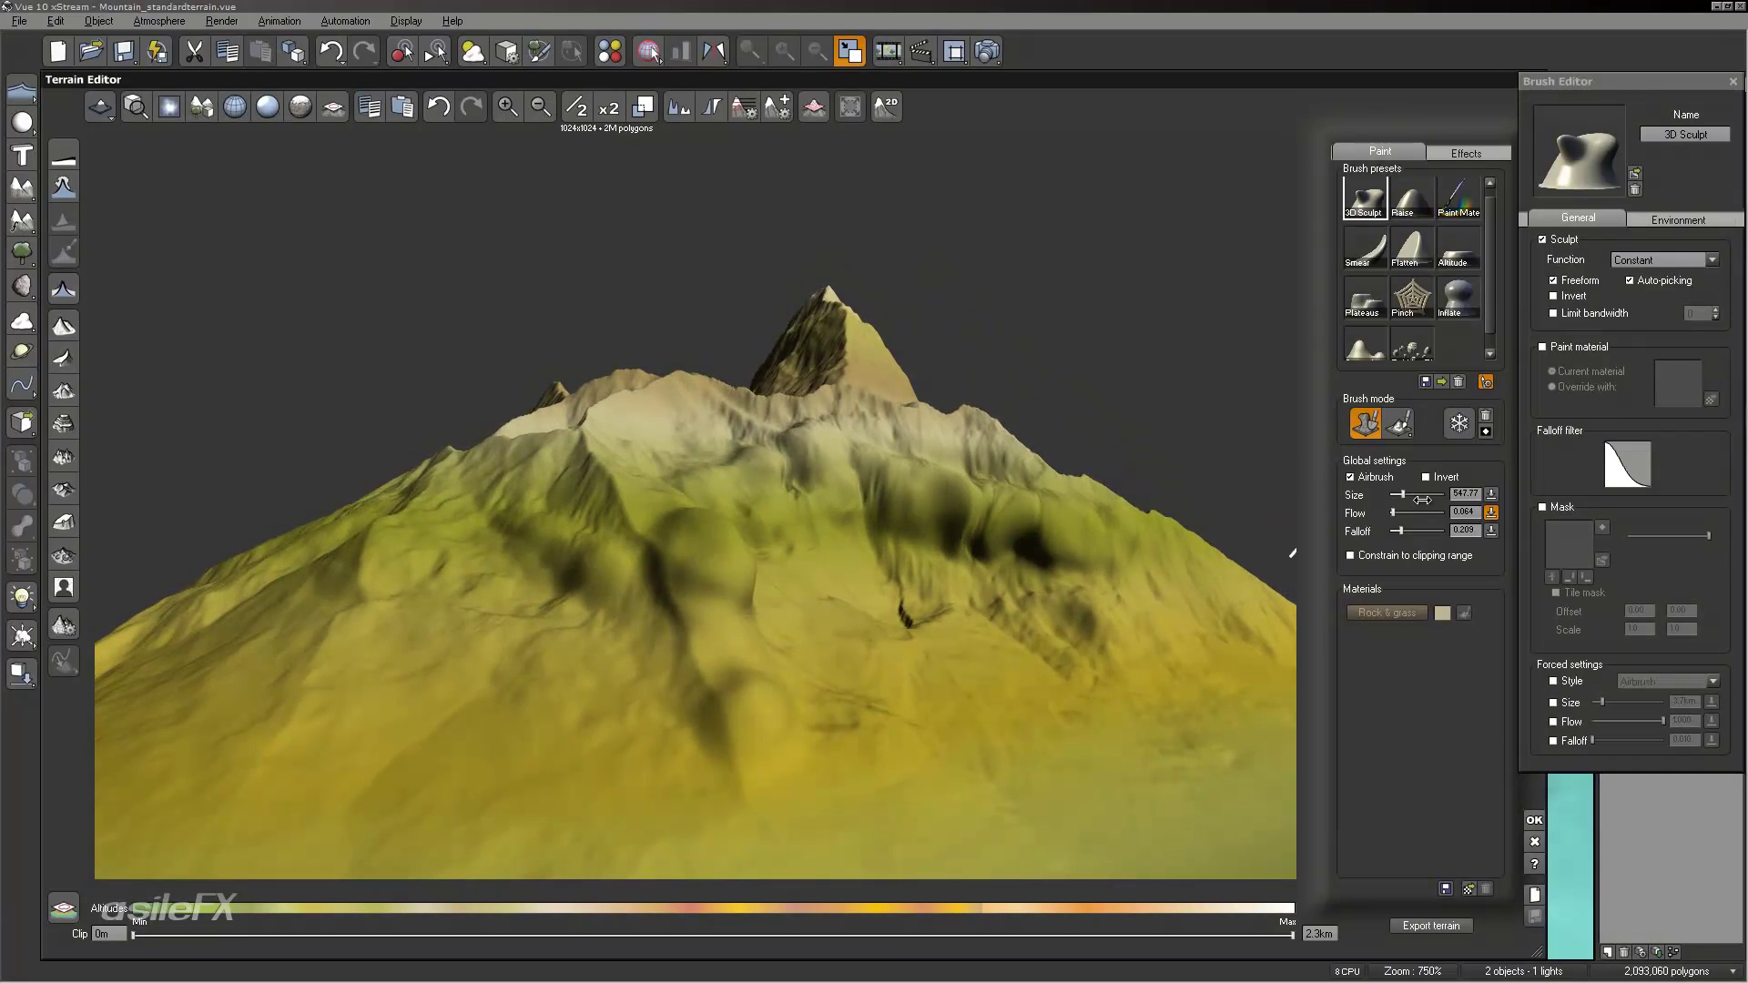
Step: Set the brush size to about 682 with Invert on, turn Freeform off, and carve into the bulges along the slope
mouse_move(788, 579)
right_mouse_down()
mouse_move(801, 551)
mouse_move(908, 538)
right_mouse_up()
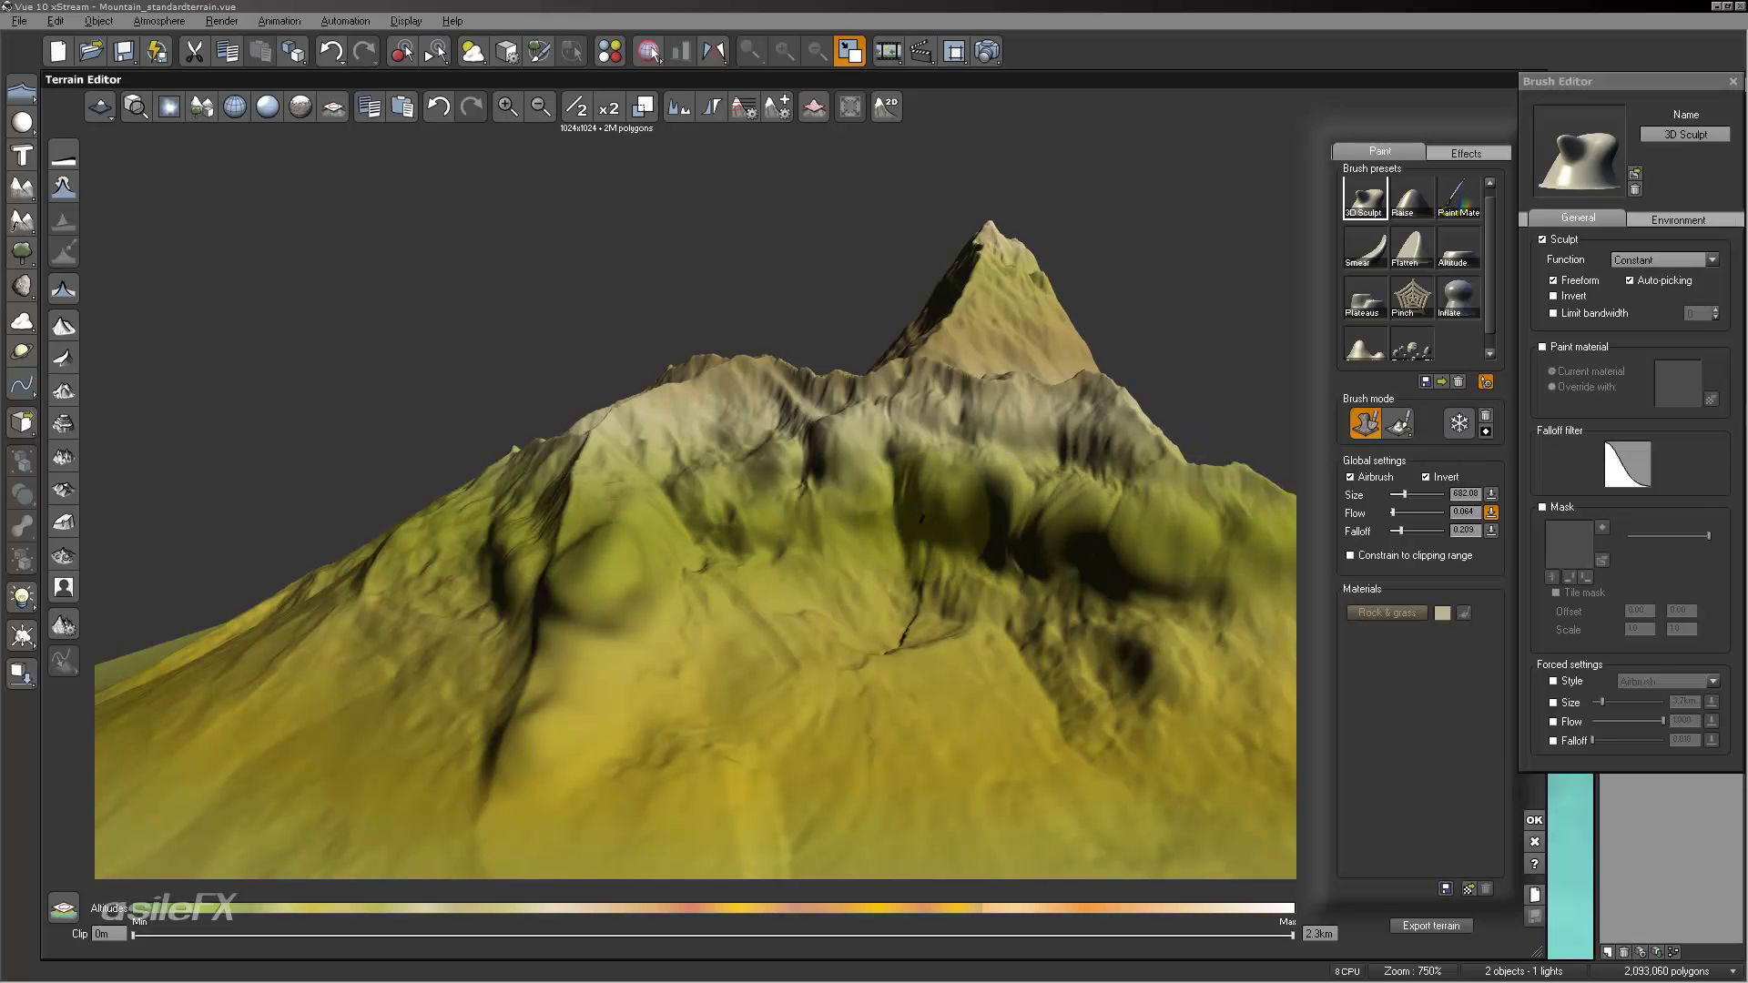
right_click_drag(1145, 521, 1171, 432)
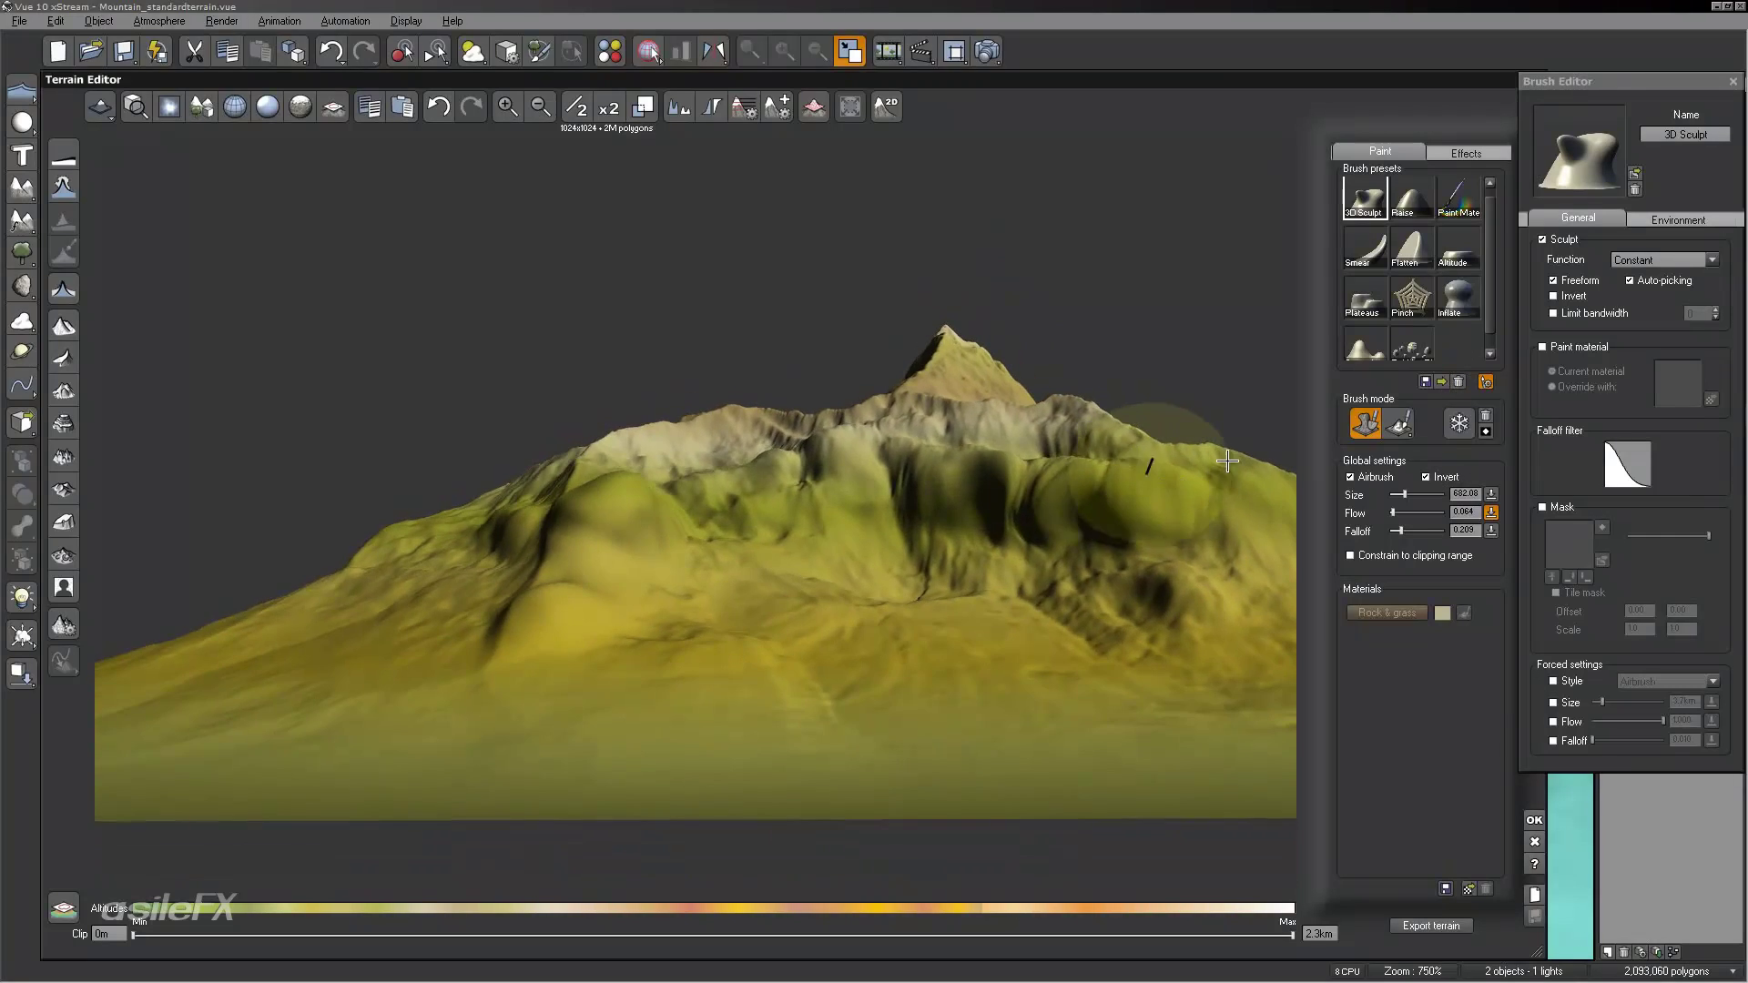
left_click(1576, 279)
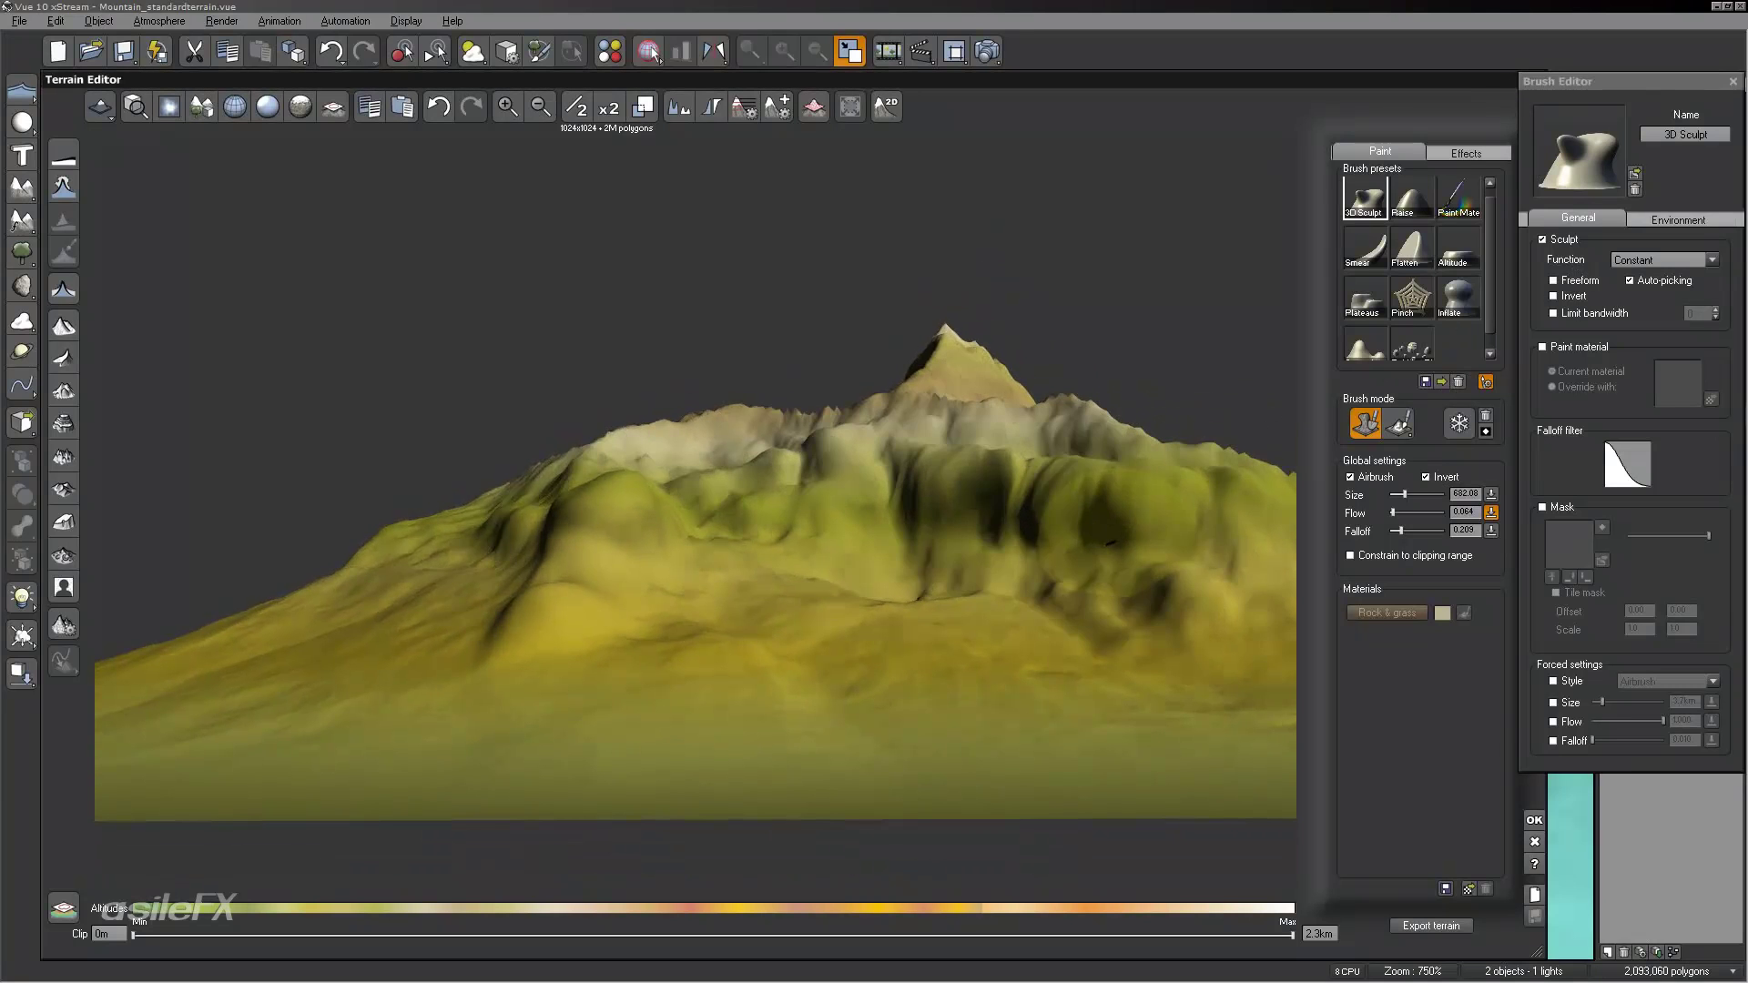
mouse_move(1038, 526)
left_mouse_down()
mouse_move(902, 514)
mouse_move(1148, 524)
mouse_move(947, 521)
mouse_move(827, 492)
left_mouse_up()
mouse_move(607, 546)
left_mouse_down()
mouse_move(573, 514)
mouse_move(624, 507)
mouse_move(605, 616)
mouse_move(569, 526)
mouse_move(648, 461)
left_mouse_up()
right_click_drag(648, 461, 738, 550)
left_click_drag(737, 550, 734, 528)
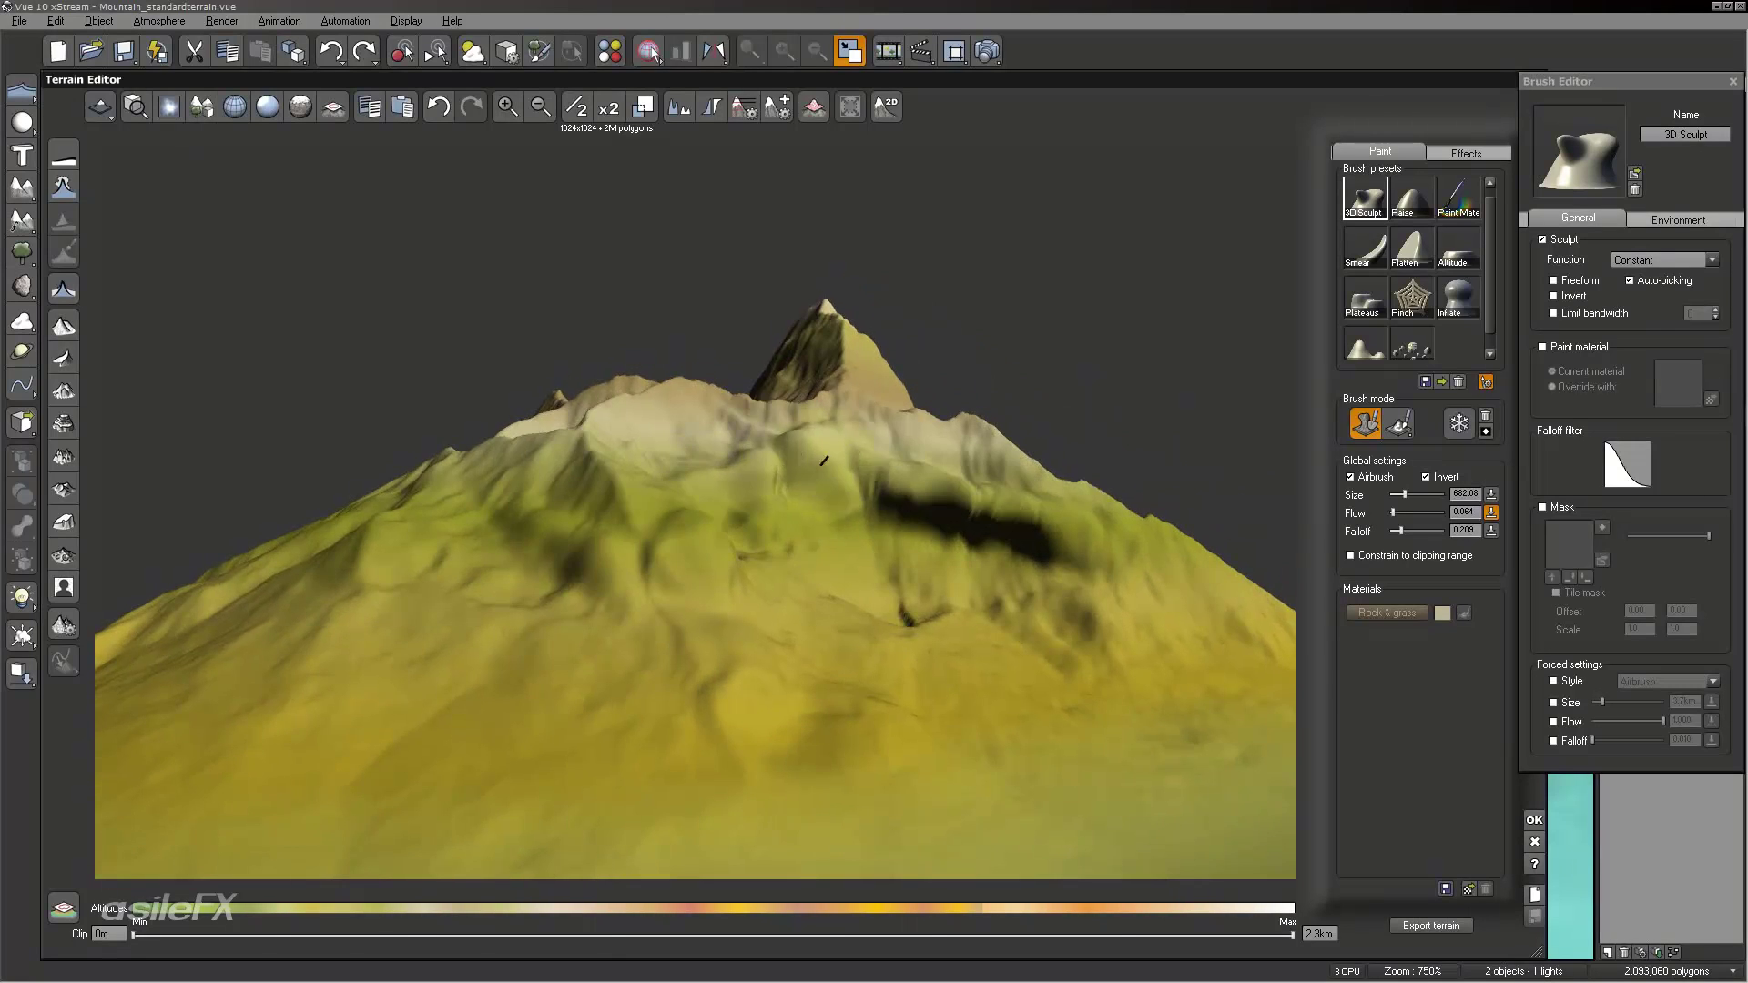
mouse_move(974, 689)
right_mouse_down()
mouse_move(897, 642)
mouse_move(918, 565)
right_mouse_up()
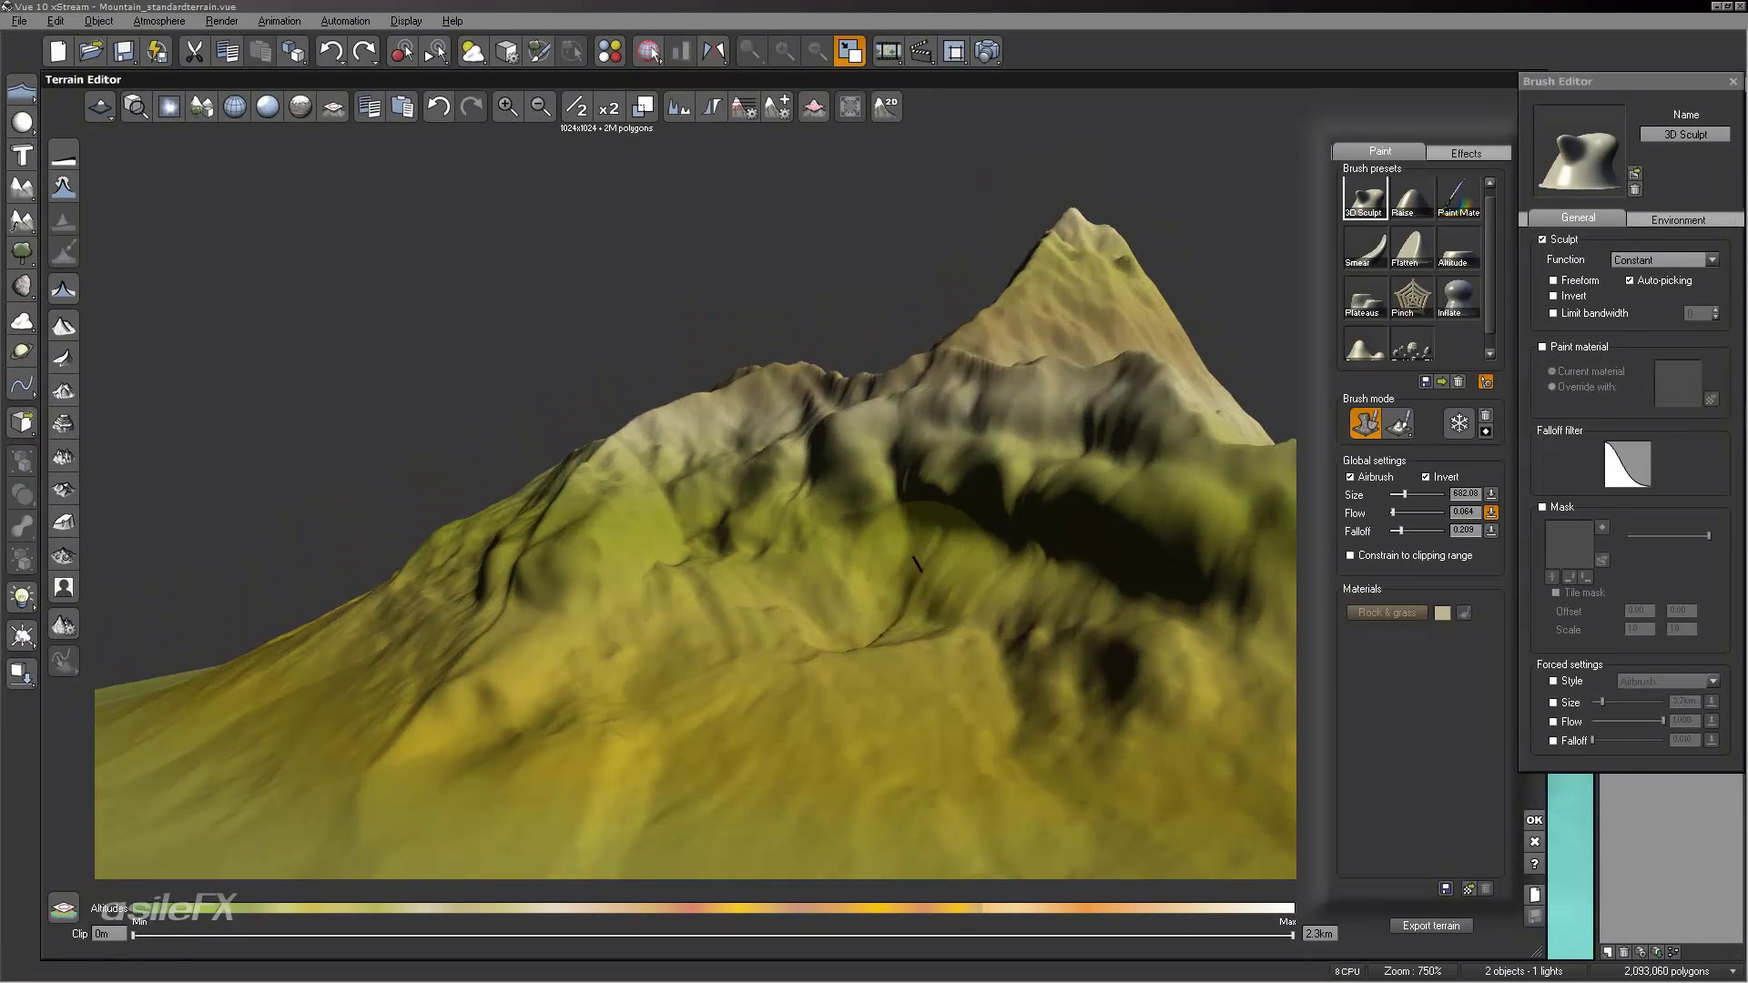
mouse_move(1154, 625)
left_mouse_down()
mouse_move(1120, 674)
mouse_move(1046, 644)
mouse_move(905, 683)
mouse_move(1036, 629)
left_mouse_up()
right_click_drag(1114, 662, 1392, 550)
Step: Increase the 3D Sculpt brush size to 1.5 km and carve broad hollows across the foreground slope and ridge
left_click(1415, 494)
mouse_move(1092, 590)
left_mouse_down()
mouse_move(1038, 569)
mouse_move(844, 636)
mouse_move(800, 684)
left_mouse_up()
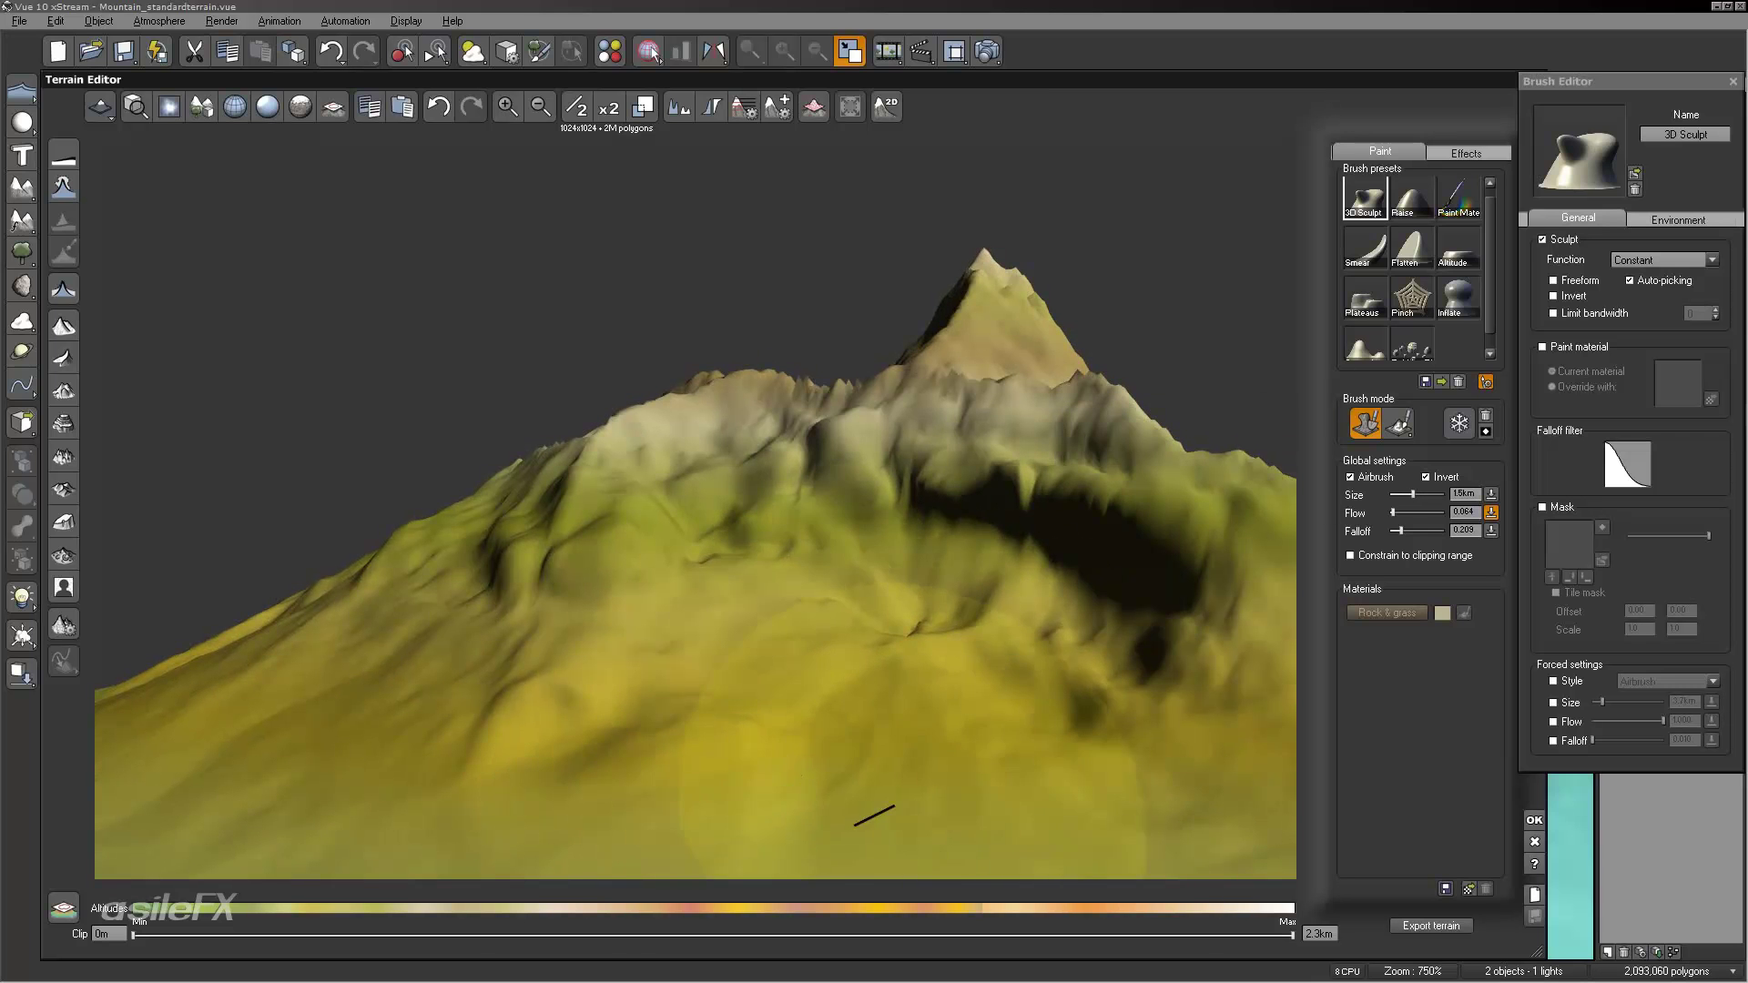
mouse_move(965, 613)
left_mouse_down()
mouse_move(1014, 542)
mouse_move(1101, 517)
left_mouse_up()
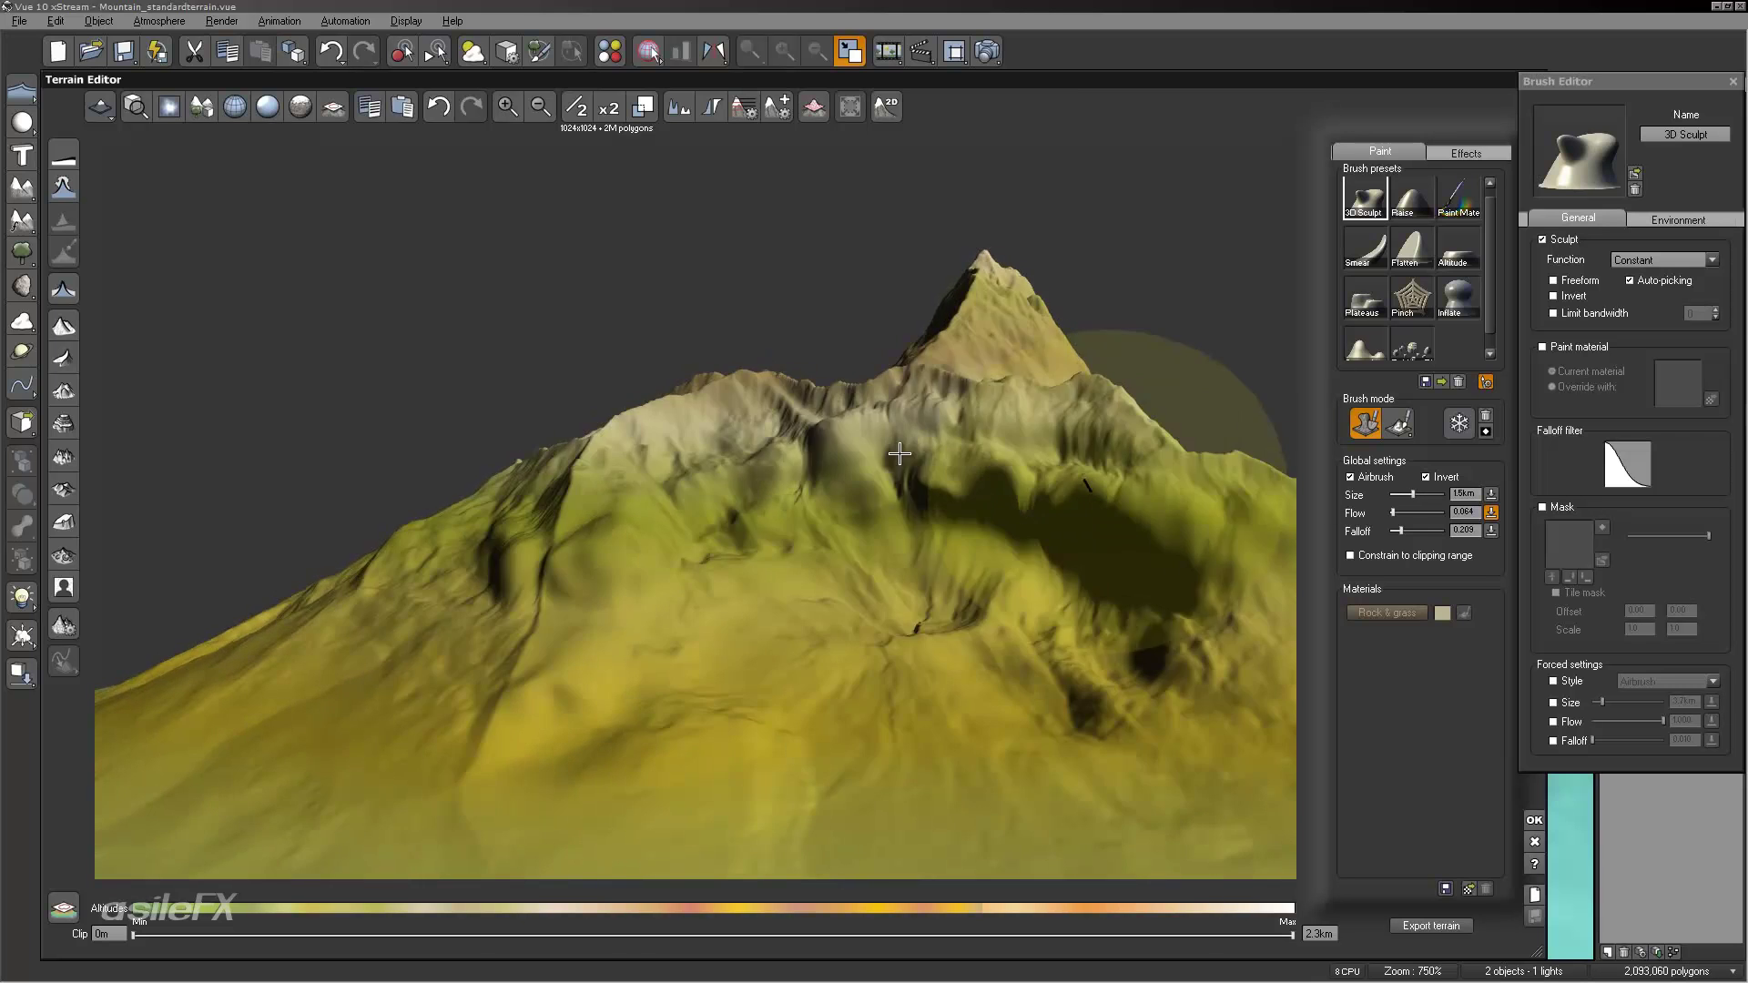
mouse_move(794, 404)
left_mouse_down()
mouse_move(695, 592)
mouse_move(719, 574)
mouse_move(804, 612)
mouse_move(908, 702)
mouse_move(1047, 764)
left_mouse_up()
mouse_move(1007, 586)
right_mouse_down()
mouse_move(1069, 620)
mouse_move(1176, 579)
mouse_move(969, 579)
mouse_move(1065, 524)
right_mouse_up()
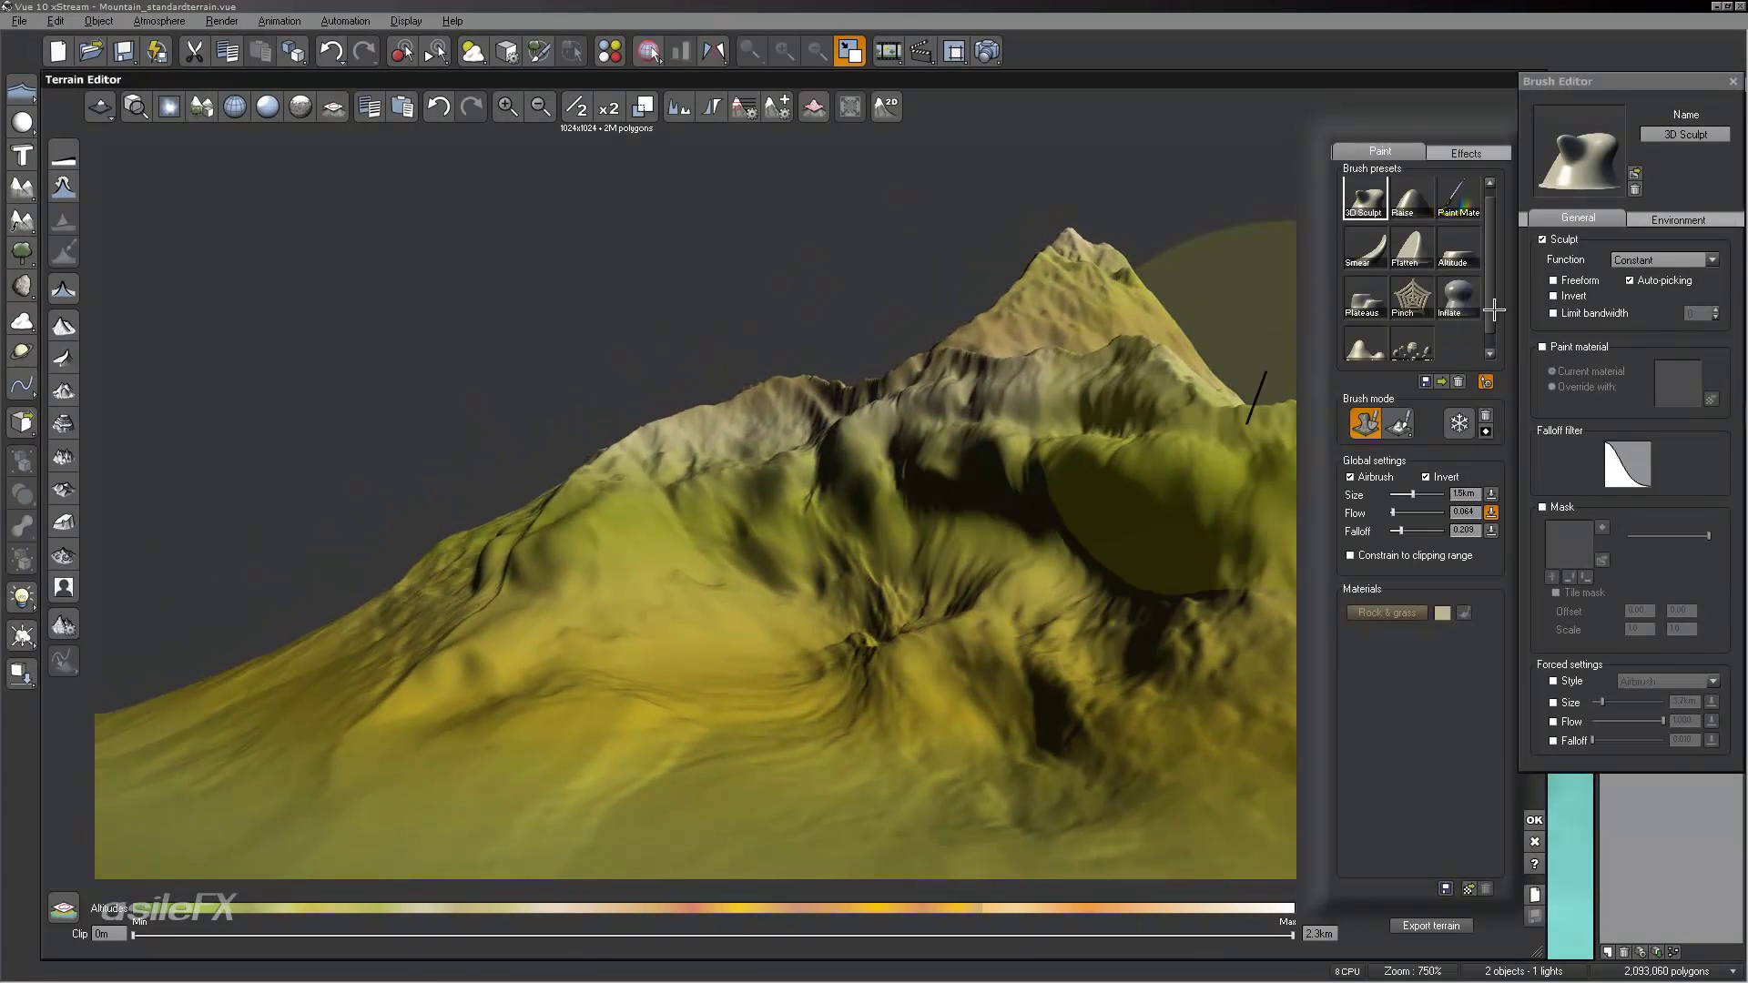
Step: Switch to the Smooth brush with Limit bandwidth on and smooth the carved slope, upper ridge and peak
left_click_drag(1494, 297, 1498, 334)
right_click_drag(1033, 478, 1184, 515)
left_click(1666, 347)
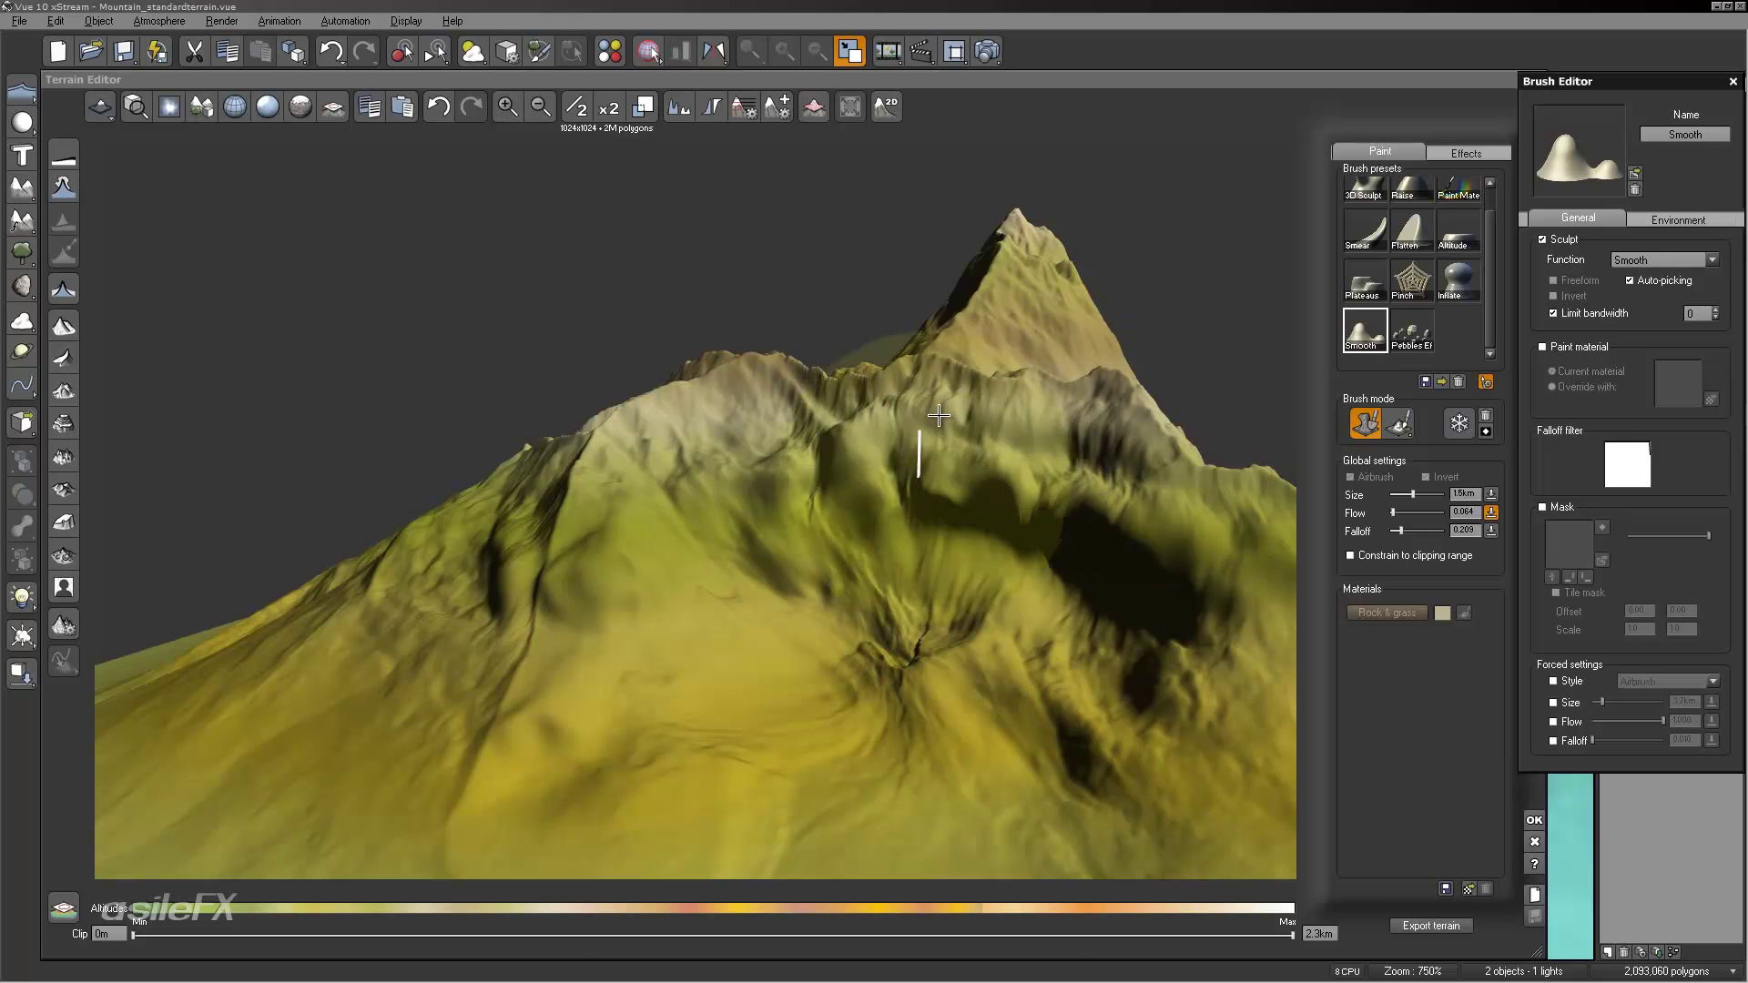
left_click_drag(921, 449, 965, 406)
left_click_drag(1148, 397, 1120, 411)
left_click_drag(1157, 533, 1107, 520)
left_click_drag(734, 344, 817, 469)
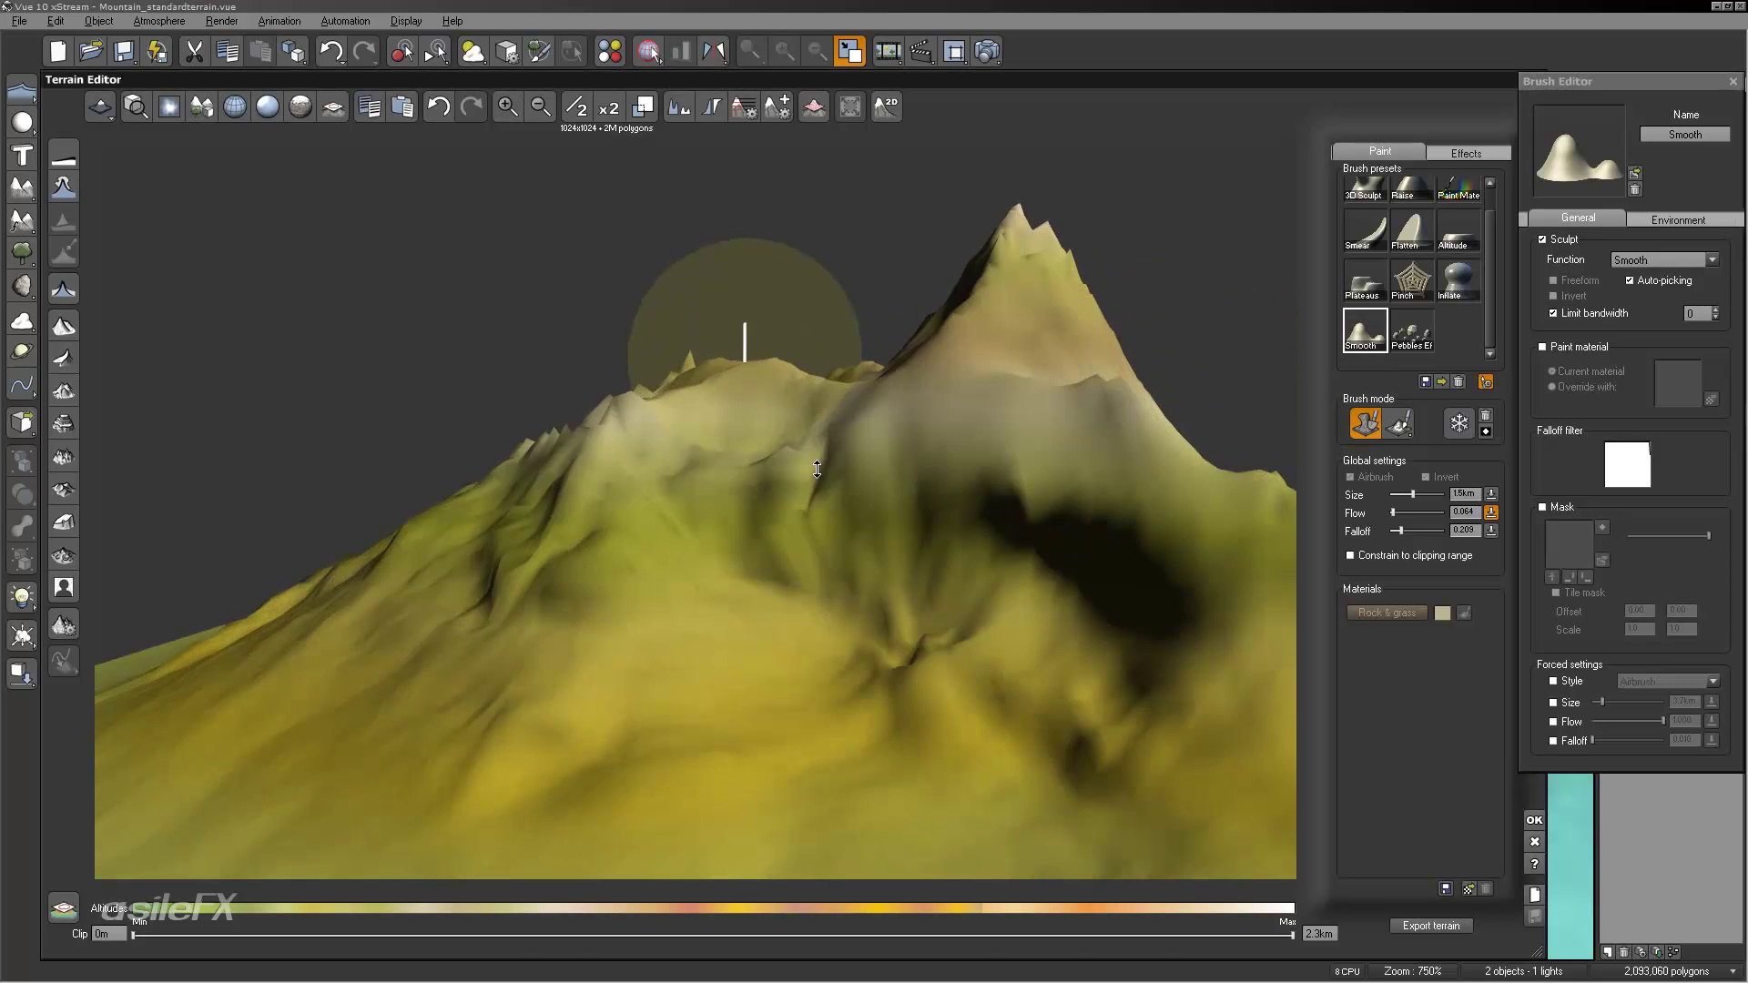
right_click_drag(1008, 500, 1038, 523)
right_click_drag(960, 446, 957, 466)
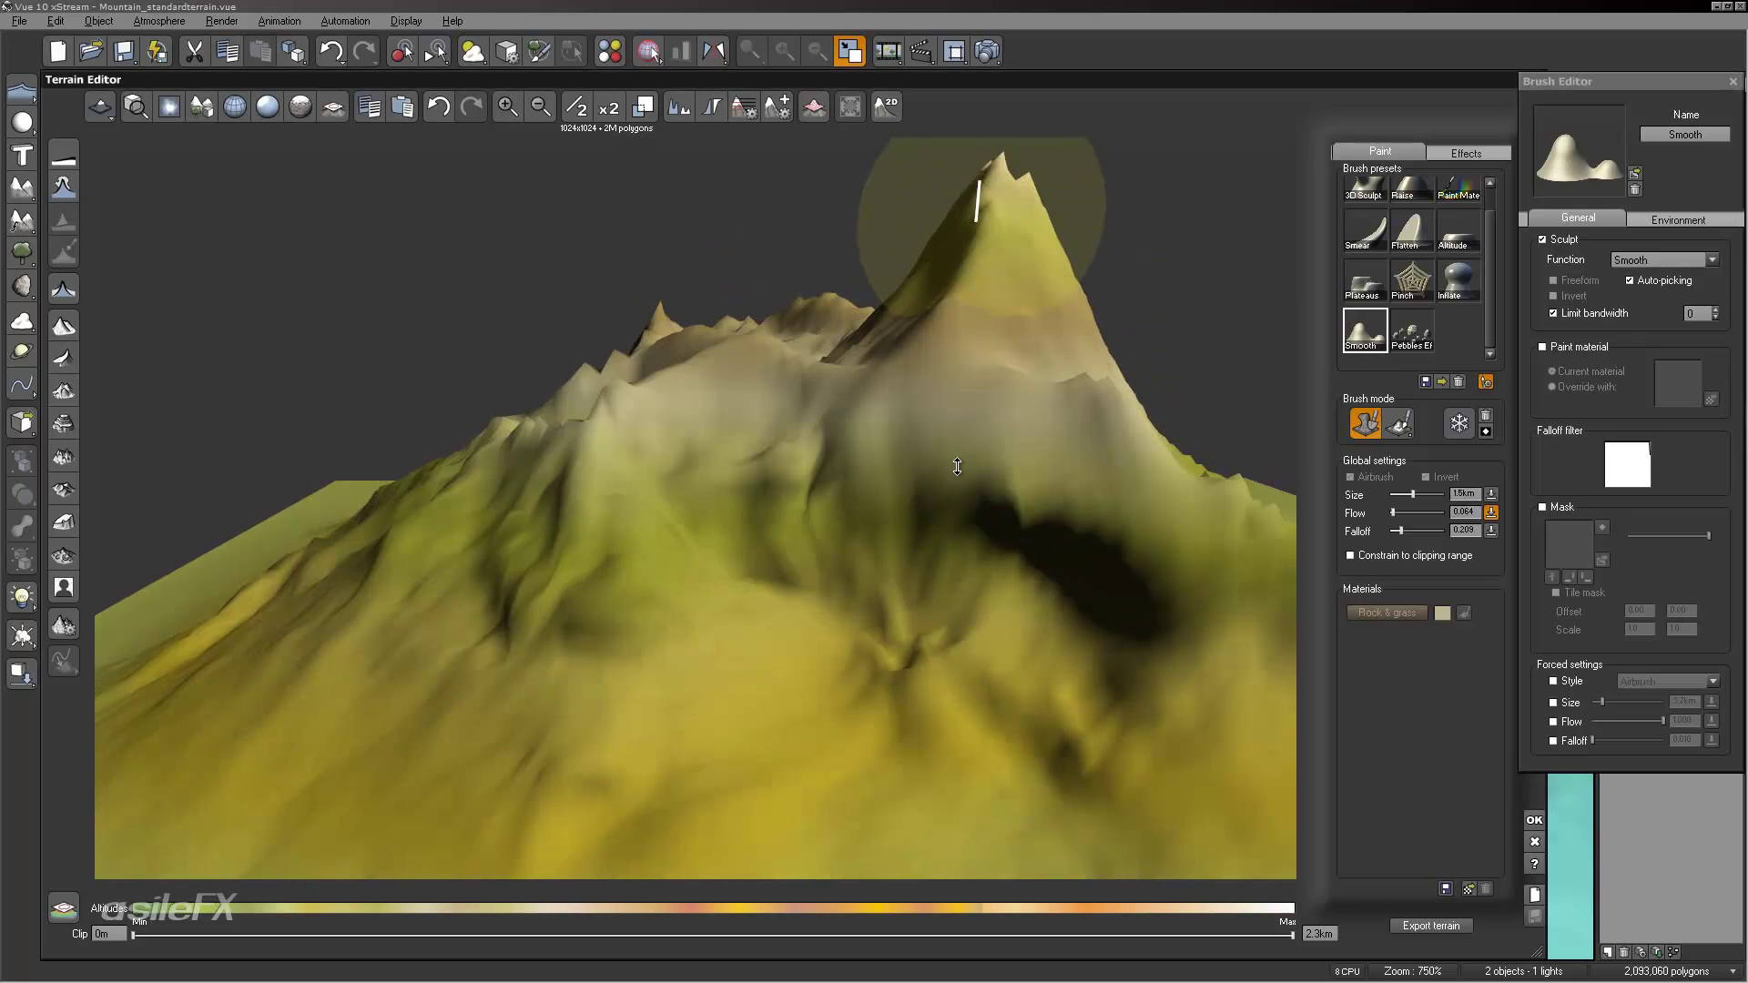
Step: Run more Smooth strokes from the rear ridge down across the dark hollow and its surrounding slope
left_click_drag(1006, 483, 1042, 601)
mouse_move(1050, 554)
right_mouse_down()
mouse_move(951, 542)
mouse_move(1123, 565)
mouse_move(1132, 546)
mouse_move(850, 313)
mouse_move(904, 392)
right_mouse_up()
mouse_move(746, 370)
left_mouse_down()
mouse_move(558, 471)
mouse_move(706, 405)
left_mouse_up()
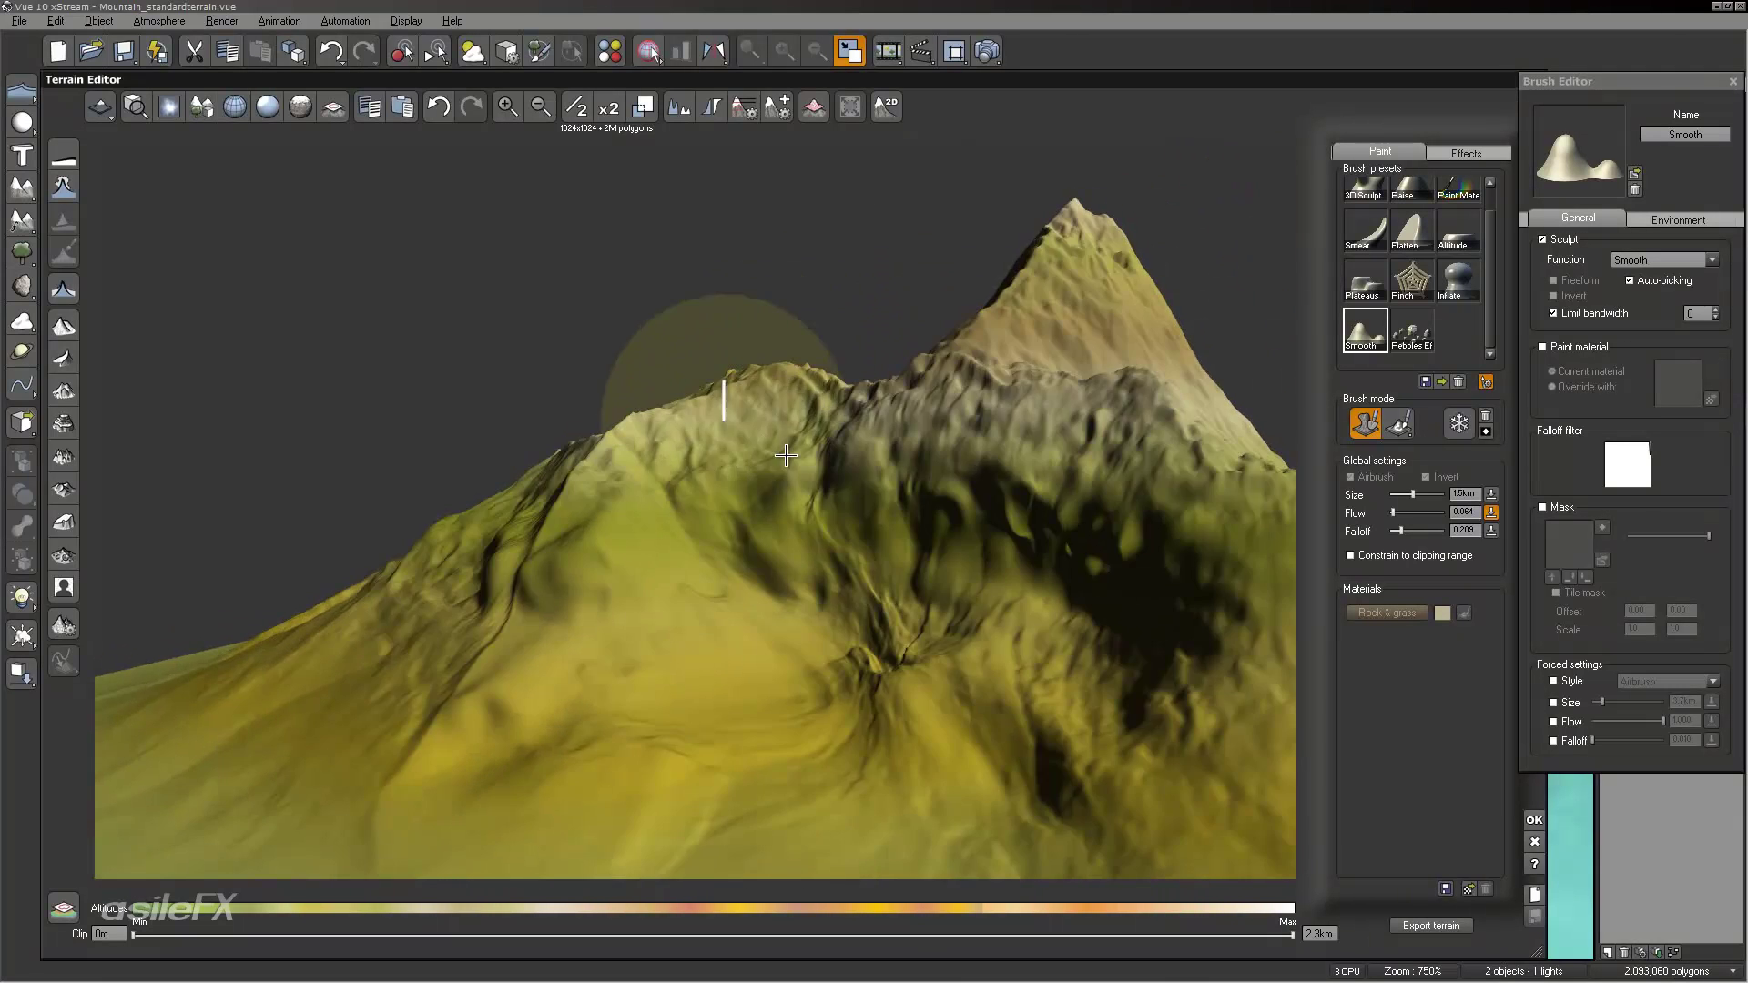
right_click_drag(726, 402, 578, 393)
left_click_drag(578, 394, 880, 487)
right_click_drag(905, 496, 861, 490)
right_click_drag(1073, 577, 1232, 667)
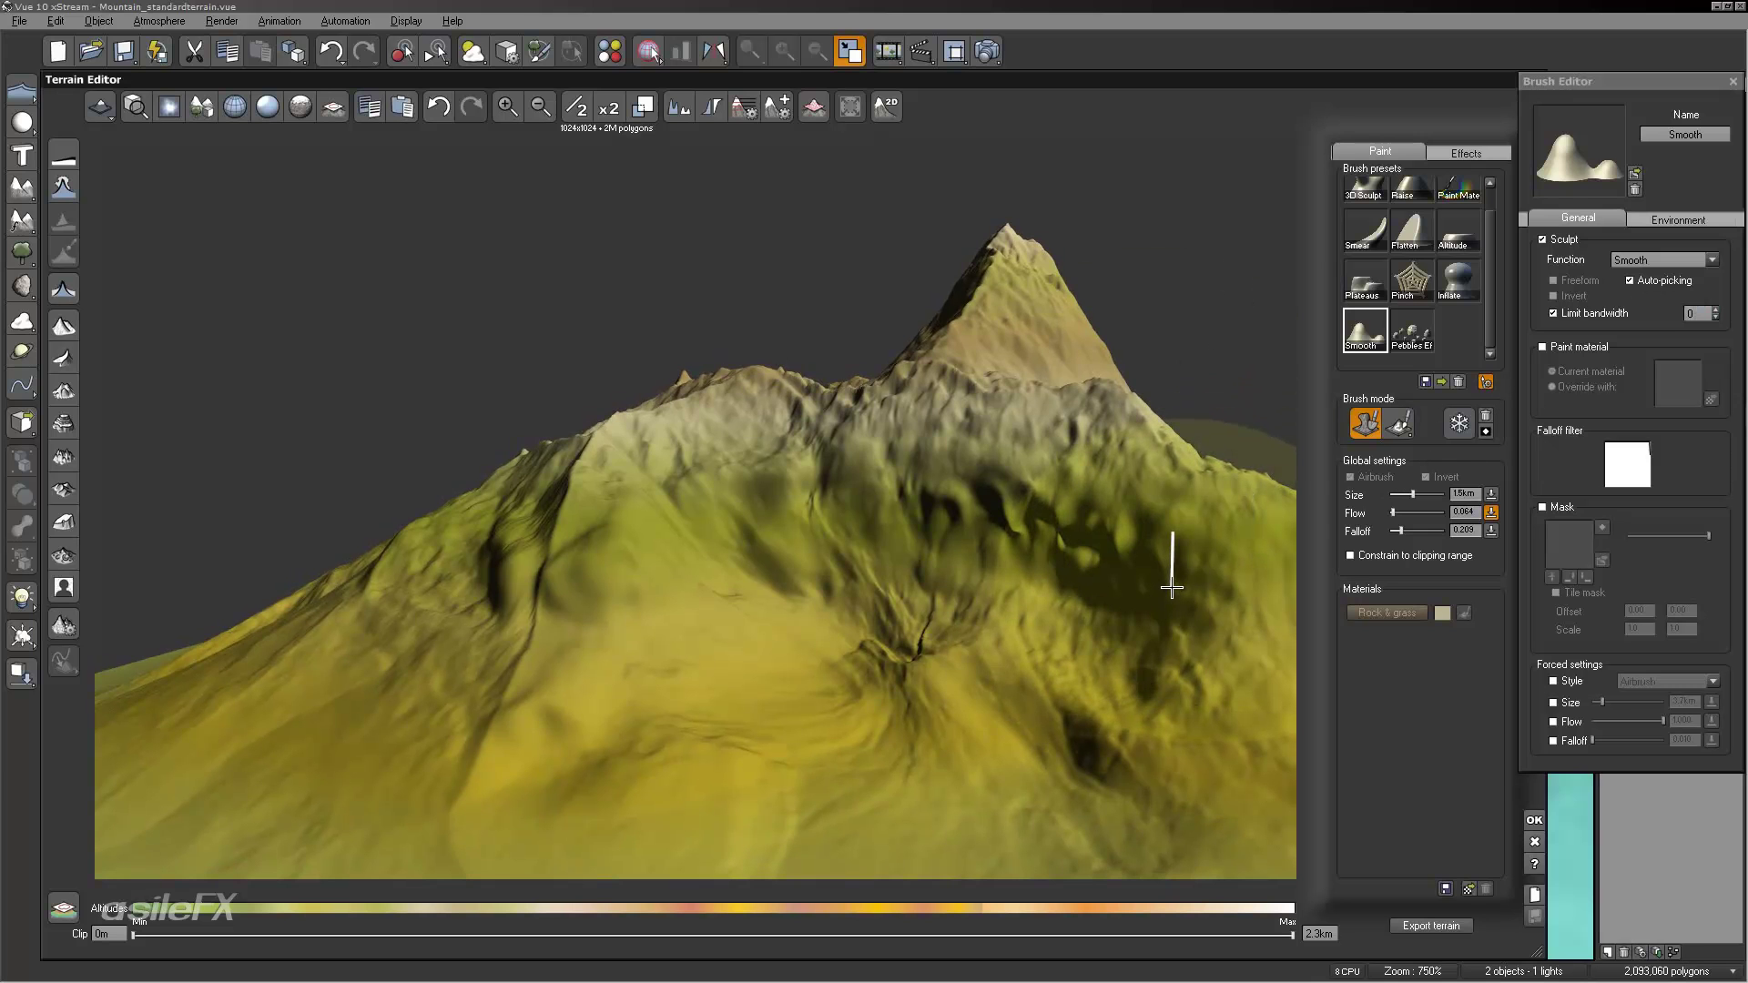
right_click_drag(1174, 586, 1202, 547)
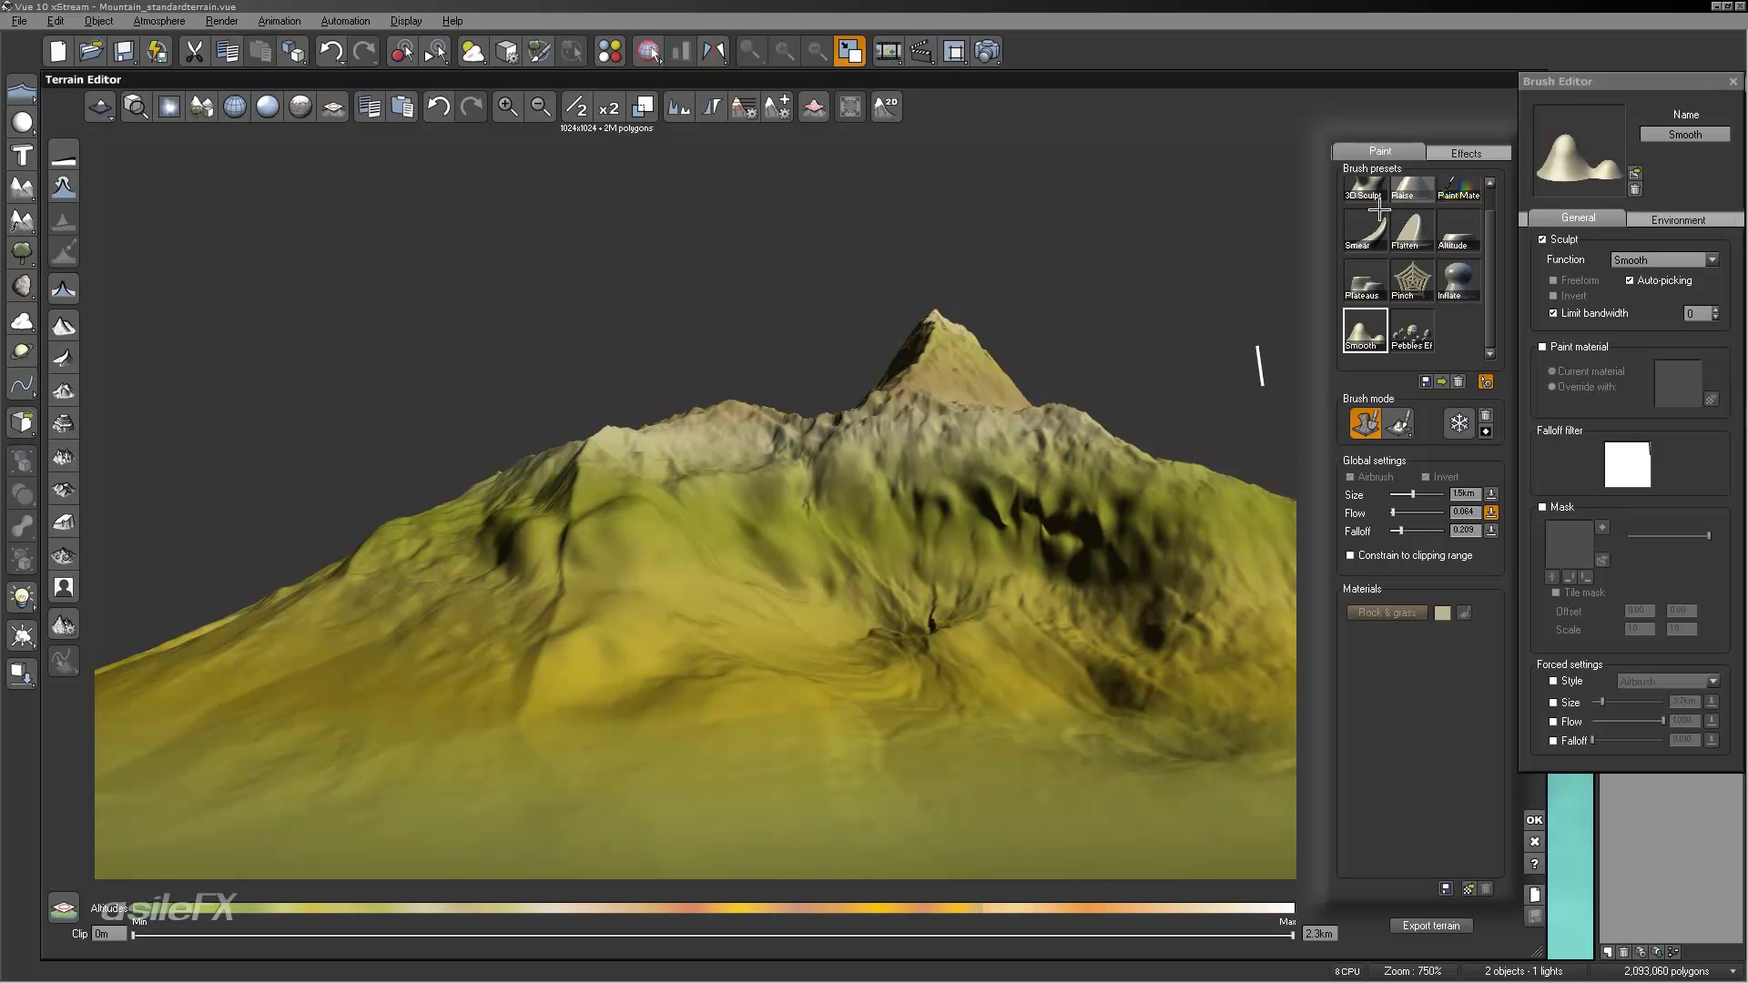
Step: Leave the Smooth brush without saving its changes and return to the 3D Sculpt brush
left_click(1410, 187)
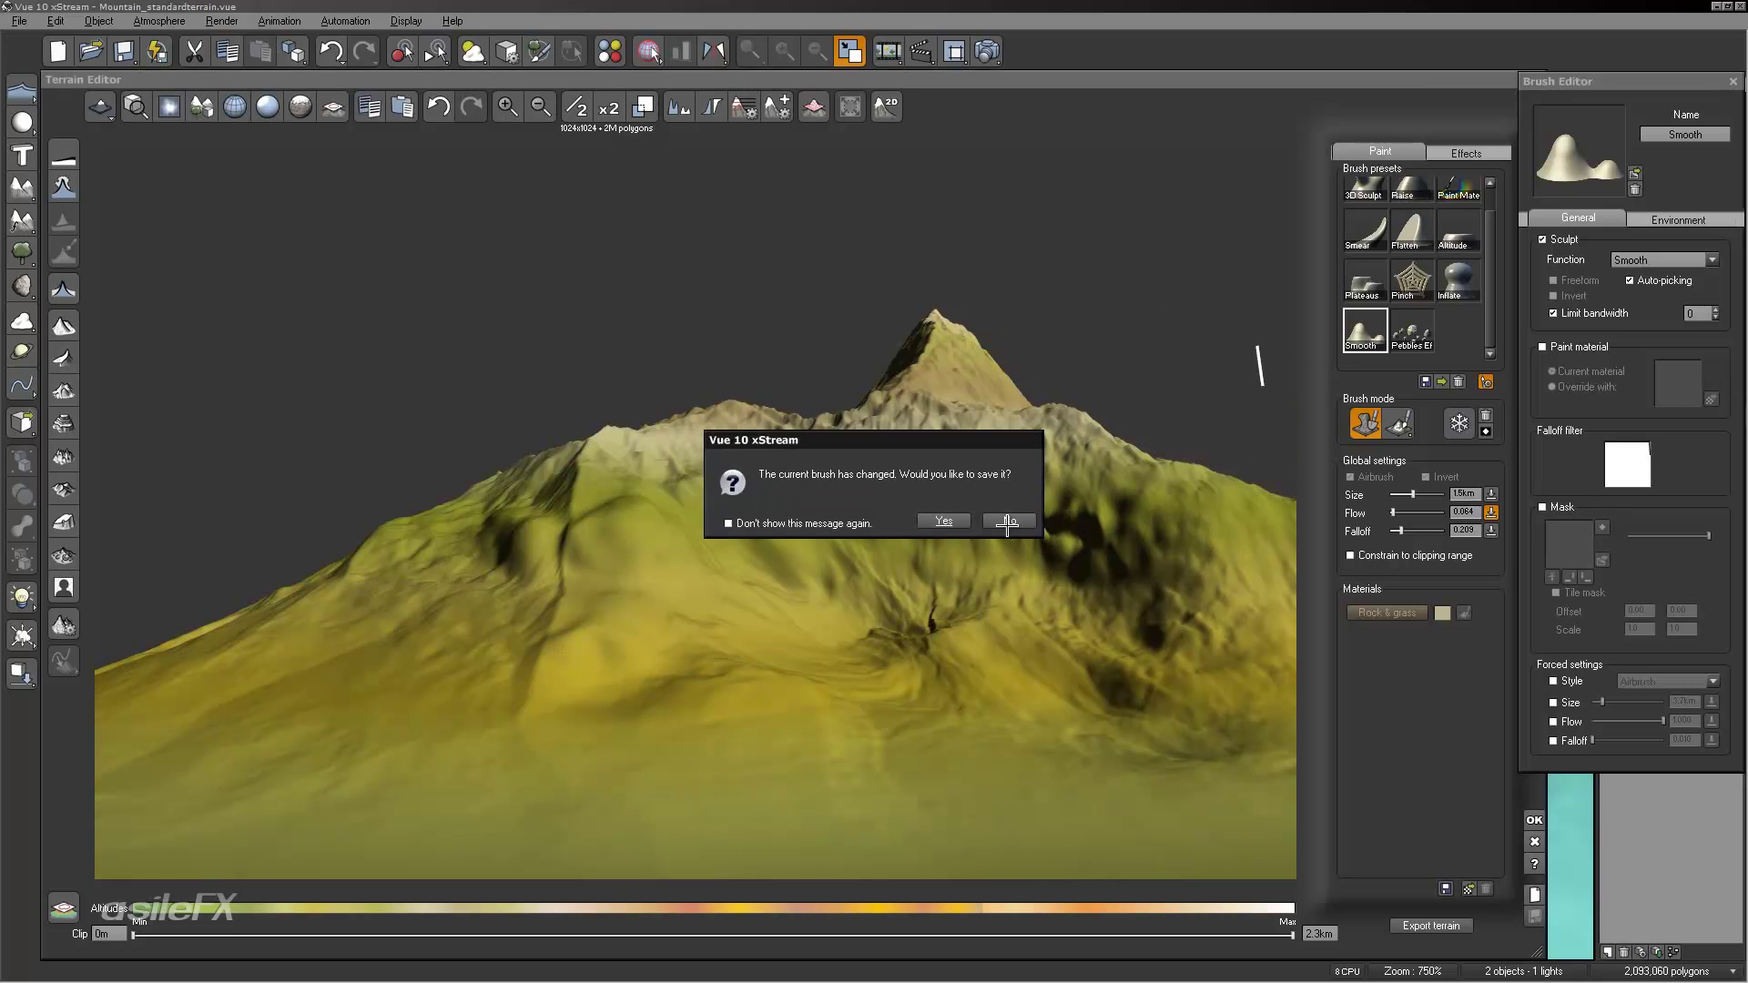
key("Return")
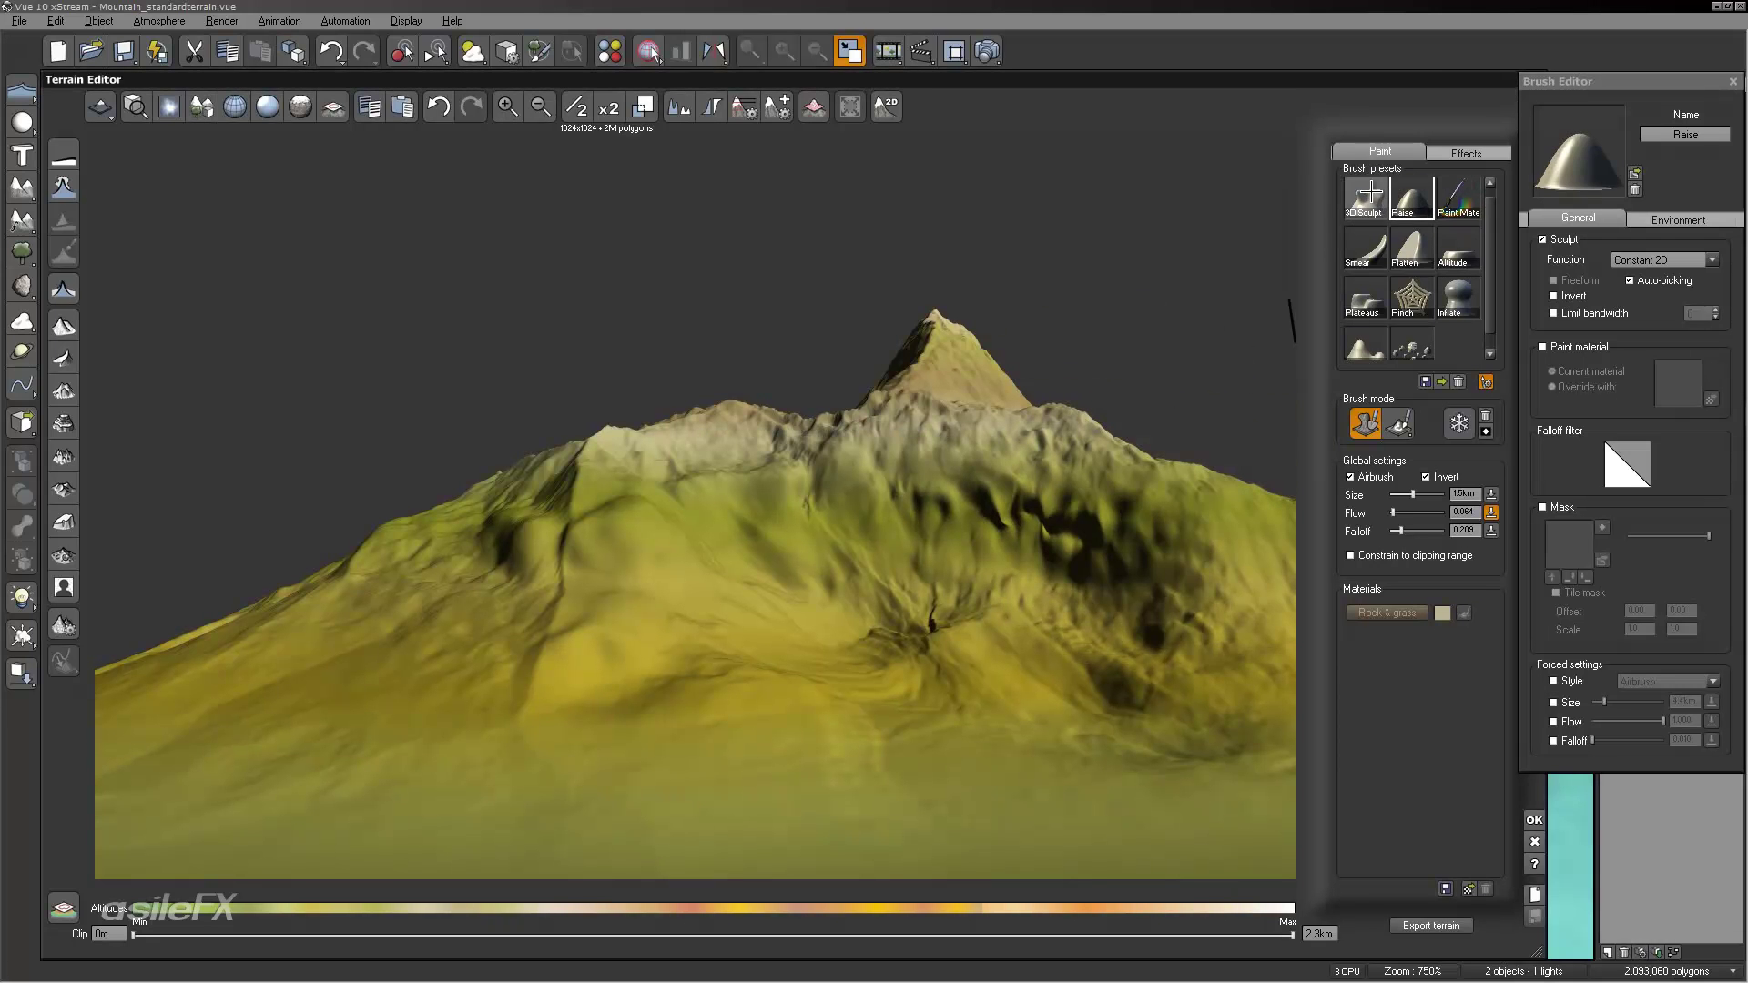
right_click_drag(1089, 504, 1077, 601)
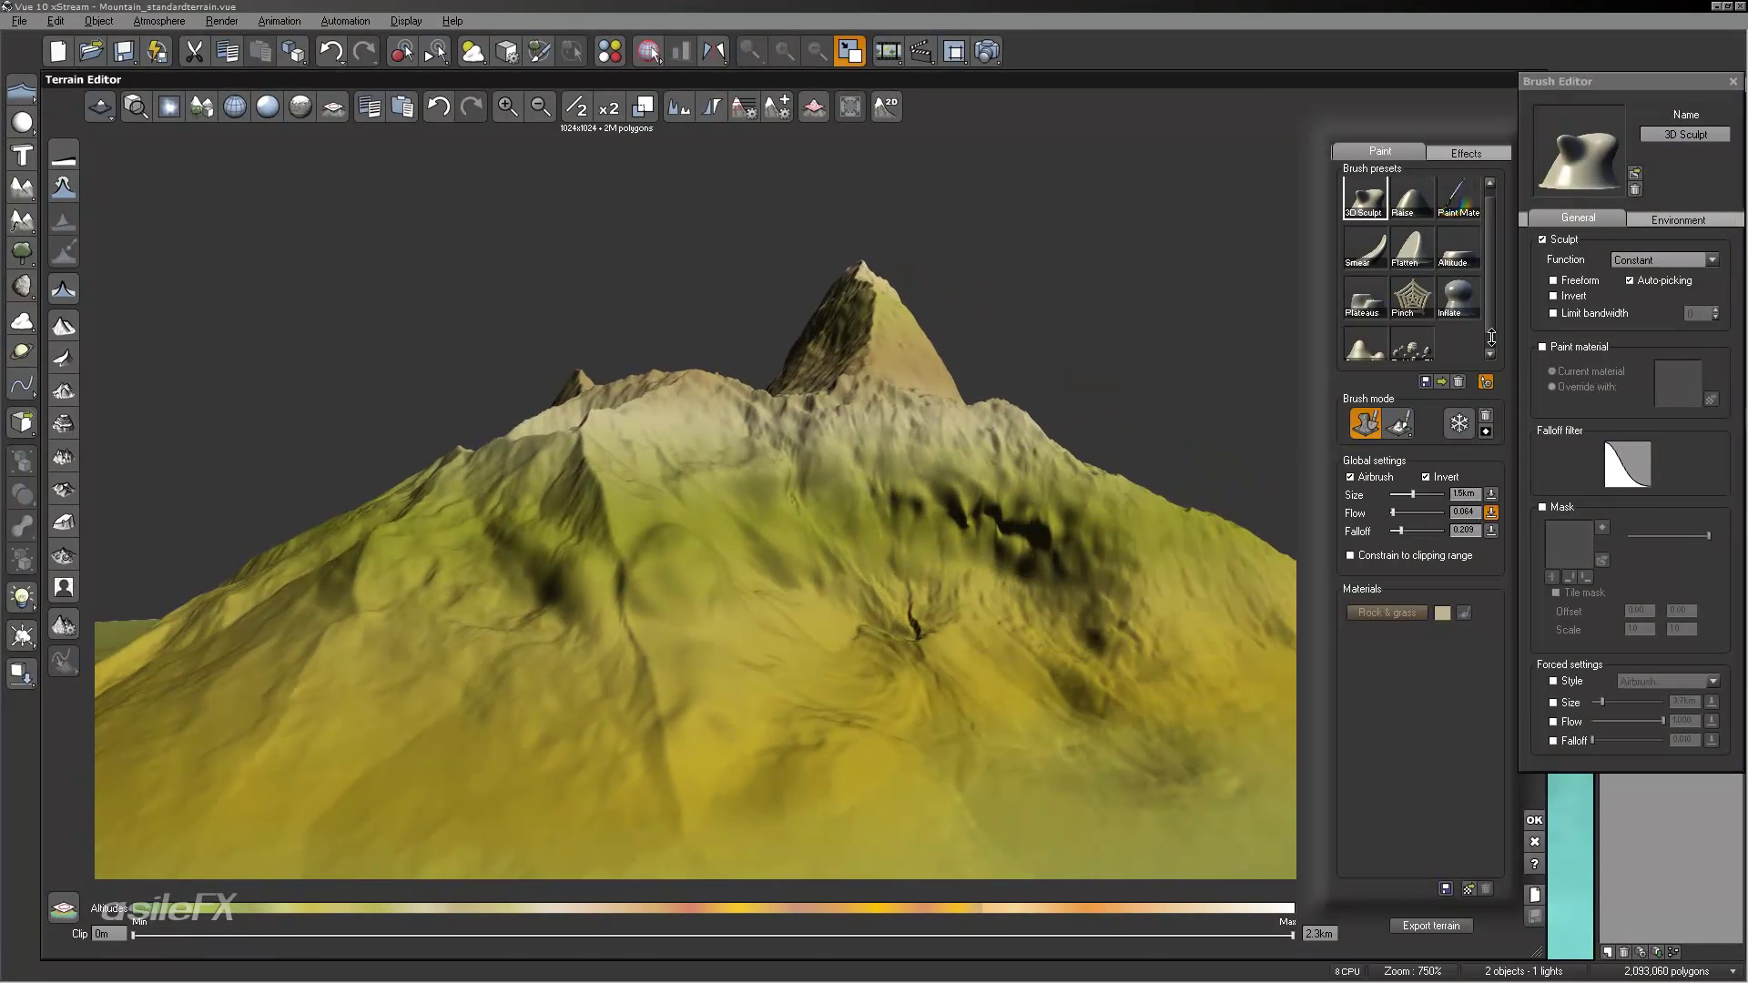
Step: Enable the 3D Sculpt brush mask and load the inverted RockSlab_003 picture as the mask image
left_click(1561, 506)
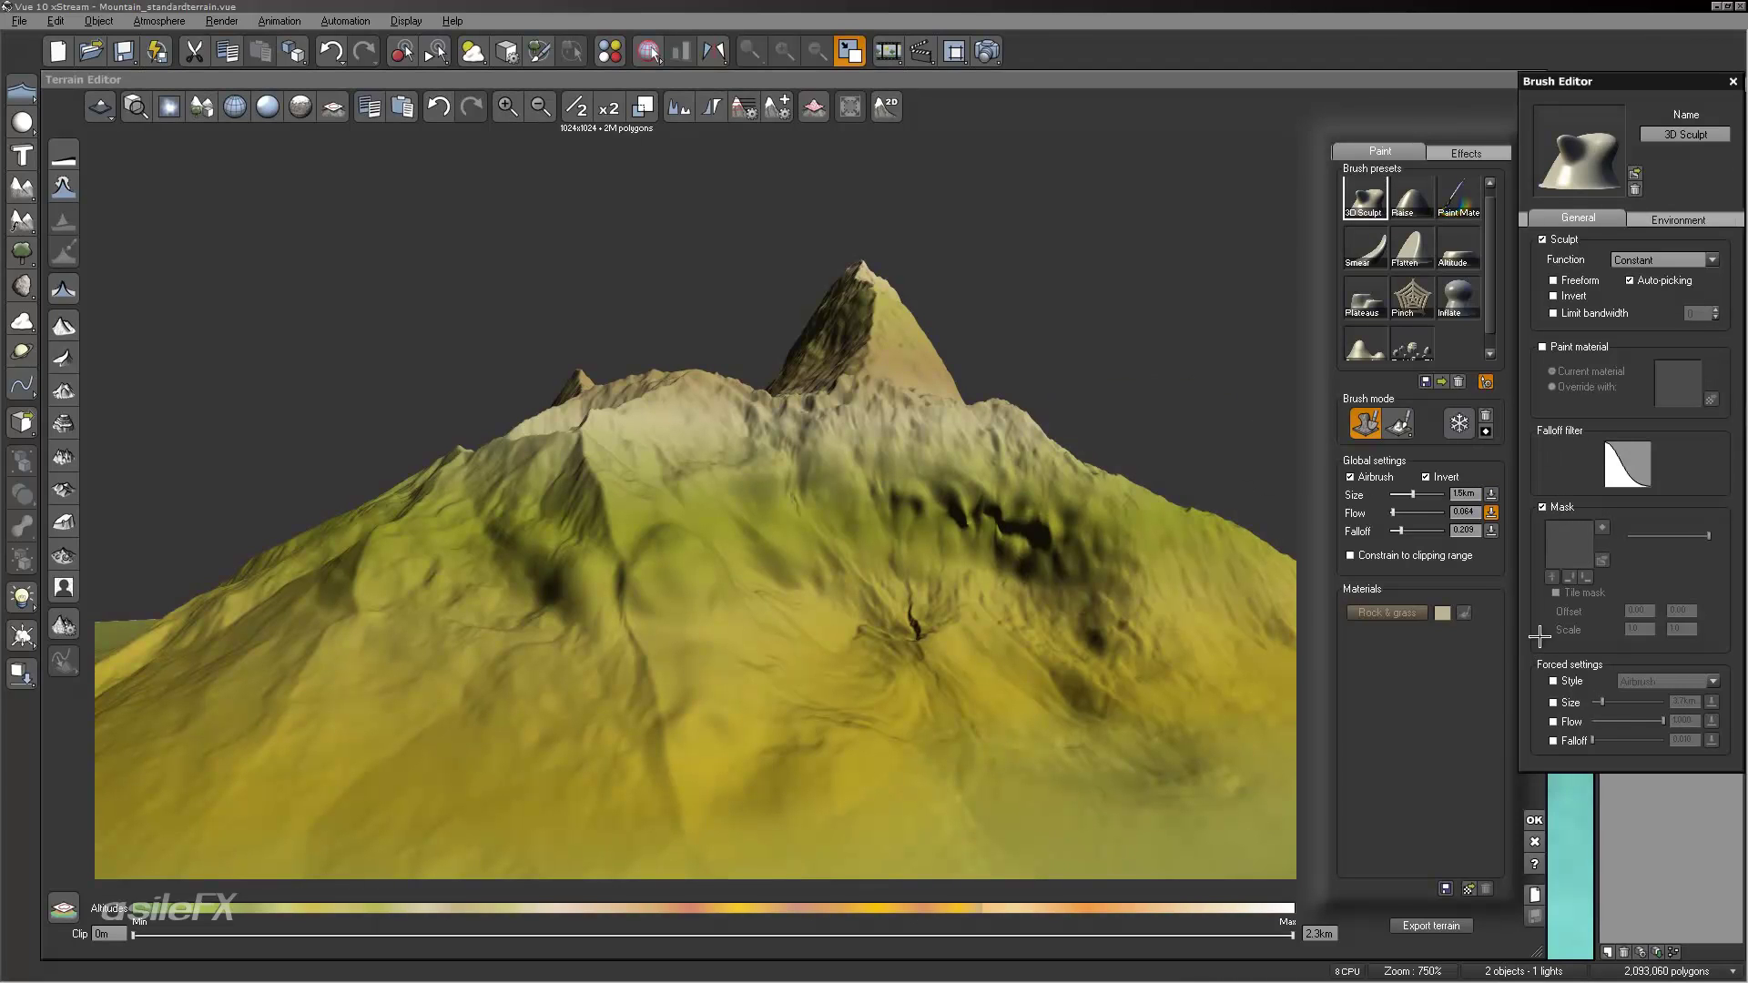
double_click(1569, 527)
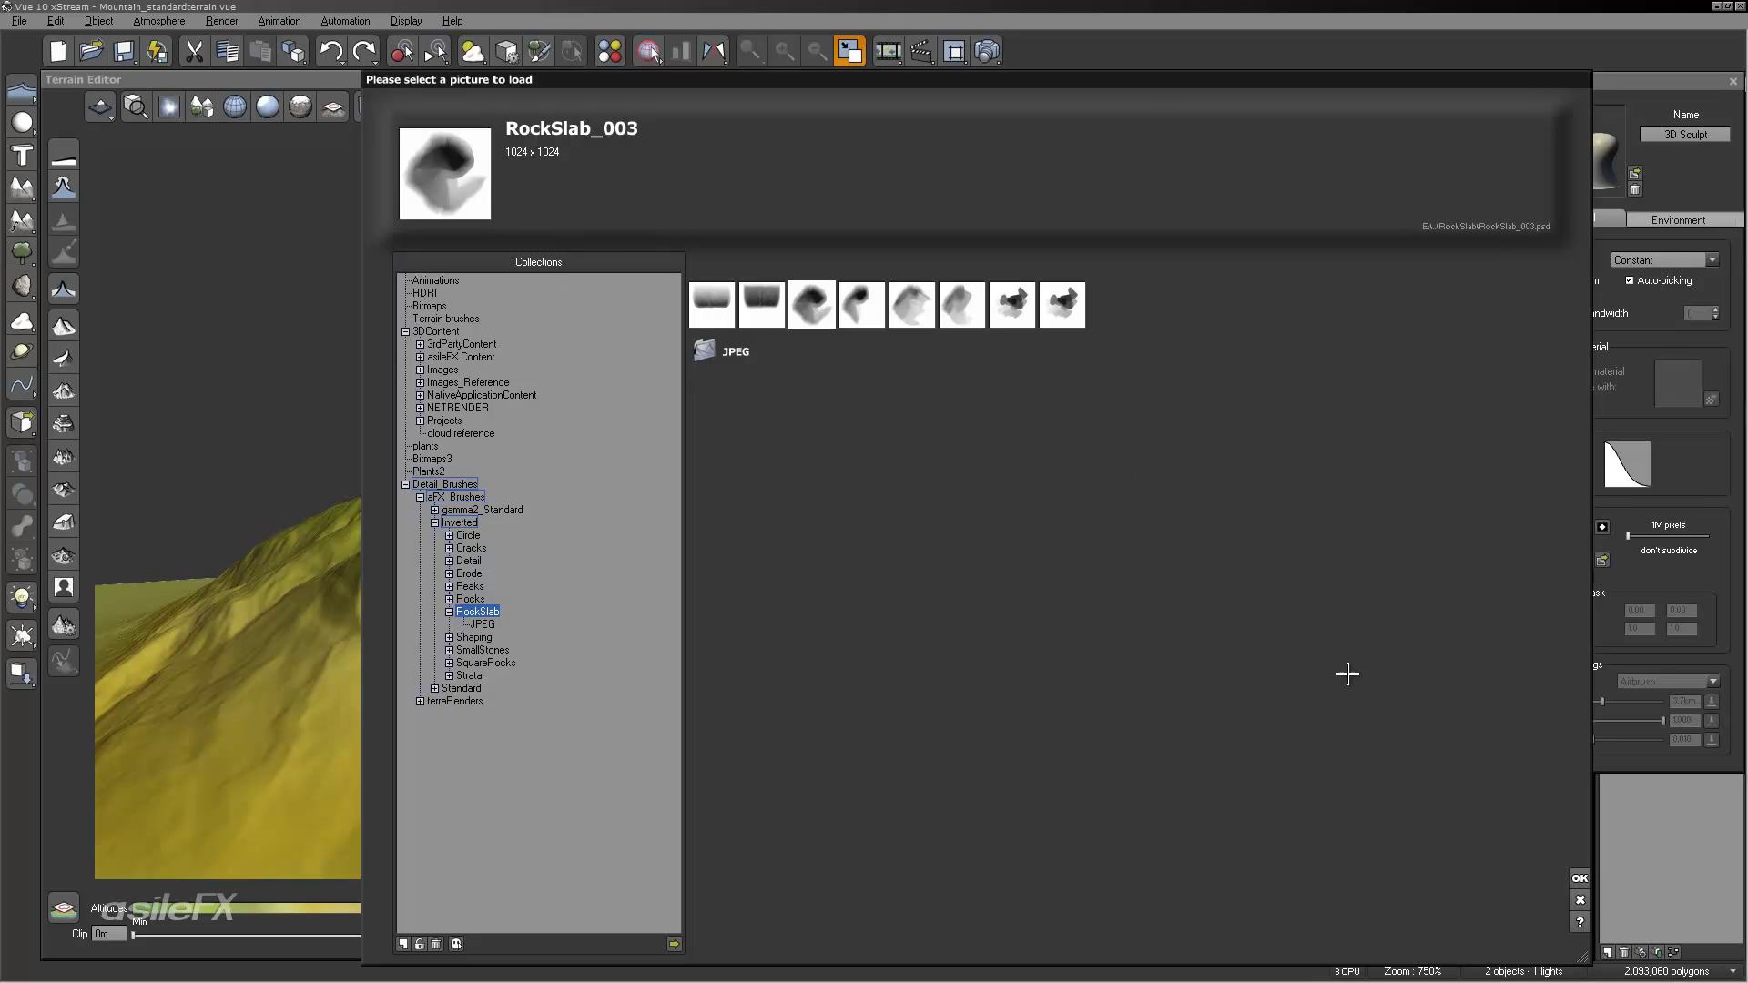
left_click(1579, 878)
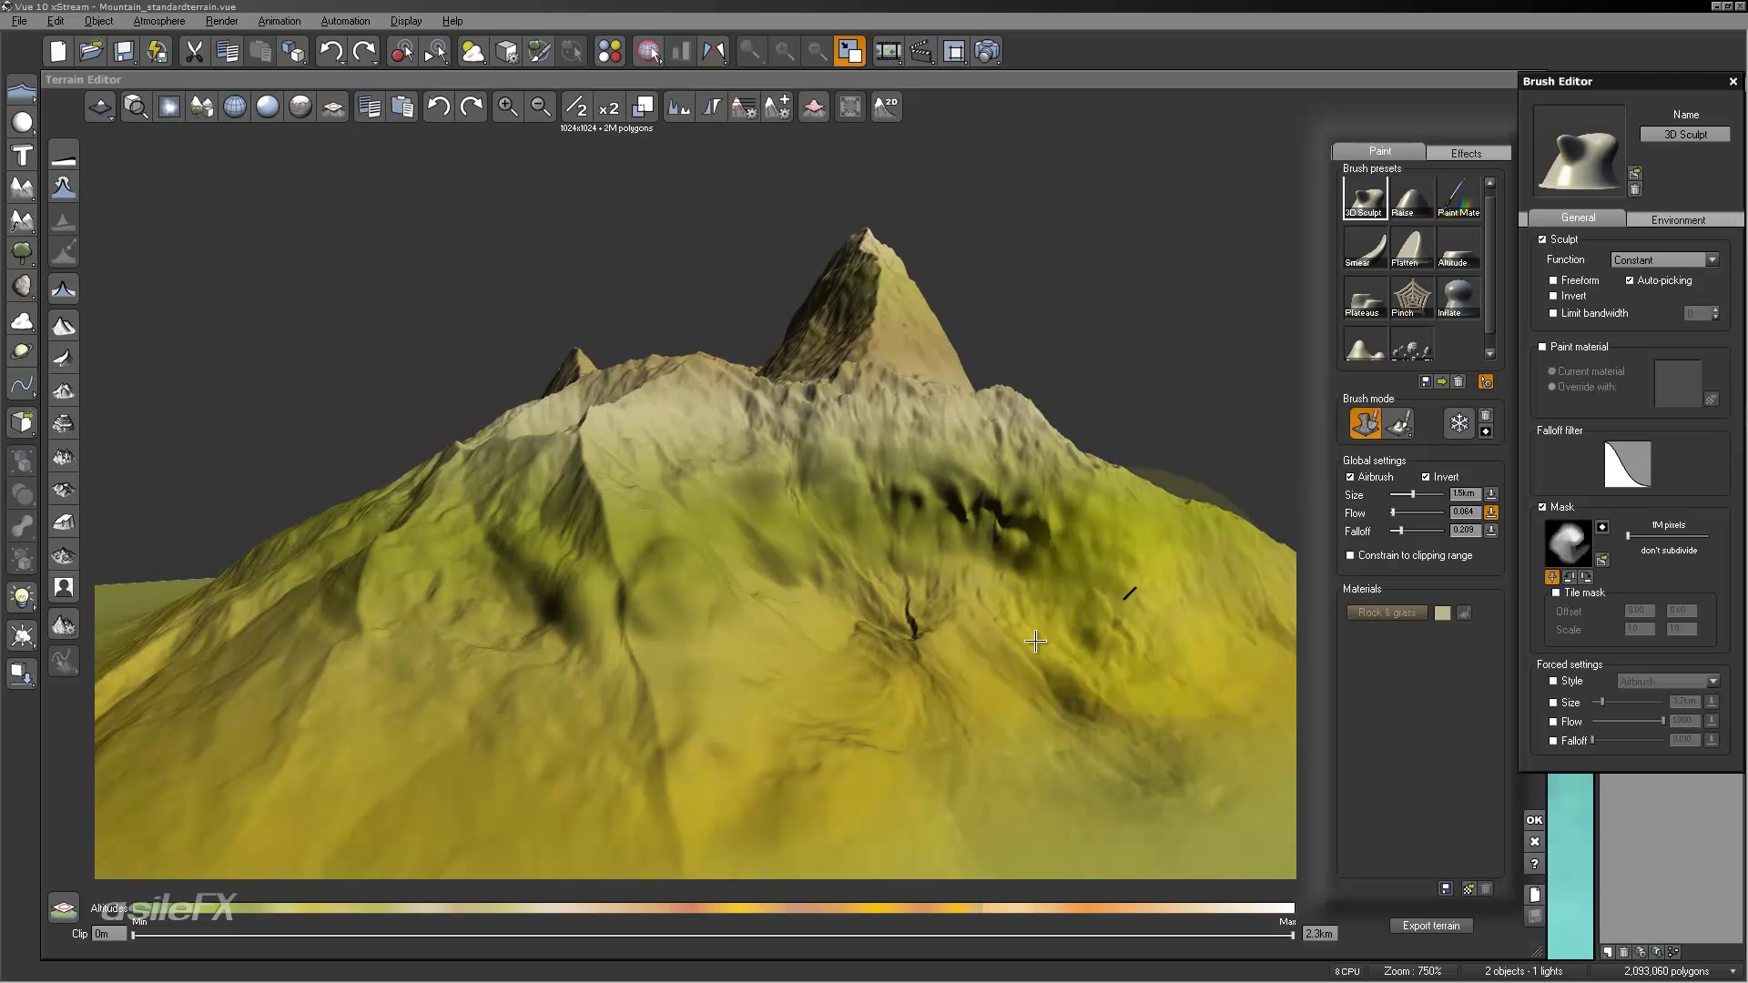
Step: Set the masked brush size to 2.3 km and sculpt rock slab detail on the mountain's slopes
left_click_drag(1431, 494, 1437, 494)
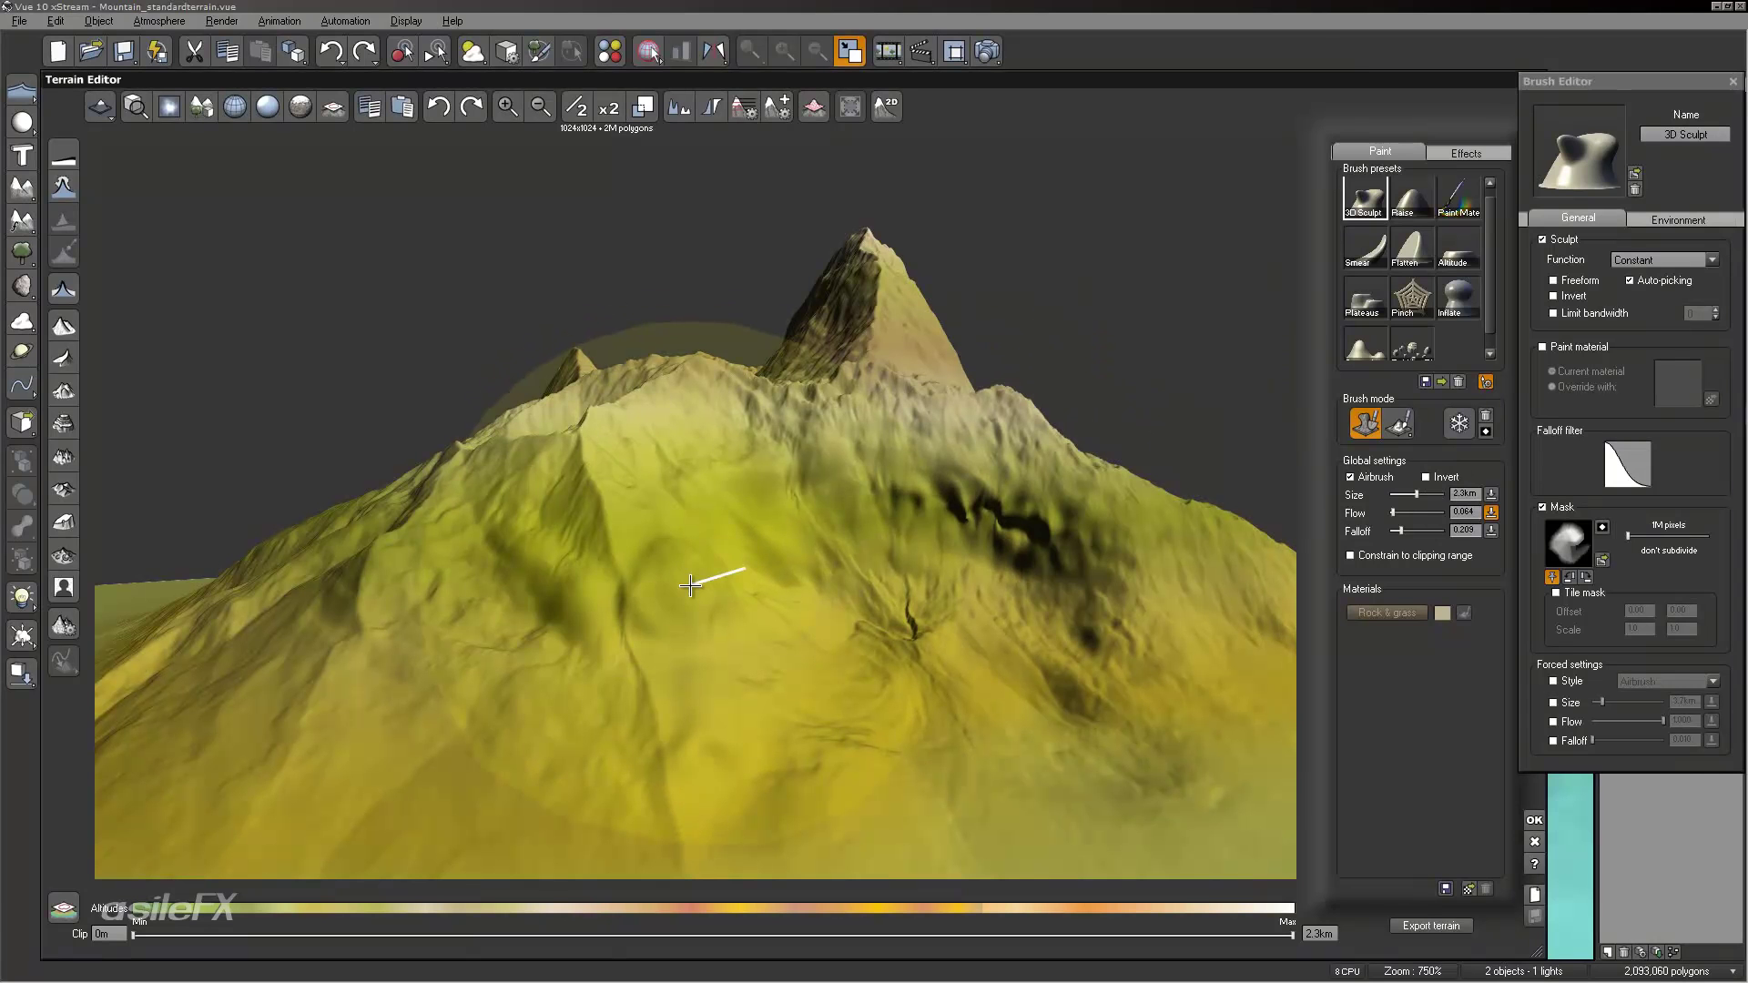
mouse_move(719, 503)
right_mouse_down()
mouse_move(831, 511)
mouse_move(714, 625)
right_mouse_up()
mouse_move(640, 644)
left_mouse_down()
mouse_move(734, 649)
mouse_move(704, 623)
left_mouse_up()
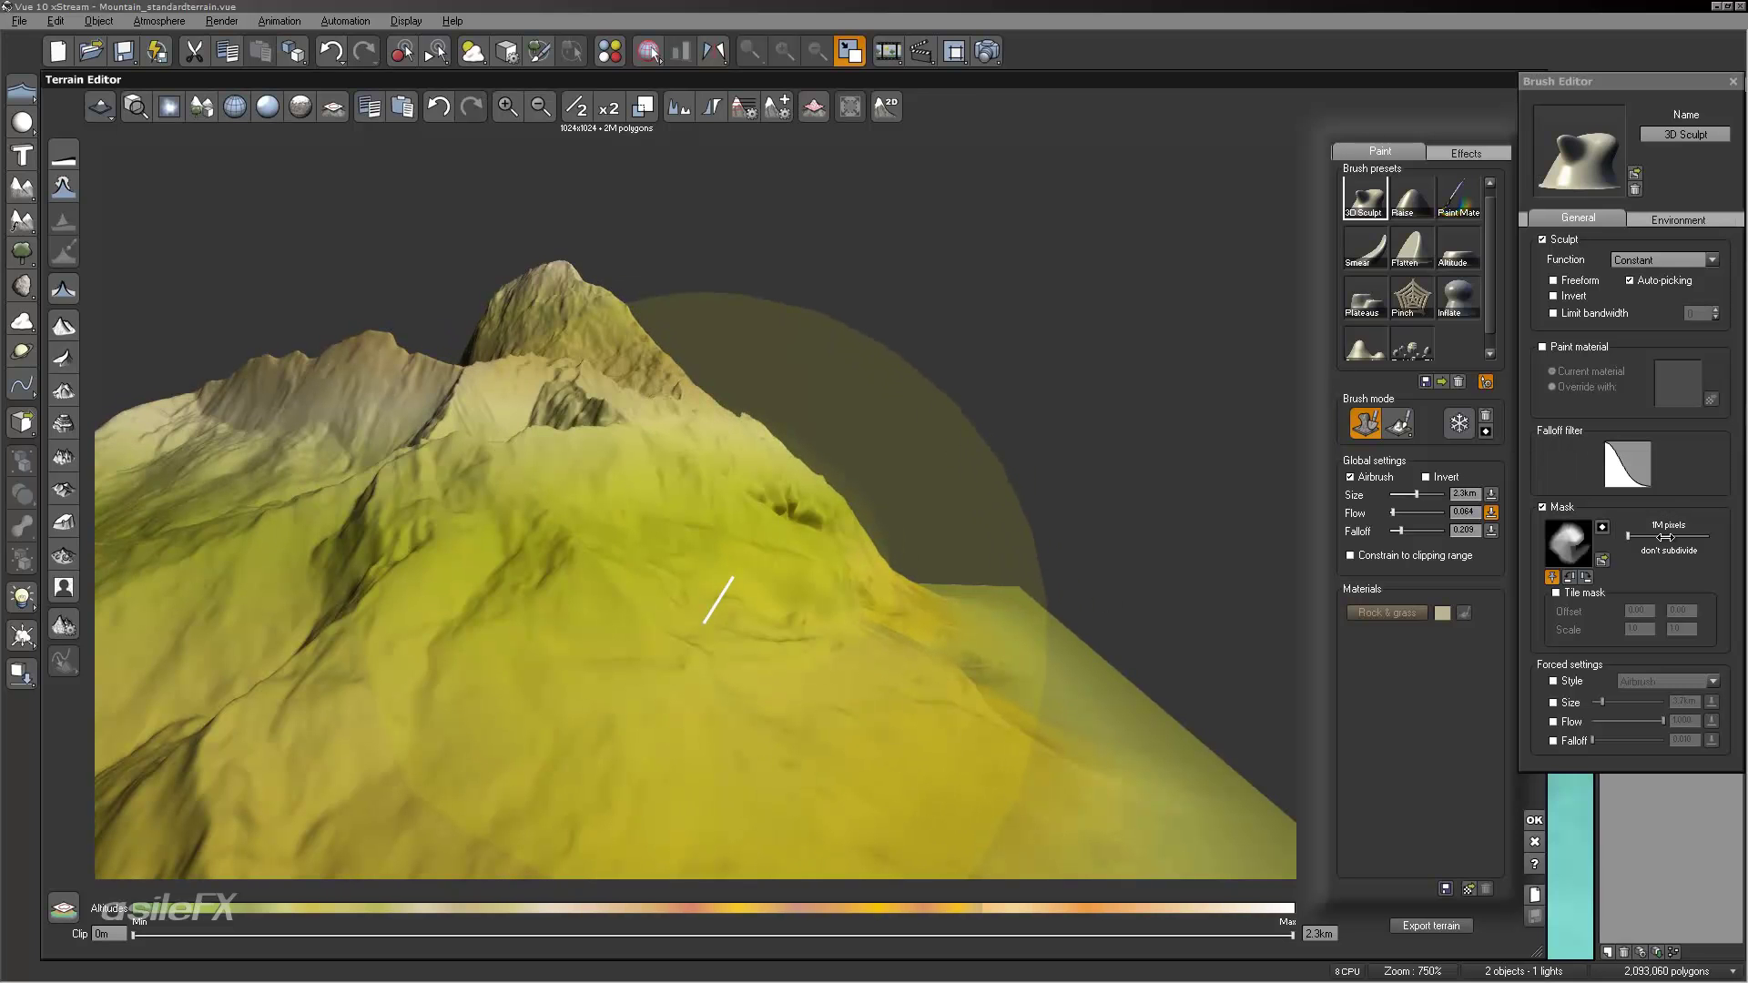
mouse_move(1008, 609)
right_mouse_down()
mouse_move(761, 613)
mouse_move(718, 554)
mouse_move(790, 533)
right_mouse_up()
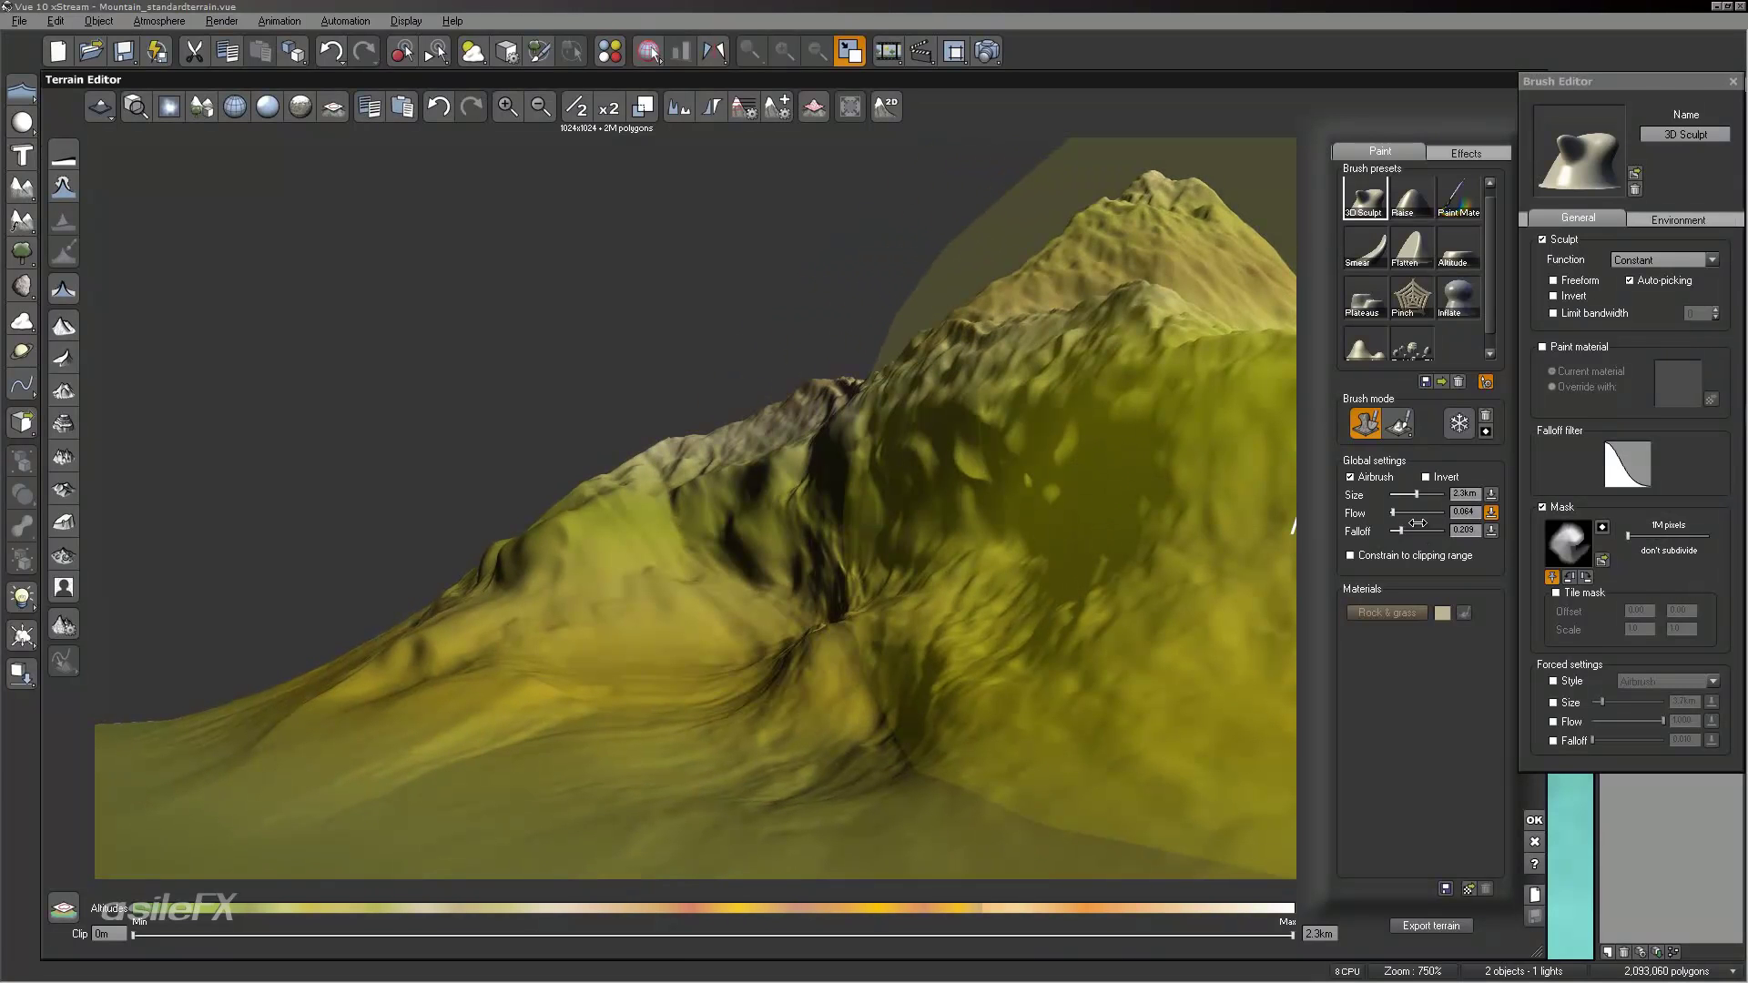
Step: Reduce the masked brush size to 1.5 km and sculpt rock slab shapes over the hollow and central slope
left_click_drag(1423, 493, 1412, 493)
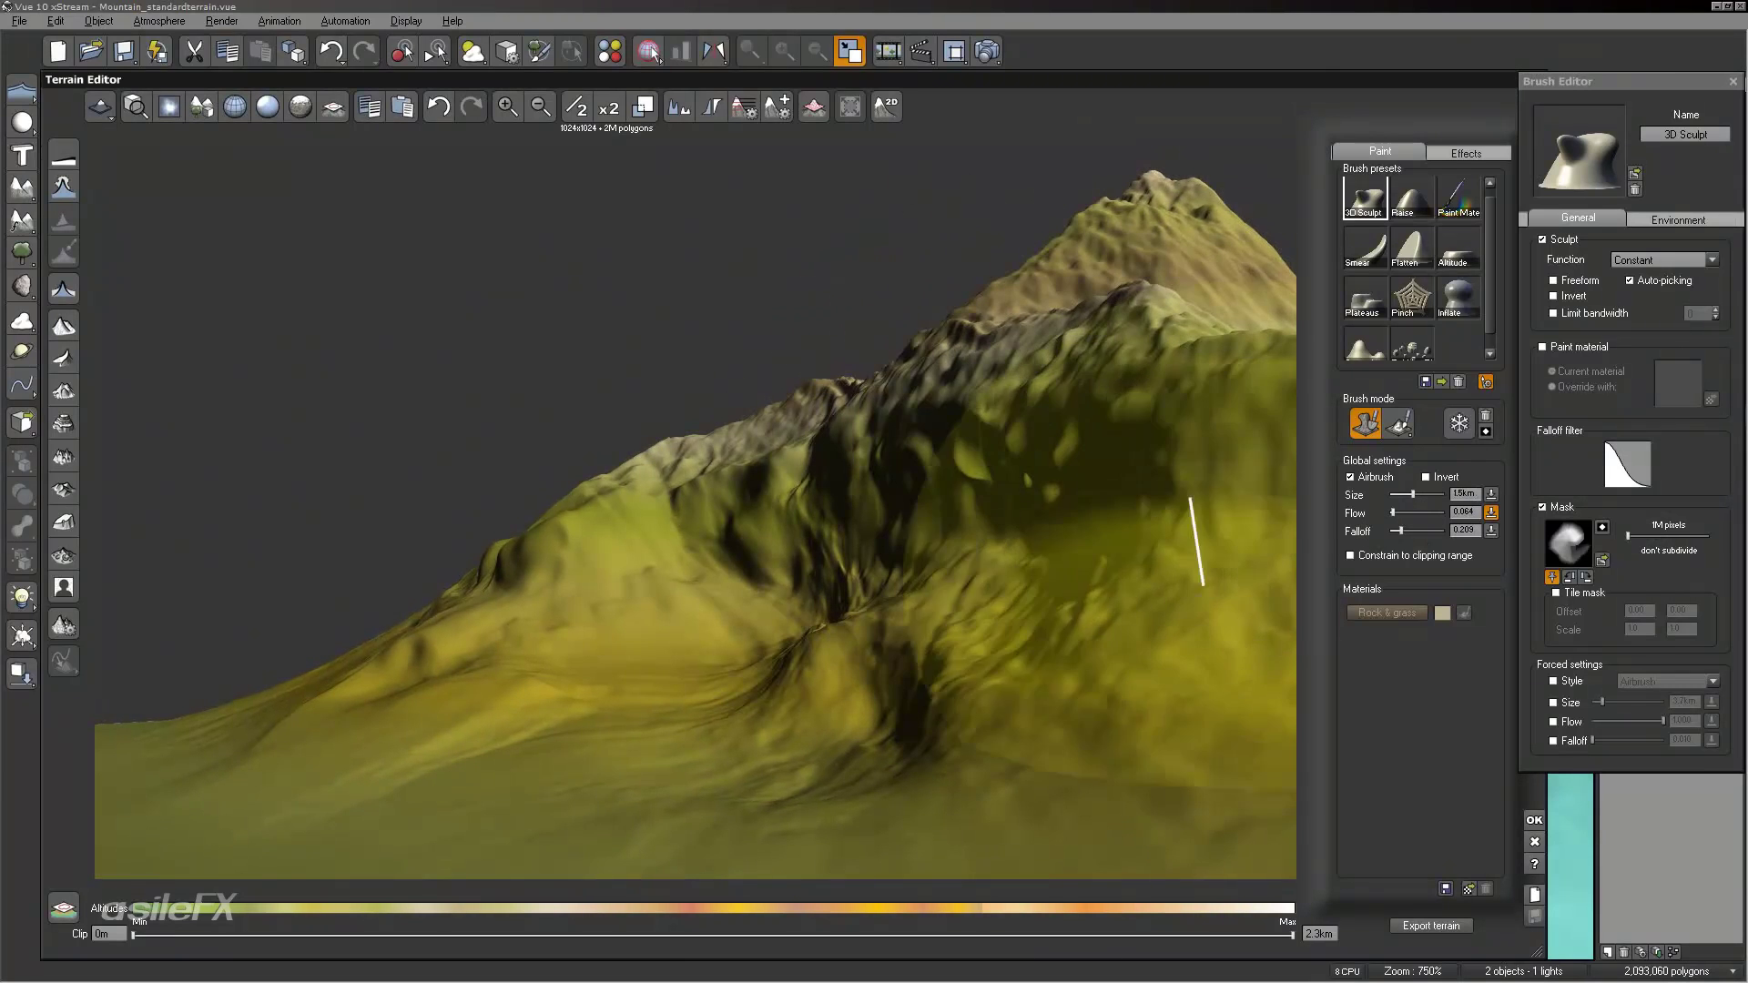
mouse_move(882, 655)
right_mouse_down()
mouse_move(945, 649)
mouse_move(973, 506)
right_mouse_up()
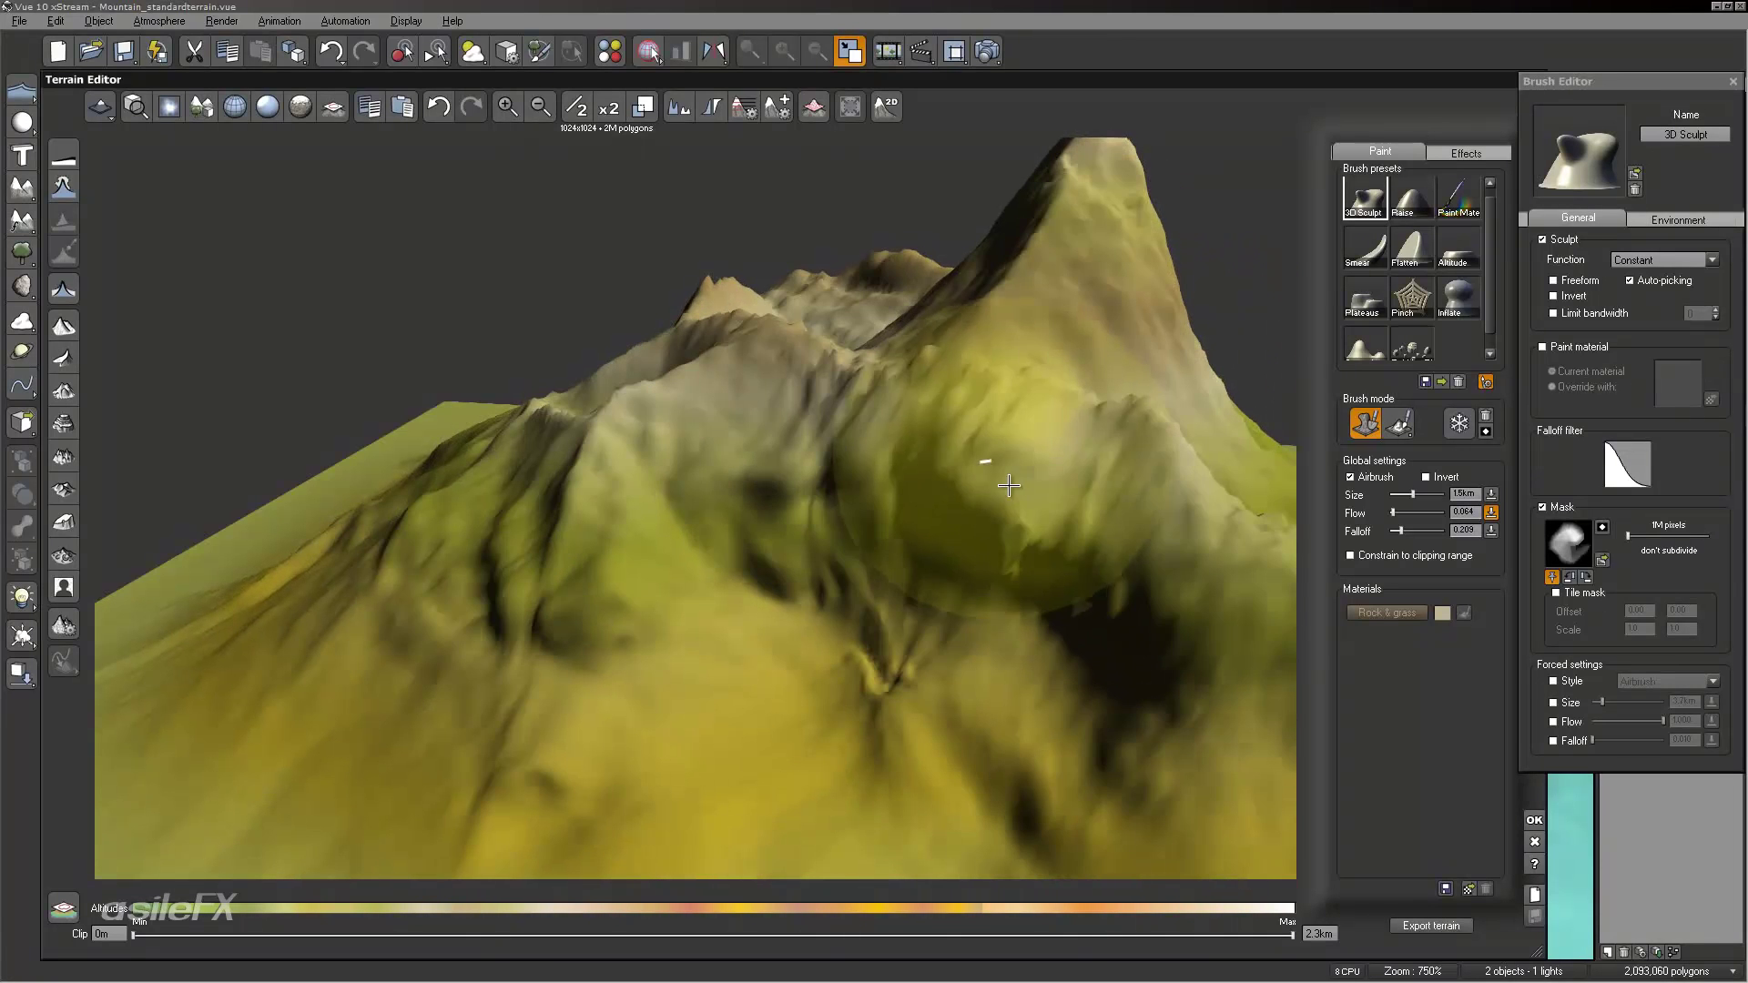
right_click_drag(1089, 598, 1074, 566)
mouse_move(1079, 538)
left_mouse_down()
mouse_move(1151, 663)
mouse_move(1137, 498)
mouse_move(1175, 652)
left_mouse_up()
mouse_move(768, 483)
left_mouse_down()
mouse_move(623, 498)
mouse_move(719, 583)
mouse_move(862, 640)
left_mouse_up()
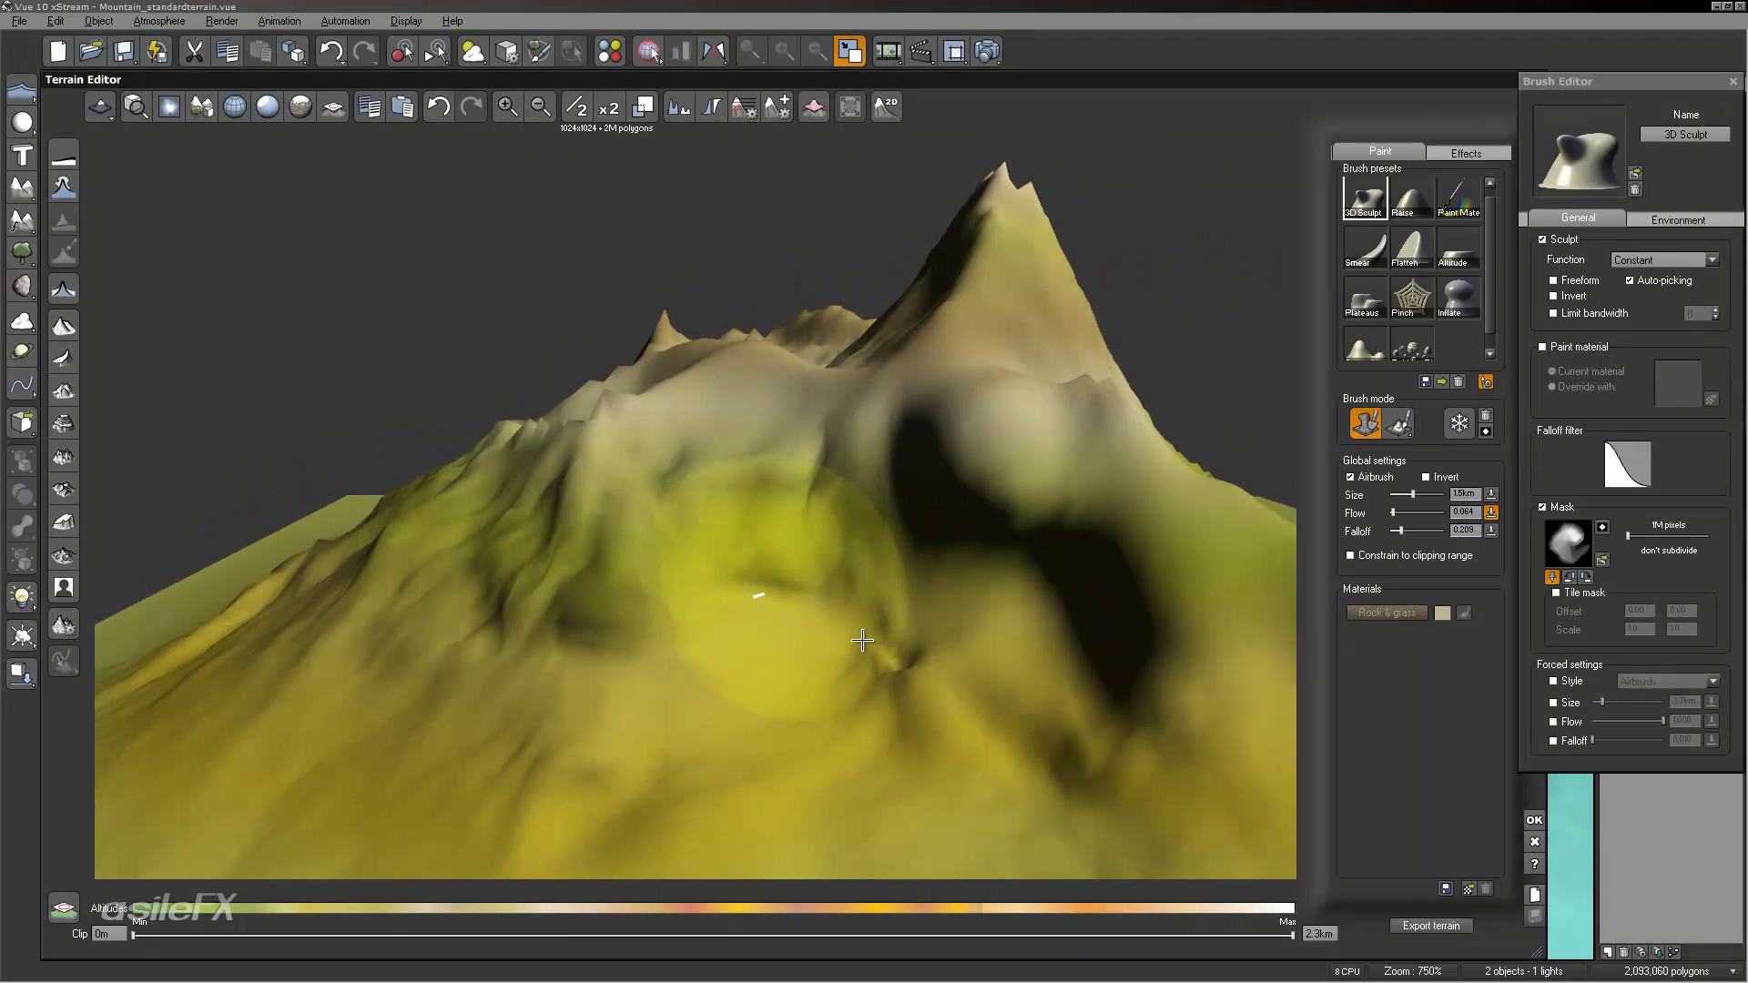
Step: Enable freeform sculpting, raise the masked 3D Sculpt brush flow to 0.148 and build up bulges on the mountain's lower slopes
left_click(1555, 280)
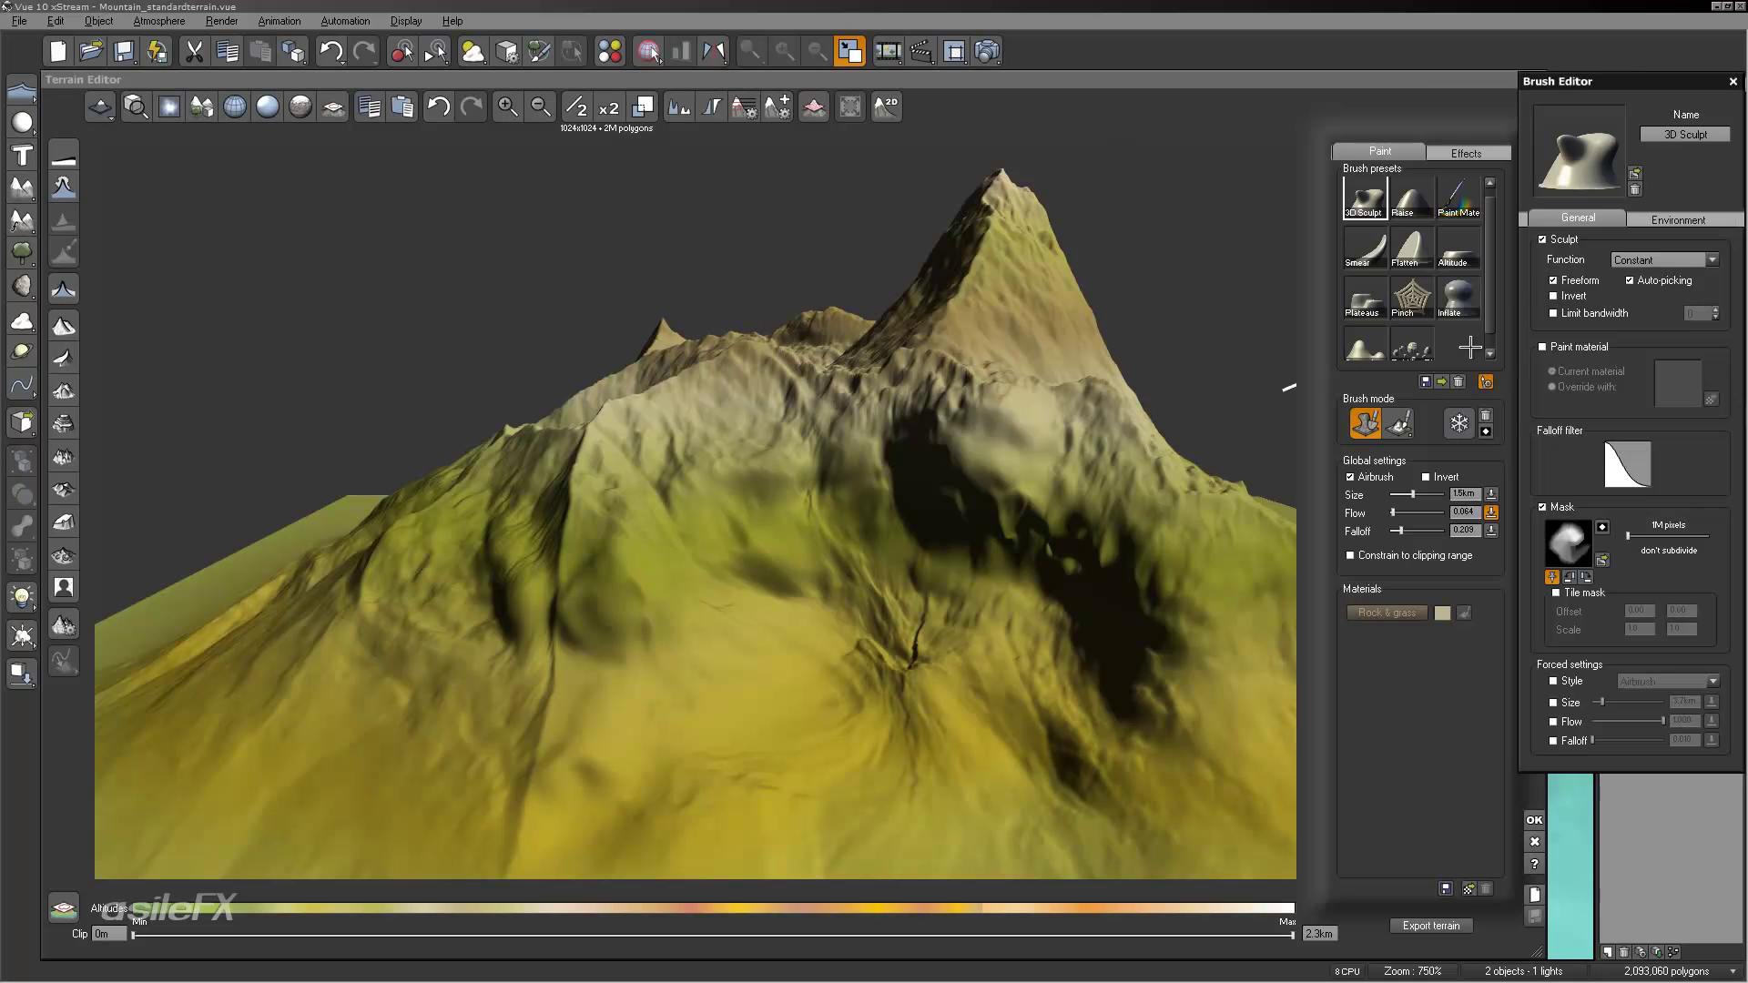
left_click_drag(1421, 512, 1434, 513)
mouse_move(1030, 638)
left_mouse_down()
mouse_move(878, 672)
mouse_move(885, 703)
left_mouse_up()
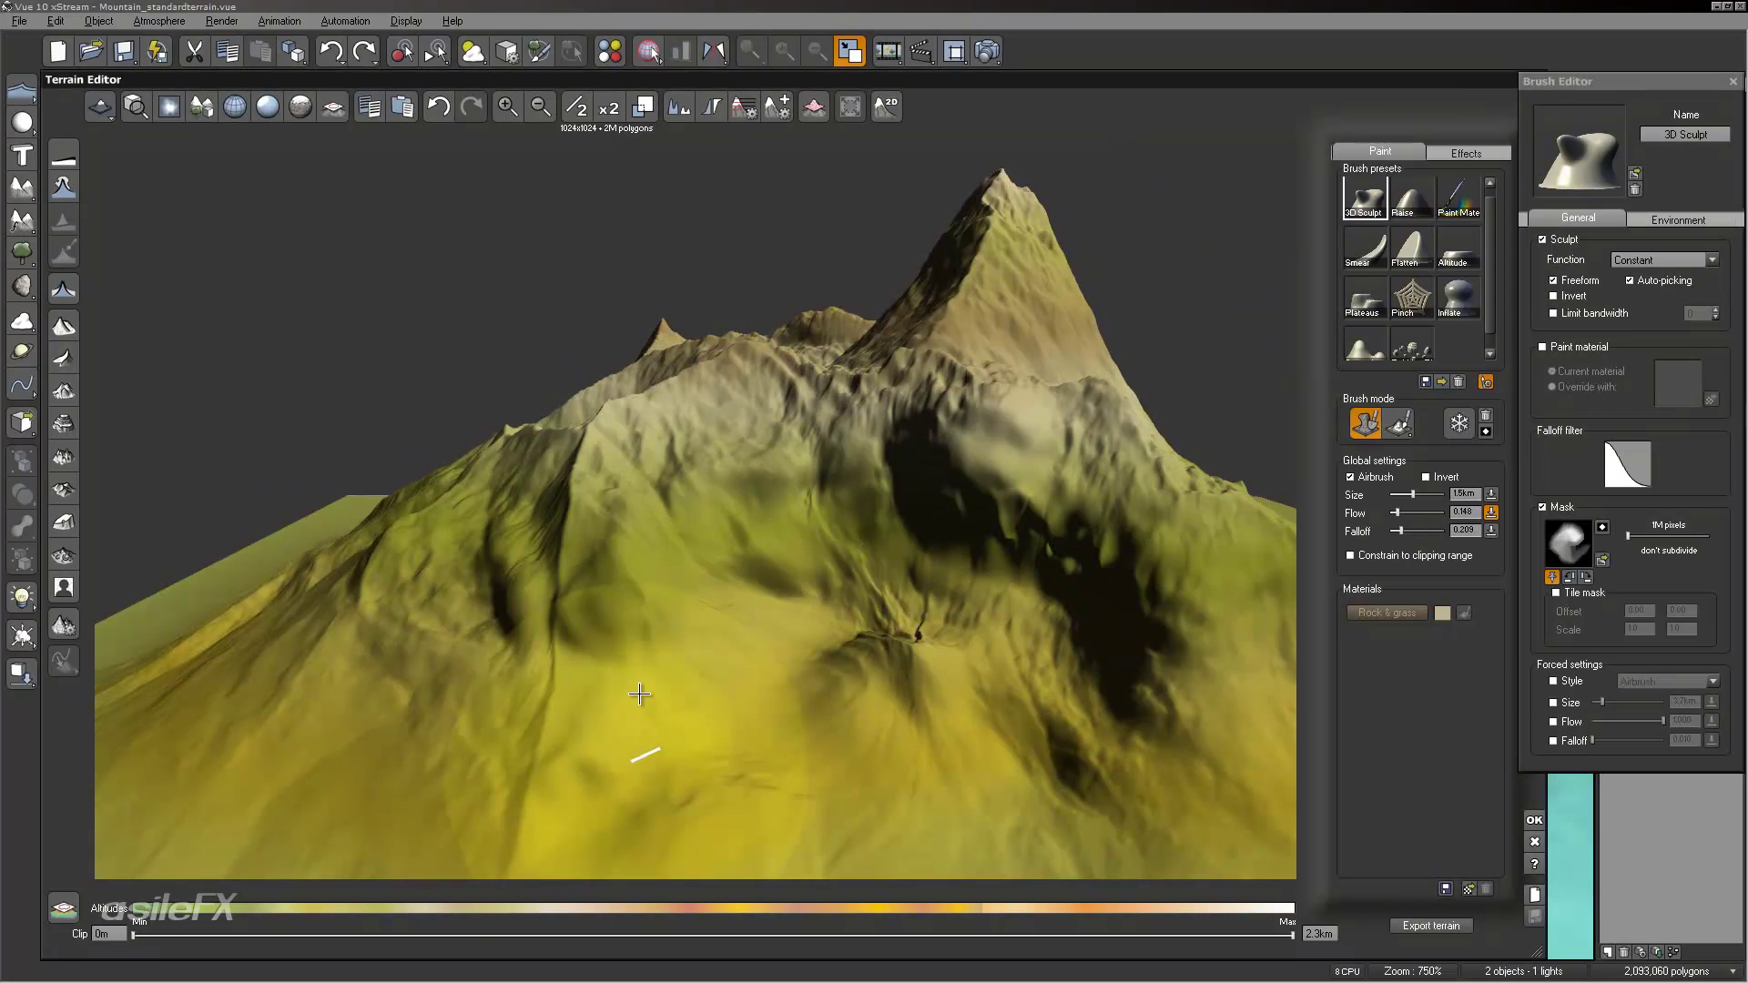
mouse_move(853, 614)
left_mouse_down()
mouse_move(1033, 637)
mouse_move(1099, 610)
left_mouse_up()
mouse_move(1024, 632)
right_mouse_down()
mouse_move(1128, 546)
mouse_move(1139, 668)
right_mouse_up()
mouse_move(1000, 622)
left_mouse_down()
mouse_move(768, 695)
mouse_move(686, 585)
mouse_move(613, 593)
left_mouse_up()
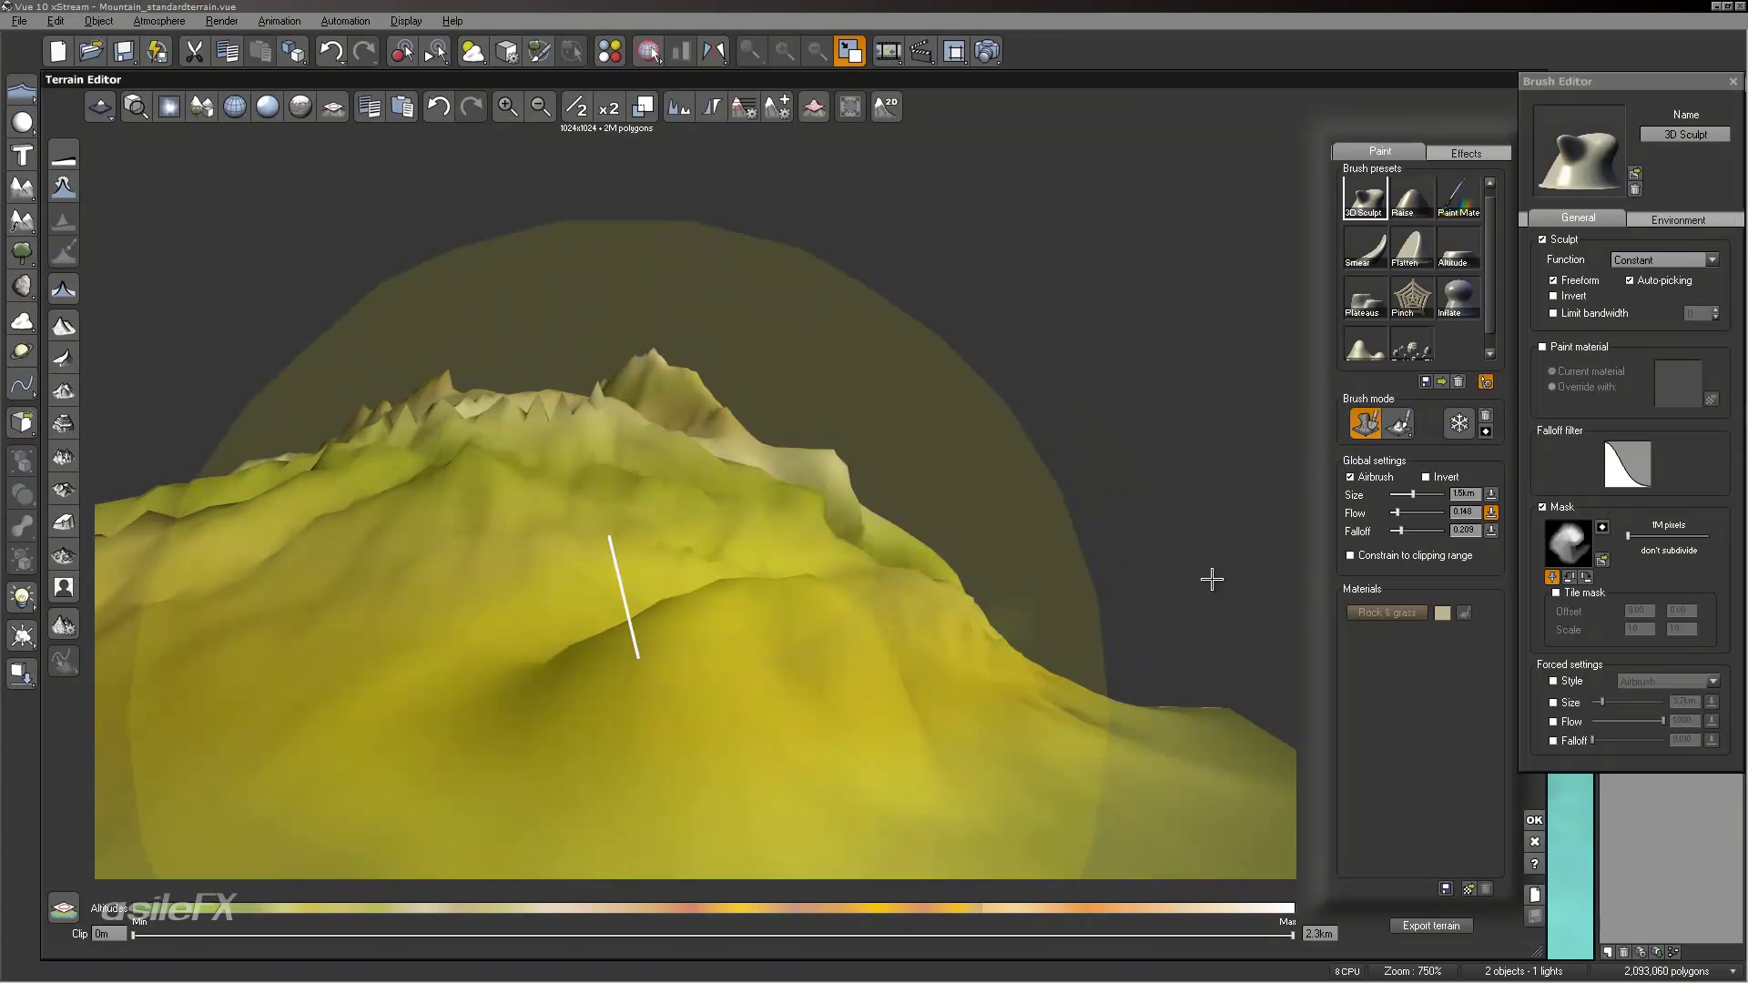
Step: Let the brush mask subdivide up to 20970 polygons and sculpt masked detail around the foothills and darker slope
left_click(1649, 536)
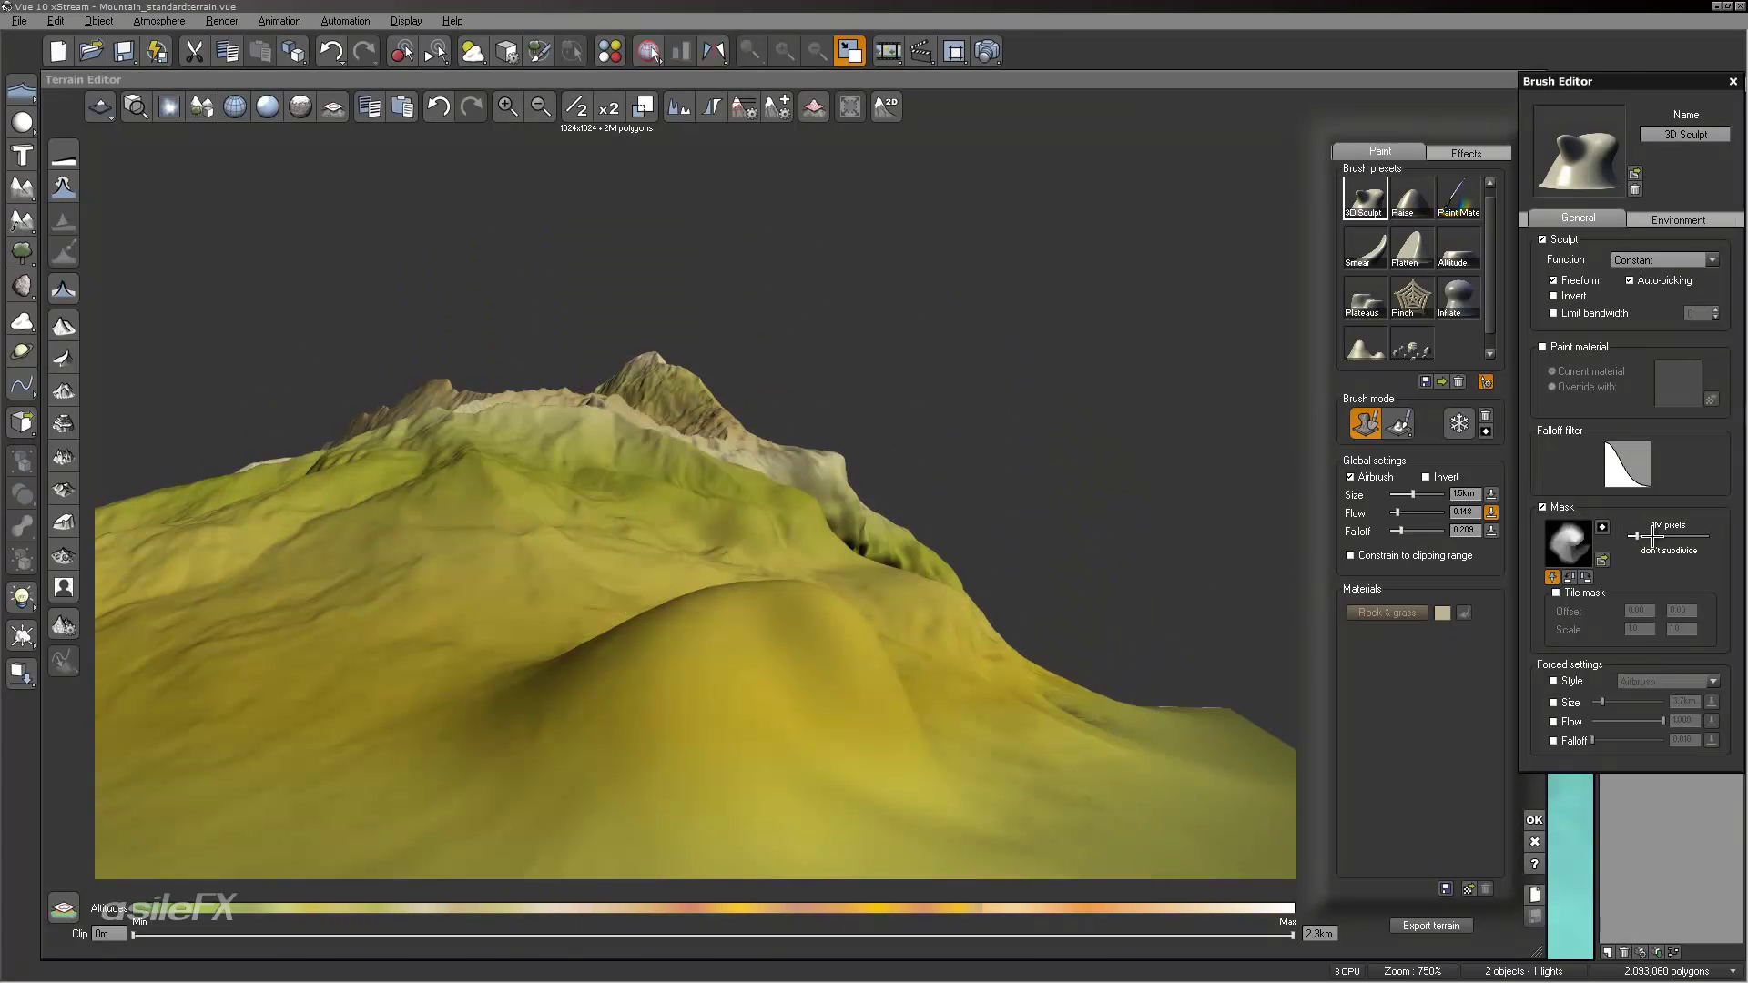
right_click_drag(1007, 600, 905, 672)
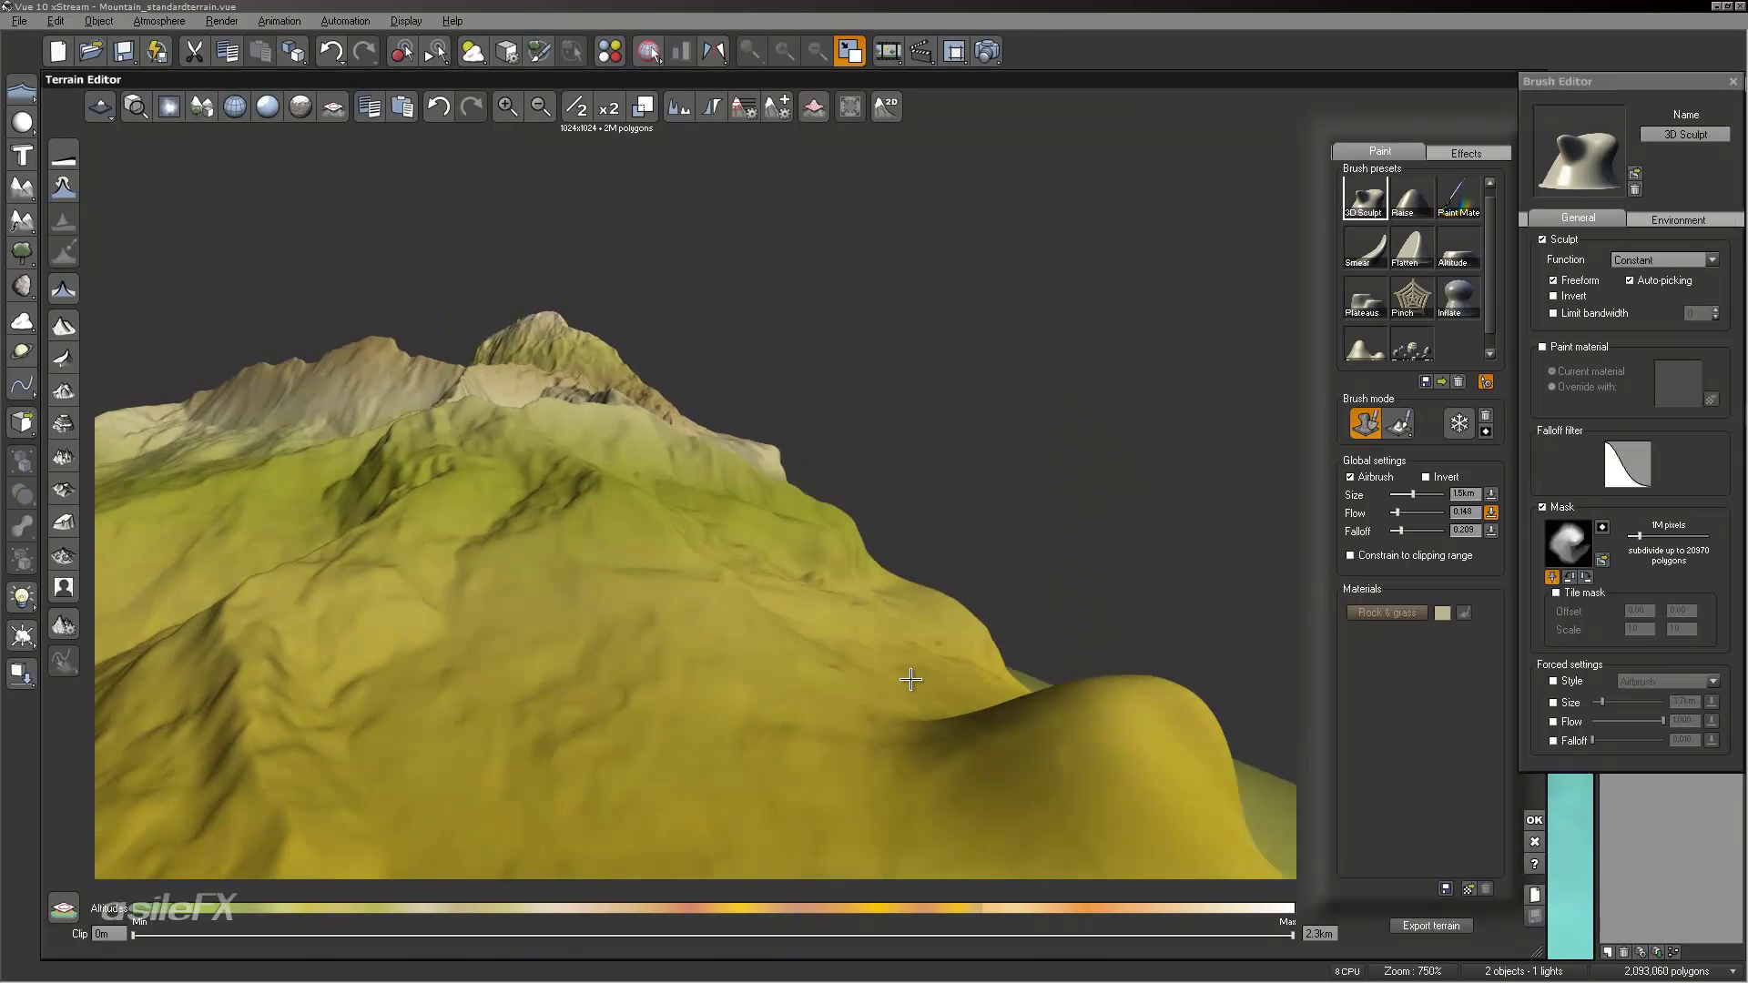
mouse_move(665, 692)
left_mouse_down()
mouse_move(711, 720)
mouse_move(857, 656)
left_mouse_up()
mouse_move(1029, 613)
right_mouse_down()
mouse_move(972, 616)
mouse_move(925, 647)
right_mouse_up()
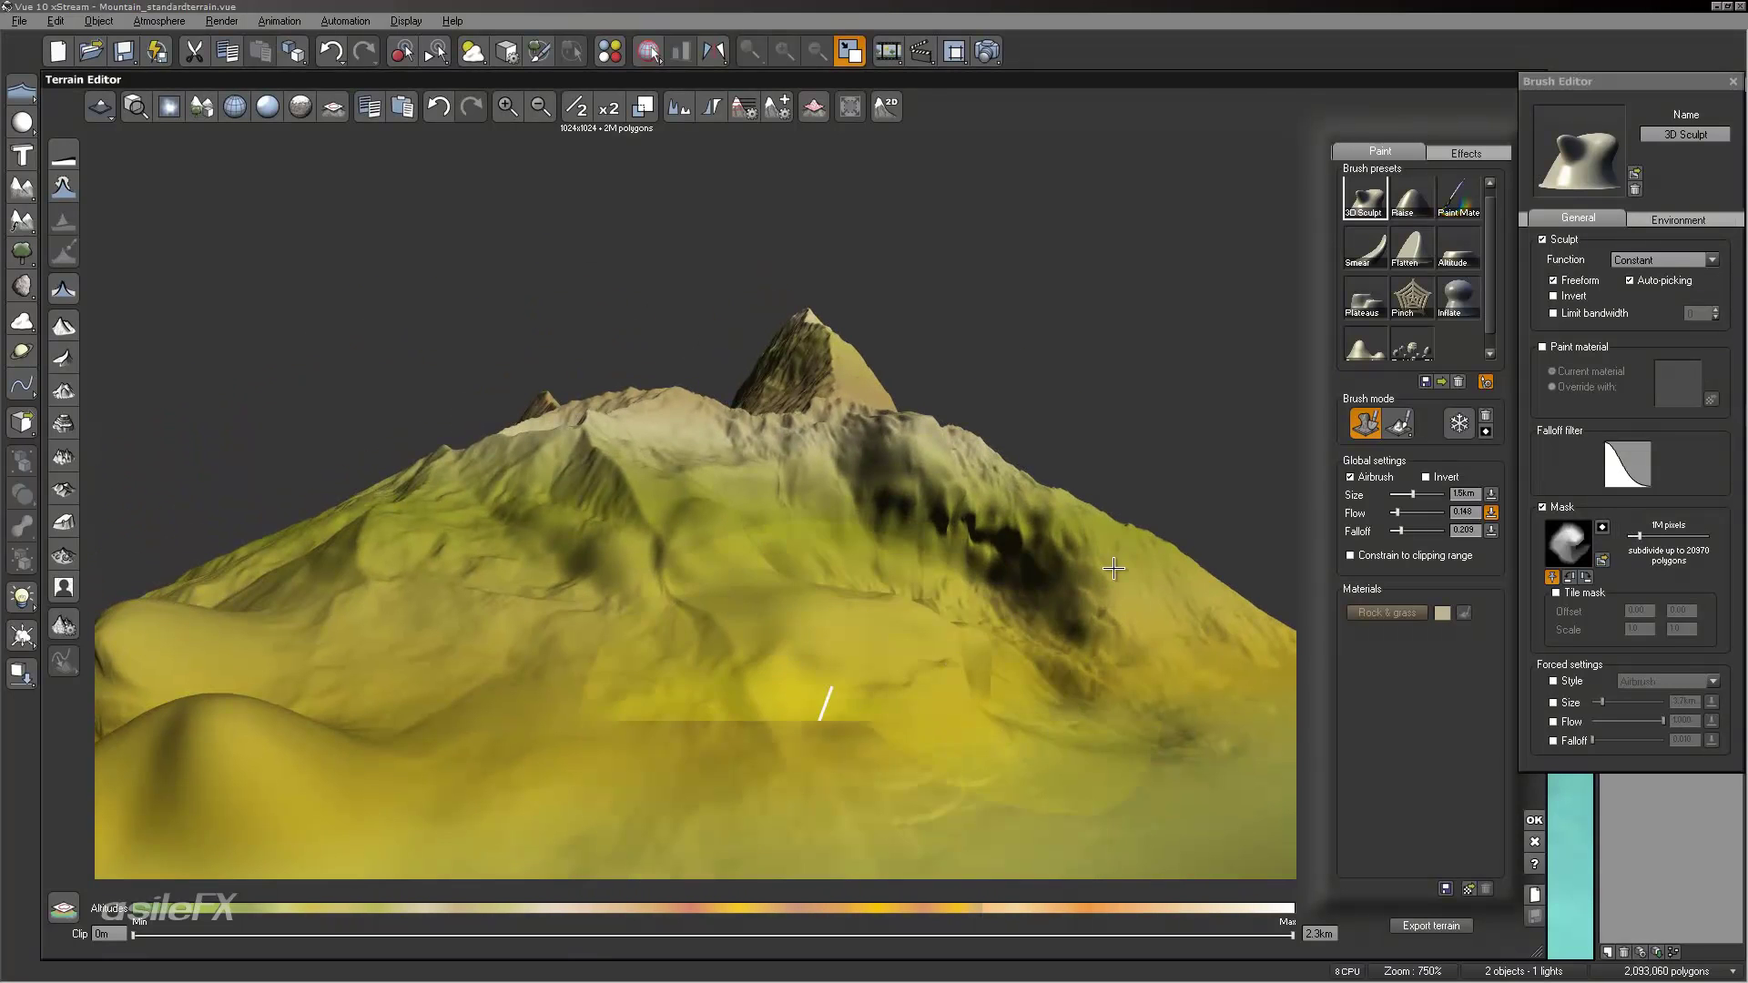
mouse_move(1135, 561)
right_mouse_down()
mouse_move(977, 519)
mouse_move(1052, 517)
right_mouse_up()
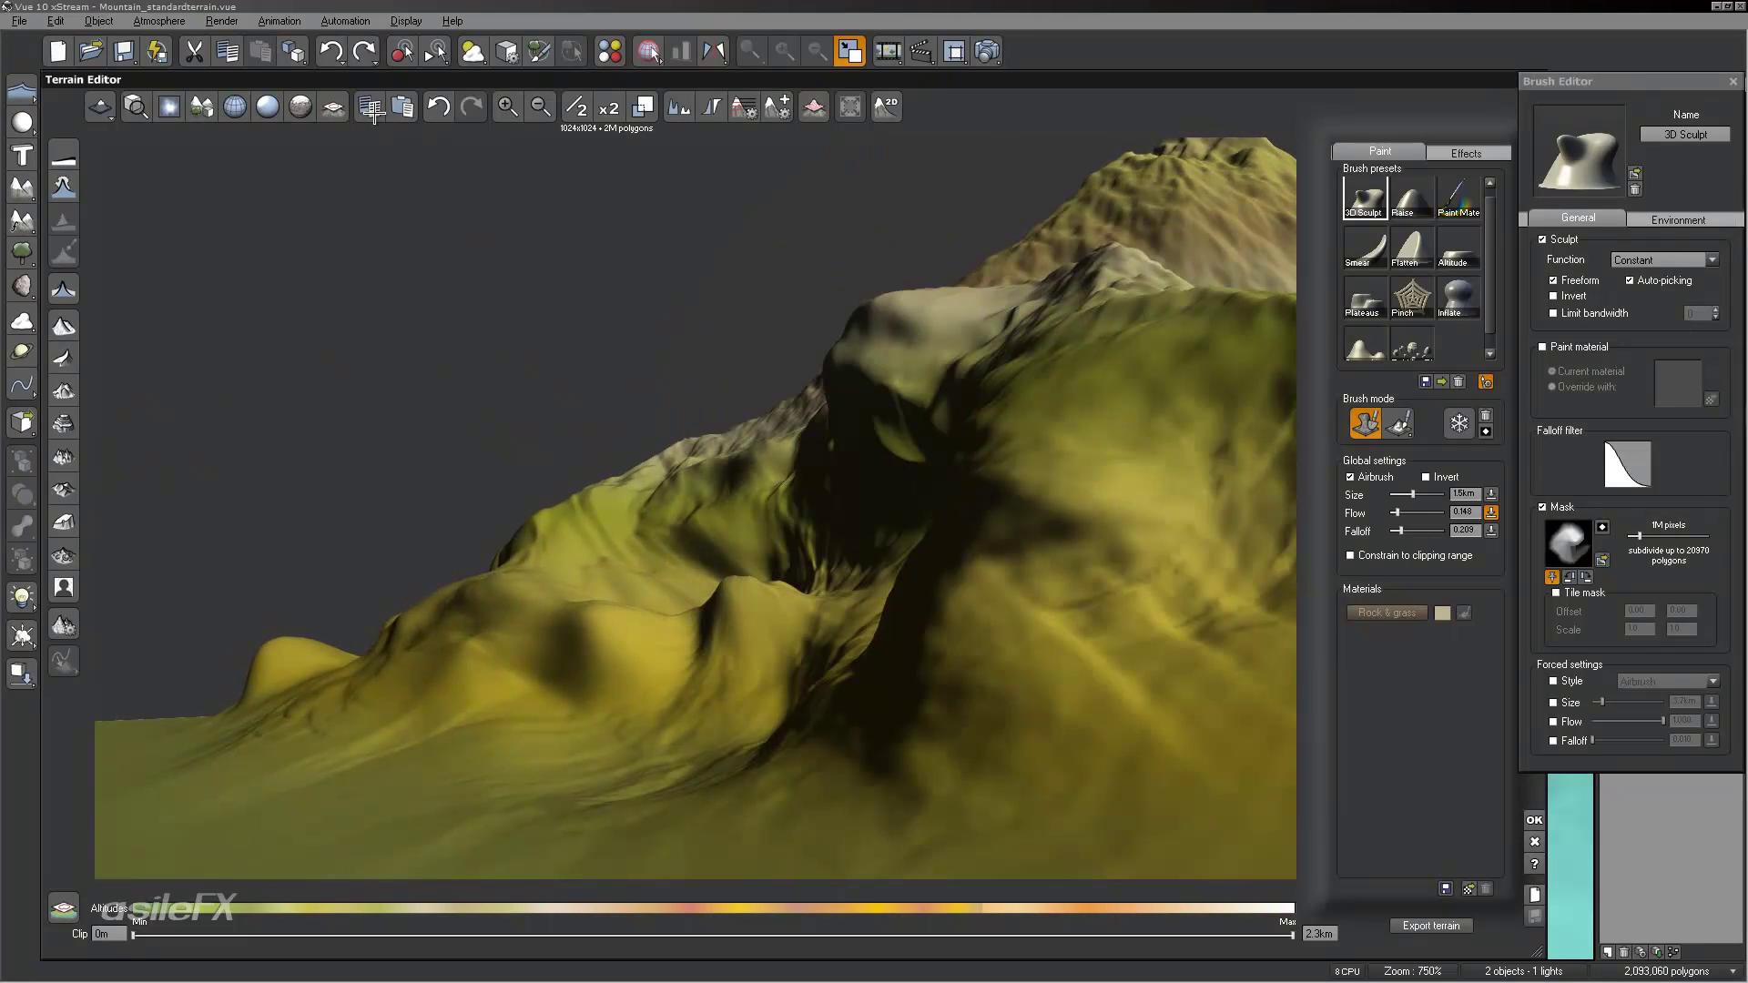
Step: Limit the brush bandwidth to 2 and sculpt broad rounded outcrops along the mountain's ridge and flank
left_click(1586, 336)
mouse_move(1271, 626)
left_mouse_down()
mouse_move(965, 638)
mouse_move(897, 678)
left_mouse_up()
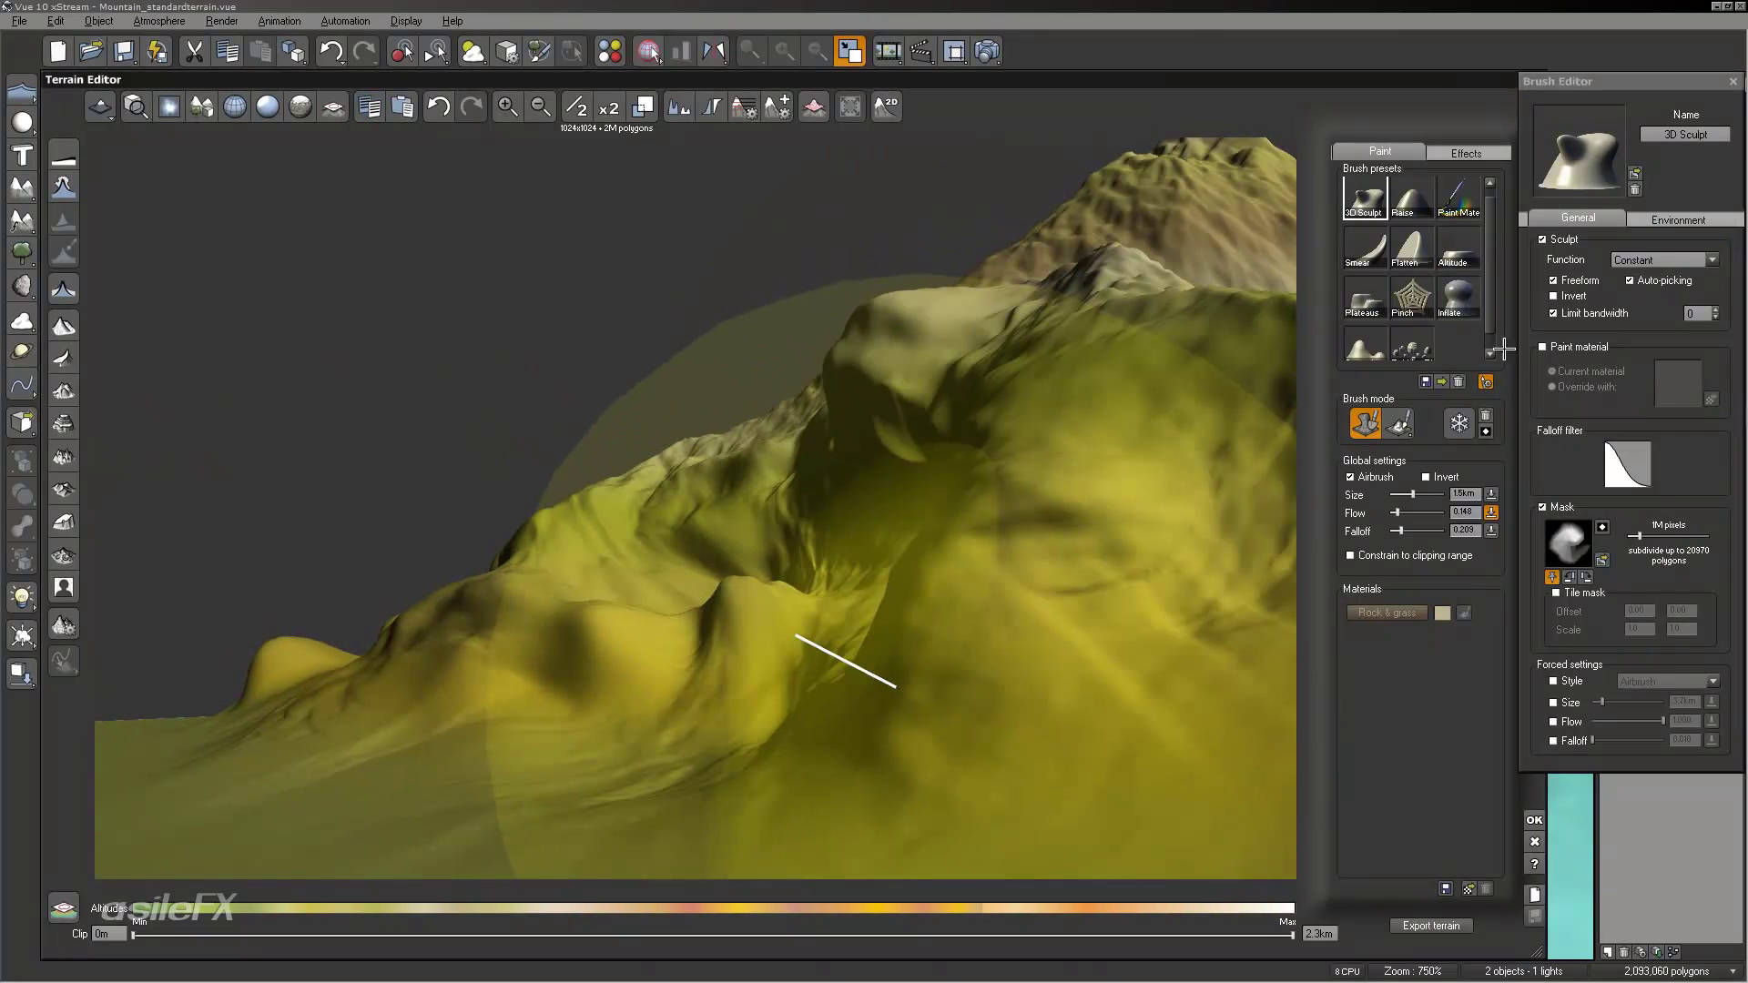
double_click(1698, 314)
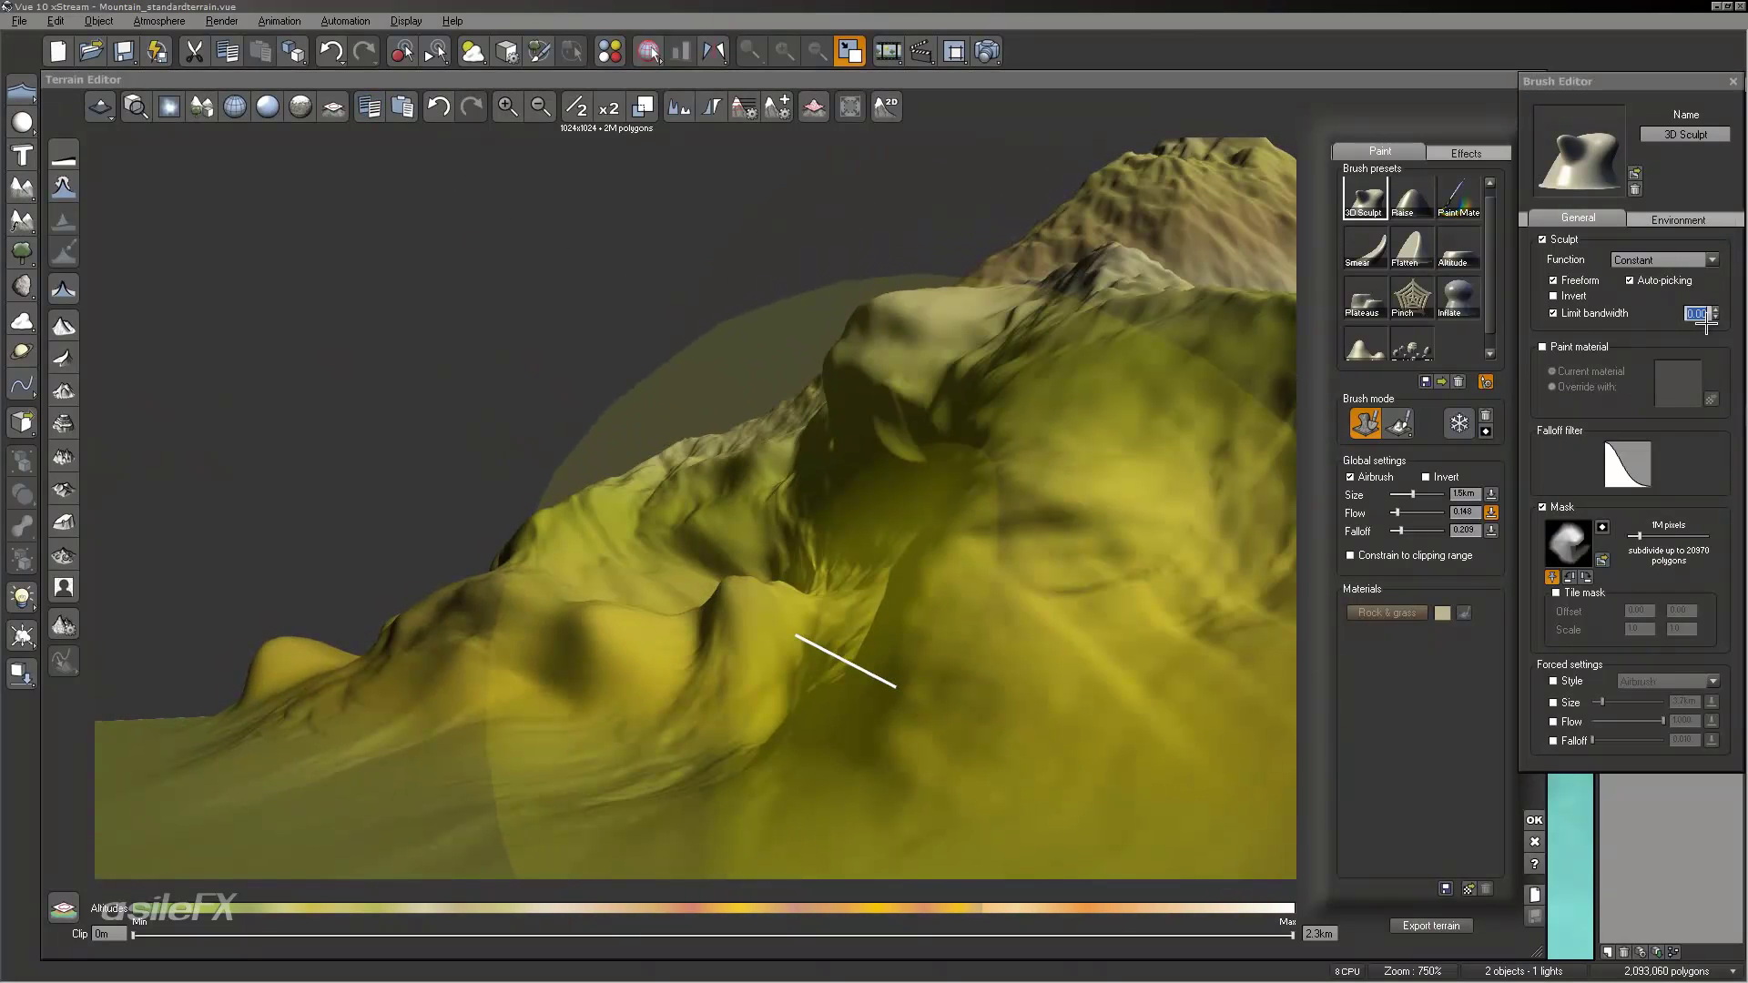
key("Return")
mouse_move(560, 710)
left_mouse_down()
mouse_move(635, 742)
mouse_move(621, 714)
left_mouse_up()
mouse_move(797, 423)
right_mouse_down()
mouse_move(724, 578)
mouse_move(832, 617)
mouse_move(801, 583)
mouse_move(609, 546)
mouse_move(634, 571)
mouse_move(1123, 596)
mouse_move(1002, 555)
right_mouse_up()
mouse_move(576, 501)
left_mouse_down()
mouse_move(557, 463)
mouse_move(680, 554)
mouse_move(789, 579)
left_mouse_up()
right_click_drag(789, 580, 741, 577)
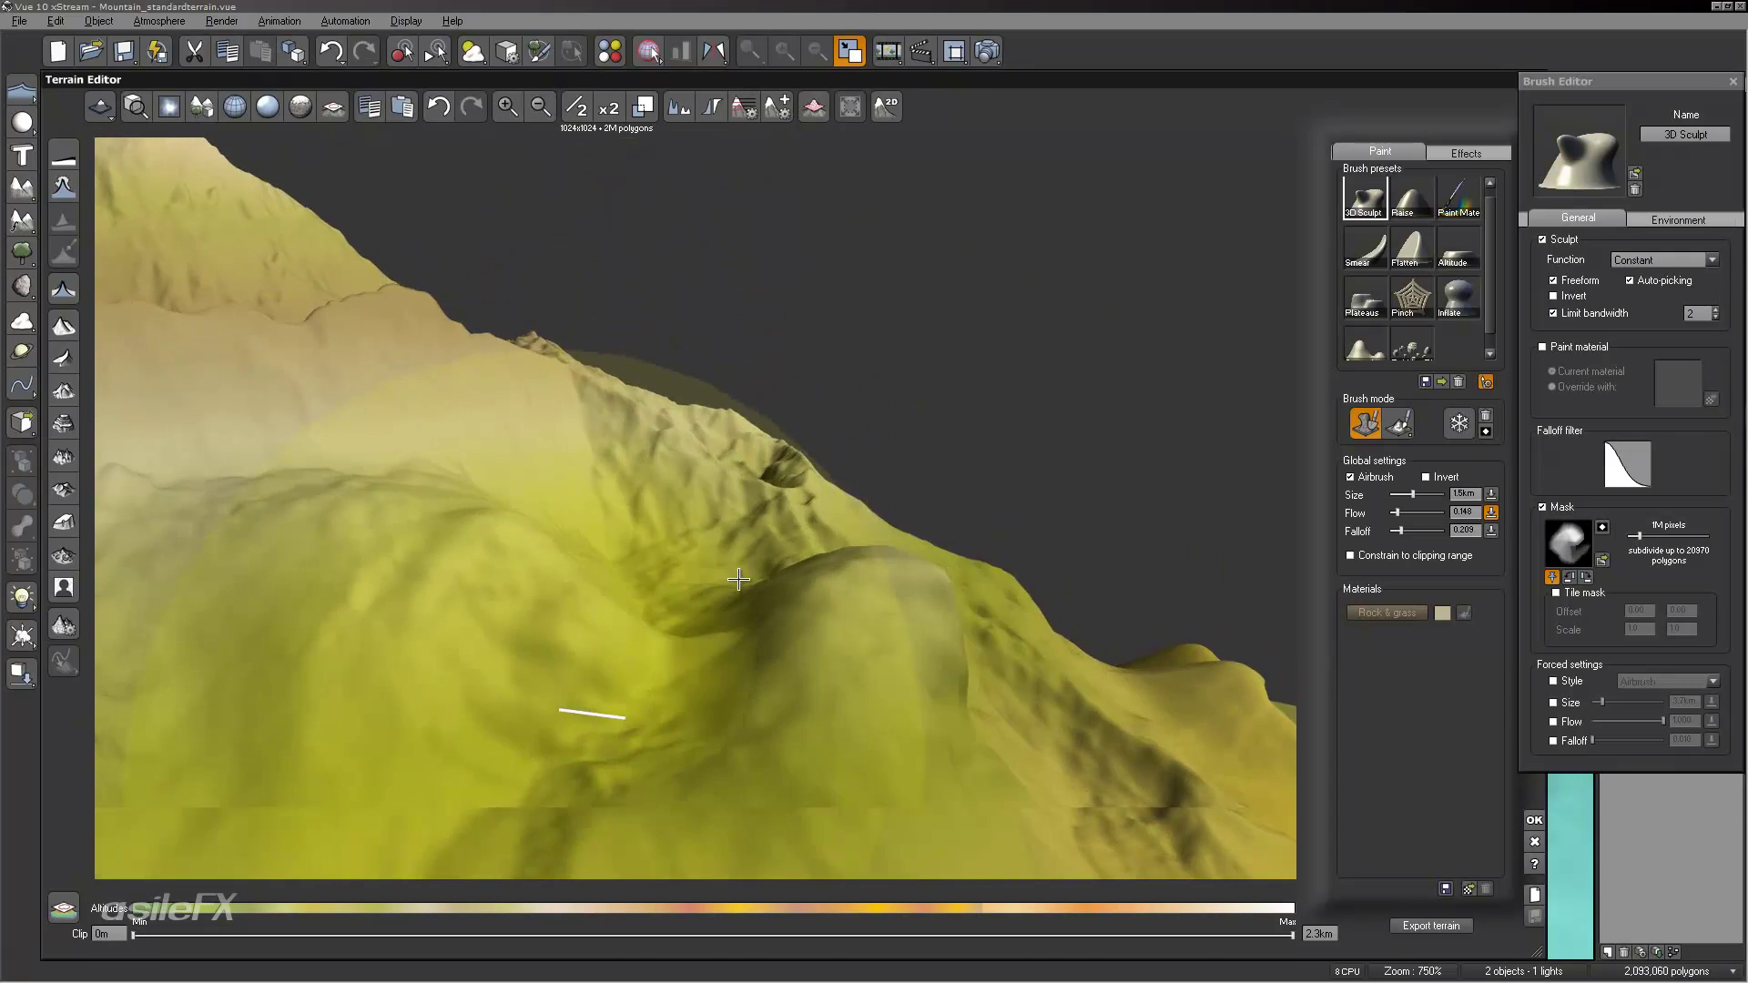
left_click_drag(866, 551, 854, 548)
right_click_drag(853, 548, 620, 570)
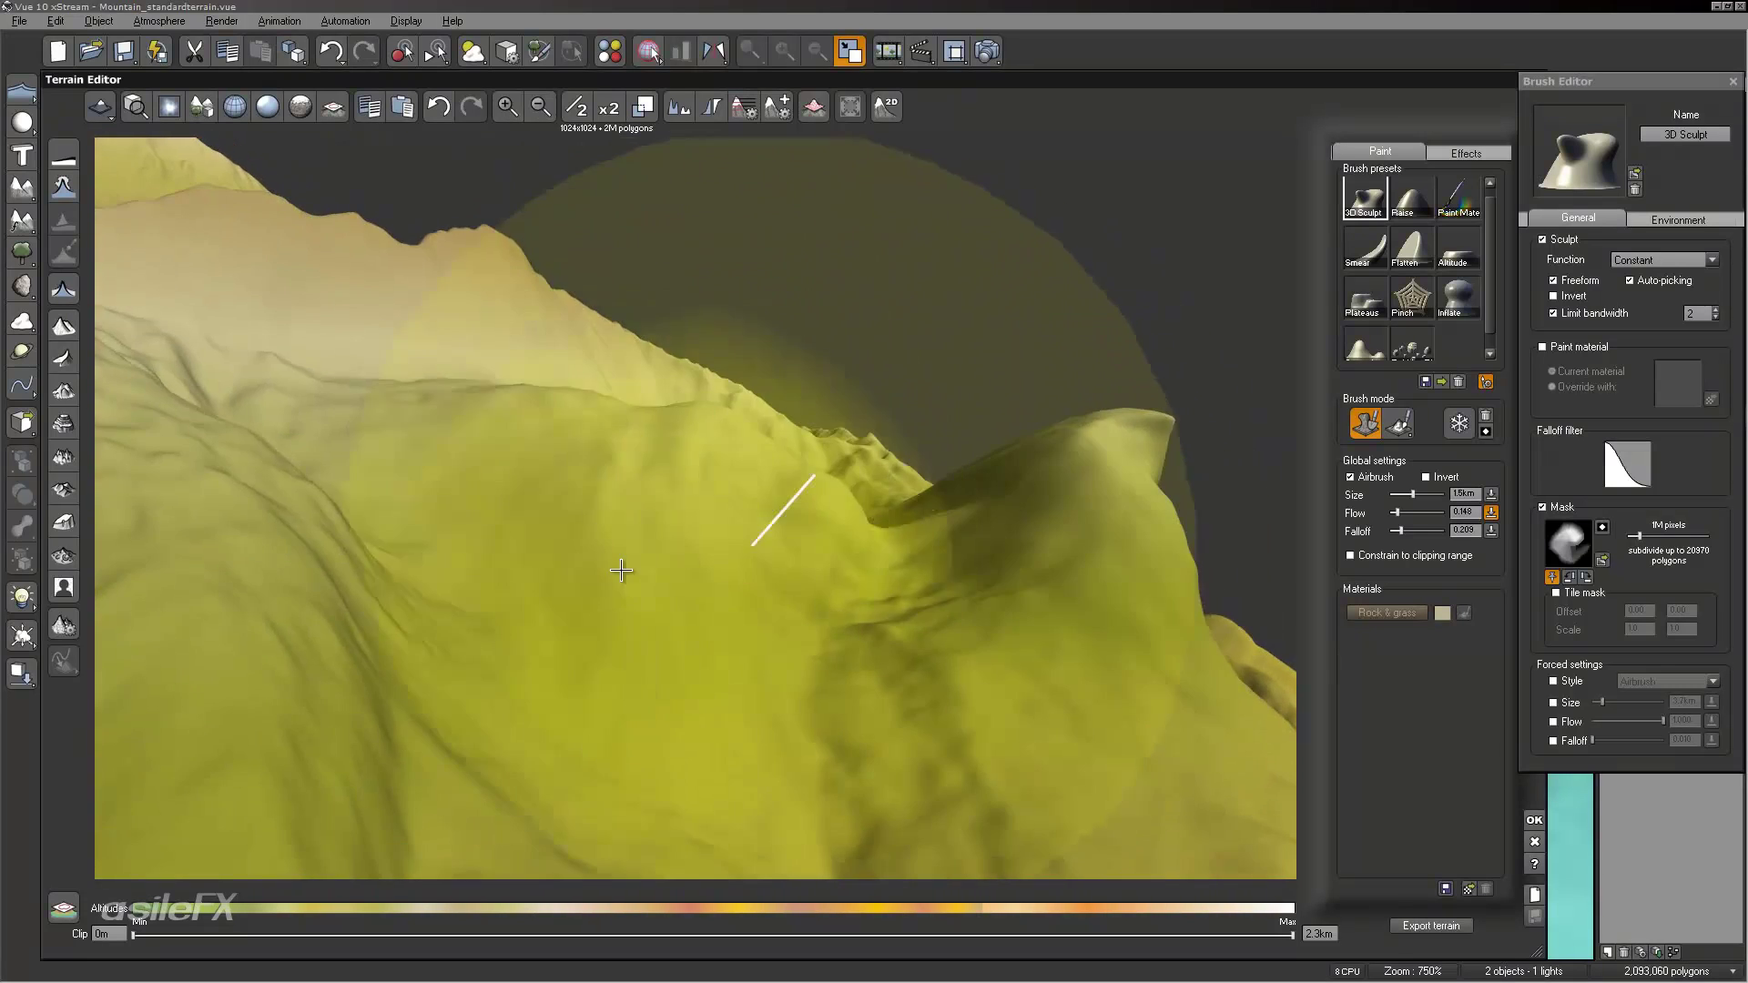
Step: Raise the mask subdivision to up to 32768 polygons and sculpt the ridge outcrops with it
left_click(1669, 535)
mouse_move(903, 650)
left_mouse_down()
mouse_move(860, 647)
mouse_move(874, 637)
left_mouse_up()
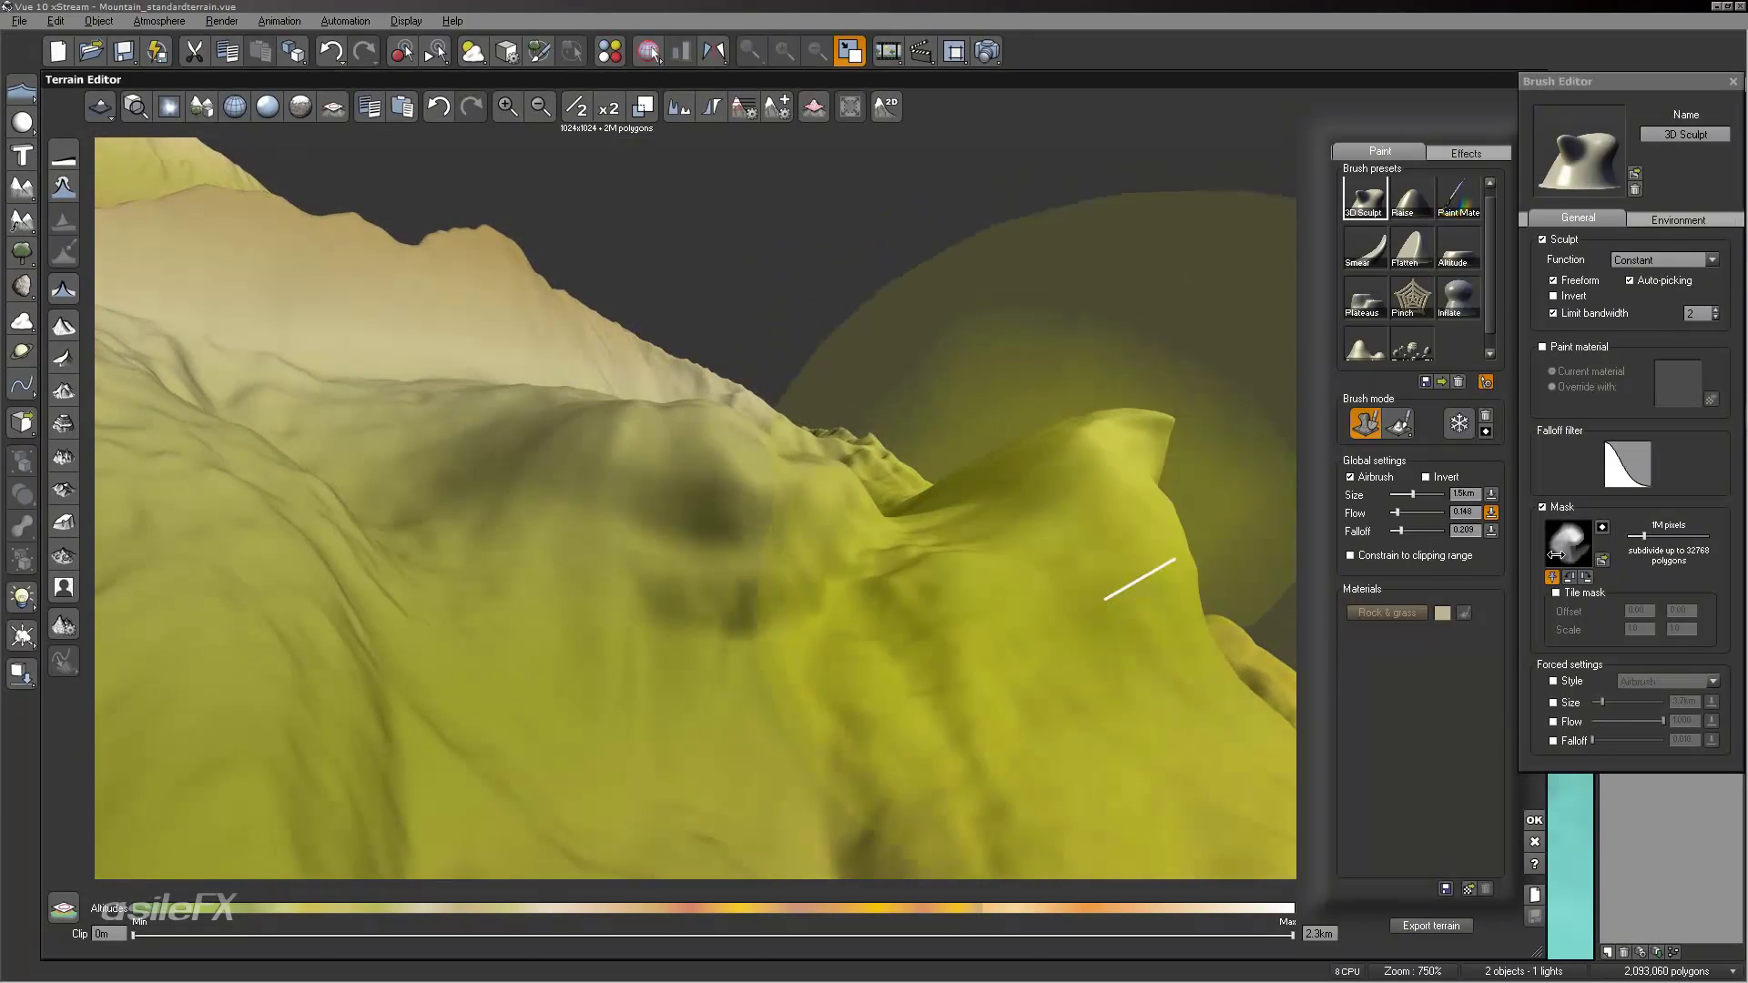
left_click(1678, 537)
mouse_move(914, 581)
right_mouse_down()
mouse_move(625, 550)
mouse_move(789, 543)
right_mouse_up()
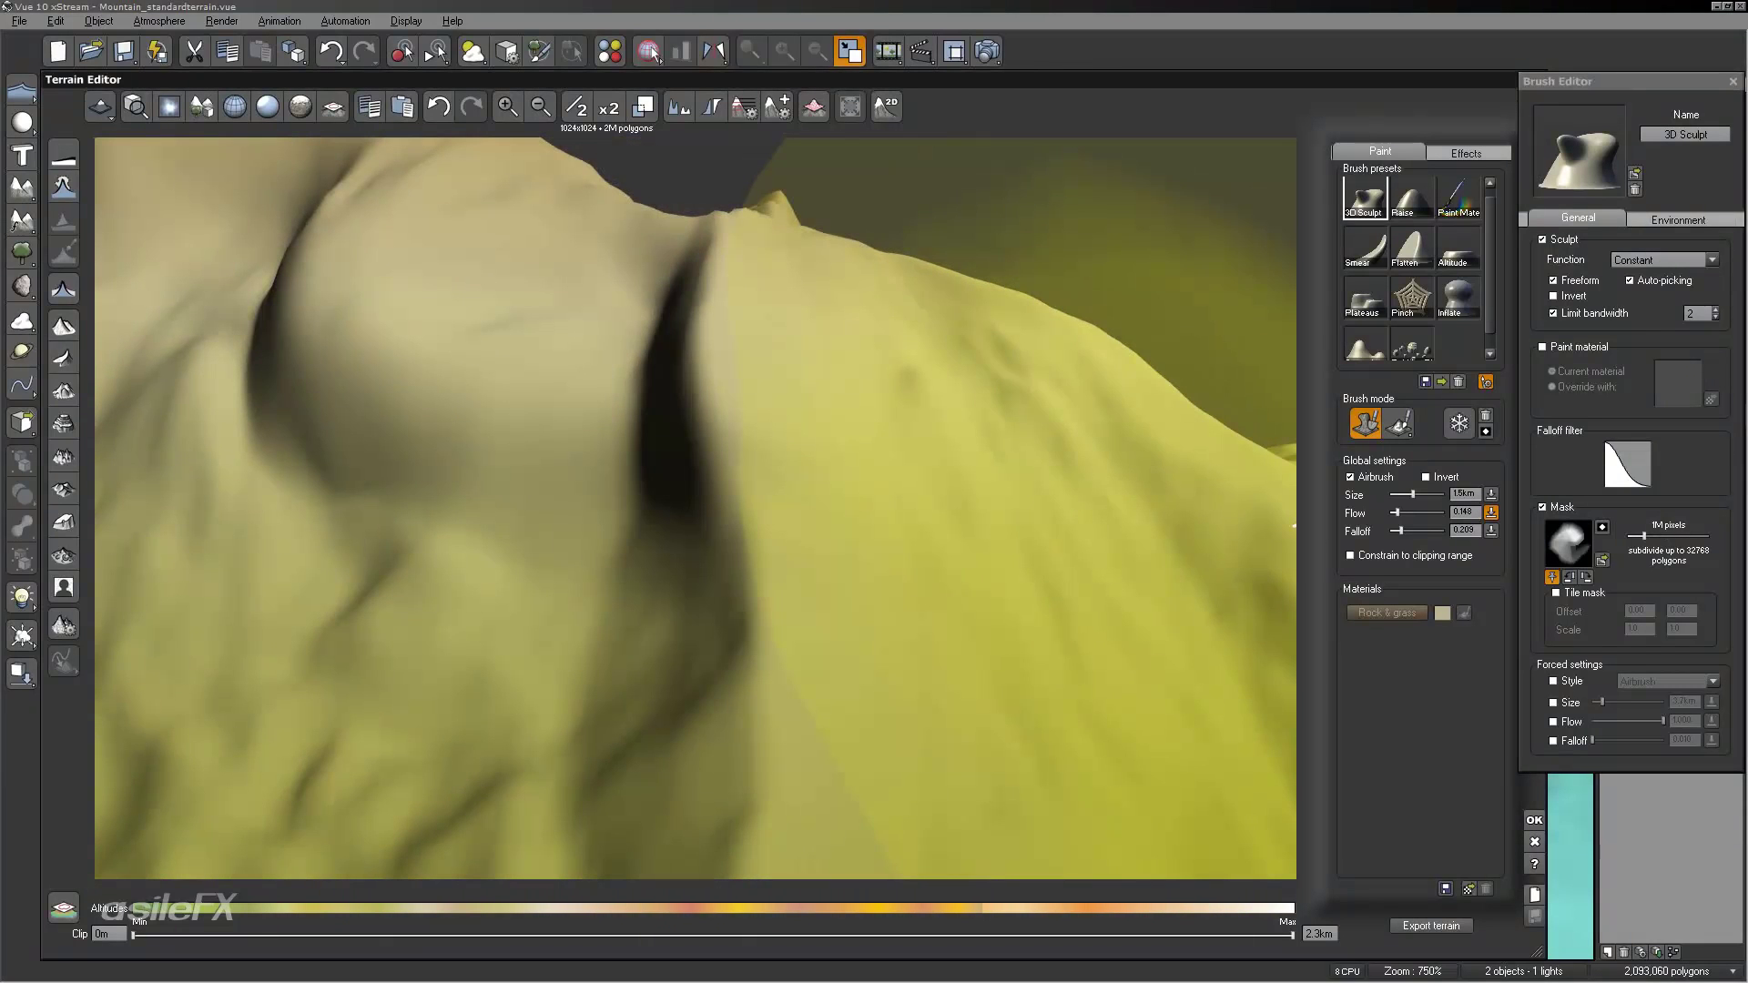
Step: Reduce the brush size to 764.51 and sculpt smaller rock forms on the ridge and steep slopes
left_click_drag(1413, 494, 1407, 494)
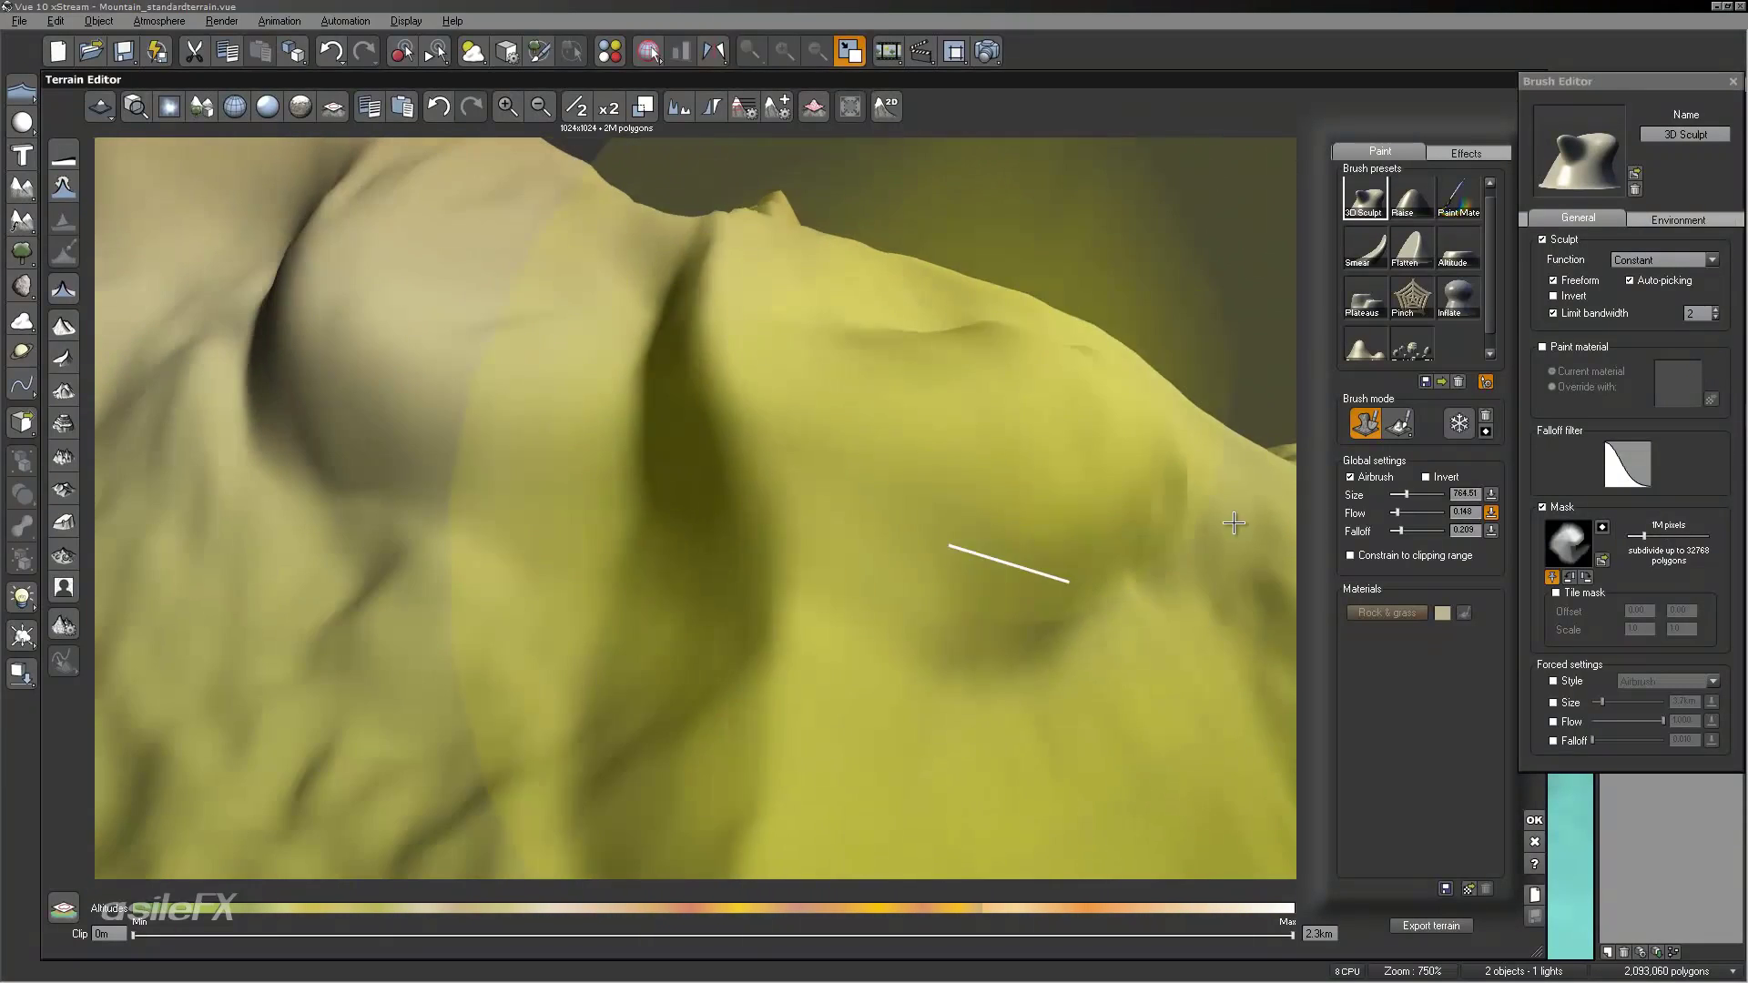
right_click_drag(1141, 531, 410, 455)
mouse_move(518, 627)
right_mouse_down()
mouse_move(952, 570)
mouse_move(1073, 515)
right_mouse_up()
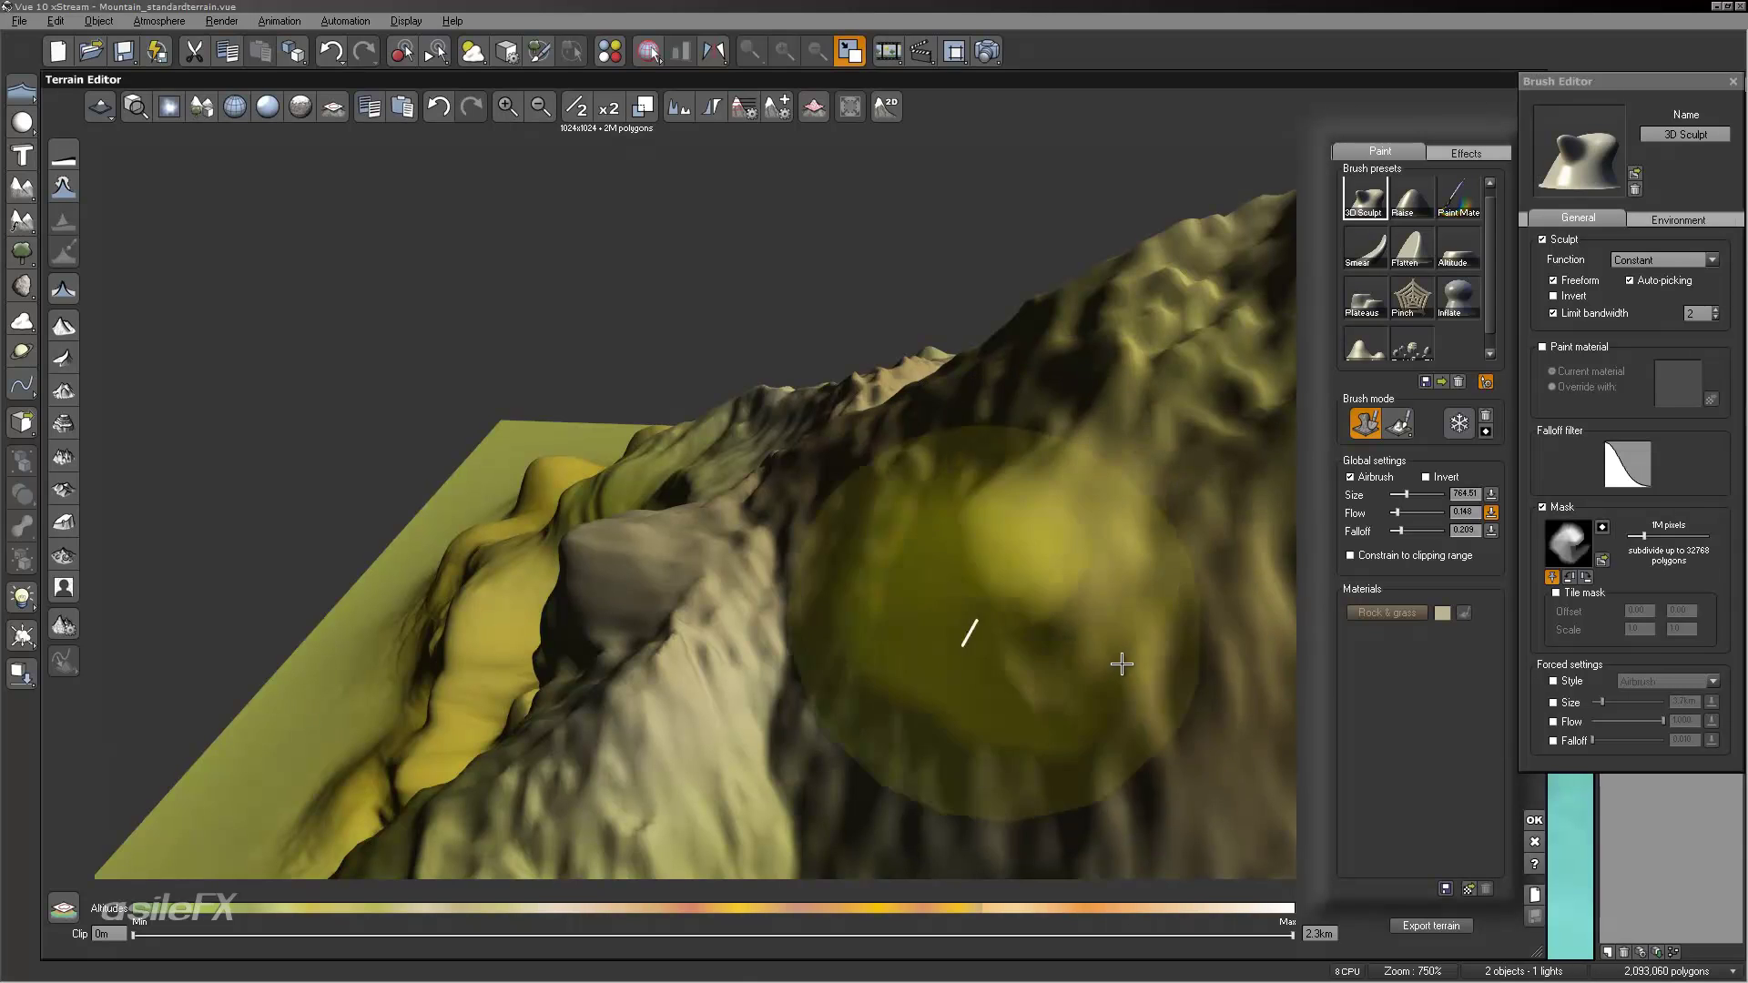
mouse_move(1136, 613)
right_mouse_down()
mouse_move(1106, 566)
mouse_move(1113, 504)
right_mouse_up()
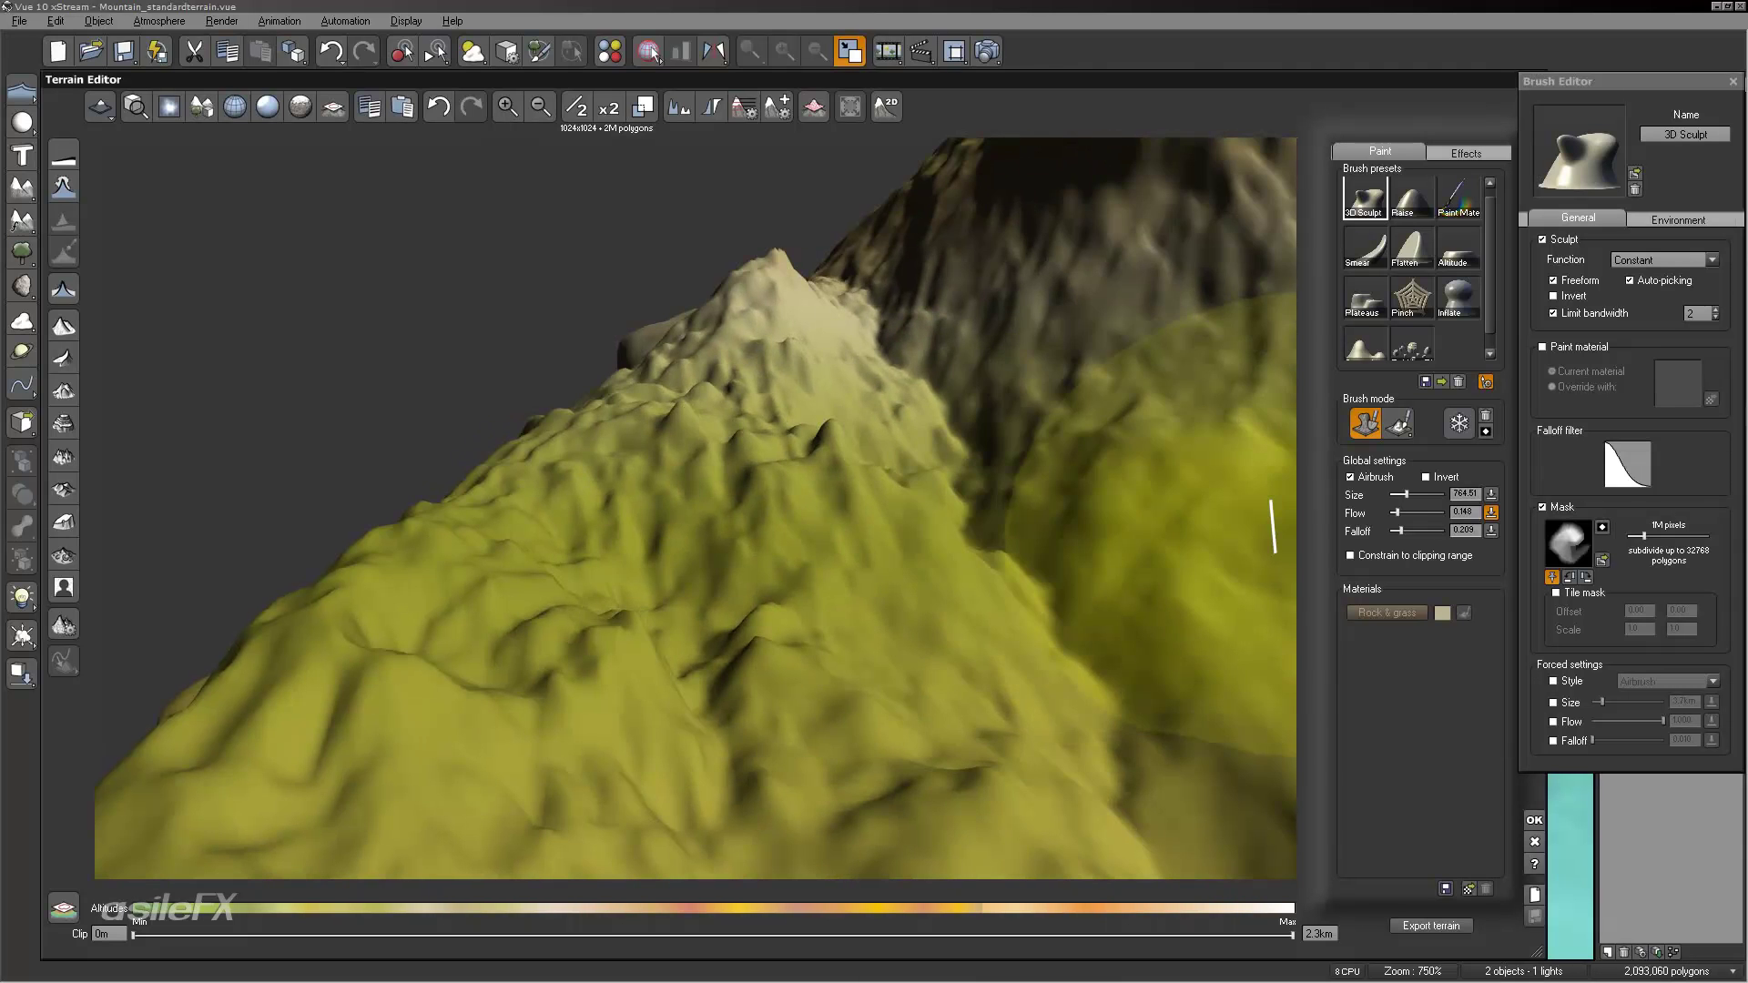
Step: Enlarge the brush to 1.8 km and sculpt larger rock masses on the slope beside the secondary peak
scroll(1271, 537, "up", 3)
mouse_move(1253, 484)
left_mouse_down()
mouse_move(1105, 406)
mouse_move(1123, 507)
left_mouse_up()
right_click_drag(1122, 507, 1228, 487)
scroll(533, 540, "down", 3)
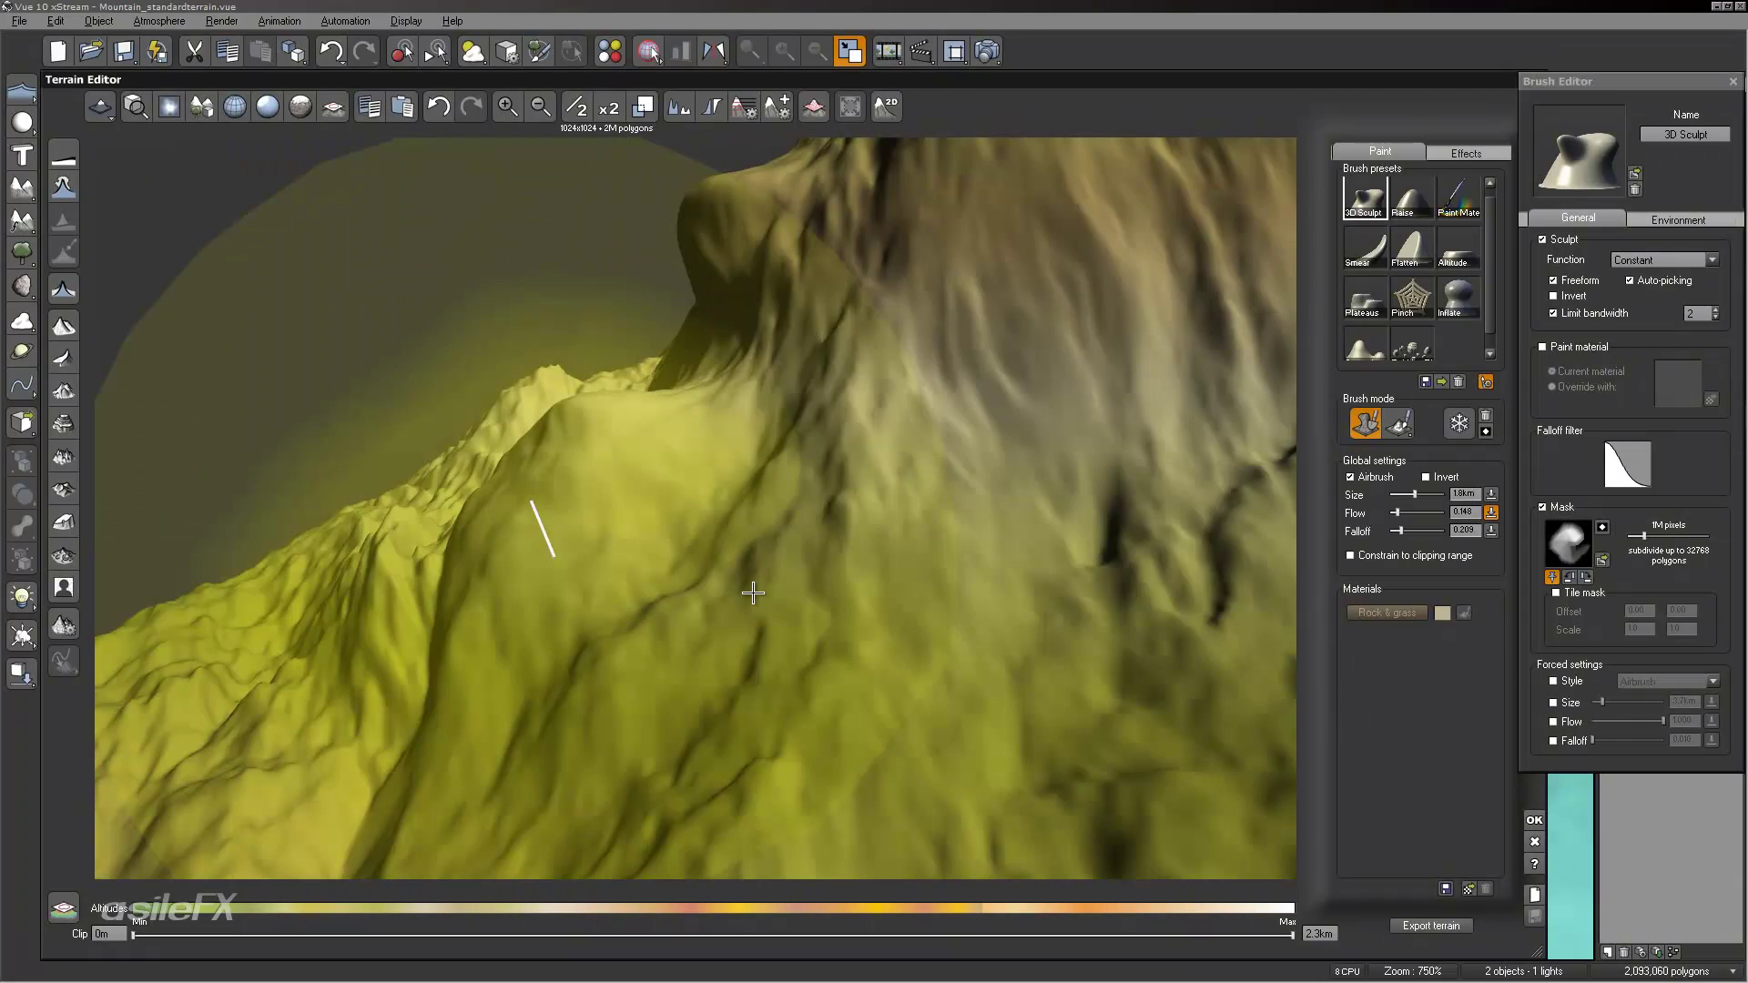
Step: Set the bandwidth limit to 3 and sculpt finer rock relief on the slope and lower shoulder
left_click(1692, 315)
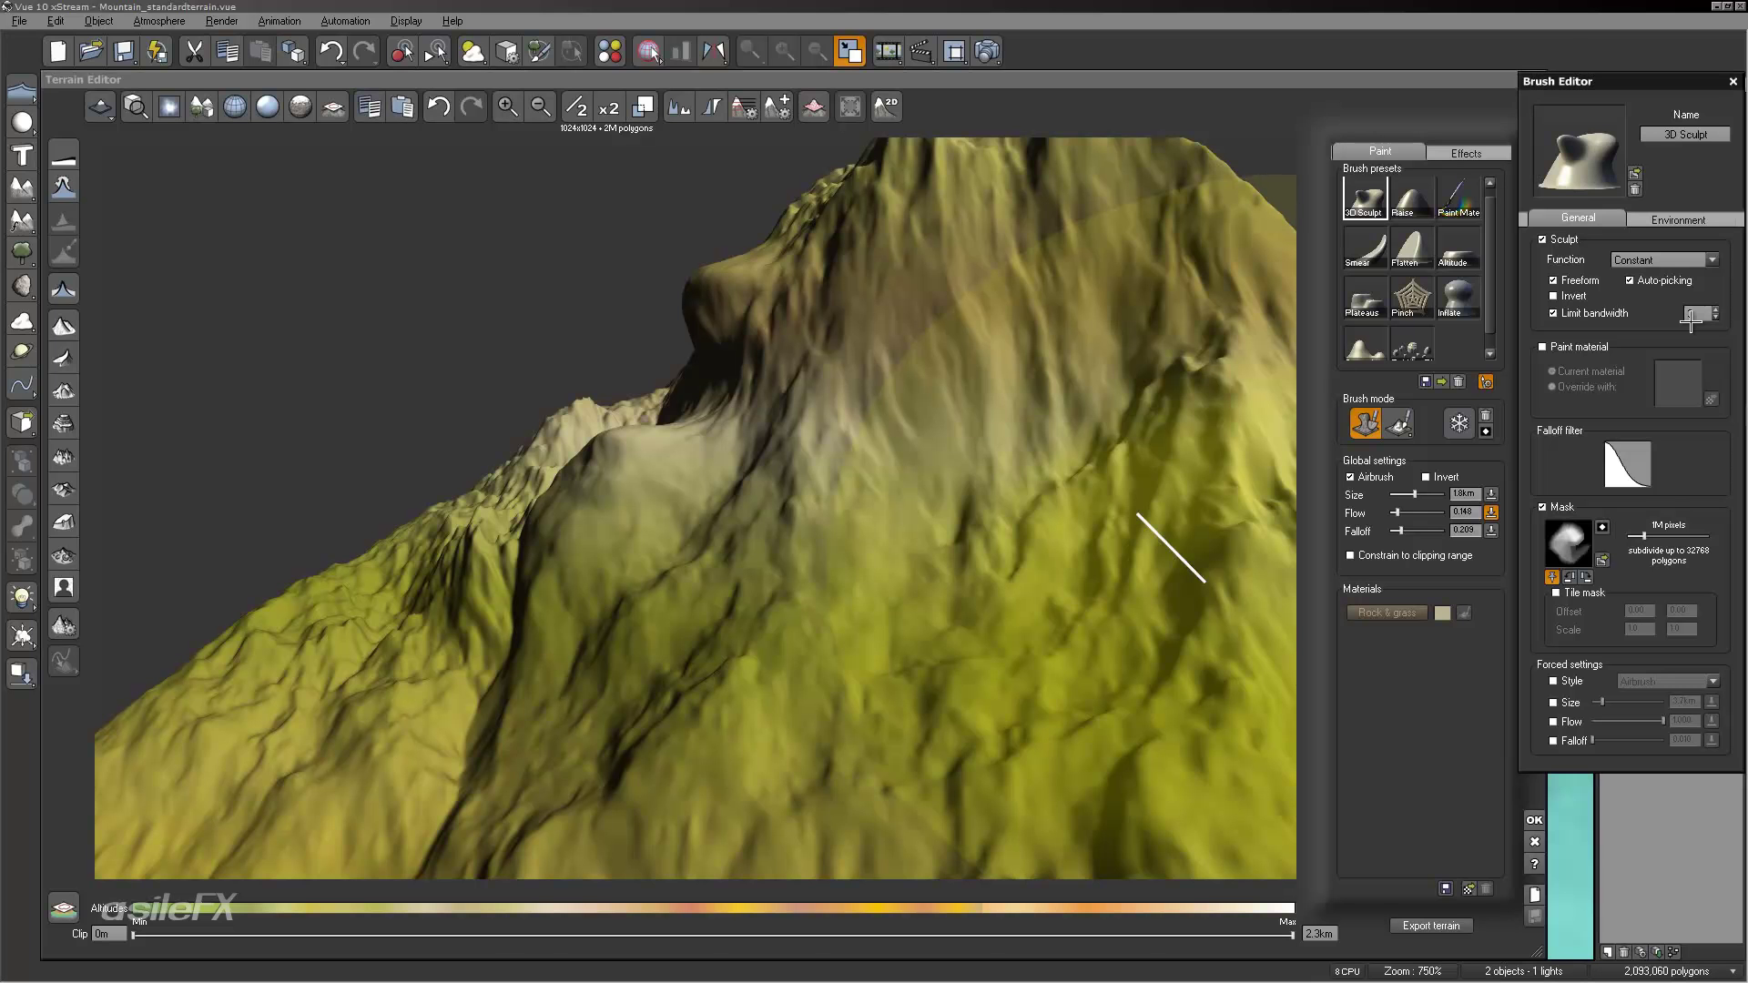
left_click(845, 456)
middle_click_drag(868, 592, 1047, 598)
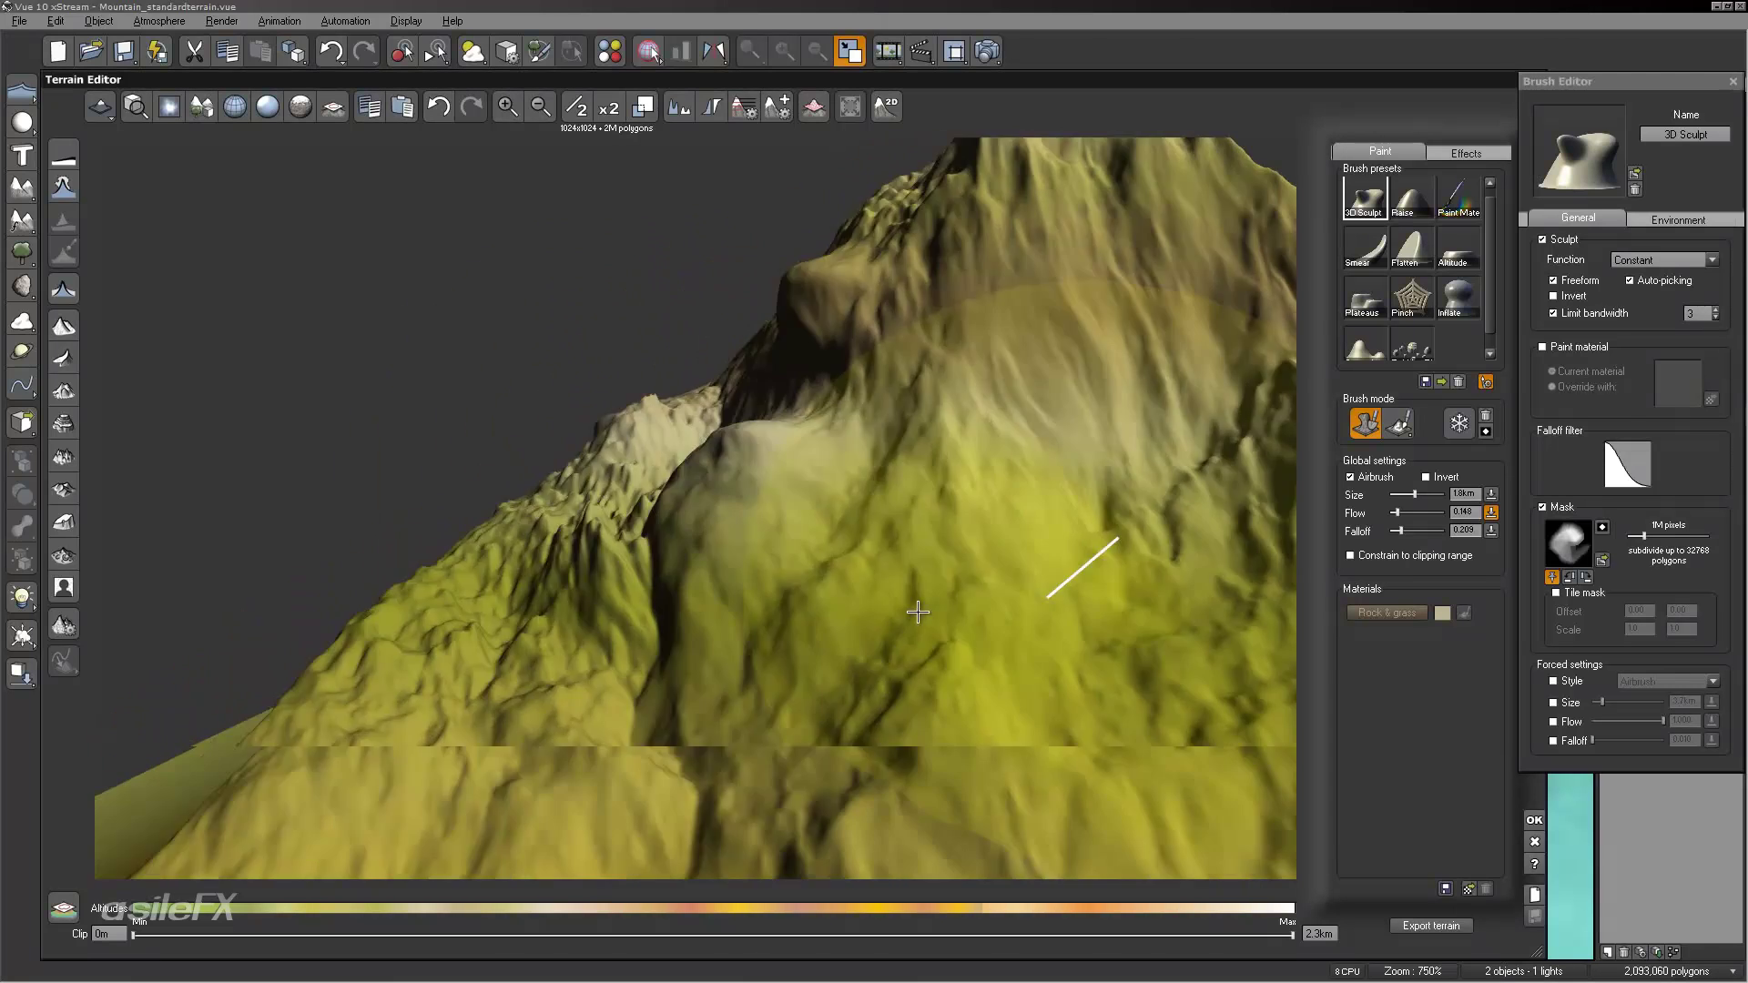
middle_click_drag(917, 613, 1056, 574)
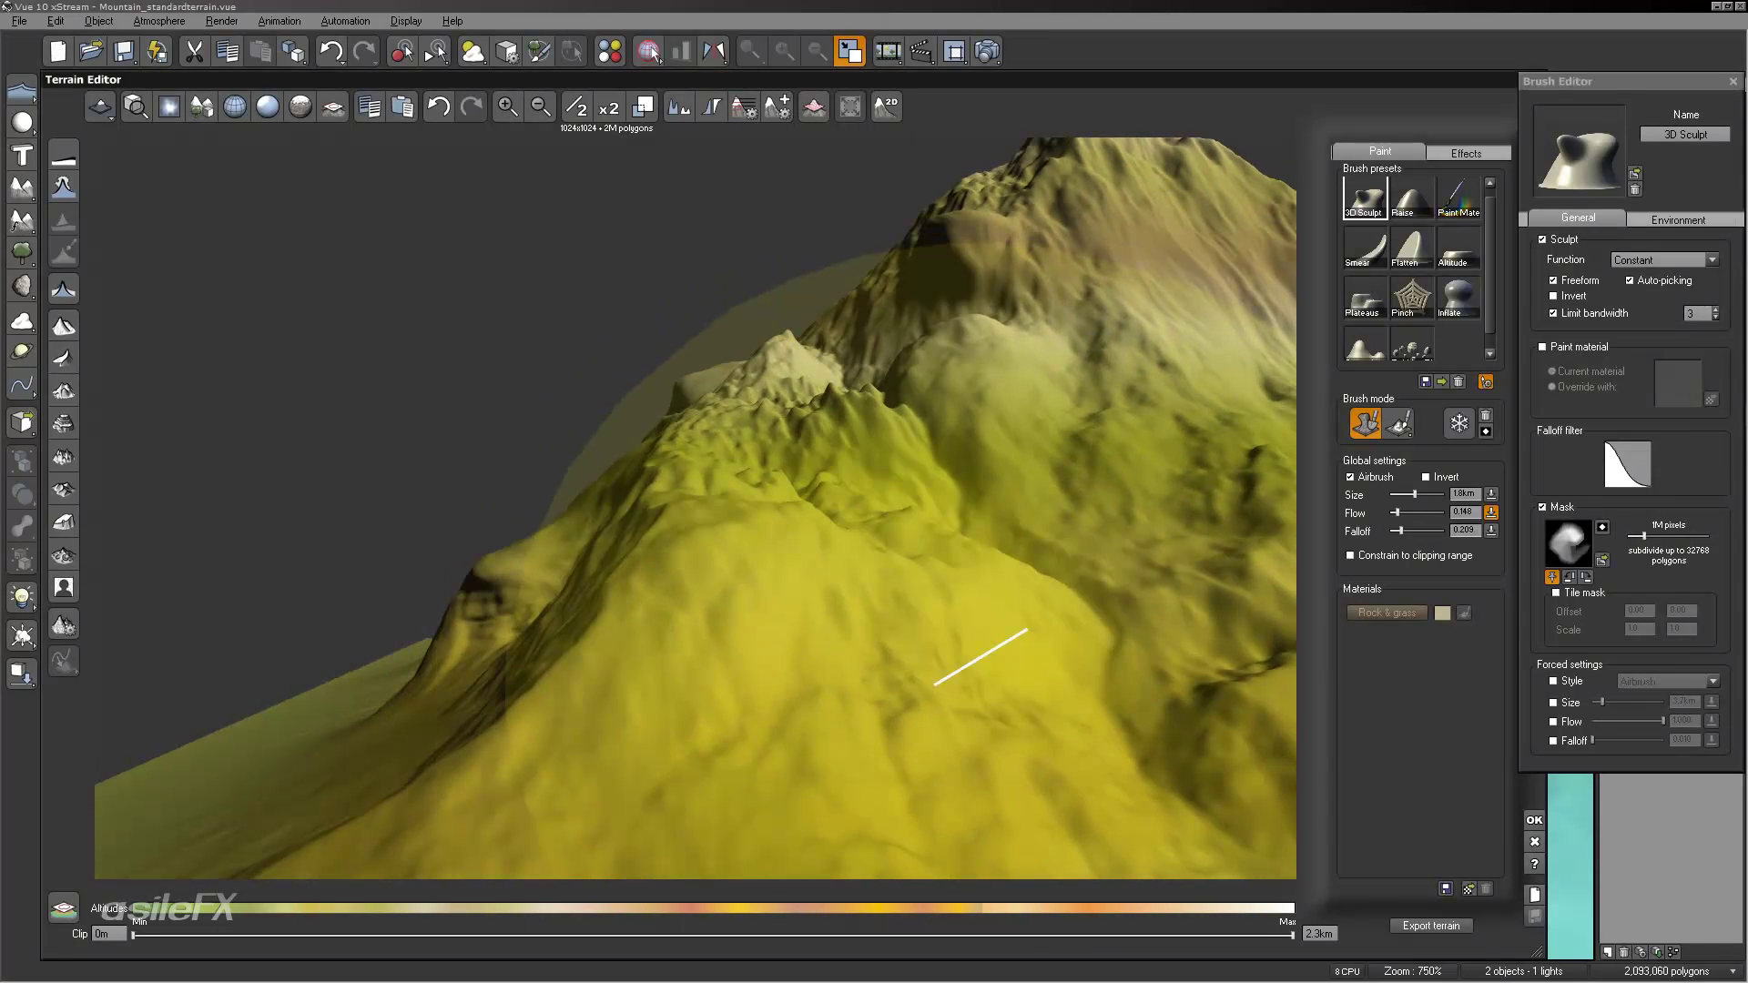
mouse_move(871, 671)
right_mouse_down()
mouse_move(948, 646)
mouse_move(1045, 547)
mouse_move(1159, 573)
mouse_move(1129, 601)
mouse_move(1132, 702)
mouse_move(937, 605)
mouse_move(959, 620)
right_mouse_up()
Step: Display the terrain as a wireframe and pull an overhanging rock out of the lower shoulder
left_click(369, 107)
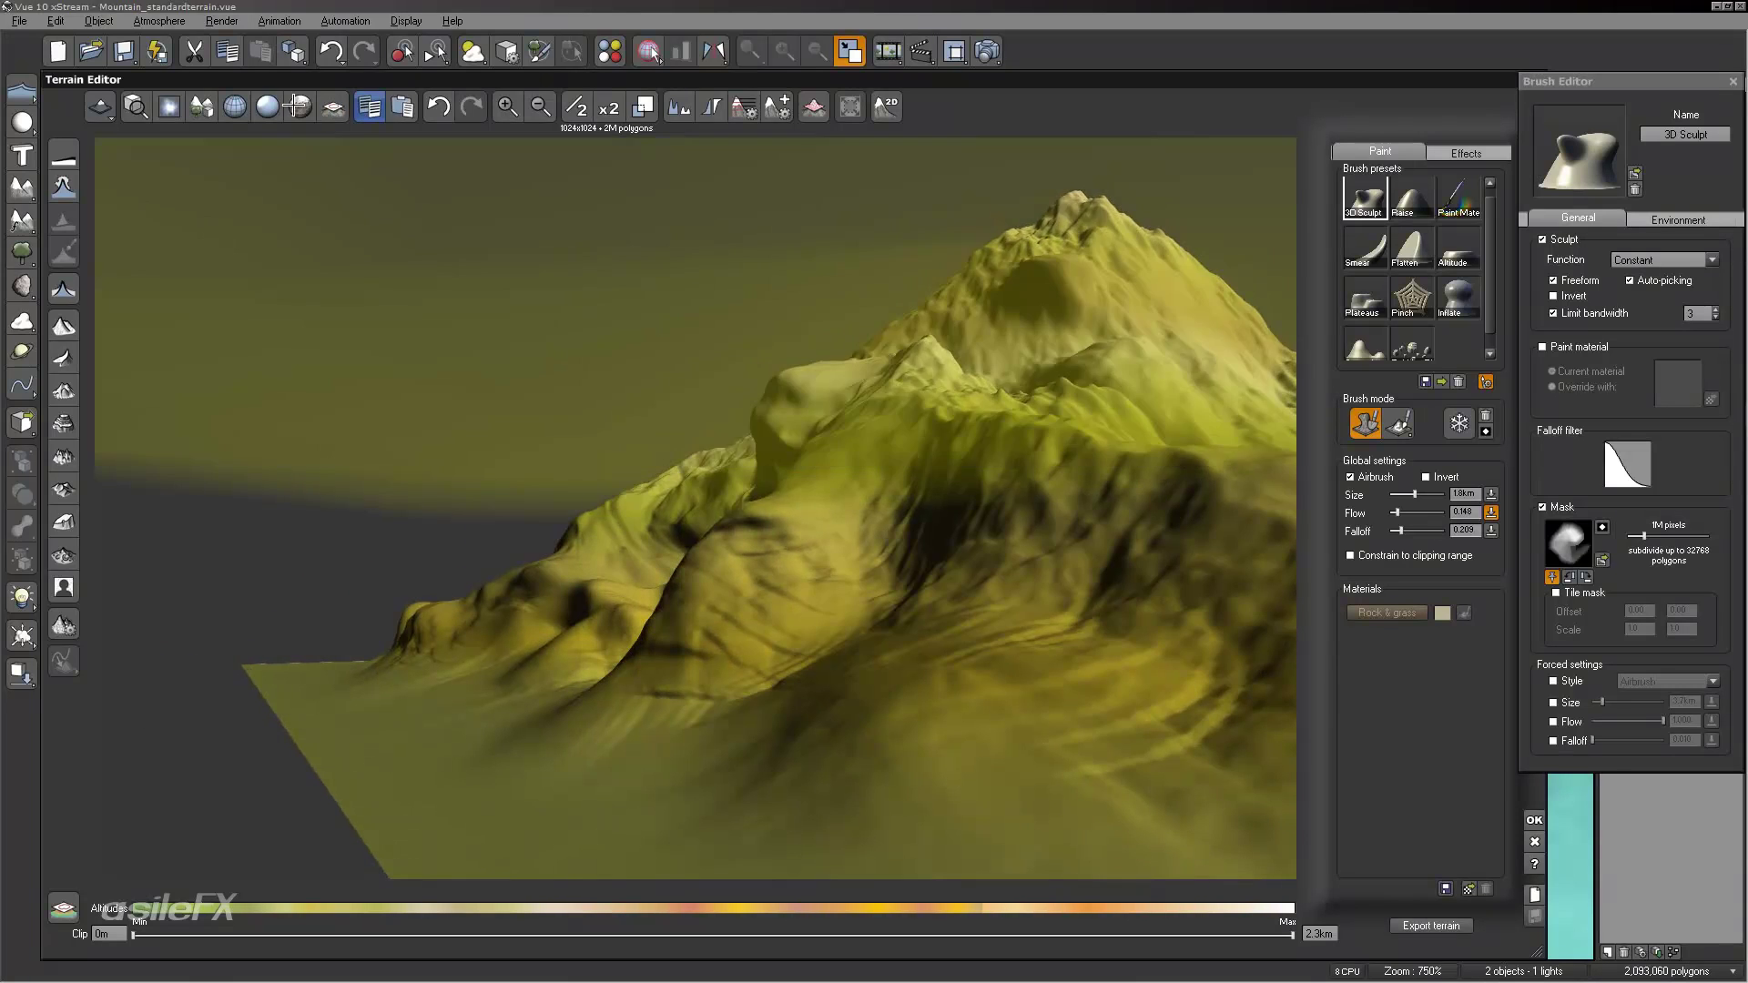
left_click(235, 107)
mouse_move(1011, 597)
right_mouse_down()
mouse_move(980, 580)
mouse_move(1221, 500)
mouse_move(1147, 594)
mouse_move(1234, 575)
right_mouse_up()
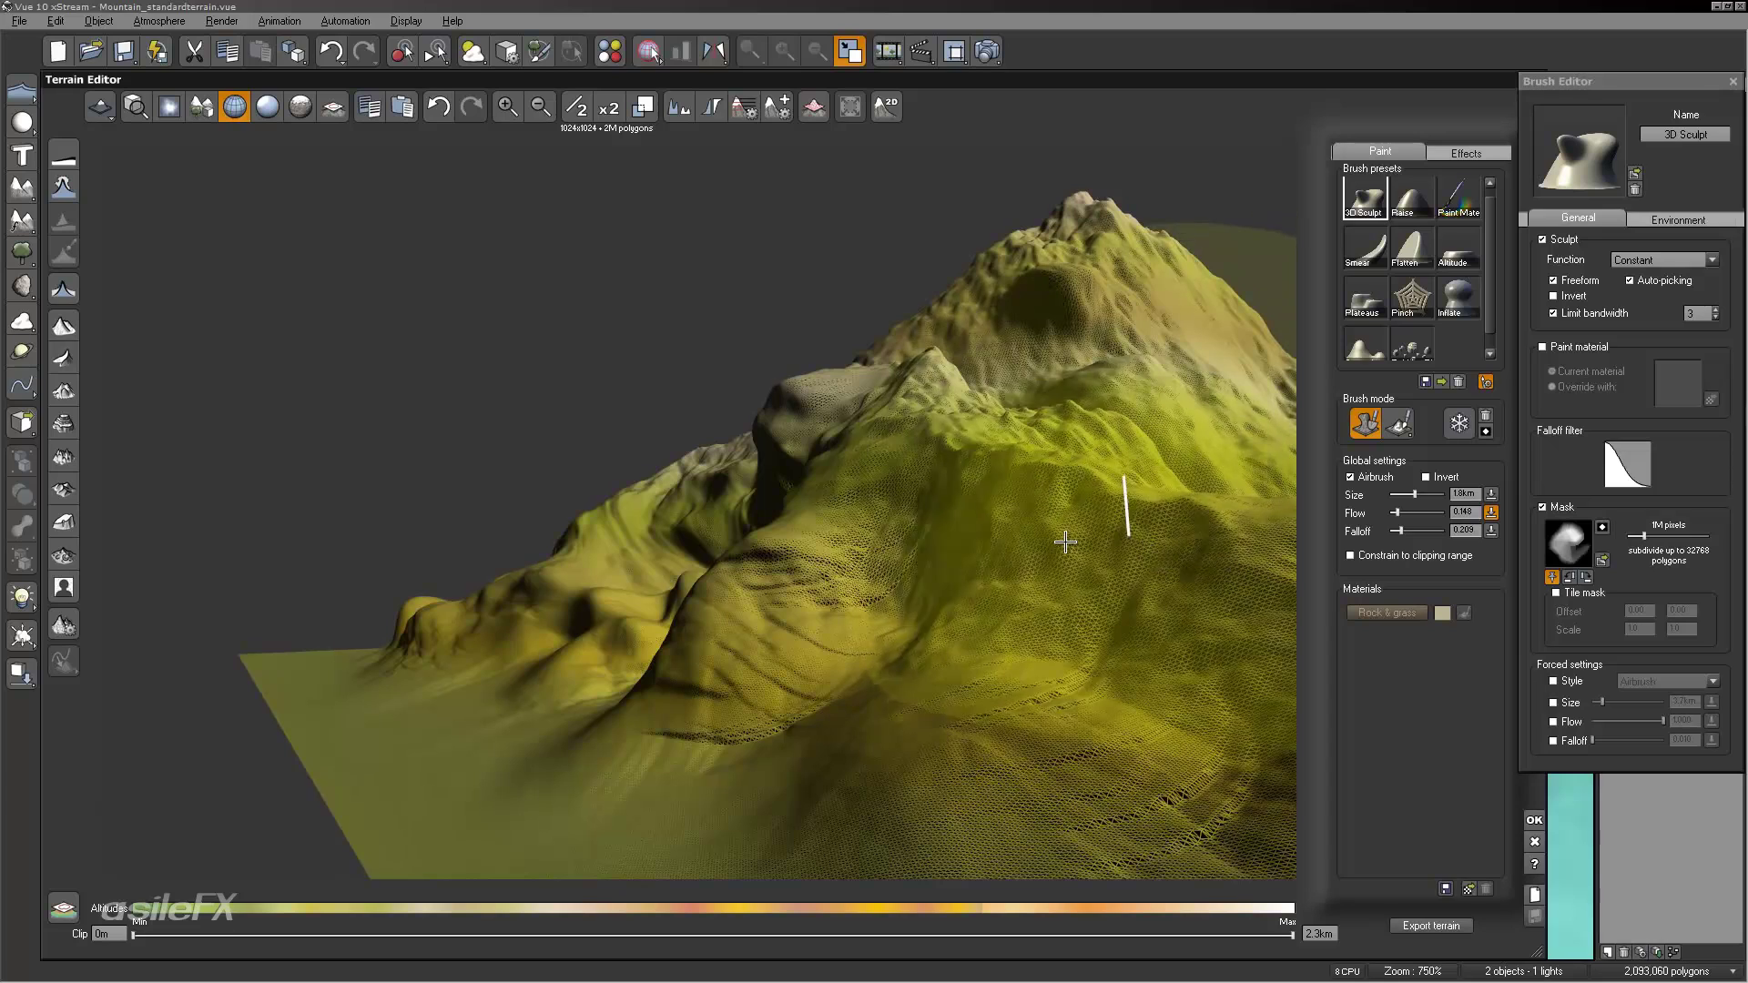
right_click_drag(1069, 570, 692, 519)
scroll(692, 519, "down", 3)
scroll(893, 582, "up", 4)
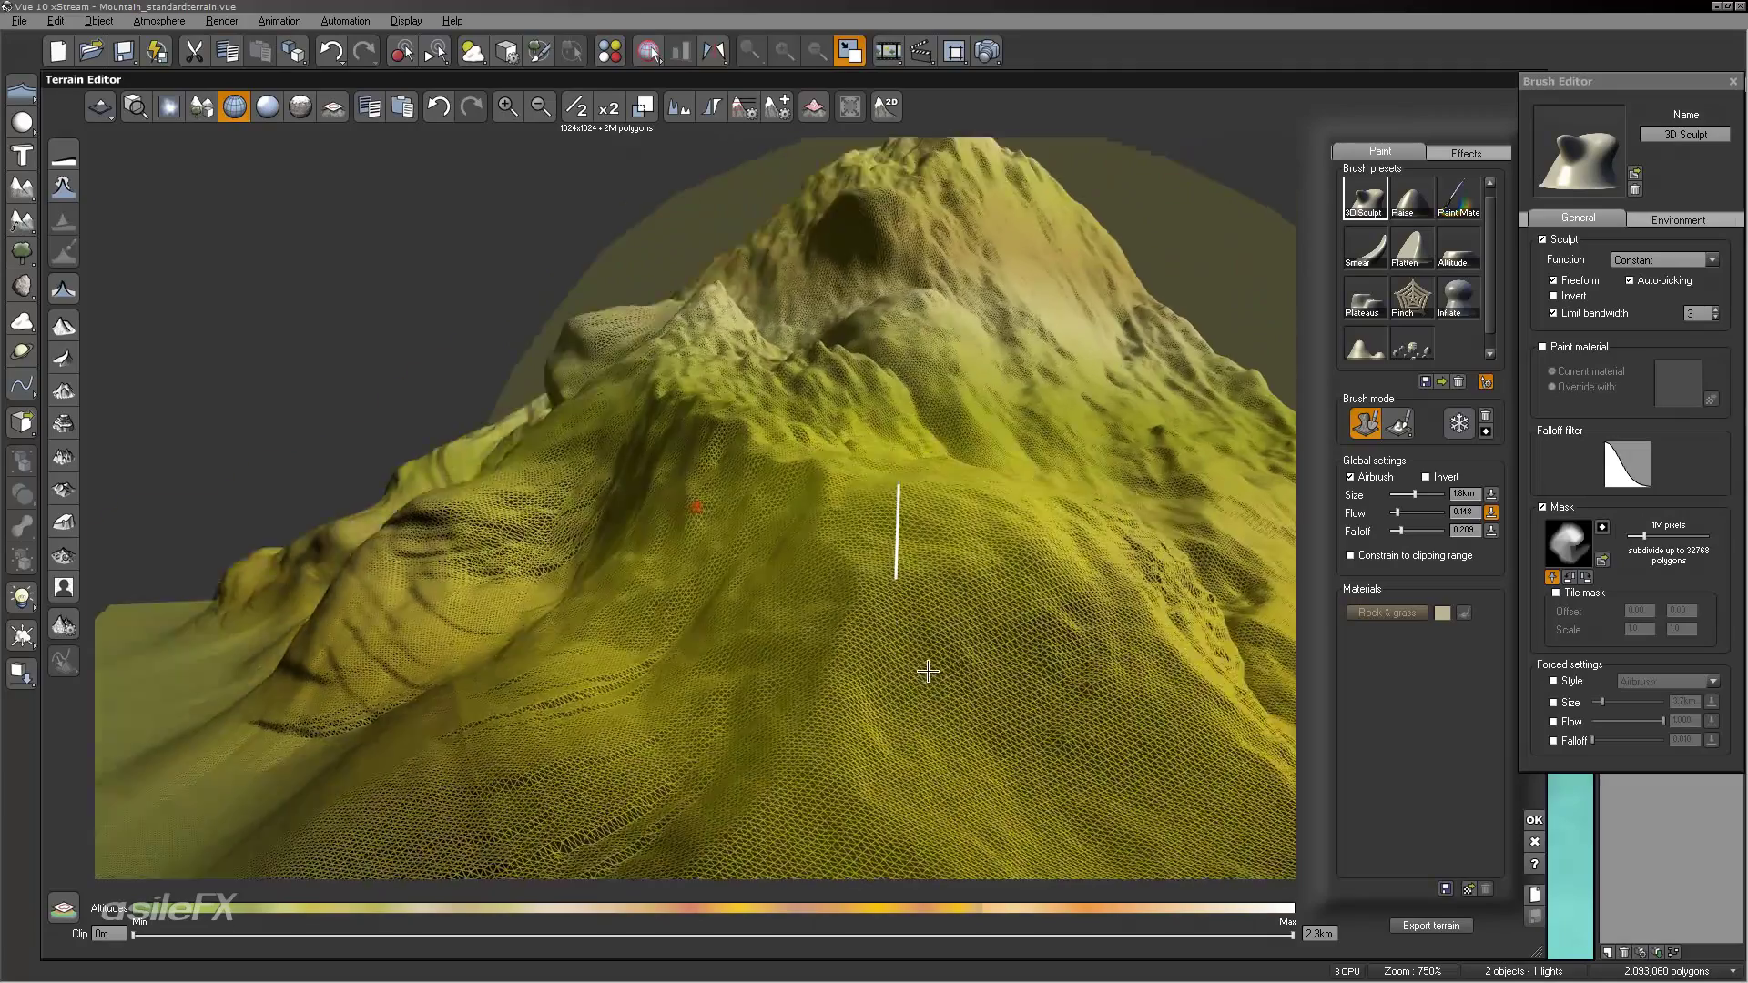
mouse_move(927, 671)
right_mouse_down()
mouse_move(975, 694)
mouse_move(925, 604)
mouse_move(938, 592)
right_mouse_up()
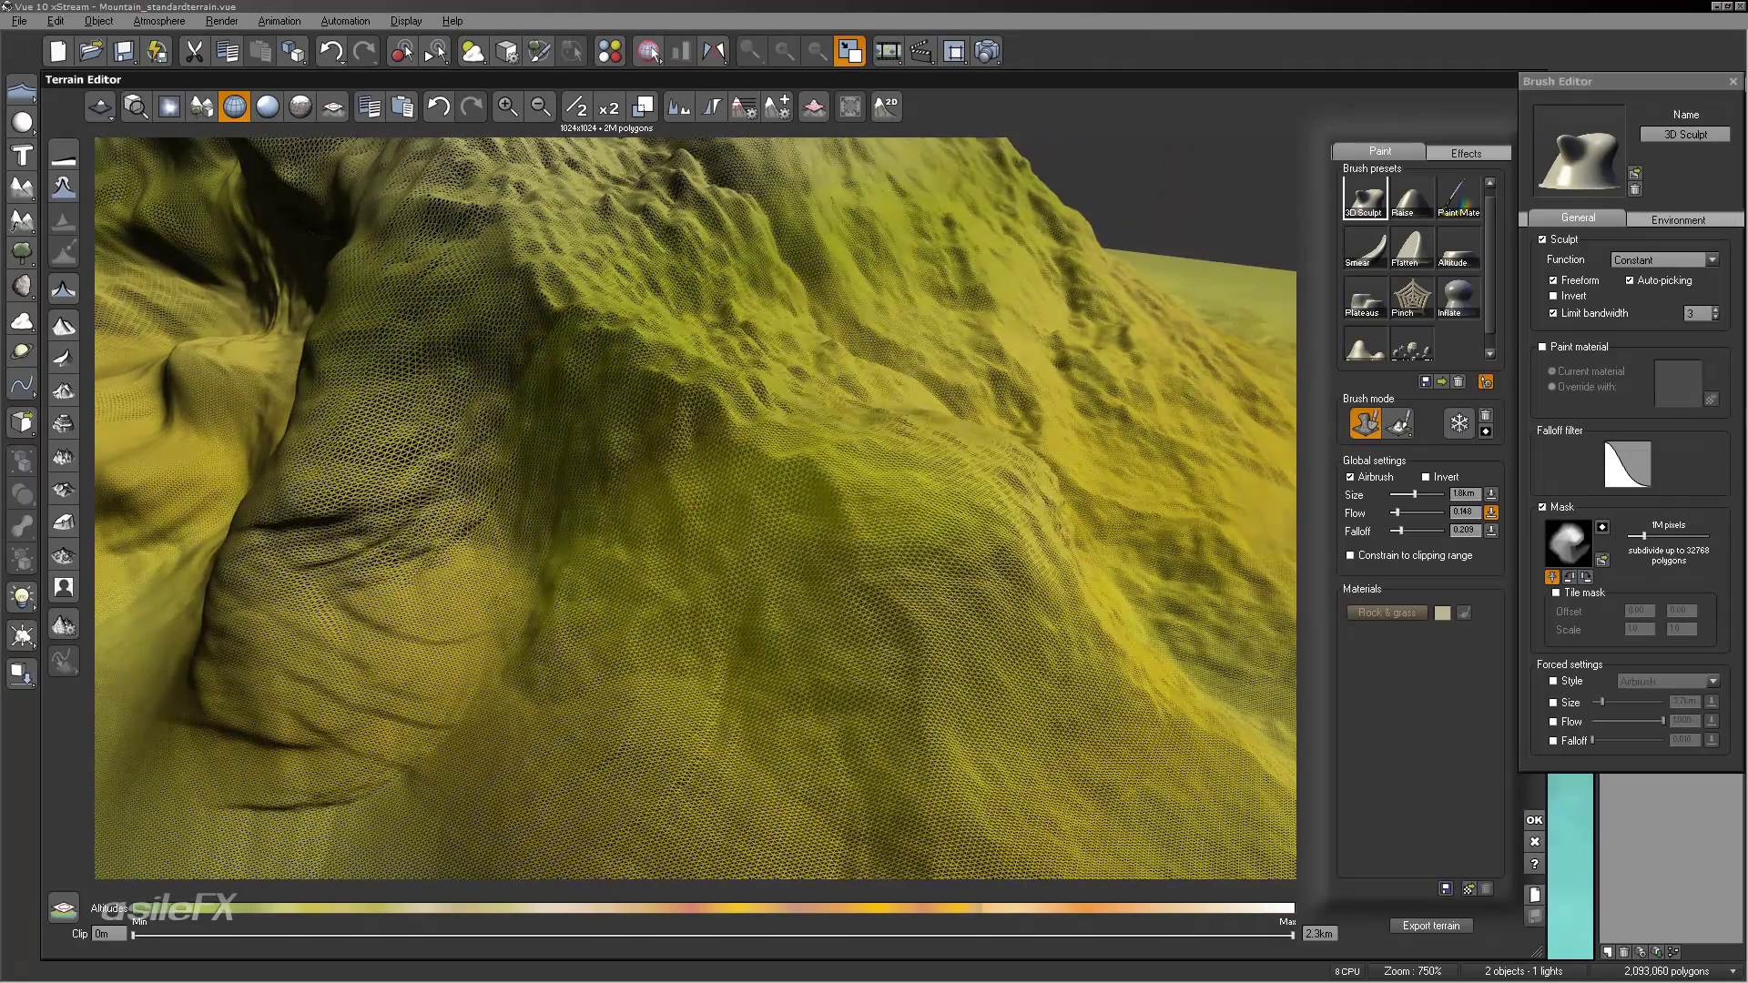
mouse_move(886, 605)
right_mouse_down()
mouse_move(855, 550)
mouse_move(902, 557)
right_mouse_up()
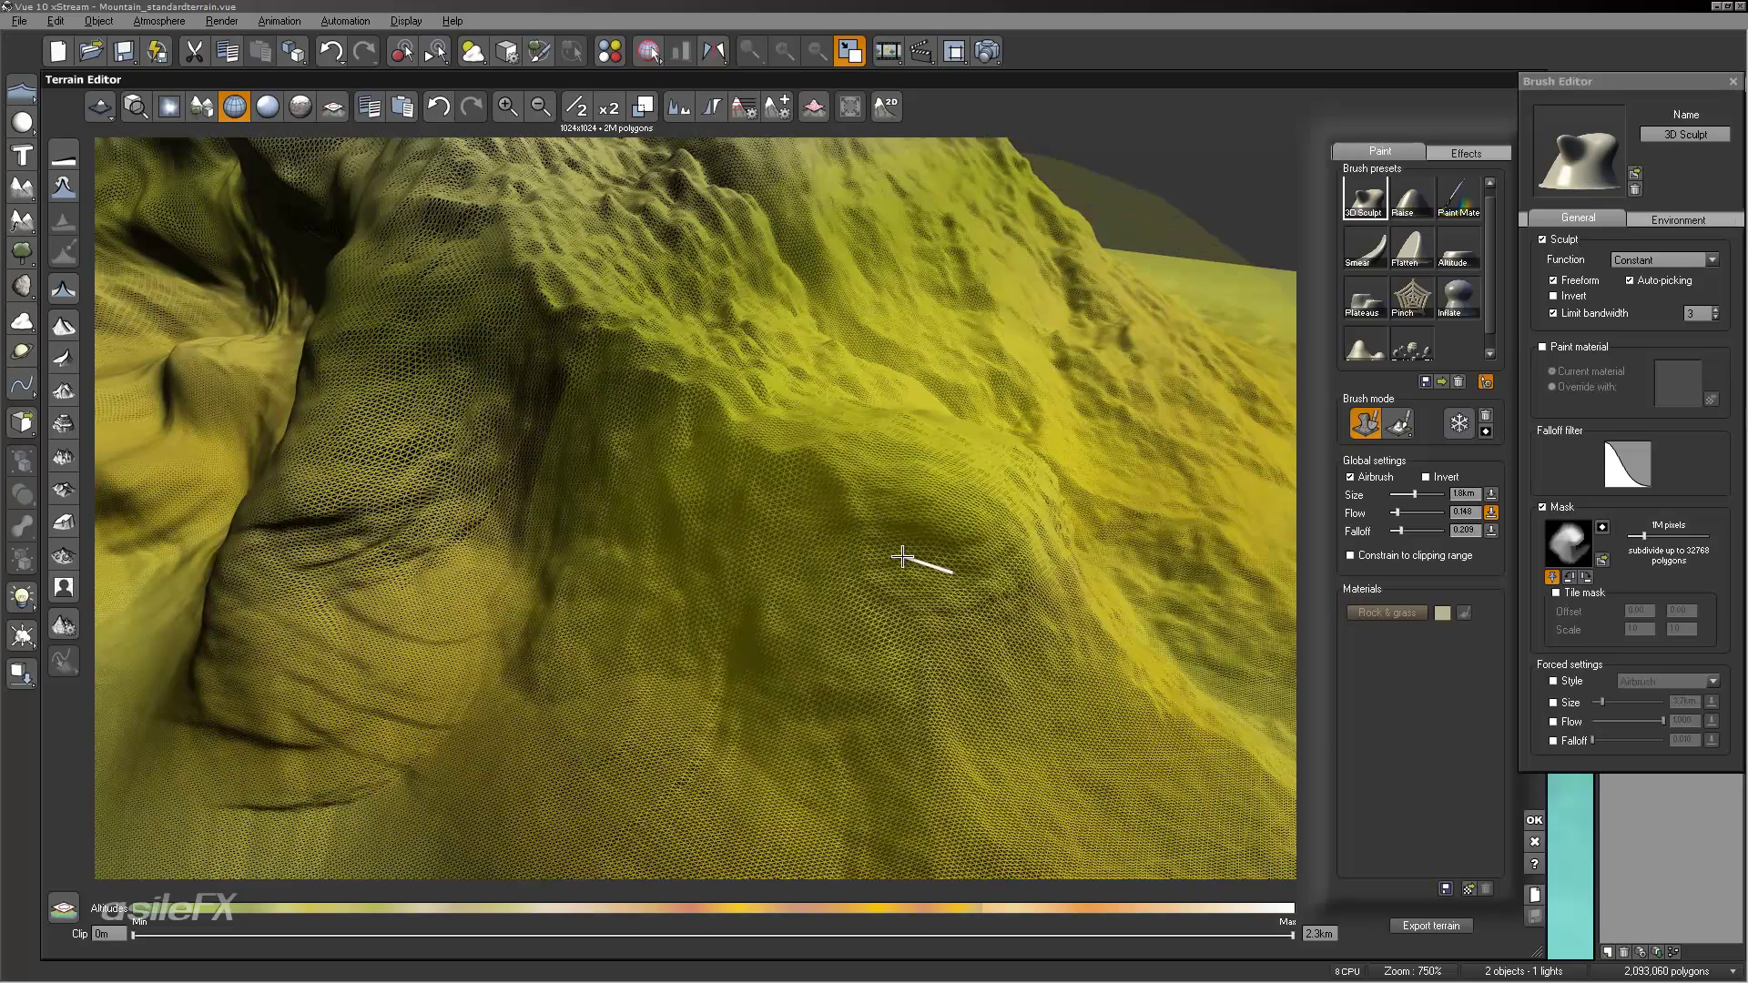
left_click_drag(586, 418, 564, 455)
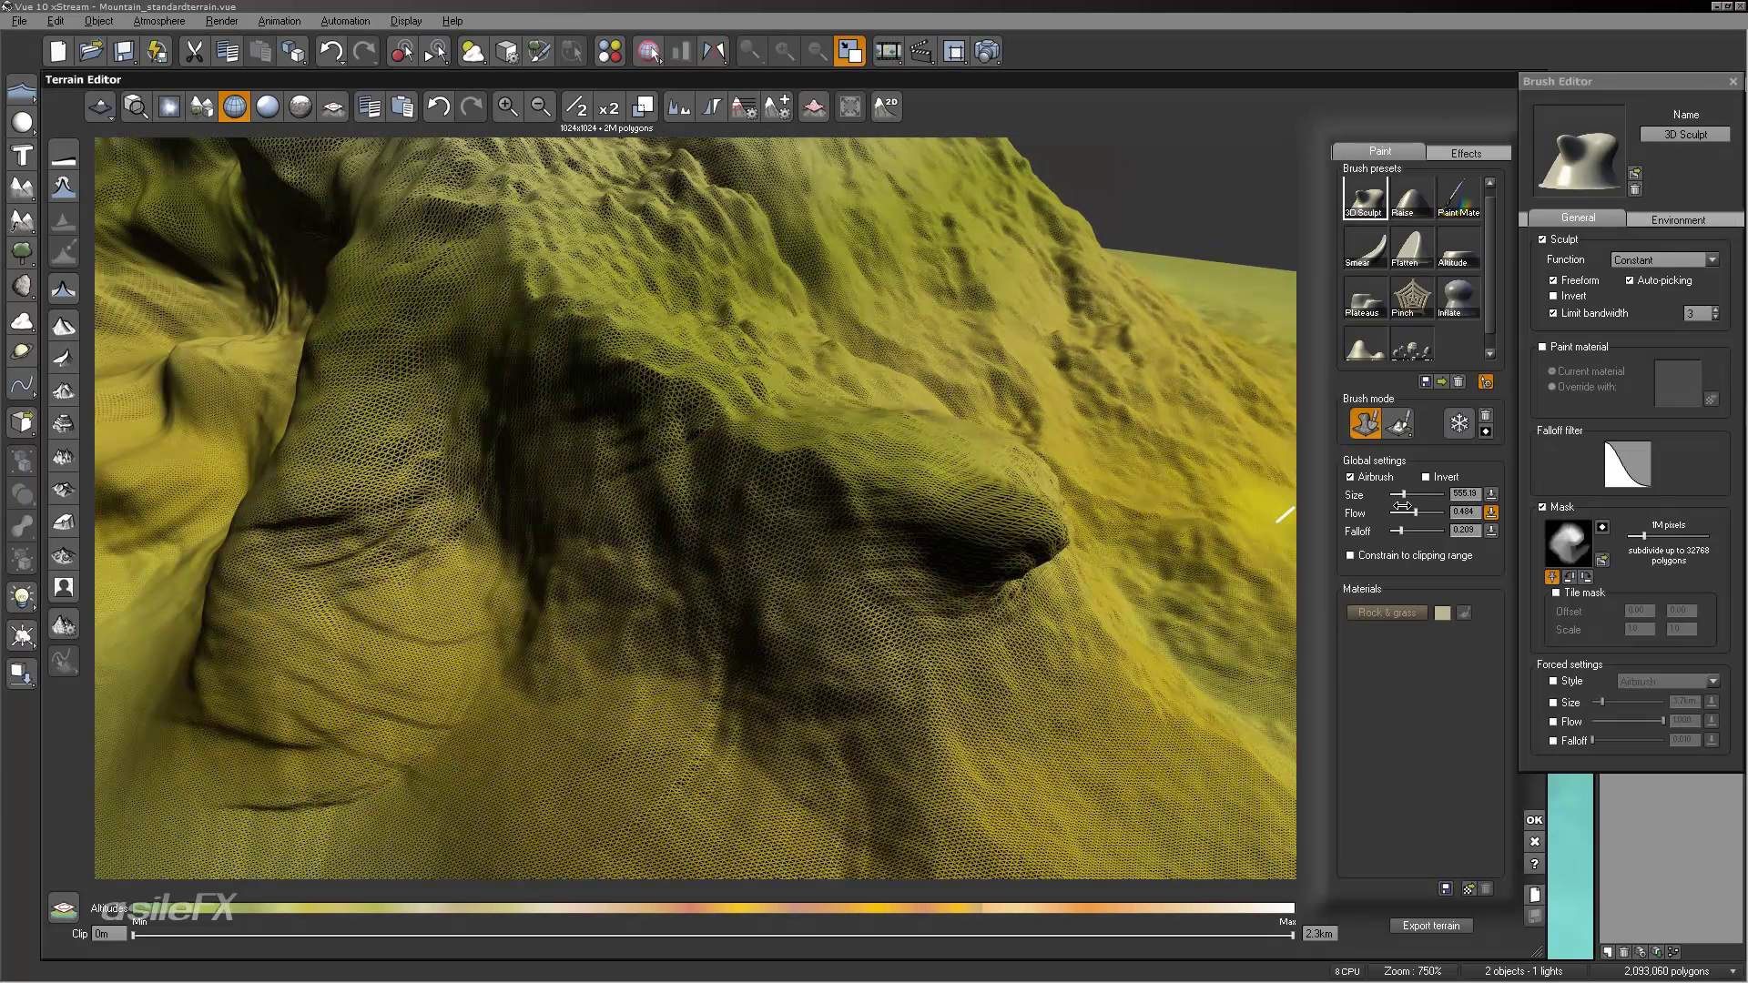
Step: Invert the brush with flow 0.232 and size 748.70, and carve a hollow beneath the overhanging rock
left_click_drag(1423, 496, 1413, 513)
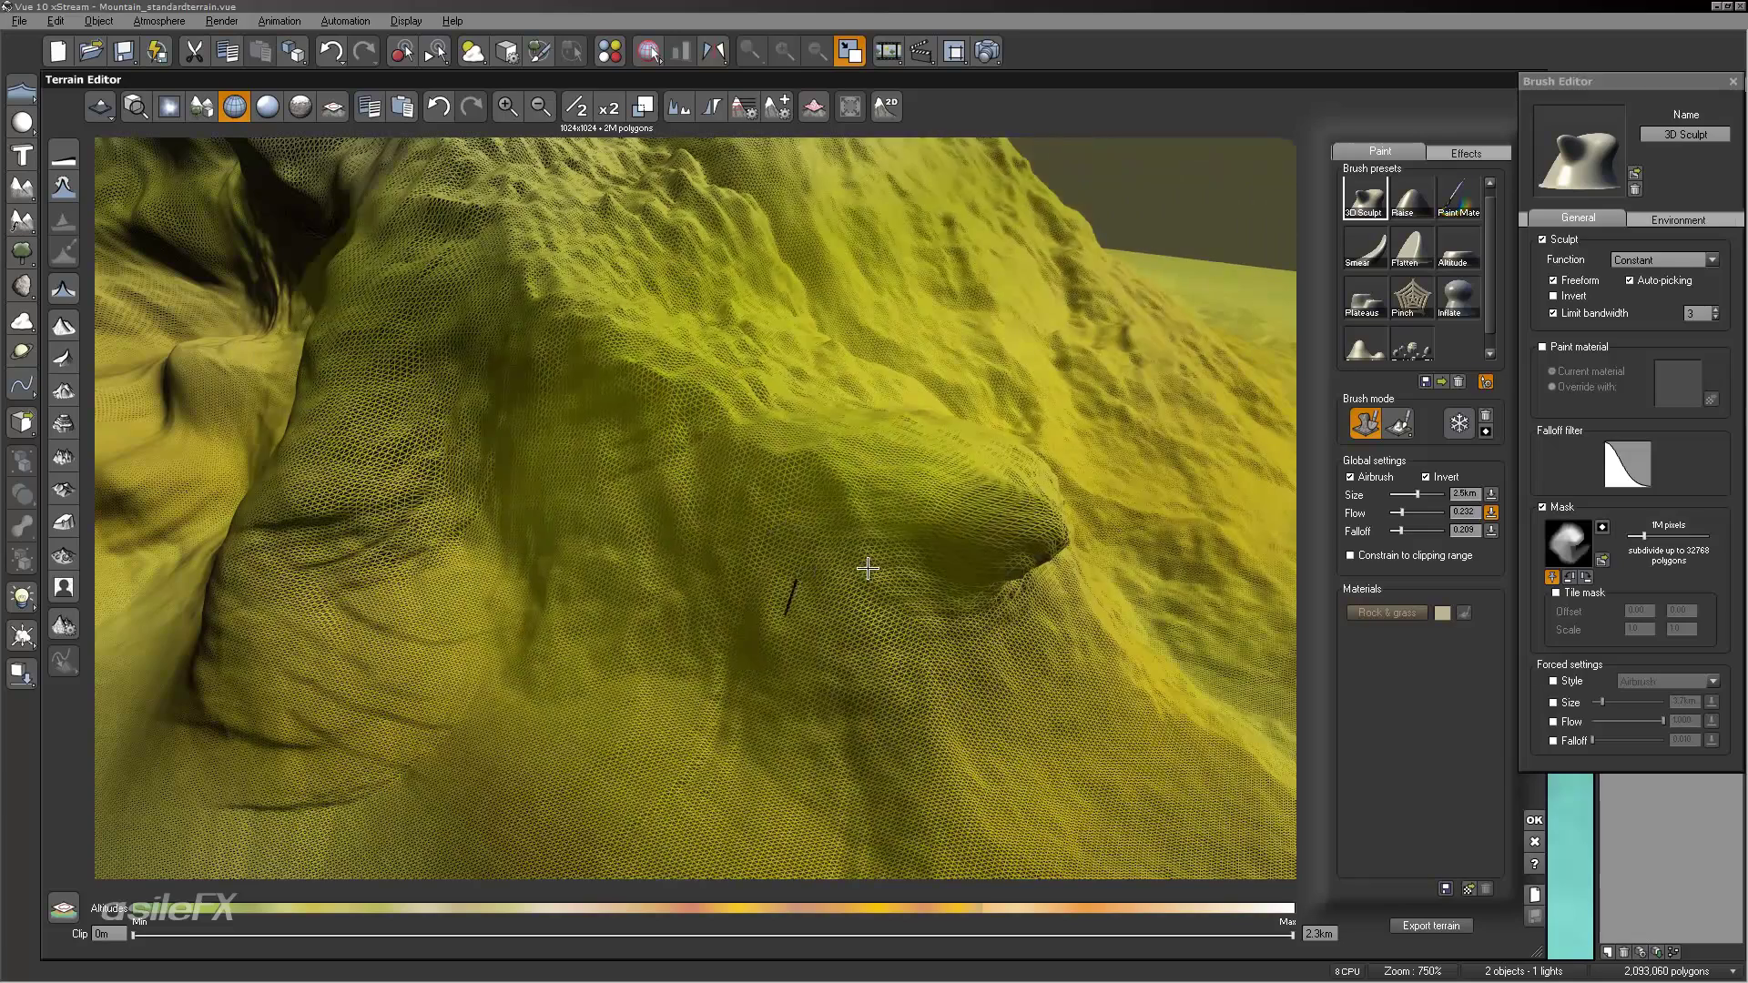
left_click_drag(1417, 495, 1405, 494)
left_click(882, 608)
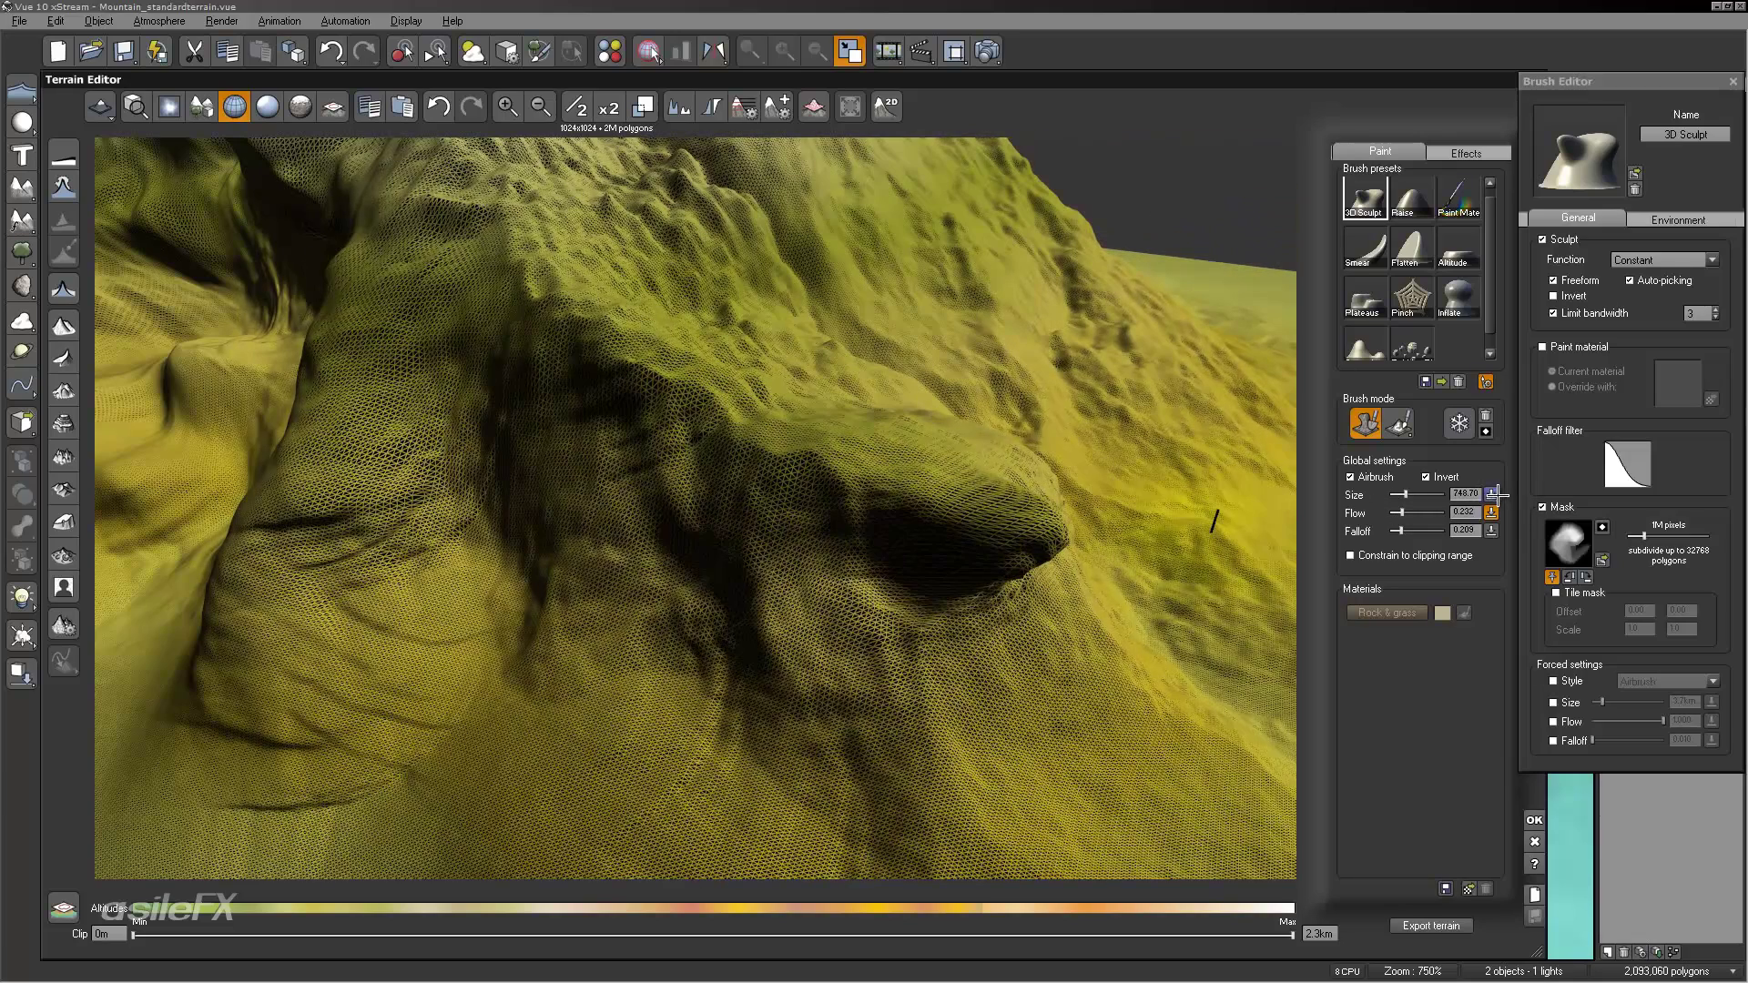
Step: Try carving below the overhang with pen pressure controlling the brush size, at 748.70 and 5.3 km
left_click(845, 612)
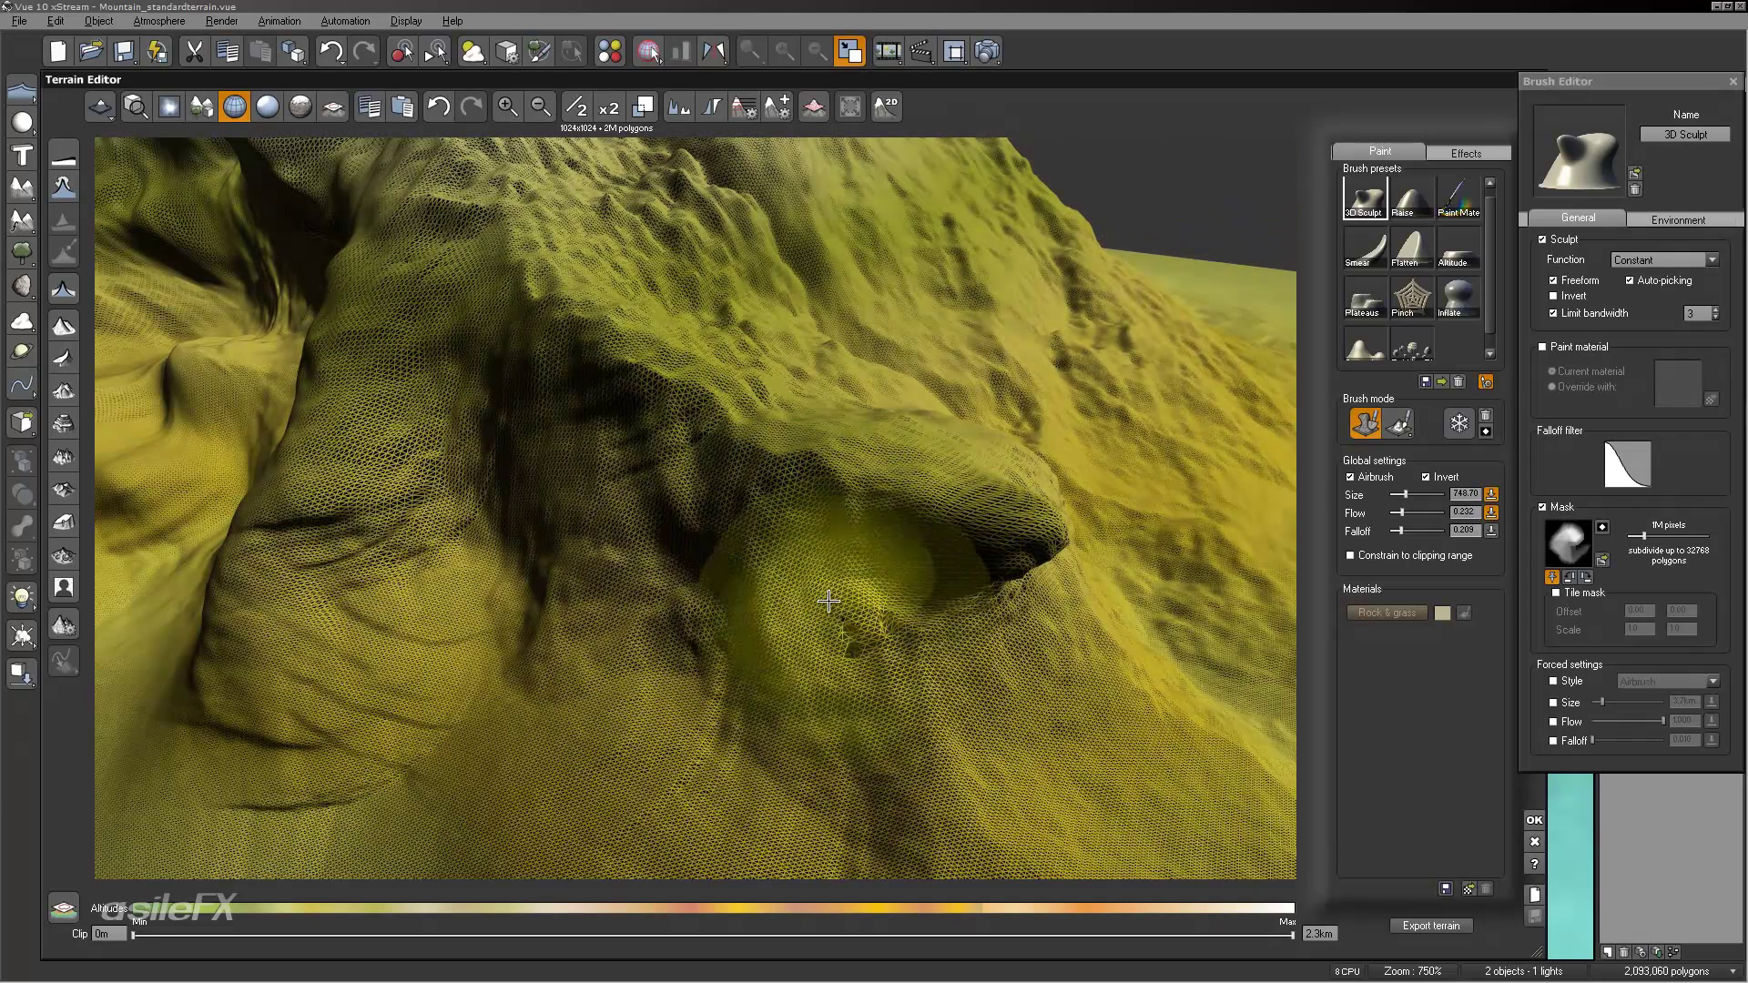
left_click(436, 105)
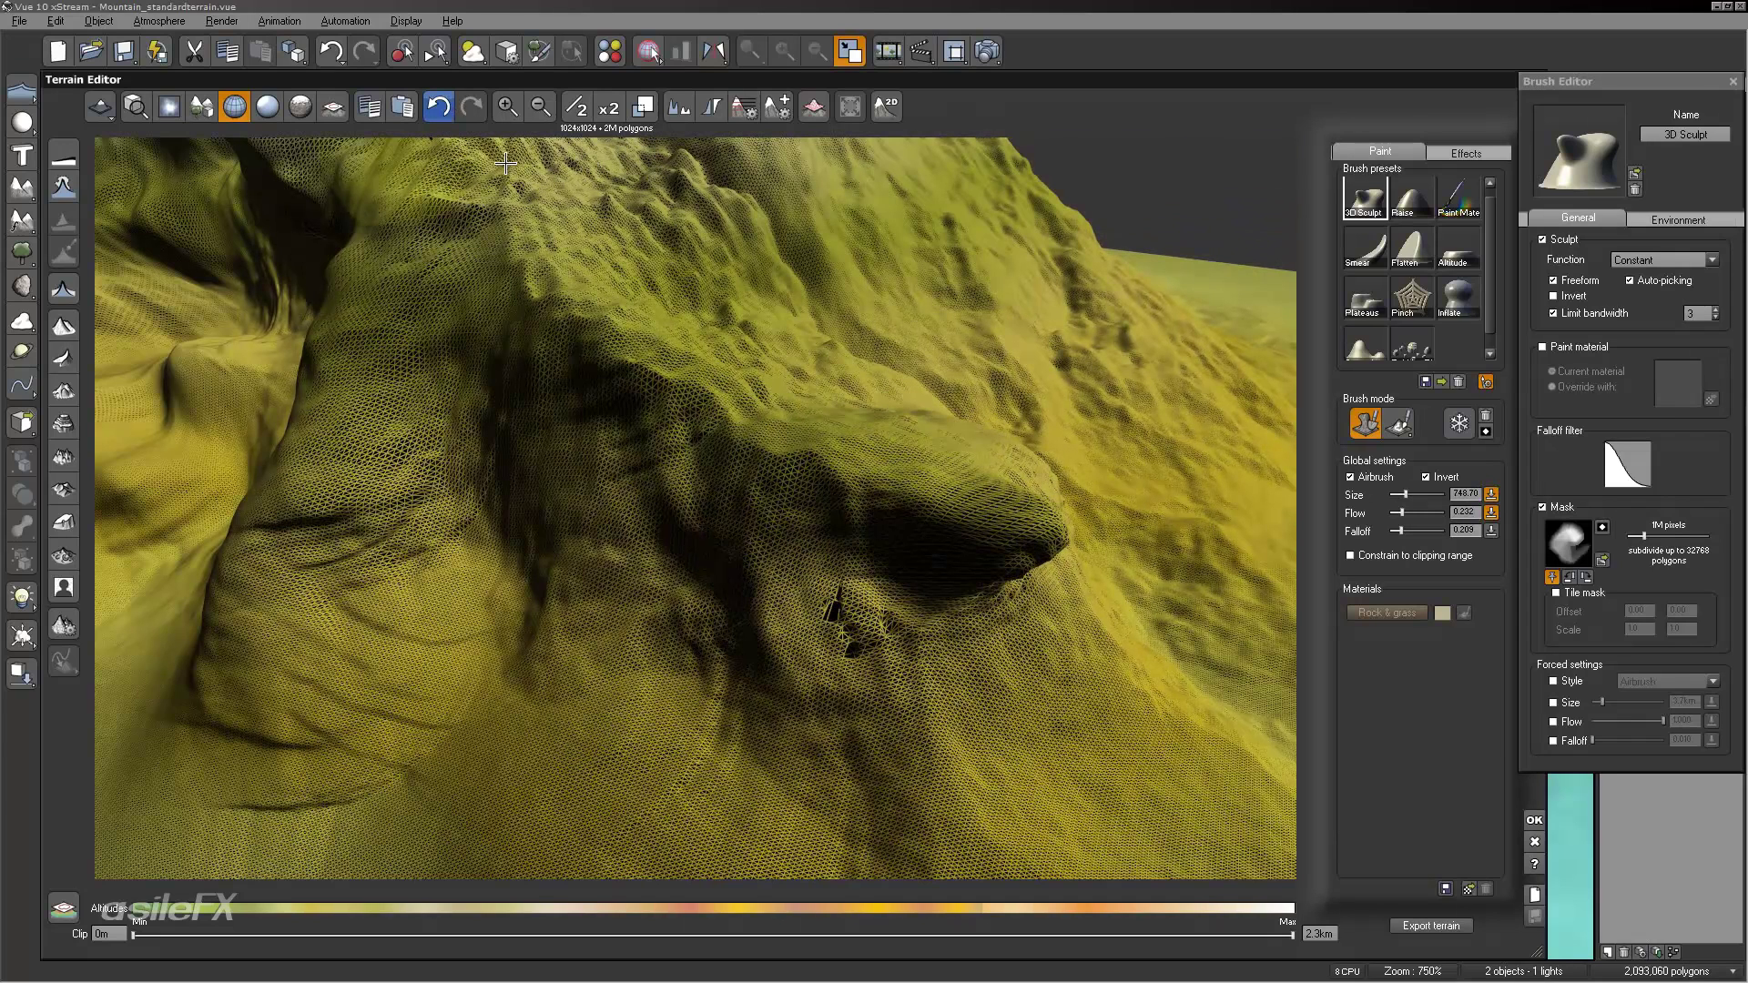
mouse_move(1446, 500)
left_mouse_down()
mouse_move(1385, 493)
mouse_move(1425, 495)
left_mouse_up()
left_click(870, 652)
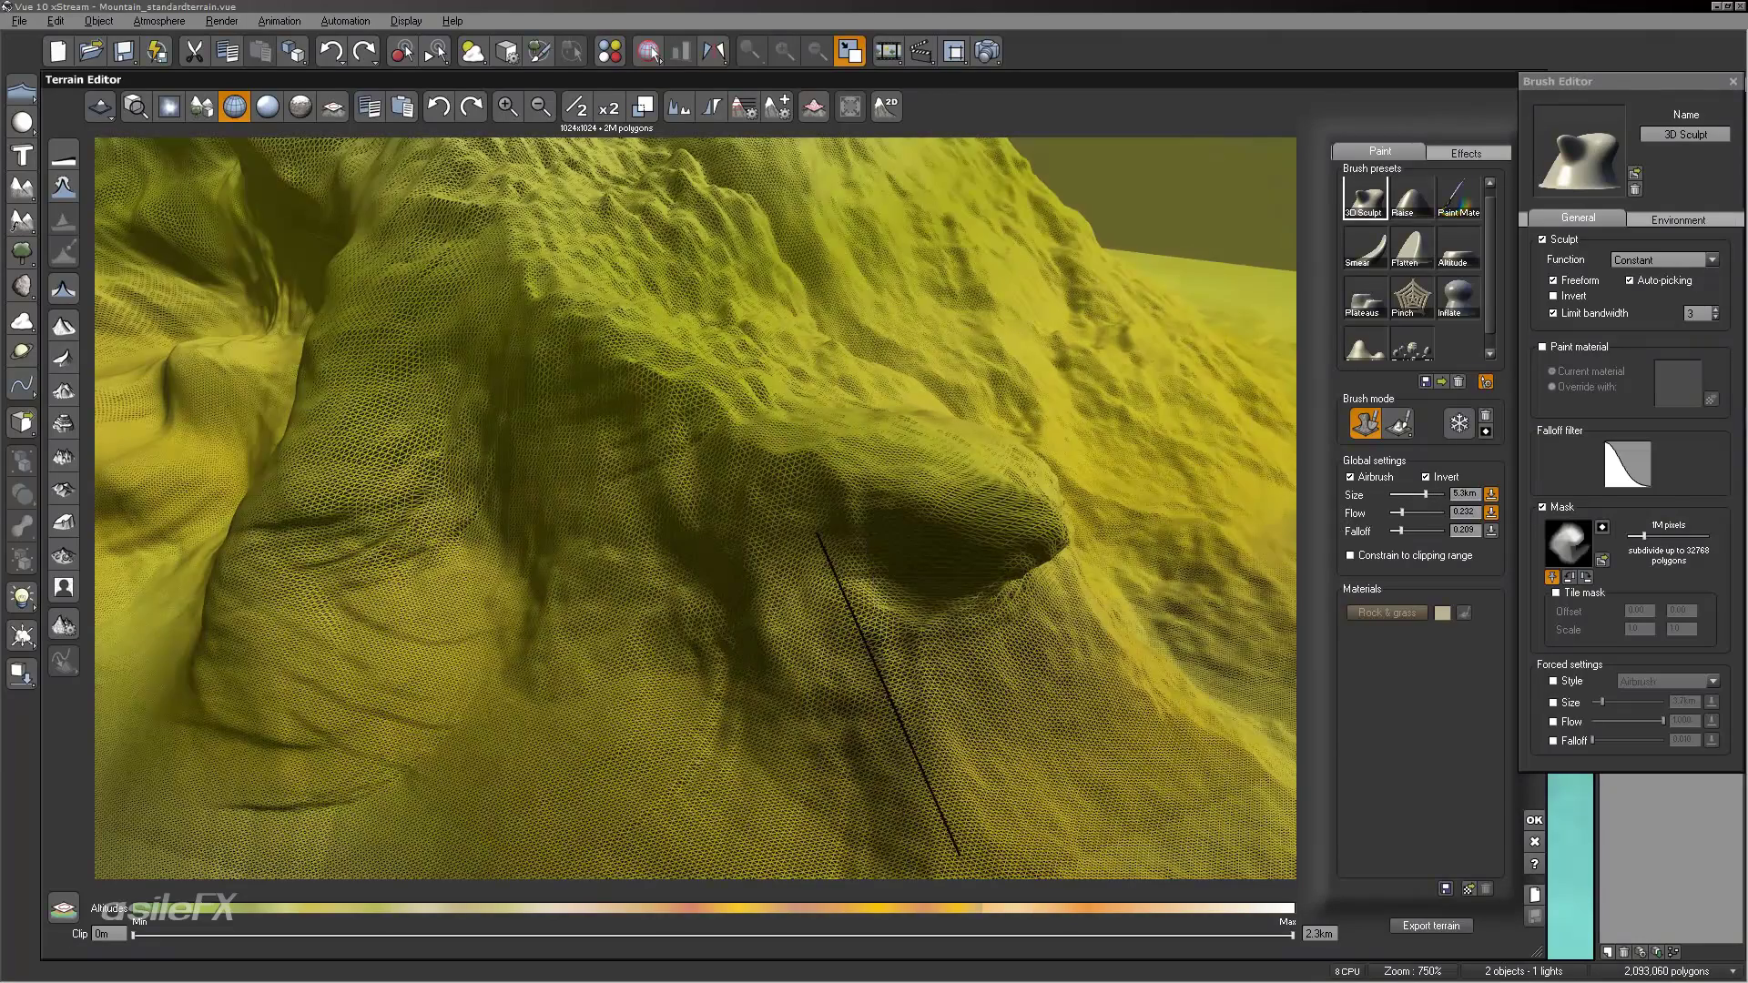
left_click(874, 664)
left_click_drag(874, 666, 876, 663)
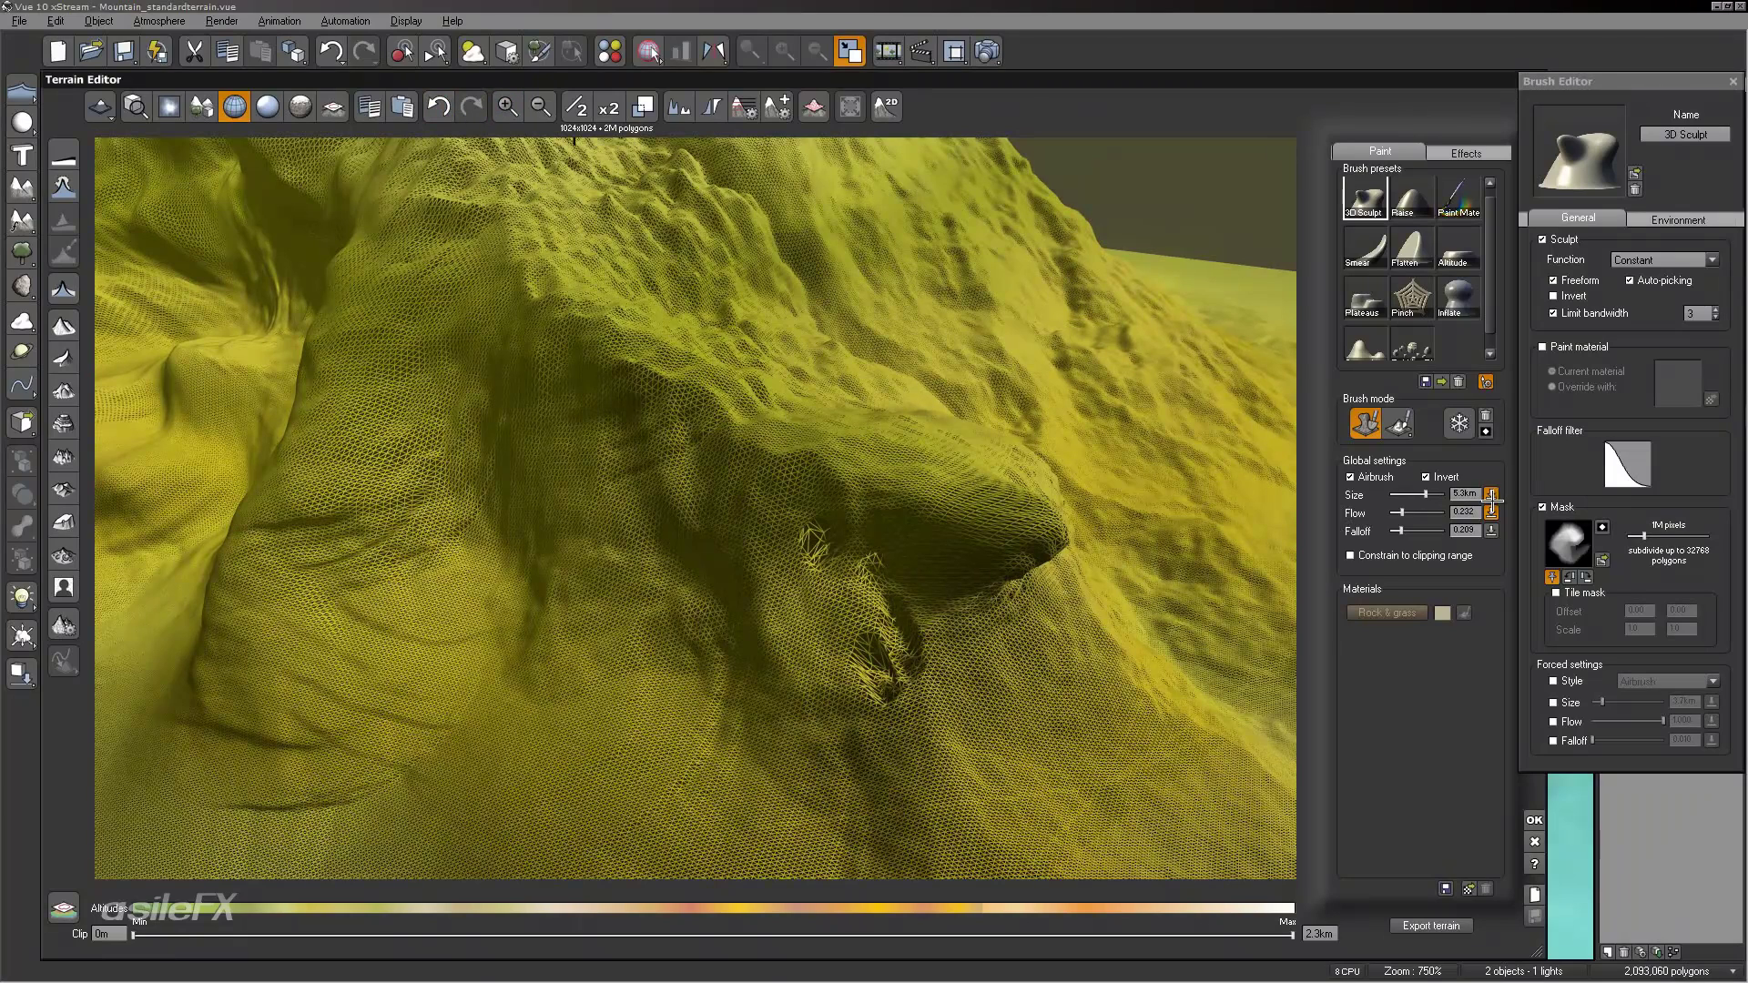
Step: Set the brush size to about 1.1 km without pressure control or inversion, and build up the rock under the overhang
left_click_drag(1443, 496, 1417, 494)
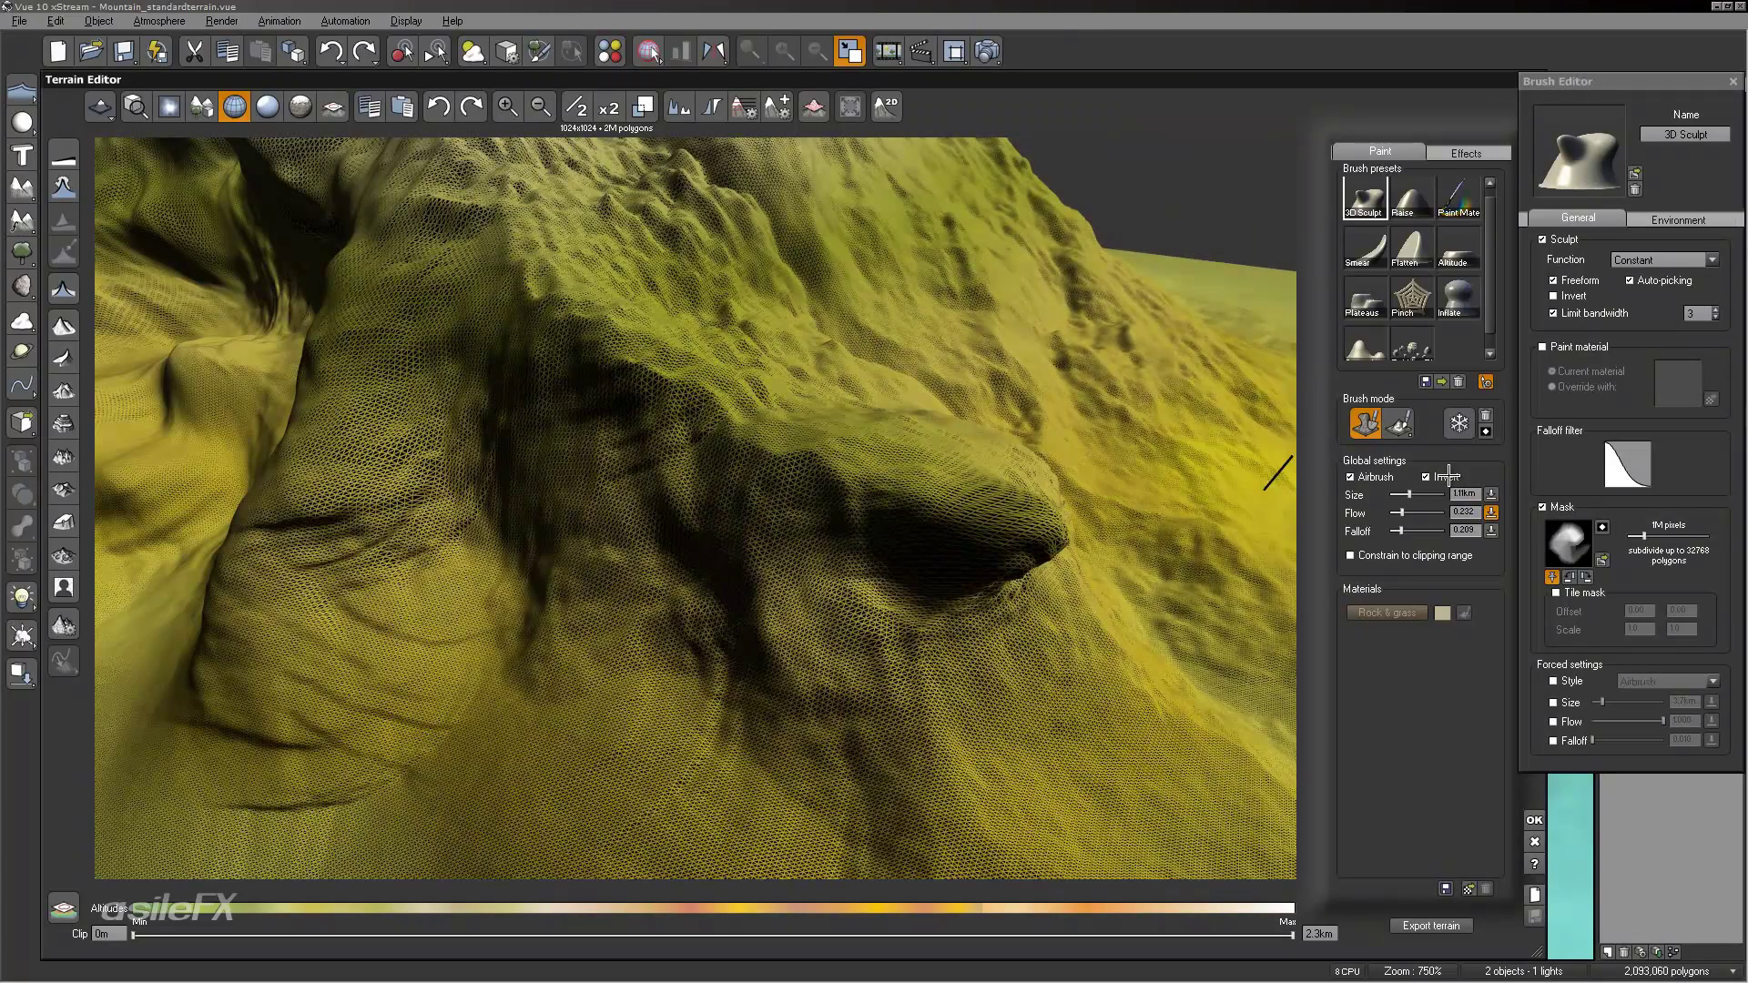
mouse_move(703, 519)
left_mouse_down()
mouse_move(762, 570)
mouse_move(793, 637)
left_mouse_up()
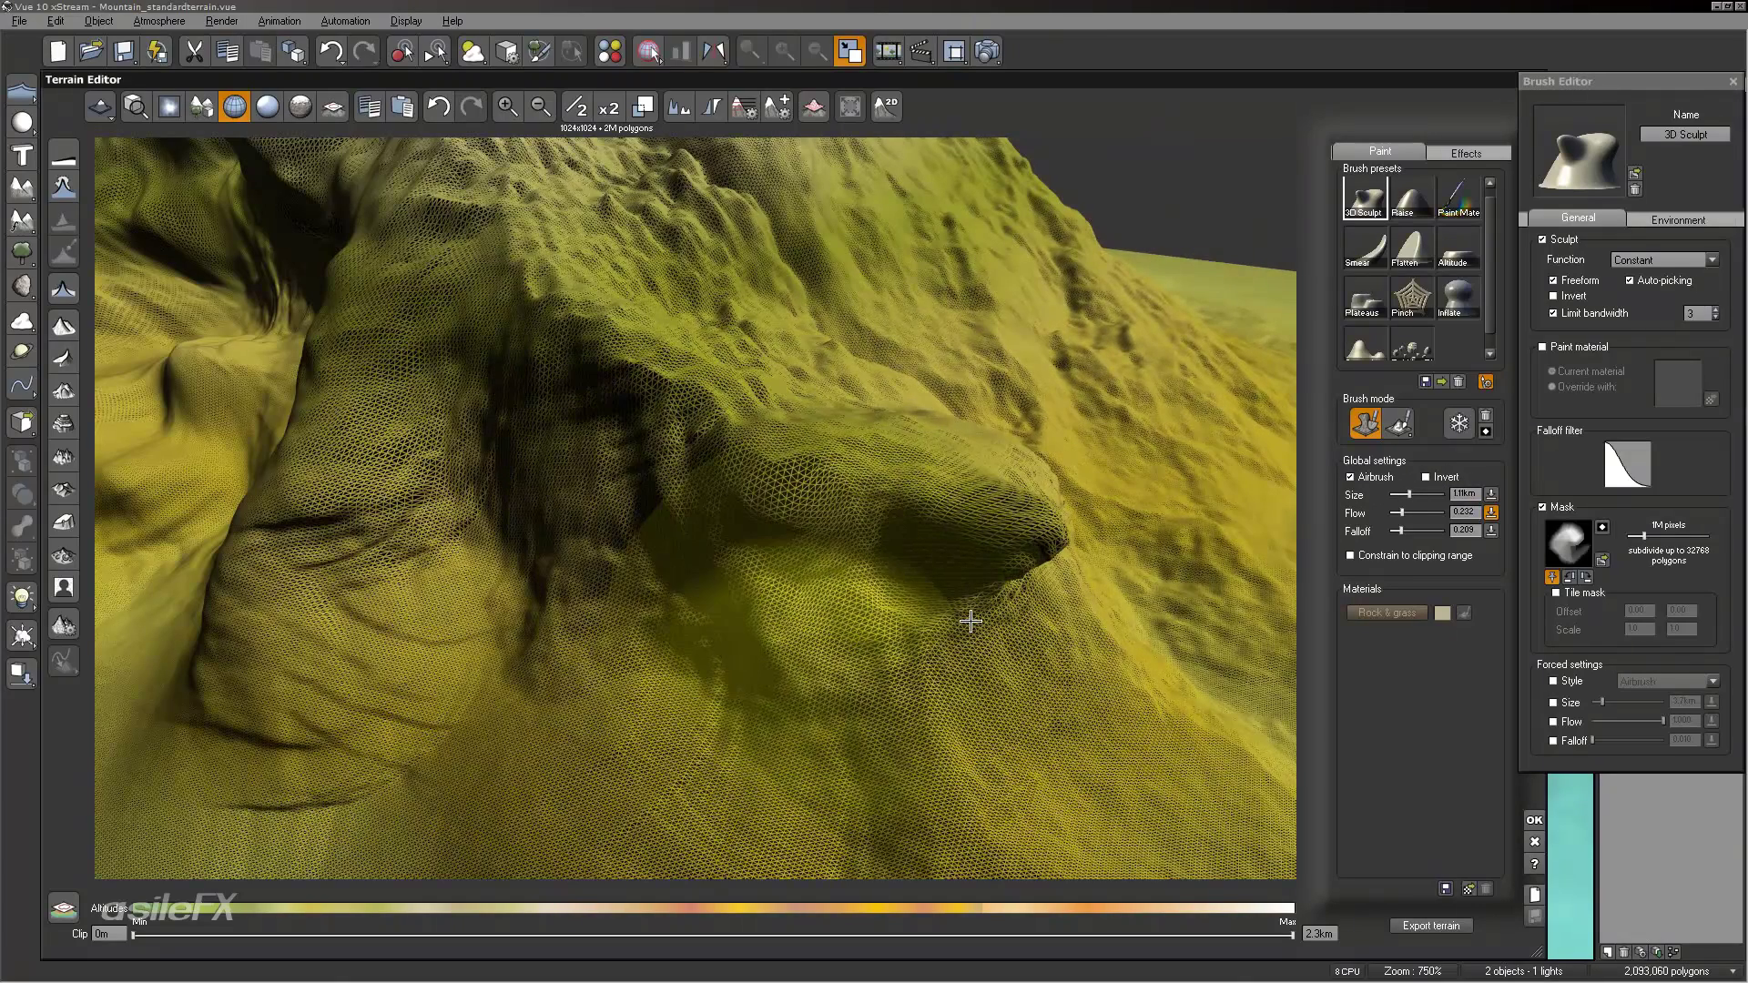
mouse_move(987, 610)
right_mouse_down()
mouse_move(920, 738)
mouse_move(1112, 593)
mouse_move(1029, 624)
right_mouse_up()
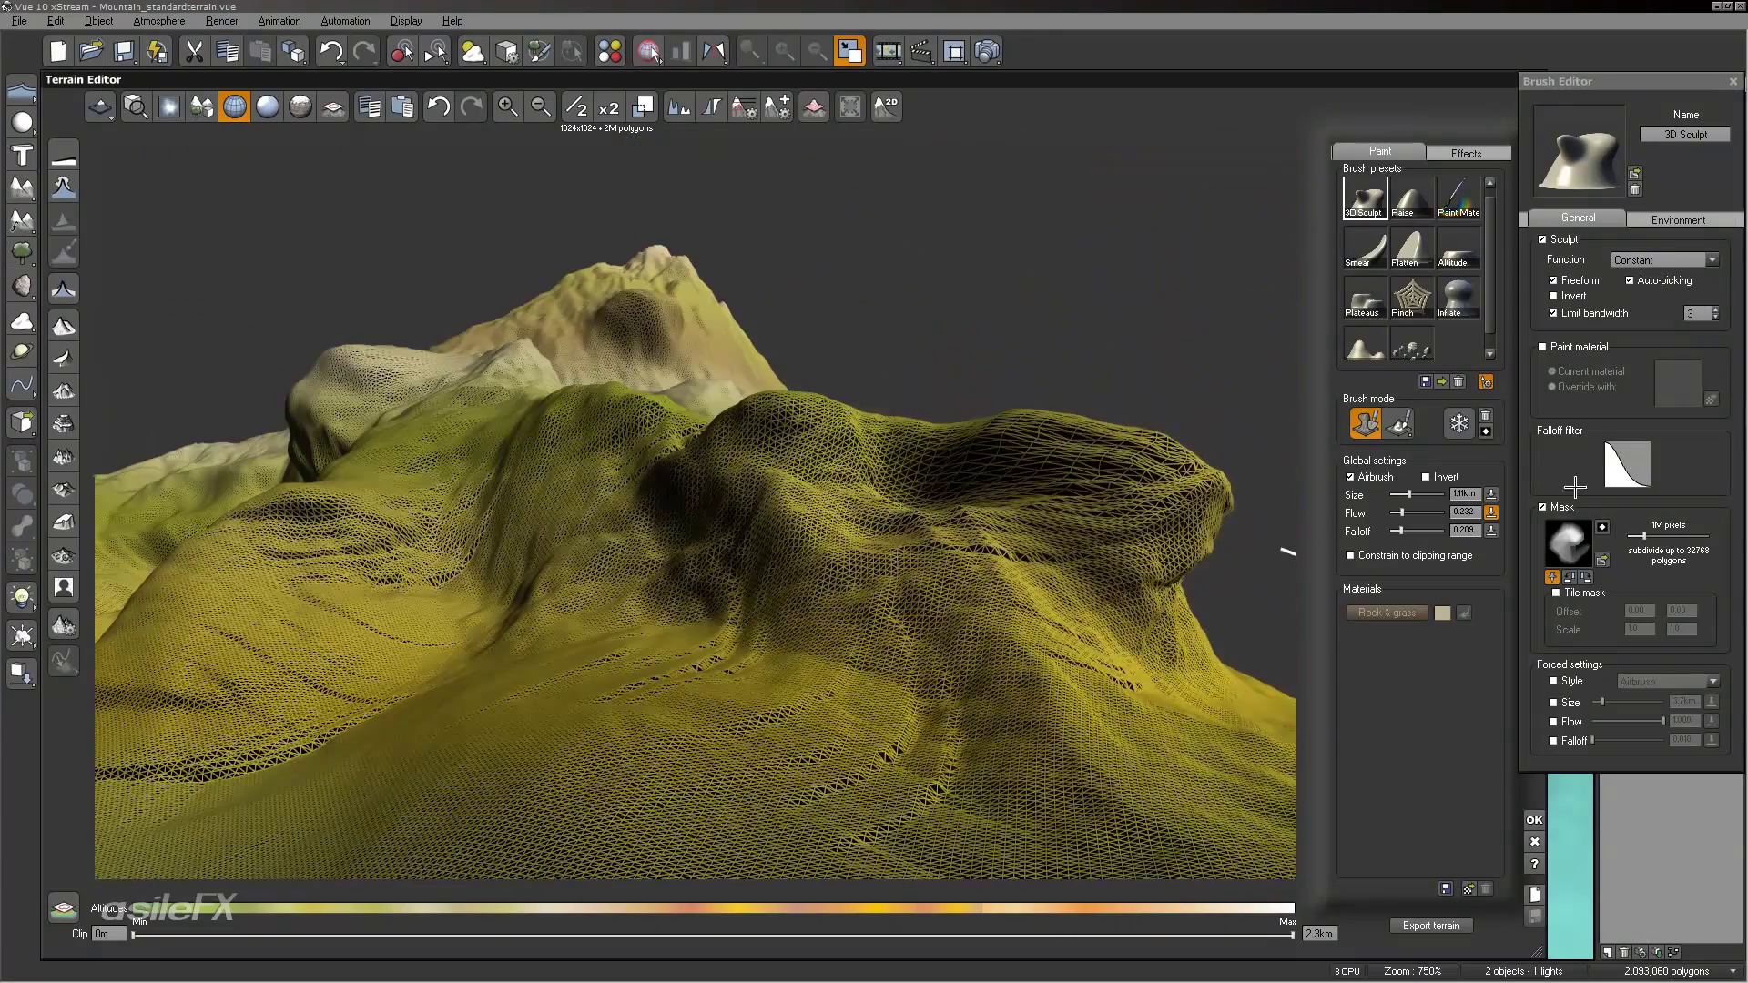
Step: Invert the brush mask, set the brush to invert, and carve into the wireframe slope below the overhang
left_click(1600, 527)
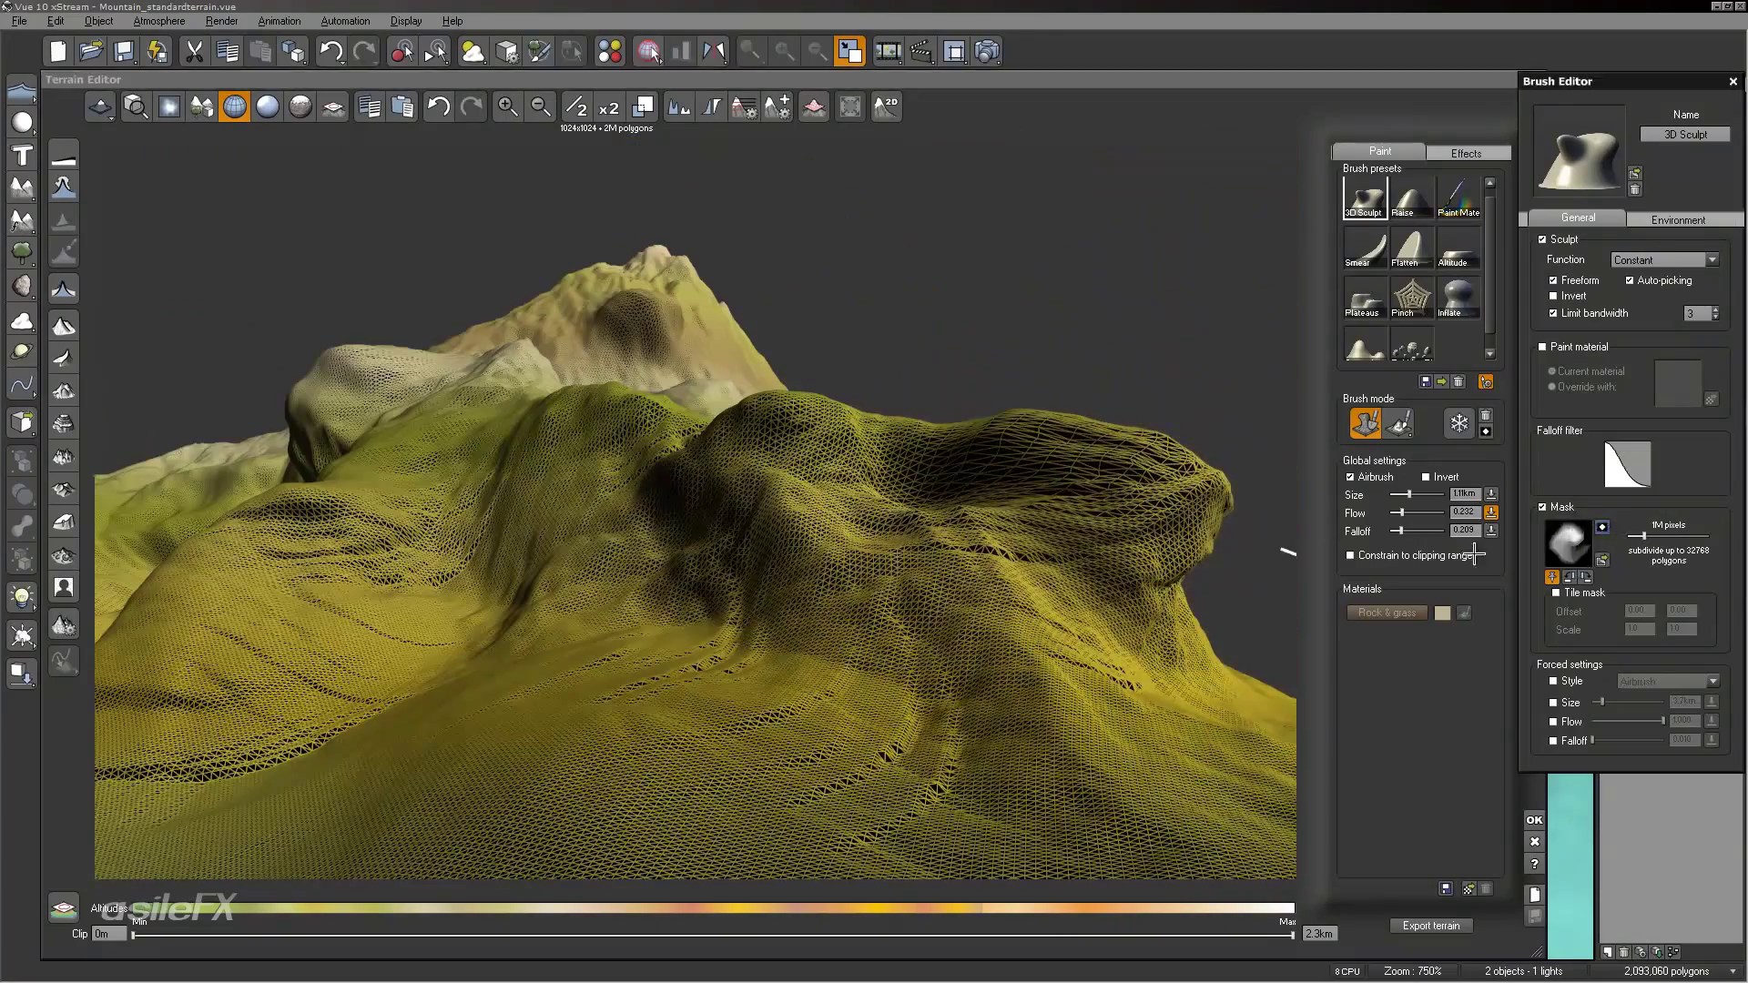
left_click(1426, 477)
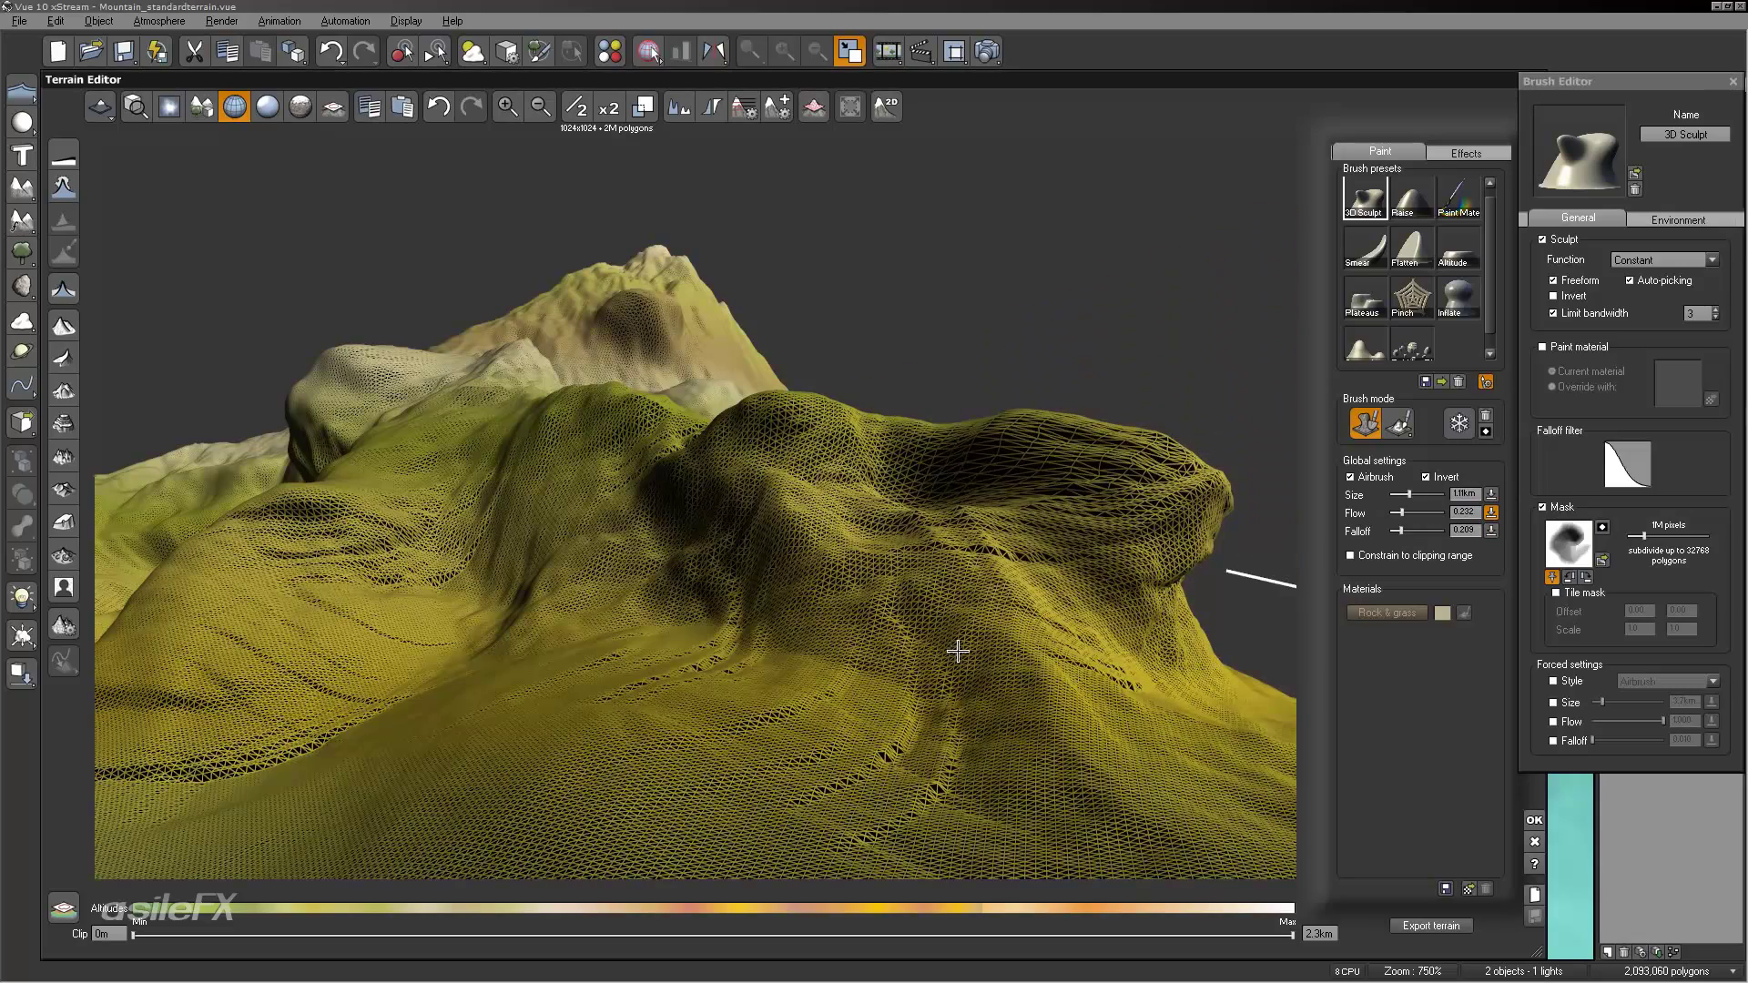
right_click_drag(914, 643, 925, 671)
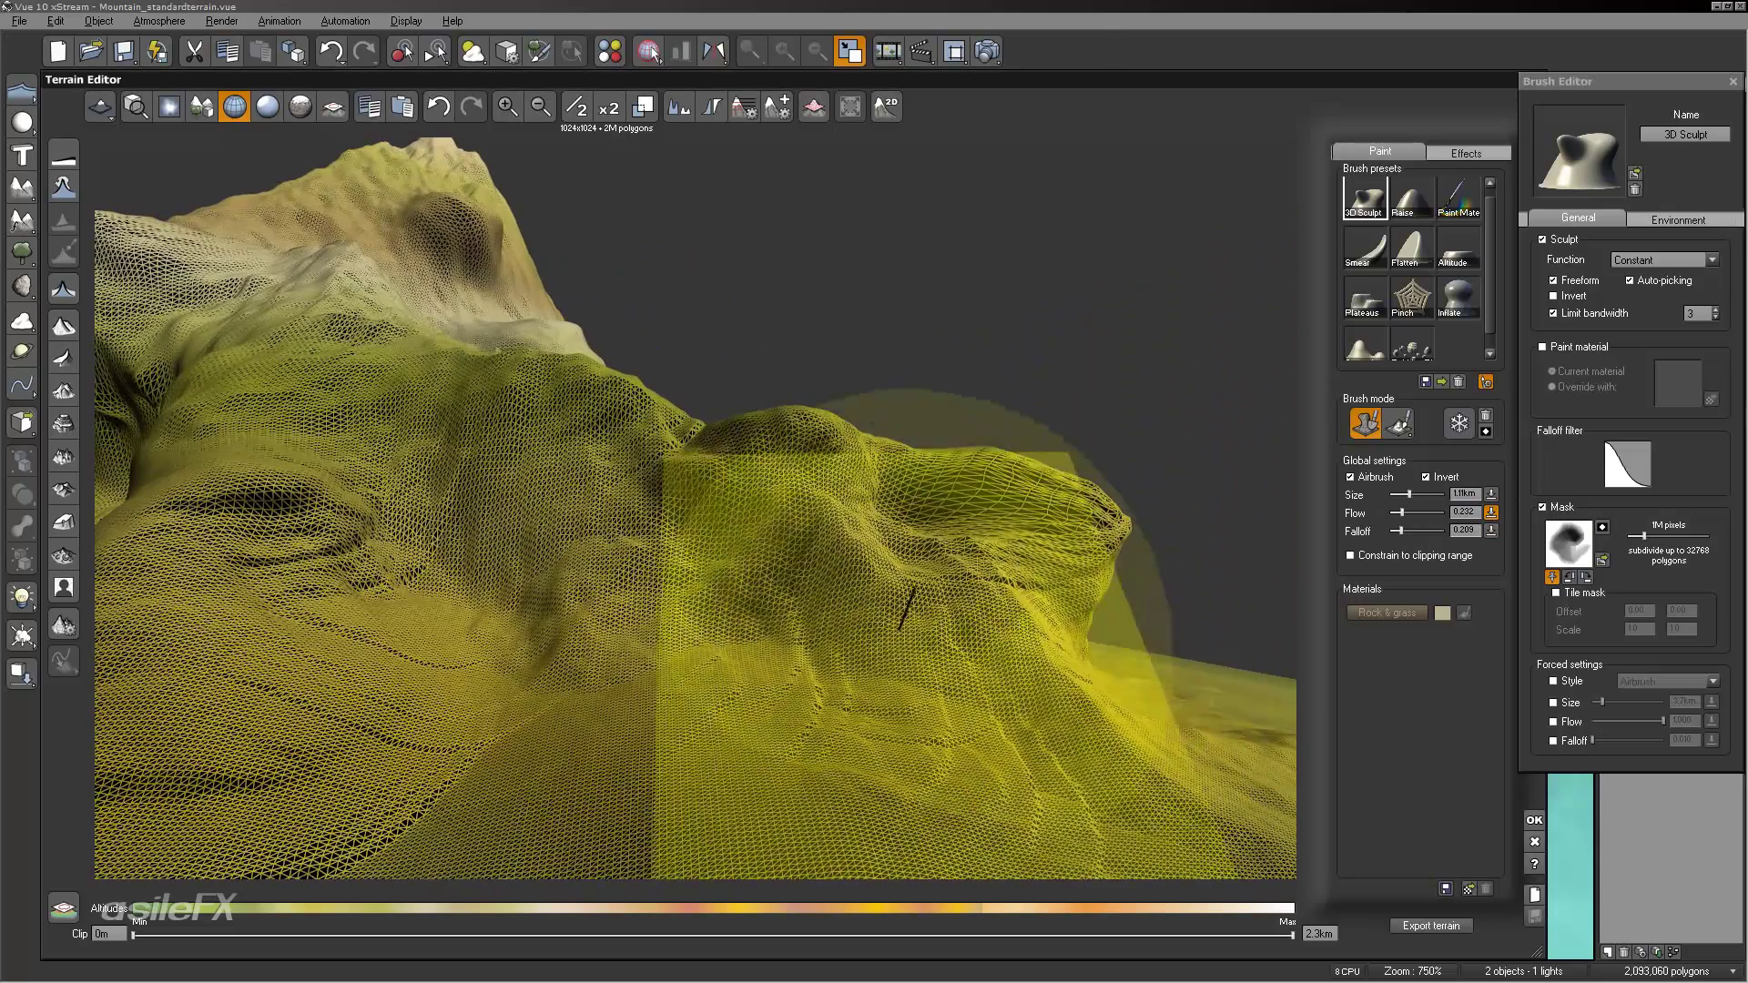
right_click_drag(577, 531, 1056, 519)
mouse_move(576, 571)
right_mouse_down()
mouse_move(667, 605)
mouse_move(664, 578)
mouse_move(874, 583)
mouse_move(768, 626)
mouse_move(702, 592)
mouse_move(663, 675)
mouse_move(515, 700)
mouse_move(499, 663)
mouse_move(418, 667)
mouse_move(791, 566)
mouse_move(624, 576)
mouse_move(1011, 583)
mouse_move(1201, 526)
mouse_move(1293, 475)
right_mouse_up()
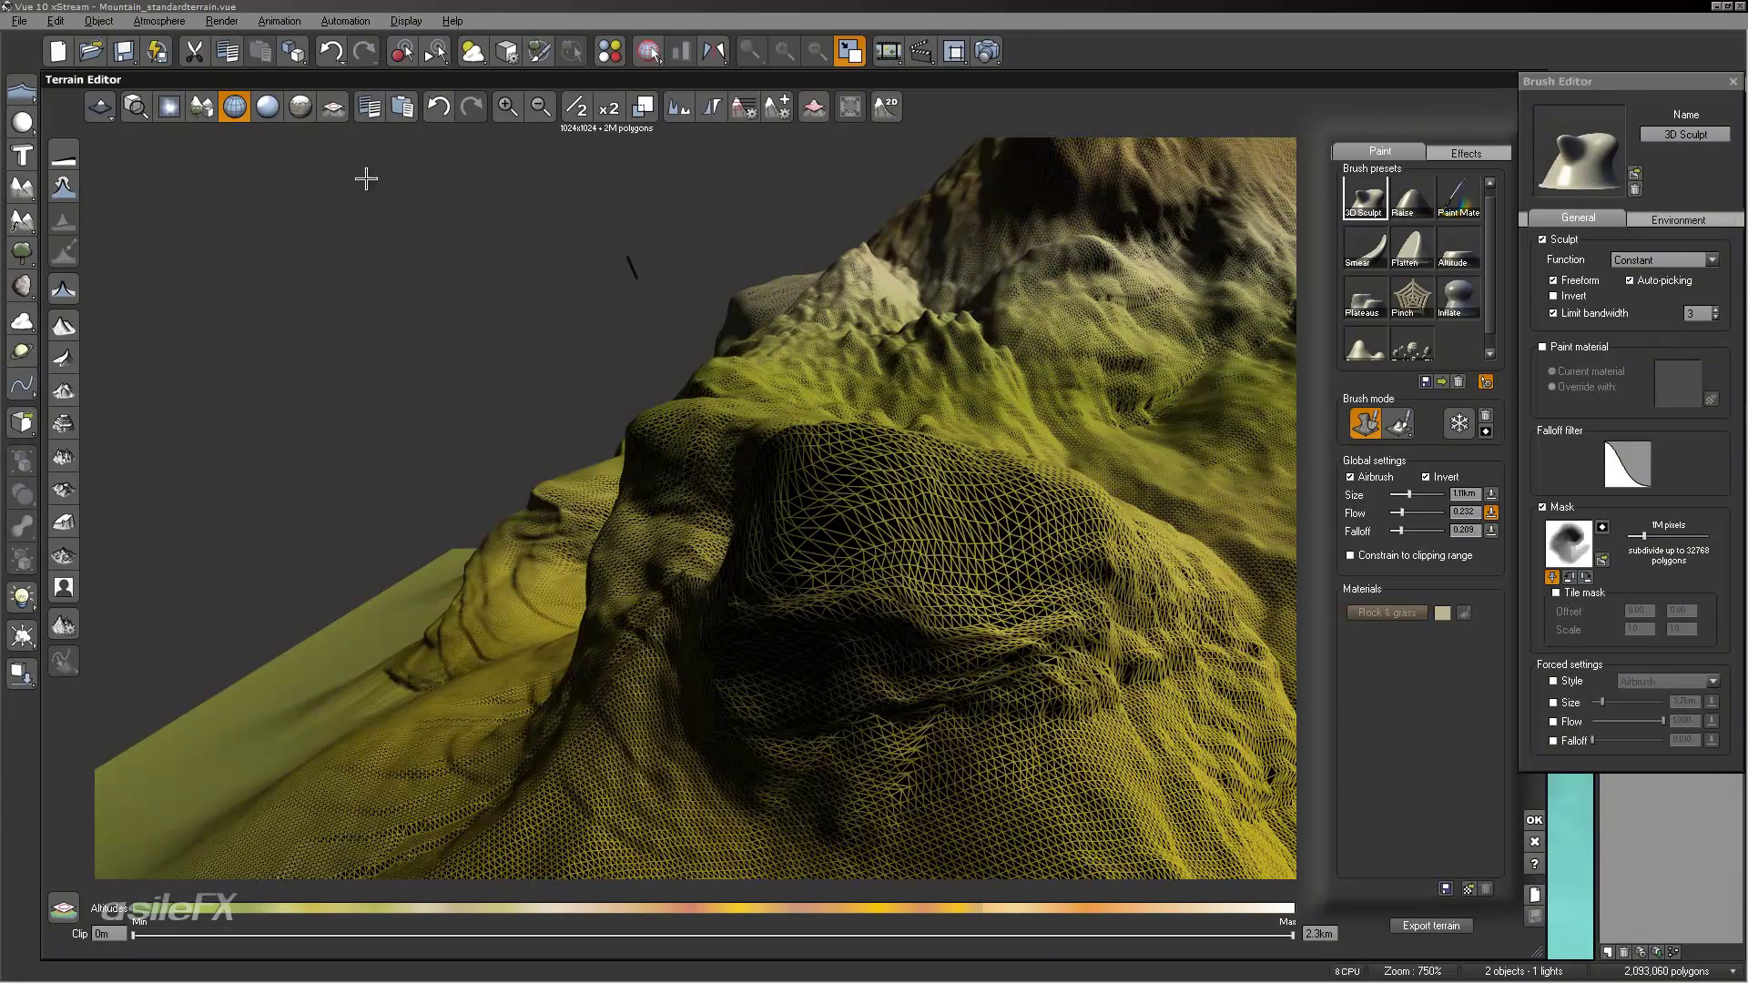
Step: Display the terrain as a shaded surface and keep carving the lower slope beside the overhang with the inverted brush
left_click(236, 109)
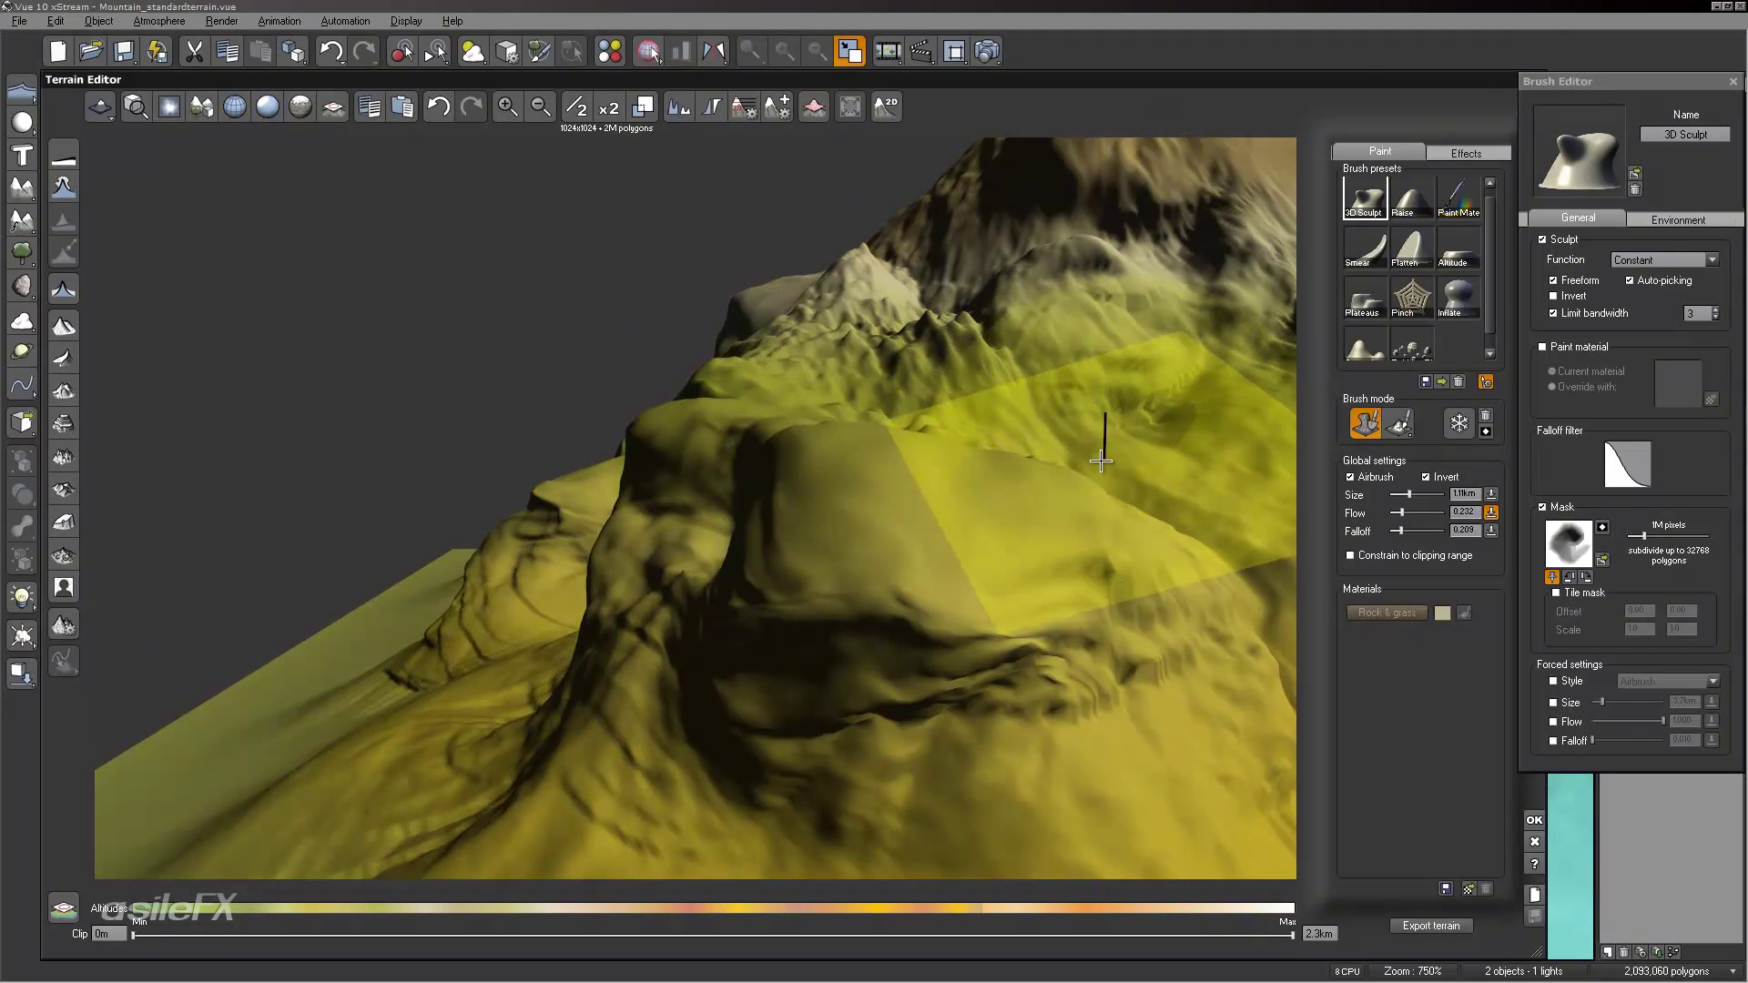
mouse_move(1125, 435)
right_mouse_down()
mouse_move(472, 632)
mouse_move(676, 349)
mouse_move(508, 406)
right_mouse_up()
right_click_drag(1024, 435, 976, 522)
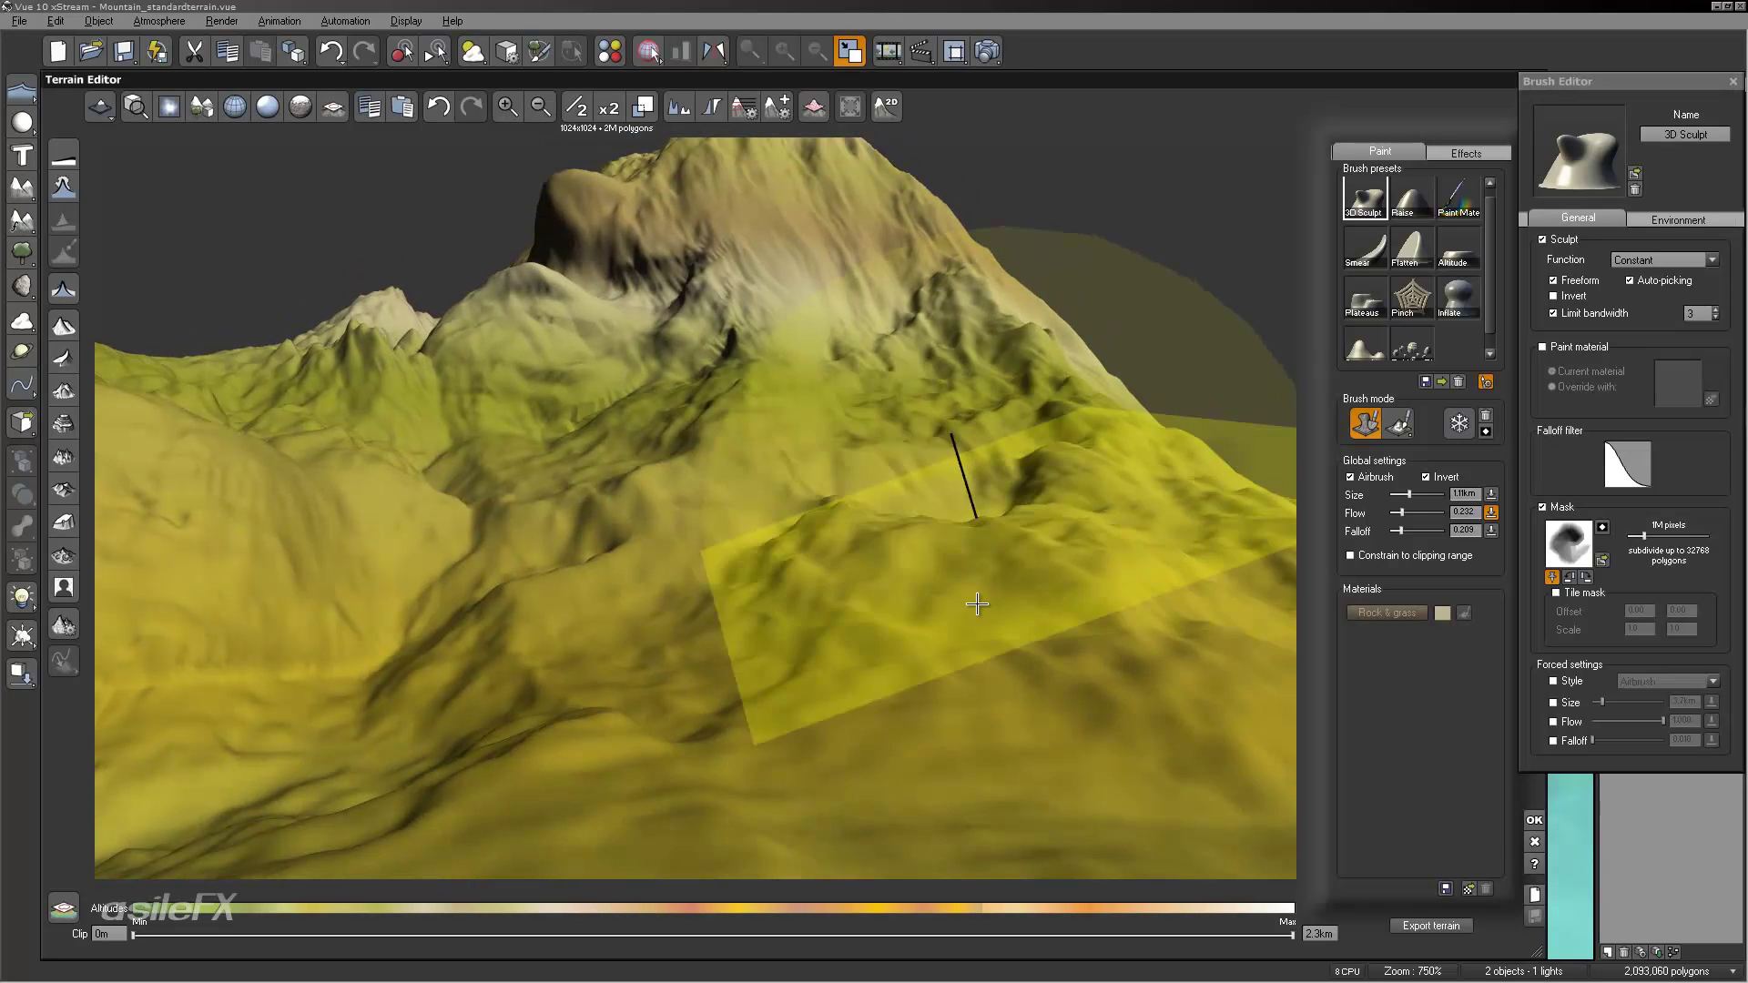
right_click_drag(847, 422, 810, 560)
right_click_drag(842, 492, 997, 630)
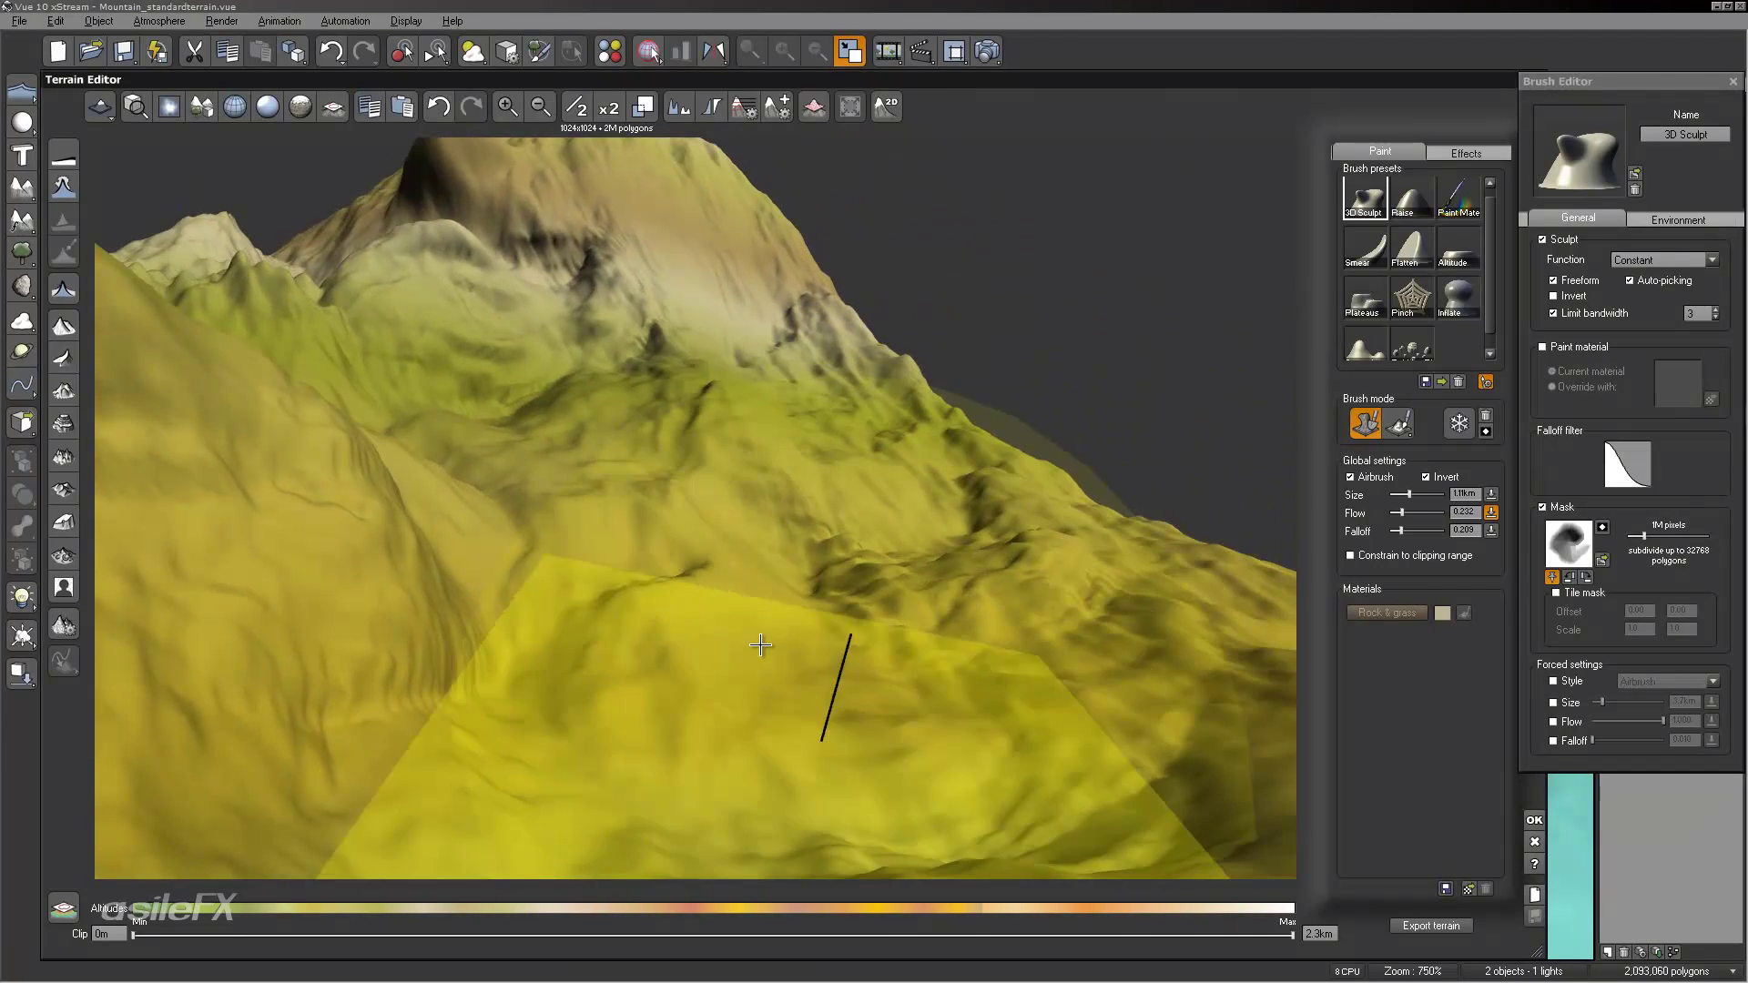
mouse_move(792, 592)
right_mouse_down()
mouse_move(936, 504)
mouse_move(1089, 637)
right_mouse_up()
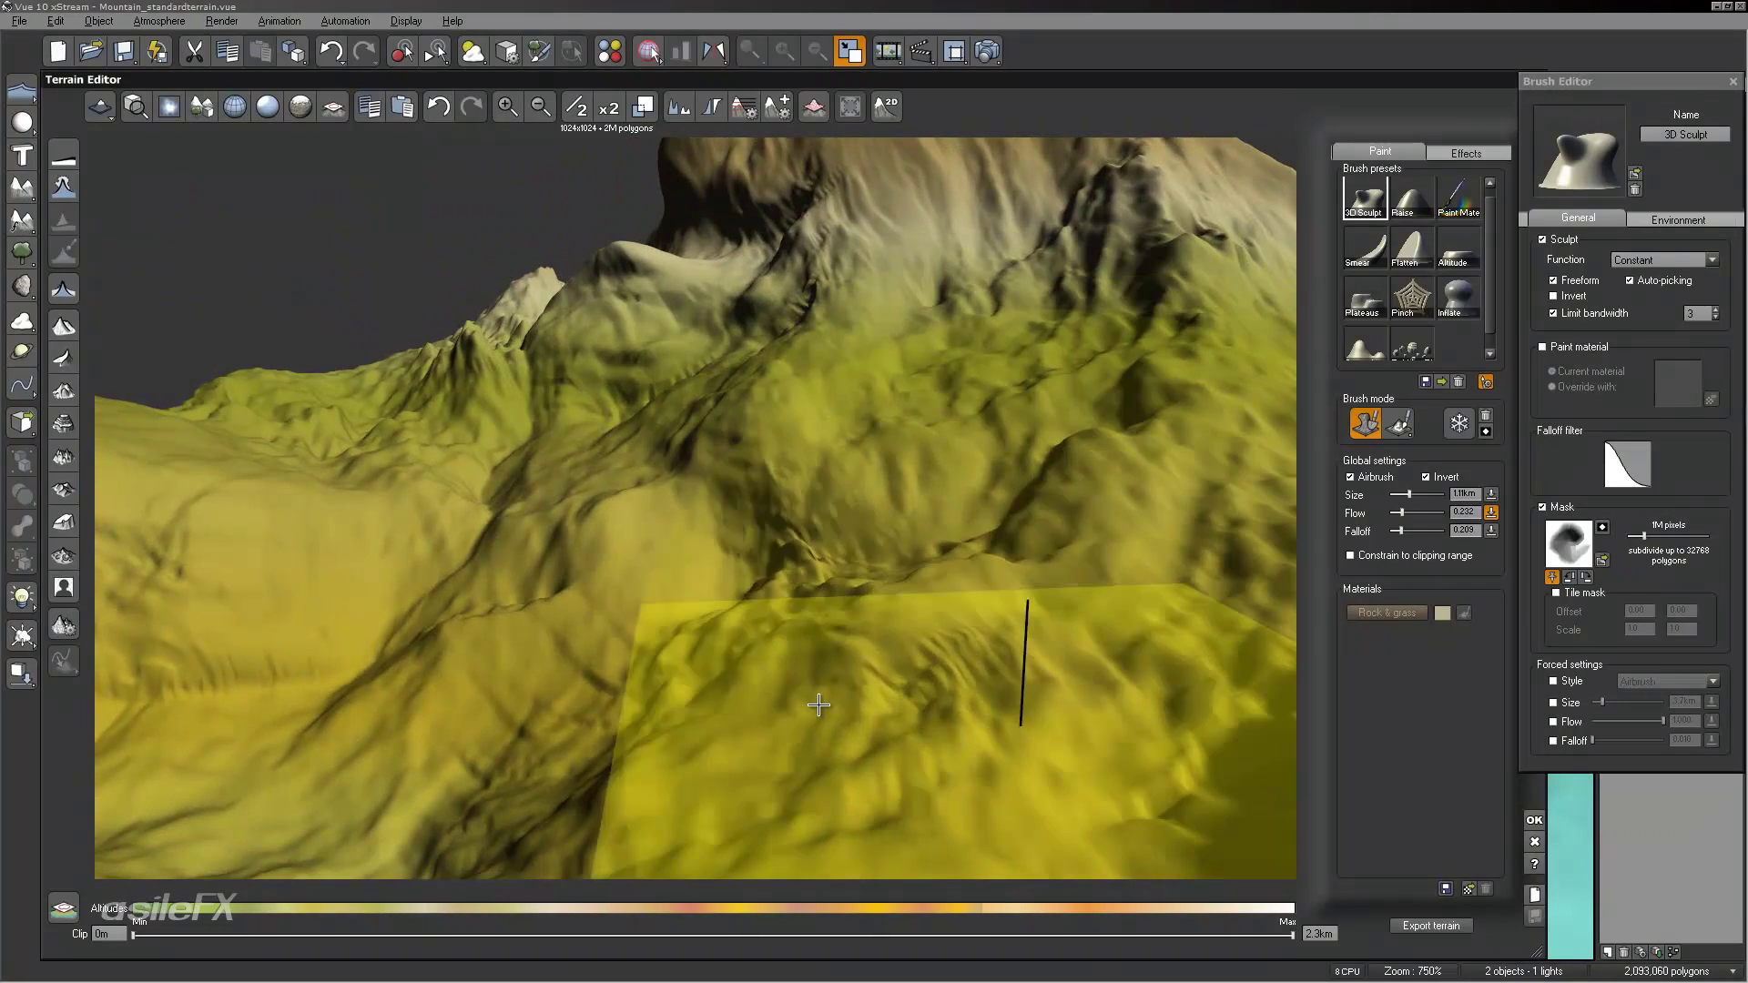
Step: Change the mask's orientation, reverse its tones, and carve a hollow into the mountain's lower flank
left_click(1584, 577)
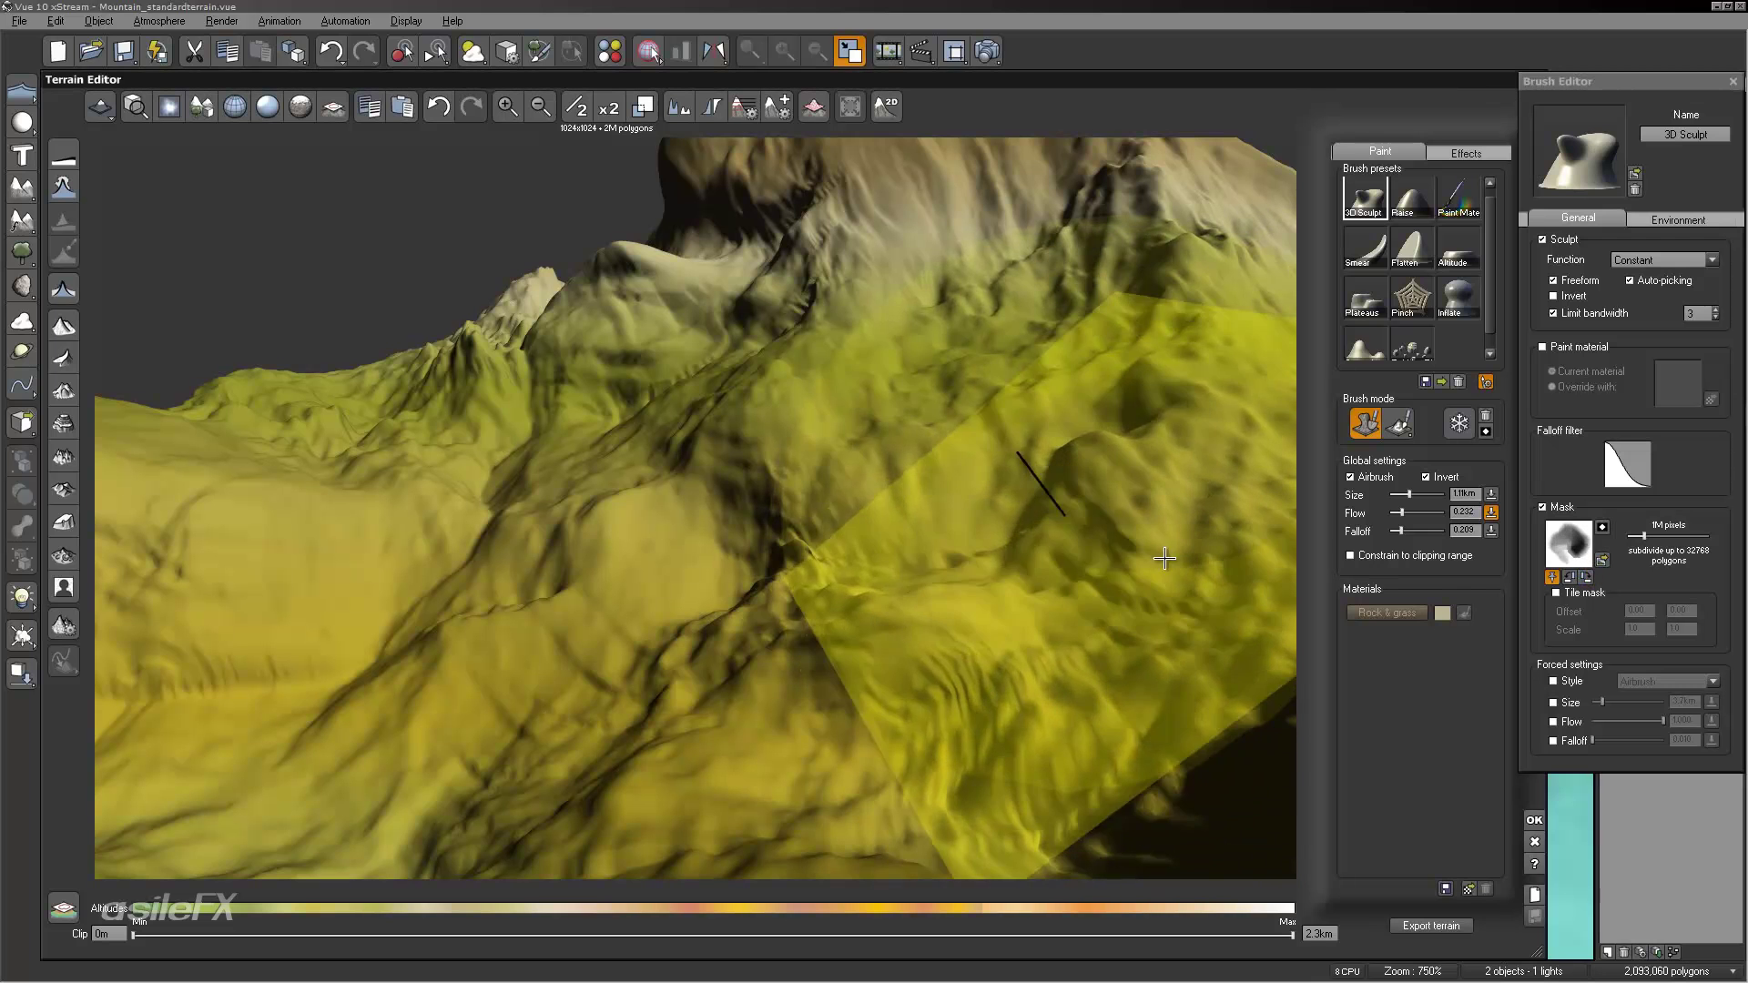
left_click_drag(1260, 568, 975, 500)
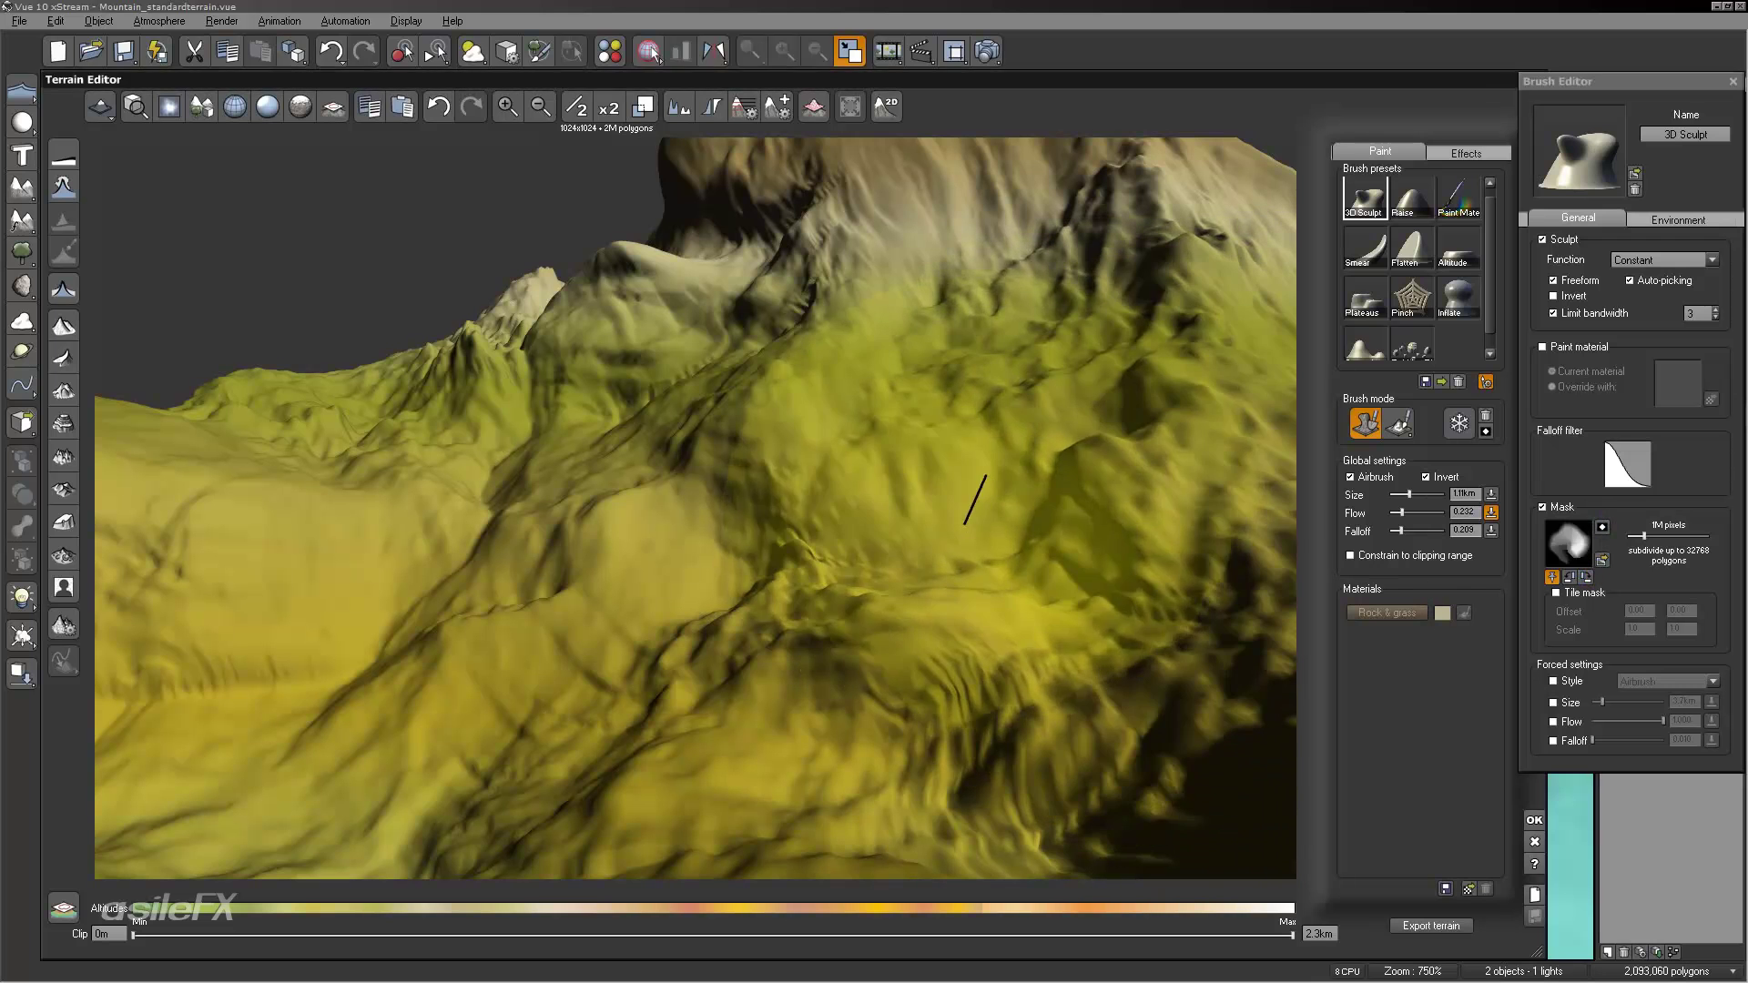
left_click_drag(734, 661, 664, 667)
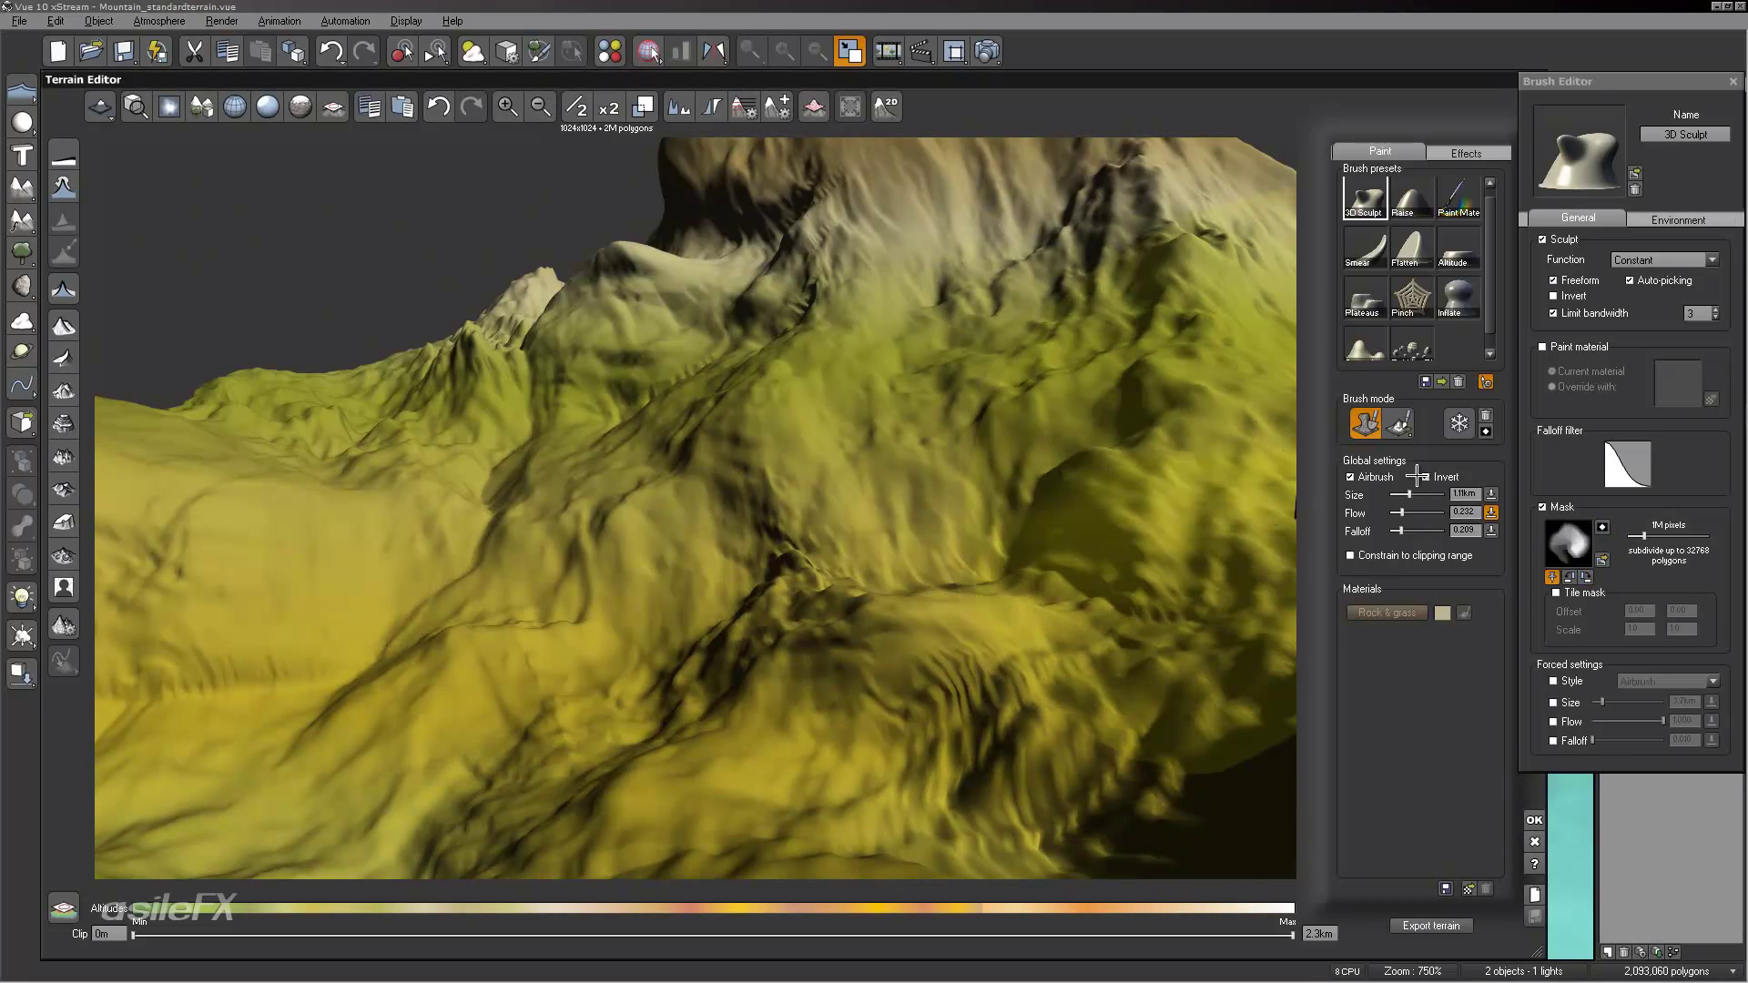
right_click_drag(883, 632, 642, 689)
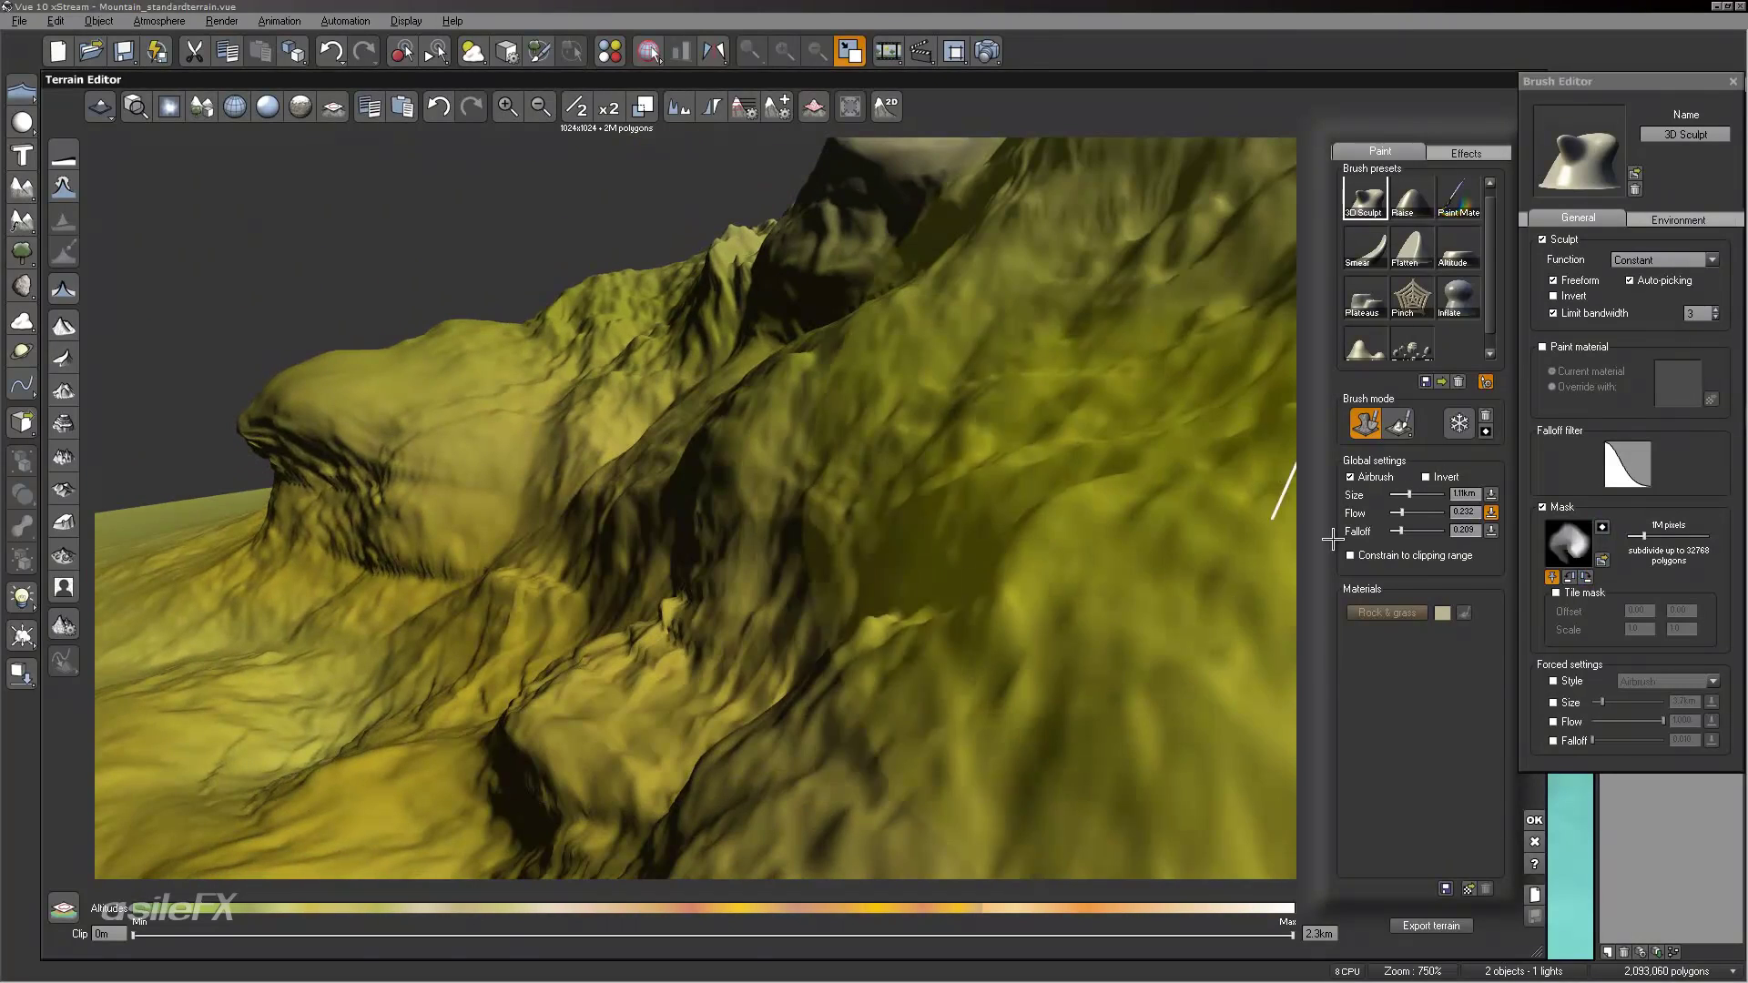
Step: Turn off brush inversion, reorient the mask again, and build up rock forms along the lower slope
left_click_drag(1177, 548, 1131, 591)
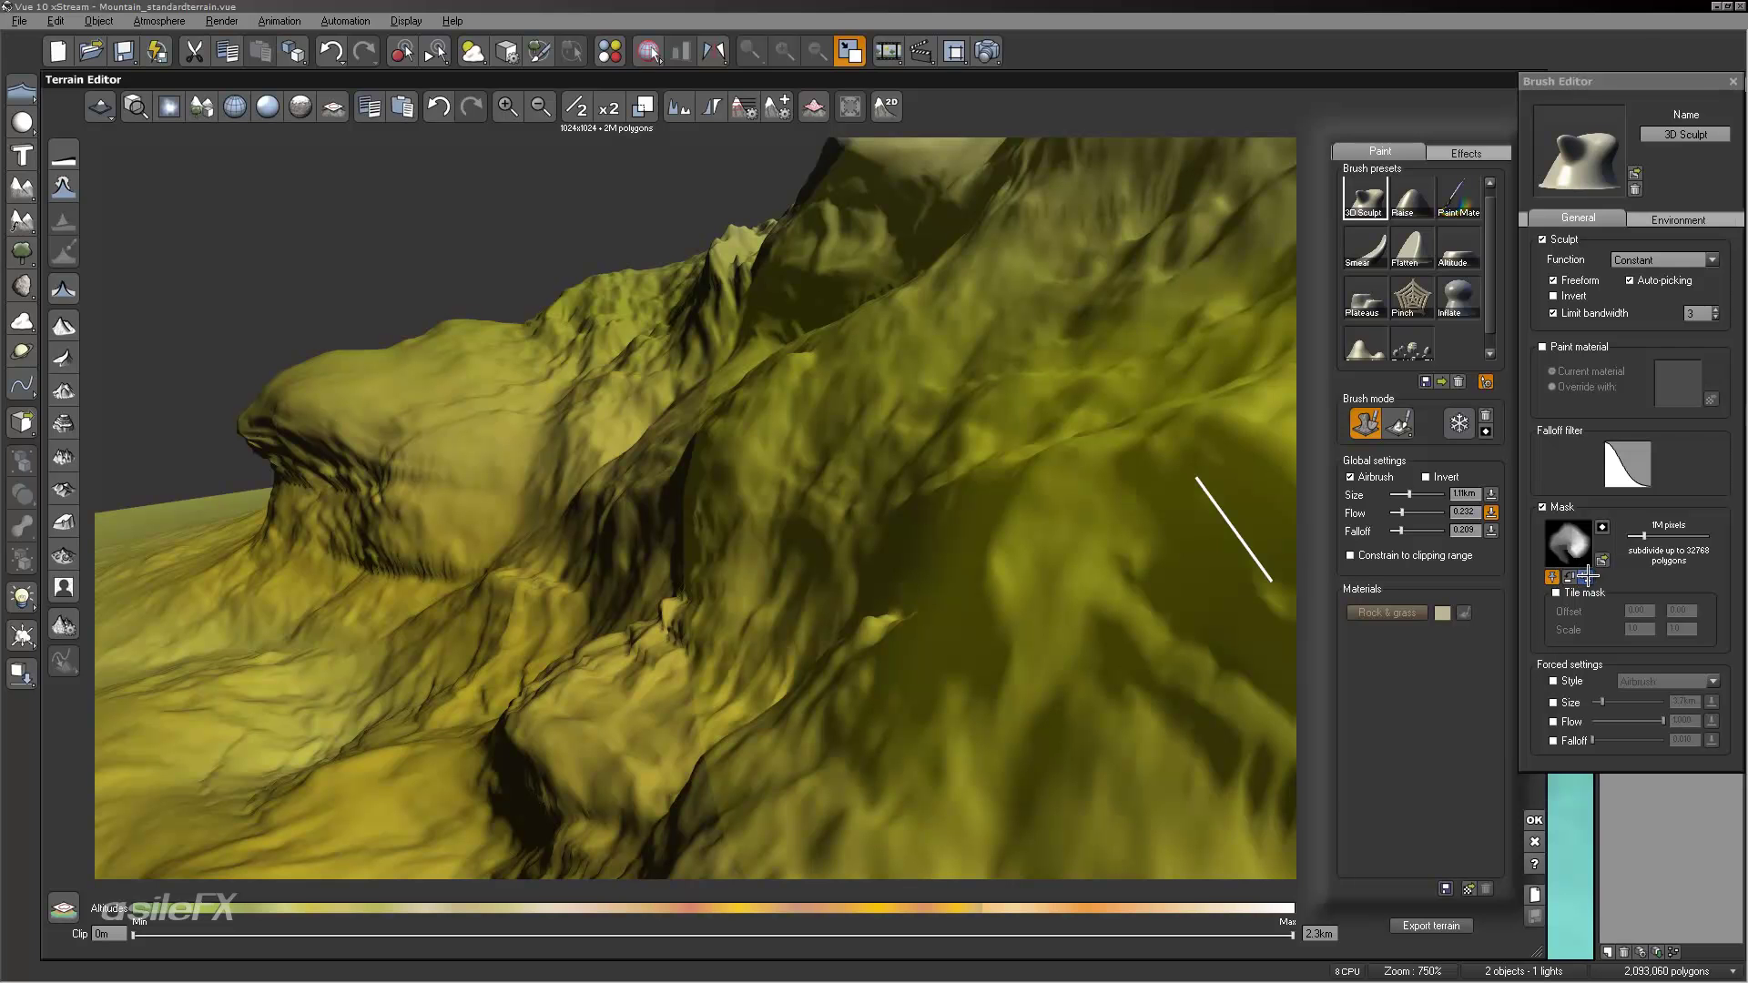
left_click(1588, 576)
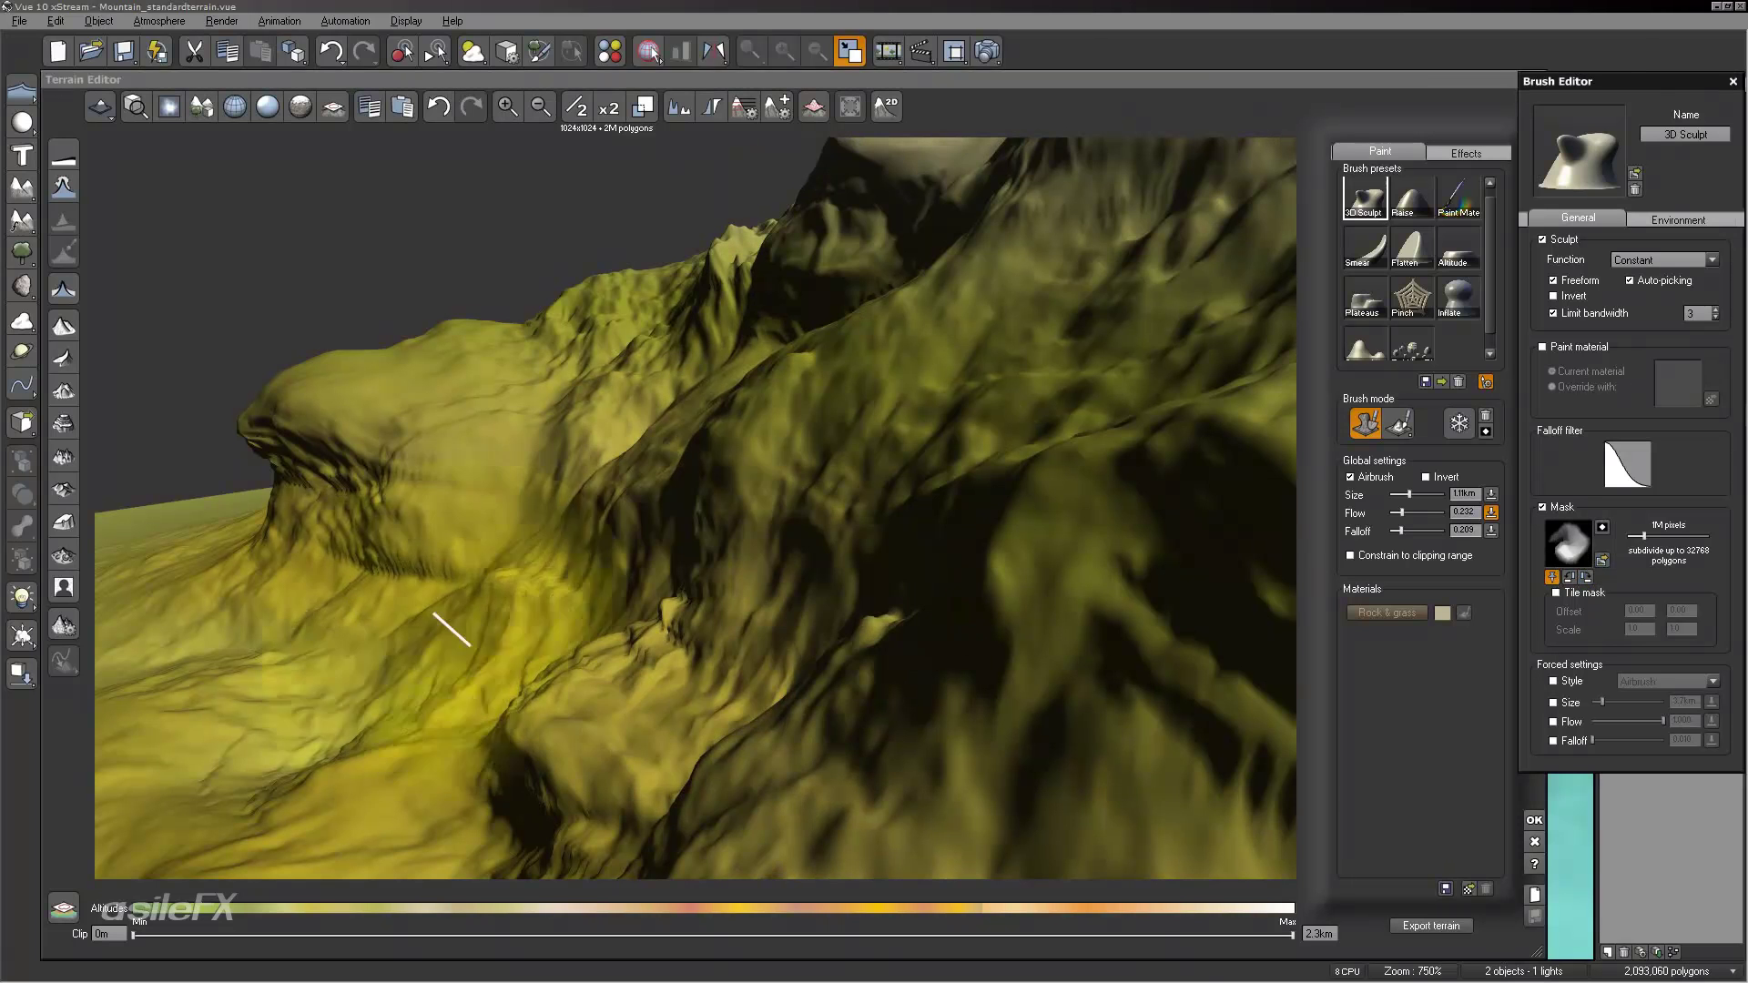
left_click_drag(410, 669, 367, 707)
mouse_move(367, 706)
right_mouse_down()
mouse_move(532, 654)
mouse_move(723, 541)
mouse_move(1065, 473)
mouse_move(796, 582)
mouse_move(1035, 546)
right_mouse_up()
scroll(859, 429, "up", 5)
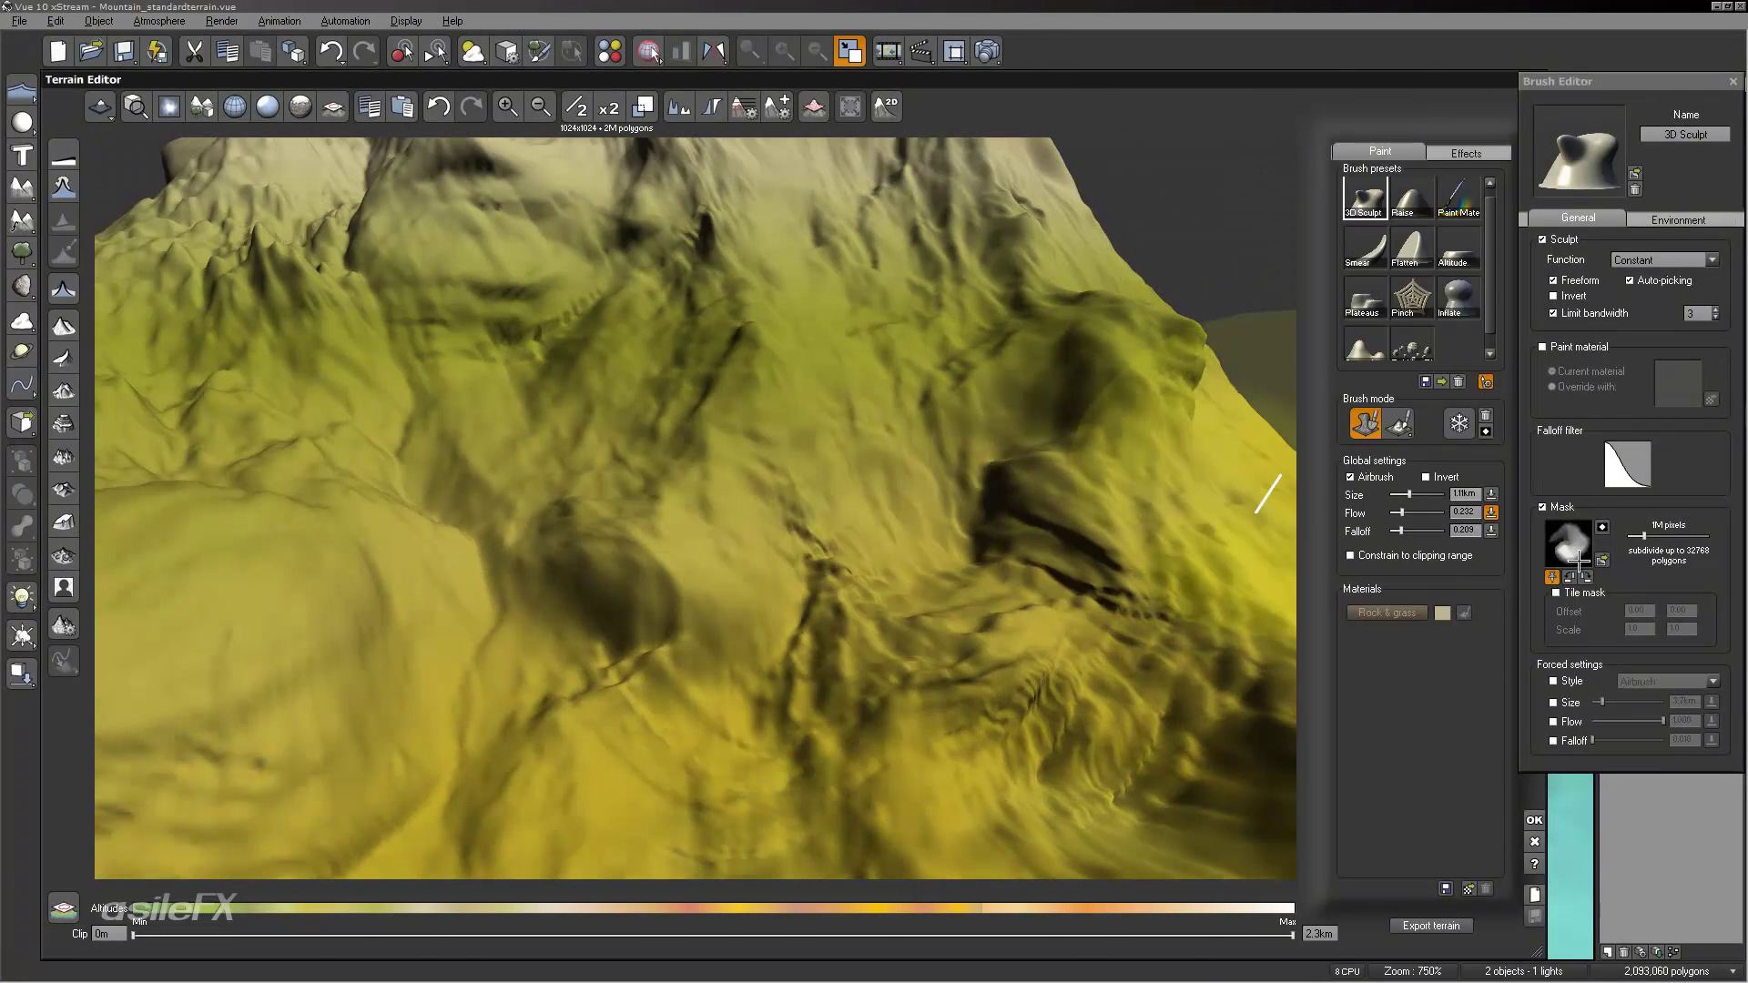
Step: Load cracks_07 from the Inverted Cracks collection as the brush mask and sculpt its pattern onto the slope
left_click(1570, 550)
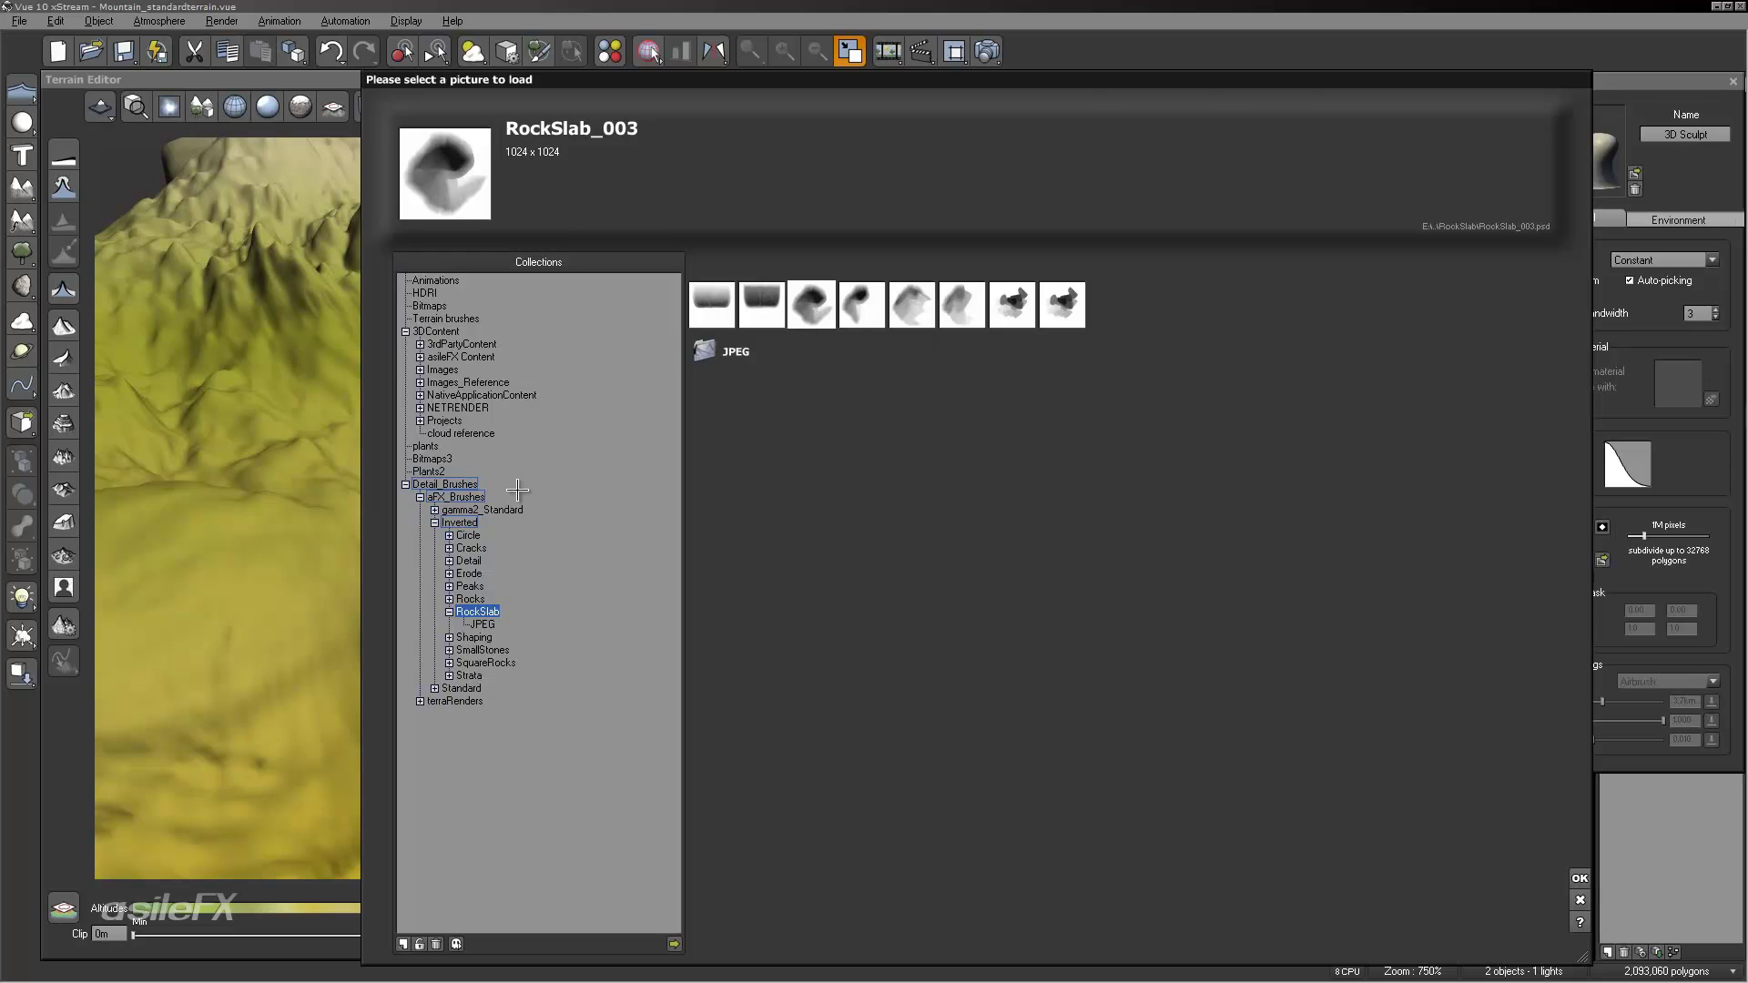
left_click(449, 548)
left_click(472, 548)
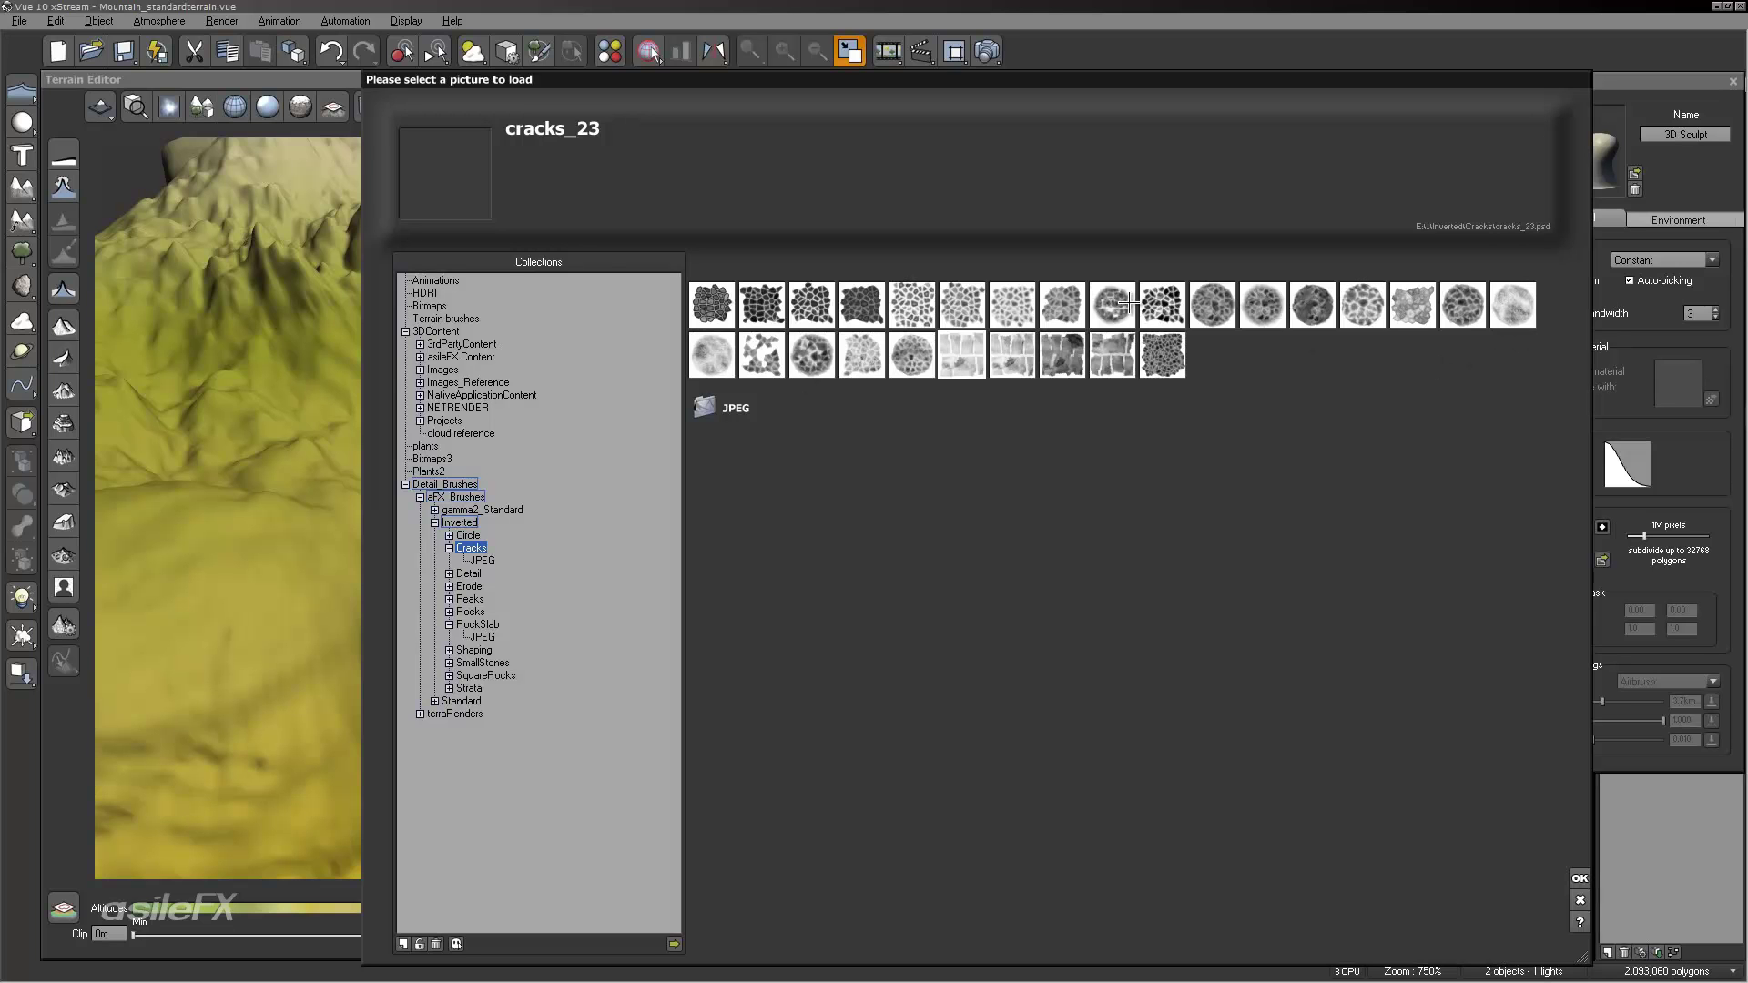
left_click(964, 311)
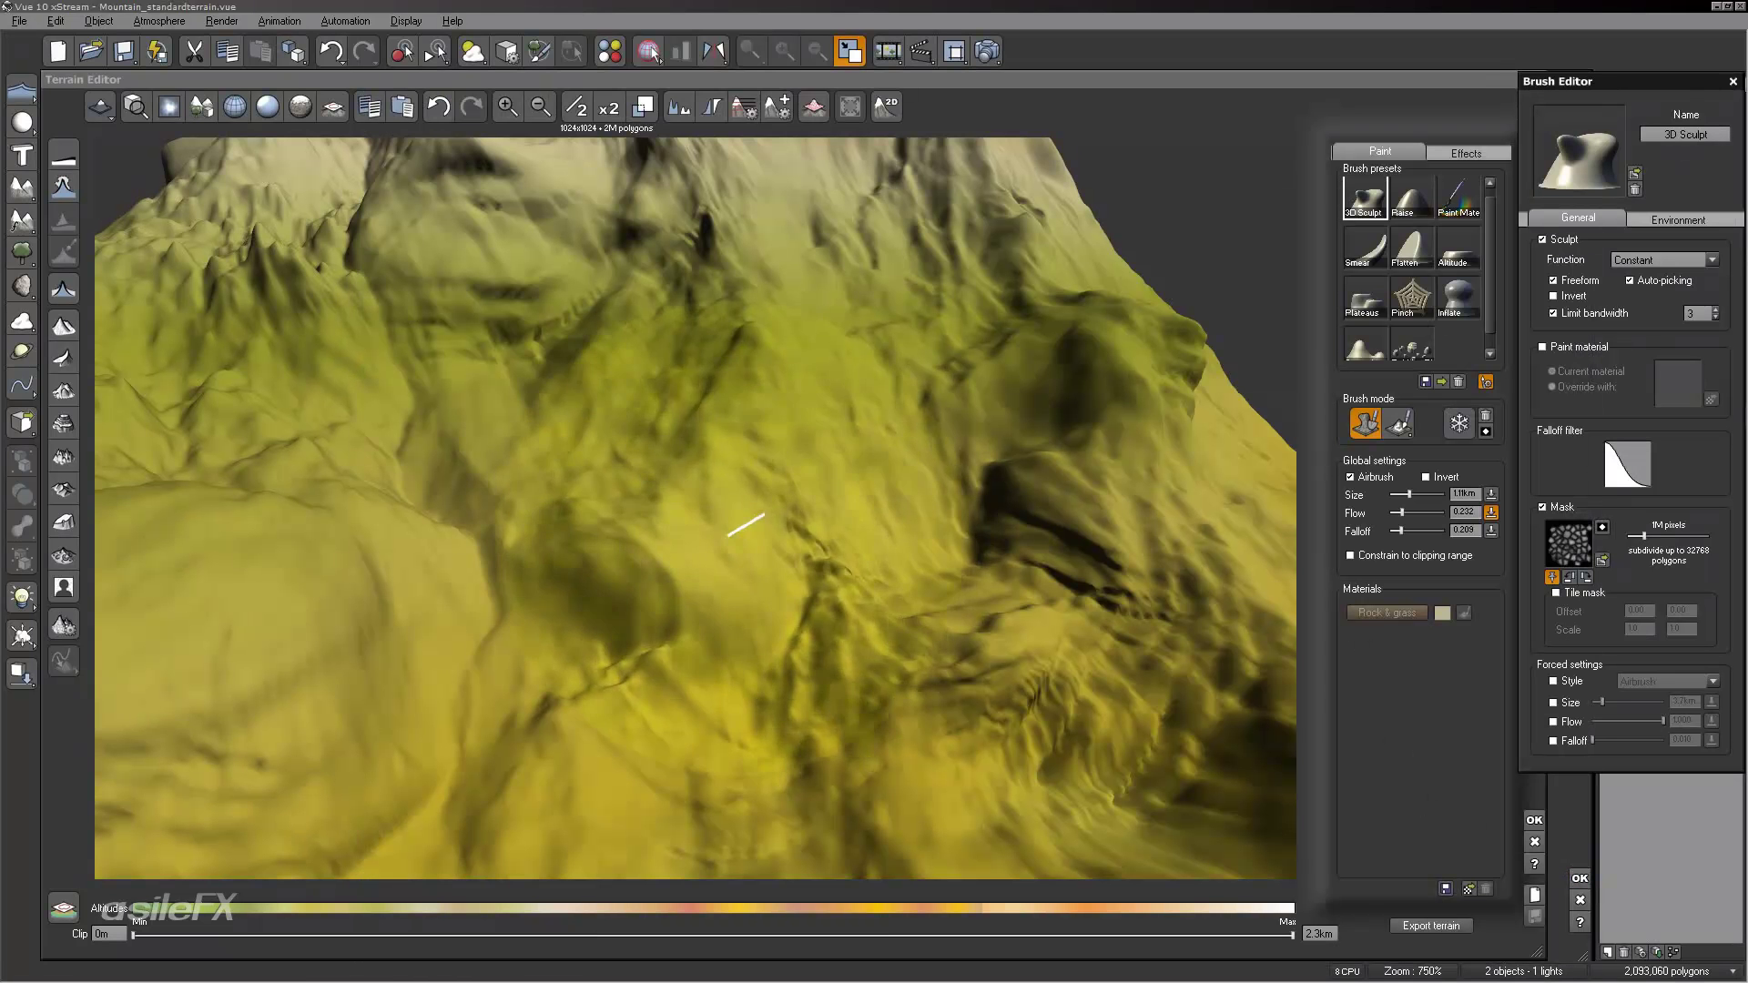
left_click_drag(739, 526, 619, 569)
mouse_move(597, 535)
right_mouse_down()
mouse_move(637, 472)
mouse_move(612, 537)
right_mouse_up()
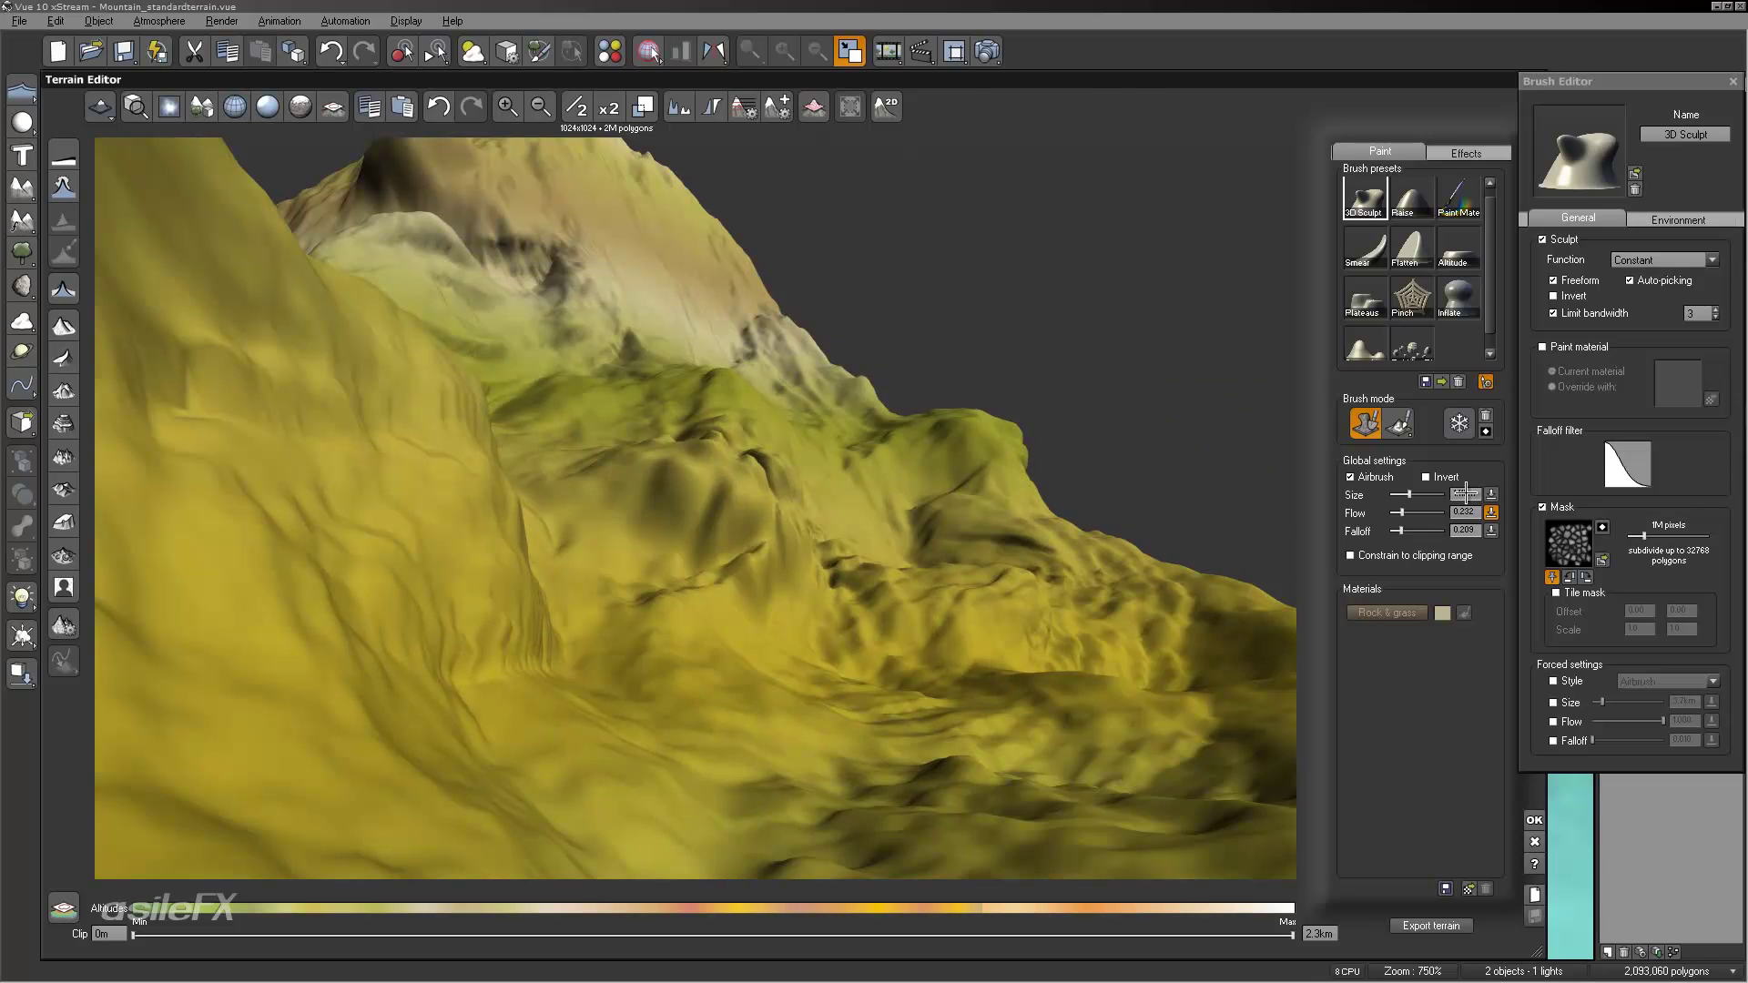
Step: Set the brush flow to 0.148 with inversion on, and carve the cracks pattern into the rocks and the neighbouring slope
right_click_drag(927, 566, 801, 573)
right_click_drag(917, 514, 1288, 548)
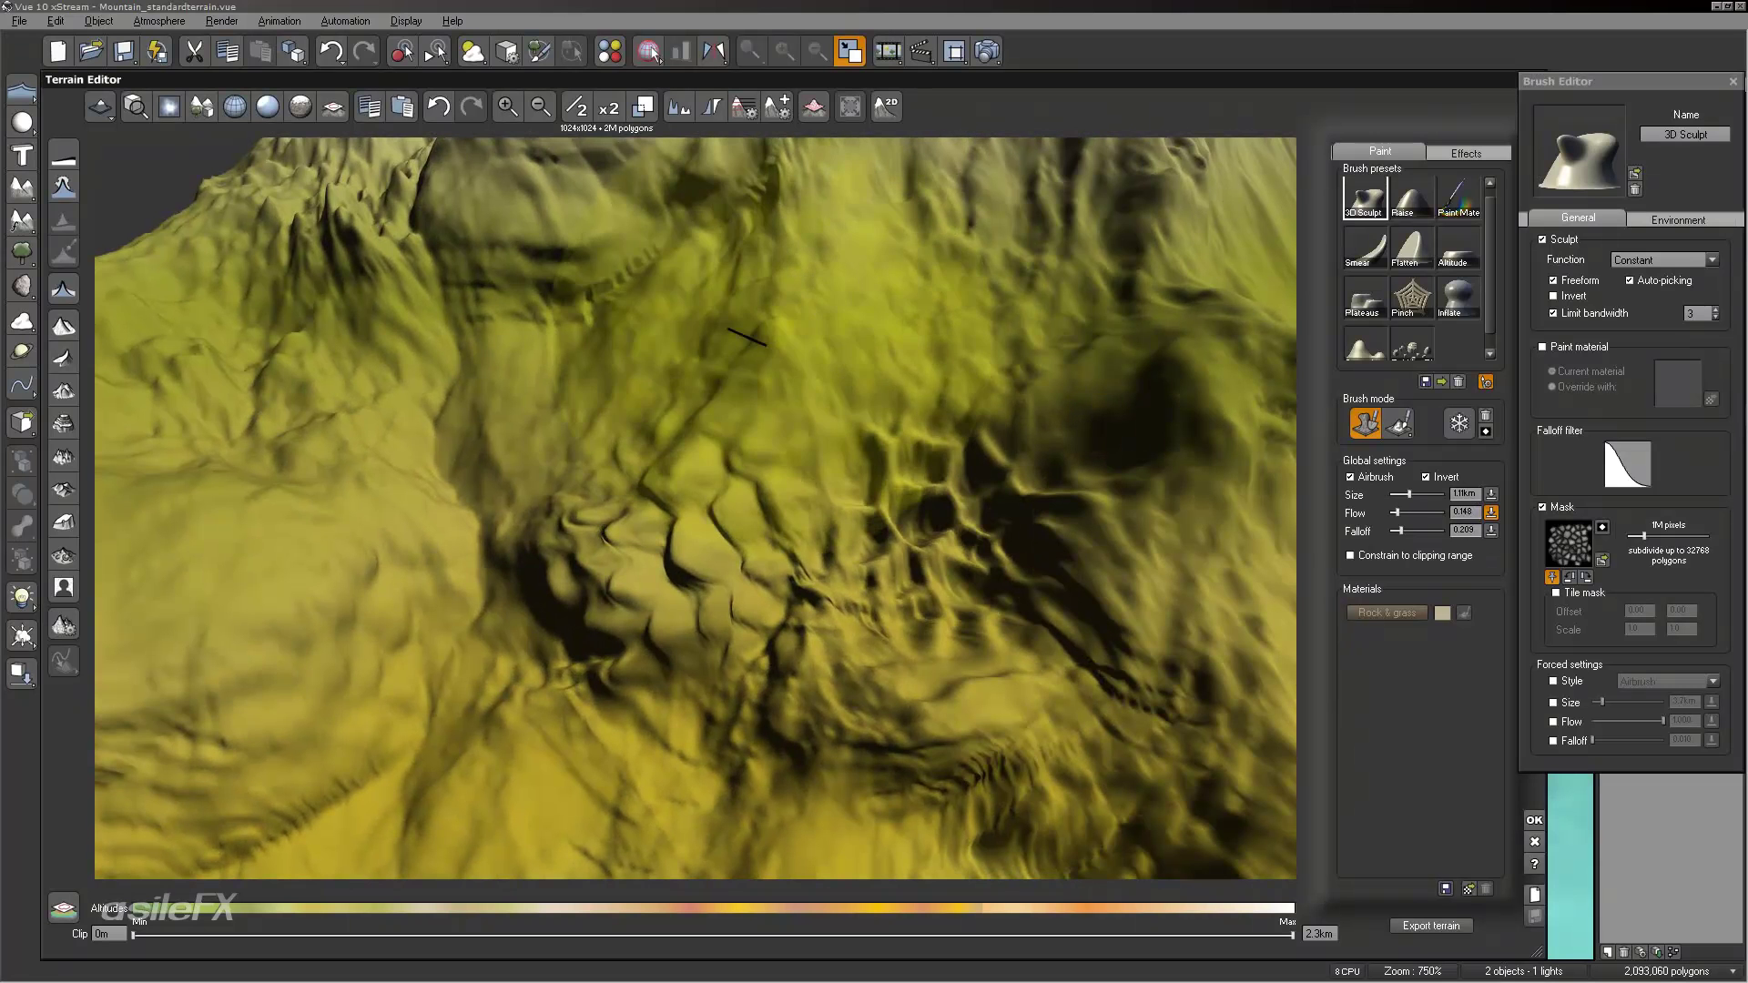
right_click_drag(312, 604, 908, 298)
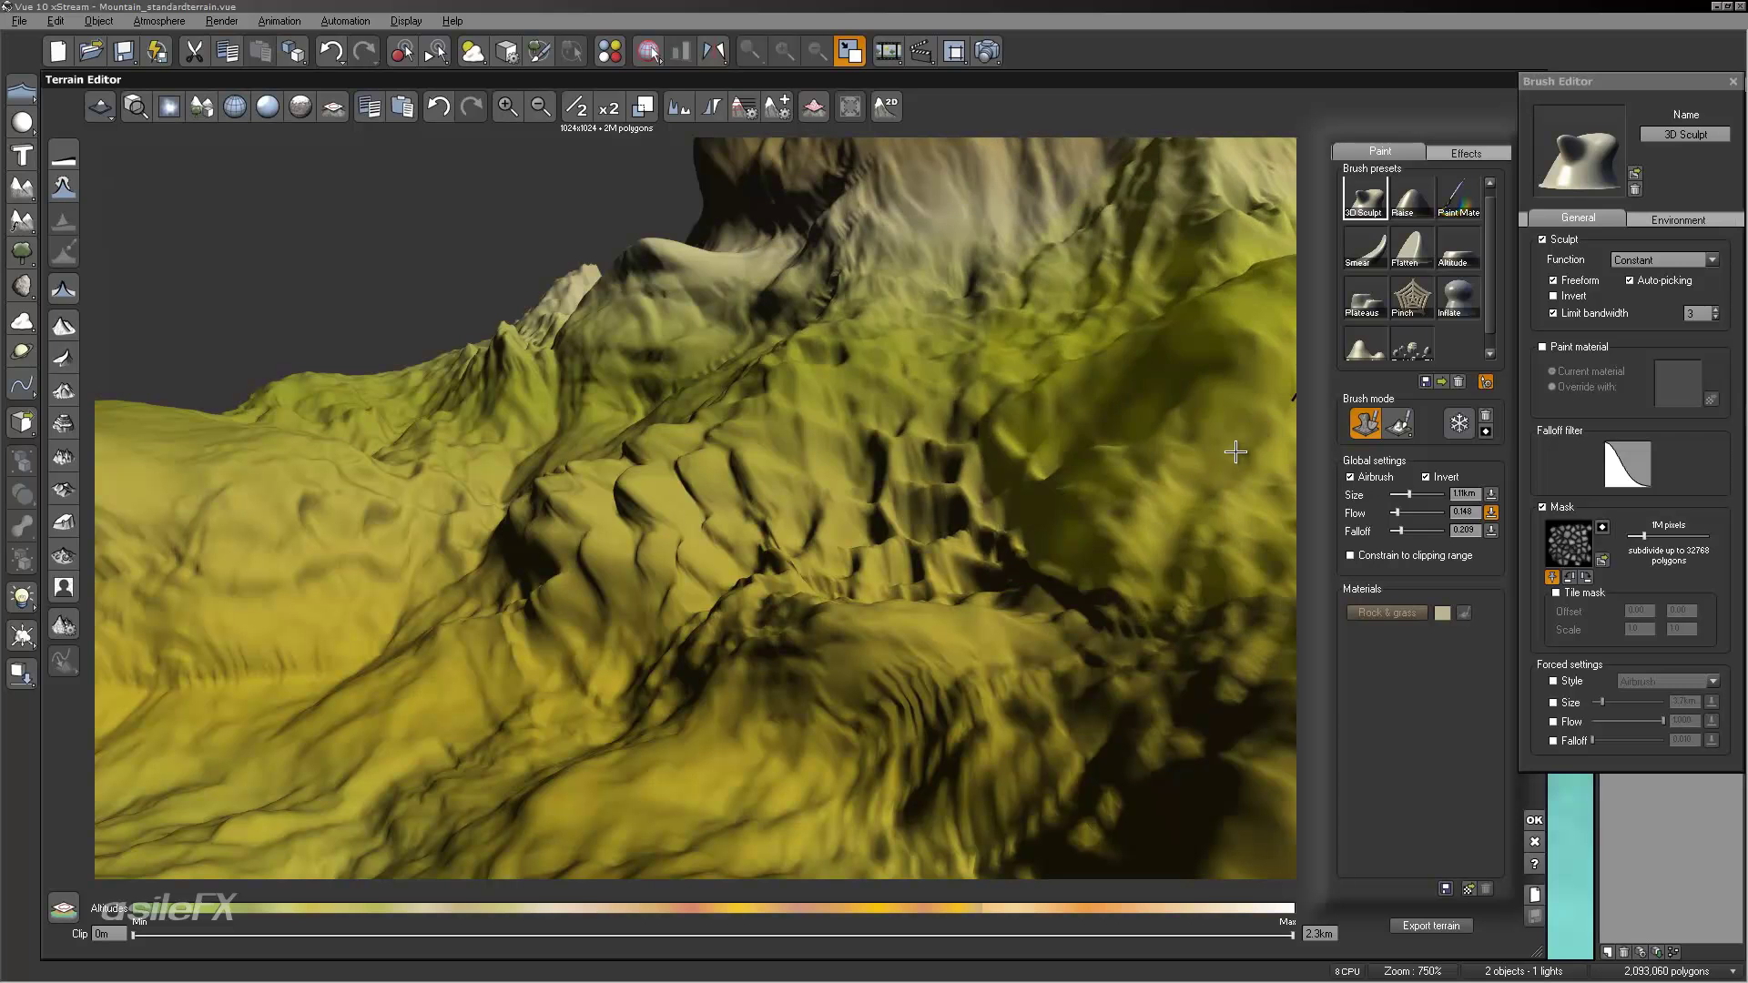
mouse_move(738, 418)
right_mouse_down()
mouse_move(1159, 413)
mouse_move(975, 461)
right_mouse_up()
left_click(971, 683)
right_click_drag(1091, 492, 1174, 515)
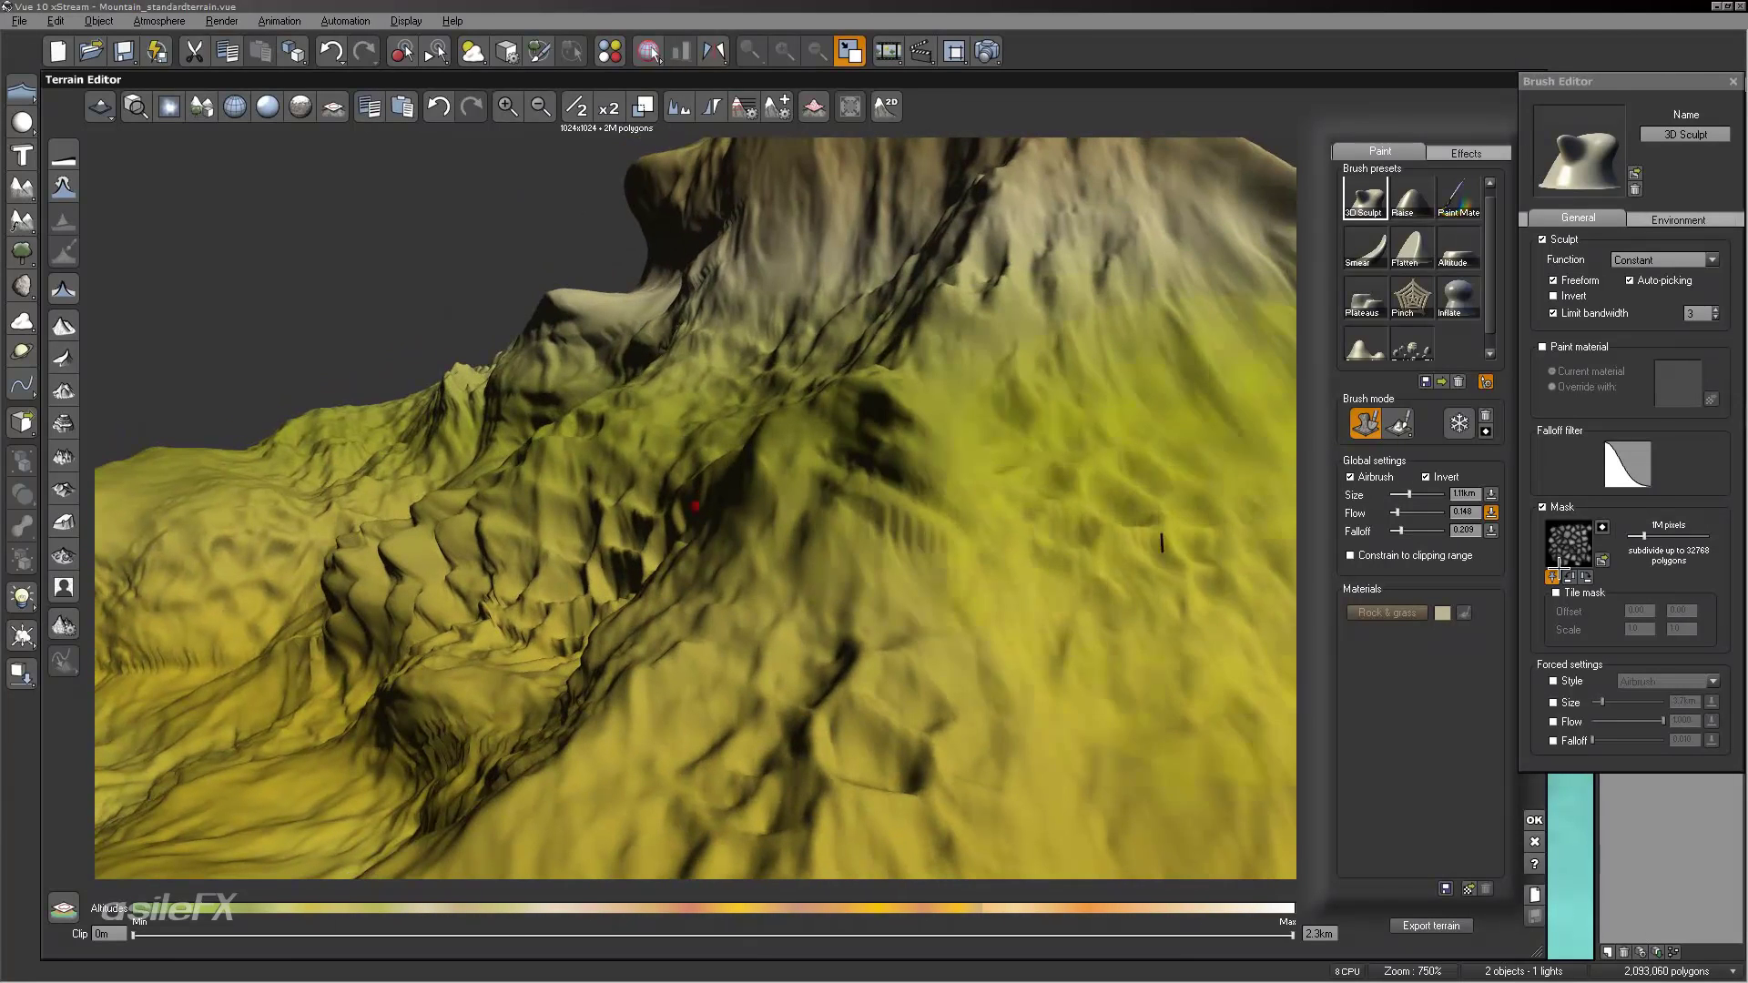
Step: Replace the brush mask with circle_004 from the Inverted Circle collection
double_click(1569, 546)
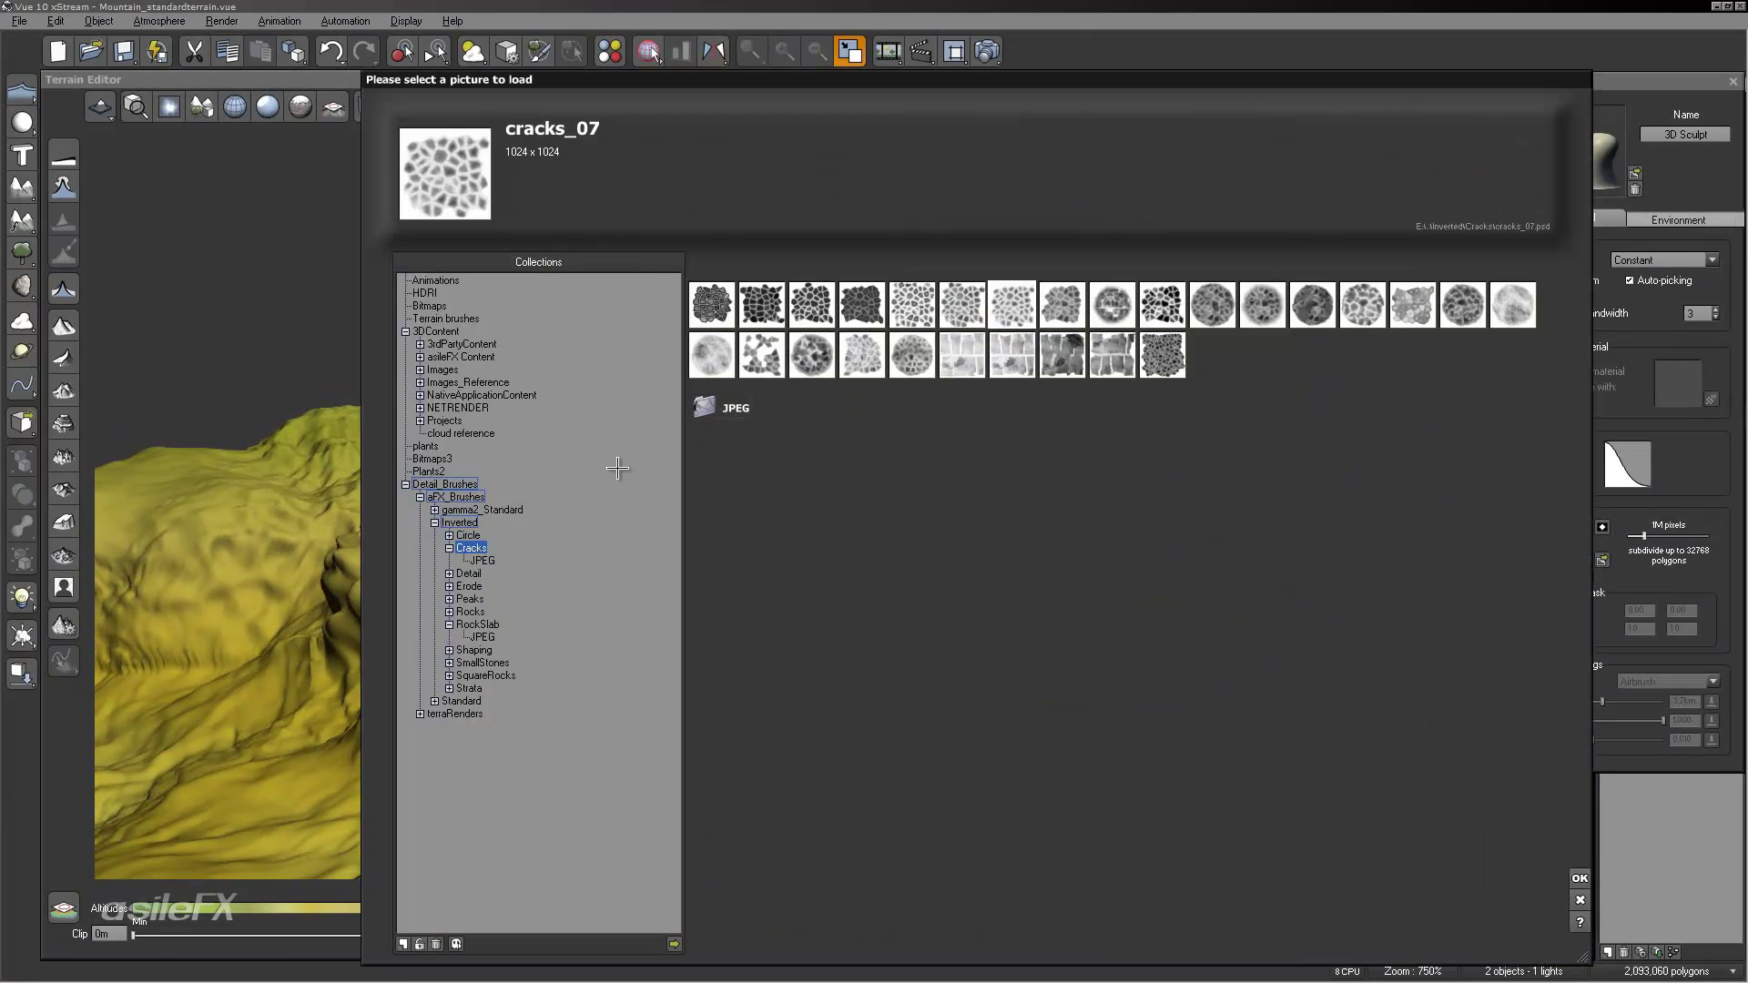
left_click(449, 536)
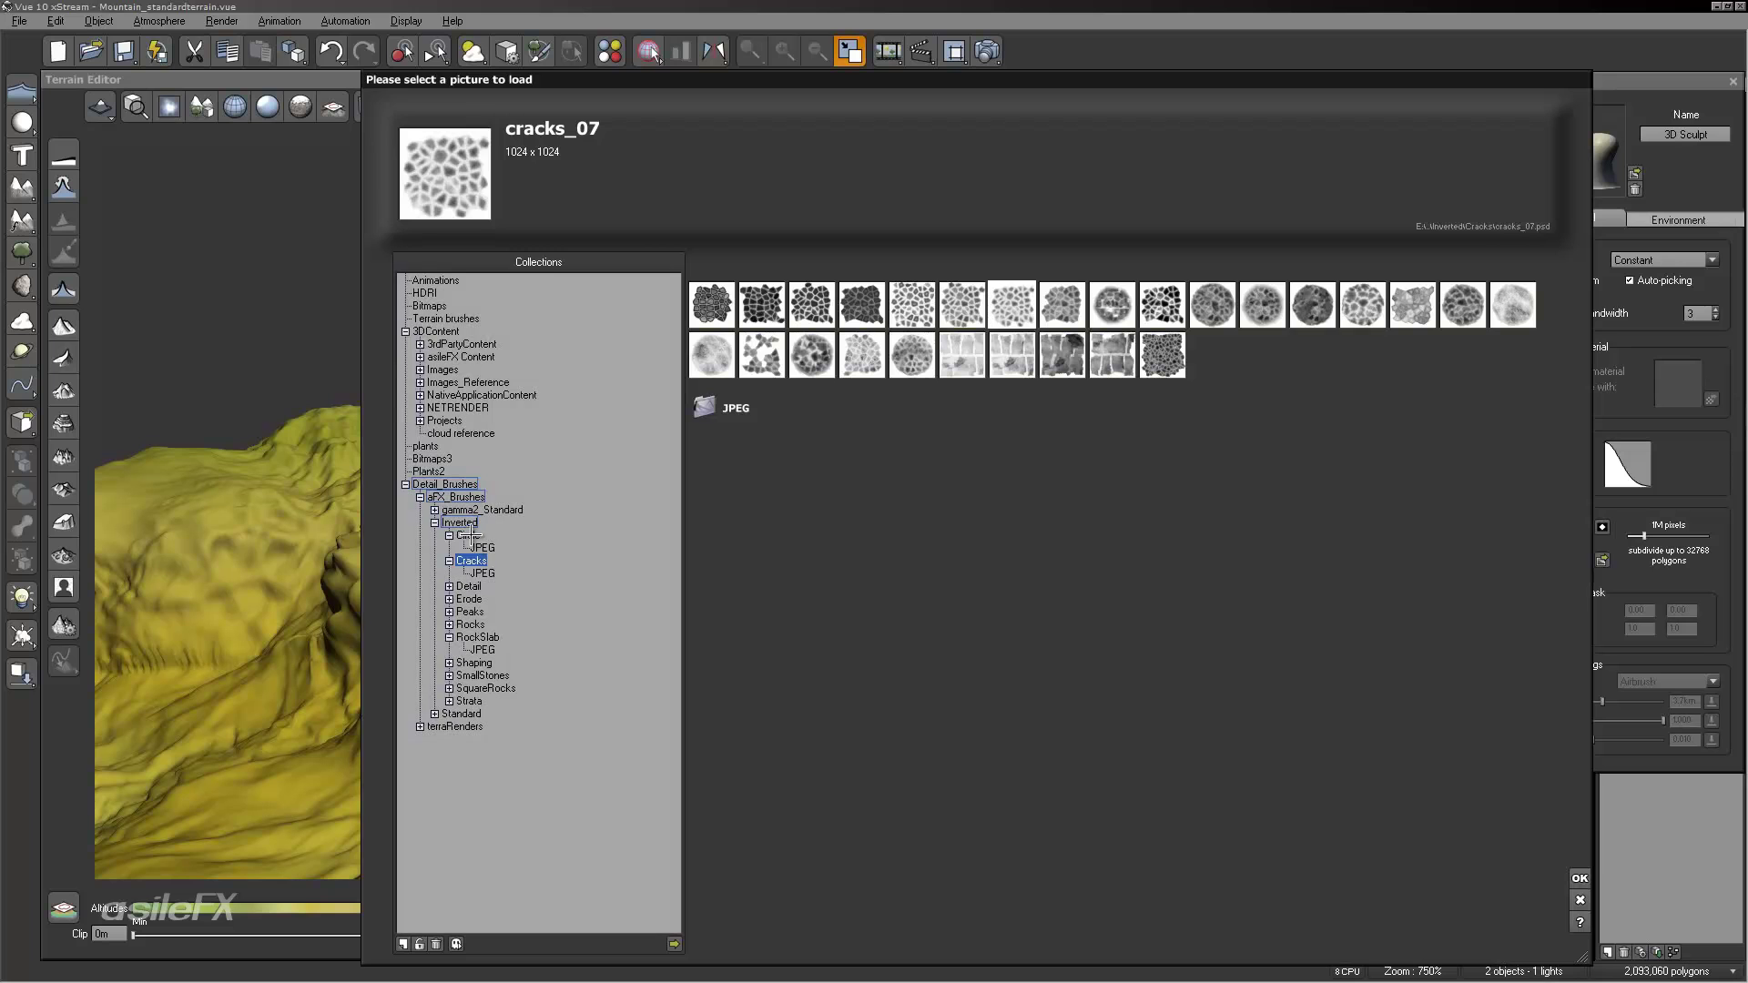
left_click(468, 536)
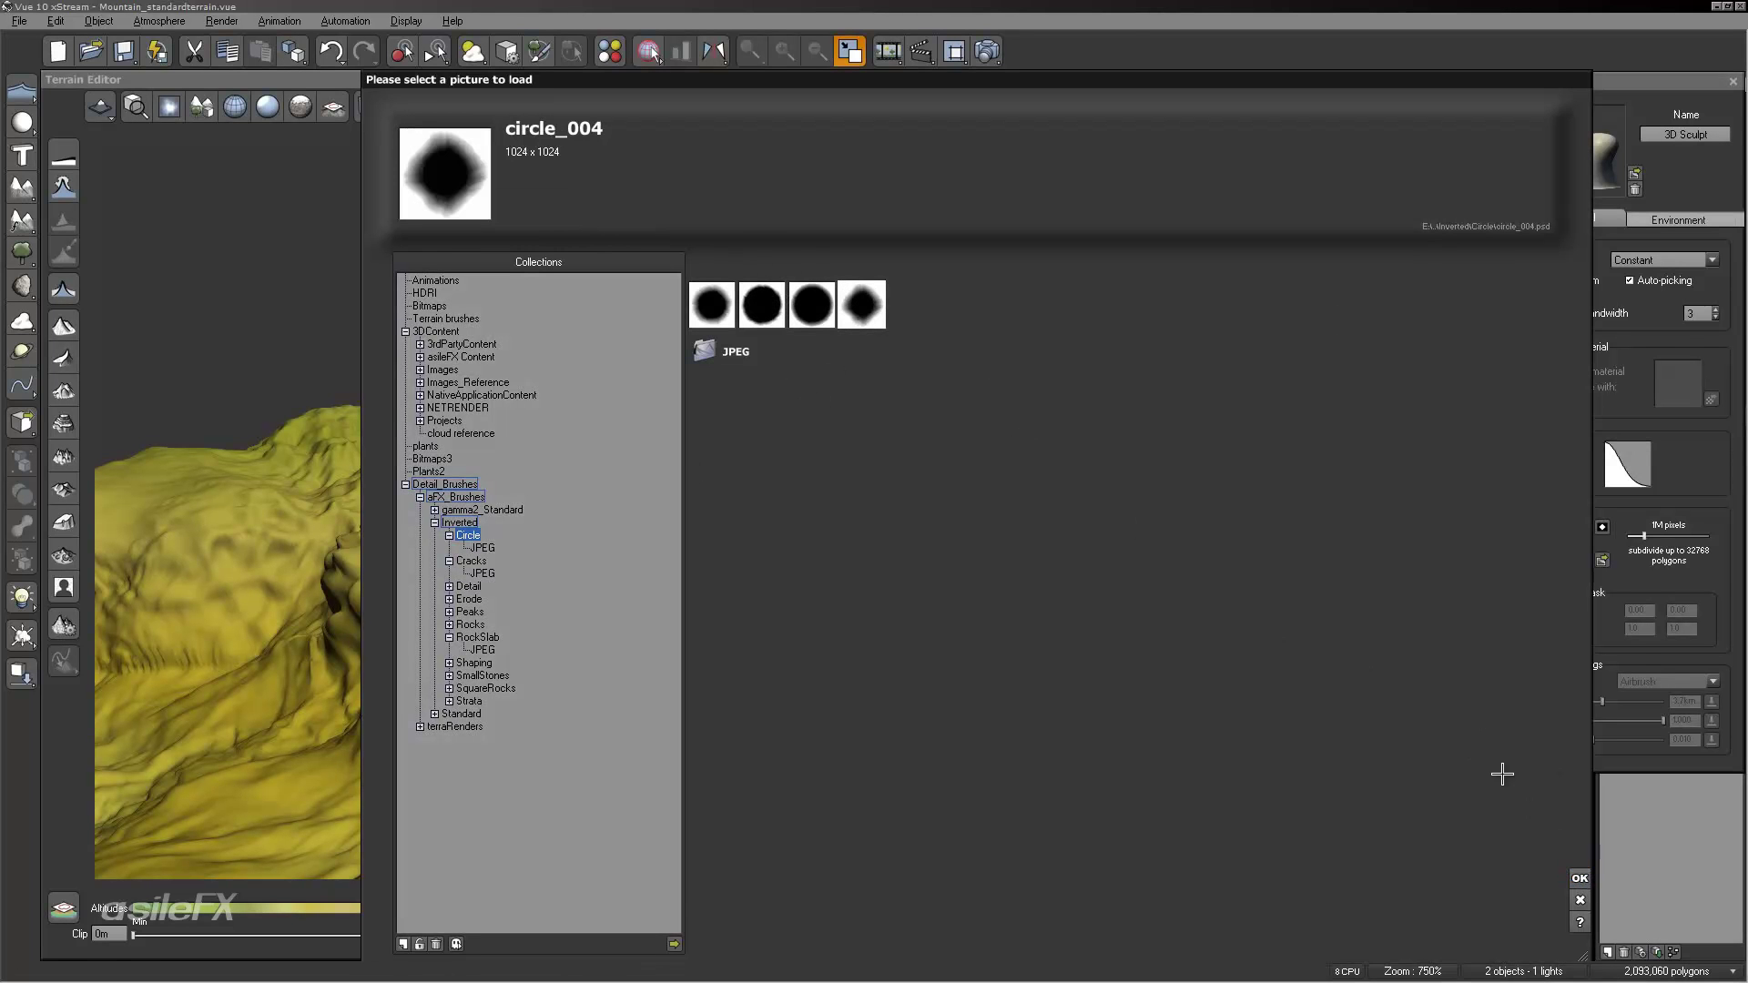
left_click(1580, 878)
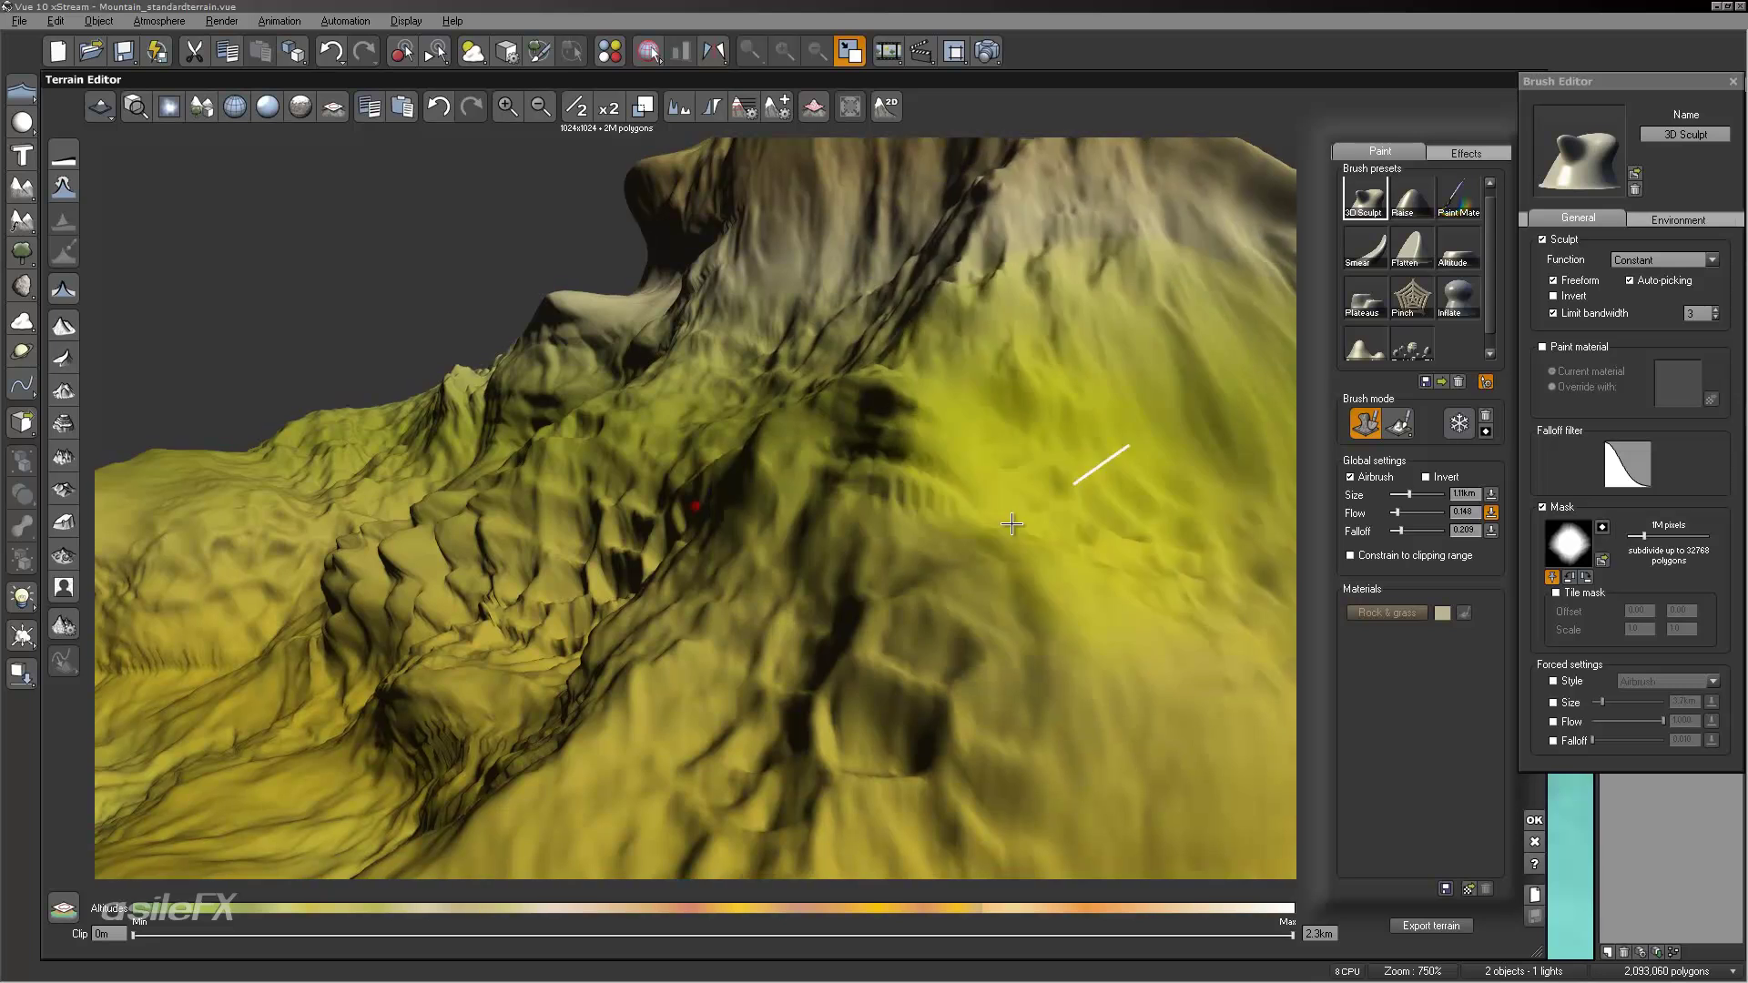
Step: Build up rounded bulges on the slope with brush inversion off, using falloffs of 0.599 and 0.430
right_click_drag(1011, 524, 988, 448)
left_click(1424, 532)
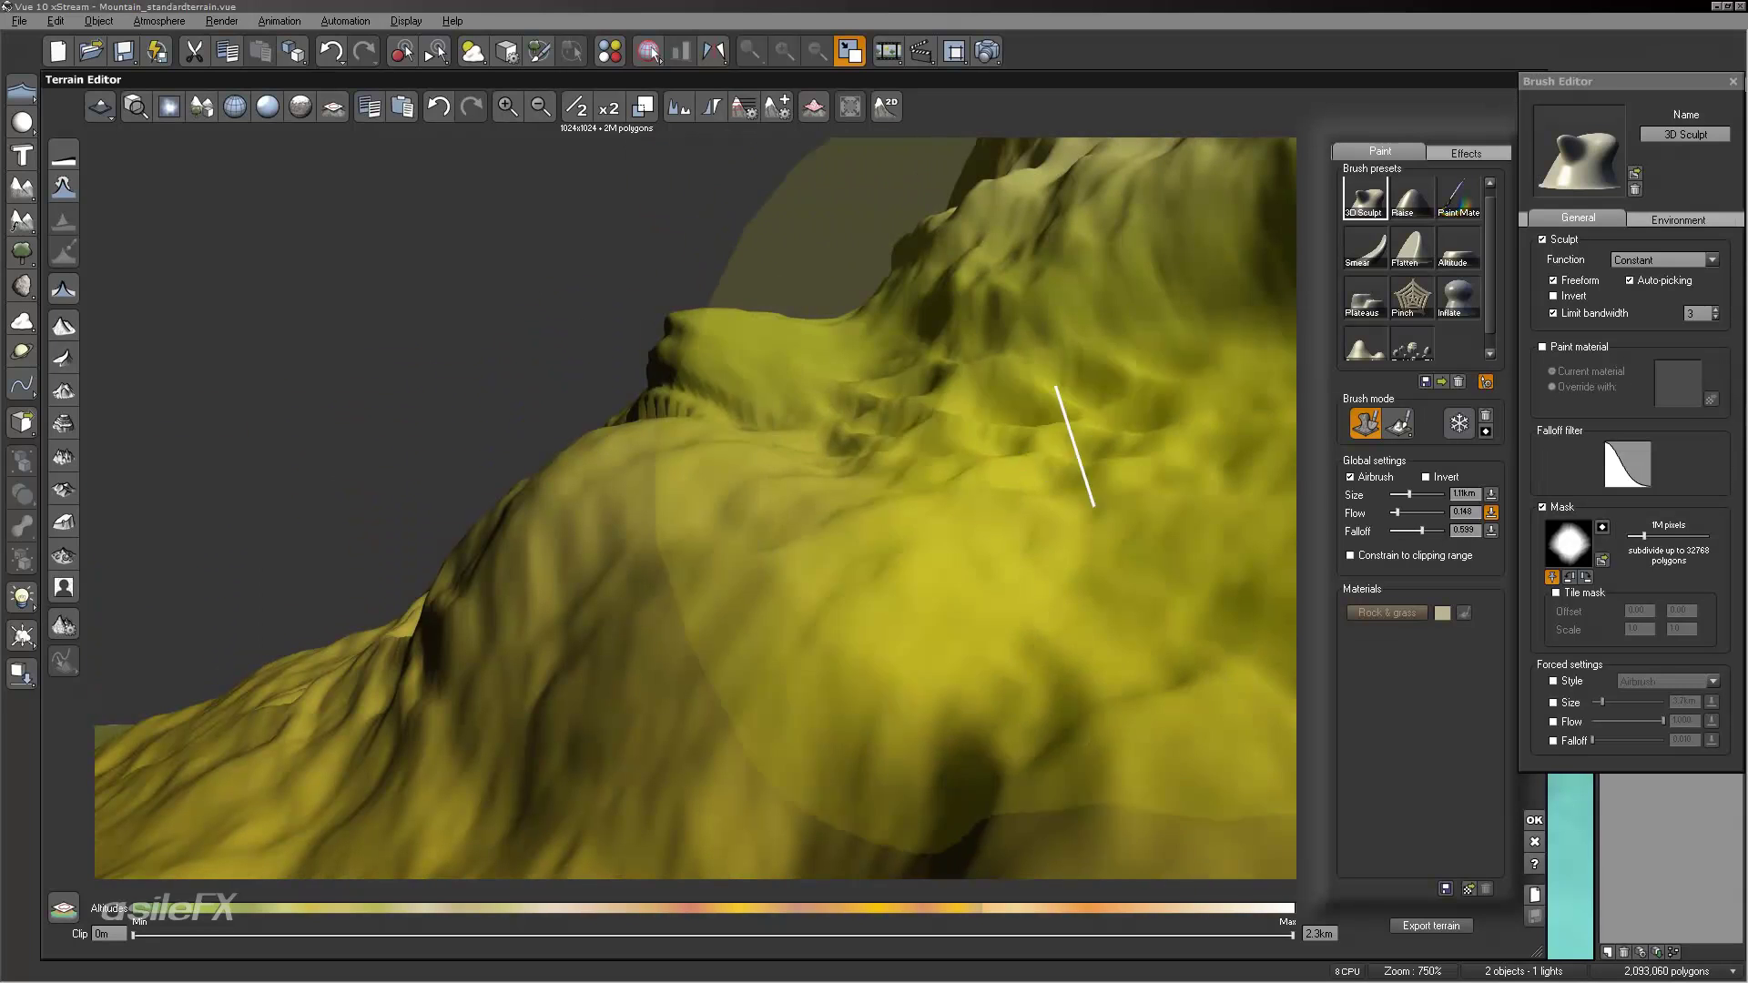
right_click_drag(960, 571, 1075, 637)
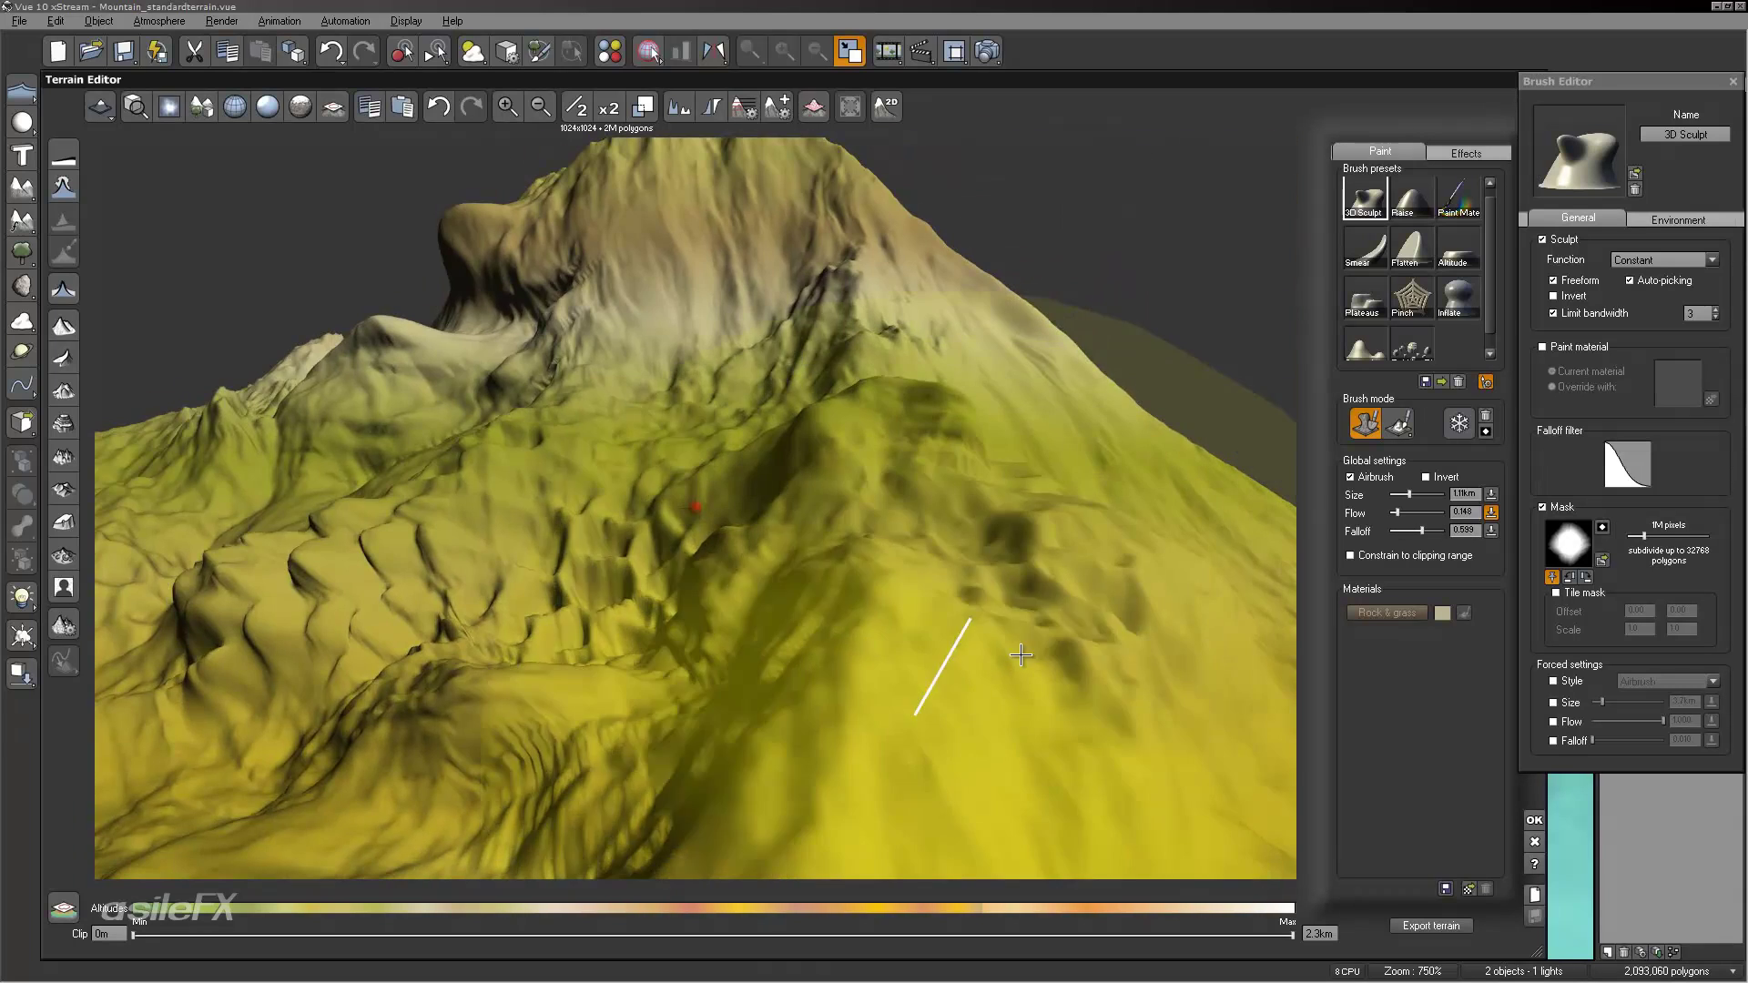
right_click_drag(1091, 542, 1175, 560)
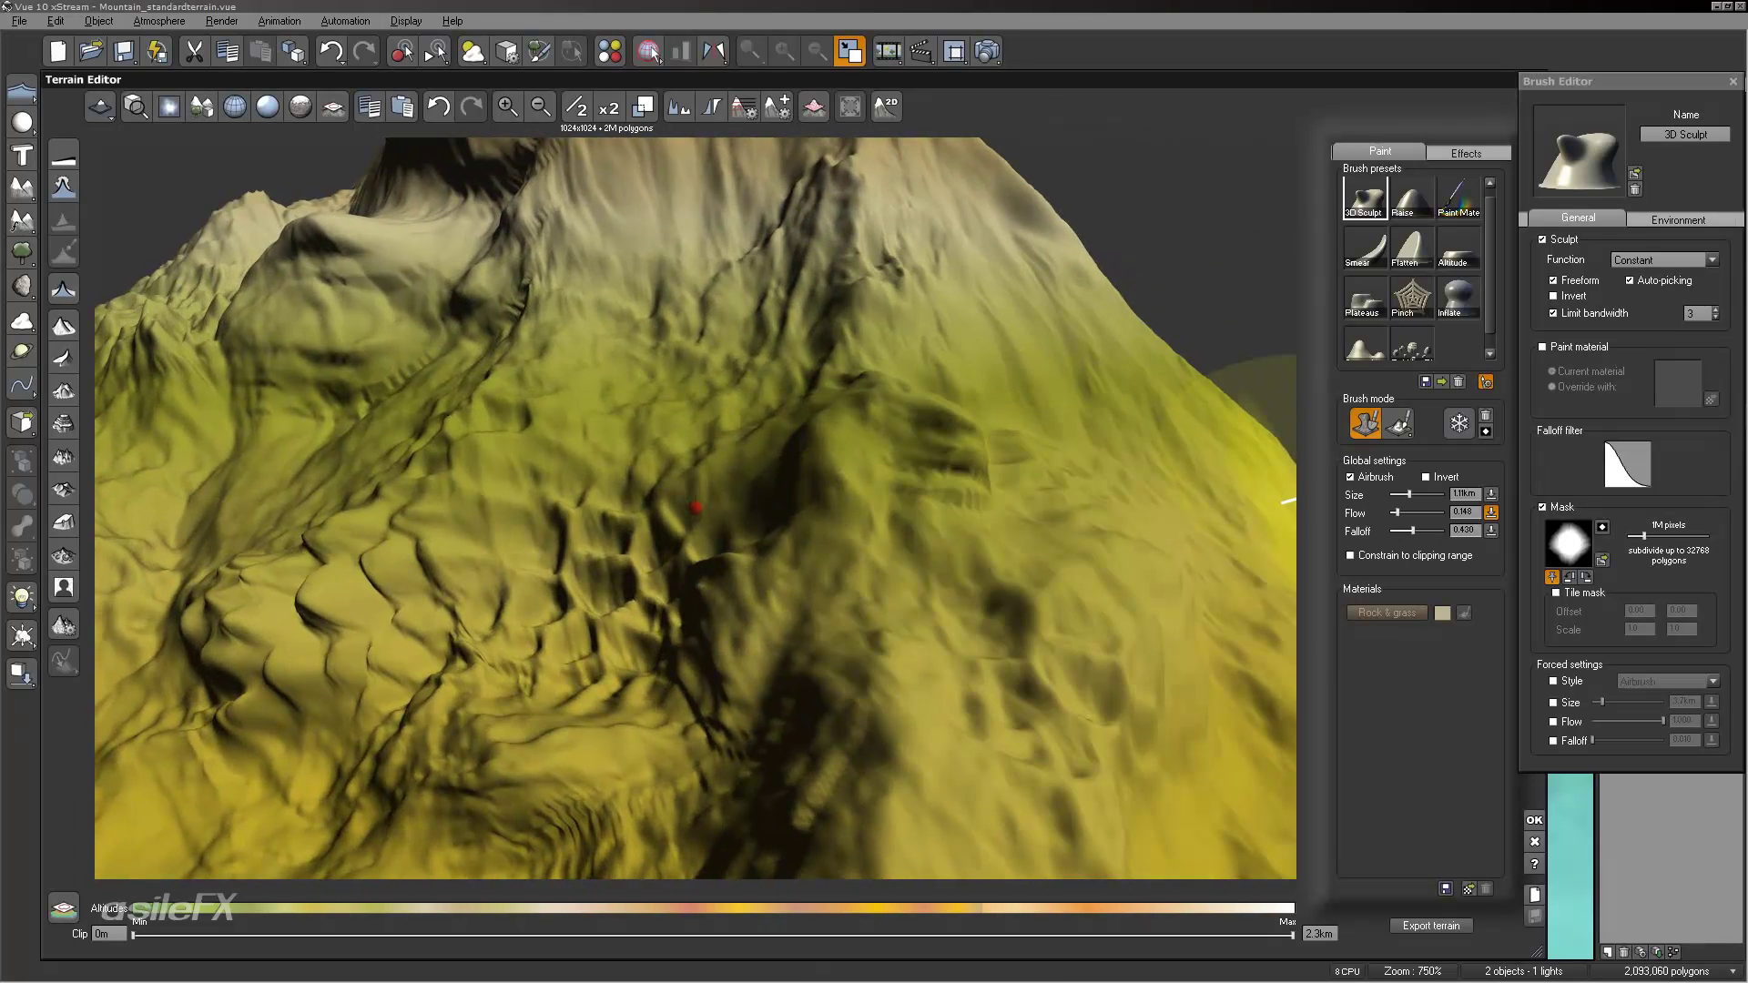
mouse_move(897, 410)
left_mouse_down()
mouse_move(1078, 367)
mouse_move(948, 487)
left_mouse_up()
right_click_drag(948, 487, 1074, 483)
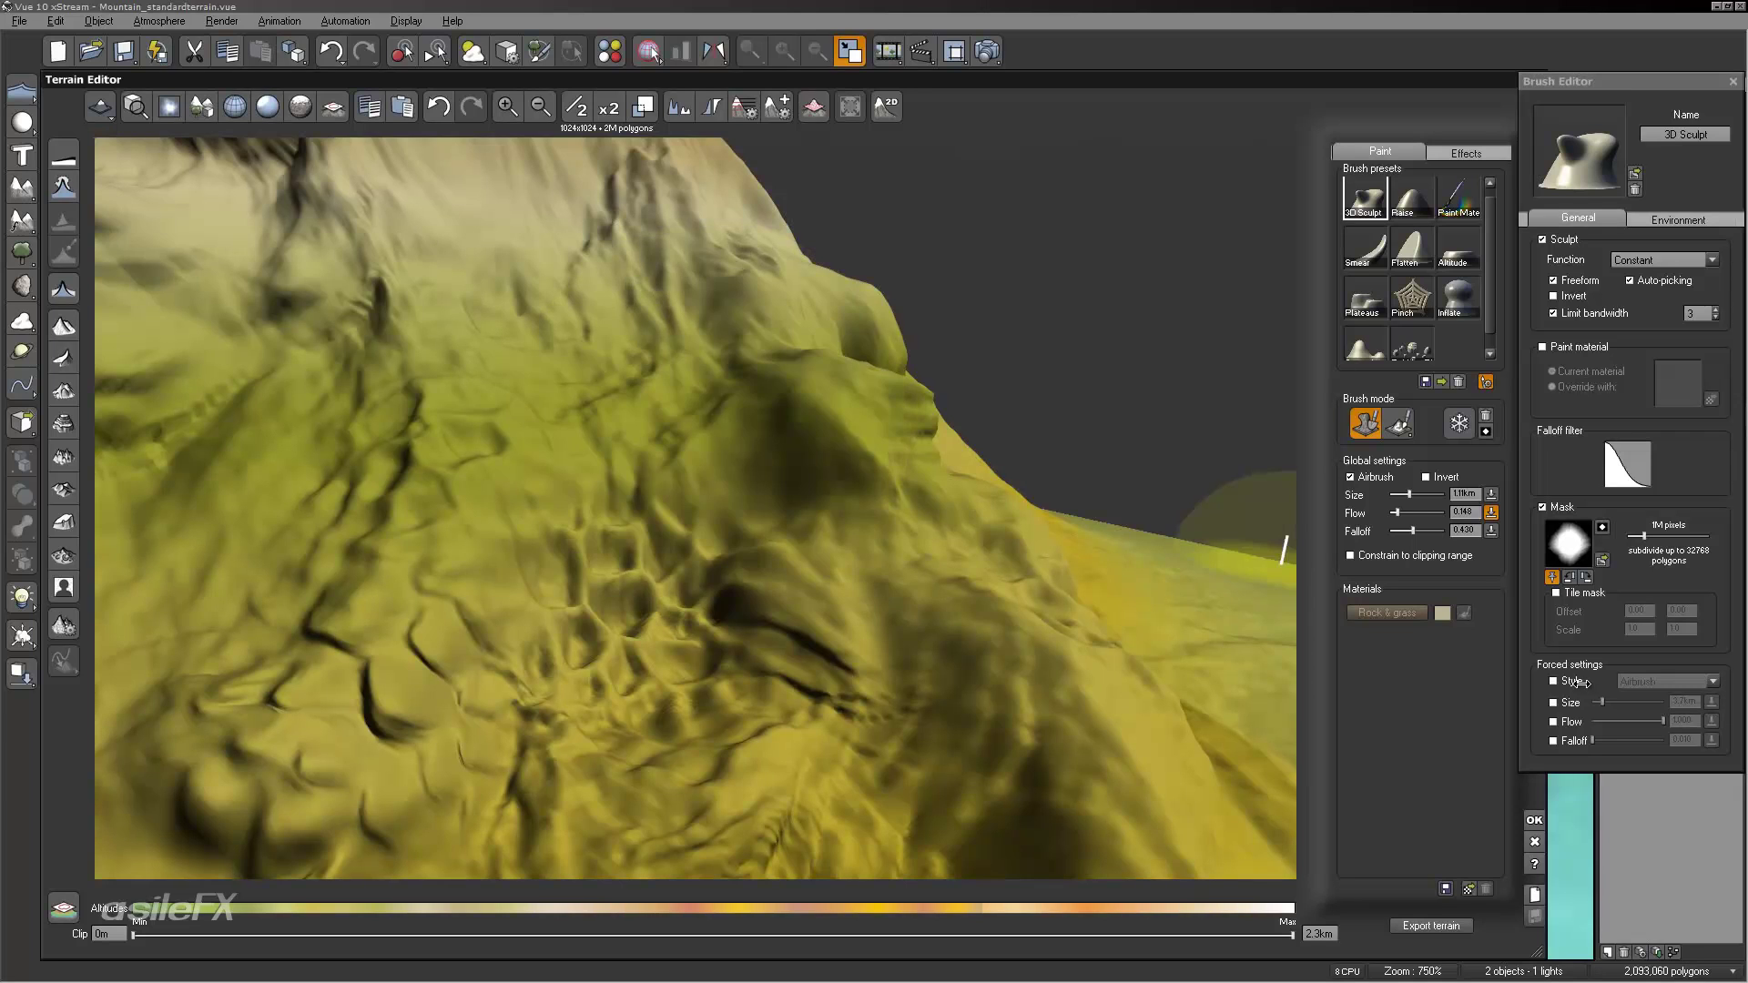
Step: Turn on tiling for the circular brush mask and examine the tiled pattern across the whole terrain
scroll(1581, 685, "down", 4)
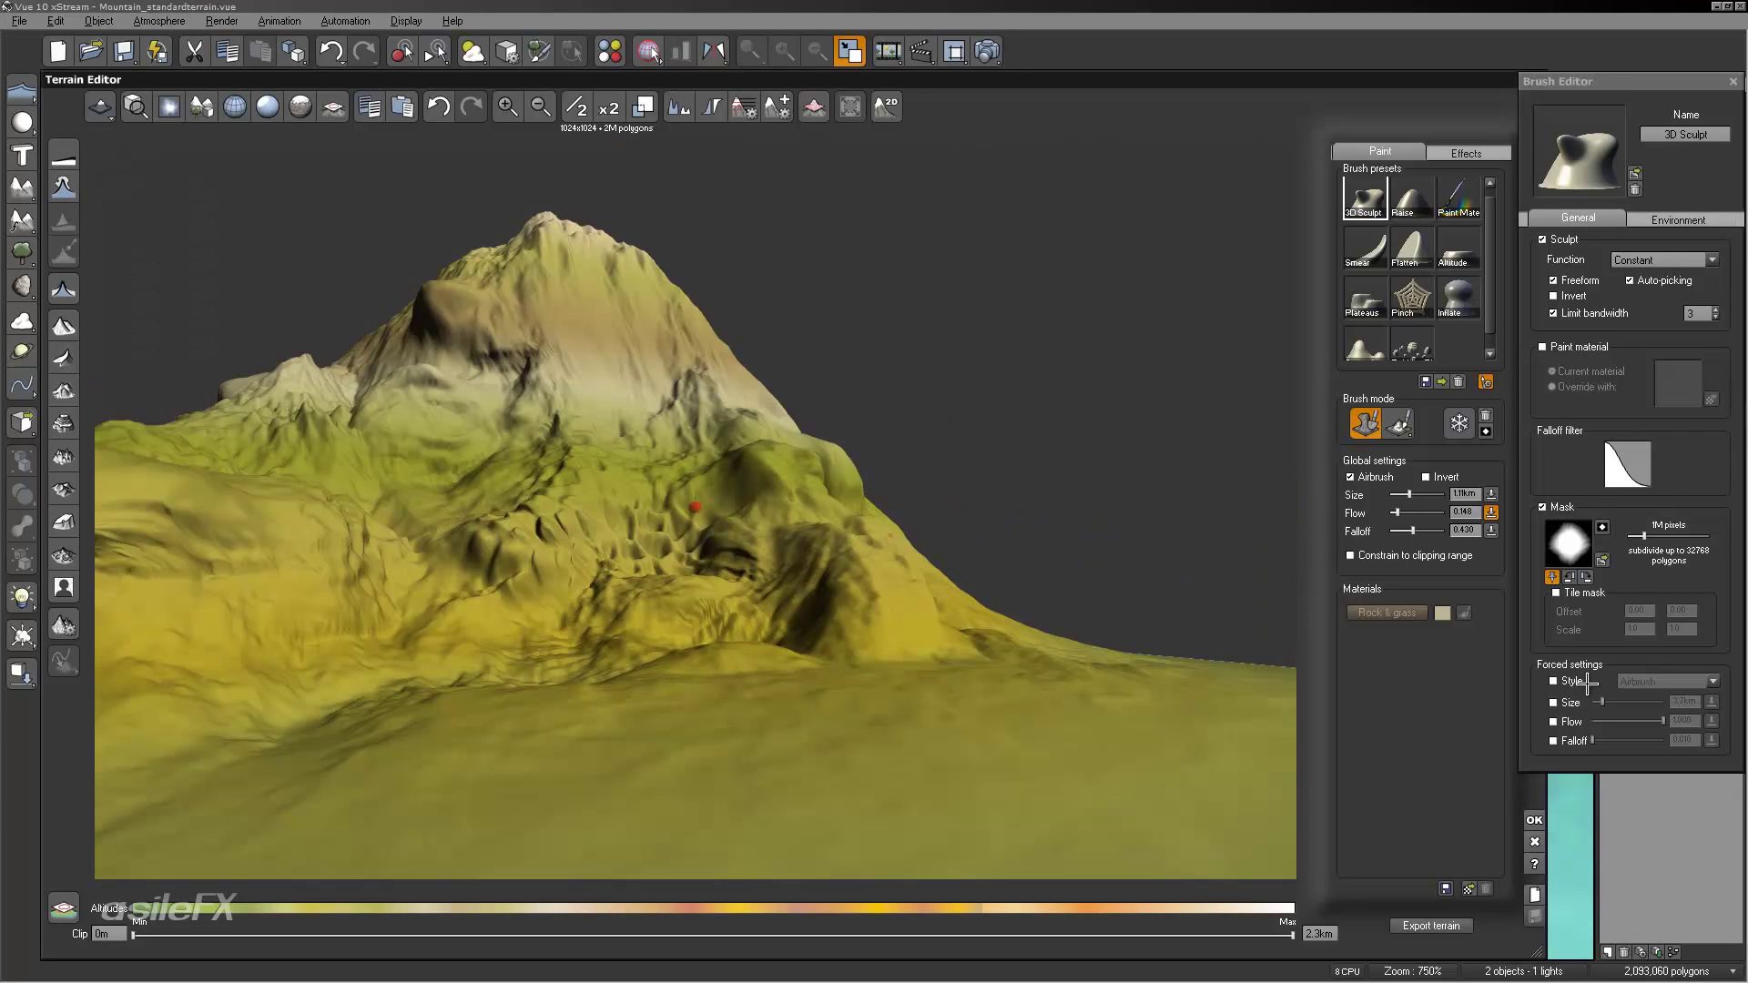
left_click(1589, 592)
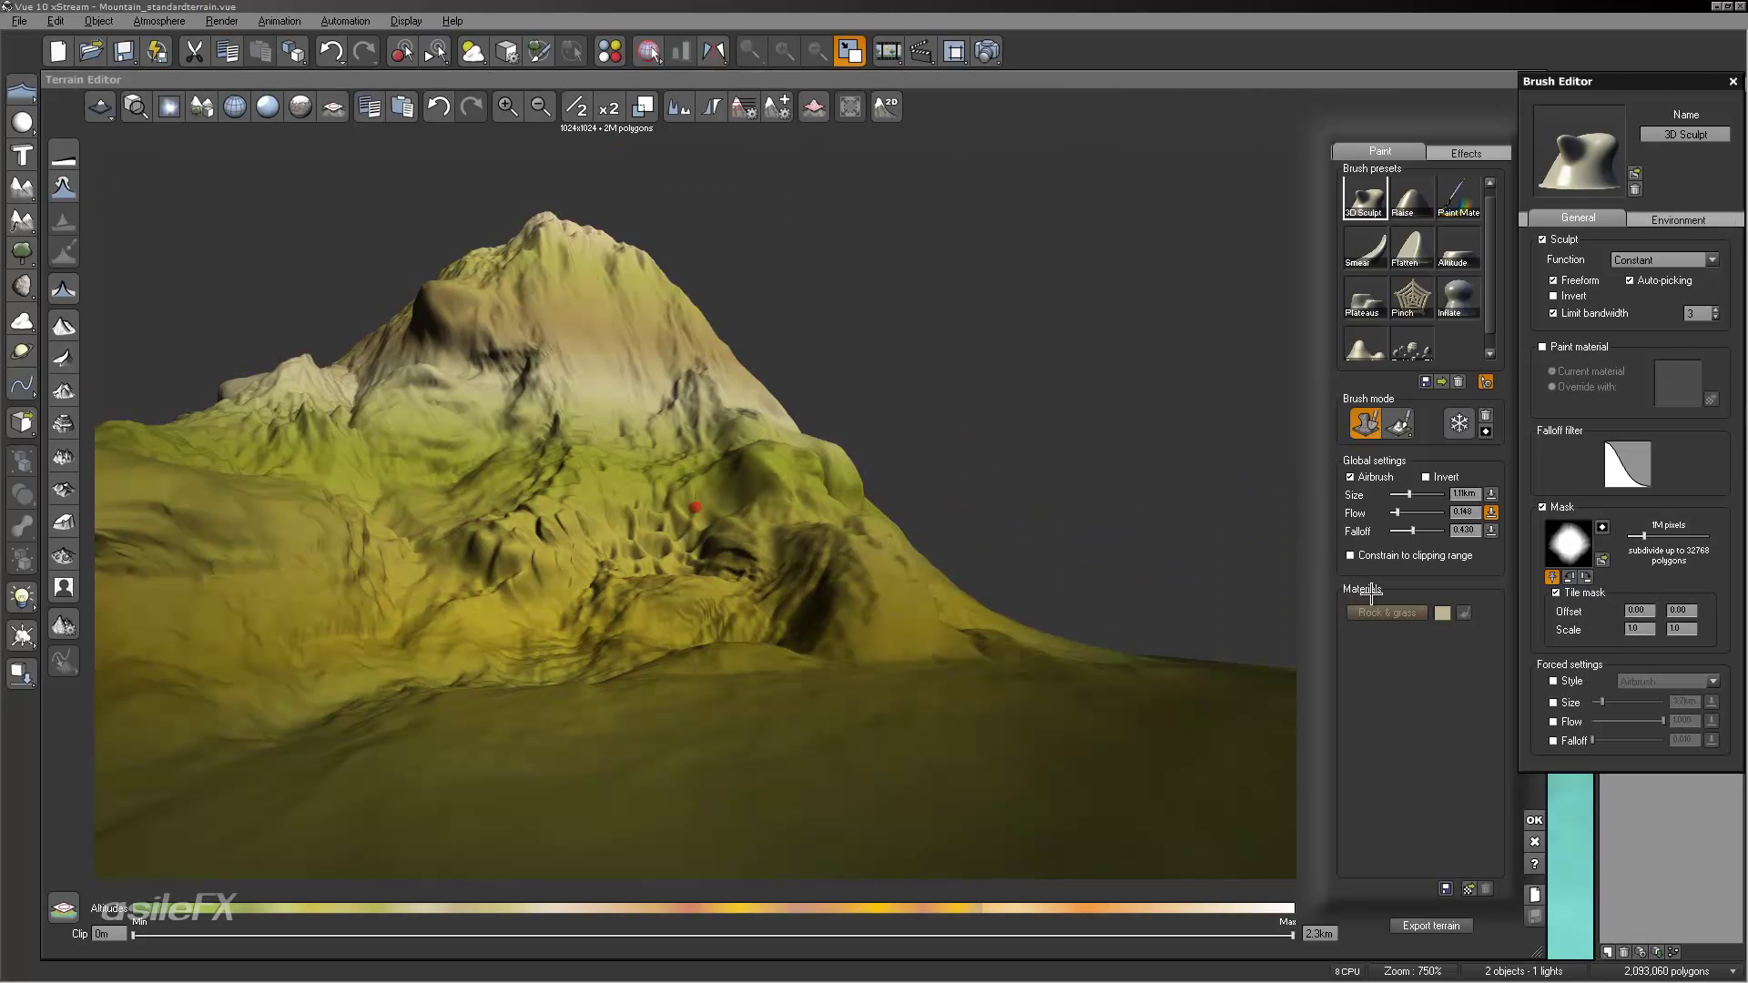
right_click_drag(970, 577, 1256, 437)
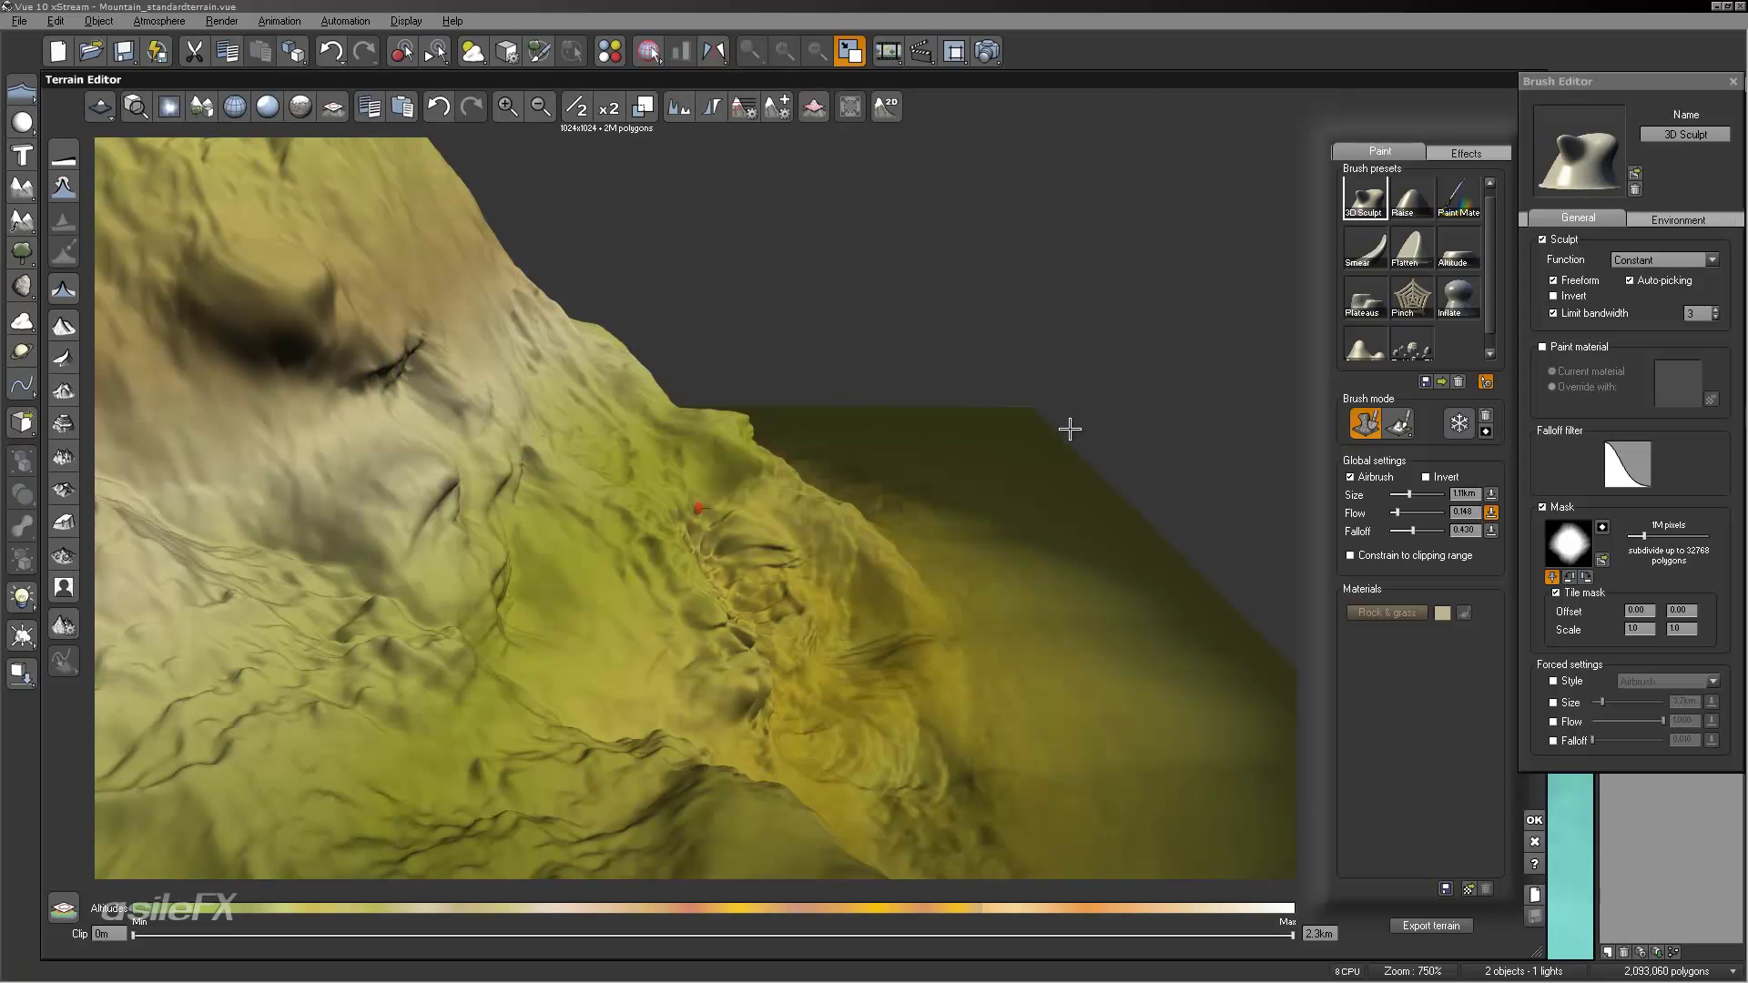
scroll(1070, 429, "down", 4)
scroll(753, 428, "up", 2)
mouse_move(684, 441)
right_mouse_down()
mouse_move(795, 492)
mouse_move(755, 573)
mouse_move(700, 408)
mouse_move(1476, 443)
right_mouse_up()
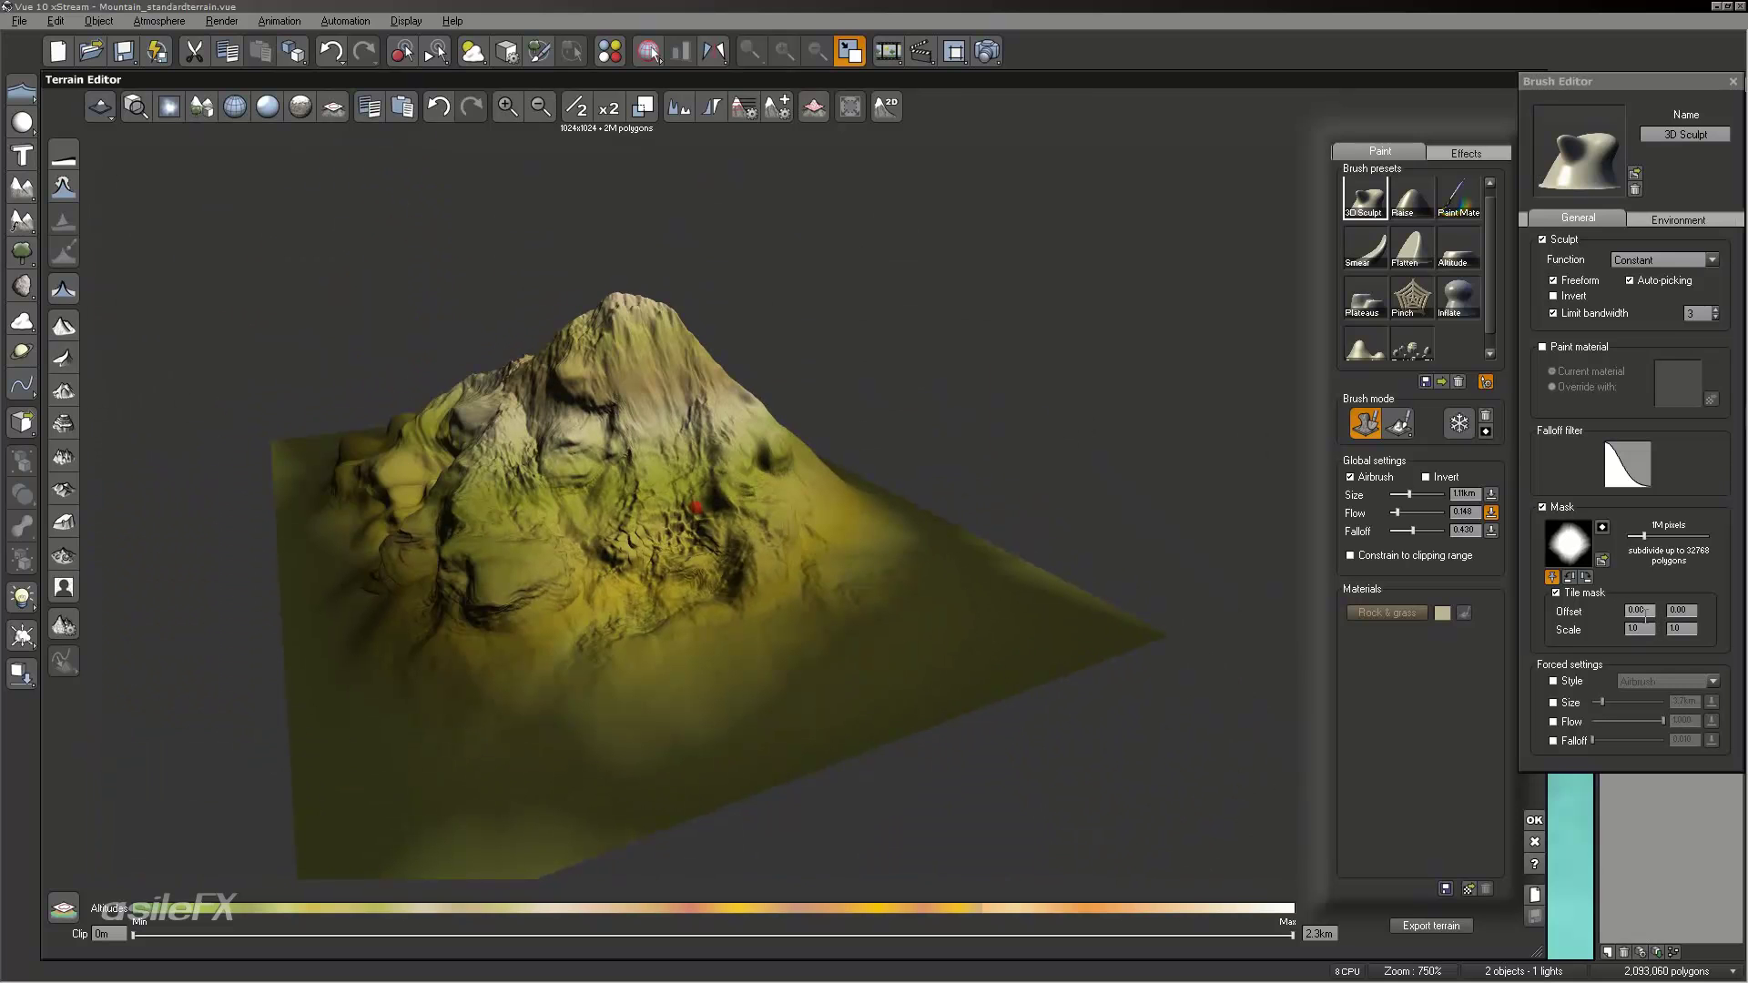
Step: Try a horizontal mask tiling scale of 2.0, and set the scale to 0.3 horizontally and 0.4 vertically
left_click(1642, 629)
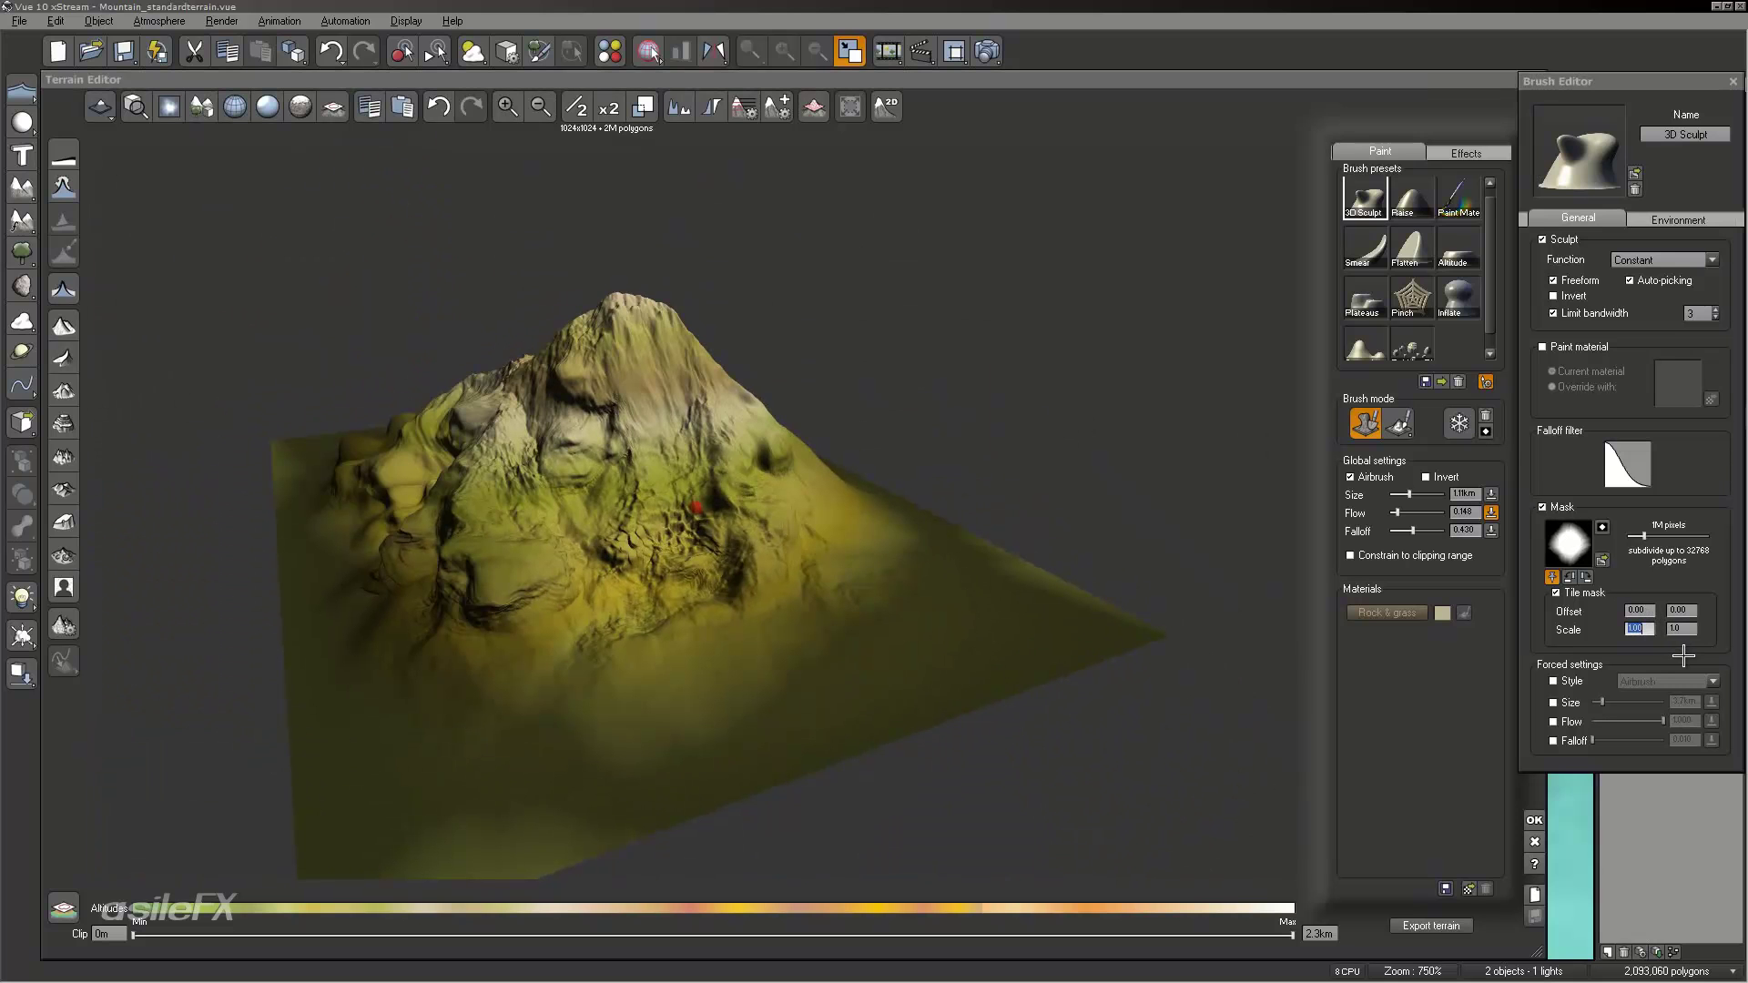
type("2")
key("Return")
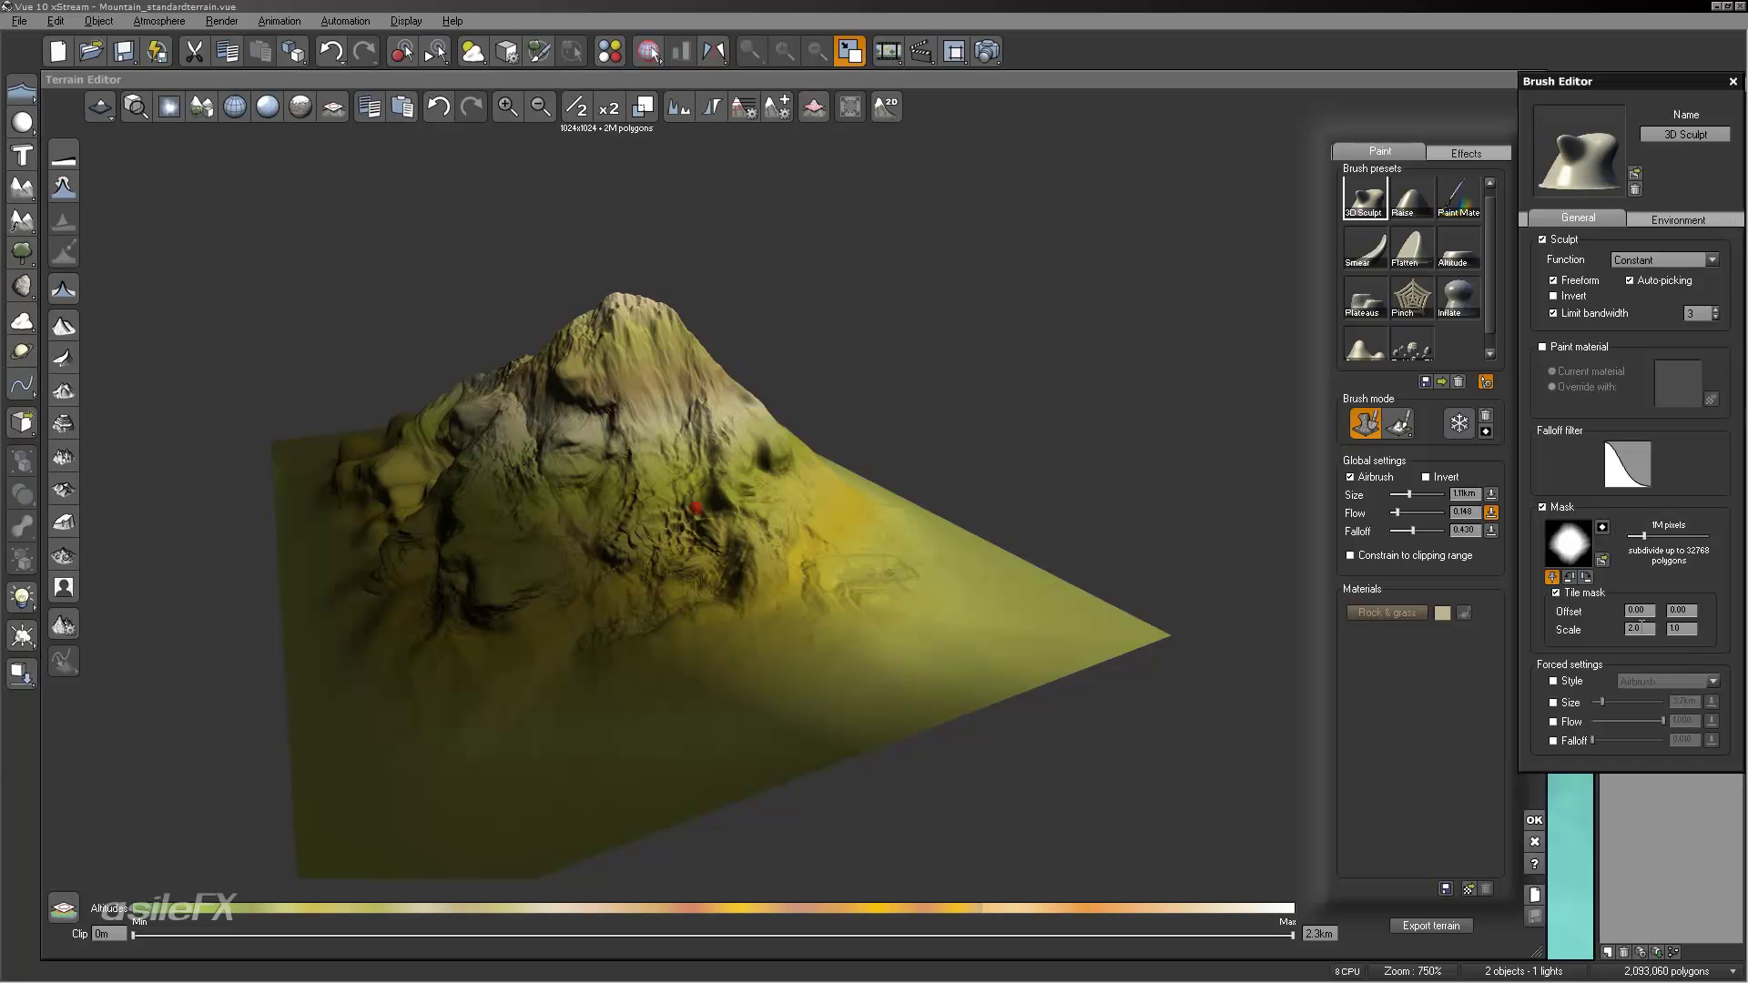
key("Return")
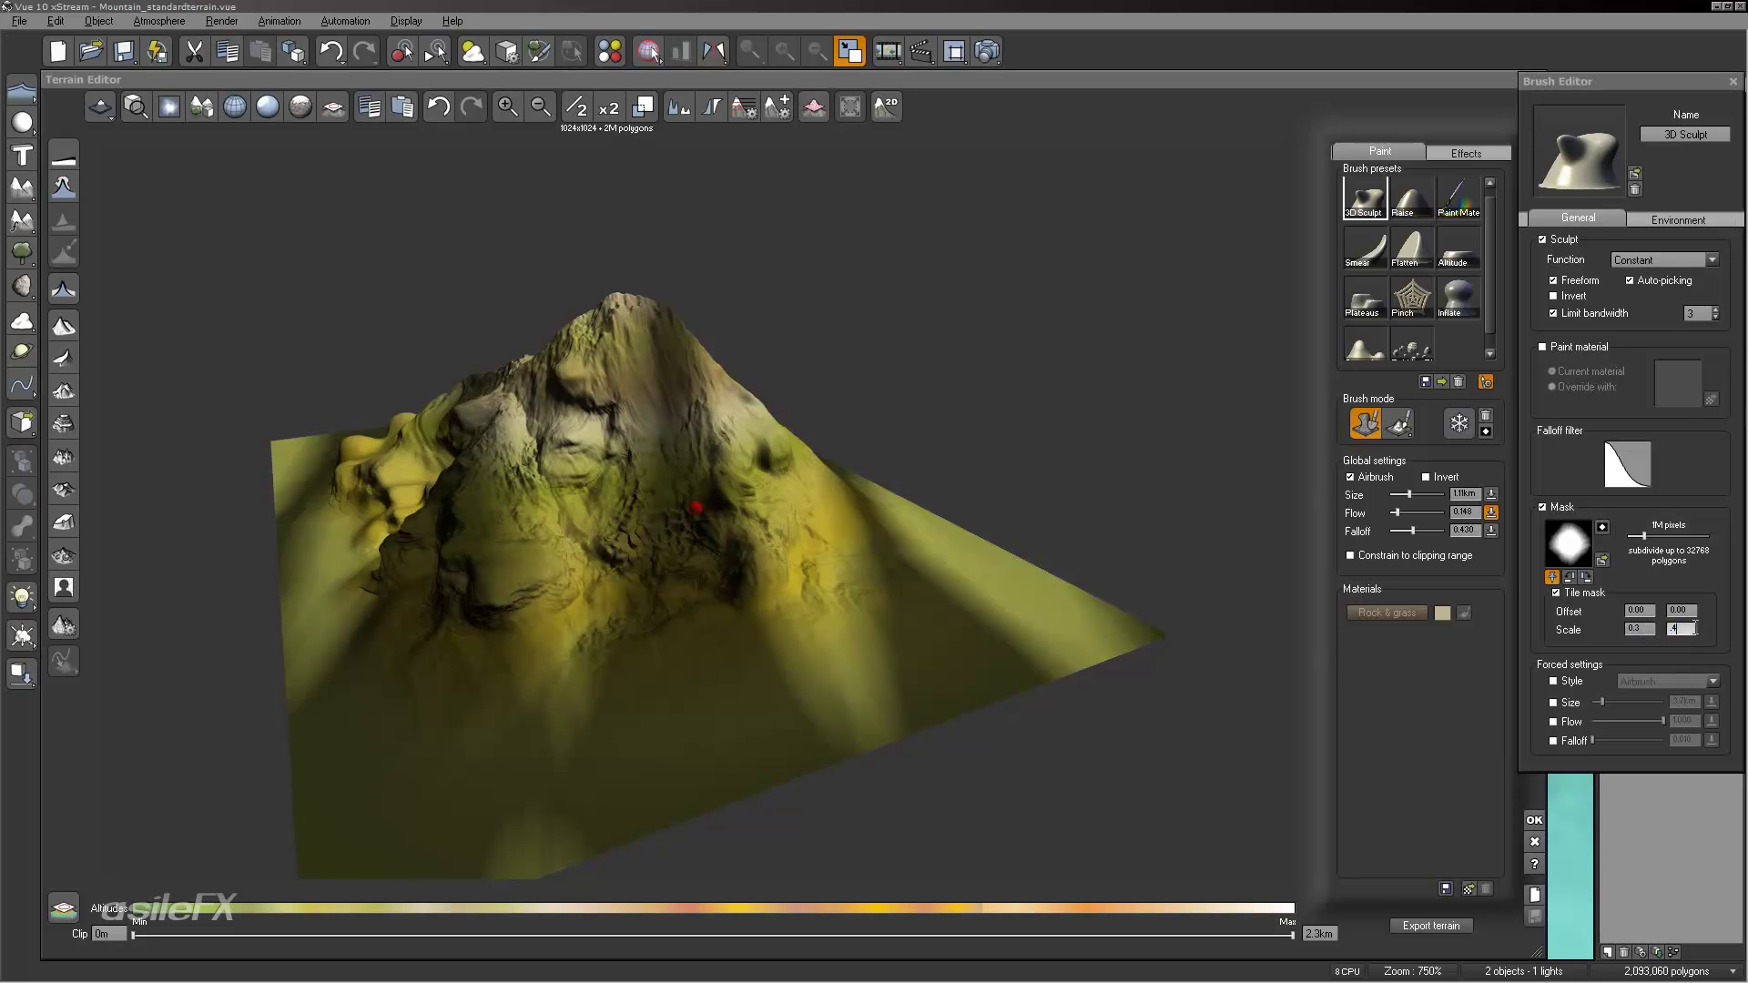
key("Return")
Step: Sculpt the lower slopes with the tiled circle mask, enlarging the brush and setting its flow to 0.179
mouse_move(353, 515)
right_mouse_down()
mouse_move(558, 507)
mouse_move(647, 473)
right_mouse_up()
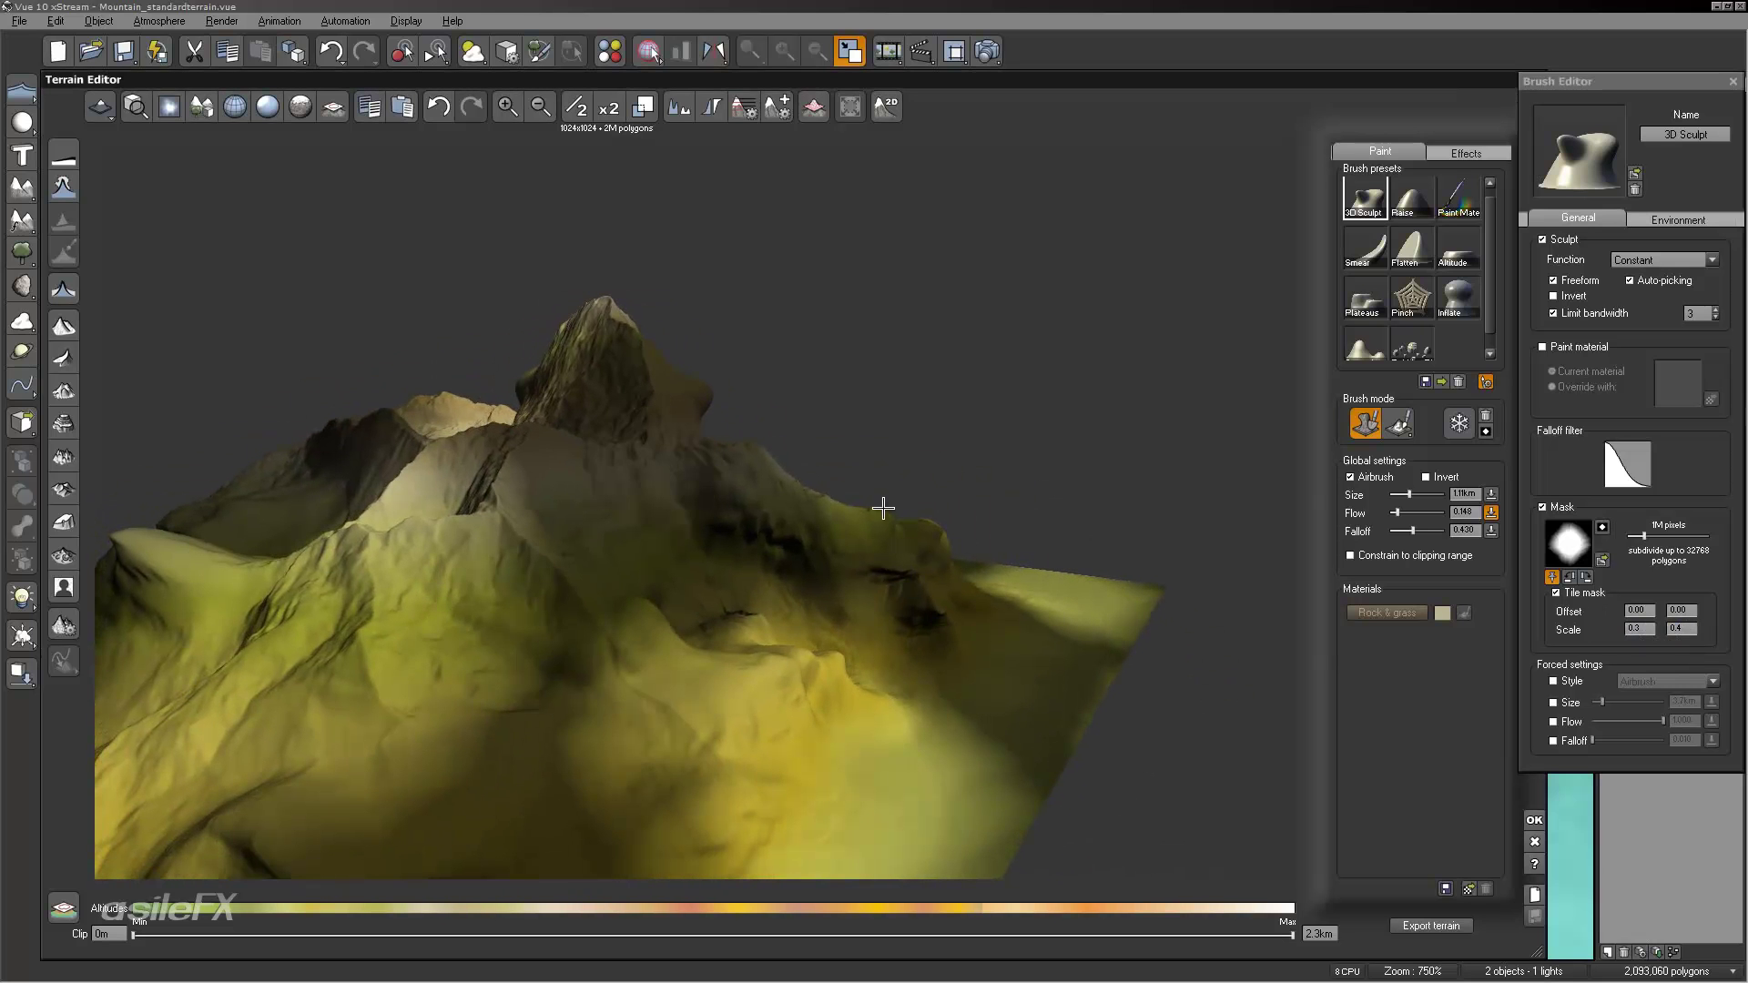
mouse_move(829, 488)
right_mouse_down()
mouse_move(863, 523)
mouse_move(905, 503)
mouse_move(781, 473)
right_mouse_up()
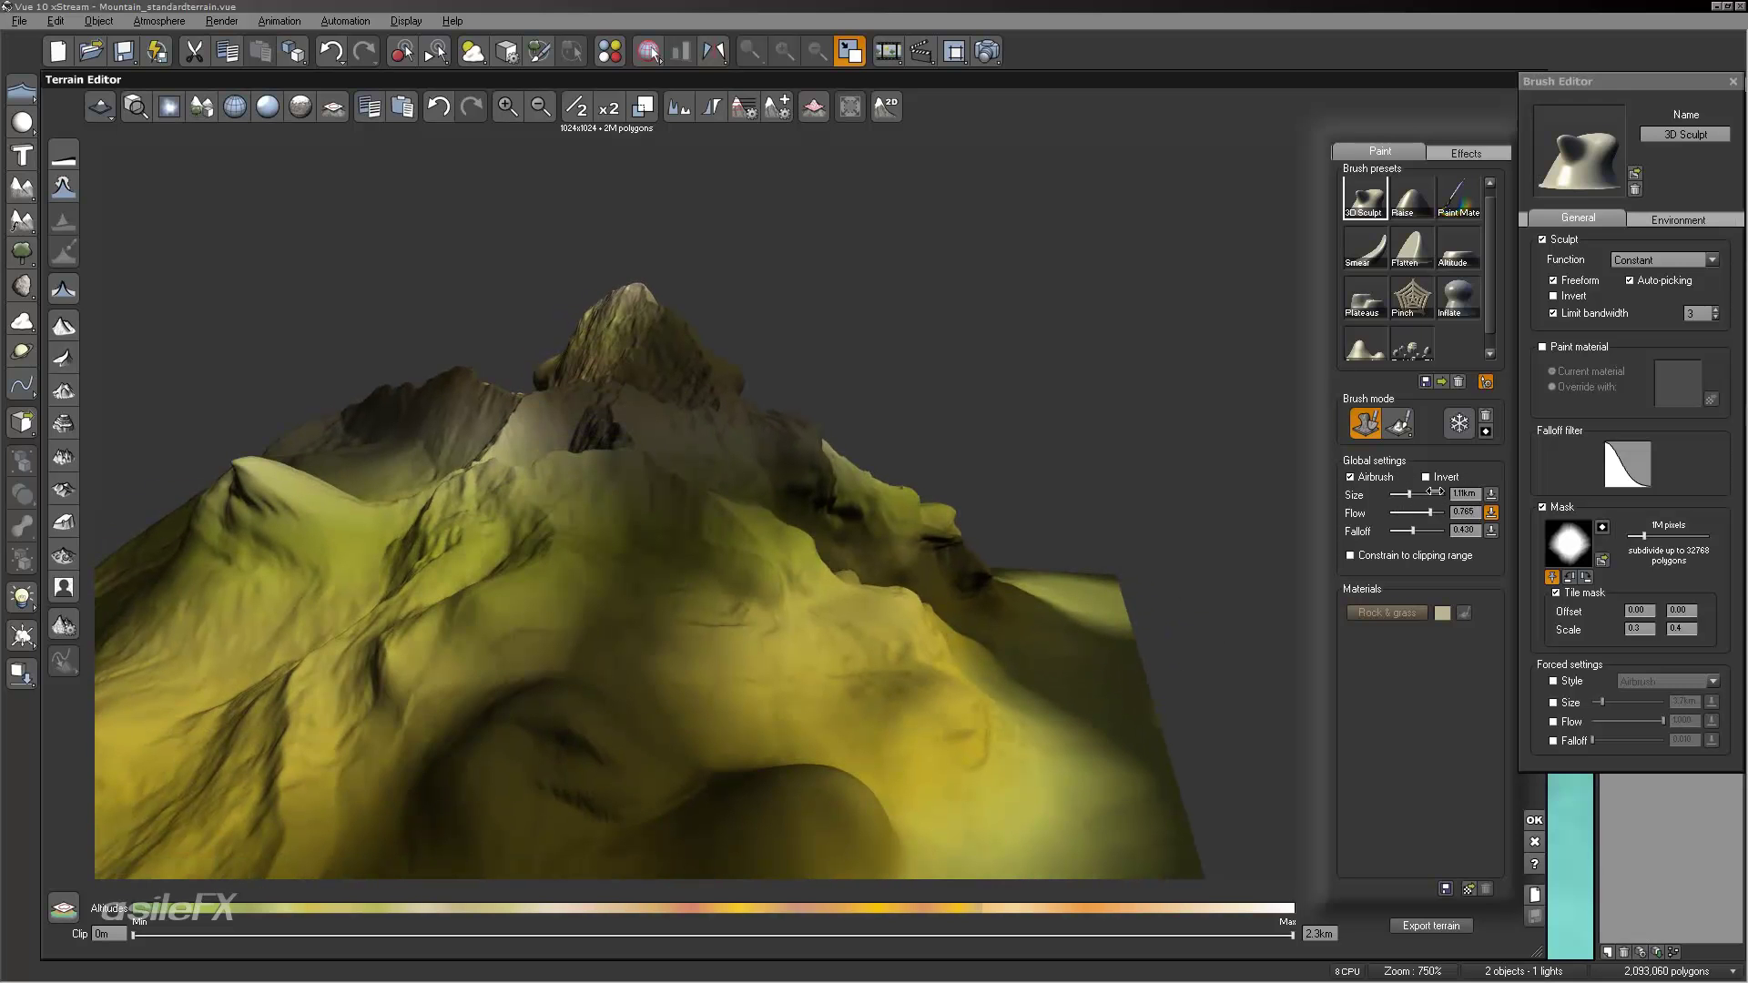
left_click_drag(1428, 493, 1437, 493)
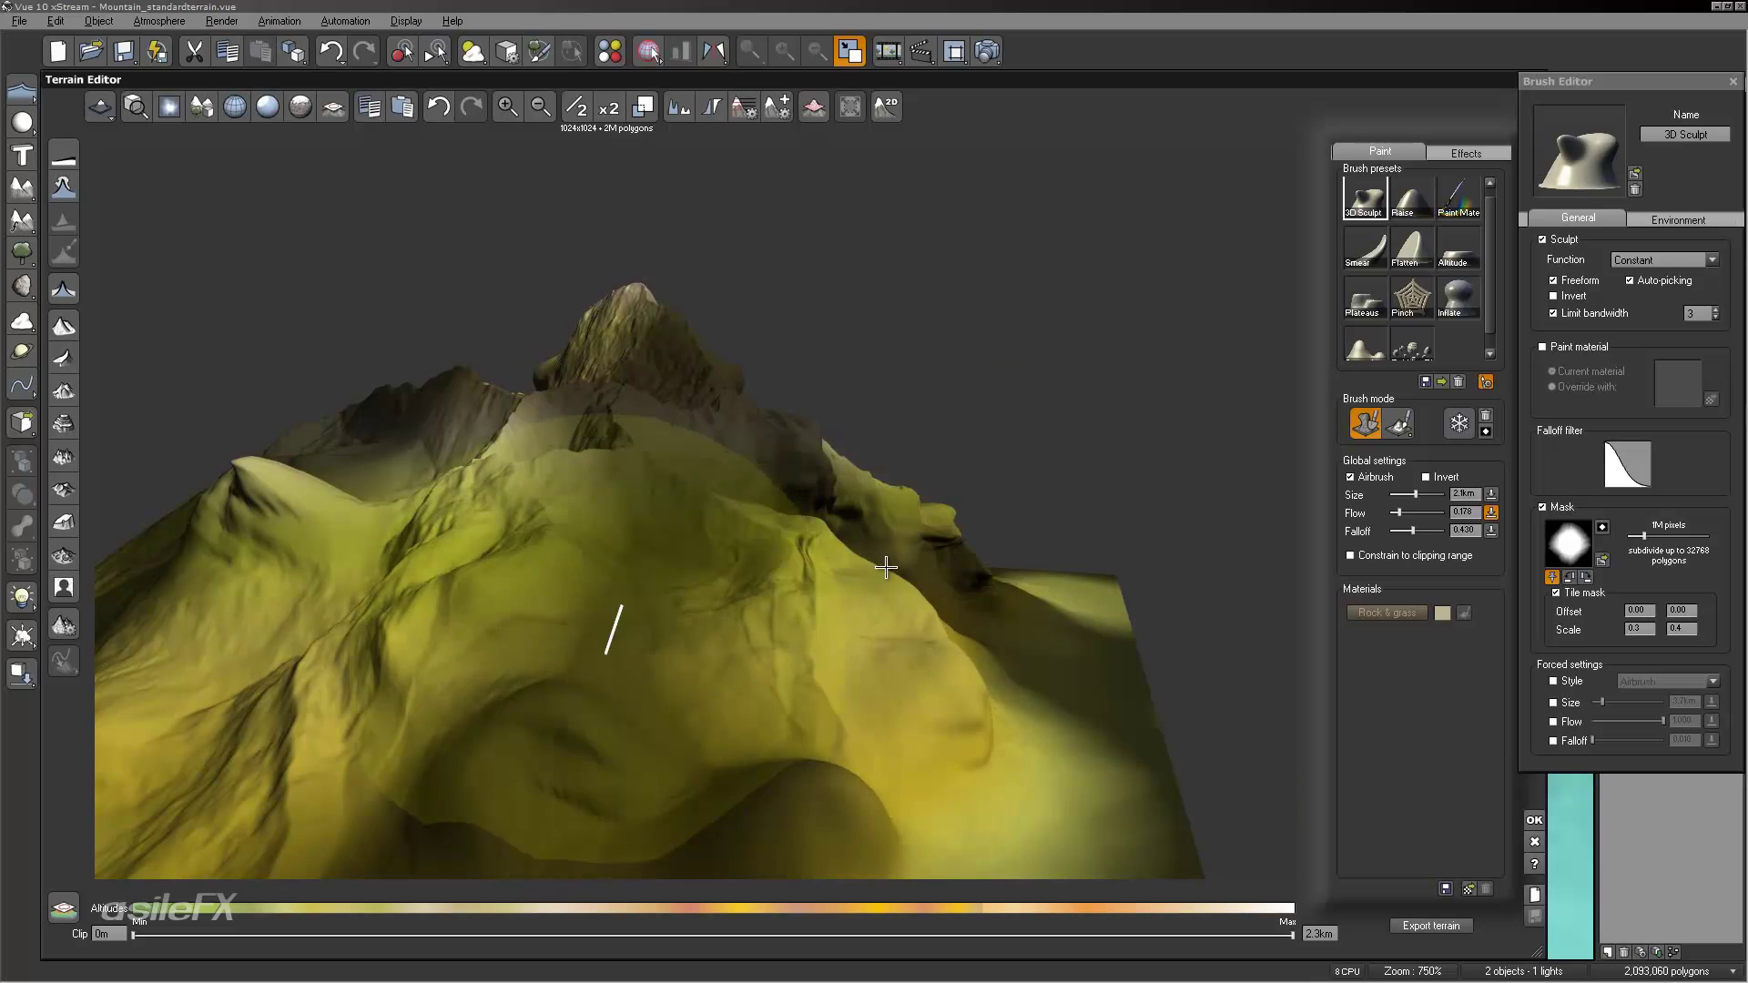
right_click_drag(886, 566, 948, 545)
mouse_move(701, 490)
right_mouse_down()
mouse_move(793, 533)
mouse_move(847, 592)
mouse_move(790, 615)
mouse_move(800, 507)
right_mouse_up()
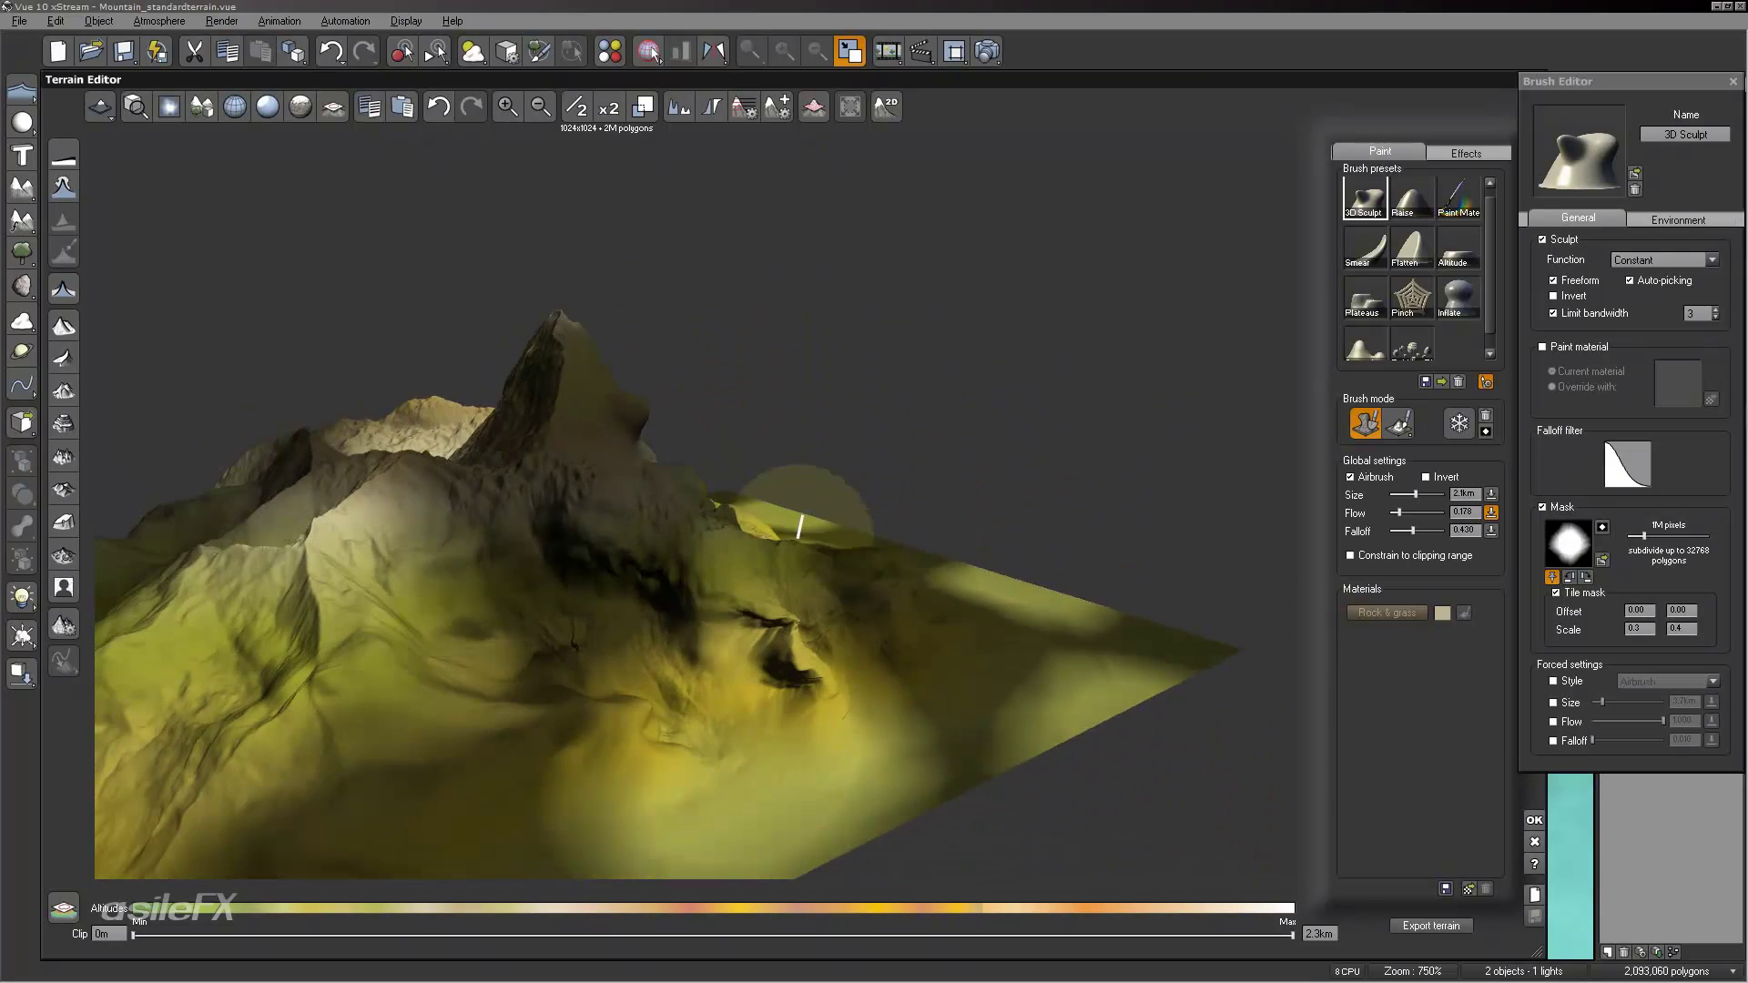
Step: Replace the brush mask with a branching, leaf-shaped image from the Inverted Erode collection
left_click(1569, 544)
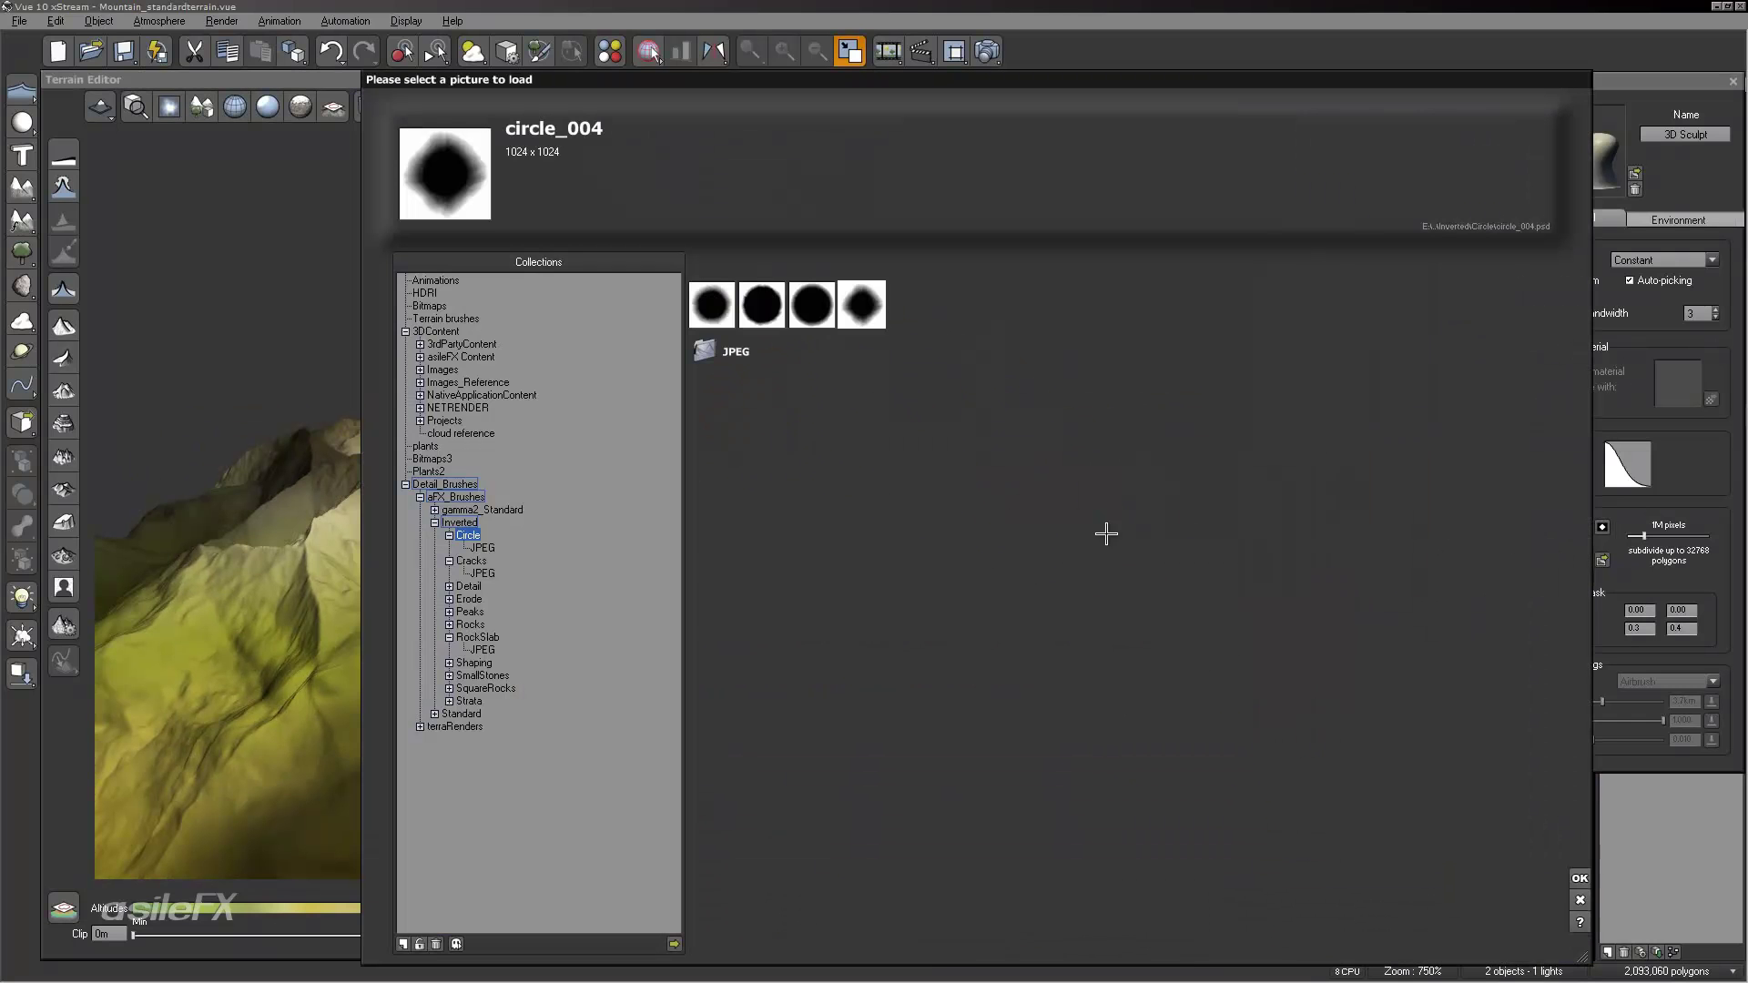
left_click(449, 599)
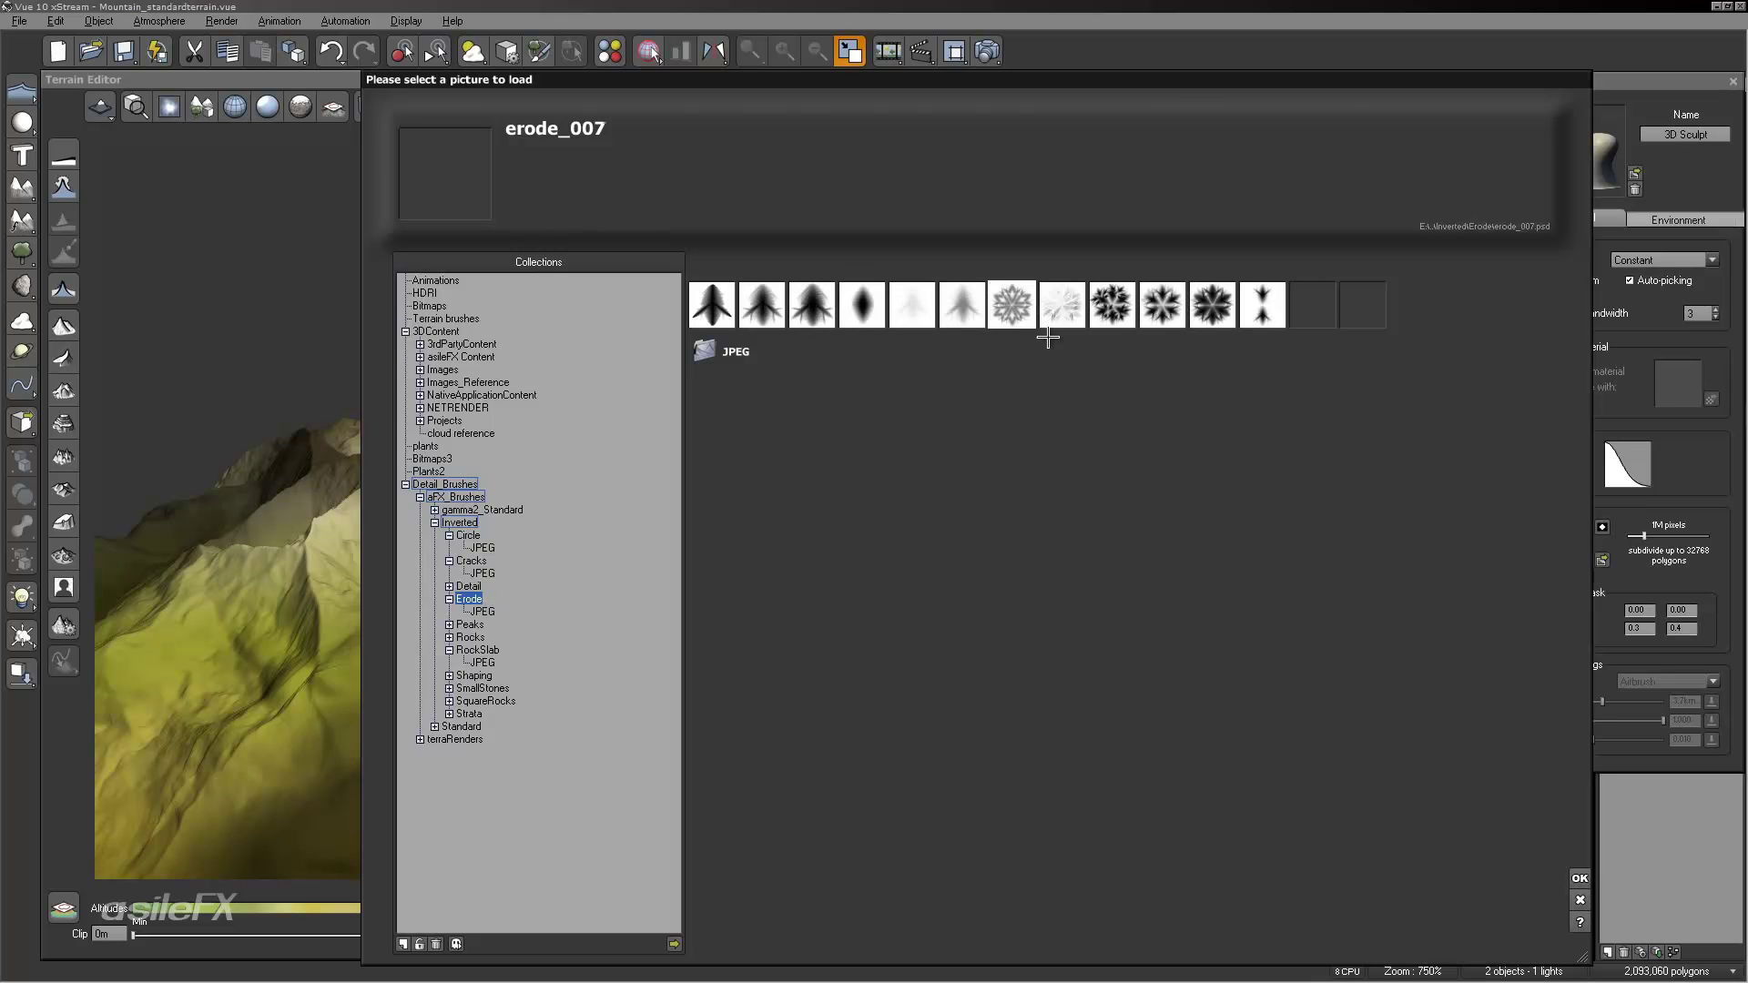
left_click(1223, 320)
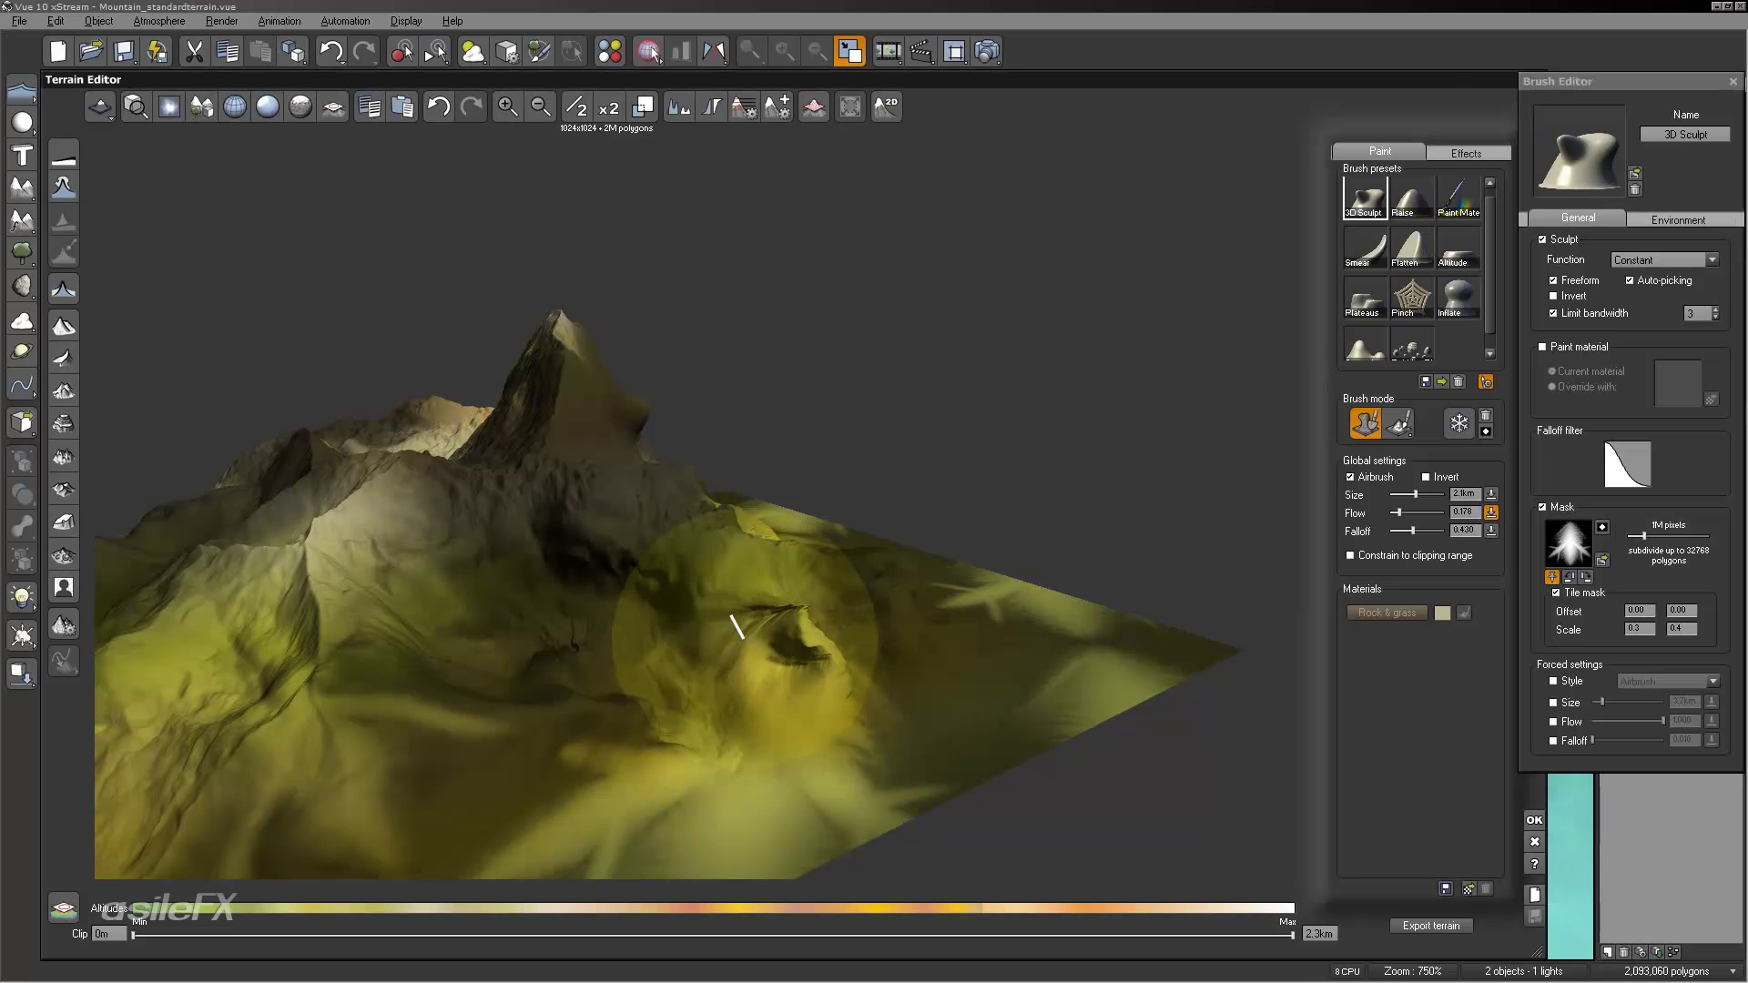
Step: Set the brush flow to 0.128 and sculpt the tiled erosion pattern onto the slopes around the mountain
mouse_move(780, 625)
right_mouse_down()
mouse_move(948, 605)
mouse_move(1120, 619)
right_mouse_up()
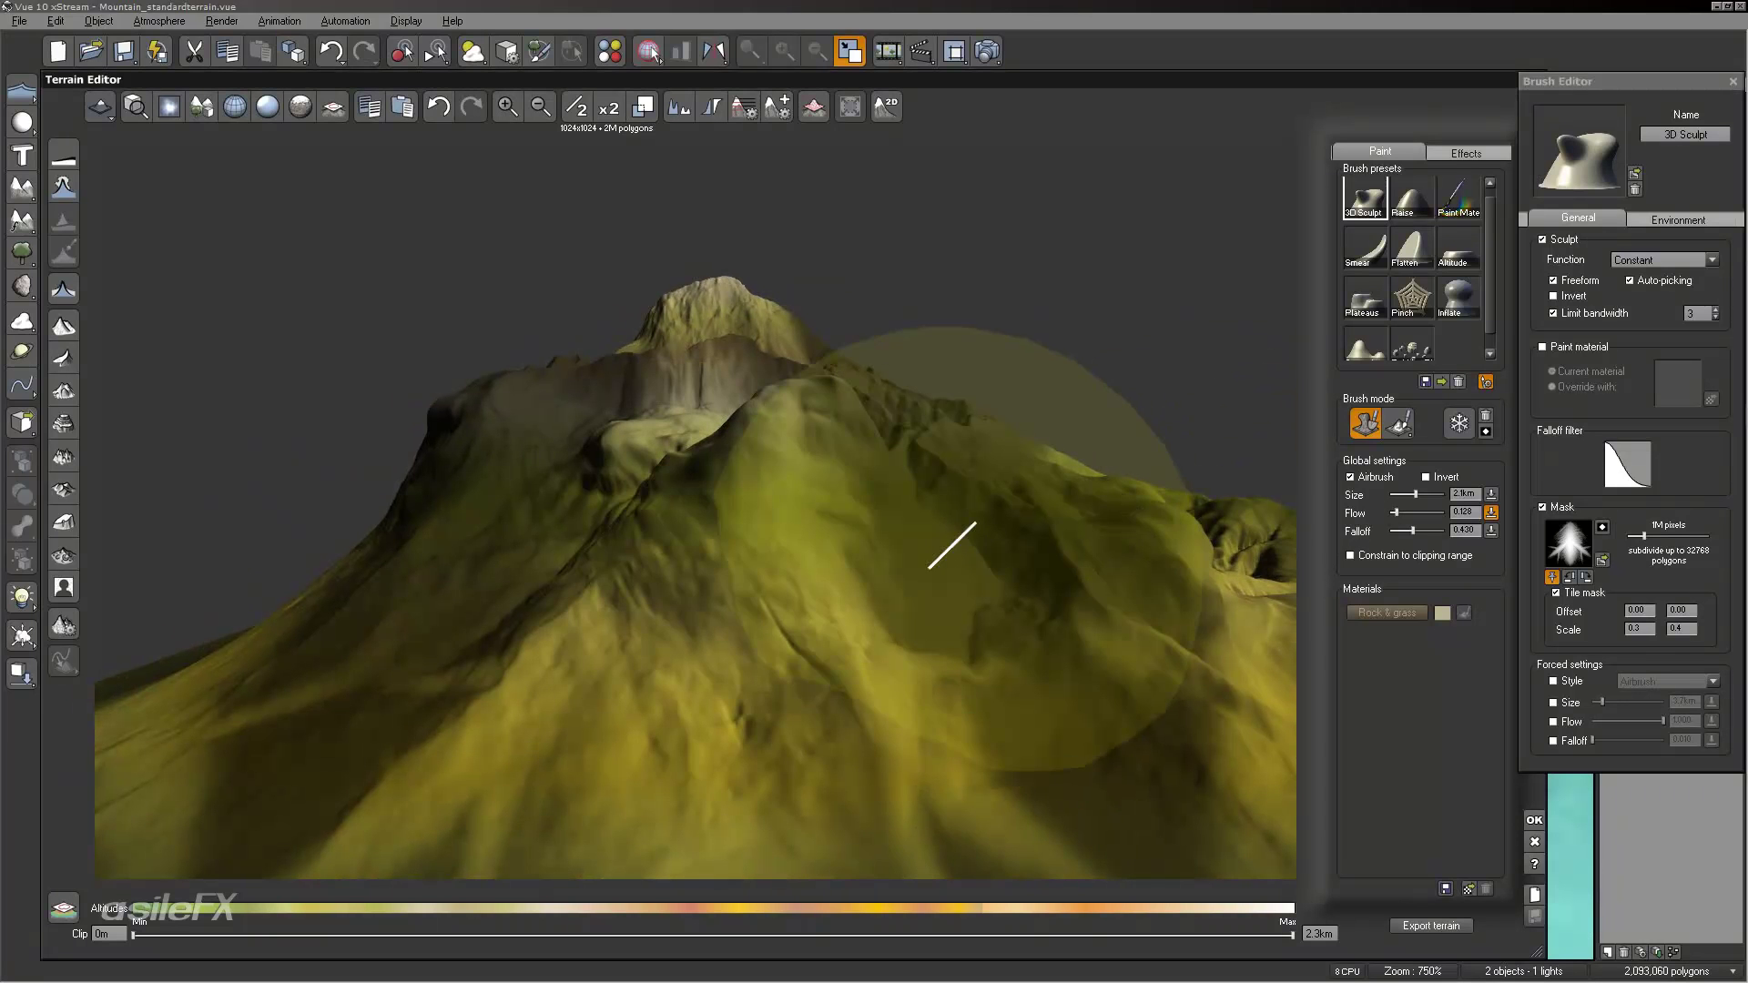
mouse_move(798, 645)
right_mouse_down()
mouse_move(783, 544)
mouse_move(1029, 528)
mouse_move(996, 472)
right_mouse_up()
mouse_move(996, 472)
left_mouse_down()
mouse_move(972, 523)
mouse_move(1079, 517)
mouse_move(952, 581)
left_mouse_up()
mouse_move(951, 580)
right_mouse_down()
mouse_move(1047, 582)
mouse_move(1002, 608)
mouse_move(920, 609)
mouse_move(1035, 592)
mouse_move(595, 589)
mouse_move(762, 566)
mouse_move(763, 492)
right_mouse_up()
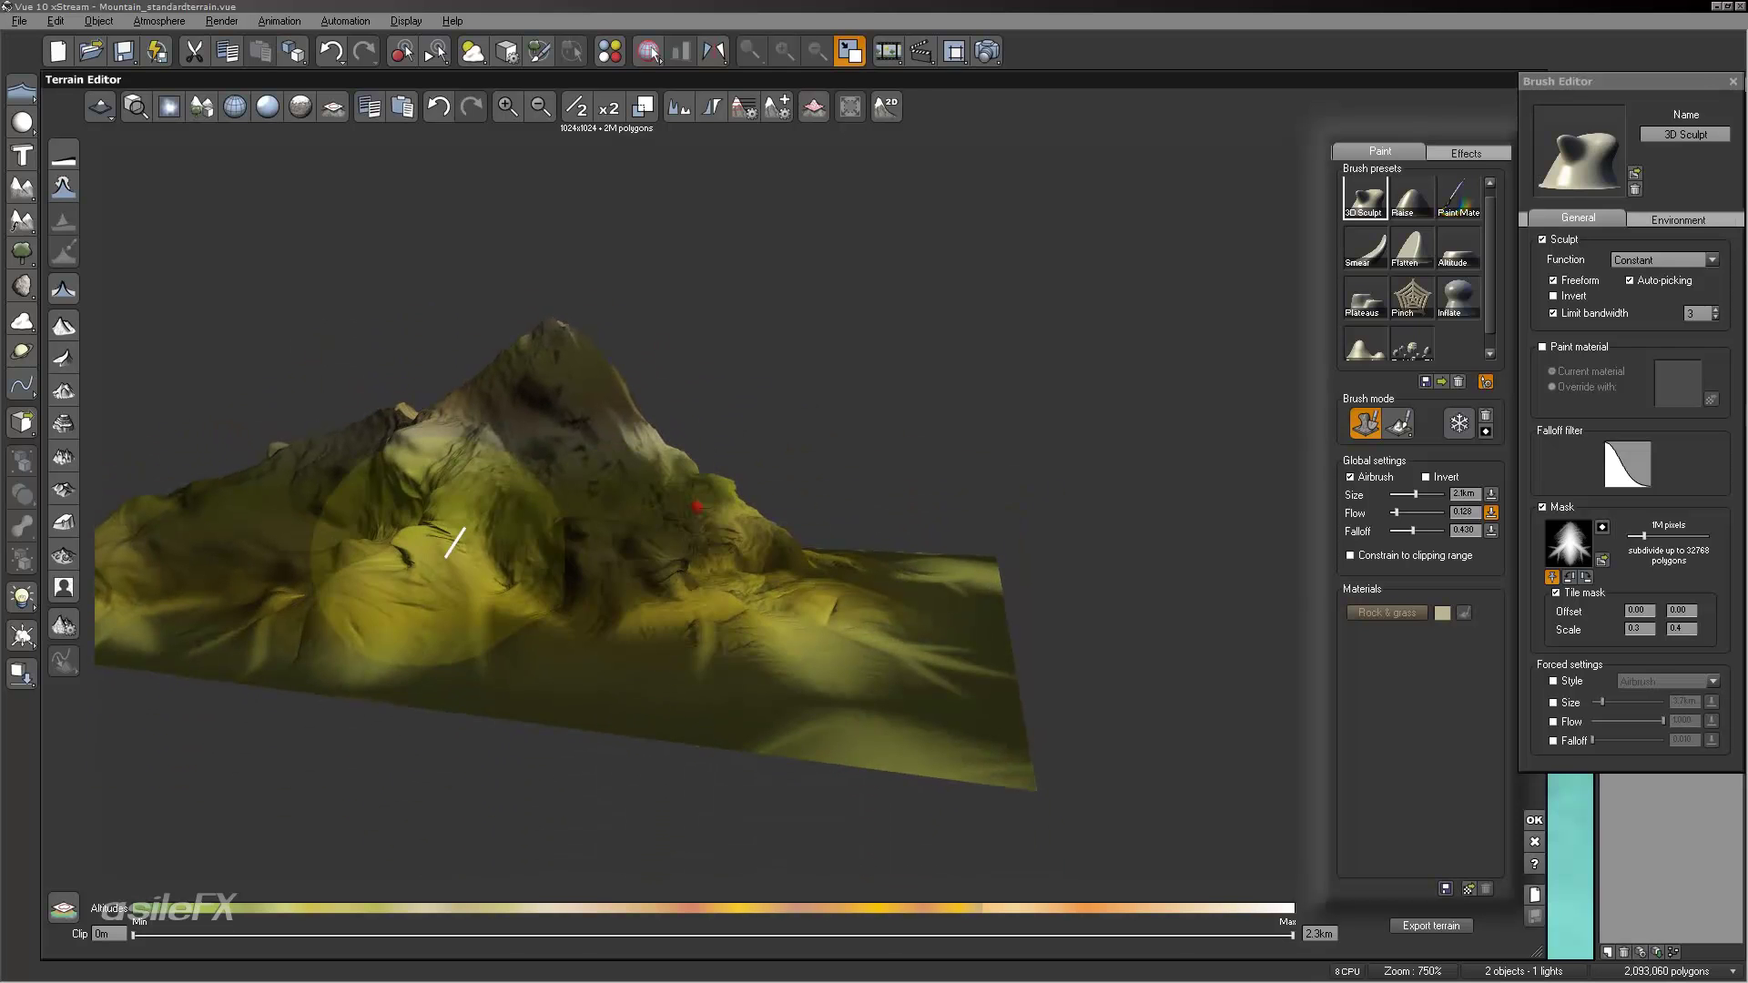
right_click_drag(719, 554, 801, 584)
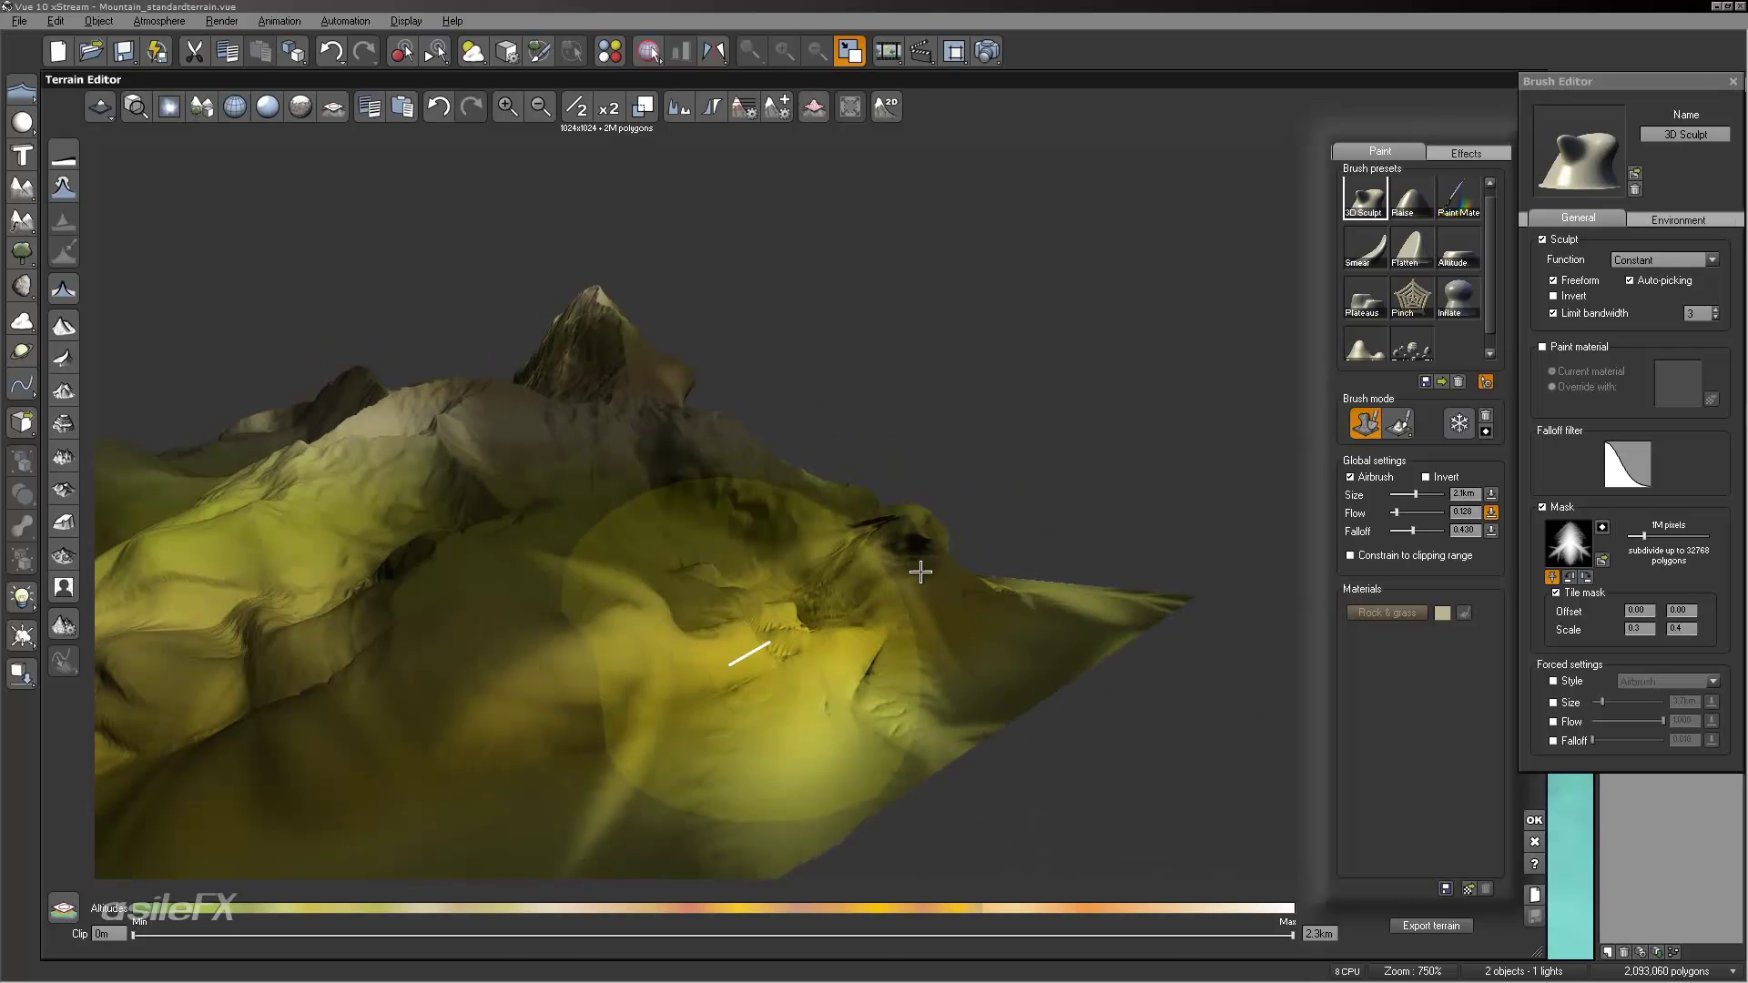
right_click_drag(920, 571, 1038, 534)
mouse_move(843, 617)
right_mouse_down()
mouse_move(946, 610)
mouse_move(856, 616)
mouse_move(875, 619)
right_mouse_up()
right_click_drag(1006, 602, 1070, 583)
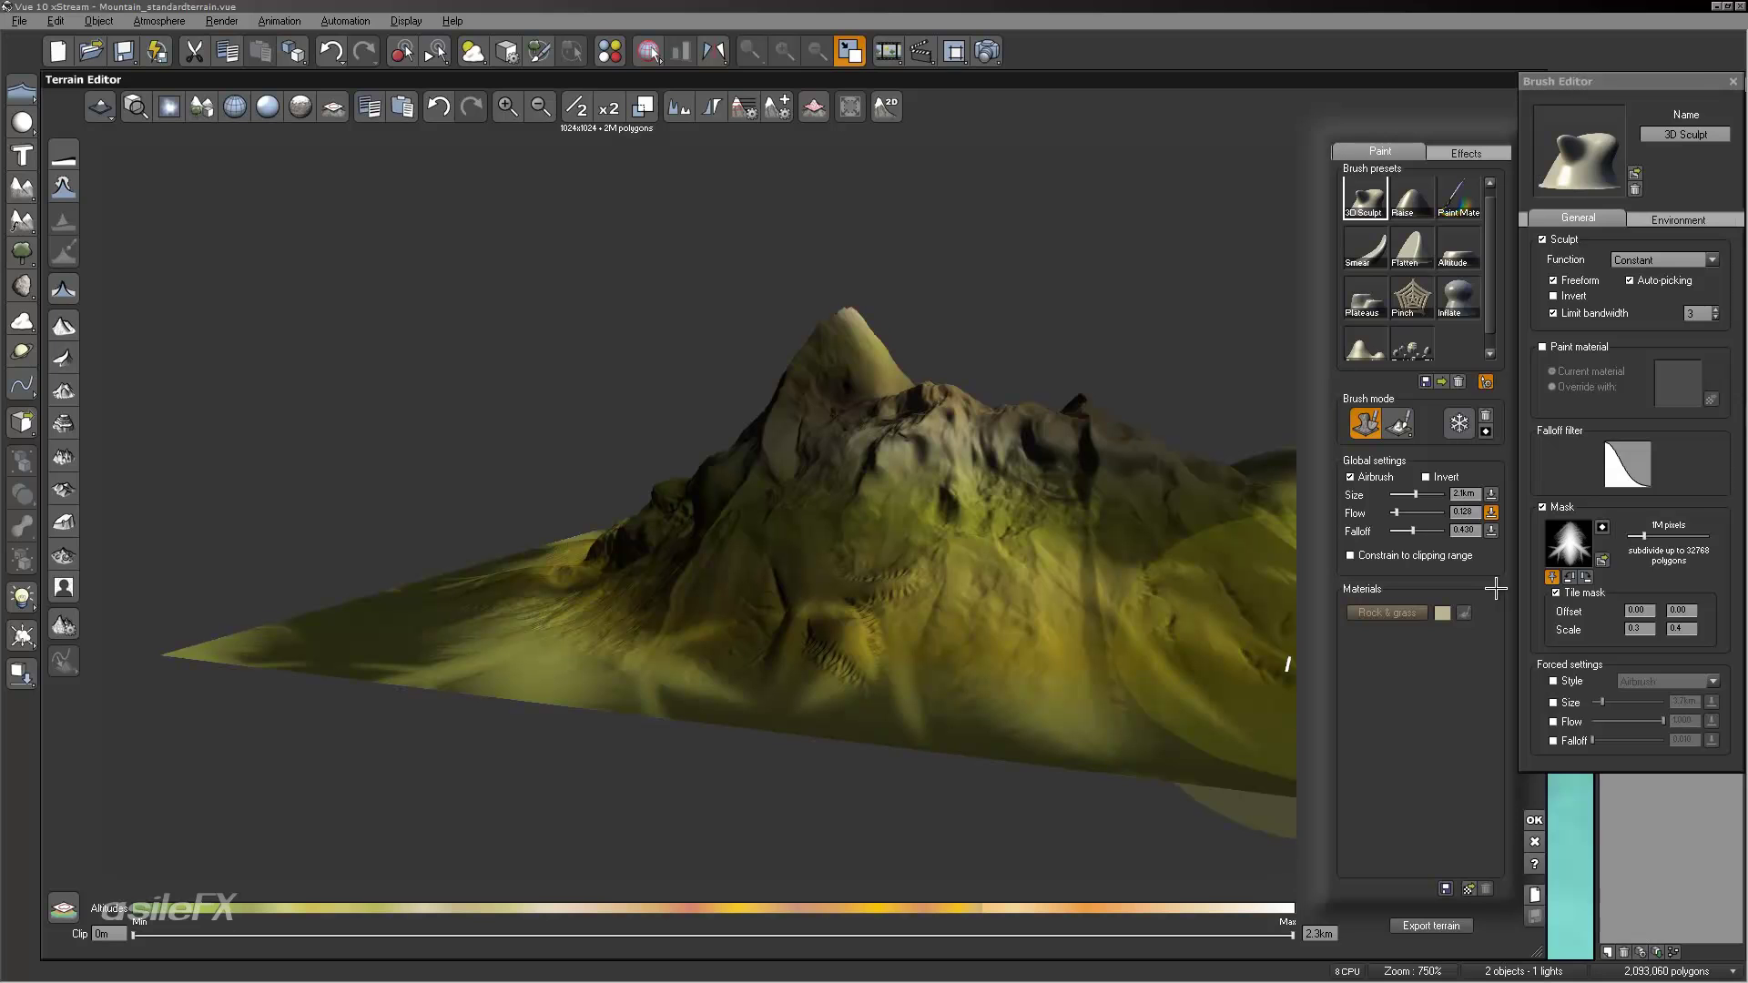
Step: Set the mask tiling scale to 0.5 in both directions
left_click(1630, 629)
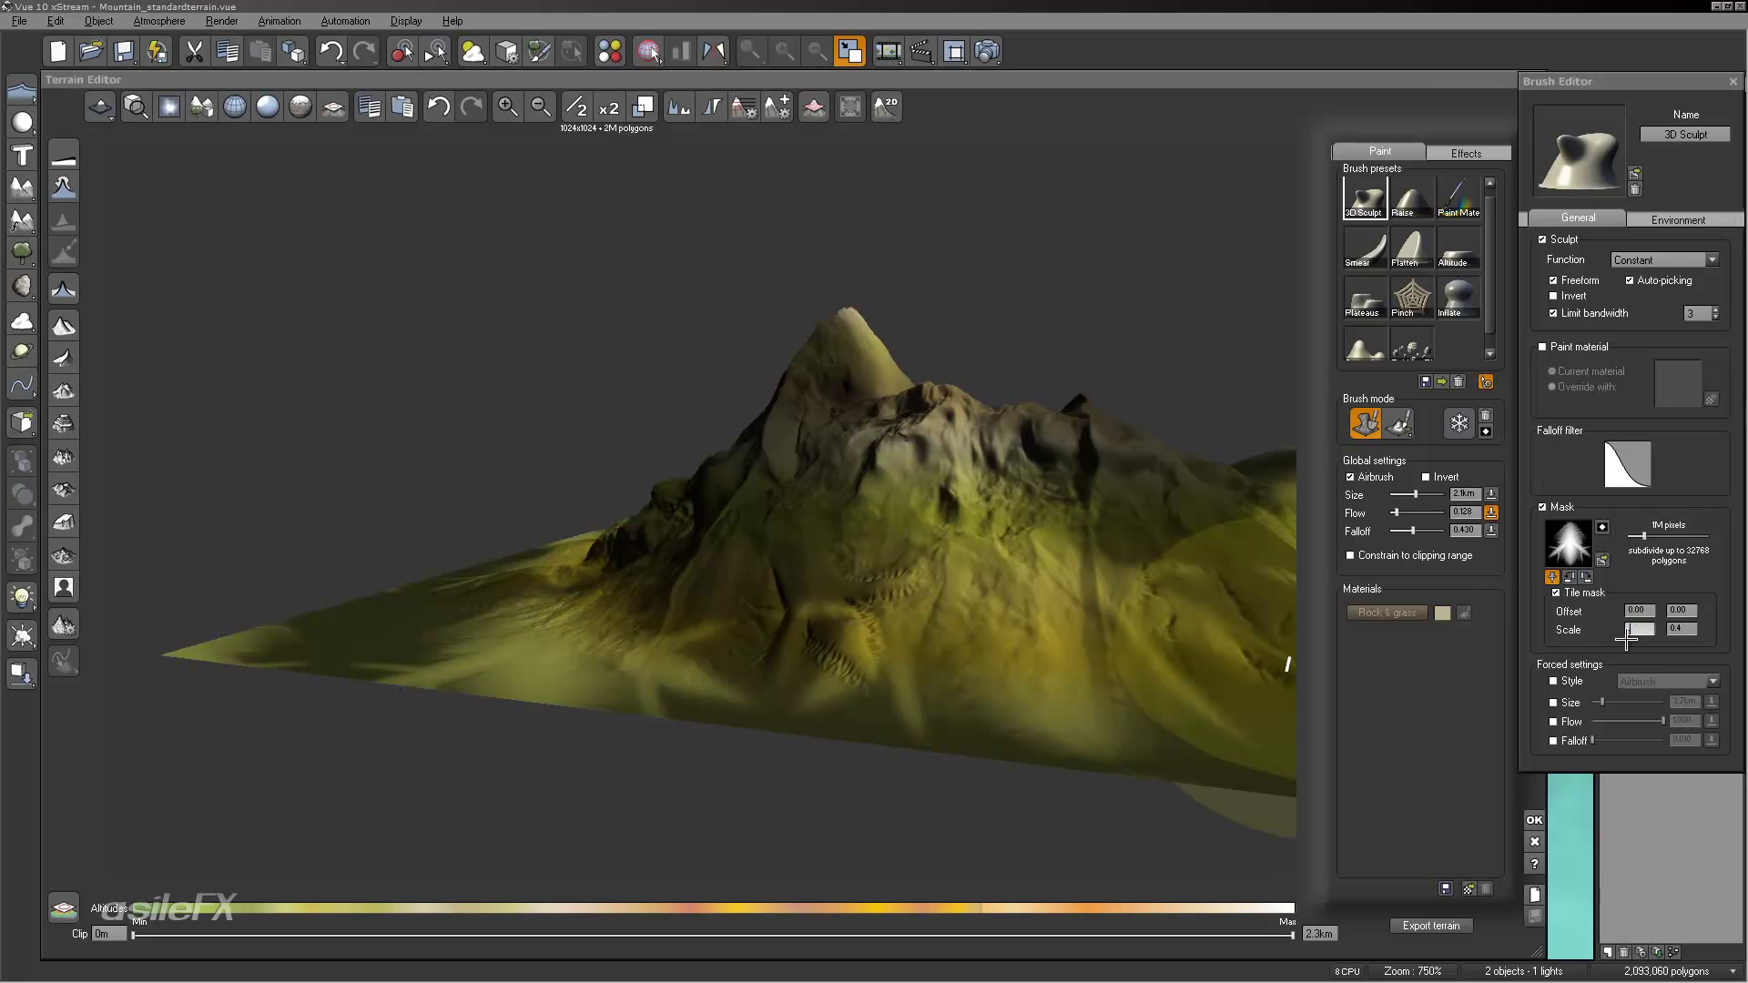
type(".5")
key("Return")
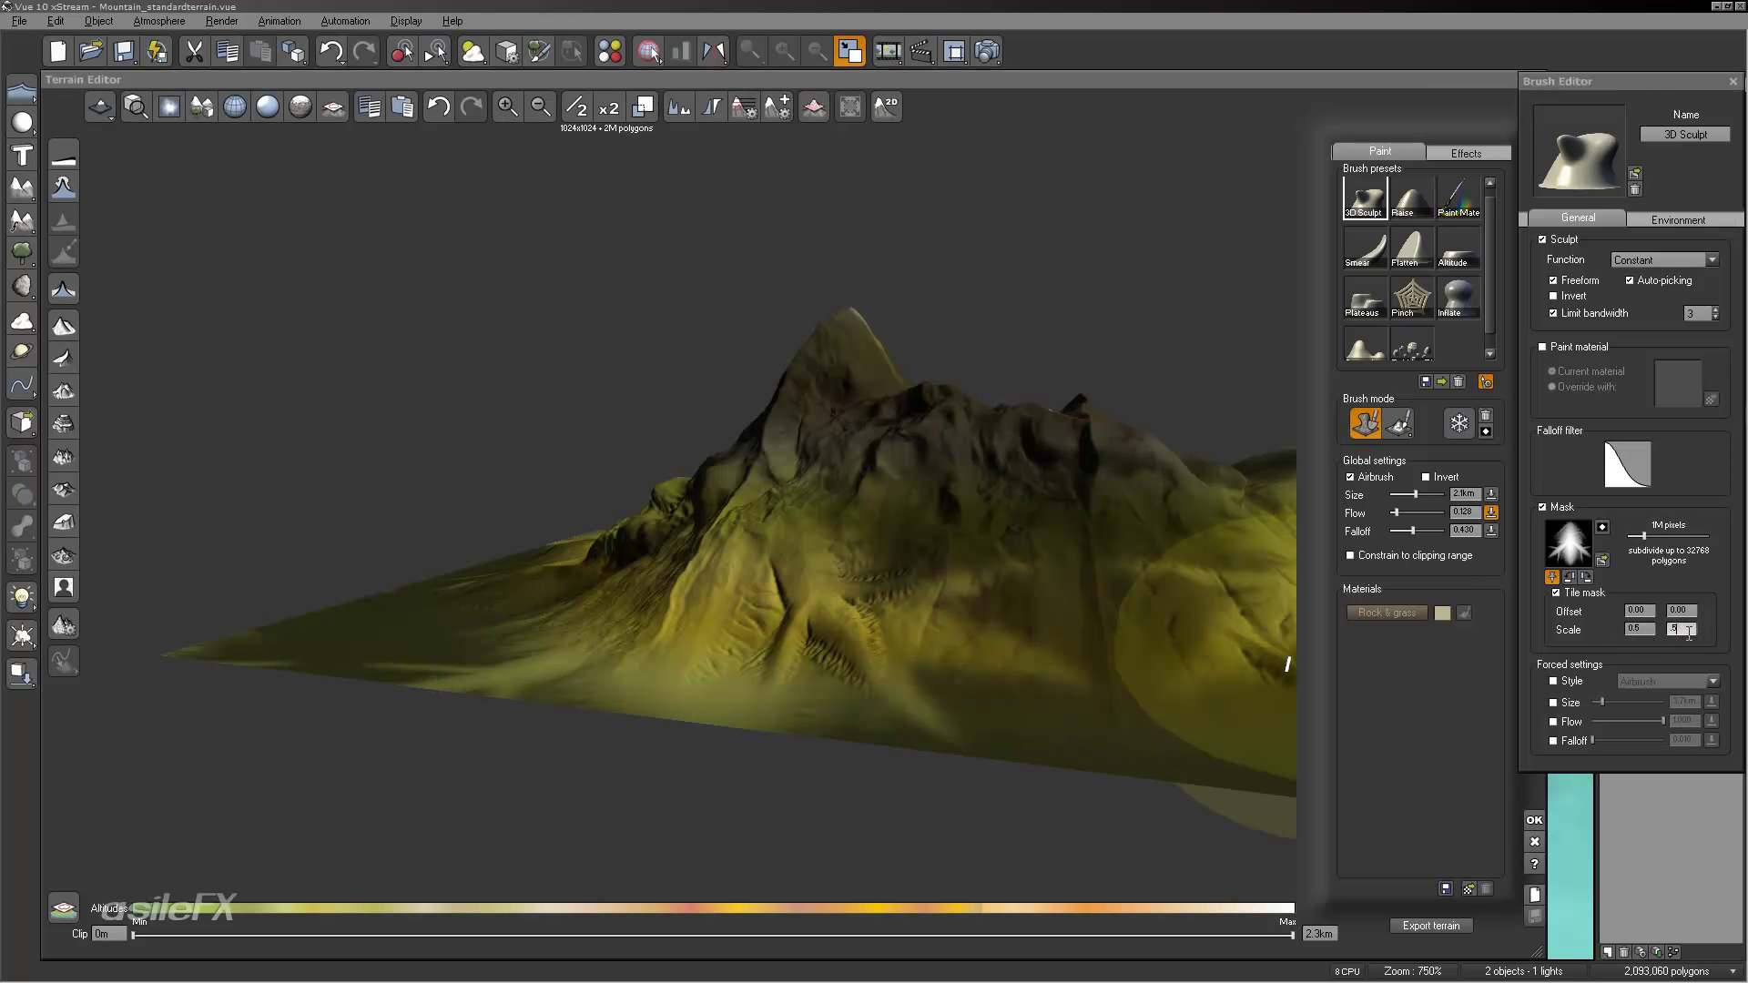
left_click(1689, 632)
type(".5")
key("Return")
Step: Sculpt erosion ridges down the mountain's flanks and increase the brush size to 3.2 km
mouse_move(1132, 628)
right_mouse_down()
mouse_move(999, 644)
mouse_move(975, 625)
mouse_move(992, 622)
right_mouse_up()
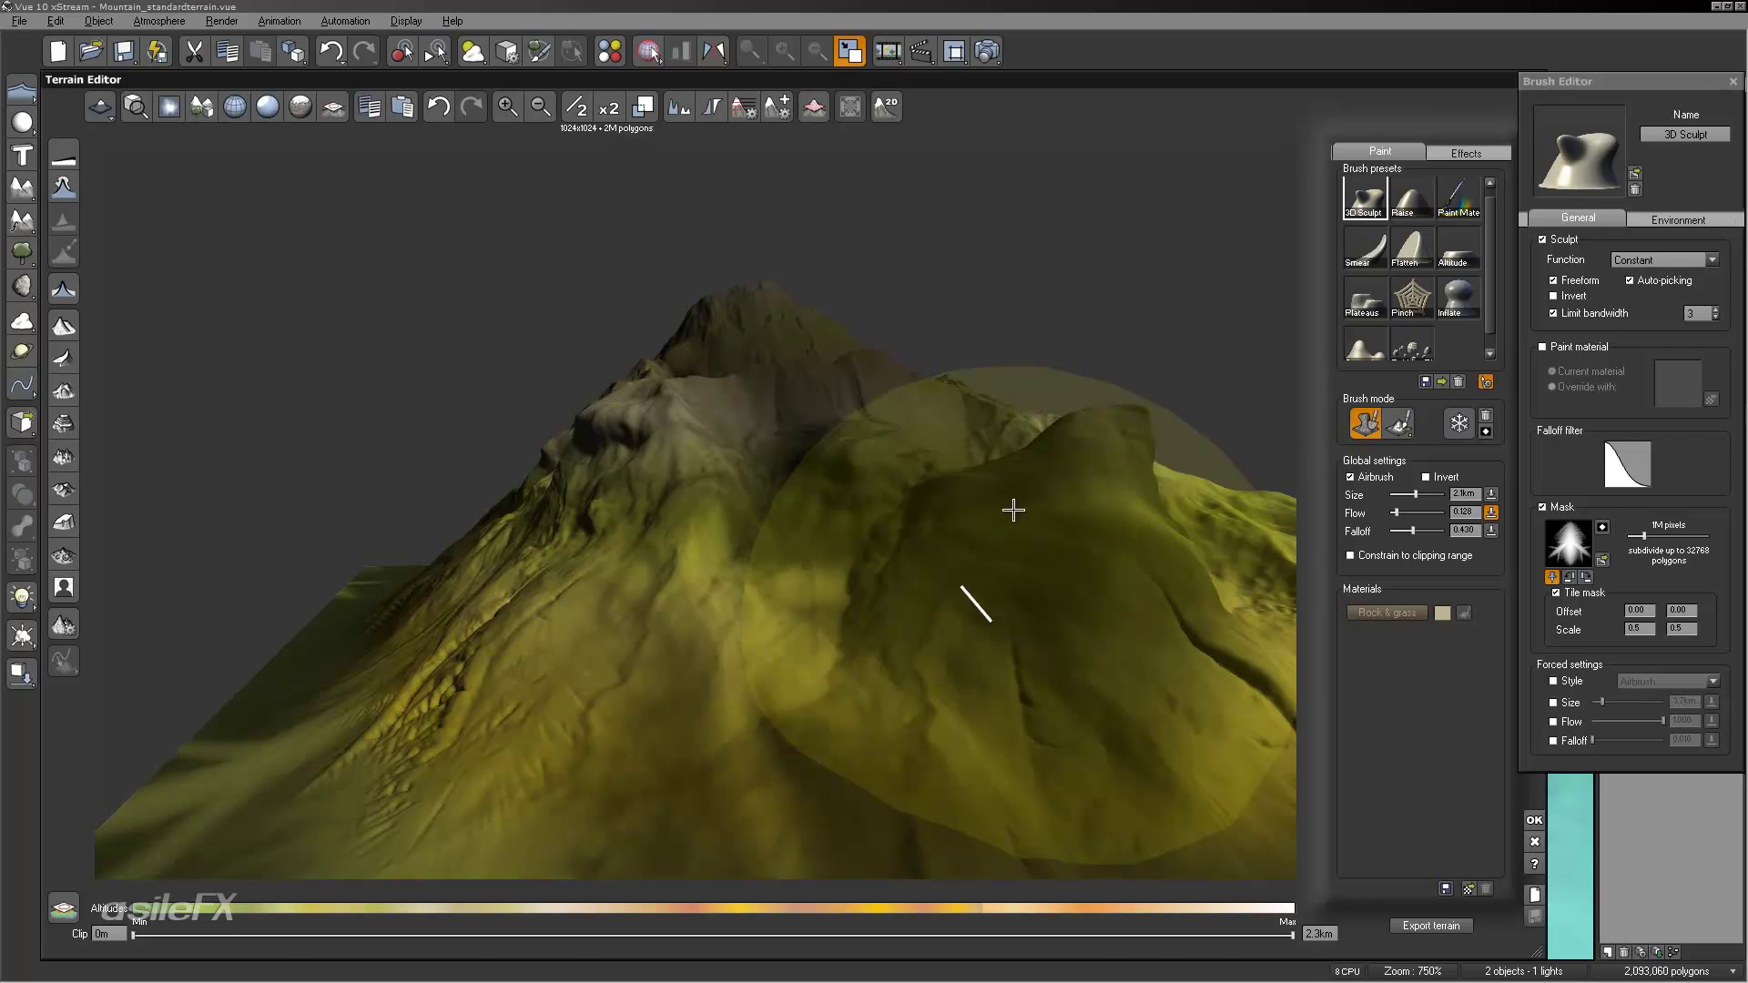
mouse_move(939, 718)
right_mouse_down()
mouse_move(910, 593)
mouse_move(983, 597)
mouse_move(1027, 735)
mouse_move(623, 785)
right_mouse_up()
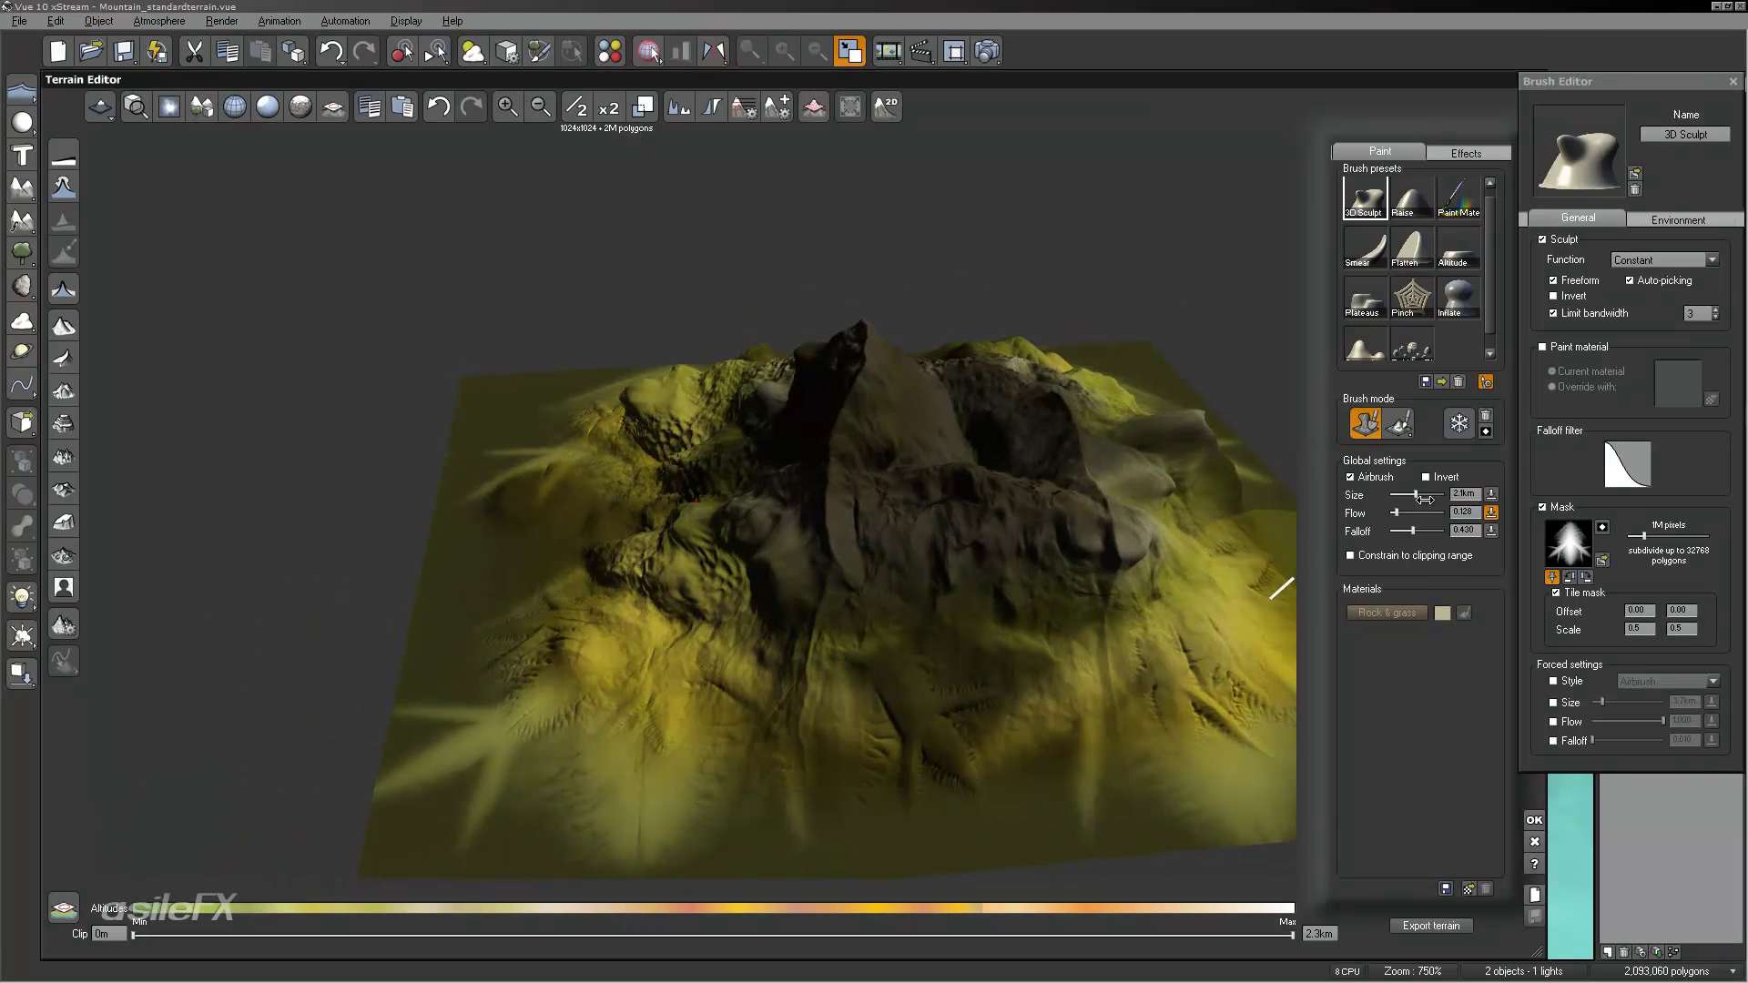
left_click_drag(1430, 497, 1435, 497)
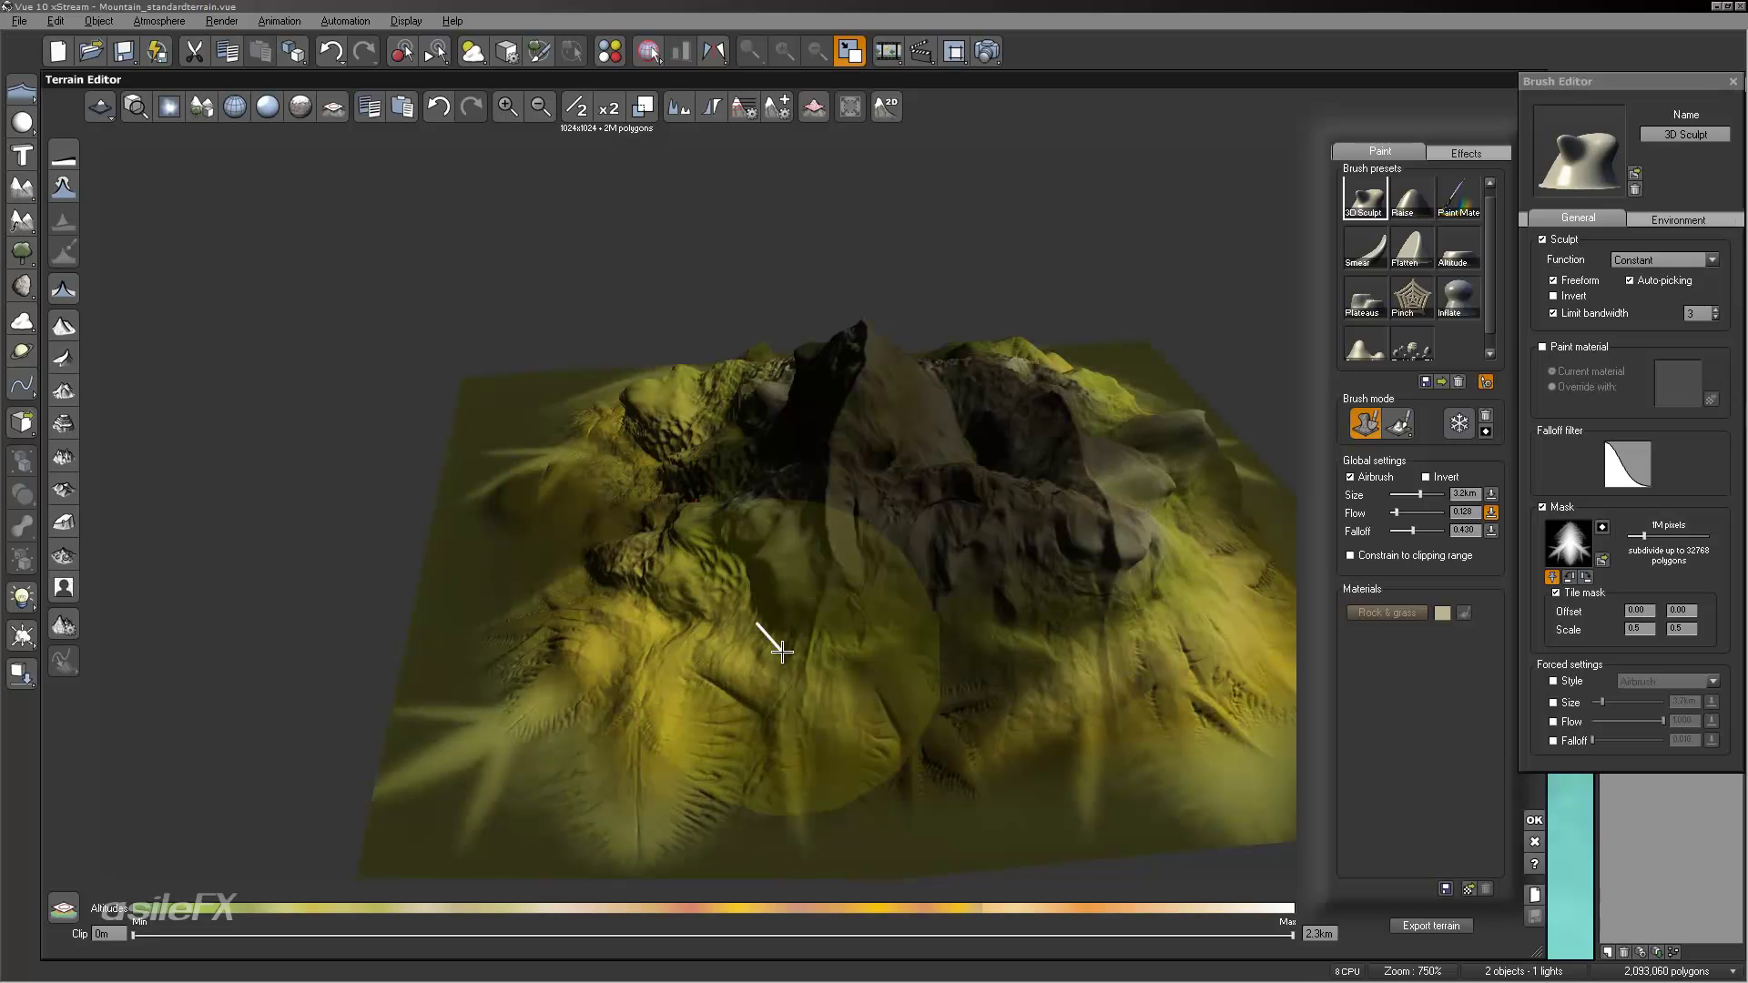
Step: Set the mask tiling scale to 2.0 in both directions and check the erosion pattern on the mountain's lower slopes
left_click(1645, 627)
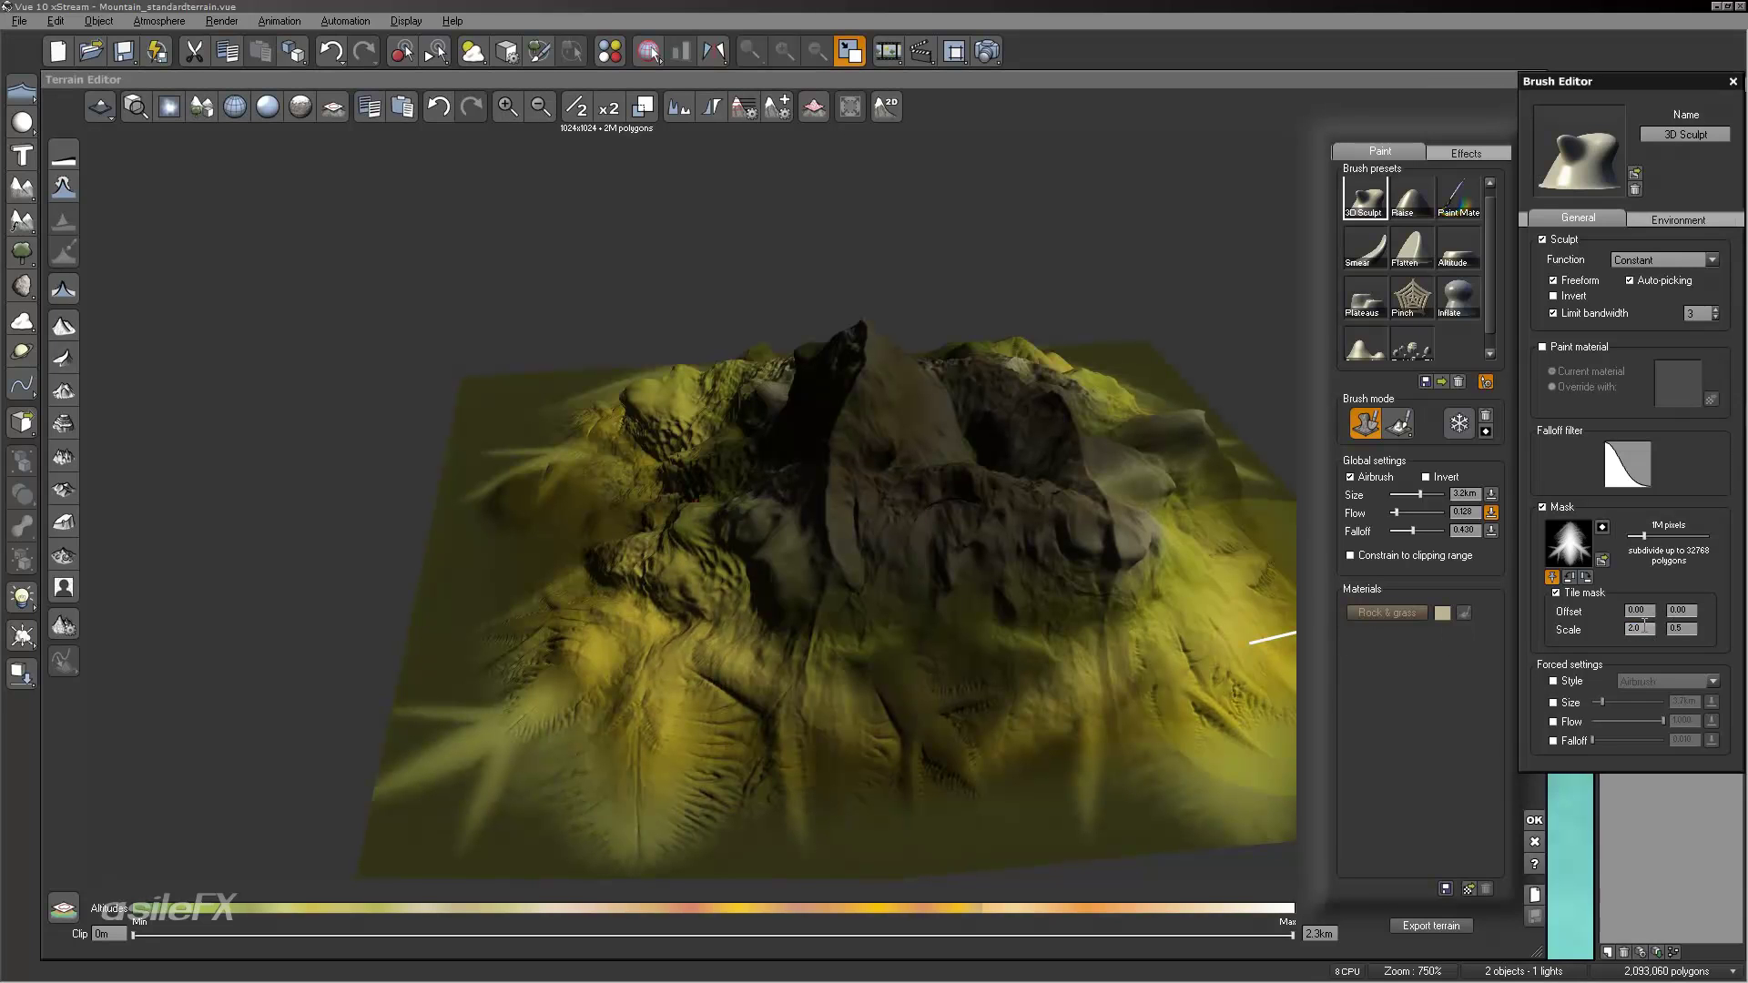
left_click(1684, 629)
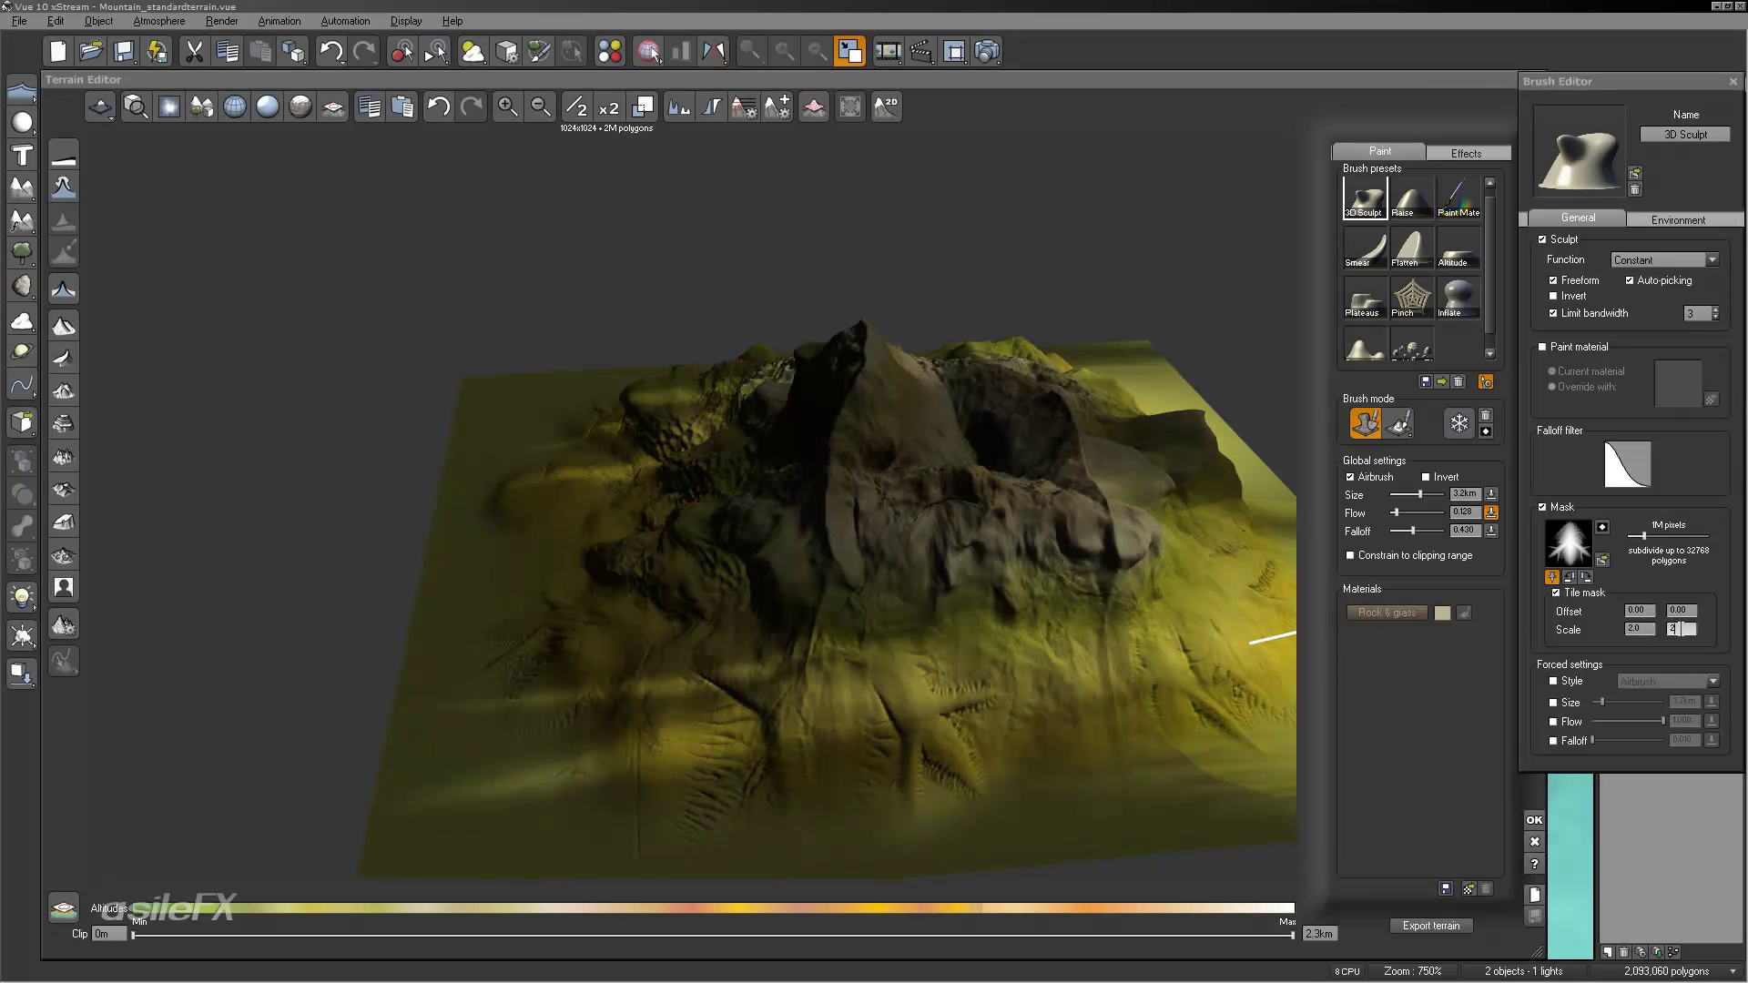
key("Return")
right_click_drag(1053, 598, 856, 605)
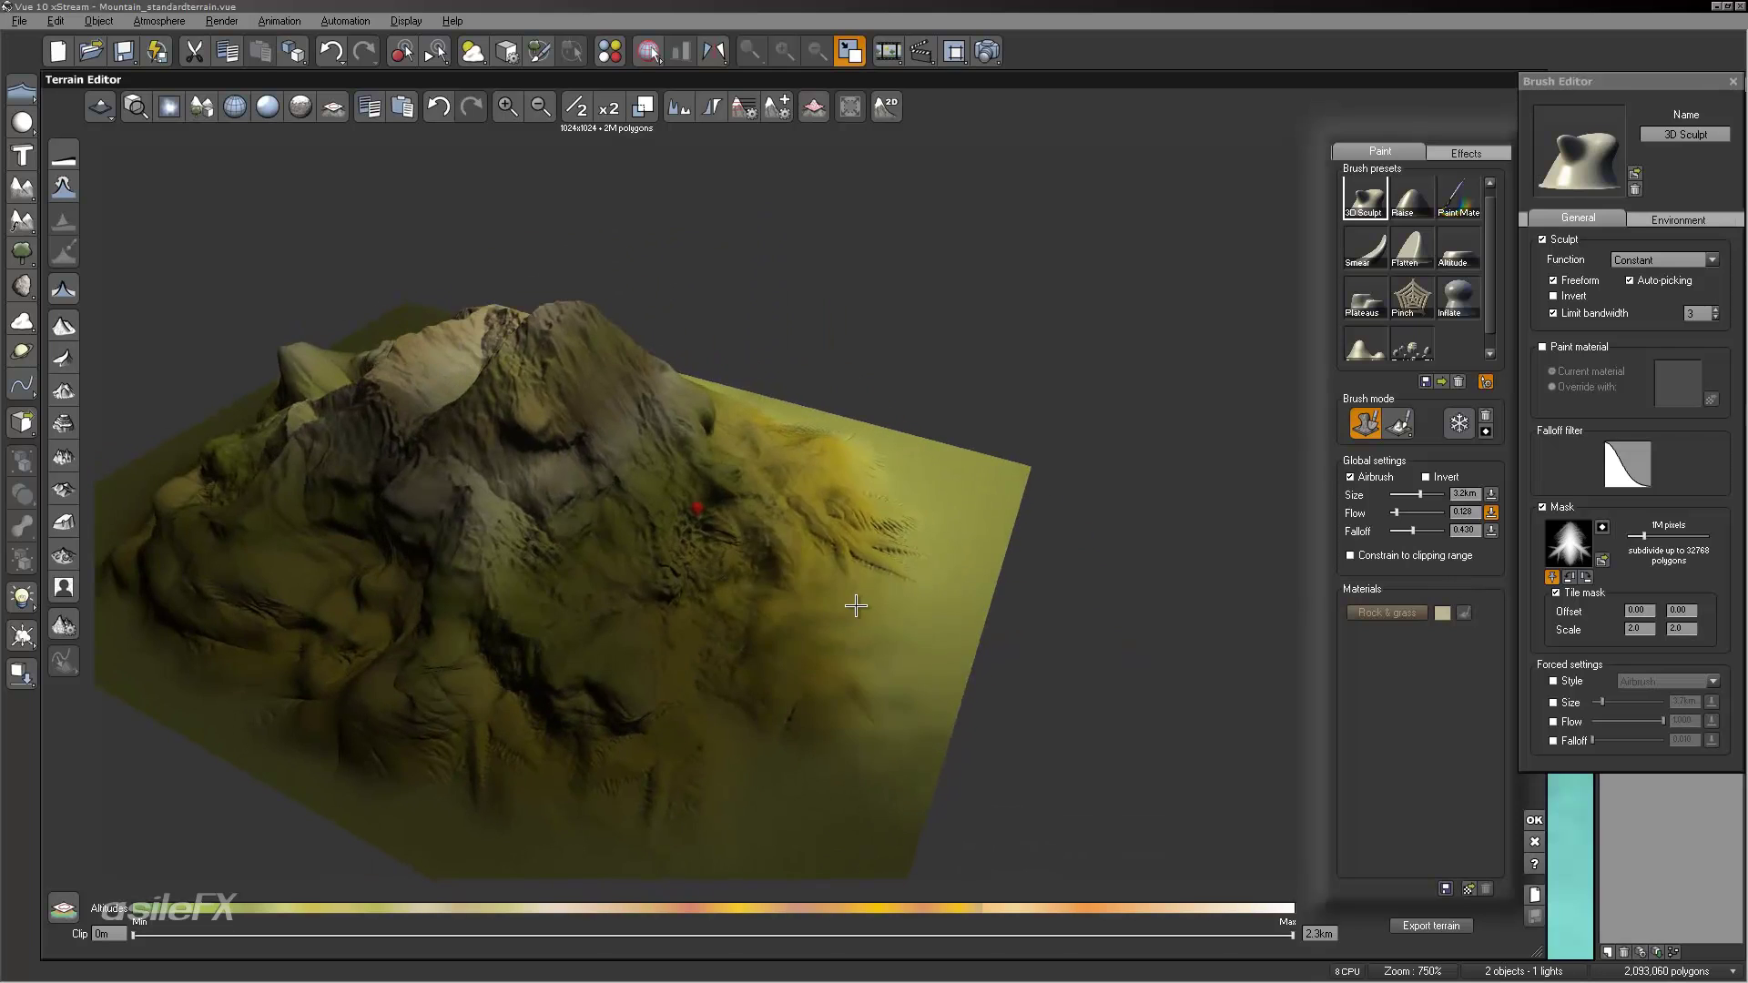
mouse_move(765, 558)
right_mouse_down()
mouse_move(664, 565)
mouse_move(693, 553)
right_mouse_up()
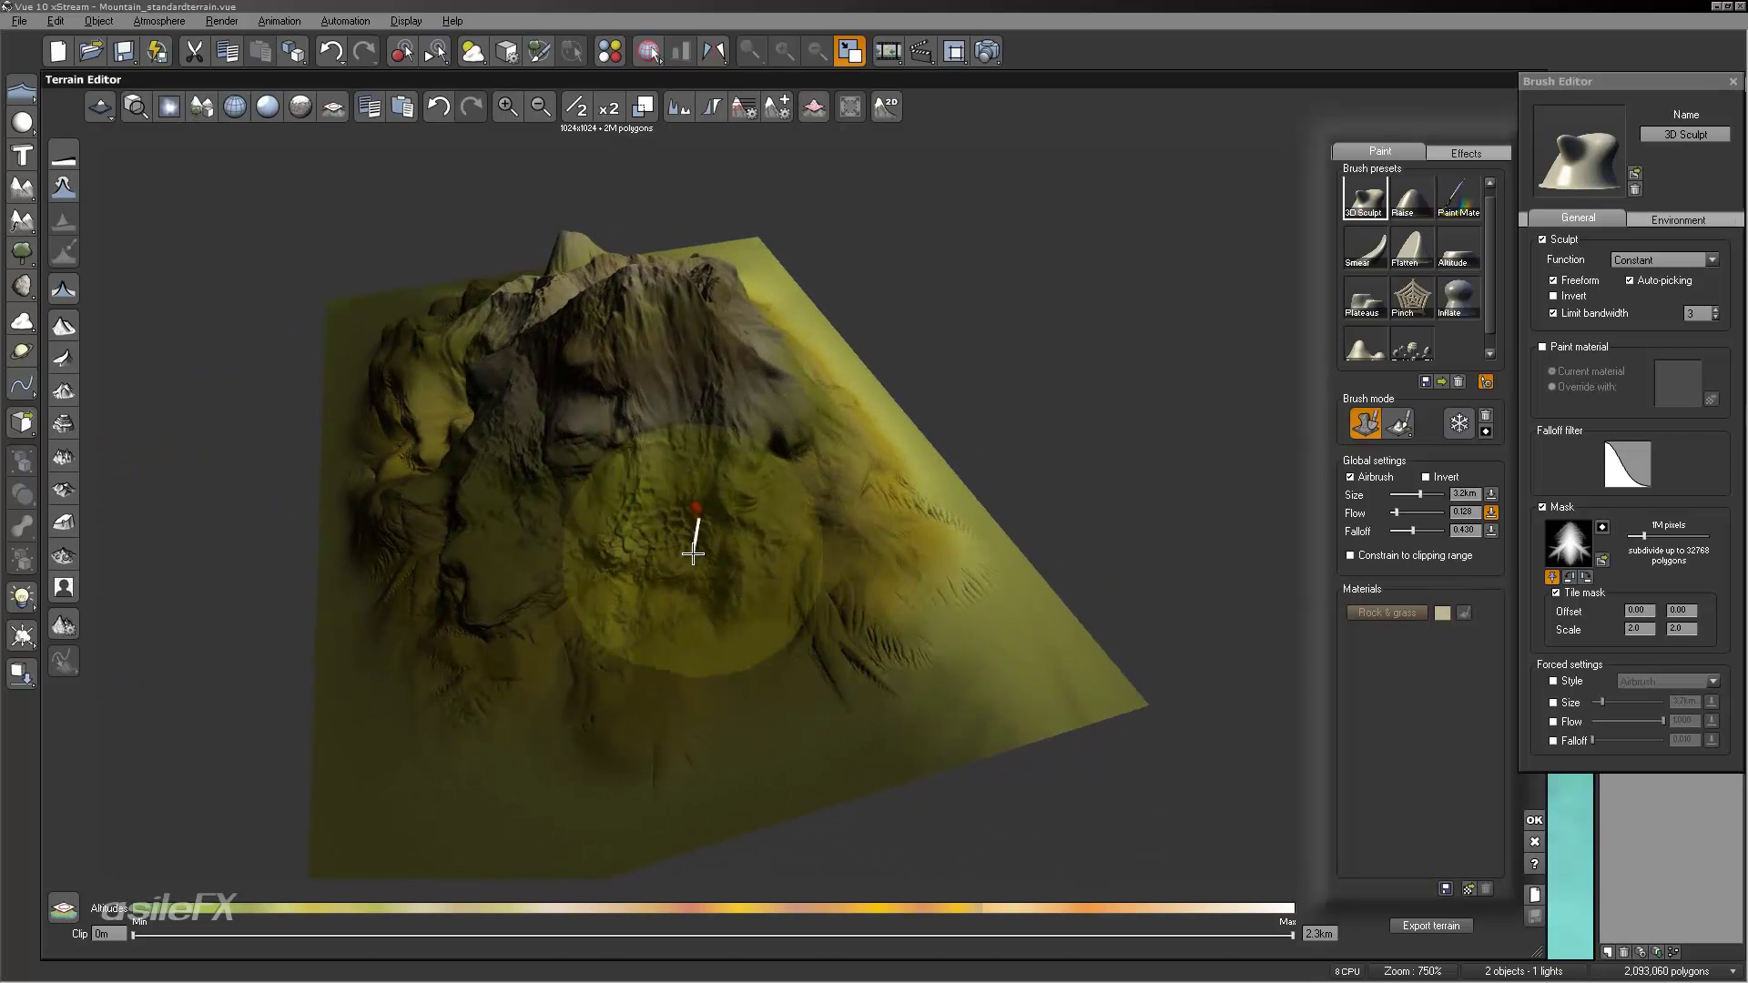
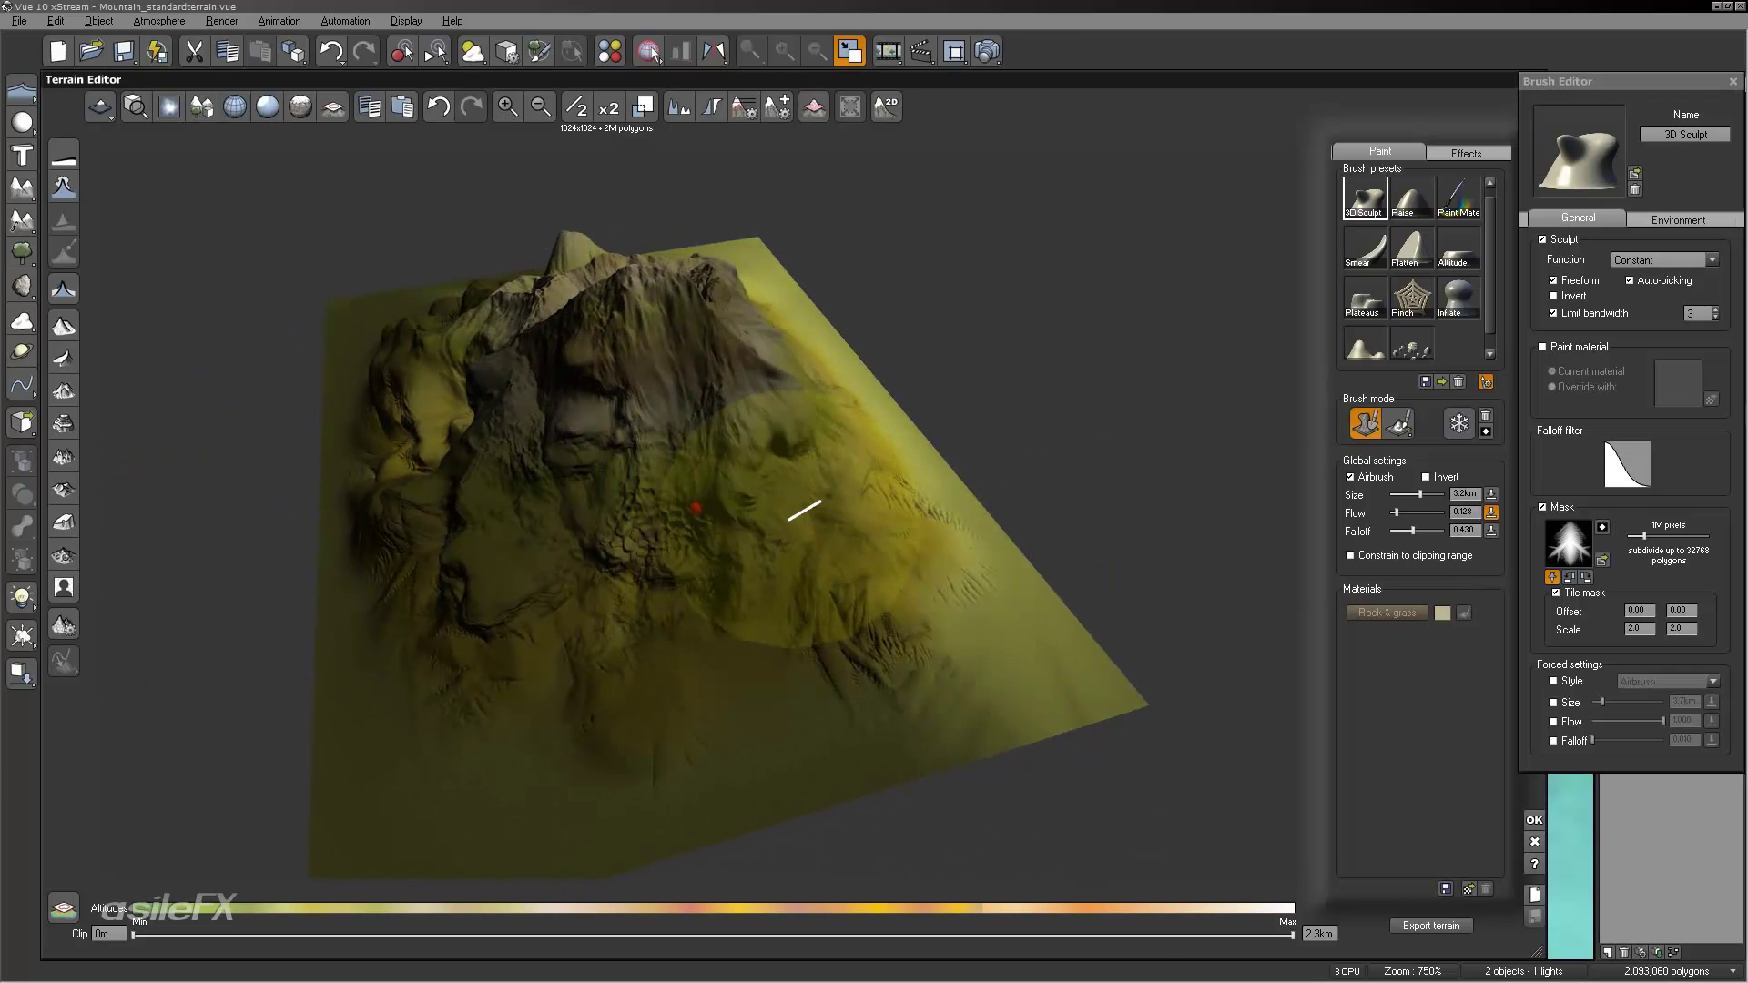
Step: Set the first offset value of the tiled brush mask to 0.25
mouse_move(984, 418)
right_mouse_down()
mouse_move(776, 461)
mouse_move(766, 367)
mouse_move(1080, 495)
right_mouse_up()
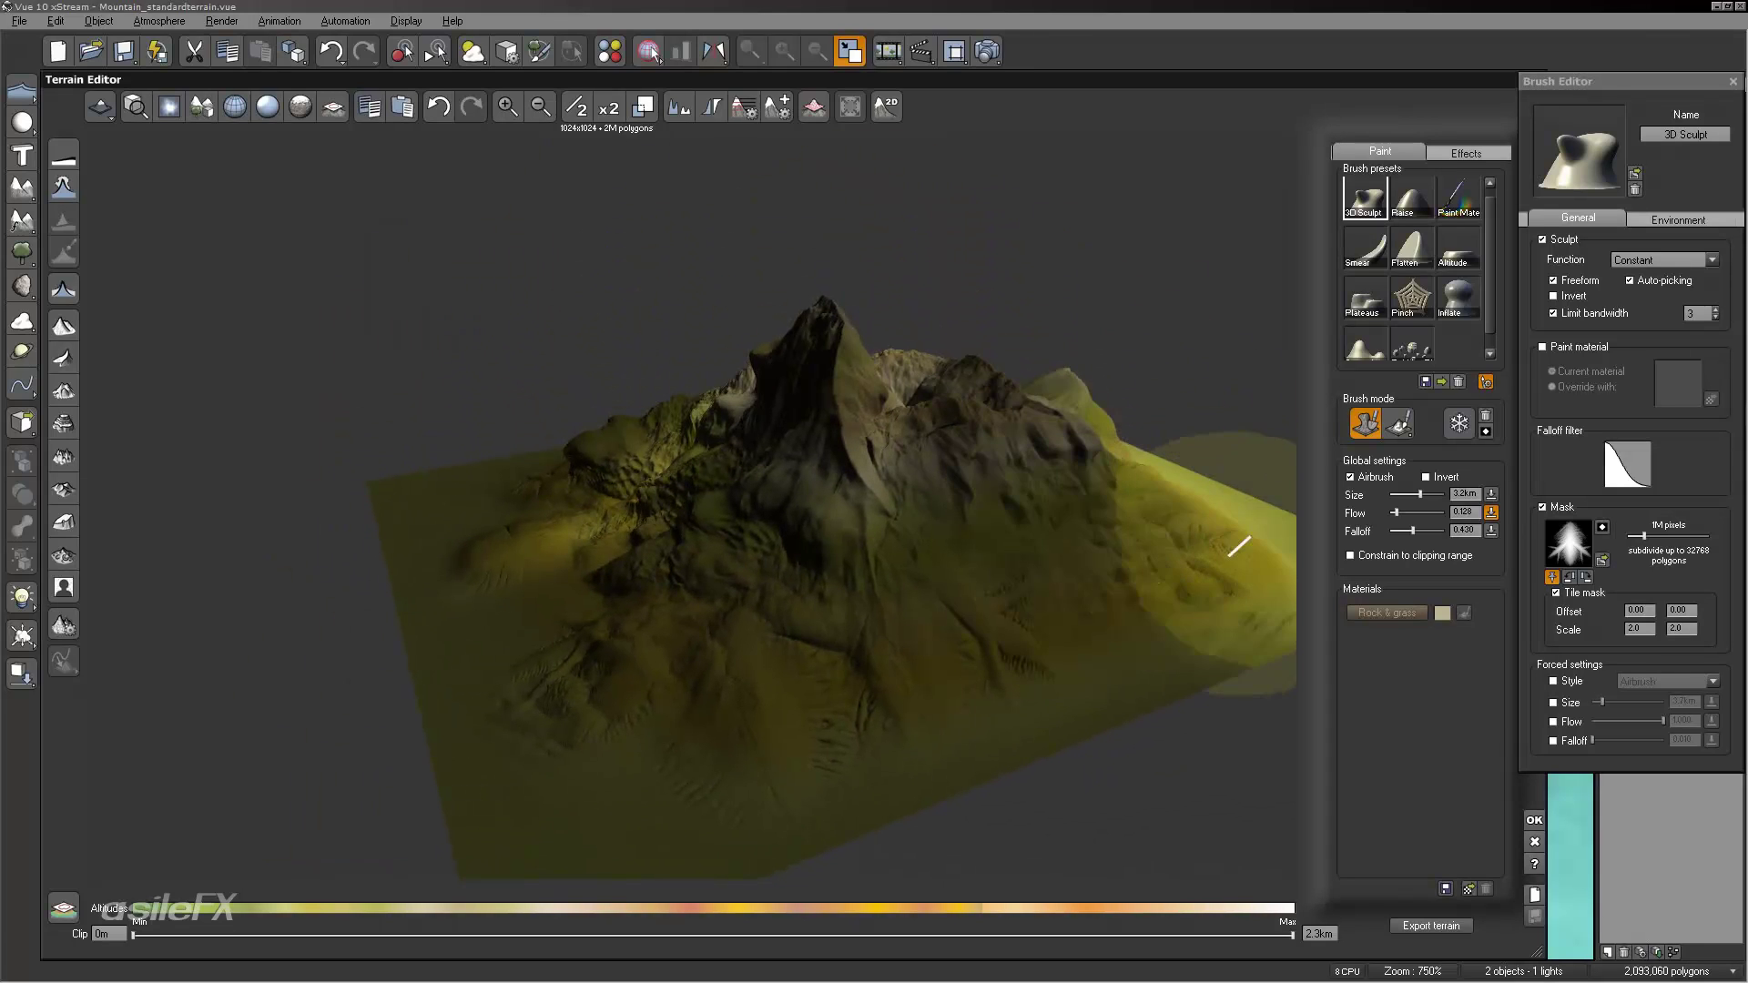
right_click_drag(1012, 539, 843, 507)
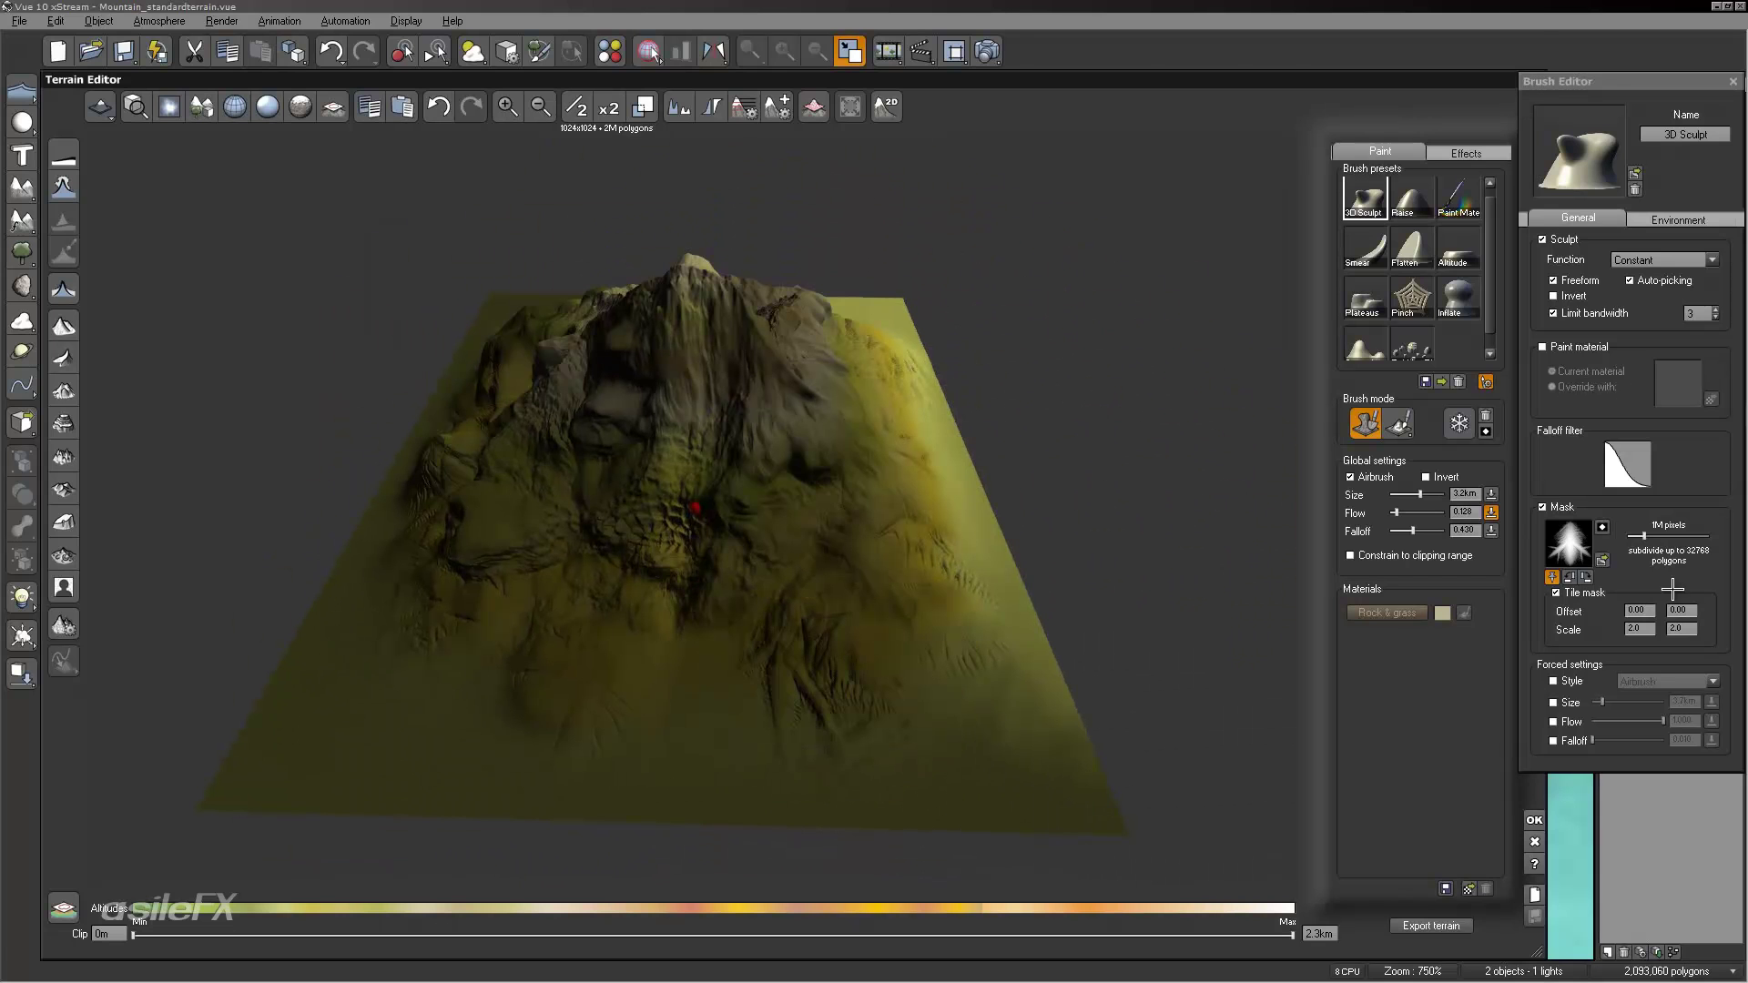
left_click(1649, 611)
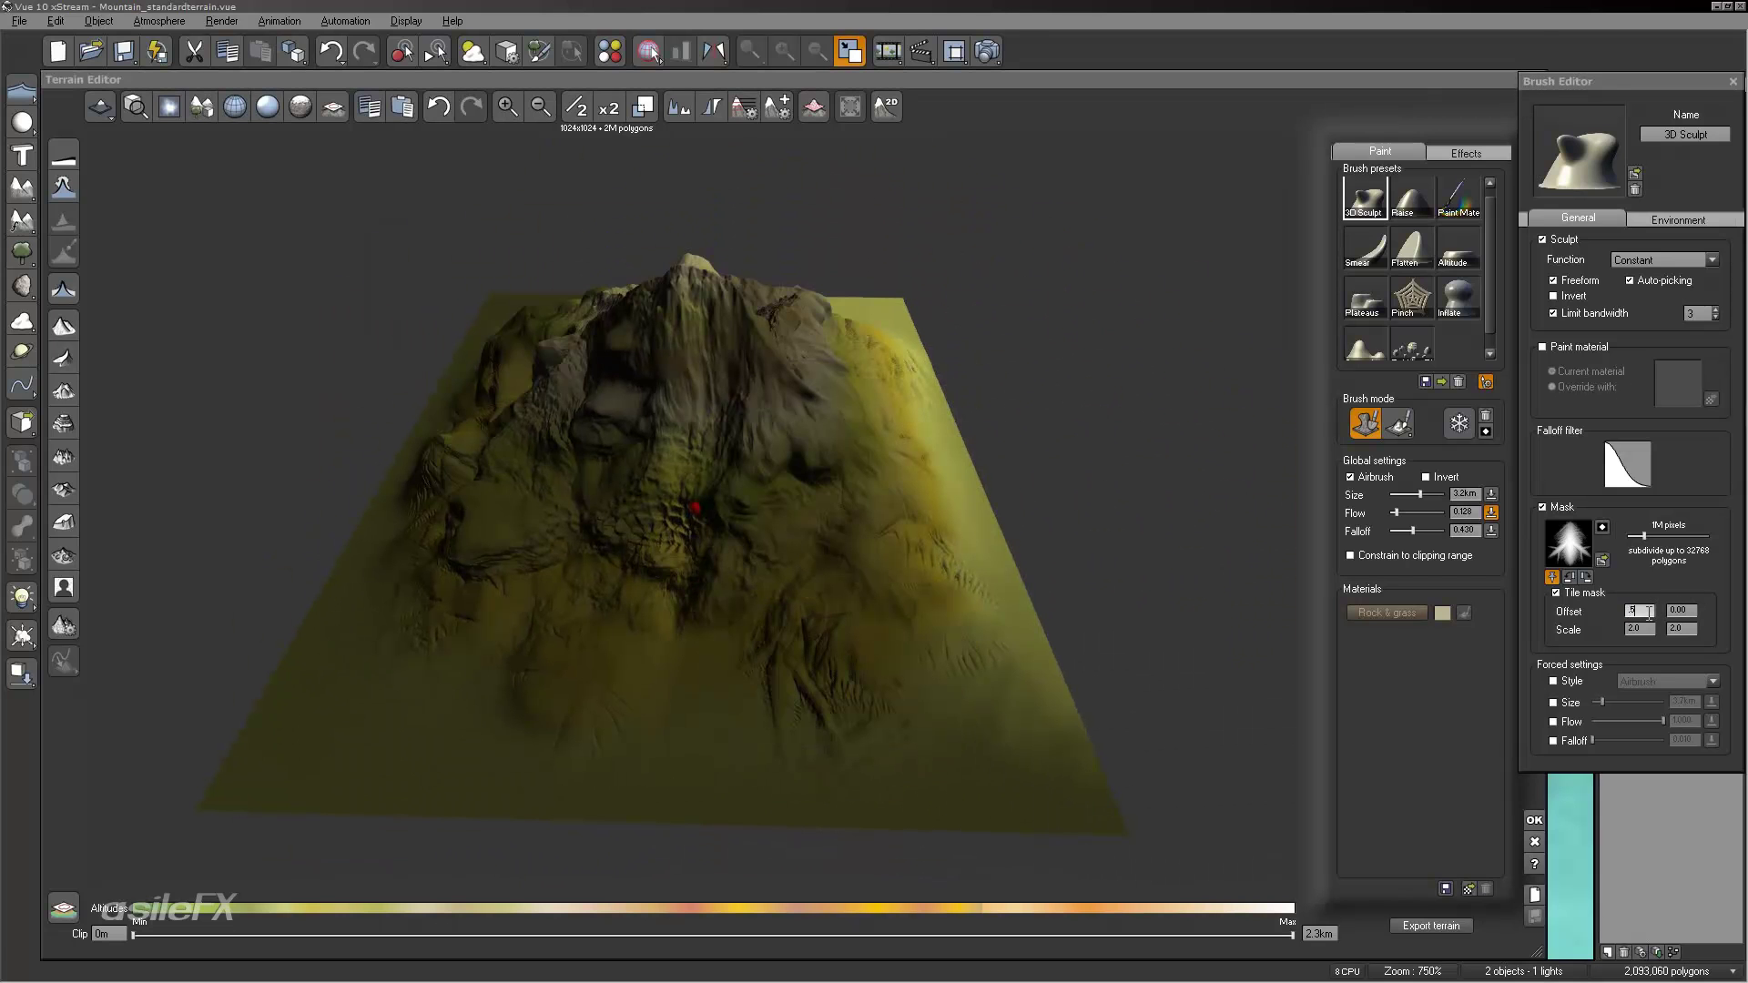
type(".5")
key("Return")
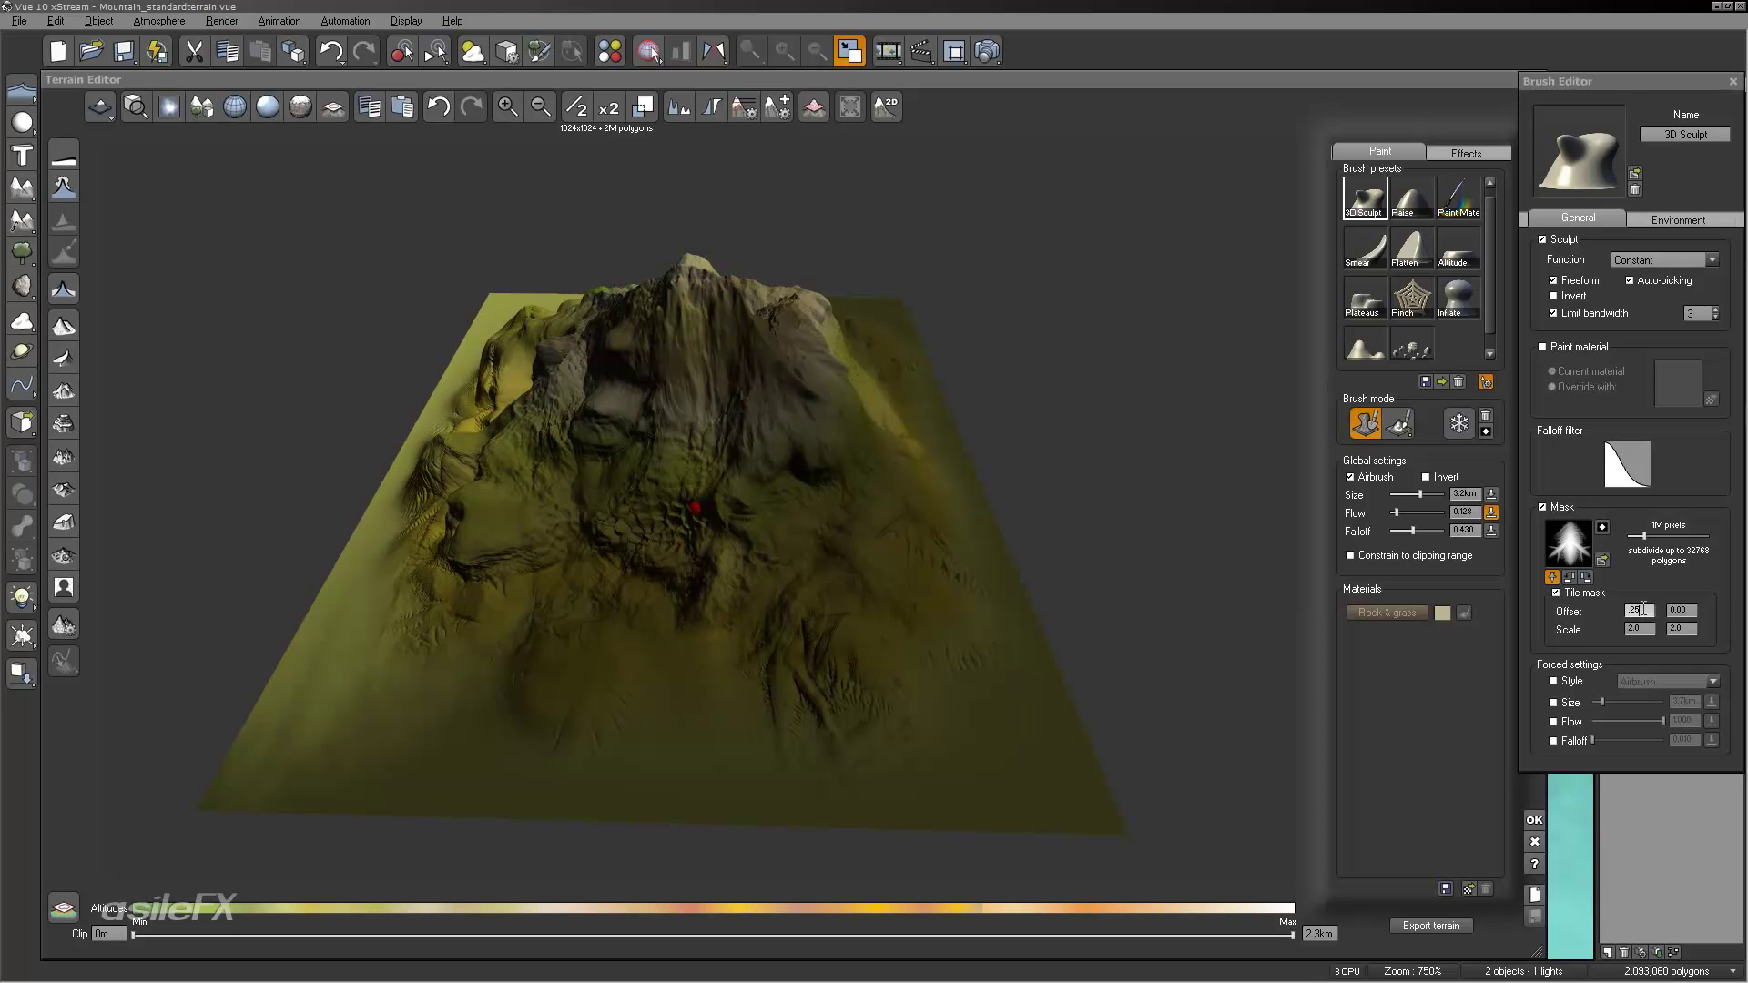
key("Return")
Step: Sculpt the offset erosion pattern across the mountain's slopes and undo the last stroke
mouse_move(705, 512)
left_mouse_down()
mouse_move(687, 562)
mouse_move(738, 606)
left_mouse_up()
mouse_move(755, 515)
right_mouse_down()
mouse_move(831, 542)
mouse_move(852, 527)
right_mouse_up()
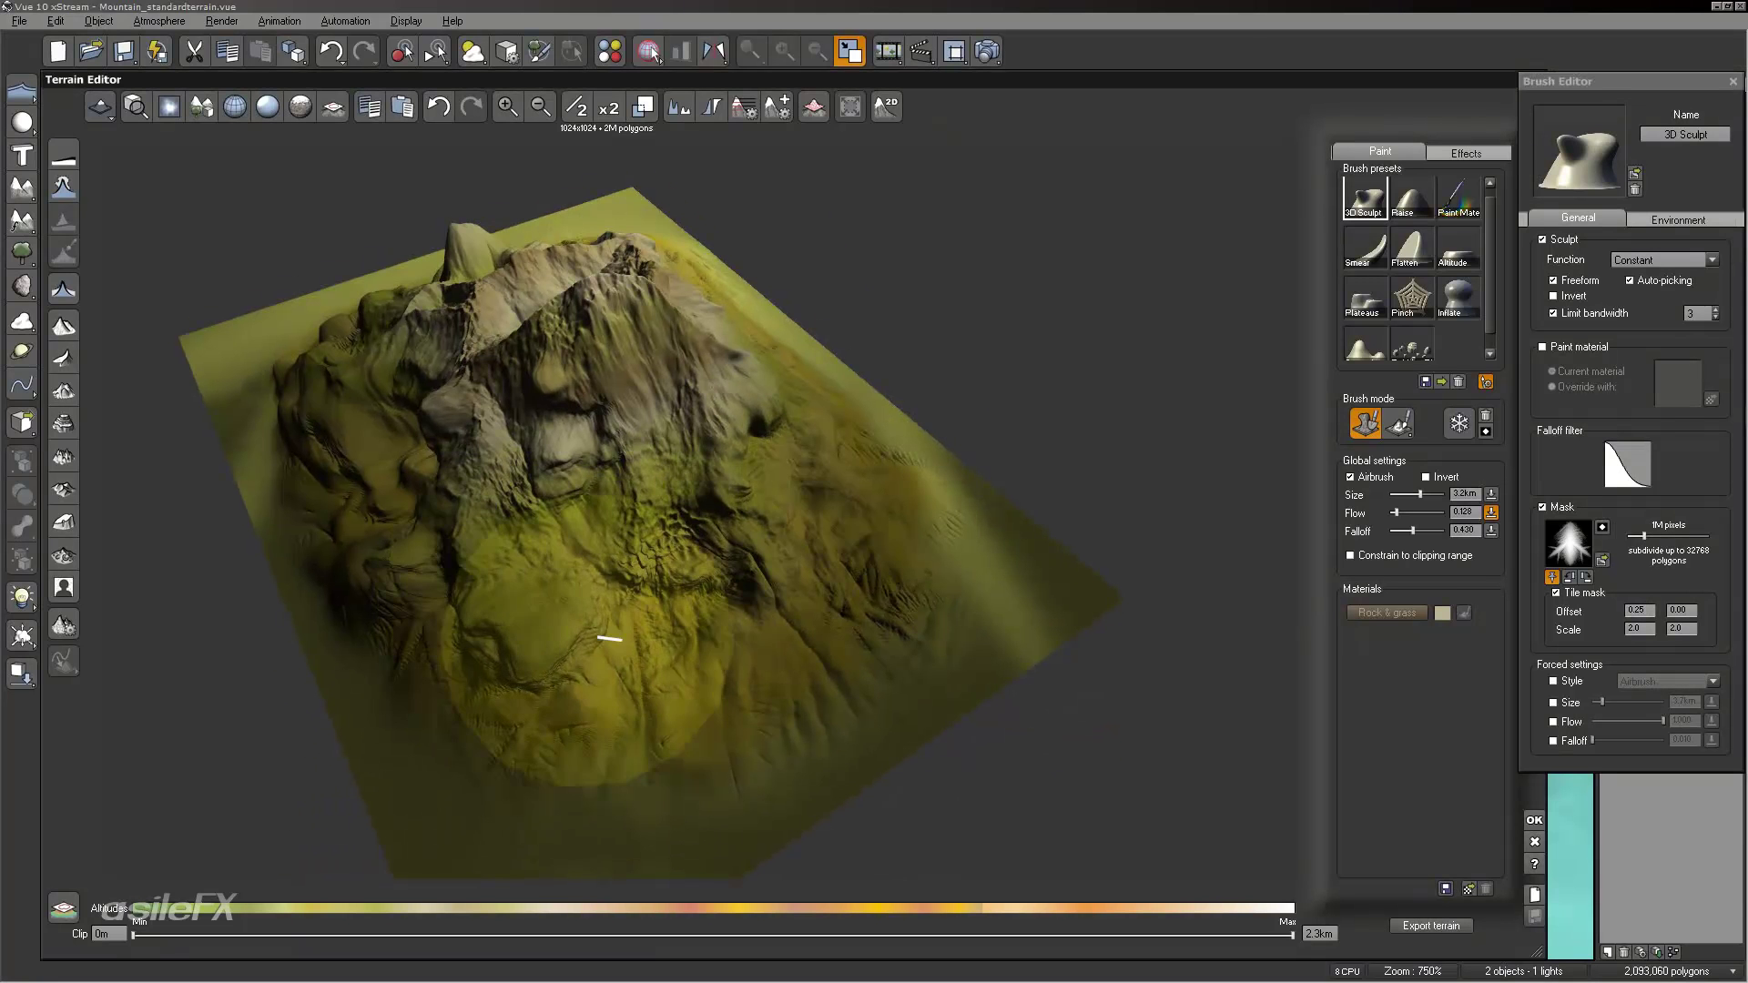
mouse_move(560, 456)
right_mouse_down()
mouse_move(800, 637)
mouse_move(780, 519)
right_mouse_up()
mouse_move(779, 519)
left_mouse_down()
mouse_move(734, 629)
mouse_move(722, 598)
left_mouse_up()
right_click_drag(1022, 519, 980, 529)
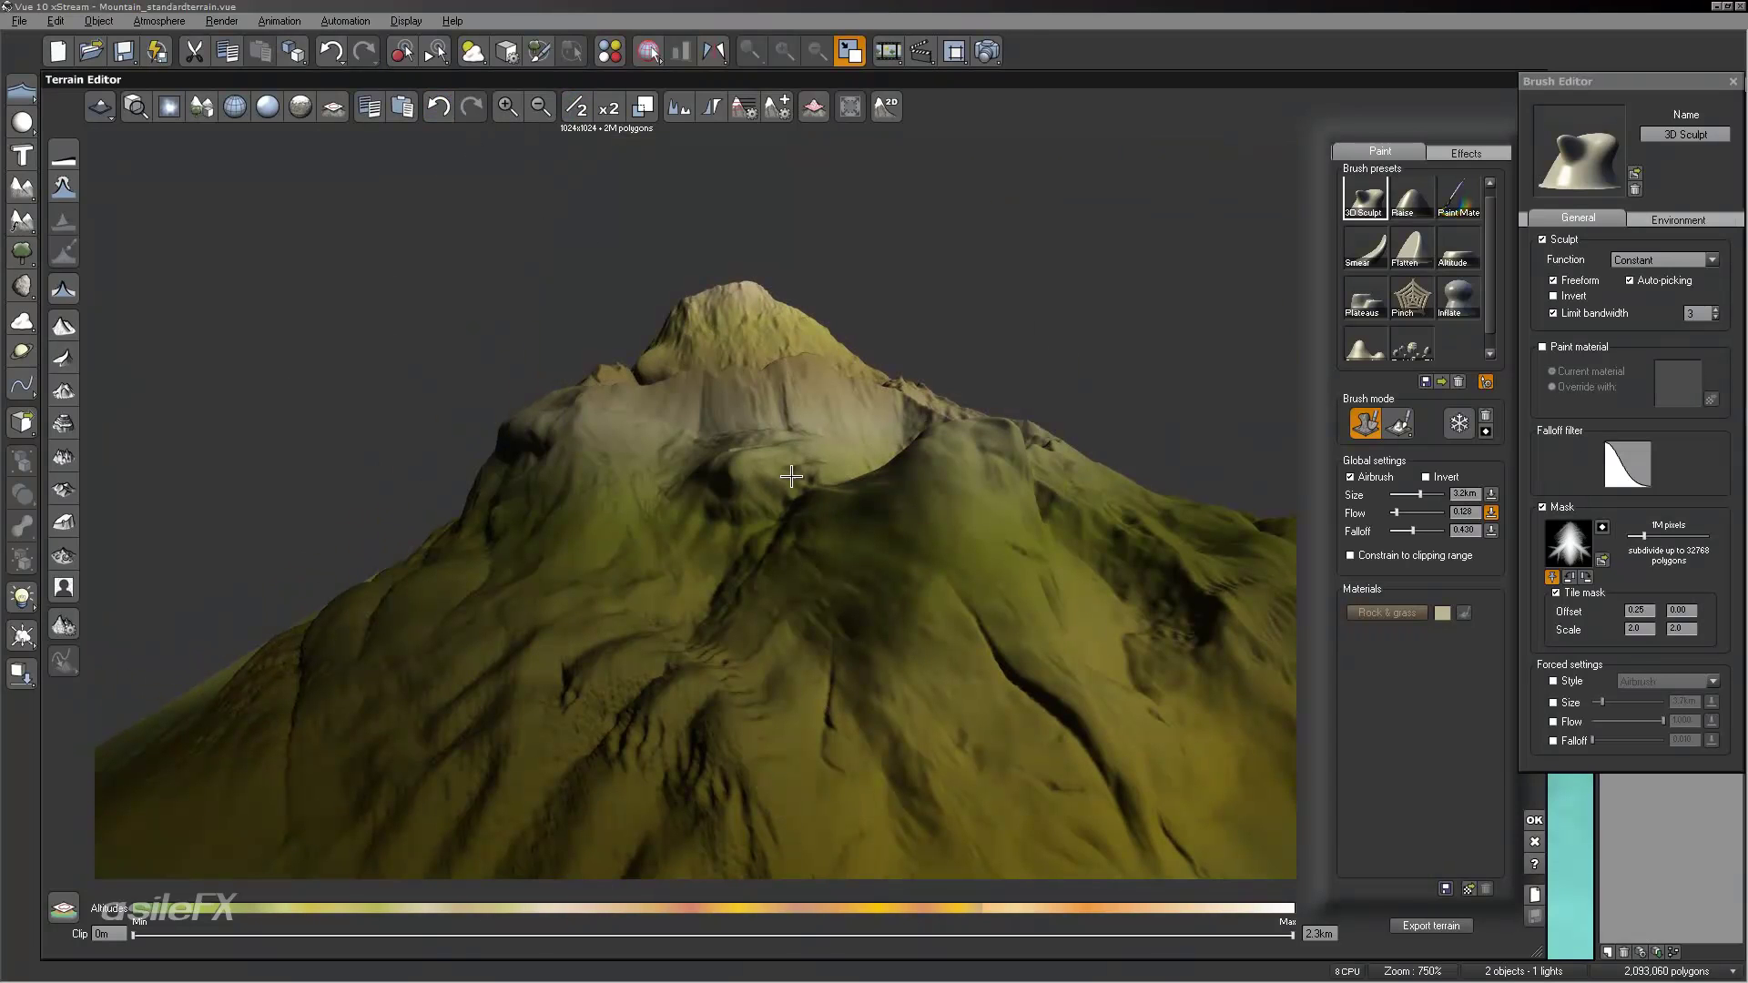
key("ctrl+z")
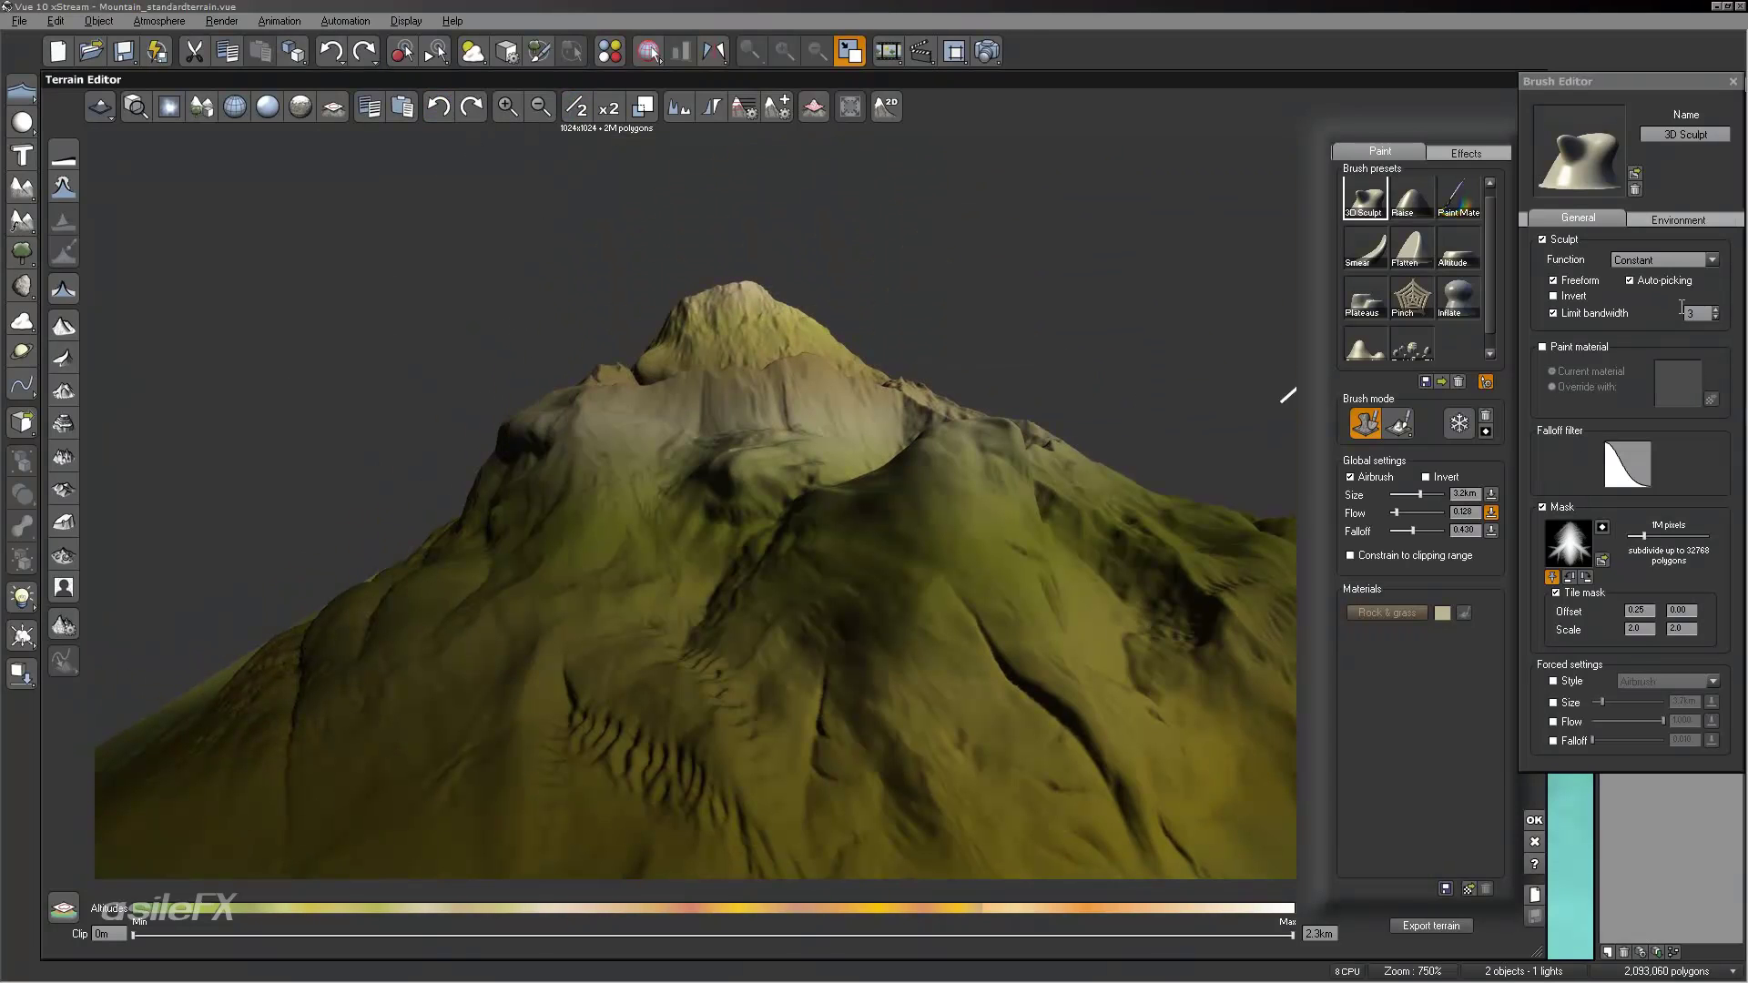
Step: Limit the brush bandwidth to 2, try it on the front slopes and undo the last stroke
left_click(1694, 313)
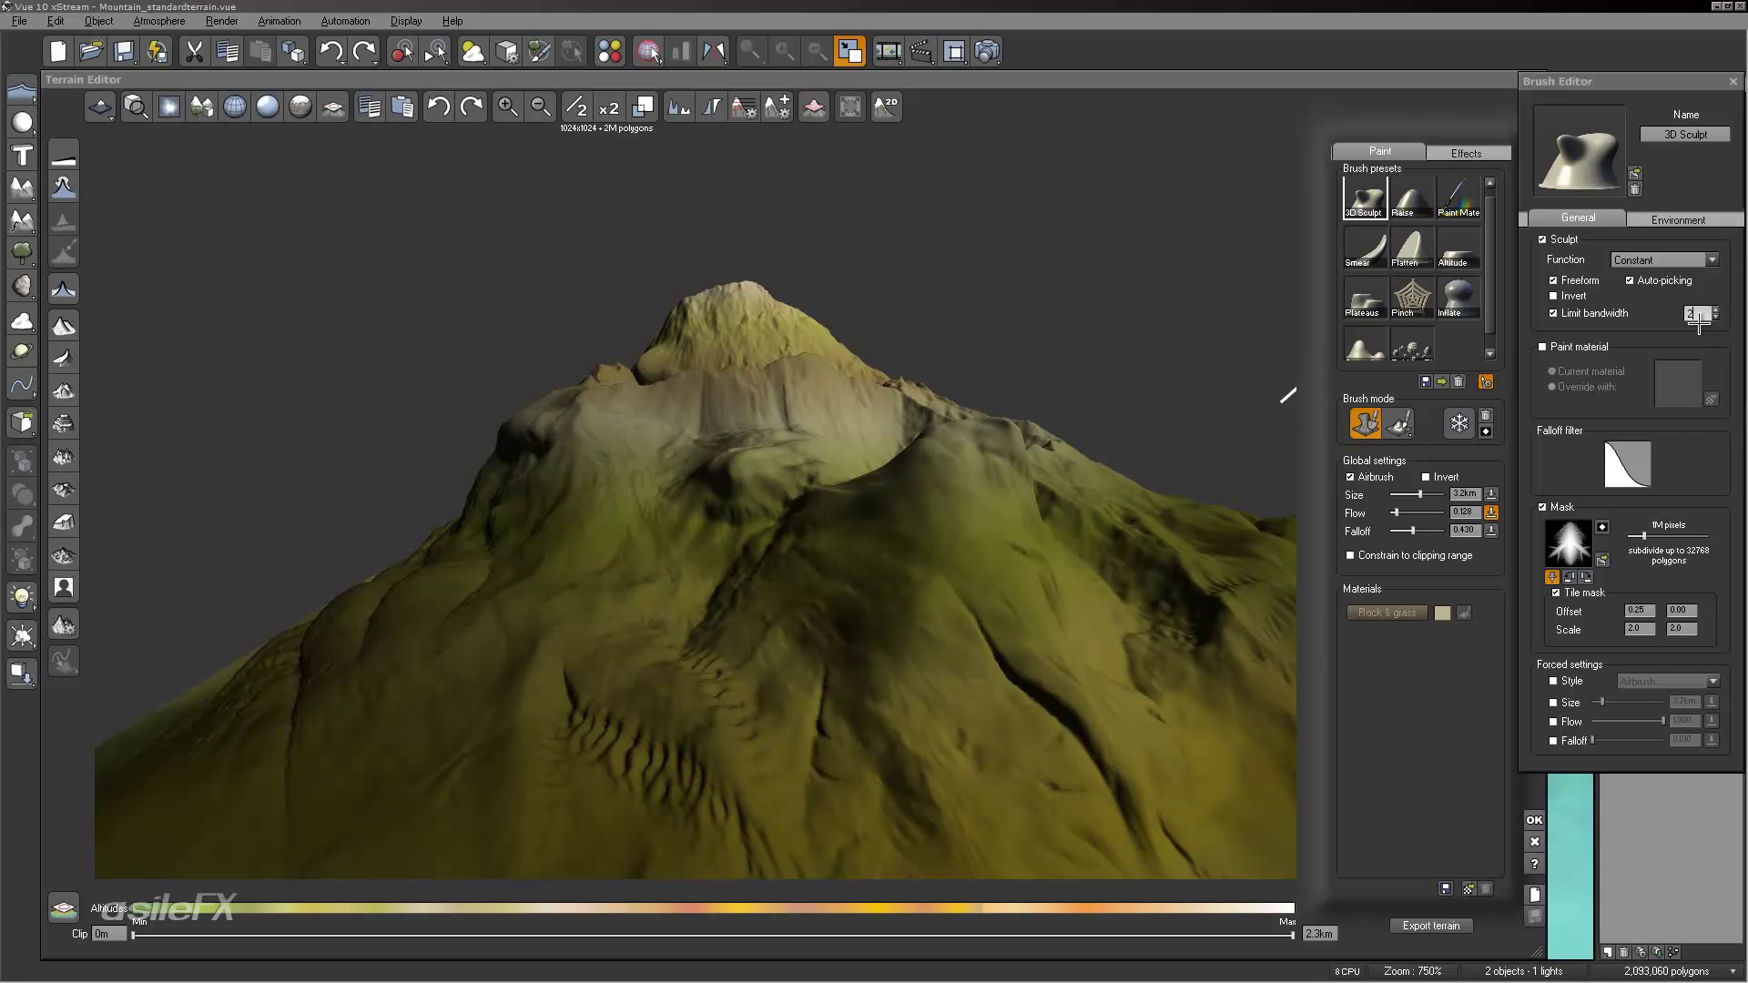
right_click_drag(882, 635, 975, 555)
mouse_move(911, 596)
left_mouse_down()
mouse_move(882, 594)
mouse_move(952, 636)
left_mouse_up()
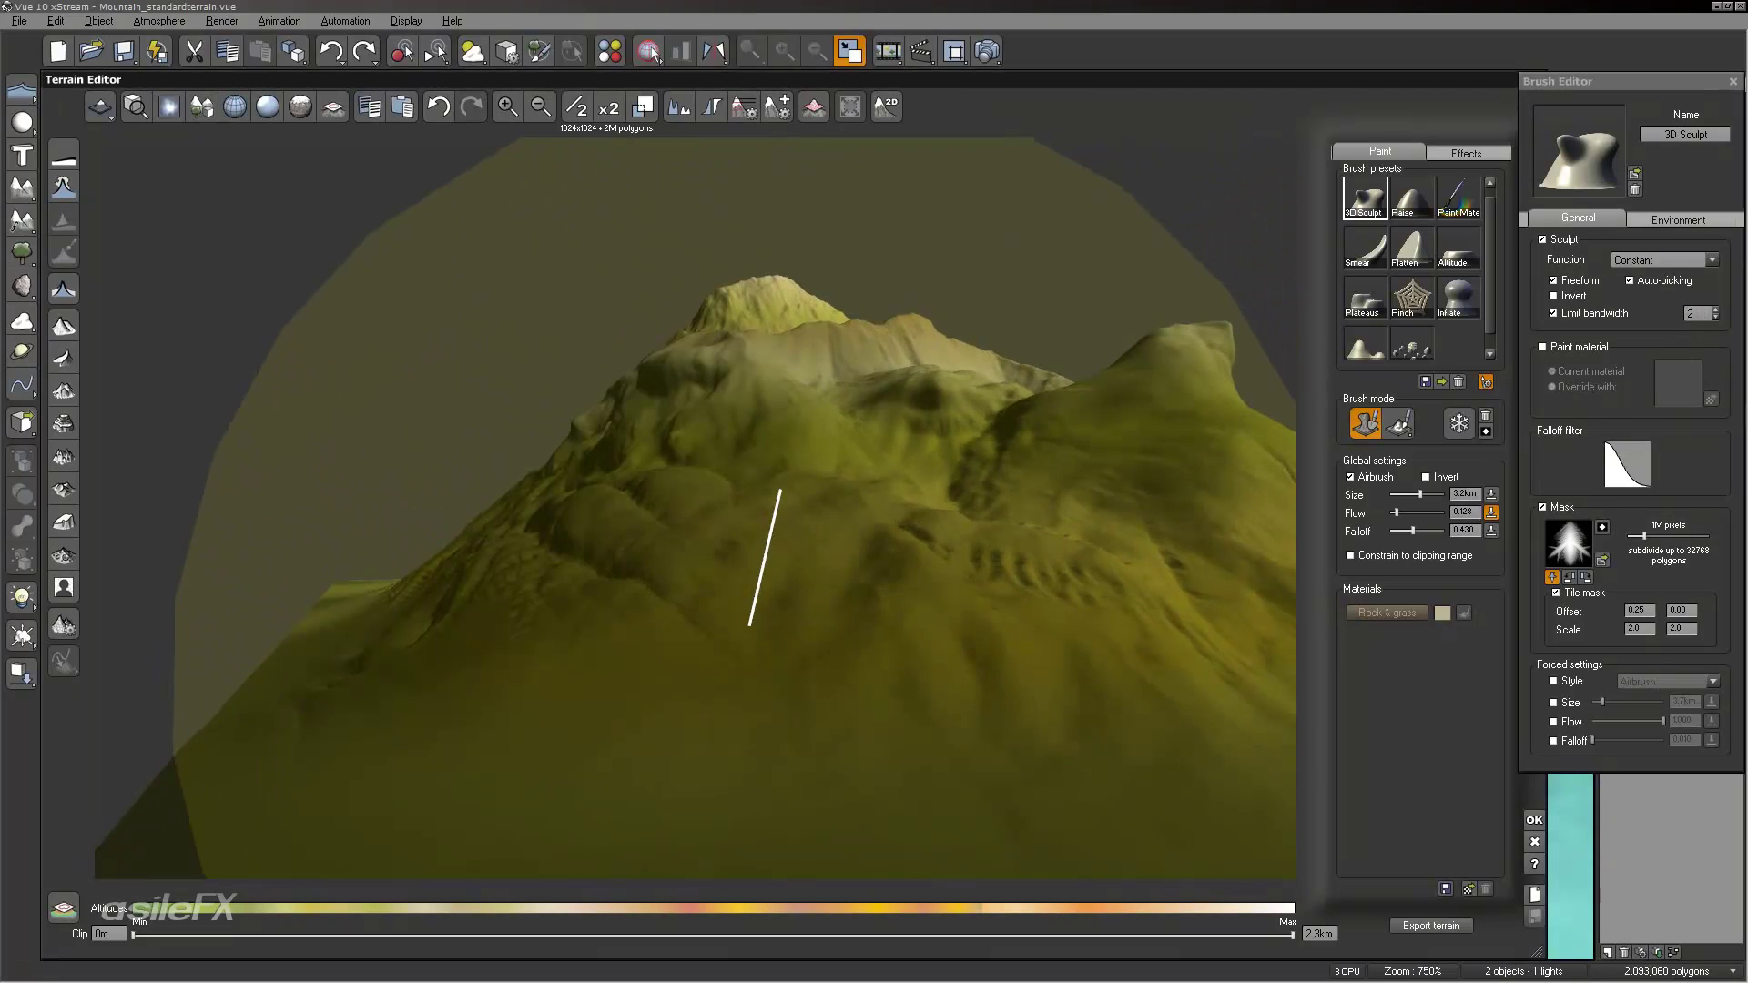
right_click_drag(1062, 587, 1015, 612)
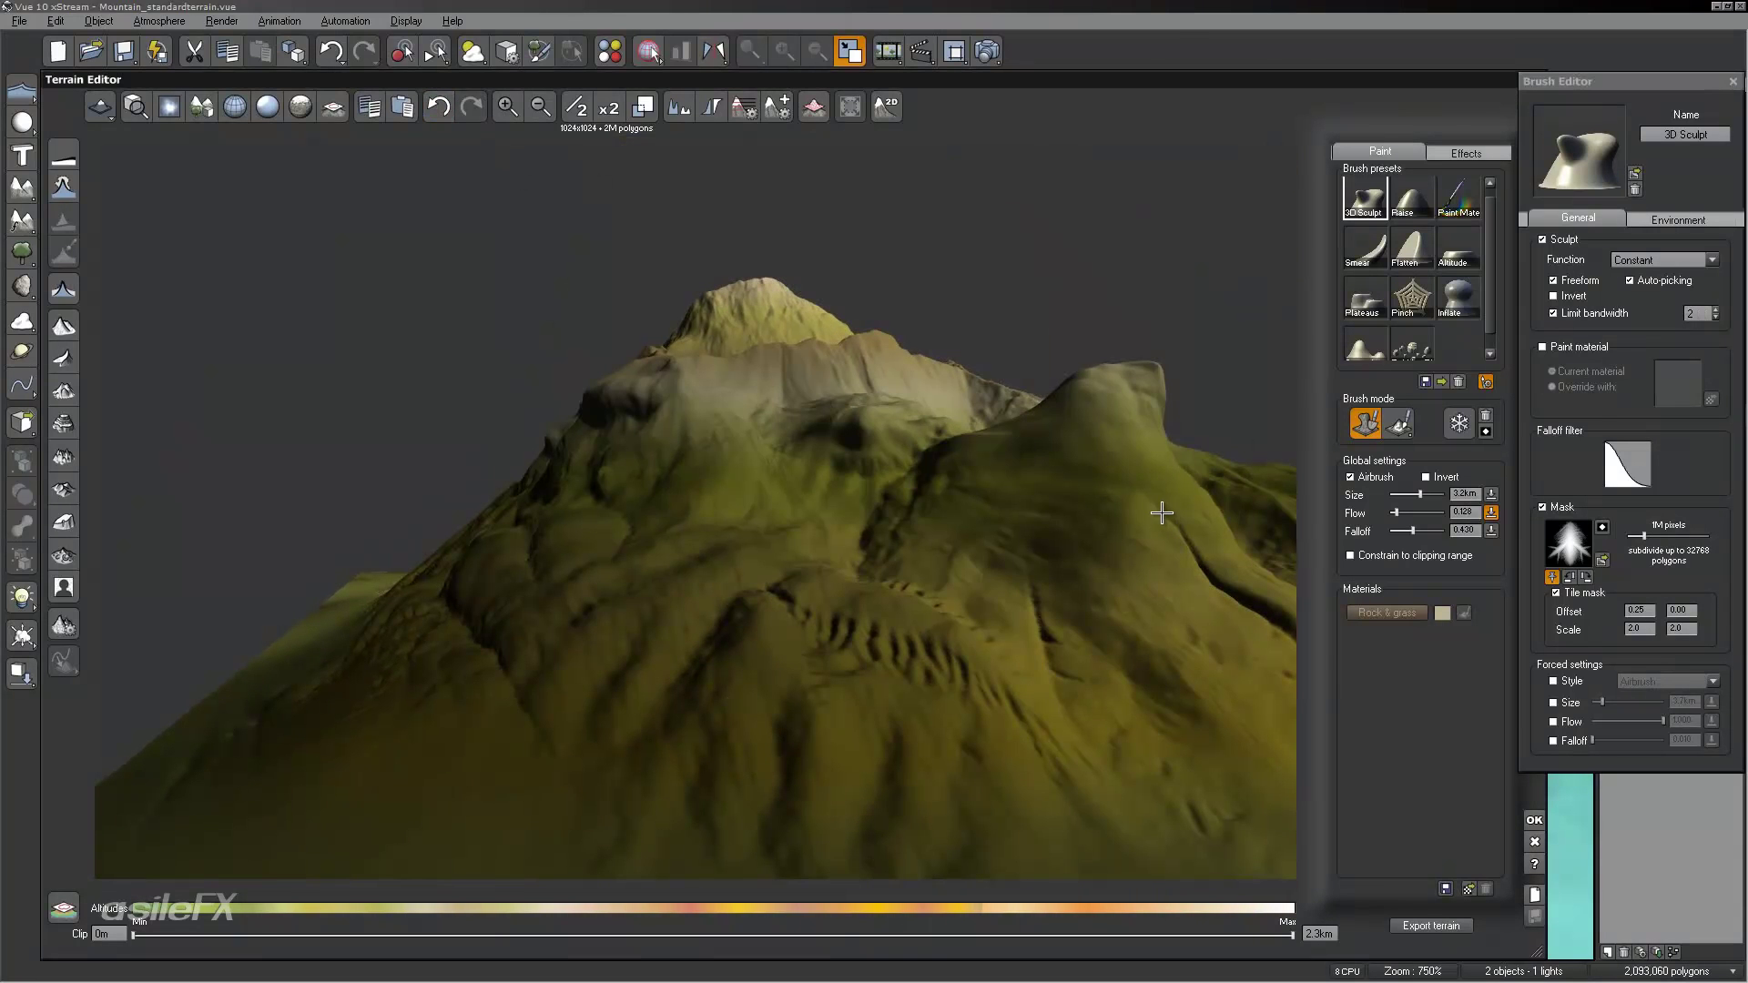
key("ctrl+z")
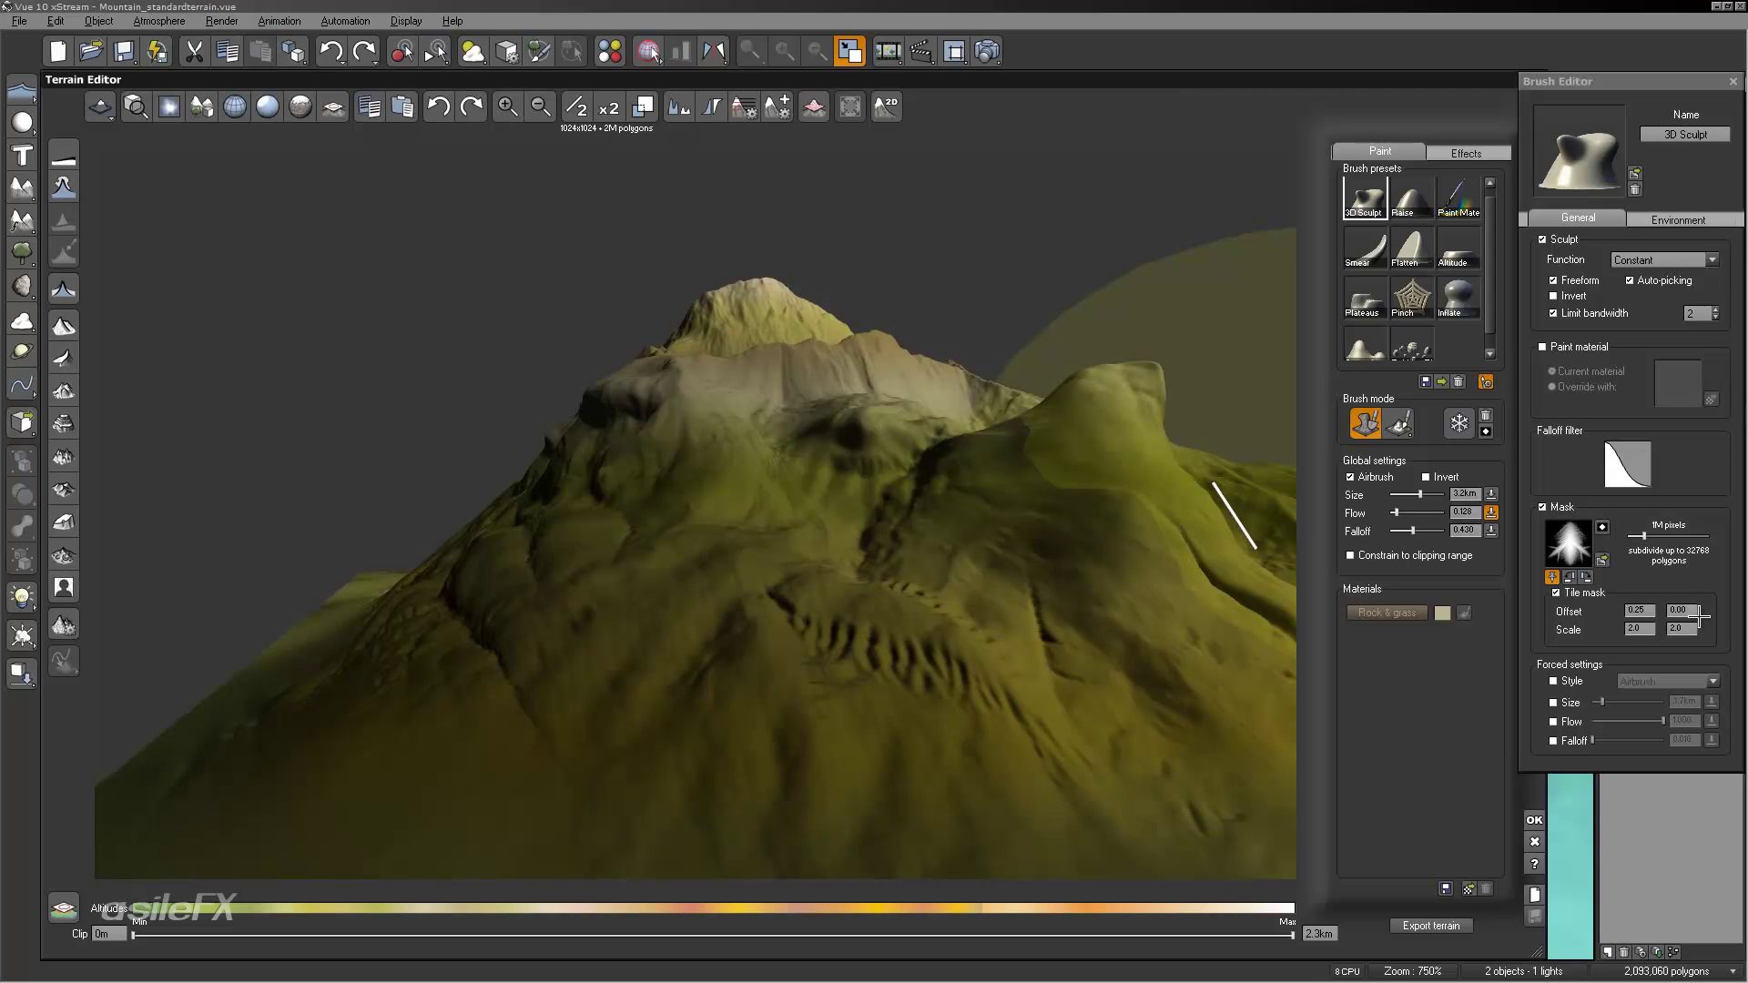
Step: Set the mask tiling scale to 1.5 in both directions and sculpt the pattern onto the front slope
left_click(1676, 632)
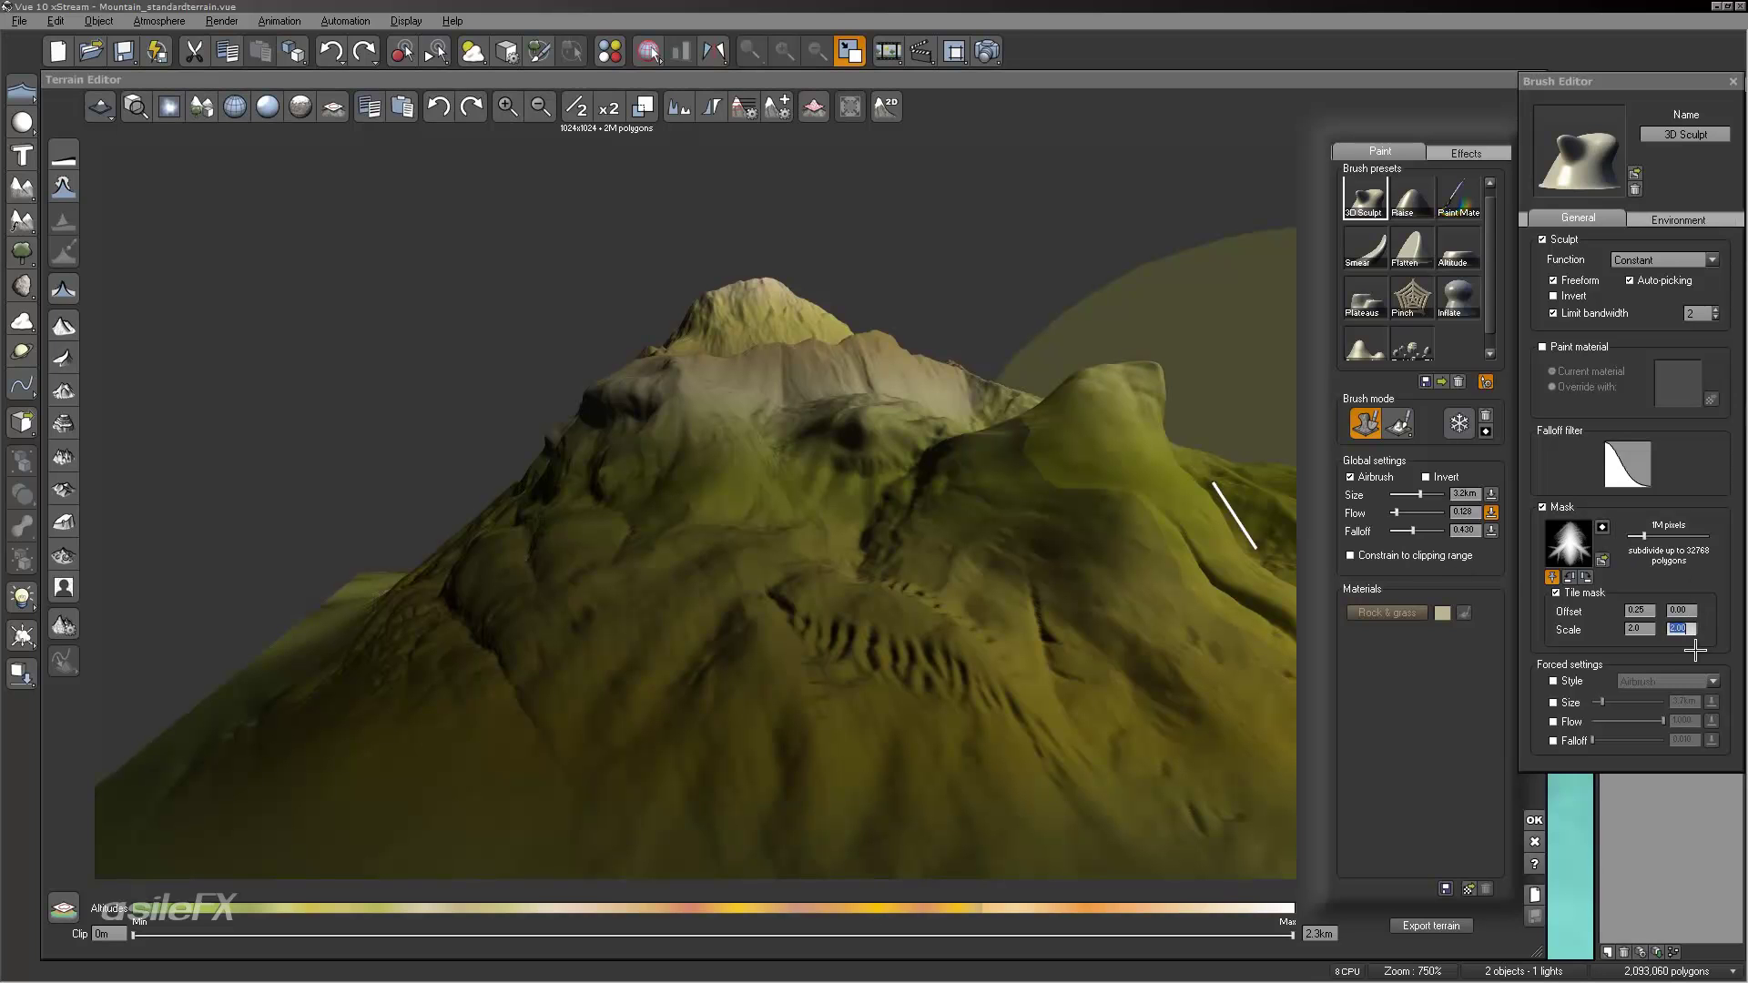
left_click(1636, 629)
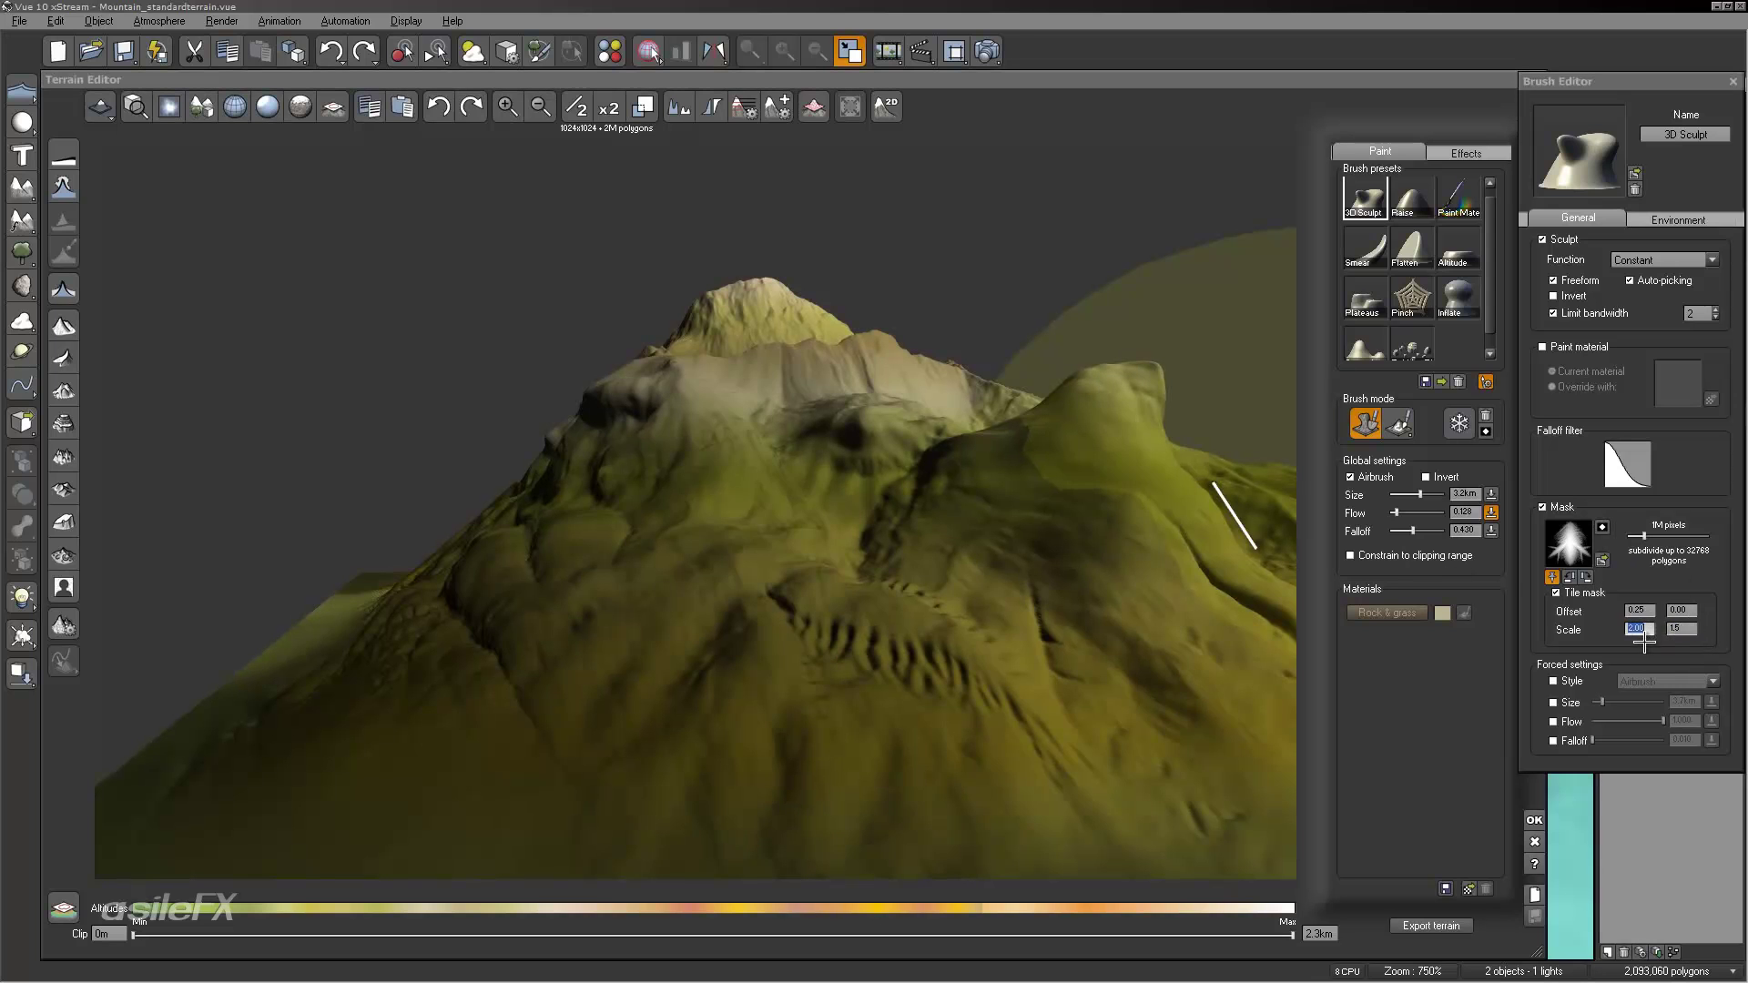
left_click(833, 639)
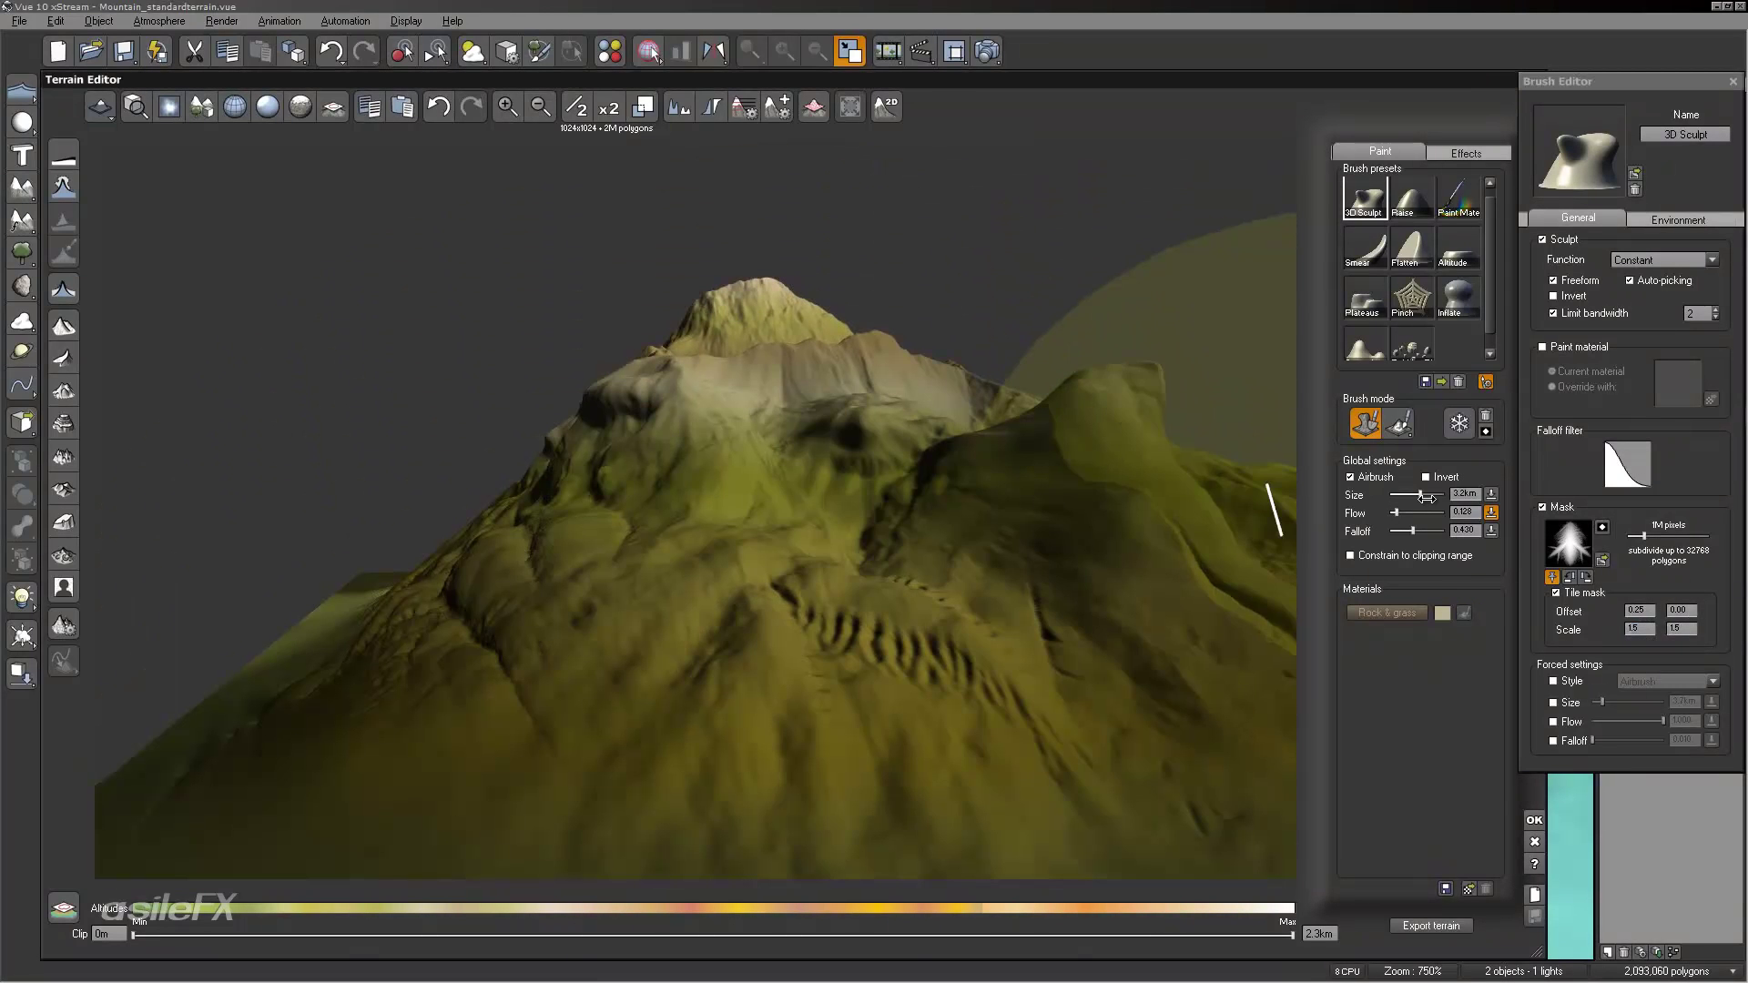
Step: Reduce the brush size to 1.3 km and sculpt finer erosion ridges around the mountain's lower flanks
left_click_drag(1422, 496, 1411, 495)
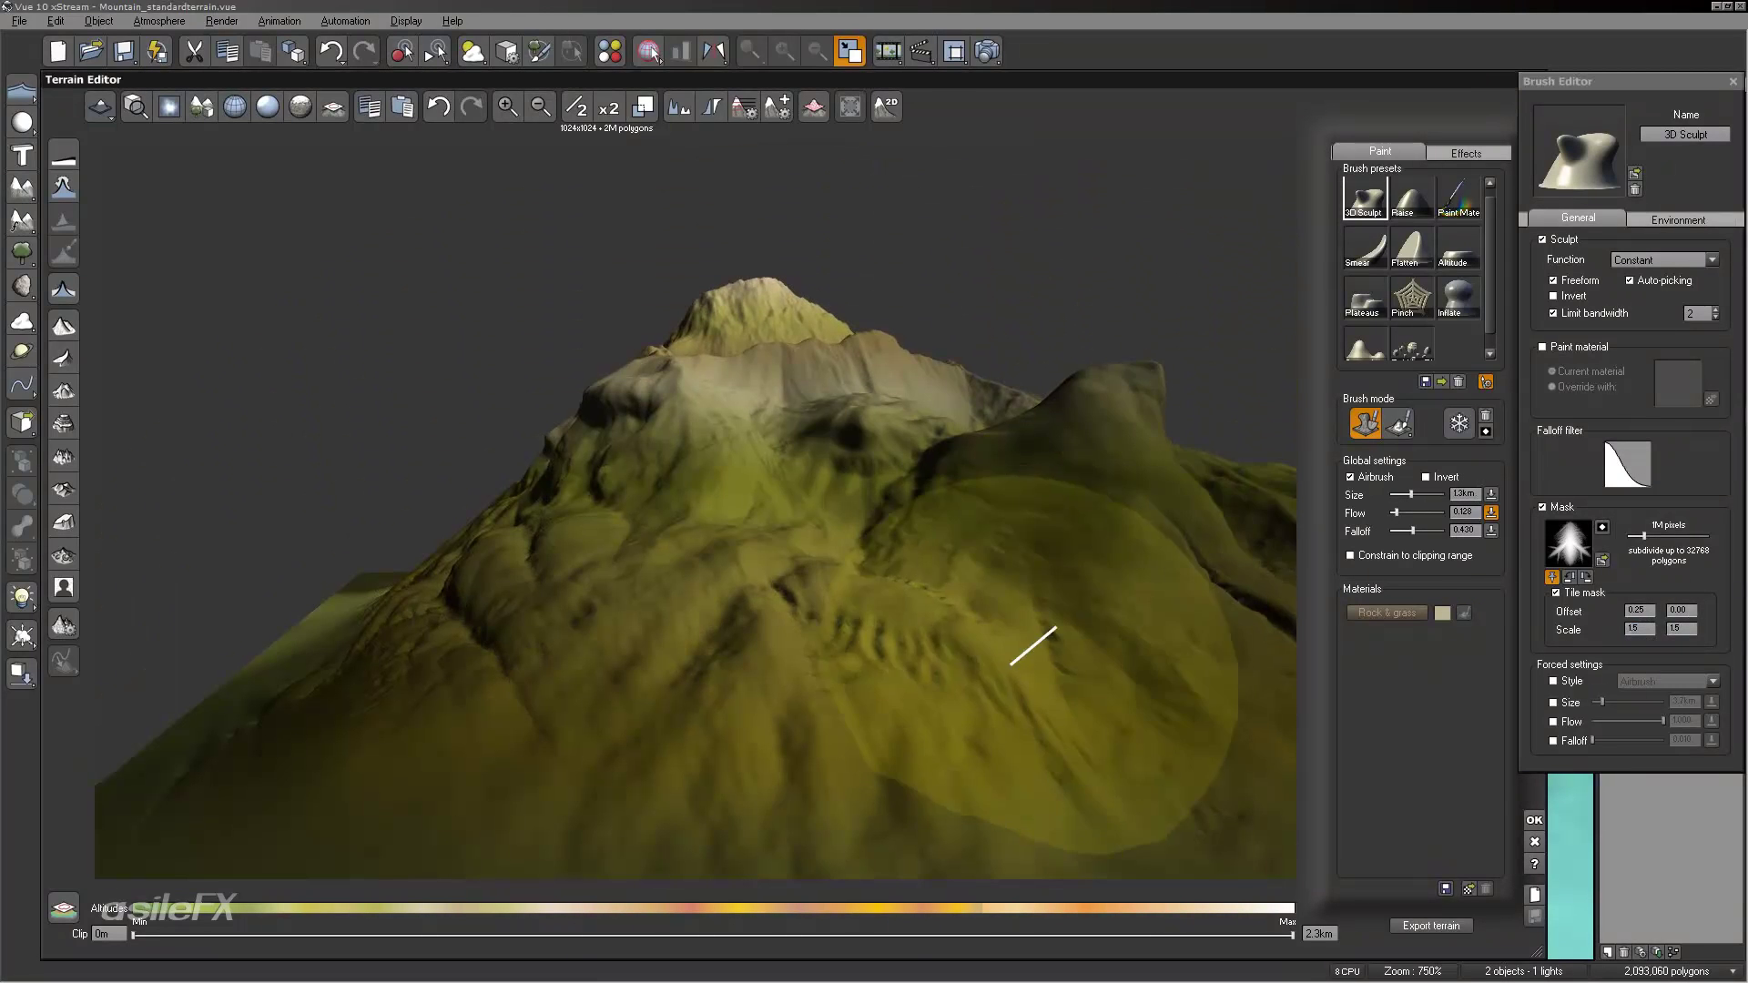
mouse_move(1196, 583)
right_mouse_down()
mouse_move(925, 636)
mouse_move(1005, 640)
right_mouse_up()
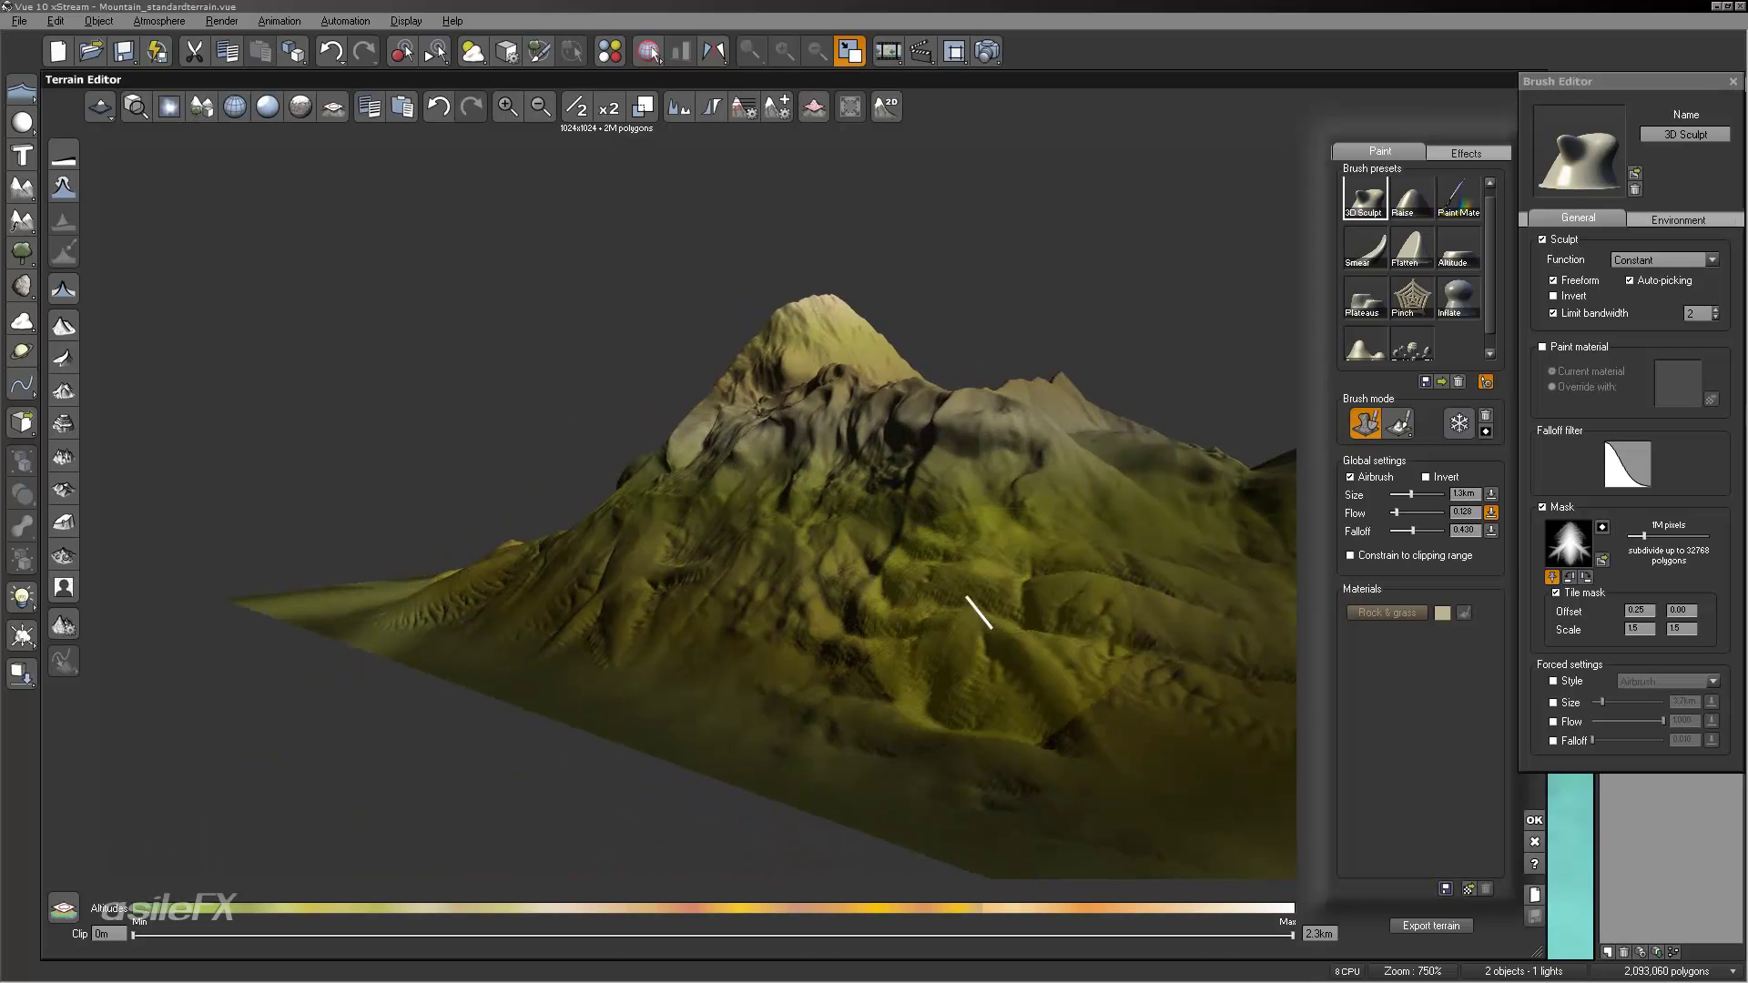
mouse_move(899, 679)
right_mouse_down()
mouse_move(898, 624)
mouse_move(1085, 624)
mouse_move(792, 644)
right_mouse_up()
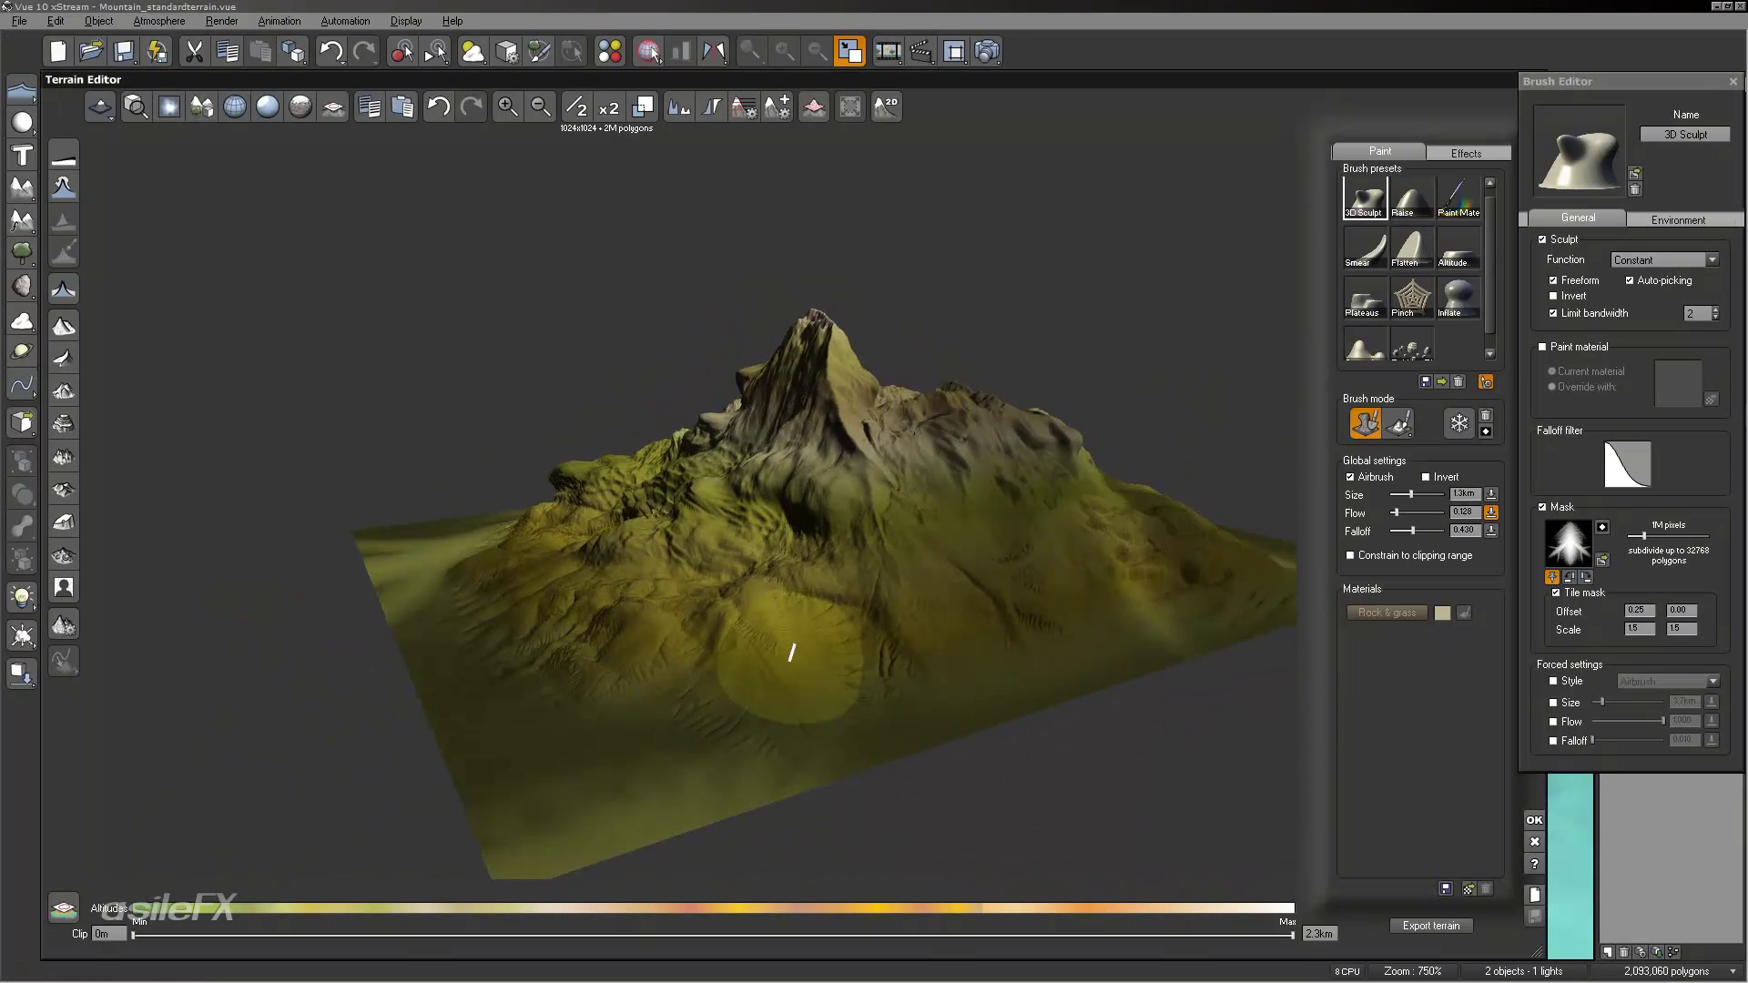
mouse_move(644, 671)
right_mouse_down()
mouse_move(953, 671)
mouse_move(792, 624)
mouse_move(947, 555)
right_mouse_up()
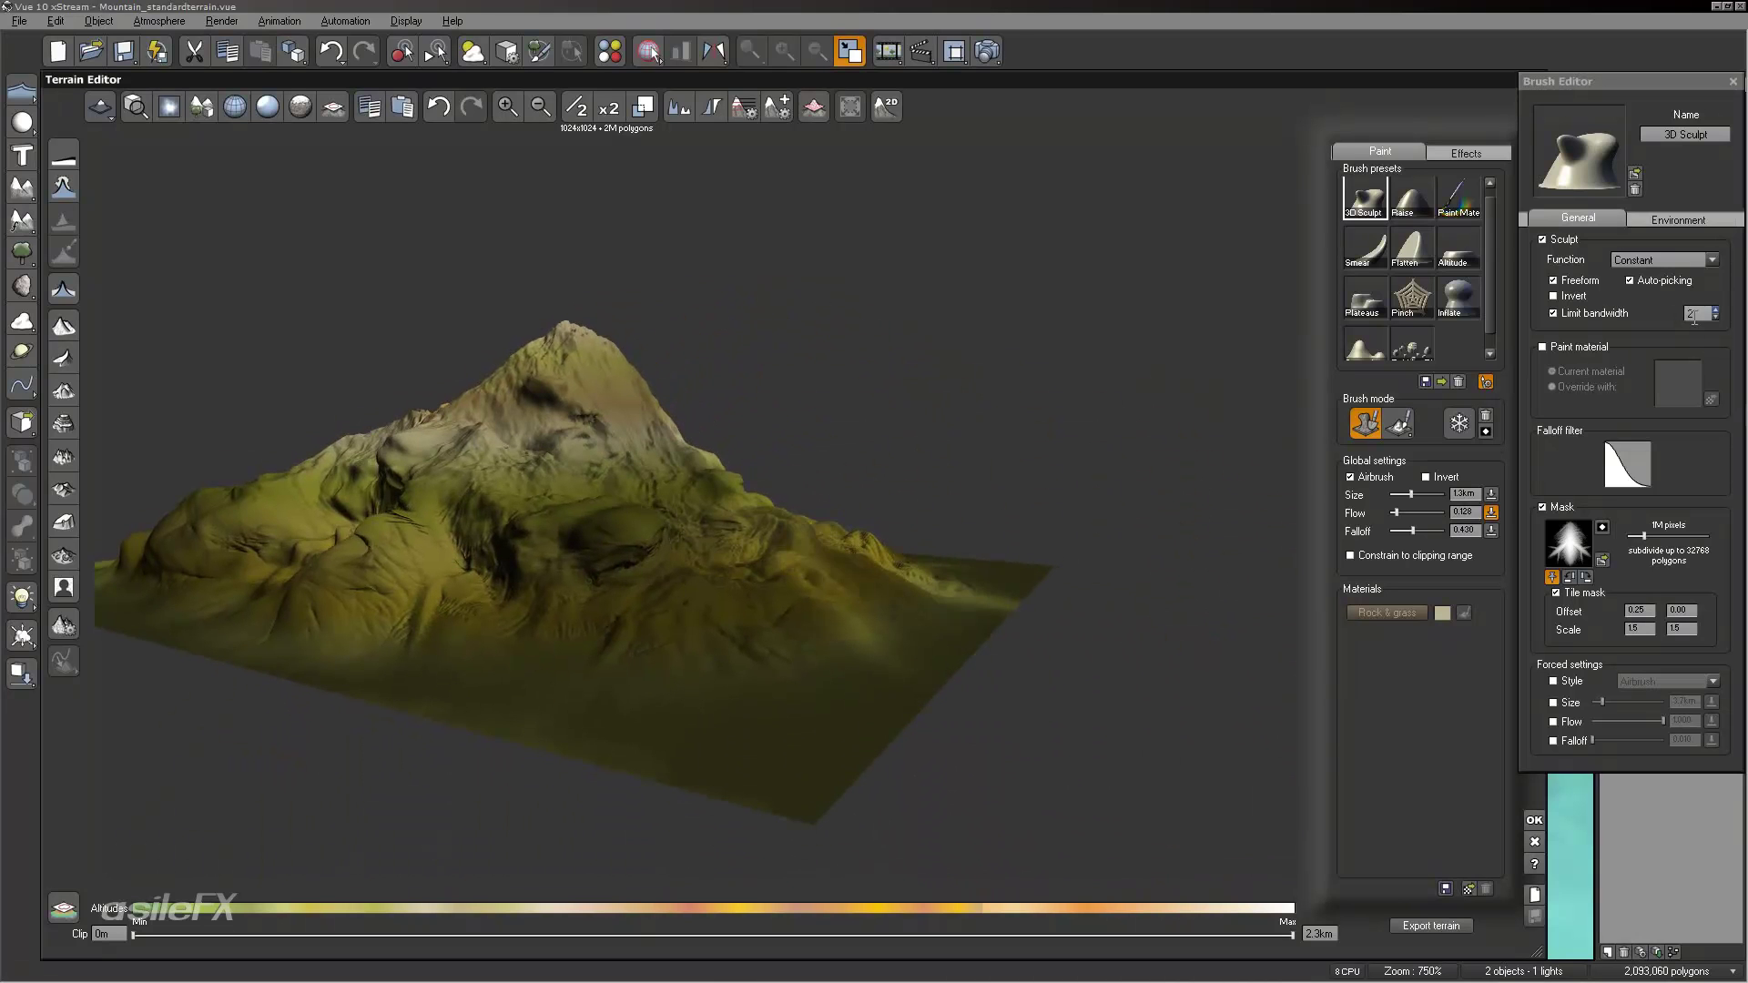
Step: Raise the bandwidth limit to 4 and sculpt more erosion detail along the mountain's base
key("Return")
right_click_drag(988, 587, 652, 637)
right_click_drag(730, 597, 829, 637)
right_click_drag(605, 640, 964, 558)
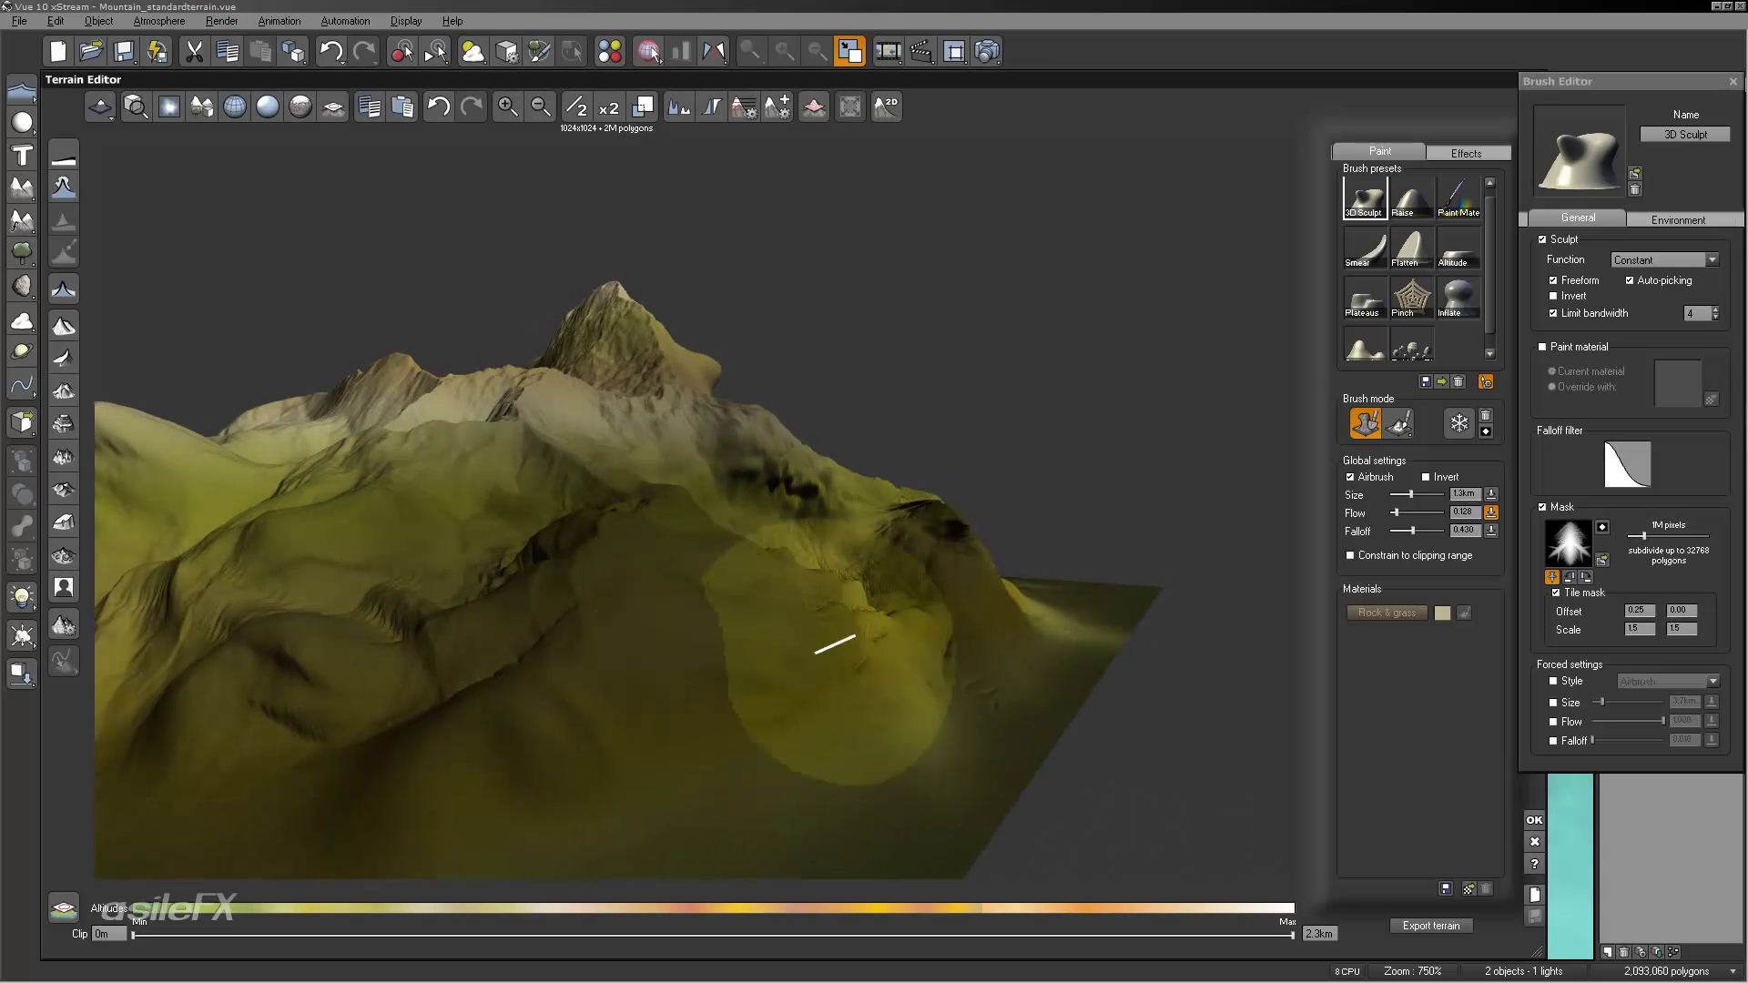
mouse_move(832, 704)
right_mouse_down()
mouse_move(847, 616)
mouse_move(874, 656)
mouse_move(921, 578)
right_mouse_up()
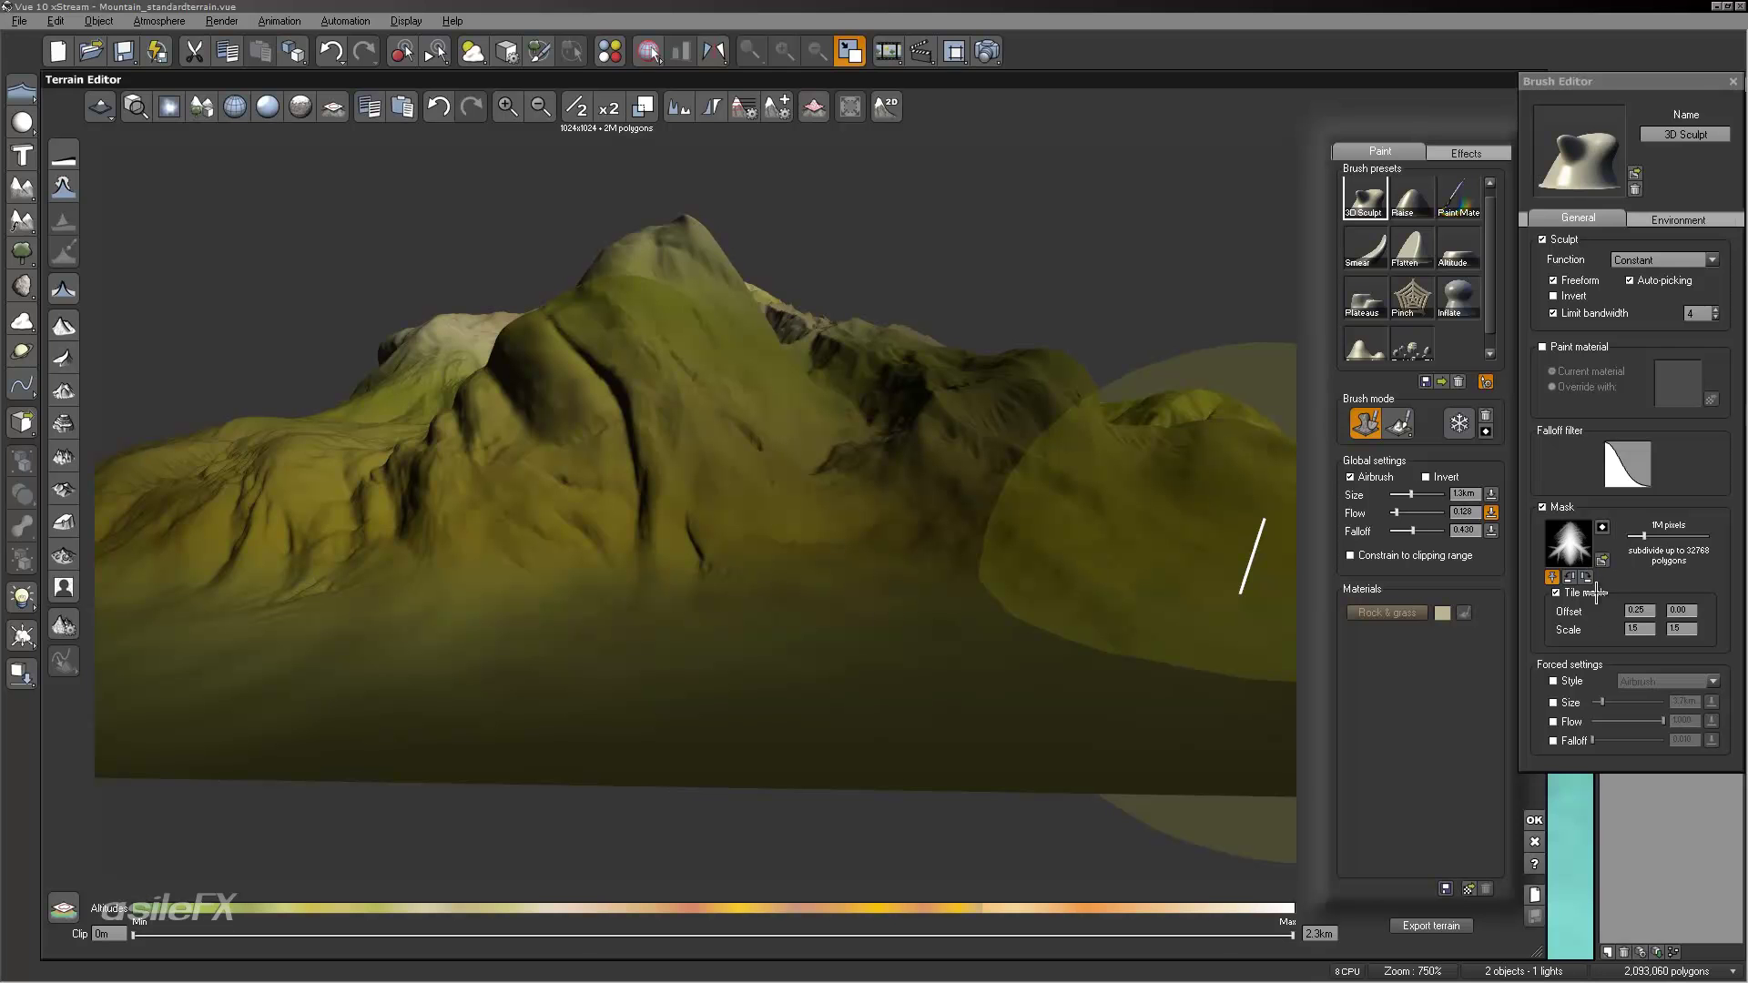
Step: Turn off mask tiling and sculpt erosion ridges onto the lower slopes with the untiled mask
left_click(1585, 594)
mouse_move(1093, 619)
right_mouse_down()
mouse_move(929, 613)
mouse_move(887, 674)
right_mouse_up()
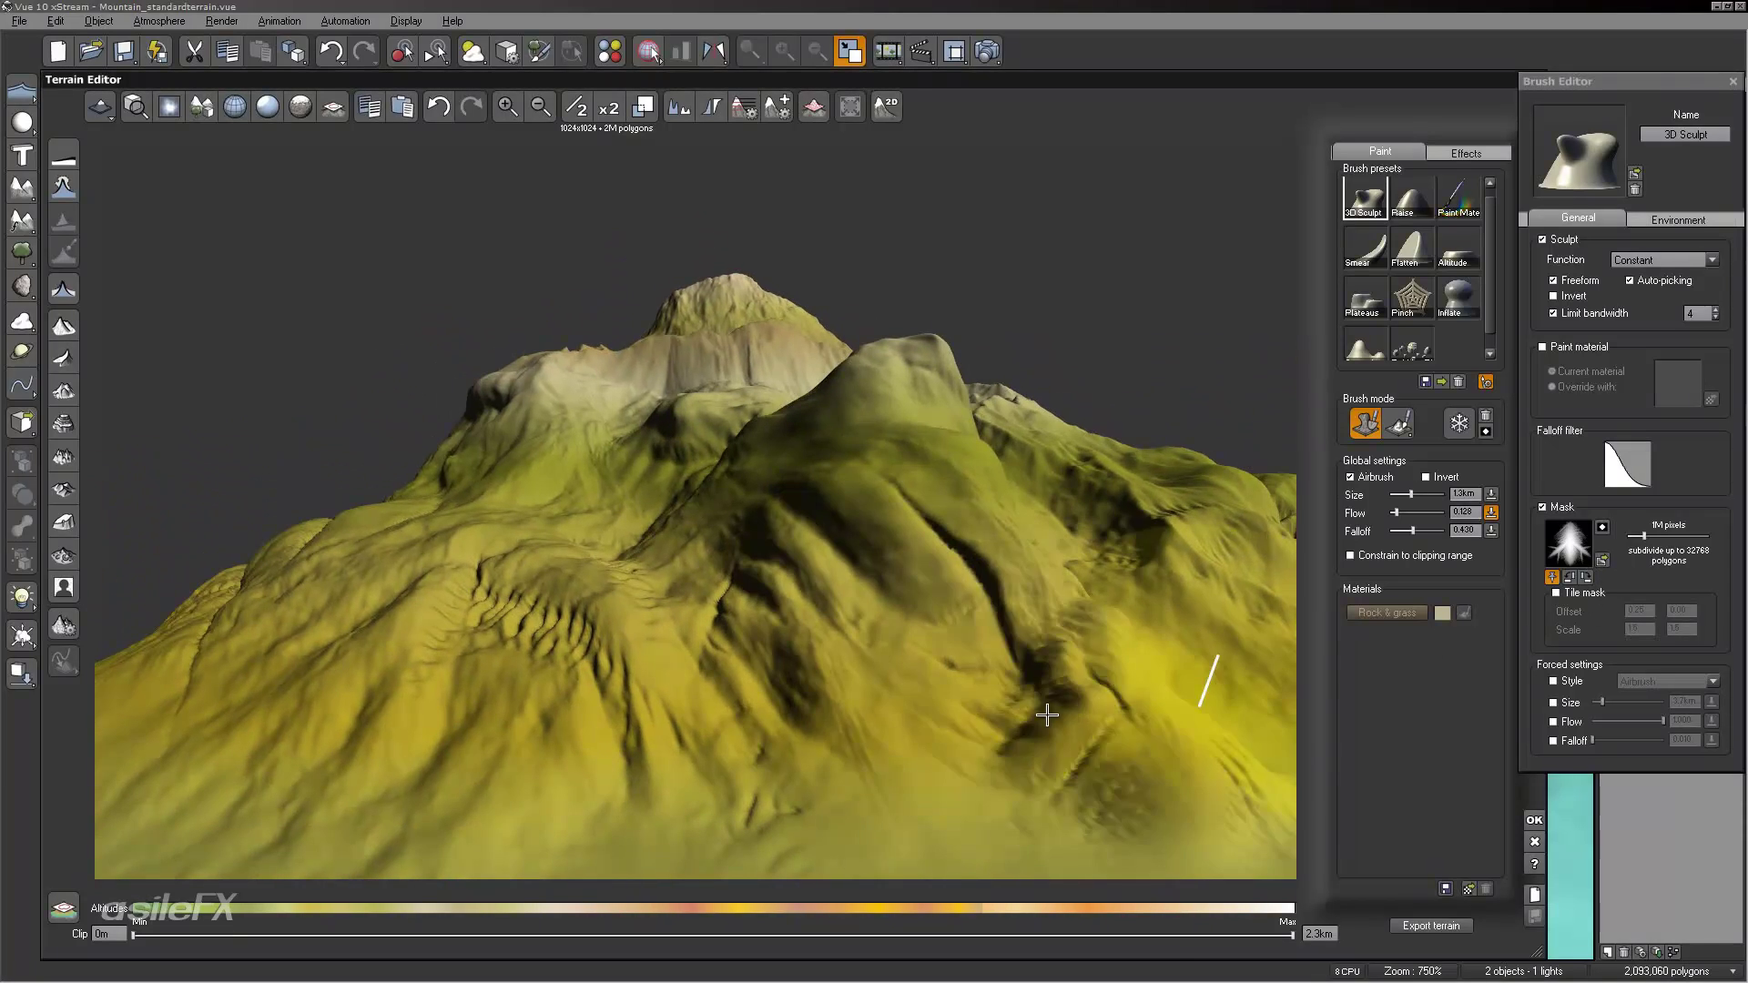
right_click_drag(1046, 714, 874, 706)
mouse_move(956, 605)
right_mouse_down()
mouse_move(1035, 527)
mouse_move(1047, 582)
right_mouse_up()
right_click_drag(956, 632, 1149, 692)
Step: Increase the brush size to 2 km, rotate the mask image a quarter turn and sculpt the lower slopes
left_click_drag(1414, 493, 1433, 491)
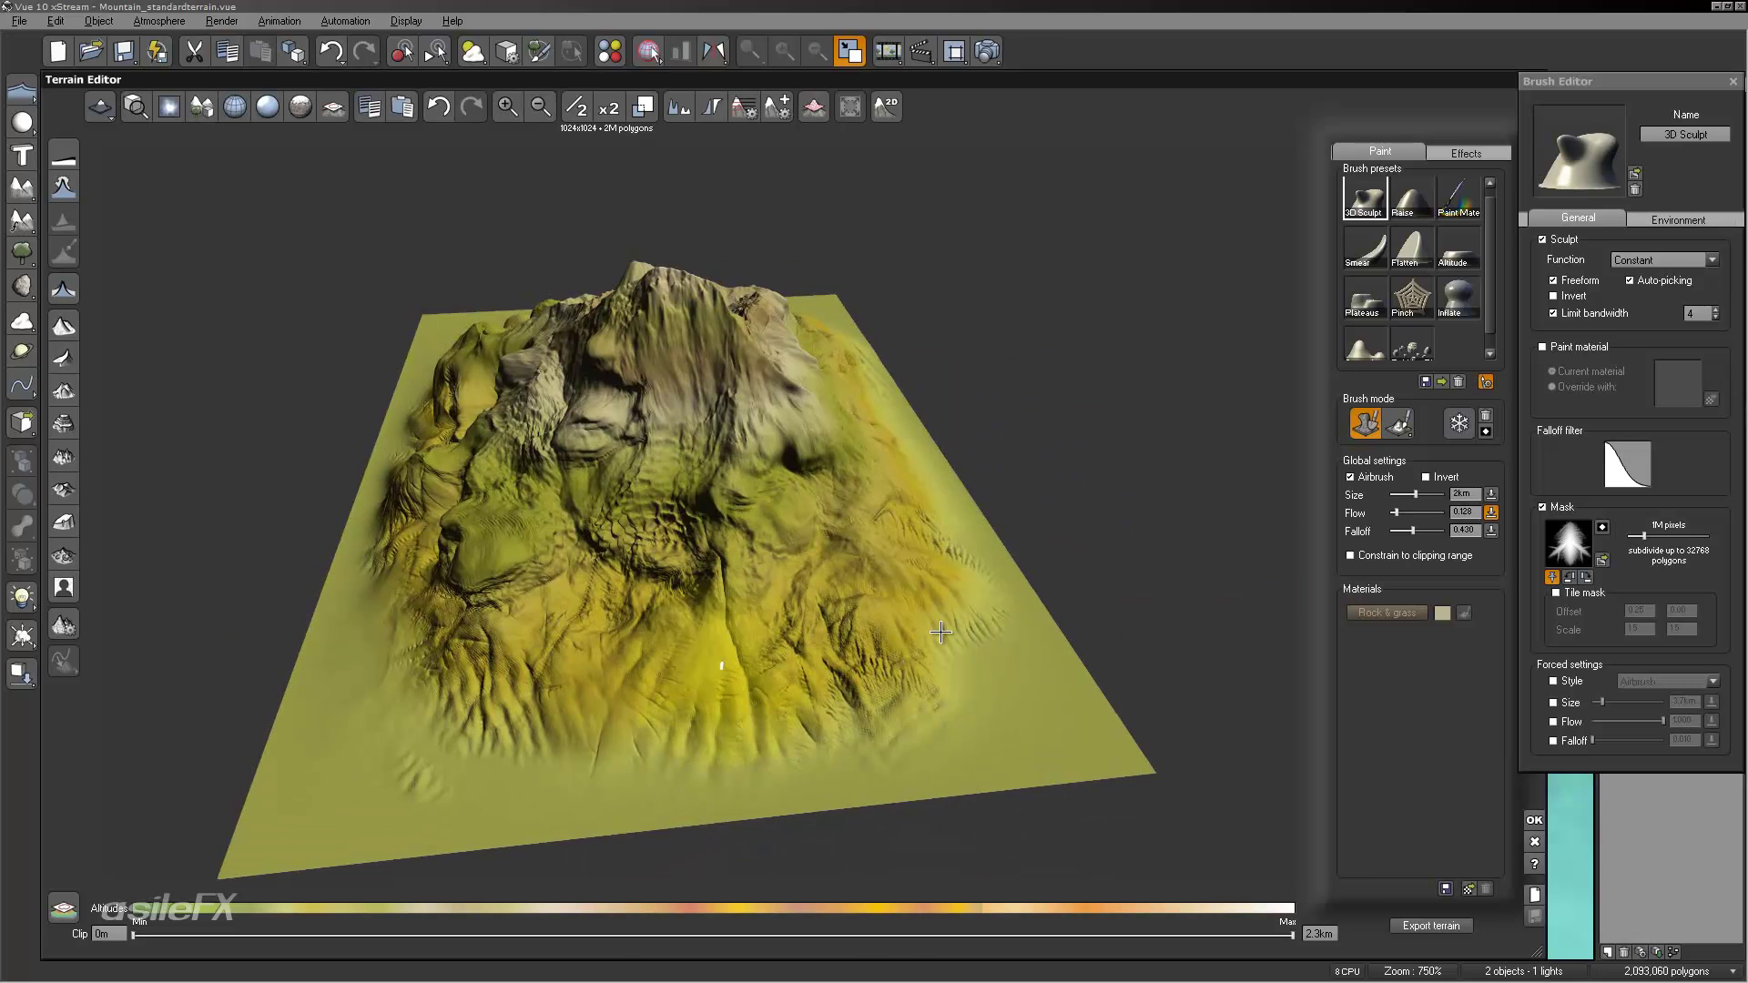
right_click_drag(944, 632, 1409, 566)
left_click(1586, 576)
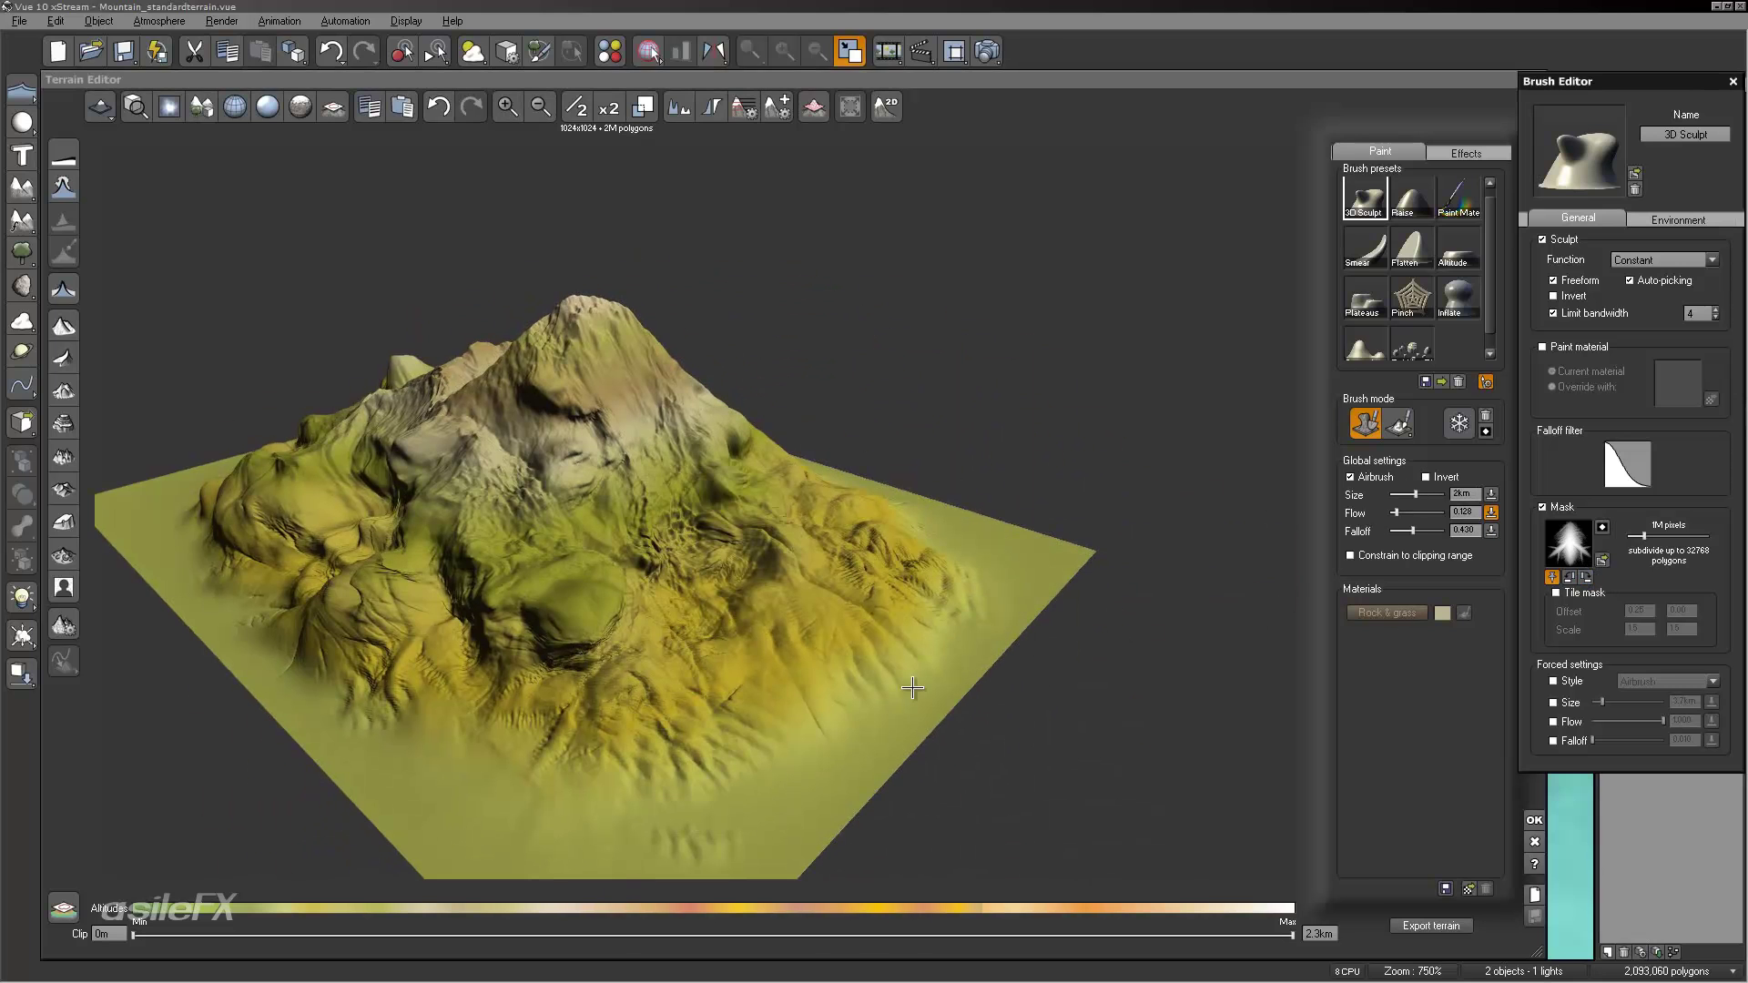
right_click_drag(827, 706, 721, 699)
right_click_drag(558, 629, 1054, 632)
mouse_move(819, 637)
right_mouse_down()
mouse_move(992, 586)
mouse_move(1047, 546)
right_mouse_up()
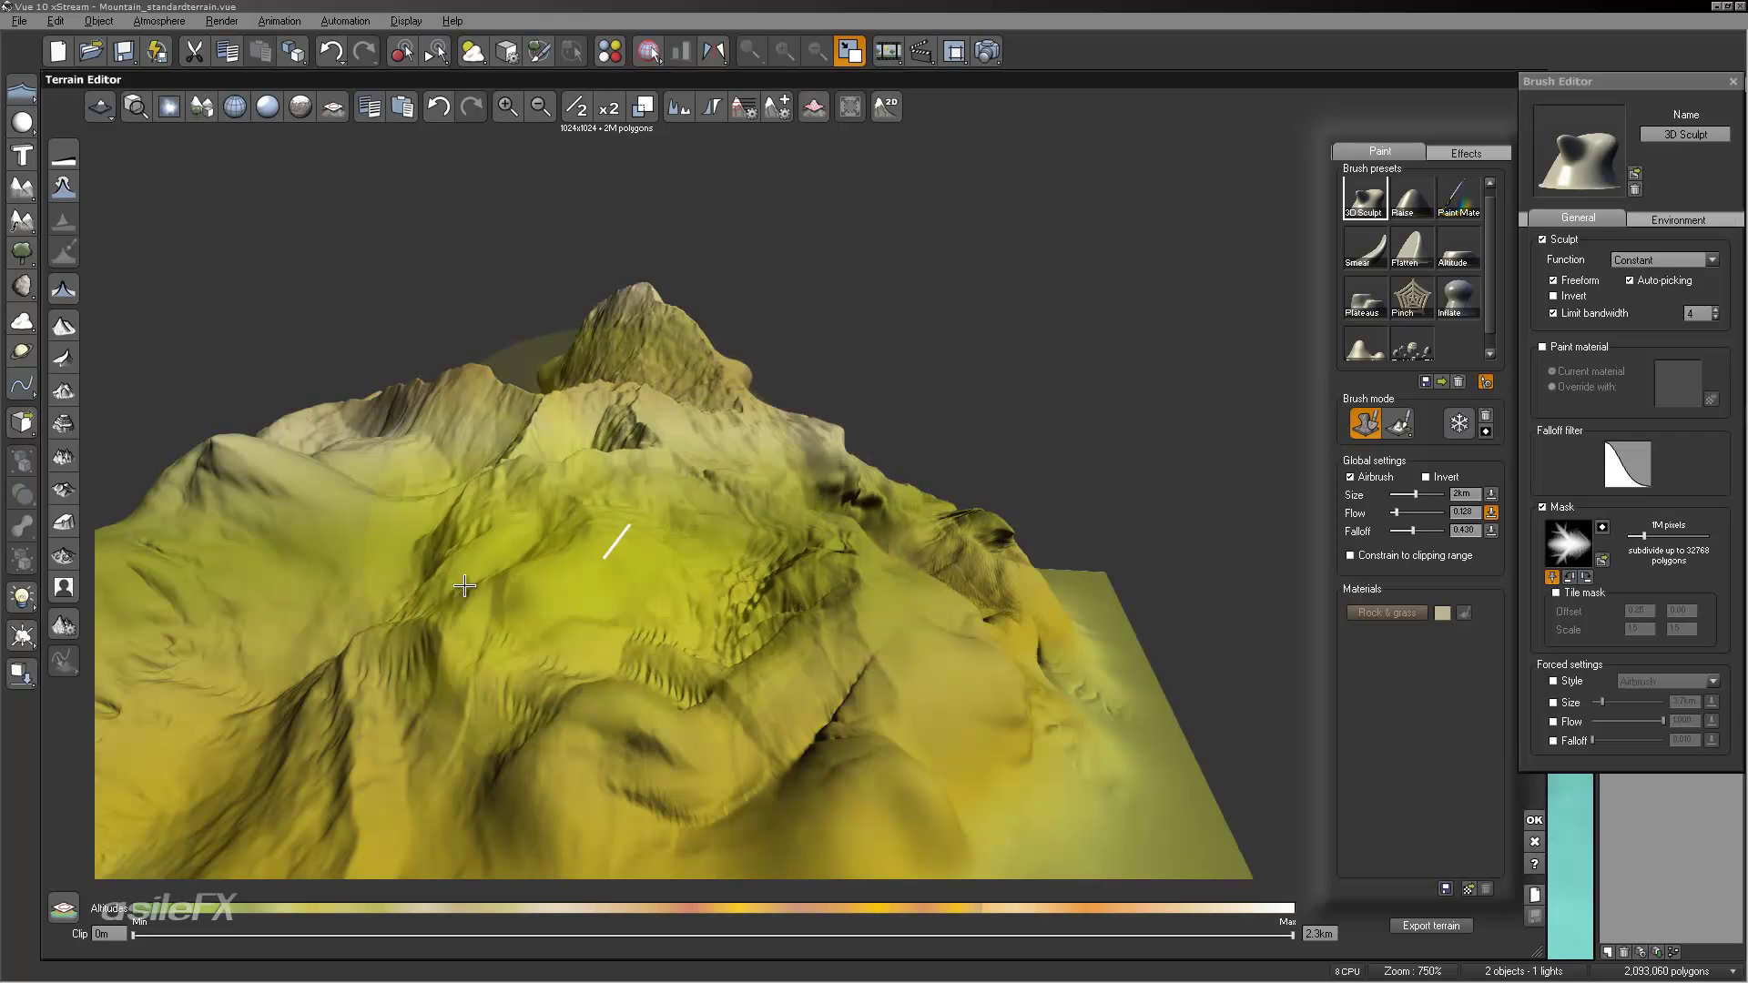
Step: Apply the terrain edits and examine the sculpted slopes and overhangs up close in the main camera view
left_click(1534, 818)
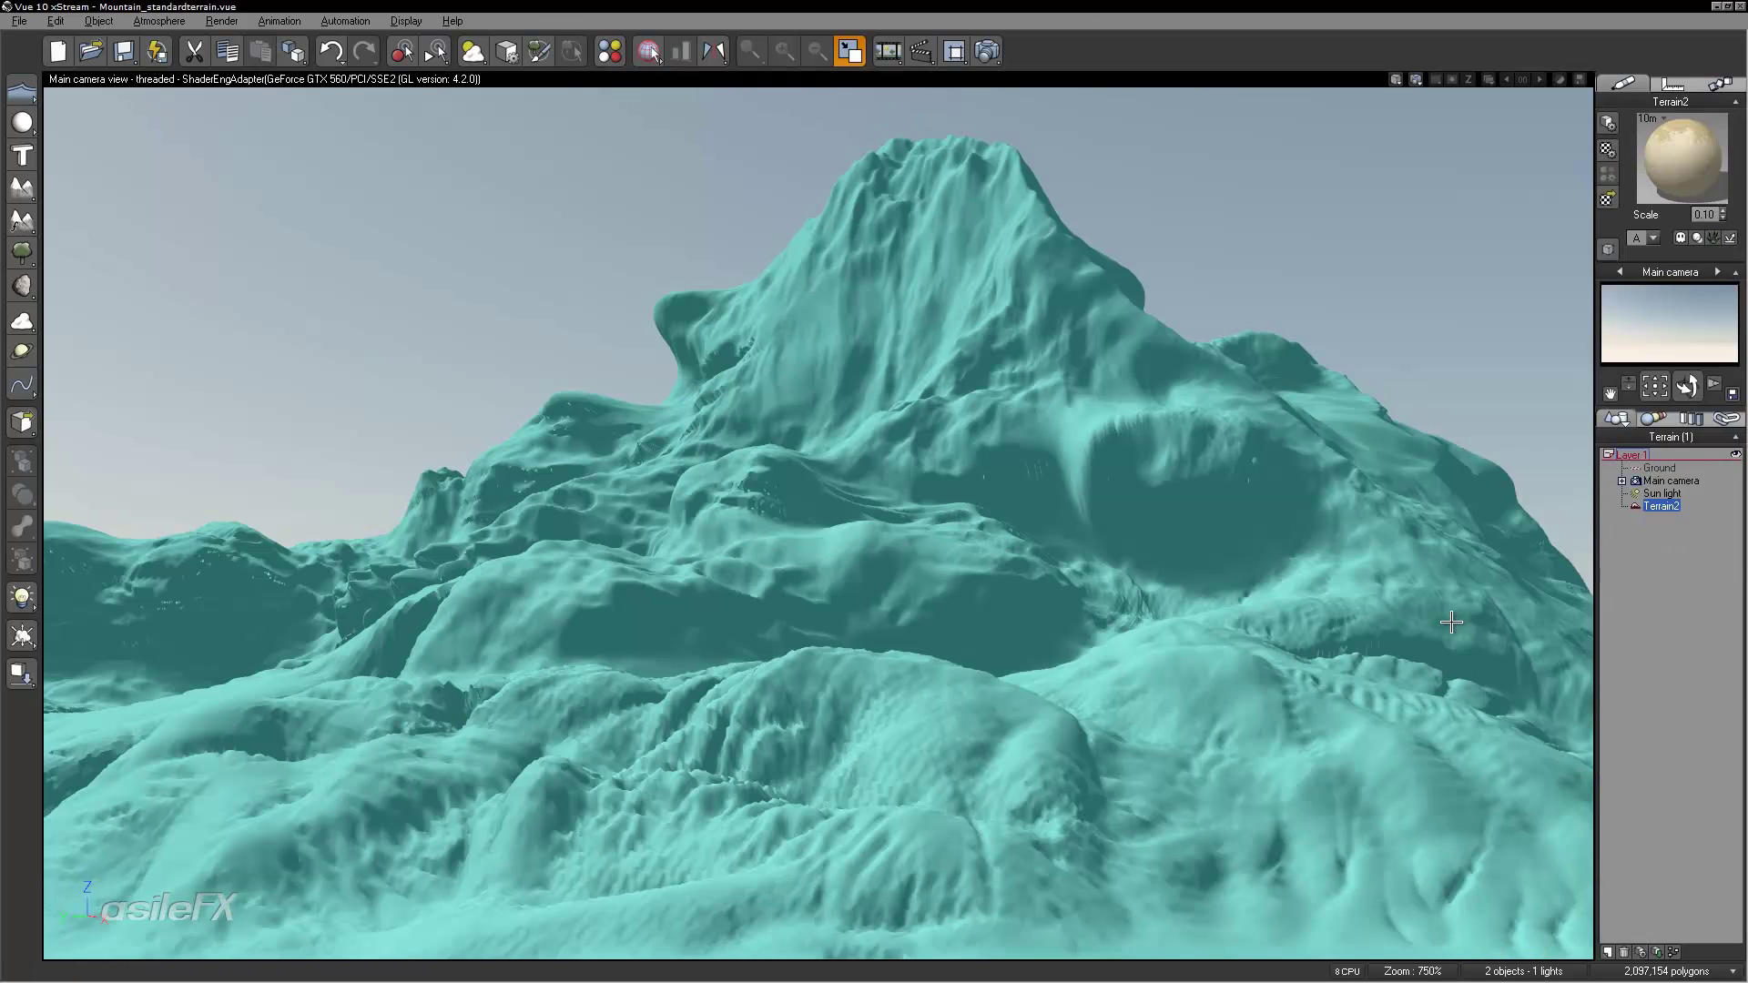
right_click_drag(1451, 622, 1548, 856)
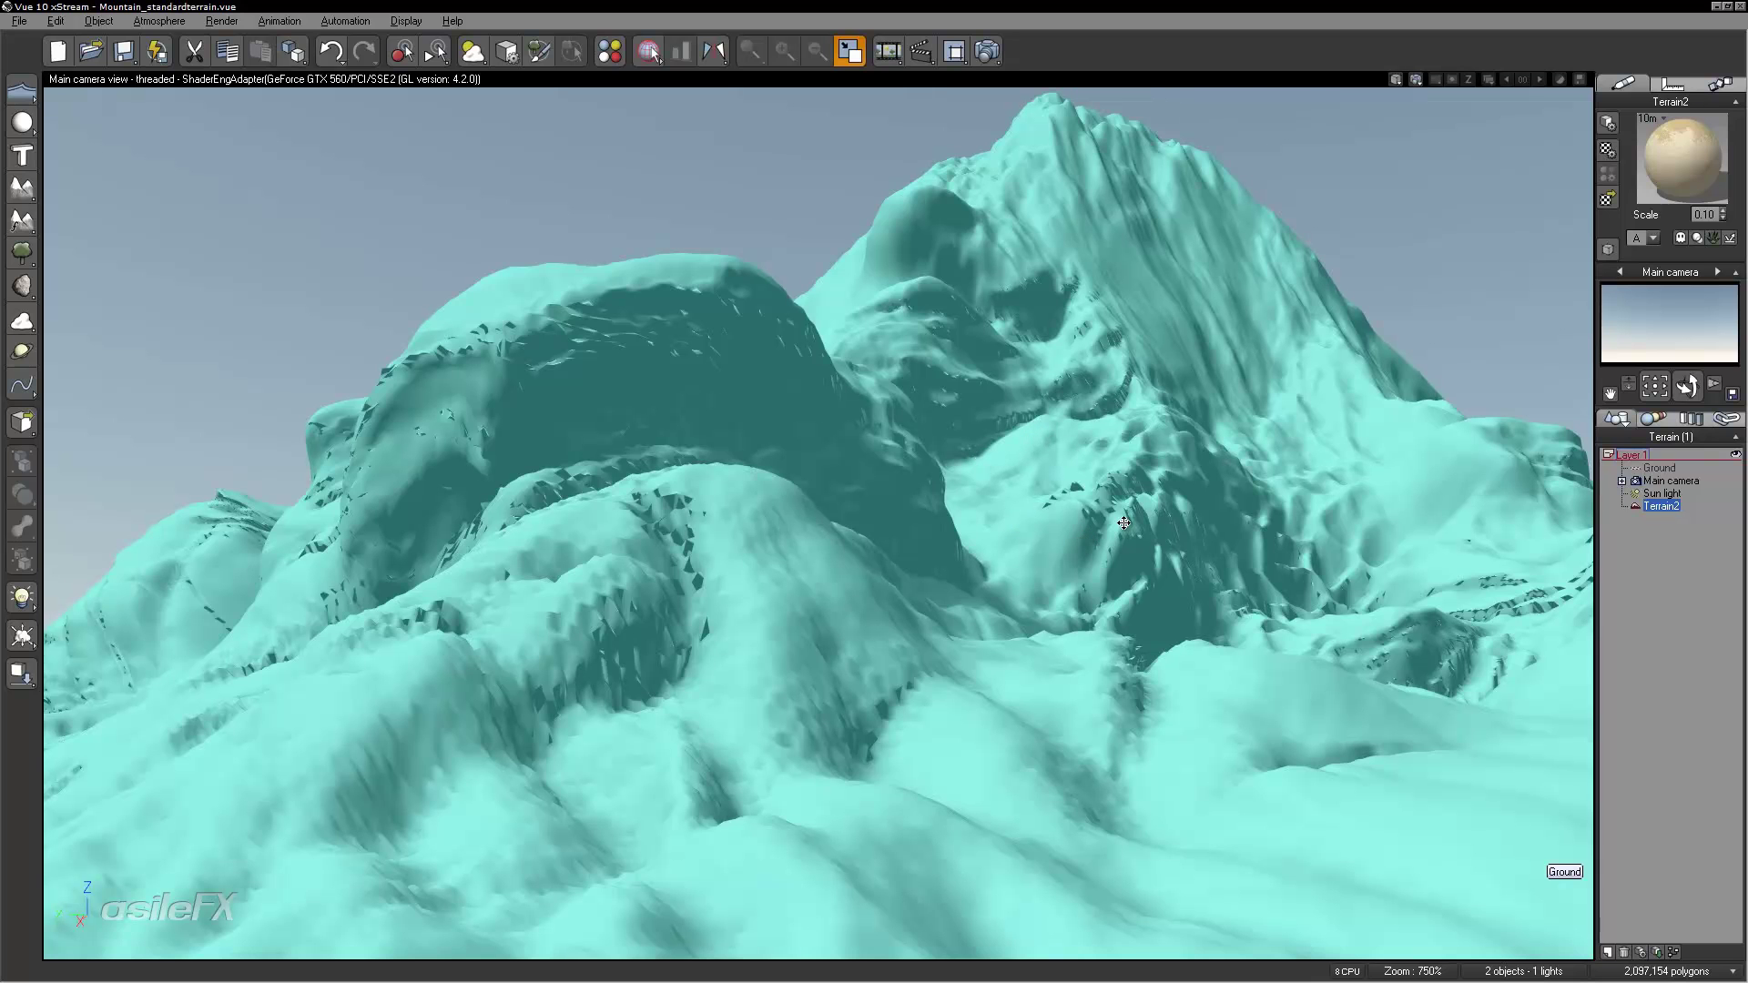
right_click_drag(970, 561, 1365, 616)
middle_click_drag(1364, 617, 547, 538)
right_click_drag(1085, 574, 1106, 567)
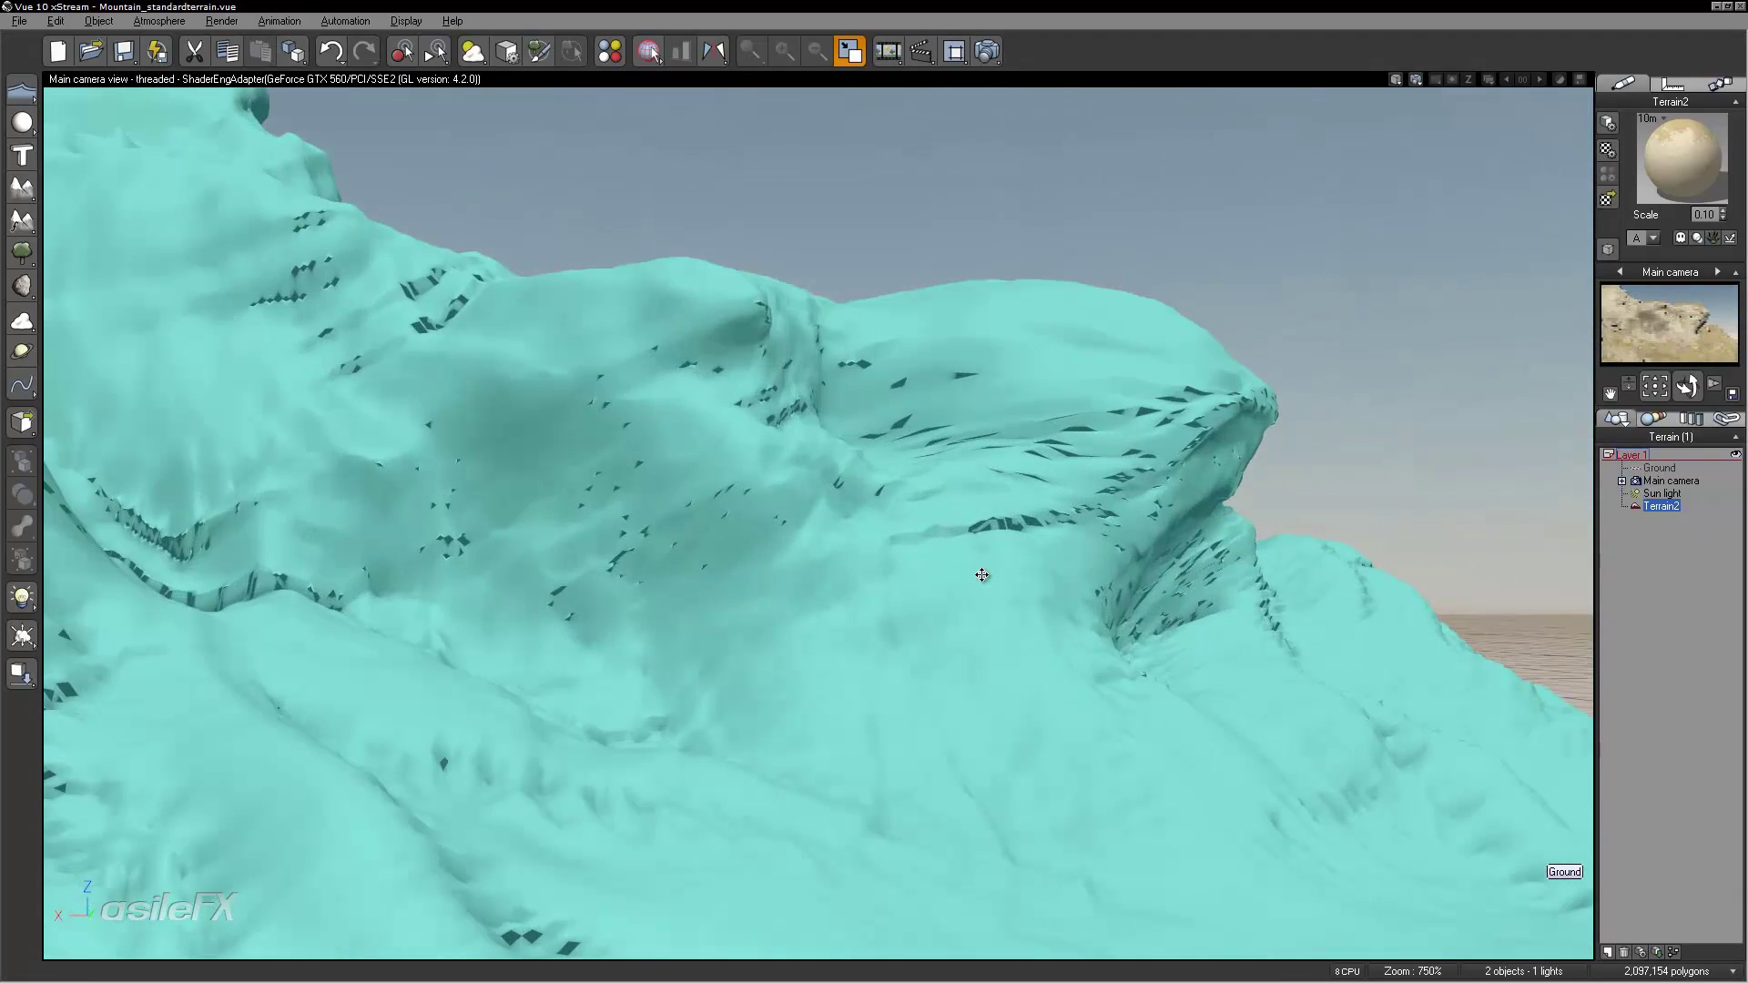
scroll(983, 576, "up", 2)
scroll(982, 575, "up", 3)
middle_click_drag(1077, 576, 1059, 325)
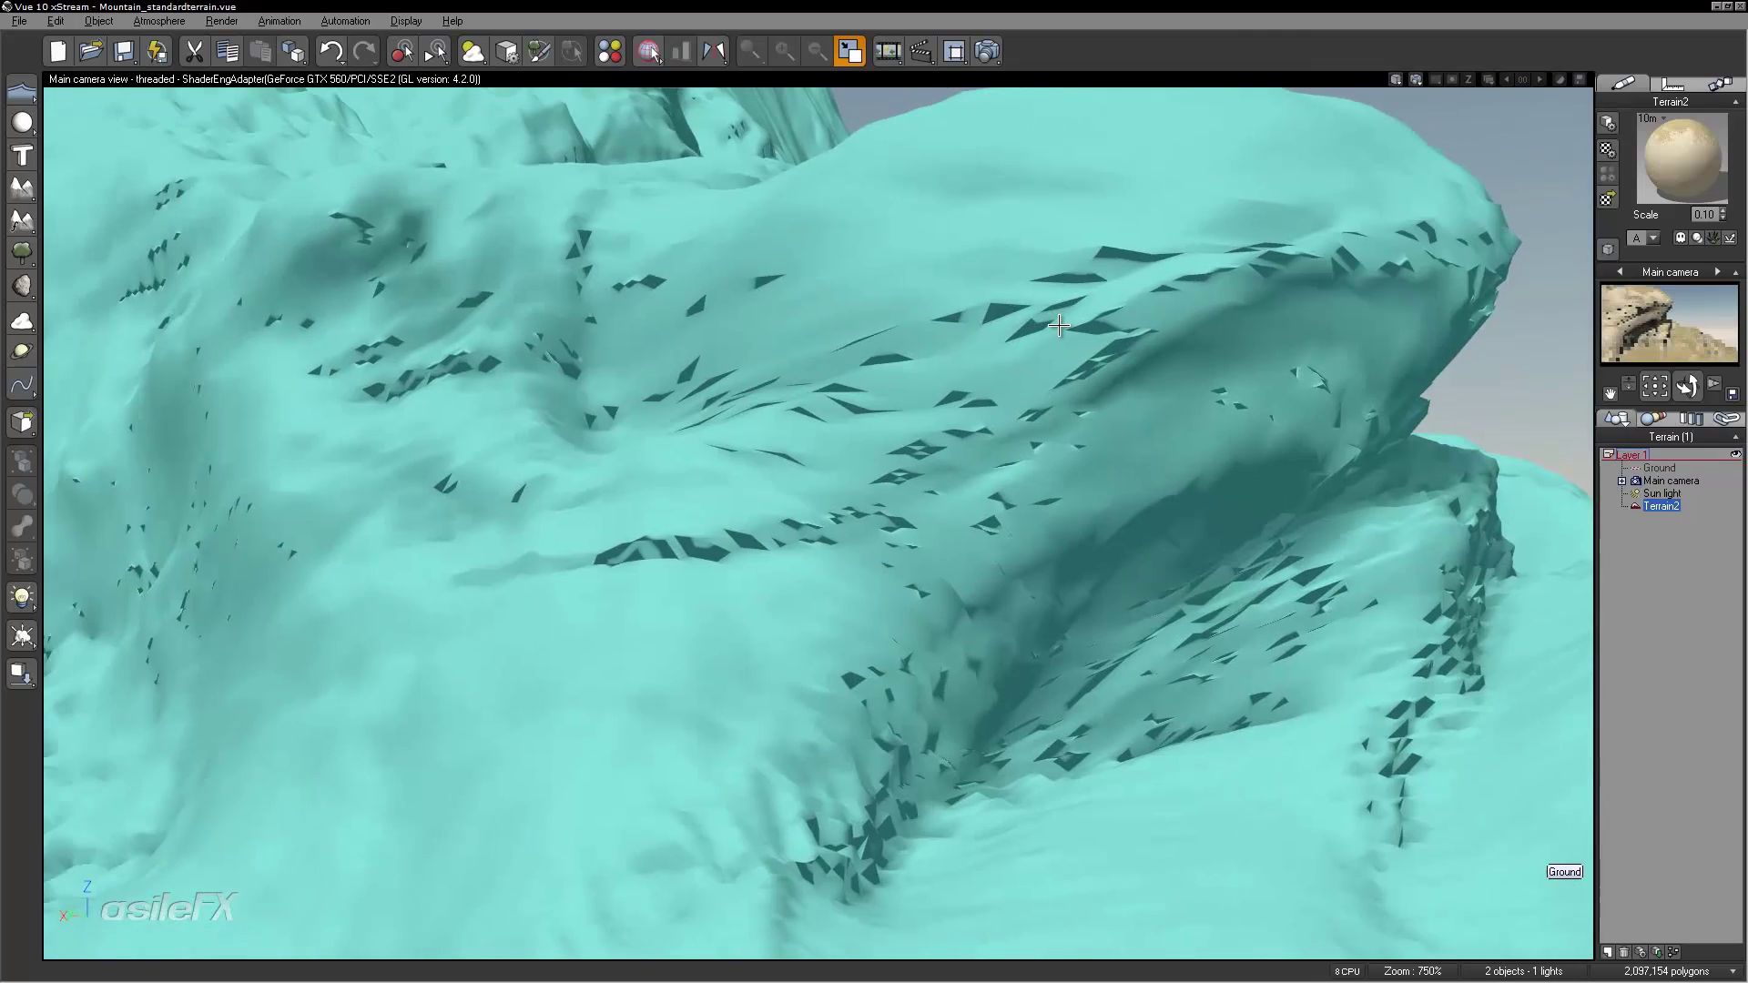
Step: Reopen the terrain for editing, inspect its wireframe mesh and retopologize it with a looseness of 0.10
double_click(1158, 356)
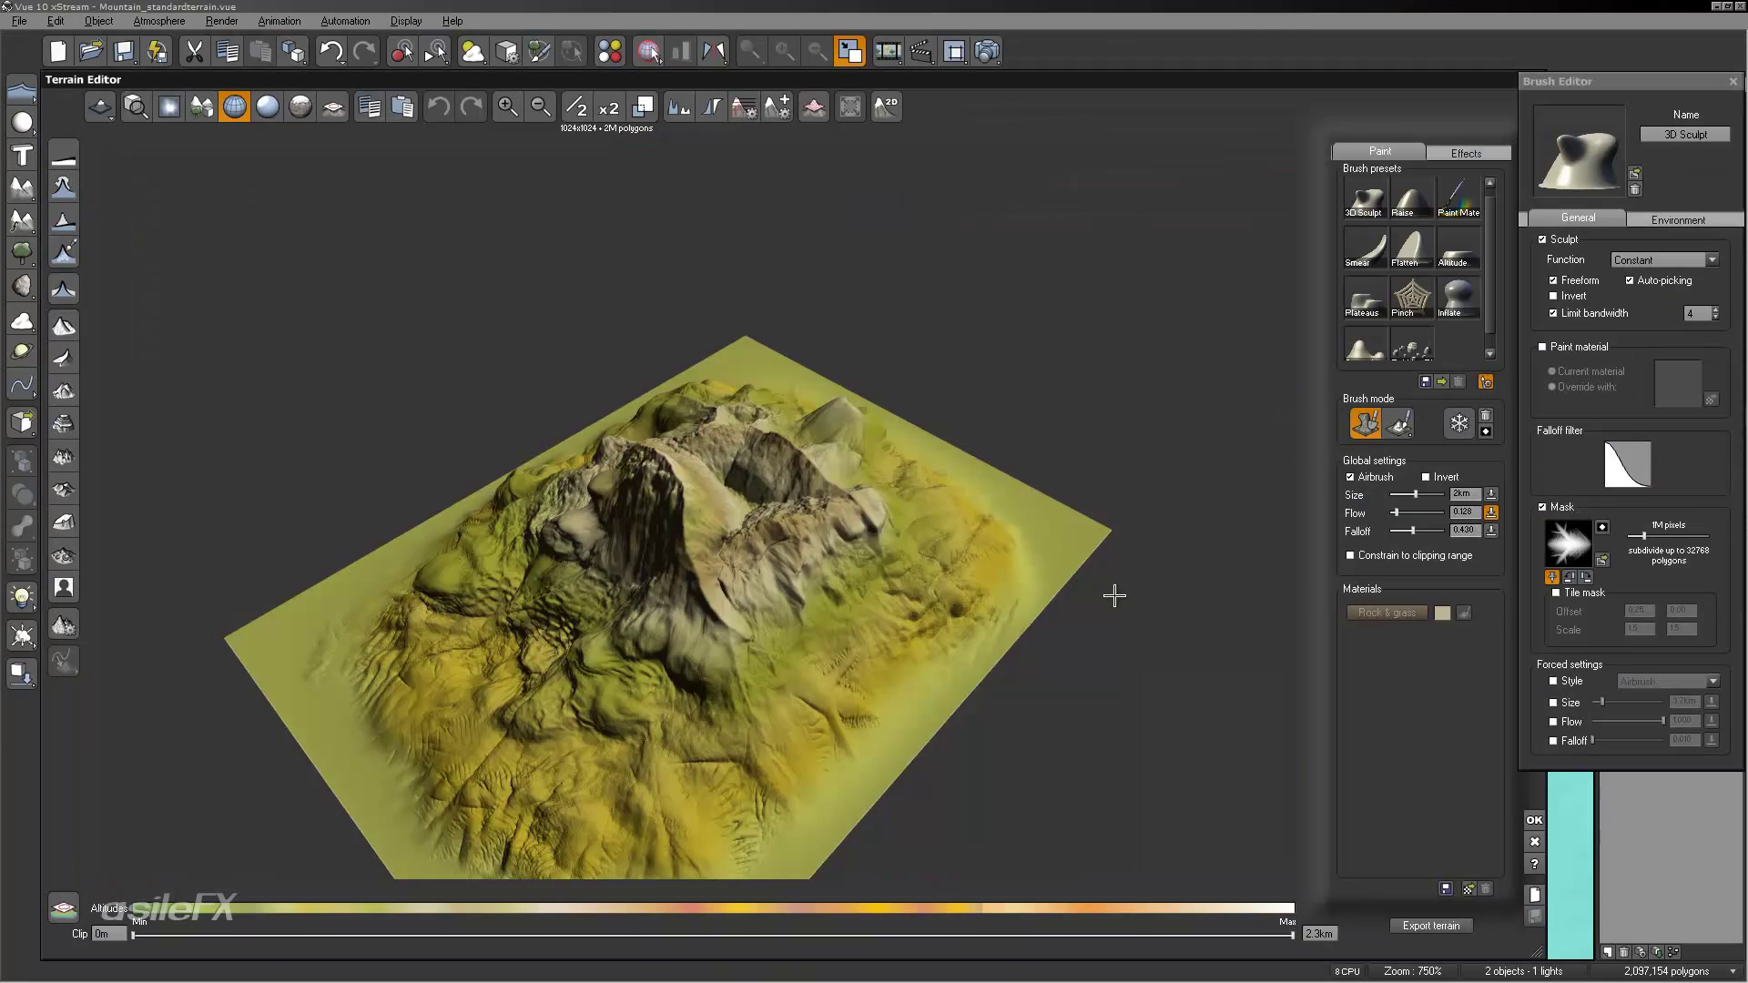
right_click_drag(1054, 541, 1007, 534)
scroll(789, 554, "up", 5)
middle_click_drag(789, 553, 995, 427)
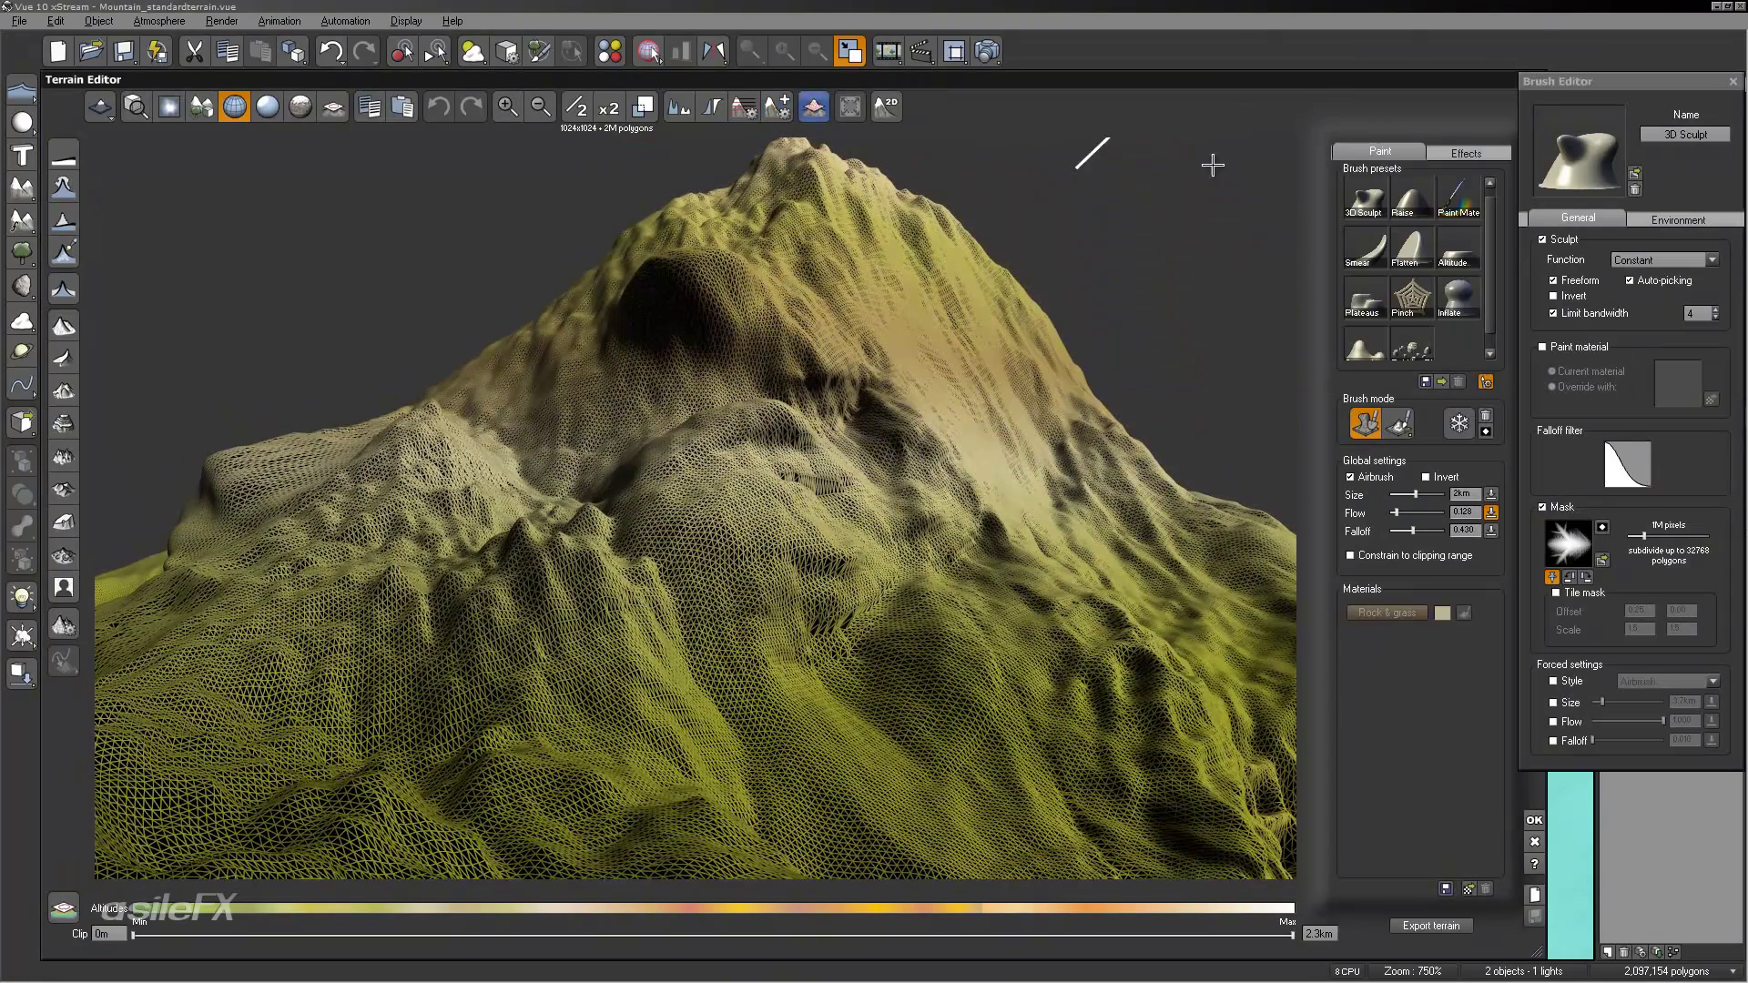
left_click(712, 107)
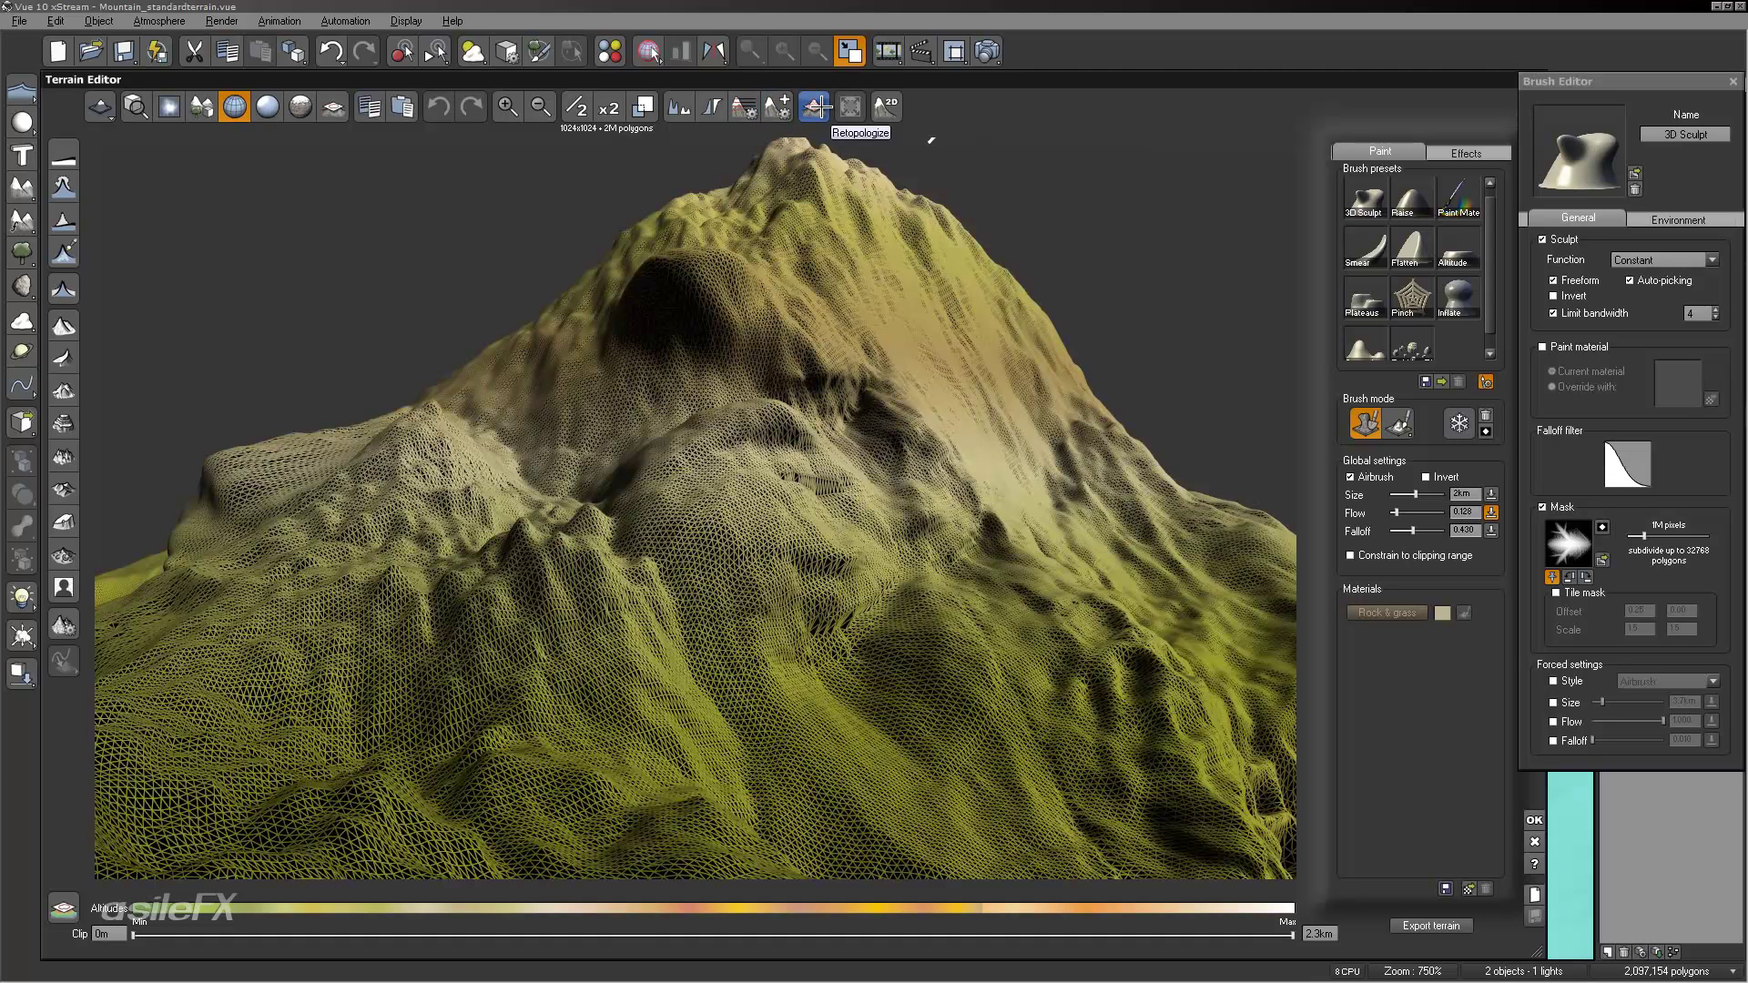
left_click(816, 107)
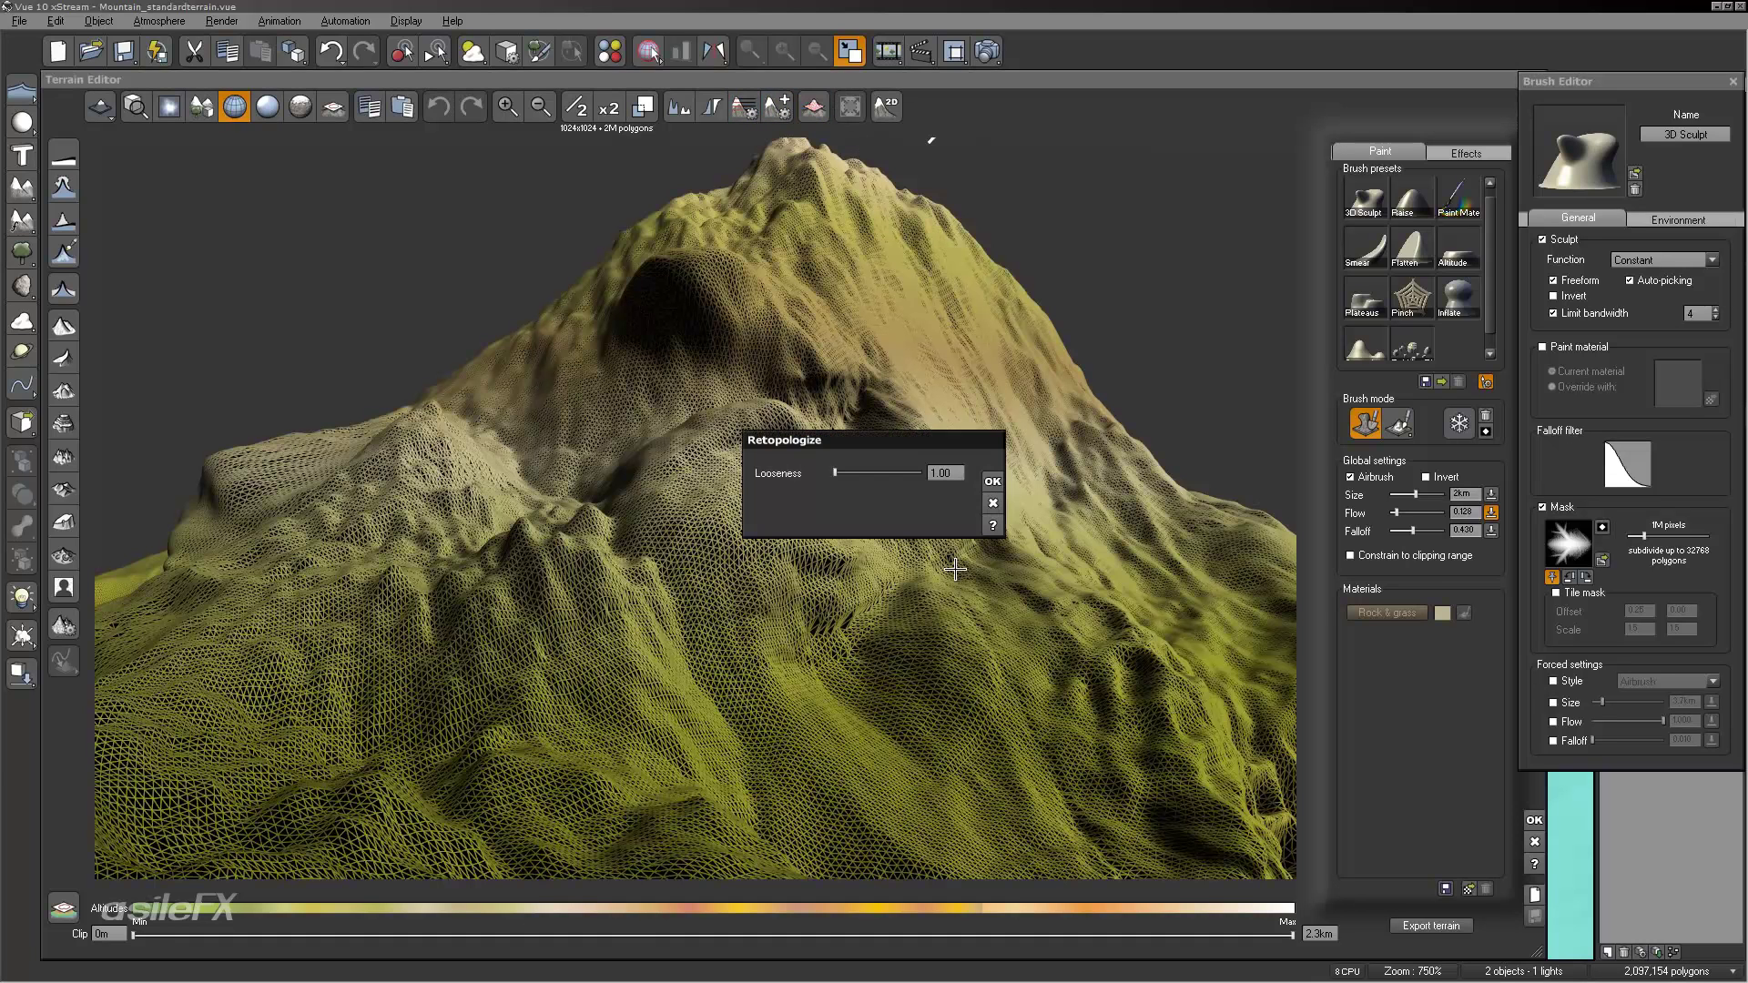
double_click(946, 471)
type("0.10")
key("Return")
left_click(990, 480)
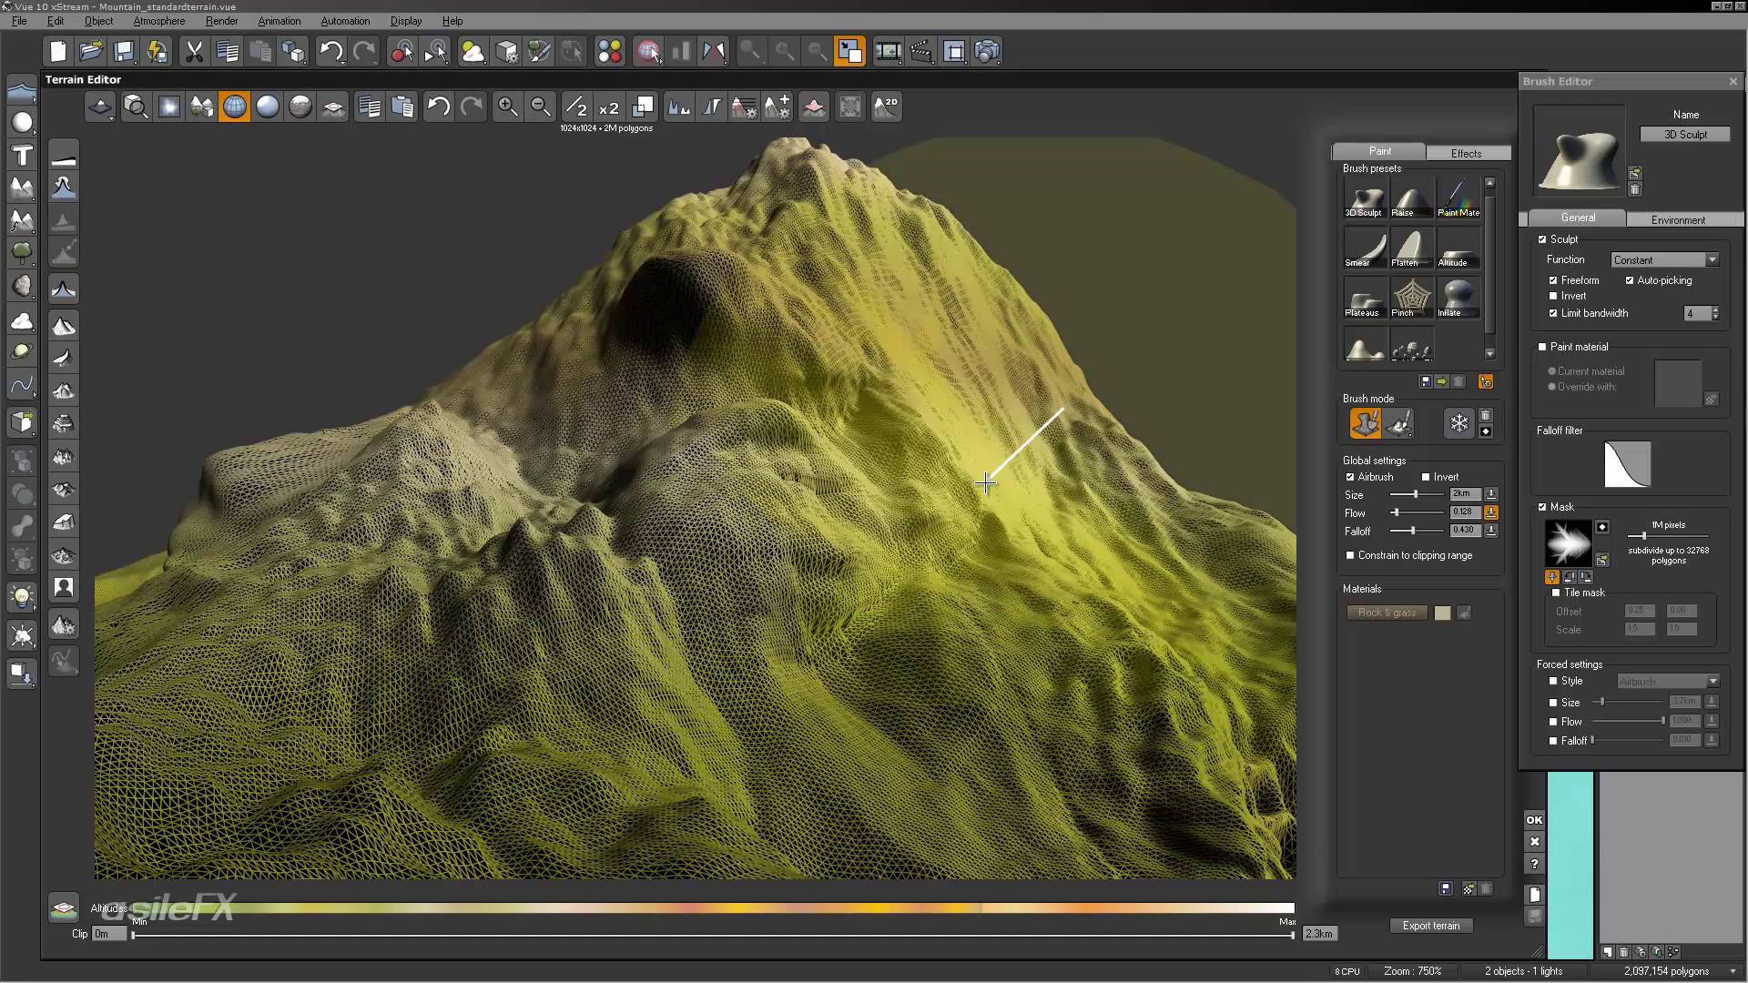
Step: Apply the terrain edits, reopen the terrain for editing and retopologize it with a looseness of 0.40
left_click(1533, 819)
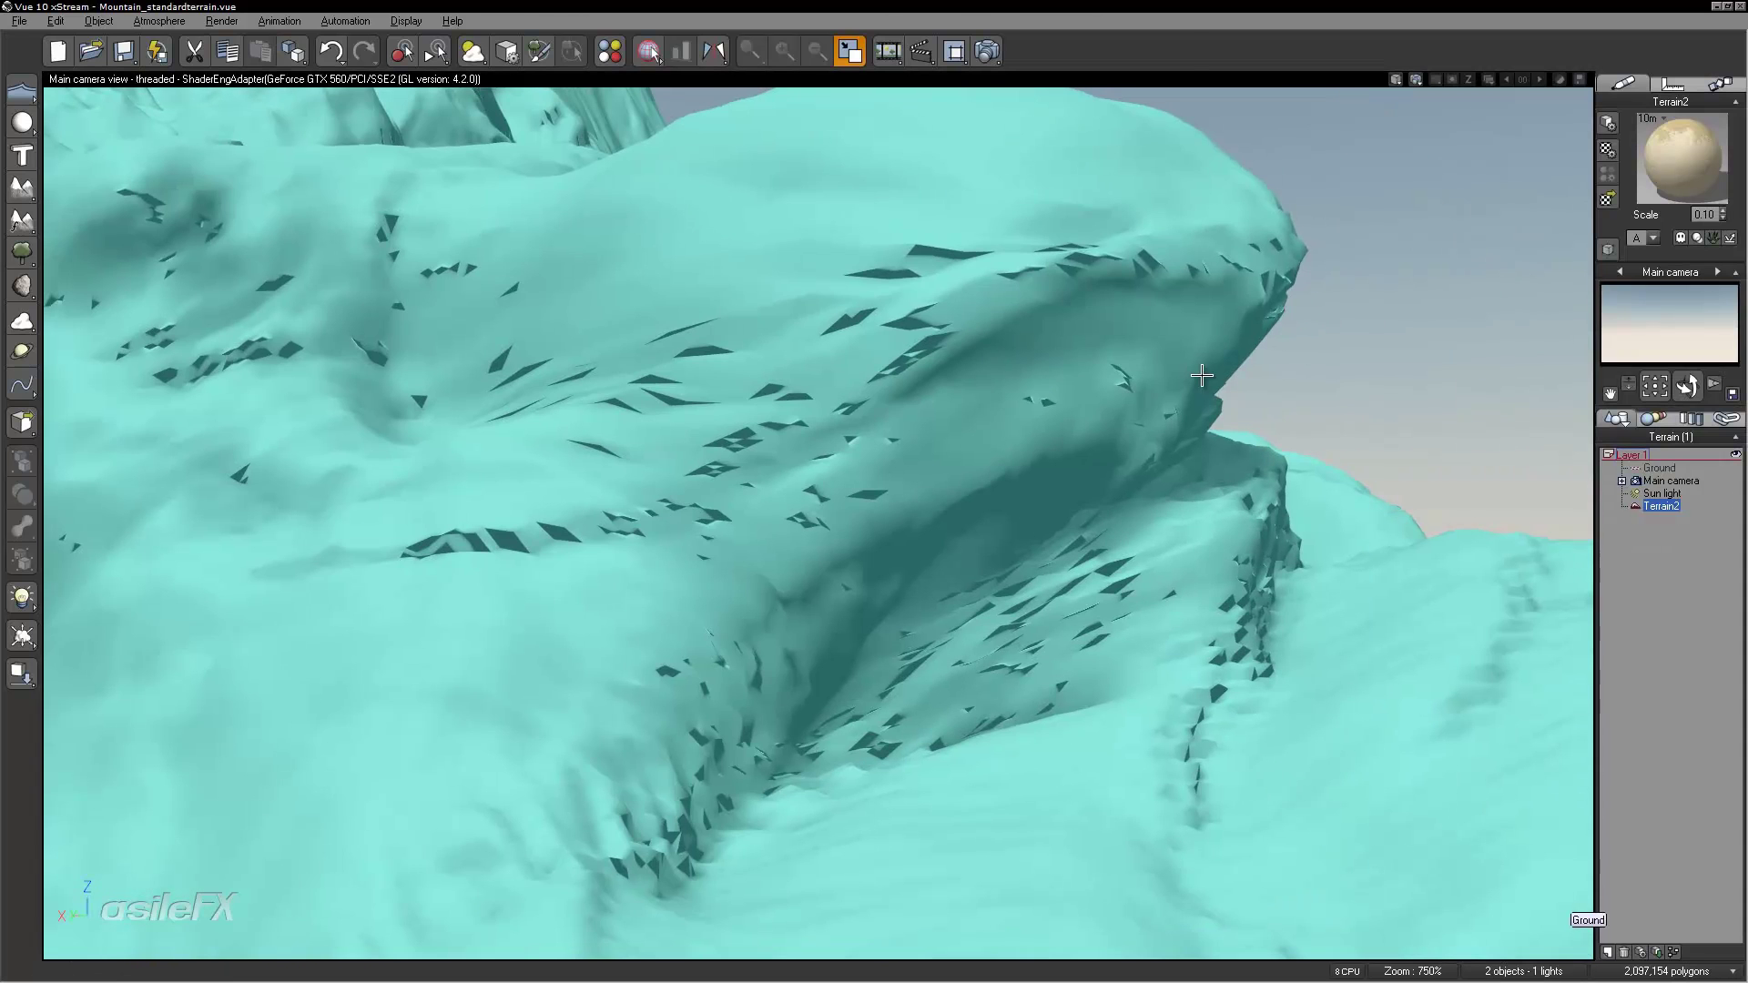
double_click(1045, 341)
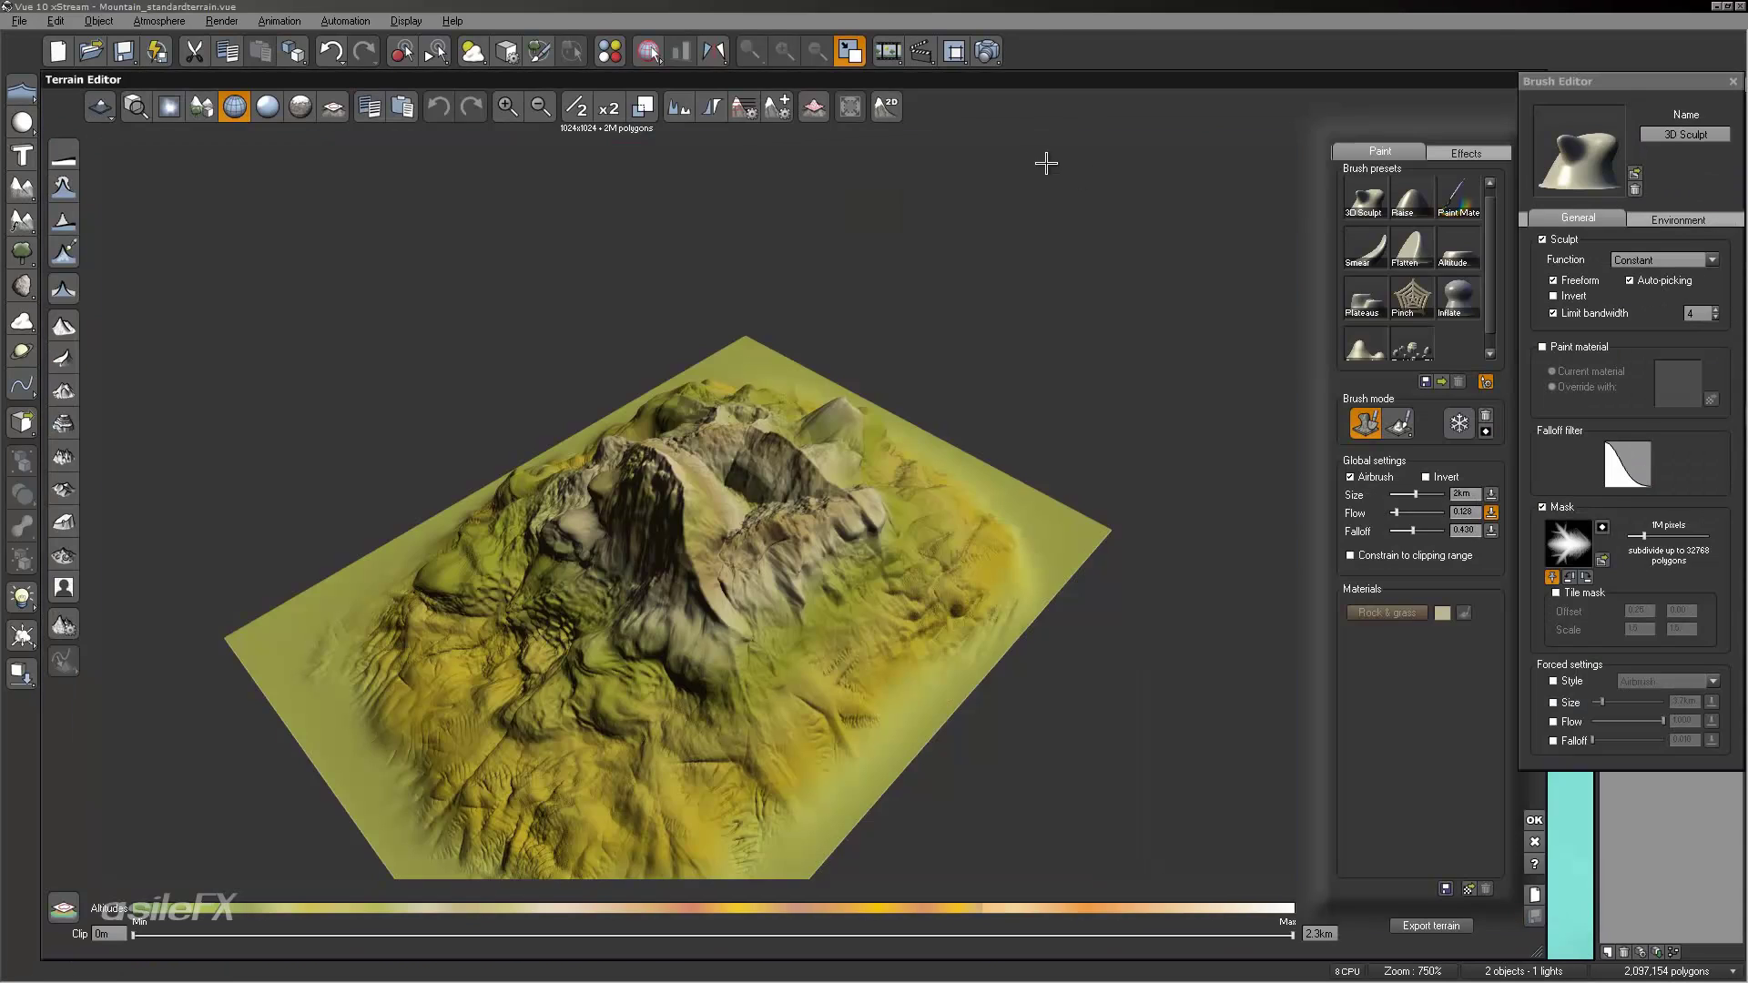
double_click(948, 473)
left_click(948, 472)
type("0.40")
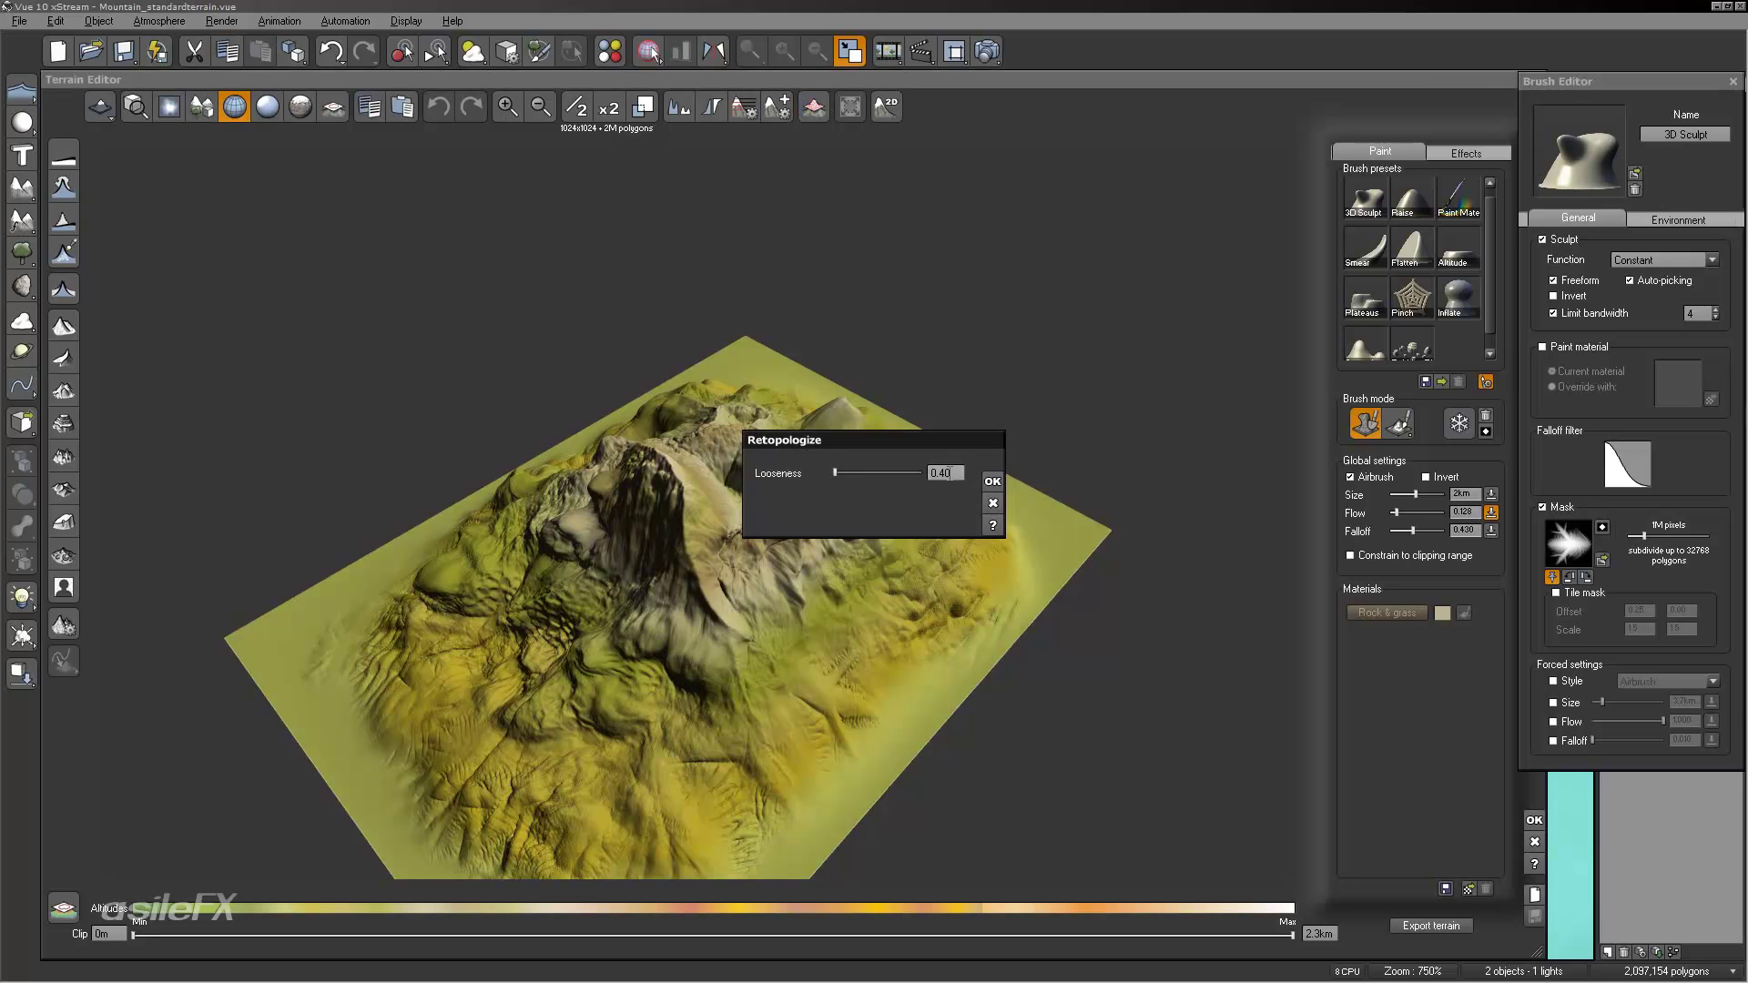
left_click(990, 475)
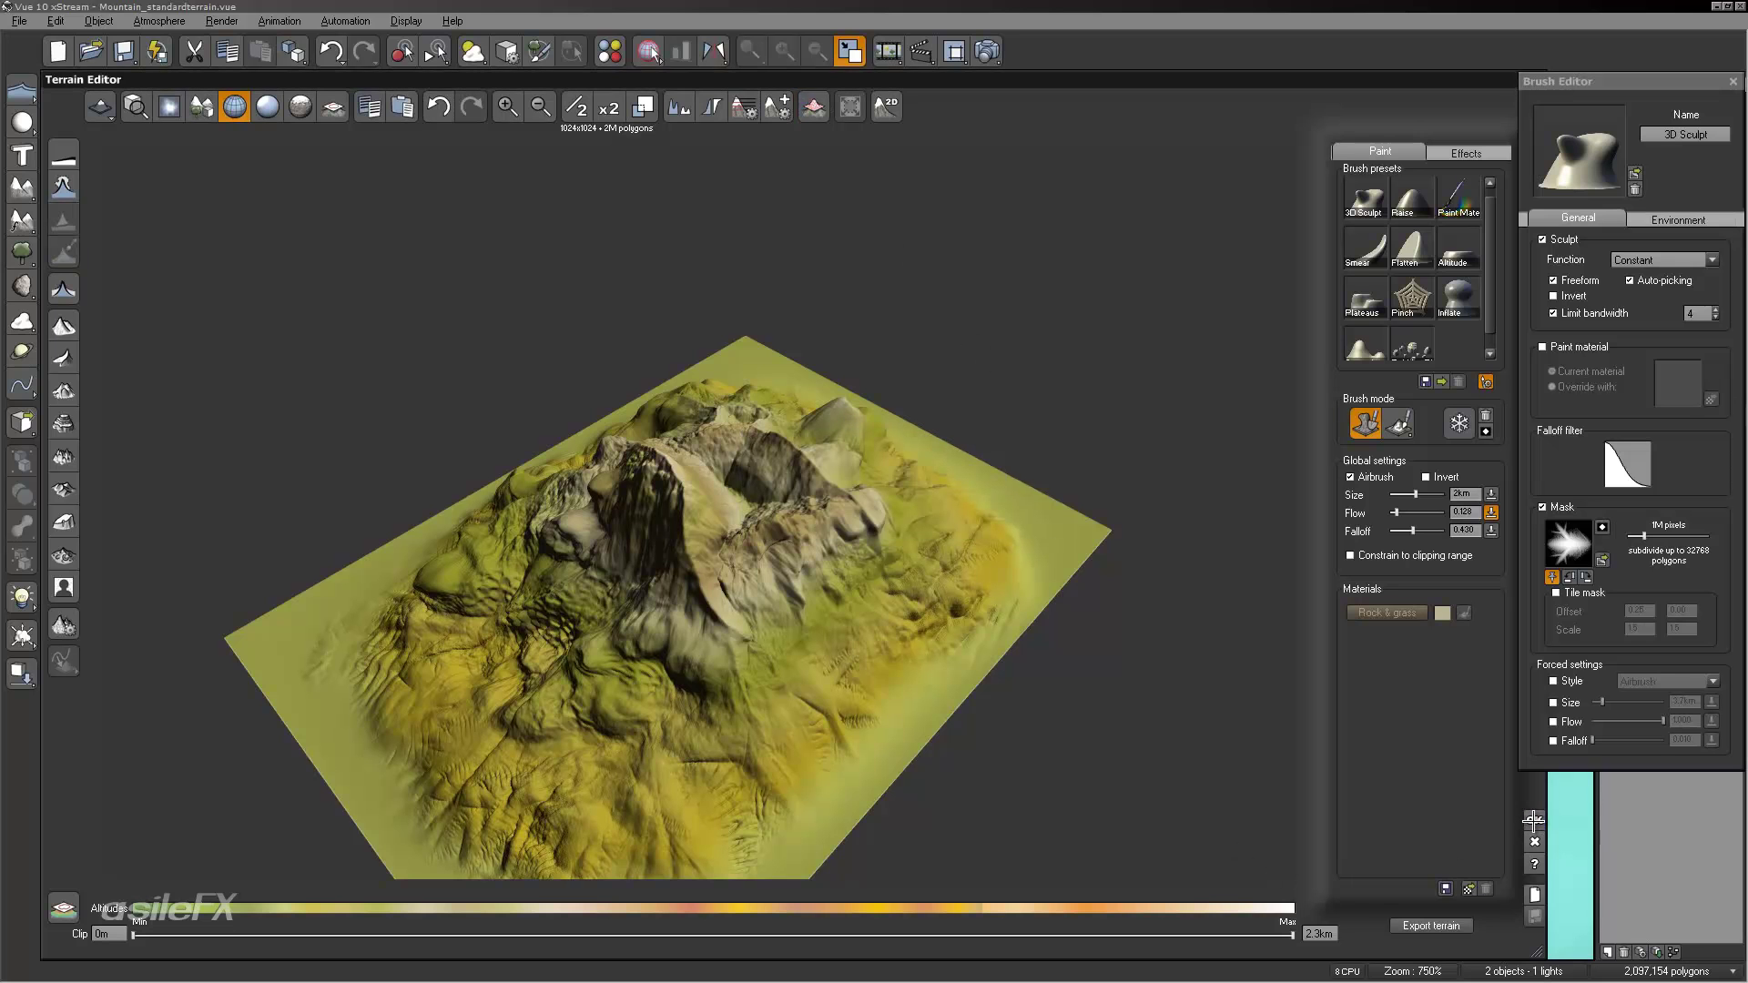
Step: Apply the retopologized terrain and examine its overhangs and lower slopes in the main camera view
key("Return")
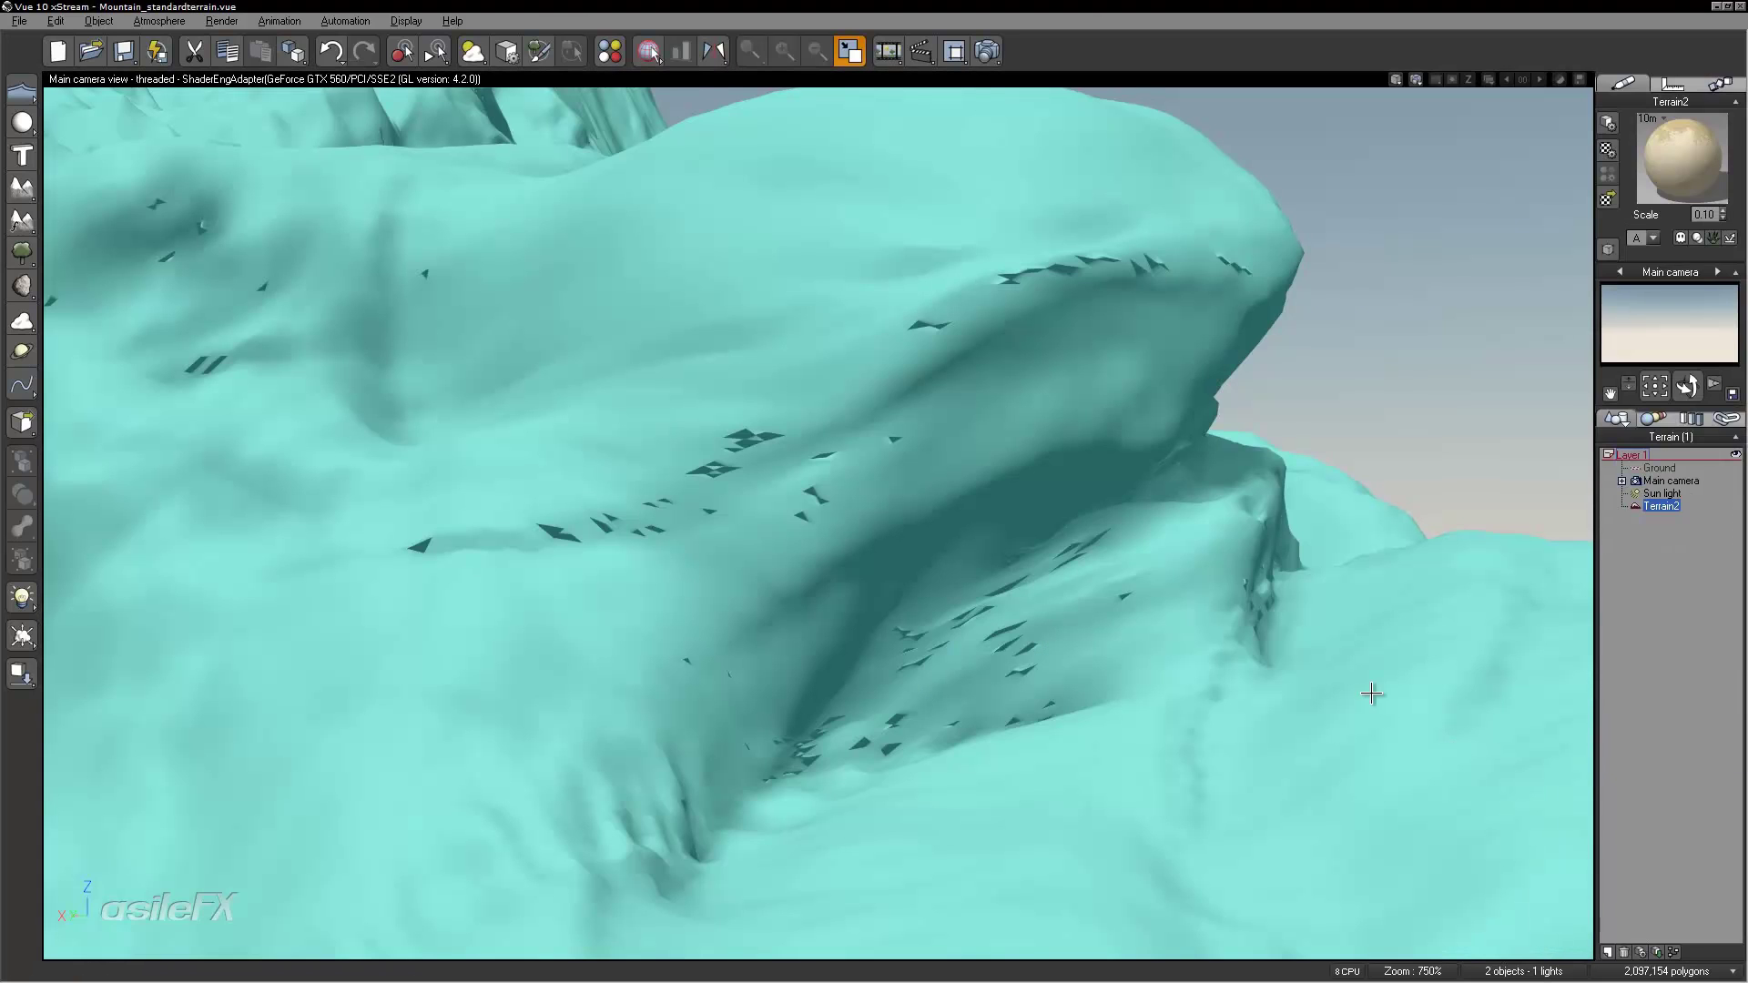
right_click_drag(1085, 611, 1005, 578)
scroll(1159, 616, "down", 5)
middle_click_drag(1005, 578, 1077, 585)
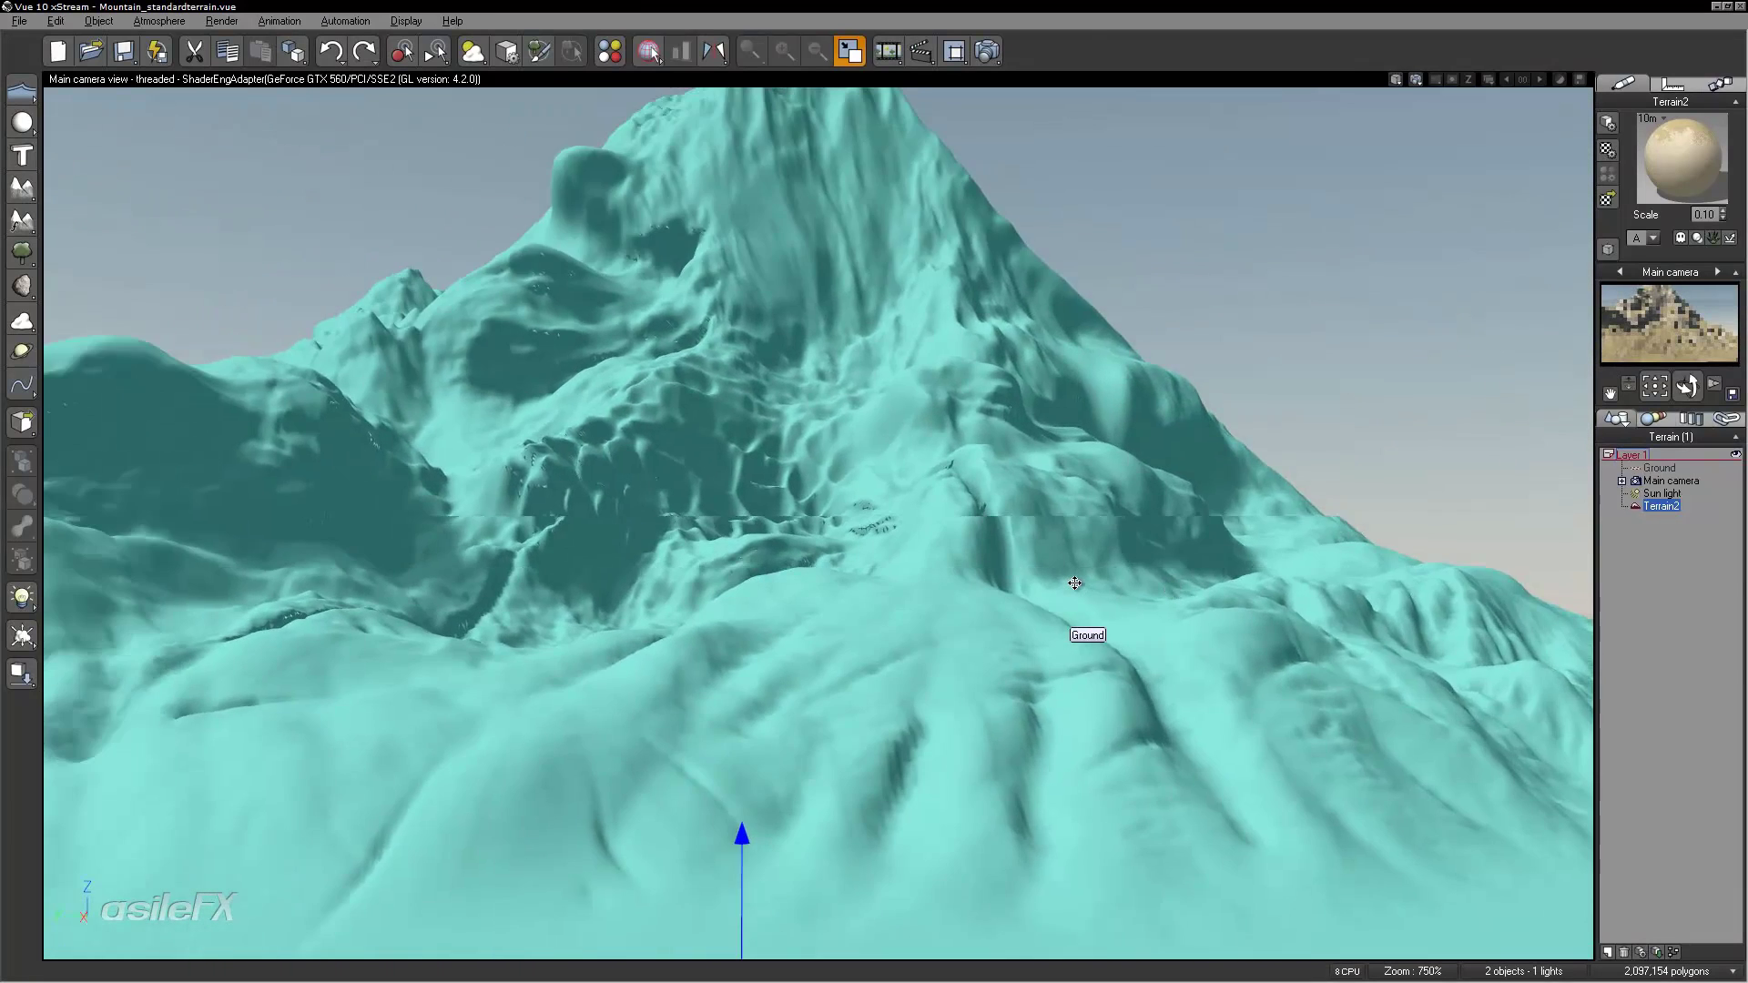
scroll(1077, 585, "up", 5)
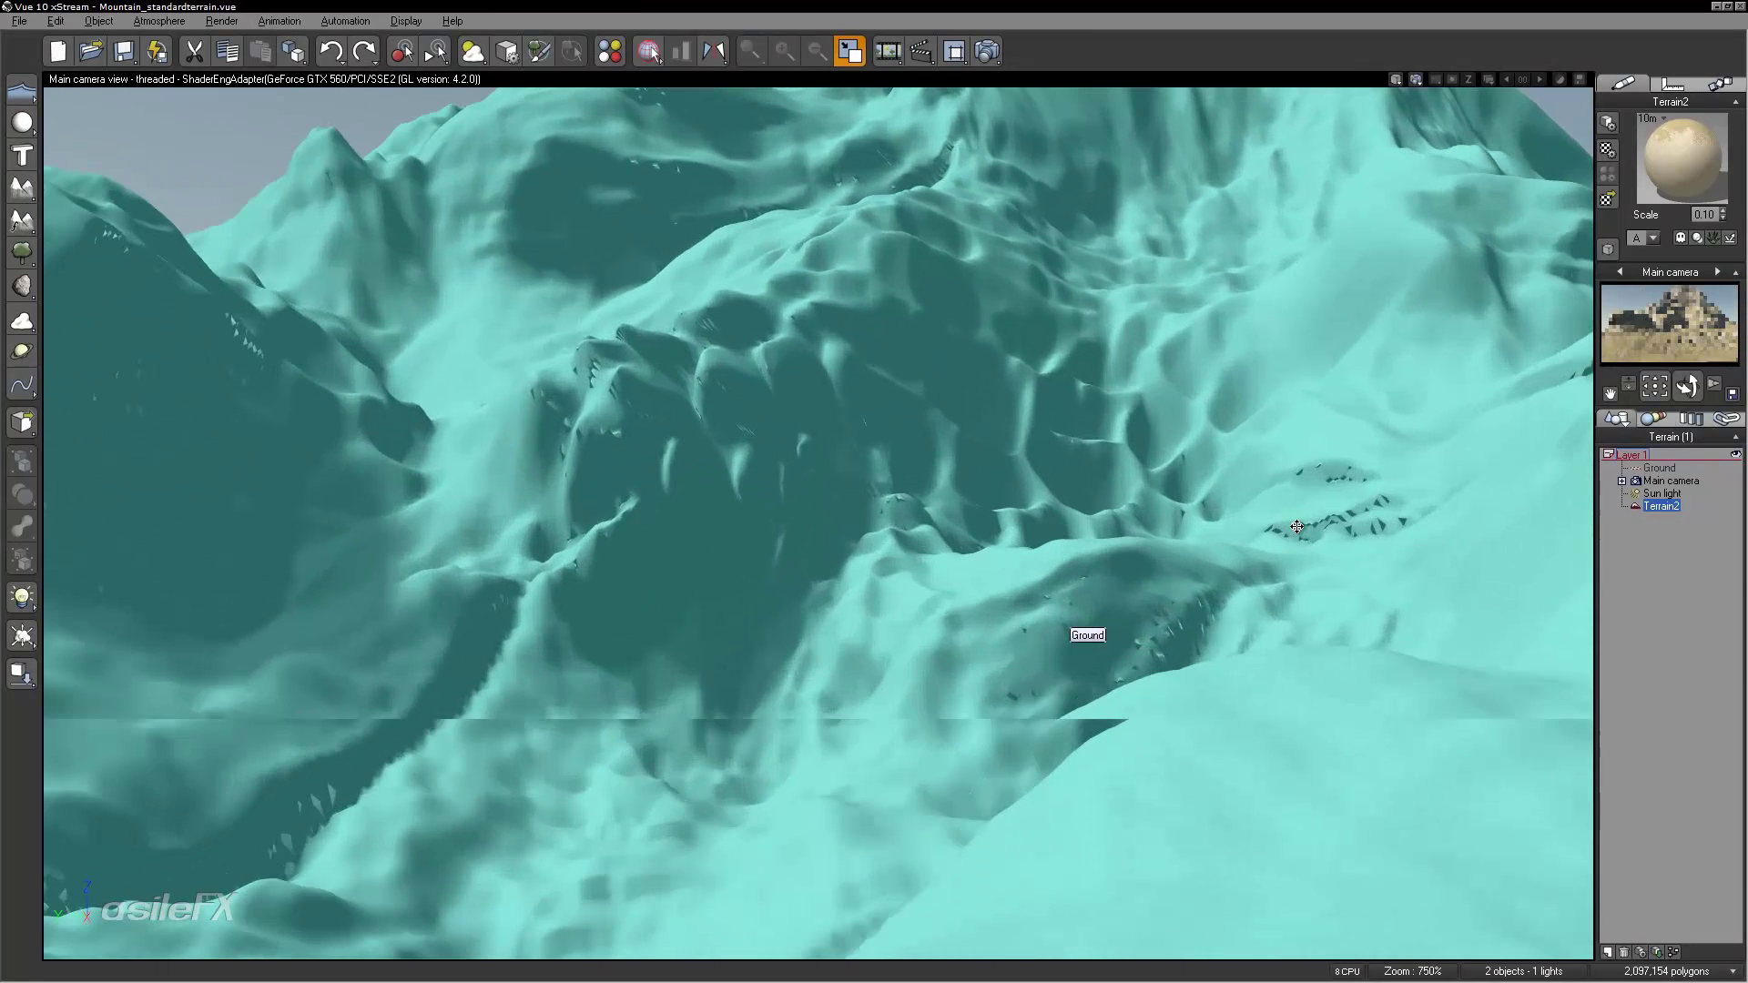
scroll(819, 527, "up", 1)
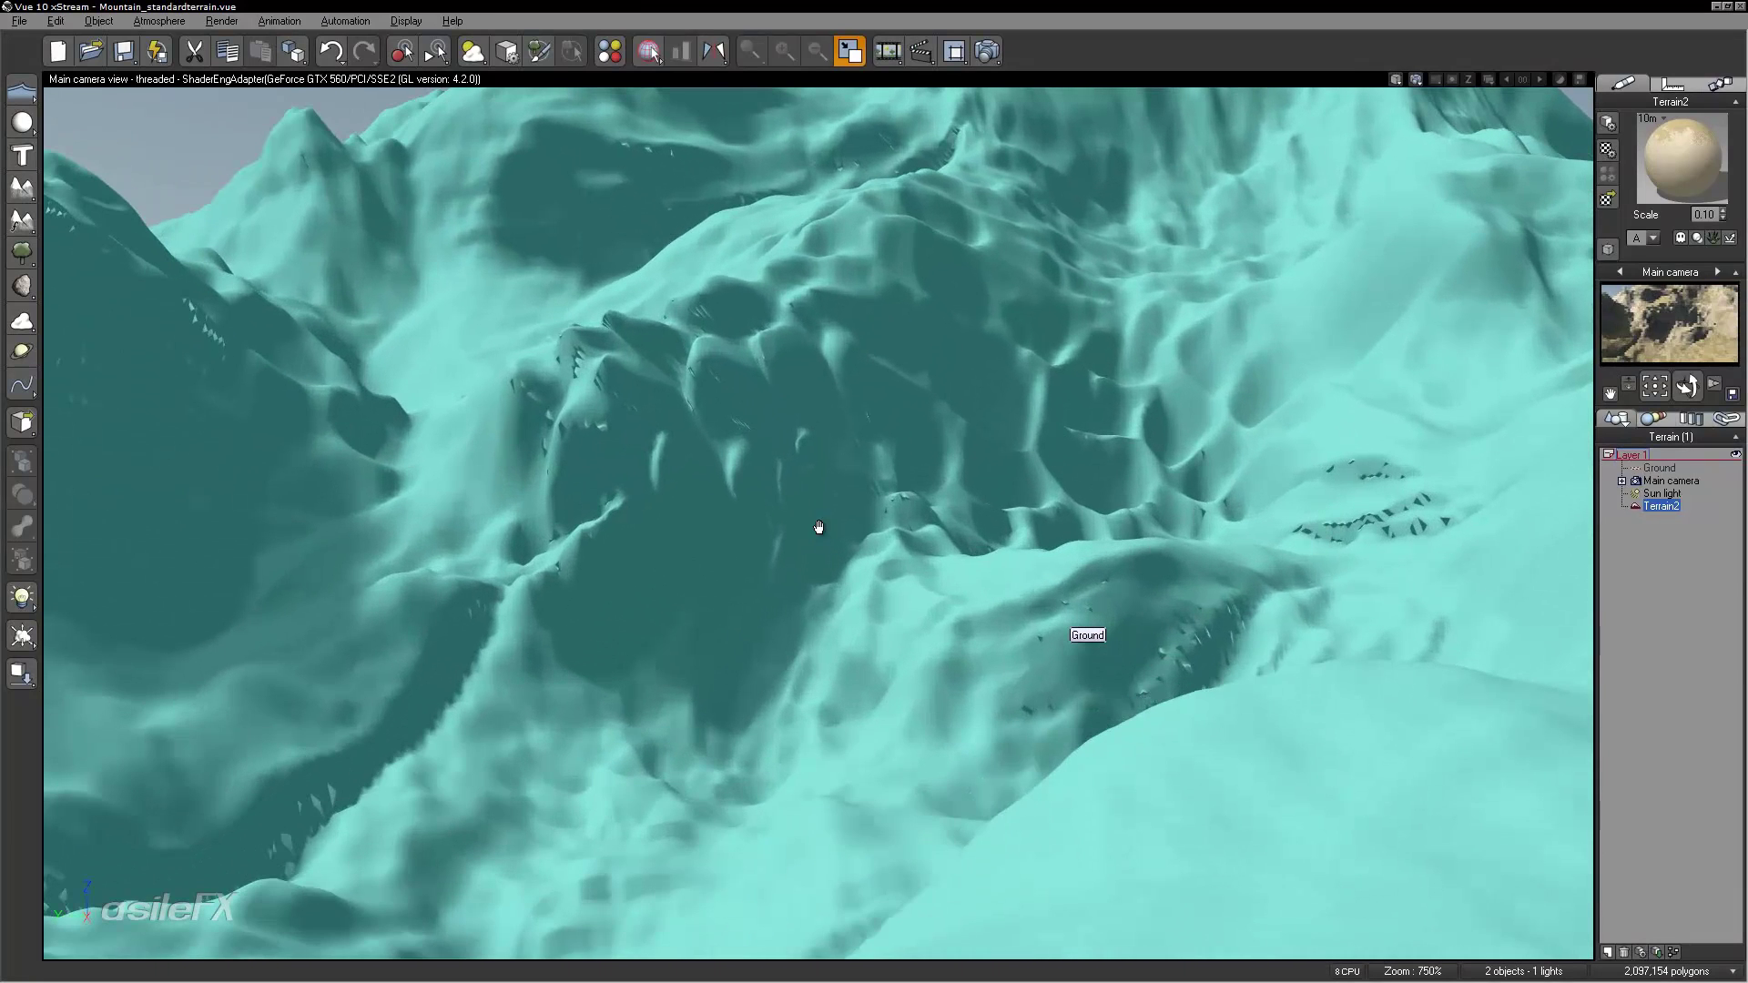
right_click_drag(845, 481, 925, 490)
Step: Reopen the terrain for editing, preview it together with the rest of the scene and inspect its wireframe mesh around the foreground hill
double_click(1092, 385)
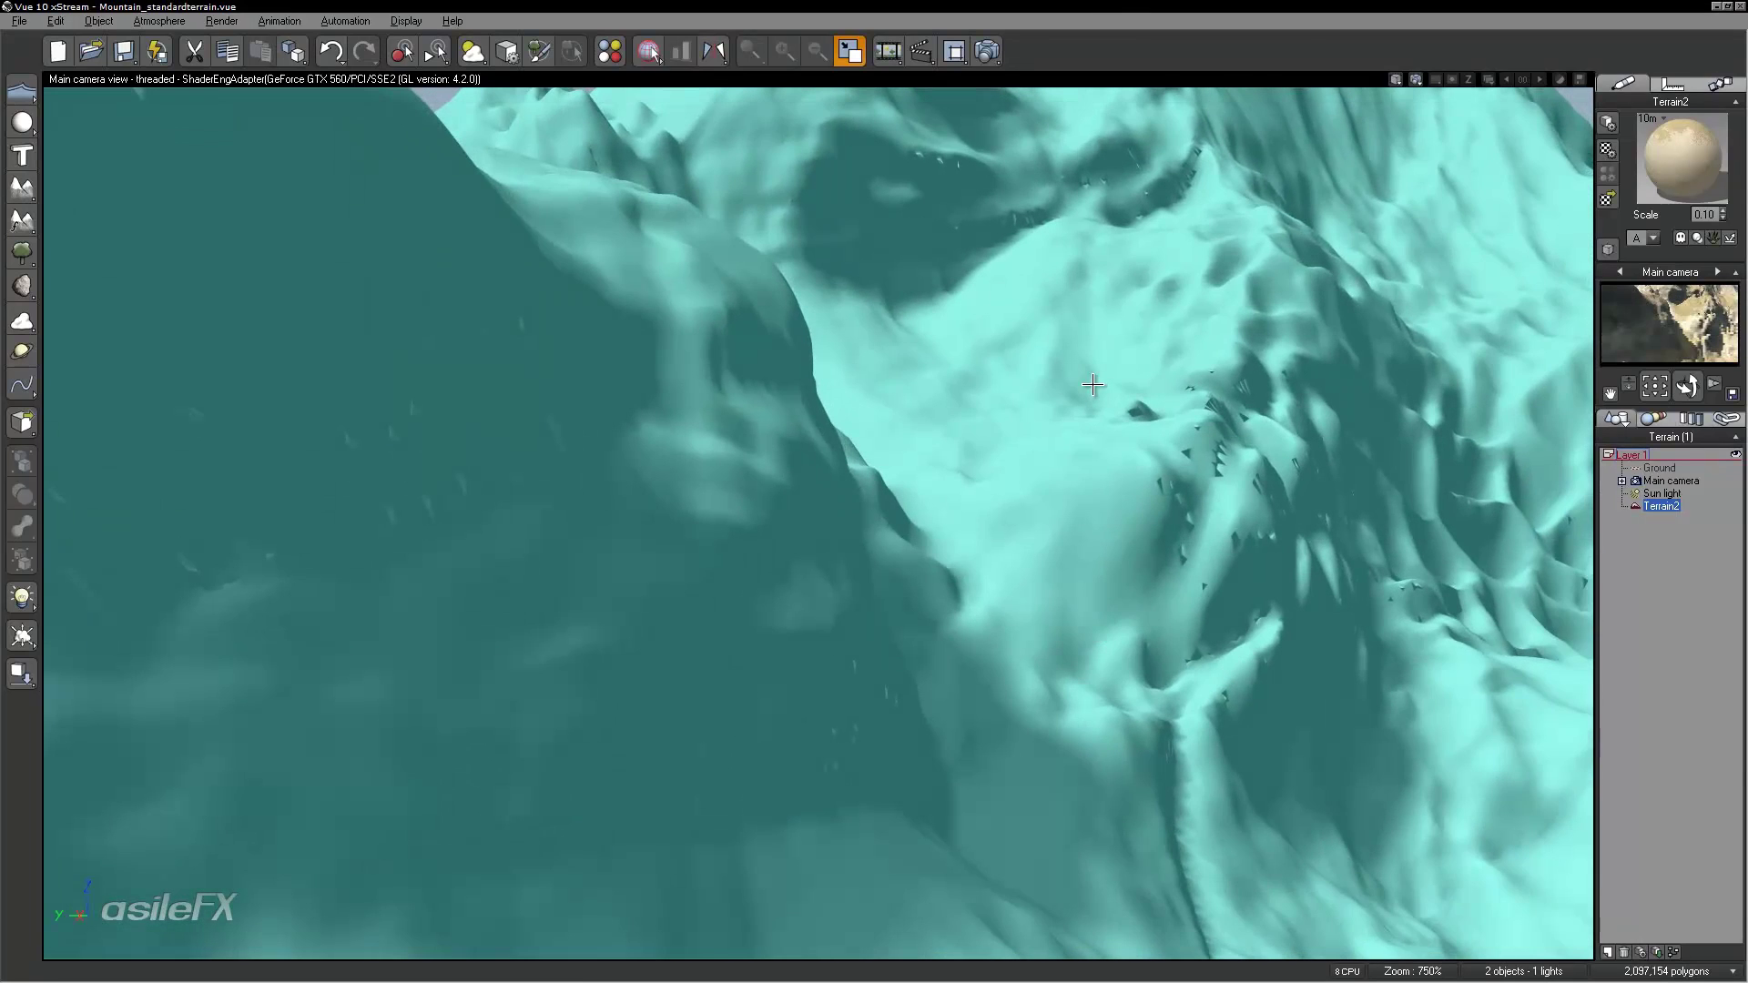
right_click_drag(840, 547, 848, 612)
left_click(202, 107)
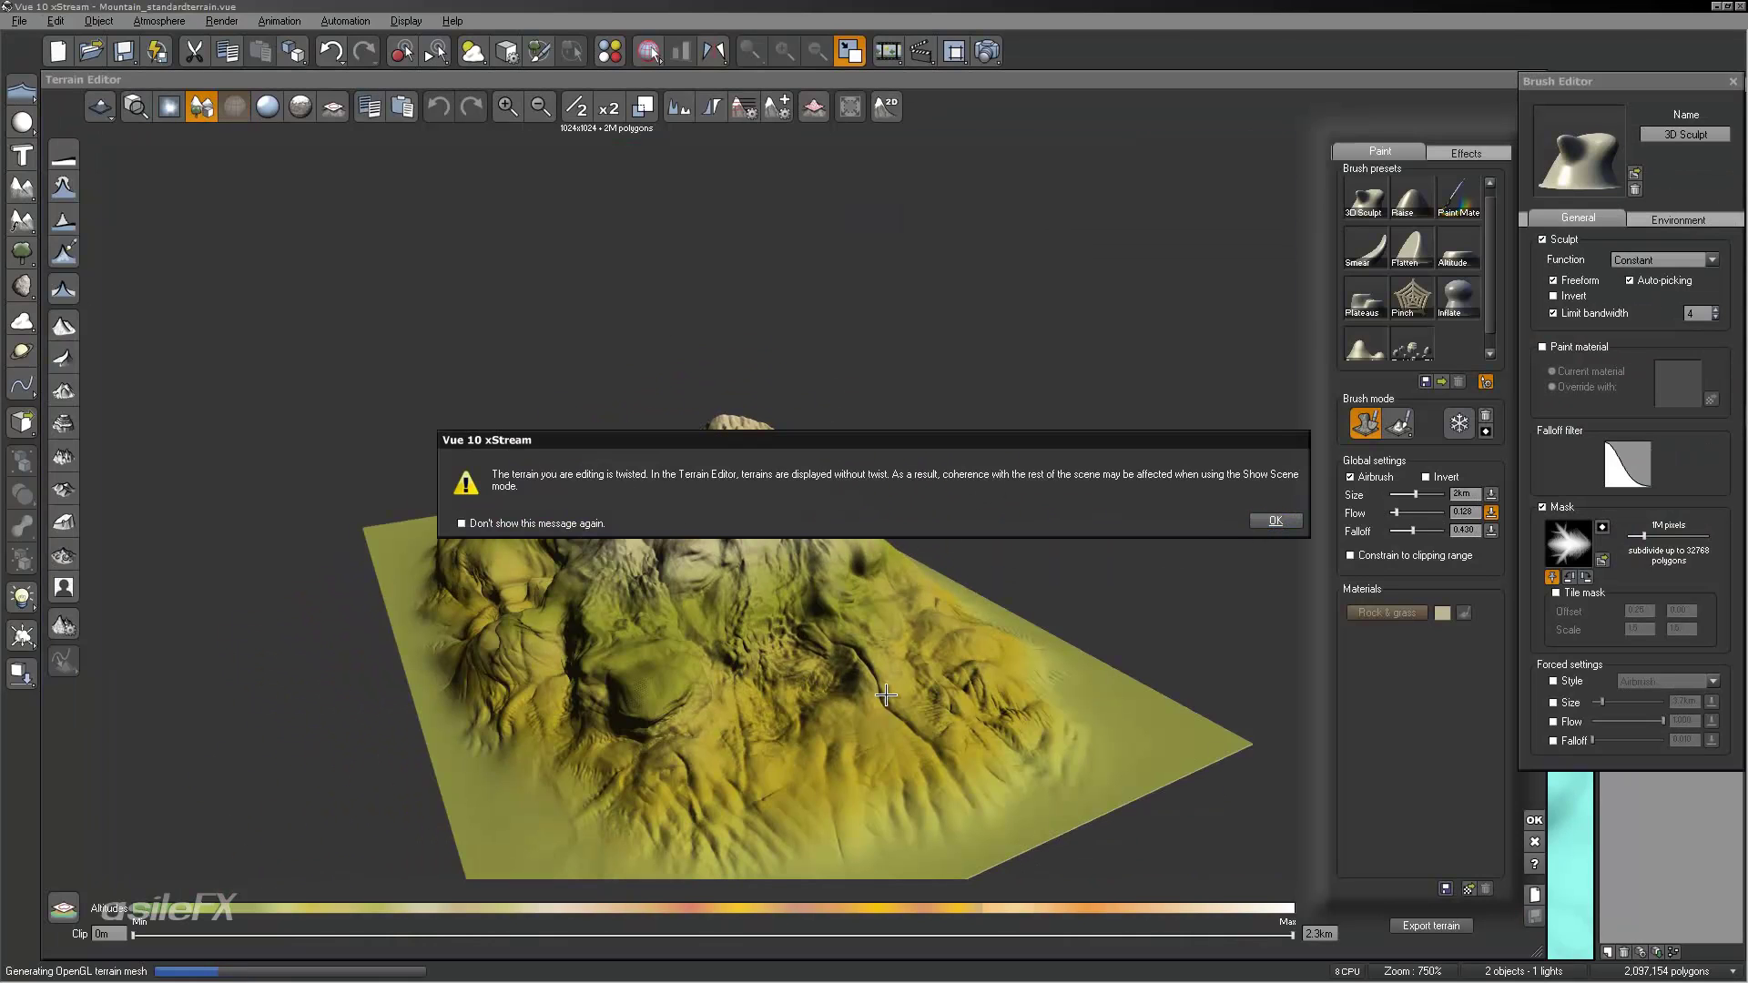
left_click(1275, 518)
left_click(948, 694)
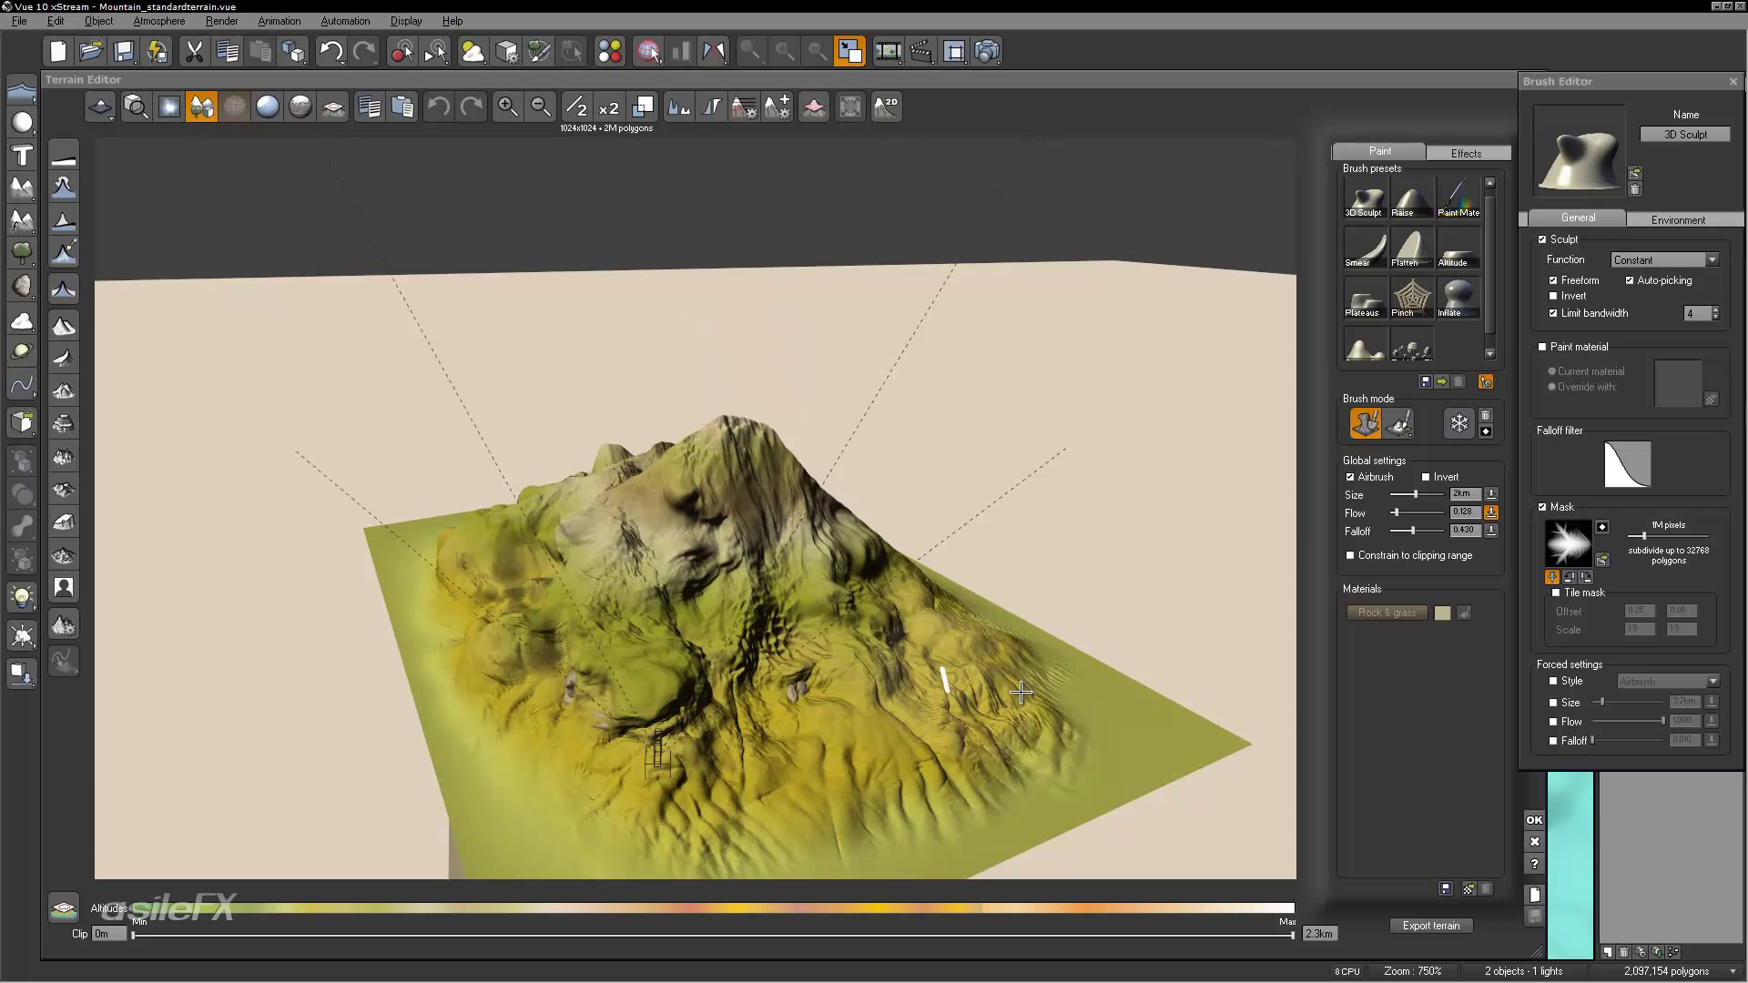
mouse_move(779, 502)
right_mouse_down()
mouse_move(899, 592)
mouse_move(833, 449)
mouse_move(856, 581)
mouse_move(860, 428)
mouse_move(1175, 435)
right_mouse_up()
right_click_drag(1200, 552, 1097, 519)
left_click(204, 106)
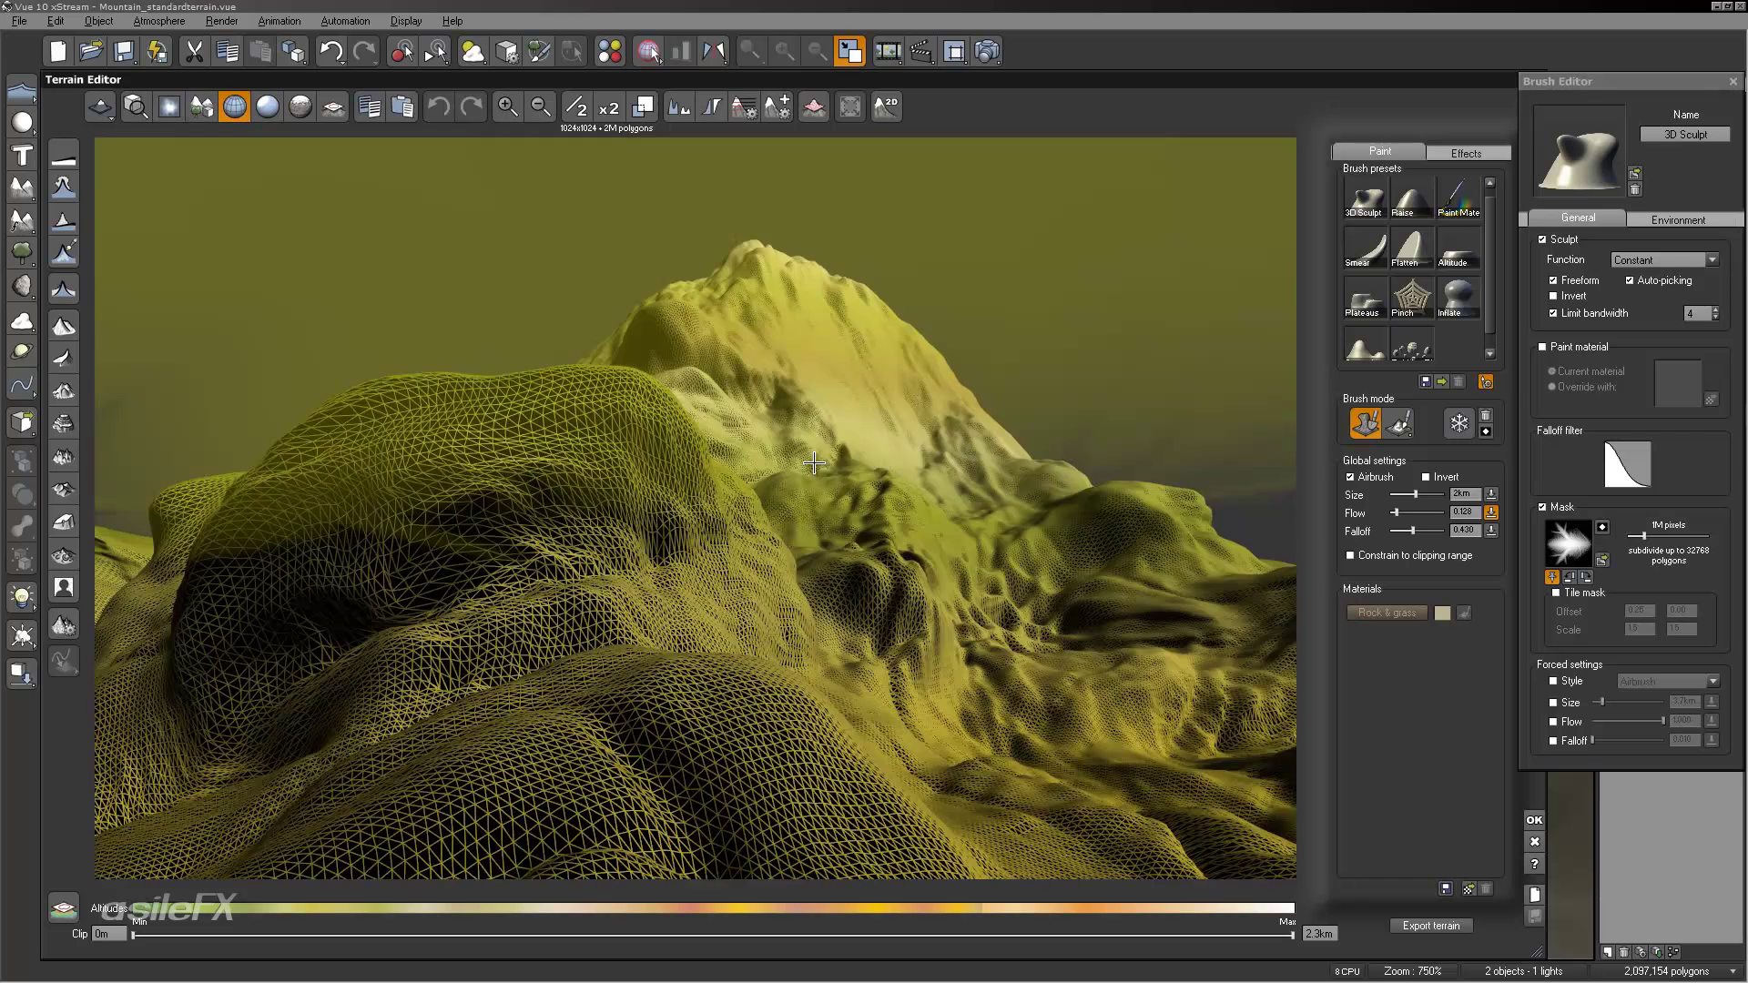
left_click(235, 109)
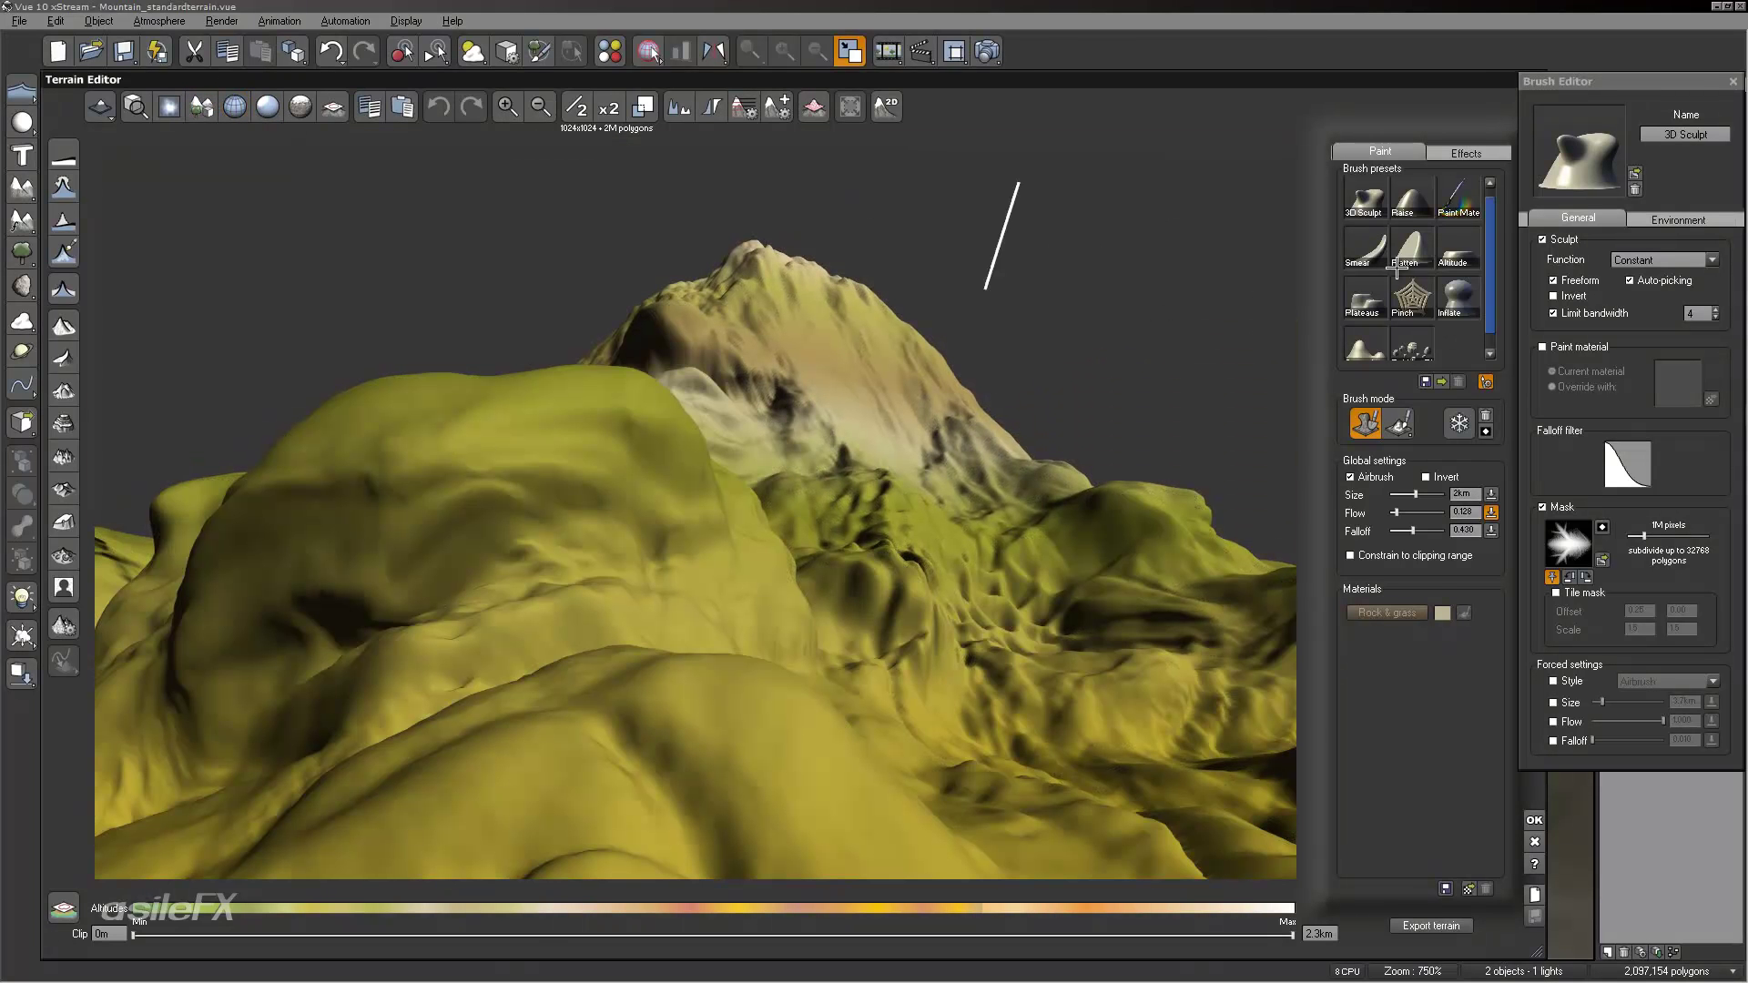
Step: Choose the Smooth brush, limit its bandwidth to 4 and reduce the brush size to about 956 m
left_click(1373, 344)
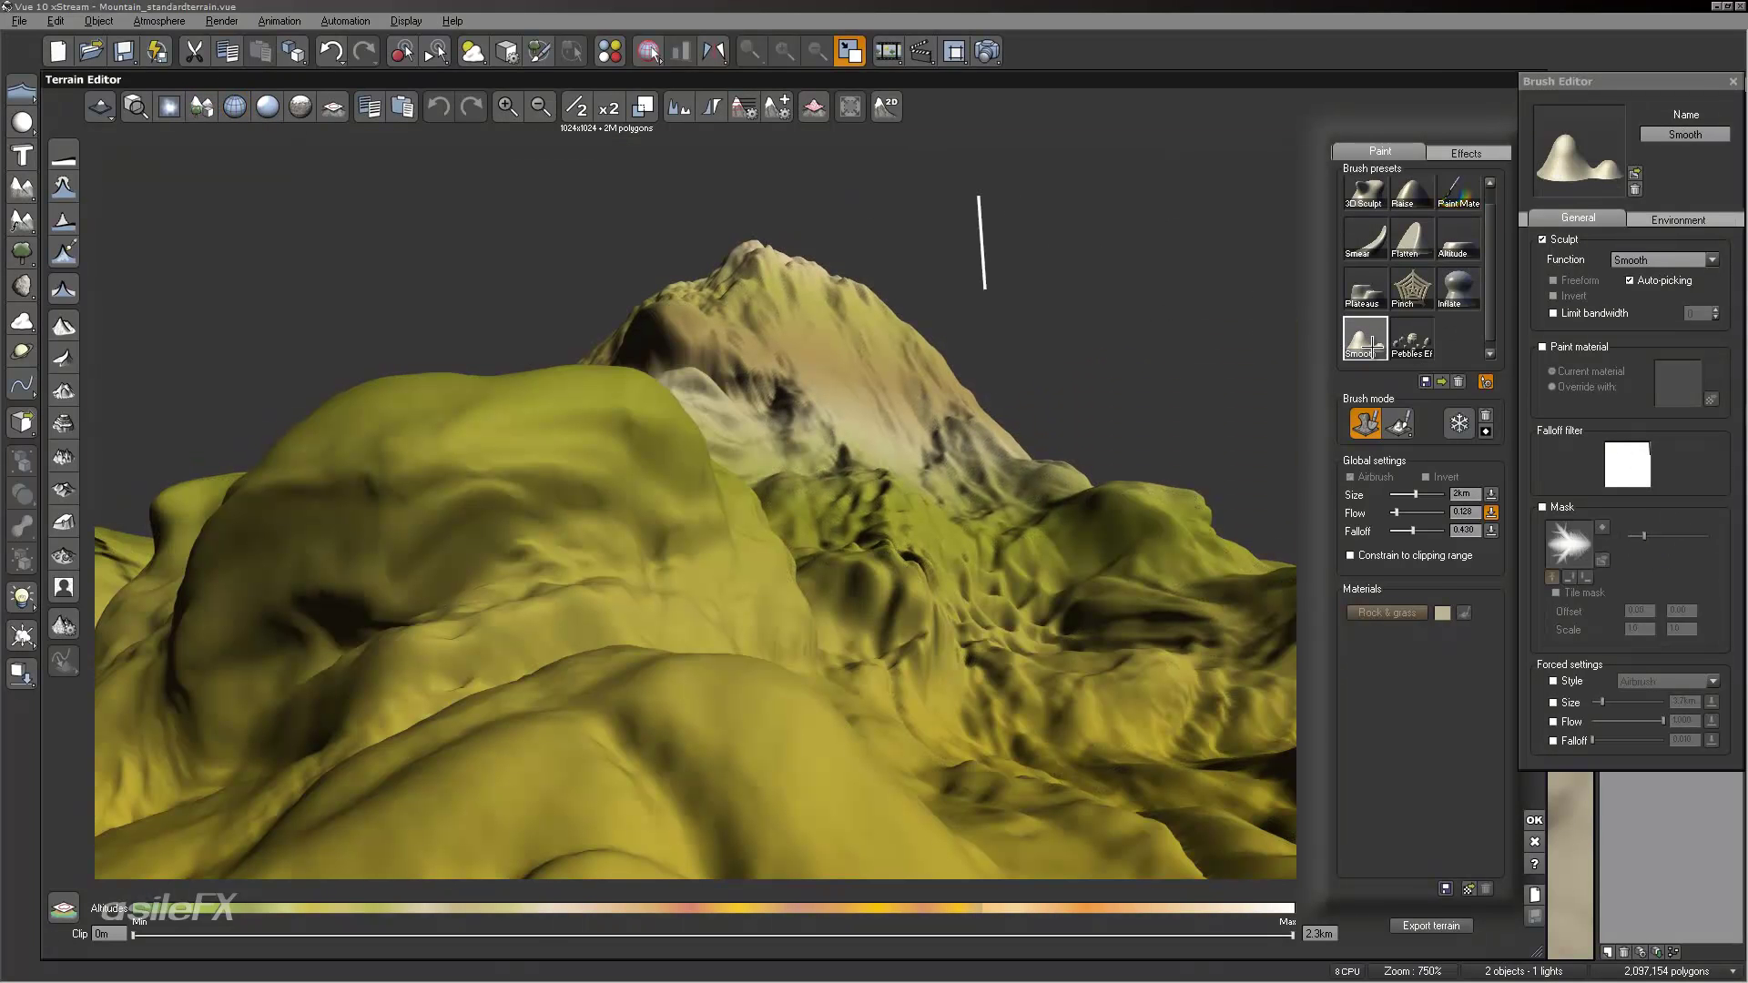
left_click(1616, 313)
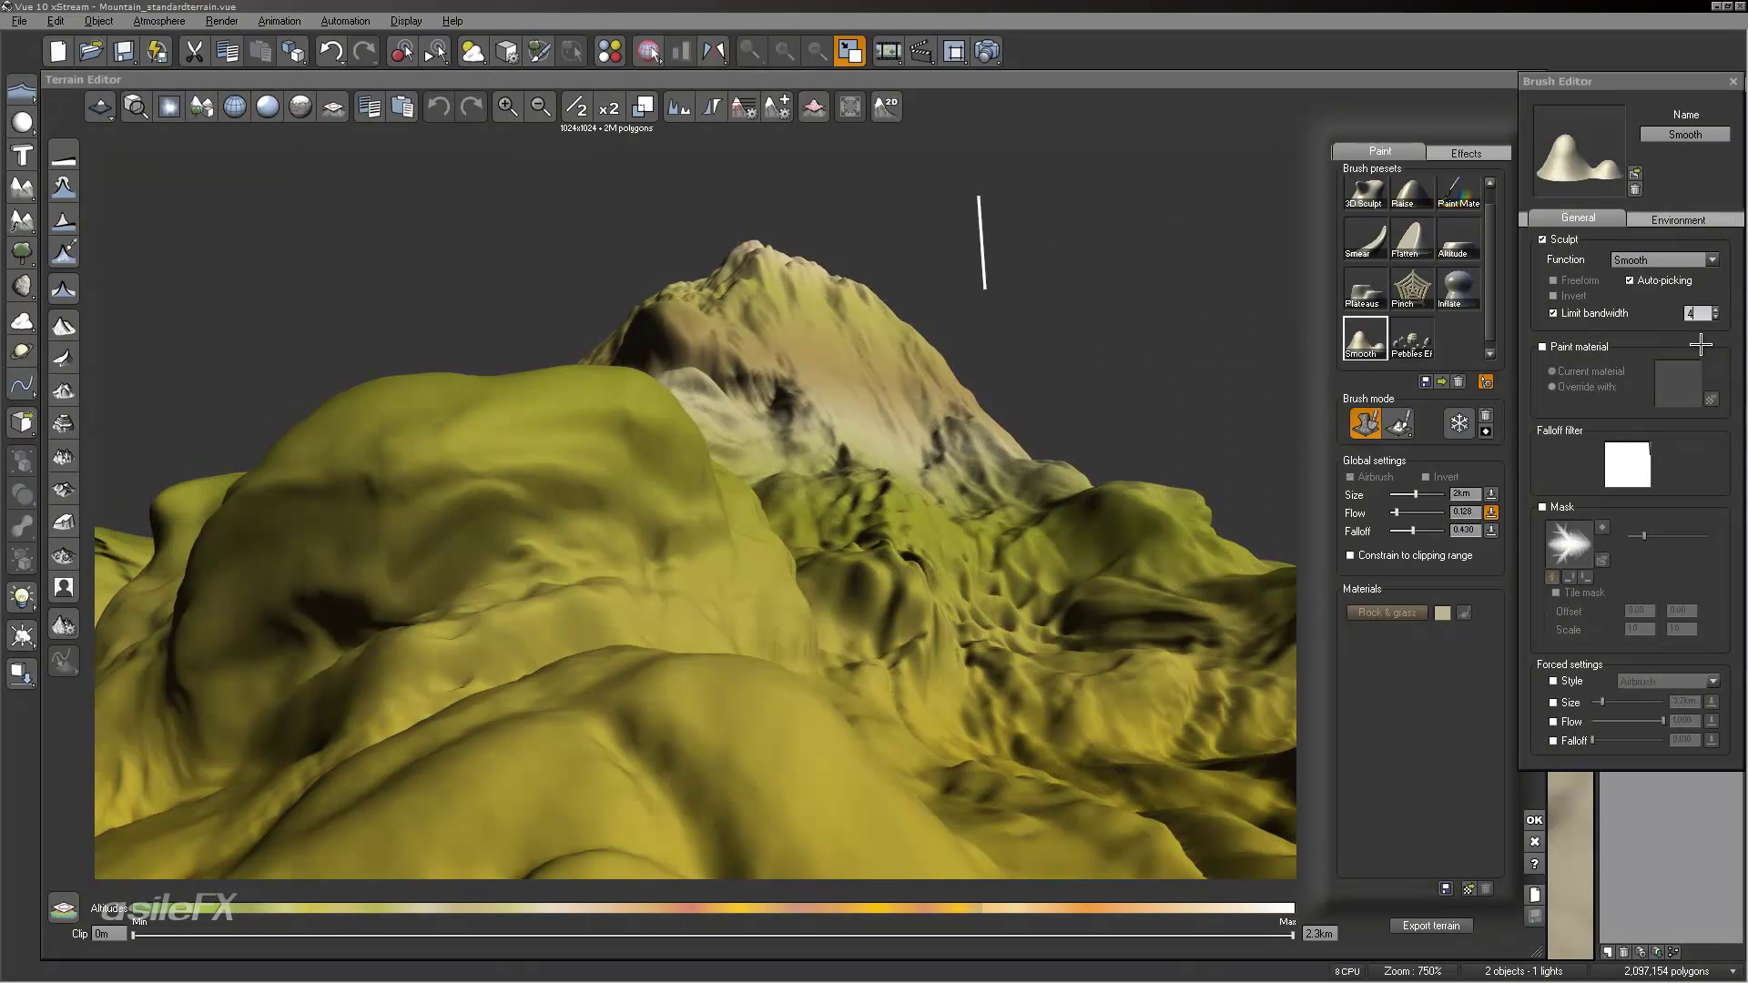
type("4")
key("Return")
left_click_drag(1416, 495, 1407, 495)
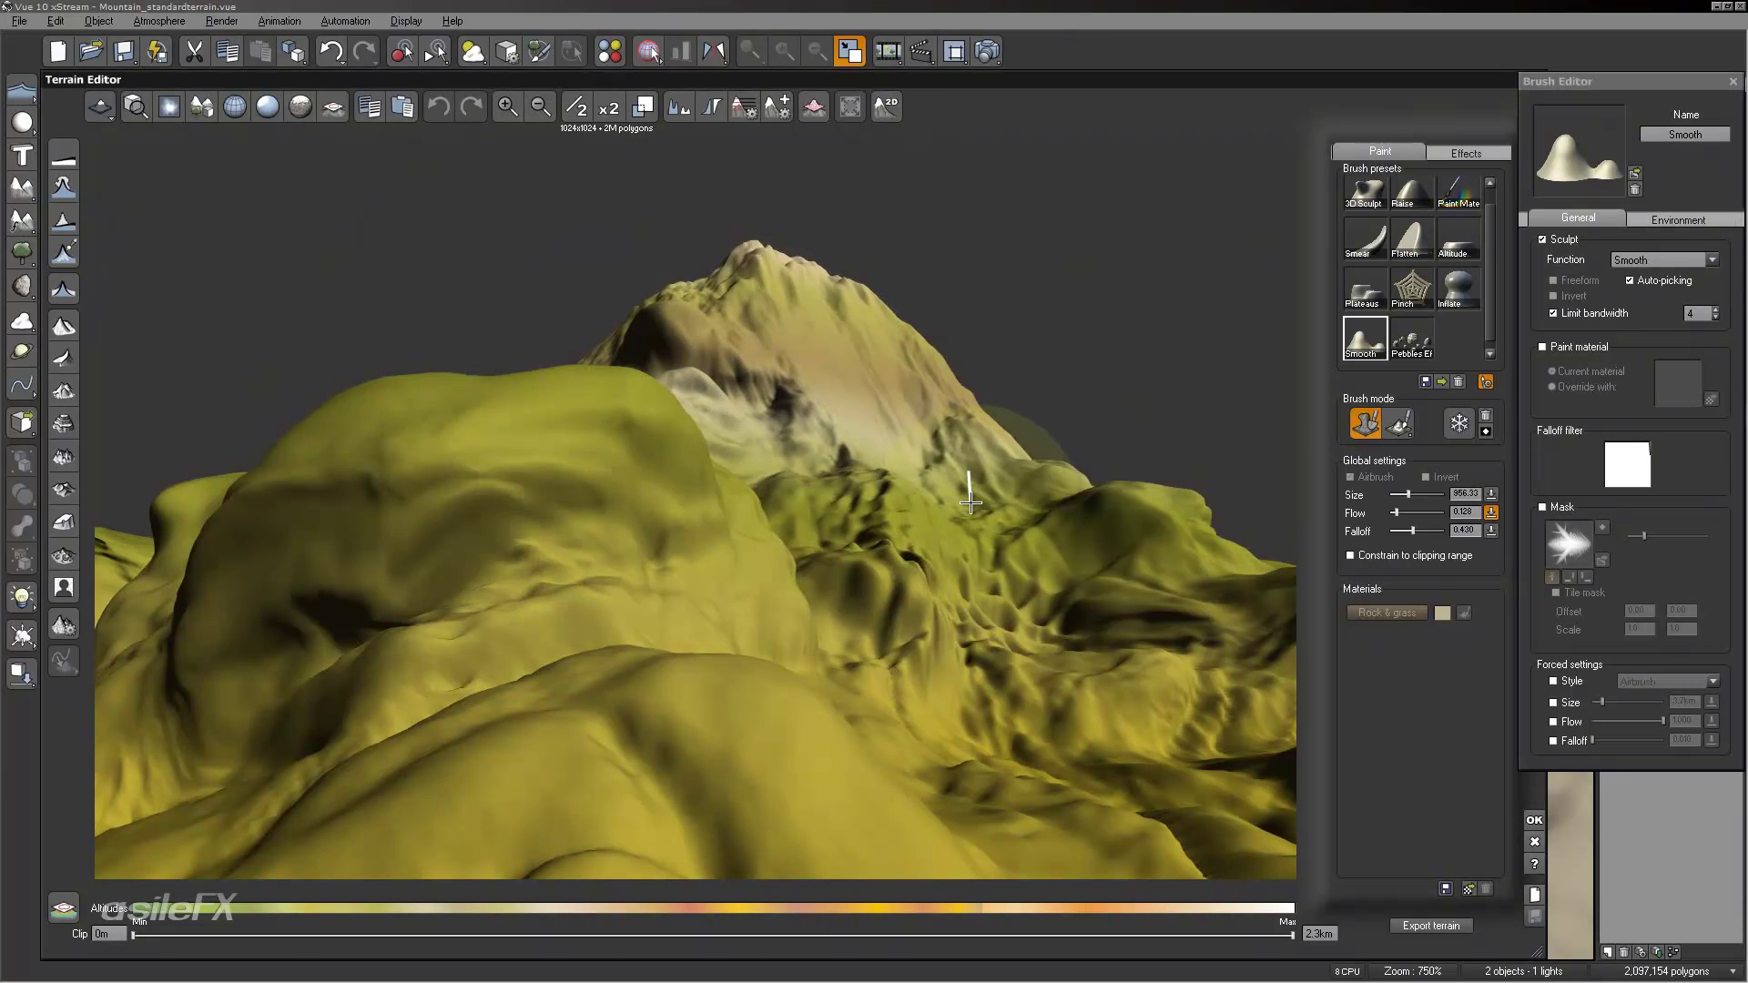
Step: Try smoothing the foreground hill at bandwidth 4 and again at bandwidth 5, undoing each stroke
mouse_move(592, 582)
left_mouse_down()
mouse_move(781, 586)
mouse_move(829, 478)
left_mouse_up()
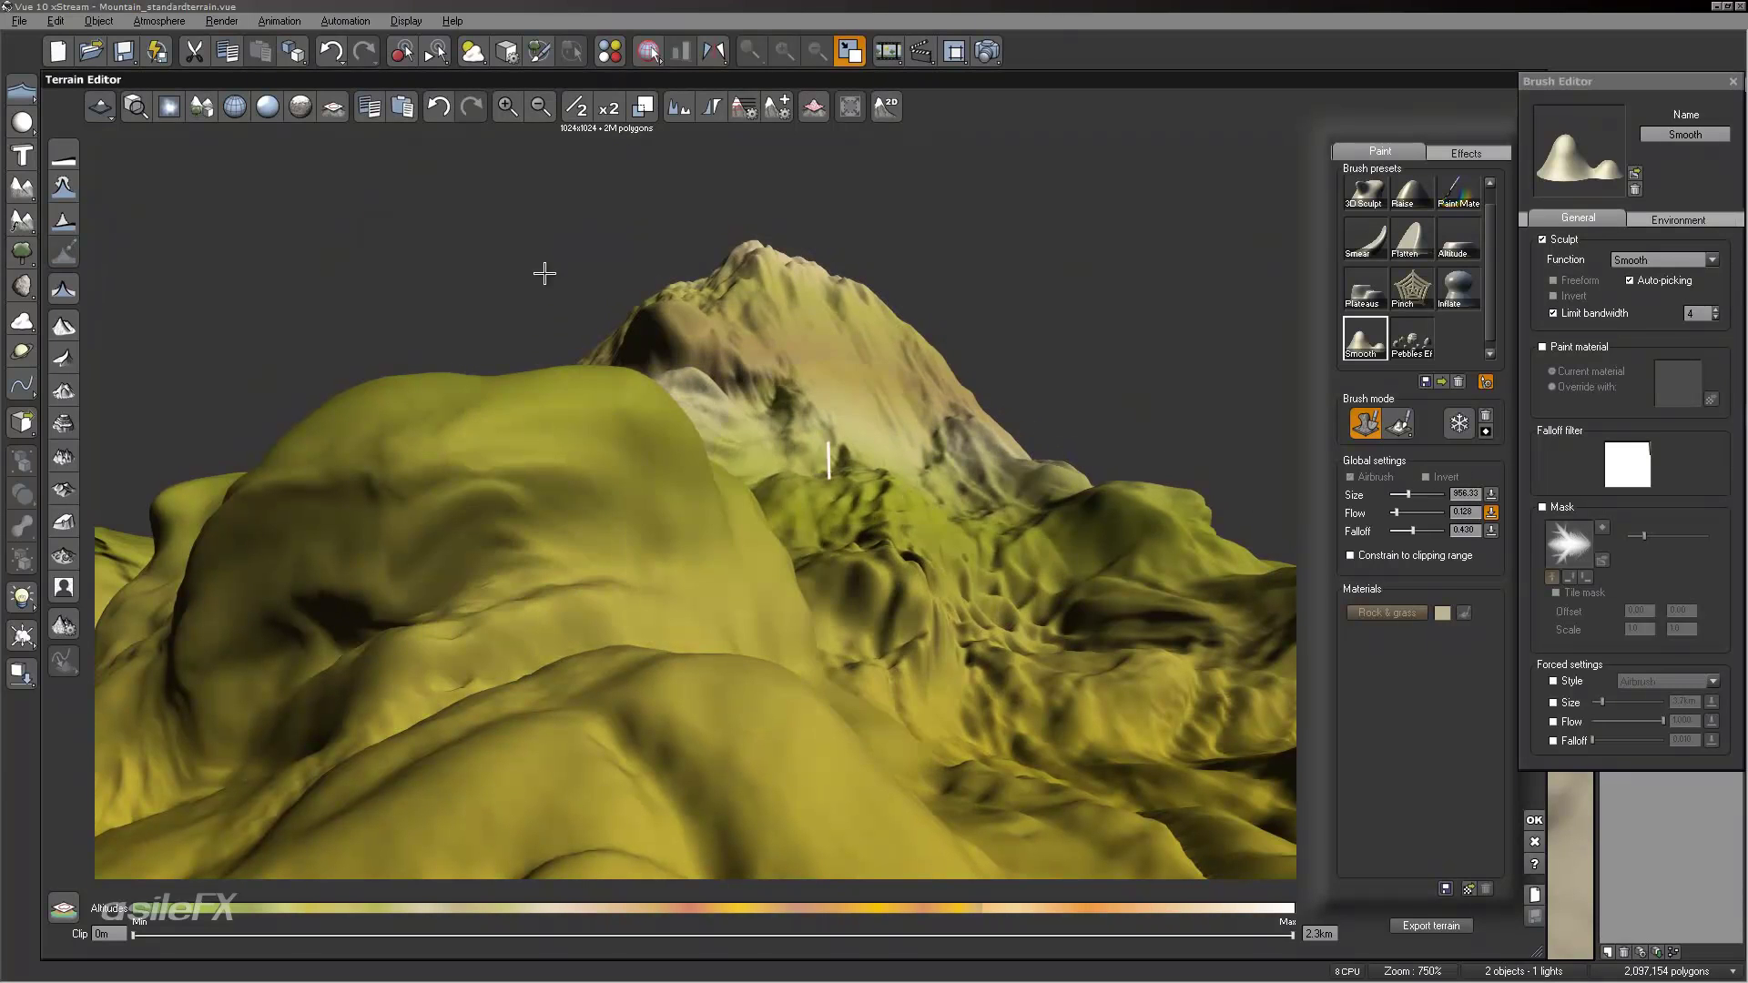
left_click(438, 107)
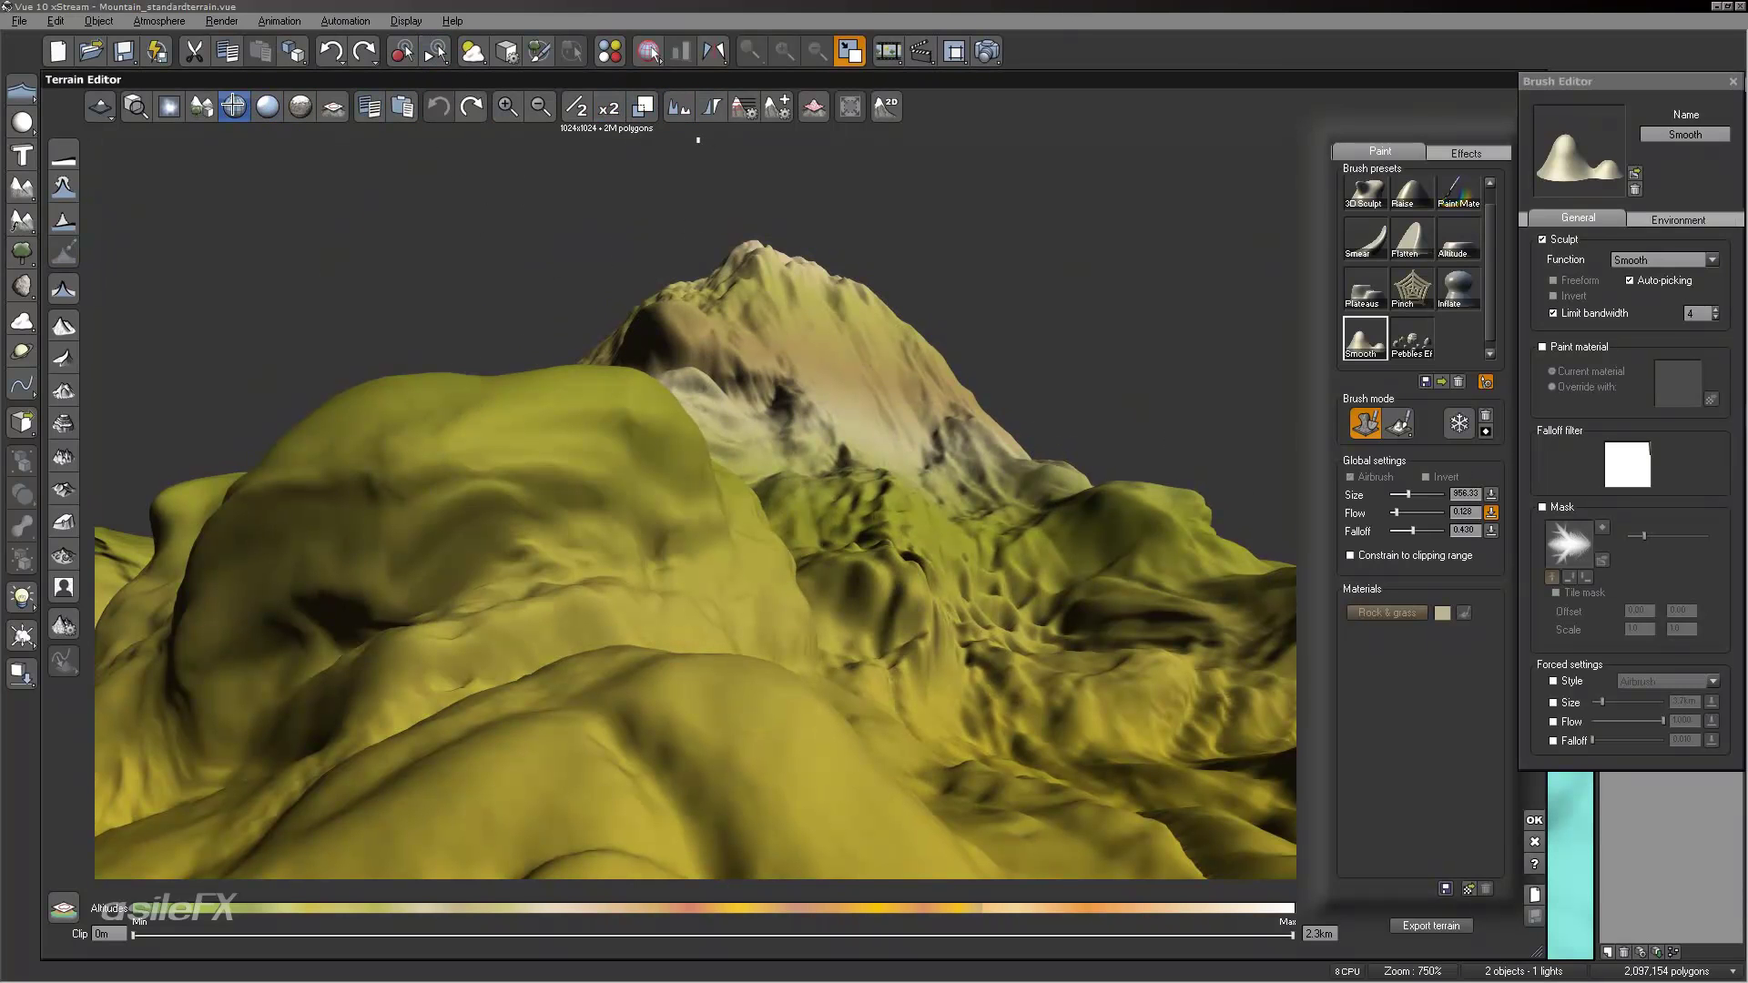
left_click(234, 107)
left_click(234, 106)
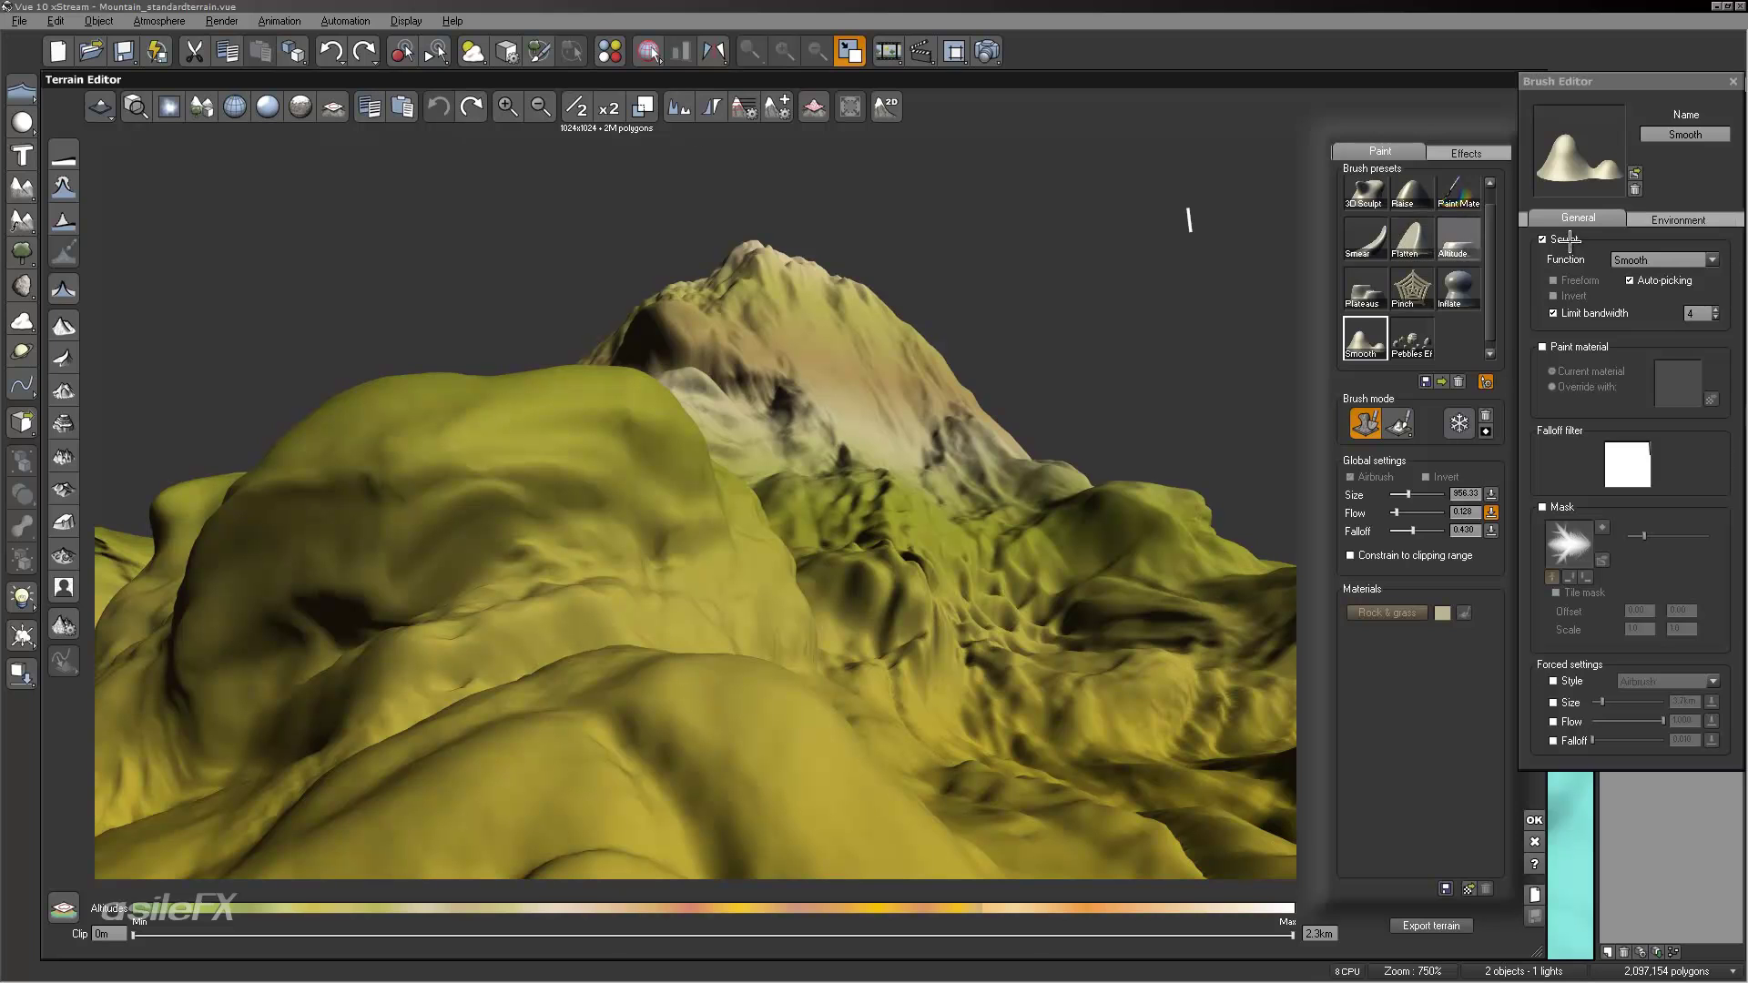
left_click(1700, 315)
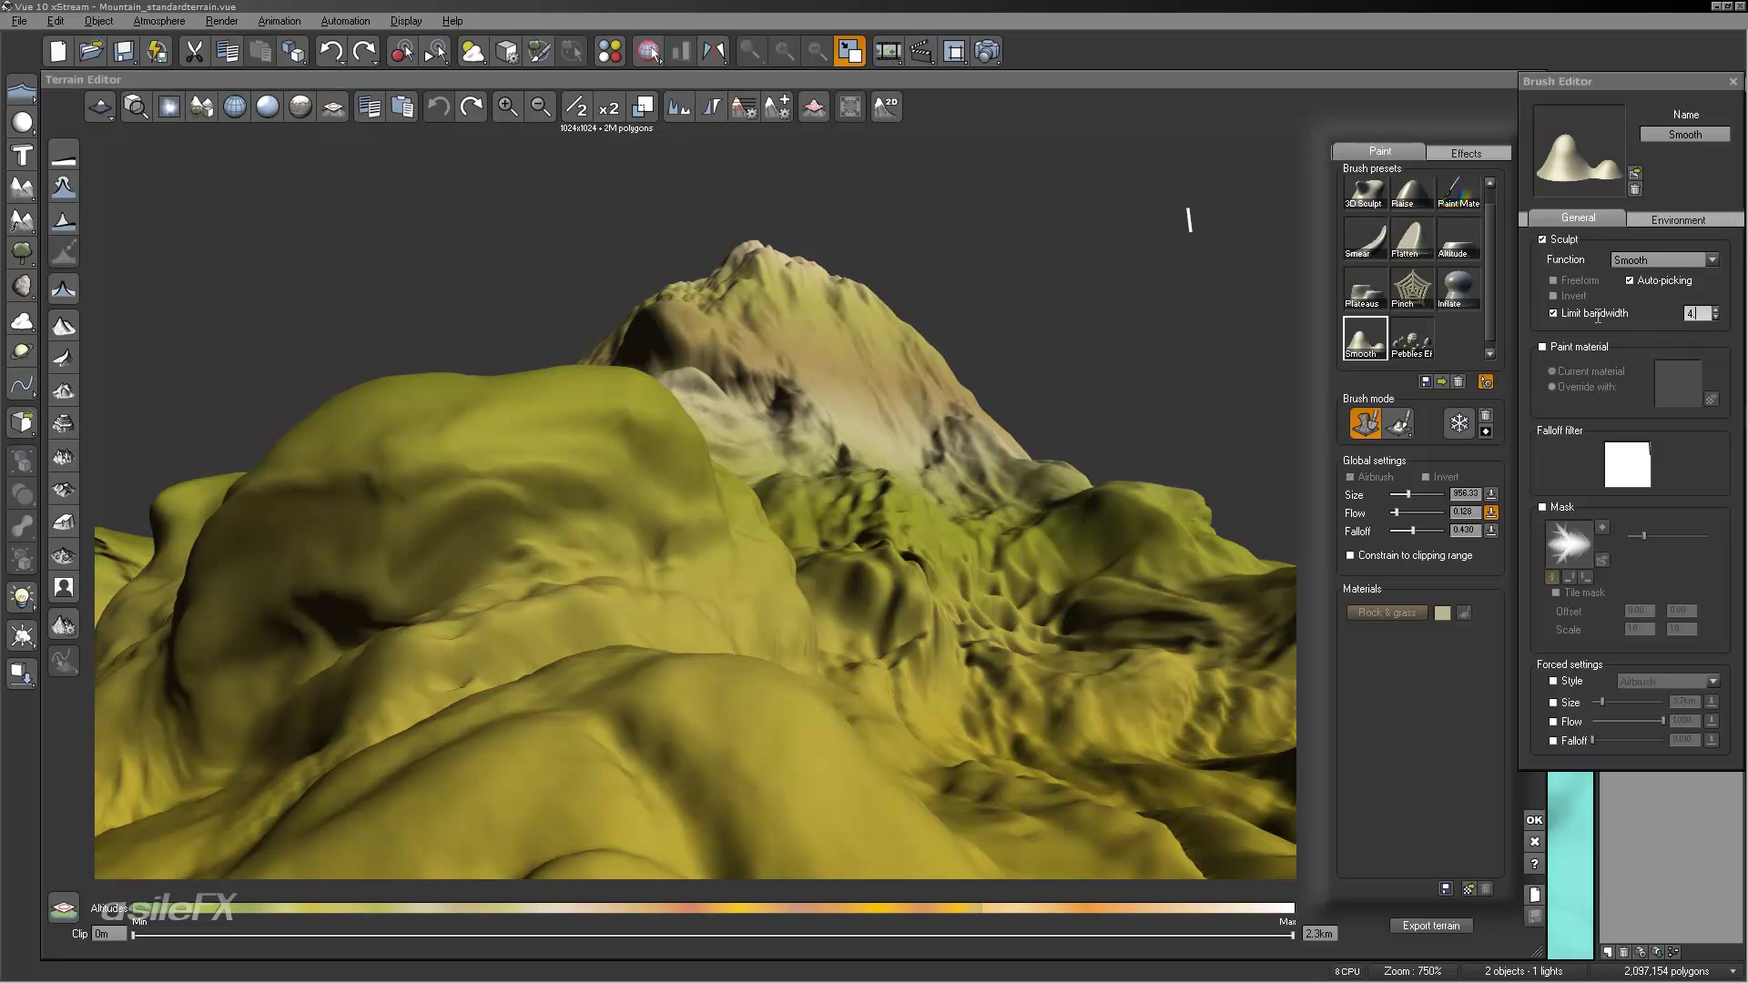
type("5")
key("Return")
left_click_drag(625, 445, 780, 583)
key("ctrl+z")
Step: Set the Smooth brush's bandwidth limit to 6 and smooth the foreground hill
left_click(1693, 316)
type("6")
key("Return")
mouse_move(807, 547)
left_mouse_down()
mouse_move(744, 574)
mouse_move(741, 619)
mouse_move(810, 538)
left_mouse_up()
mouse_move(825, 523)
right_mouse_down()
mouse_move(742, 510)
mouse_move(692, 582)
mouse_move(994, 743)
mouse_move(781, 418)
mouse_move(1080, 499)
right_mouse_up()
Step: Display the terrain as a wireframe and set the Smooth brush size to 2 km
left_click(234, 106)
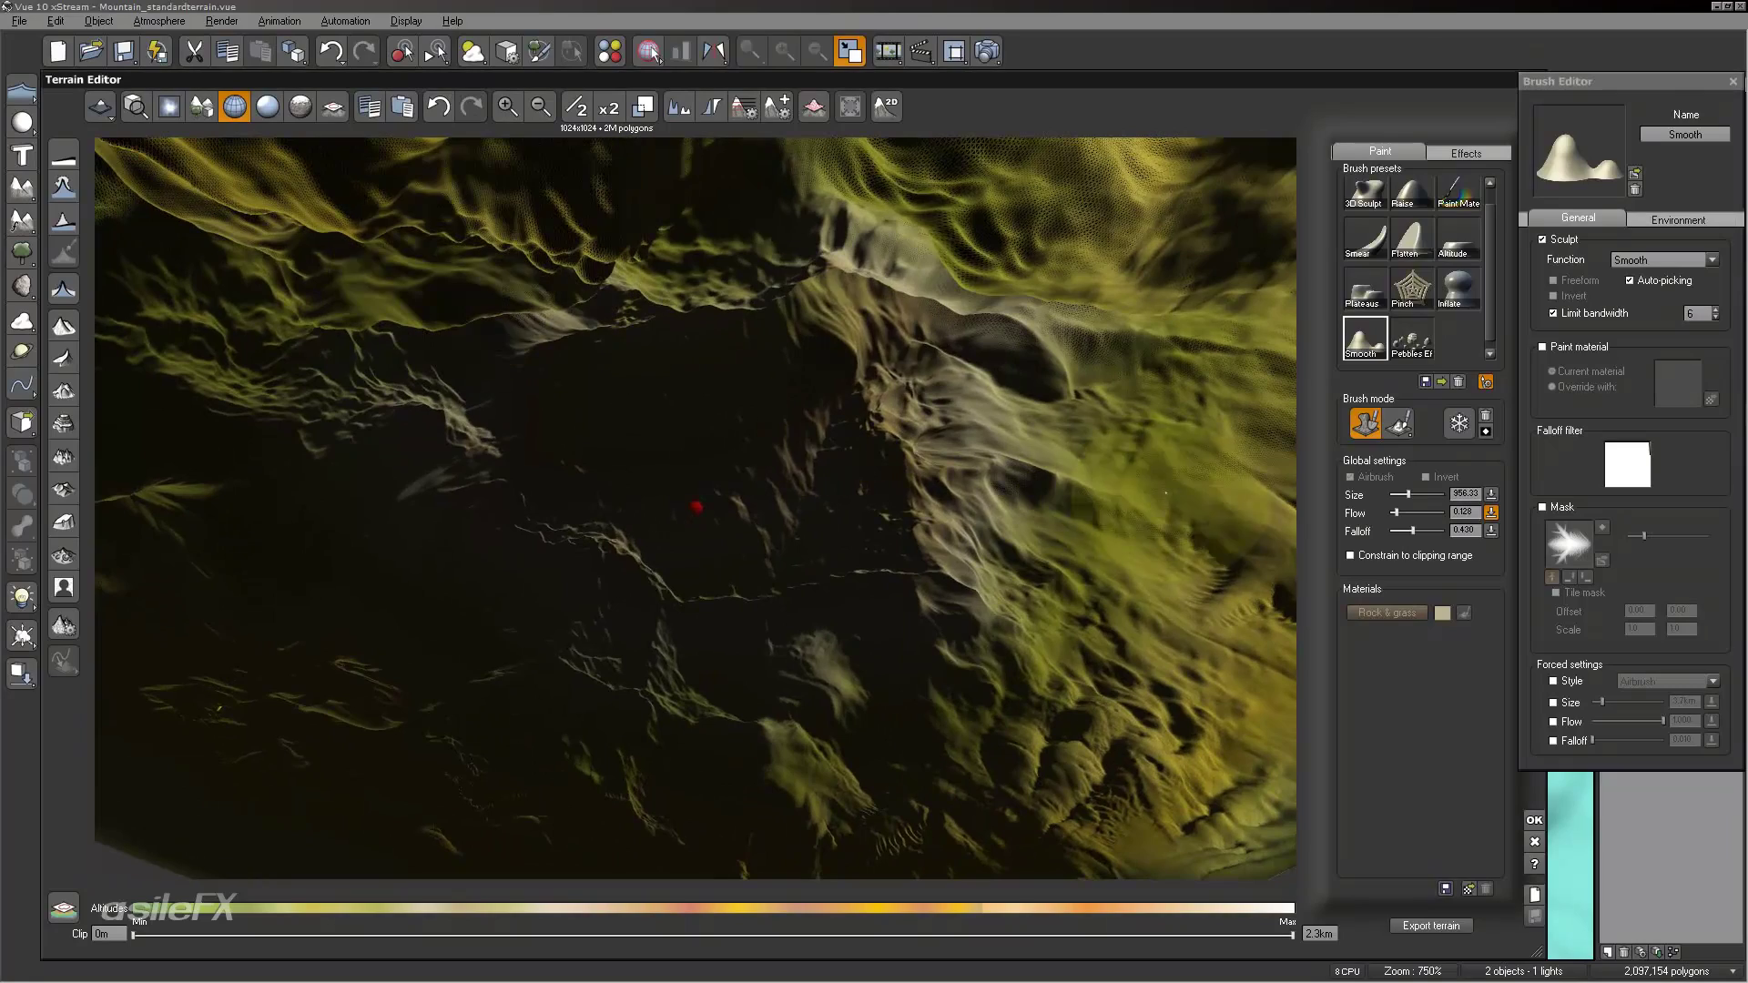
mouse_move(1037, 643)
right_mouse_down()
mouse_move(1250, 244)
mouse_move(863, 619)
right_mouse_up()
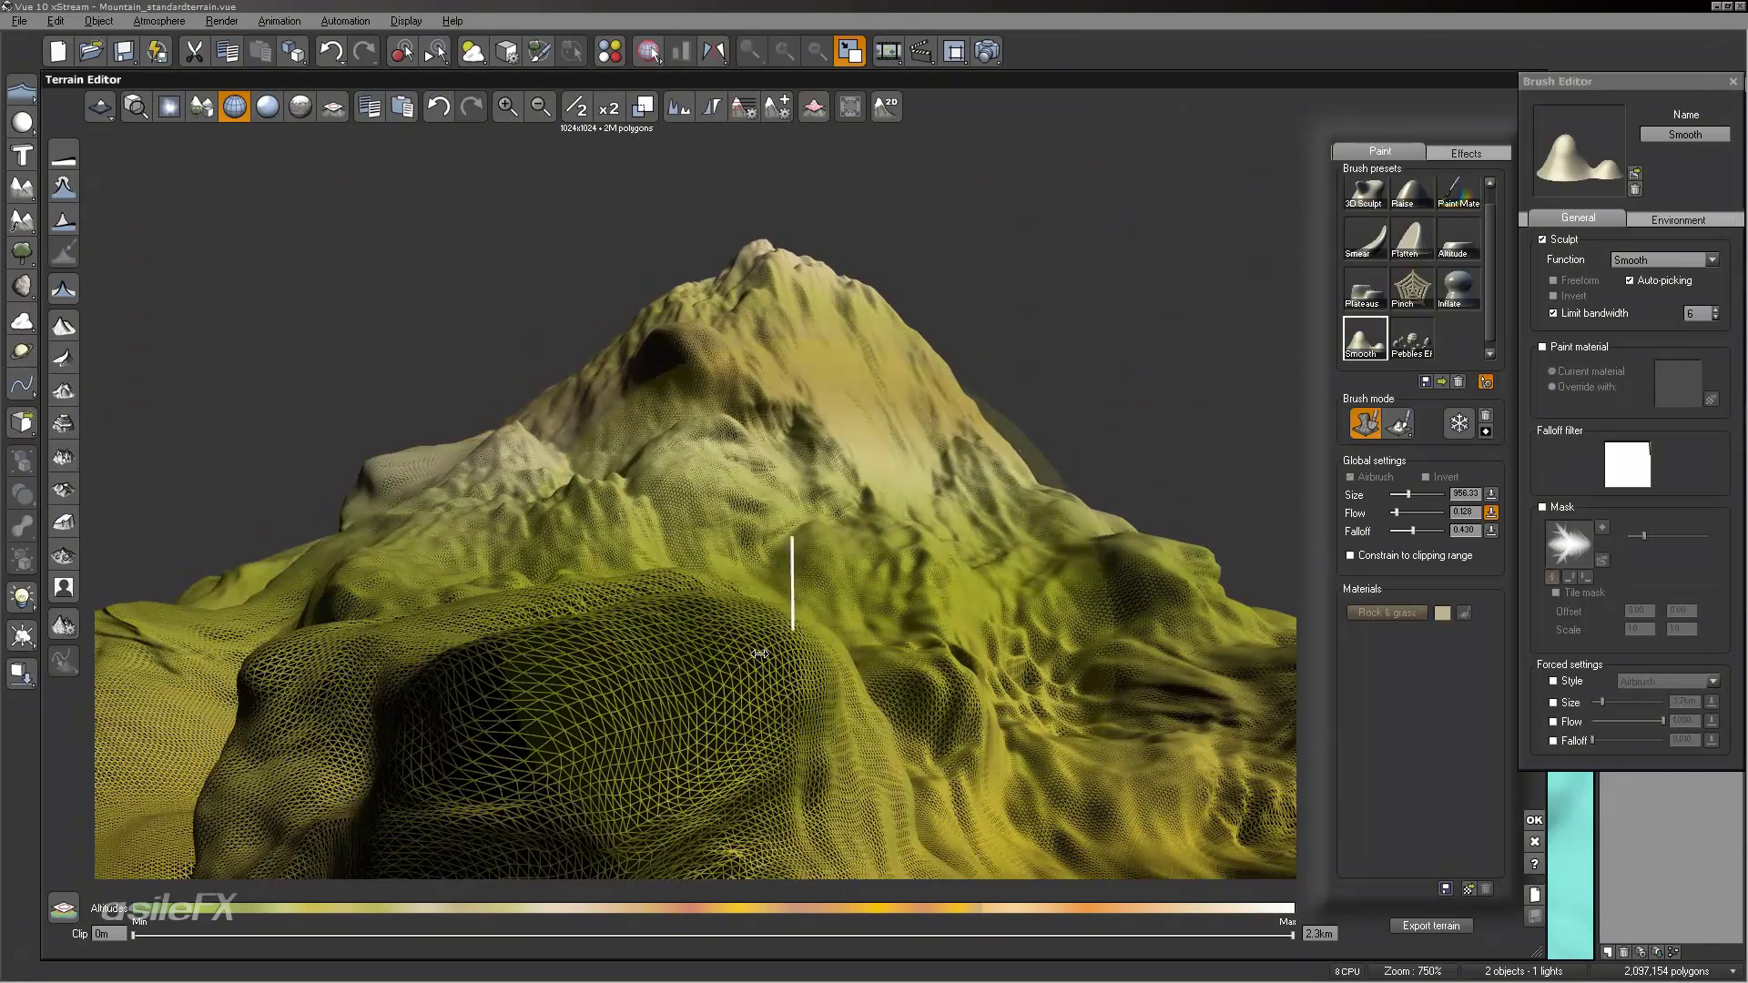
left_click_drag(1445, 489, 1470, 489)
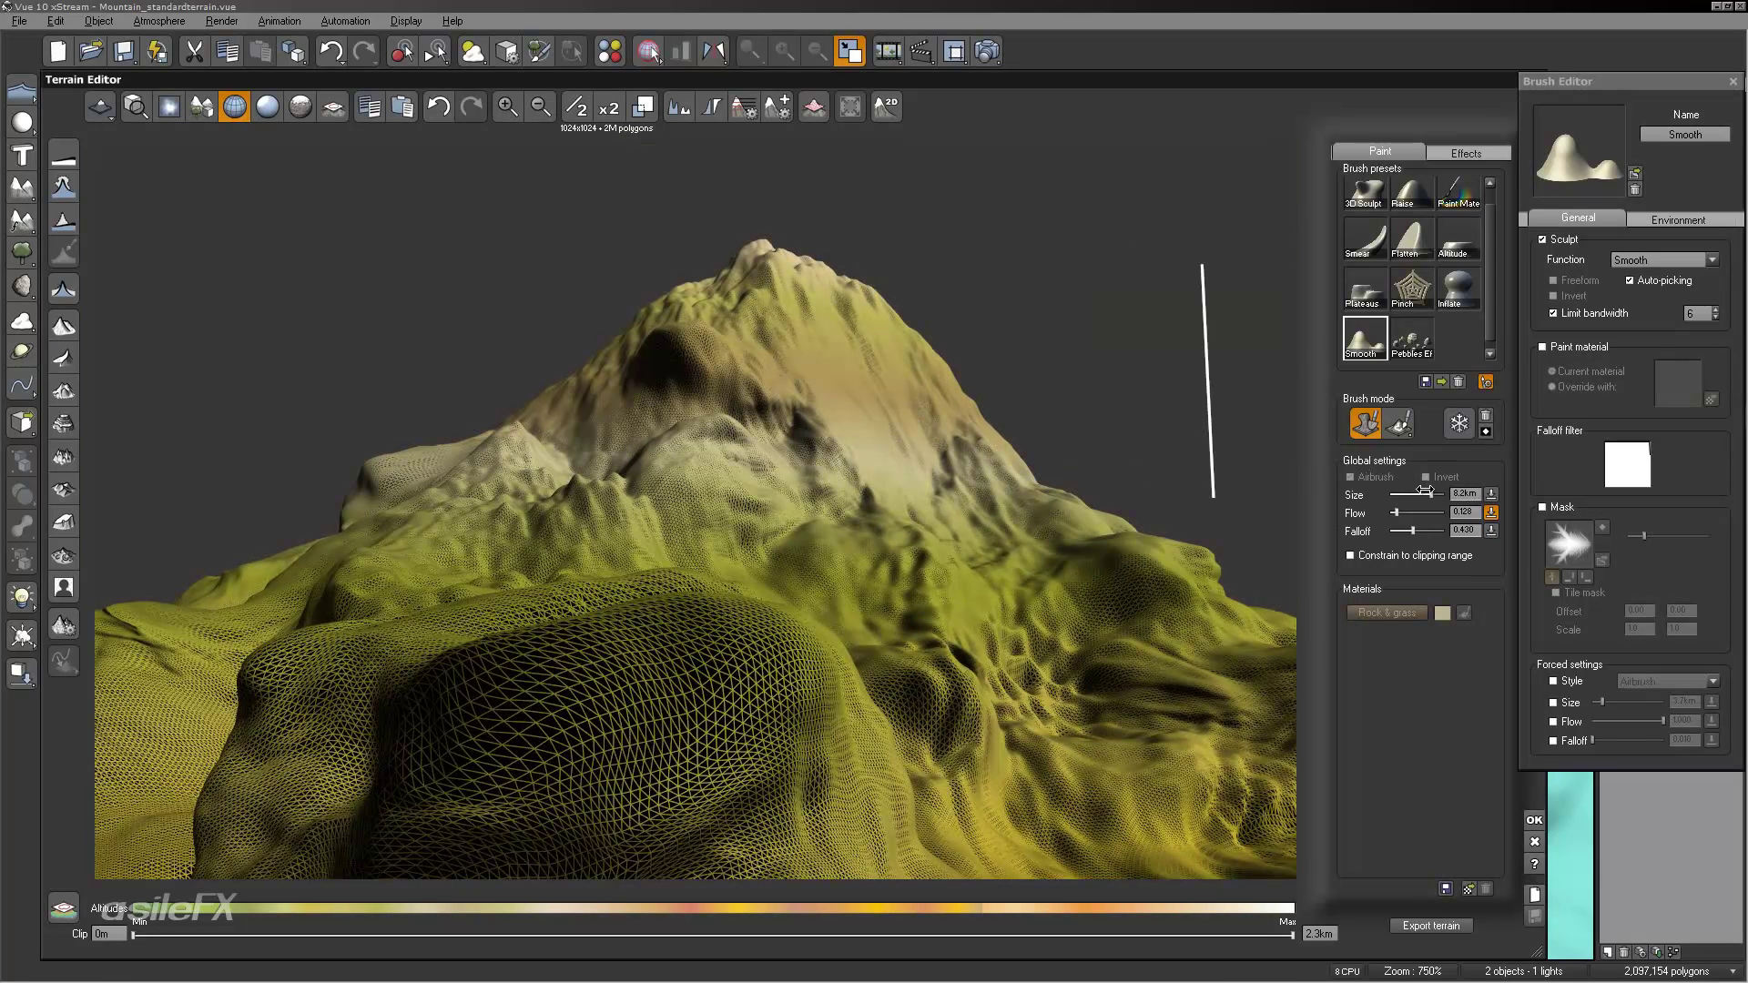
left_click_drag(1425, 491, 1416, 493)
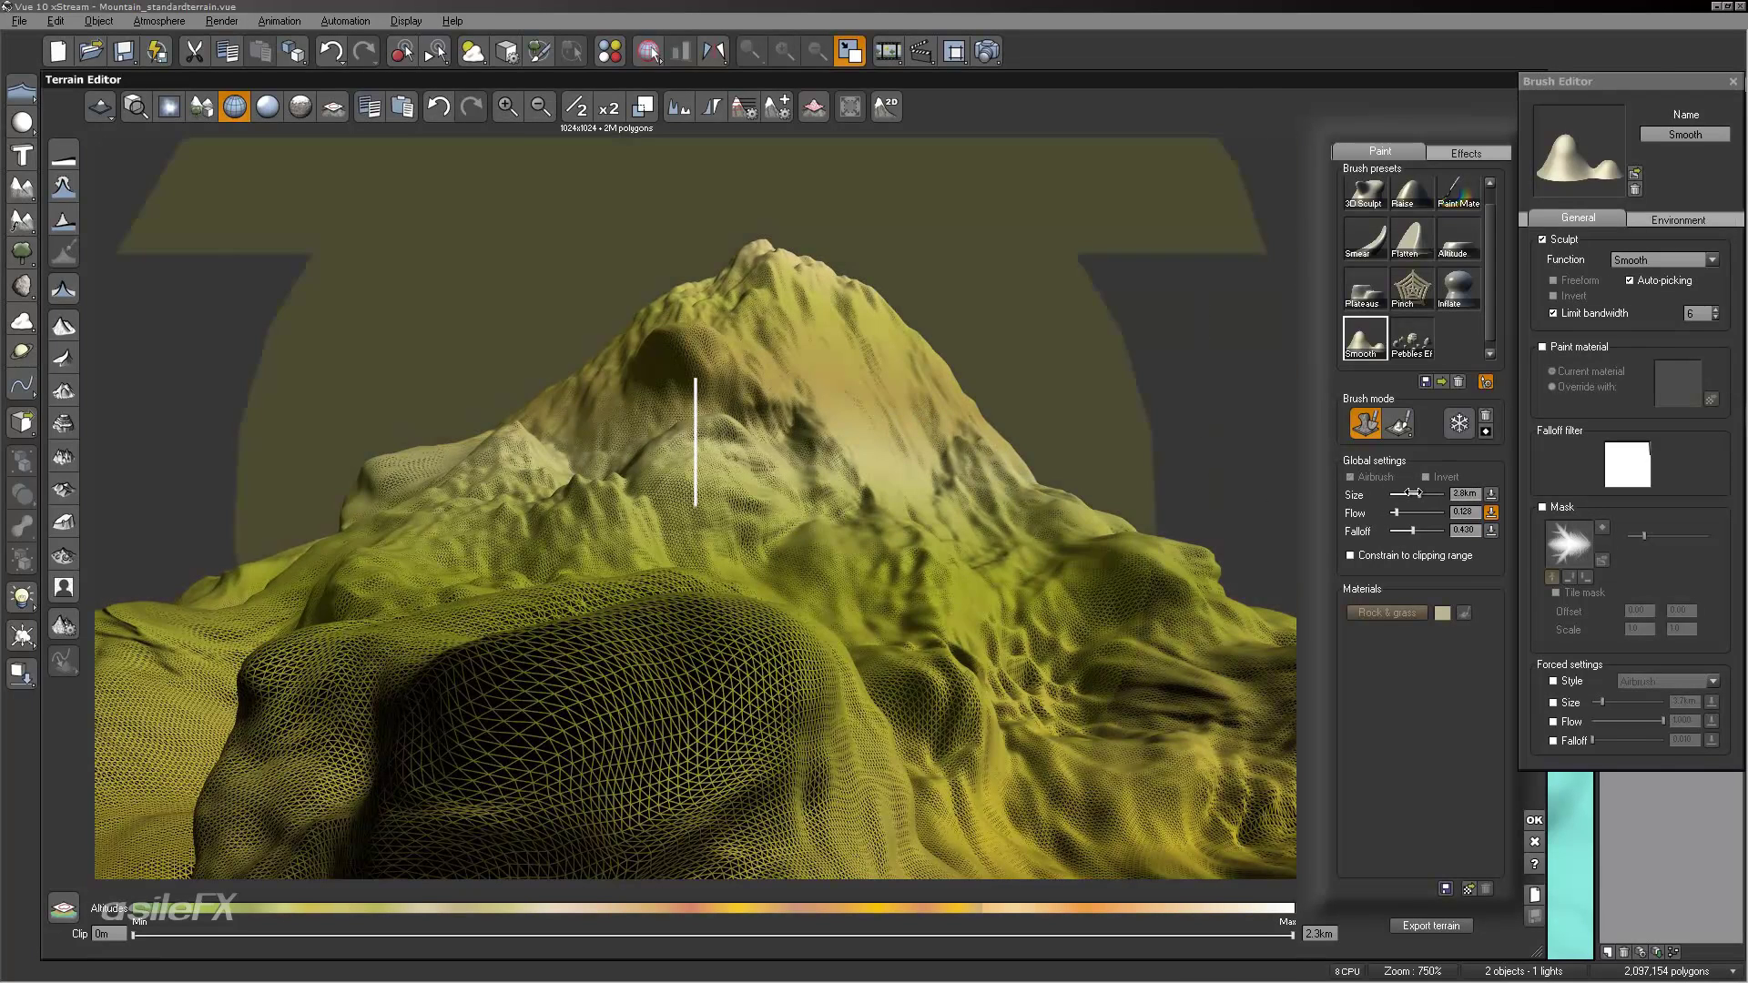
Step: Apply the smoothed terrain and examine the remaining mesh artifacts on its slopes in the main camera view
left_click(1534, 815)
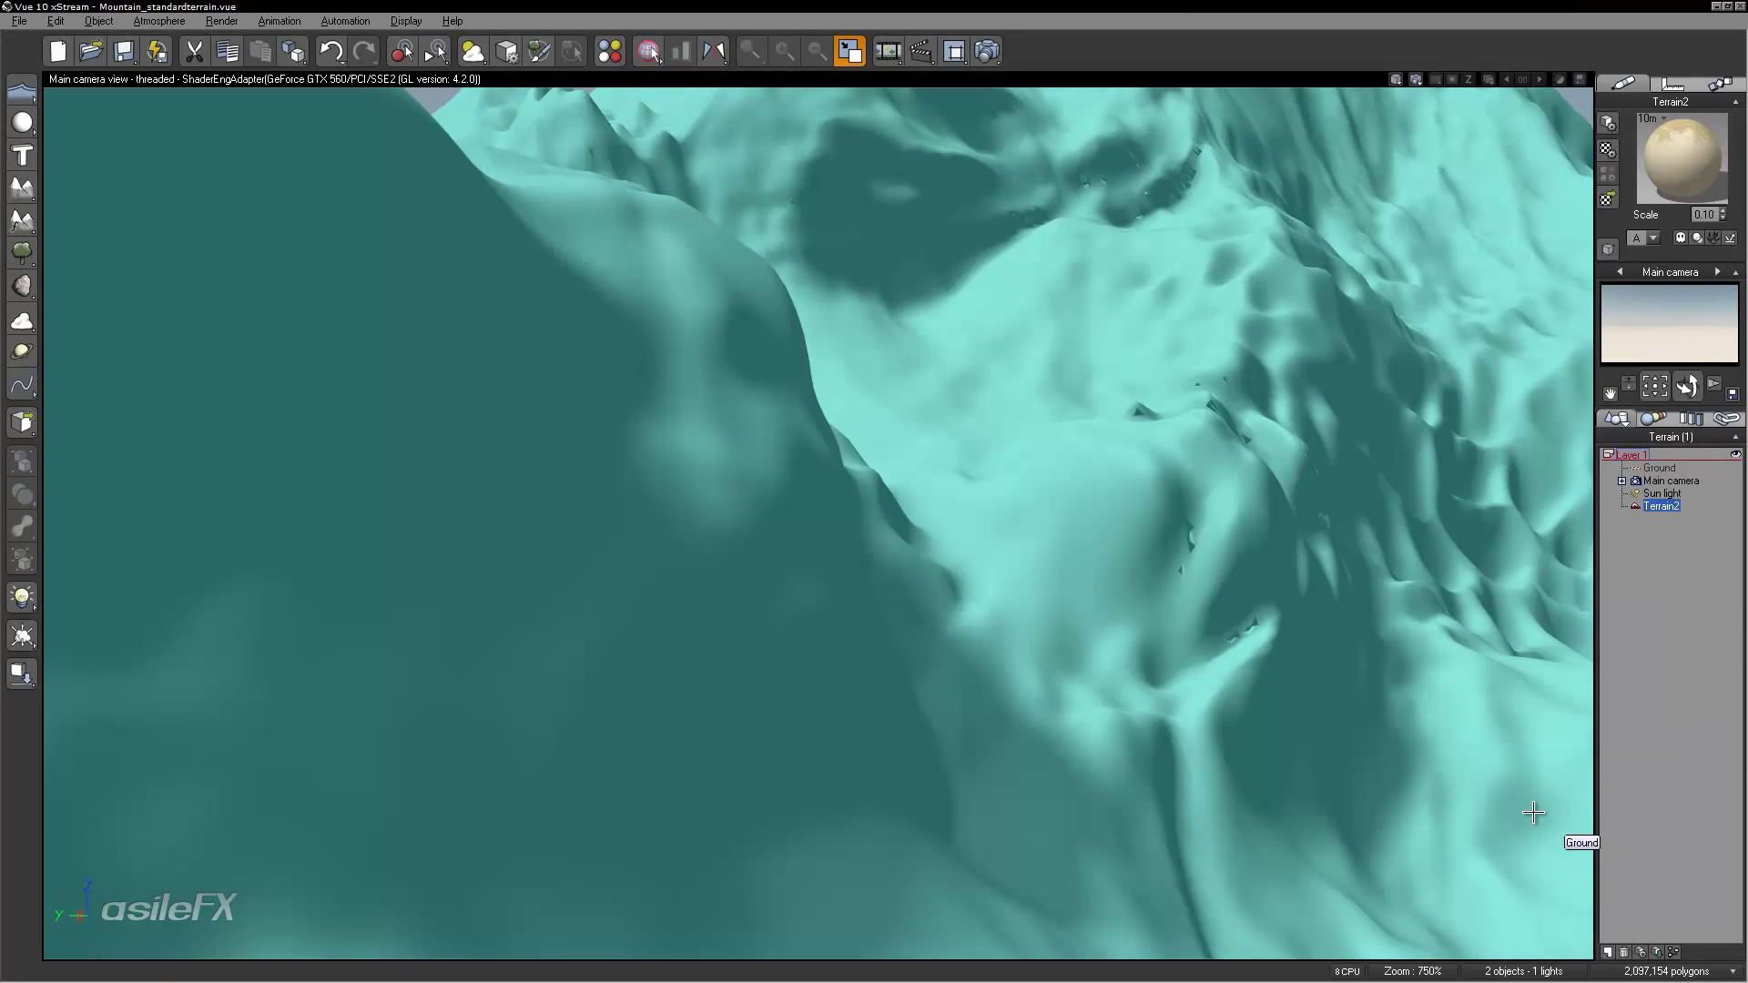
scroll(1180, 502, "down", 3)
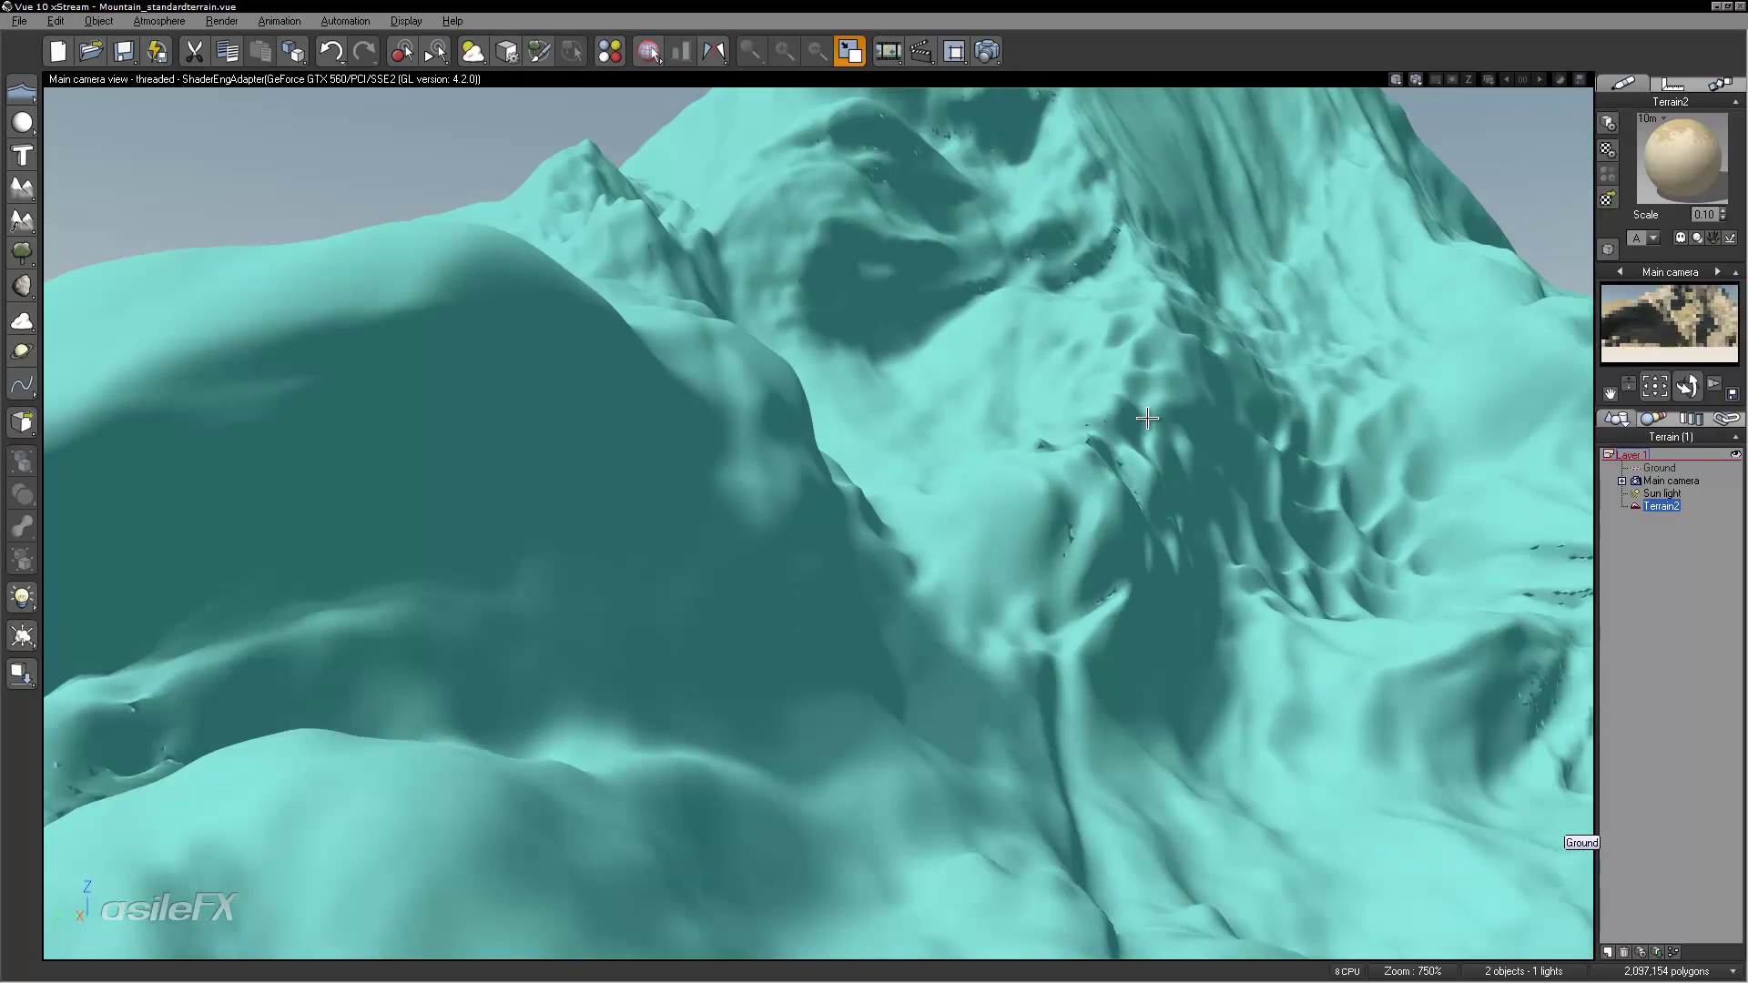
right_click_drag(1139, 526, 1297, 517)
scroll(1296, 518, "up", 8)
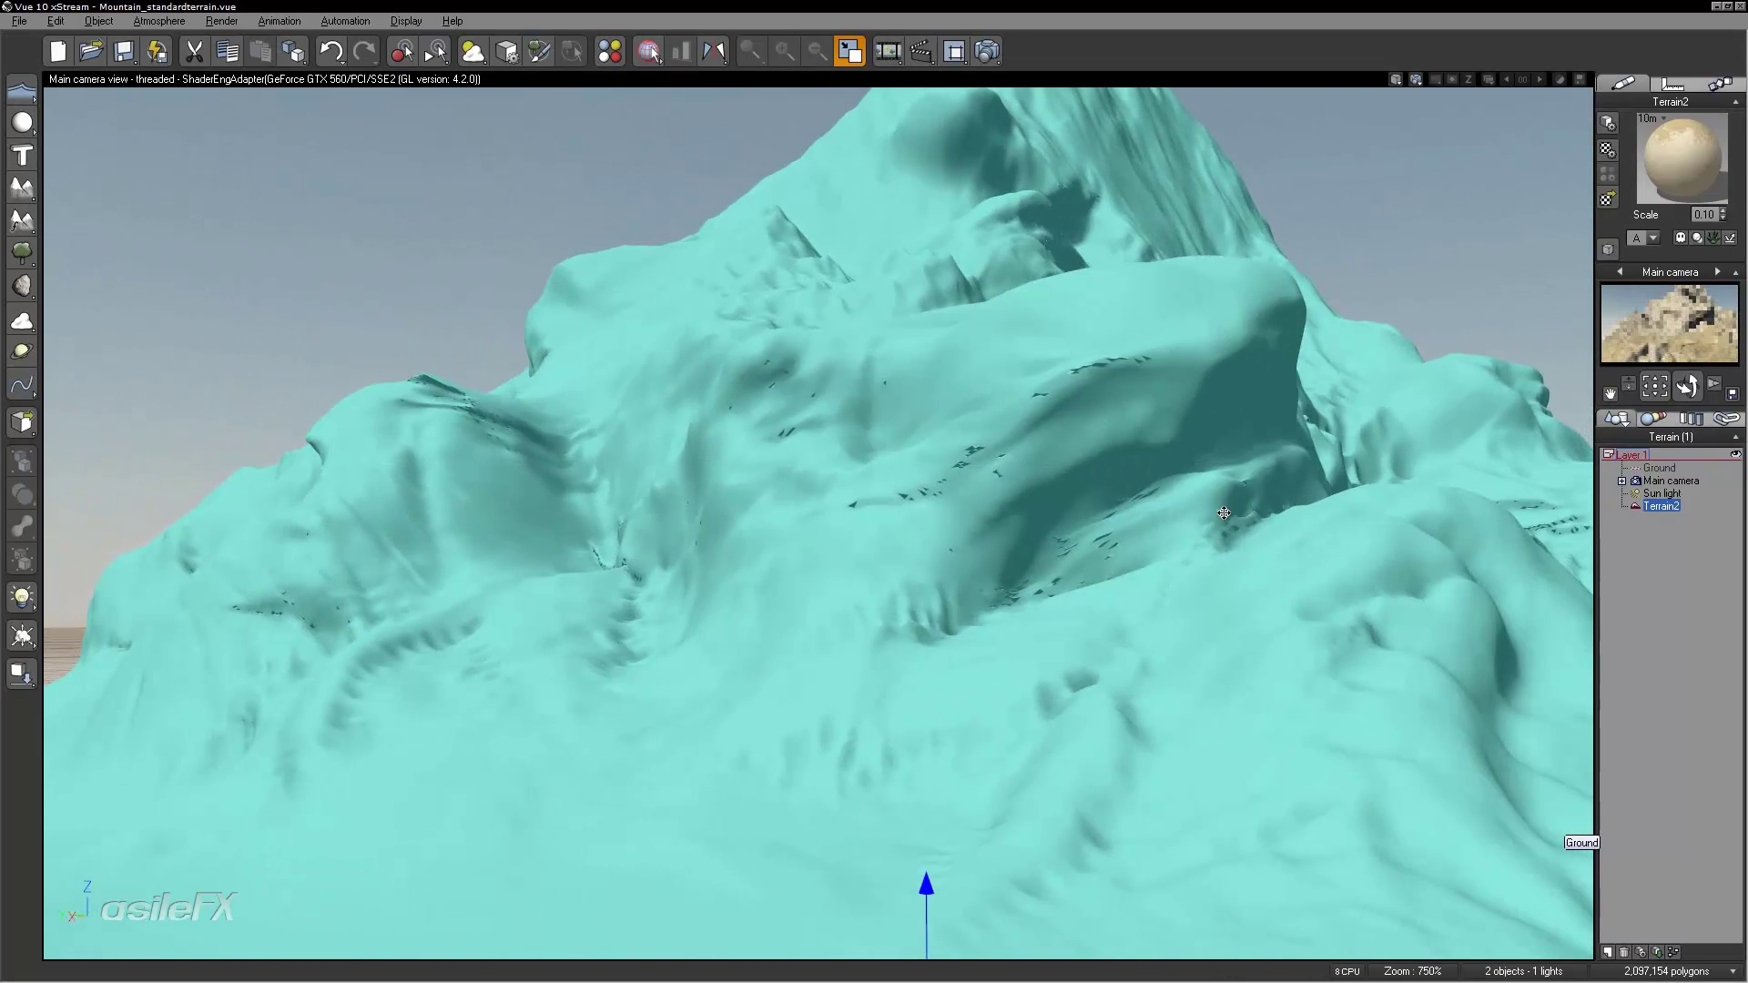
right_click_drag(1170, 453, 1287, 197)
scroll(1120, 87, "up", 3)
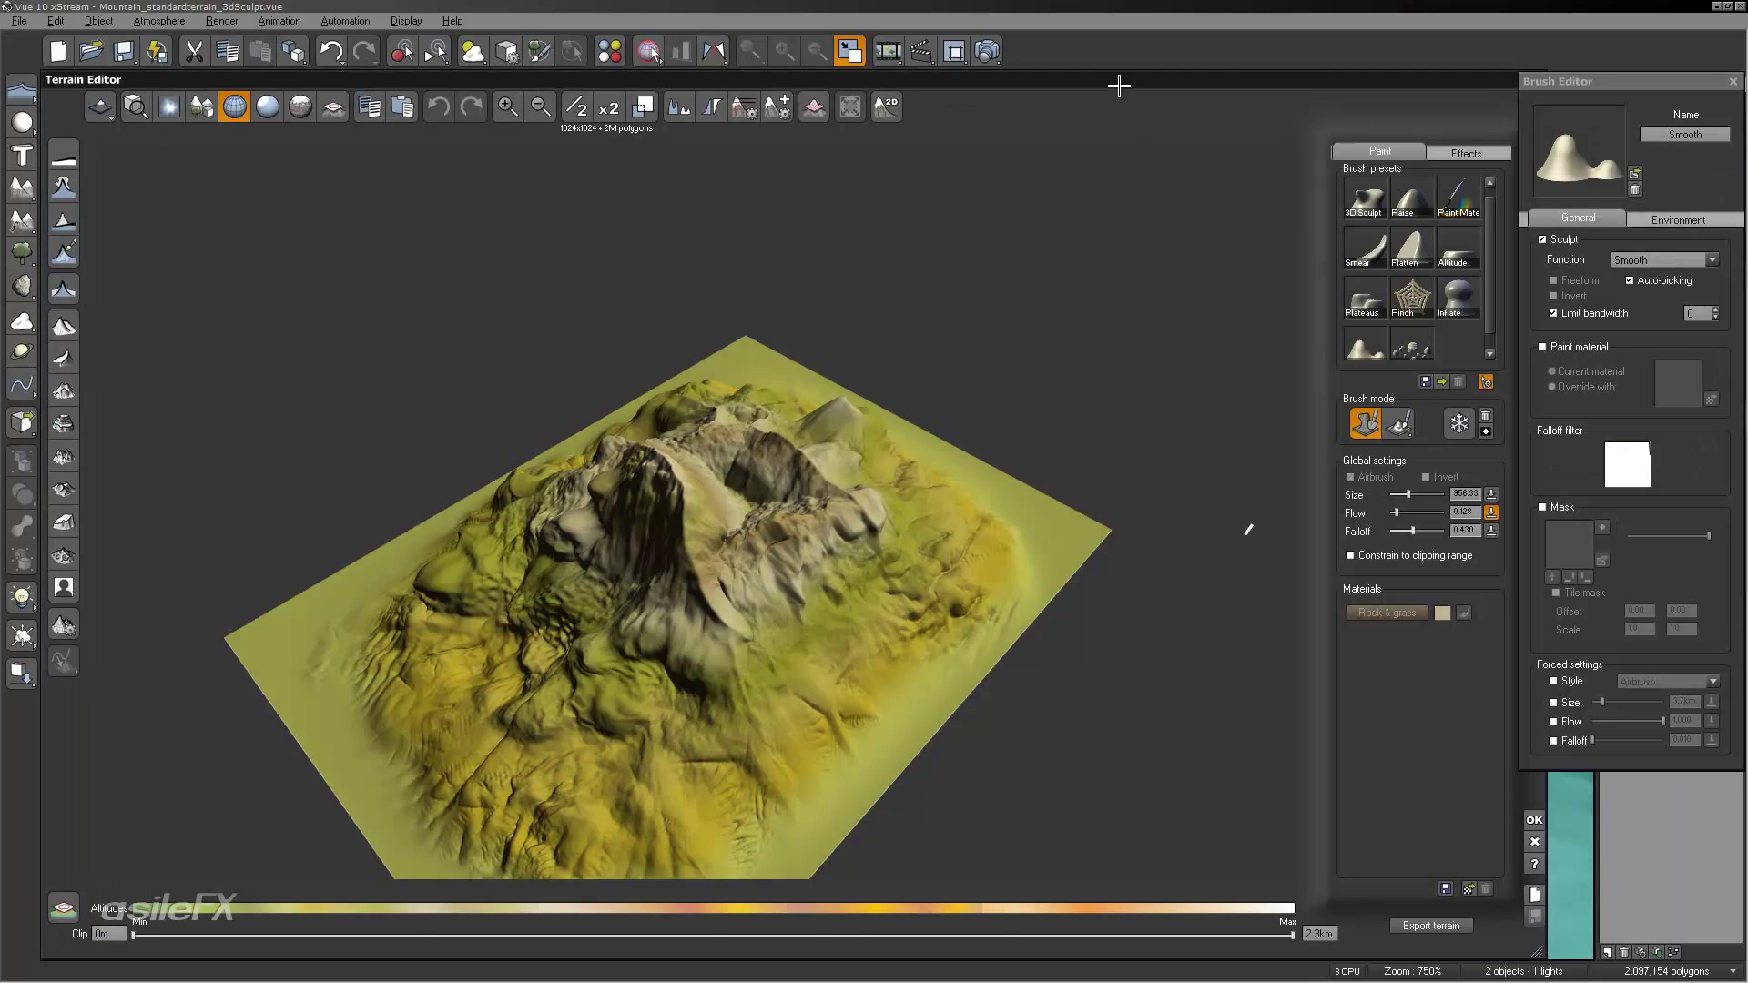
Step: Inspect the 3dSculpt terrain's wireframe up close, choose the Smooth brush and turn on its bandwidth limit
right_click_drag(966, 548, 1018, 473)
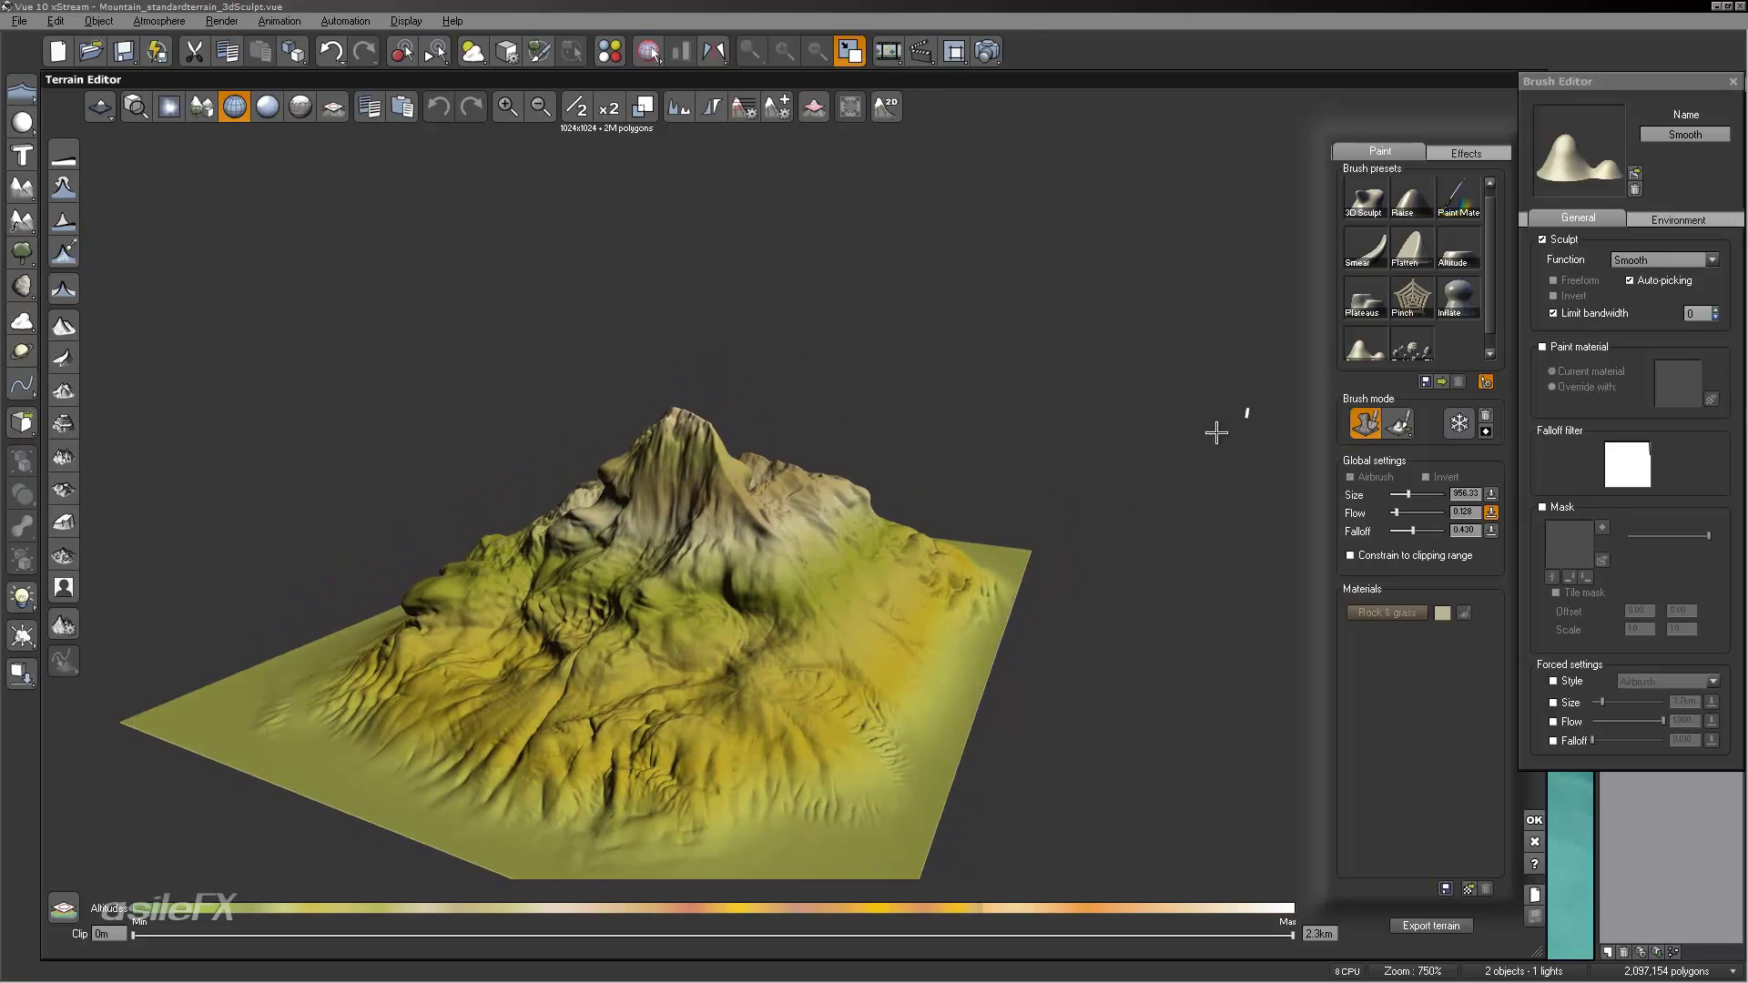
scroll(756, 656, "up", 5)
right_click_drag(757, 656, 802, 603)
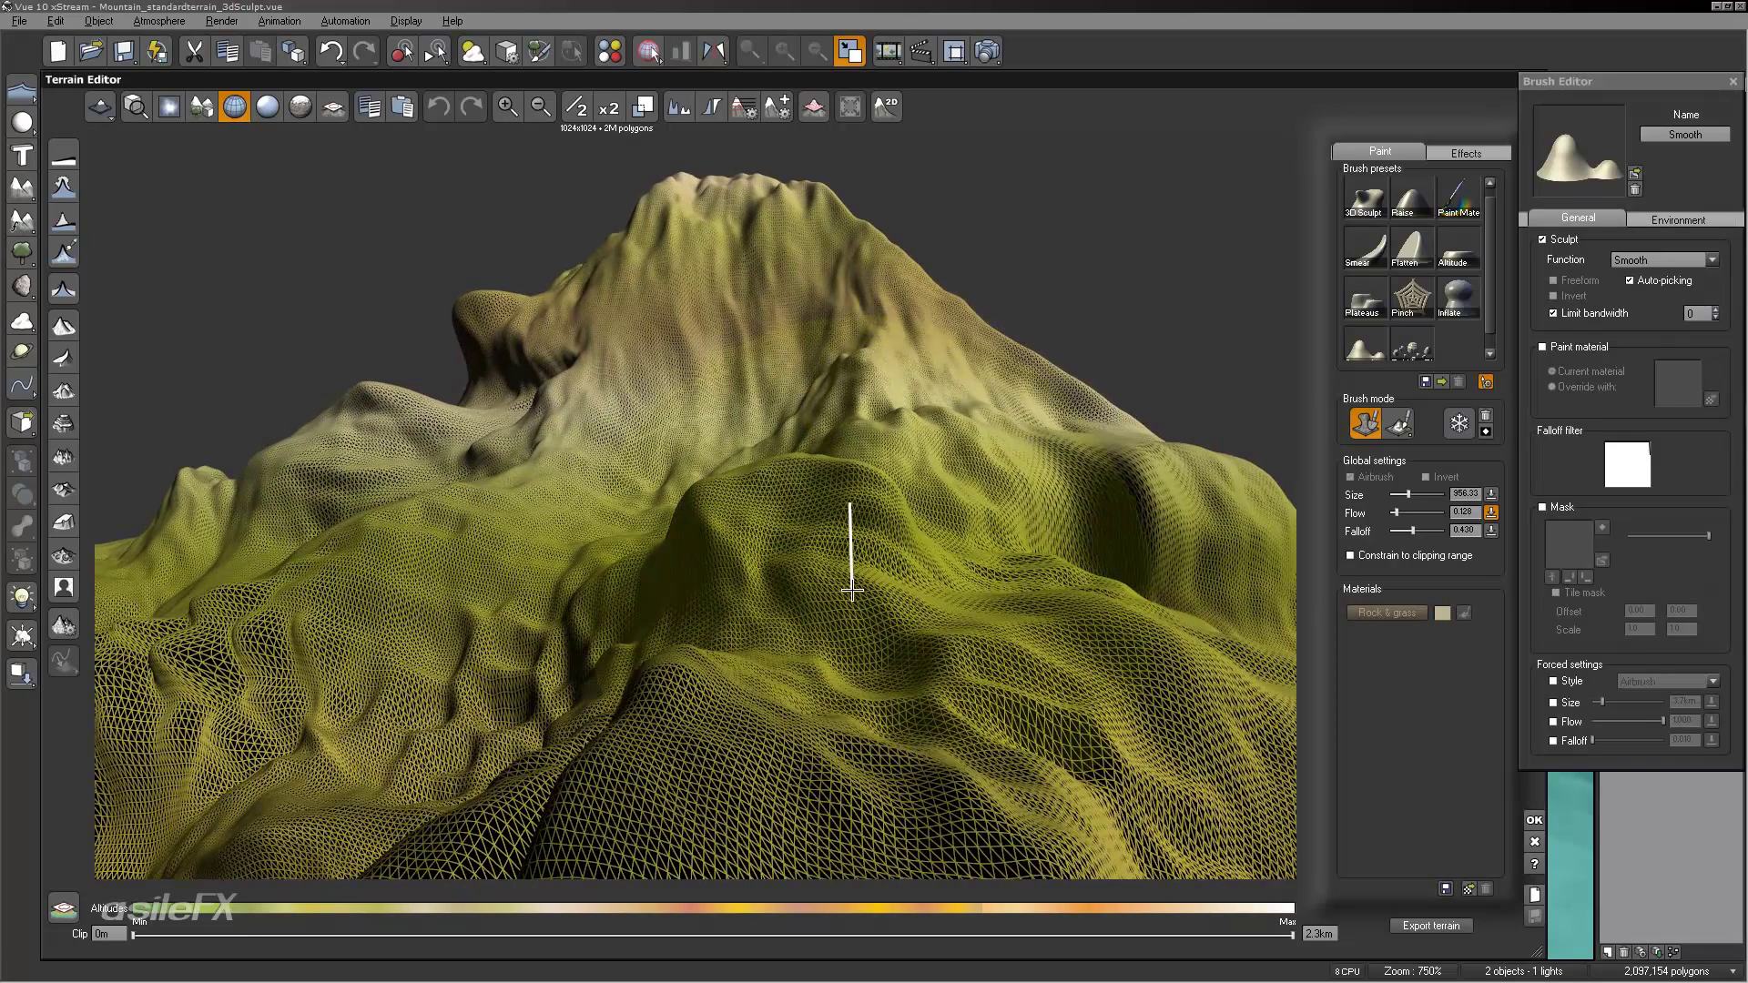
left_click_drag(851, 587, 989, 624)
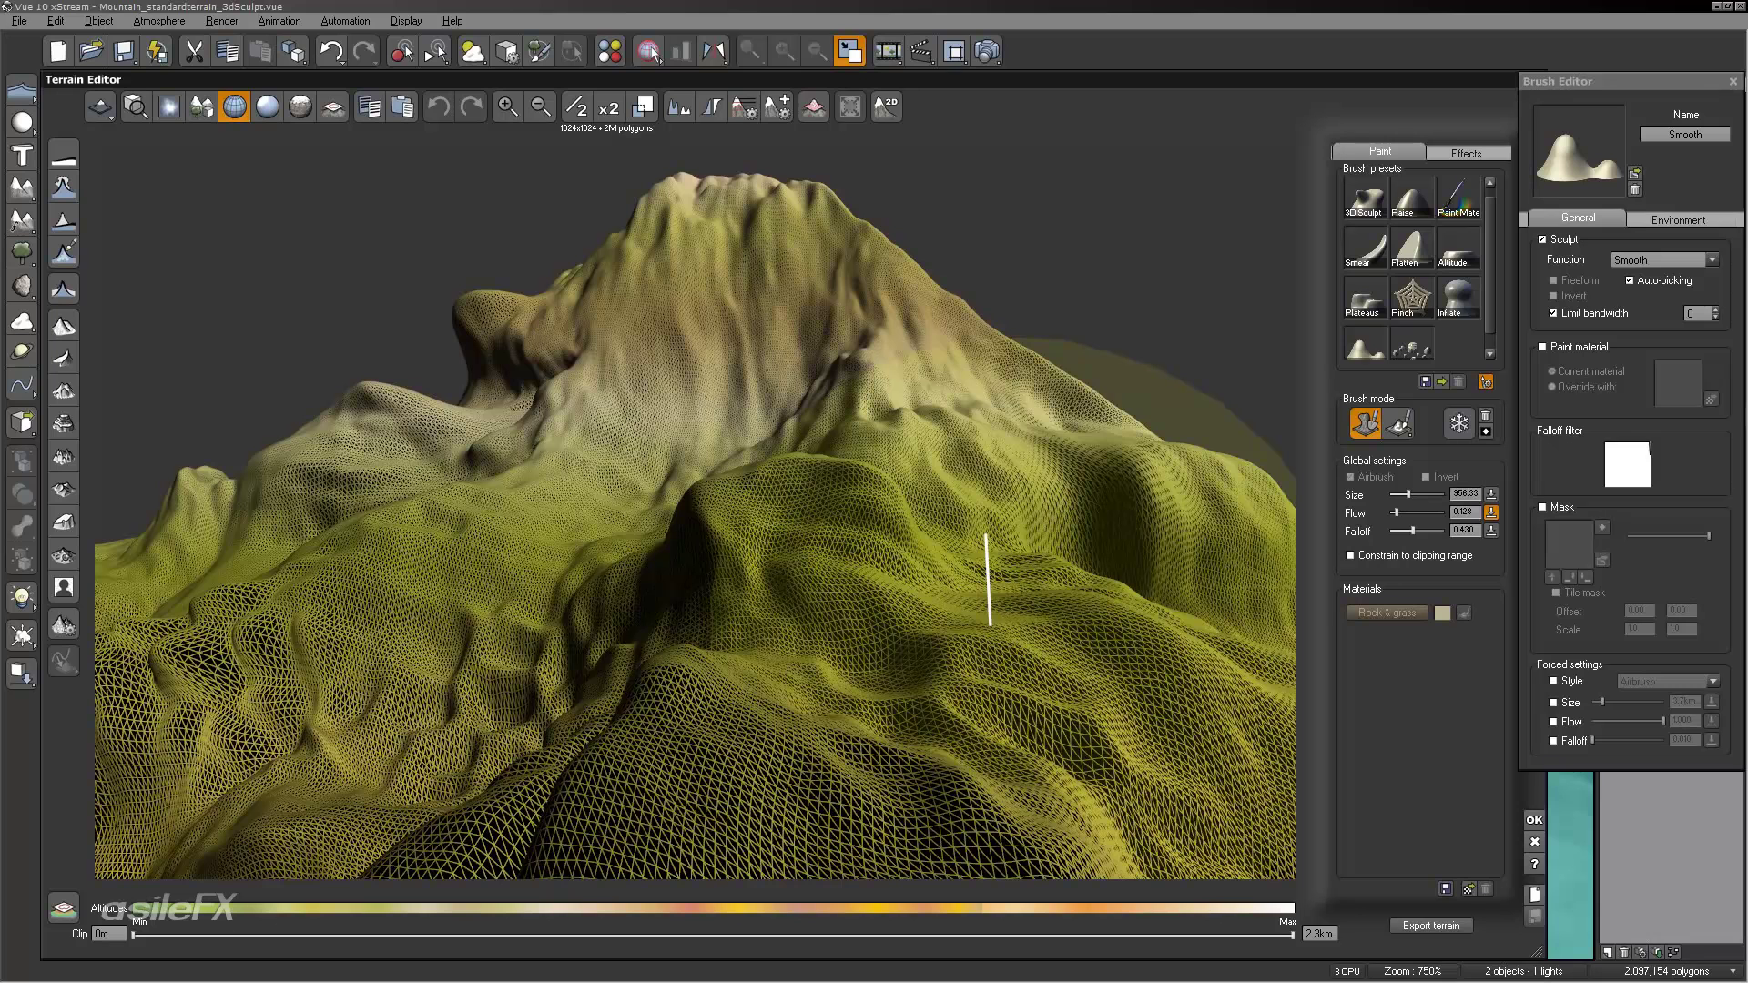
left_click(1425, 382)
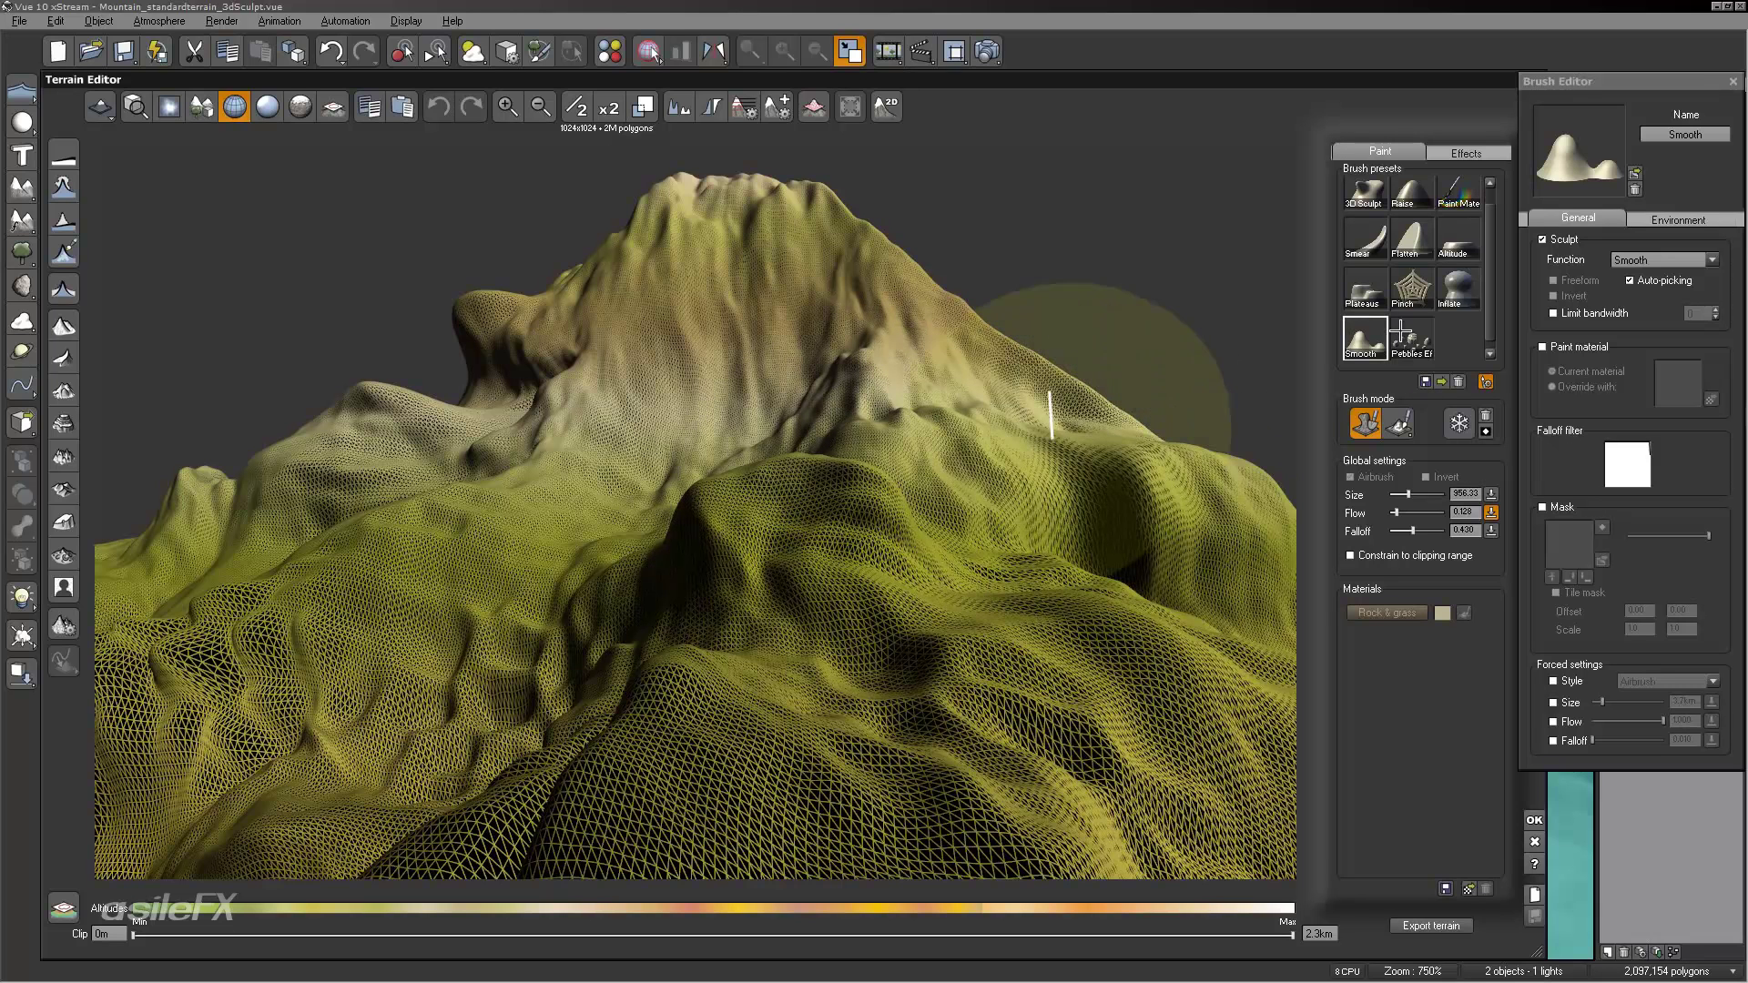
left_click(1595, 314)
left_click(1696, 314)
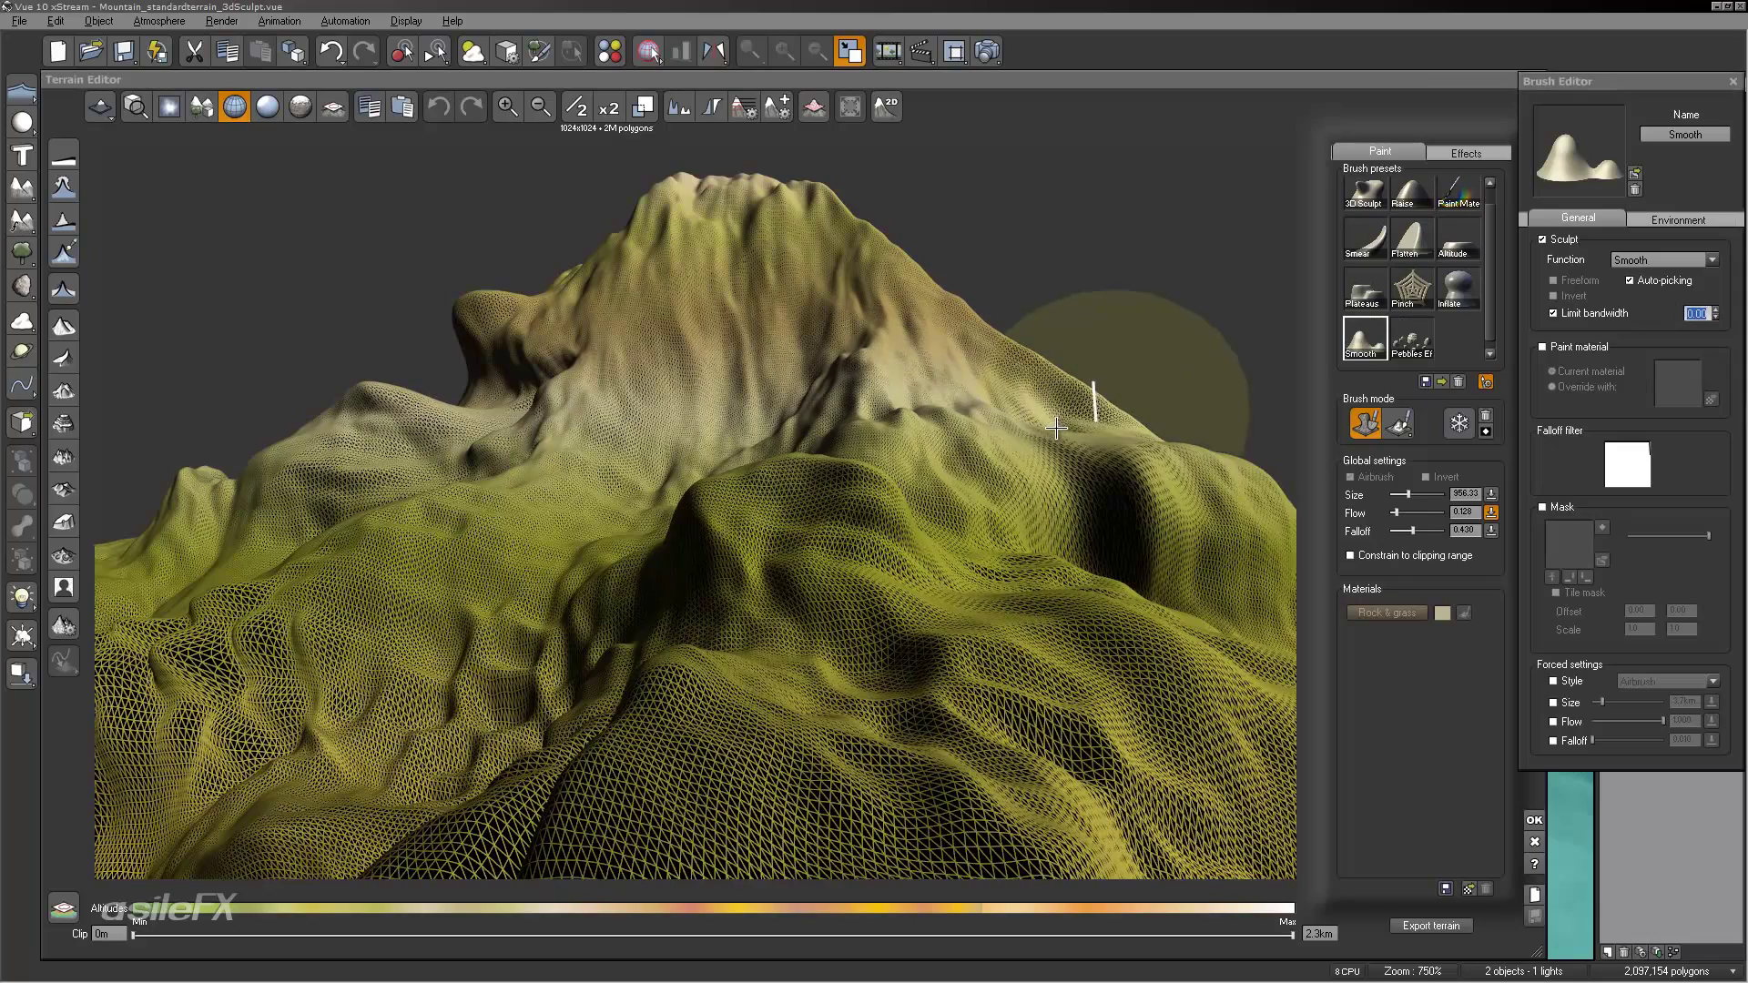
Step: Smooth the mountain's upper slopes and peak with a bandwidth limit of 0, undoing and redoing the stroke to compare
right_click_drag(1063, 432, 1125, 445)
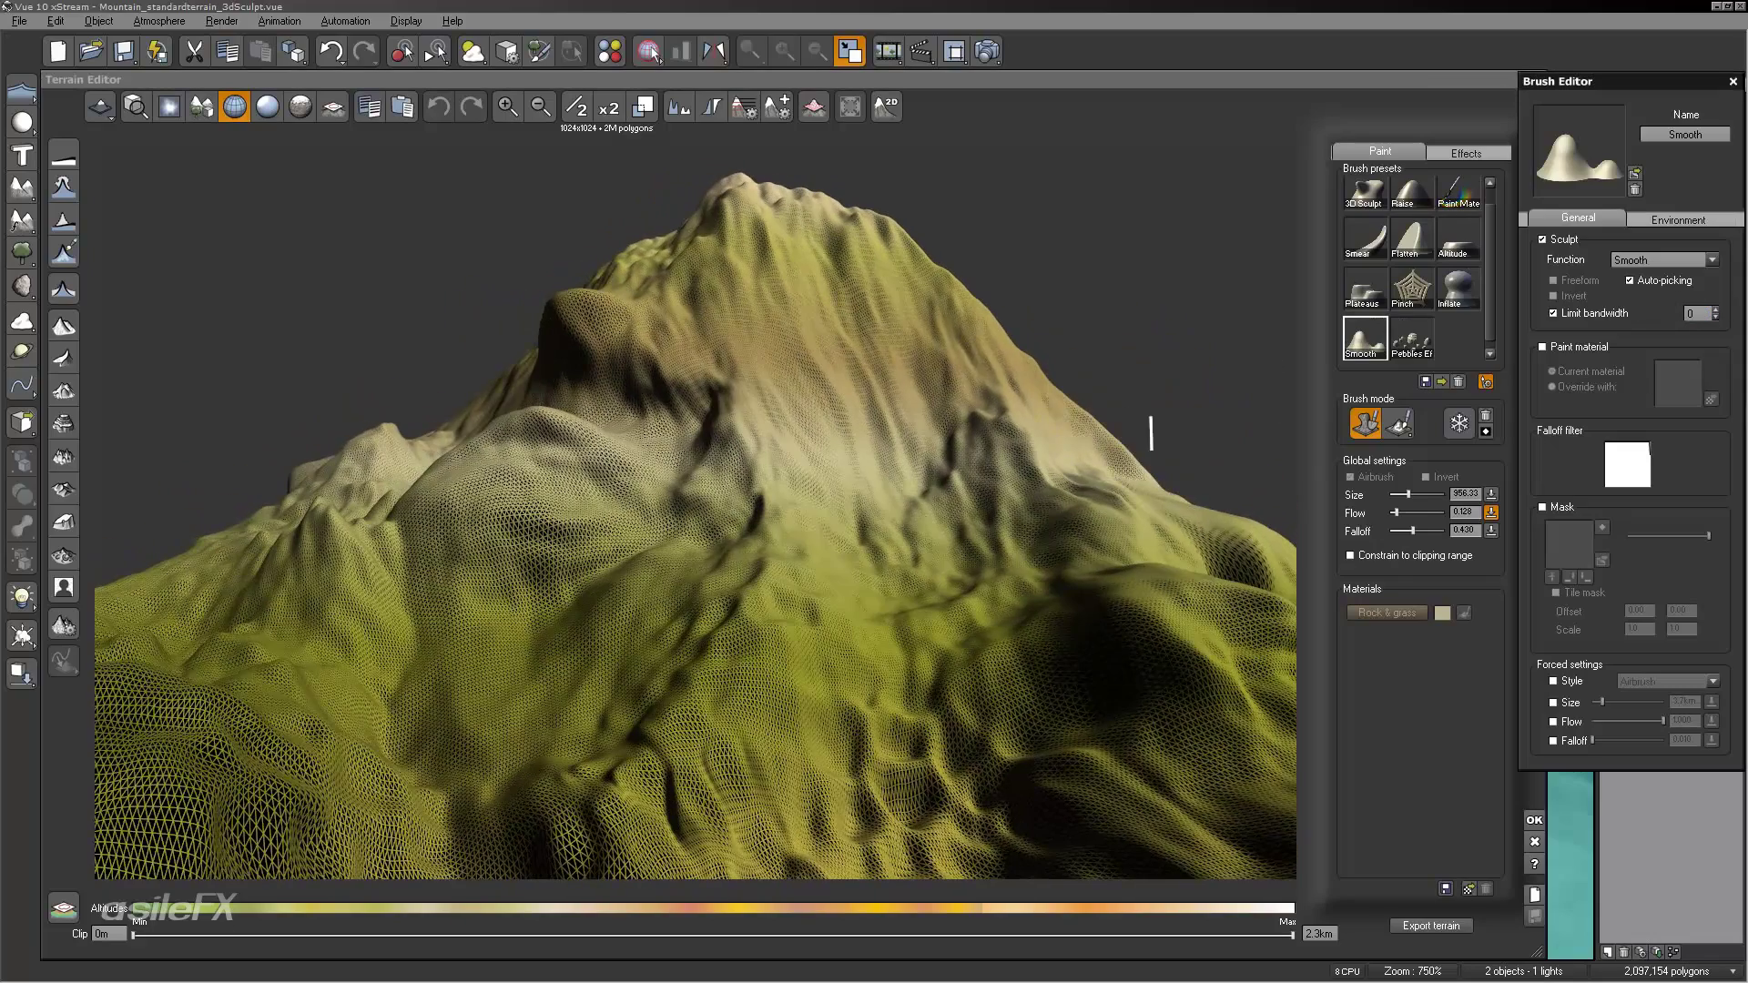
left_click_drag(1049, 416, 1175, 461)
mouse_move(1036, 406)
right_mouse_down()
mouse_move(692, 430)
mouse_move(738, 416)
right_mouse_up()
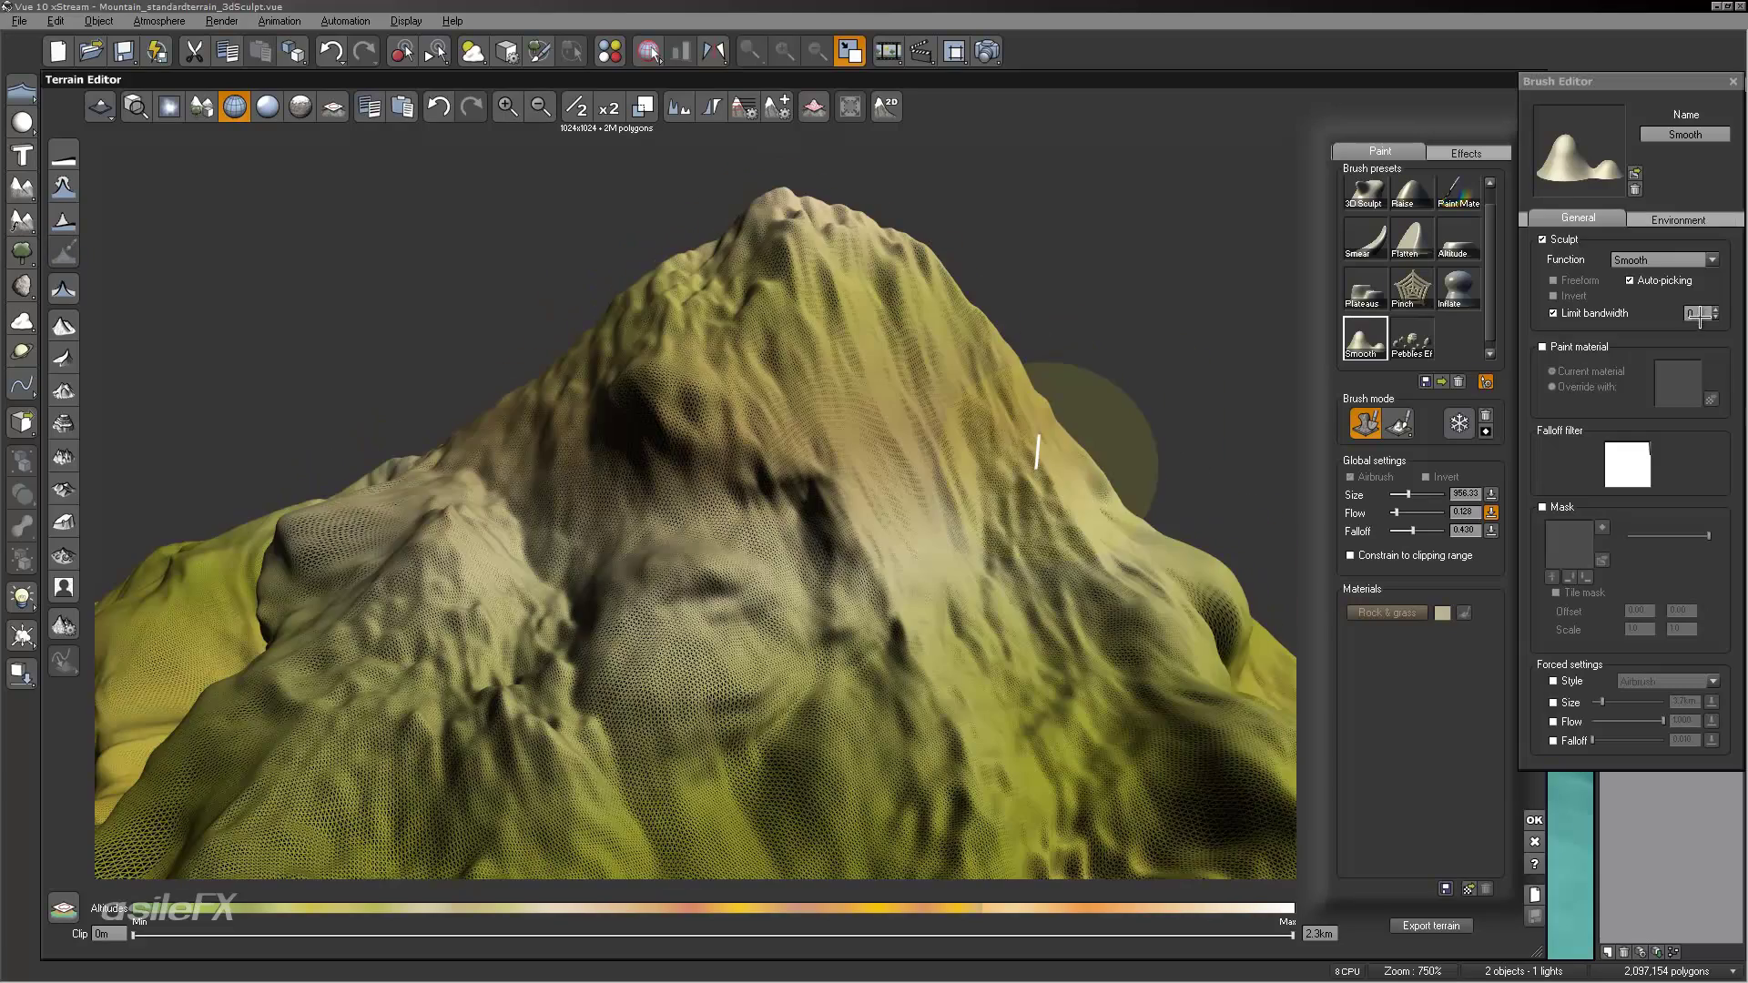
type("0")
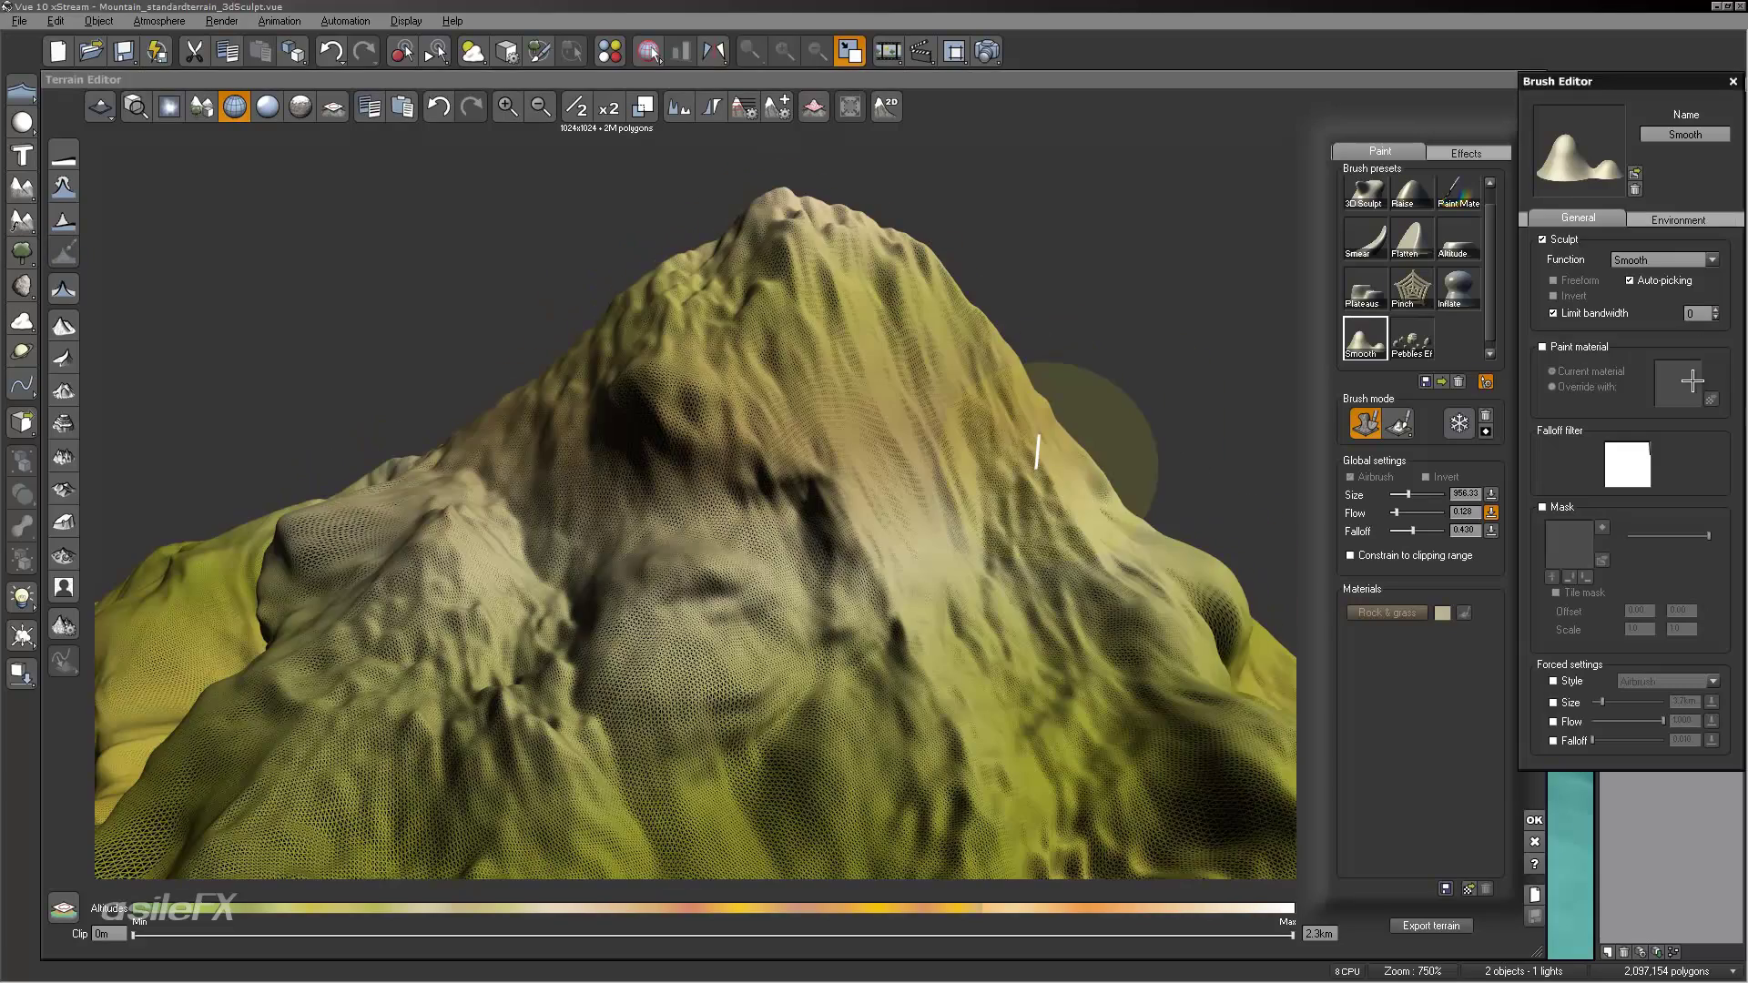
mouse_move(901, 315)
left_mouse_down()
mouse_move(812, 244)
mouse_move(804, 215)
left_mouse_up()
key("ctrl+z")
key("ctrl+y")
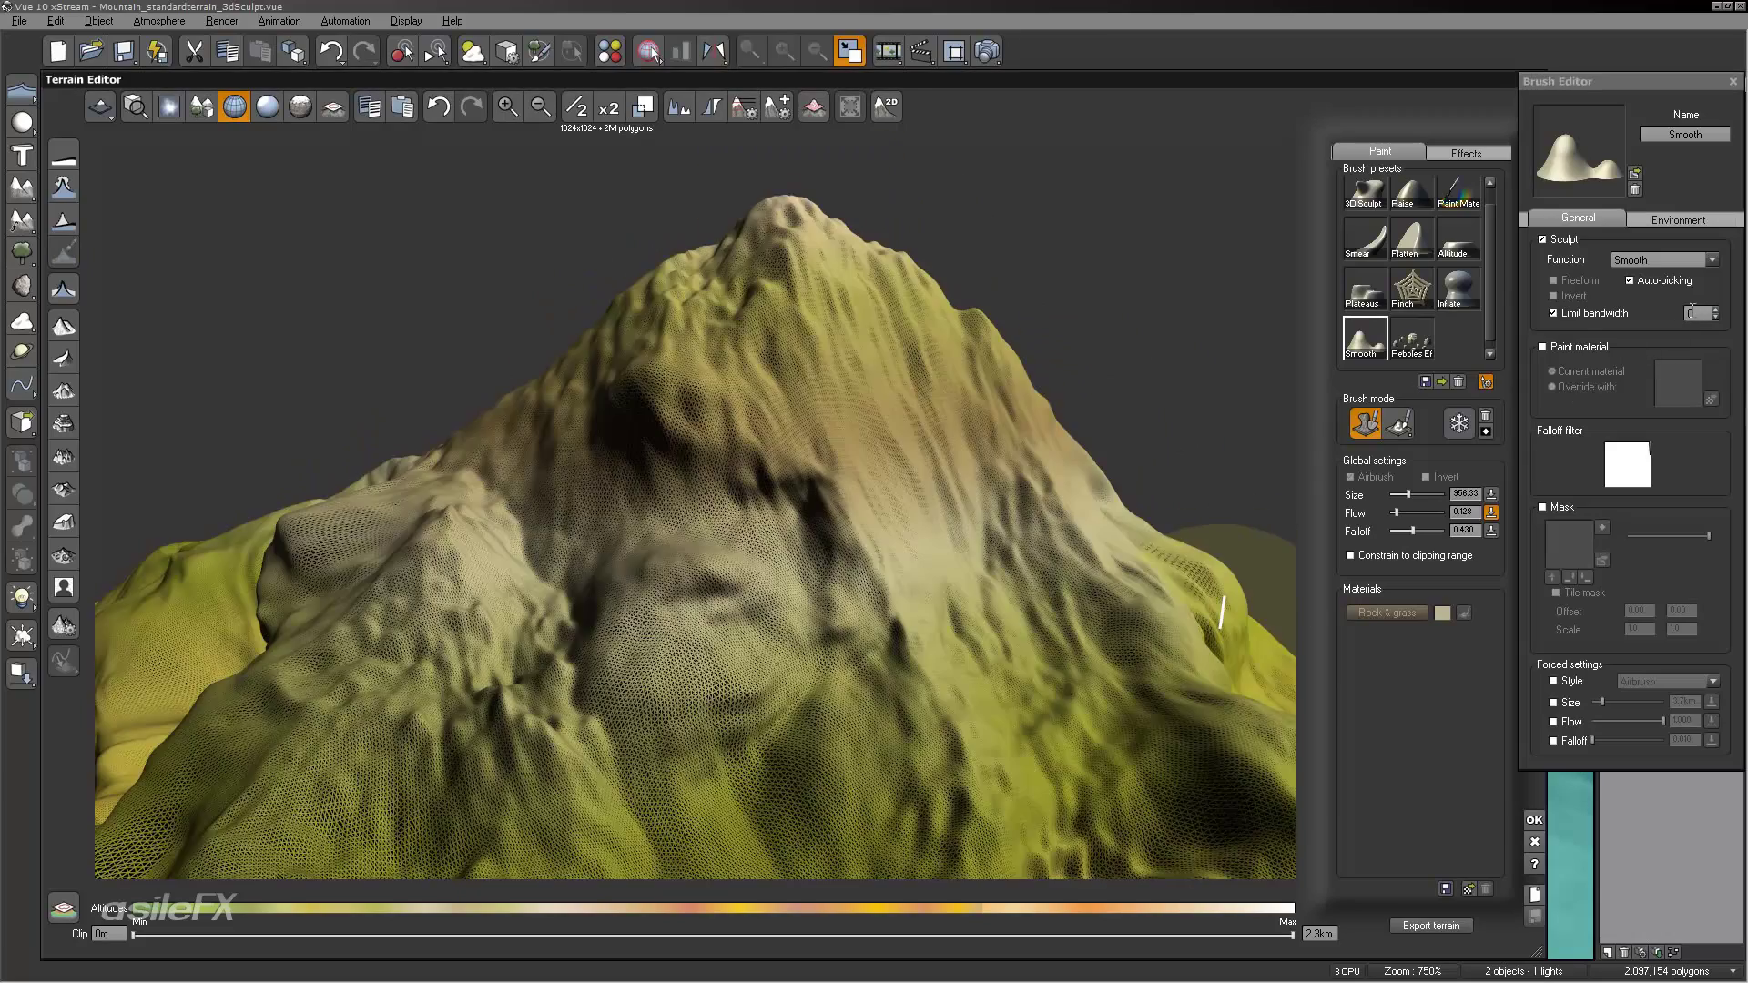
Step: Set the Smooth brush's bandwidth limit to 1 and smooth the ridges on the mountain's right-hand slope
left_click(1694, 312)
type("1")
mouse_move(828, 351)
left_mouse_down()
mouse_move(828, 333)
mouse_move(1007, 355)
left_mouse_up()
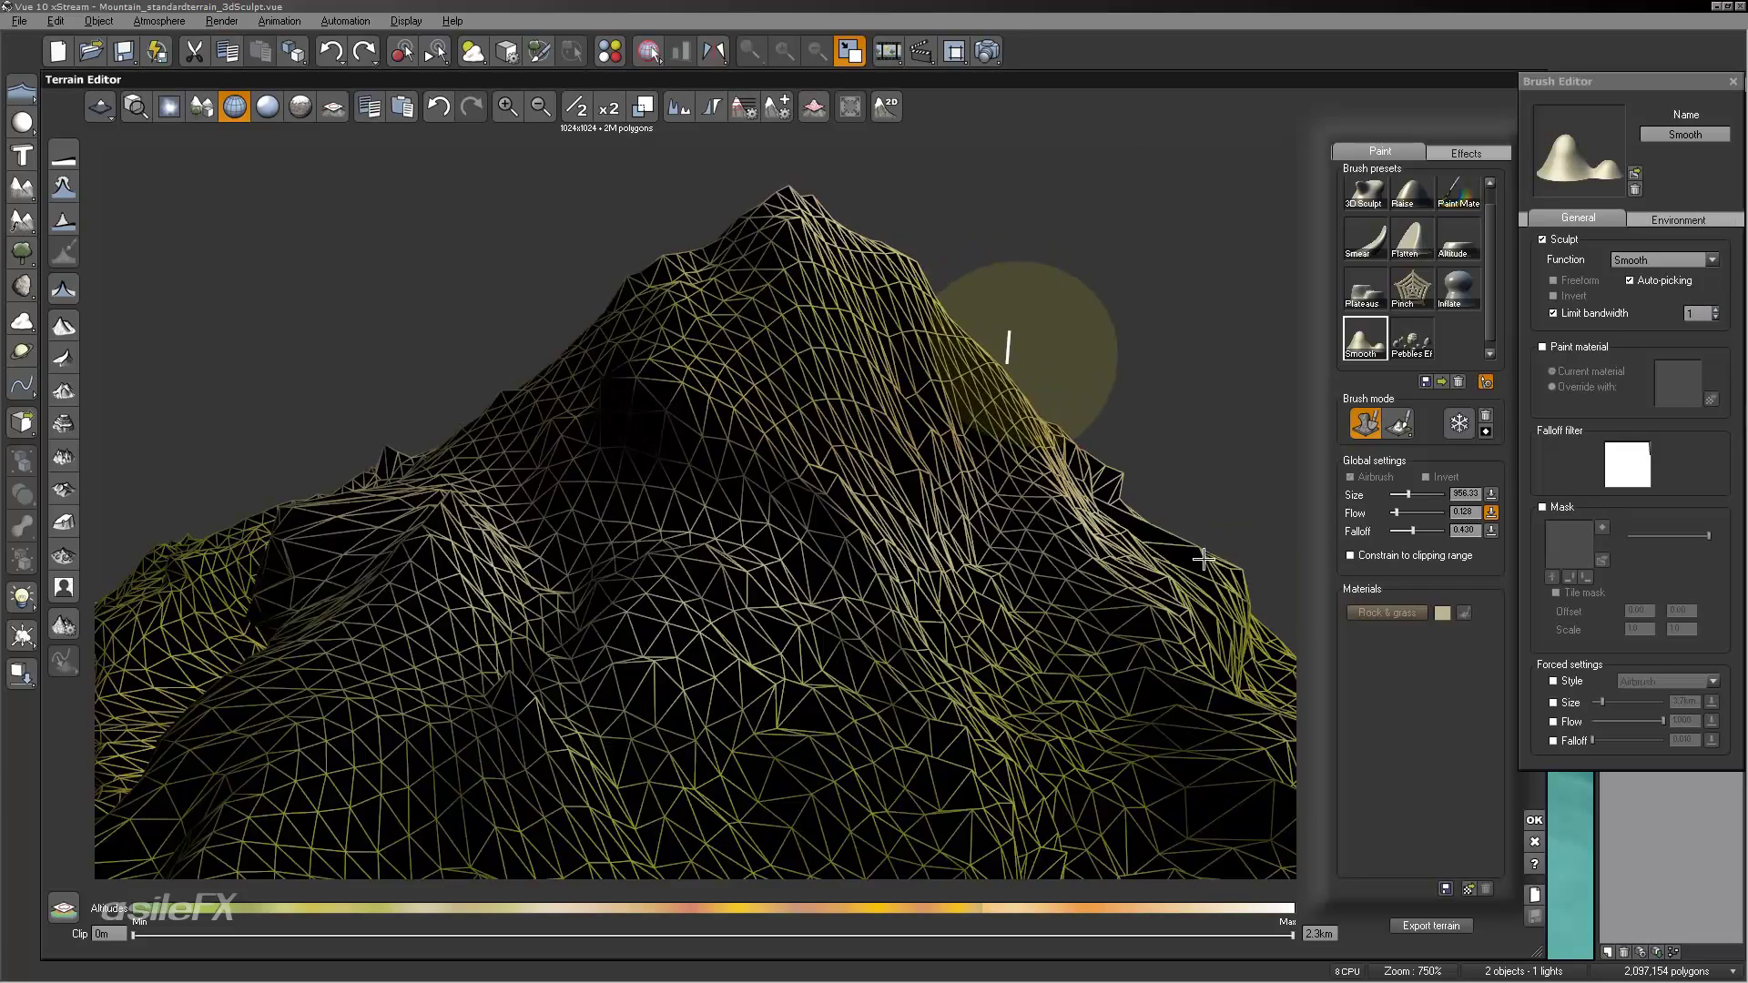
left_click_drag(936, 531, 934, 521)
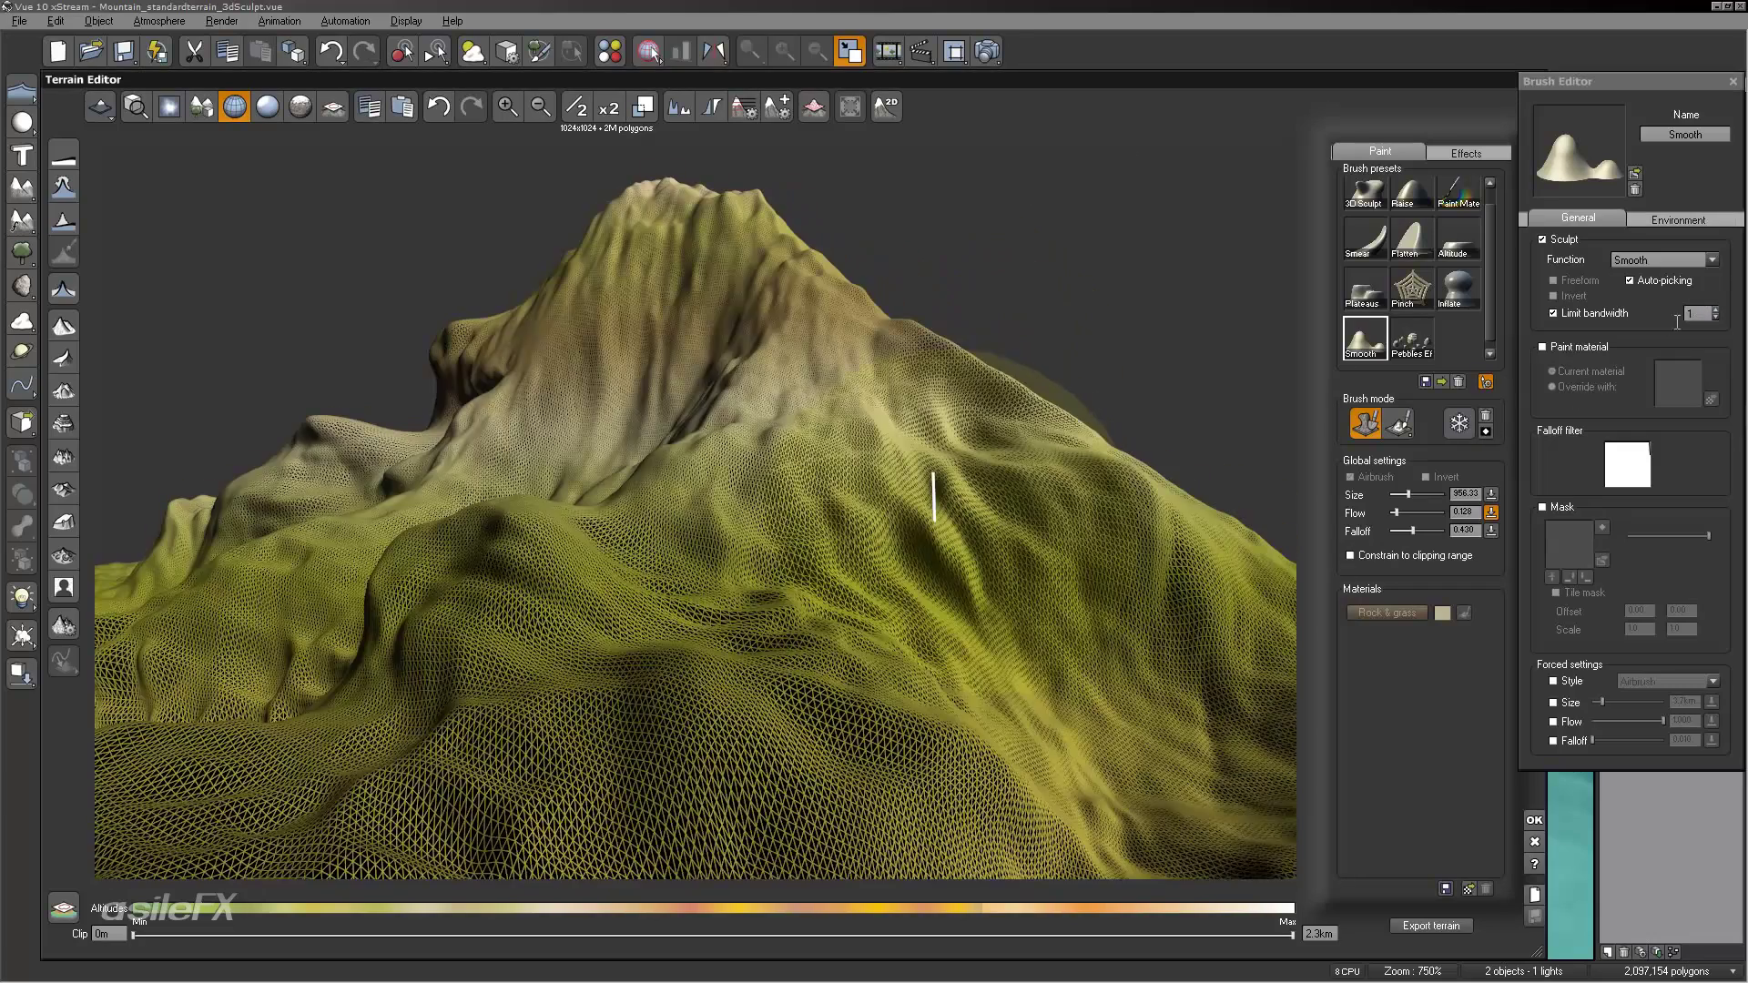
type("1")
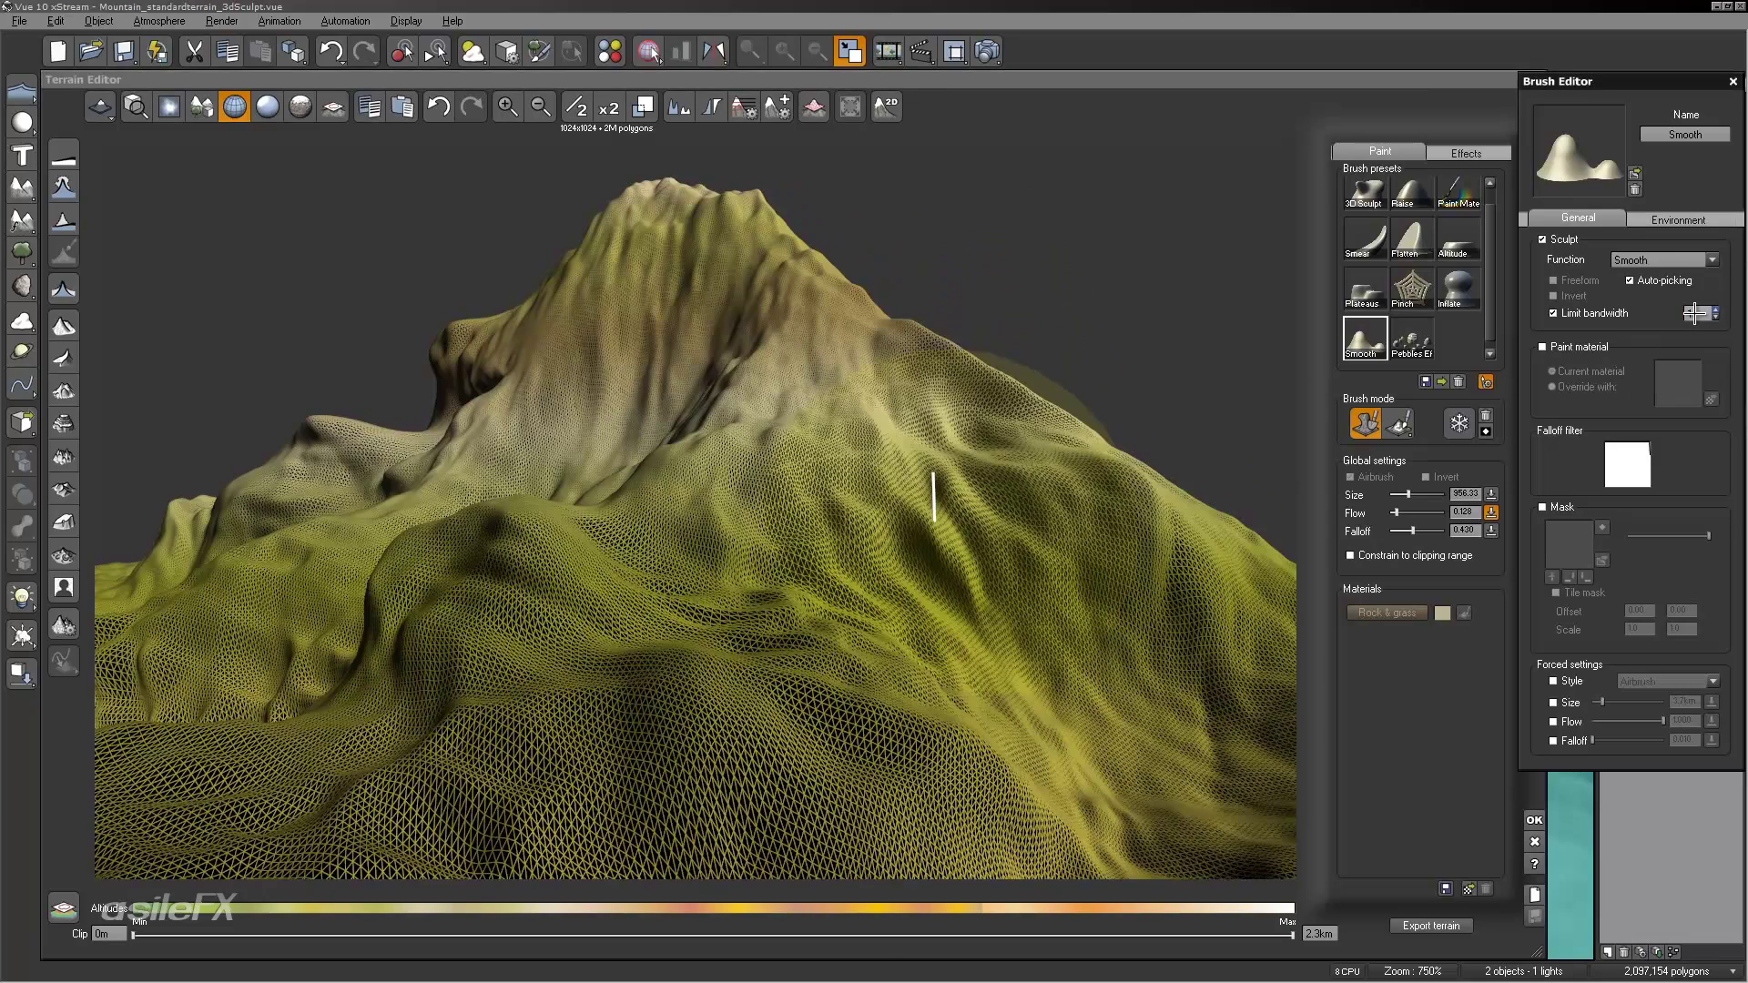
mouse_move(811, 507)
left_mouse_down()
mouse_move(831, 468)
mouse_move(1027, 421)
left_mouse_up()
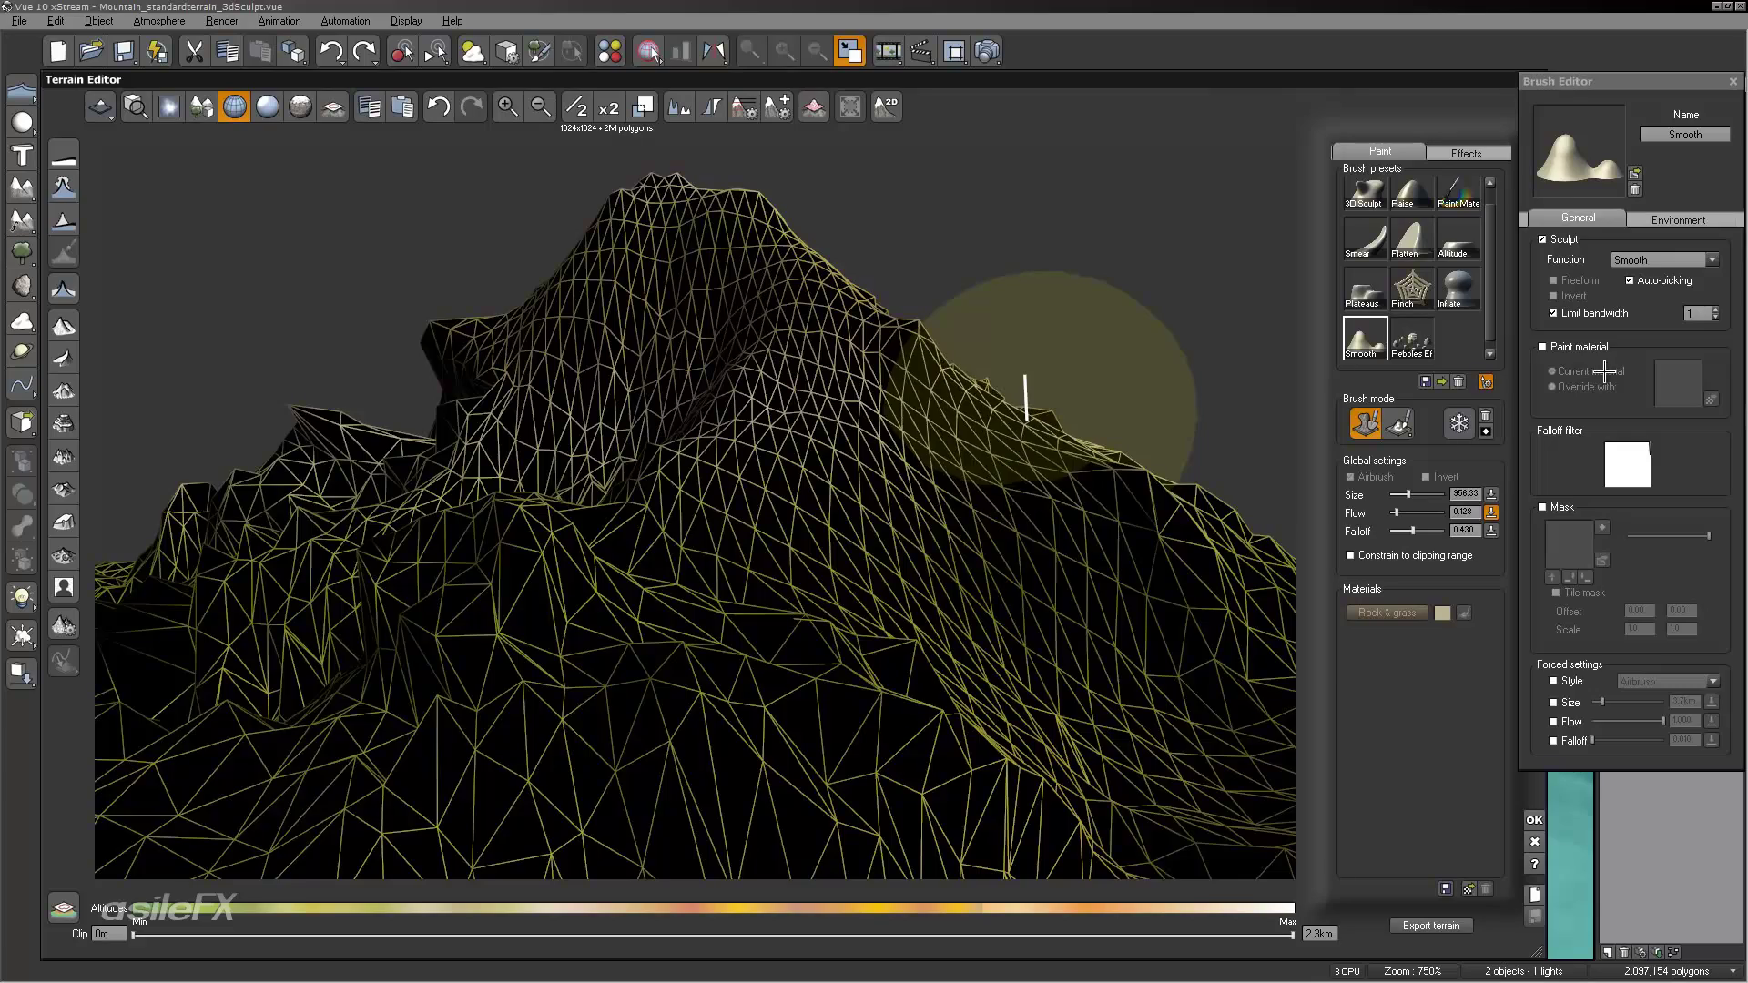
Step: Re-enter 1 as the brush's bandwidth limit and smooth more of the right flank below the peak
left_click_drag(1708, 313, 1685, 318)
type("1.20")
key("Return")
mouse_move(902, 510)
left_mouse_down()
mouse_move(1058, 425)
mouse_move(1177, 463)
left_mouse_up()
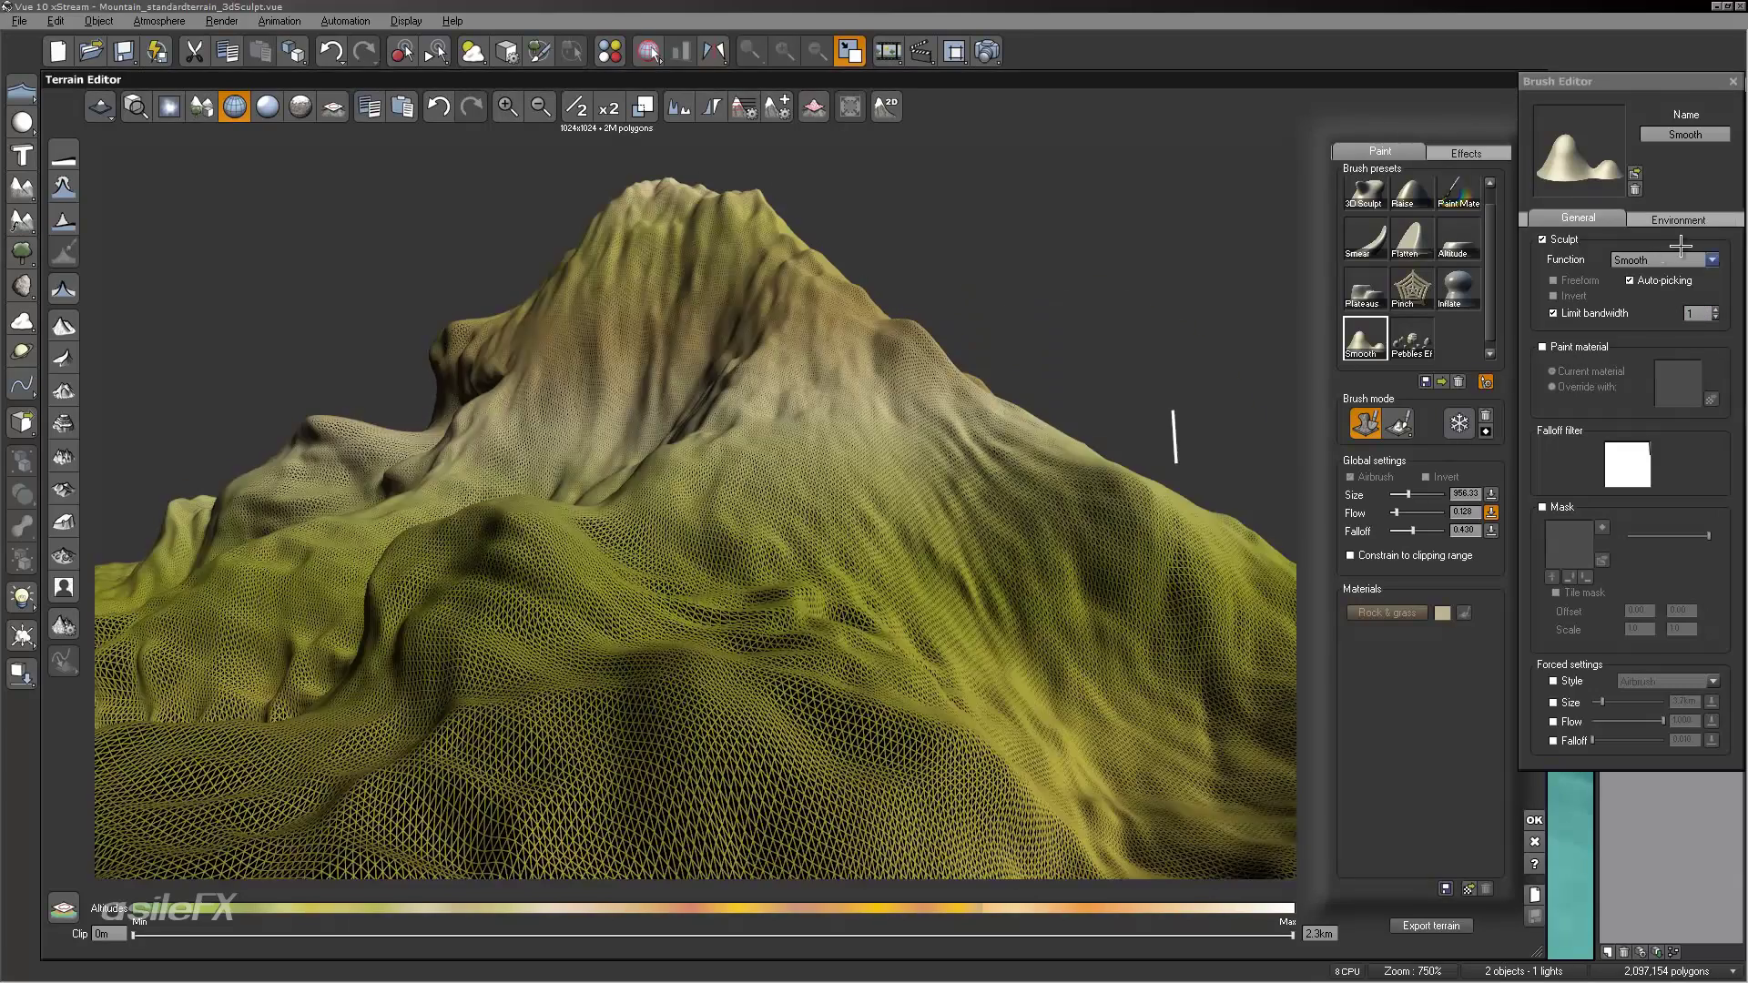
left_click(1695, 315)
type("1")
key("Return")
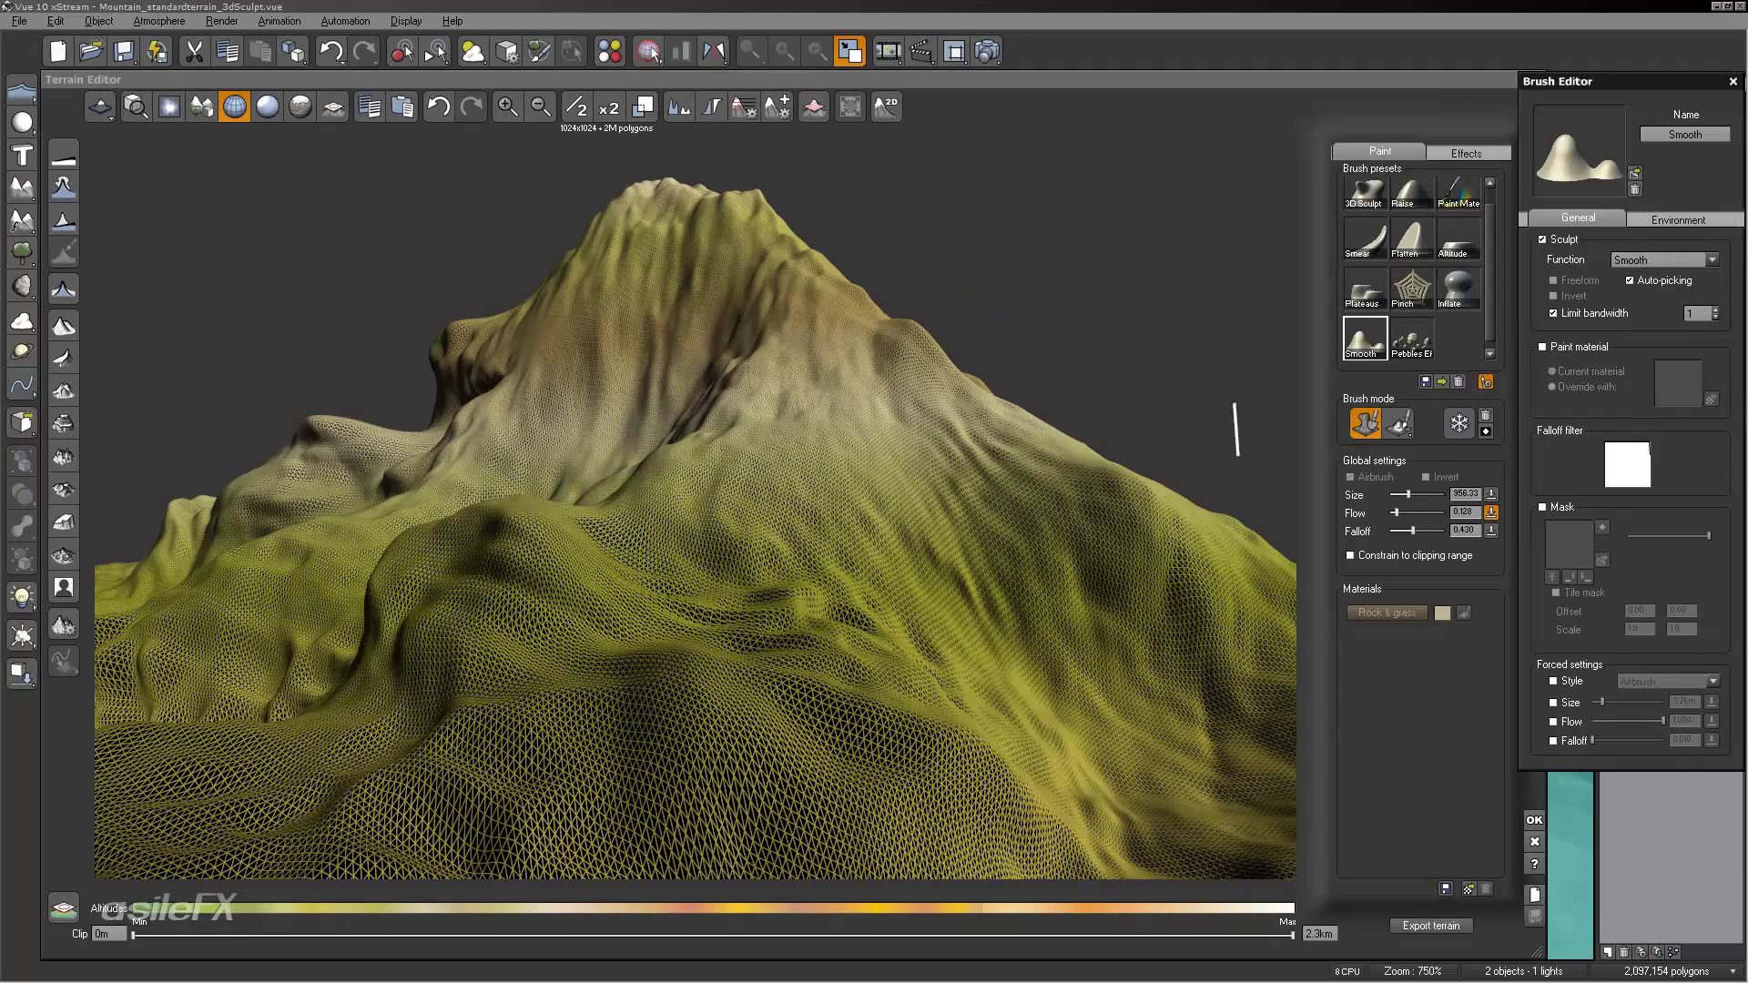